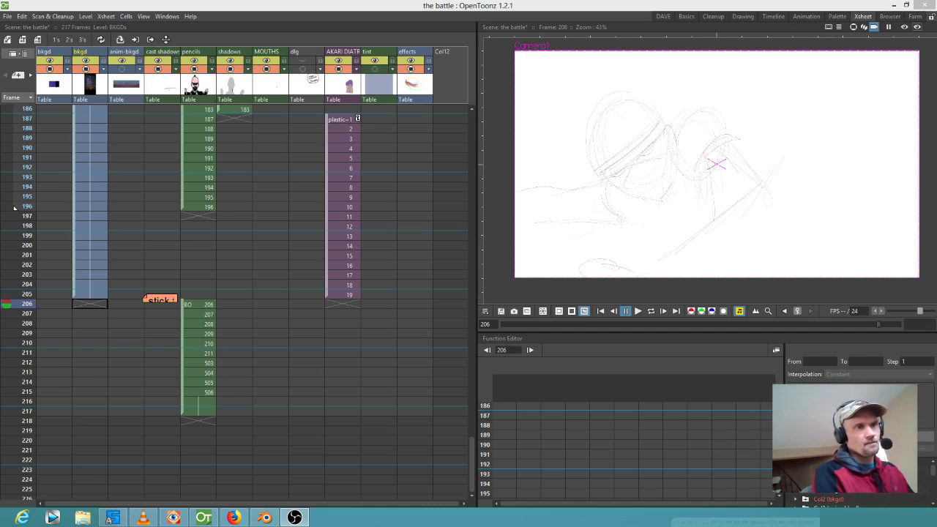
Step: Examine the rendered scene at frame 193, and compare frames 148 and 149 in the xsheet
click(26, 177)
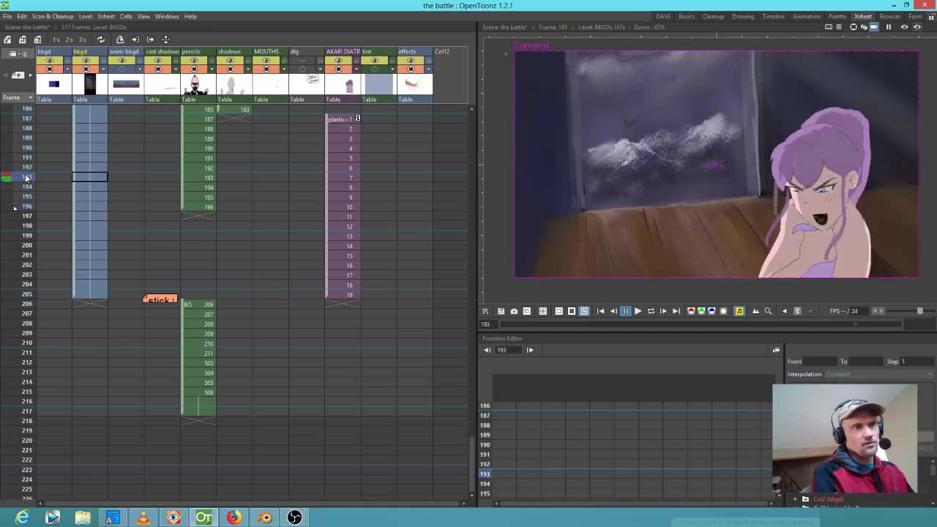
scroll(35, 177, up, 10)
scroll(35, 176, up, 4)
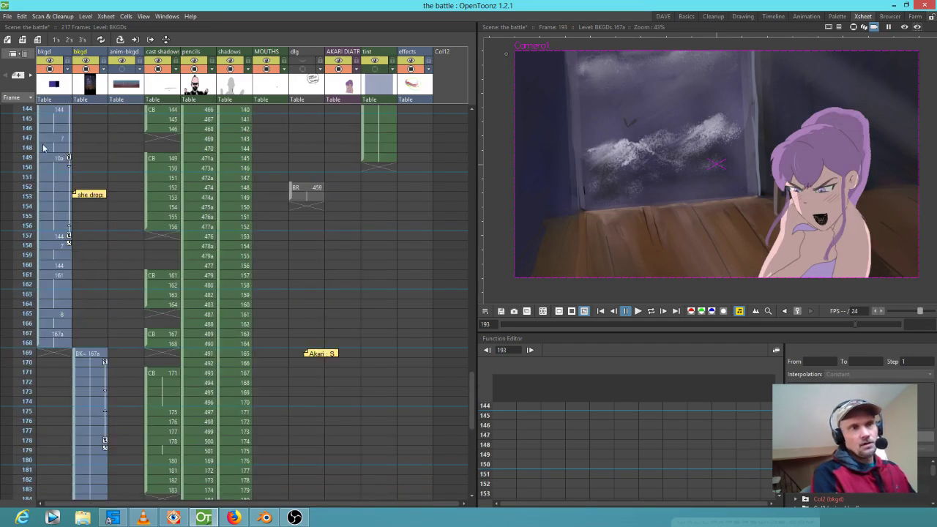
click(30, 148)
click(30, 158)
click(30, 149)
click(30, 159)
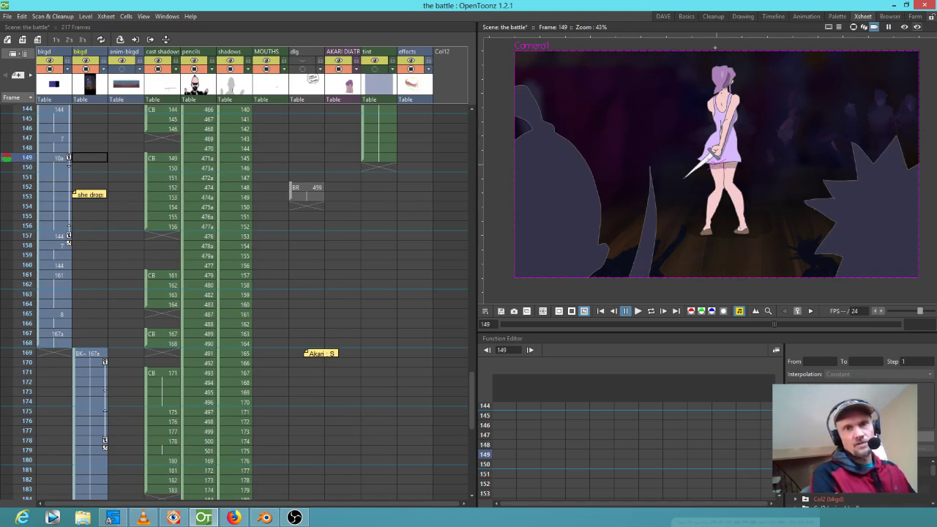
Step: Switch to the Basics workspace and scrub through the scene, going from frame 184 back to frame 173
click(686, 16)
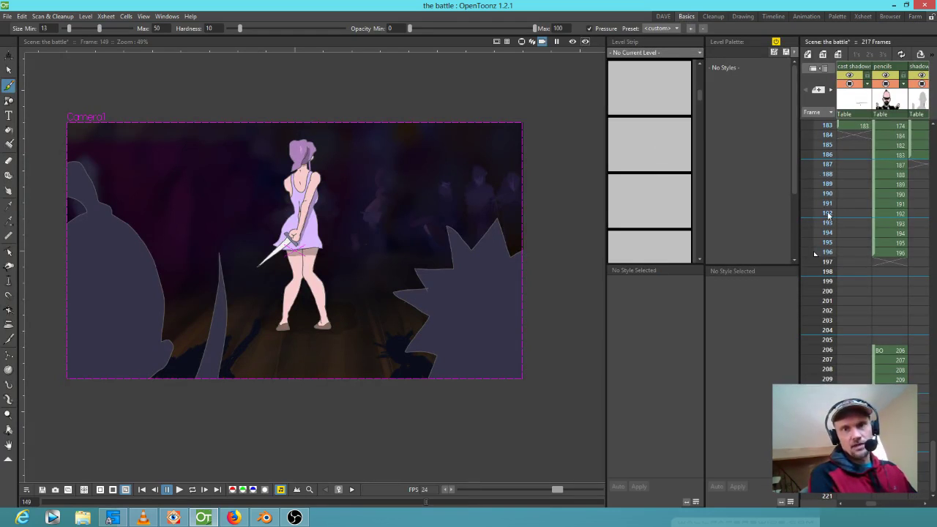
mouse_move(827, 237)
mouse_down()
mouse_move(825, 174)
mouse_move(817, 457)
mouse_move(818, 369)
mouse_up()
scroll(827, 192, up, 4)
middle_drag(846, 333, 834, 235)
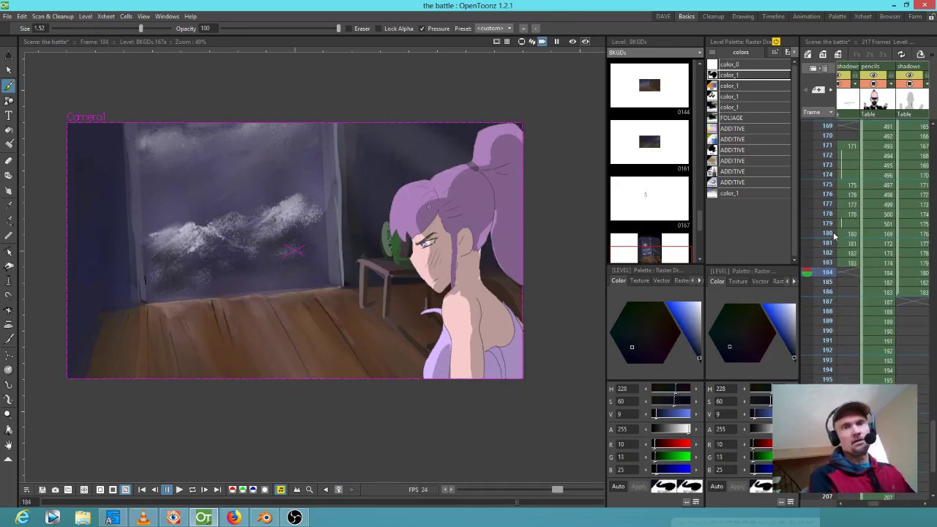
mouse_move(827, 272)
mouse_down()
mouse_move(831, 409)
mouse_move(815, 170)
mouse_up()
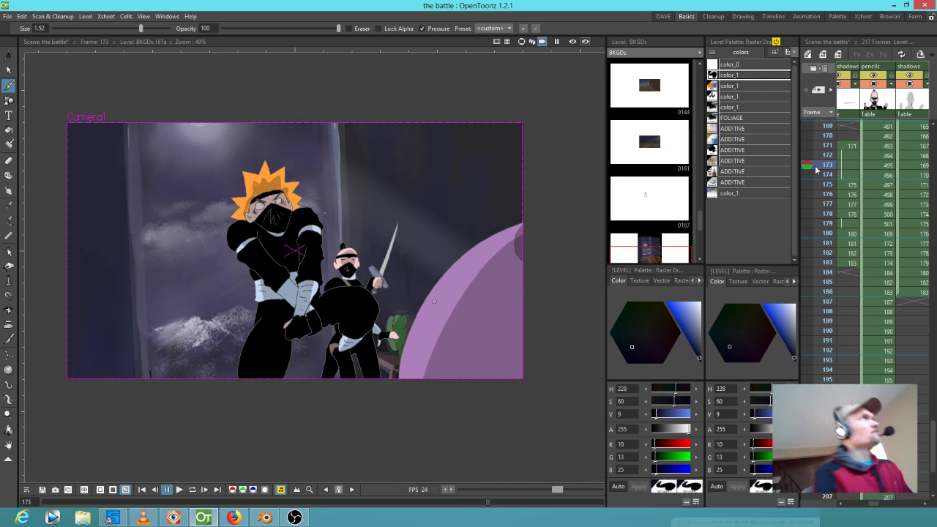
key(alt+Tab)
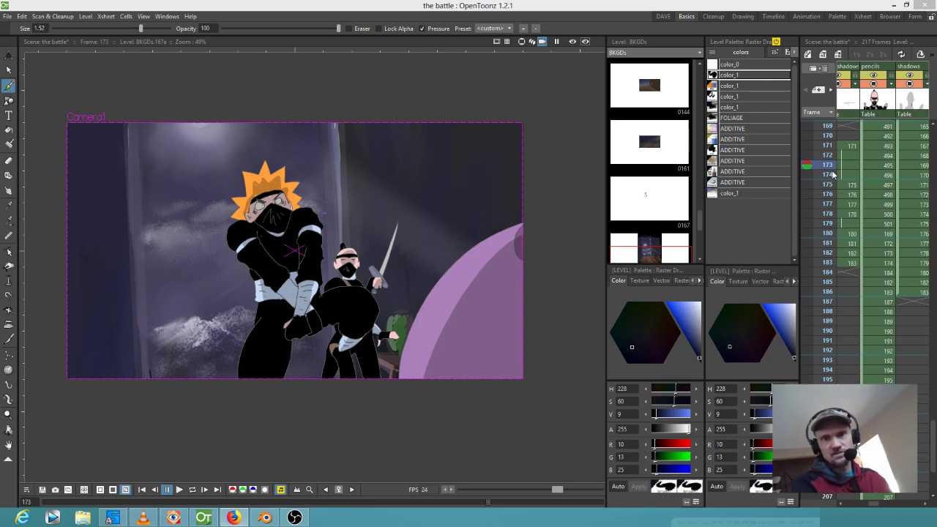
Step: Step through the pencils column's drawings from frame 7 to frame 123, going back one frame at the end
scroll(832, 174, up, 15)
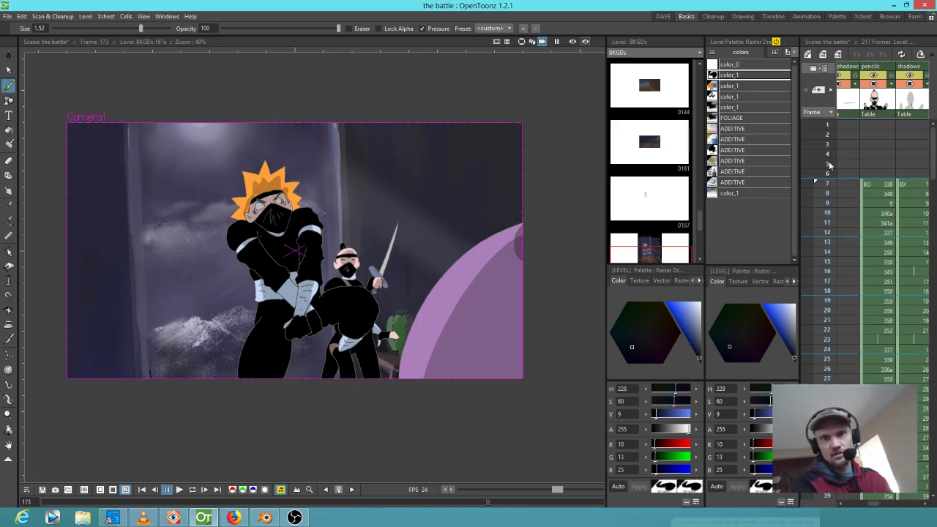
click(886, 185)
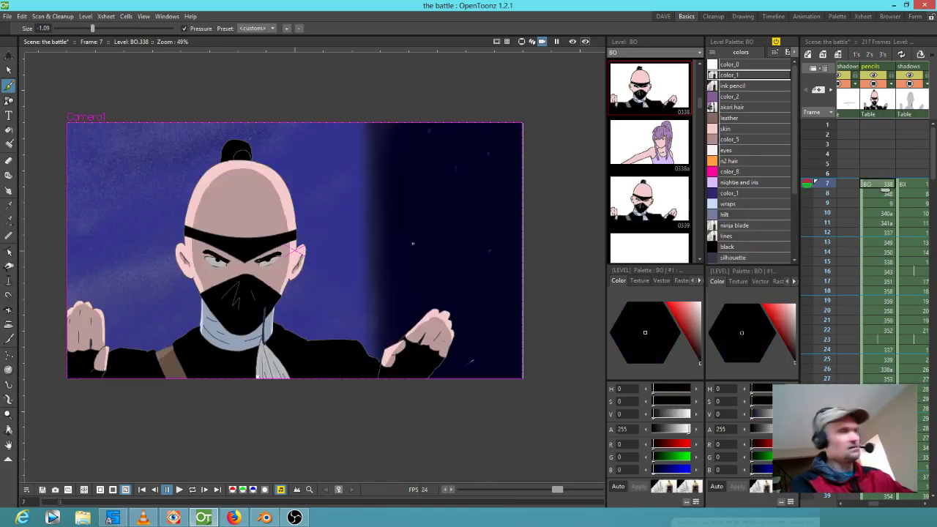
click(886, 193)
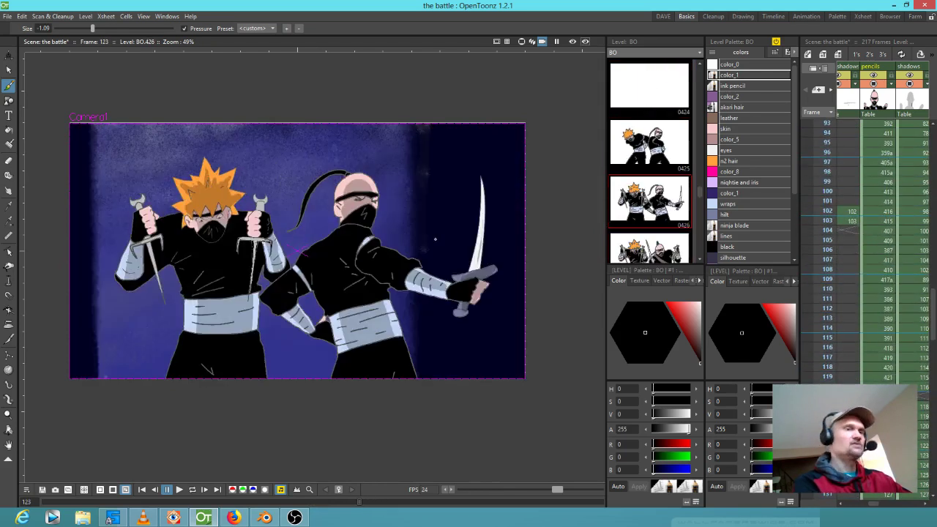
key(Up)
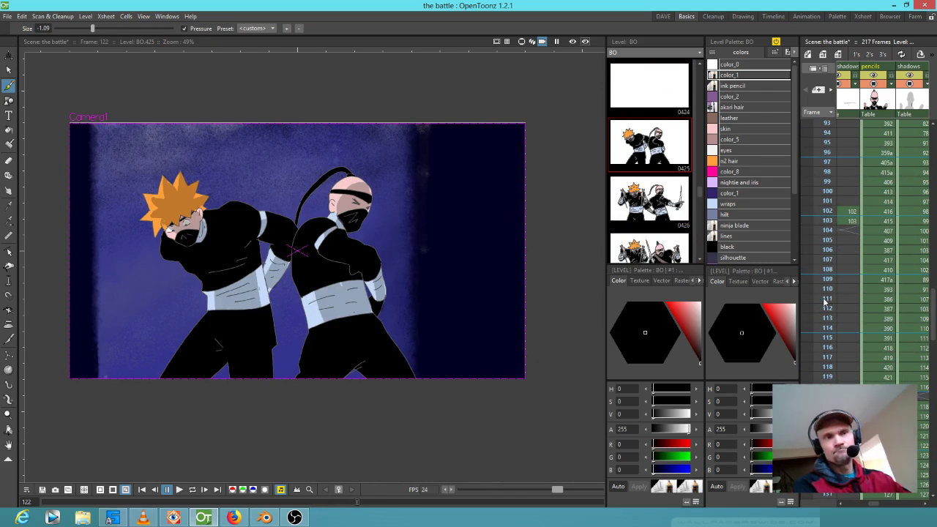
Step: Scrub forward through the scene from frame 99 to frame 197 to review the animation
click(827, 182)
drag(827, 190, 824, 254)
scroll(831, 278, down, 13)
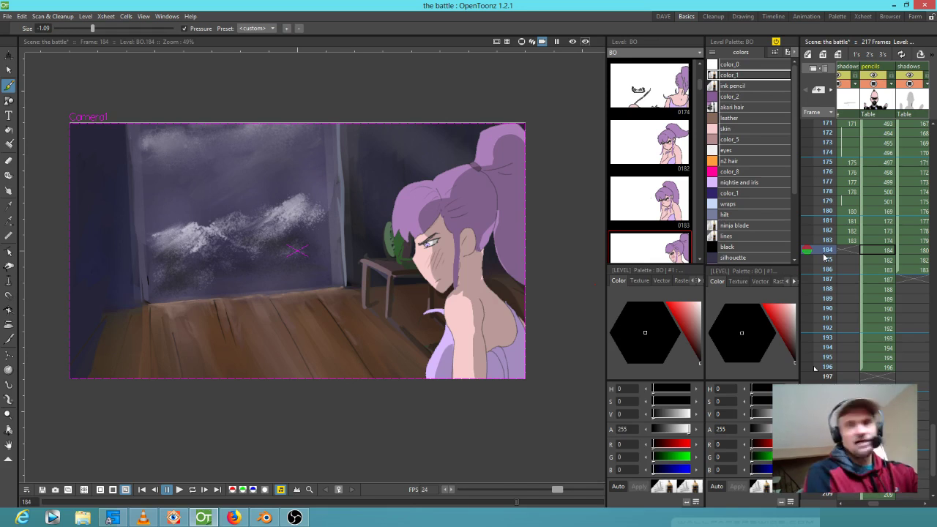
click(826, 269)
mouse_move(827, 278)
mouse_down()
mouse_move(827, 329)
mouse_move(827, 265)
mouse_move(820, 378)
mouse_up()
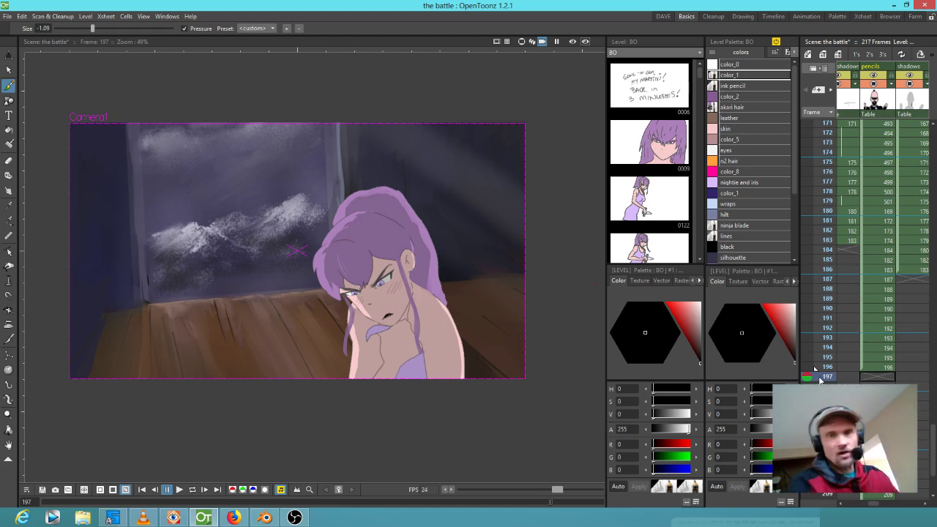
Step: Scrub back from frame 179 to frame 152, replay frames 148 to 156, and view frame 144
click(809, 203)
drag(810, 211, 808, 174)
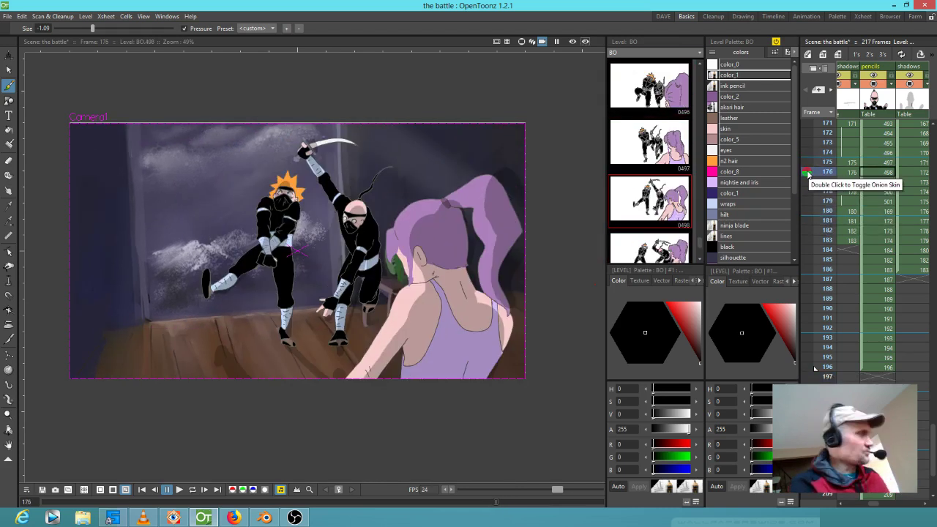
drag(808, 174, 796, 155)
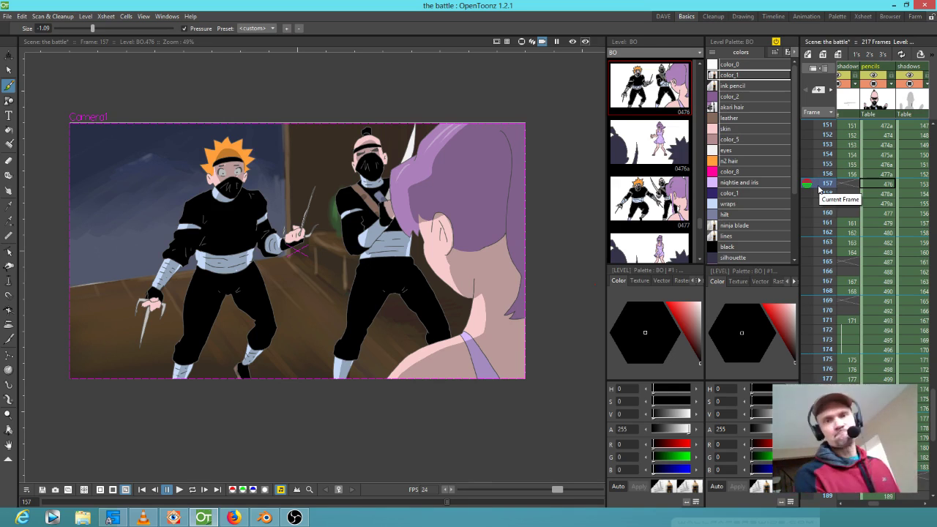
drag(825, 162, 829, 137)
scroll(830, 150, up, 4)
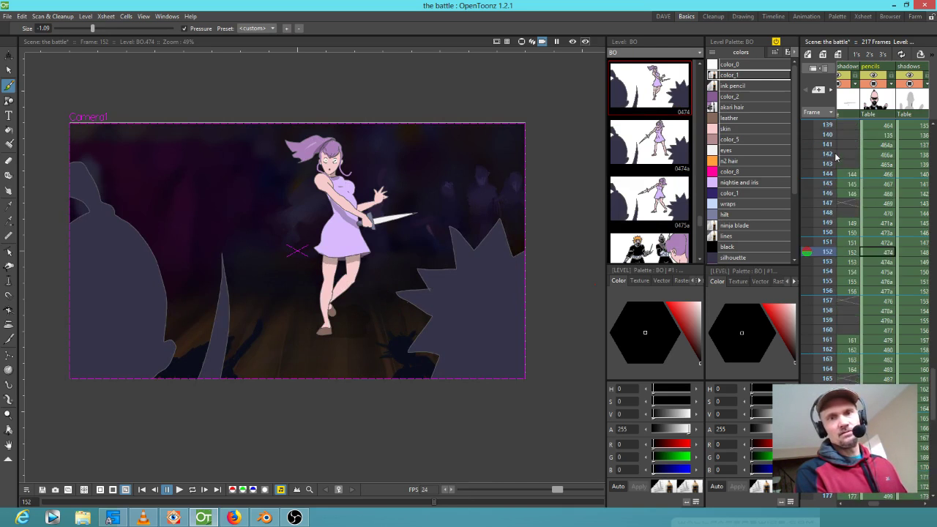
mouse_move(827, 212)
mouse_down()
mouse_move(816, 324)
mouse_move(811, 293)
mouse_up()
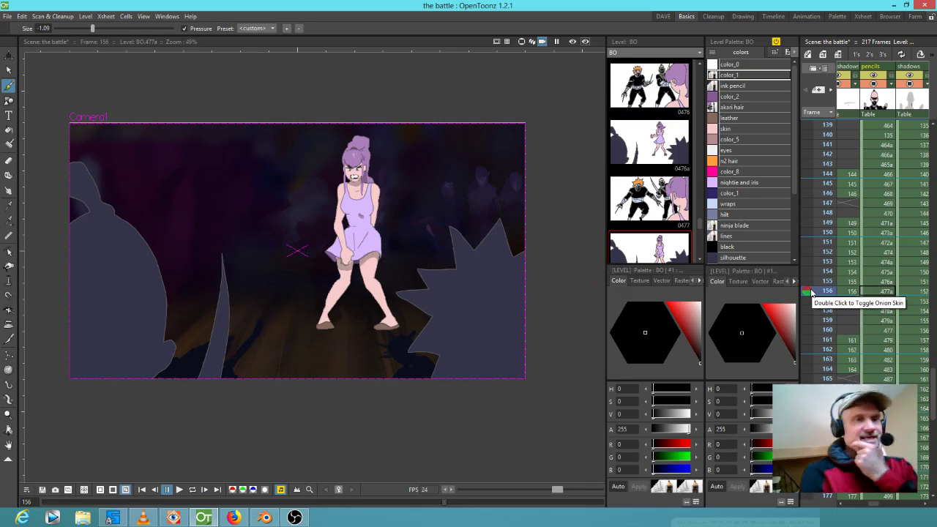
click(830, 174)
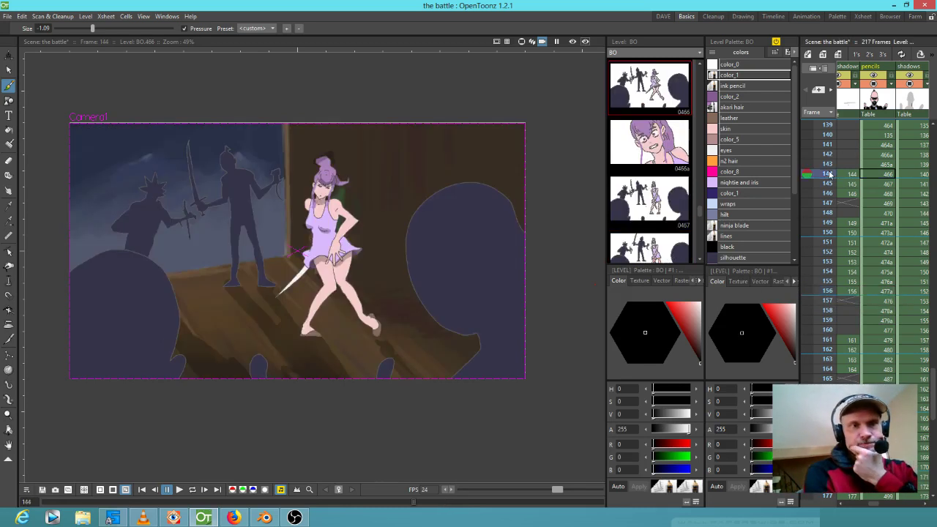
Step: Scrub back and forth across frames 171 to 181 to check the sword fight's motion
scroll(860, 173, down, 5)
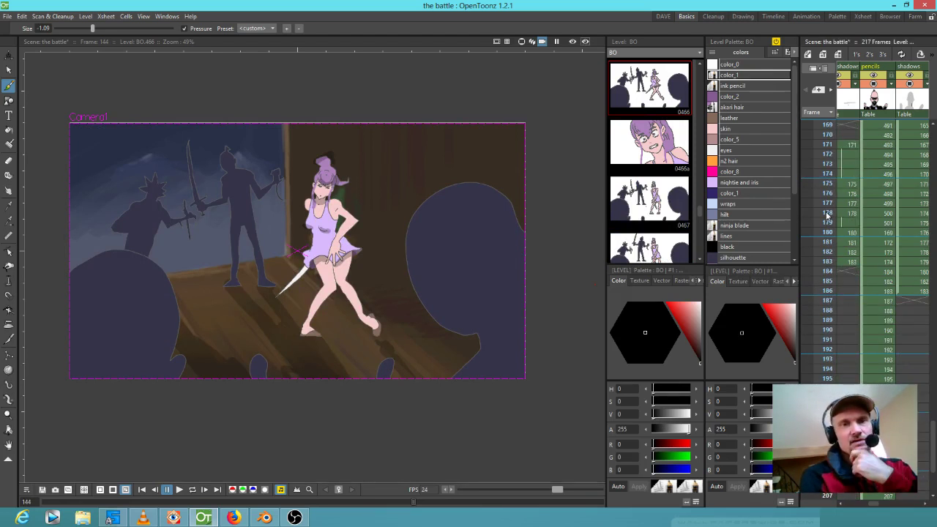
drag(827, 215, 815, 243)
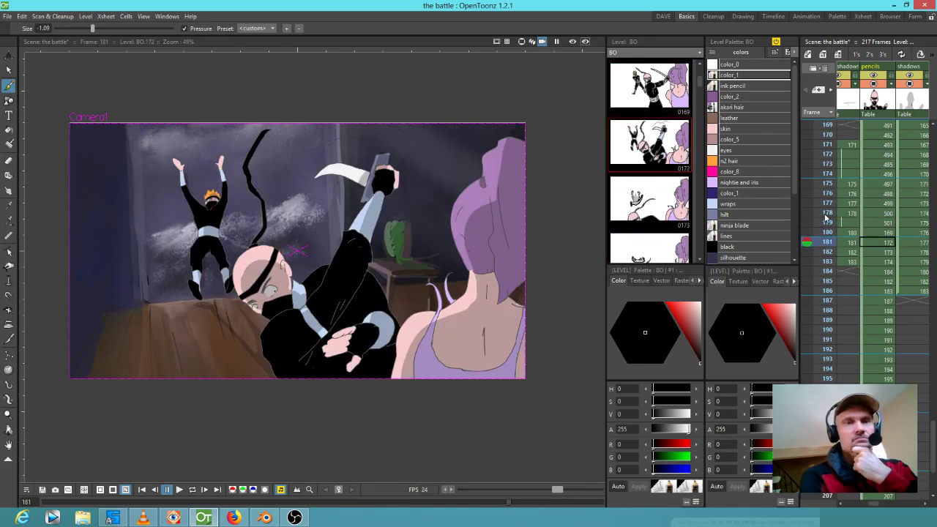
drag(826, 201, 830, 212)
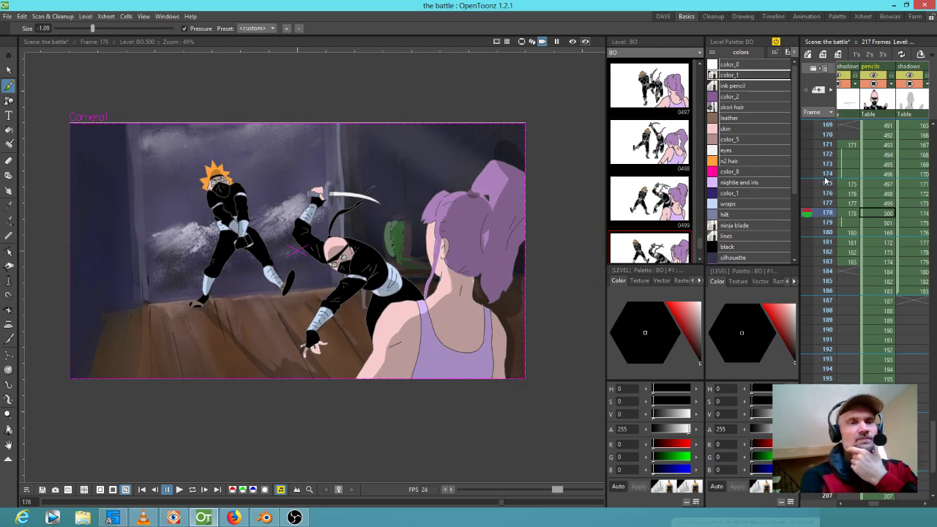
click(826, 183)
drag(821, 147, 821, 223)
Step: View the early close-up drawings at frames 23 and 42 of the pencils column
scroll(866, 174, up, 20)
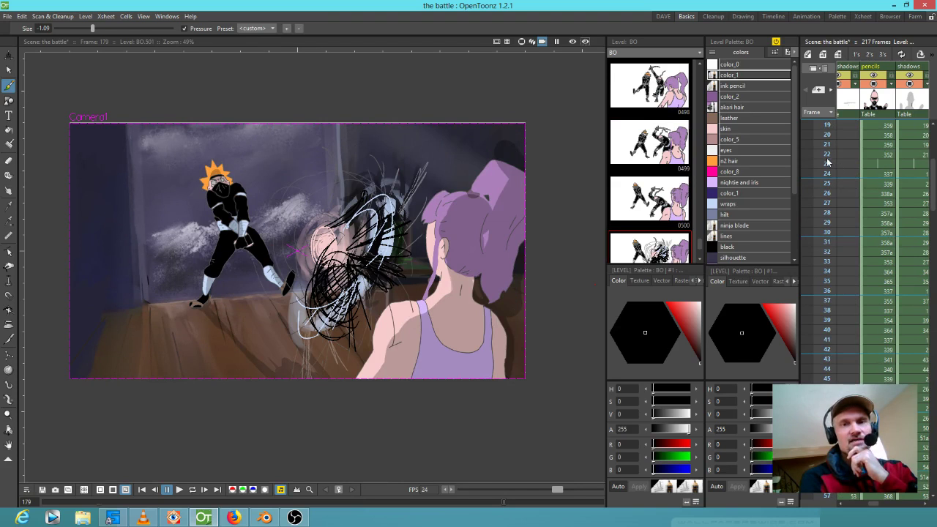
click(827, 162)
scroll(826, 168, down, 3)
click(825, 173)
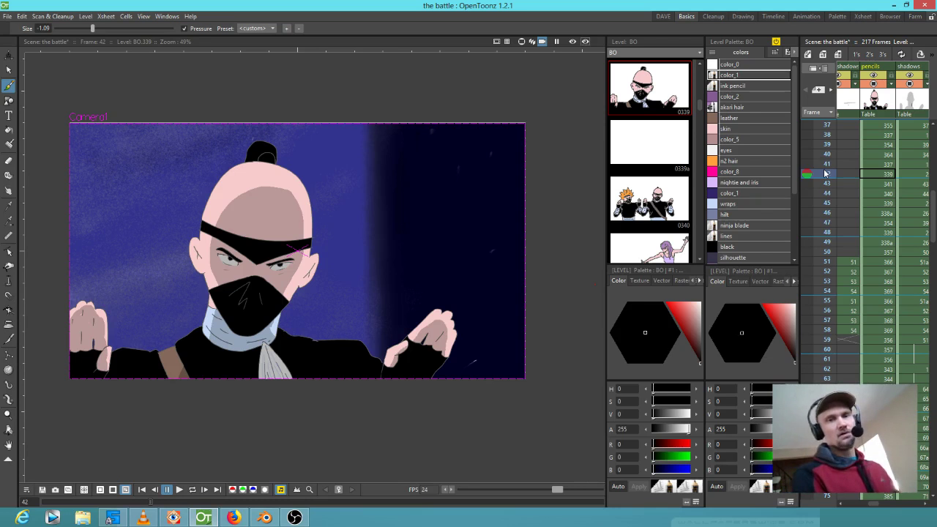
Step: Look through the end of the scene from frame 195 to the rough sketch at frame 210
scroll(867, 238, down, 6)
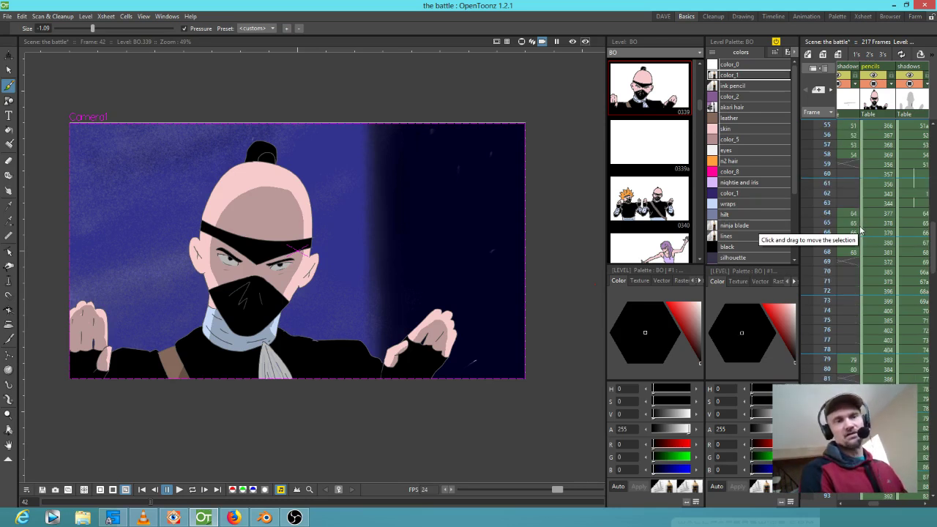
scroll(863, 293, down, 16)
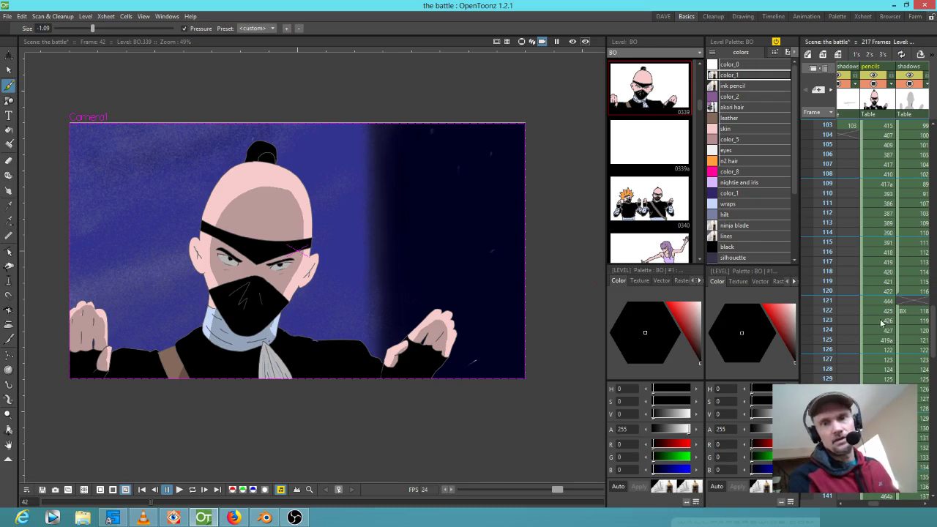
scroll(889, 324, down, 15)
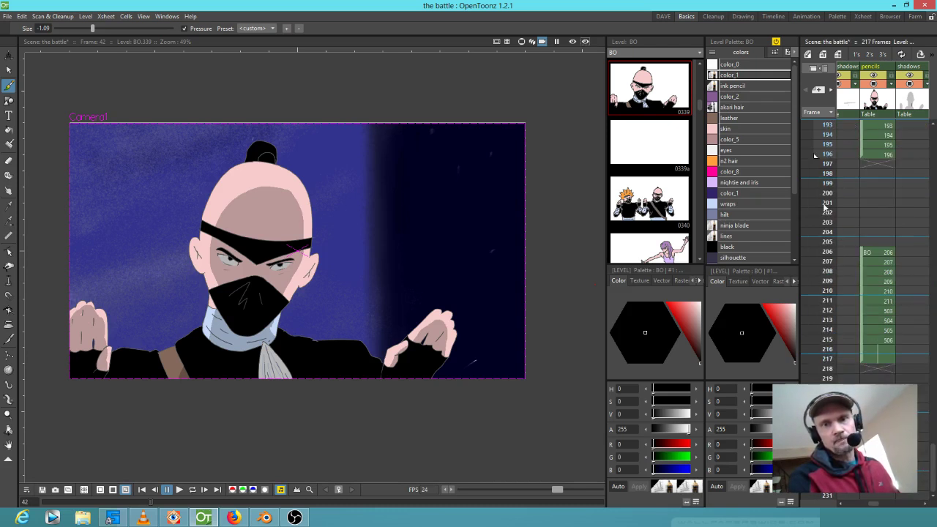
click(822, 144)
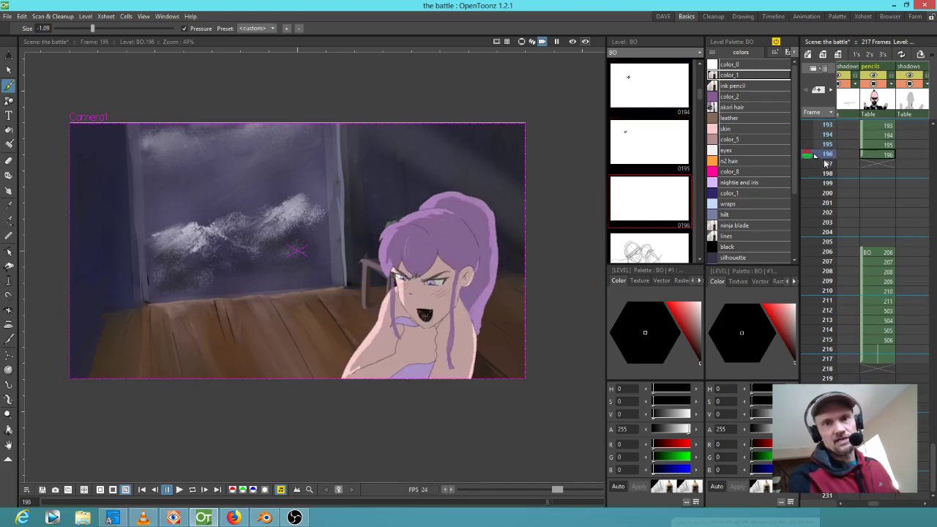
click(825, 175)
mouse_move(826, 174)
mouse_down()
mouse_move(822, 326)
mouse_move(829, 293)
mouse_up()
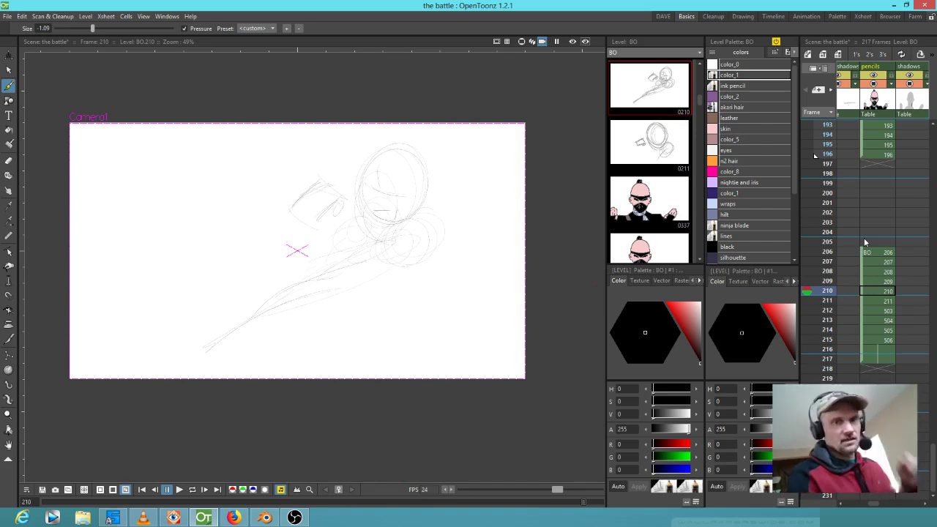
Step: Return to frame 122 and scrub forward through the frames up to 152
scroll(907, 183, up, 10)
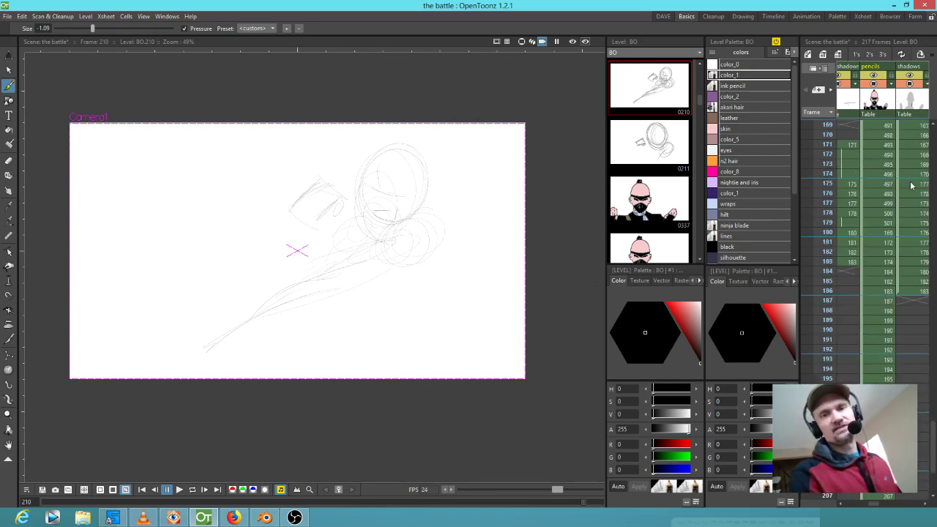
scroll(908, 183, up, 10)
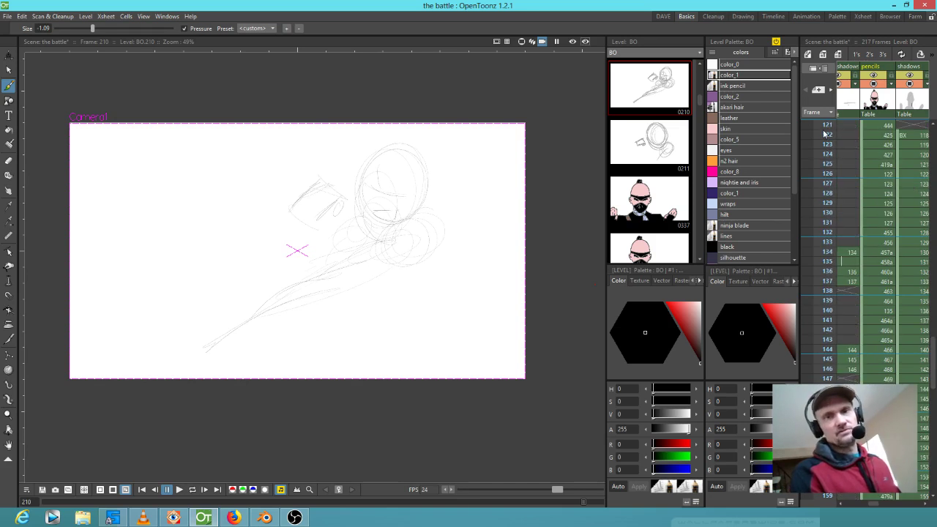
click(824, 134)
mouse_move(819, 217)
mouse_down()
mouse_move(826, 252)
mouse_move(816, 296)
mouse_up()
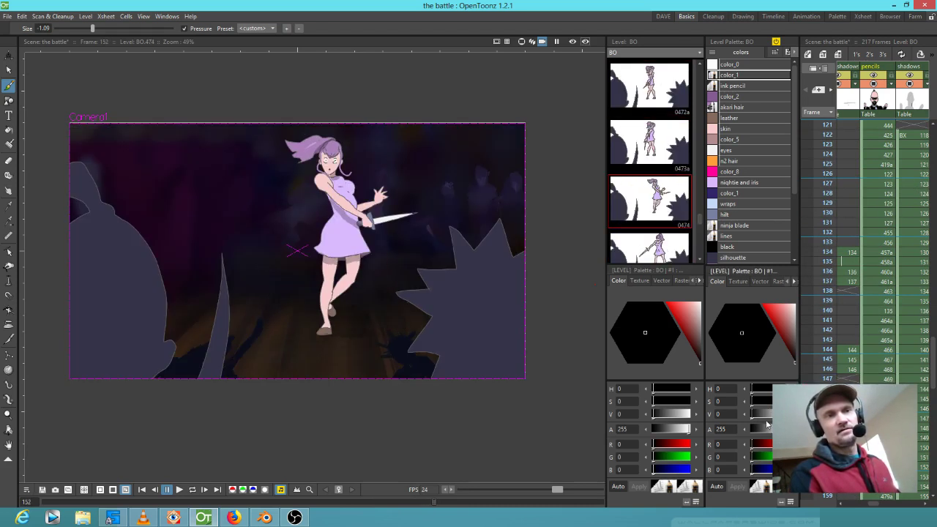
scroll(827, 315, down, 4)
mouse_move(827, 243)
mouse_down()
mouse_move(826, 274)
mouse_move(835, 177)
mouse_move(825, 158)
mouse_move(820, 228)
mouse_move(821, 157)
mouse_move(816, 320)
mouse_move(770, 439)
mouse_move(775, 429)
mouse_up()
Step: Scrub through the scene from frame 109 to frame 135
scroll(835, 177, up, 9)
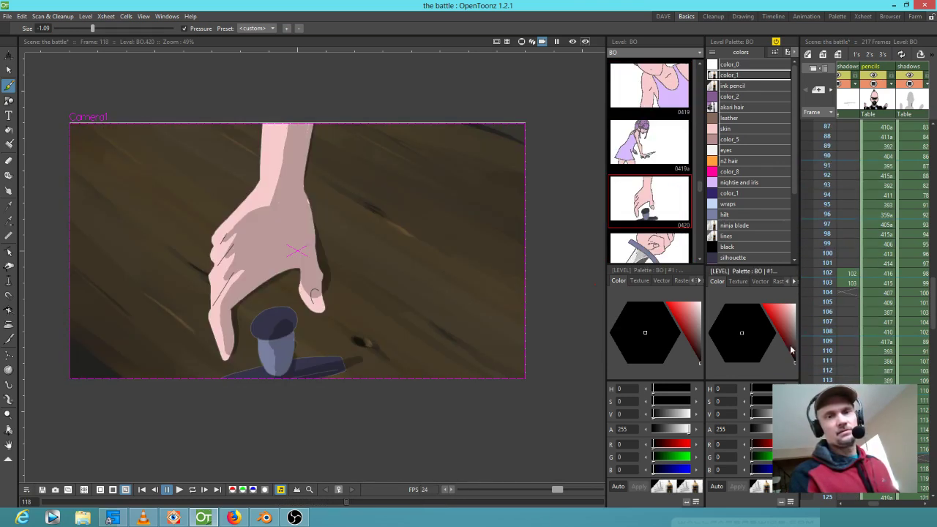
scroll(865, 264, down, 1)
scroll(834, 269, down, 2)
right_click(835, 267)
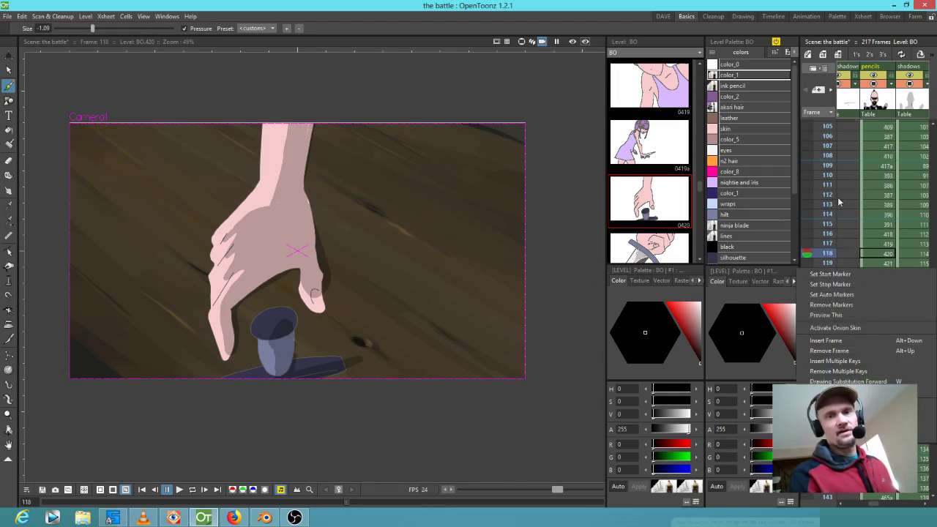
click(832, 163)
drag(833, 166, 811, 420)
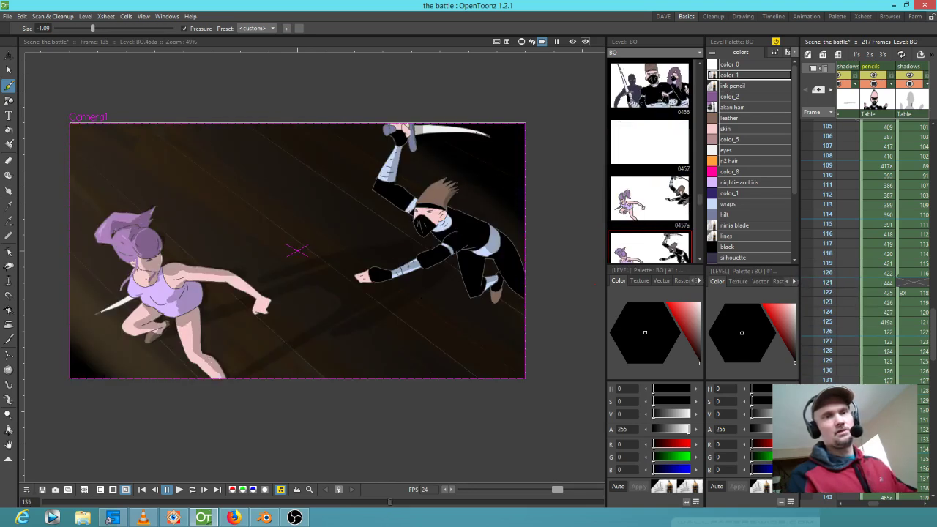
Step: Step forward frame by frame through the pencils drawings from frame 135 to frame 182
key(Down)
key(Down)
key(Down)
key(Down)
key(Down)
key(Down)
key(Down)
key(Down)
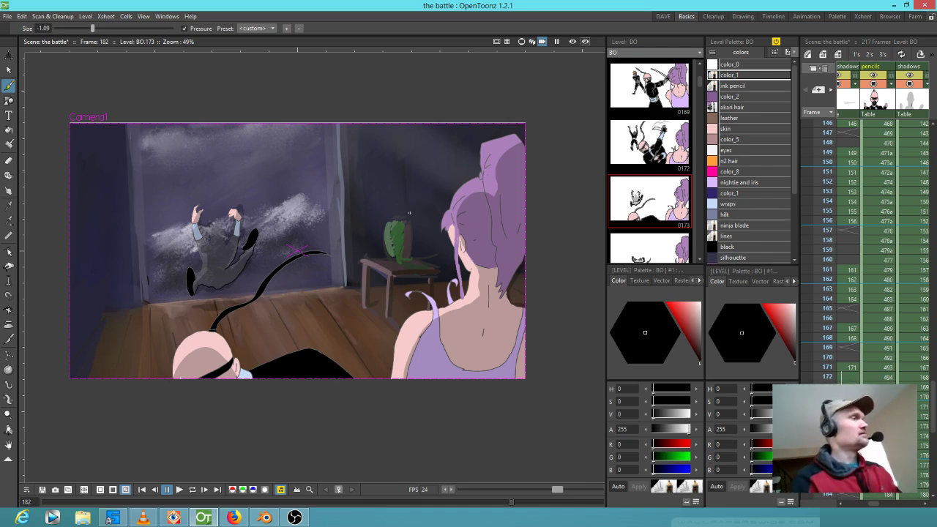
Step: Scrub through the scene from frame 186 to the first rough sketch at frame 206
middle_drag(888, 442, 910, 290)
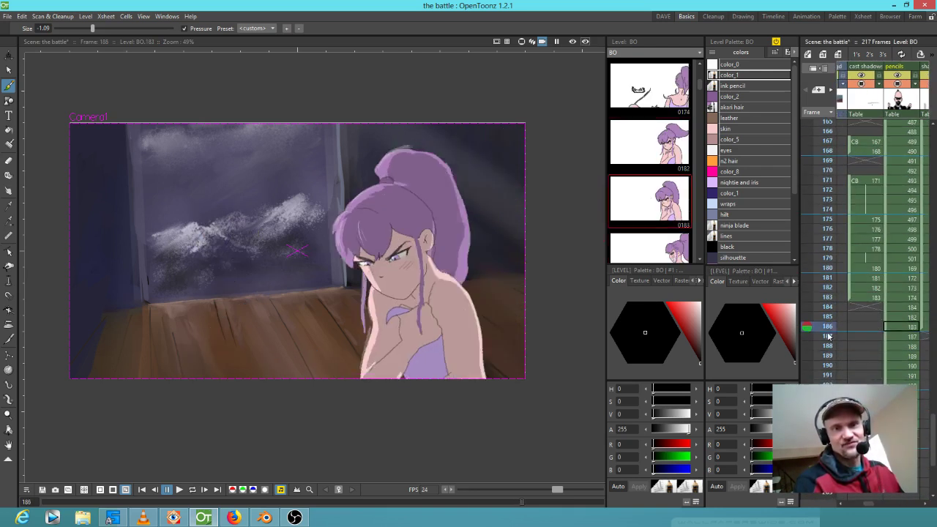
click(830, 326)
mouse_move(830, 327)
mouse_down()
mouse_move(829, 378)
mouse_move(826, 313)
mouse_move(821, 369)
mouse_move(831, 245)
mouse_move(832, 270)
mouse_up()
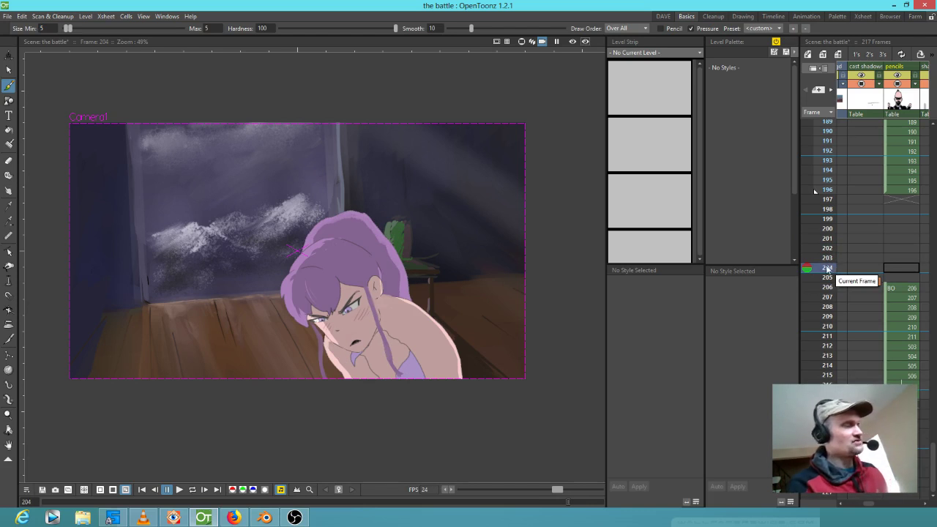
mouse_move(830, 190)
mouse_down()
mouse_move(818, 300)
mouse_move(822, 289)
mouse_up()
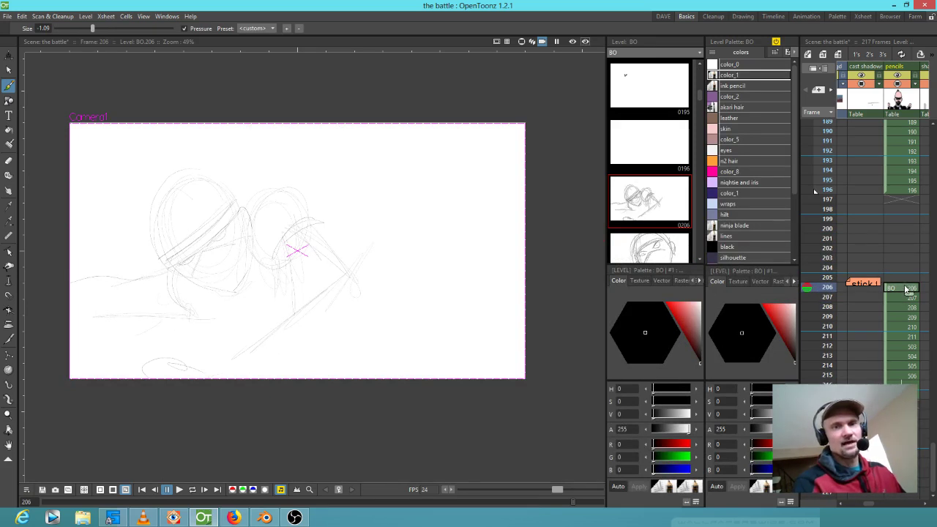
Step: Look through the rough sketches from frame 207 to frame 214 and return to frame 212
click(827, 297)
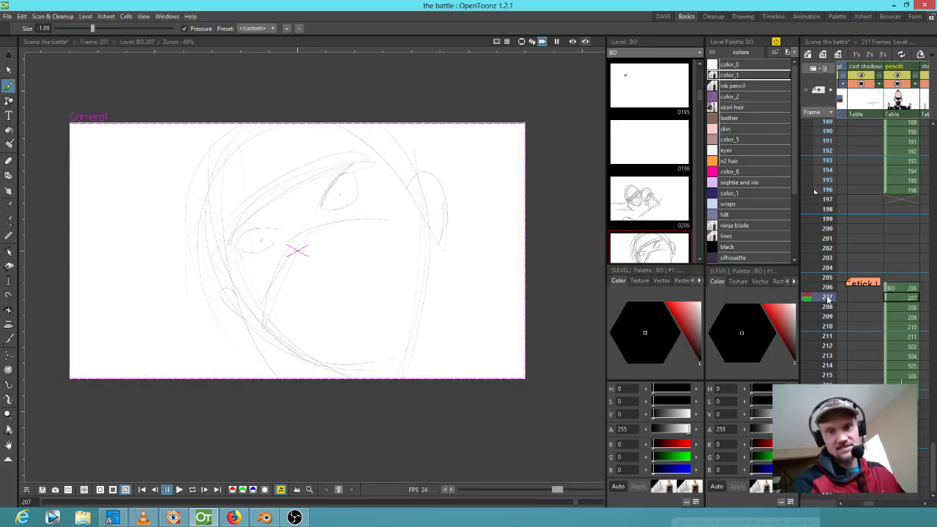
click(827, 308)
click(825, 317)
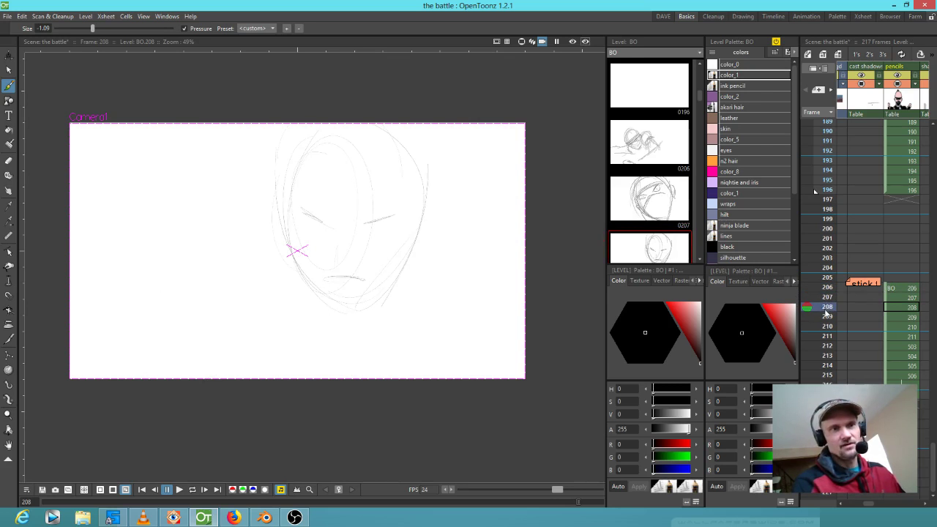
drag(824, 316, 817, 368)
click(830, 347)
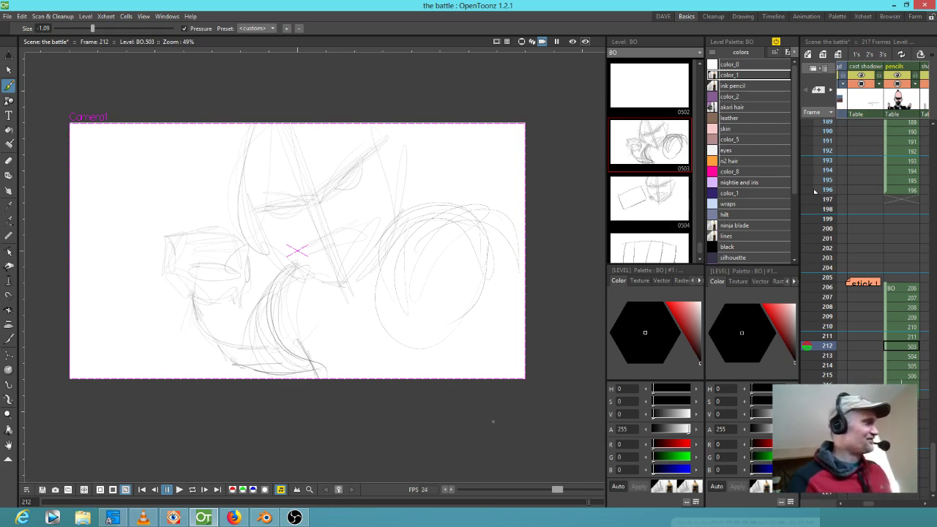
Step: Switch to Blender, un-maximize its window, leave the freehand drawing session and show the Grease Pencil Layers properties beside the camera view
click(264, 517)
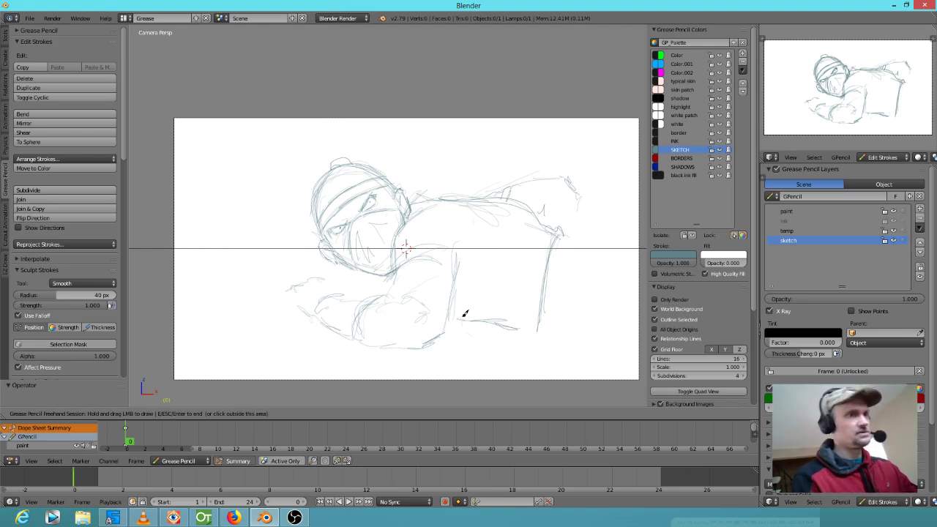
double_click(445, 7)
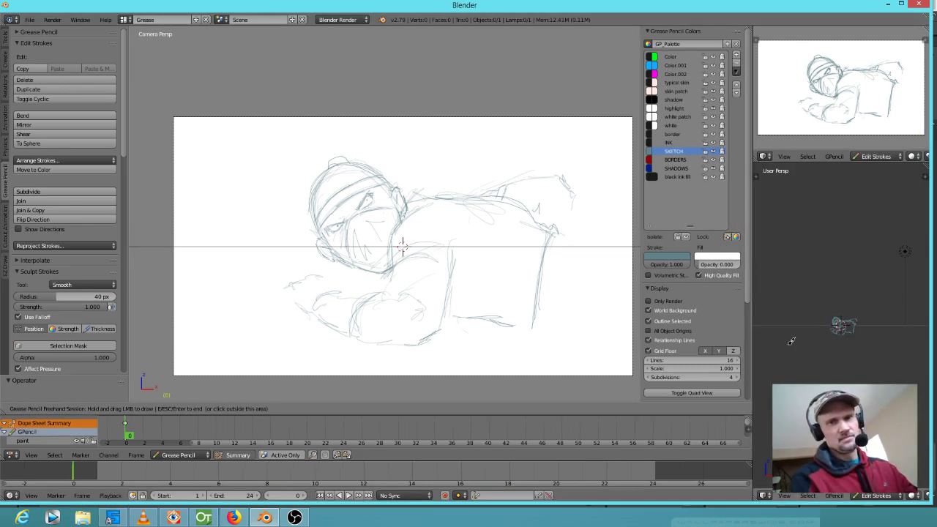
key(Escape)
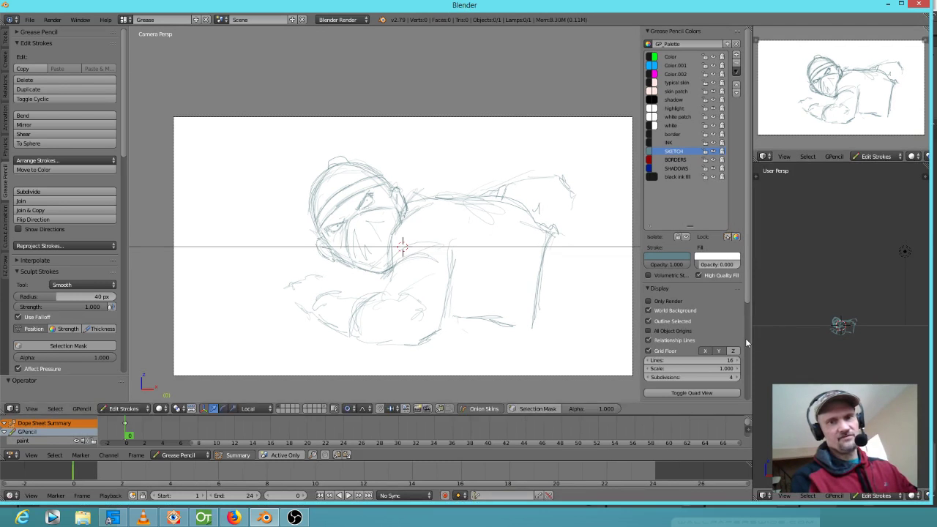
key(n)
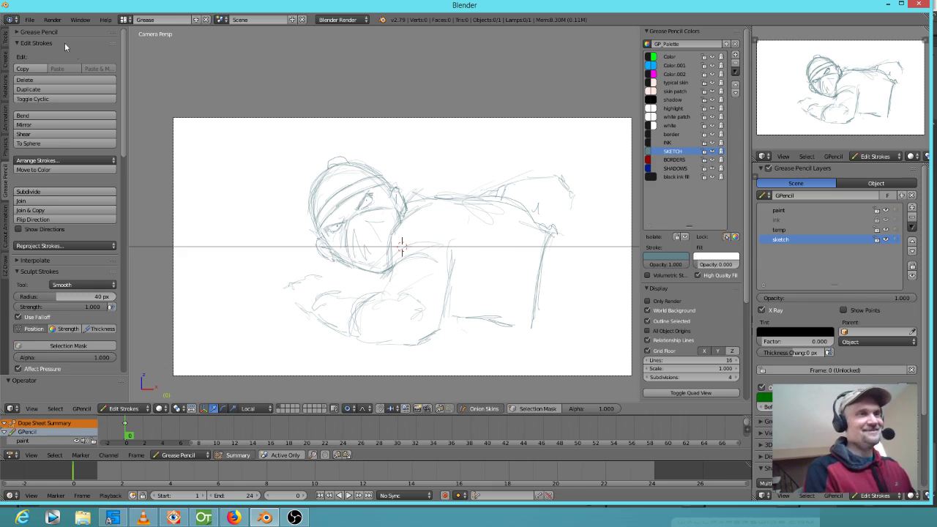
Step: Save the Blender file as fight-back-half-02-08-2019 in the L:\ANIME\blender folder
click(29, 21)
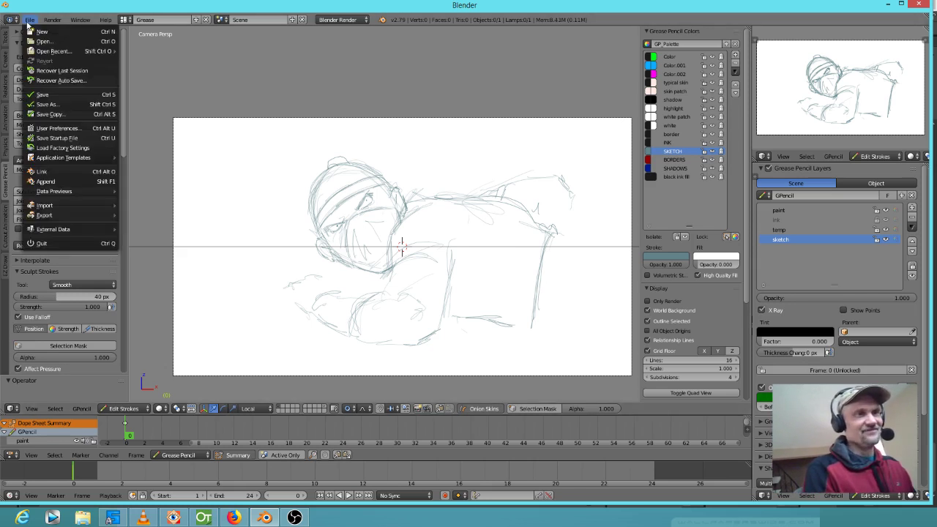
click(44, 93)
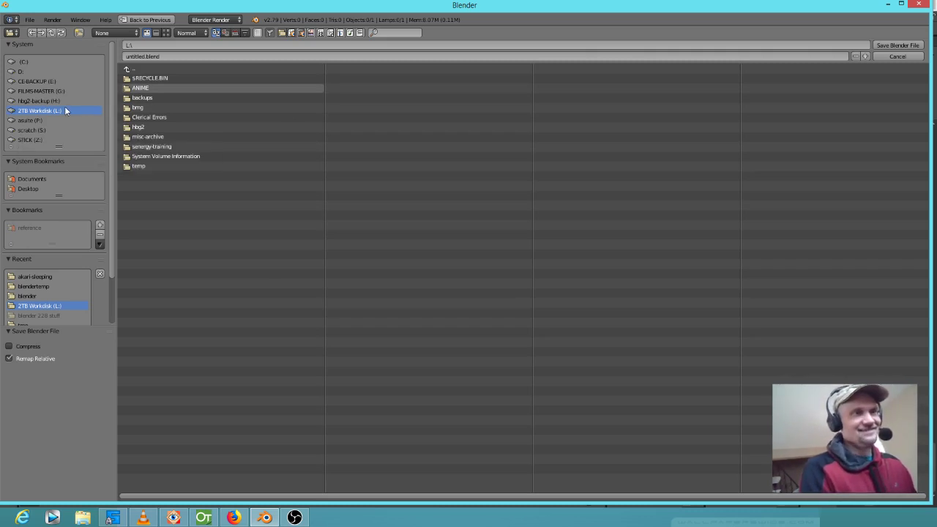
click(140, 88)
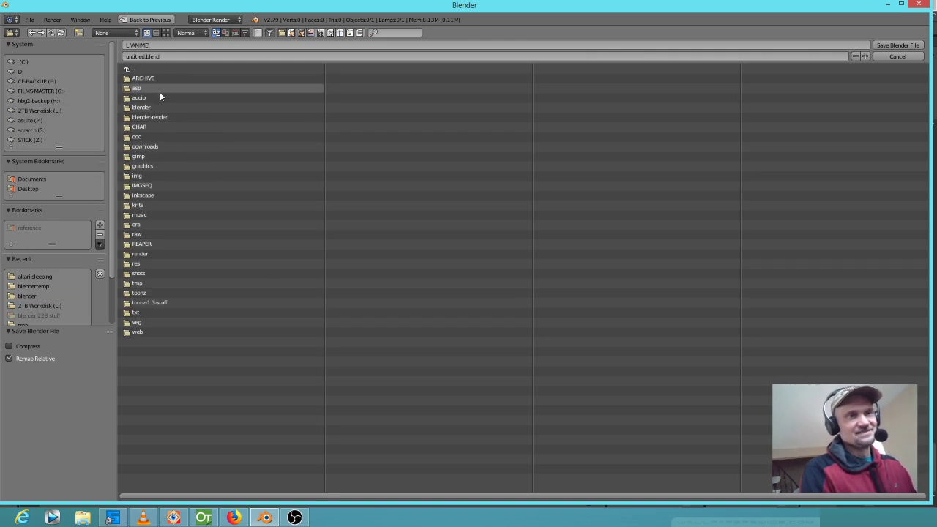
click(159, 107)
click(181, 57)
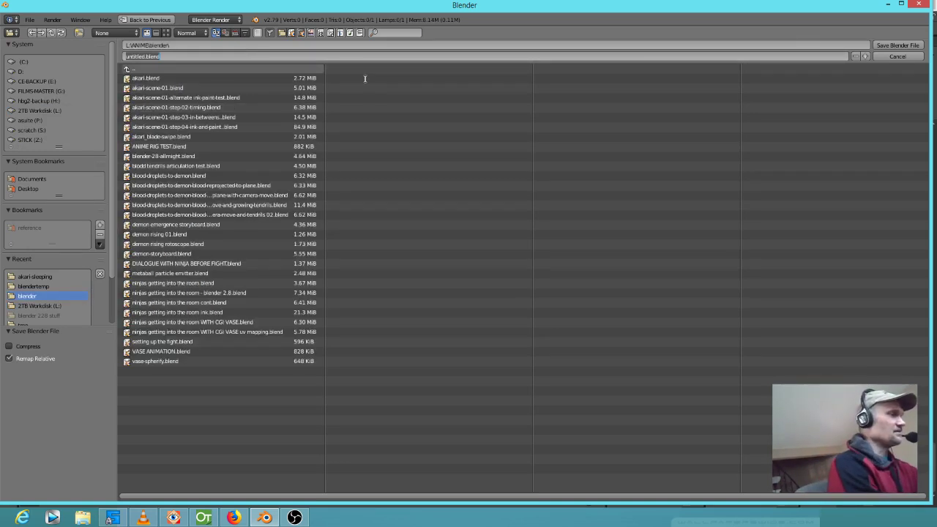
text(figh)
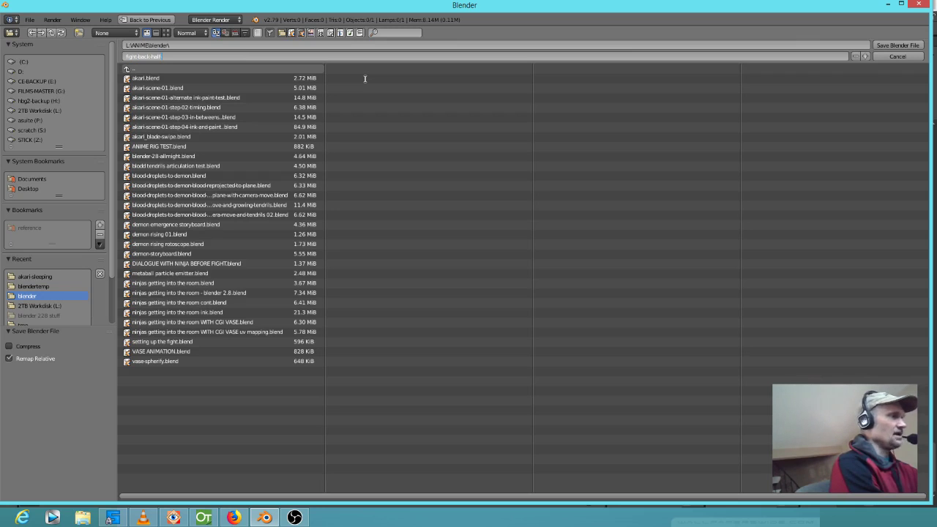
text(t-back-half)
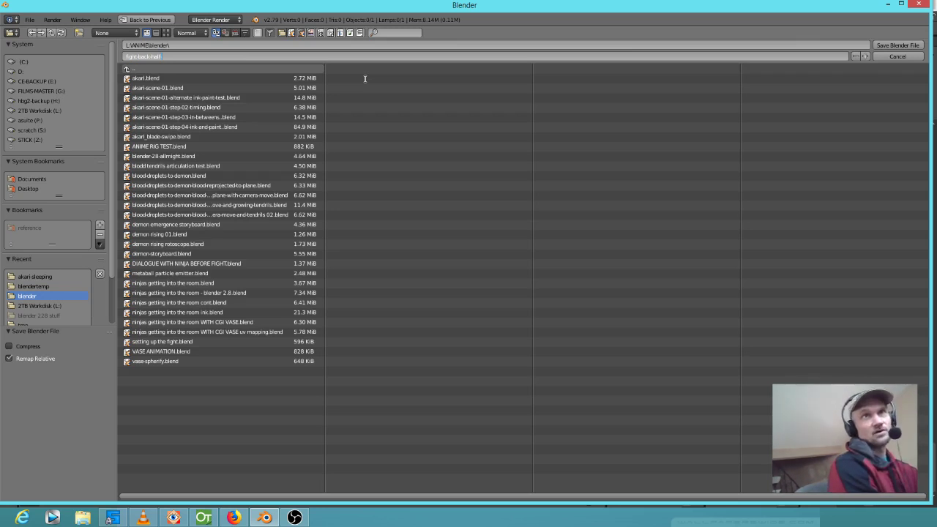
text(-02)
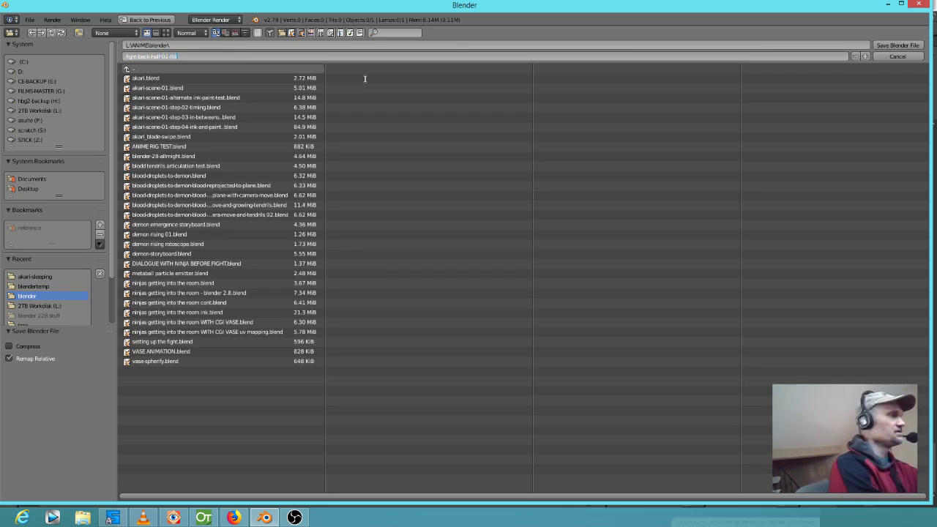
text(-08-2019)
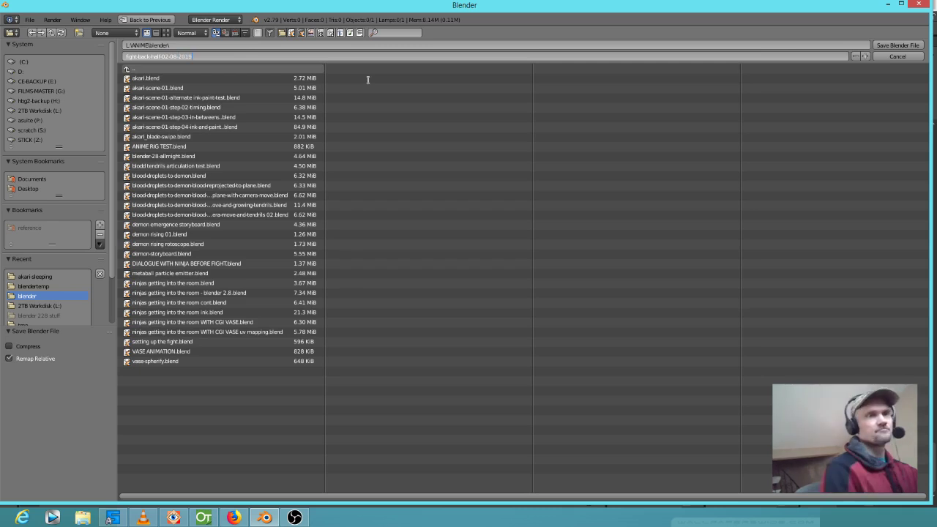
key(Return)
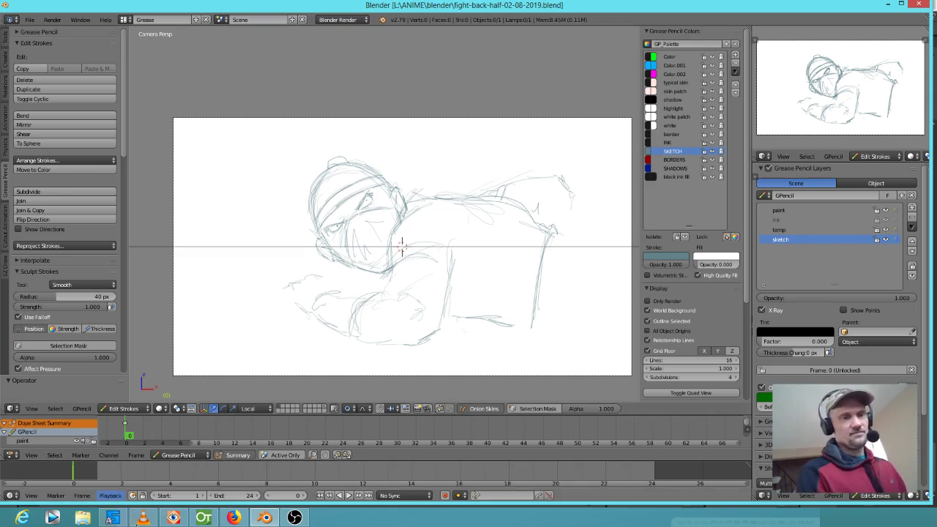
Step: Sketch over the ninja's near arm and belly line with the grease pencil, and add the thigh and lower-leg lines at the hips
mouse_move(211, 521)
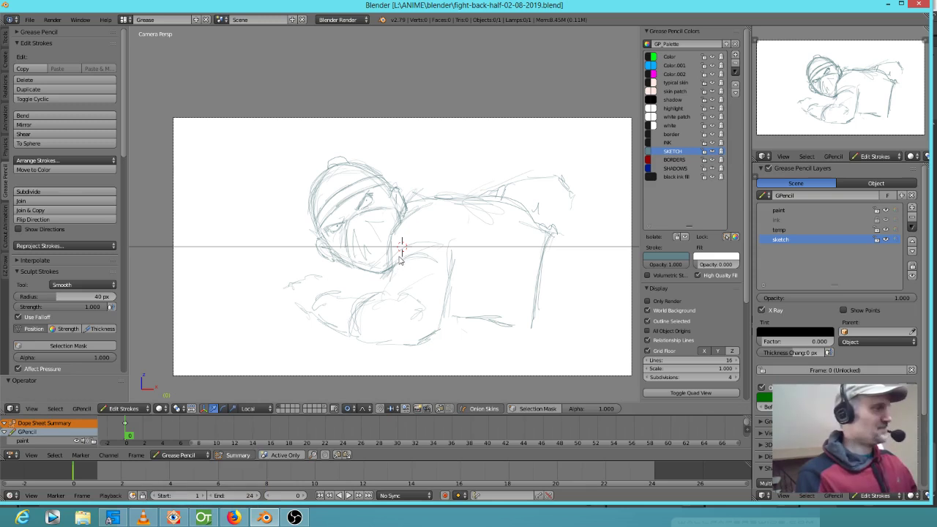
key(d)
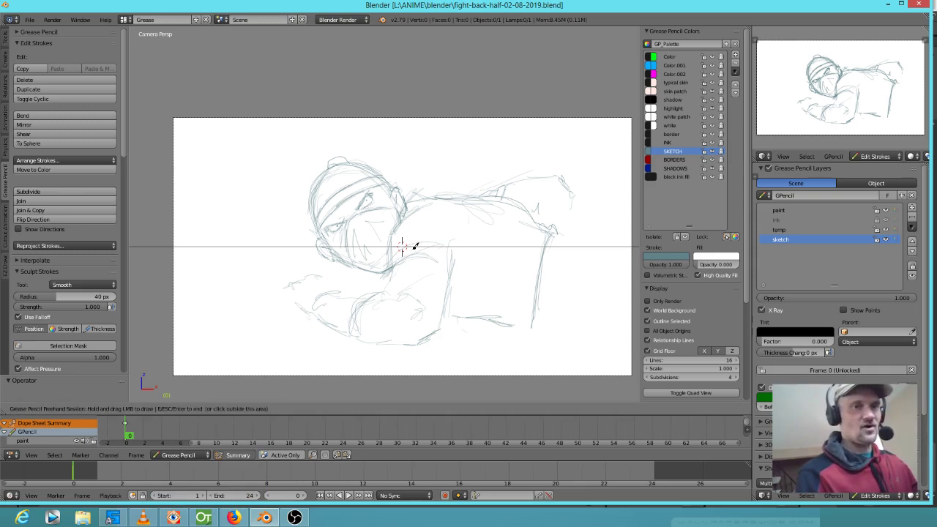
mouse_move(396, 263)
mouse_down()
mouse_move(385, 288)
mouse_move(365, 295)
mouse_up()
mouse_move(359, 334)
mouse_down()
mouse_move(382, 343)
mouse_move(368, 313)
mouse_move(378, 299)
mouse_up()
drag(397, 344, 448, 311)
mouse_move(458, 262)
mouse_down()
mouse_move(455, 296)
mouse_move(517, 318)
mouse_up()
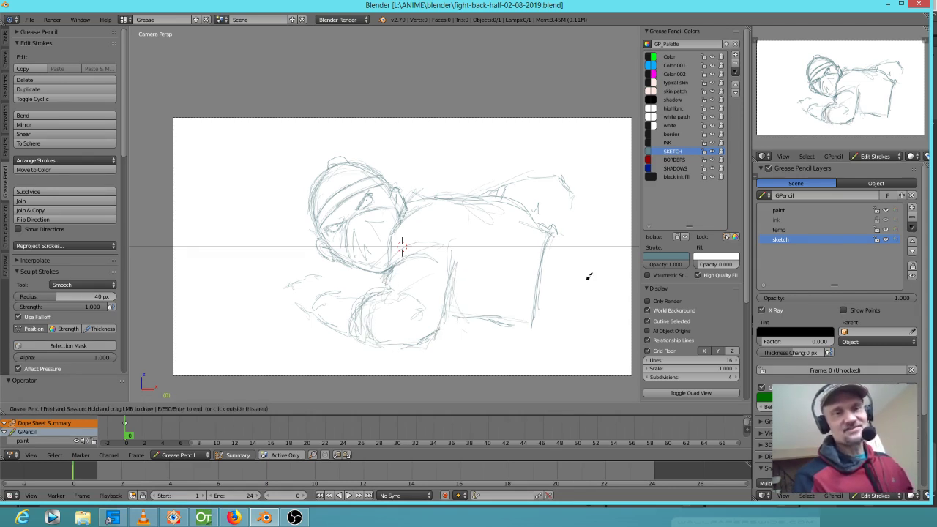
mouse_move(454, 253)
mouse_down()
mouse_move(496, 318)
mouse_move(581, 305)
mouse_move(586, 256)
mouse_move(581, 334)
mouse_up()
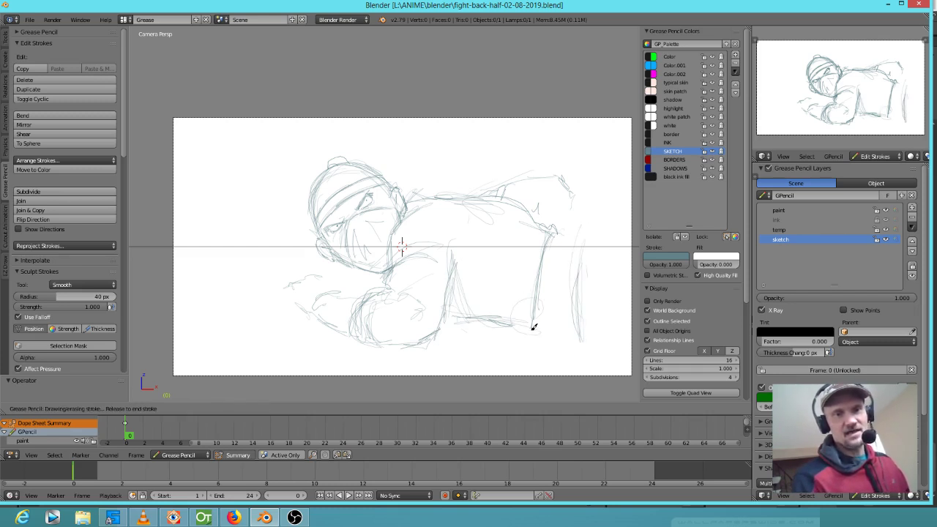
drag(584, 234, 618, 233)
Step: Sketch the ninja's outstretched hand and the wrap lines along the forearm and sleeve
mouse_move(287, 285)
mouse_down()
mouse_move(275, 294)
mouse_move(298, 298)
mouse_move(290, 283)
mouse_move(305, 305)
mouse_move(346, 268)
mouse_move(335, 287)
mouse_move(315, 268)
mouse_move(286, 296)
mouse_up()
drag(285, 284, 279, 296)
mouse_move(347, 290)
mouse_down()
mouse_move(335, 293)
mouse_move(330, 314)
mouse_move(349, 295)
mouse_move(347, 328)
mouse_move(372, 305)
mouse_move(352, 331)
mouse_move(440, 284)
mouse_move(399, 290)
mouse_move(411, 277)
mouse_move(429, 283)
mouse_up()
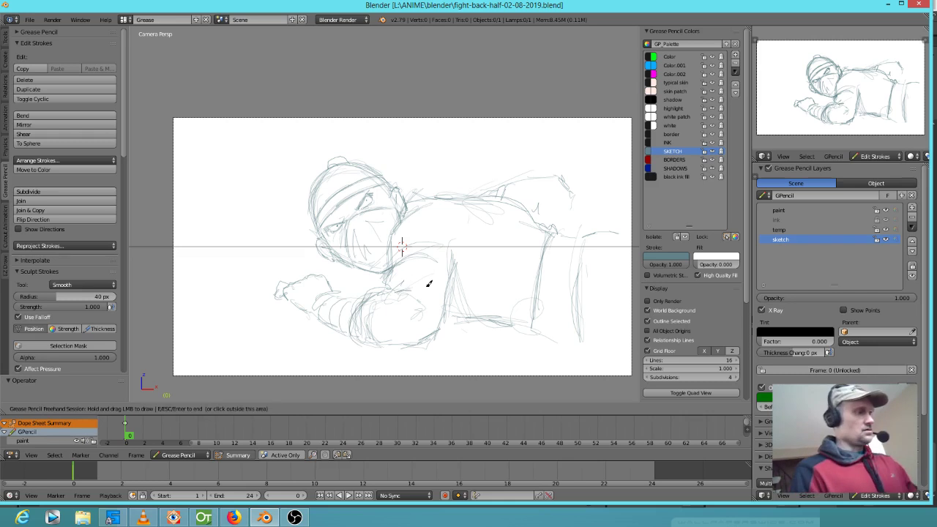
Step: Start a new sketch drawing on frame 1 and rough in both sides and the chin of a large head outline
key(Right)
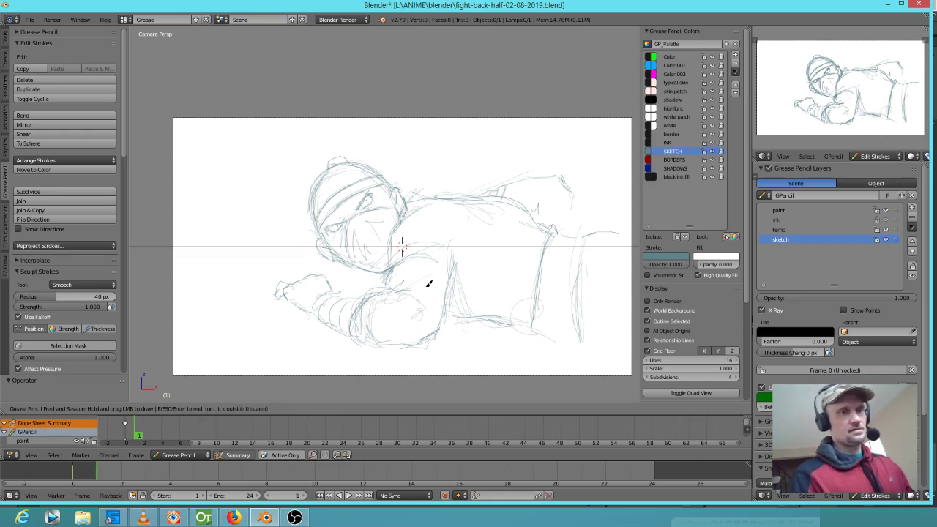
click(436, 212)
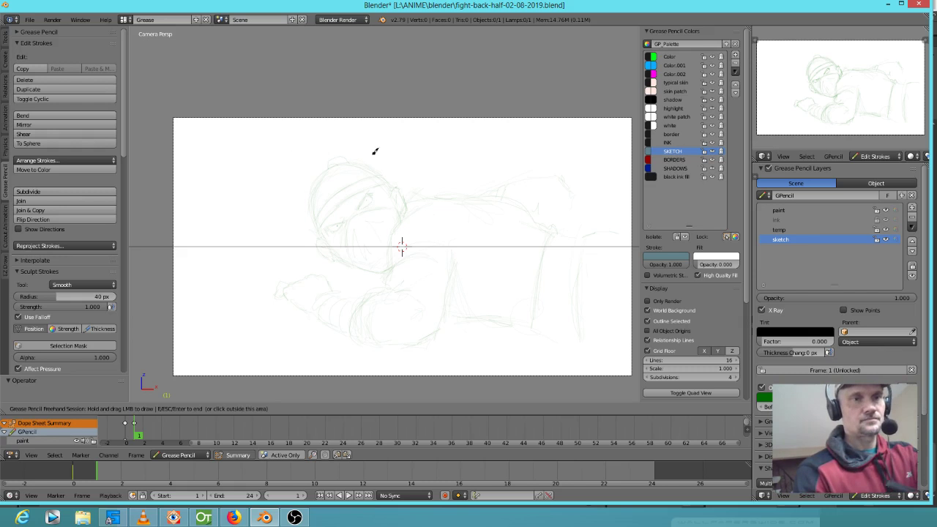
mouse_move(327, 87)
mouse_down()
mouse_move(314, 141)
mouse_move(345, 229)
mouse_move(418, 318)
mouse_move(432, 312)
mouse_move(454, 332)
mouse_move(529, 336)
mouse_move(587, 263)
mouse_move(604, 110)
mouse_up()
drag(582, 68, 566, 40)
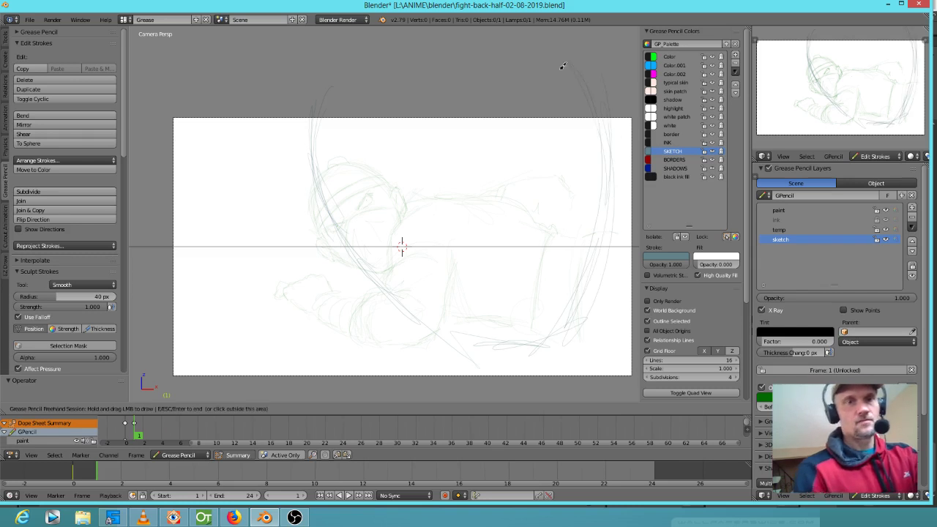
Step: Close the large head outline with a rounded crown above the camera frame and strengthen its contour with repeated strokes
shift+middle_drag(495, 210, 449, 247)
mouse_move(255, 232)
mouse_down()
mouse_move(262, 195)
mouse_move(352, 60)
mouse_move(551, 150)
mouse_up()
mouse_move(255, 210)
mouse_down()
mouse_move(265, 253)
mouse_move(327, 364)
mouse_up()
shift+middle_drag(471, 299, 444, 273)
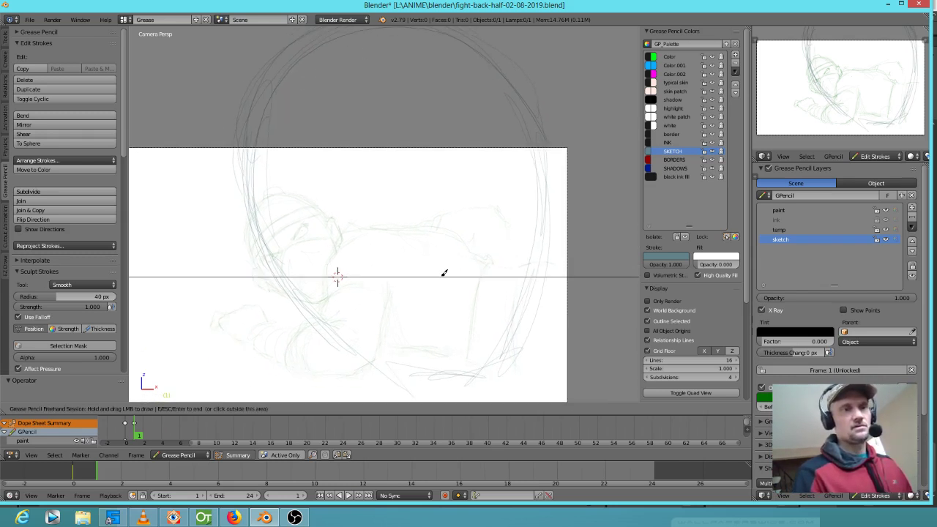
scroll(449, 274, down, 2)
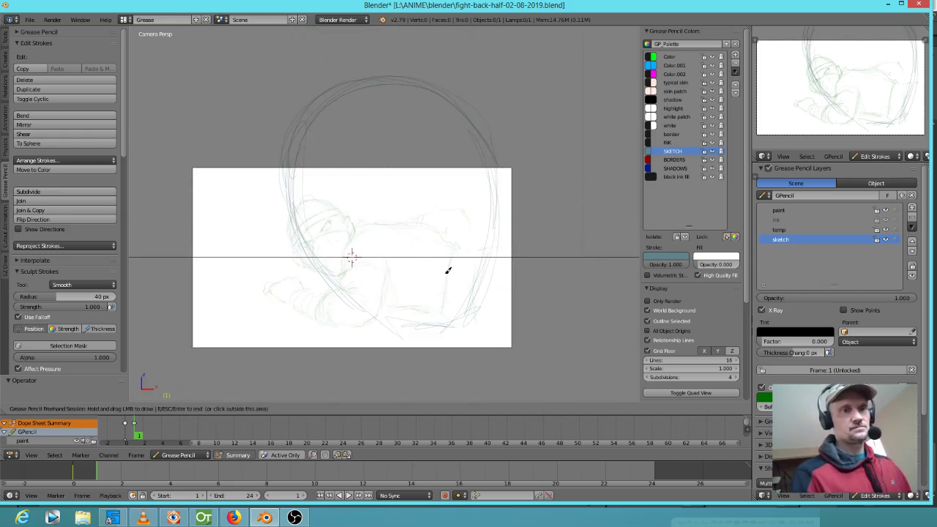
mouse_move(297, 141)
mouse_down()
mouse_move(307, 192)
mouse_move(366, 297)
mouse_move(431, 328)
mouse_move(428, 342)
mouse_move(462, 322)
mouse_move(502, 253)
mouse_move(501, 174)
mouse_up()
mouse_move(498, 134)
mouse_down()
mouse_move(310, 148)
mouse_move(344, 265)
mouse_up()
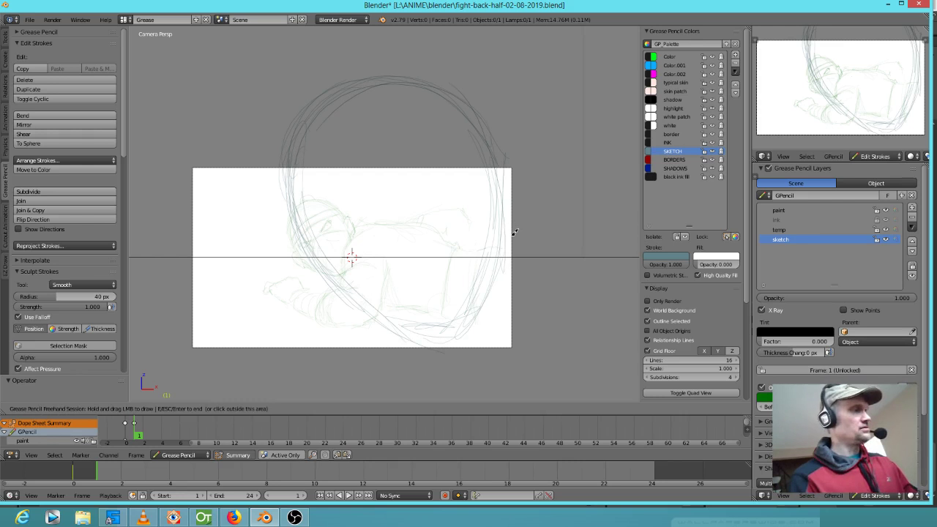
Step: Select all strokes of the head outline, scale them down and move them inside the camera frame
key(Escape)
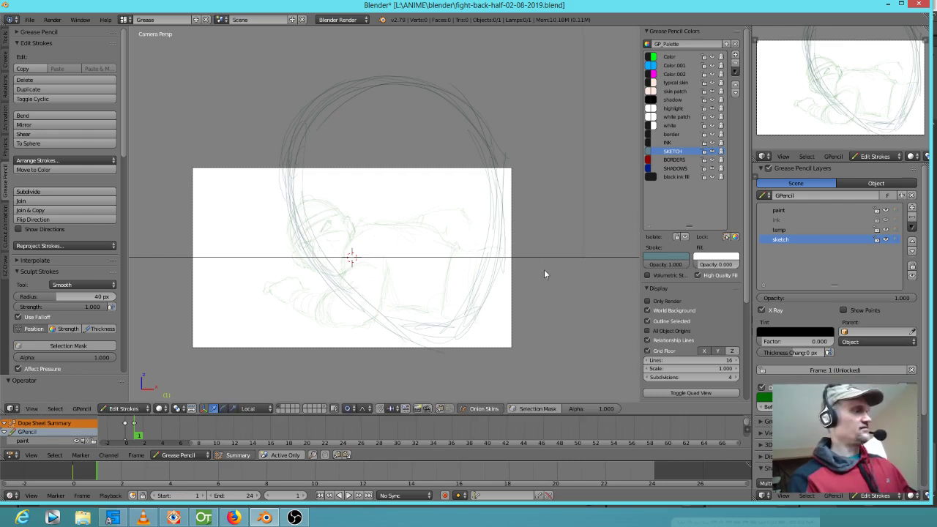
key(a)
key(s)
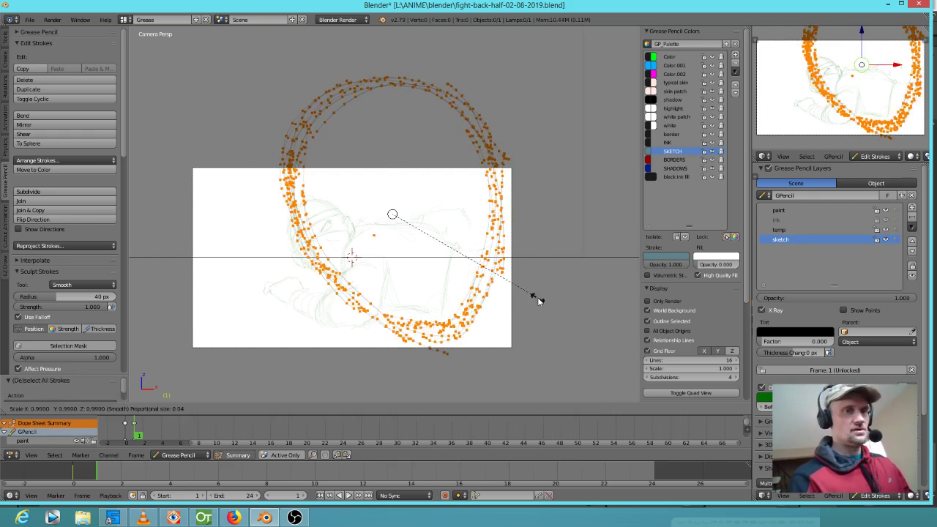
click(475, 262)
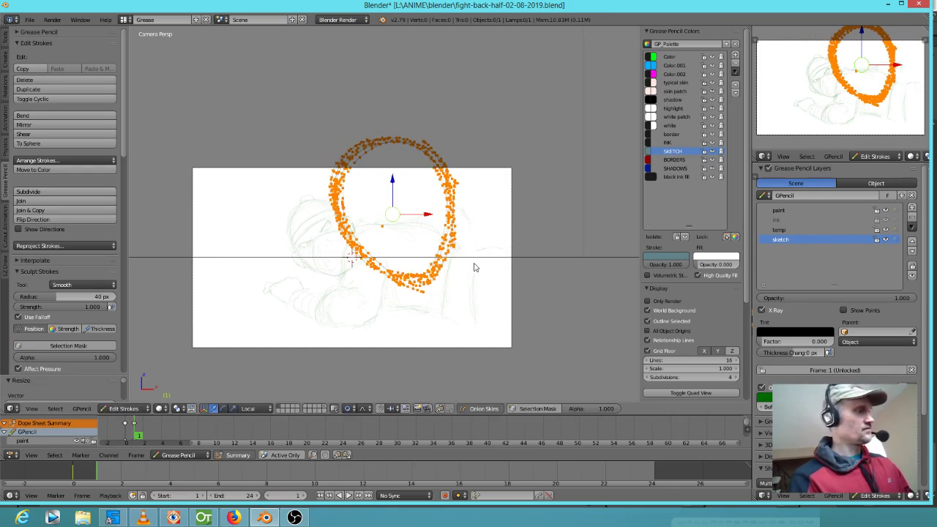
key(g)
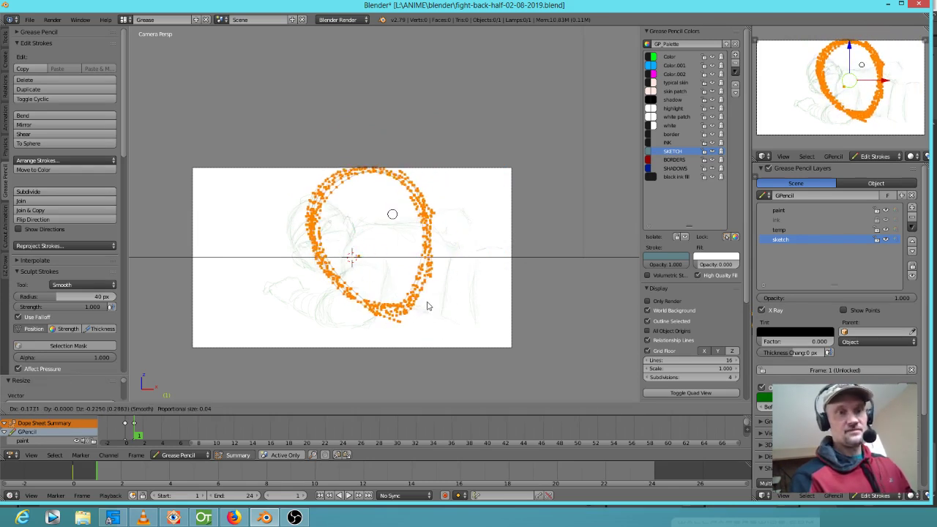
click(426, 310)
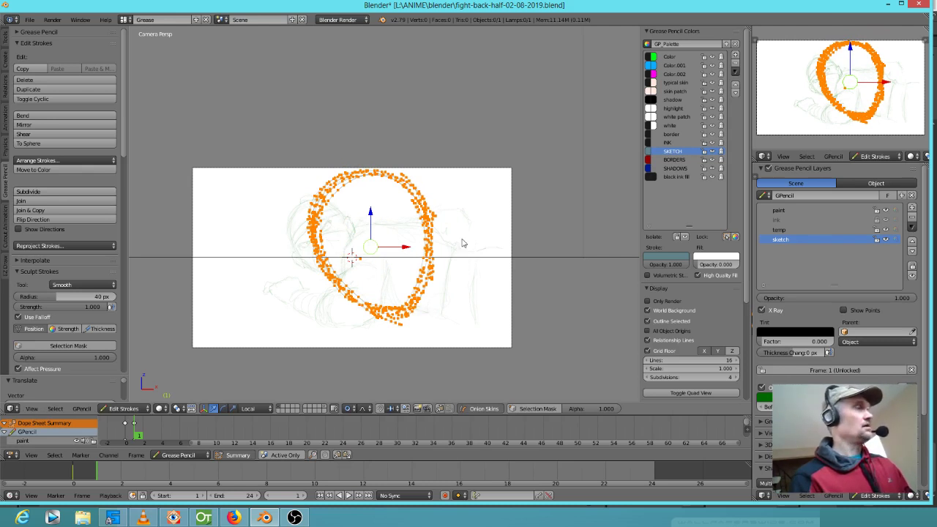
Step: Deselect the head outline and sketch the neck, the shoulder lines and the mask's upper edge across the nose and cheek
key(b)
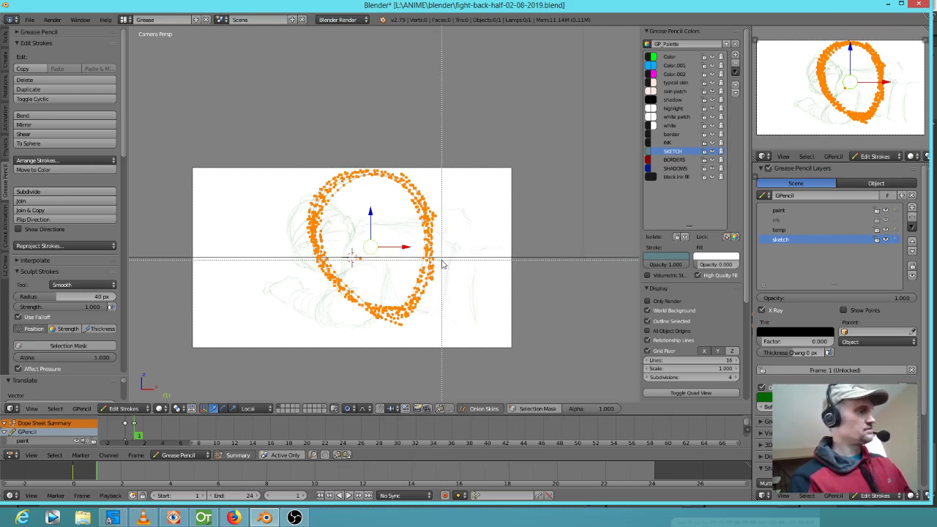
key(Escape)
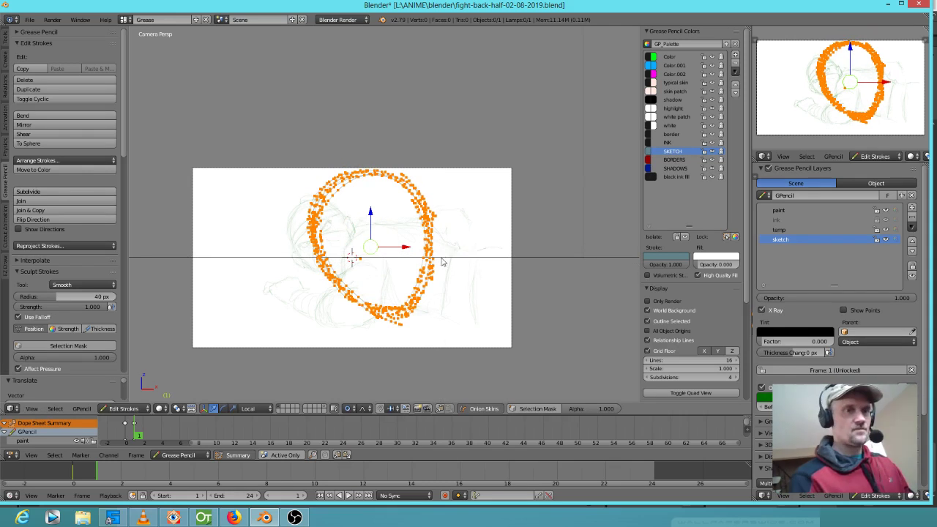
key(d)
key(Escape)
key(a)
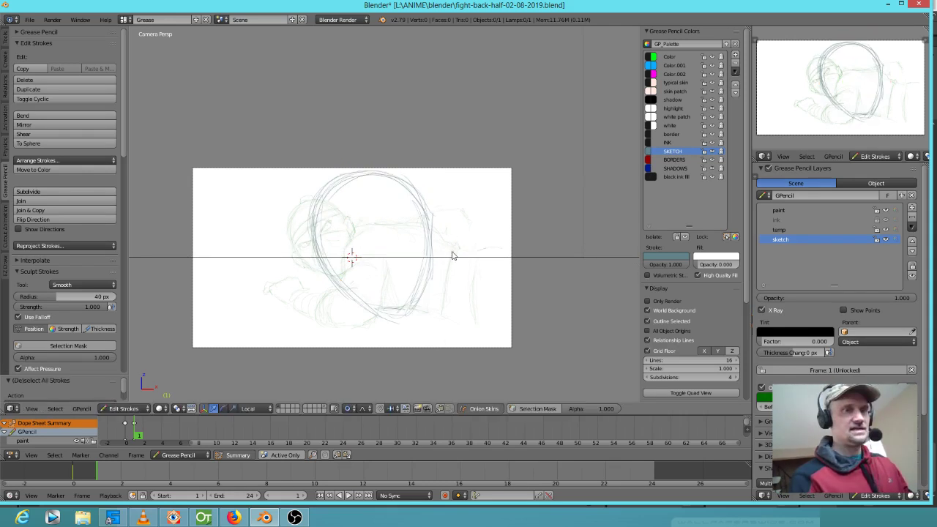
key(d)
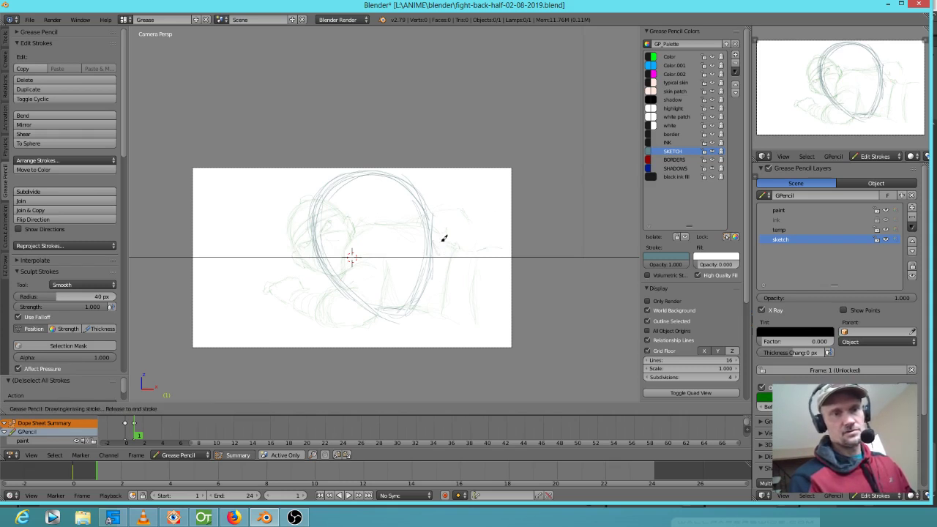
mouse_move(409, 295)
mouse_down()
mouse_move(435, 251)
mouse_move(503, 241)
mouse_move(393, 337)
mouse_move(477, 338)
mouse_up()
drag(386, 311, 414, 297)
mouse_move(355, 254)
mouse_down()
mouse_move(348, 289)
mouse_move(367, 248)
mouse_up()
mouse_move(432, 247)
mouse_down()
mouse_move(356, 246)
mouse_move(388, 246)
mouse_up()
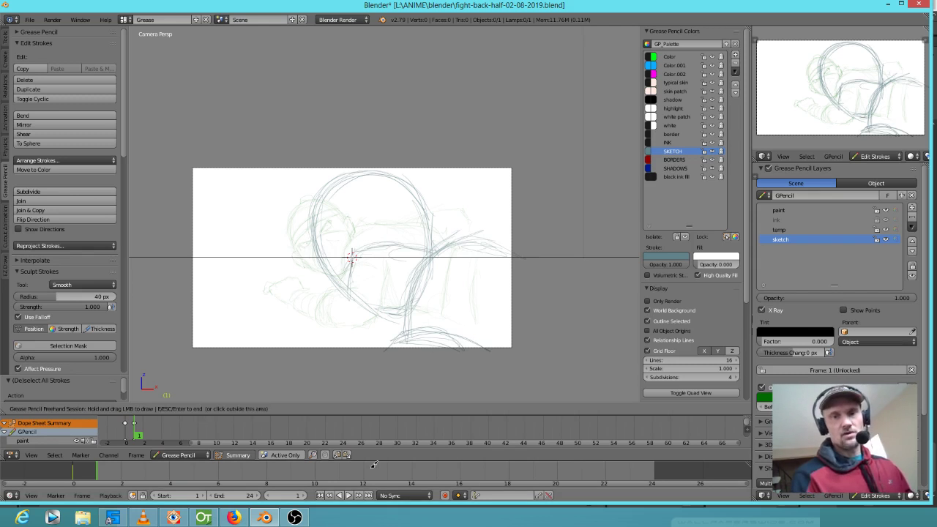
Step: Turn off onion skinning for the sketch layer
click(765, 387)
click(762, 387)
key(b)
drag(347, 249, 359, 270)
key(b)
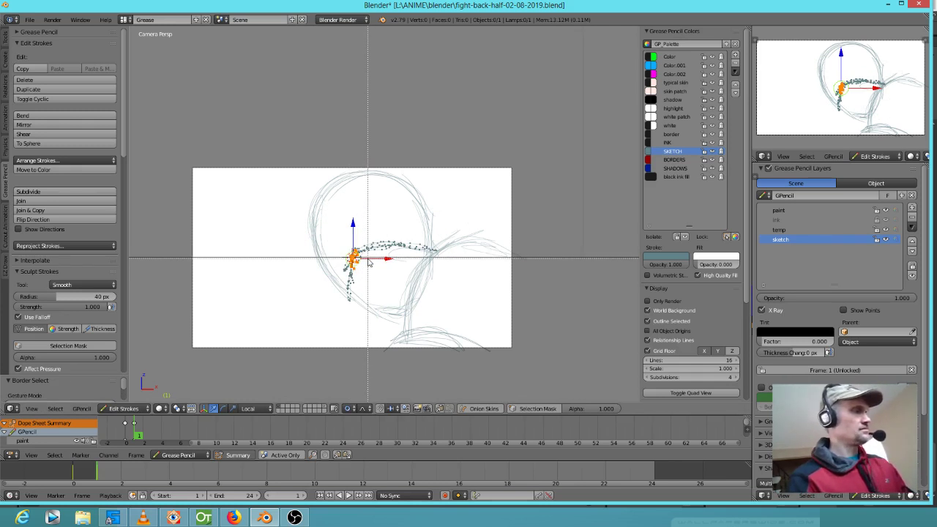
key(Escape)
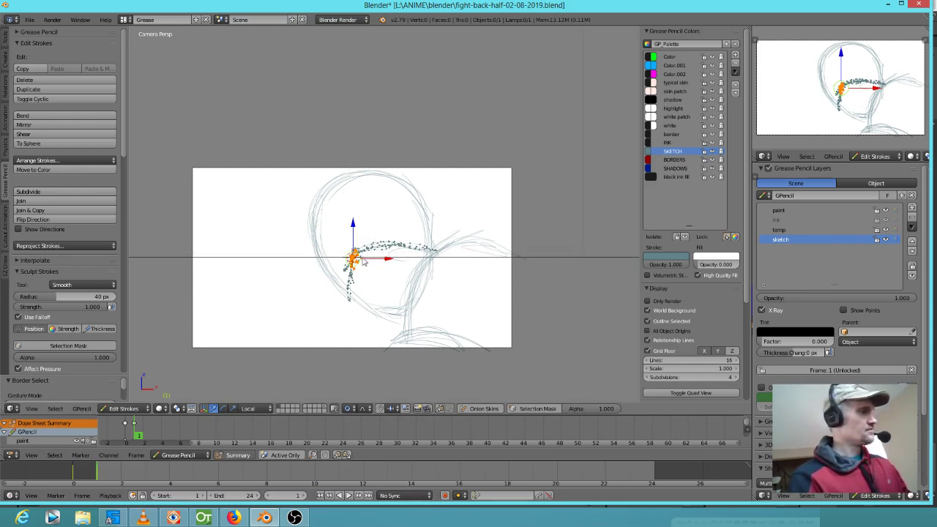
key(a)
Step: Strengthen the mask's upper edge across the cheek and compare the drawing with the neighbouring keyframe
key(d)
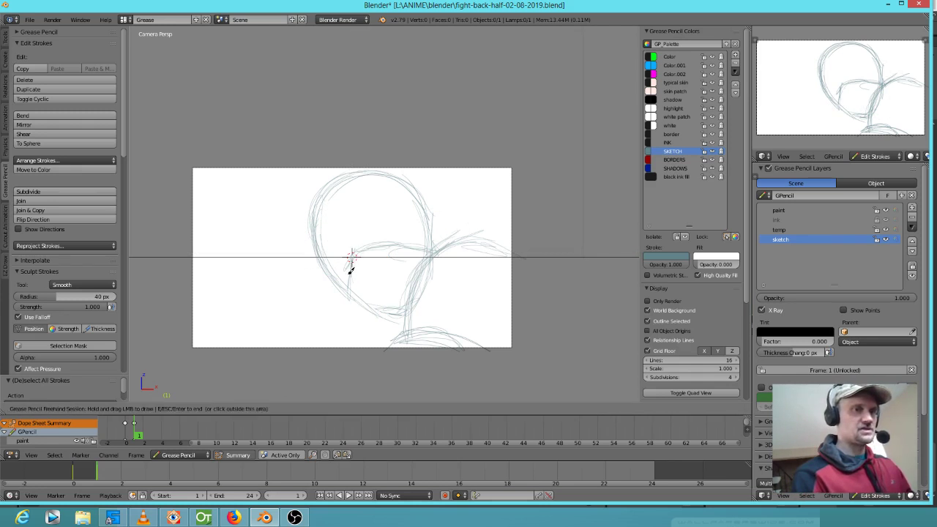
drag(388, 220, 362, 246)
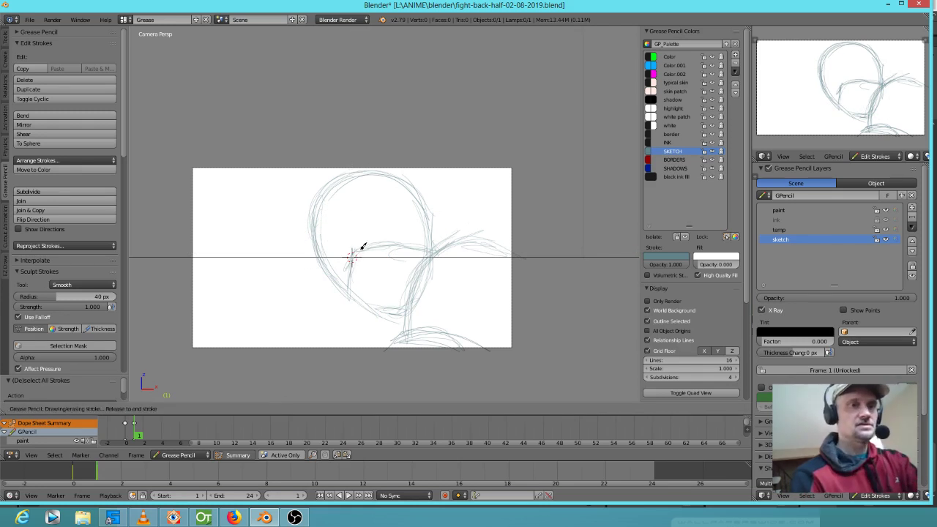
mouse_move(425, 241)
mouse_down()
mouse_move(368, 251)
mouse_move(377, 251)
mouse_up()
key(Up)
key(Down)
key(Up)
key(Down)
key(Up)
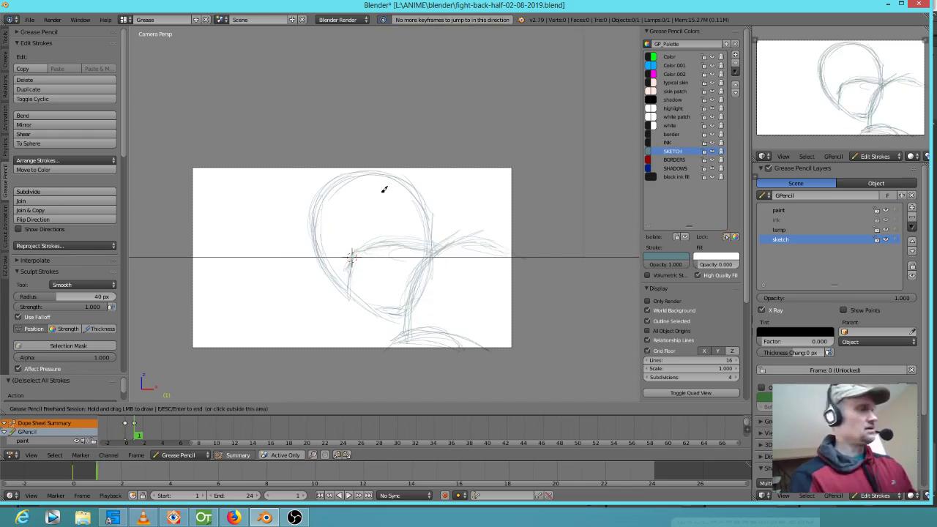
Step: Sketch the upper and lower edges of a slanted headband across the forehead
ctrl+middle_drag(380, 252, 447, 180)
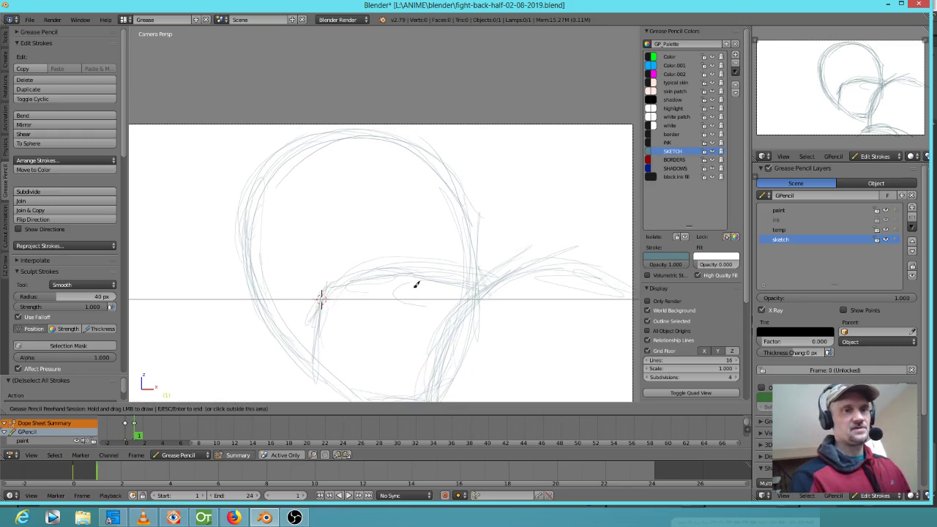
shift+middle_drag(416, 287, 460, 232)
mouse_move(368, 251)
mouse_down()
mouse_move(358, 312)
mouse_move(369, 251)
mouse_move(407, 219)
mouse_move(518, 232)
mouse_move(467, 163)
mouse_up()
drag(352, 189, 409, 153)
mouse_move(345, 211)
mouse_down()
mouse_move(351, 190)
mouse_move(493, 130)
mouse_move(288, 233)
mouse_move(305, 231)
mouse_move(466, 129)
mouse_move(486, 130)
mouse_move(265, 219)
mouse_move(309, 183)
mouse_move(285, 233)
mouse_up()
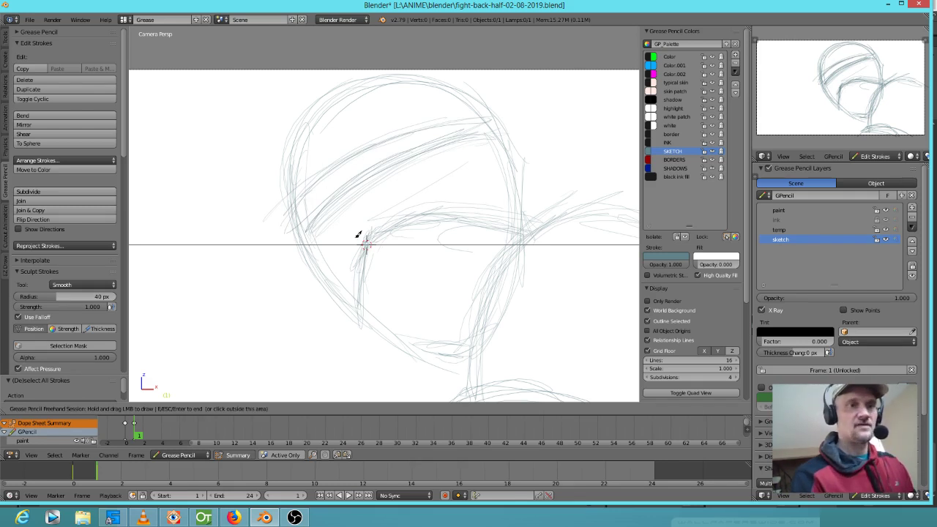
Step: Sketch both narrowed eyes between the headband and the mask, with angry brow lines
mouse_move(360, 242)
mouse_down()
mouse_move(325, 251)
mouse_move(368, 232)
mouse_move(357, 249)
mouse_up()
mouse_move(452, 166)
mouse_down()
mouse_move(400, 211)
mouse_move(418, 214)
mouse_up()
mouse_move(448, 173)
mouse_down()
mouse_move(454, 196)
mouse_move(418, 213)
mouse_up()
mouse_move(444, 175)
mouse_down()
mouse_move(325, 248)
mouse_move(368, 242)
mouse_up()
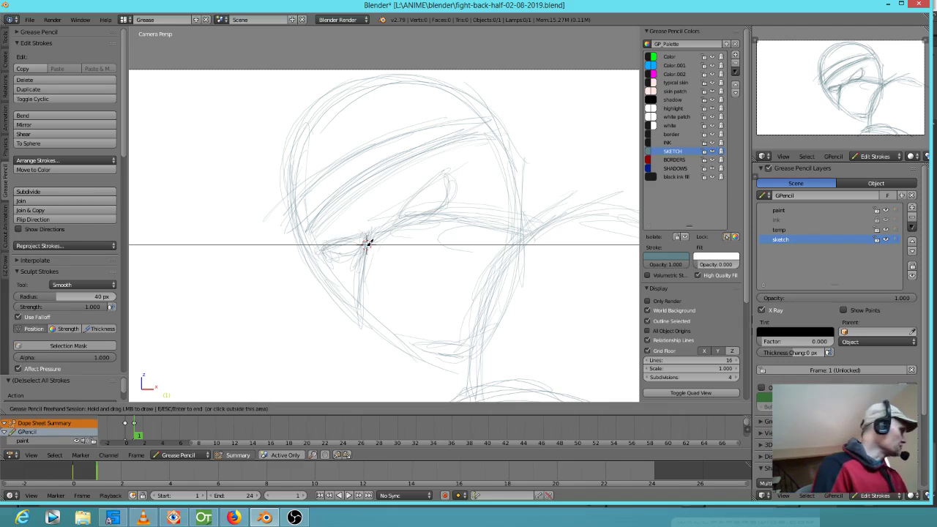
mouse_move(449, 182)
mouse_down()
mouse_move(401, 210)
mouse_move(443, 173)
mouse_move(416, 212)
mouse_move(448, 192)
mouse_up()
Step: Add fold lines across the mask's front and reinforce its upper and lower edges
mouse_move(367, 238)
mouse_down()
mouse_move(343, 248)
mouse_move(365, 241)
mouse_move(355, 243)
mouse_move(372, 223)
mouse_move(407, 213)
mouse_move(375, 240)
mouse_move(407, 220)
mouse_move(379, 335)
mouse_up()
mouse_move(383, 273)
mouse_down()
mouse_move(394, 329)
mouse_move(407, 318)
mouse_move(419, 330)
mouse_up()
drag(407, 296, 425, 315)
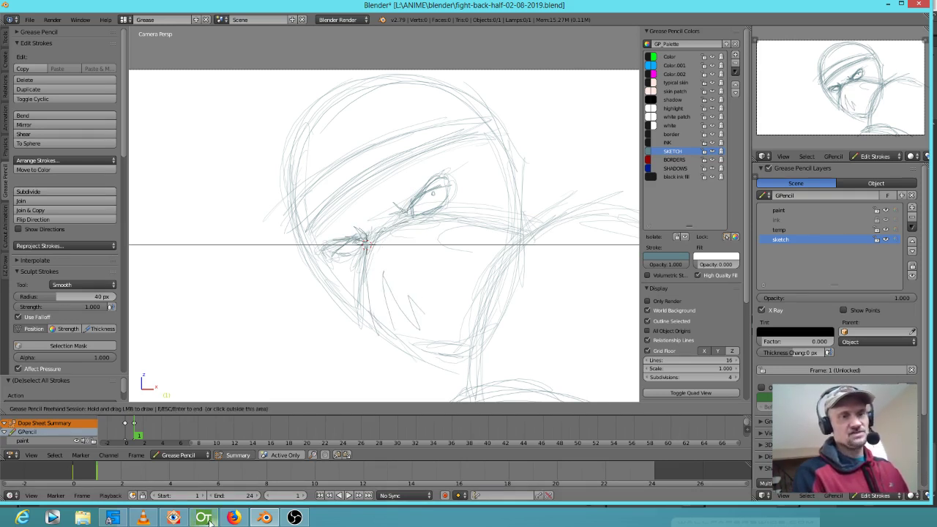
mouse_move(209, 521)
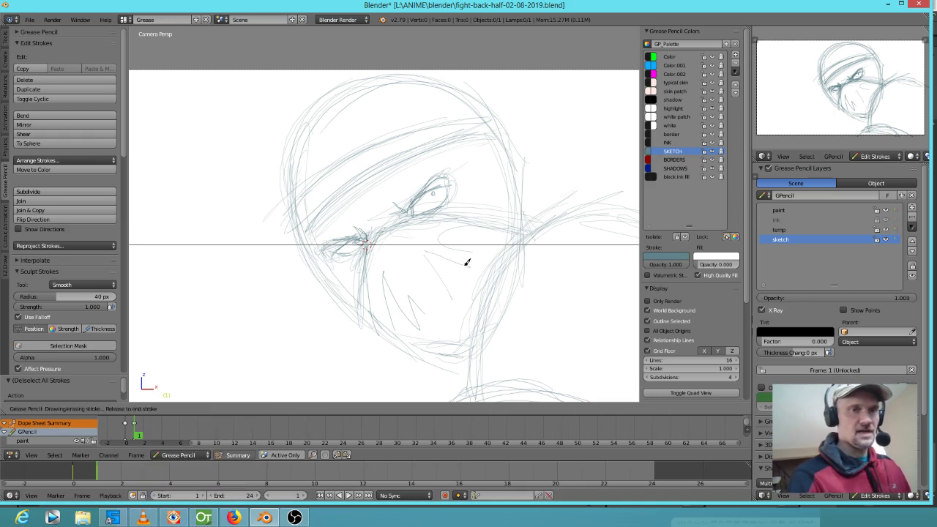
mouse_move(429, 213)
mouse_down()
mouse_move(403, 219)
mouse_move(515, 224)
mouse_move(530, 234)
mouse_up()
mouse_move(368, 303)
mouse_down()
mouse_move(391, 326)
mouse_move(459, 352)
mouse_move(484, 350)
mouse_up()
Step: Sketch the ear above the mask's side edge and the bulging contour on the far side of the face
drag(516, 179, 549, 201)
drag(525, 157, 510, 192)
mouse_move(527, 161)
mouse_down()
mouse_move(538, 153)
mouse_move(536, 210)
mouse_move(526, 224)
mouse_up()
drag(319, 276, 350, 308)
drag(319, 280, 355, 310)
drag(320, 281, 359, 313)
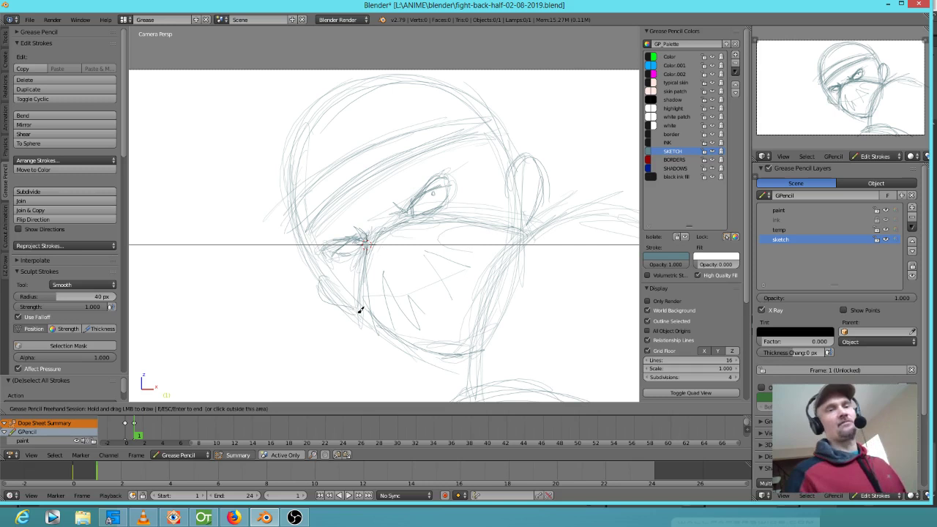
Step: Select the far eye's stroke points and move them about 0.03 units towards the nose bridge
drag(363, 225, 327, 249)
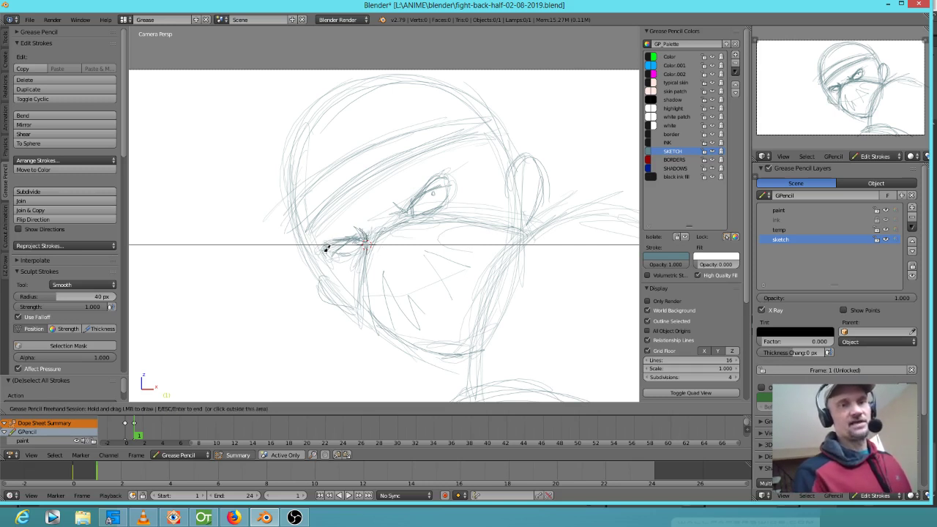
key(Escape)
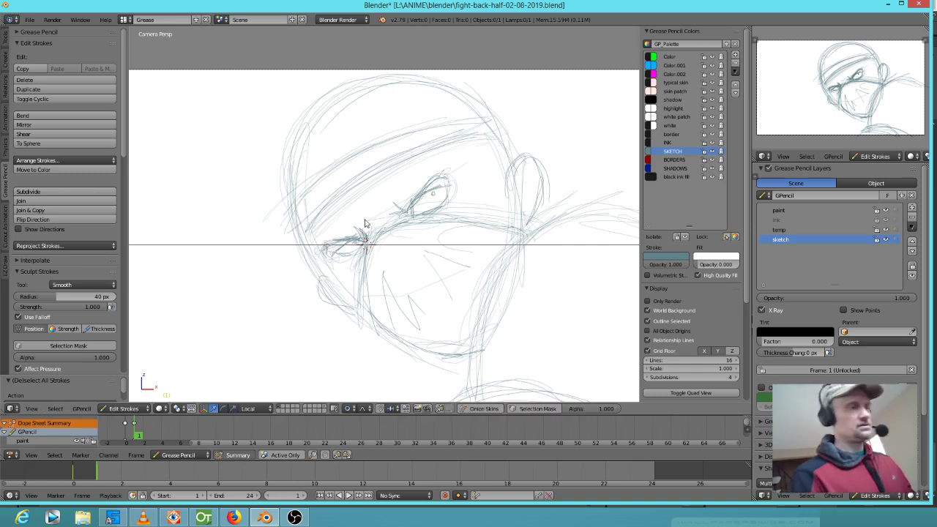
mouse_move(367, 221)
ctrl+mouse_down()
mouse_move(324, 229)
mouse_move(399, 253)
ctrl+mouse_up()
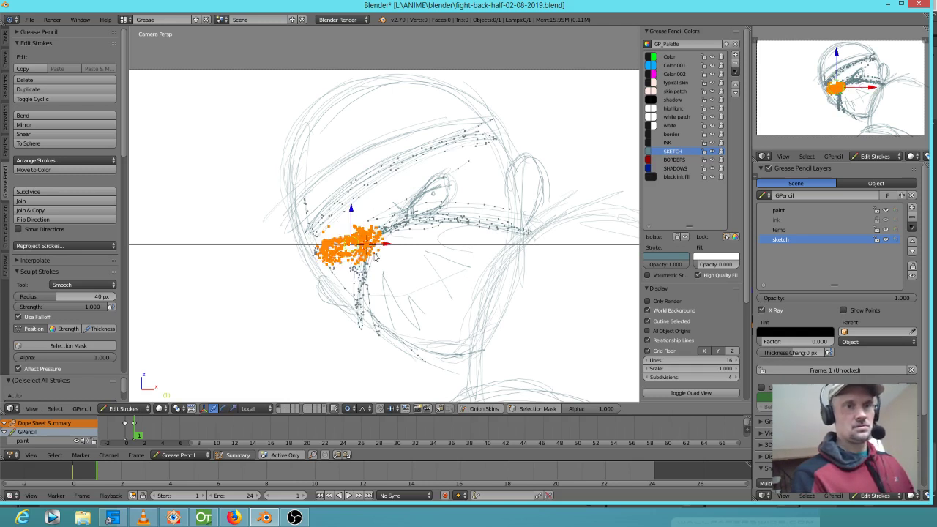
key(g)
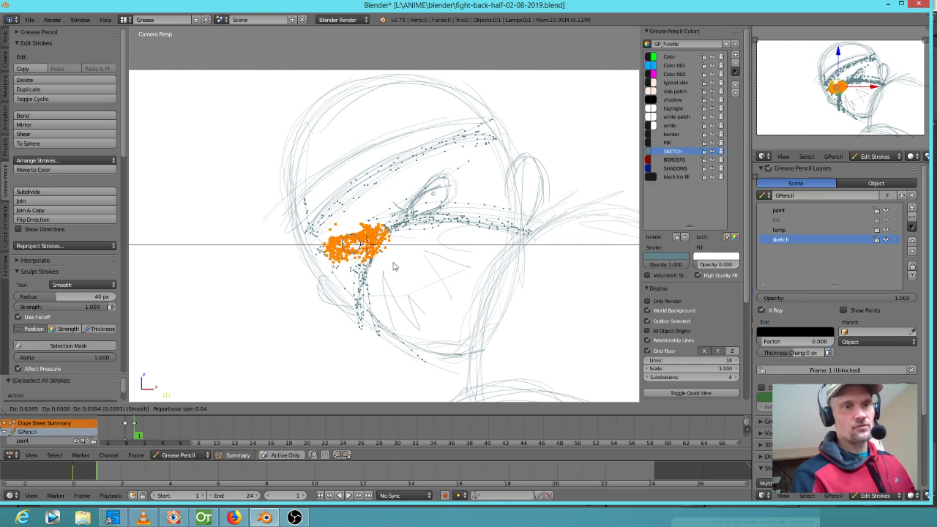
click(392, 265)
key(a)
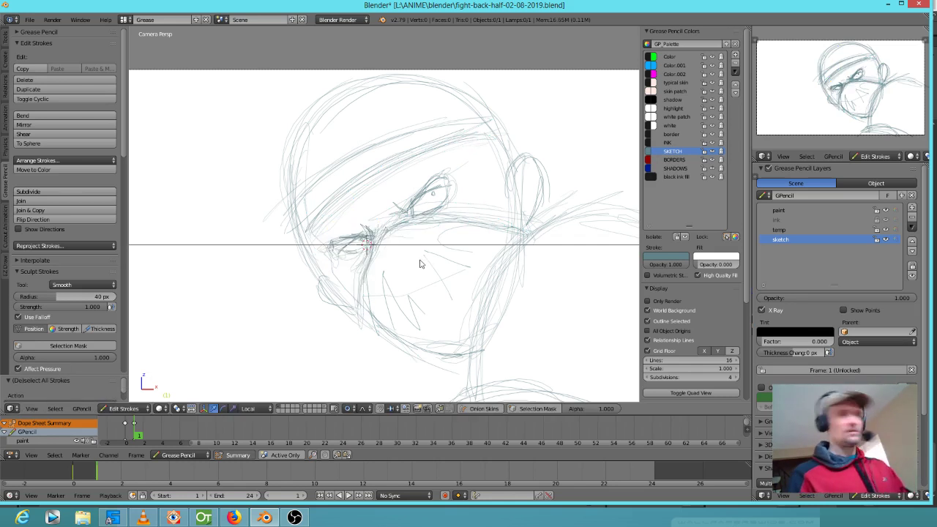
Step: Enable Only Render to hide the grid and guides, check the head in orthographic views, and return to the camera view
key(KP_1)
scroll(492, 226, down, 2)
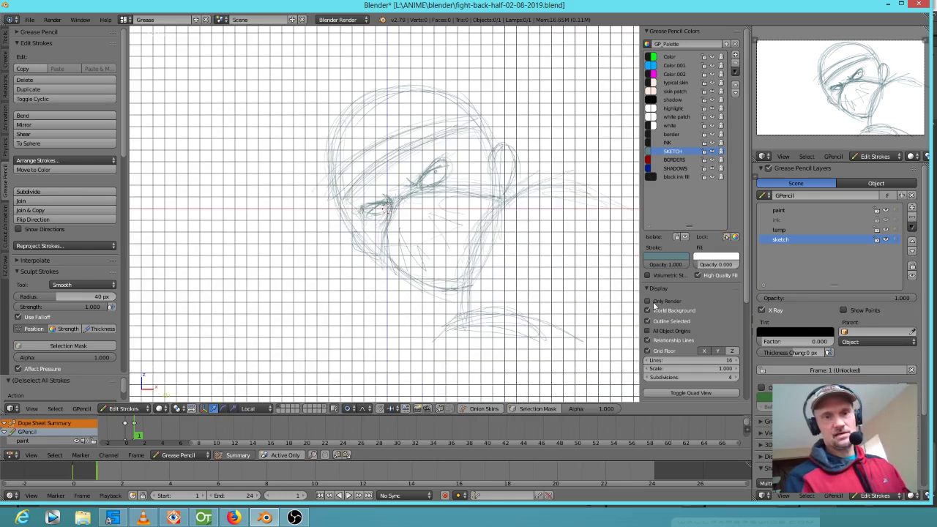
click(654, 303)
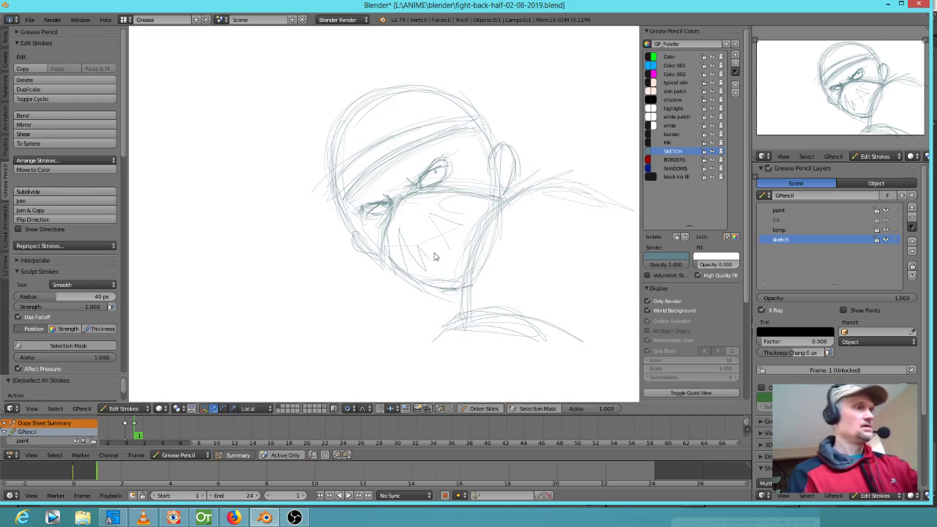
key(ctrl+KP_1)
key(KP_1)
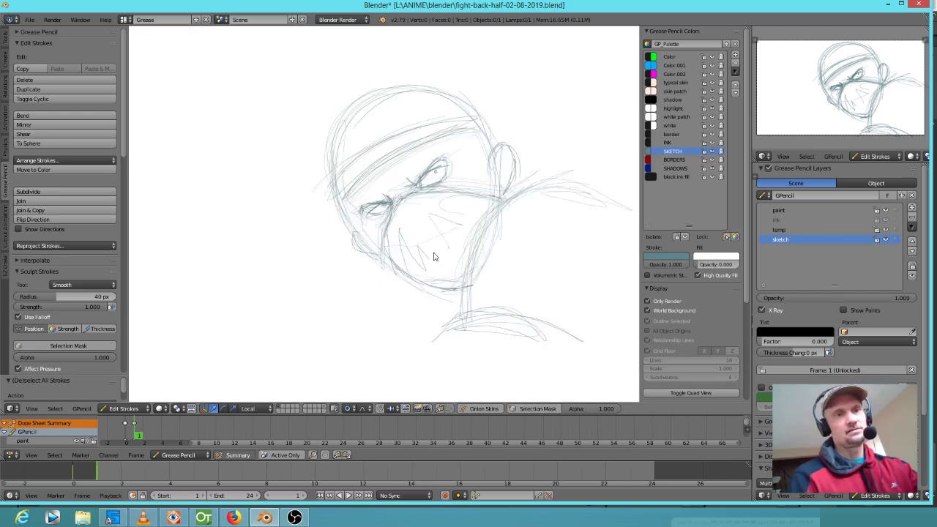
key(KP_0)
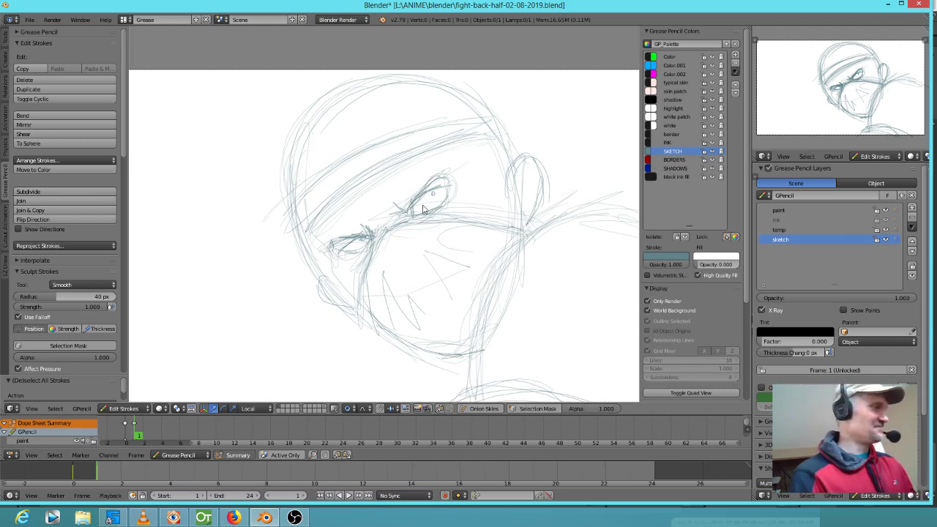
Step: Darken the lines of both eyes and reinforce the mask's edge from the chin up to the ear
mouse_move(415, 214)
mouse_down()
mouse_move(407, 203)
mouse_move(445, 172)
mouse_move(410, 207)
mouse_move(330, 247)
mouse_move(331, 256)
mouse_up()
drag(376, 234, 362, 241)
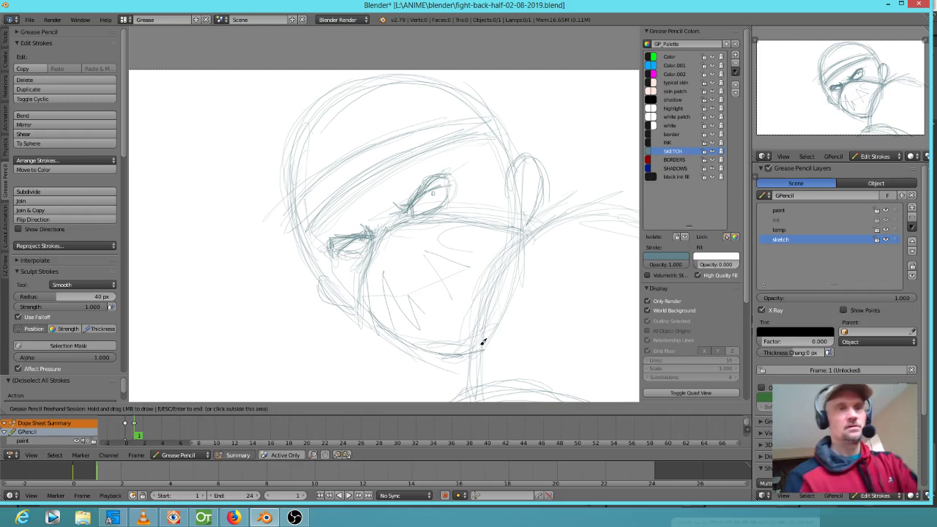
mouse_move(368, 325)
mouse_down()
mouse_move(377, 251)
mouse_move(391, 231)
mouse_move(523, 234)
mouse_up()
Step: Add inner contour lines to the ear and firm up the contour on the far side of the face
mouse_move(545, 160)
mouse_down()
mouse_move(521, 158)
mouse_move(539, 168)
mouse_move(527, 220)
mouse_up()
drag(530, 205, 524, 170)
mouse_move(340, 276)
mouse_down()
mouse_move(325, 282)
mouse_move(347, 309)
mouse_move(359, 308)
mouse_up()
mouse_move(306, 233)
mouse_down()
mouse_move(300, 226)
mouse_move(317, 251)
mouse_up()
Step: Strengthen the head's contour around the crown and forehead and the headband's upper edge
mouse_move(515, 165)
mouse_down()
mouse_move(500, 128)
mouse_move(458, 90)
mouse_up()
mouse_move(315, 129)
mouse_down()
mouse_move(411, 71)
mouse_move(426, 73)
mouse_up()
mouse_move(317, 112)
mouse_down()
mouse_move(447, 92)
mouse_move(352, 83)
mouse_move(286, 170)
mouse_up()
drag(326, 107, 298, 204)
mouse_move(350, 96)
mouse_down()
mouse_move(446, 87)
mouse_move(507, 138)
mouse_move(515, 160)
mouse_move(307, 231)
mouse_up()
mouse_move(493, 138)
mouse_down()
mouse_move(447, 144)
mouse_move(320, 213)
mouse_move(489, 137)
mouse_move(316, 211)
mouse_move(476, 120)
mouse_up()
drag(409, 134, 498, 117)
Step: Draw a small topknot on the crown and refine the lines around both eyes
shift+middle_drag(451, 166, 447, 177)
drag(355, 87, 401, 72)
mouse_move(409, 218)
mouse_down()
mouse_move(441, 196)
mouse_move(440, 218)
mouse_up()
drag(340, 290, 355, 264)
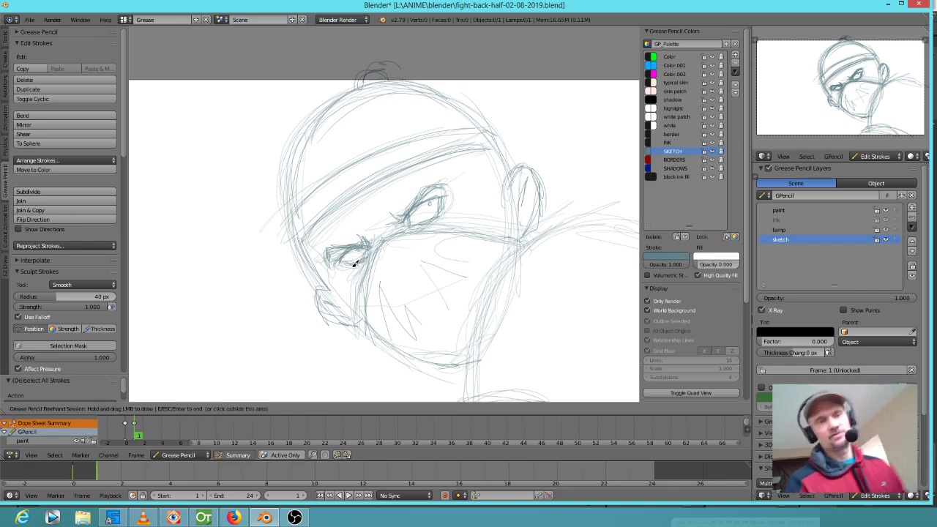
drag(418, 203, 410, 218)
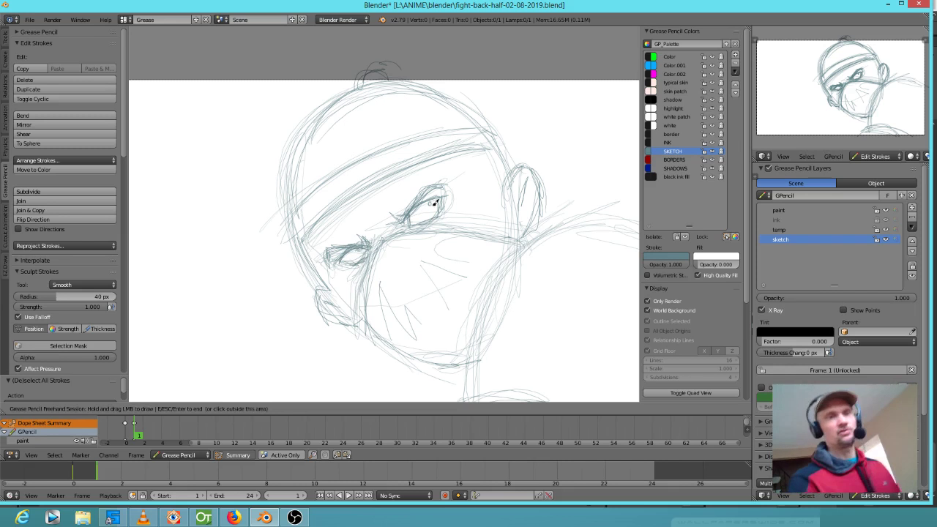
drag(439, 194, 438, 208)
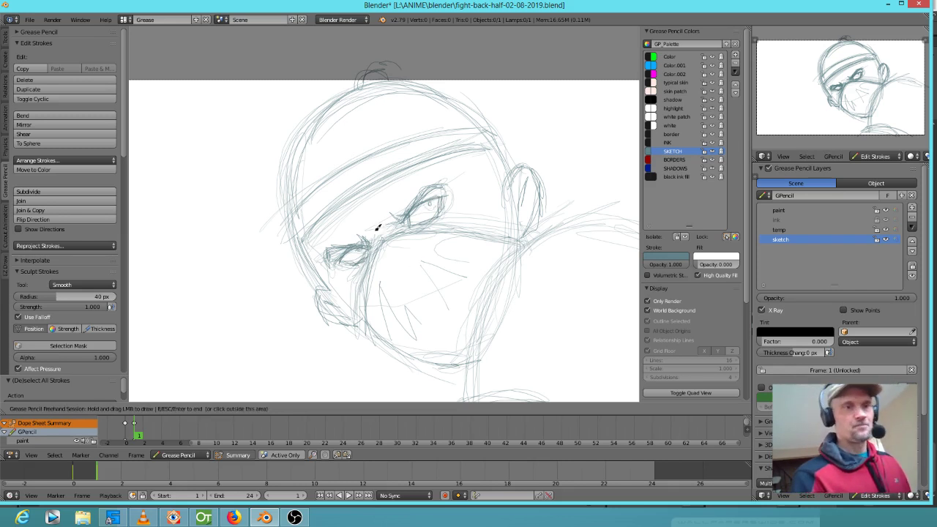
drag(360, 245, 372, 236)
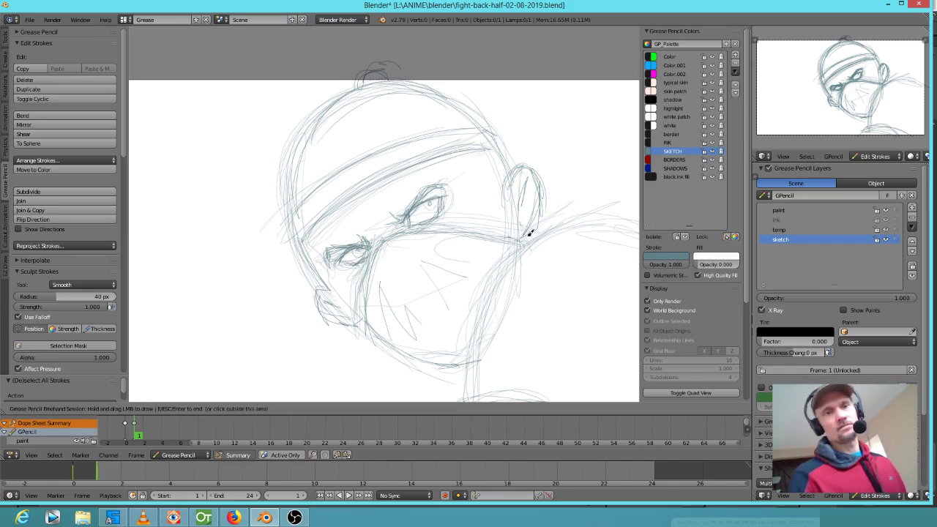
Step: Reinforce the neck line below the ear and the near shoulder's curve along the lower frame edge
drag(519, 213, 483, 332)
drag(483, 332, 442, 395)
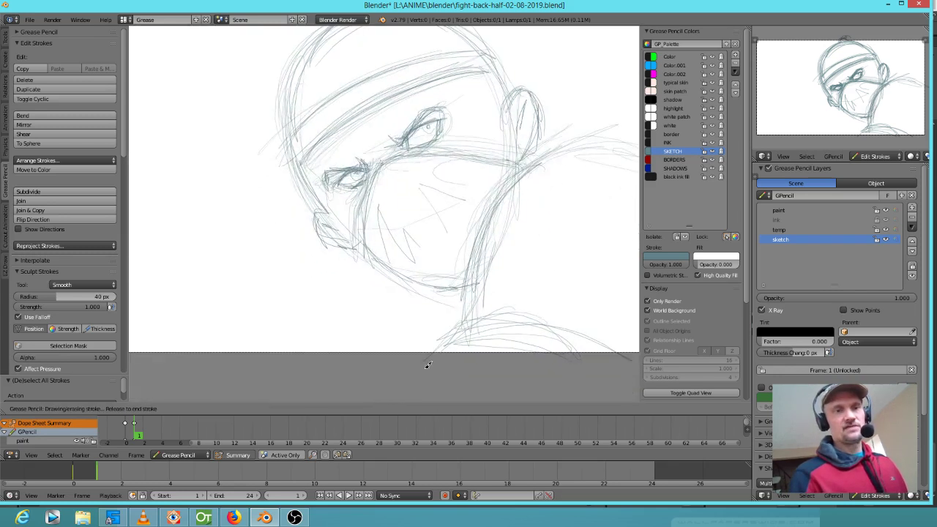
drag(426, 367, 577, 343)
mouse_move(466, 330)
mouse_down()
mouse_move(483, 316)
mouse_move(572, 347)
mouse_up()
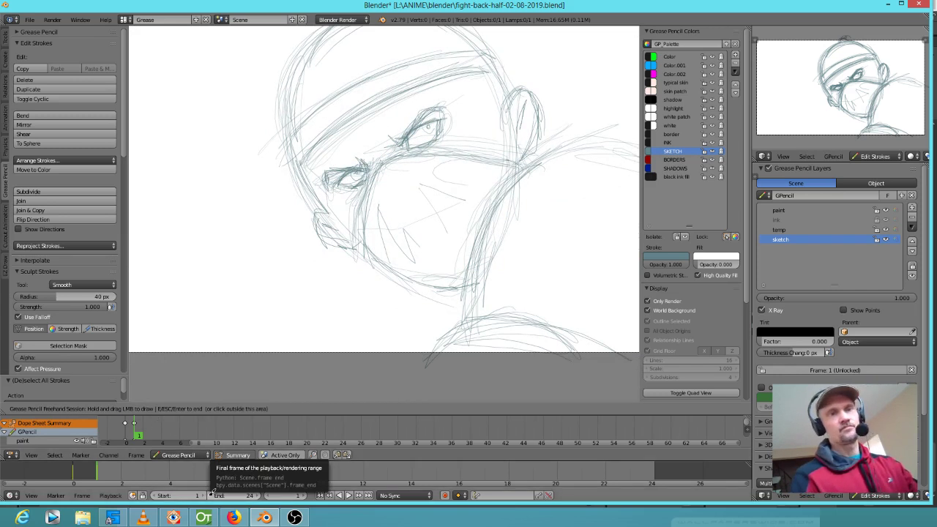
Step: Strengthen the line running out behind the ear and flip between frames 0 and 1 to compare the drawings
mouse_move(571, 121)
shift+middle_down()
mouse_move(485, 184)
mouse_move(491, 168)
shift+middle_up()
mouse_move(491, 168)
mouse_down()
mouse_move(532, 130)
mouse_move(487, 174)
mouse_move(502, 161)
mouse_up()
key(Left)
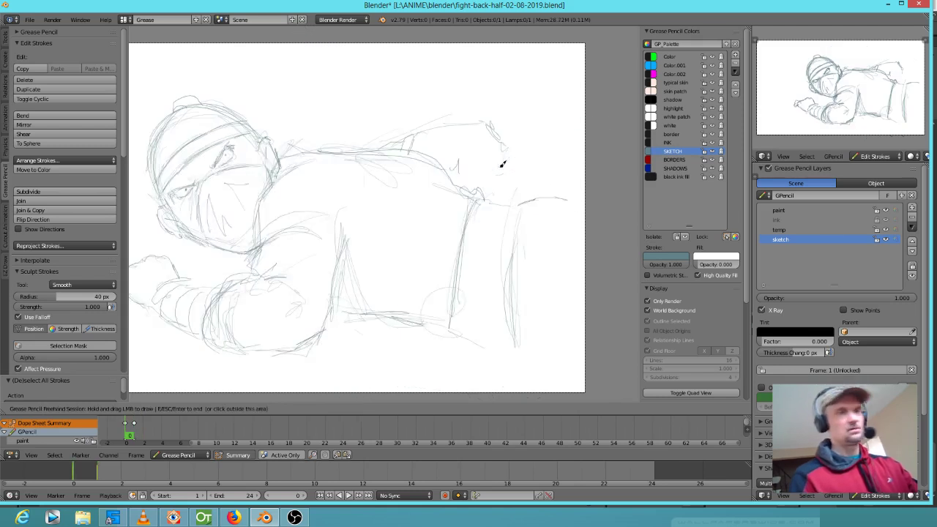
key(Right)
key(Left)
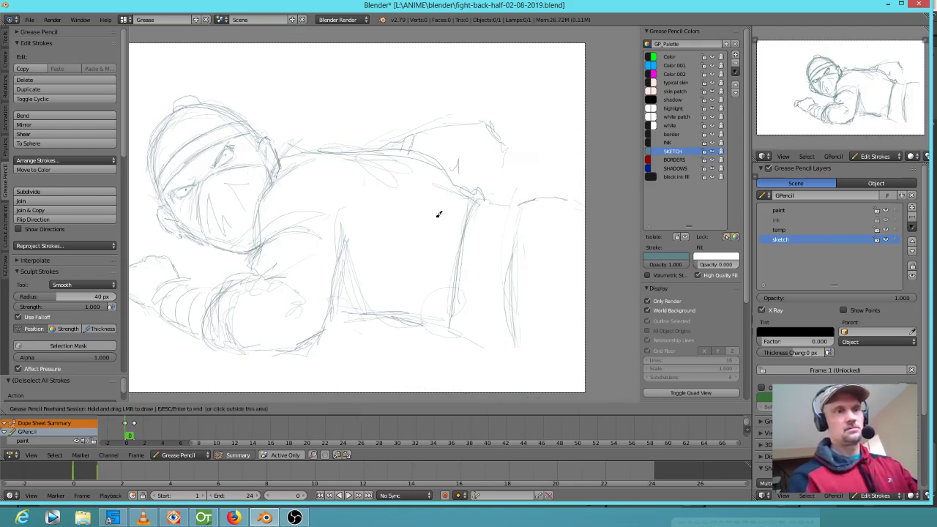
key(Right)
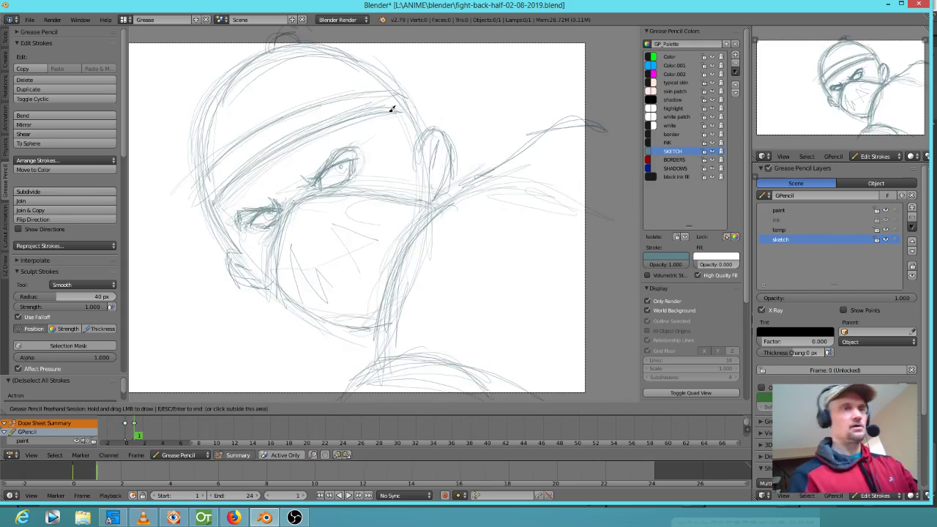
Step: Erase both eyes on frame 1 and flip to frame 0 to compare the face
key(Right)
right_drag(387, 151, 373, 148)
mouse_move(374, 149)
right_down()
mouse_move(329, 157)
mouse_move(335, 169)
mouse_move(273, 188)
mouse_move(247, 209)
mouse_move(243, 234)
right_up()
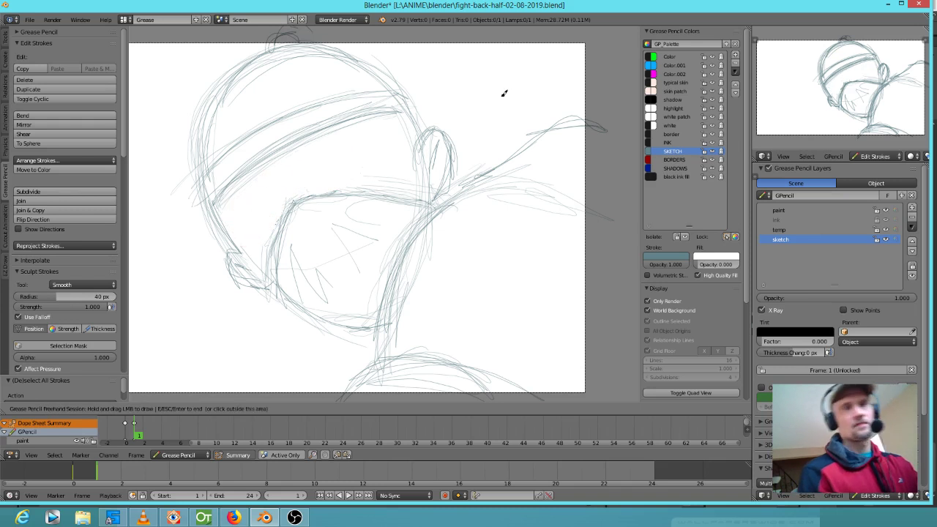
key(Left)
key(Right)
key(Left)
key(Right)
Step: Redraw both eyes in light strokes between the headband and mask on frame 1, checking them against frame 0
drag(315, 164, 368, 125)
key(Left)
key(Right)
mouse_move(252, 201)
mouse_down()
mouse_move(280, 193)
mouse_move(220, 209)
mouse_up()
key(Left)
key(Right)
mouse_move(367, 120)
mouse_down()
mouse_move(340, 139)
mouse_move(365, 139)
mouse_up()
mouse_move(256, 202)
mouse_down()
mouse_move(279, 196)
mouse_move(229, 210)
mouse_move(237, 220)
mouse_up()
key(Left)
key(Right)
mouse_move(346, 157)
mouse_down()
mouse_move(365, 146)
mouse_move(373, 158)
mouse_up()
drag(259, 215, 246, 230)
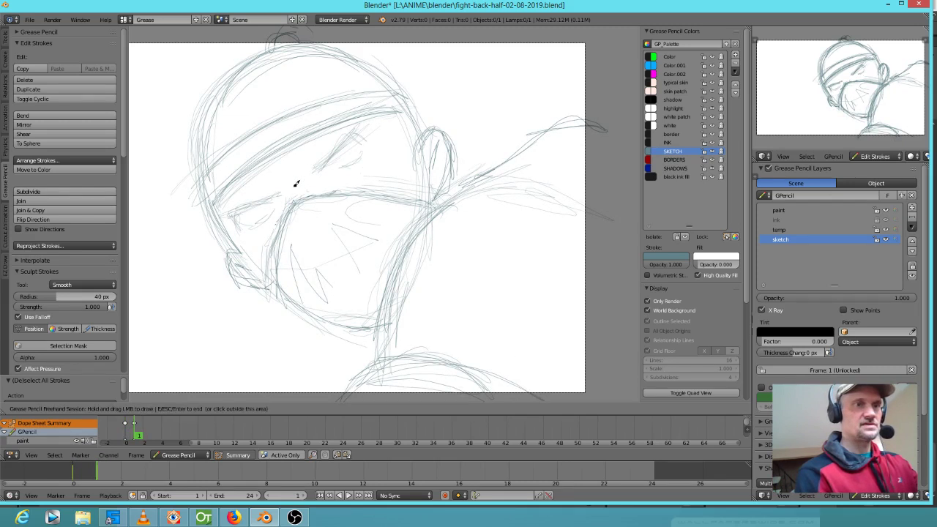
Step: Darken the upper lid and brow line of the eye nearest the ear, comparing with frame 0
key(Left)
key(Right)
drag(363, 139, 351, 147)
key(Left)
key(Right)
key(Left)
key(Right)
mouse_move(313, 168)
mouse_down()
mouse_move(354, 130)
mouse_move(329, 160)
mouse_up()
Step: Add a crease between the eyes, erase the mask's corner at the nose and redraw it as a rounder edge
mouse_move(273, 199)
mouse_down()
mouse_move(240, 221)
mouse_move(278, 194)
mouse_move(236, 203)
mouse_move(240, 220)
mouse_move(364, 192)
mouse_up()
key(Left)
key(Right)
mouse_move(337, 198)
right_down()
mouse_move(307, 204)
mouse_move(310, 225)
right_up()
drag(294, 203, 332, 186)
mouse_move(327, 188)
mouse_down()
mouse_move(344, 187)
mouse_move(296, 201)
mouse_move(277, 278)
mouse_up()
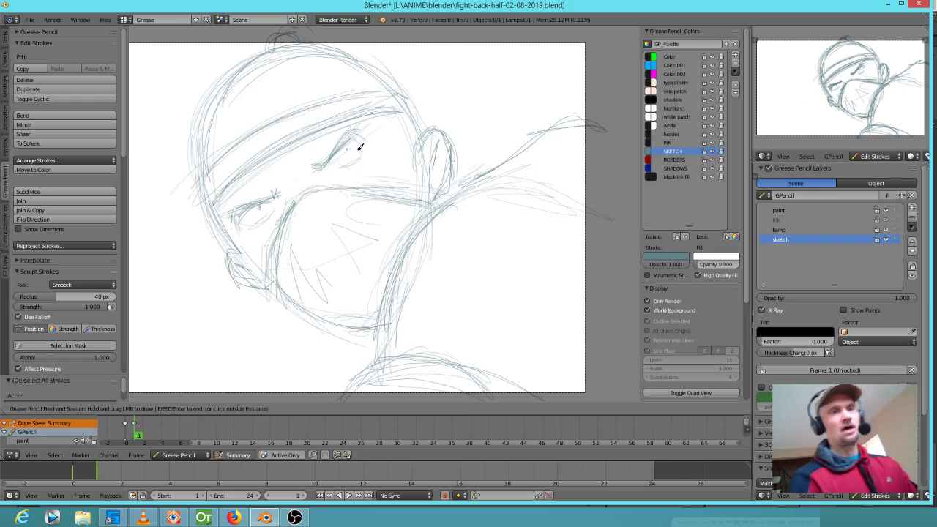
Step: Add pupils to both eyes and reinforce the mask's lower edge and the ear's contour
key(Left)
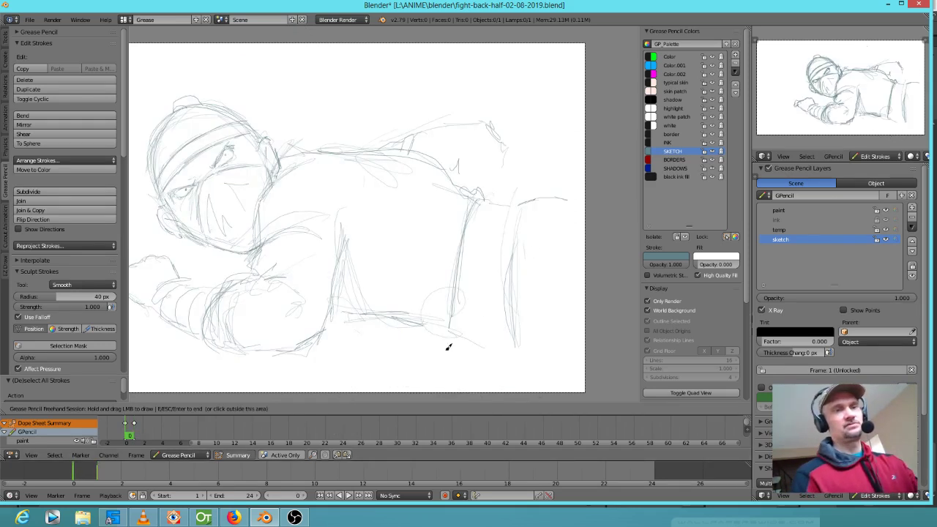
key(Right)
mouse_move(326, 162)
mouse_down()
mouse_move(350, 133)
mouse_move(358, 148)
mouse_move(346, 158)
mouse_up()
mouse_move(268, 210)
mouse_down()
mouse_move(250, 219)
mouse_move(267, 209)
mouse_up()
key(Left)
key(Right)
mouse_move(302, 312)
mouse_down()
mouse_move(359, 330)
mouse_move(380, 323)
mouse_up()
mouse_move(421, 134)
mouse_down()
mouse_move(452, 147)
mouse_move(421, 149)
mouse_move(424, 160)
mouse_up()
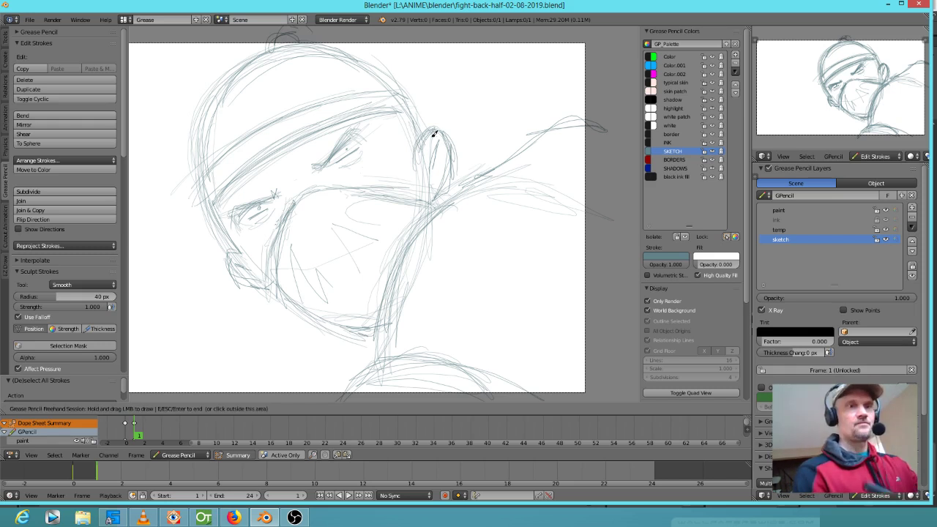
Step: Erase the neck, the shoulder and the lines behind the ear, and redraw the mask's jaw edge
scroll(446, 265, down, 2)
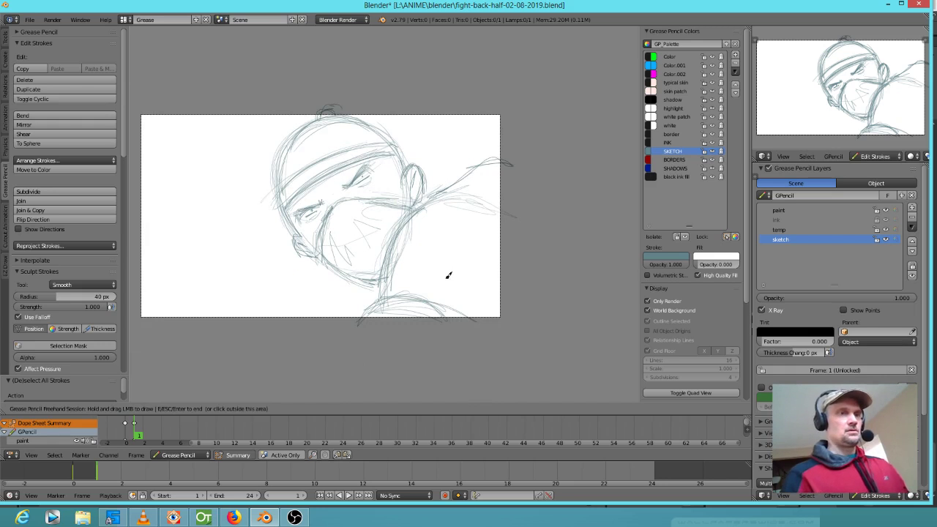
key(Left)
key(Right)
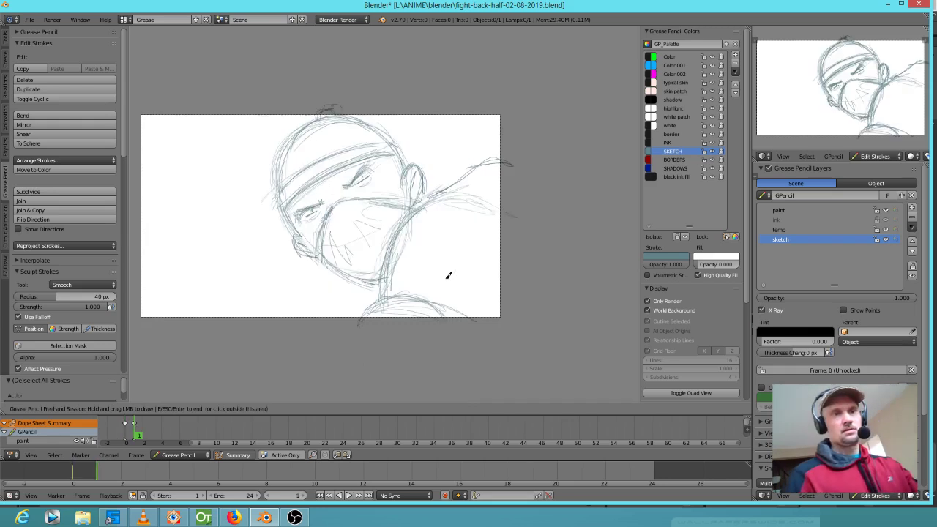
mouse_move(518, 181)
right_down()
mouse_move(517, 151)
mouse_move(489, 158)
mouse_move(416, 239)
mouse_move(397, 234)
mouse_move(387, 314)
mouse_move(407, 331)
mouse_move(390, 249)
right_up()
mouse_move(365, 278)
mouse_down()
mouse_move(377, 284)
mouse_move(406, 270)
mouse_up()
mouse_move(403, 266)
mouse_down()
mouse_move(412, 225)
mouse_move(488, 140)
mouse_move(448, 183)
mouse_up()
Step: Rough in one shoulder curving down from the chin and the other rising behind the ear, and compare with frame 0
mouse_move(345, 276)
mouse_down()
mouse_move(329, 265)
mouse_move(288, 295)
mouse_move(290, 278)
mouse_move(333, 266)
mouse_up()
mouse_move(461, 198)
mouse_down()
mouse_move(472, 236)
mouse_move(495, 241)
mouse_up()
drag(497, 245, 498, 271)
mouse_move(488, 164)
mouse_down()
mouse_move(491, 140)
mouse_move(445, 163)
mouse_move(406, 248)
mouse_up()
drag(408, 208, 413, 246)
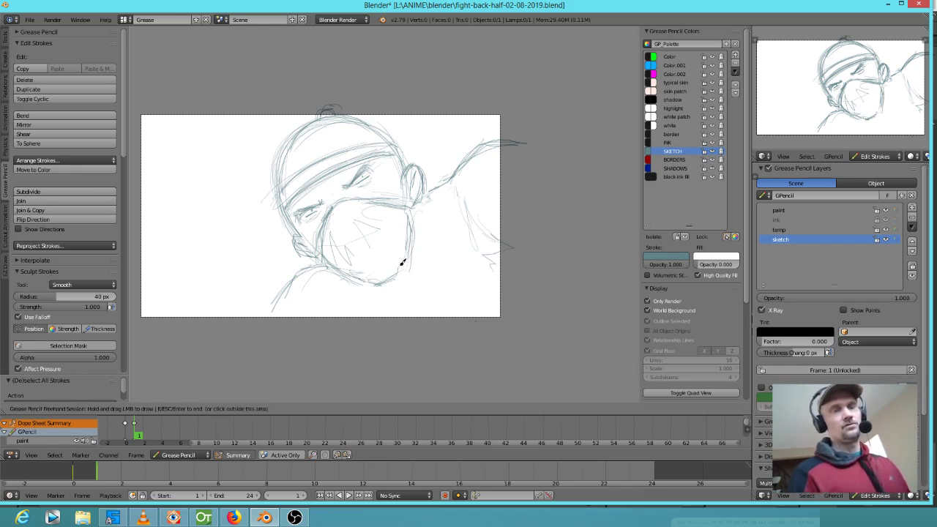
key(Left)
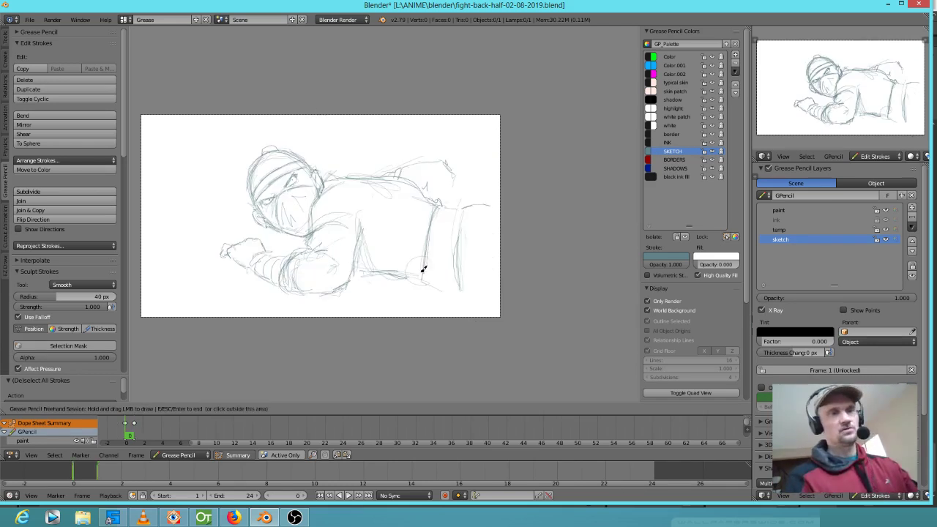
key(Right)
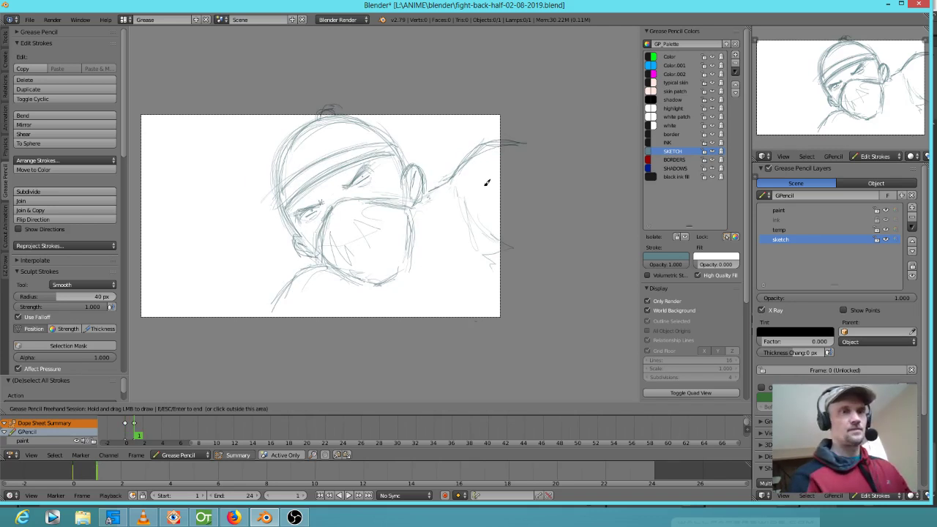
Step: Leave drawing mode and delete the frame 1 grease pencil keyframe
key(Escape)
key(a)
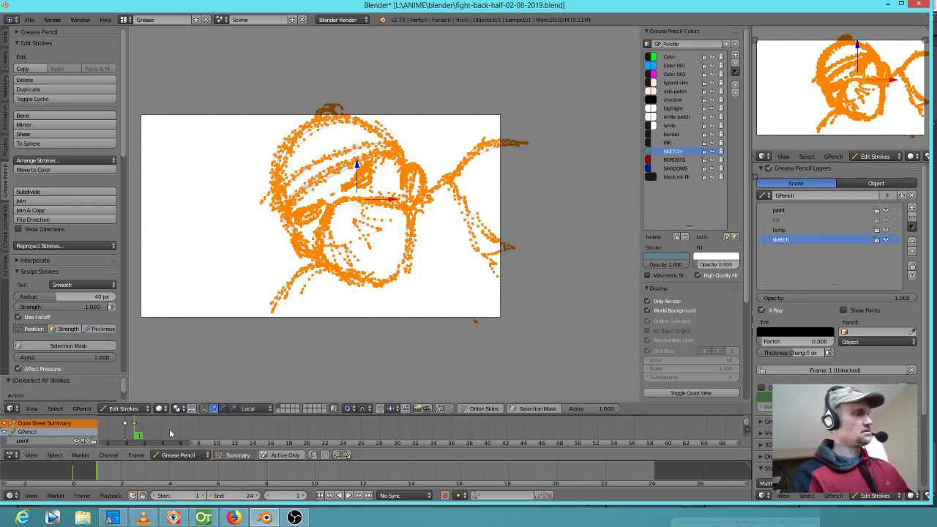
key(x)
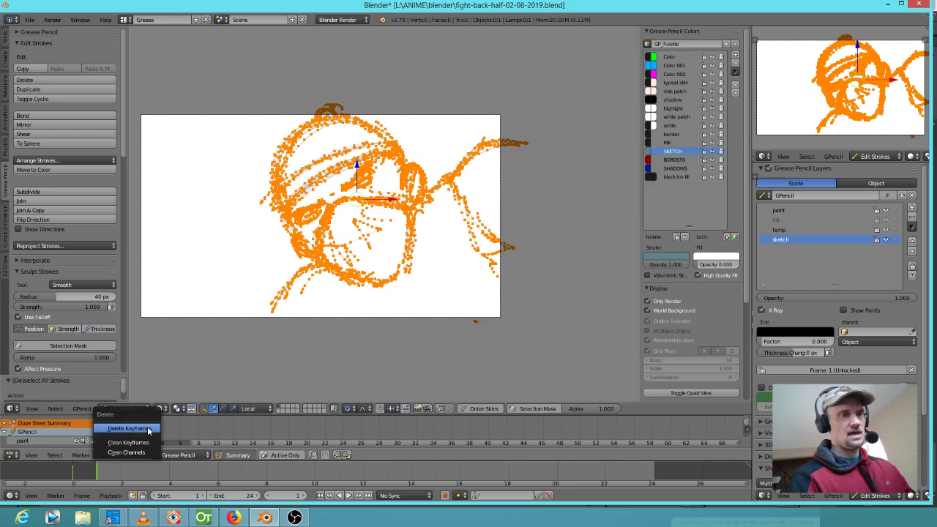
click(148, 428)
click(128, 427)
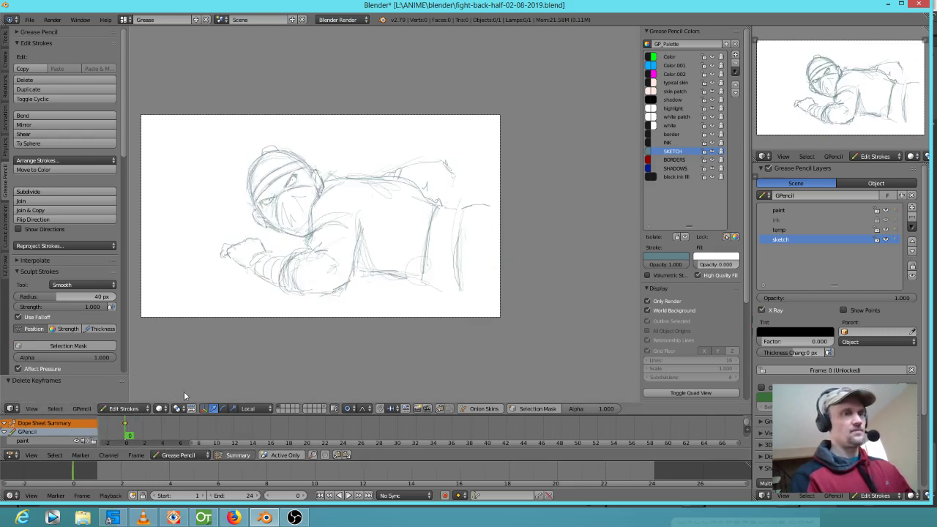
Step: On frame 1, scale the whole lying-ninja drawing up about 1.98 times and move it so the head sits mid-frame
key(Right)
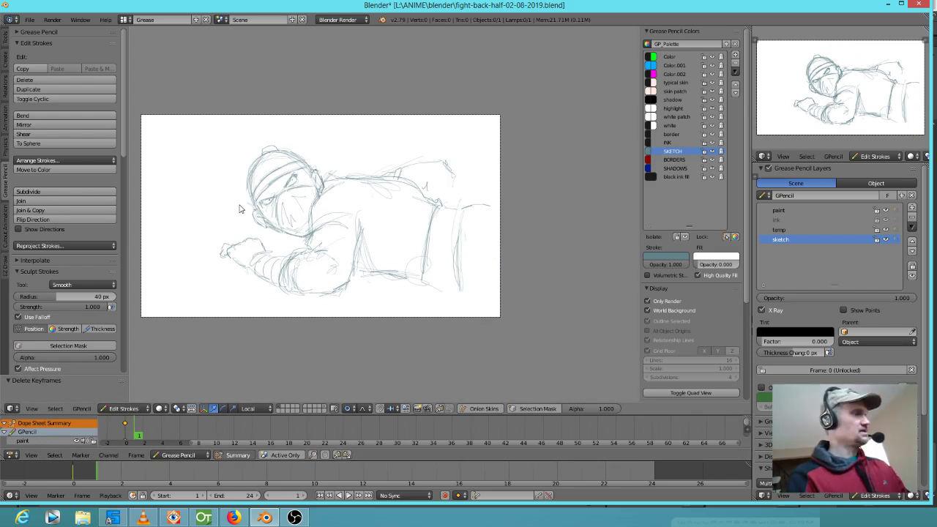
key(a)
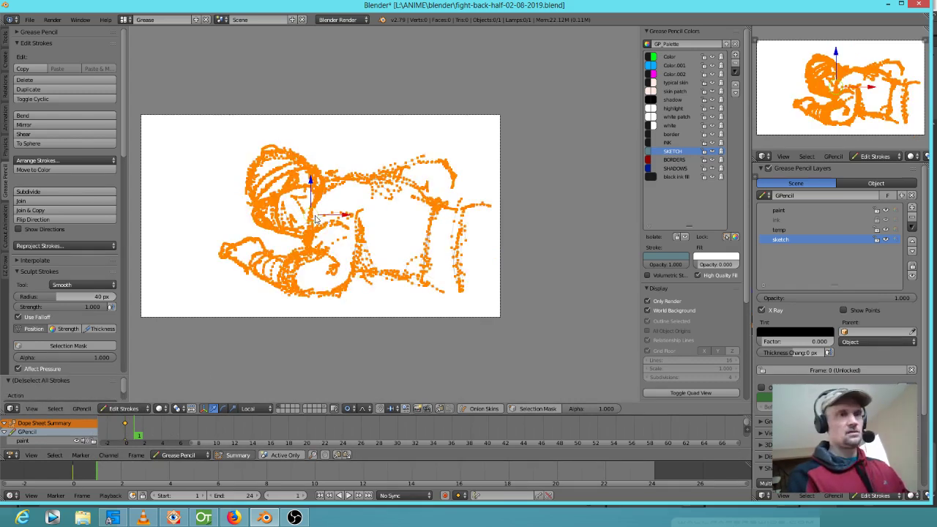
key(s)
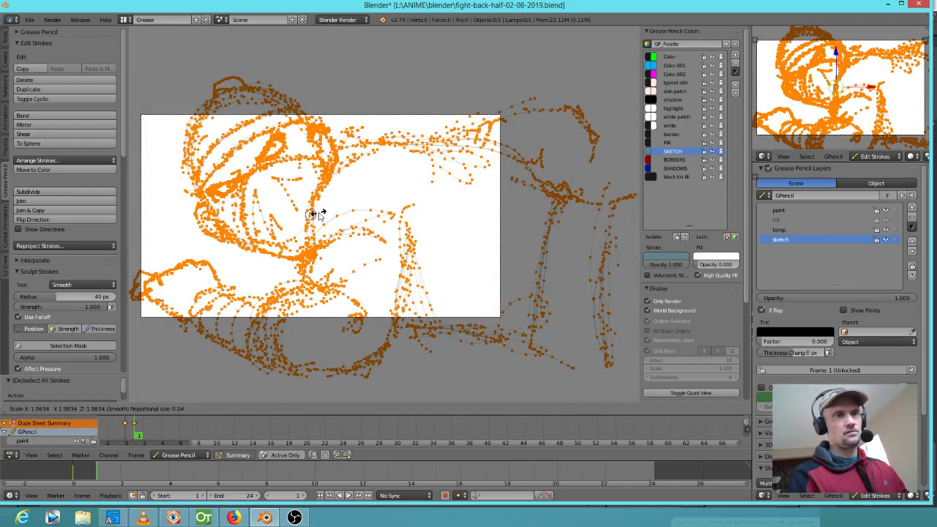
click(317, 214)
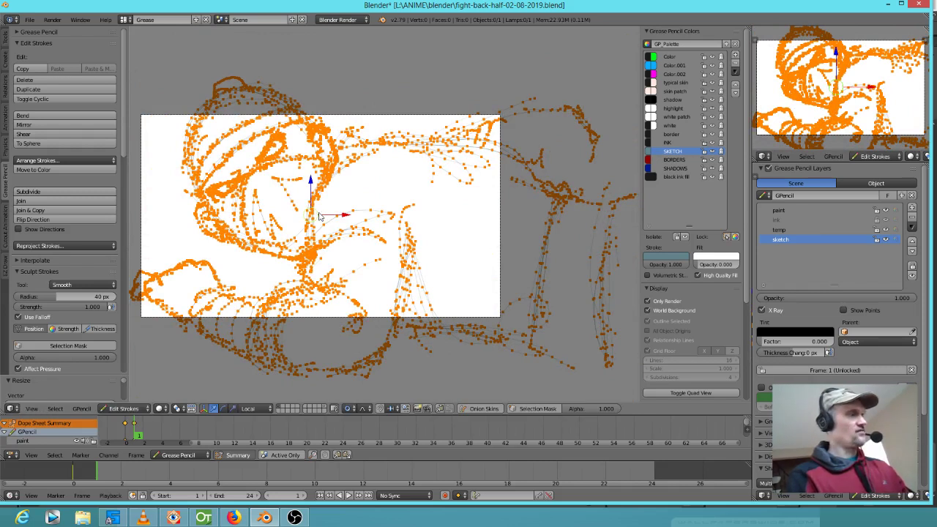
key(g)
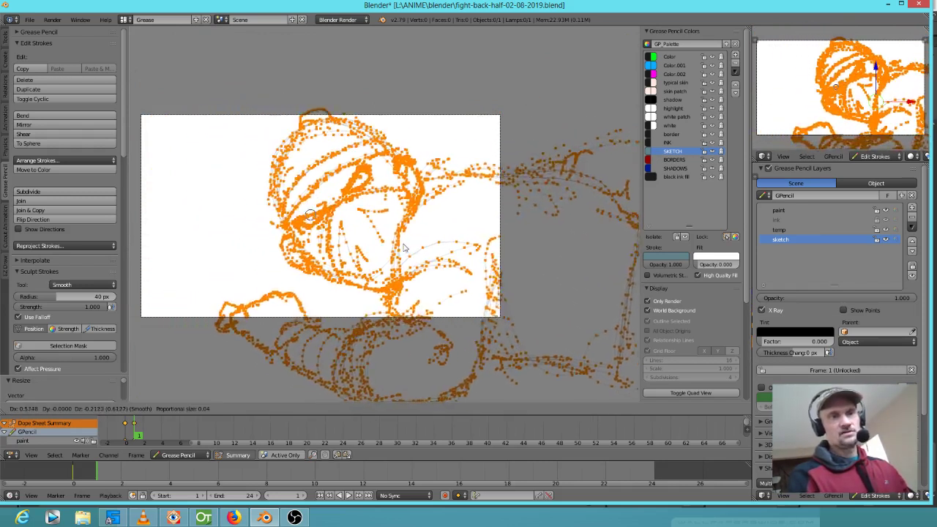
click(400, 242)
Step: Scale the enlarged ninja down slightly, shift it so the whole head fits within the frame, and deselect the strokes
key(s)
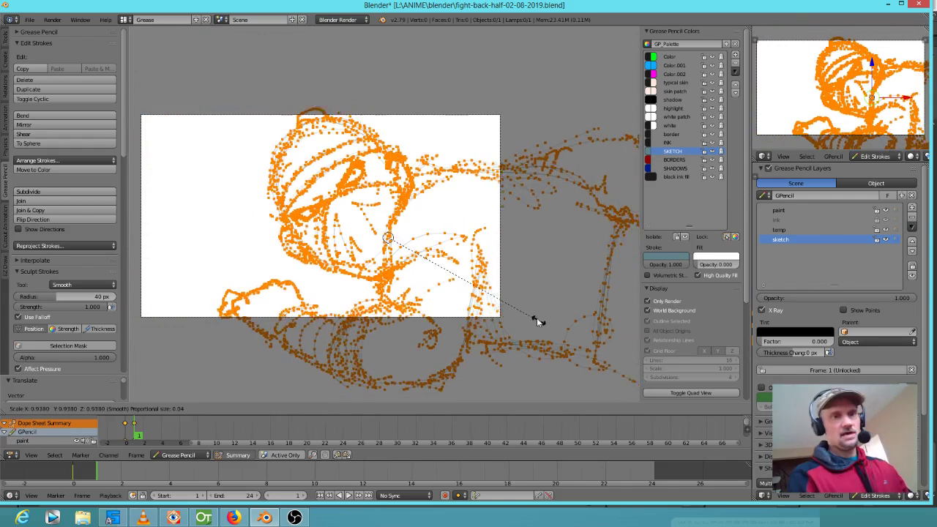
click(527, 310)
key(g)
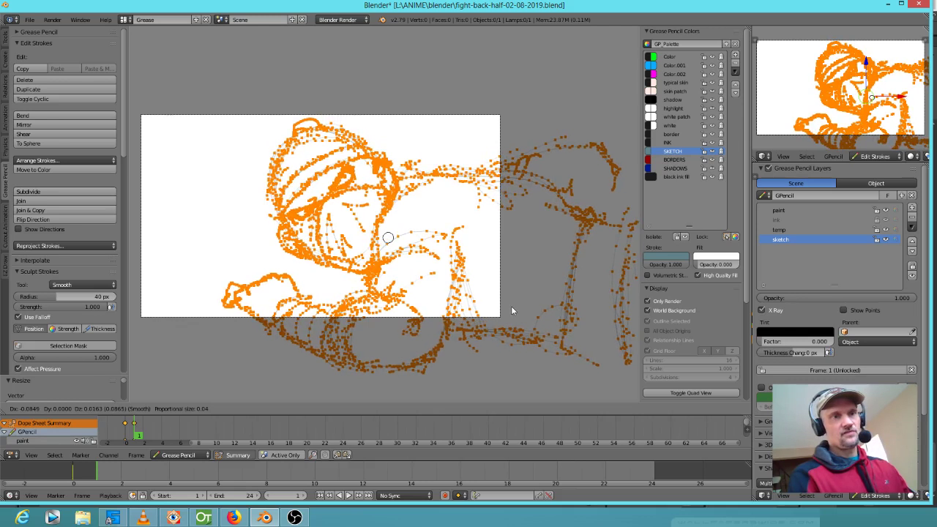
click(510, 308)
key(a)
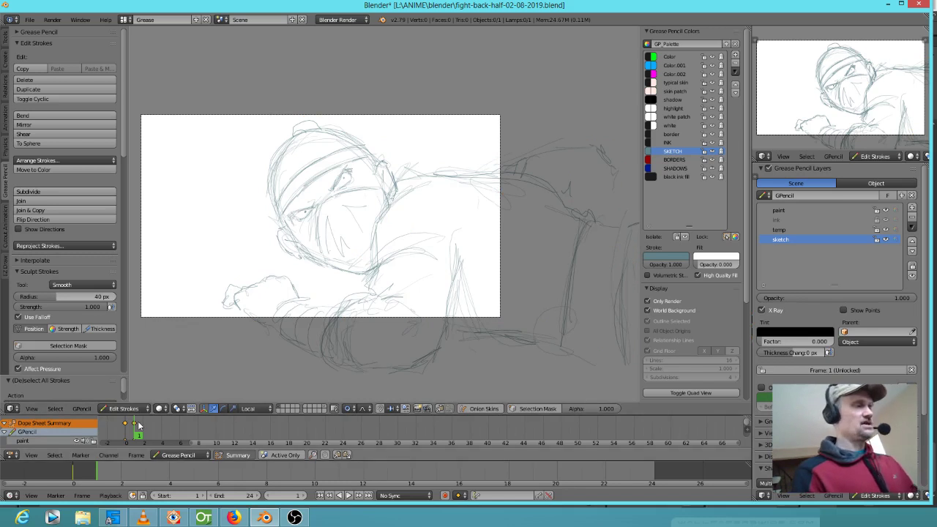
Step: Move to frame 2 and rough in a new character's round head with facial guide lines
click(122, 477)
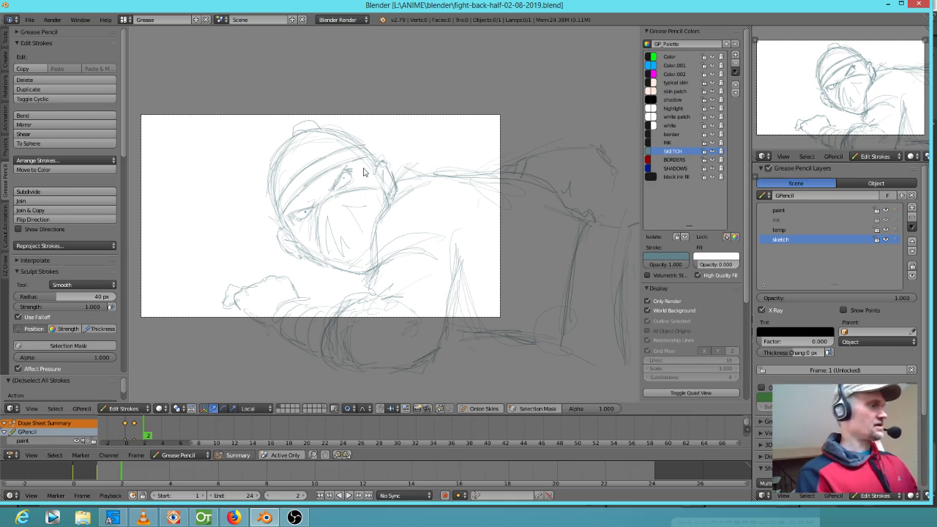
key(d)
mouse_move(379, 167)
mouse_down()
mouse_move(380, 144)
mouse_move(351, 138)
mouse_move(329, 193)
mouse_up()
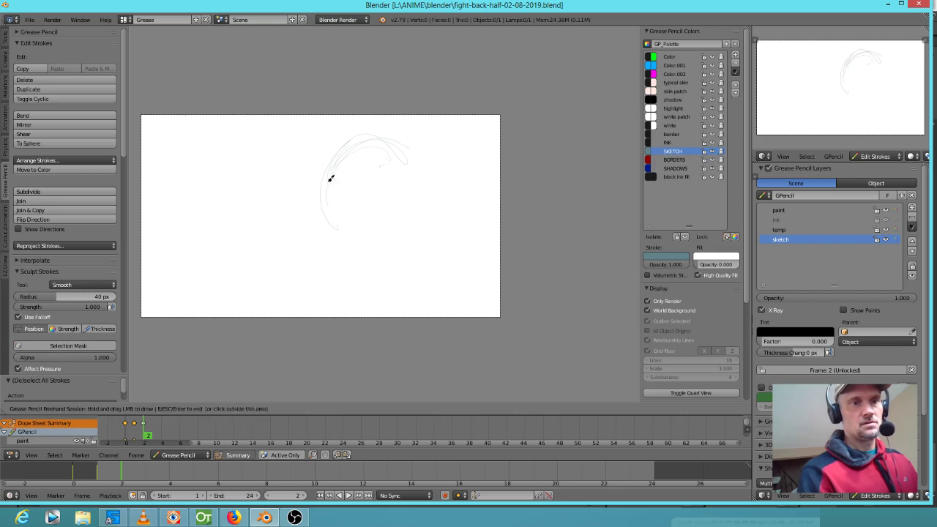
mouse_move(335, 155)
mouse_down()
mouse_move(368, 234)
mouse_move(403, 221)
mouse_move(420, 176)
mouse_move(336, 175)
mouse_move(429, 195)
mouse_move(358, 236)
mouse_move(419, 163)
mouse_move(380, 151)
mouse_move(376, 164)
mouse_move(339, 172)
mouse_move(335, 185)
mouse_up()
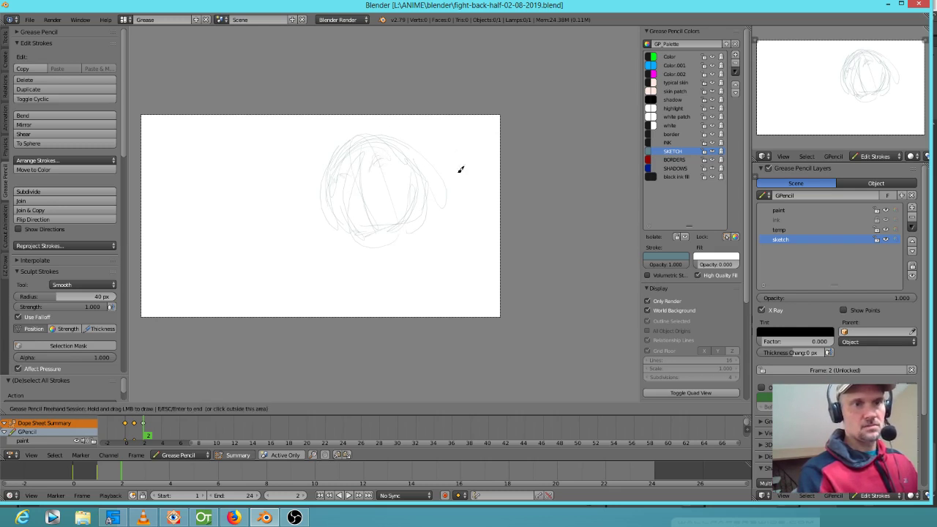
Step: Sketch the hair tuft above the forehead, the neck line, a round shoulder and the line curving to the lower frame edge
mouse_move(333, 133)
mouse_down()
mouse_move(368, 114)
mouse_move(333, 164)
mouse_move(435, 183)
mouse_move(399, 219)
mouse_move(376, 259)
mouse_move(383, 266)
mouse_move(324, 307)
mouse_move(340, 333)
mouse_move(385, 273)
mouse_up()
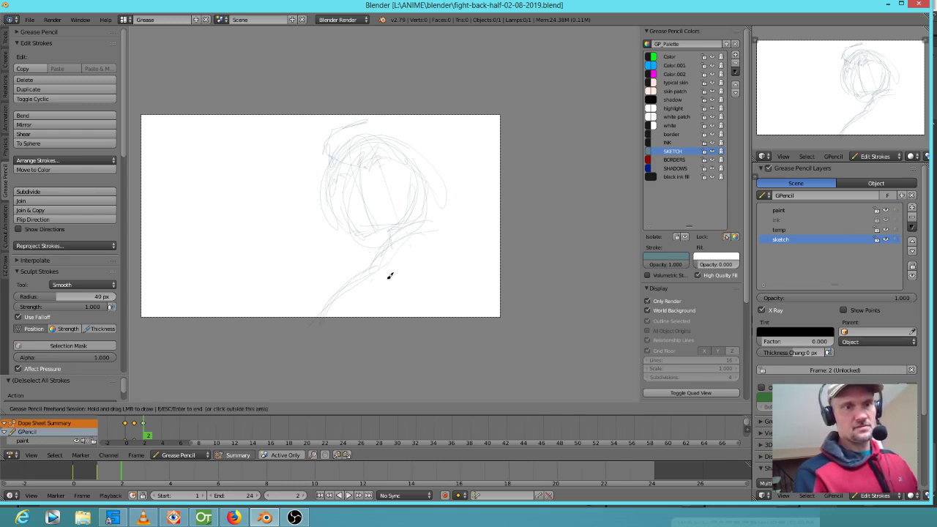
mouse_move(408, 296)
mouse_down()
mouse_move(374, 265)
mouse_move(391, 237)
mouse_move(379, 272)
mouse_move(458, 271)
mouse_up()
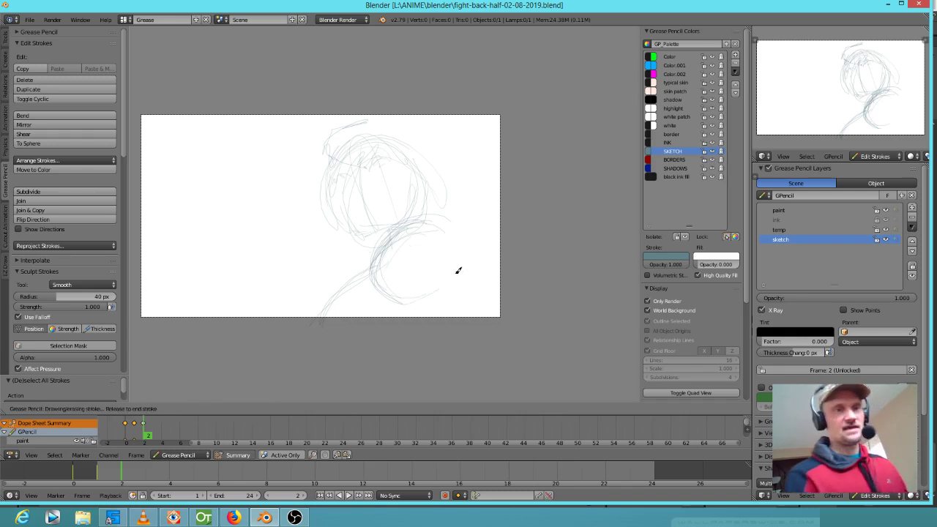
mouse_move(372, 274)
mouse_down()
mouse_move(316, 302)
mouse_move(322, 326)
mouse_up()
drag(334, 289, 354, 337)
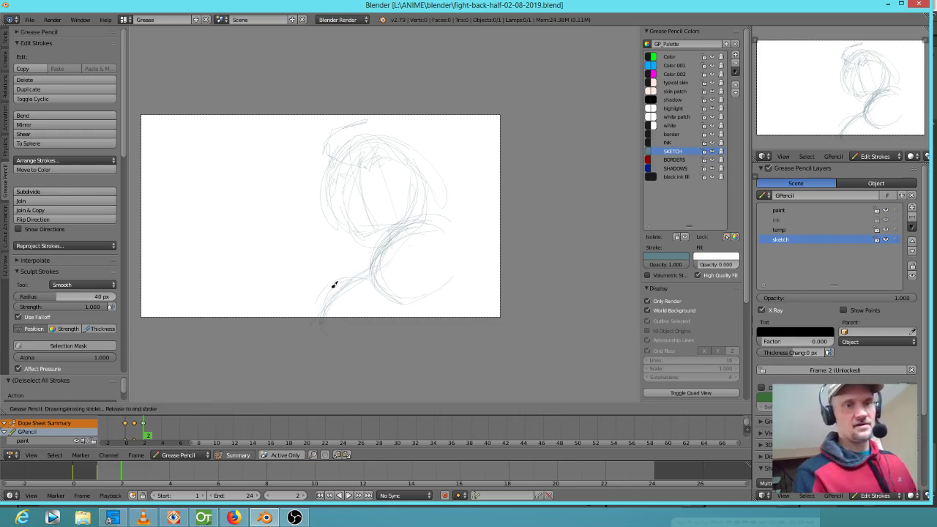
Step: Add slanted brows and a frowning mouth, close the shoulder circle, and draw the jaw and ear
drag(357, 237, 372, 236)
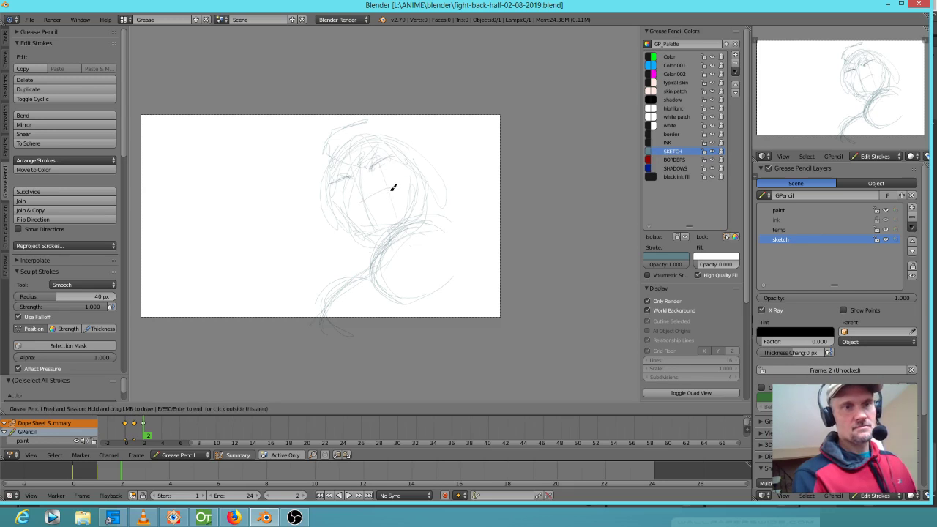
drag(362, 202, 391, 188)
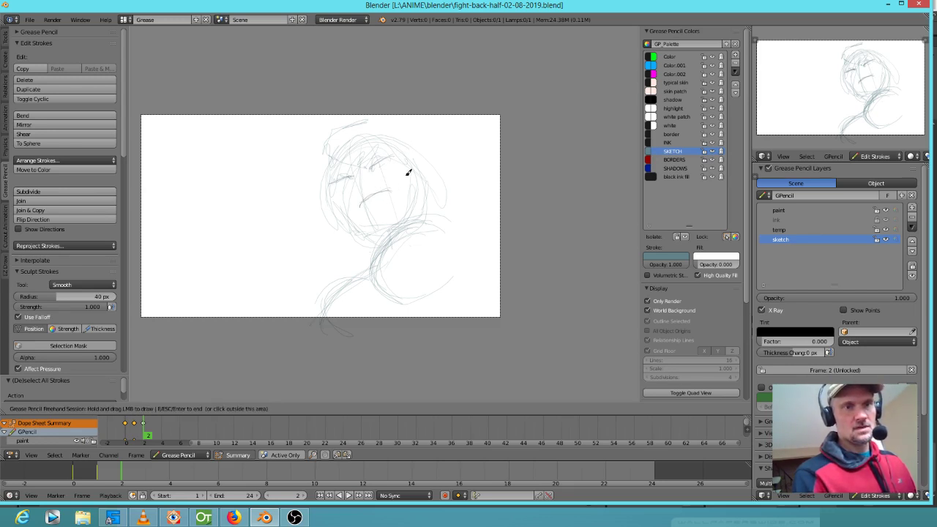
mouse_move(445, 246)
mouse_down()
mouse_move(424, 272)
mouse_move(383, 268)
mouse_move(397, 226)
mouse_move(447, 221)
mouse_up()
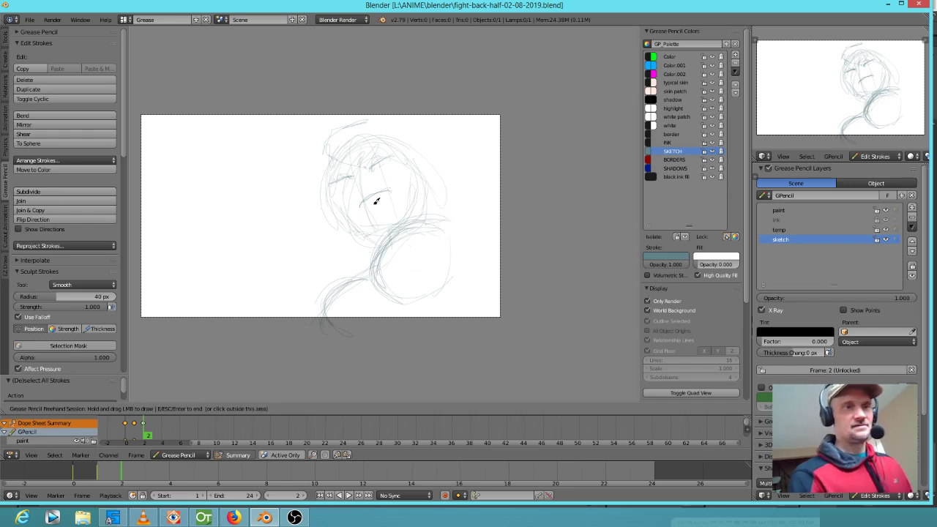
mouse_move(346, 219)
mouse_down()
mouse_move(376, 233)
mouse_move(418, 200)
mouse_move(427, 163)
mouse_move(430, 180)
mouse_up()
drag(429, 175, 420, 199)
Step: Flip back through the earlier frames to compare them with frame 2, and view its rough figure up close
key(Left)
key(Left)
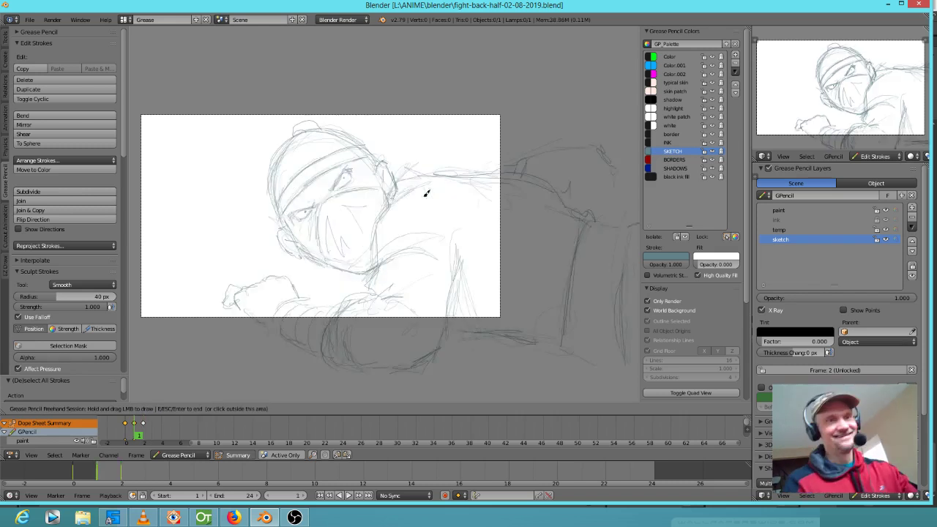
key(Right)
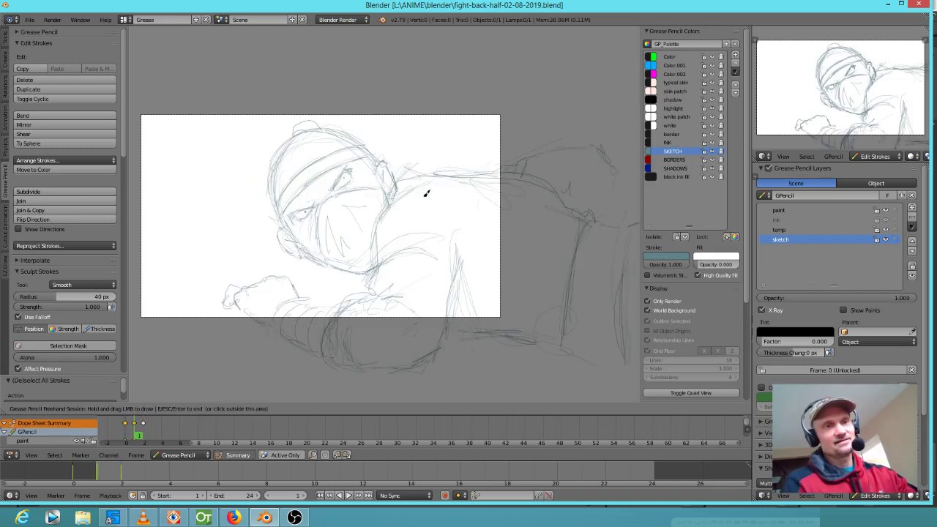
key(Right)
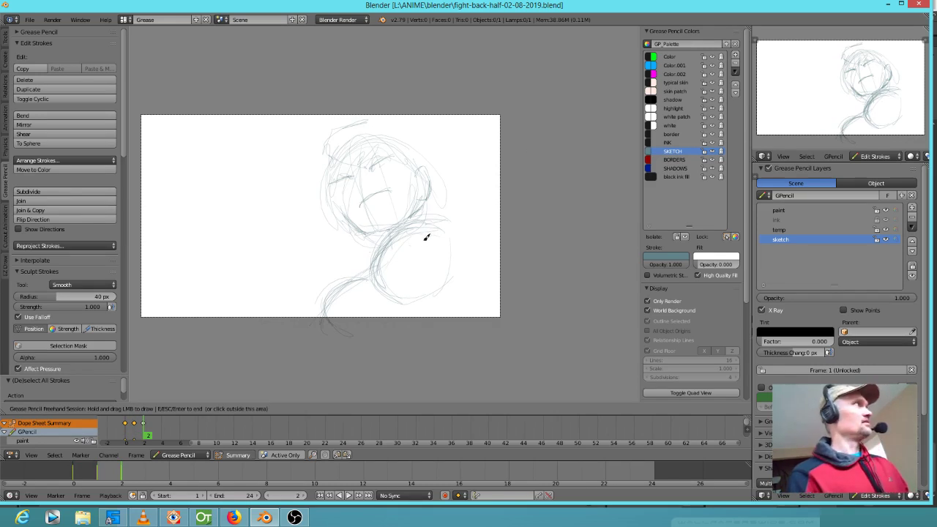
scroll(427, 238, up, 5)
shift+scroll(512, 227, down, 1)
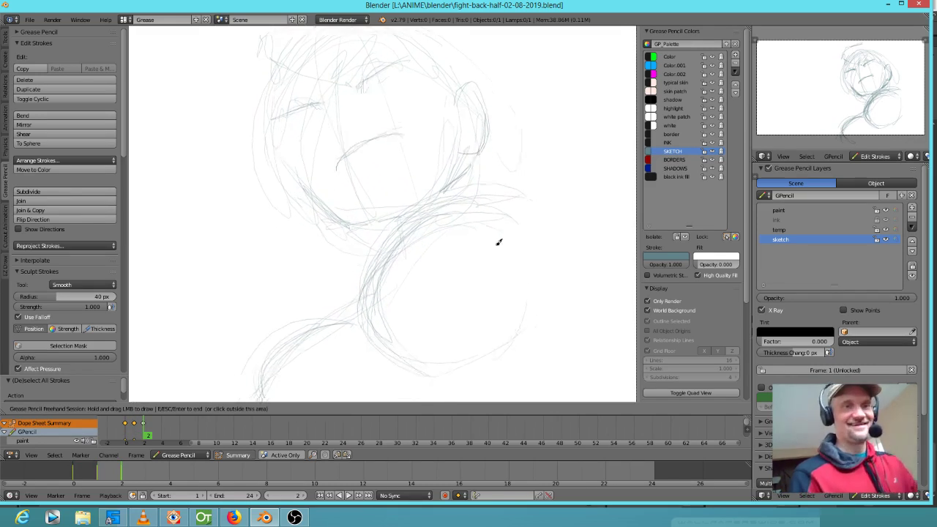
shift+middle_drag(499, 242, 493, 263)
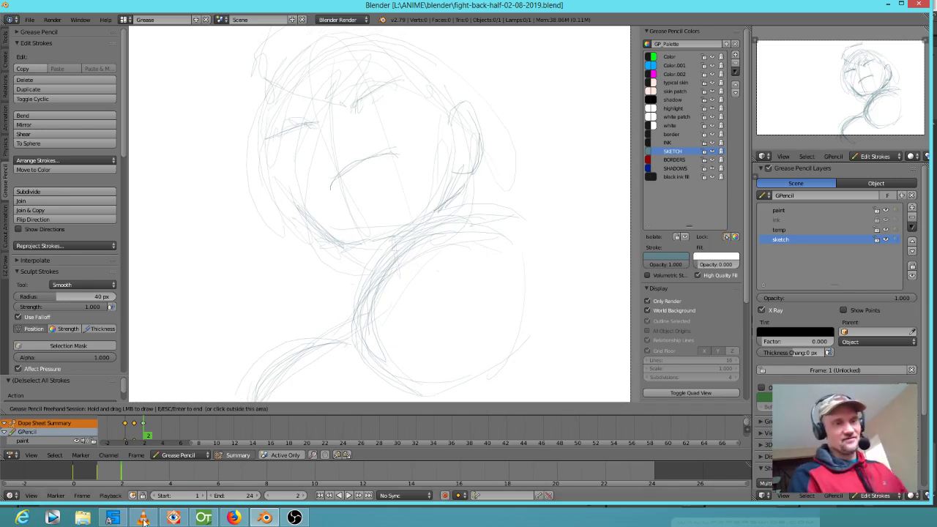
Step: Switch to OpenToonz, view the finished shot at frame 196 of the battle scene as reference, and return to Blender
click(203, 517)
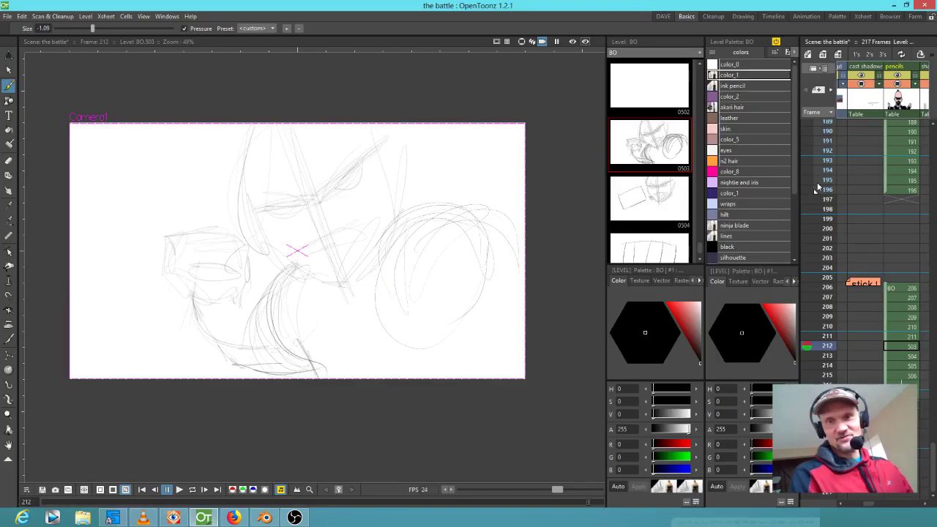
click(815, 191)
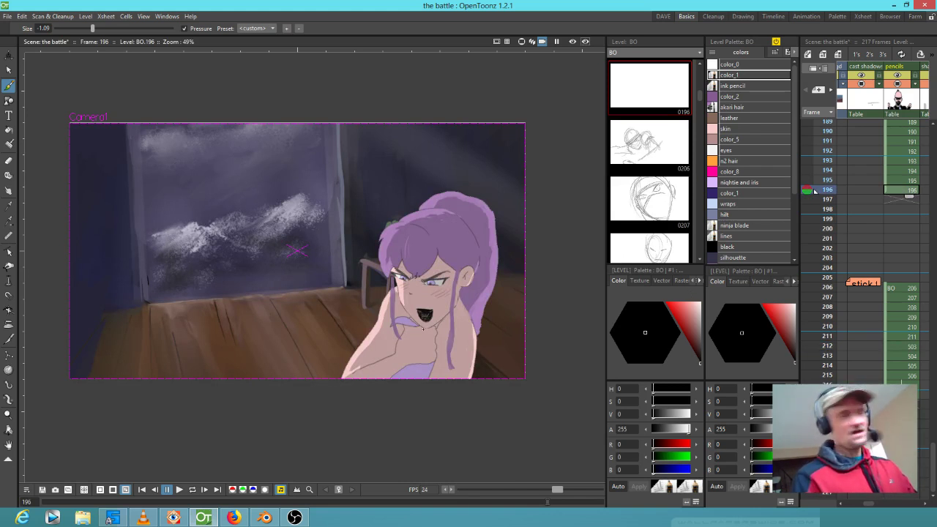
click(265, 518)
Step: Sketch the outstretched arm's upper contour from under the chin down to the lower frame edge
shift+middle_drag(451, 286, 575, 184)
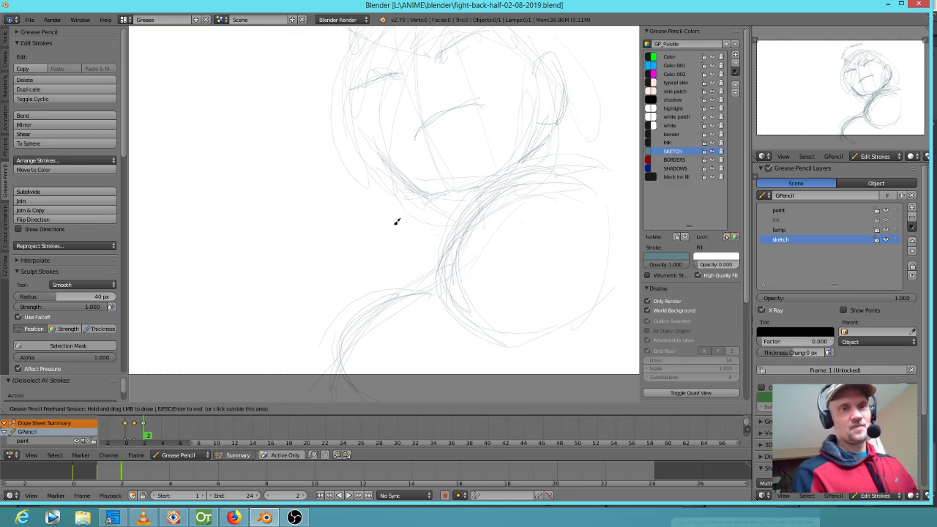
scroll(360, 292, down, 4)
drag(314, 278, 384, 223)
drag(322, 262, 387, 225)
mouse_move(366, 234)
mouse_down()
mouse_move(451, 191)
mouse_move(456, 166)
mouse_move(494, 173)
mouse_up()
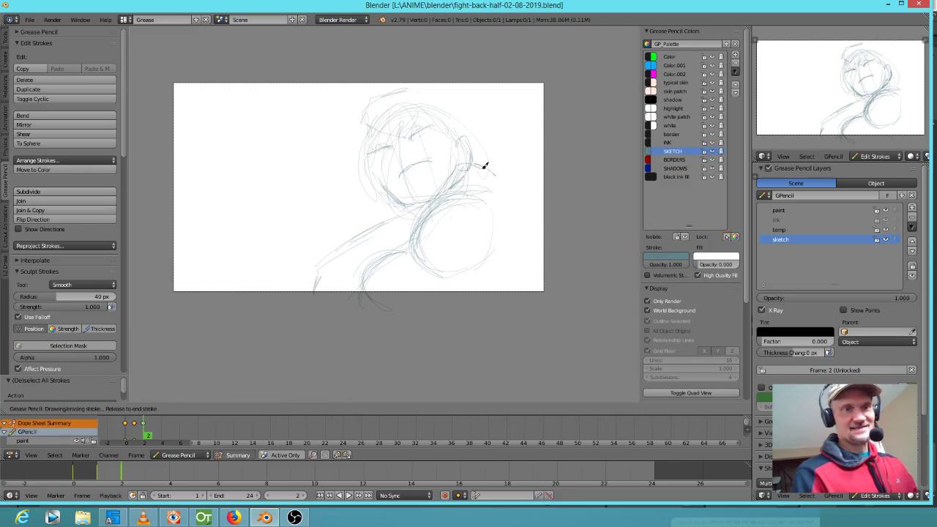
drag(322, 294, 390, 255)
Step: Draw the neck-to-back line below the ear, erase the overlapping strokes beneath it and restate the shoulder's upper edge
drag(470, 163, 495, 175)
right_drag(469, 190, 463, 188)
drag(457, 199, 477, 198)
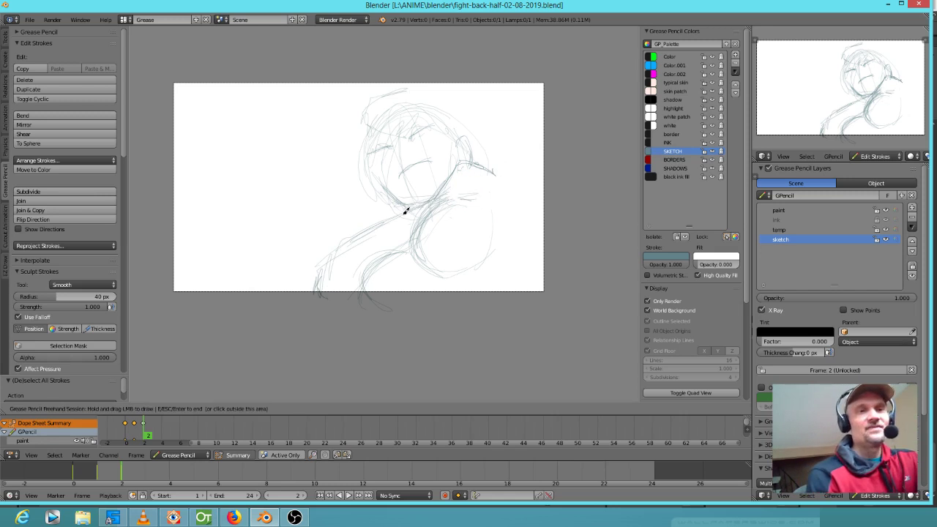
Step: Reinforce the arm and shoulder contours and add curved strokes rising behind the neck
mouse_move(388, 217)
mouse_down()
mouse_move(345, 245)
mouse_move(319, 282)
mouse_move(355, 293)
mouse_up()
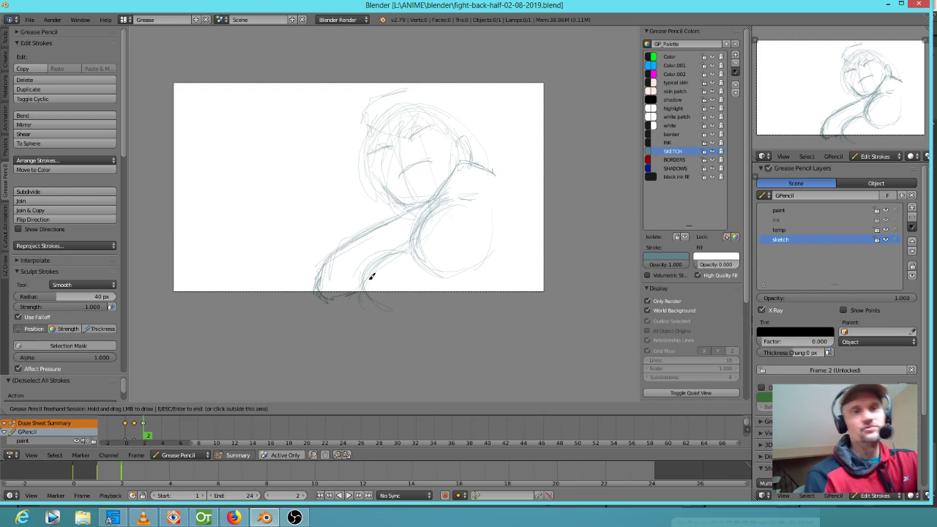
drag(445, 200, 477, 201)
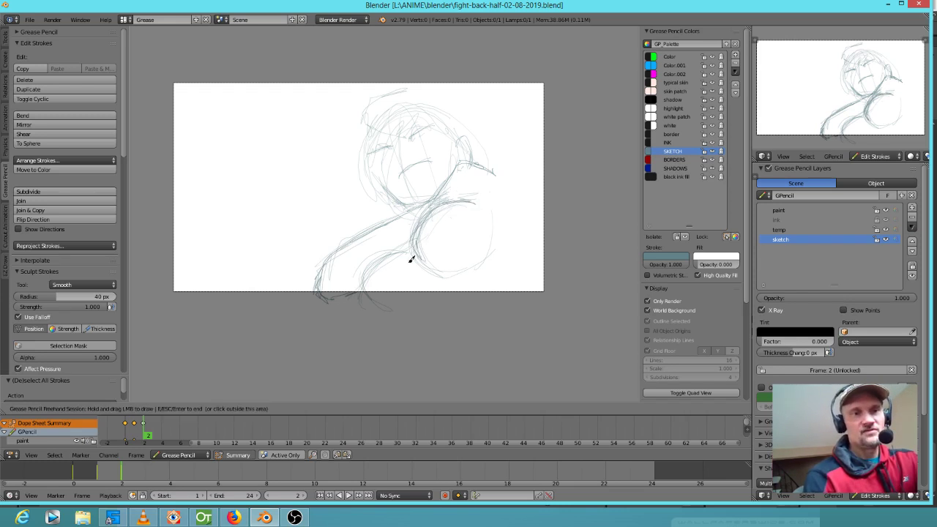
drag(371, 300, 373, 301)
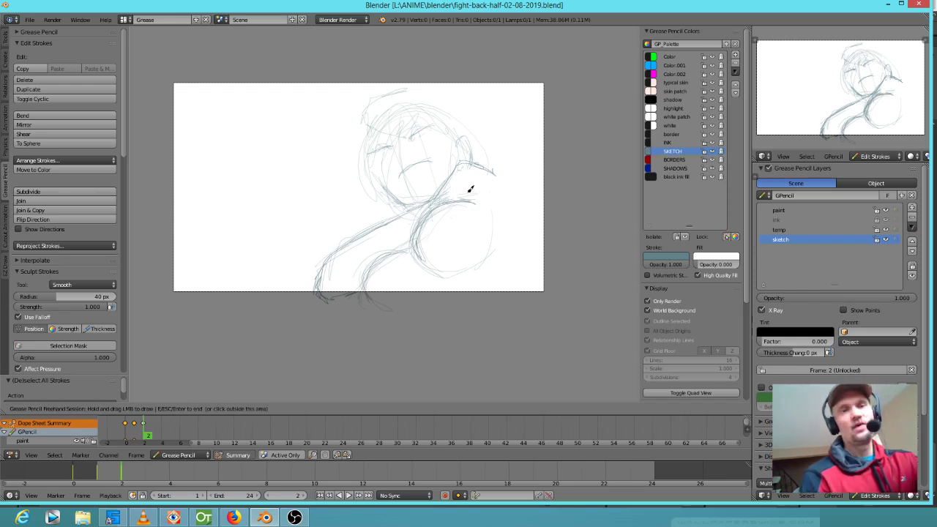
drag(483, 164, 486, 169)
drag(483, 168, 499, 153)
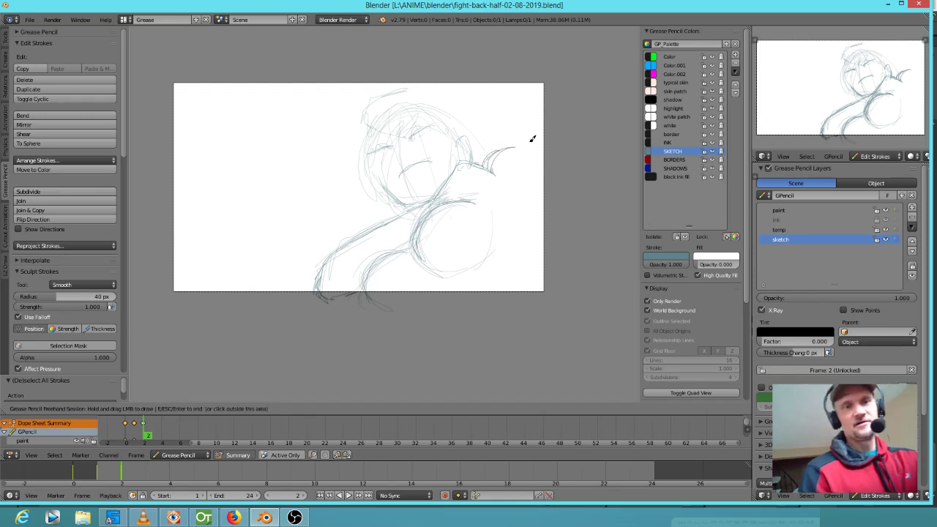
Step: Darken the slanted upper eyelids and outline the lower edges of both narrow eyes
drag(416, 136, 415, 136)
mouse_move(413, 137)
mouse_down()
mouse_move(430, 127)
mouse_move(387, 145)
mouse_up()
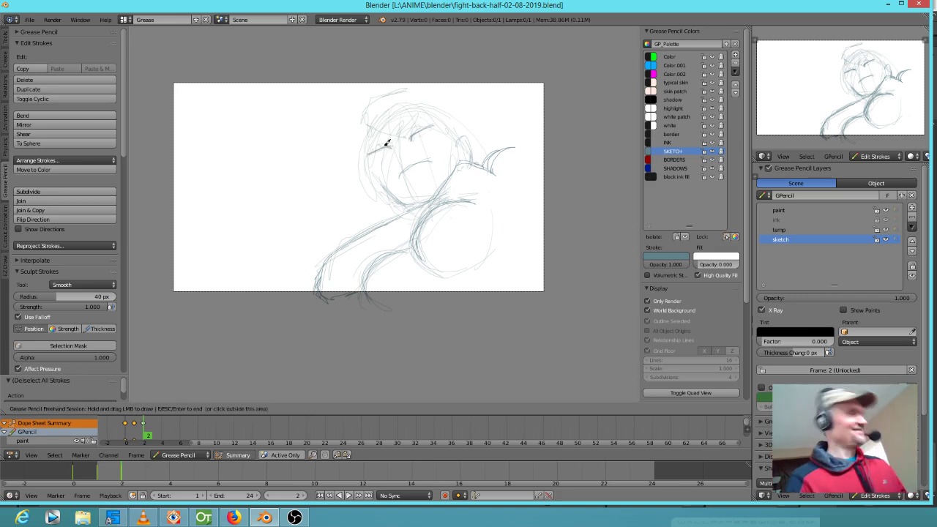
scroll(443, 196, up, 5)
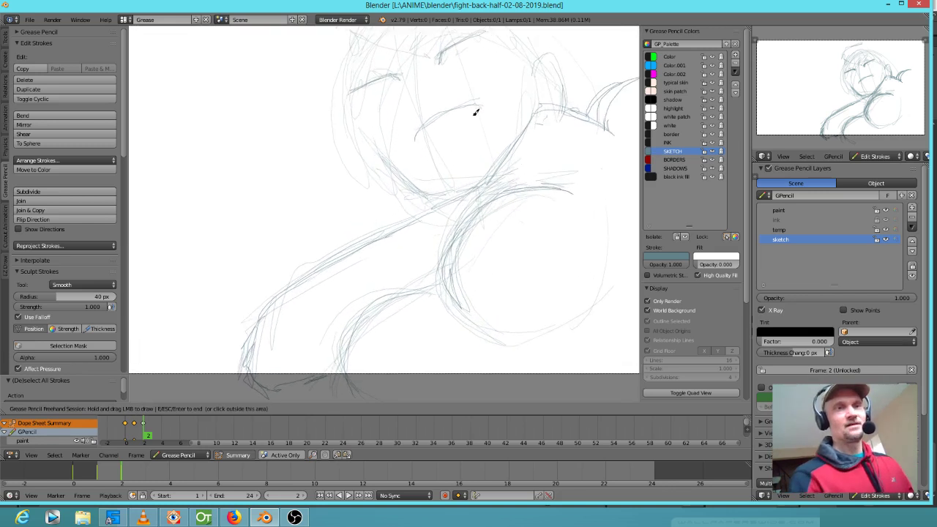
mouse_move(425, 164)
mouse_down()
mouse_move(453, 153)
mouse_move(460, 137)
mouse_up()
drag(332, 201, 374, 187)
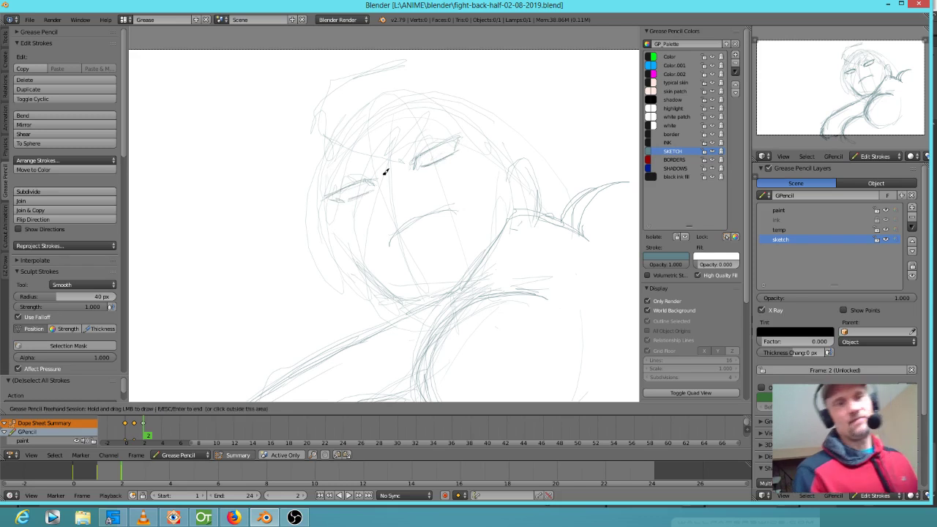
Step: Extend the upper arc of the shoulder circle and undo the stray last stroke
mouse_move(583, 292)
shift+middle_down()
mouse_move(556, 134)
mouse_move(577, 140)
shift+middle_up()
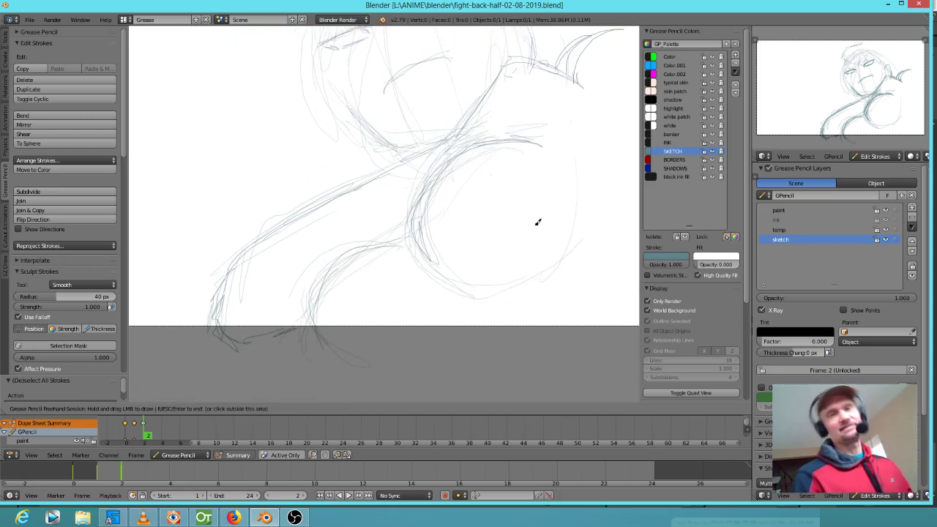
mouse_move(532, 143)
mouse_down()
mouse_move(562, 146)
mouse_move(542, 278)
mouse_move(489, 86)
mouse_up()
key(ctrl+z)
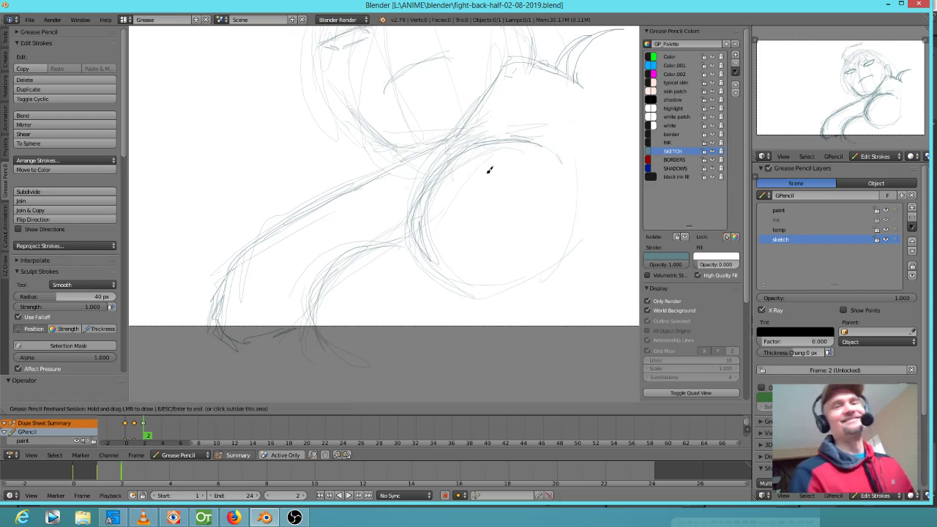
Step: Strengthen both eye outlines, draw the irises and pupils, and add angry brow strokes at their inner corners
shift+middle_drag(507, 181, 481, 289)
mouse_move(422, 157)
mouse_down()
mouse_move(432, 143)
mouse_move(455, 139)
mouse_move(452, 152)
mouse_up()
drag(367, 182, 338, 195)
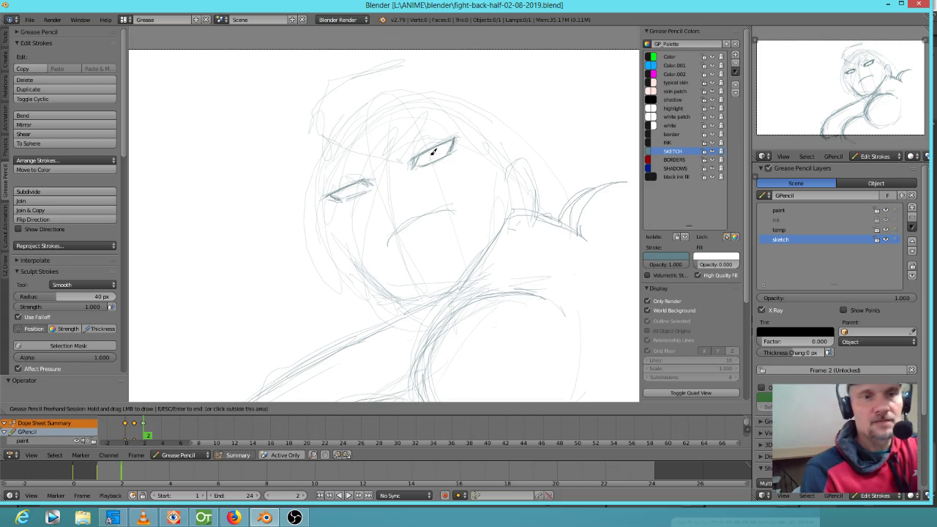
drag(431, 155, 431, 156)
drag(358, 185, 355, 184)
drag(354, 184, 354, 185)
mouse_move(416, 158)
mouse_down()
mouse_move(452, 129)
mouse_move(405, 163)
mouse_up()
mouse_move(372, 174)
mouse_down()
mouse_move(335, 183)
mouse_move(359, 180)
mouse_up()
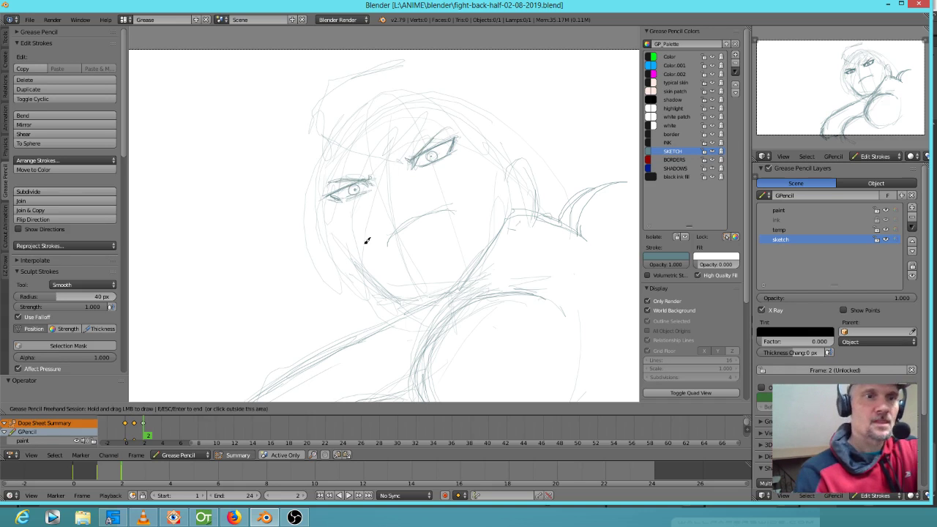
Step: Erase the old frown and nearby guide lines, draw a slanted open mouth, and refine the eyelids' corners
mouse_move(403, 224)
mouse_down()
mouse_move(445, 215)
mouse_move(398, 231)
mouse_move(421, 235)
mouse_move(431, 217)
mouse_move(404, 225)
mouse_up()
mouse_move(458, 199)
right_down()
mouse_move(417, 198)
mouse_move(386, 262)
mouse_move(454, 230)
right_up()
mouse_move(397, 238)
mouse_down()
mouse_move(434, 224)
mouse_move(452, 228)
mouse_move(402, 250)
mouse_move(452, 229)
mouse_up()
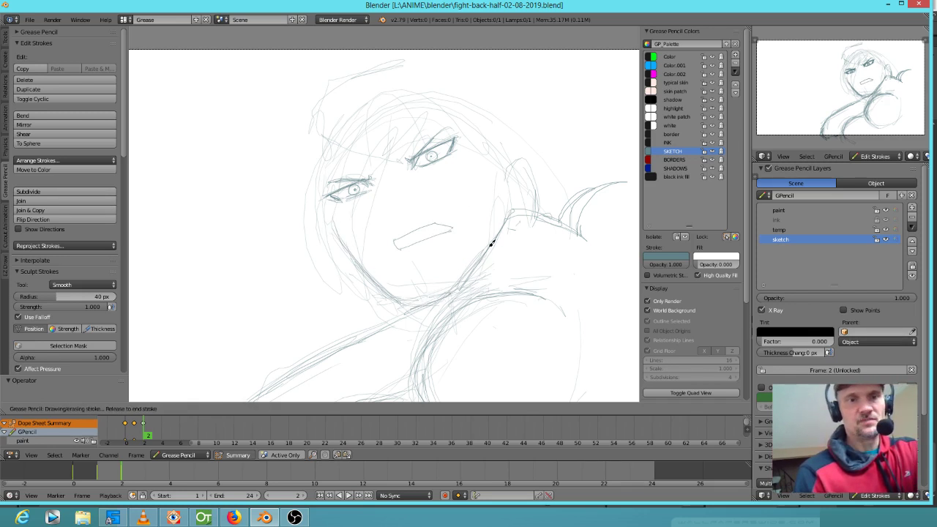
drag(380, 178, 362, 179)
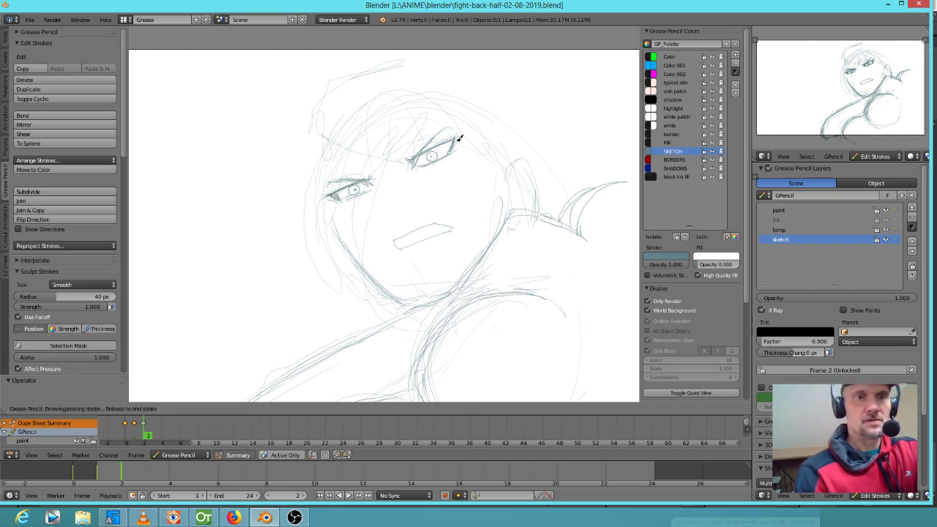
mouse_move(453, 142)
mouse_down()
mouse_move(437, 147)
mouse_move(451, 139)
mouse_up()
Step: Draw the pointed fringe over the brows, the swept hair above the forehead, and the far side of the face
mouse_move(325, 112)
mouse_down()
mouse_move(379, 174)
mouse_move(396, 161)
mouse_move(410, 166)
mouse_up()
mouse_move(395, 167)
mouse_down()
mouse_move(387, 174)
mouse_move(373, 155)
mouse_up()
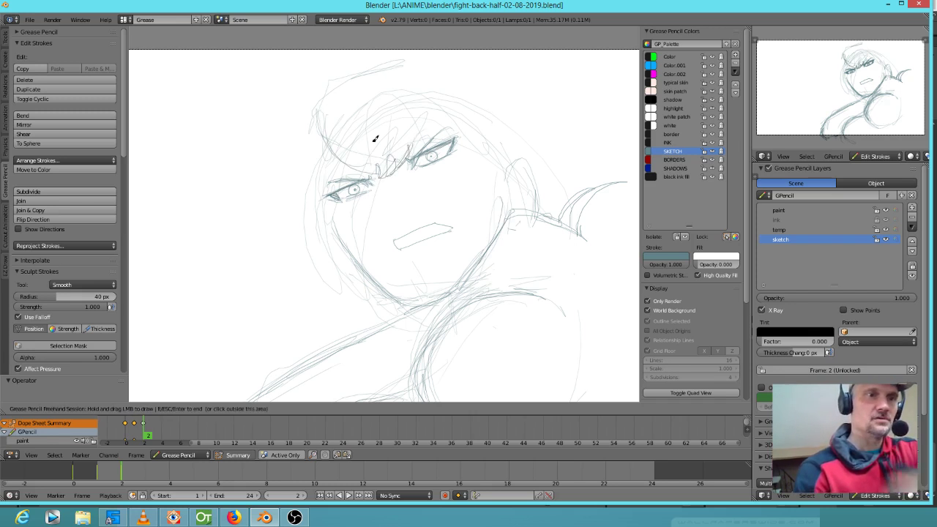
mouse_move(437, 110)
mouse_down()
mouse_move(439, 96)
mouse_move(412, 79)
mouse_move(386, 67)
mouse_move(366, 76)
mouse_up()
mouse_move(379, 72)
mouse_down()
mouse_move(341, 84)
mouse_move(324, 151)
mouse_move(321, 135)
mouse_move(330, 152)
mouse_up()
mouse_move(318, 117)
mouse_down()
mouse_move(330, 197)
mouse_move(327, 177)
mouse_up()
drag(319, 145, 346, 238)
drag(321, 181, 340, 224)
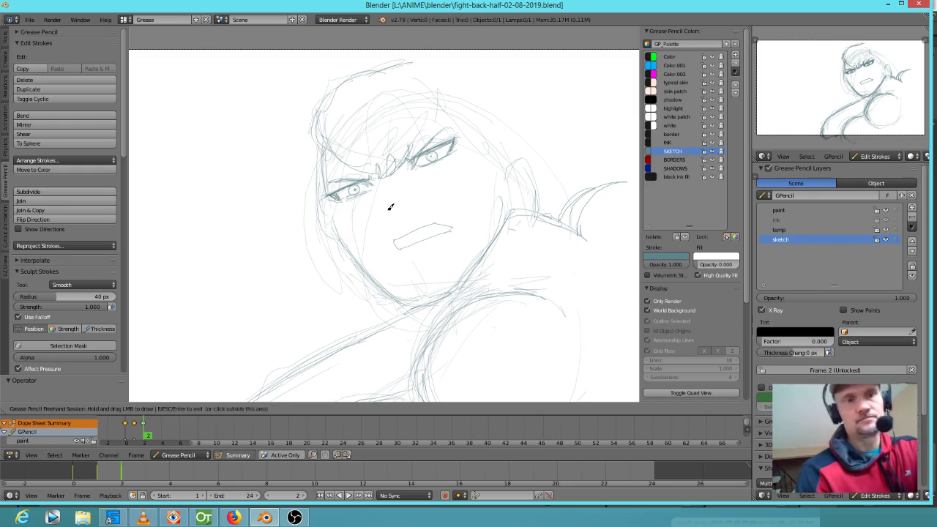
Step: Add a small nose mark, then select the mouth stroke and move it slightly lower on the face
drag(386, 204, 396, 207)
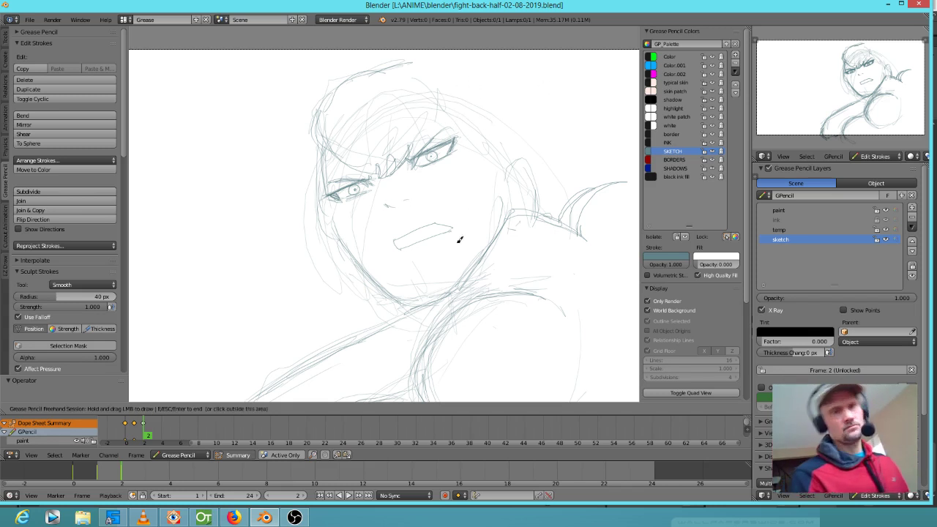
key(Escape)
mouse_move(459, 216)
ctrl+mouse_down()
mouse_move(371, 259)
mouse_move(472, 227)
ctrl+mouse_up()
key(g)
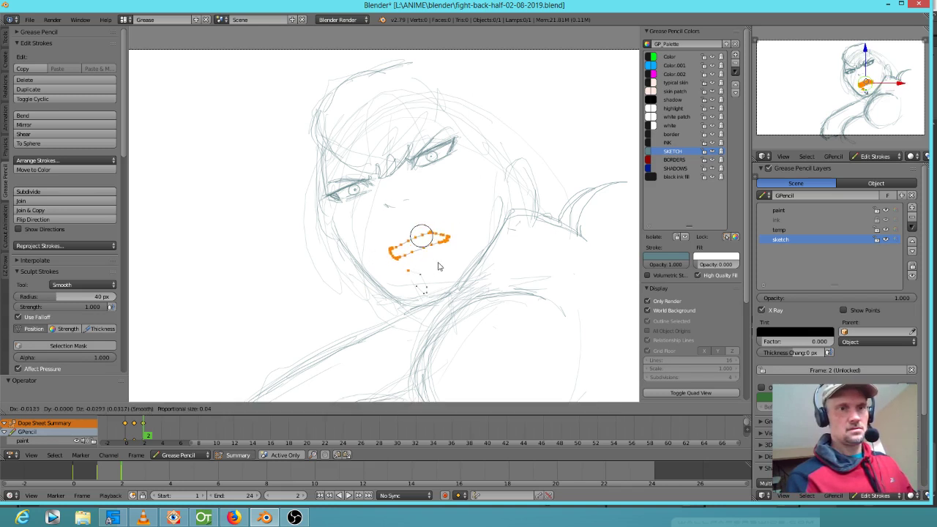
click(438, 266)
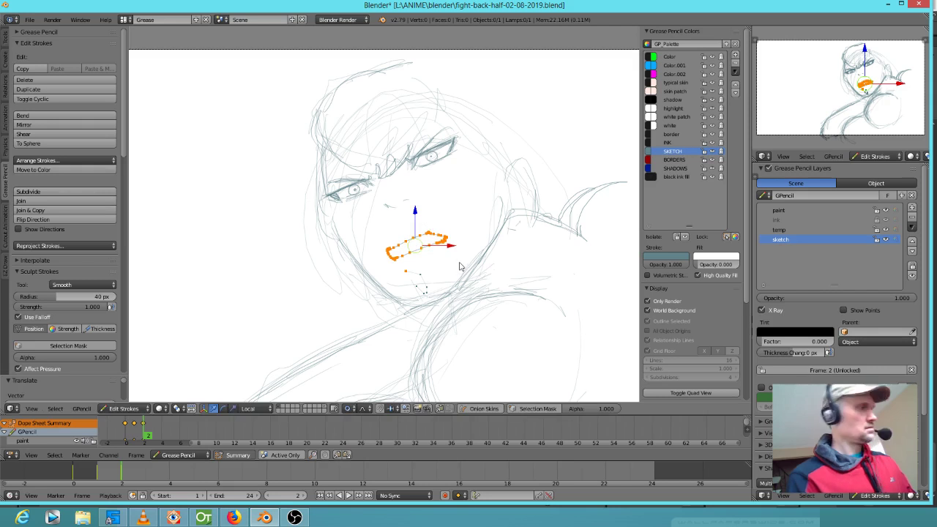
key(a)
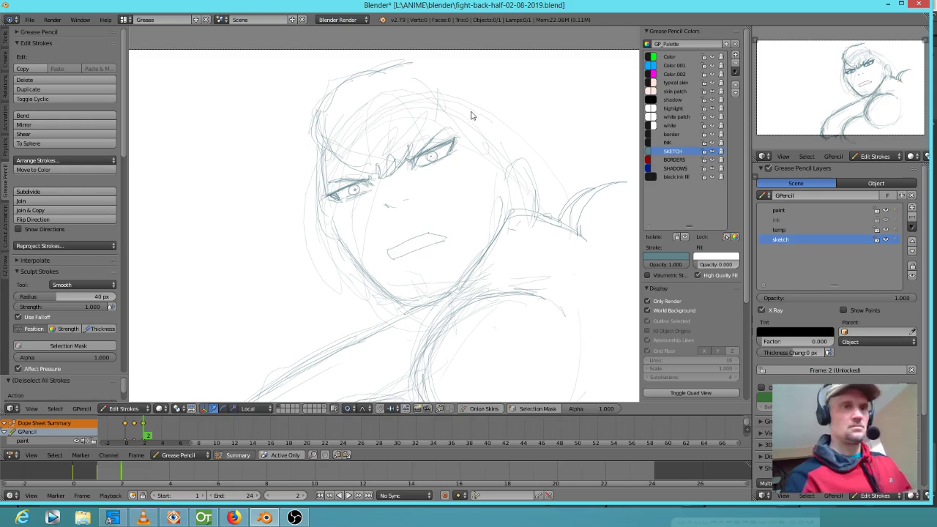
Step: Sketch the hair's crown outline above the upper frame edge and loose strands down the back of the head
key(d)
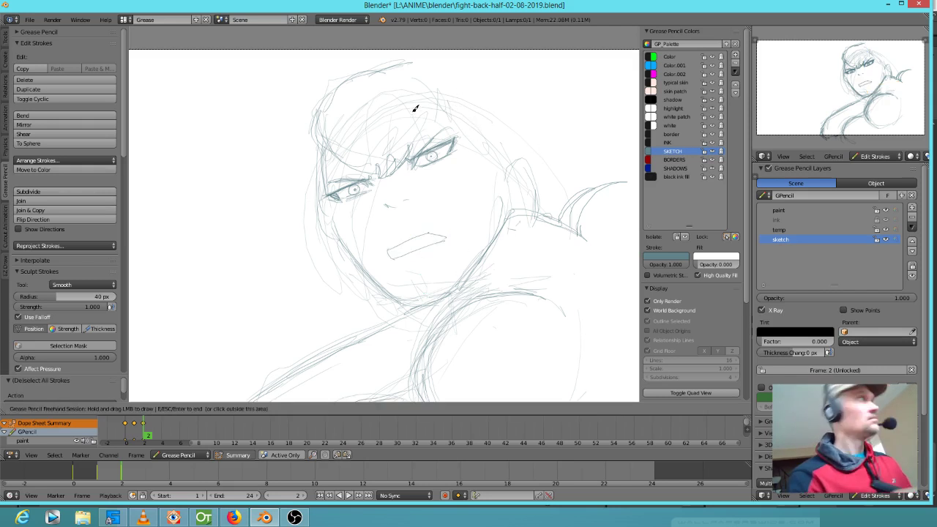
mouse_move(342, 93)
mouse_down()
mouse_move(396, 56)
mouse_move(459, 79)
mouse_up()
shift+middle_drag(492, 167, 482, 227)
mouse_move(343, 133)
mouse_down()
mouse_move(389, 102)
mouse_move(515, 191)
mouse_up()
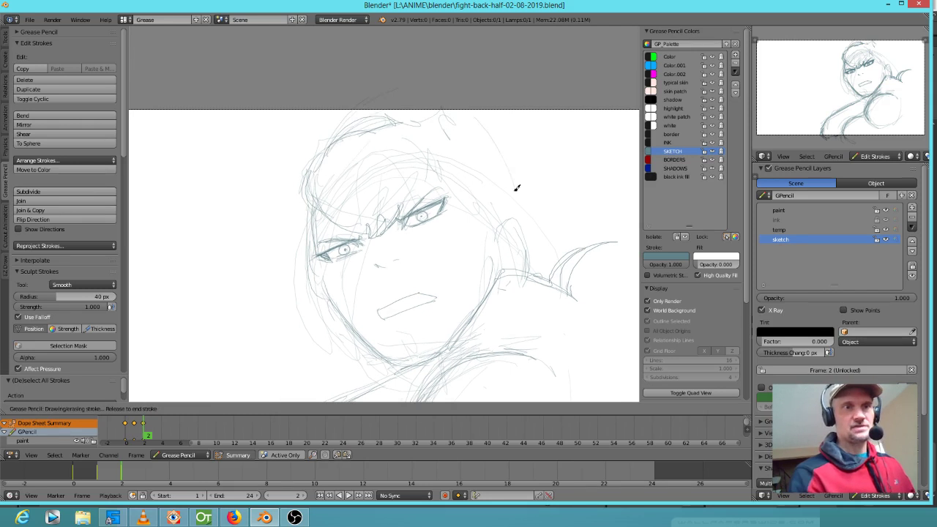
drag(333, 142, 397, 90)
drag(351, 107, 453, 73)
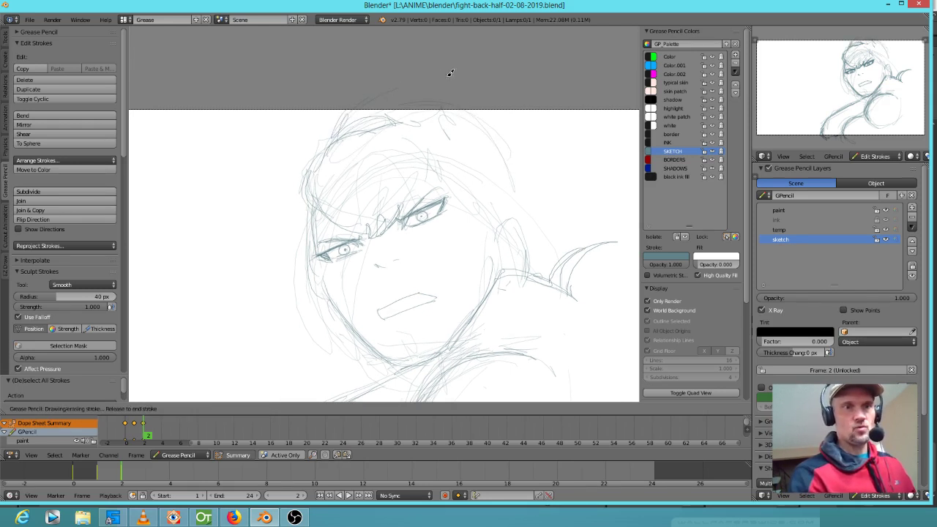
drag(510, 107, 524, 117)
Step: Rough in the long ponytail behind the head, with the hair tie at the crown and the hairline toward the ear
drag(518, 110, 543, 179)
drag(536, 141, 554, 178)
drag(526, 109, 584, 242)
drag(562, 113, 593, 230)
drag(369, 97, 421, 118)
mouse_move(396, 118)
mouse_down()
mouse_move(429, 117)
mouse_move(426, 107)
mouse_move(505, 184)
mouse_move(509, 227)
mouse_up()
click(491, 224)
Step: Redraw the side of the face in front of the ear and define the ear's outline and inner folds
shift+middle_drag(564, 271, 593, 218)
mouse_move(521, 169)
mouse_down()
mouse_move(523, 247)
mouse_move(510, 297)
mouse_up()
drag(524, 171, 511, 295)
mouse_move(528, 185)
mouse_down()
mouse_move(532, 175)
mouse_move(555, 212)
mouse_up()
drag(554, 172, 556, 211)
mouse_move(538, 201)
mouse_down()
mouse_move(547, 175)
mouse_move(552, 199)
mouse_up()
Step: Add hair strands between the crown and ear and a restating stroke along the far side of the head
drag(491, 104, 515, 153)
drag(506, 120, 523, 162)
drag(480, 77, 492, 104)
shift+middle_drag(557, 196, 539, 240)
mouse_move(325, 239)
mouse_down()
mouse_move(302, 202)
mouse_move(311, 192)
mouse_up()
Step: Try roughing in the rear shoulder and sweeping body curves below the arm, and erase them
scroll(304, 153, down, 2)
scroll(371, 236, down, 1)
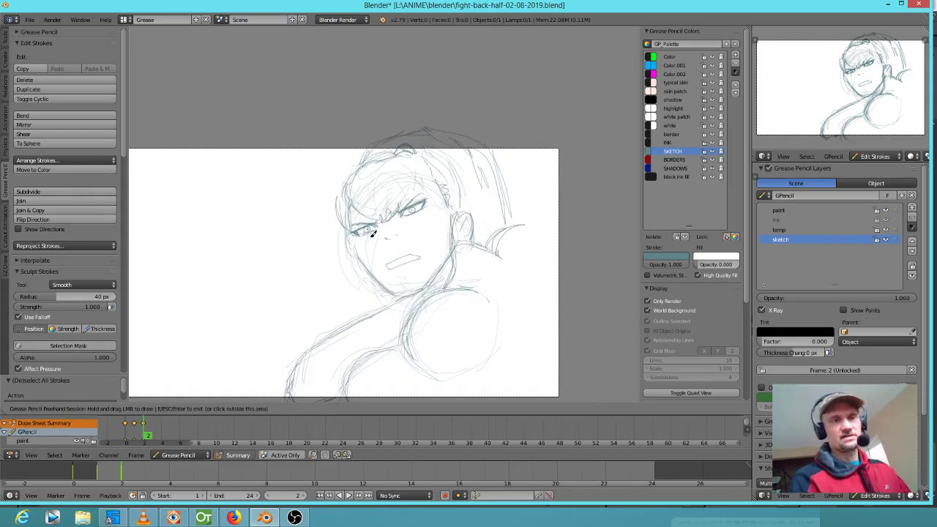
shift+middle_drag(395, 260, 439, 191)
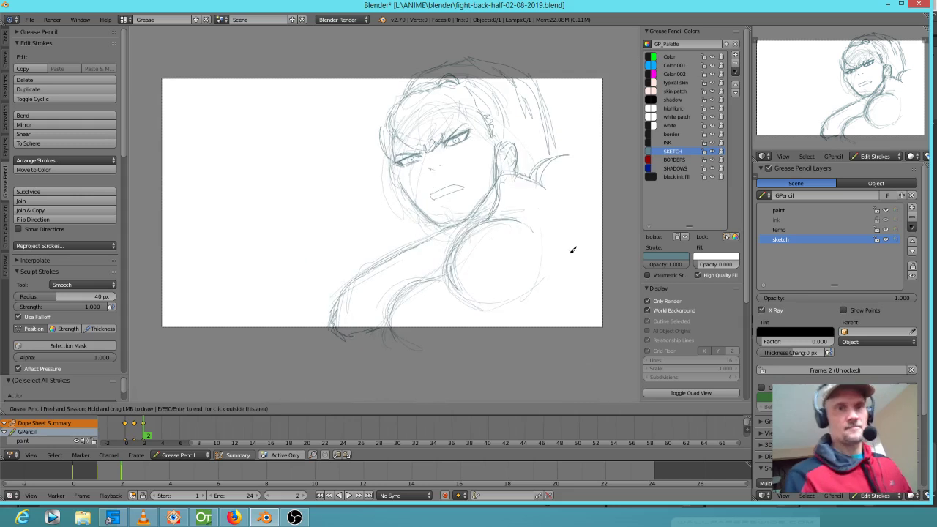
mouse_move(586, 245)
mouse_down()
mouse_move(539, 278)
mouse_move(463, 361)
mouse_move(400, 395)
mouse_up()
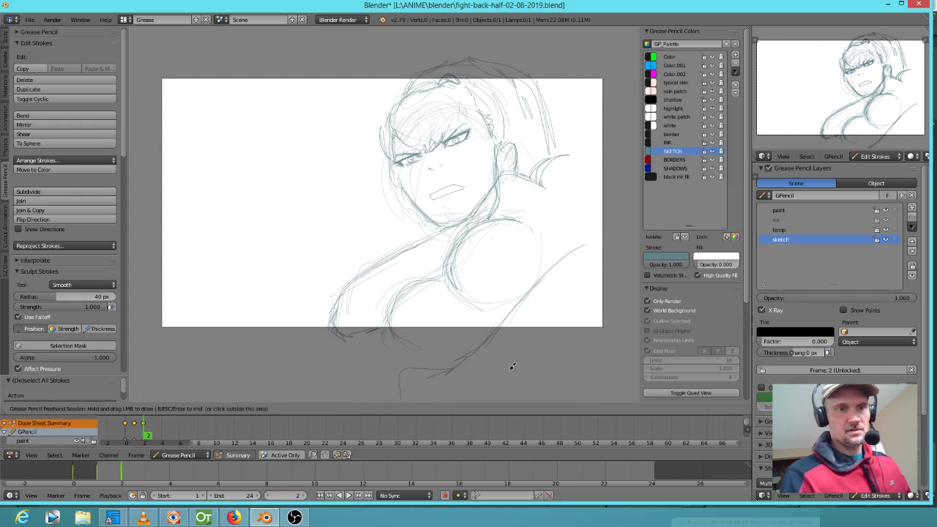
drag(582, 159, 589, 146)
drag(594, 173, 599, 185)
mouse_move(628, 249)
mouse_down()
mouse_move(544, 343)
mouse_move(591, 313)
mouse_move(524, 356)
mouse_up()
drag(565, 202, 557, 250)
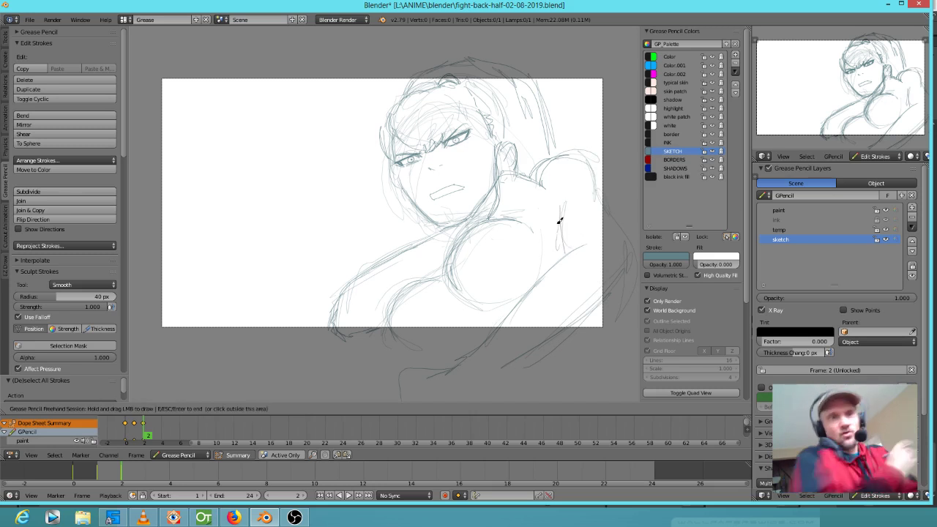
mouse_move(559, 219)
mouse_down()
mouse_move(588, 295)
mouse_move(552, 317)
mouse_move(557, 276)
mouse_move(408, 395)
mouse_up()
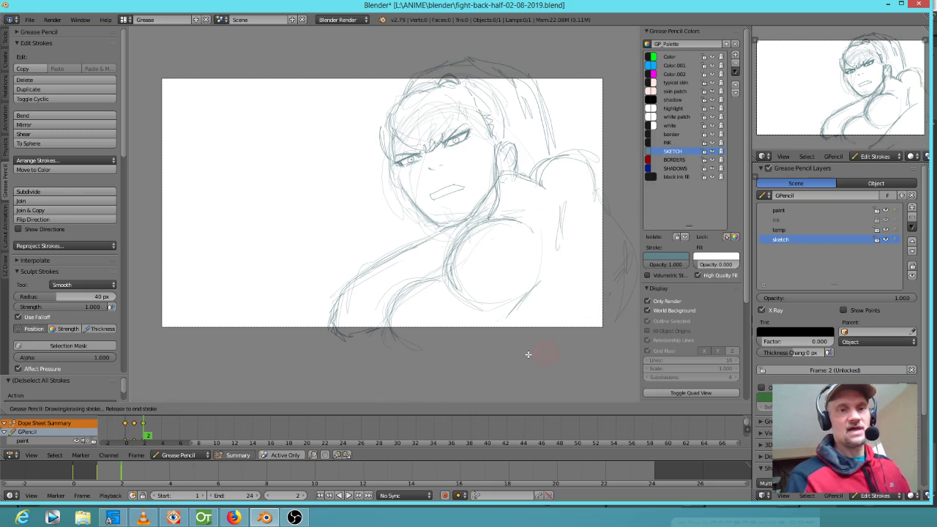
mouse_move(528, 354)
mouse_down()
mouse_move(575, 234)
mouse_move(603, 253)
mouse_up()
Step: Sketch the far shoulder beyond the frame's side edge, the torso lines below it, and a hand beneath the ear
mouse_move(603, 181)
mouse_down()
mouse_move(561, 157)
mouse_move(555, 180)
mouse_move(623, 222)
mouse_move(621, 250)
mouse_up()
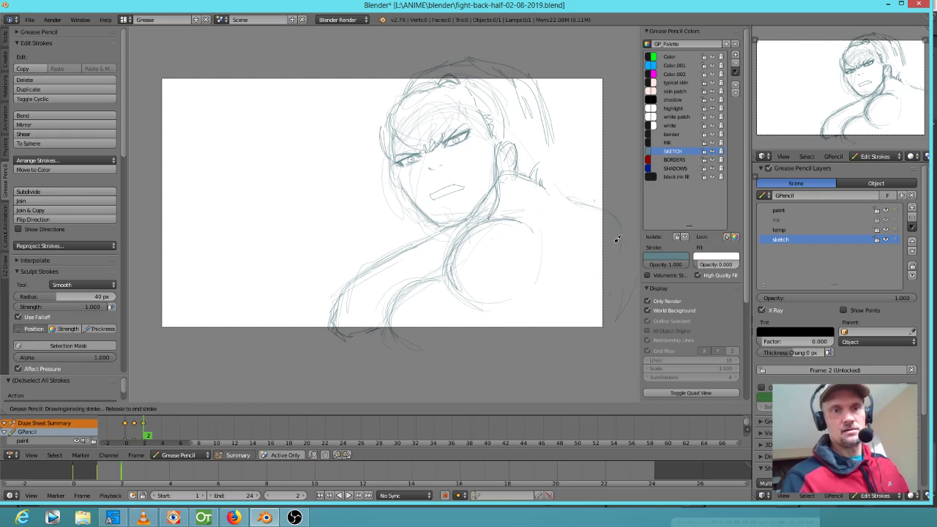
mouse_move(580, 208)
mouse_down()
mouse_move(600, 321)
mouse_move(577, 363)
mouse_up()
mouse_move(528, 225)
mouse_down()
mouse_move(546, 203)
mouse_move(529, 217)
mouse_move(556, 285)
mouse_move(552, 326)
mouse_up()
mouse_move(556, 254)
mouse_down()
mouse_move(558, 241)
mouse_move(562, 278)
mouse_up()
mouse_move(531, 213)
mouse_down()
mouse_move(540, 184)
mouse_move(527, 195)
mouse_move(554, 207)
mouse_up()
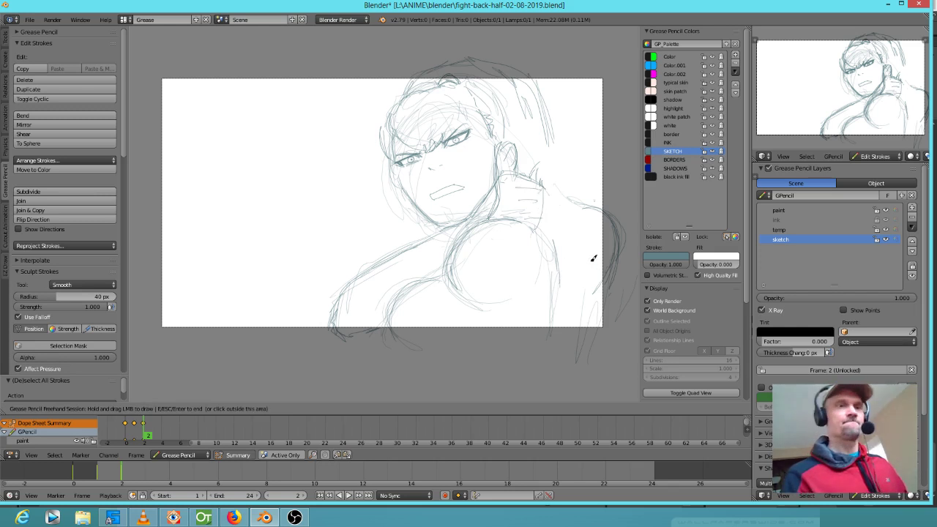
Step: Redraw the far shoulder's slope from the hand to the frame's side edge, erasing the outer shoulder curve
mouse_move(543, 176)
mouse_down()
mouse_move(546, 153)
mouse_move(560, 207)
mouse_move(619, 263)
mouse_up()
mouse_move(603, 196)
right_down()
mouse_move(593, 198)
mouse_move(621, 223)
mouse_move(628, 275)
right_up()
drag(602, 232, 610, 251)
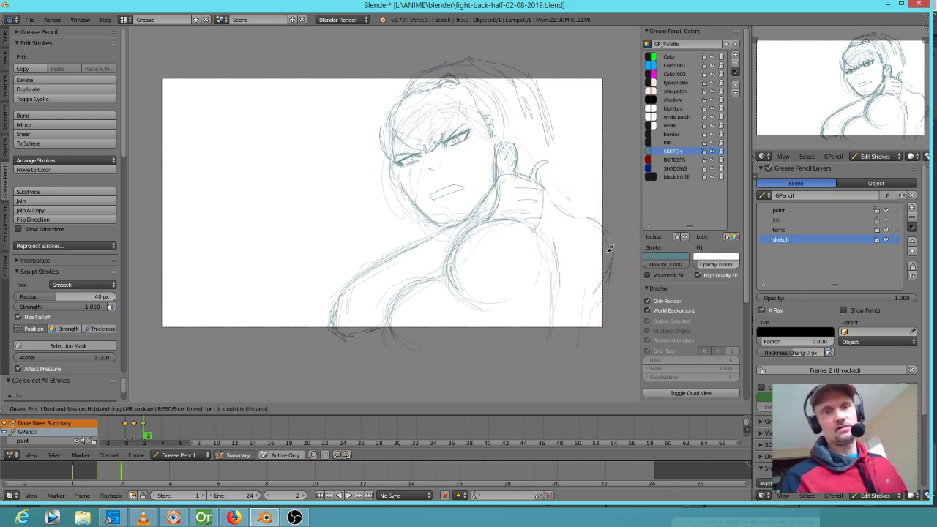
Step: Erase the loose strokes on the rounded chest contour and redraw its upper curve below the chin and hand
mouse_move(536, 263)
right_down()
mouse_move(540, 247)
mouse_move(507, 229)
mouse_move(476, 240)
right_up()
mouse_move(455, 285)
mouse_down()
mouse_move(495, 225)
mouse_move(513, 225)
mouse_up()
mouse_move(465, 303)
mouse_down()
mouse_move(504, 224)
mouse_move(519, 225)
mouse_up()
mouse_move(450, 272)
mouse_down()
mouse_move(504, 224)
mouse_move(524, 228)
mouse_up()
mouse_move(455, 253)
mouse_down()
mouse_move(485, 223)
mouse_move(528, 227)
mouse_up()
drag(466, 313, 559, 234)
mouse_move(484, 234)
mouse_down()
mouse_move(540, 217)
mouse_move(484, 228)
mouse_up()
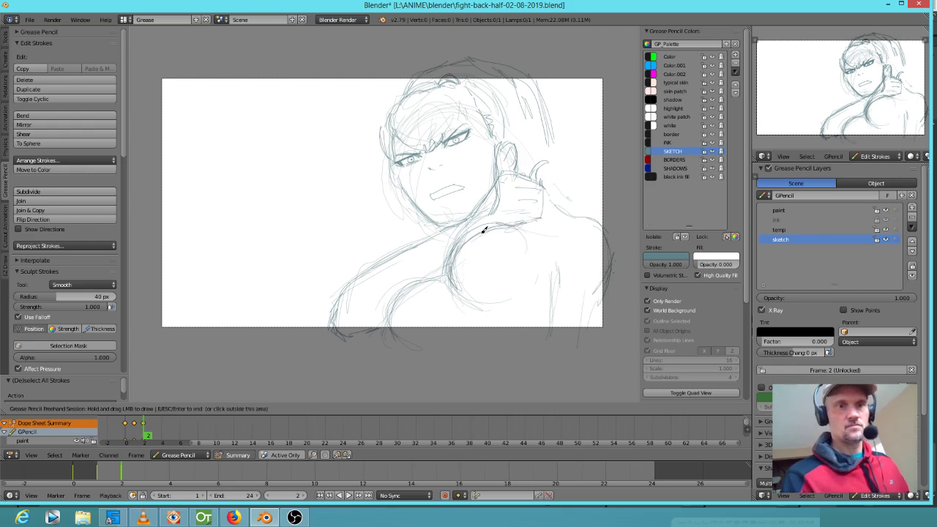
Step: Sketch the chest's far side and the inner arm lines, and restate the far shoulder and the jaw's underside
mouse_move(550, 242)
mouse_down()
mouse_move(543, 318)
mouse_move(529, 269)
mouse_up()
mouse_move(520, 232)
mouse_down()
mouse_move(552, 322)
mouse_move(559, 318)
mouse_up()
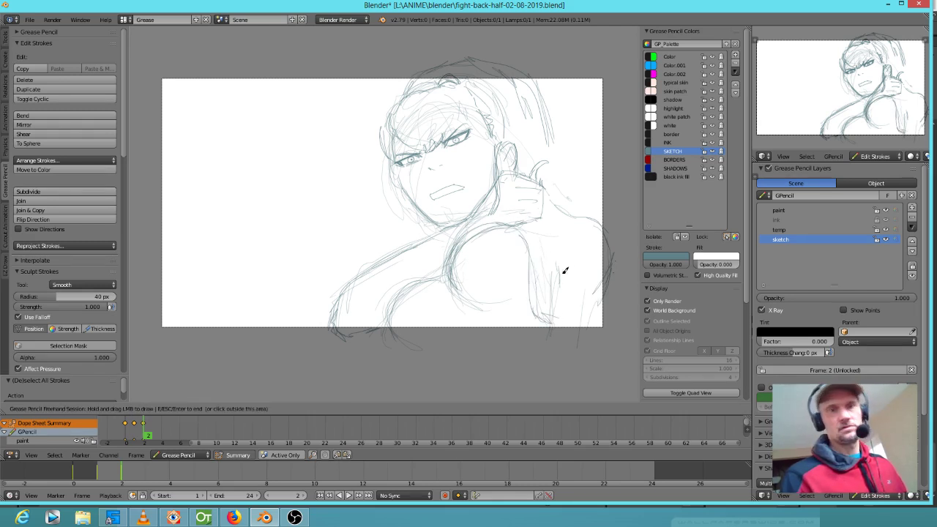
drag(559, 262, 562, 322)
mouse_move(550, 192)
mouse_down()
mouse_move(609, 241)
mouse_move(584, 340)
mouse_up()
mouse_move(411, 198)
mouse_down()
mouse_move(448, 231)
mouse_move(495, 214)
mouse_up()
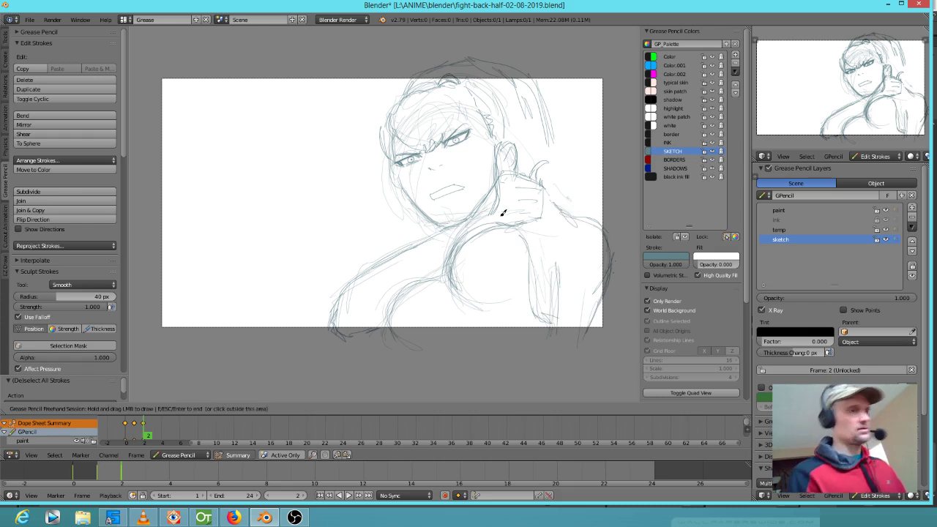
Step: Switch to OpenToonz and scrub the battle scene's xsheet around frames 148 to 168 to review the existing fight shots
click(203, 518)
scroll(839, 215, up, 5)
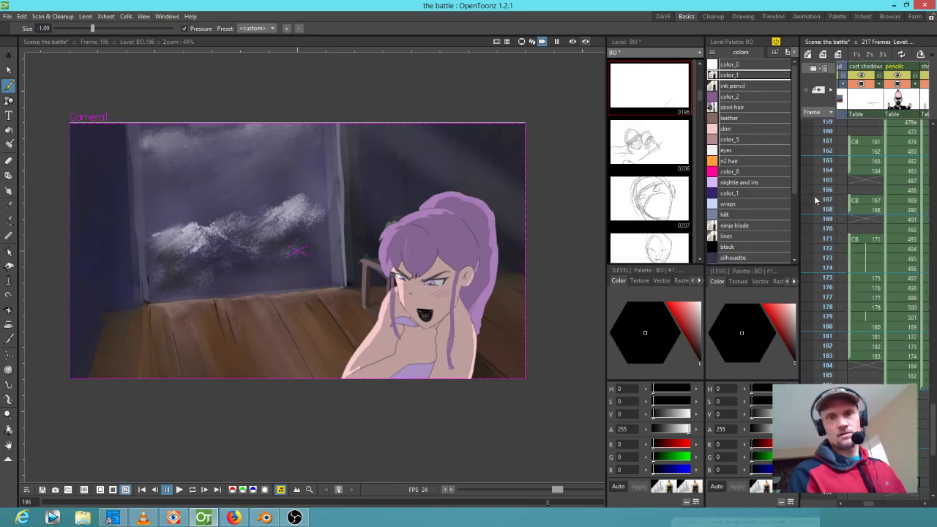
mouse_move(820, 197)
mouse_down()
mouse_move(820, 170)
mouse_move(818, 268)
mouse_move(817, 176)
mouse_up()
scroll(817, 176, up, 6)
mouse_move(829, 223)
mouse_down()
mouse_move(828, 153)
mouse_move(801, 369)
mouse_up()
scroll(839, 303, down, 3)
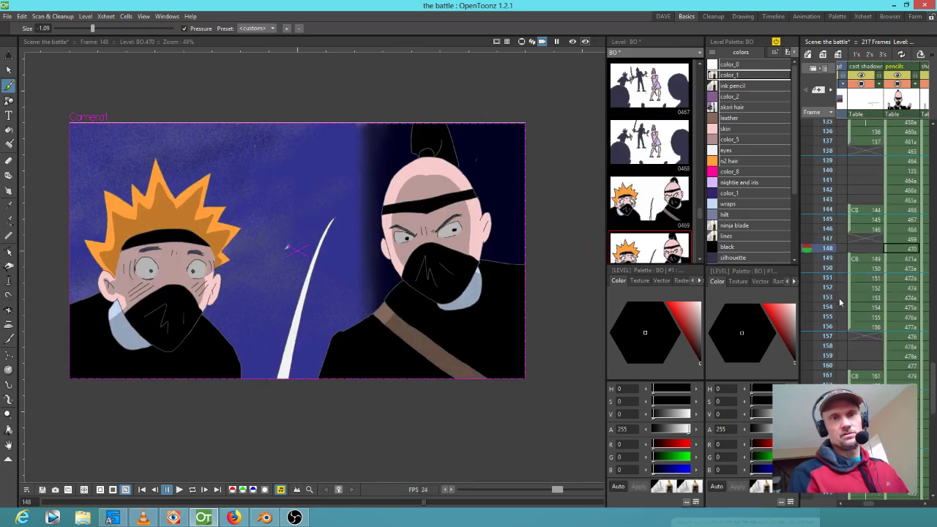
mouse_move(823, 204)
mouse_down()
mouse_move(824, 283)
mouse_move(806, 385)
mouse_up()
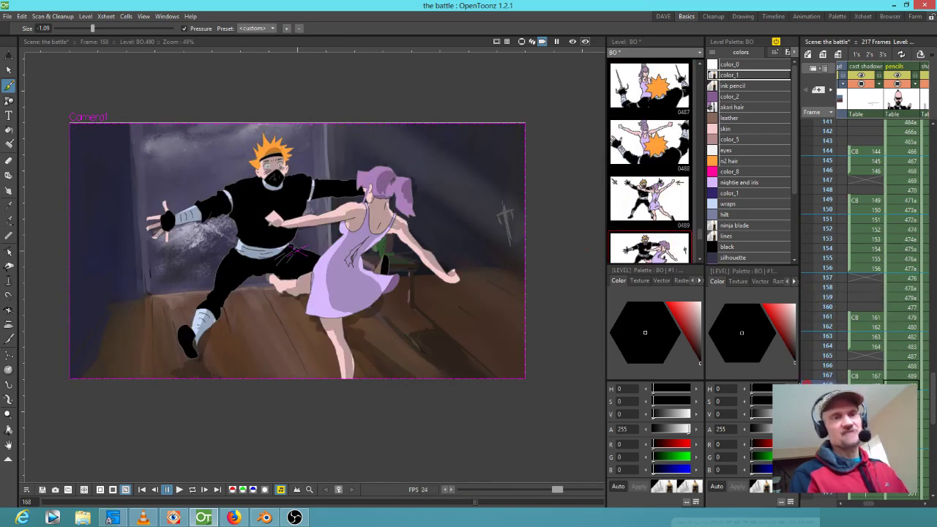
scroll(849, 315, down, 4)
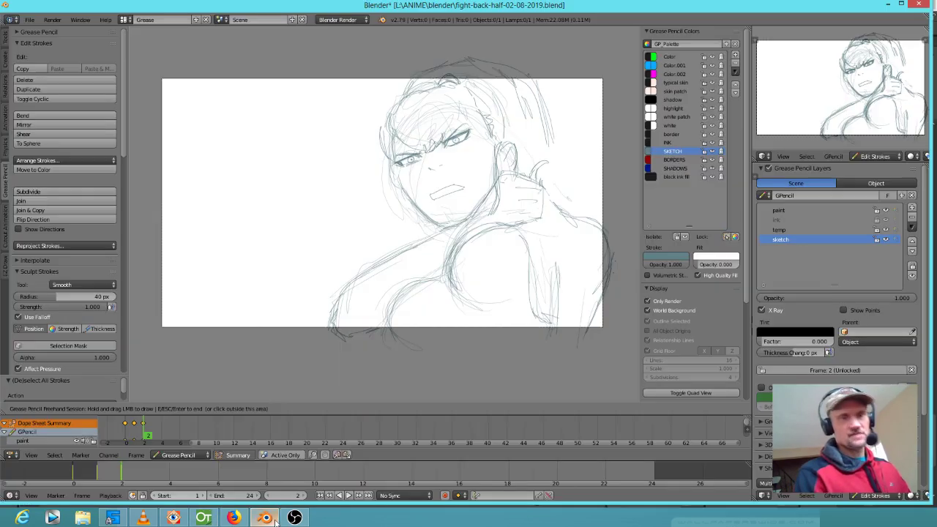
Step: Switch back to Blender and redraw the far shoulder and upper arm inside the frame edge, adding forearm lines beneath the chest
click(264, 518)
mouse_move(609, 265)
mouse_down()
mouse_move(554, 268)
mouse_move(590, 272)
mouse_up()
mouse_move(535, 226)
mouse_down()
mouse_move(586, 214)
mouse_move(571, 209)
mouse_move(540, 262)
mouse_move(554, 299)
mouse_move(562, 267)
mouse_move(616, 301)
mouse_move(613, 311)
mouse_up()
mouse_move(505, 324)
mouse_down()
mouse_move(559, 302)
mouse_move(453, 349)
mouse_up()
mouse_move(453, 366)
mouse_down()
mouse_move(492, 324)
mouse_move(432, 356)
mouse_move(555, 299)
mouse_move(545, 260)
mouse_move(530, 306)
mouse_up()
mouse_move(589, 236)
mouse_down()
mouse_move(598, 352)
mouse_move(592, 239)
mouse_move(591, 343)
mouse_up()
mouse_move(612, 277)
right_down()
mouse_move(605, 339)
mouse_move(603, 331)
right_up()
mouse_move(538, 341)
mouse_down()
mouse_move(470, 359)
mouse_move(389, 309)
mouse_move(401, 336)
mouse_move(424, 348)
mouse_move(528, 305)
mouse_up()
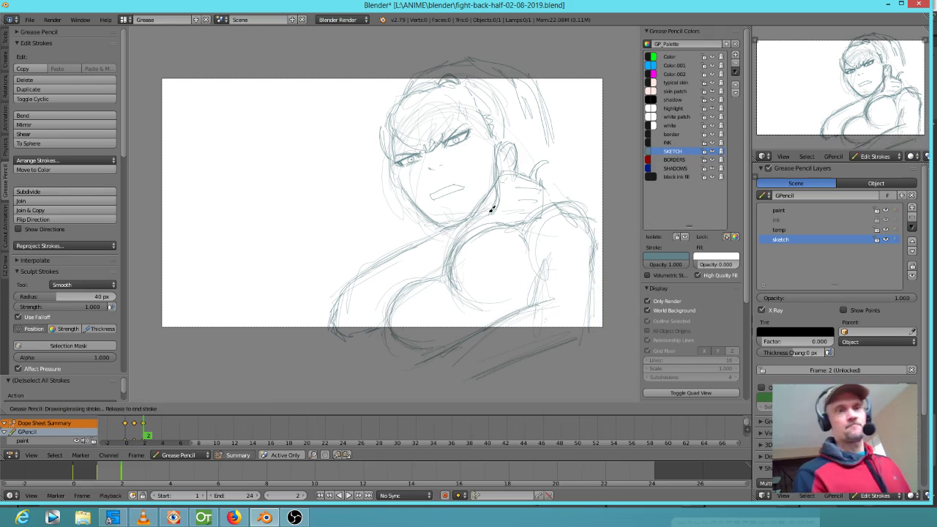
Step: Restate the near arm's bent end at the frame's lower edge and redraw the mouth as a wide open shout
drag(349, 293, 344, 327)
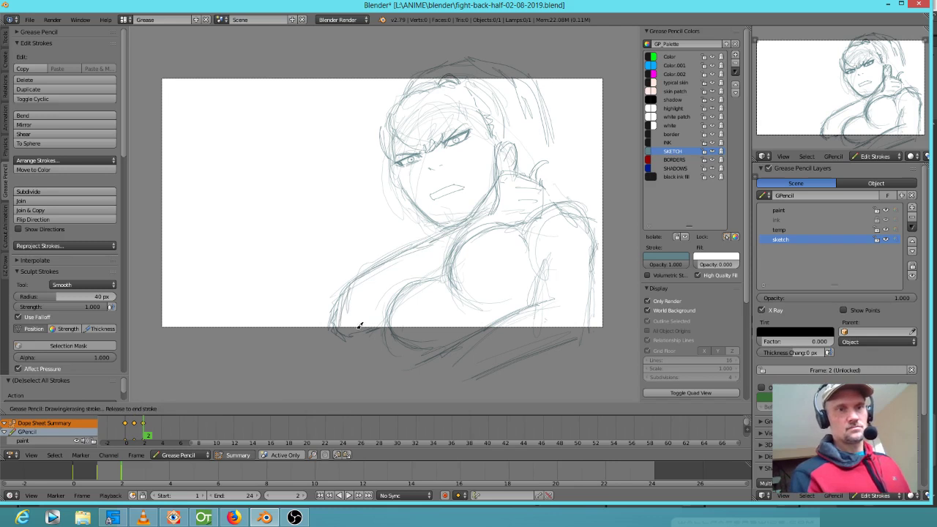
mouse_move(465, 186)
right_down()
mouse_move(429, 189)
mouse_move(442, 186)
right_up()
mouse_move(442, 185)
mouse_down()
mouse_move(469, 188)
mouse_move(439, 197)
mouse_move(448, 206)
mouse_move(474, 189)
mouse_up()
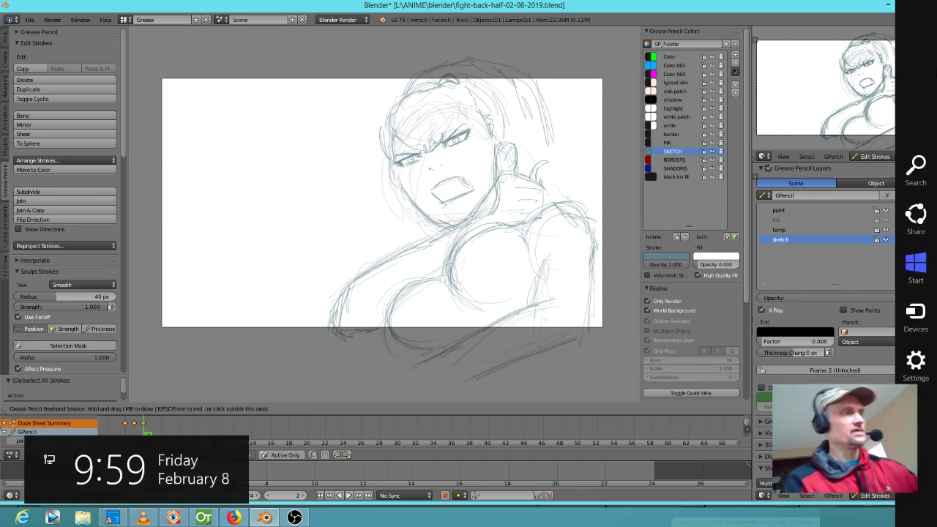
Step: Restate the chest's lower curve and the line below the forearm while working from the mirrored back view
key(KP_0)
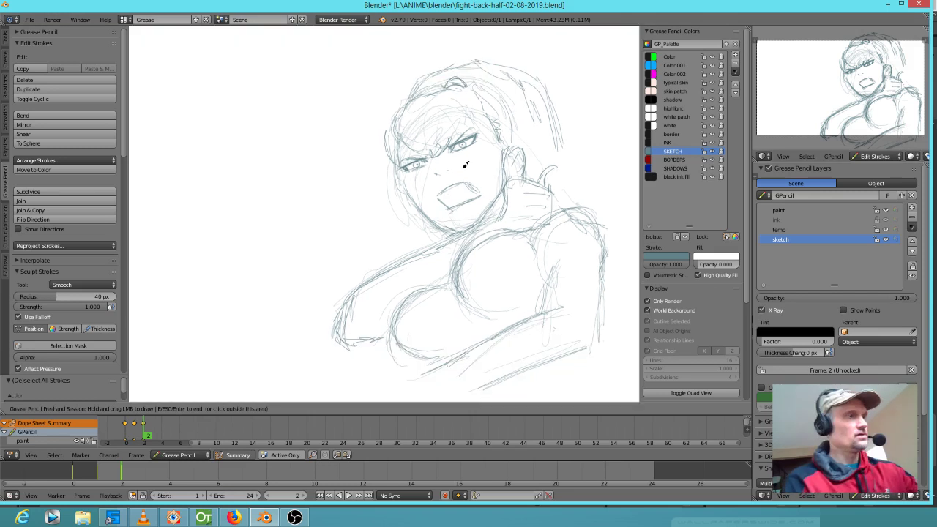
key(ctrl+KP_1)
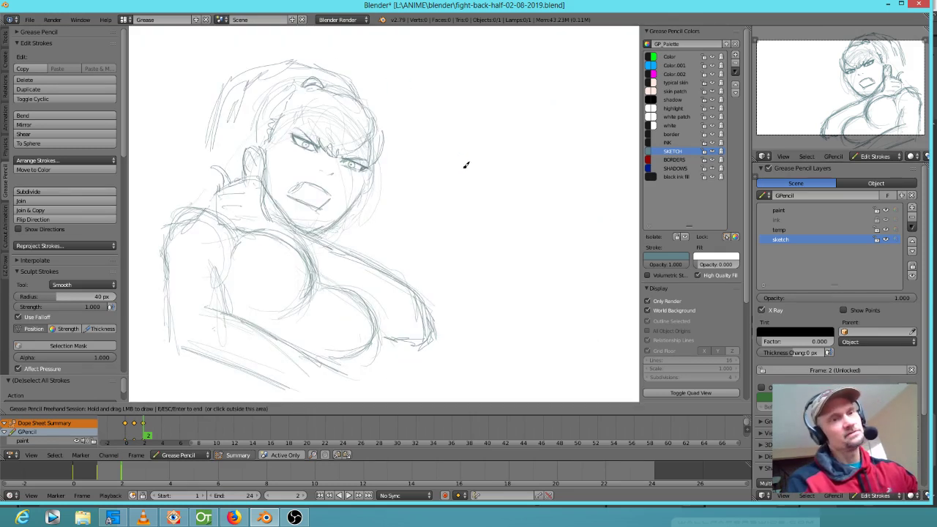
mouse_move(265, 371)
mouse_down()
mouse_move(324, 379)
mouse_move(256, 369)
mouse_up()
mouse_move(274, 237)
mouse_down()
mouse_move(331, 287)
mouse_move(300, 311)
mouse_move(278, 300)
mouse_move(337, 278)
mouse_move(354, 345)
mouse_move(366, 330)
mouse_move(363, 299)
mouse_move(376, 292)
mouse_up()
key(KP_1)
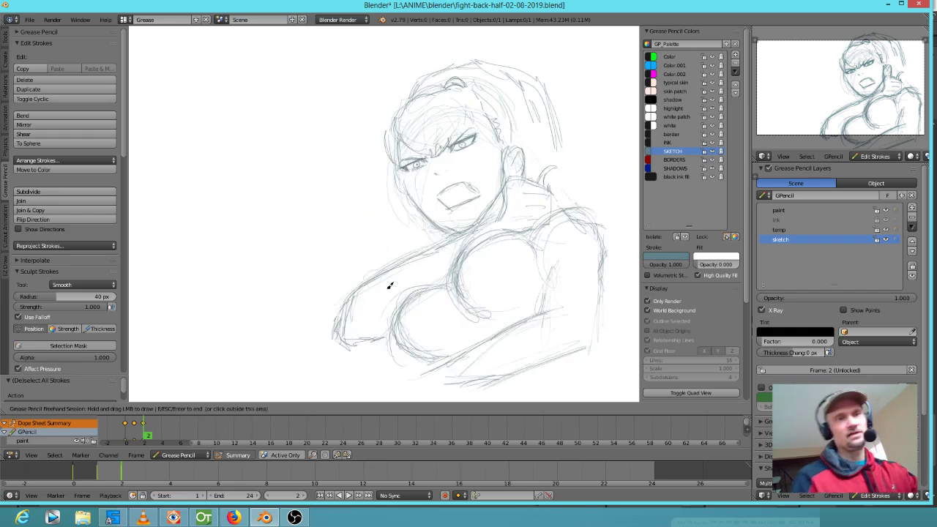
Step: Redraw the ponytail with a raised, squared top above the hair tie and a long outer edge reaching down to the shoulder
mouse_move(575, 157)
mouse_down()
mouse_move(565, 122)
mouse_move(582, 192)
mouse_move(554, 147)
mouse_up()
mouse_move(420, 170)
mouse_down()
mouse_move(449, 216)
mouse_move(439, 215)
mouse_move(477, 227)
mouse_move(502, 179)
mouse_move(501, 147)
mouse_up()
drag(447, 85, 489, 72)
right_drag(405, 71, 428, 71)
mouse_move(439, 83)
mouse_down()
mouse_move(443, 66)
mouse_move(488, 56)
mouse_move(538, 85)
mouse_up()
click(512, 139)
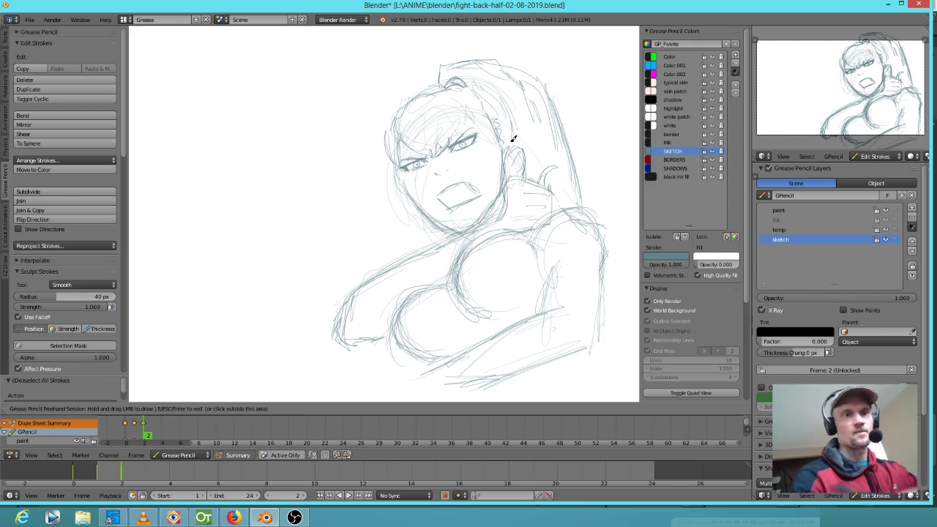
key(ctrl+KP_1)
key(KP_1)
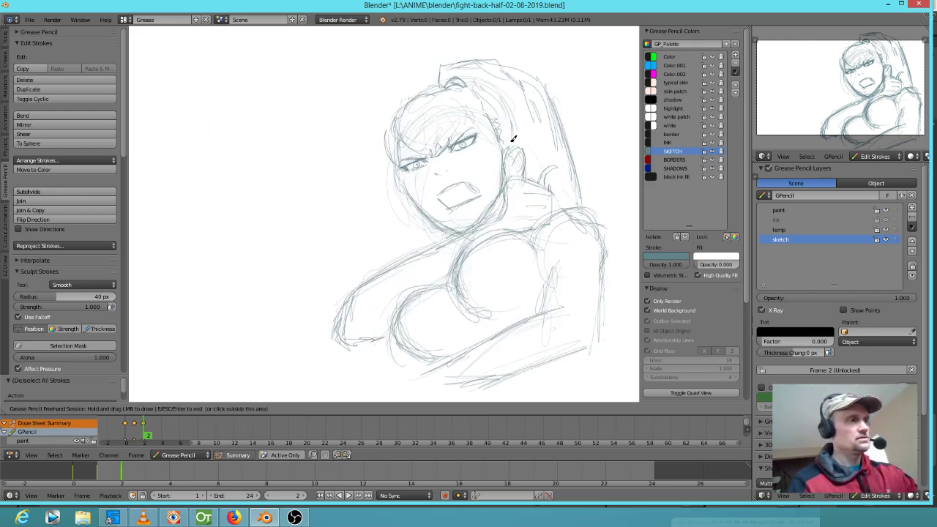
key(KP_0)
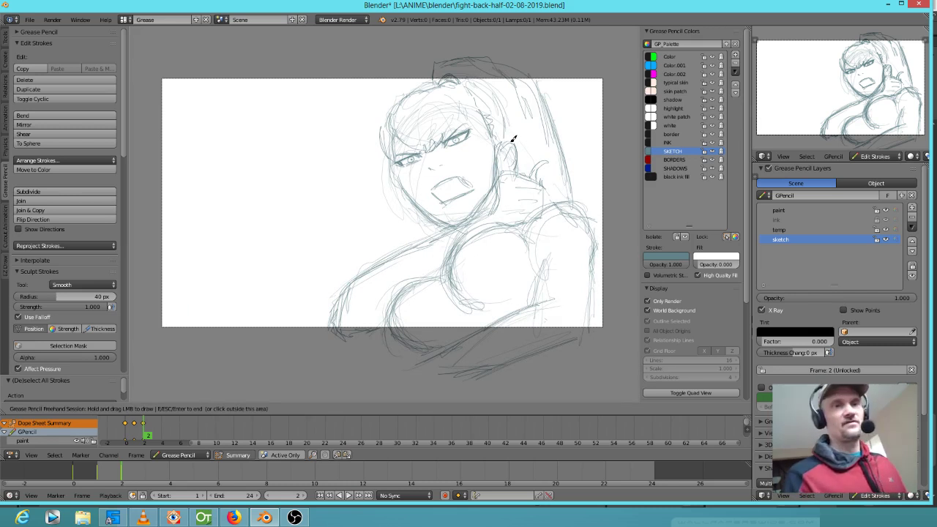
Step: Erase the near arm's heavy outline and redraw it with lighter, slimmer strokes from the chin to the frame's lower edge
mouse_move(358, 277)
right_down()
mouse_move(430, 241)
mouse_move(334, 313)
right_up()
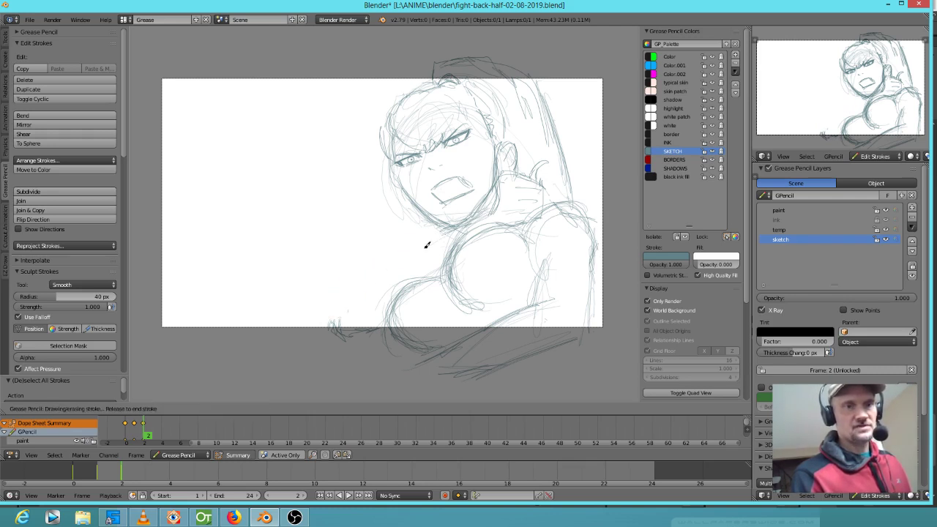
mouse_move(396, 271)
mouse_down()
mouse_move(349, 292)
mouse_move(338, 336)
mouse_up()
mouse_move(359, 286)
mouse_down()
mouse_move(352, 343)
mouse_move(386, 331)
mouse_up()
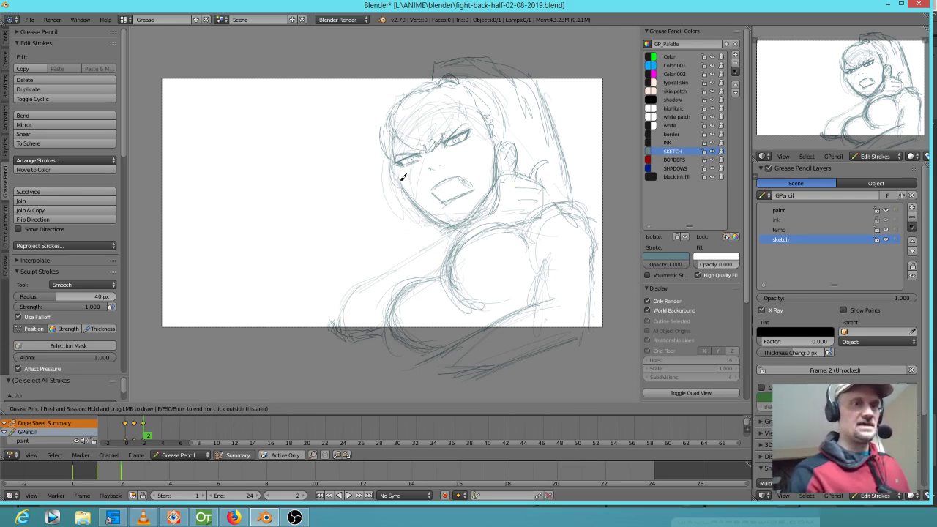
Step: Restate the far cheek line, and erase and redraw the ear's outer contour
drag(403, 183, 419, 206)
right_click(502, 140)
right_drag(518, 151, 518, 146)
drag(512, 136, 508, 164)
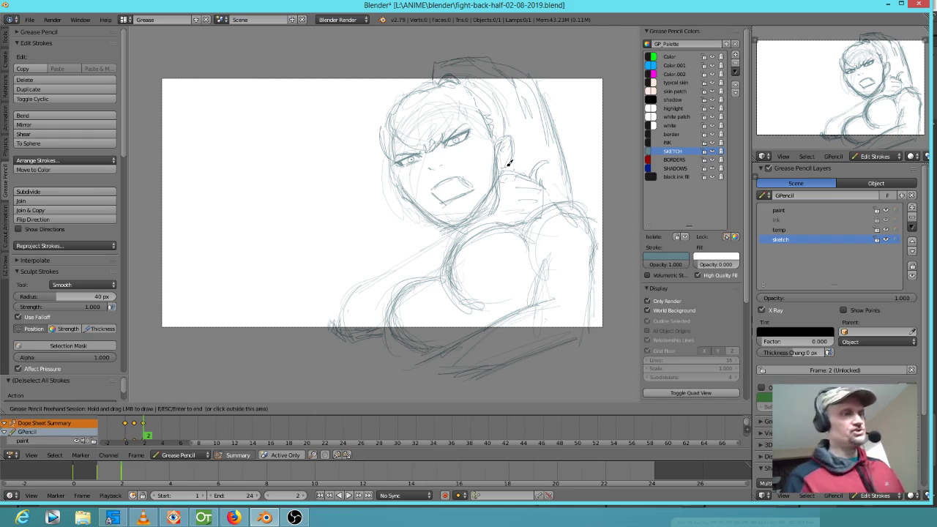
Step: Flip between frames 0 and 1 to compare the two sketches of the masked fighter lying down
key(Left)
key(Left)
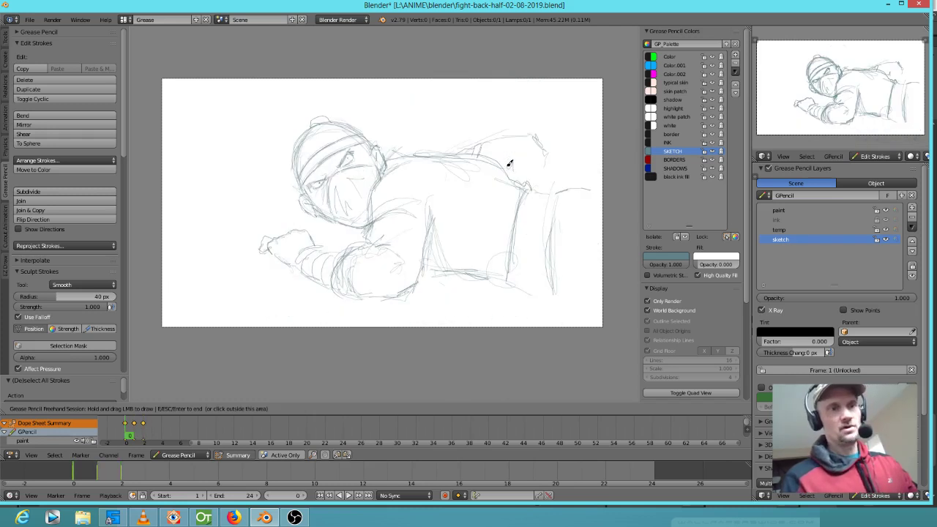
key(Right)
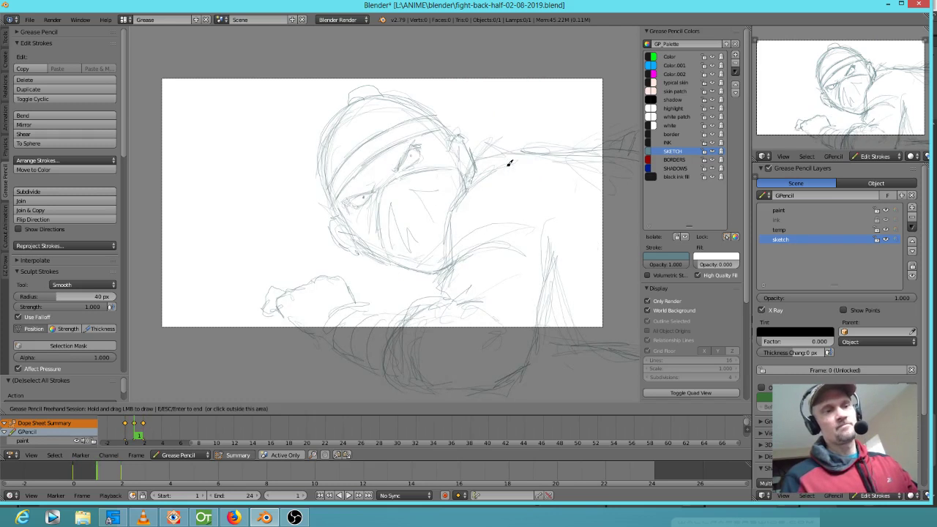
key(Left)
key(Right)
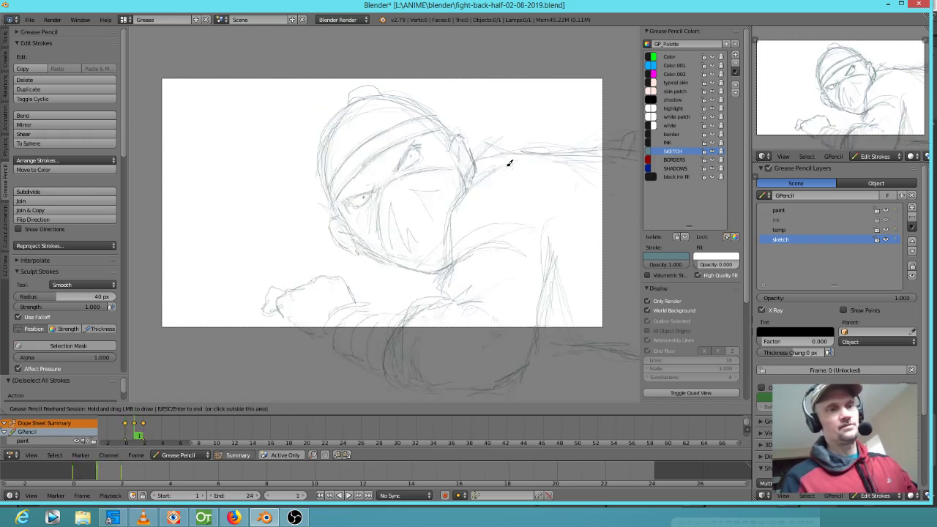
key(Left)
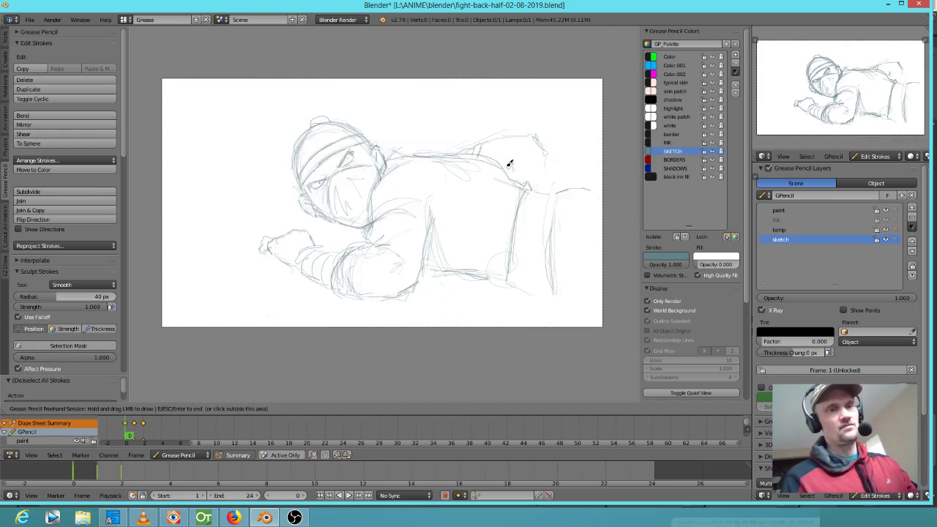
key(Right)
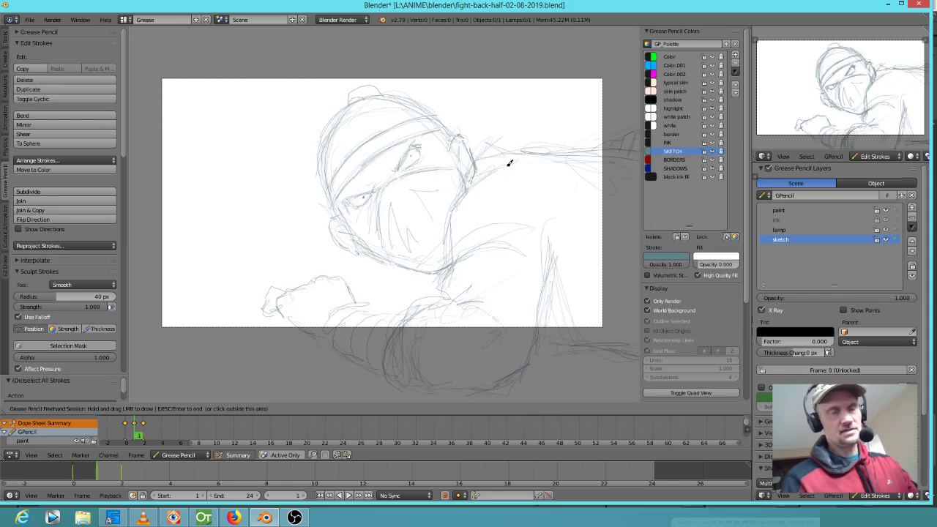
key(Left)
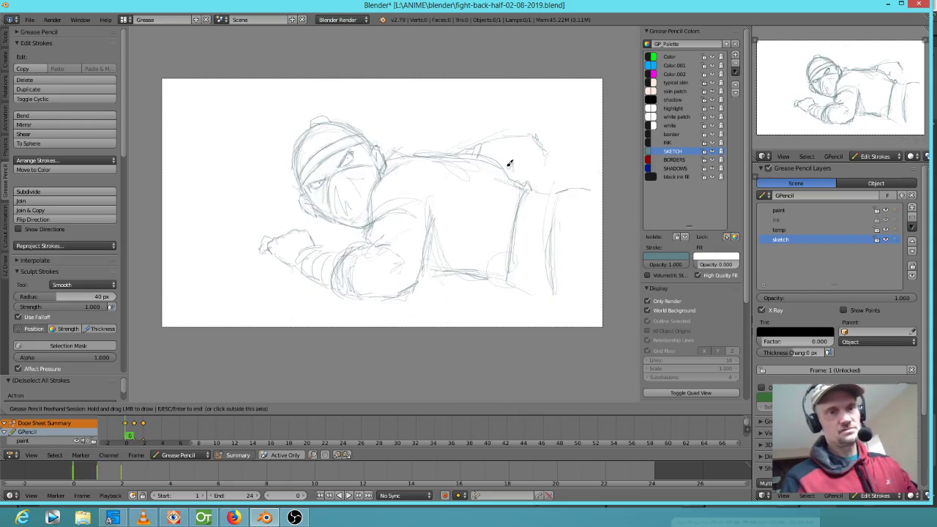
Step: Lock the sketch layer and lower its opacity, and make the ink layer active and unlocked
click(884, 239)
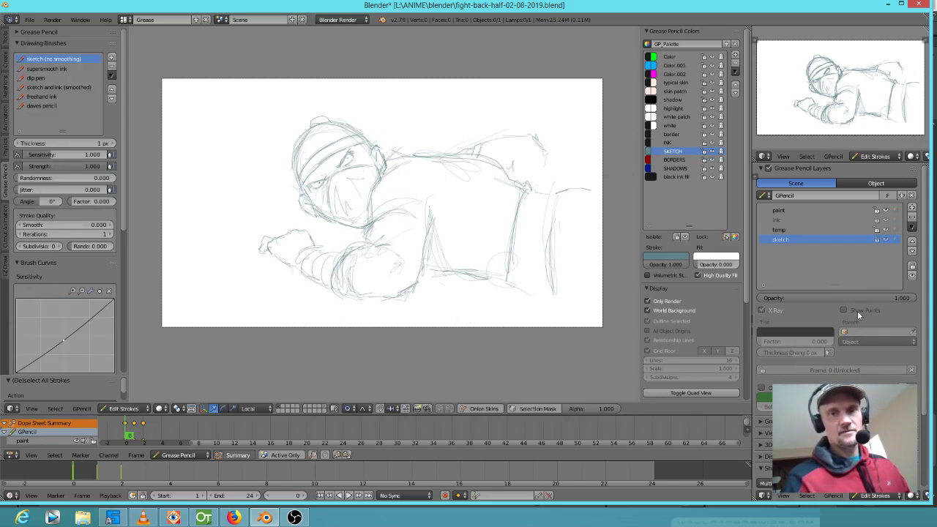
mouse_move(834, 297)
mouse_down()
mouse_move(721, 300)
mouse_move(734, 301)
mouse_up()
click(809, 220)
click(878, 221)
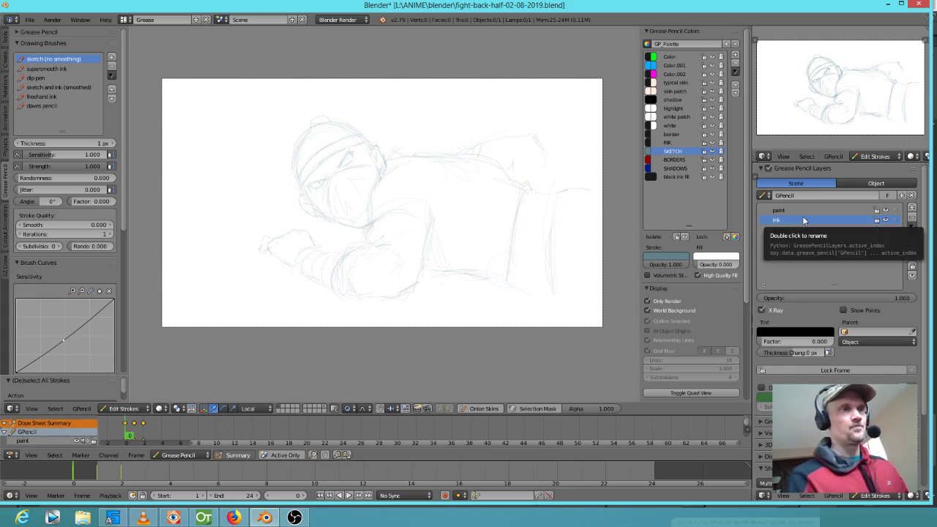
Step: Choose the supersmooth ink brush and the typical skin colour, and frame the masked fighter's fist on frame 0 for inking
click(66, 70)
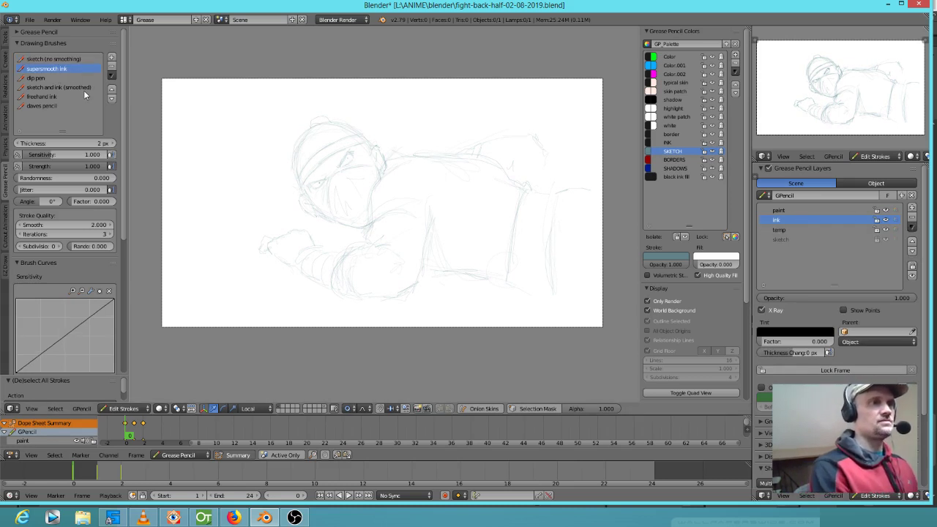
click(672, 143)
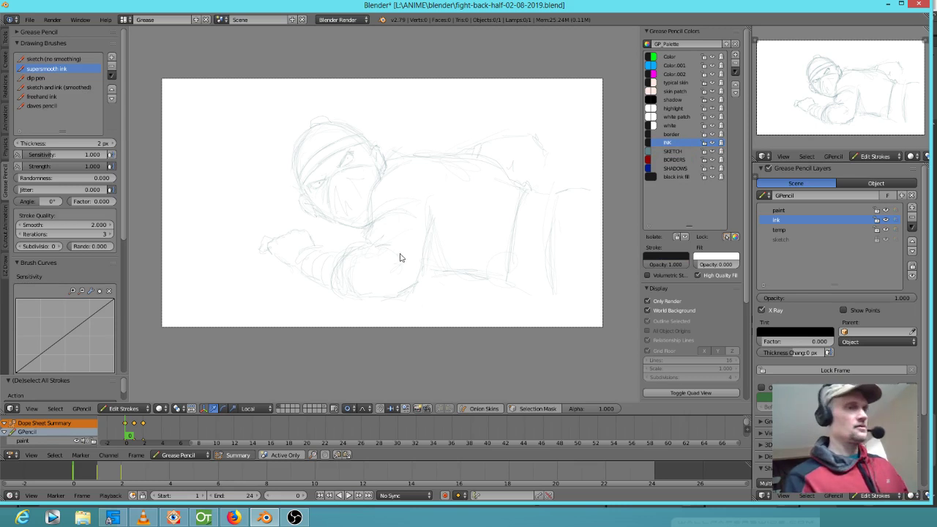
scroll(395, 249, up, 3)
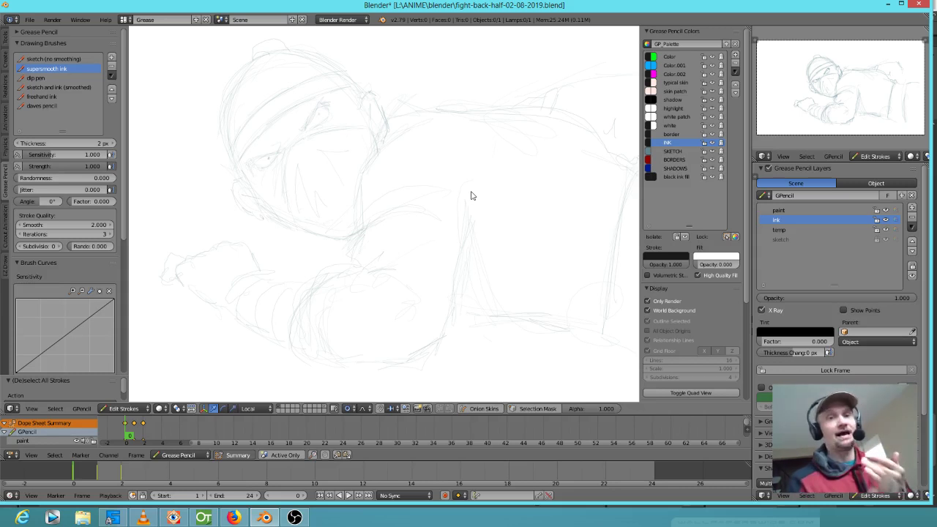
shift+middle_drag(472, 195, 442, 200)
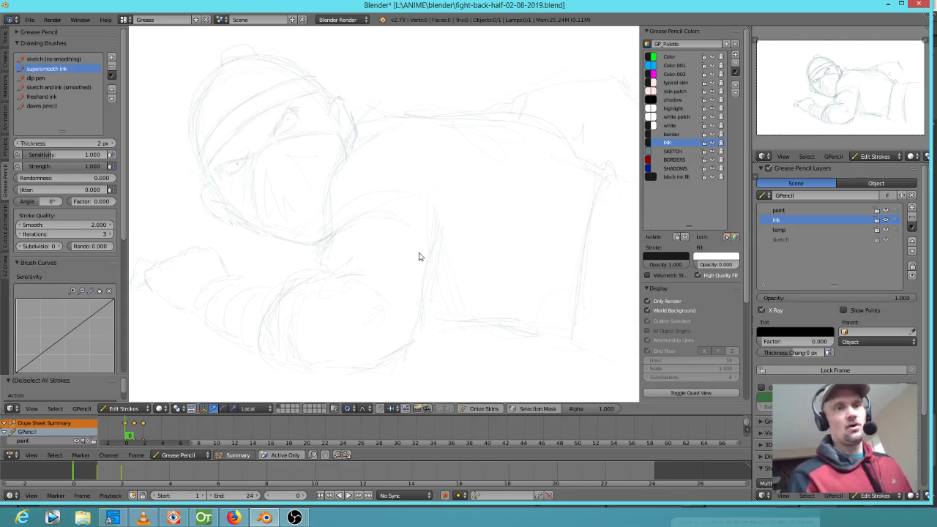
scroll(419, 303, down, 1)
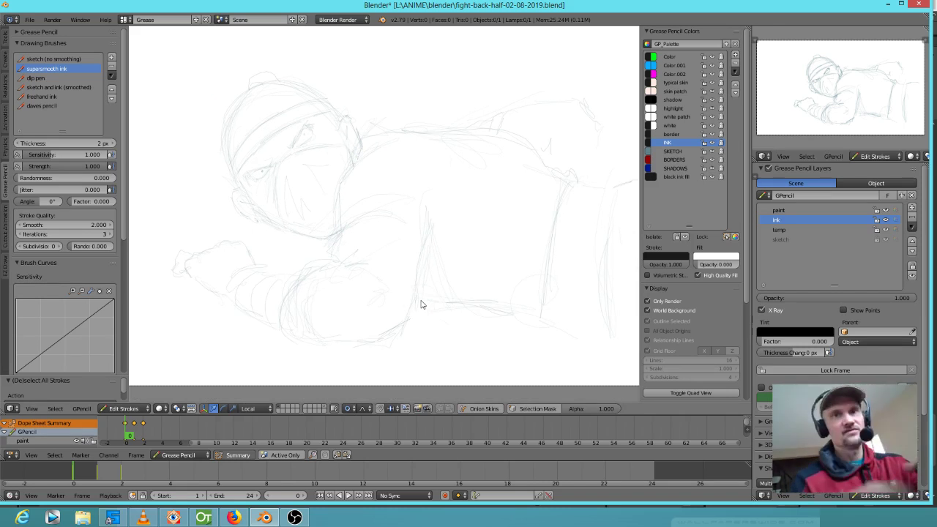
click(678, 83)
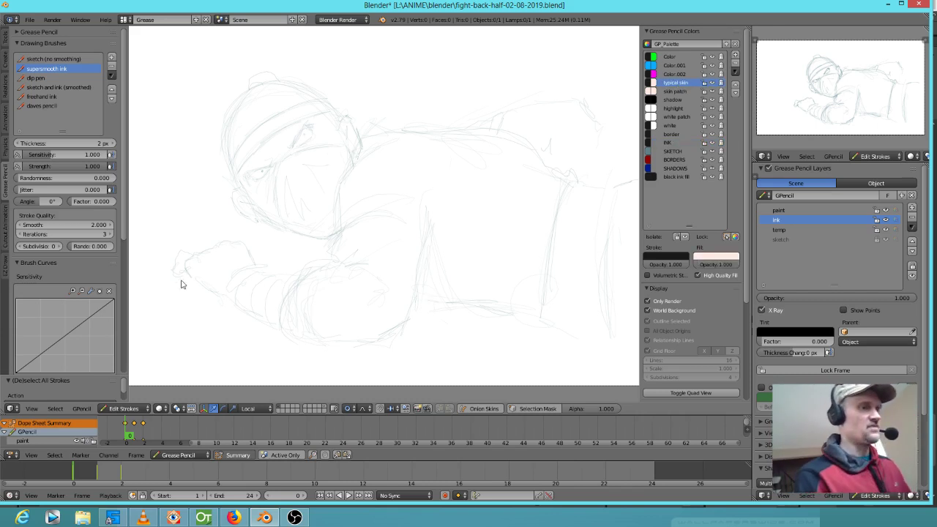
mouse_move(203, 285)
shift+middle_down()
mouse_move(271, 282)
mouse_move(270, 292)
shift+middle_up()
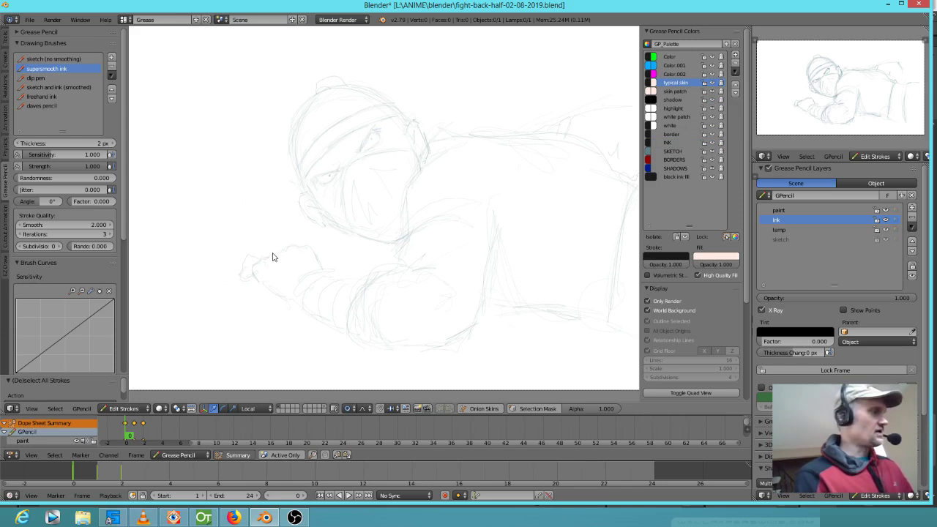
scroll(266, 301, up, 2)
shift+middle_drag(263, 290, 300, 267)
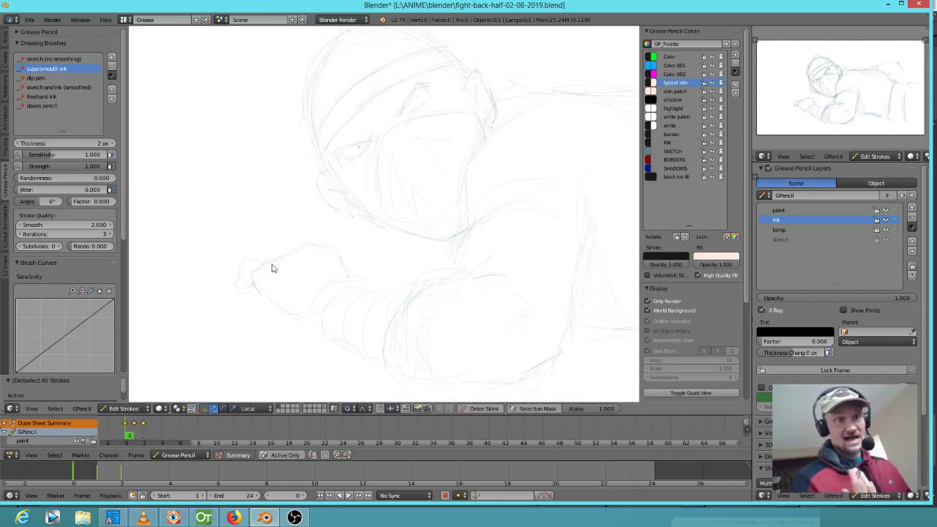
Step: Ink the fist's exposed fingertips in typical skin, and set the black ink fill colour's stroke to pure black
mouse_move(272, 263)
mouse_down()
mouse_move(253, 254)
mouse_move(240, 275)
mouse_move(248, 285)
mouse_move(276, 261)
mouse_up()
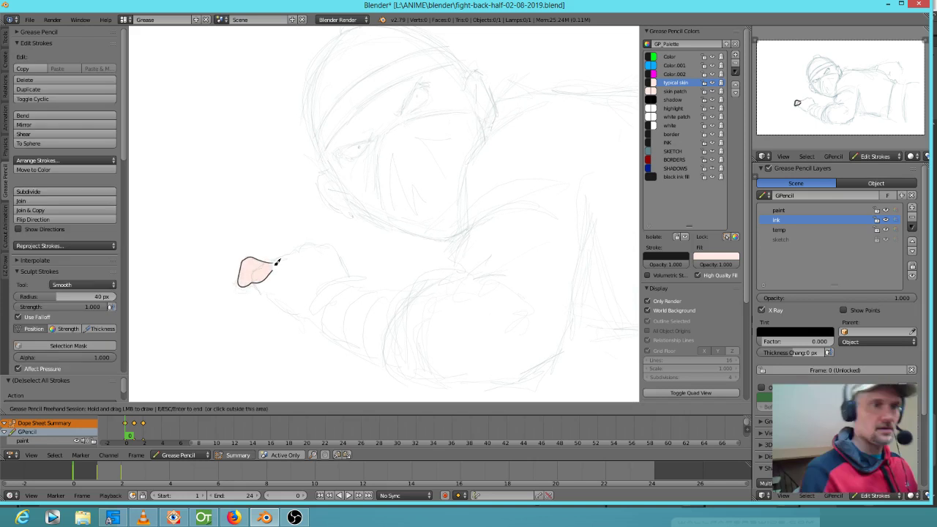
click(687, 175)
click(688, 178)
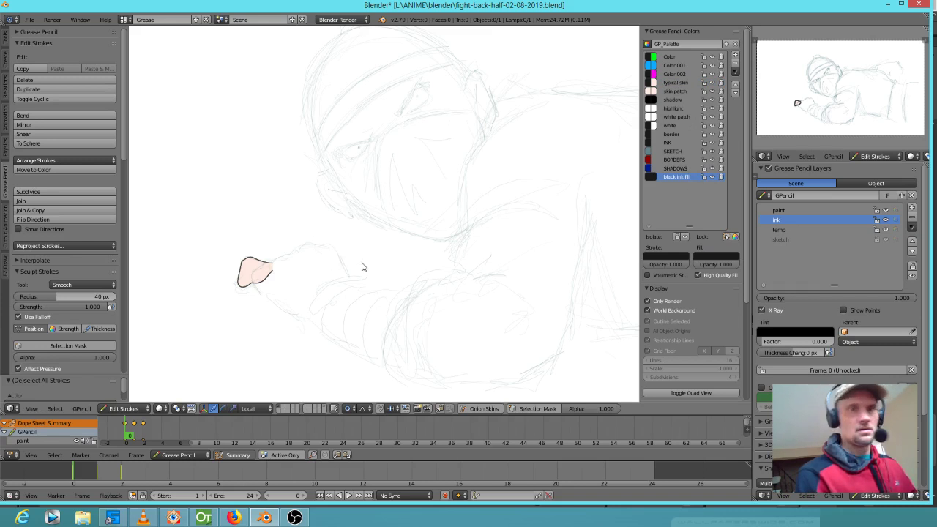
click(684, 260)
mouse_move(717, 203)
mouse_down()
mouse_move(717, 189)
mouse_move(718, 208)
mouse_up()
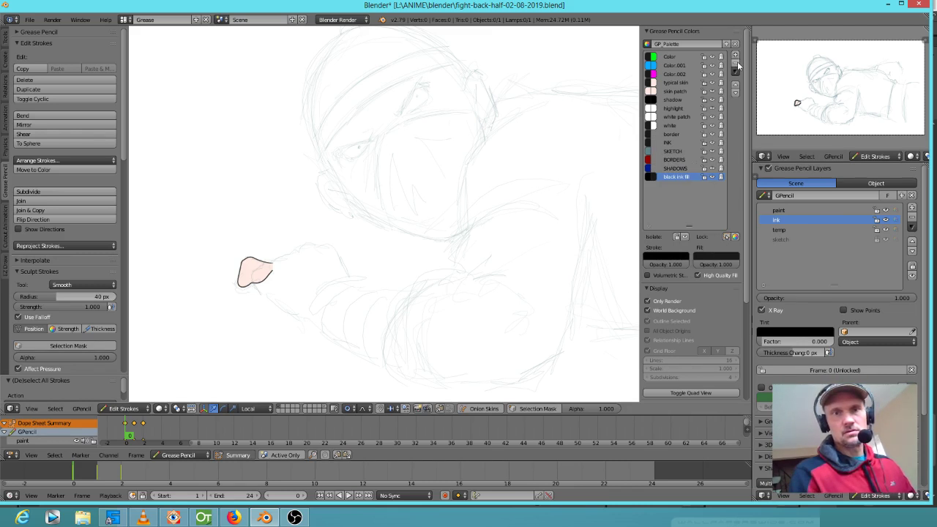
Step: Add a new palette colour with a dark grey stroke and a black fill, both at opacity 1.000
click(734, 55)
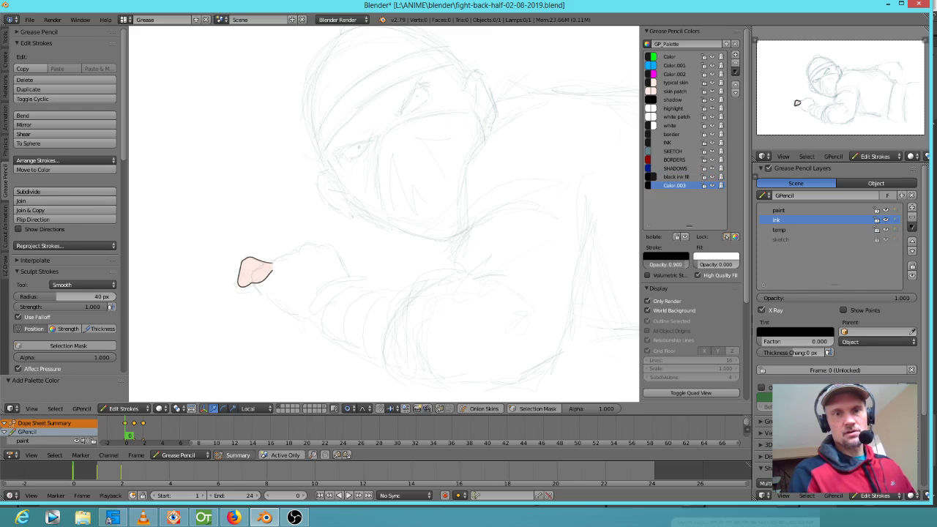
click(673, 256)
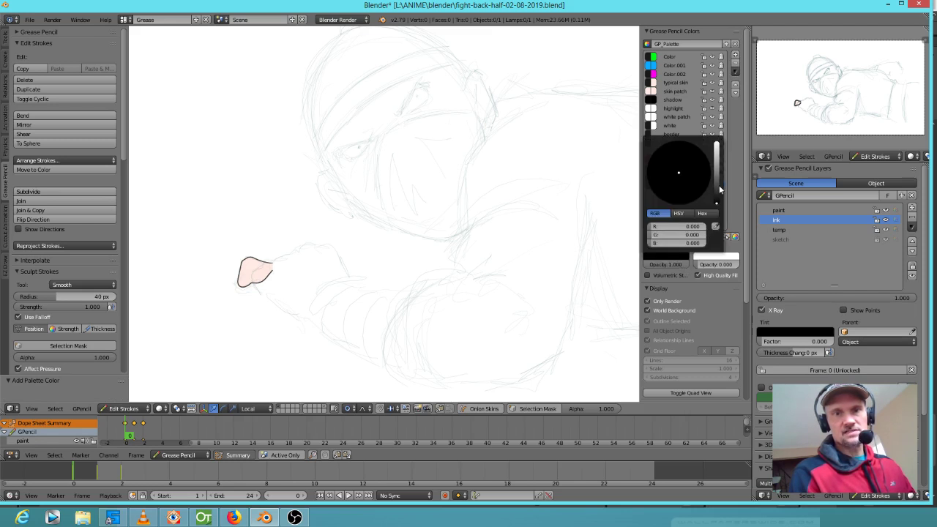
drag(720, 197, 718, 188)
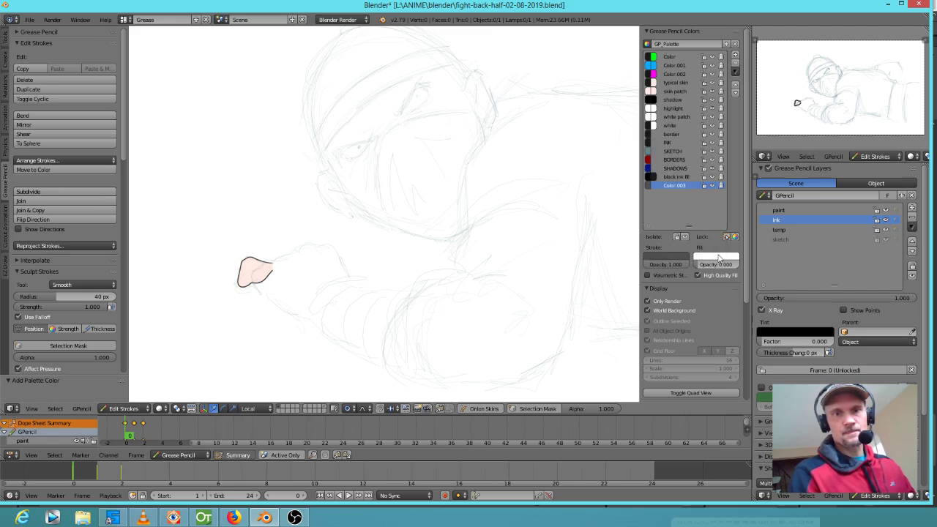
click(715, 257)
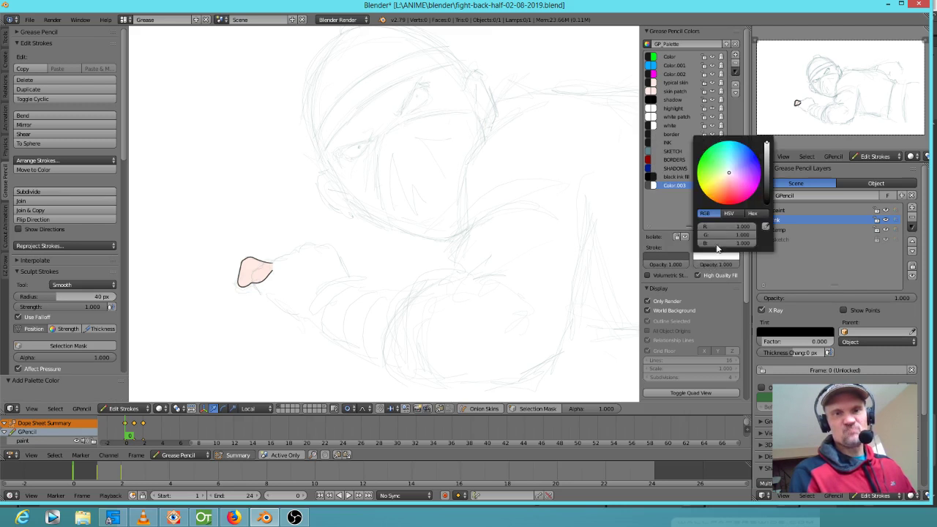
drag(767, 178, 767, 204)
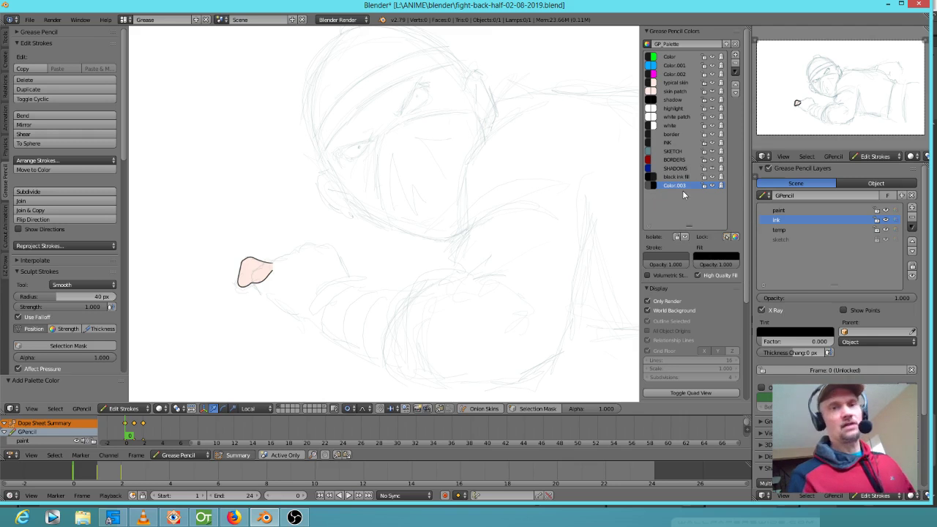
Step: Ink the fighter's glove as a filled shape behind the fingertips, using the new black-fill colour Color.003
click(681, 177)
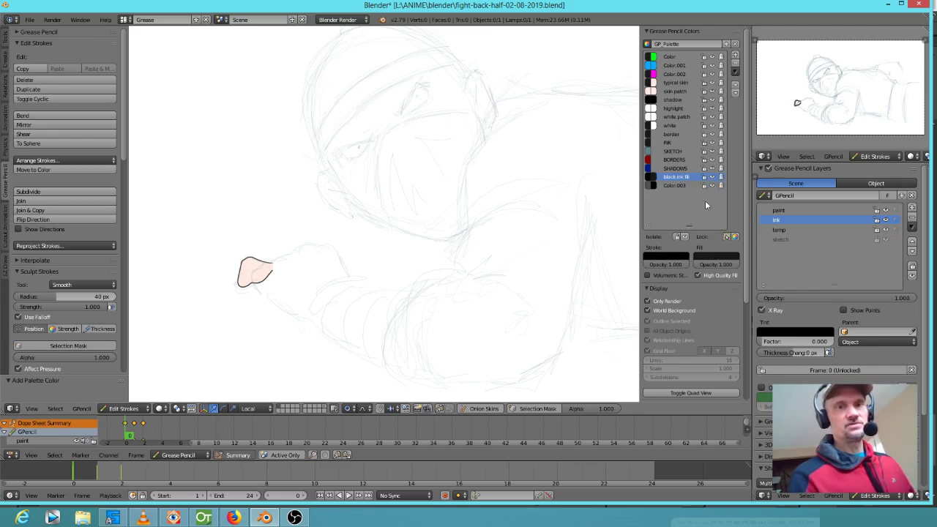
click(677, 186)
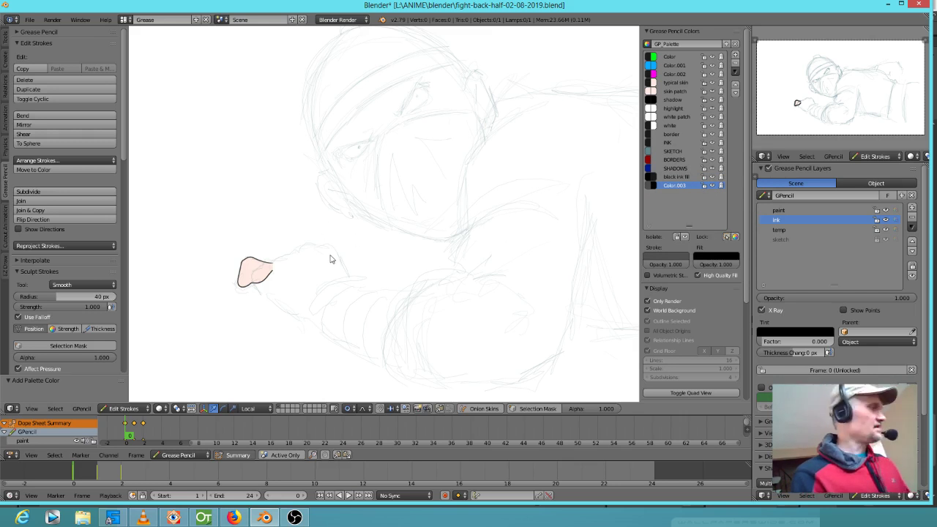
mouse_move(348, 278)
mouse_down()
mouse_move(330, 240)
mouse_move(257, 272)
mouse_move(280, 307)
mouse_move(305, 314)
mouse_move(337, 302)
mouse_up()
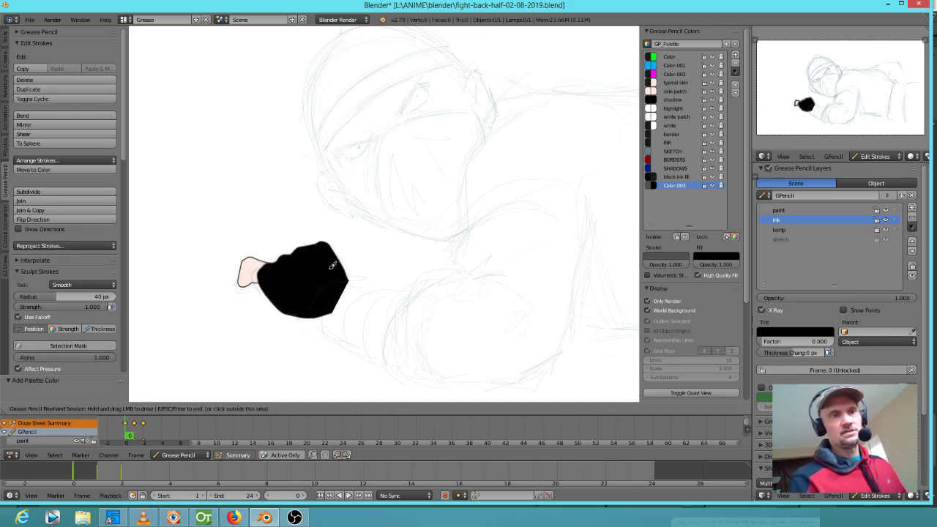
Step: Raise the sketch layer's opacity to 1.000
click(801, 238)
click(798, 240)
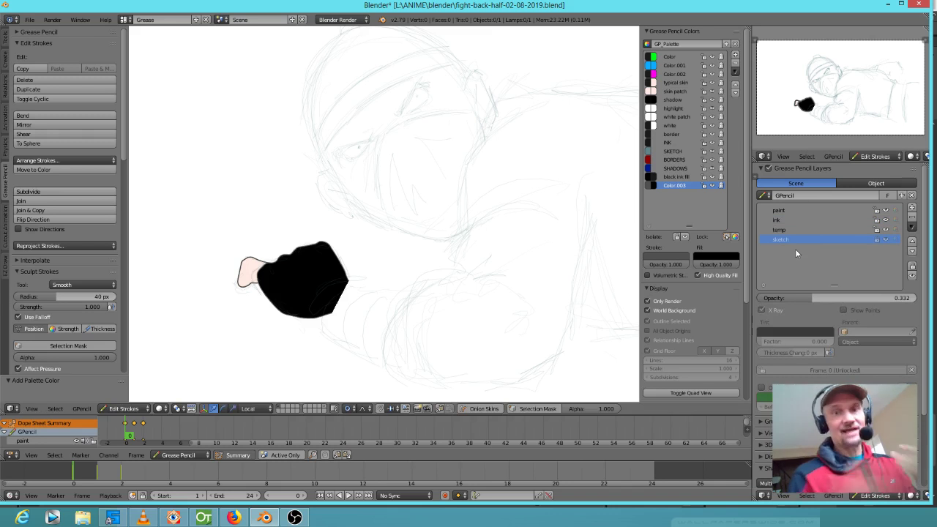
drag(814, 301, 912, 299)
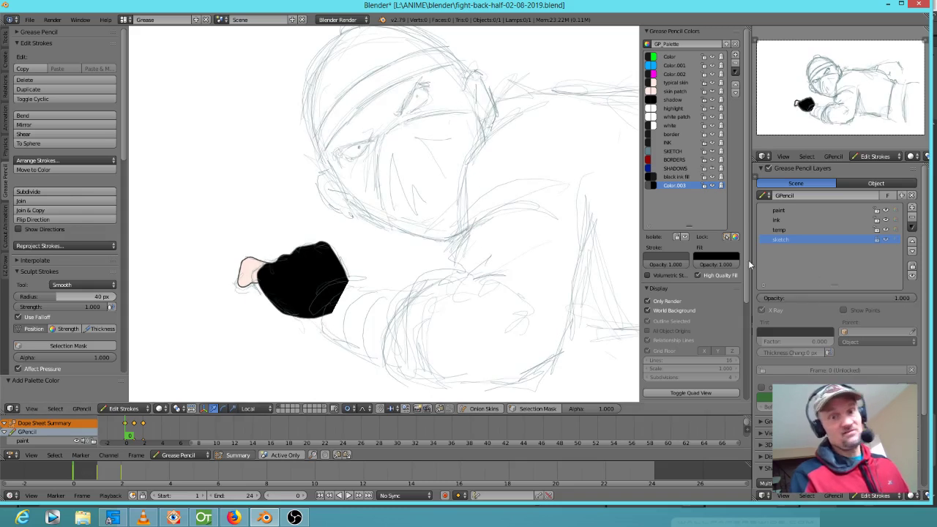
Step: Change the SKETCH colour's stroke to bright red (R 1.000, G 0.000, B 0.054), and make the ink layer active
click(674, 152)
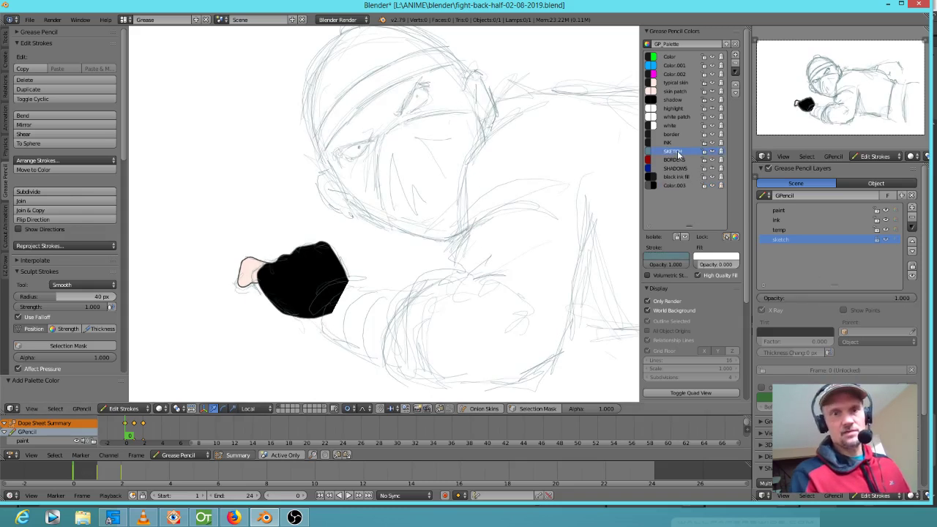
click(683, 258)
drag(685, 168, 680, 203)
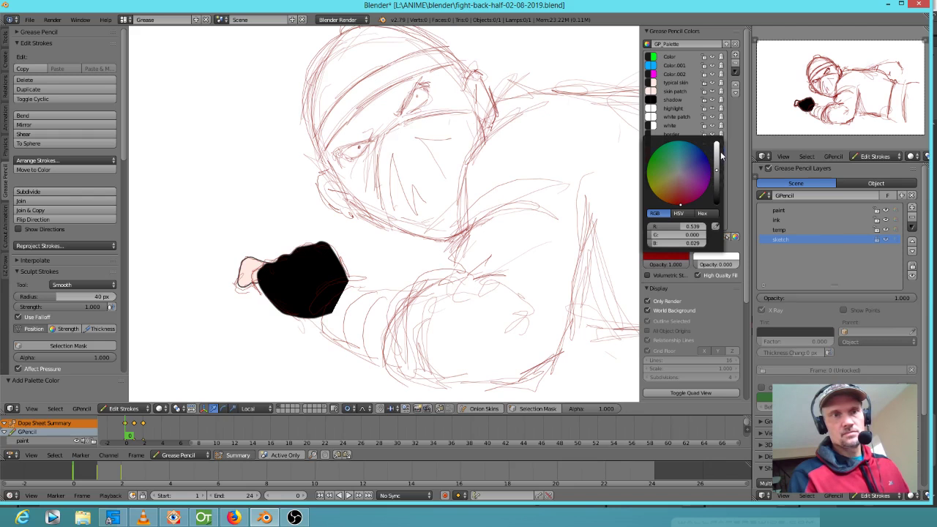
drag(718, 175, 716, 143)
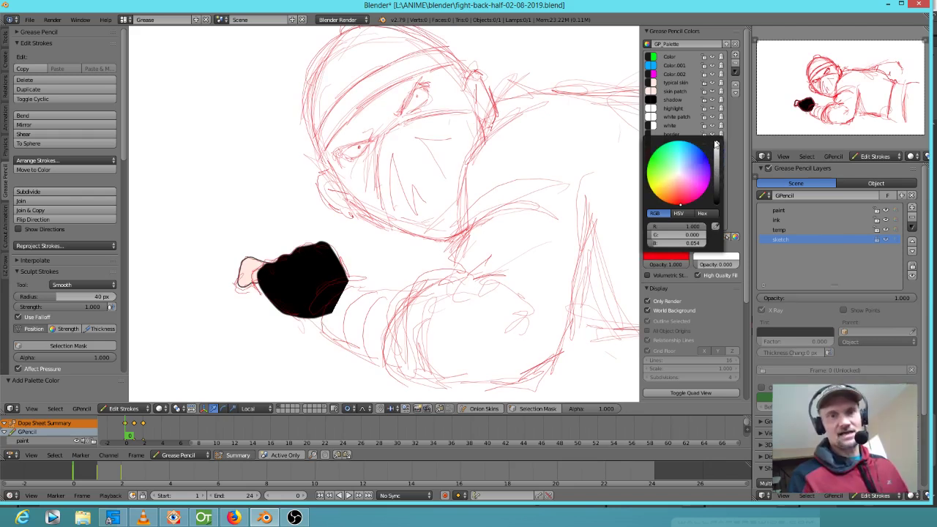
click(800, 221)
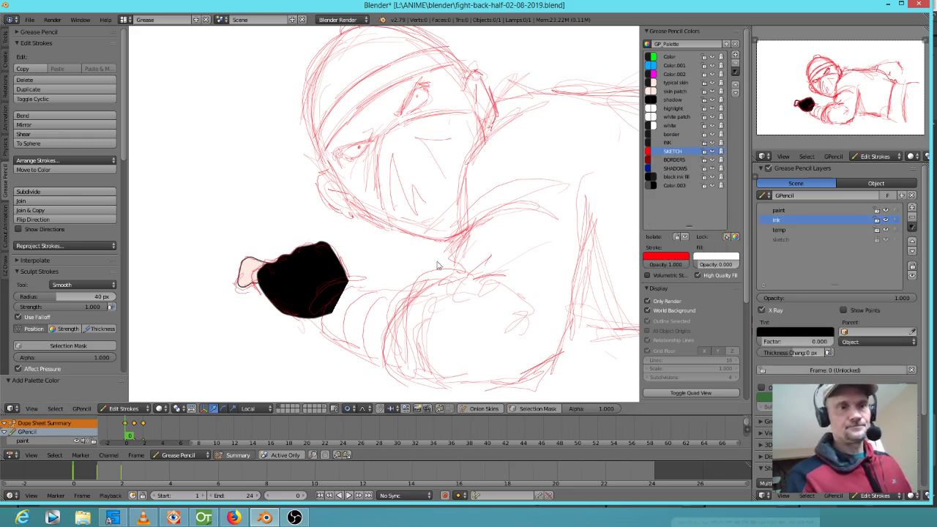
Step: Set Color.001's fill to a muted blue (R 0.396, G 0.565, B 0.675), and sample Color.003's dark grey for its stroke
click(672, 66)
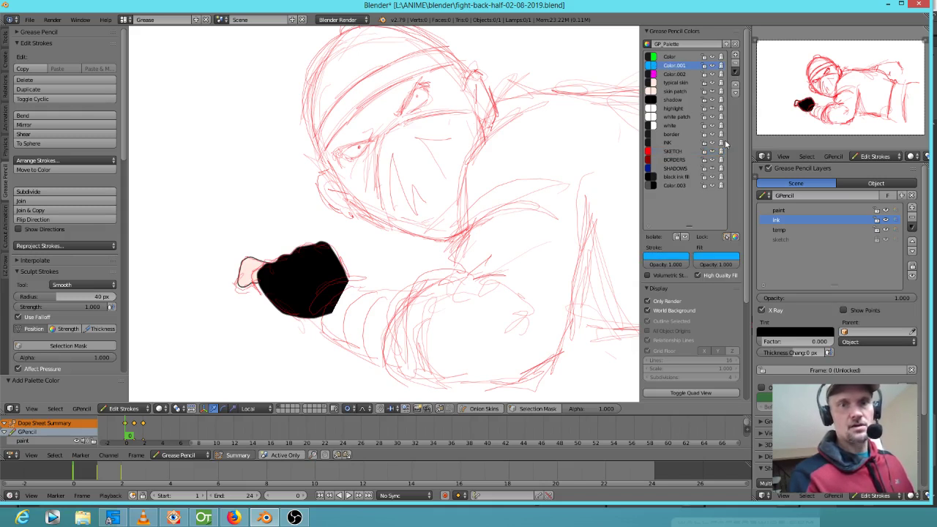
click(714, 257)
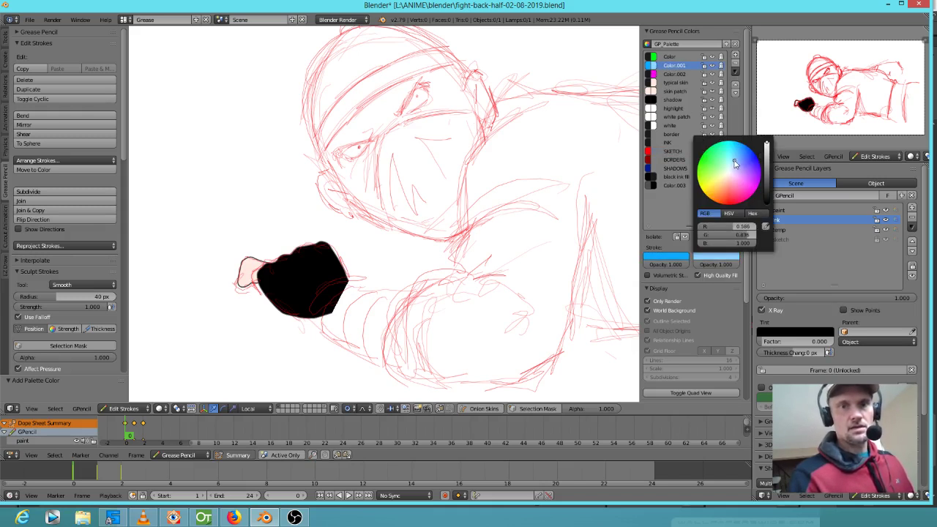
click(767, 164)
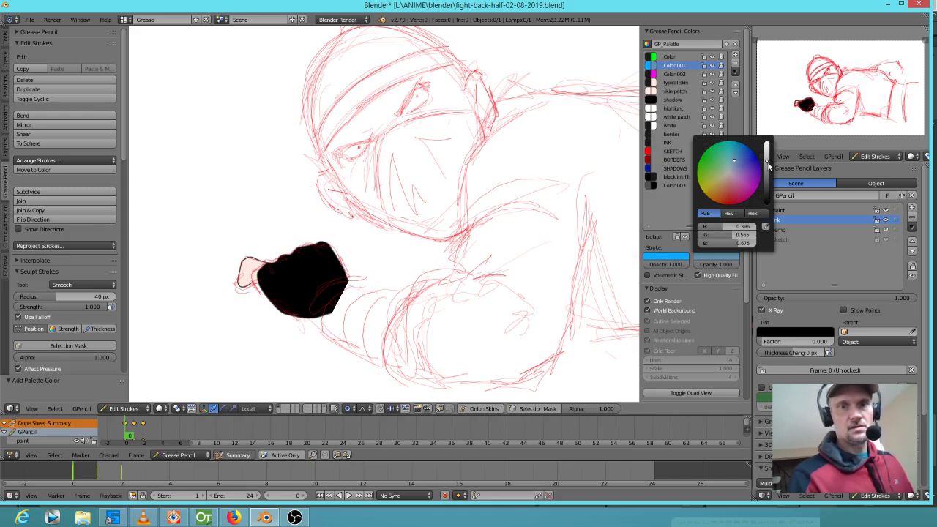
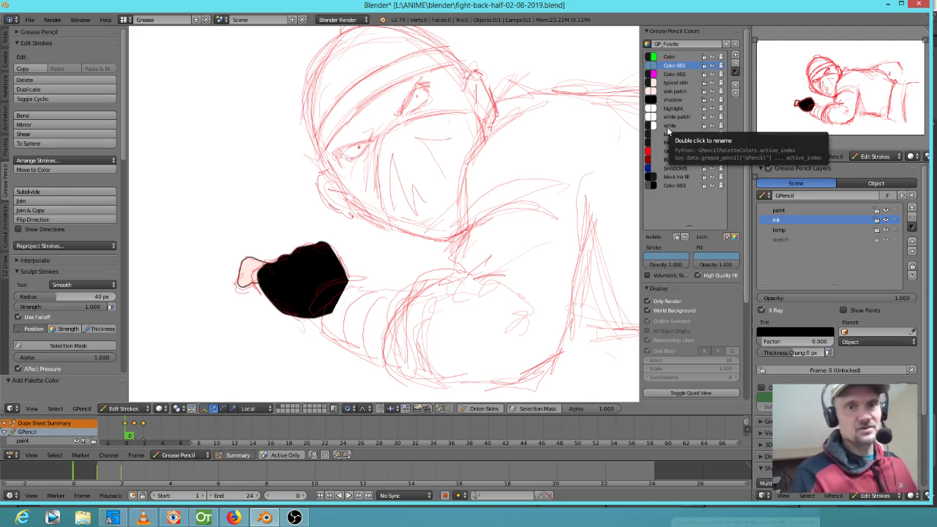
click(676, 258)
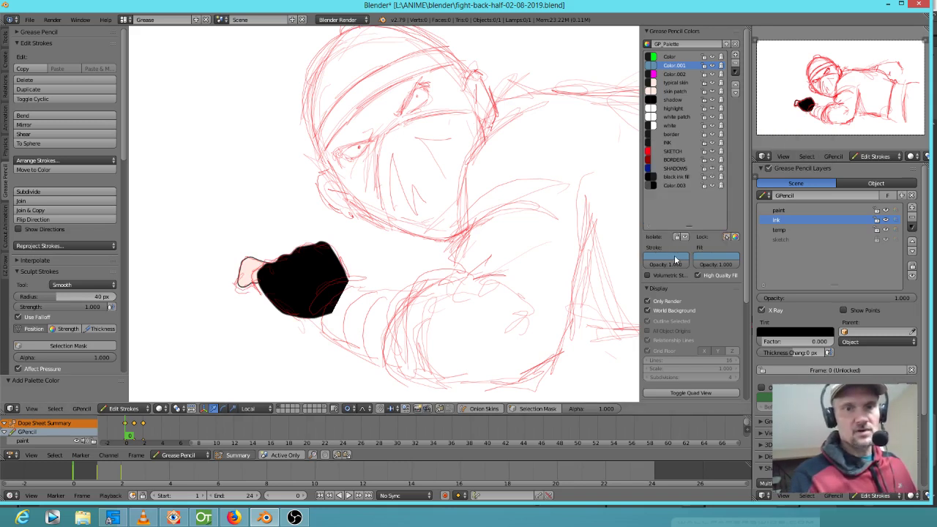
click(677, 260)
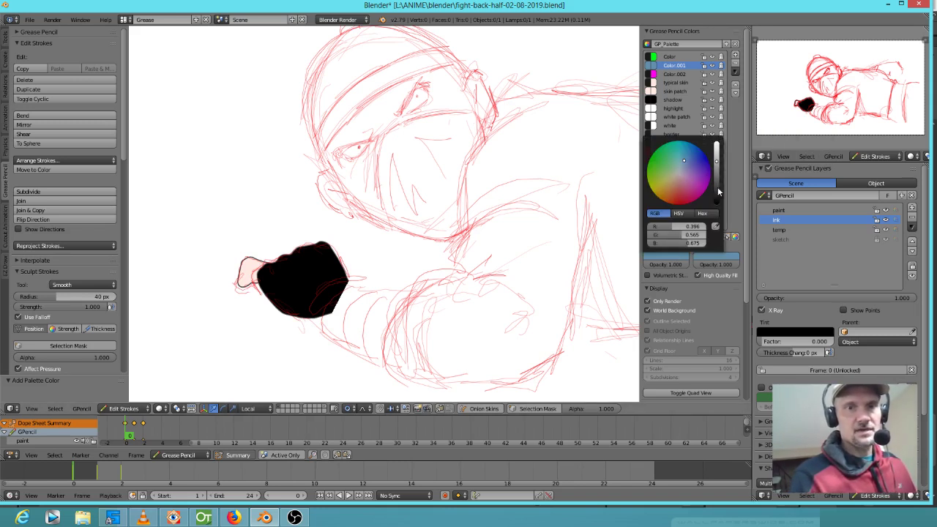
click(716, 227)
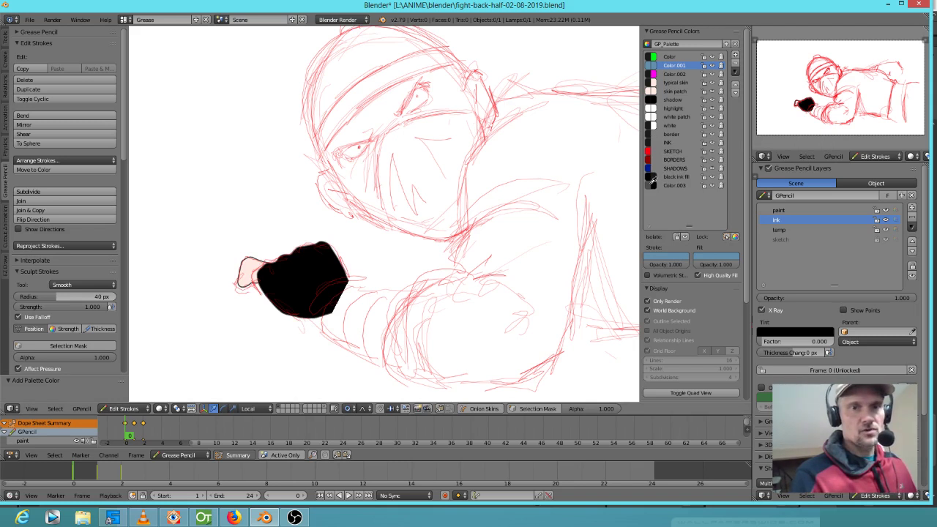
click(651, 181)
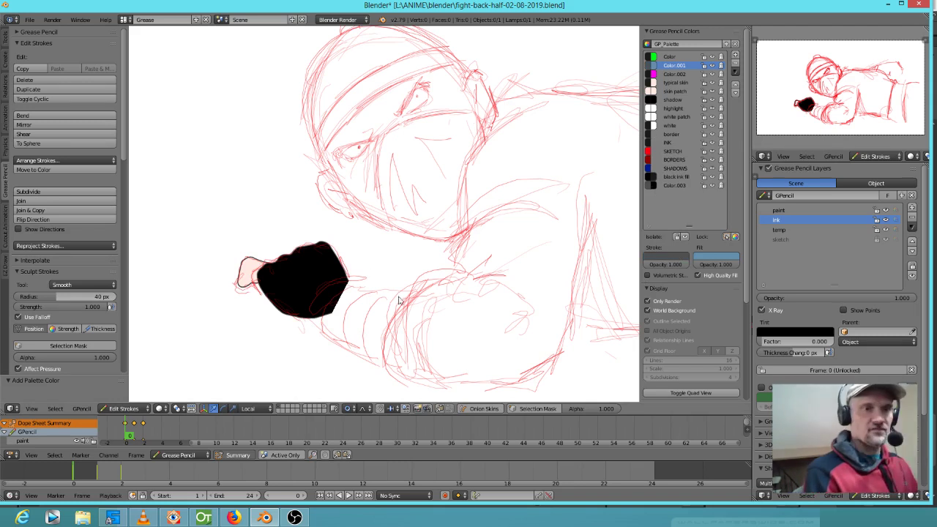
Step: Ink the forearm wrap in the muted blue Color.001, and the elbow, upper arm and shoulder in the black Color.003
mouse_move(434, 288)
mouse_down()
mouse_move(347, 284)
mouse_move(325, 292)
mouse_move(315, 313)
mouse_move(398, 366)
mouse_move(432, 373)
mouse_up()
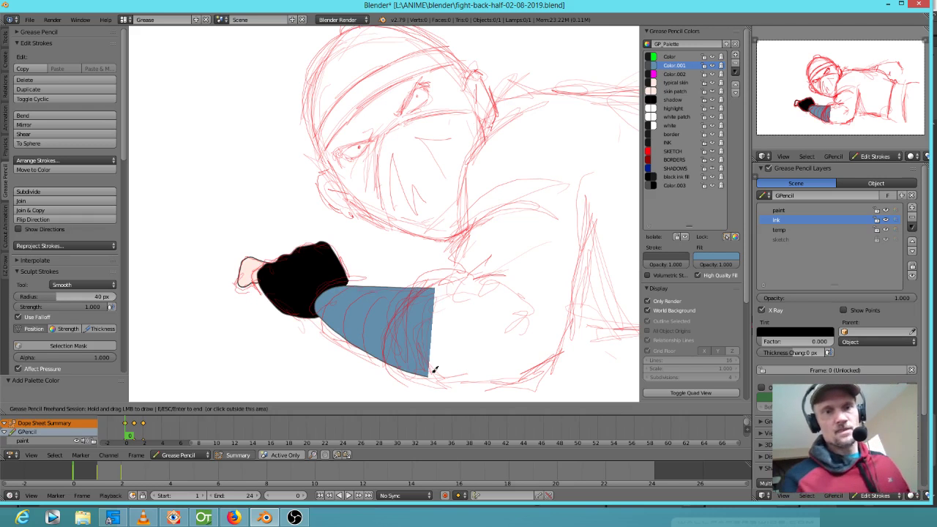
click(680, 186)
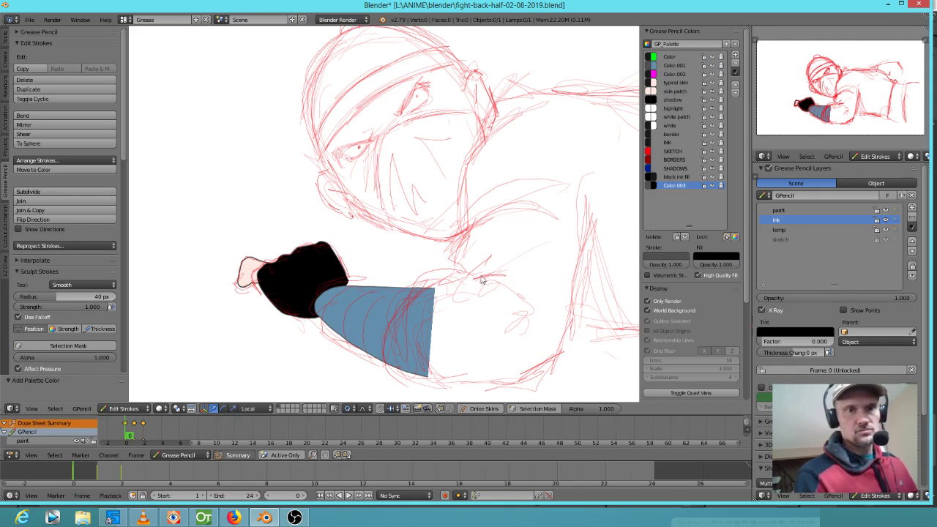
mouse_move(519, 119)
mouse_down()
mouse_move(493, 129)
mouse_move(466, 176)
mouse_move(463, 260)
mouse_move(407, 295)
mouse_move(392, 357)
mouse_move(457, 387)
mouse_move(541, 378)
mouse_move(560, 349)
mouse_move(594, 198)
mouse_up()
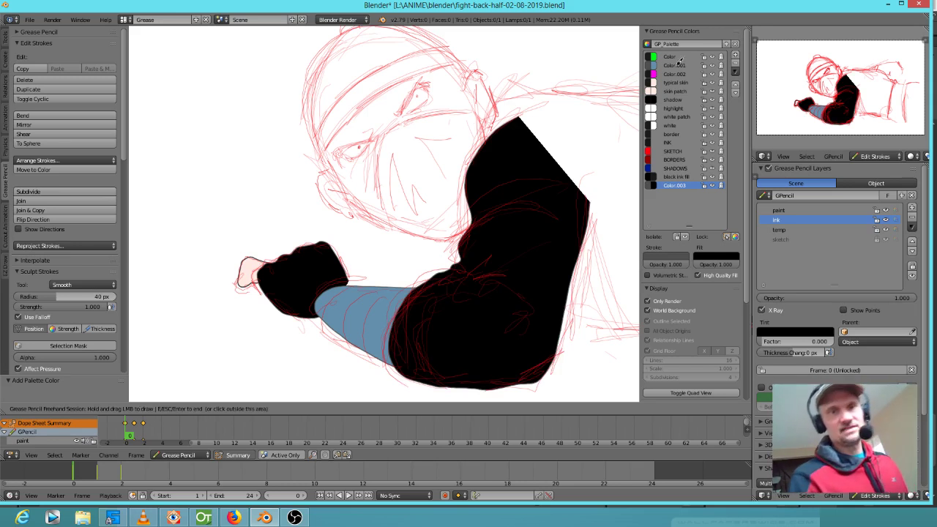
Step: Ink a curved band across the black upper arm in the muted blue Color.001
click(674, 66)
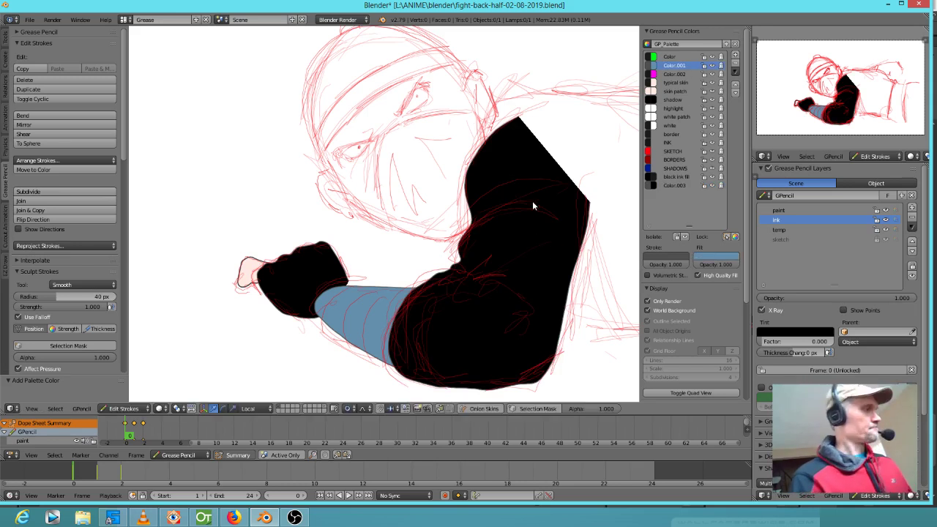
mouse_move(472, 221)
mouse_down()
mouse_move(510, 206)
mouse_move(560, 212)
mouse_move(584, 232)
mouse_move(589, 218)
mouse_move(549, 196)
mouse_move(490, 203)
mouse_up()
Step: Ink the fighter's torso from the shoulder to the waist as one filled shape in the black Color.003
shift+middle_drag(552, 305, 420, 325)
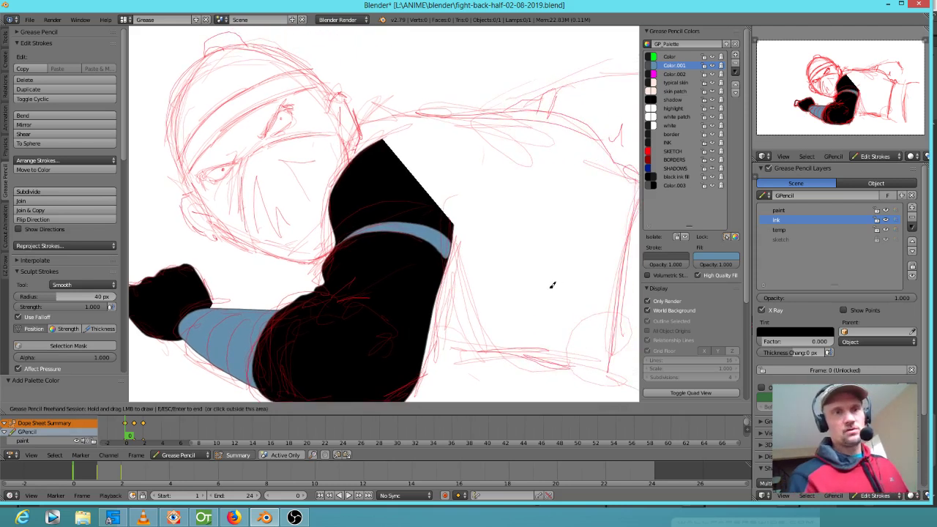
mouse_move(513, 261)
shift+middle_down()
mouse_move(496, 237)
mouse_move(500, 252)
shift+middle_up()
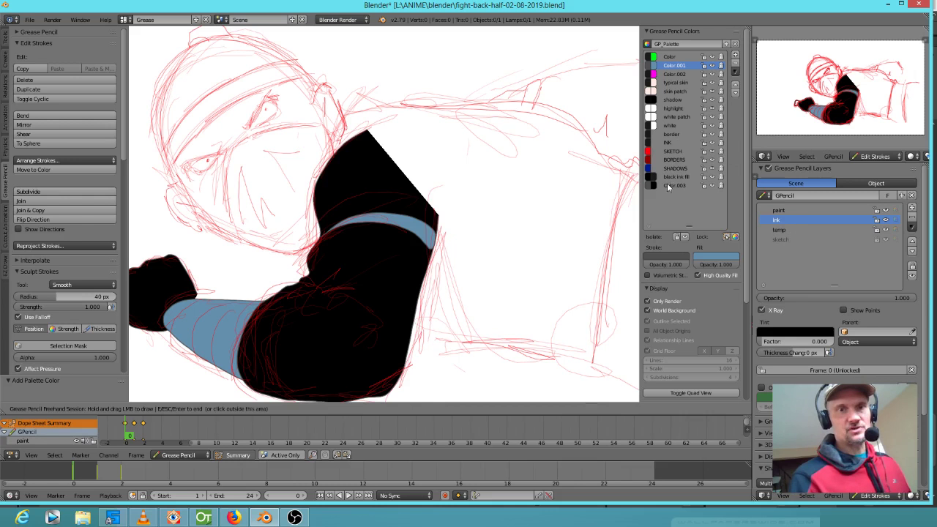
click(668, 188)
click(663, 186)
scroll(661, 193, down, 2)
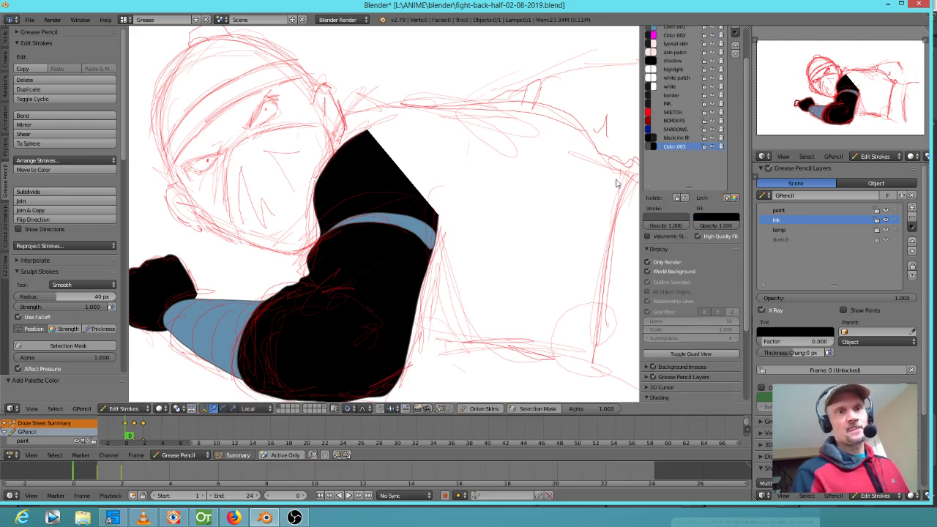
scroll(653, 165, up, 2)
scroll(557, 197, down, 1)
shift+middle_drag(535, 192, 492, 216)
mouse_move(317, 157)
mouse_down()
mouse_move(360, 146)
mouse_move(469, 157)
mouse_move(560, 205)
mouse_move(532, 356)
mouse_move(360, 342)
mouse_move(334, 322)
mouse_up()
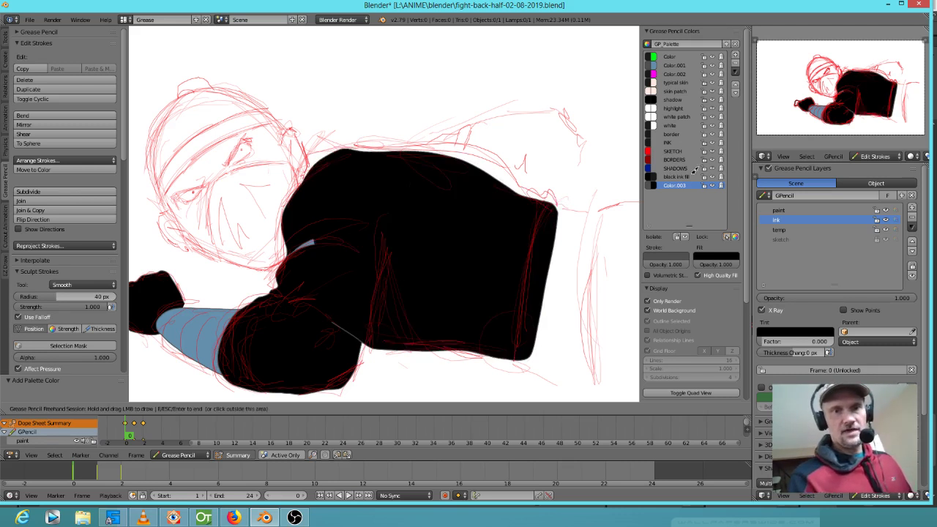
Step: Send the whole torso stroke behind the near arm and its blue band, and check the inking with the sketch layer hidden
click(692, 178)
double_click(692, 177)
click(461, 366)
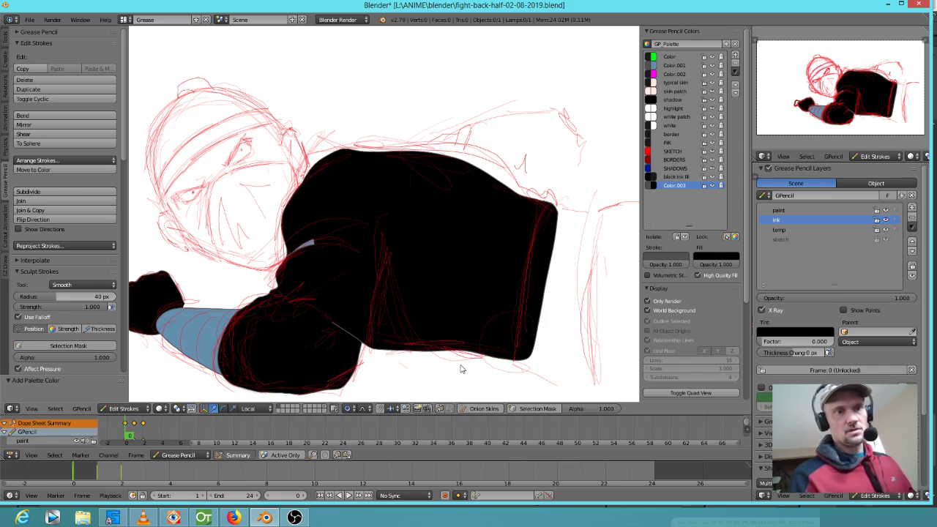
right_click(442, 352)
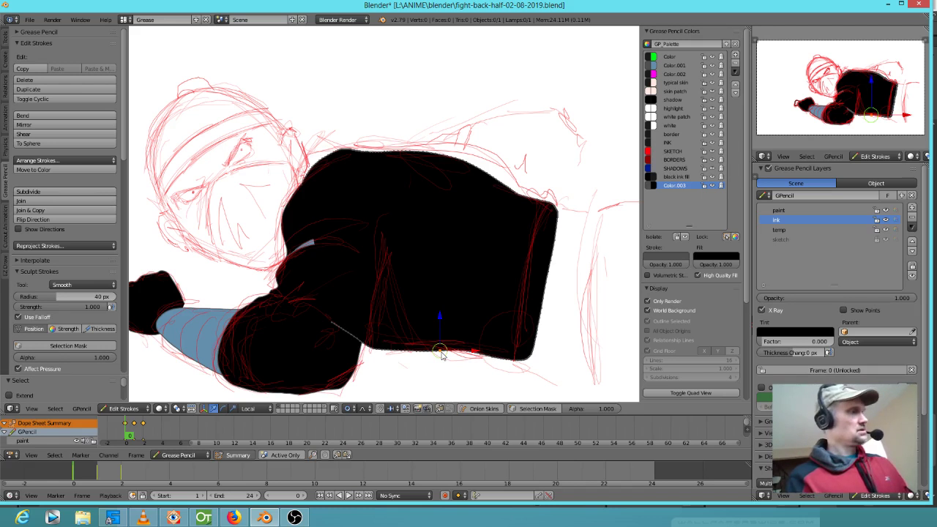
key(ctrl+l)
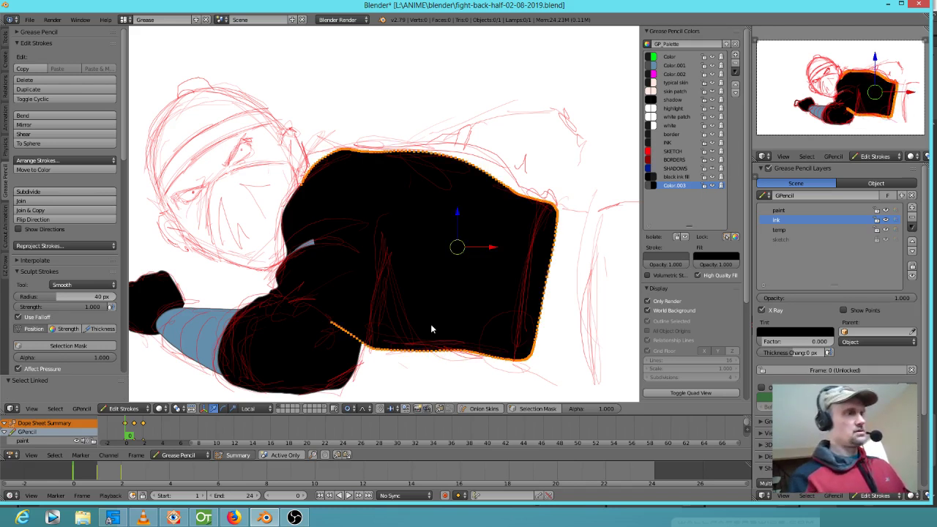
key(Page_Down)
key(Page_Down)
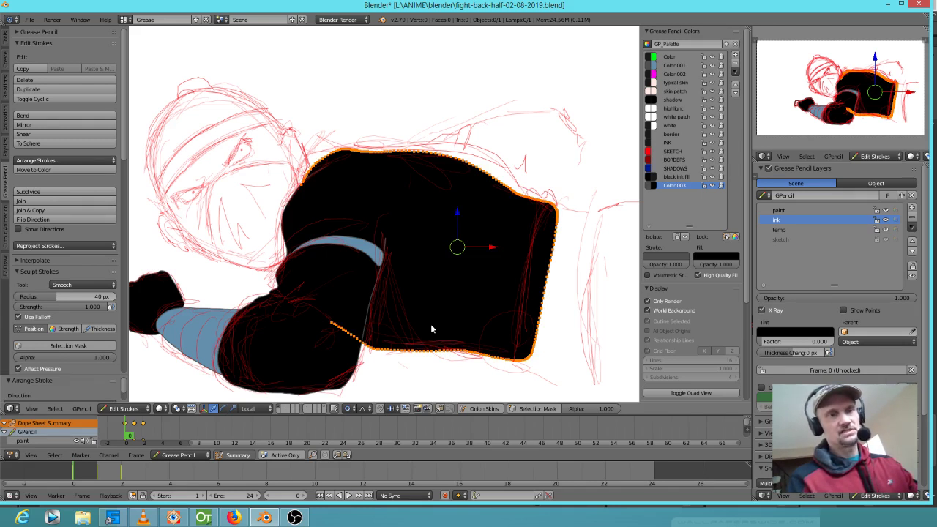
key(Page_Up)
key(Page_Down)
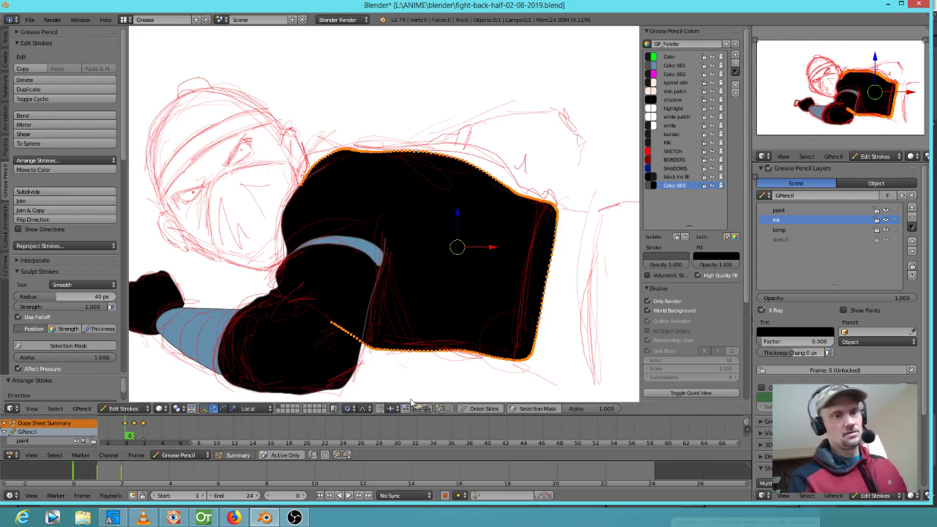
key(a)
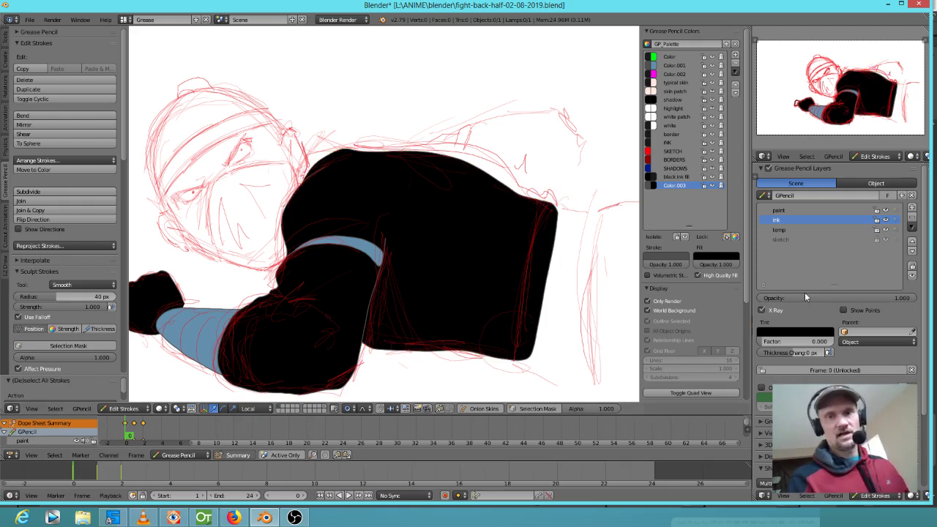
click(886, 240)
key(KP_0)
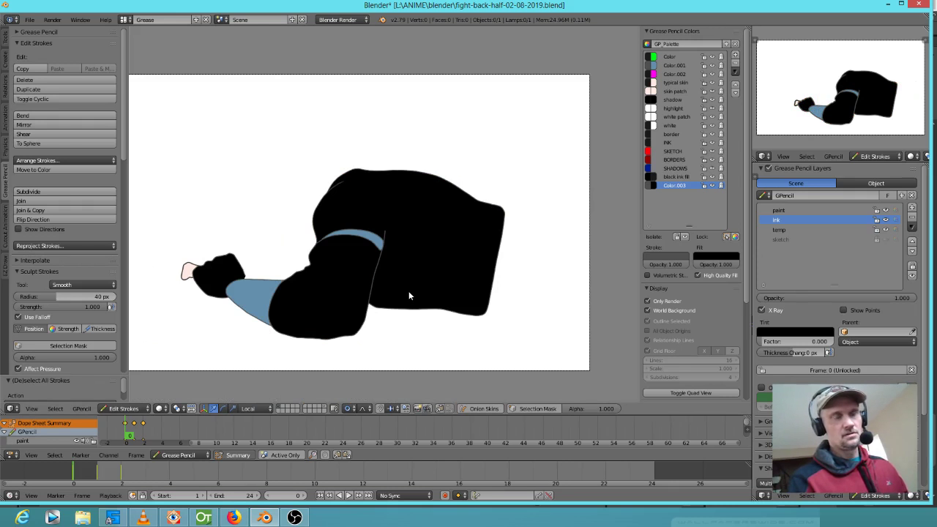
click(886, 240)
Step: Ink the raised far shoulder and arm in the black Color.003 and send the shape behind the torso
scroll(514, 211, up, 4)
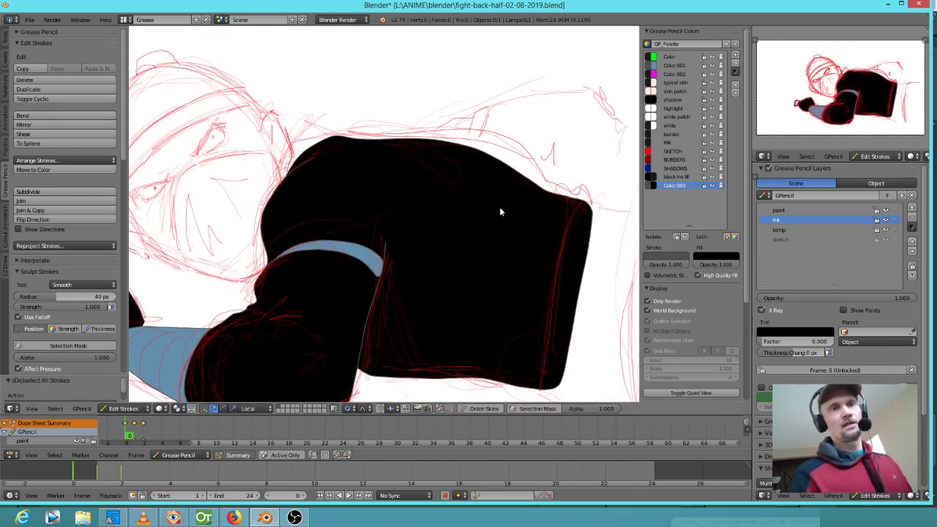
scroll(500, 207, down, 1)
shift+middle_drag(481, 201, 465, 246)
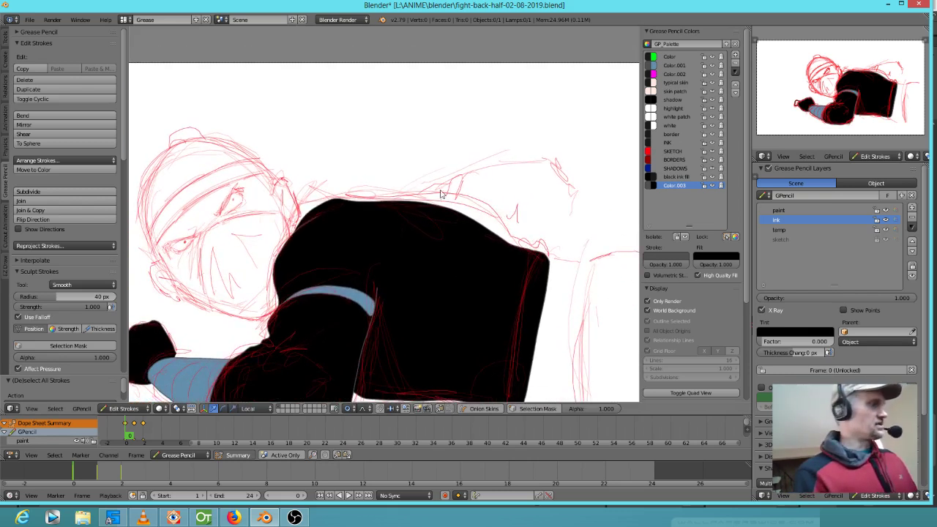
mouse_move(373, 221)
mouse_down()
mouse_move(426, 188)
mouse_move(567, 146)
mouse_move(593, 242)
mouse_move(512, 268)
mouse_move(418, 251)
mouse_up()
key(Escape)
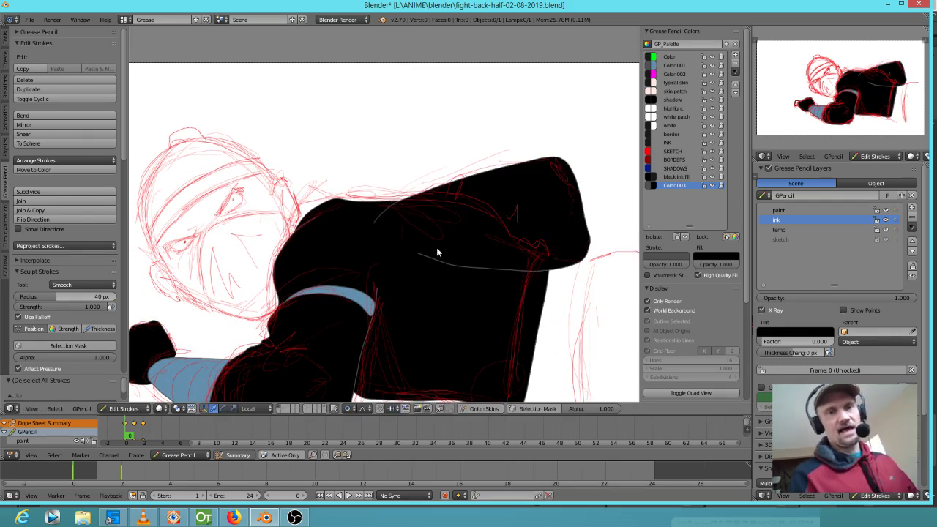
right_click(509, 168)
key(Page_Down)
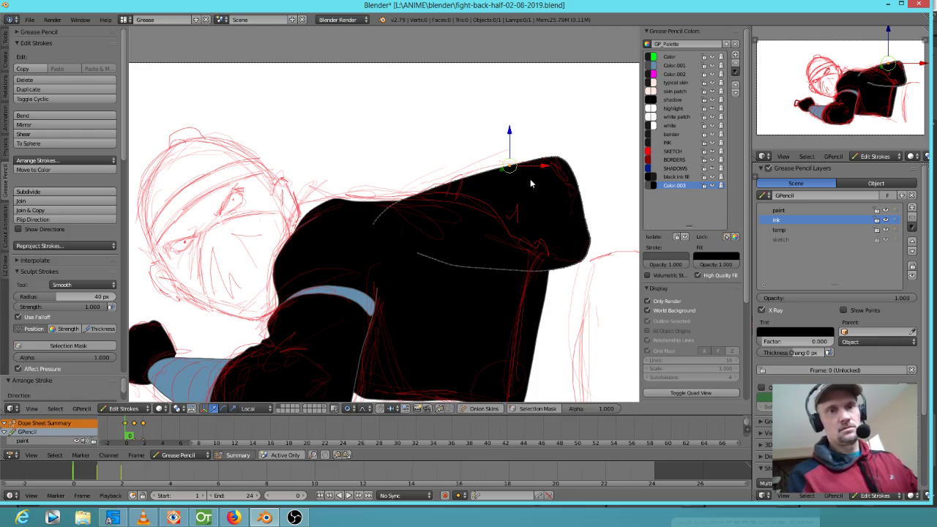
key(Page_Down)
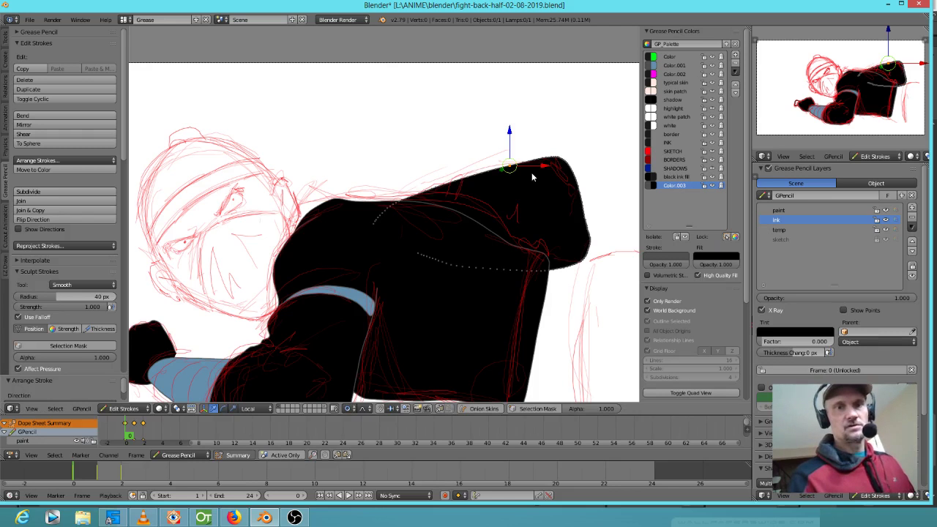
Step: Ink a narrow band across the far arm in the muted blue Color.001 and send it behind the torso
click(687, 67)
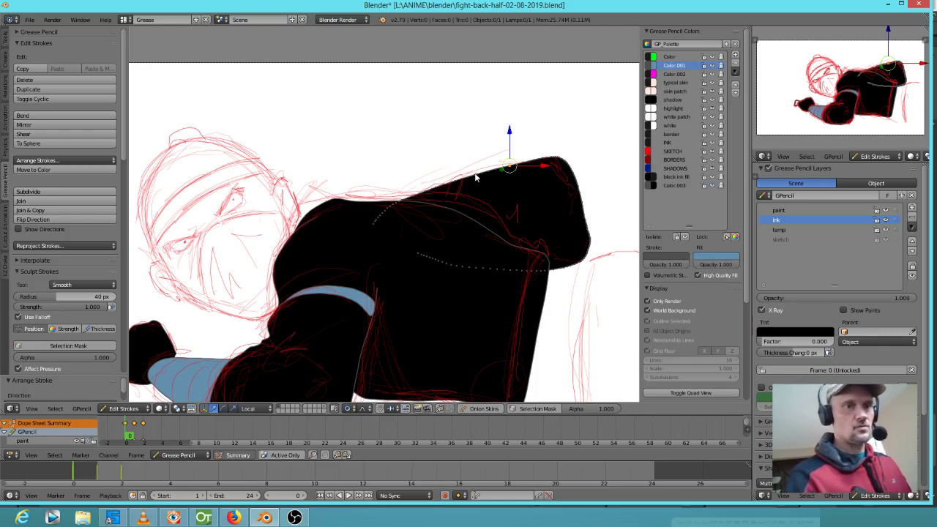
mouse_move(456, 210)
mouse_down()
mouse_move(453, 184)
mouse_move(467, 176)
mouse_move(473, 233)
mouse_up()
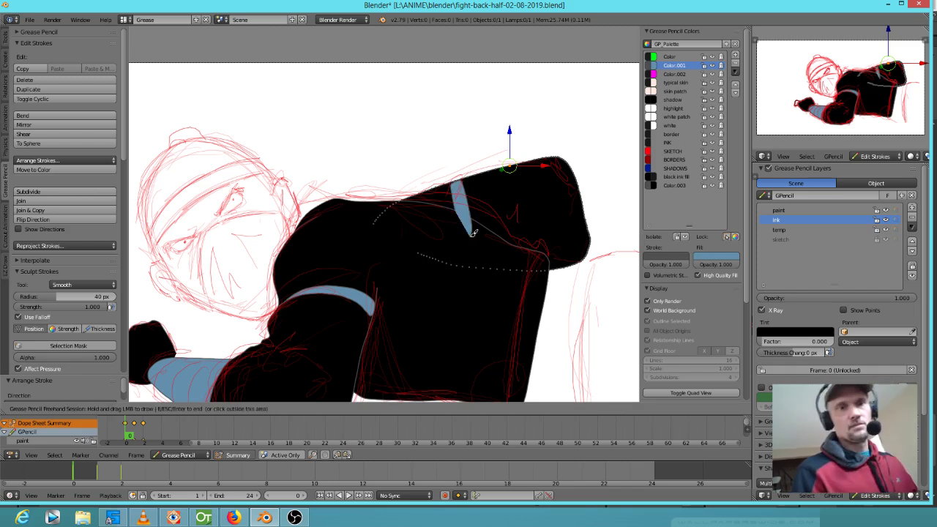
key(Escape)
right_click(472, 216)
key(Page_Down)
key(Page_Down)
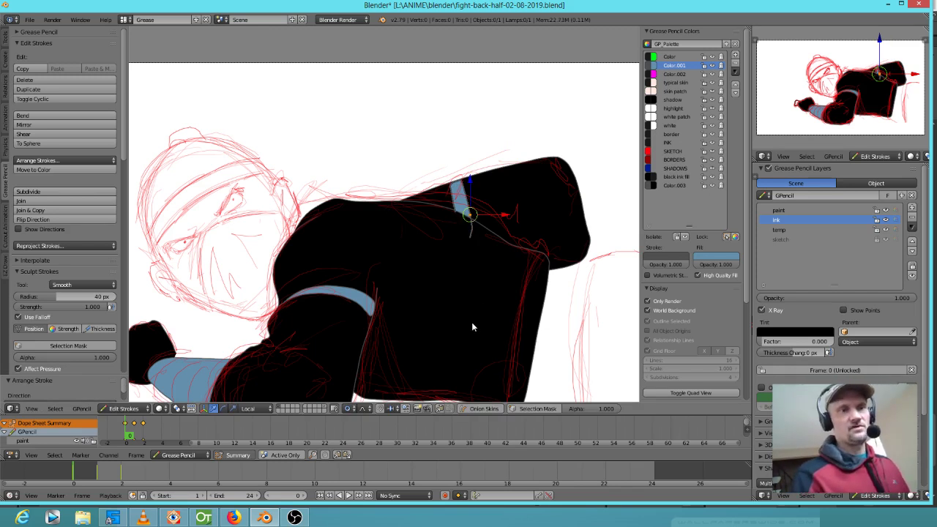
Step: Ink the waist sash in the muted blue Color.001 and the hips, extending past the frame edge, in the black Color.003
mouse_move(460, 276)
shift+middle_down()
mouse_move(454, 245)
mouse_move(485, 255)
mouse_move(490, 283)
mouse_move(456, 228)
mouse_move(472, 223)
mouse_move(414, 198)
shift+middle_up()
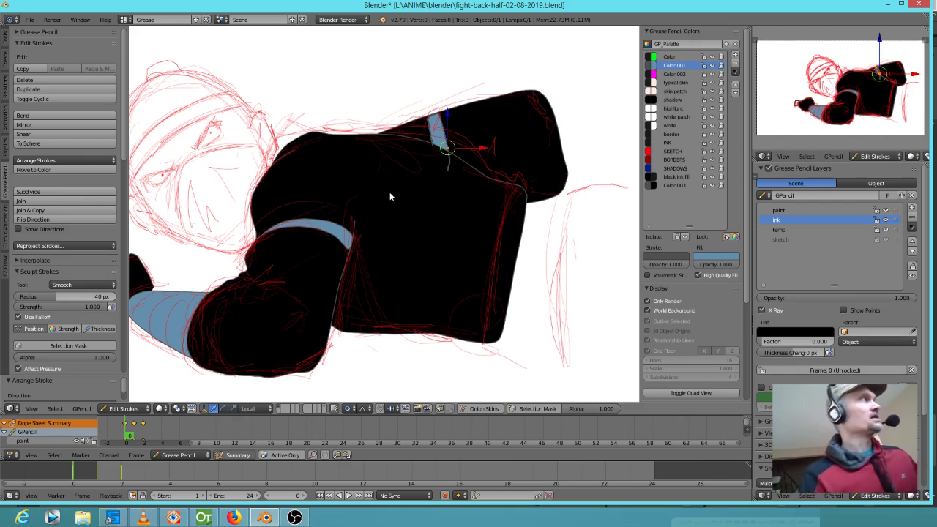
mouse_move(391, 195)
middle_down()
mouse_move(577, 278)
mouse_move(494, 328)
mouse_move(531, 318)
middle_up()
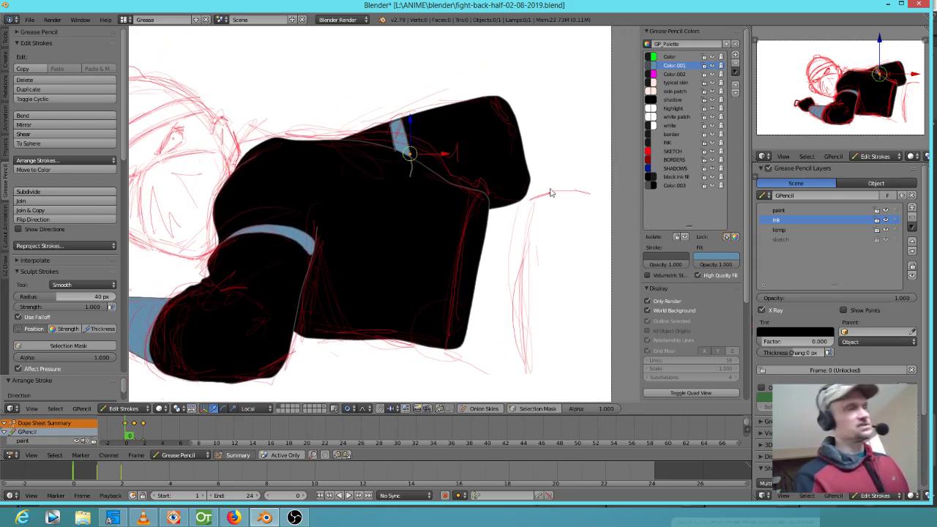
mouse_move(550, 198)
mouse_down()
mouse_move(480, 202)
mouse_move(455, 256)
mouse_move(449, 324)
mouse_move(461, 344)
mouse_move(551, 360)
mouse_up()
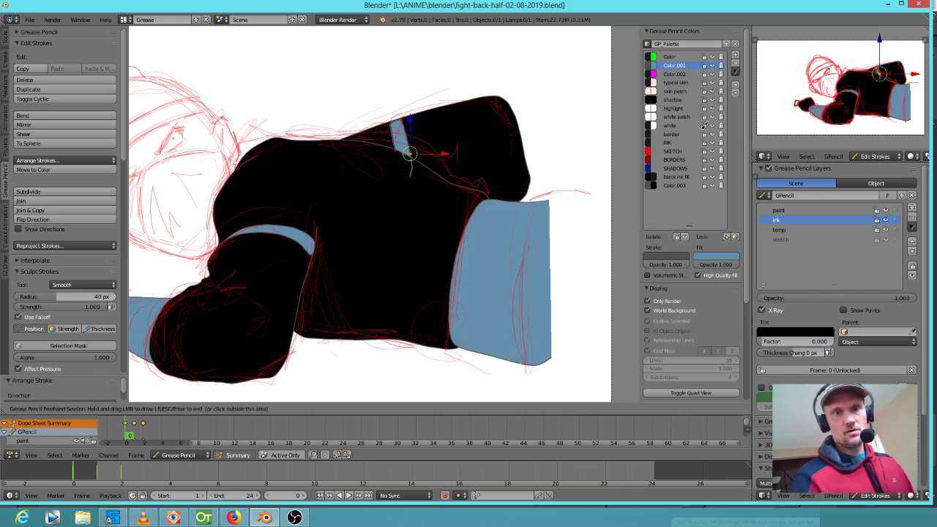
click(672, 185)
click(674, 185)
mouse_move(622, 214)
shift+middle_down()
mouse_move(564, 188)
mouse_move(501, 179)
shift+middle_up()
mouse_move(516, 162)
mouse_down()
mouse_move(442, 156)
mouse_move(415, 167)
mouse_move(392, 247)
mouse_move(402, 322)
mouse_move(534, 365)
mouse_up()
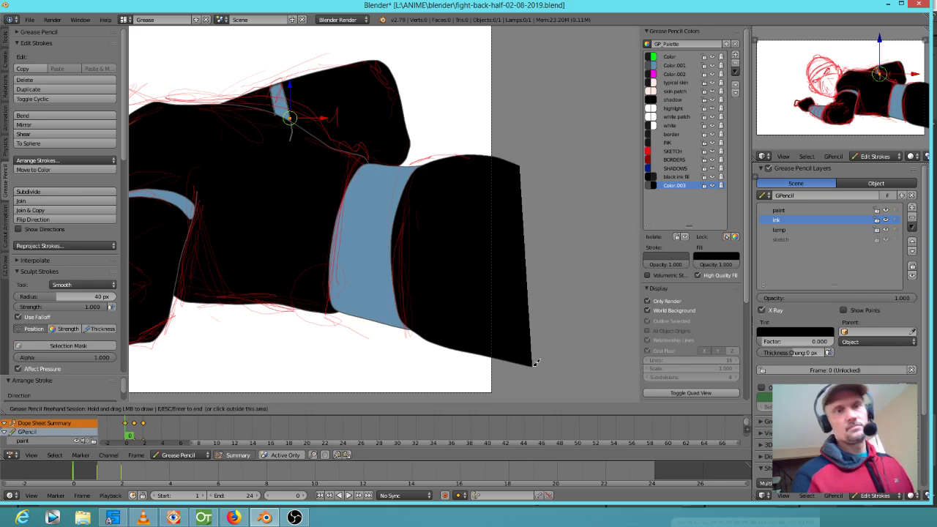
Step: Ink the topknot in the black Color.003 and the head's crown, side and jaw in typical skin
mouse_move(410, 206)
shift+middle_down()
mouse_move(168, 217)
mouse_move(149, 248)
mouse_move(182, 237)
shift+middle_up()
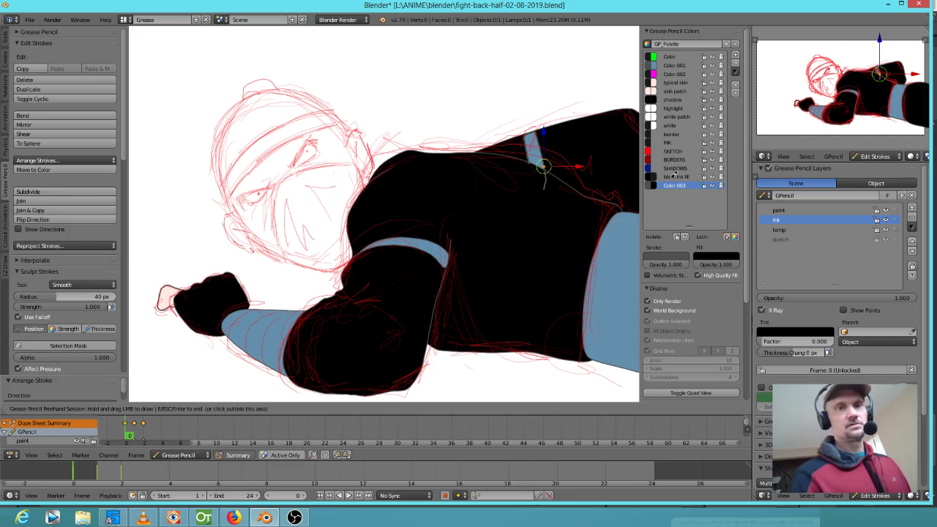
mouse_move(246, 96)
mouse_down()
mouse_move(258, 78)
mouse_move(282, 93)
mouse_up()
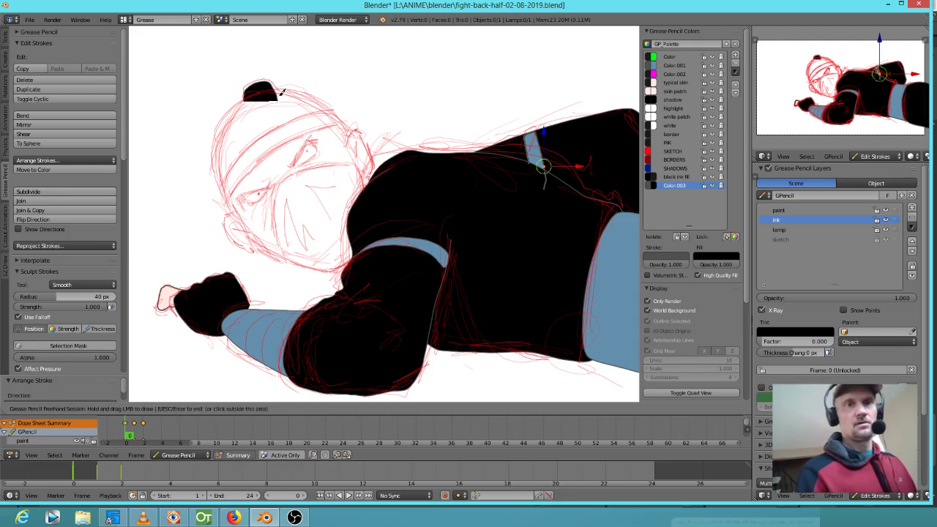
click(675, 176)
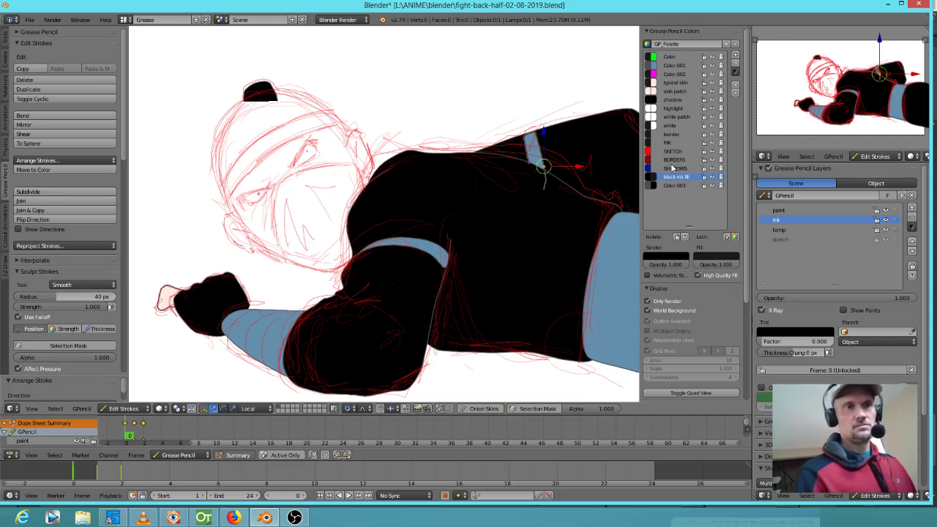
click(675, 83)
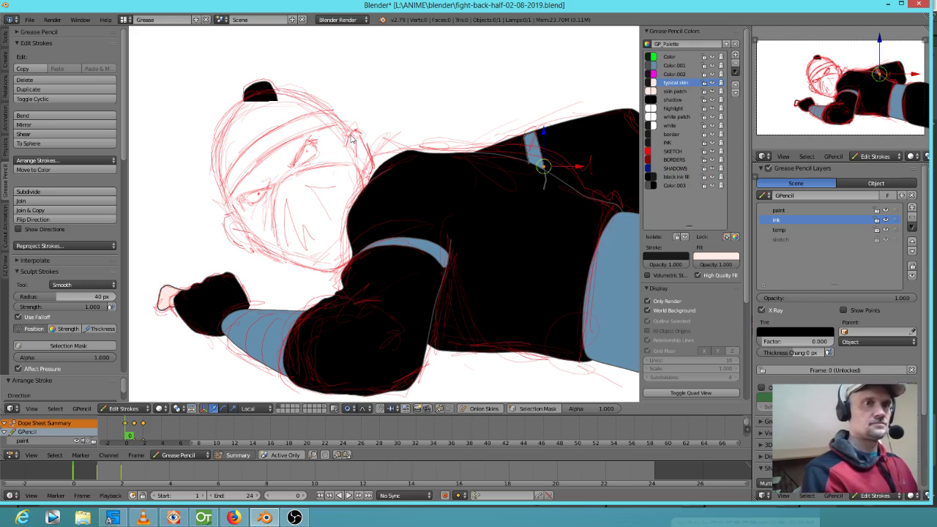
mouse_move(352, 138)
mouse_down()
mouse_move(335, 108)
mouse_move(295, 87)
mouse_move(269, 85)
mouse_move(235, 106)
mouse_move(219, 148)
mouse_move(230, 201)
mouse_move(250, 236)
mouse_move(303, 258)
mouse_up()
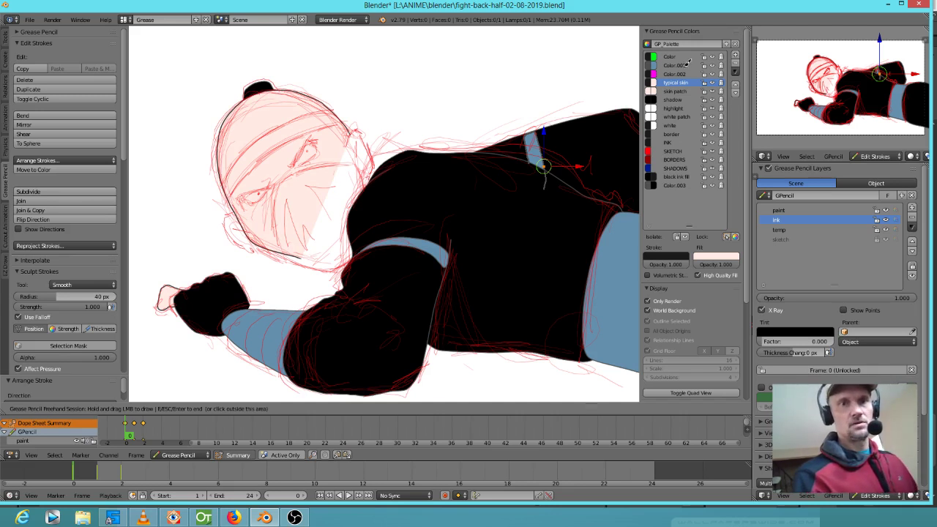
Step: Ink the headband across the forehead as a filled curved strip in the black Color.003
click(686, 65)
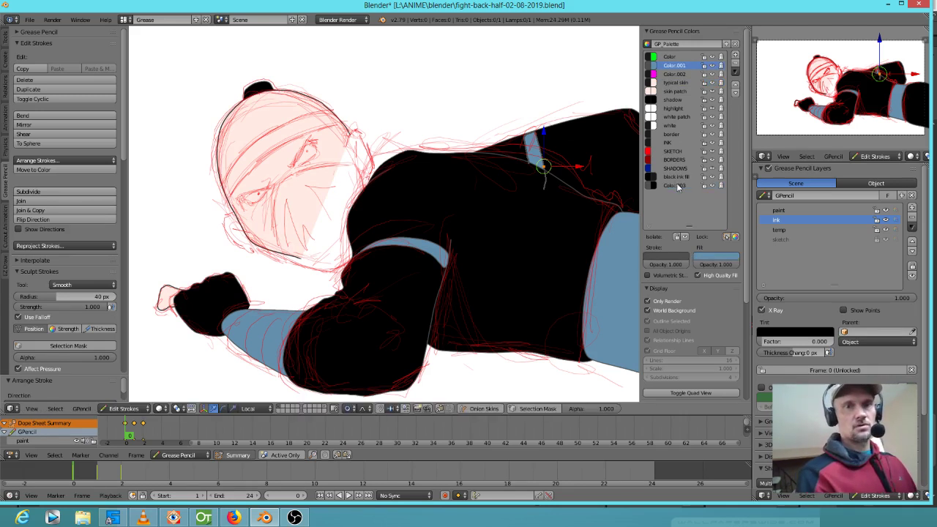
click(675, 185)
mouse_move(330, 114)
mouse_down()
mouse_move(333, 105)
mouse_move(278, 122)
mouse_up()
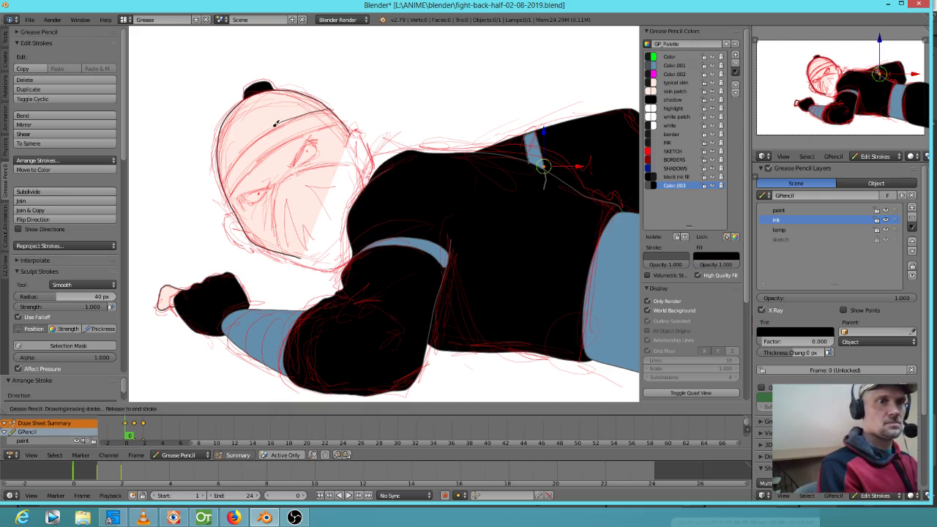
mouse_move(239, 154)
mouse_down()
mouse_move(228, 200)
mouse_move(271, 154)
mouse_move(345, 120)
mouse_move(344, 105)
mouse_up()
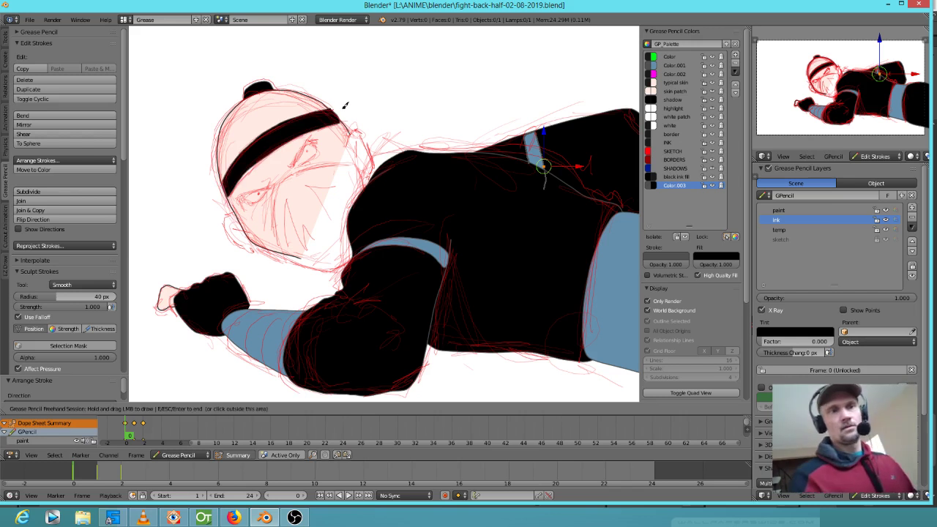
key(Escape)
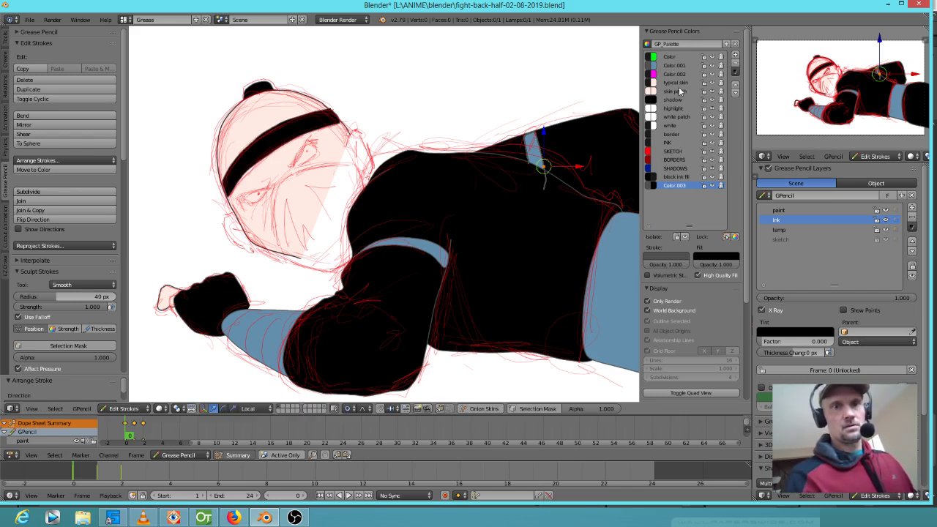
Step: Ink the ear nearest the gloved hand in typical skin and send its stroke backward in the stroke order
click(677, 83)
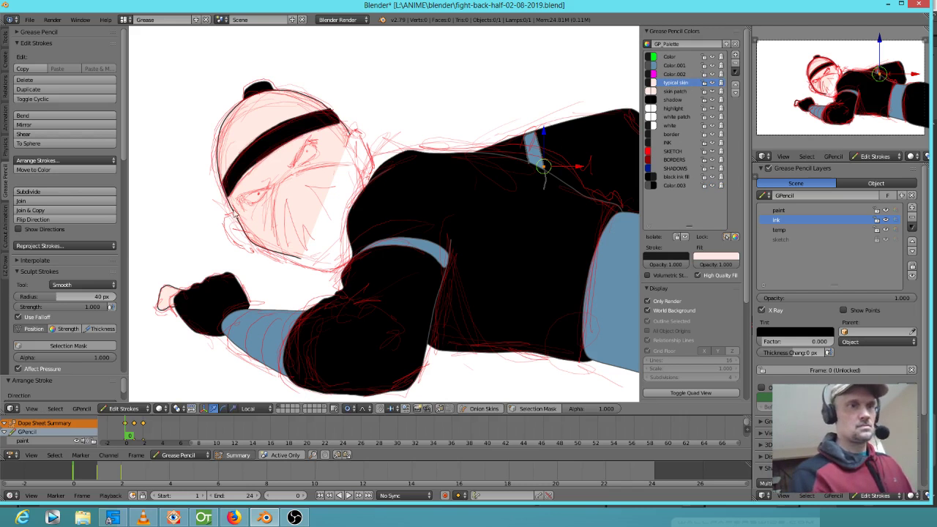
click(676, 92)
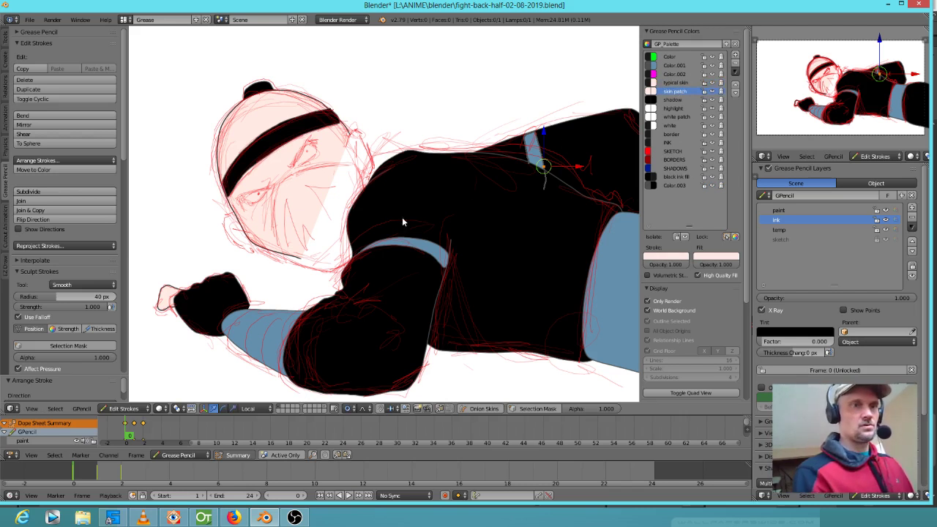
click(682, 83)
mouse_move(240, 219)
mouse_down()
mouse_move(244, 211)
mouse_move(231, 225)
mouse_move(245, 239)
mouse_move(267, 236)
mouse_up()
key(Escape)
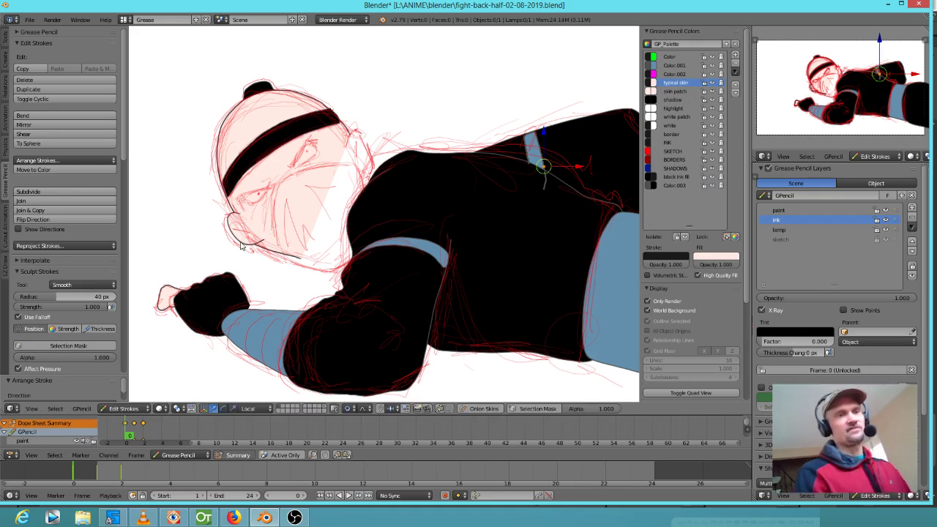
right_click(241, 245)
key(Page_Down)
key(Page_Down)
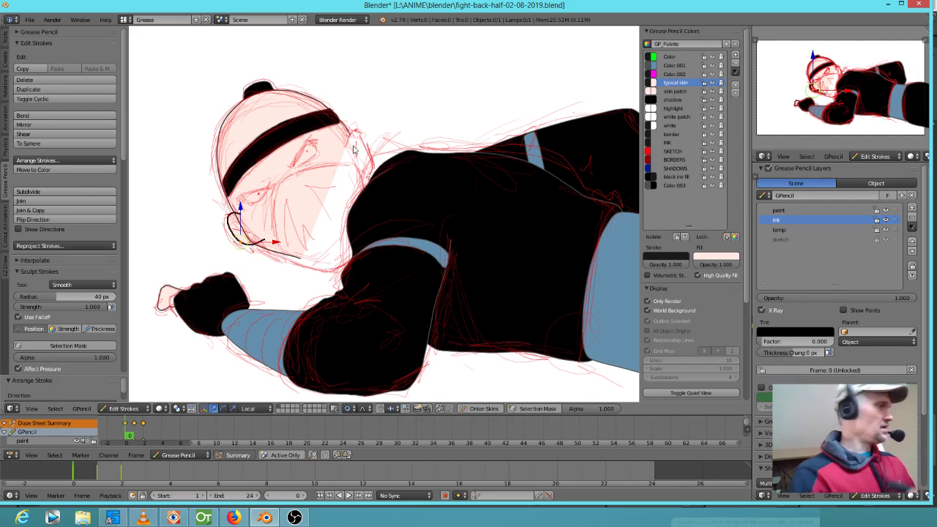
Step: Ink the other ear, on the side facing the shoulder, in typical skin
mouse_move(354, 135)
mouse_down()
mouse_move(371, 152)
mouse_move(371, 170)
mouse_up()
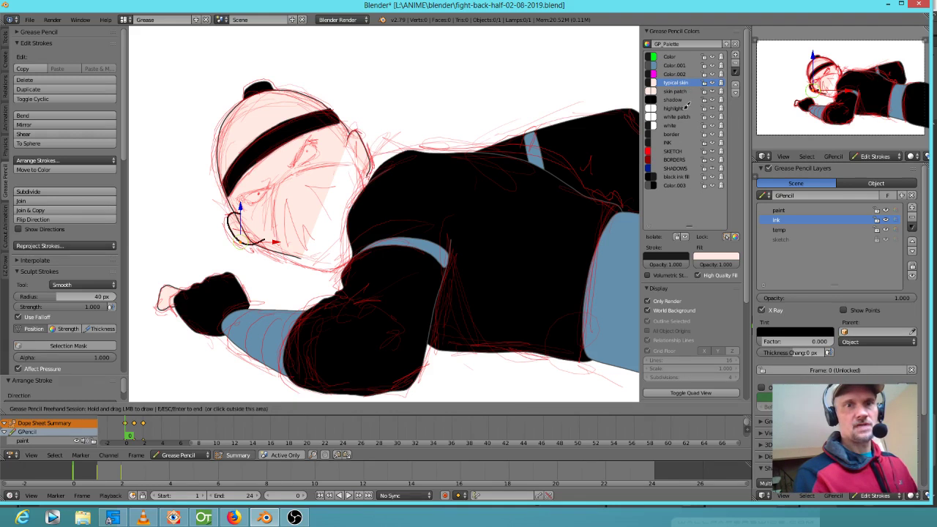
click(677, 135)
scroll(319, 176, up, 4)
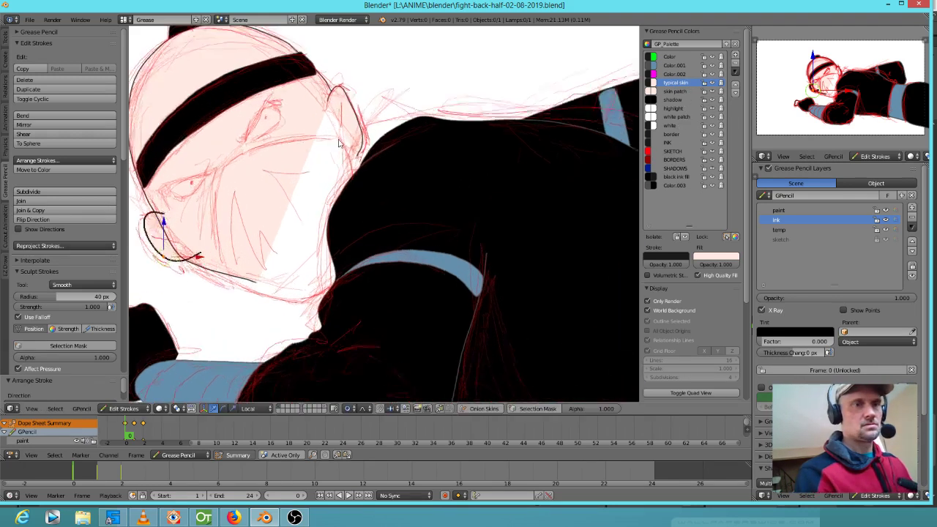
scroll(300, 157, down, 1)
drag(329, 156, 349, 119)
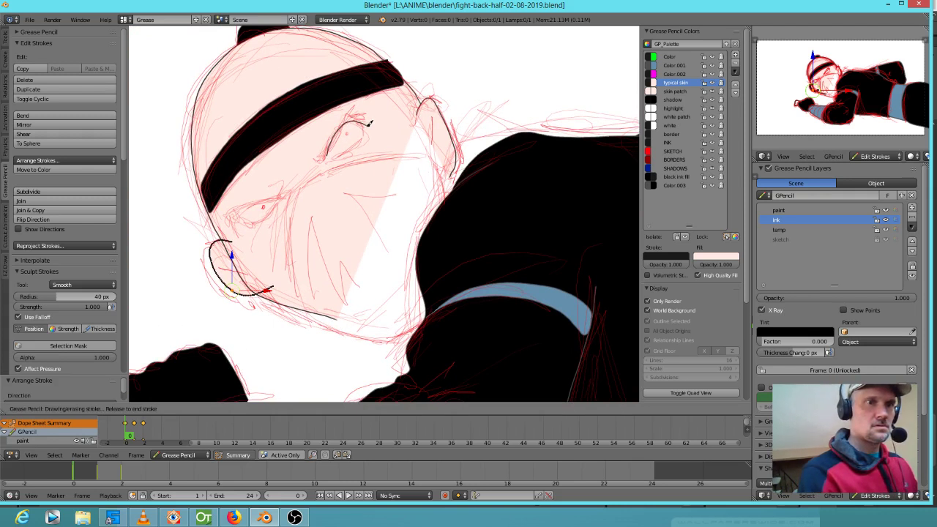
drag(358, 143, 358, 143)
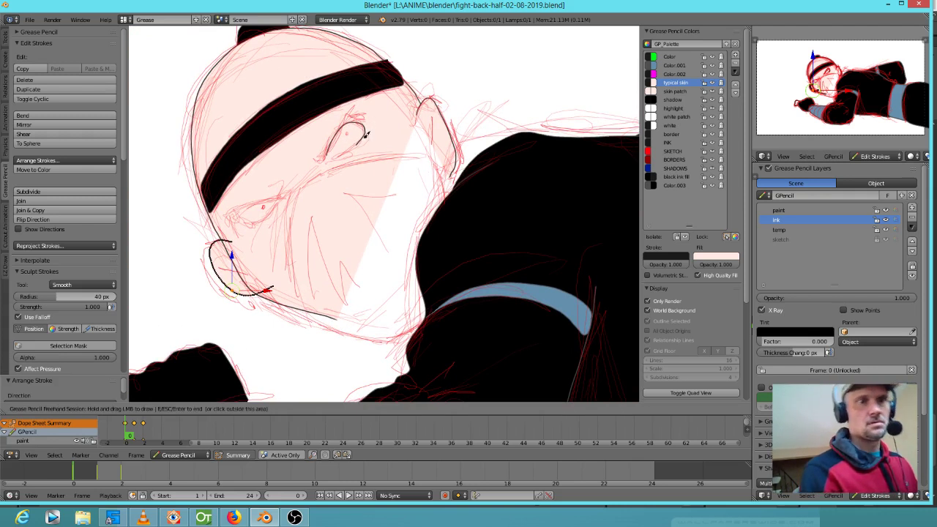
key(ctrl+z)
Step: Ink both eyes as narrow, slanted filled shapes in the white colour, following the sketch
double_click(681, 127)
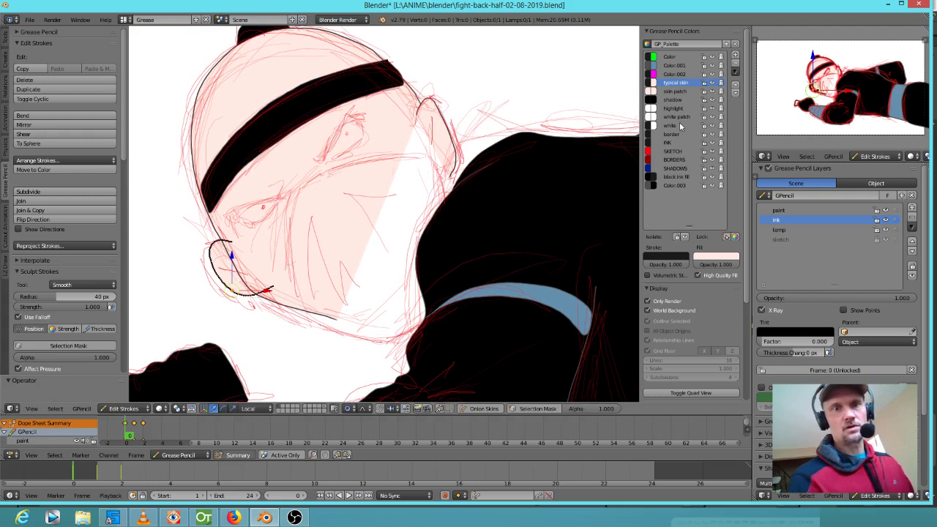
click(683, 127)
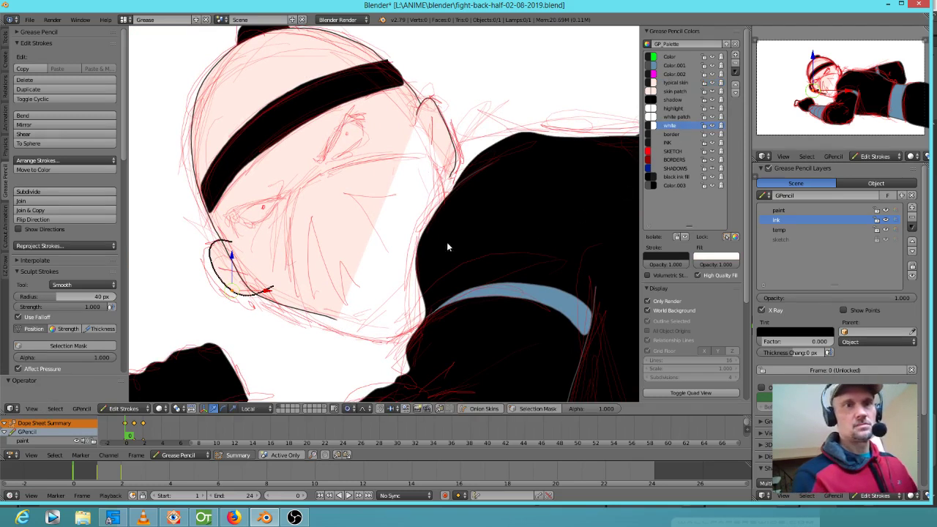
drag(329, 157, 343, 125)
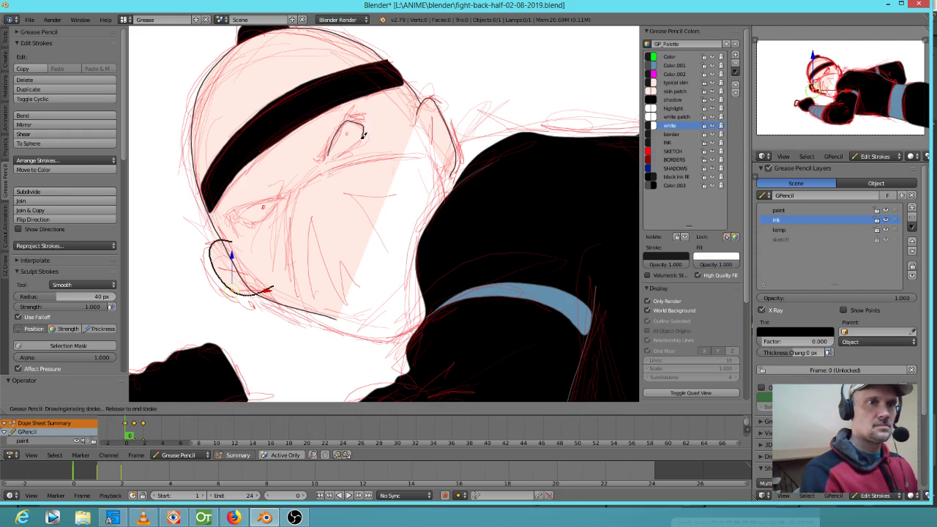
drag(341, 152, 345, 146)
mouse_move(276, 196)
mouse_down()
mouse_move(246, 221)
mouse_move(287, 190)
mouse_up()
drag(339, 154, 361, 138)
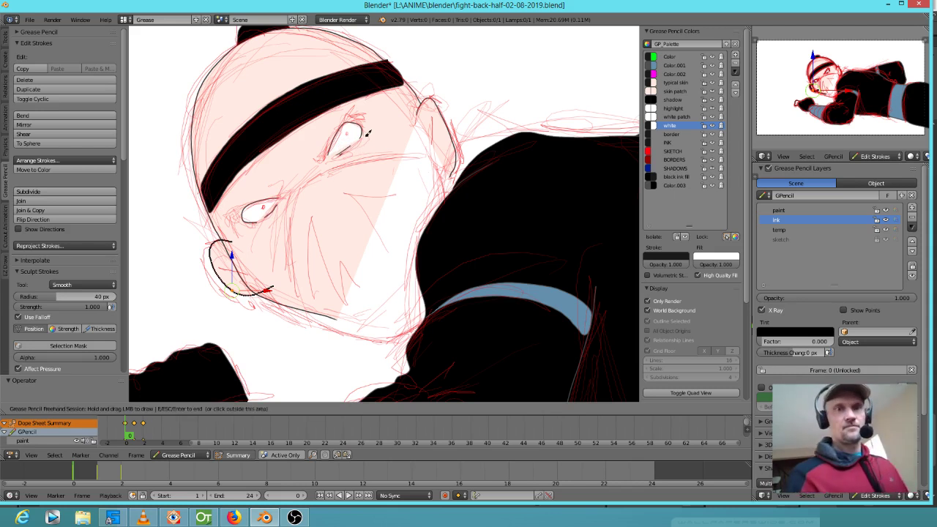
Step: Make the black Color.003 active and shift the head's jaw line near the lower ear with proportional editing
click(682, 185)
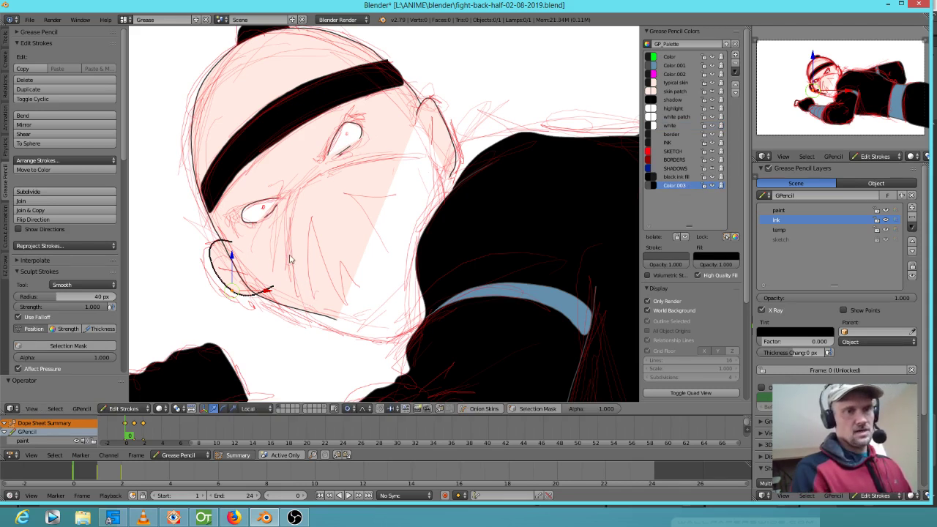
right_click(270, 301)
key(g)
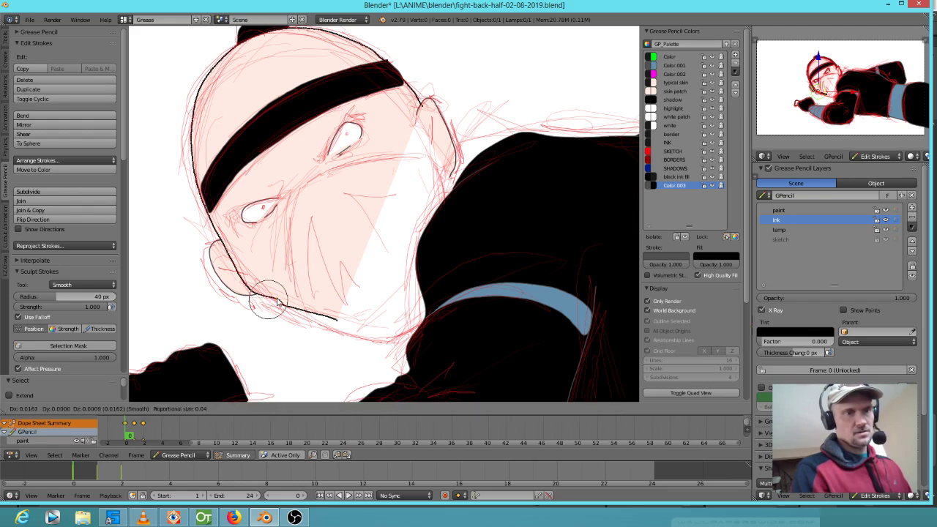
scroll(282, 312, down, 7)
scroll(284, 313, up, 3)
scroll(286, 309, down, 5)
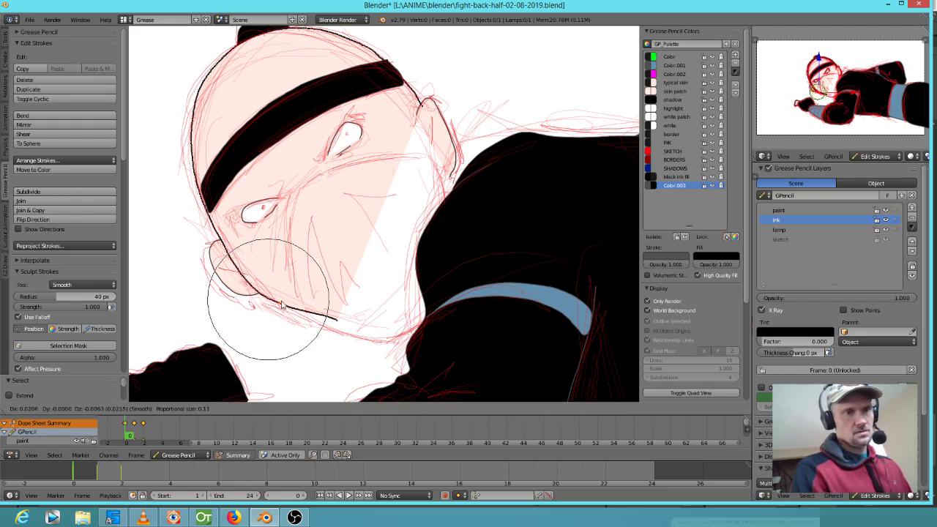
click(290, 301)
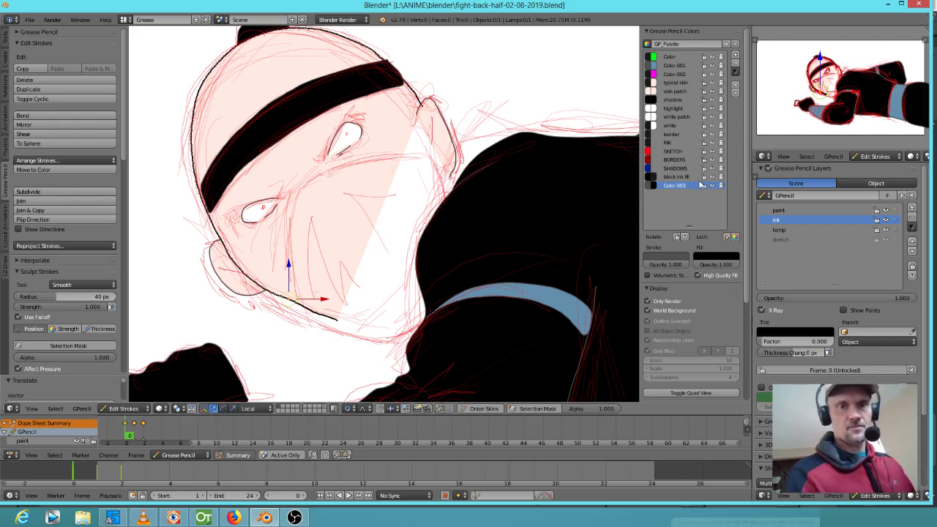
Step: Ink the mask over the nose, mouth and chin in the black Color.003 and bring its stroke forward over the head
drag(305, 311, 296, 206)
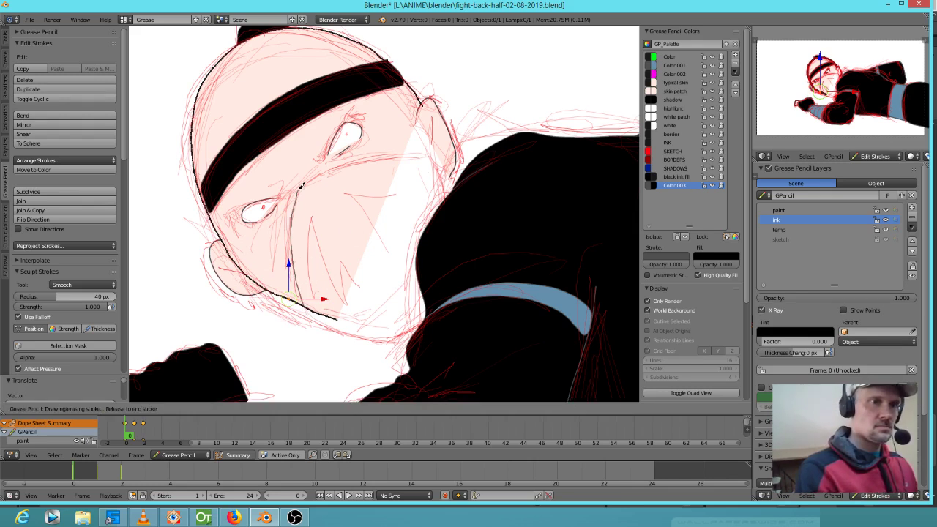
mouse_move(327, 167)
mouse_down()
mouse_move(449, 166)
mouse_move(428, 314)
mouse_move(342, 316)
mouse_up()
key(Escape)
right_click(374, 330)
key(Page_Up)
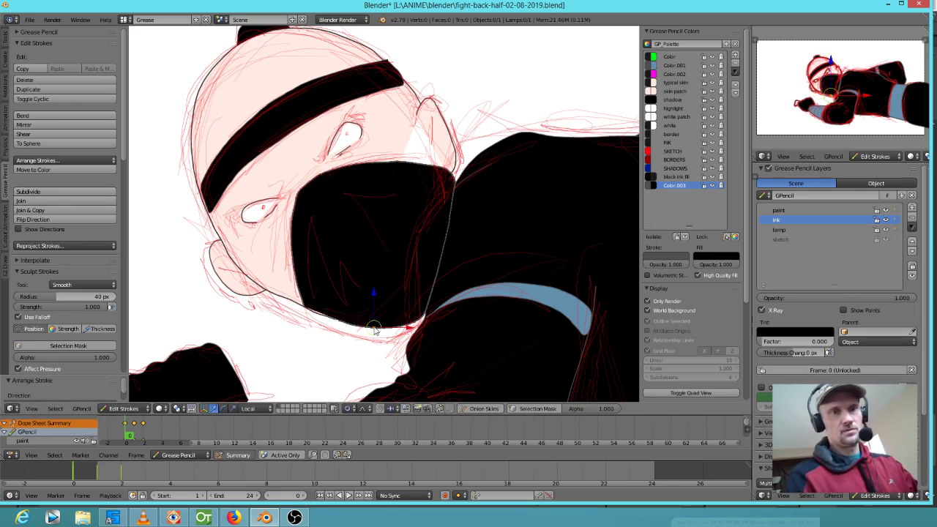
key(Page_Down)
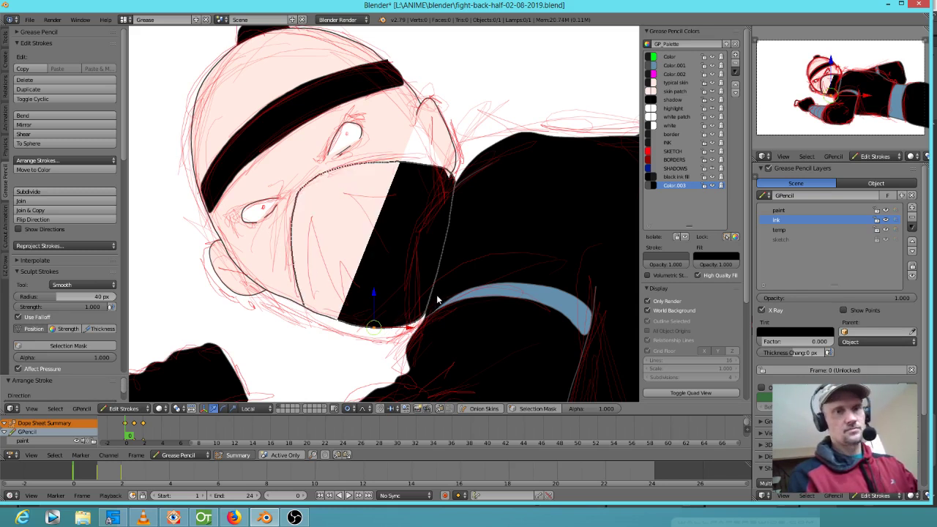
key(Page_Up)
Step: Bring the black torso stroke forward in the stroke order, then the blue shoulder band in front of it
right_click(514, 141)
key(Page_Up)
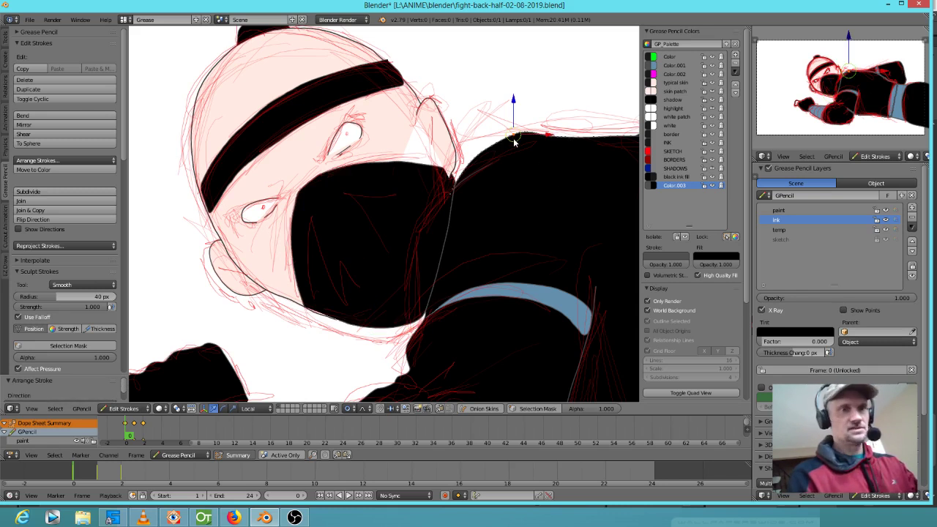
key(Page_Up)
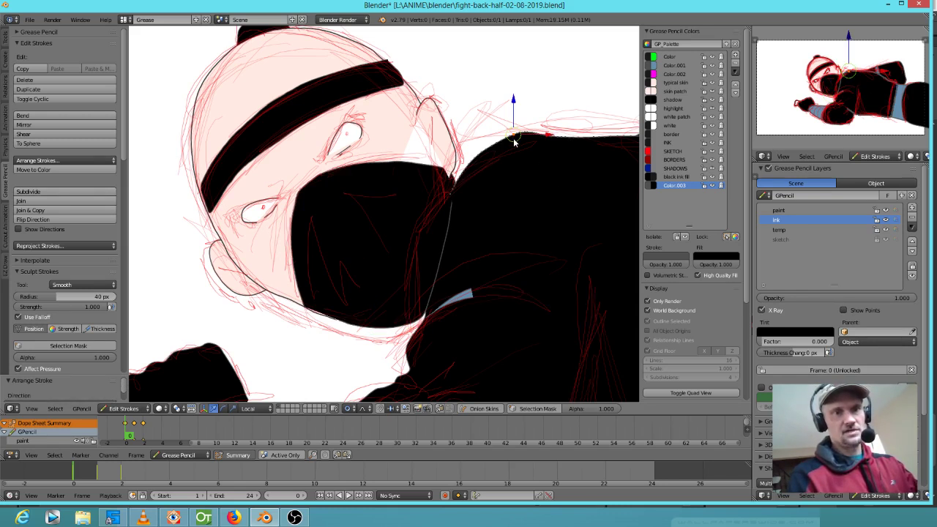
scroll(490, 293, down, 3)
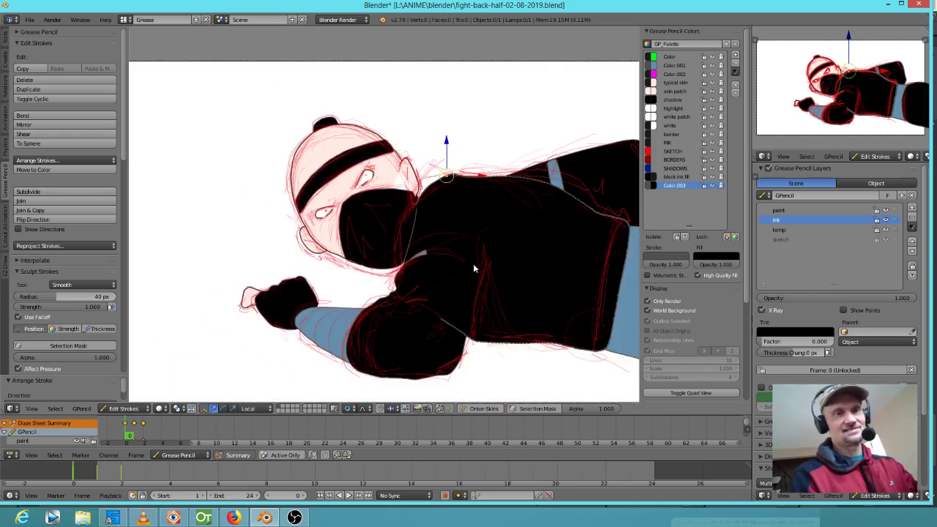
right_click(427, 254)
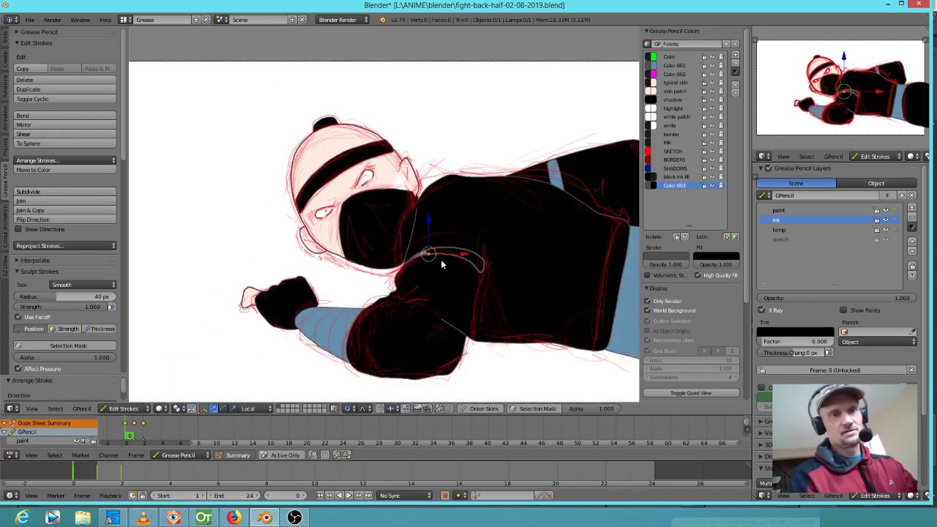
right_click(417, 224)
scroll(417, 224, up, 4)
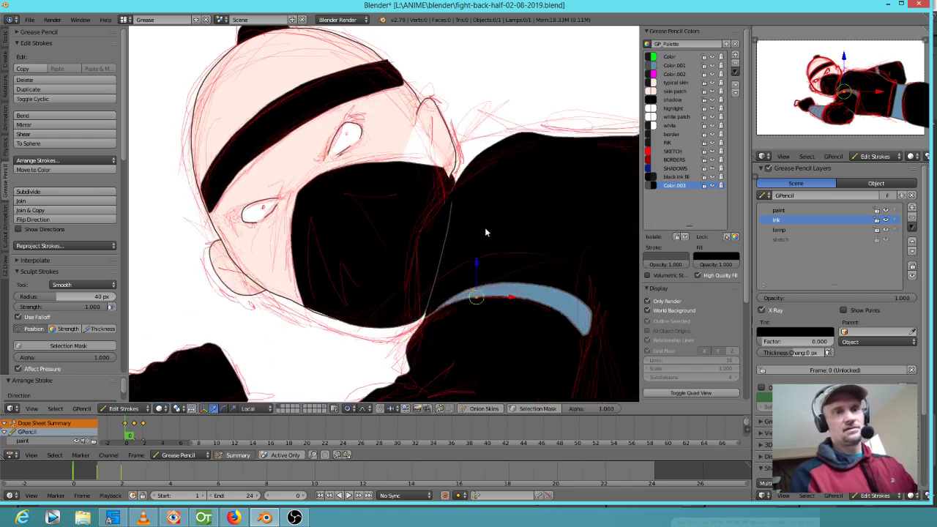
scroll(487, 229, down, 1)
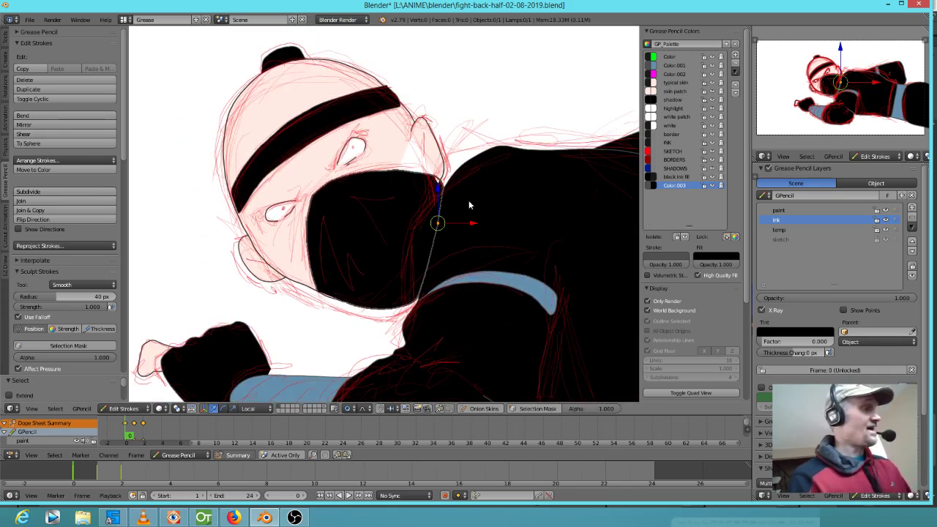
mouse_move(461, 180)
mouse_down()
mouse_move(417, 242)
mouse_move(419, 277)
mouse_up()
shift+middle_drag(419, 277, 423, 291)
drag(423, 291, 431, 303)
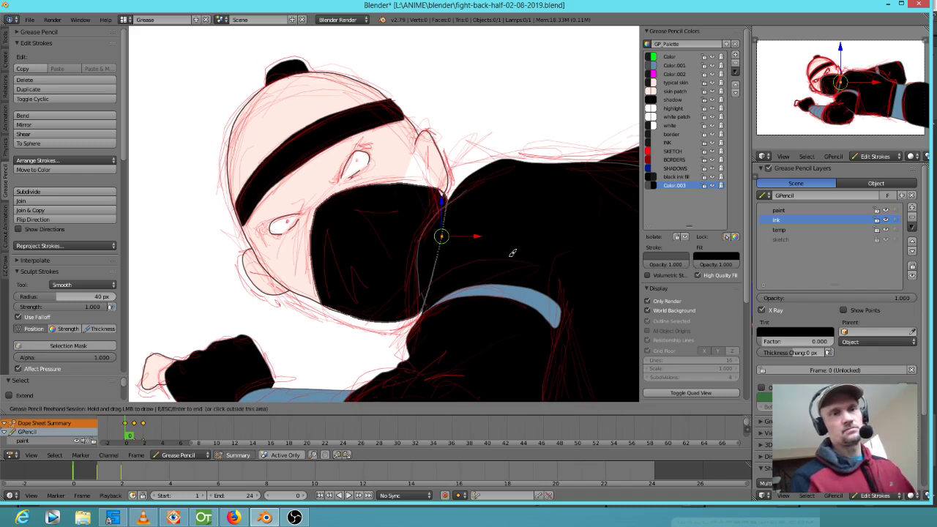
shift+middle_drag(513, 267, 473, 168)
key(Escape)
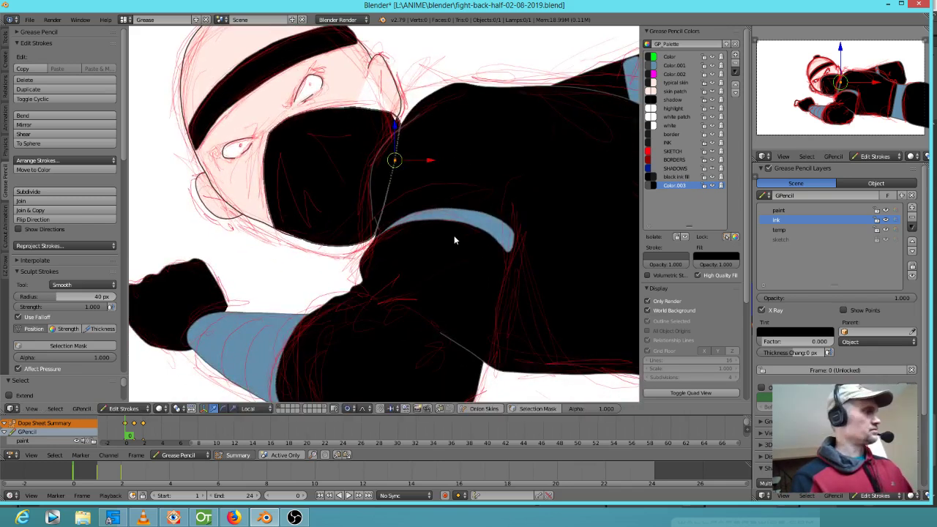
key(ctrl+z)
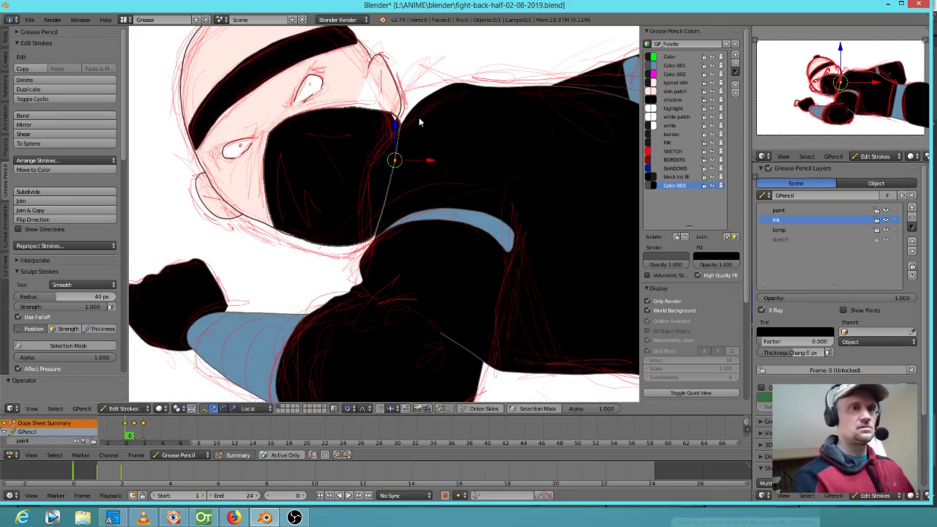
Step: Deselect all strokes and ink the shoulder's curved edge beside the mask, from the ear down to the chin, in Color.003
key(a)
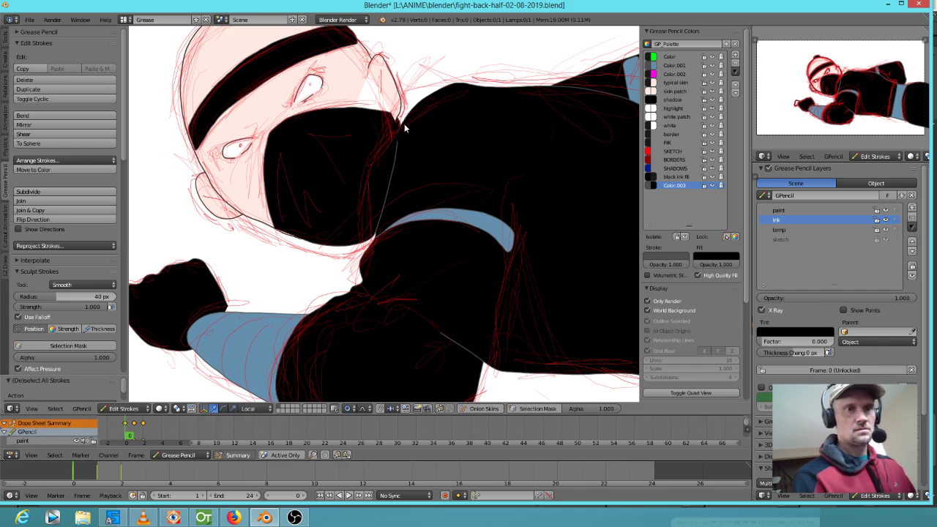
drag(402, 128, 403, 125)
drag(374, 169, 383, 232)
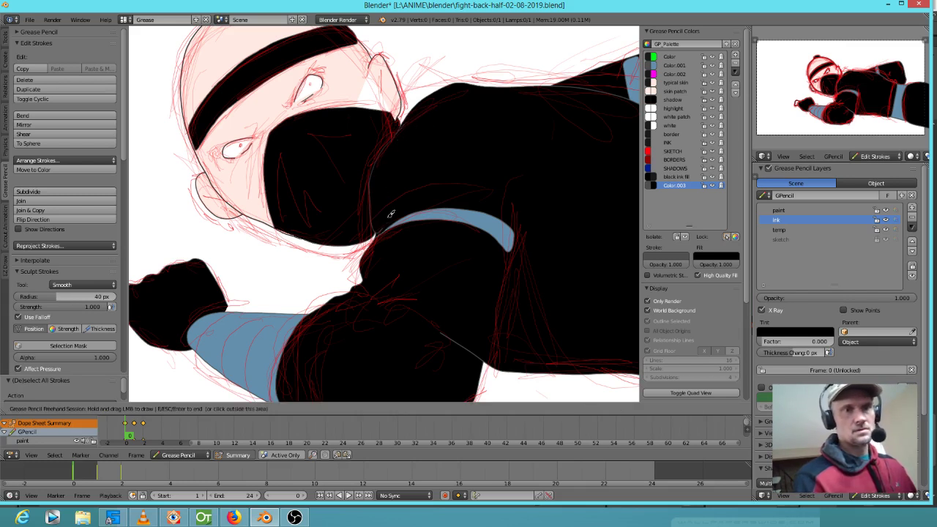
click(683, 174)
click(685, 177)
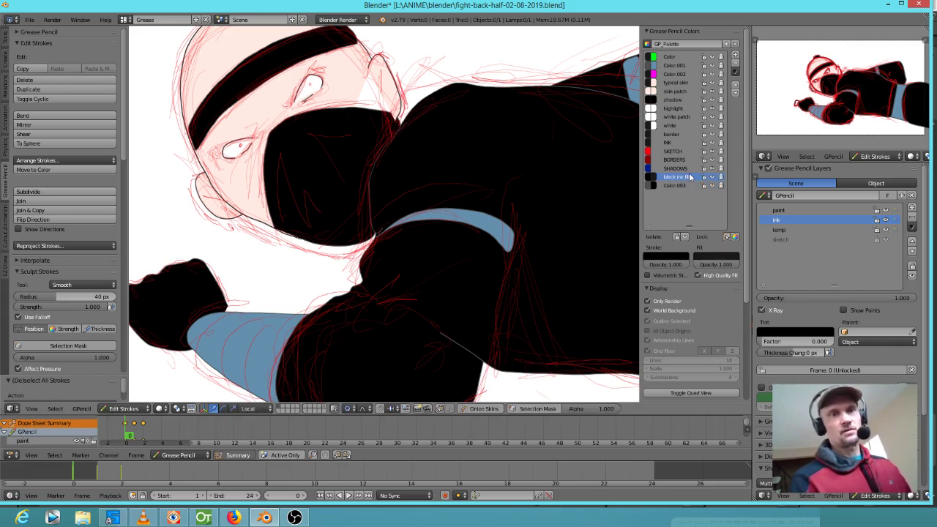
click(677, 186)
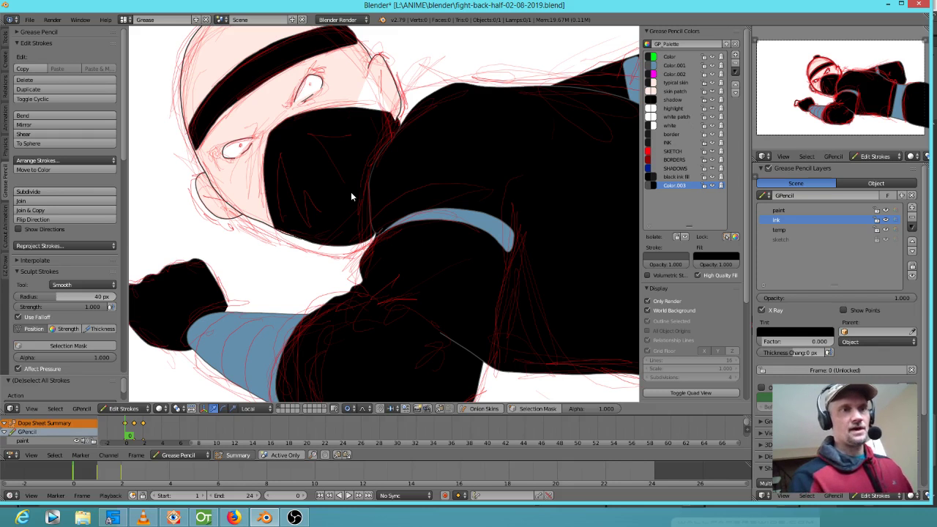
Step: Fill the white gap between the face and the ear above the mask with the skin patch colour
mouse_move(376, 134)
shift+middle_down()
mouse_move(393, 177)
mouse_move(392, 210)
shift+middle_up()
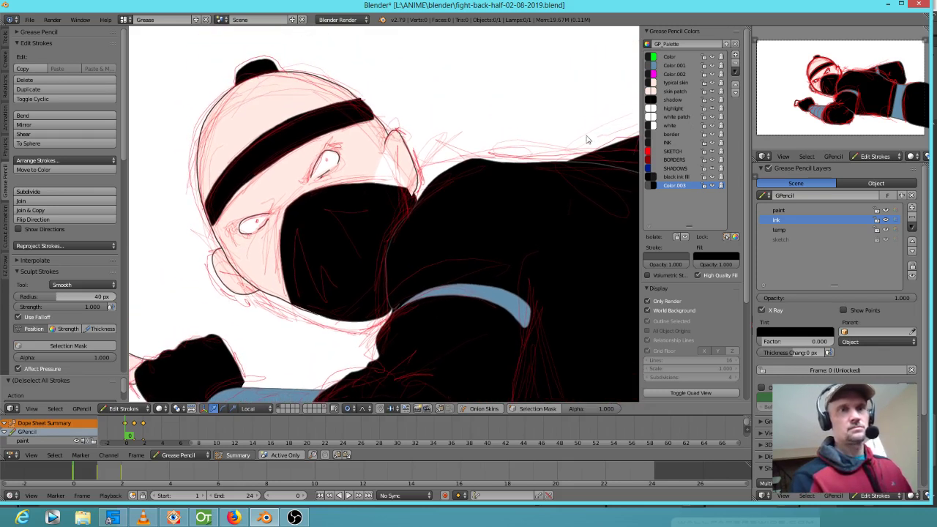
click(682, 91)
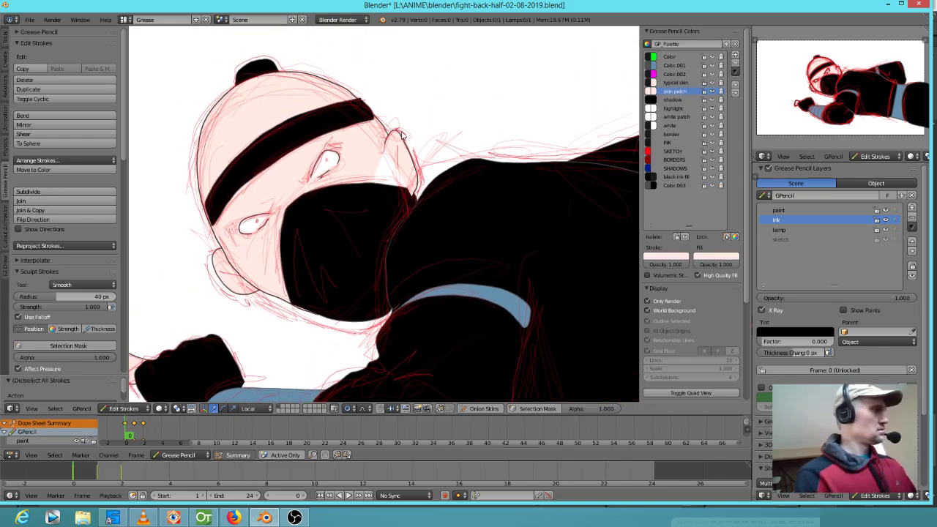
drag(400, 160, 397, 146)
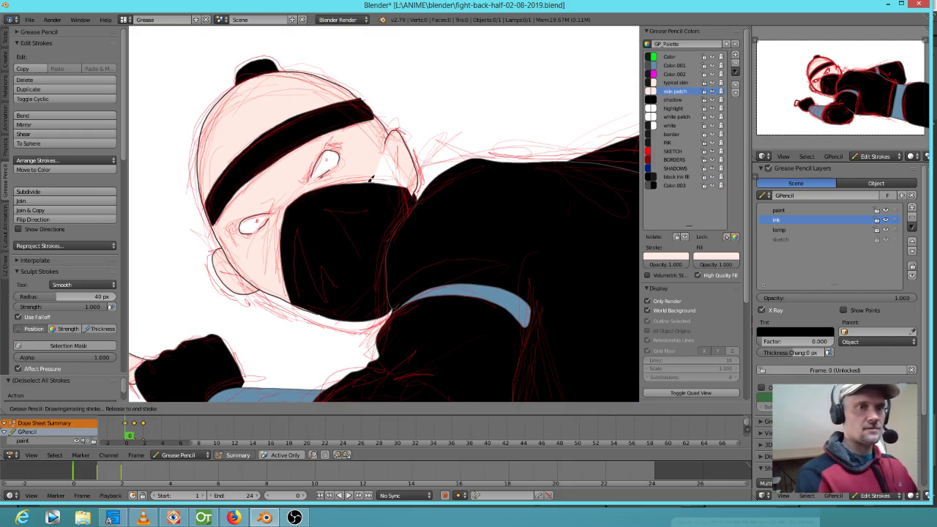
drag(410, 184, 416, 175)
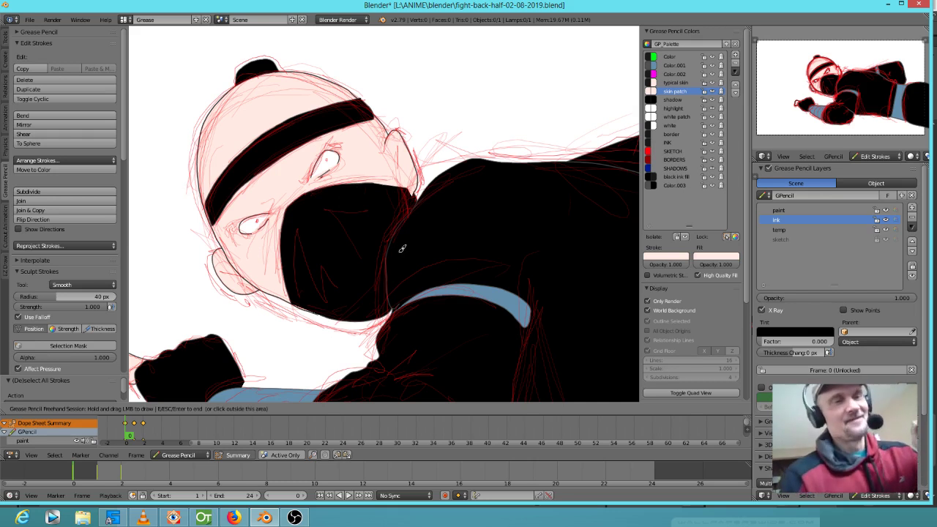
scroll(517, 287, down, 3)
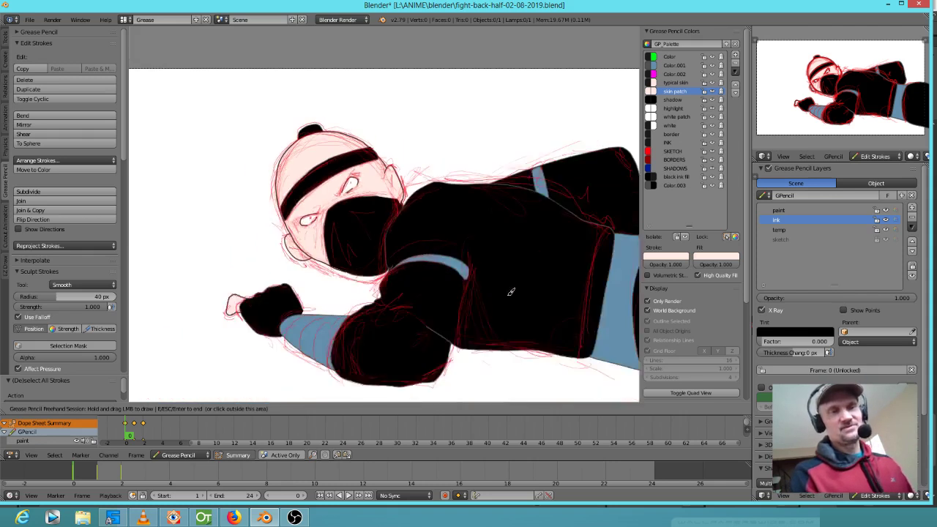
shift+middle_drag(516, 287, 449, 269)
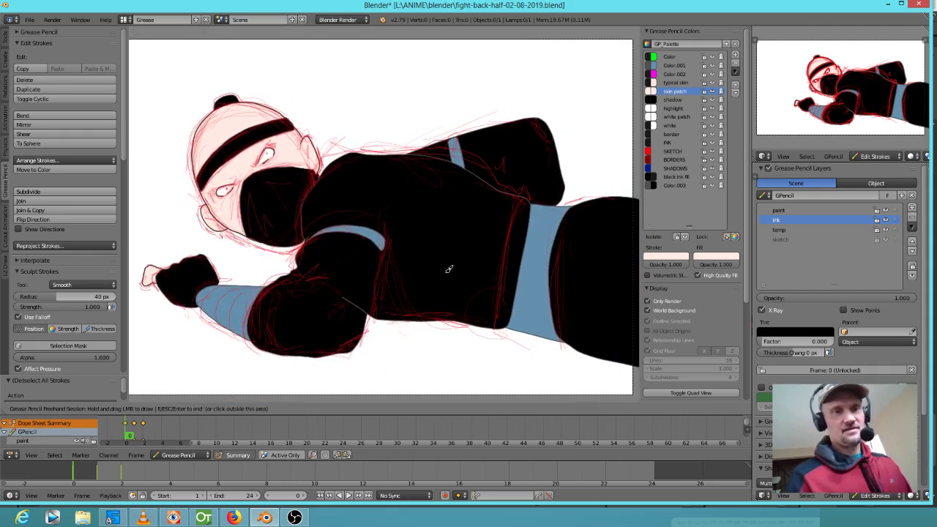
key(Escape)
Step: Select the blue waistband and the black leg strokes and bring them forward over the torso in the stroke order
right_click(529, 333)
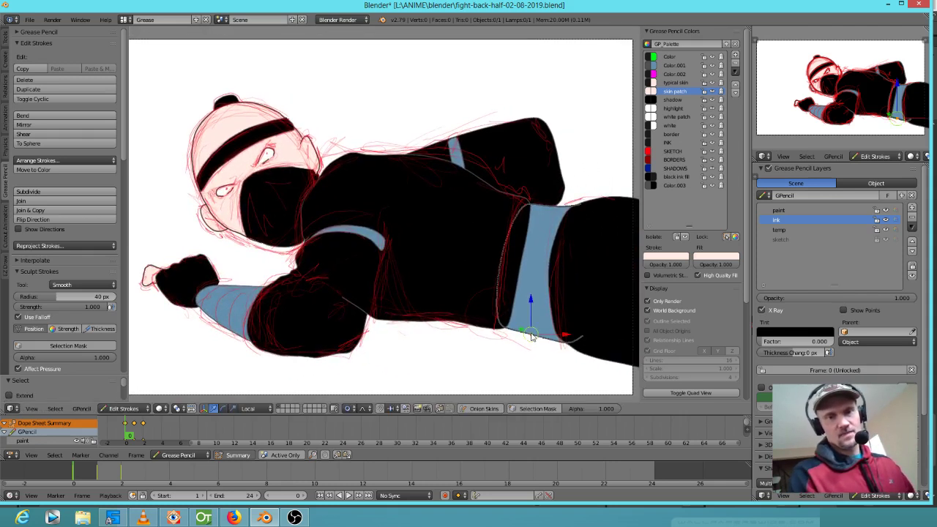
shift+right_click(580, 353)
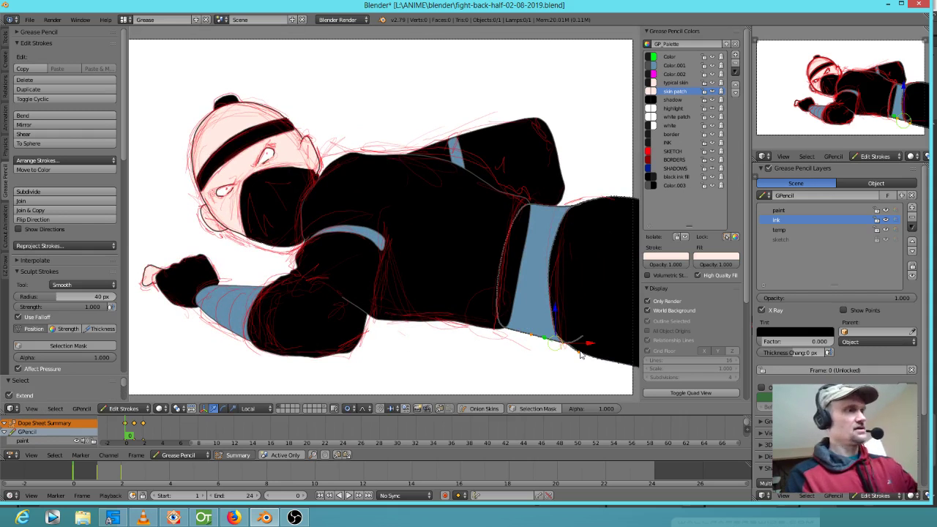
key(ctrl+shift+Up)
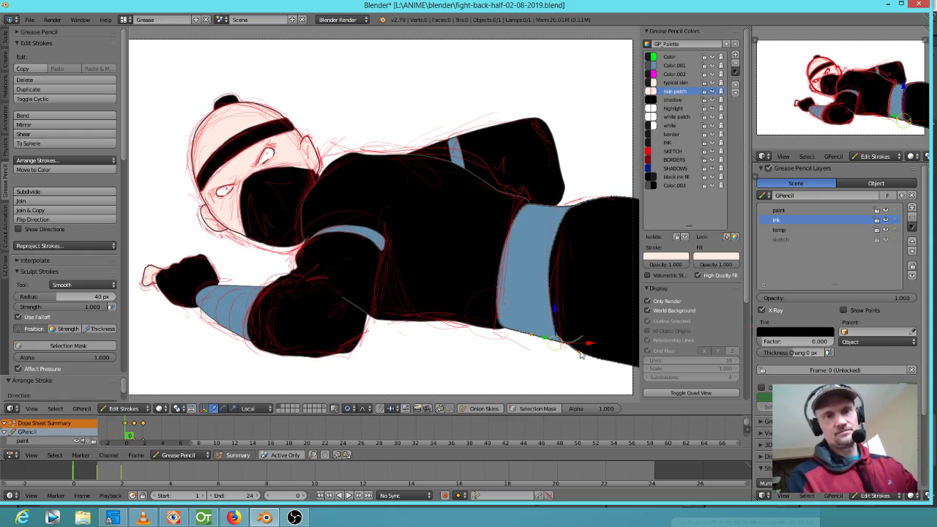
scroll(344, 152, down, 1)
scroll(344, 152, up, 3)
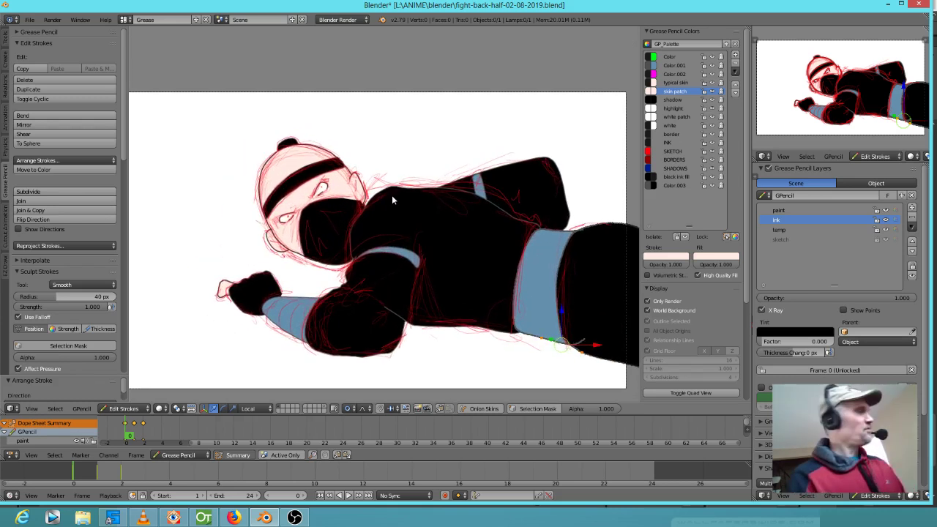
Step: Switch to OpenToonz and review frames 181, 180 and 168 of the battle scene
click(204, 518)
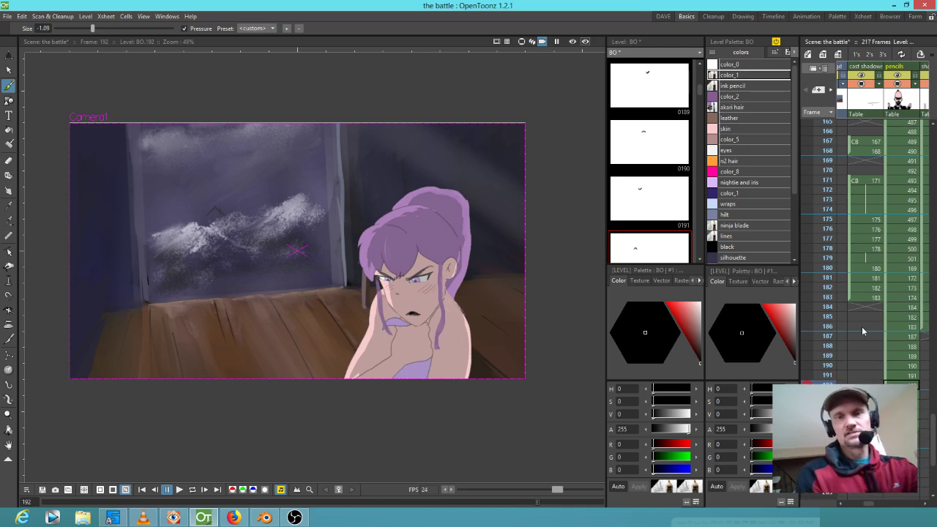
scroll(861, 326, up, 10)
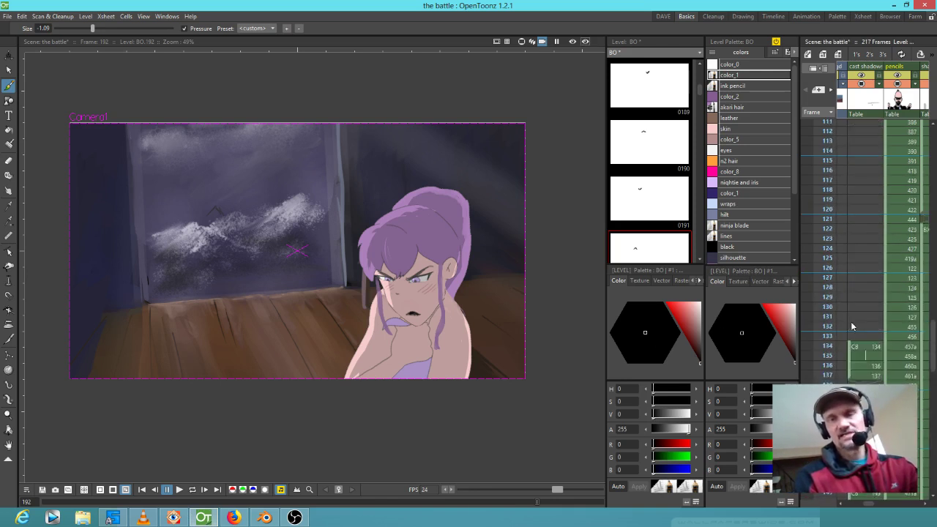
scroll(851, 326, down, 12)
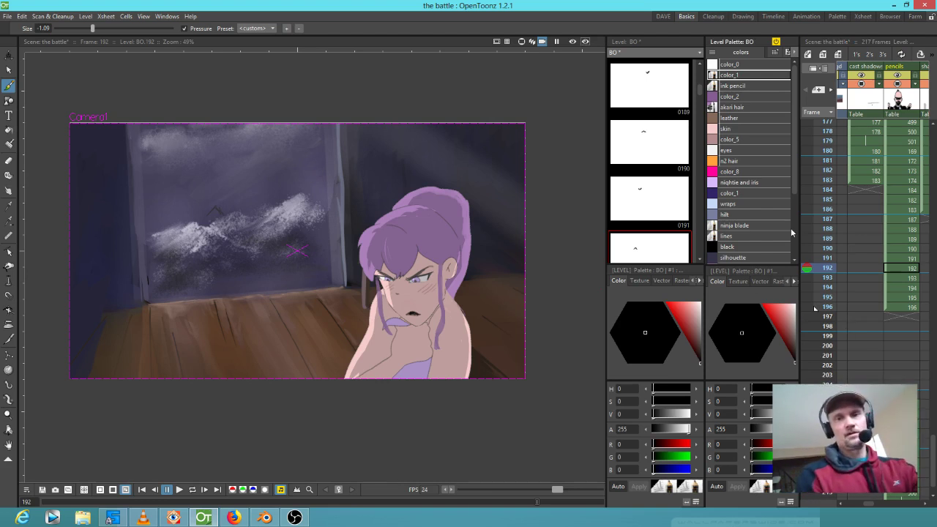
click(830, 159)
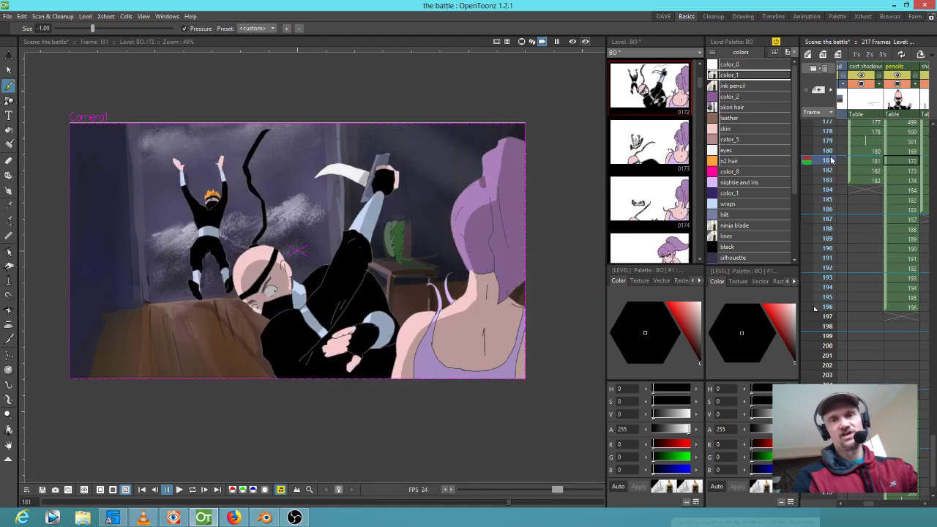
click(830, 155)
scroll(853, 179, up, 4)
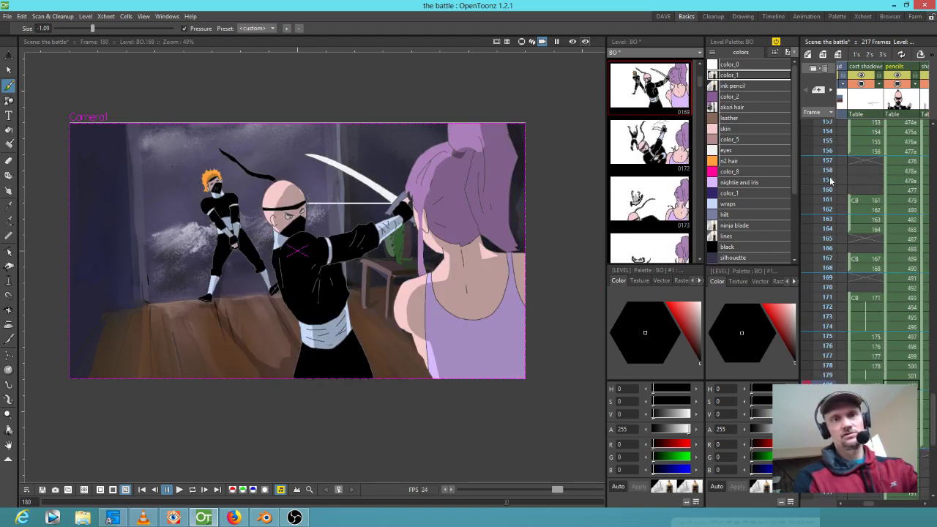
click(829, 268)
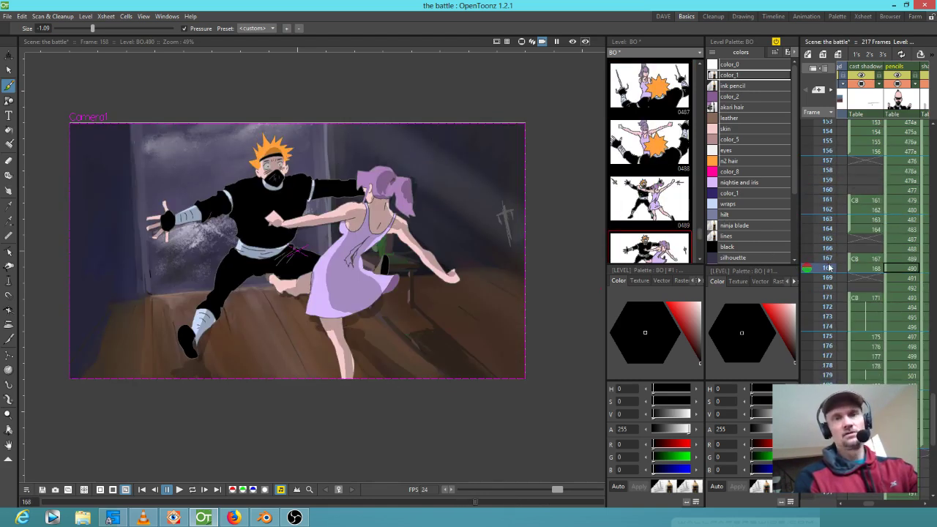
Step: Extend the tint column's exposure from frame 149 through frame 193 and scrub the scene to frame 178
mouse_move(881, 213)
middle_down()
mouse_move(809, 224)
mouse_move(796, 235)
middle_up()
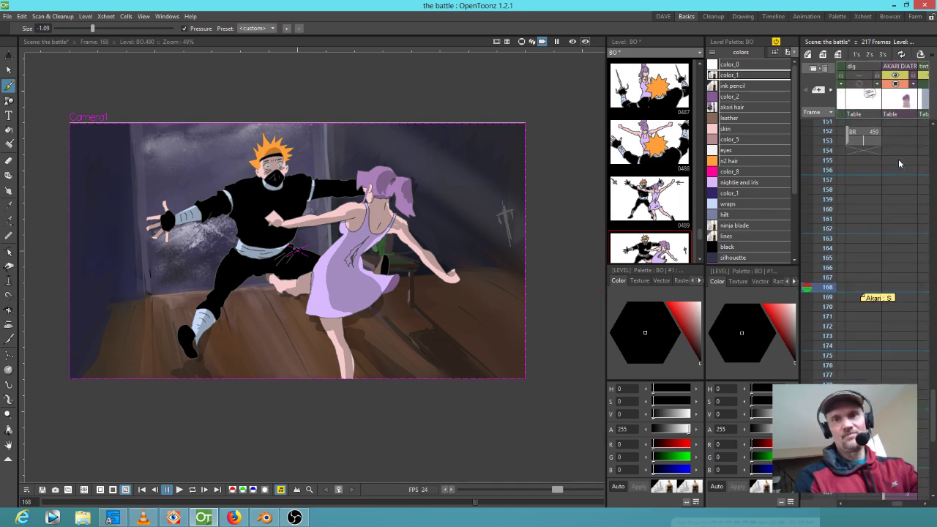
middle_drag(902, 188, 854, 174)
click(882, 85)
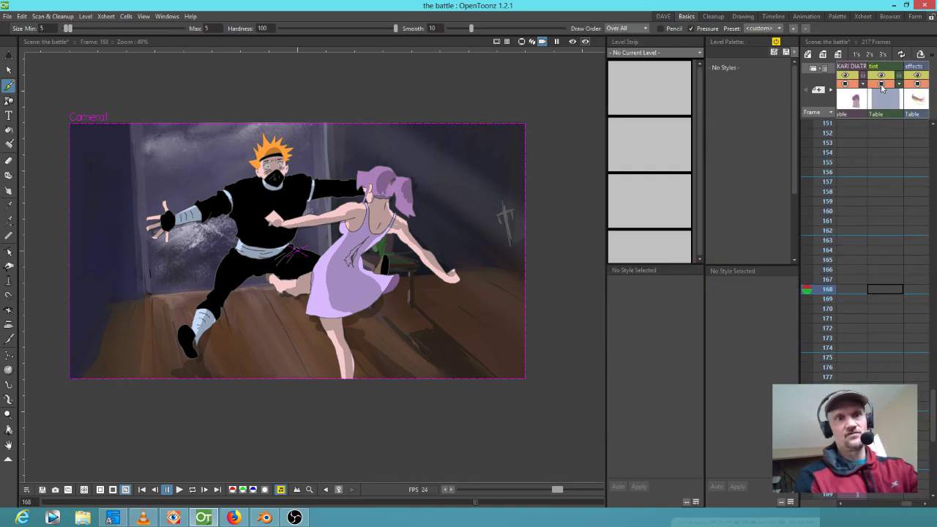
scroll(890, 207, up, 5)
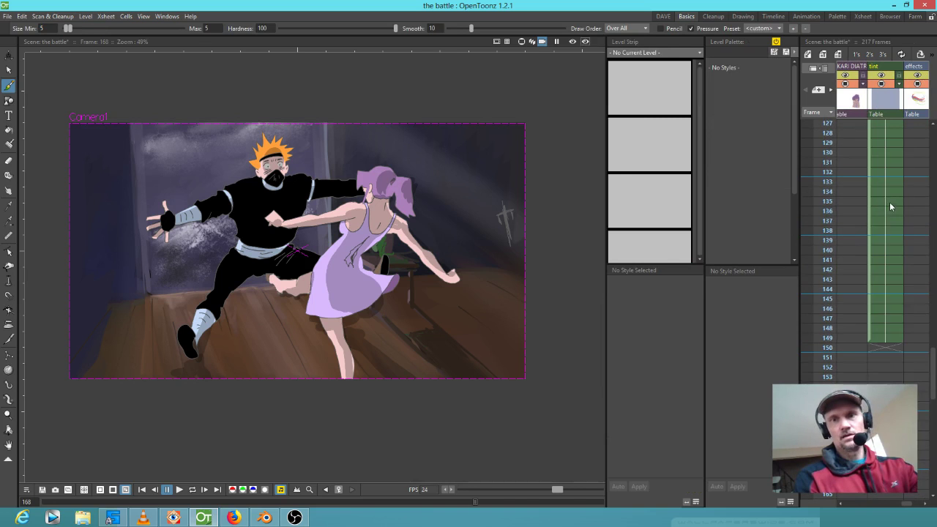
scroll(893, 220, down, 1)
click(890, 279)
drag(894, 289, 881, 232)
click(820, 226)
mouse_move(819, 227)
mouse_down()
mouse_move(829, 167)
mouse_move(824, 359)
mouse_up()
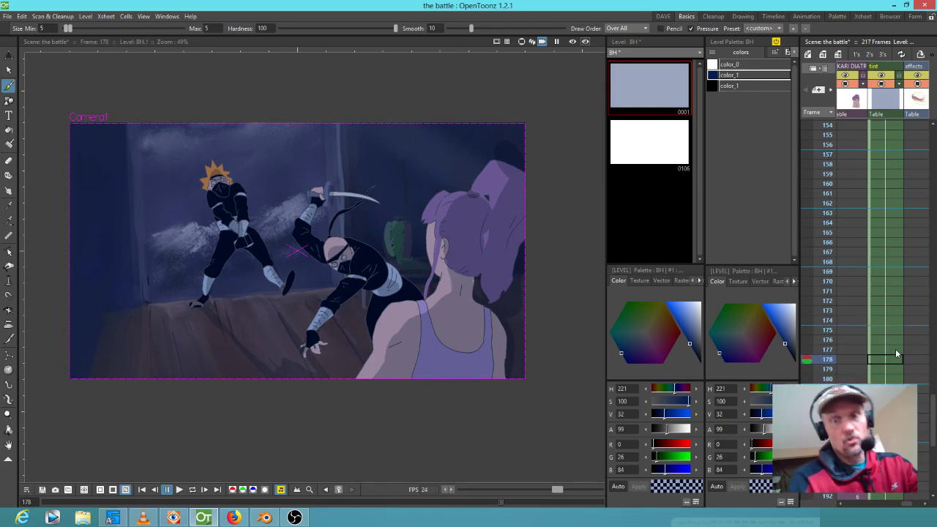
scroll(886, 355, down, 6)
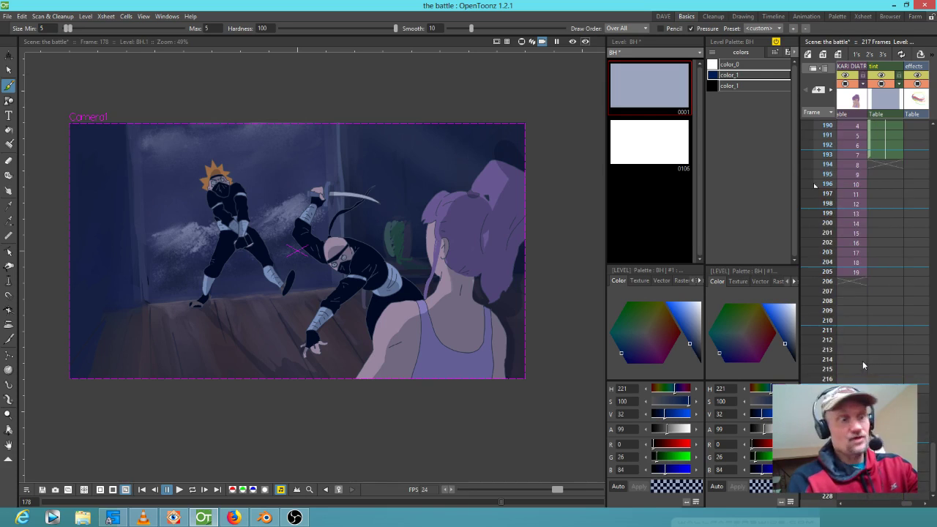
Step: Switch back to Blender and hide the sketch layer
click(266, 518)
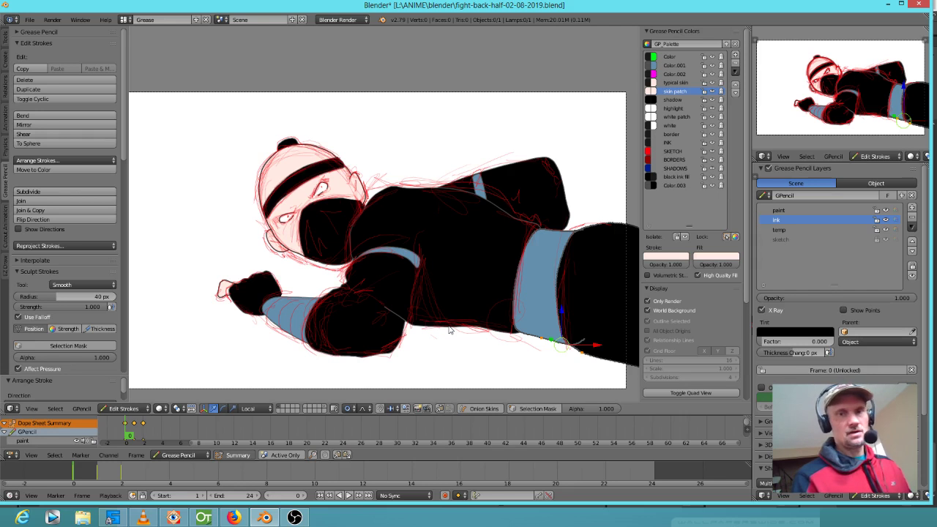
click(885, 241)
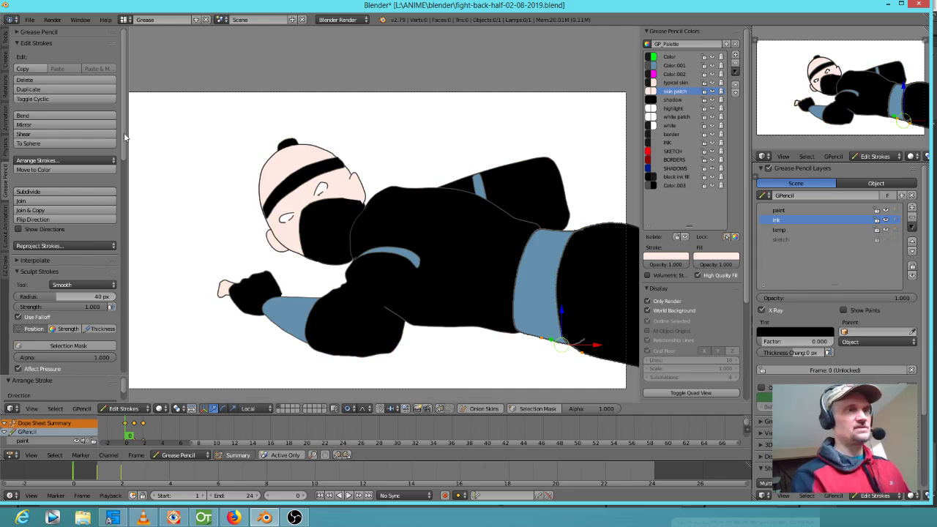
Step: Fill a patch at the elbow with black ink fill and darken that colour's fill to pure black
scroll(88, 157, down, 8)
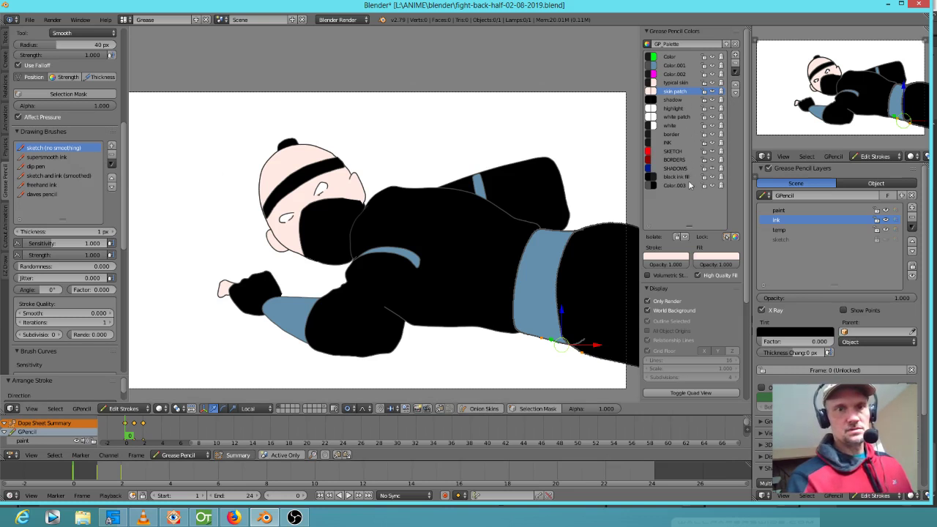
click(675, 141)
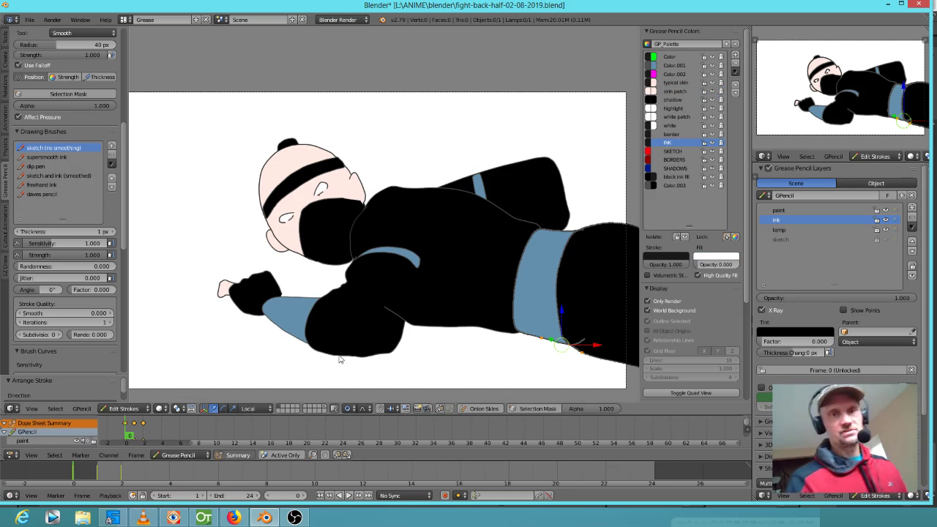
click(675, 176)
mouse_move(395, 289)
mouse_down()
mouse_move(386, 287)
mouse_move(381, 326)
mouse_move(410, 293)
mouse_up()
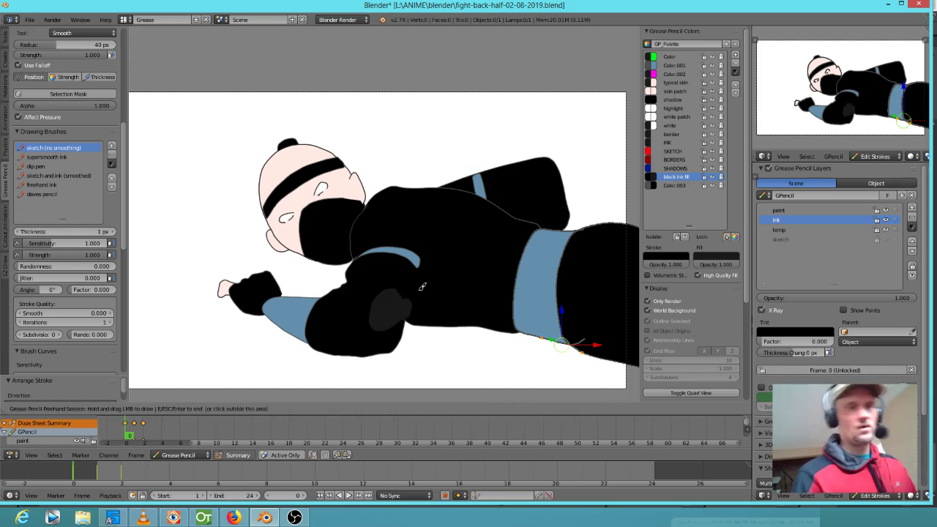
click(719, 257)
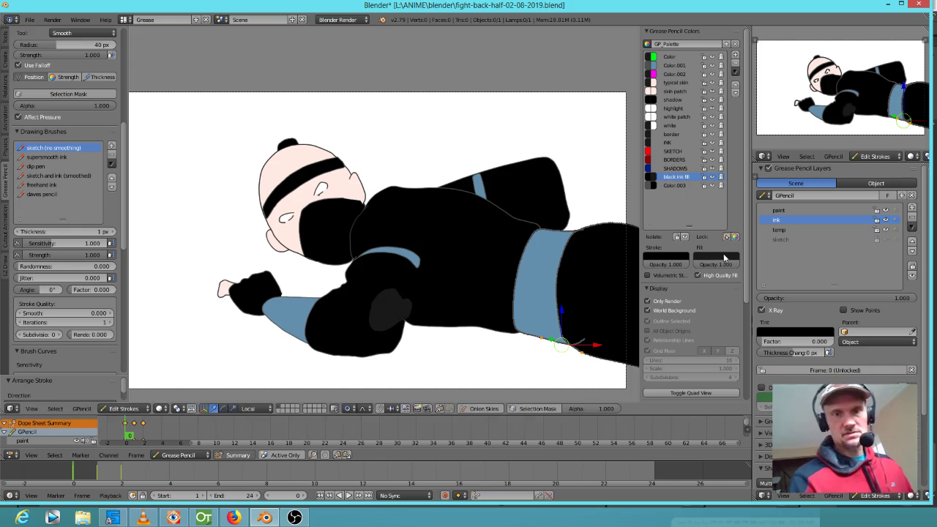
click(724, 258)
drag(767, 202, 767, 223)
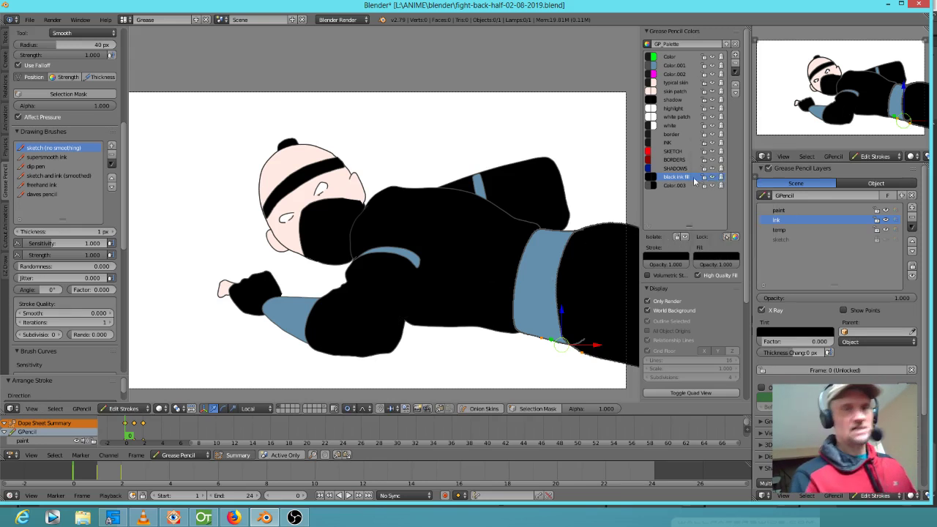
Step: Draw thin fold lines across the blue waistband and the blue forearm wrap in the INK colour
click(667, 142)
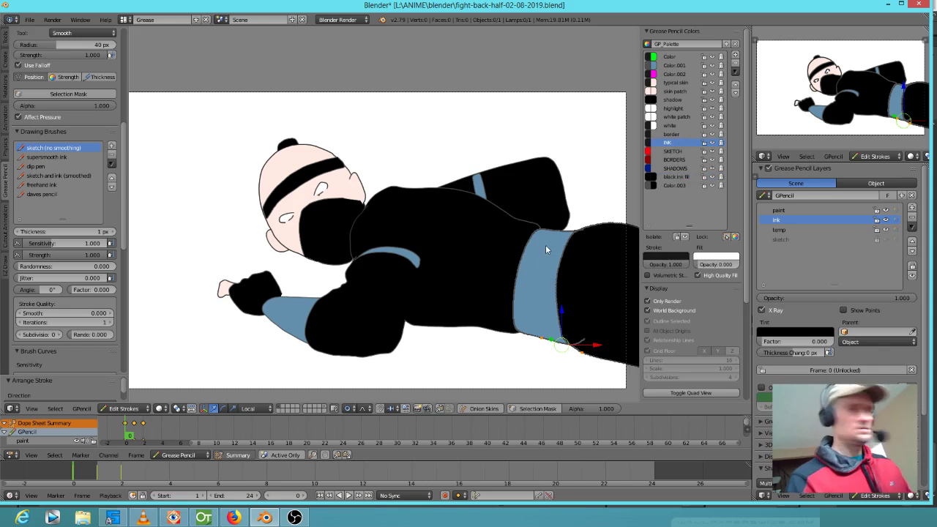
key(d)
drag(536, 259, 532, 323)
drag(546, 265, 544, 319)
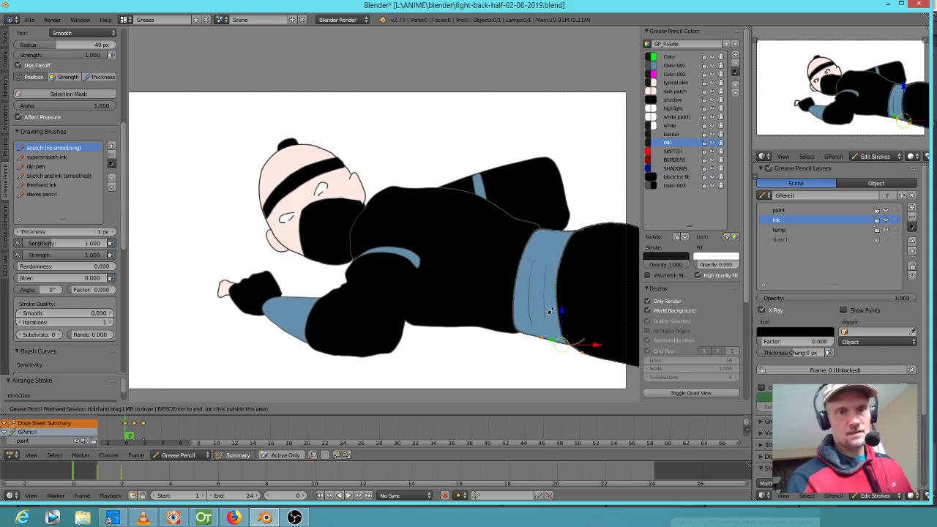
drag(282, 298, 269, 314)
mouse_move(287, 299)
mouse_down()
mouse_move(276, 320)
mouse_move(311, 315)
mouse_up()
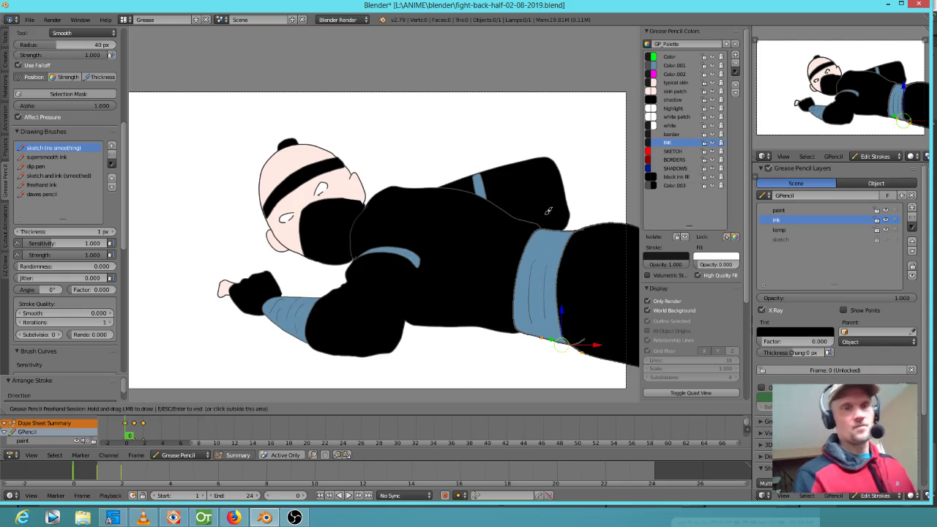
Step: Draw the inner fold lines of both ears in the INK colour
scroll(301, 184, up, 5)
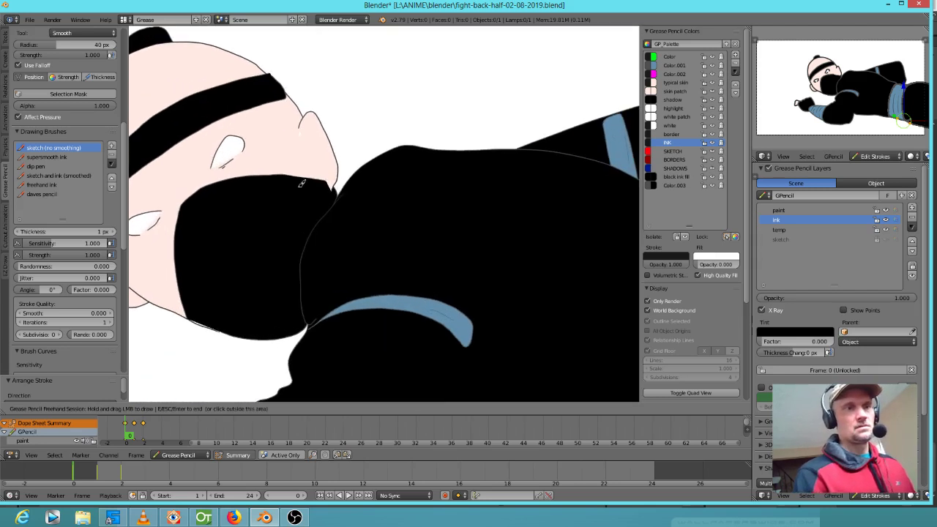
shift+middle_drag(301, 184, 440, 160)
drag(448, 168, 457, 196)
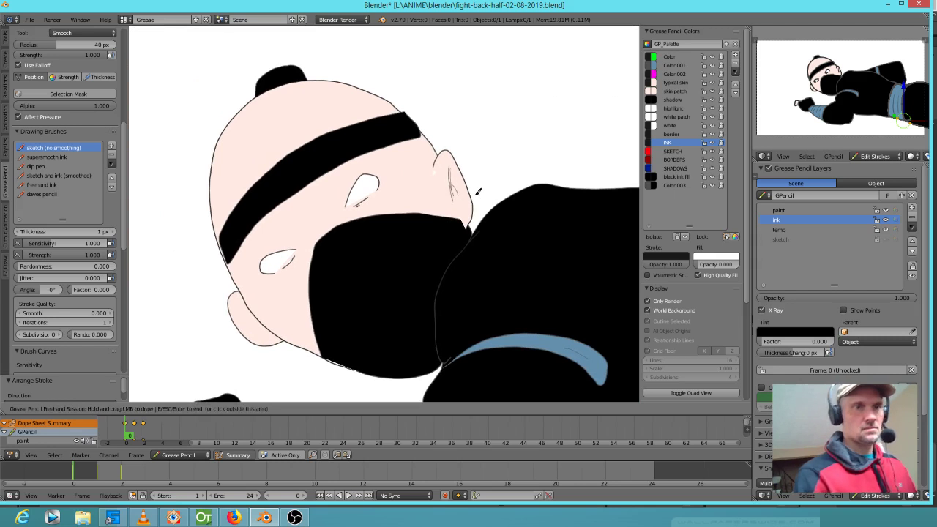
drag(239, 310, 257, 327)
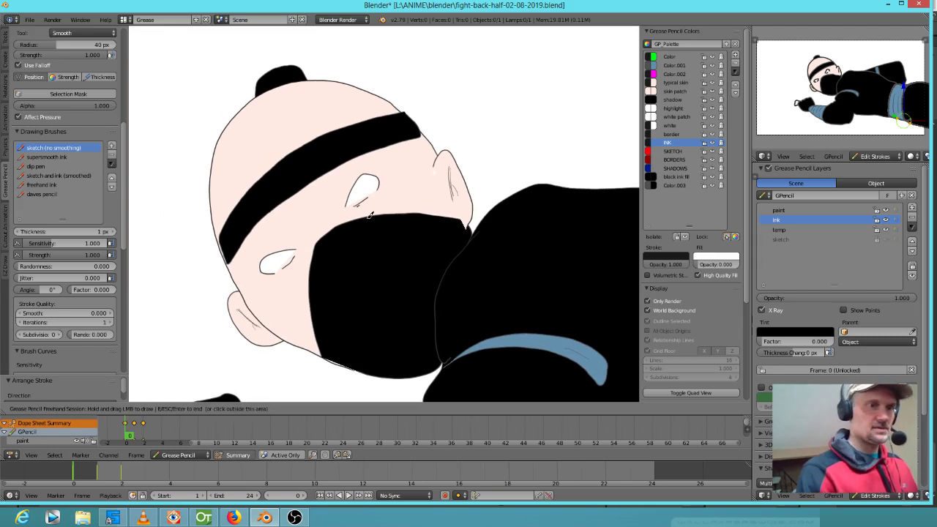
Step: Ink angry brow lines along the upper edges of both eyes and add a small pupil in each eye
mouse_move(347, 206)
mouse_down()
mouse_move(385, 152)
mouse_move(349, 190)
mouse_move(359, 175)
mouse_up()
drag(346, 207, 339, 200)
mouse_move(296, 250)
mouse_down()
mouse_move(292, 242)
mouse_move(253, 257)
mouse_up()
drag(296, 250, 246, 262)
drag(295, 250, 246, 264)
drag(296, 250, 251, 263)
drag(296, 250, 270, 254)
mouse_move(296, 250)
mouse_down()
mouse_move(289, 242)
mouse_move(261, 256)
mouse_up()
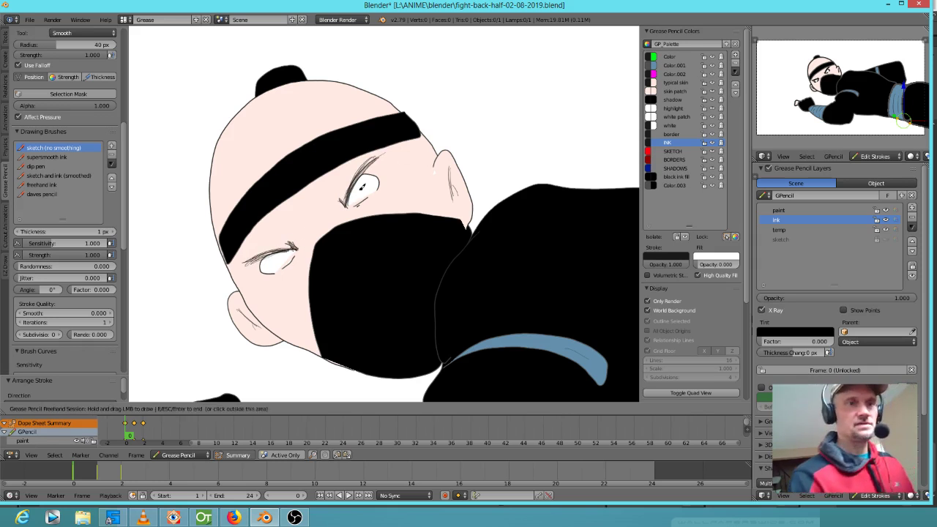
drag(365, 184, 362, 186)
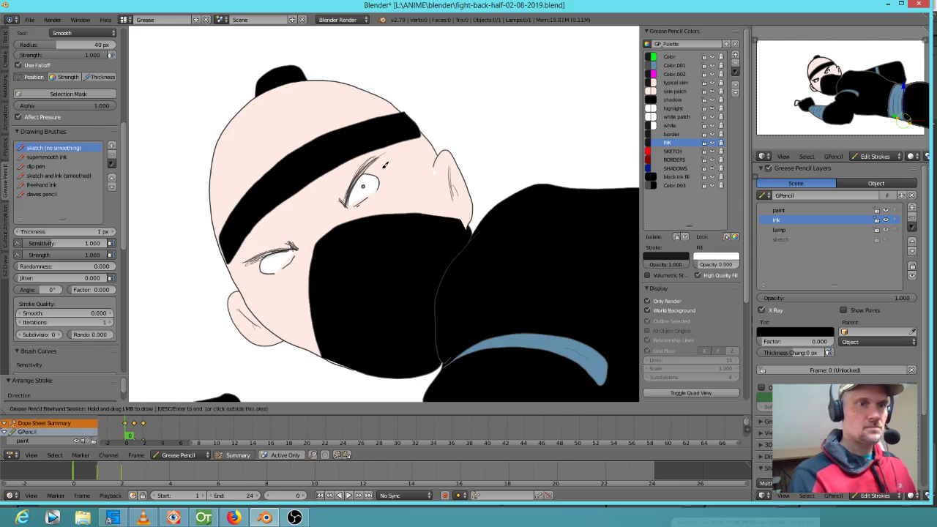
drag(282, 253, 280, 255)
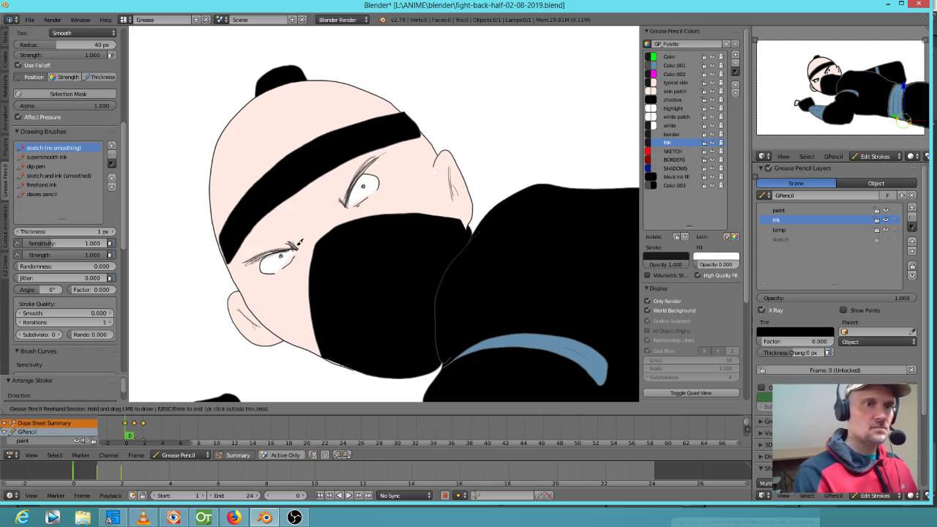
Step: Ink short crease lines beneath both eyes and across the bridge of the nose between them
drag(368, 209, 390, 194)
drag(372, 206, 393, 192)
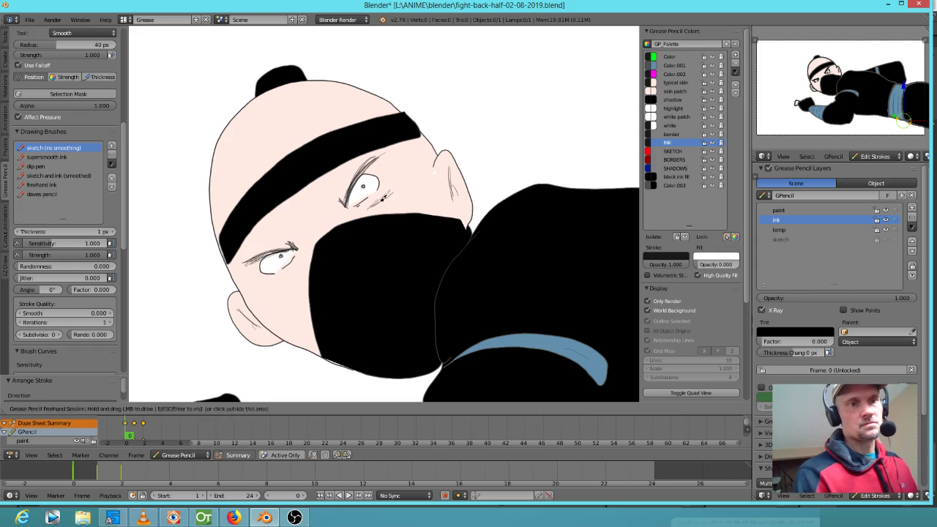
drag(290, 274, 298, 263)
drag(286, 281, 301, 269)
drag(312, 219, 304, 233)
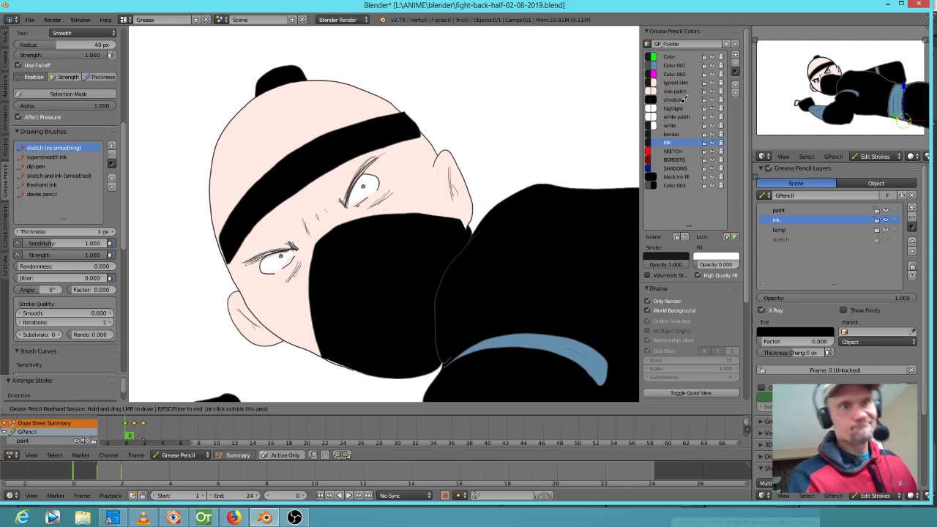
Step: Make the shadow colour of the grease pencil palette the active drawing colour
click(680, 101)
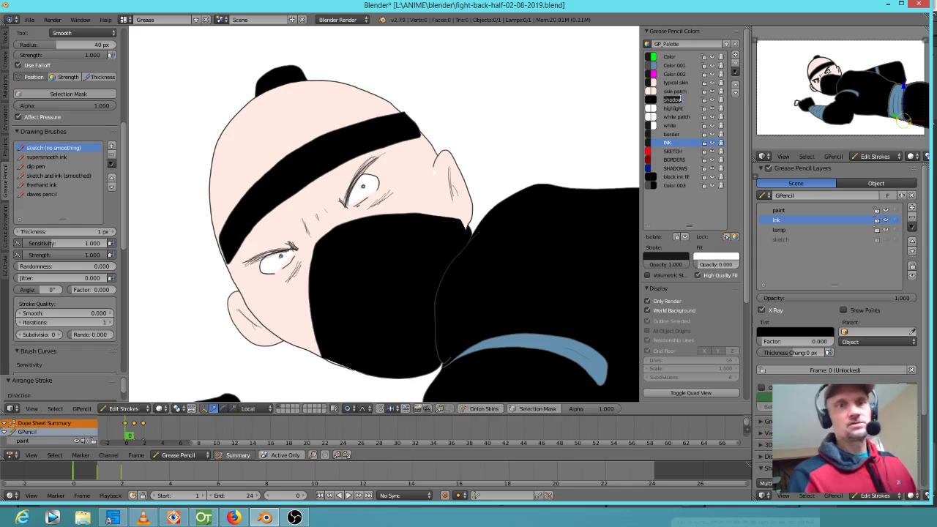
key(Escape)
click(690, 99)
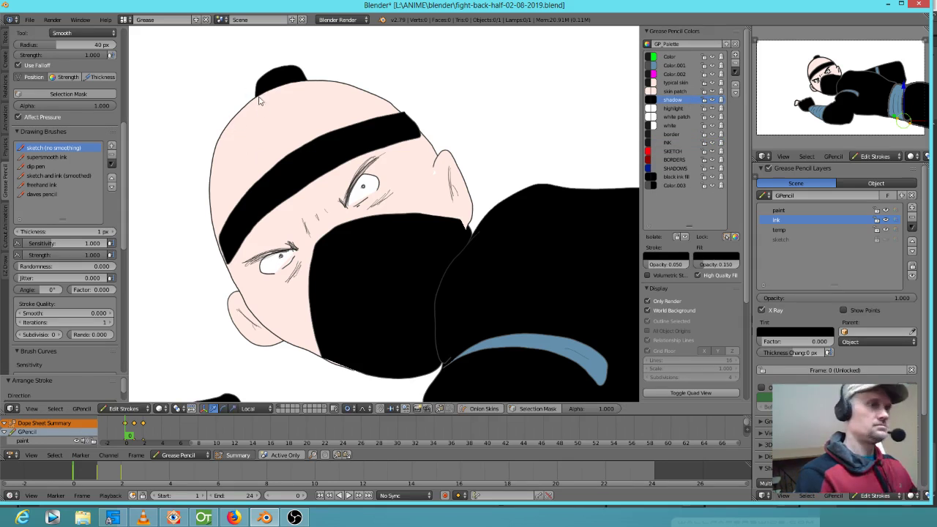
drag(259, 99, 238, 115)
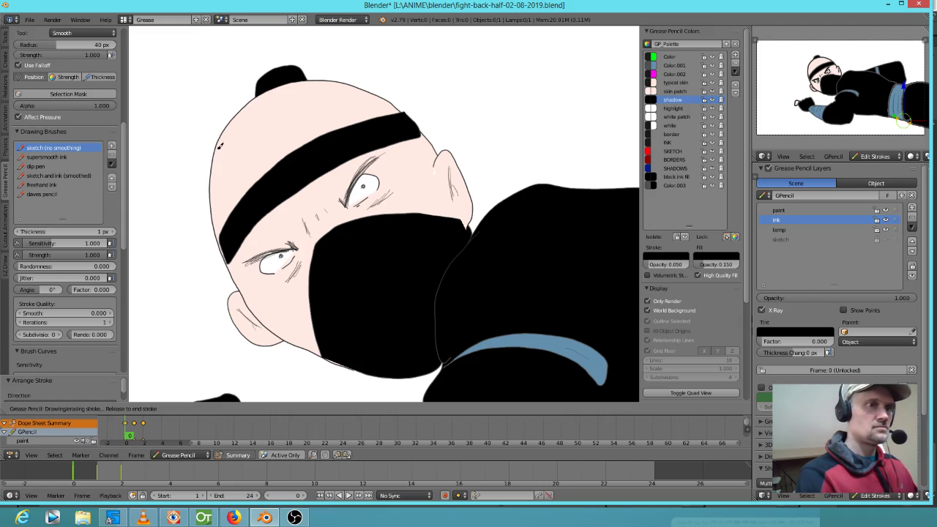
mouse_move(217, 218)
mouse_down()
mouse_move(227, 250)
mouse_move(252, 208)
mouse_up()
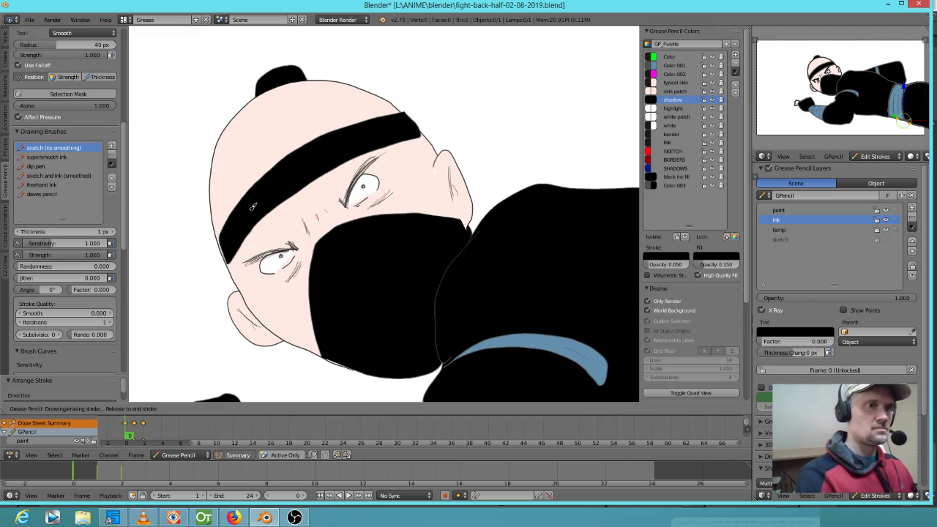
drag(262, 100, 270, 86)
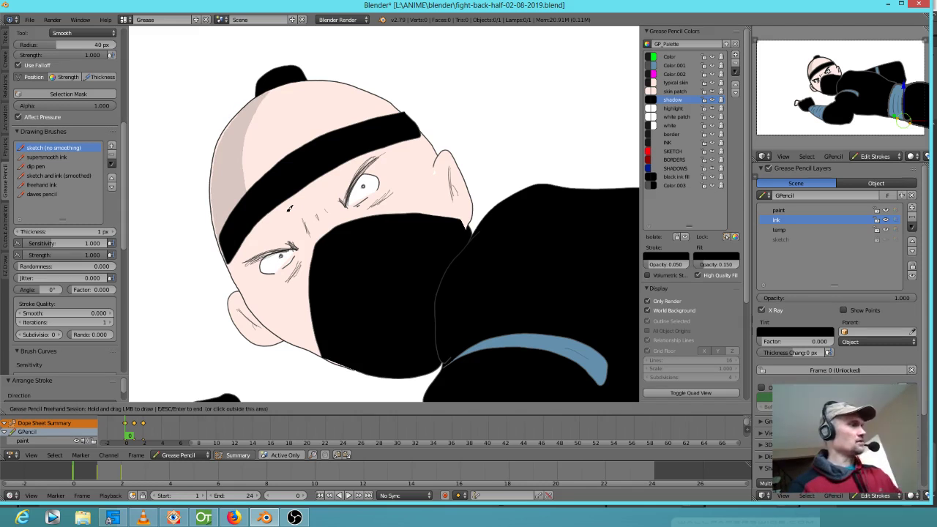
key(ctrl+z)
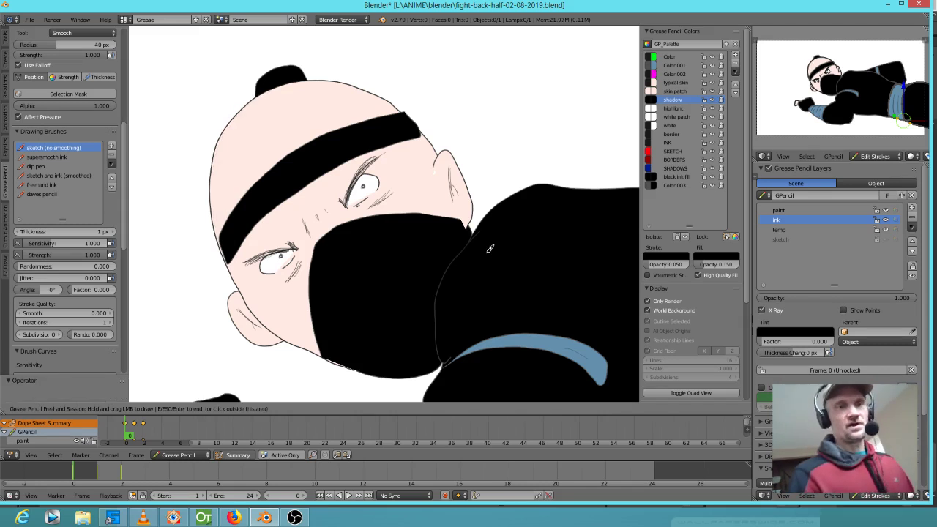
drag(473, 249, 465, 218)
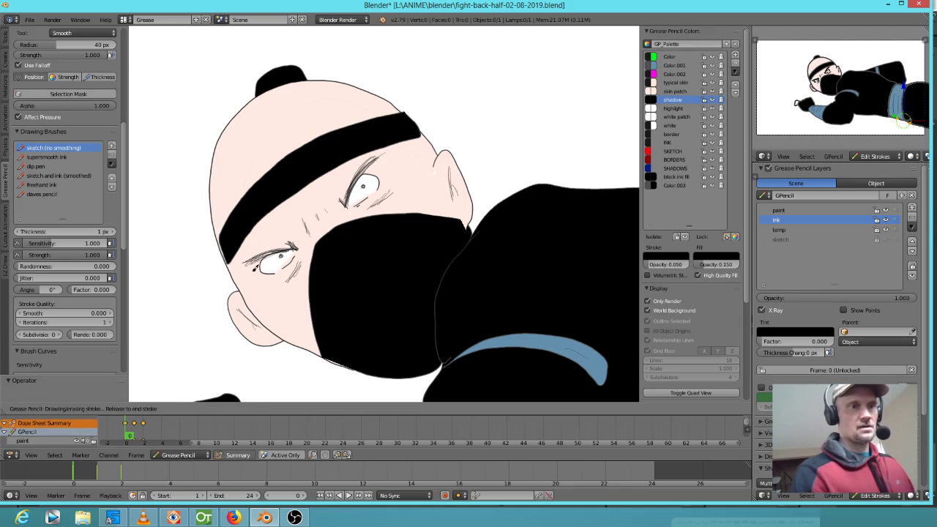
drag(352, 333, 414, 341)
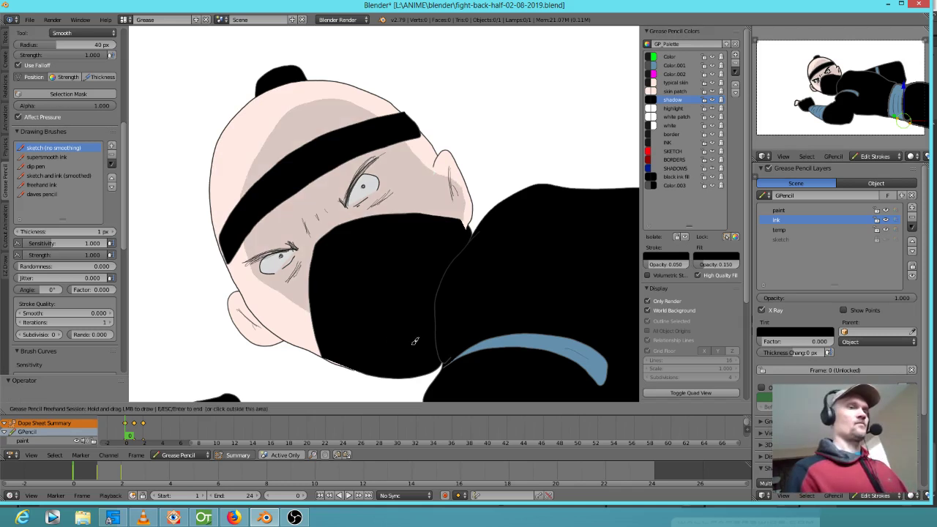
key(ctrl+z)
Step: Fill a translucent shadow over the face from the forehead down to the mask and inside the lower ear
drag(456, 246, 462, 207)
drag(425, 159, 327, 102)
drag(293, 324, 391, 352)
drag(252, 303, 242, 296)
drag(276, 330, 277, 326)
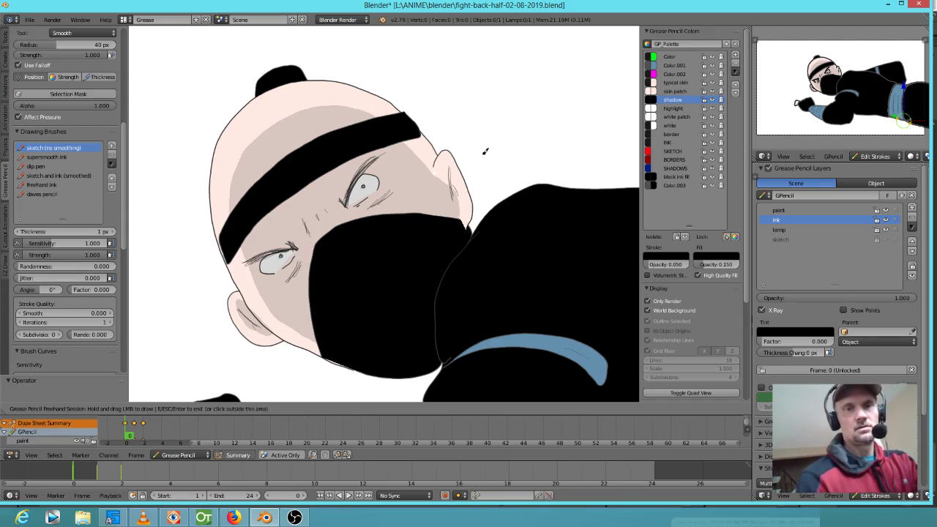
Step: Cover the small gap where the upper ear meets the head with strokes in the skin patch colour
click(675, 93)
click(675, 91)
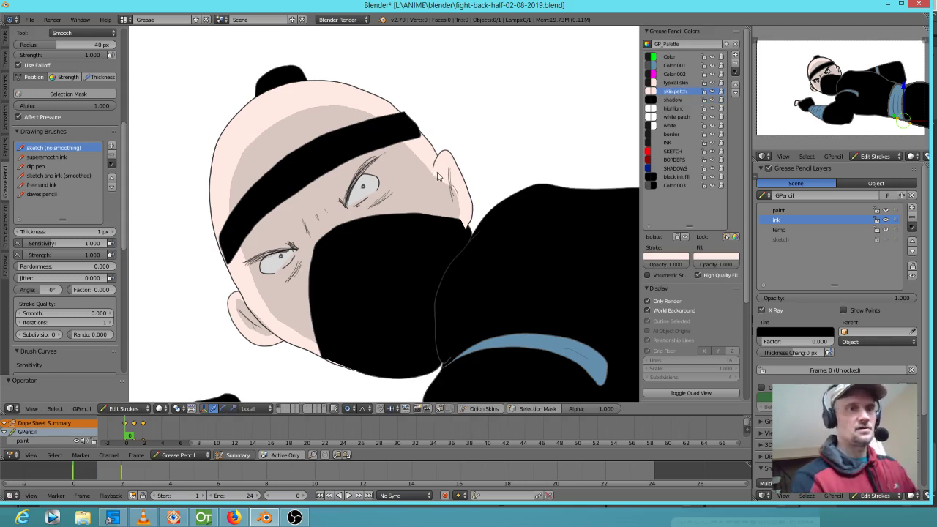
key(d)
drag(442, 173, 440, 166)
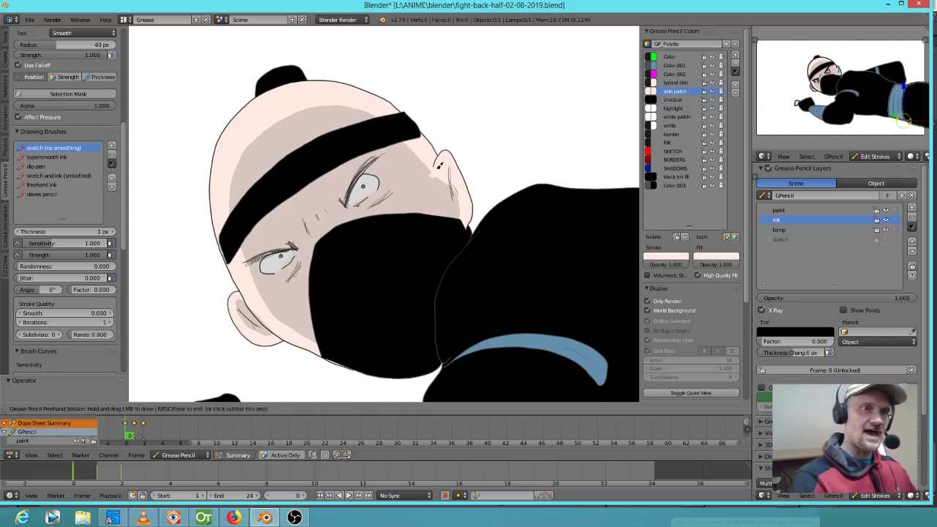
scroll(440, 164, up, 4)
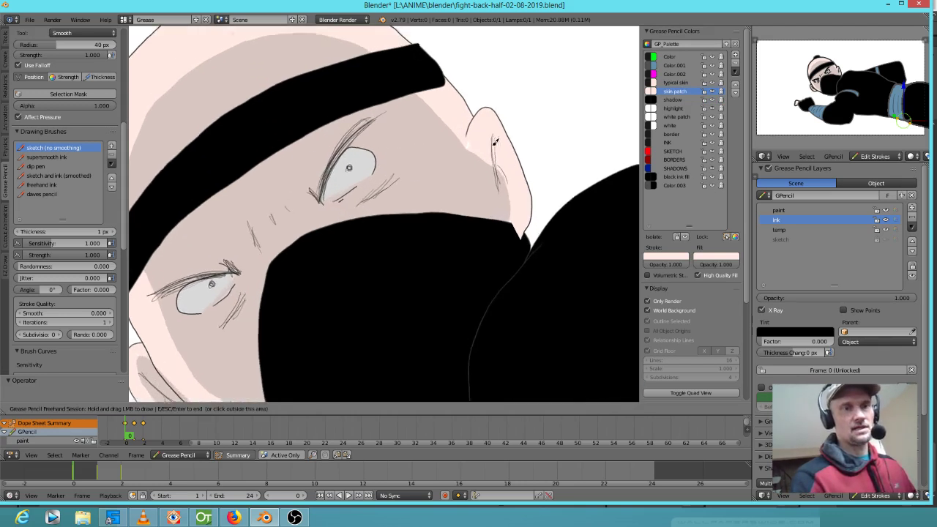
mouse_move(495, 117)
mouse_down()
mouse_move(488, 126)
mouse_move(500, 117)
mouse_up()
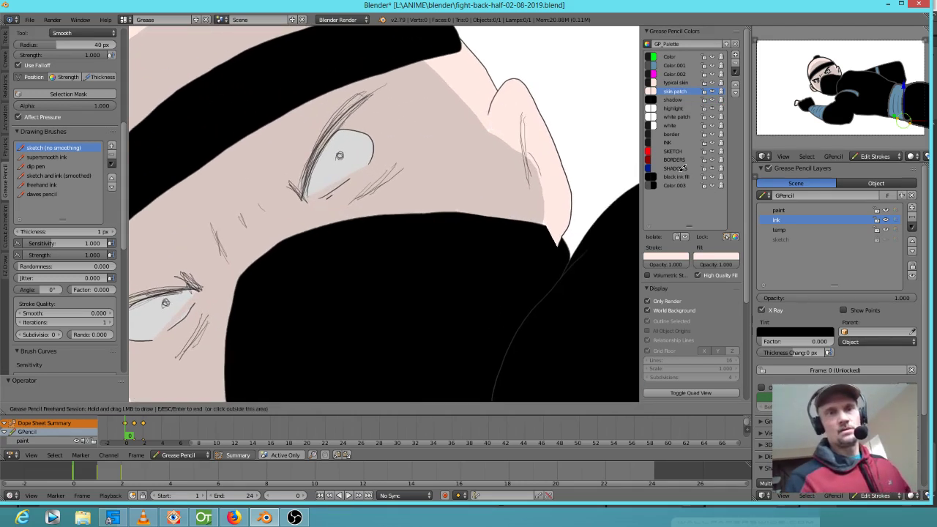
Step: Shade the inner fold of the upper ear in the shadow colour
key(Escape)
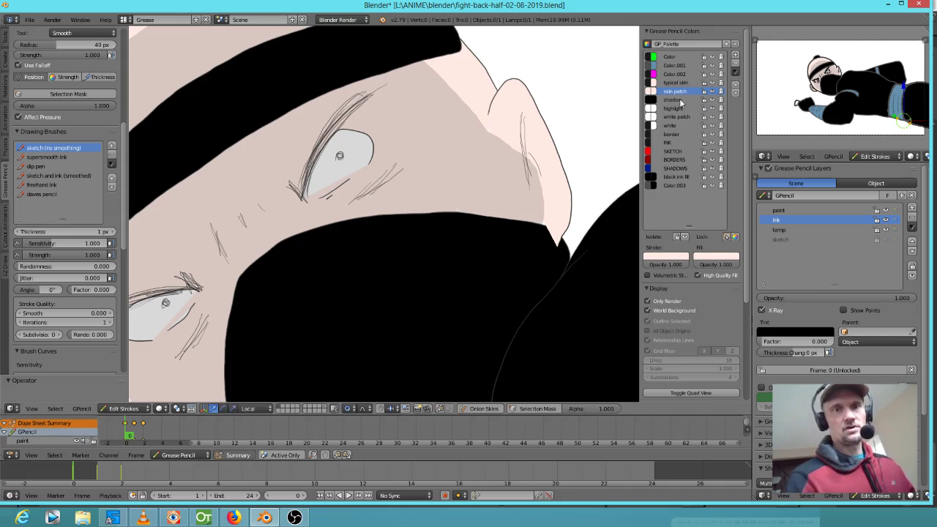
click(676, 100)
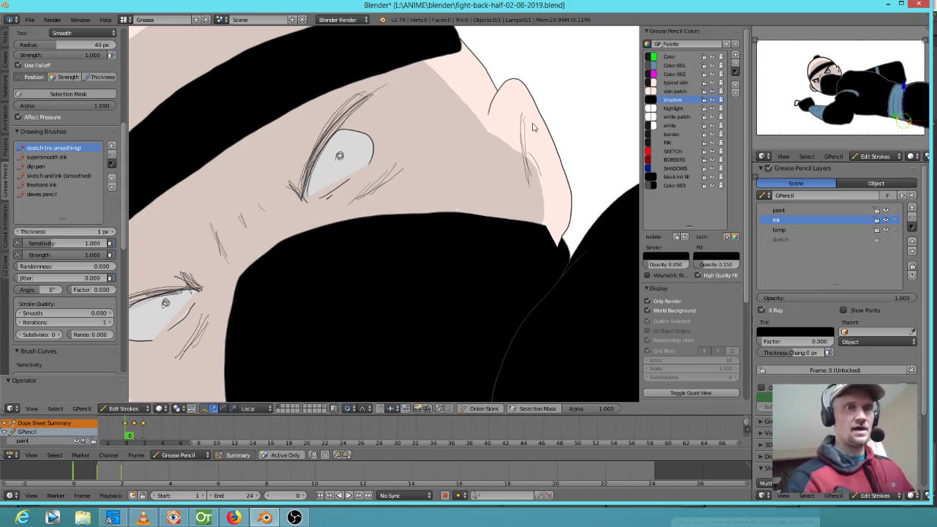
drag(534, 128, 532, 117)
drag(534, 156, 534, 156)
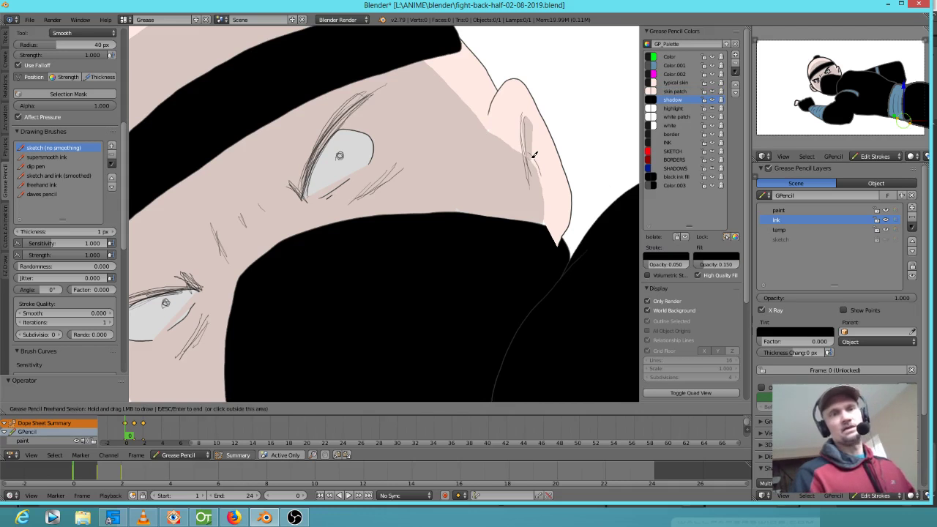
Step: Add thin shadow strokes at the inner corners of both eyes and in the creases beneath them
scroll(534, 156, down, 2)
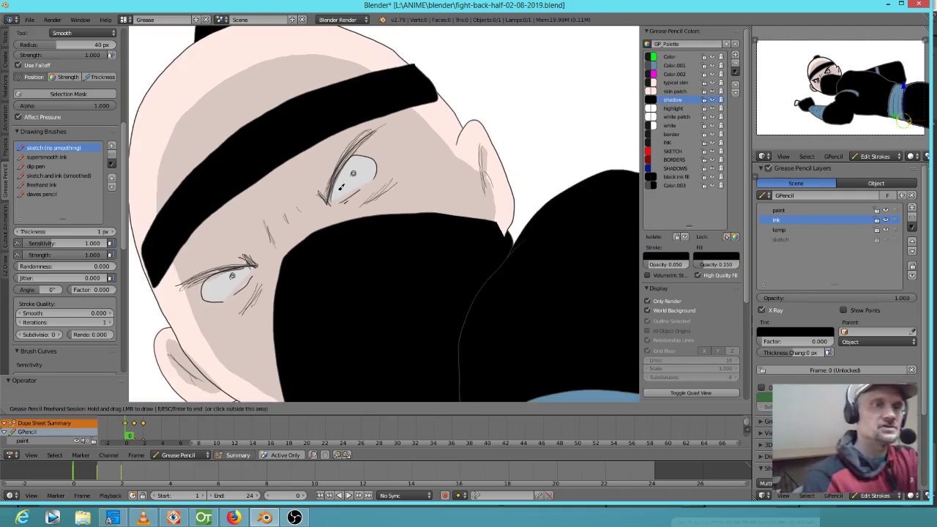
mouse_move(331, 196)
mouse_down()
mouse_move(352, 153)
mouse_move(368, 151)
mouse_move(336, 182)
mouse_up()
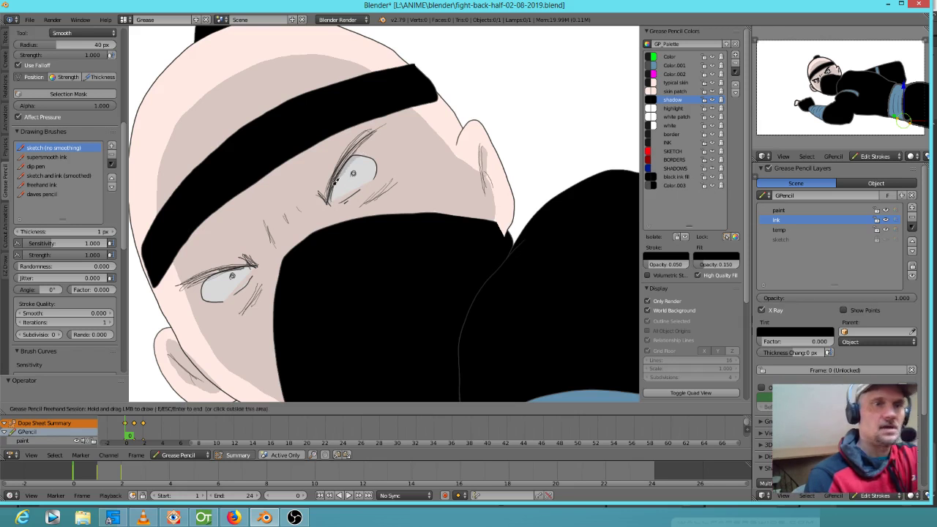
mouse_move(257, 262)
mouse_down()
mouse_move(211, 273)
mouse_move(258, 267)
mouse_up()
mouse_move(375, 174)
mouse_down()
mouse_move(355, 191)
mouse_move(374, 182)
mouse_move(374, 200)
mouse_move(364, 205)
mouse_up()
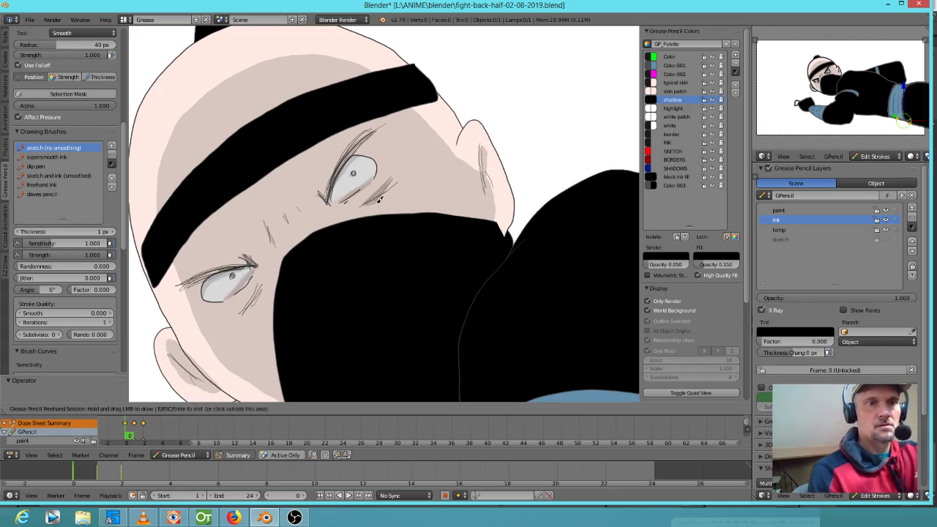
mouse_move(257, 285)
mouse_down()
mouse_move(255, 304)
mouse_move(241, 313)
mouse_up()
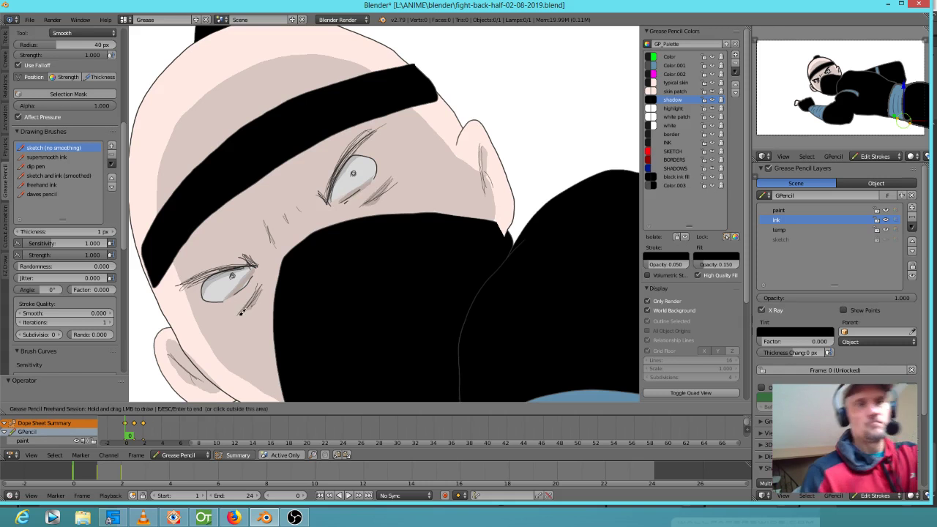
Step: Undo the trial shading patch on the cheek and shade the brow lines above both eyes in the shadow color
drag(418, 157, 451, 181)
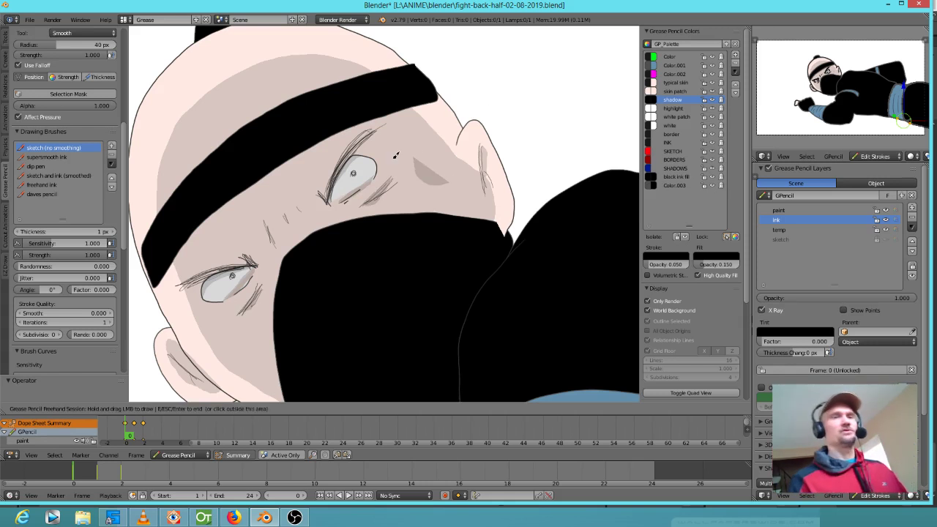
key(ctrl+z)
mouse_move(350, 155)
mouse_down()
mouse_move(362, 136)
mouse_move(382, 136)
mouse_up()
mouse_move(216, 265)
mouse_down()
mouse_move(192, 274)
mouse_move(183, 291)
mouse_move(186, 284)
mouse_up()
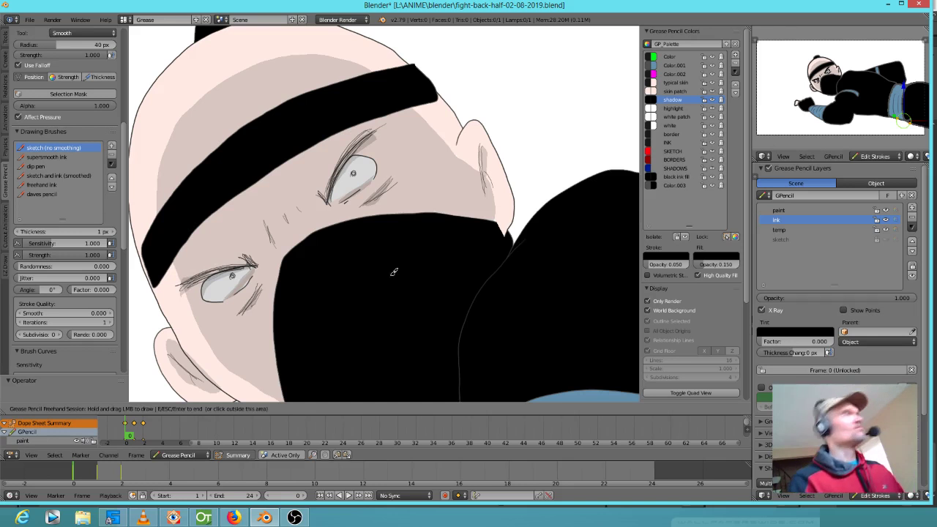
Step: Shade the raised hand, the blue shoulder band and the blue forearm wrap with the shadow color
scroll(393, 272, down, 4)
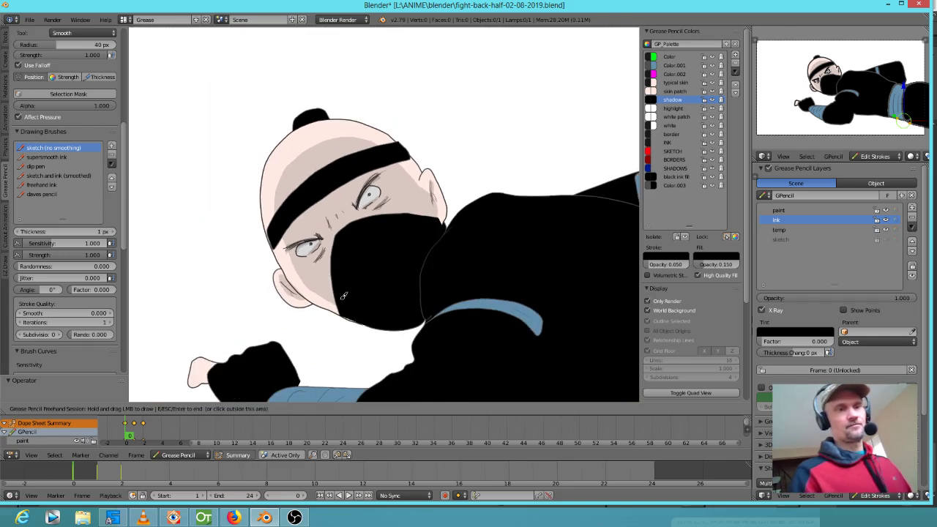
drag(218, 366, 223, 371)
mouse_move(544, 332)
mouse_down()
mouse_move(536, 349)
mouse_move(499, 297)
mouse_move(543, 340)
mouse_up()
shift+middle_drag(462, 369, 495, 223)
mouse_move(402, 251)
mouse_down()
mouse_move(307, 253)
mouse_move(366, 307)
mouse_up()
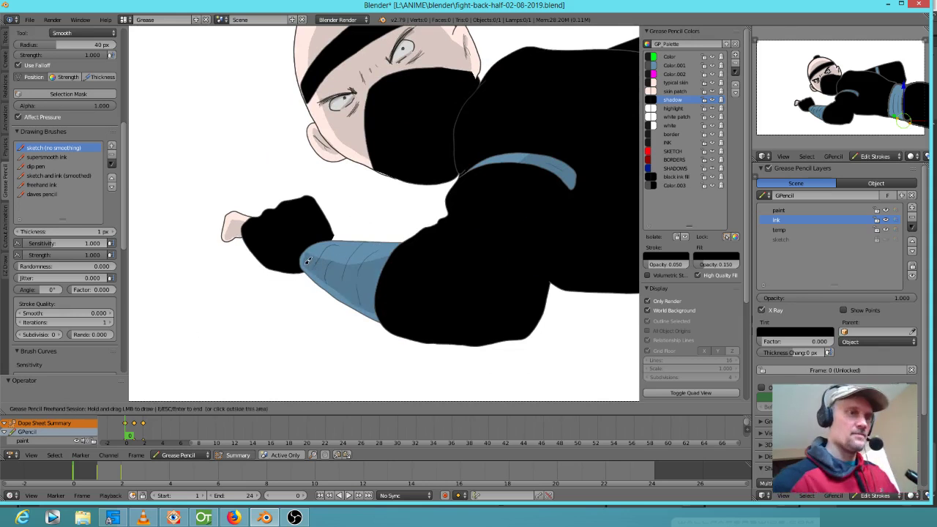
mouse_move(298, 252)
mouse_down()
mouse_move(367, 311)
mouse_move(372, 303)
mouse_move(306, 252)
mouse_up()
Step: Shade the blue waist sash with the shadow color
scroll(365, 264, down, 2)
shift+middle_drag(475, 223, 296, 217)
mouse_move(446, 218)
mouse_down()
mouse_move(450, 263)
mouse_move(539, 286)
mouse_move(554, 230)
mouse_up()
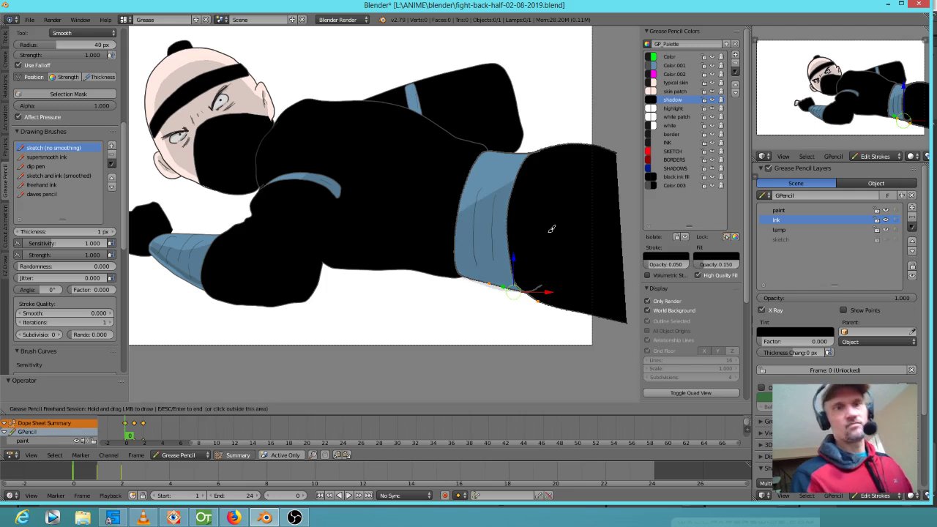
scroll(520, 199, down, 2)
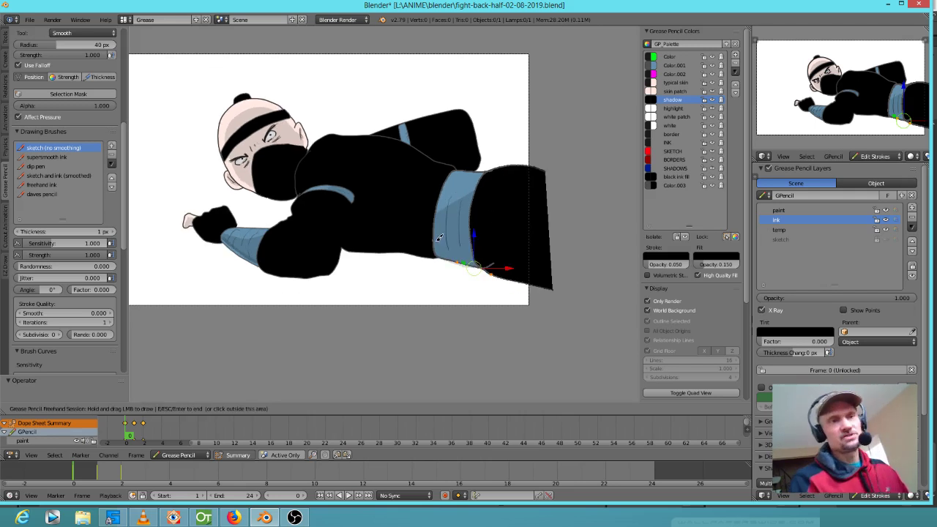
scroll(438, 238, up, 2)
scroll(431, 221, down, 1)
scroll(431, 221, down, 1)
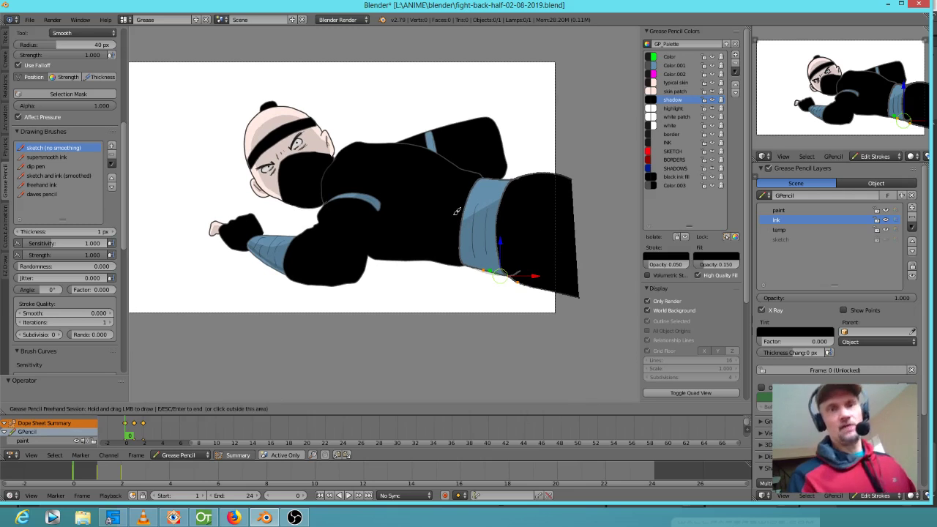
Step: Thicken the brow lines and inner eye corners above both eyes with short strokes in the INK color
click(682, 141)
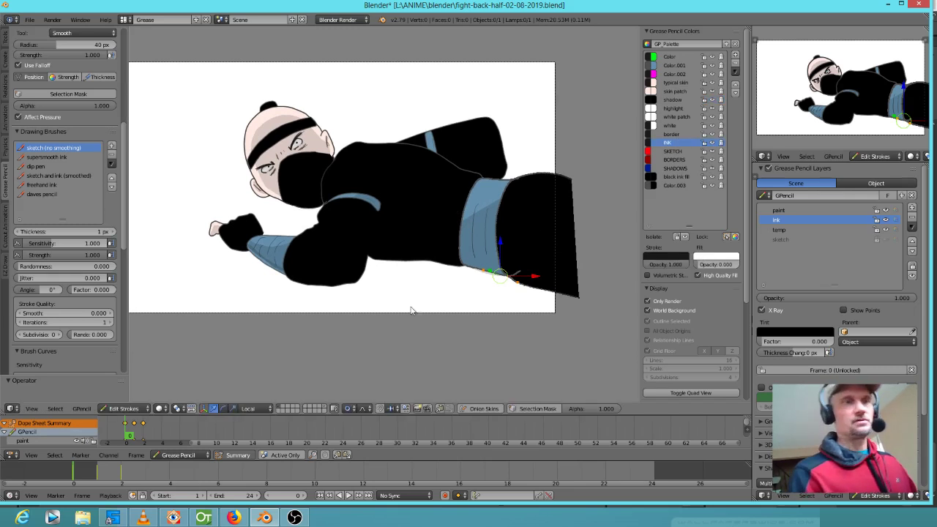
ctrl+middle_drag(293, 164, 415, 180)
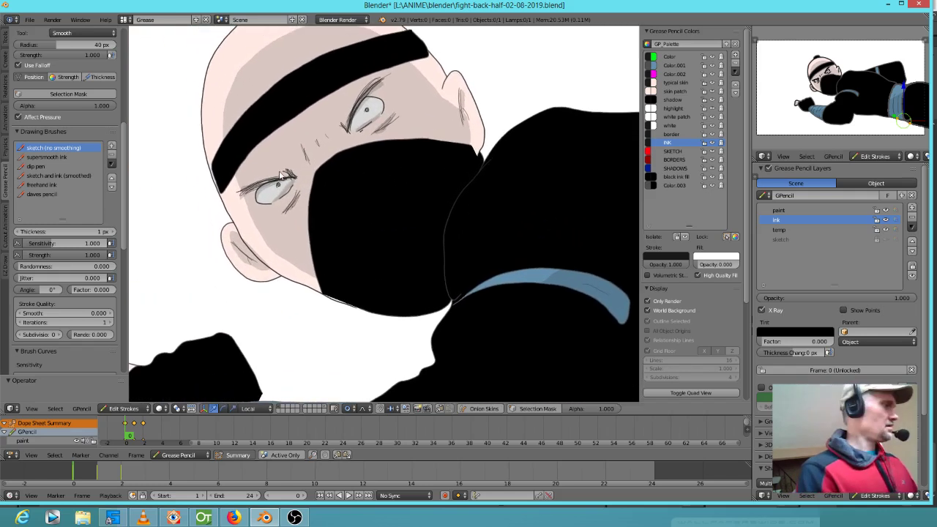
key(d)
drag(364, 96, 350, 126)
drag(362, 98, 349, 127)
drag(363, 97, 350, 127)
drag(380, 82, 357, 106)
drag(357, 110, 346, 131)
mouse_move(286, 170)
mouse_down()
mouse_move(244, 192)
mouse_move(298, 173)
mouse_up()
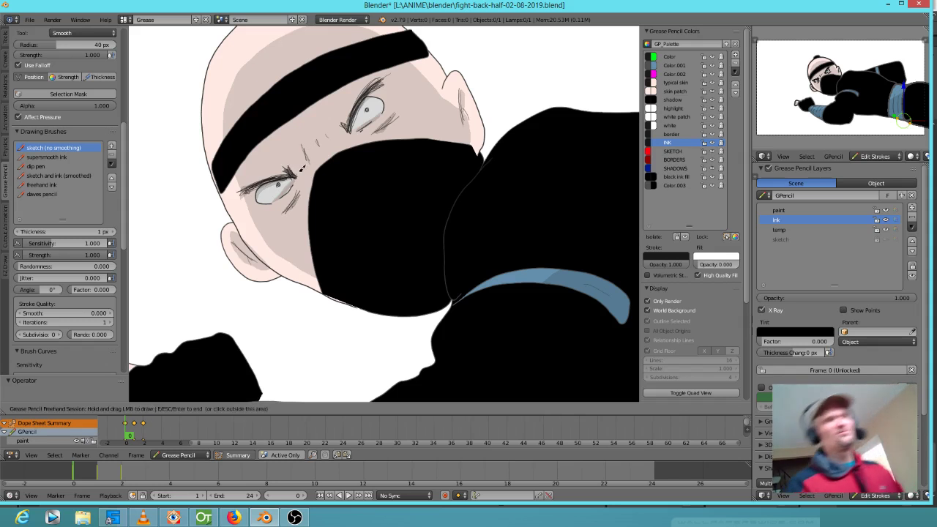
key(Escape)
Step: Move the corner points at the ear-side end of the headband onto the head outline using proportional editing
shift+middle_drag(436, 80, 412, 138)
right_click(402, 104)
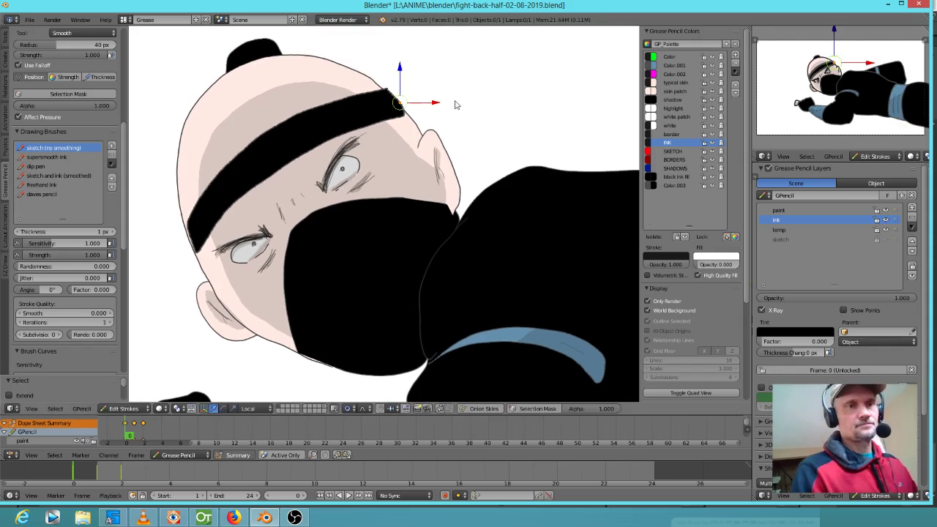
key(g)
scroll(425, 90, up, 2)
scroll(424, 90, up, 5)
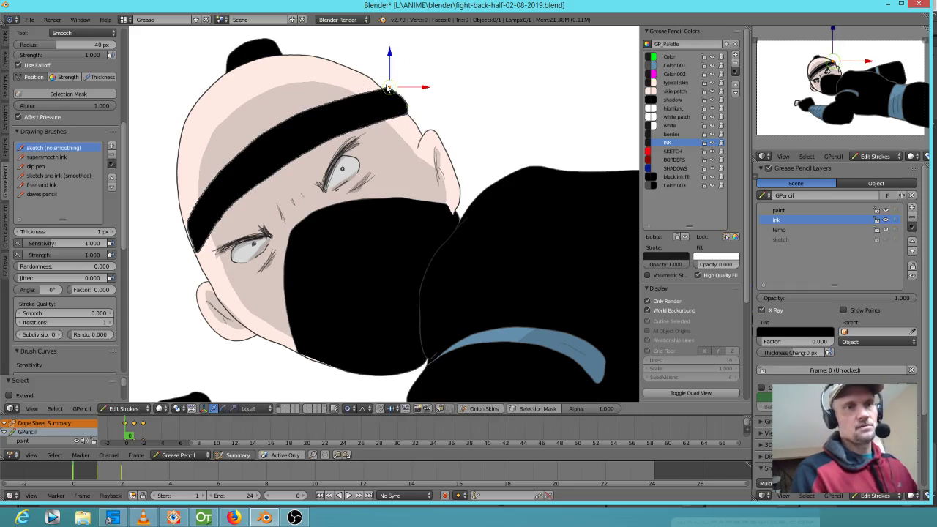
click(389, 86)
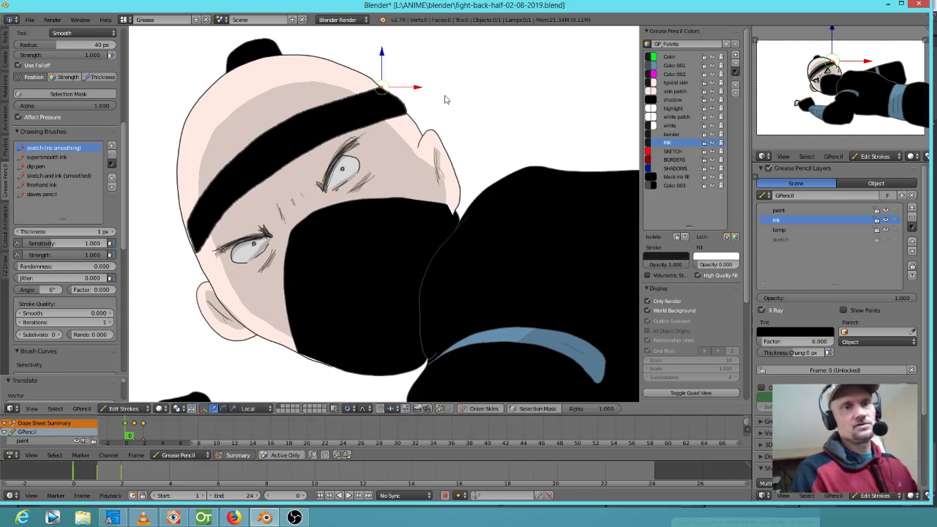
Step: Move the corner point at the headband's opposite, lower end slightly outward past the head outline
right_click(193, 240)
key(g)
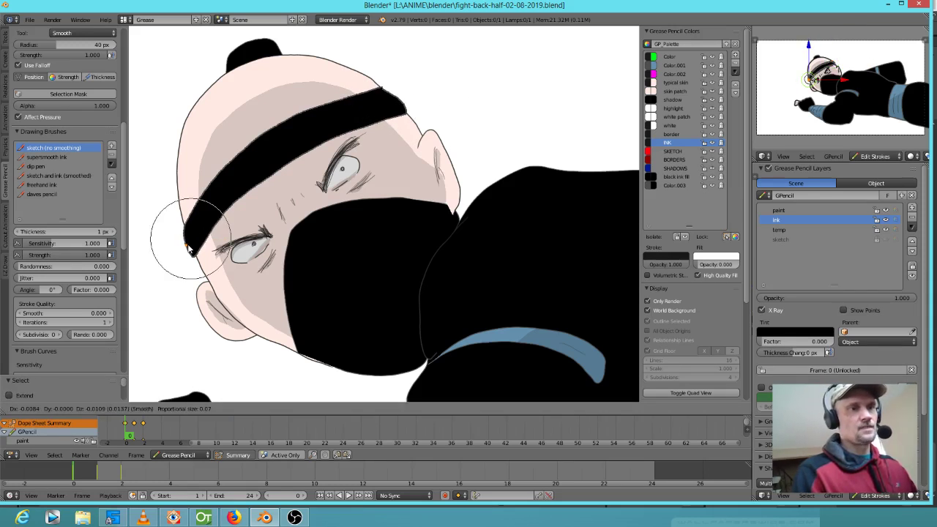
click(188, 249)
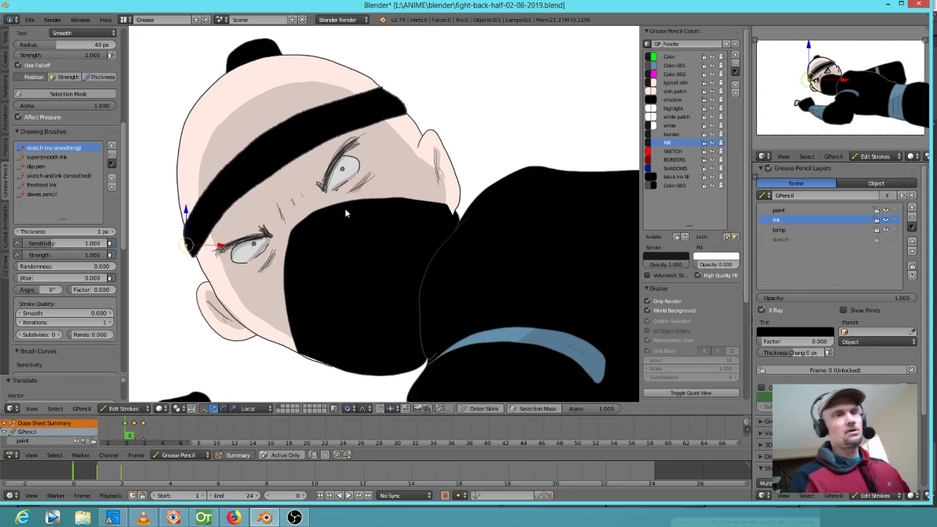
Step: Smooth the upper edge of the headband with the Smooth sculpt brush
key(e)
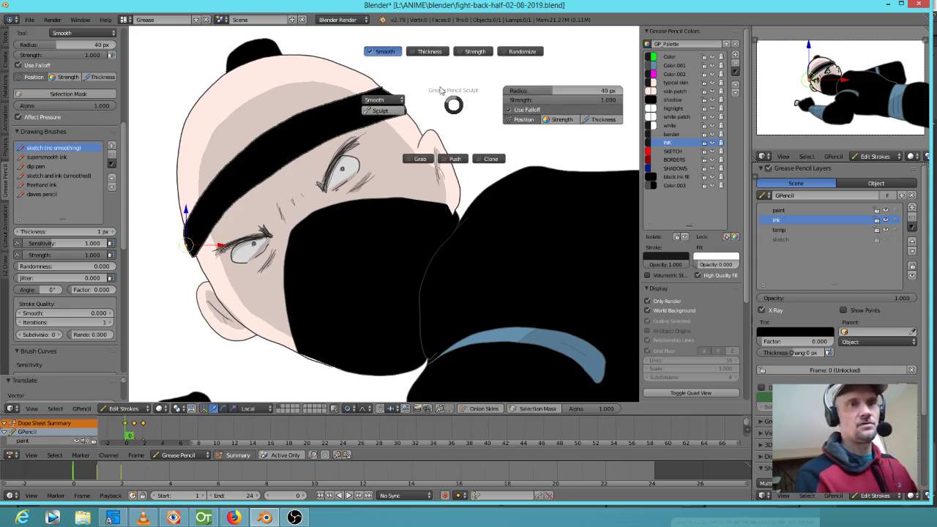
click(395, 62)
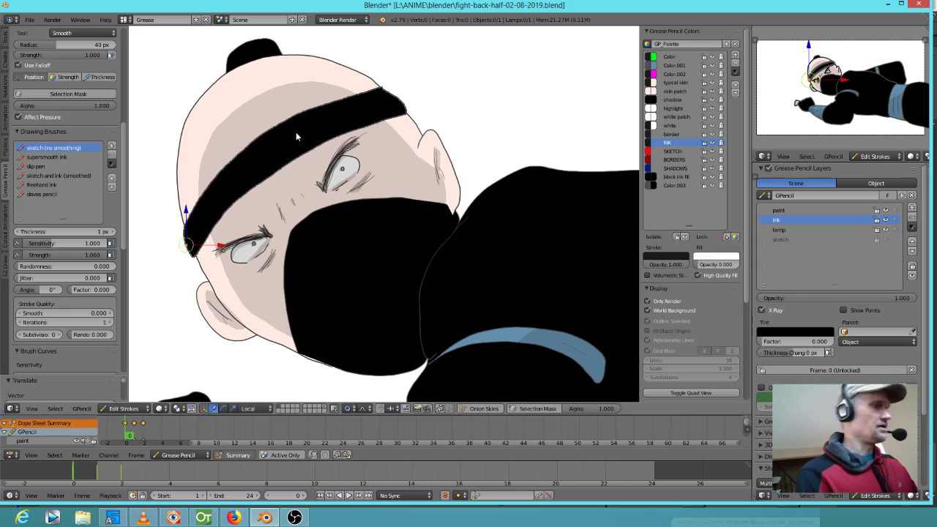
mouse_move(230, 170)
mouse_down()
mouse_move(319, 113)
mouse_move(302, 142)
mouse_move(259, 167)
mouse_up()
key(Escape)
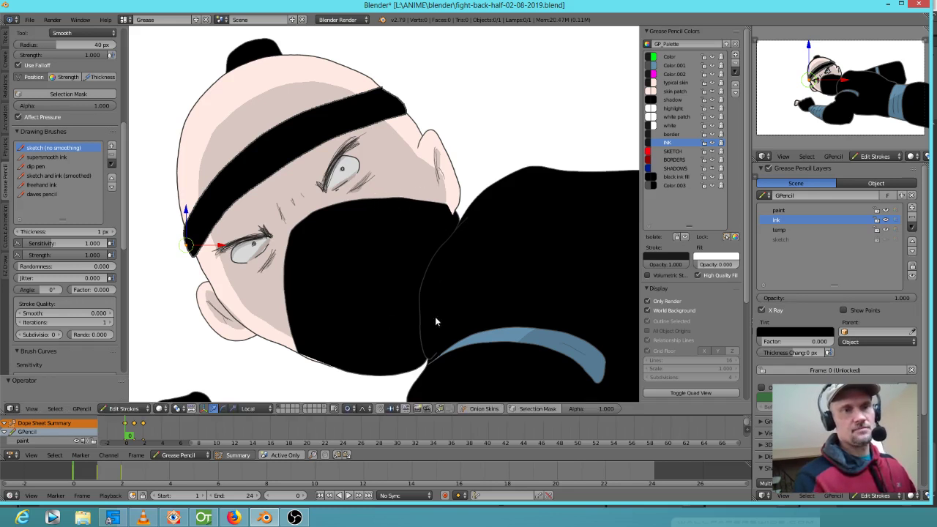
Step: Delete the selected Grease Pencil keyframes at frame 1
scroll(493, 309, down, 1)
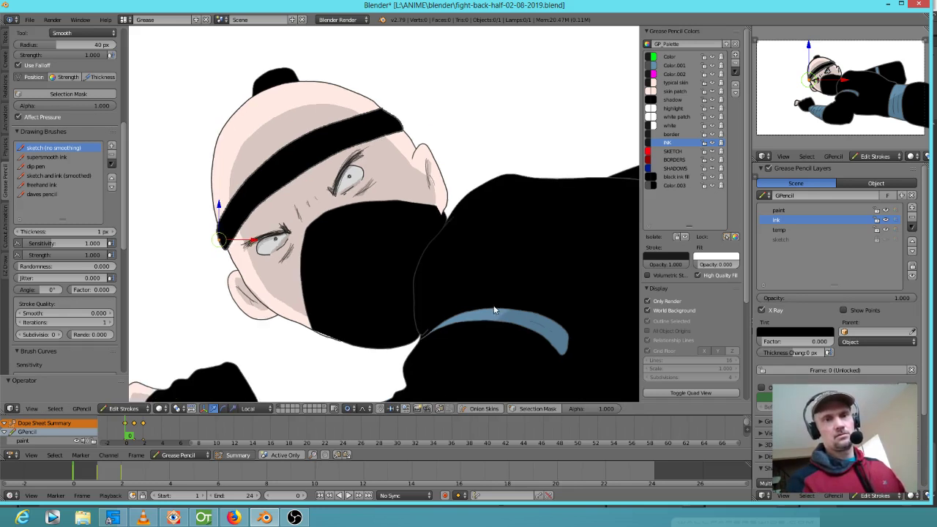
shift+middle_drag(542, 309, 514, 301)
scroll(477, 265, down, 5)
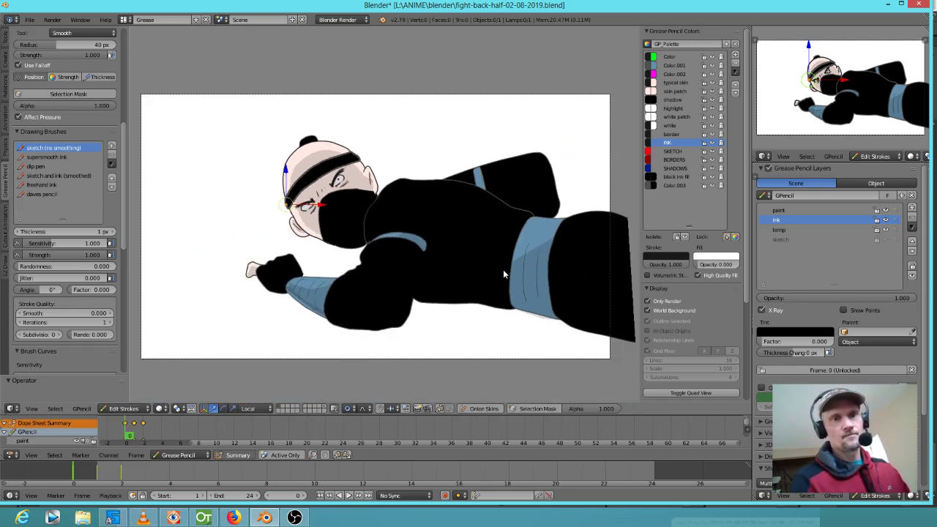
shift+middle_drag(507, 269, 451, 290)
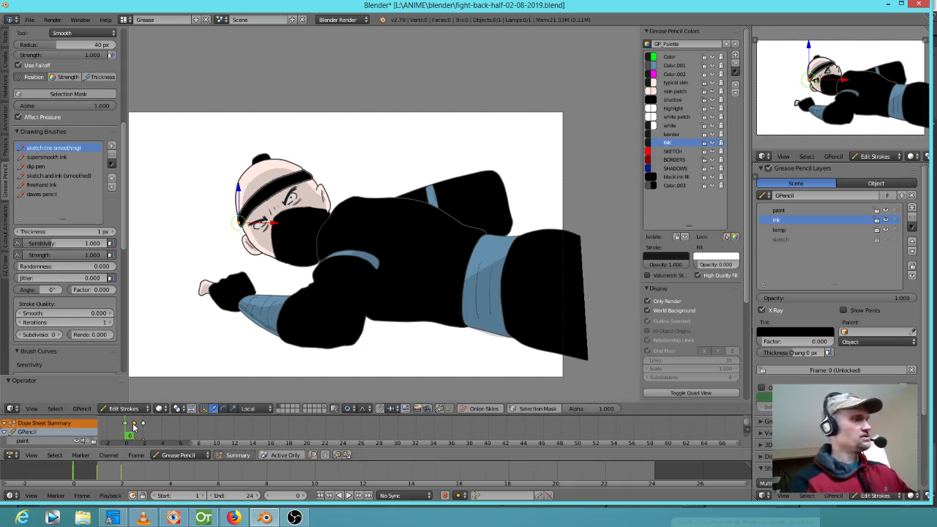
key(x)
click(114, 425)
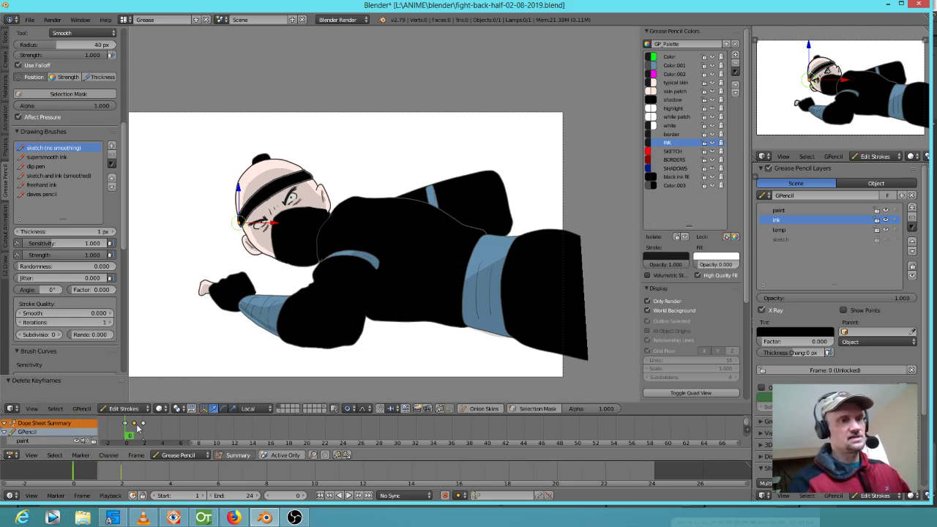
key(x)
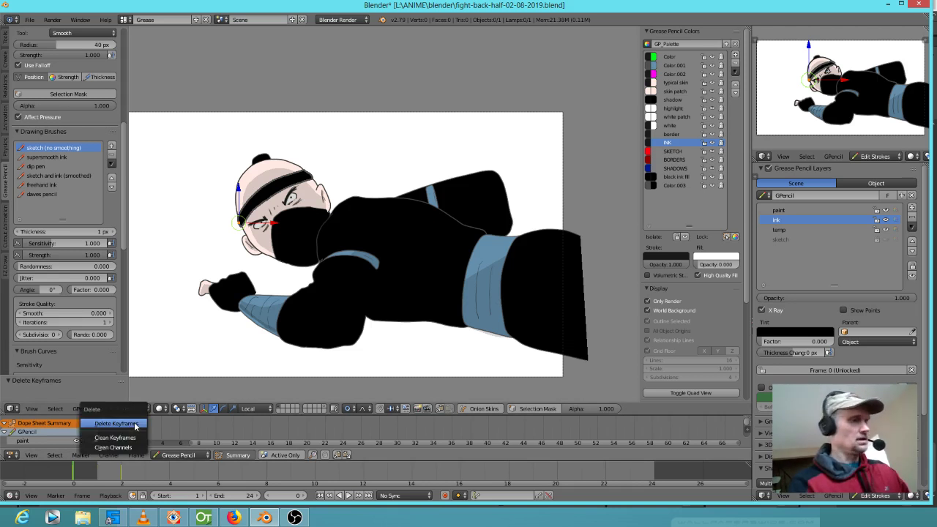
click(135, 426)
Step: Enlarge the dope sheet to show all the layer channels and go to frame 1
drag(212, 413, 211, 356)
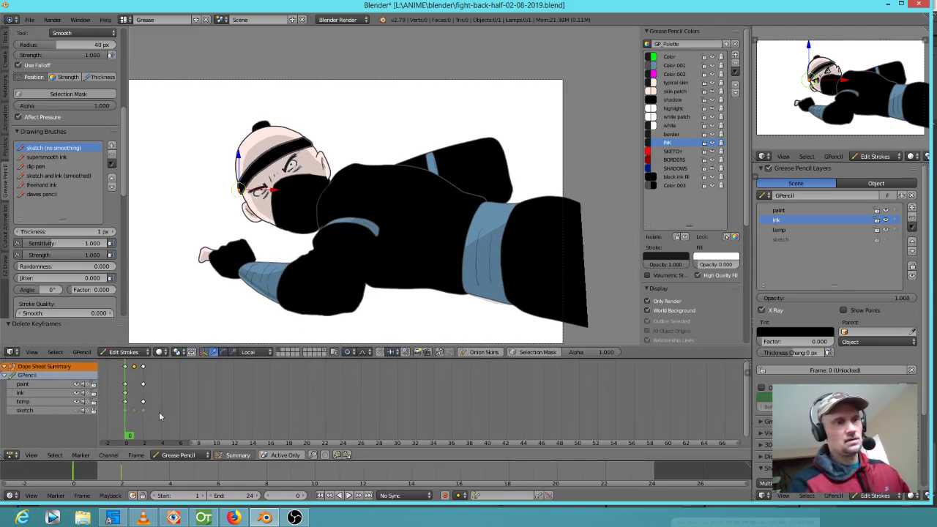
click(135, 390)
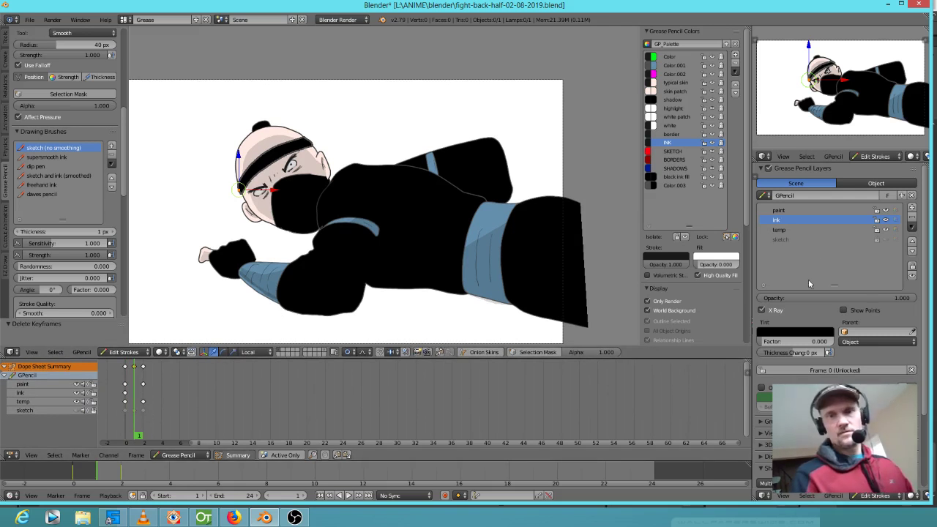
key(ctrl+z)
Step: Show the sketch layer, scale all drawn strokes up about 1.8 times and move them onto the rough sketch of the head
key(a)
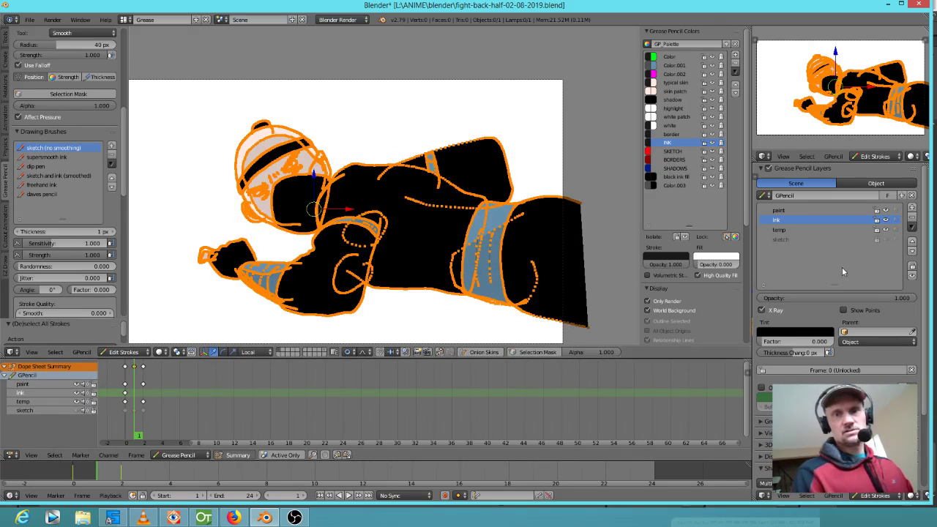
click(886, 239)
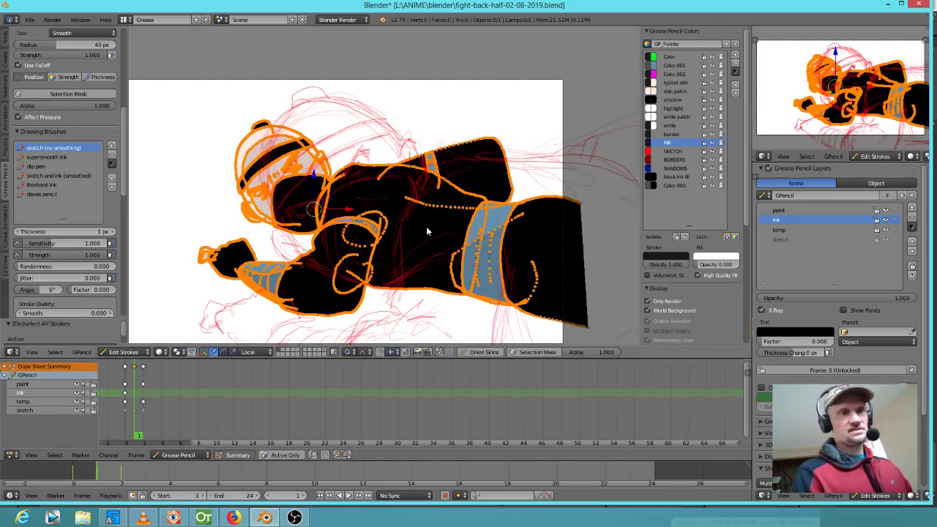
key(s)
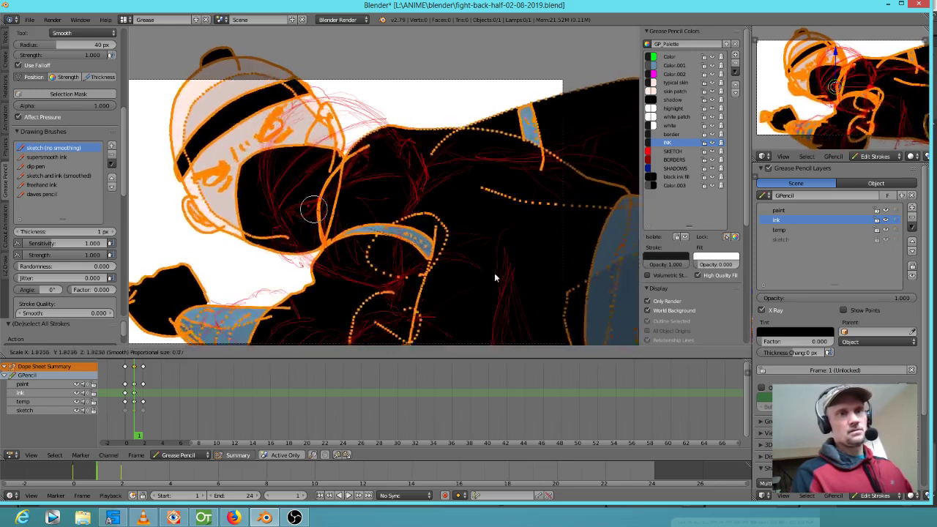
click(489, 272)
key(g)
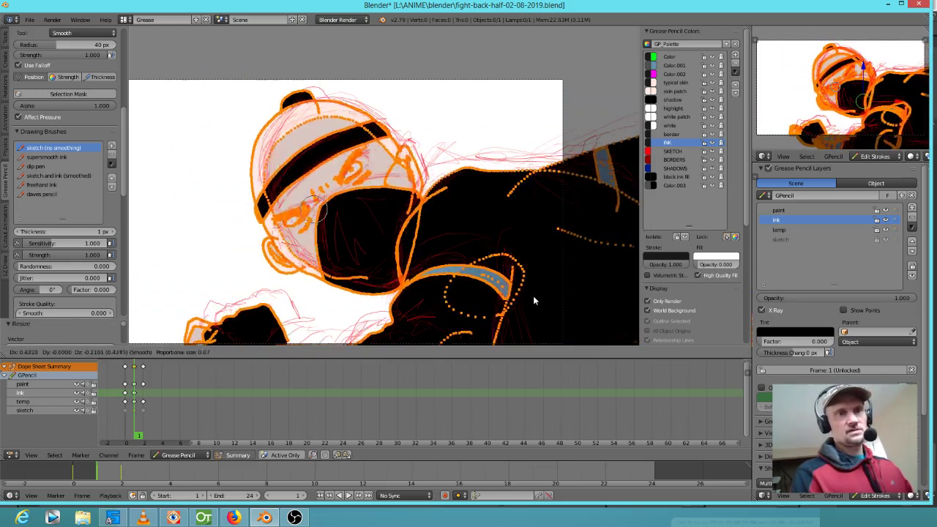
click(536, 296)
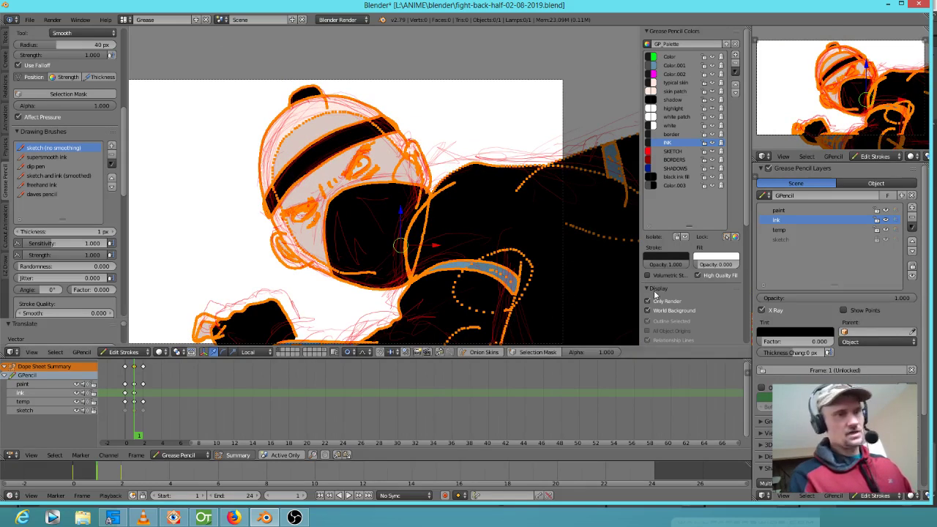
key(a)
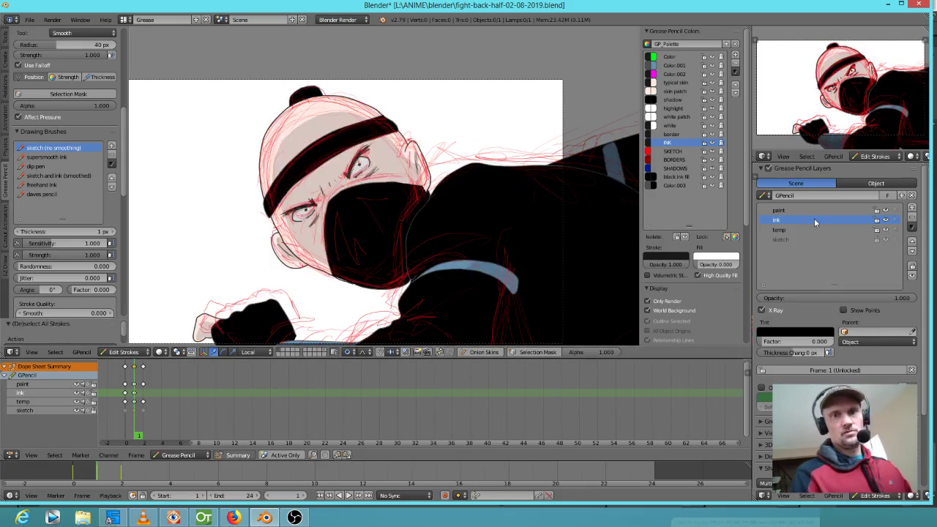
Step: Hide the sketch layer and paint fold highlights on the fighter's mask on frame 1 with the highlight colour
click(884, 239)
scroll(594, 265, down, 2)
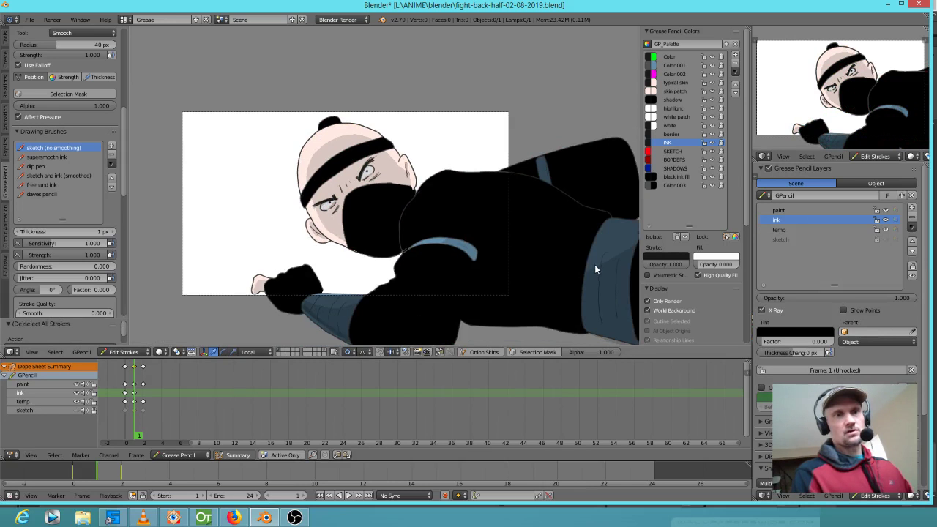
scroll(495, 220, down, 1)
scroll(520, 232, down, 2)
shift+middle_drag(496, 217, 565, 234)
scroll(495, 236, up, 2)
scroll(527, 273, up, 2)
scroll(565, 234, down, 1)
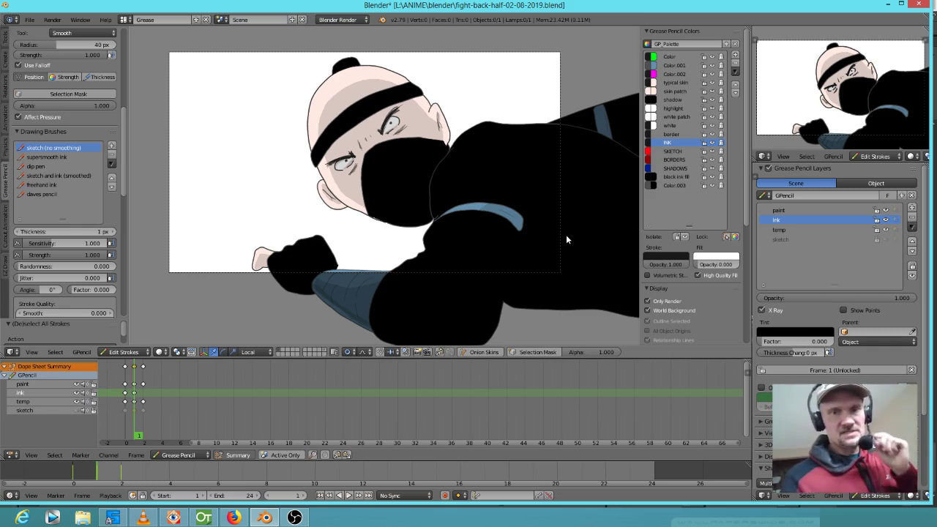
click(683, 107)
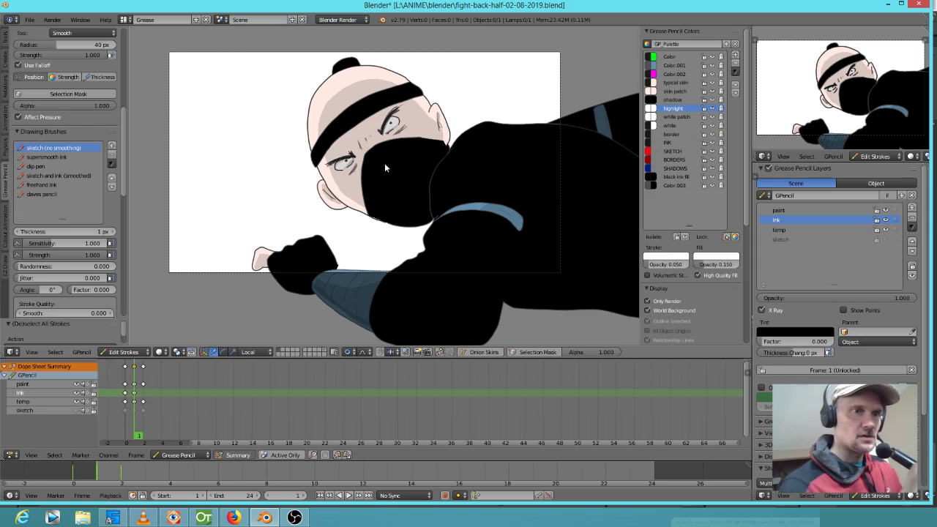
mouse_move(414, 210)
mouse_down()
mouse_move(383, 155)
mouse_move(419, 163)
mouse_move(416, 189)
mouse_move(379, 170)
mouse_move(395, 205)
mouse_up()
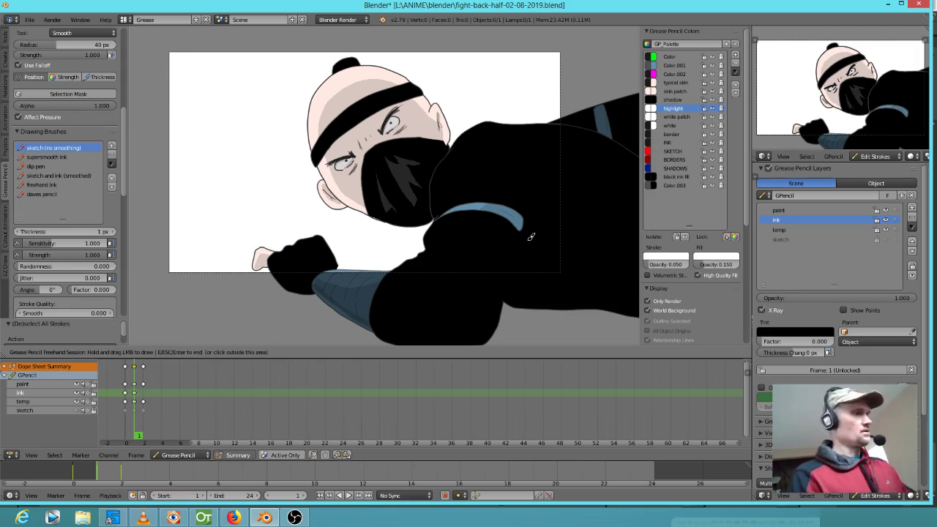
Step: Go to frame 0 and paint matching fold highlights on the fighter's black mask
key(Left)
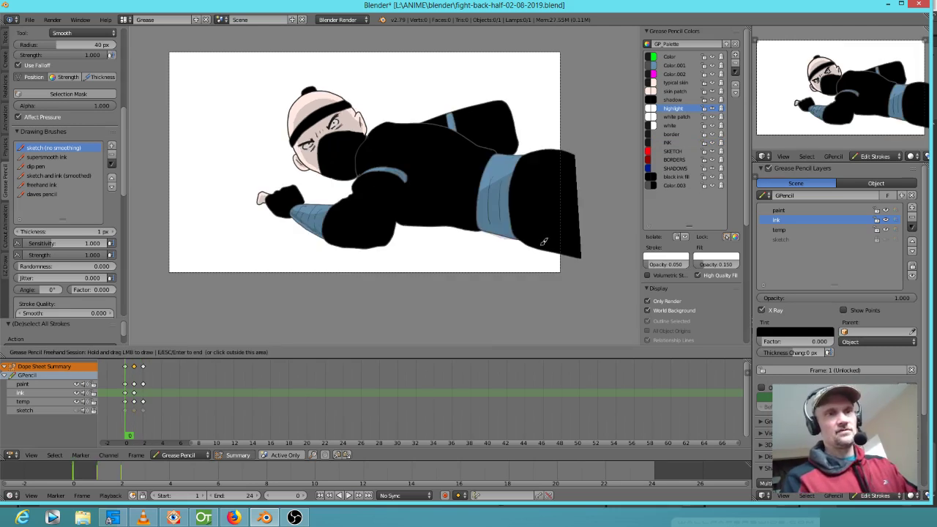
mouse_move(350, 150)
mouse_down()
mouse_move(351, 160)
mouse_move(335, 141)
mouse_move(348, 143)
mouse_up()
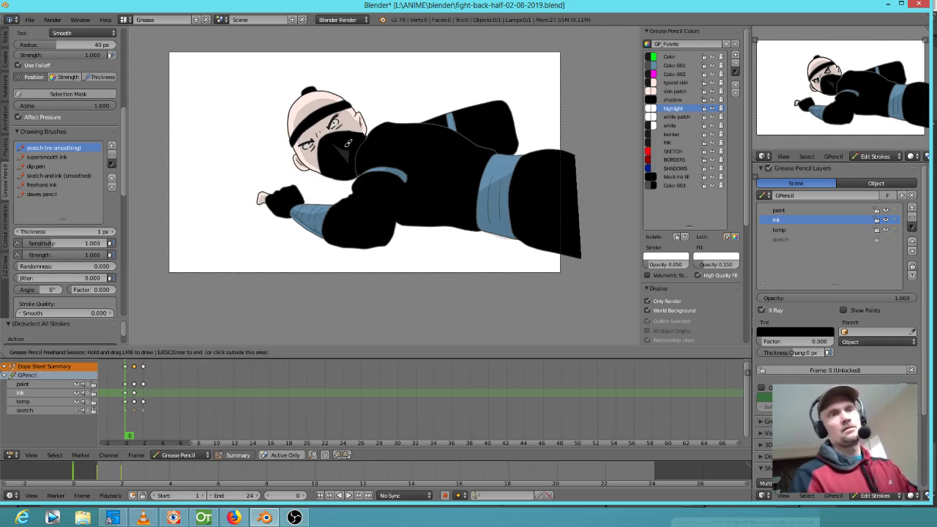
drag(353, 142, 342, 131)
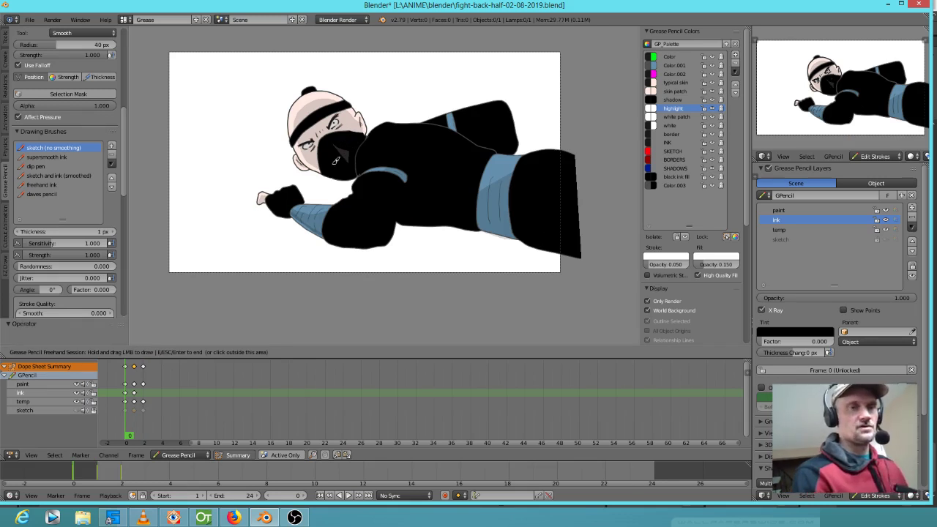
scroll(434, 94, up, 4)
mouse_move(307, 80)
mouse_down()
mouse_move(275, 81)
mouse_move(271, 139)
mouse_up()
Step: Paint highlight folds on the fighter's upper sleeve and near the shoulder on frame 0
scroll(396, 212, down, 4)
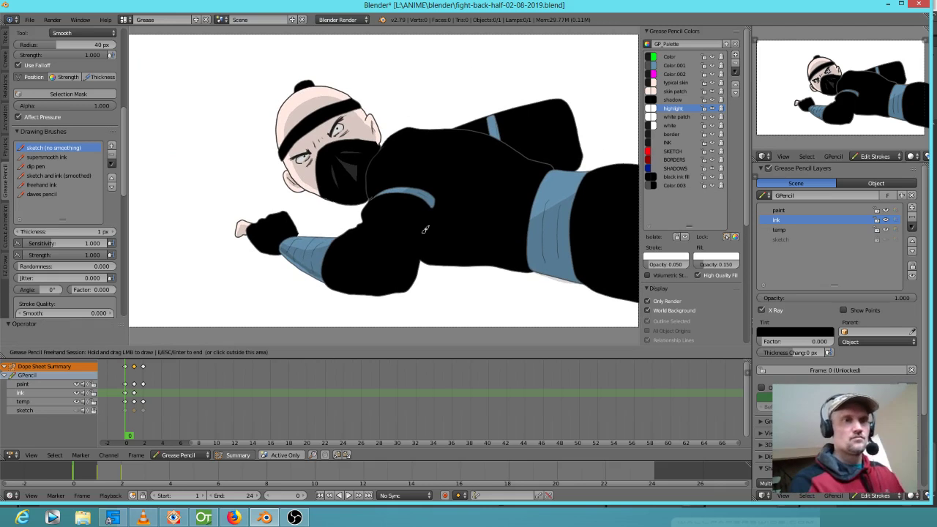
mouse_move(363, 226)
mouse_down()
mouse_move(365, 252)
mouse_move(354, 249)
mouse_up()
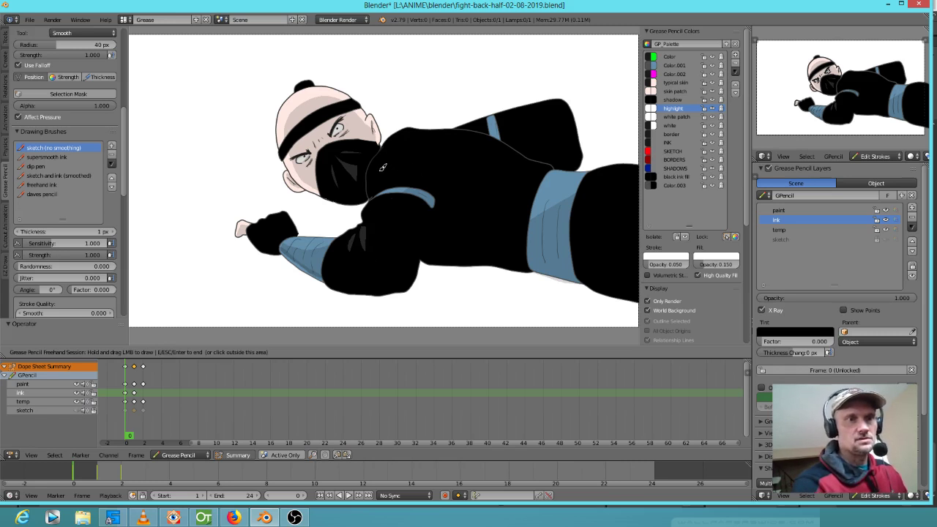
drag(372, 207, 386, 192)
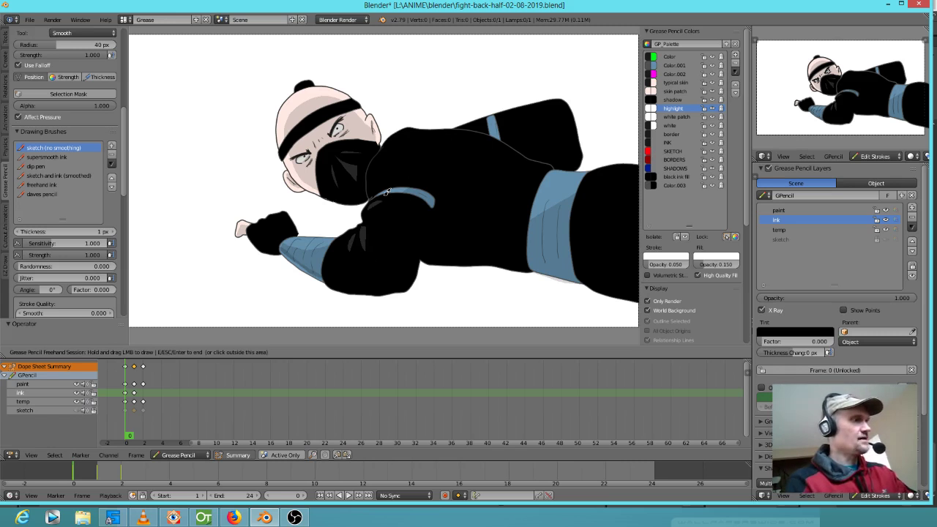
Step: Go to frame 1, paint a highlight fold on the fighter's upper sleeve and end the drawing session
key(Right)
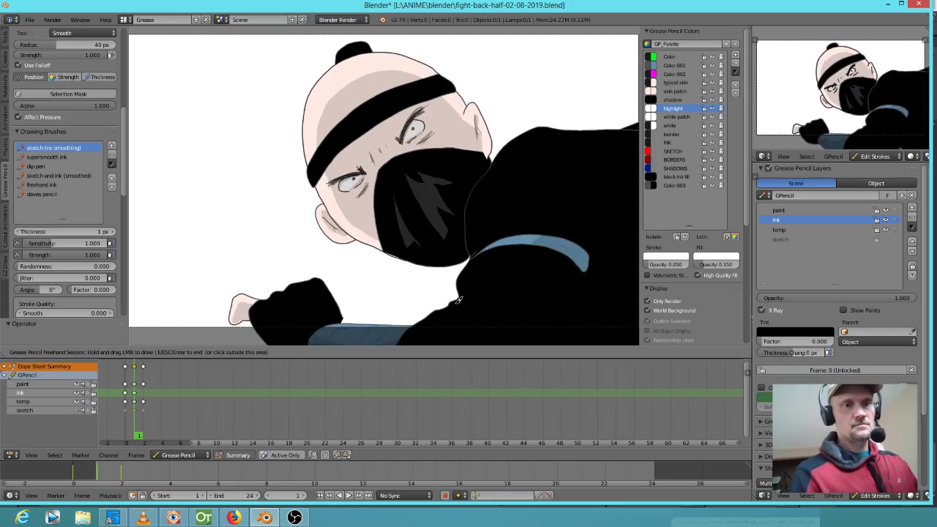
drag(457, 300, 514, 286)
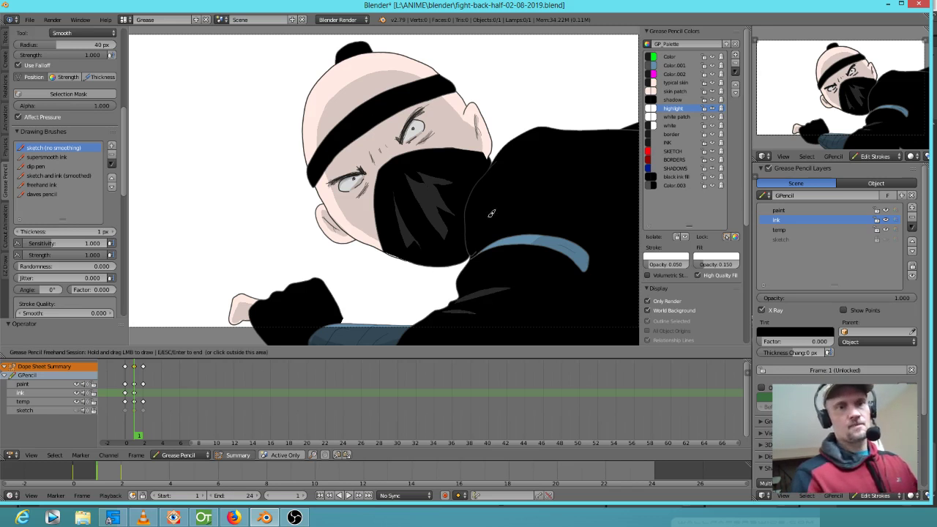
scroll(591, 182, down, 4)
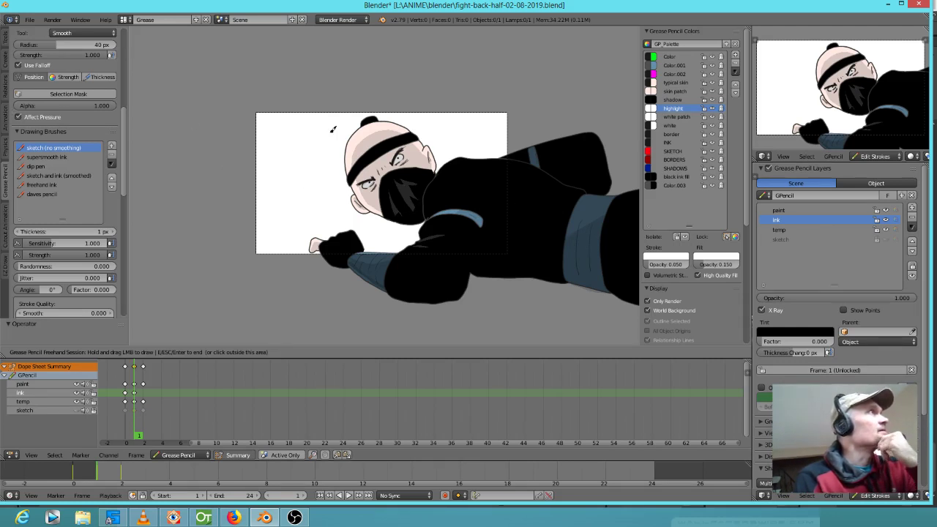
scroll(395, 140, up, 5)
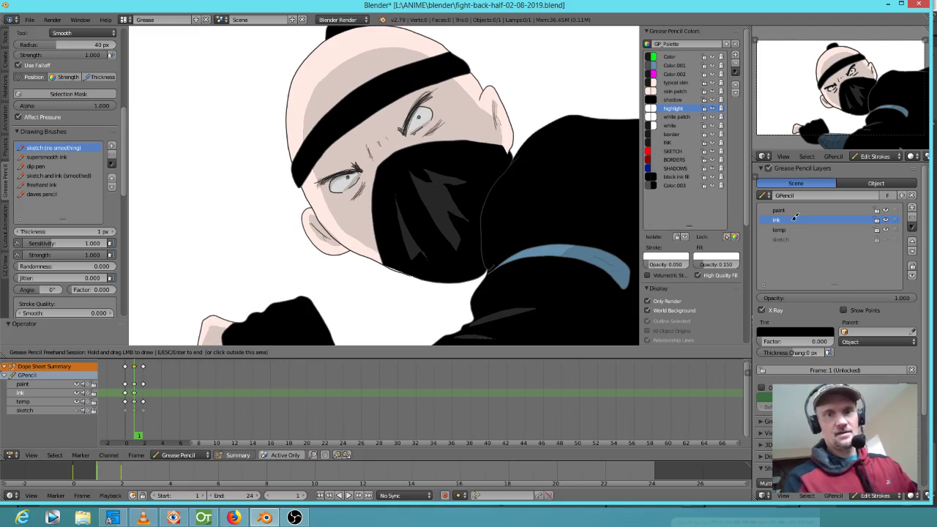
key(Escape)
Step: Return to frame 0 and shade the upper part of both eyes with the shadow colour
key(Left)
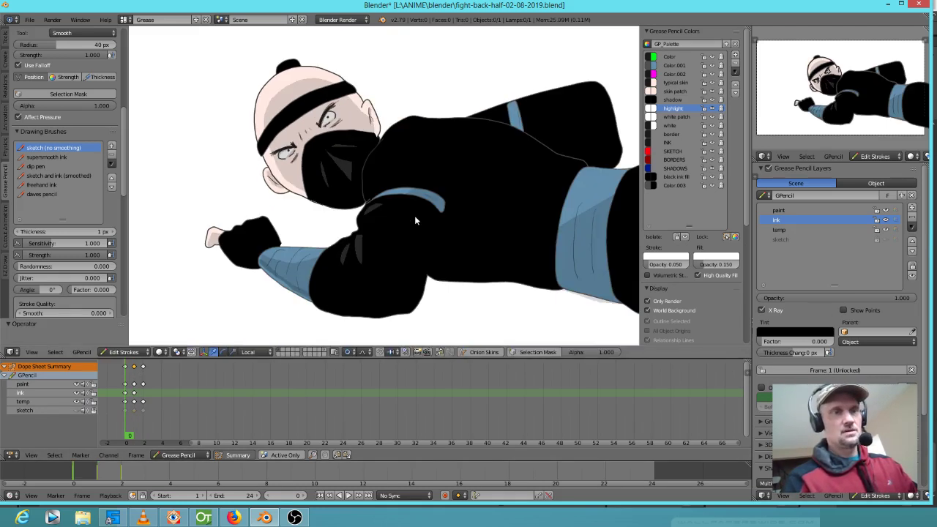
scroll(401, 169, up, 4)
scroll(308, 72, down, 2)
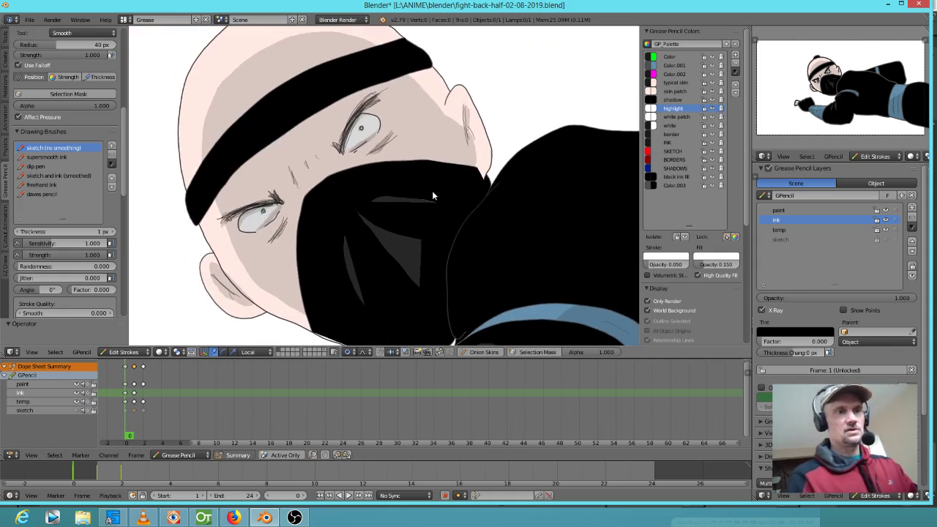
click(682, 99)
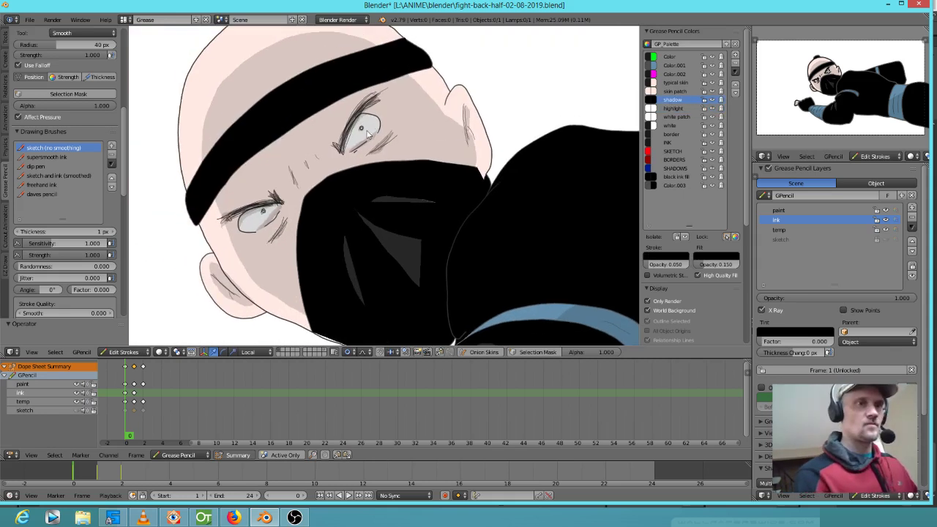
mouse_move(347, 150)
mouse_down()
mouse_move(361, 109)
mouse_move(380, 118)
mouse_up()
mouse_move(280, 204)
mouse_down()
mouse_move(237, 224)
mouse_move(249, 223)
mouse_up()
Step: Go to frame 1 and shade the upper part of both eyes with the shadow colour
key(Right)
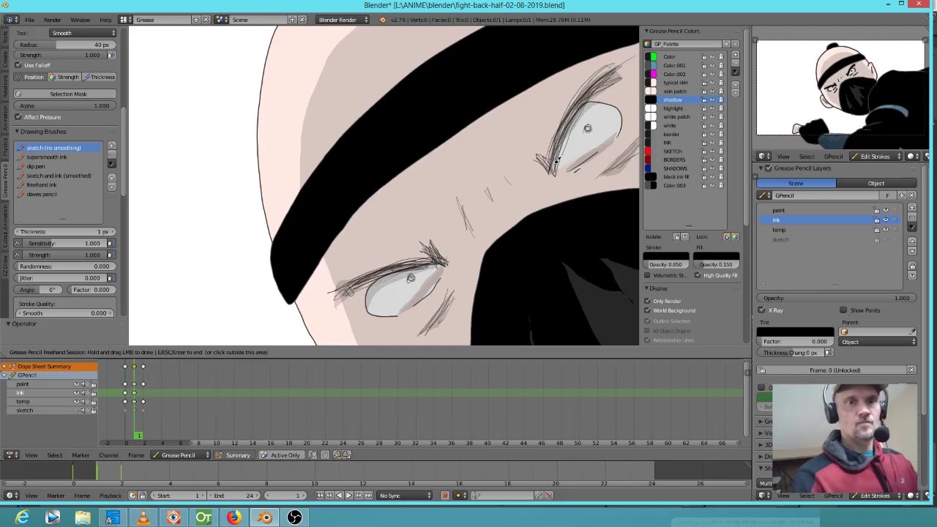
mouse_move(555, 170)
mouse_down()
mouse_move(559, 139)
mouse_move(588, 101)
mouse_move(621, 96)
mouse_up()
mouse_move(437, 256)
mouse_down()
mouse_move(367, 295)
mouse_move(376, 309)
mouse_up()
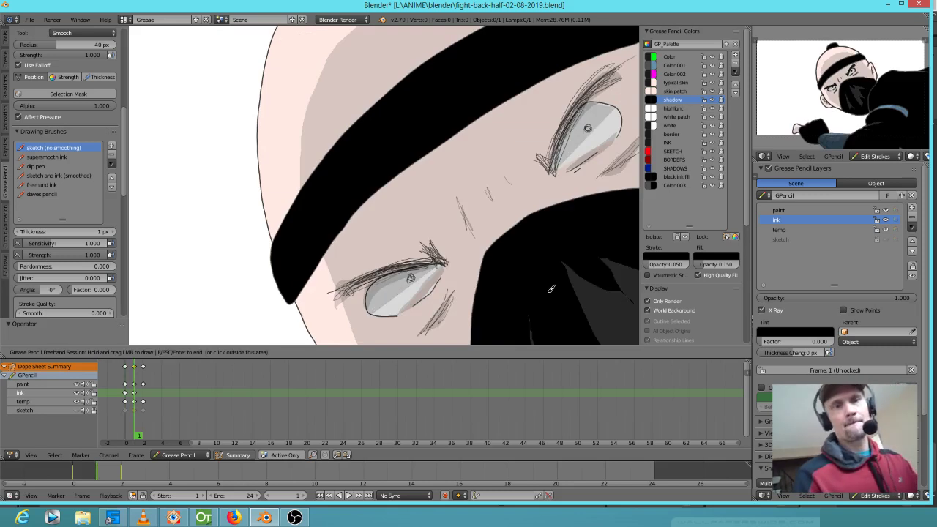
shift+middle_drag(551, 293, 391, 261)
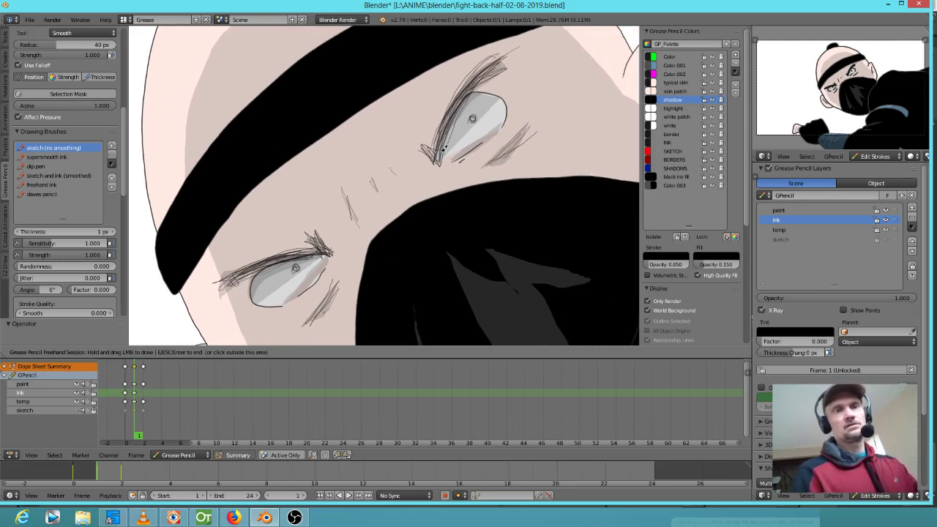
Step: Go to frame 2, show the sketch layer and start a new blank drawing on the ink layer
scroll(449, 148, down, 6)
scroll(520, 222, down, 2)
shift+middle_drag(531, 223, 444, 219)
key(Right)
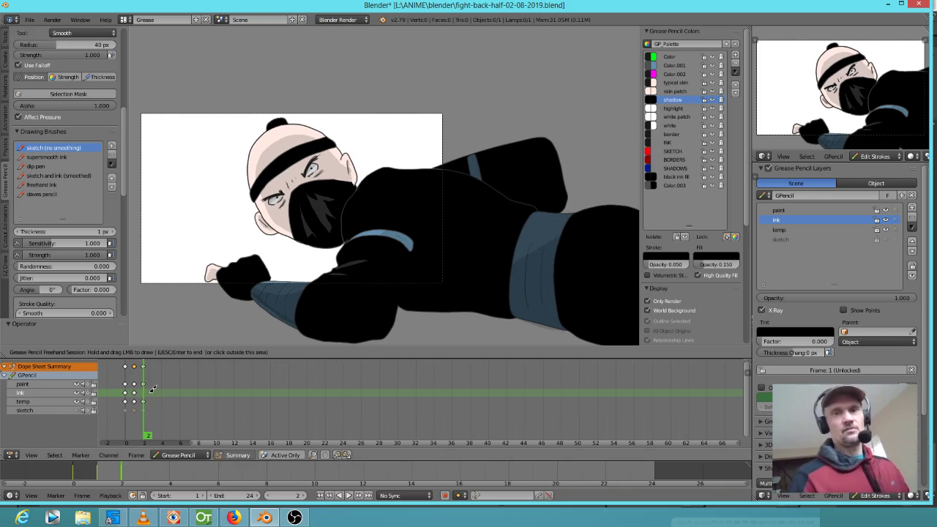
click(884, 240)
click(886, 240)
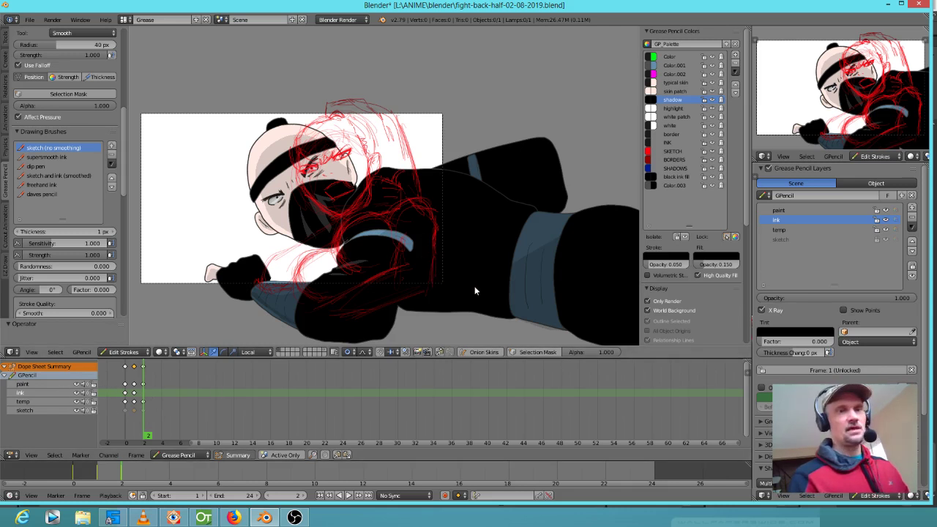
key(d)
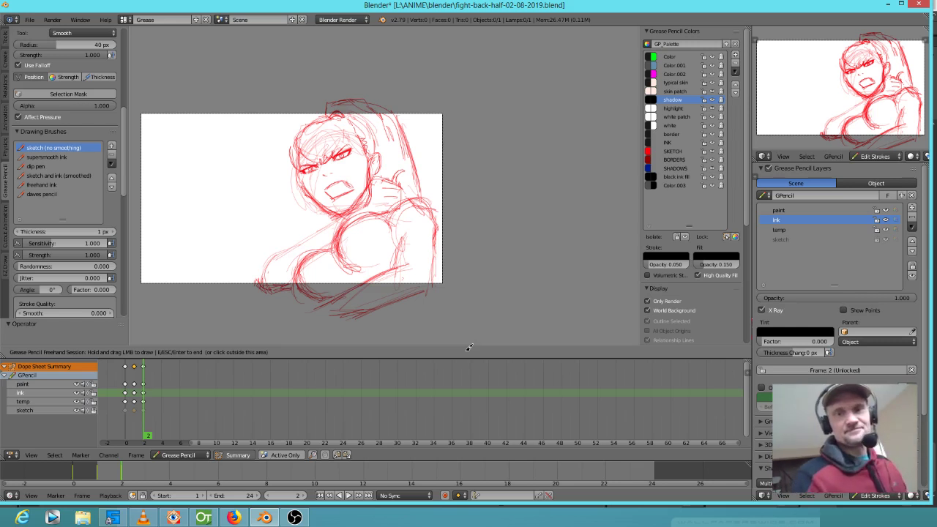
Step: Choose the INK palette colour and the supersmooth ink brush, and frame the sketched woman's head for inking
click(681, 142)
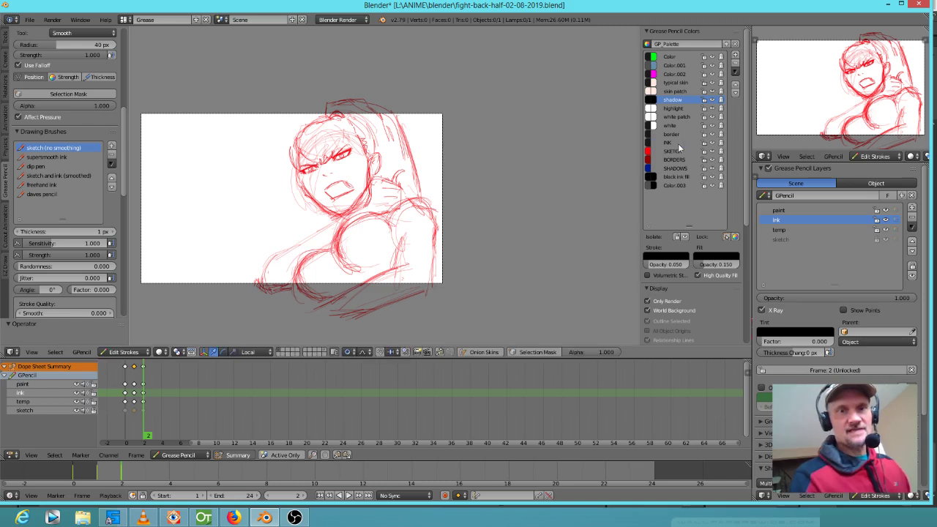
shift+middle_drag(440, 267, 488, 257)
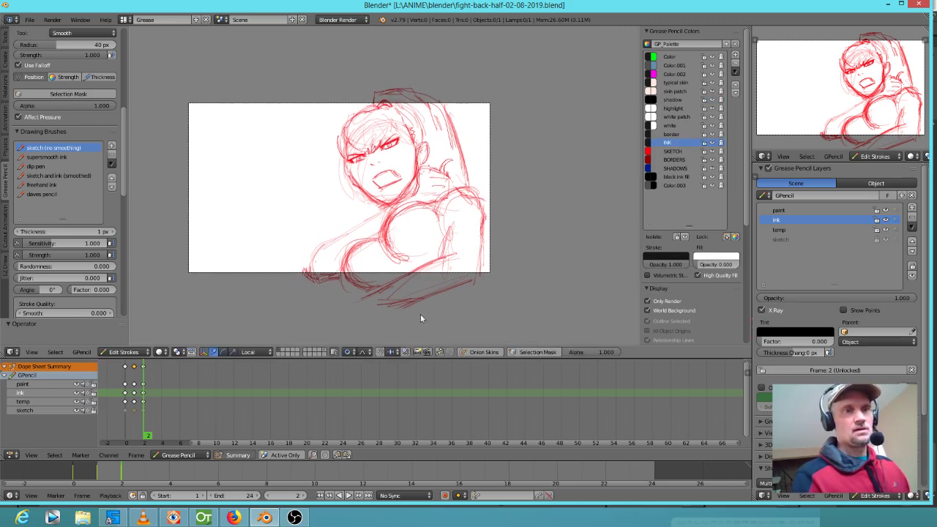
scroll(418, 230, up, 5)
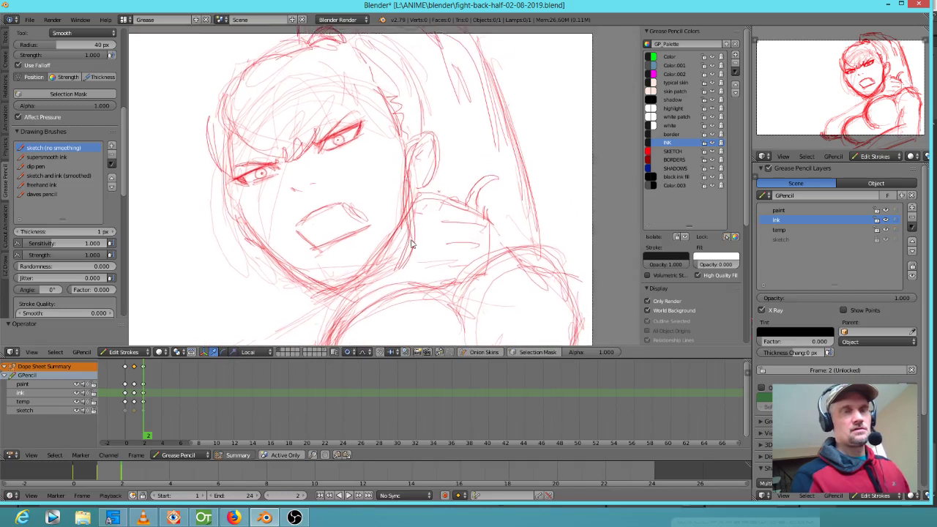
click(63, 158)
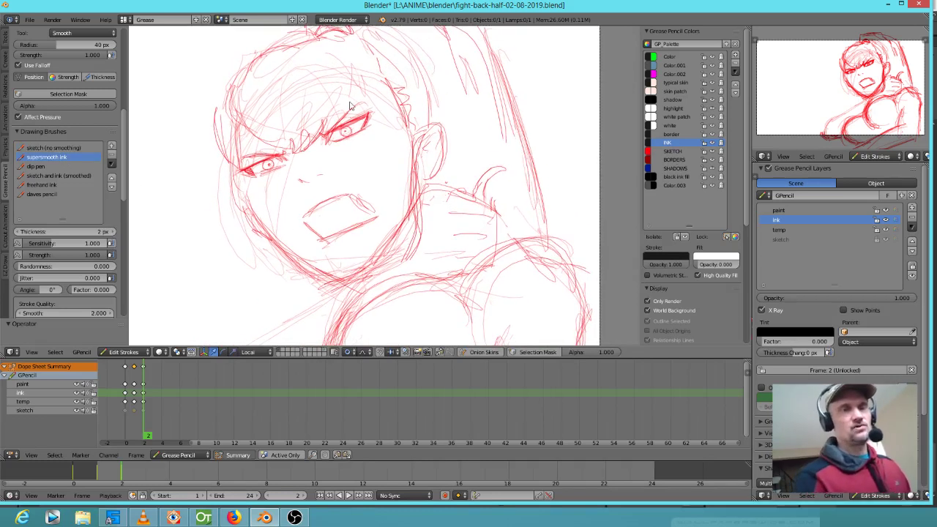
mouse_move(384, 170)
shift+middle_down()
mouse_move(389, 202)
mouse_move(384, 183)
shift+middle_up()
shift+middle_drag(473, 280, 478, 125)
shift+middle_drag(519, 271, 505, 325)
shift+middle_drag(442, 250, 419, 374)
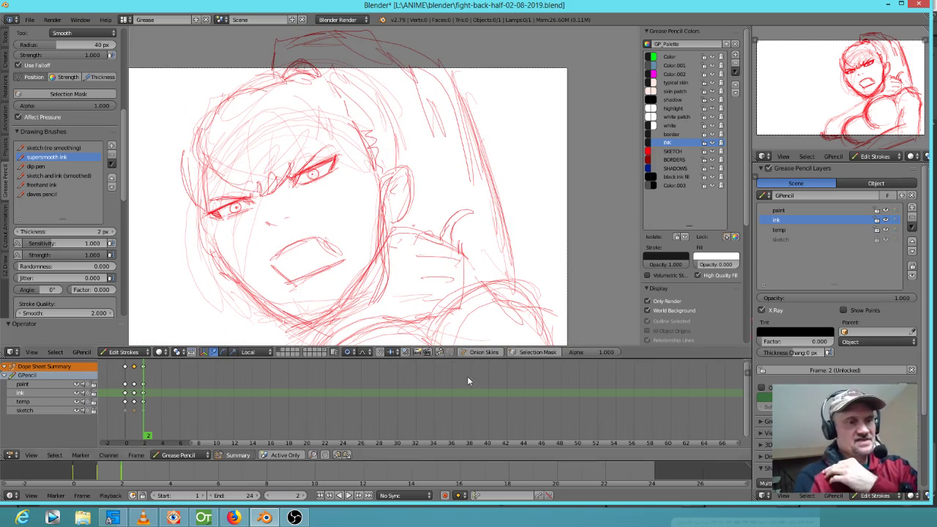
Step: Switch to OpenToonz, hide the tint column and go to frame 165 to examine the woman's hair and clothing colours
click(202, 518)
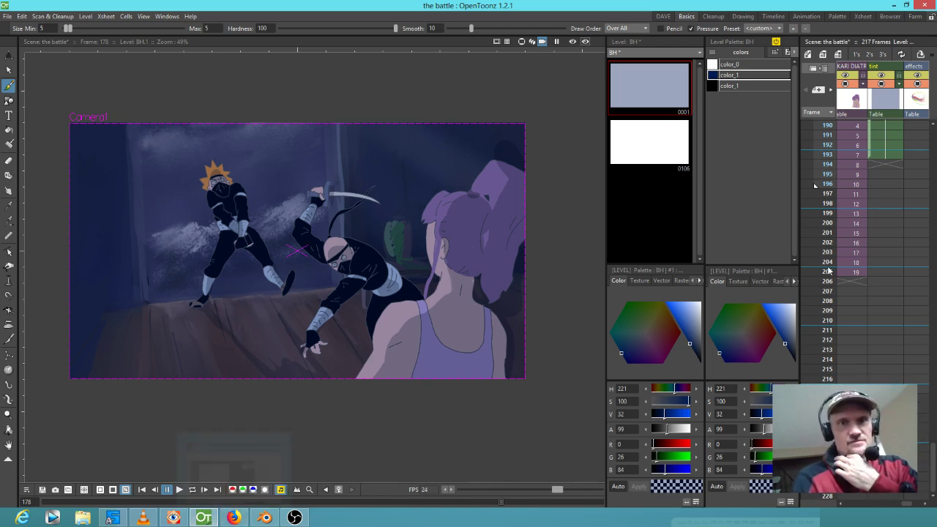
click(883, 85)
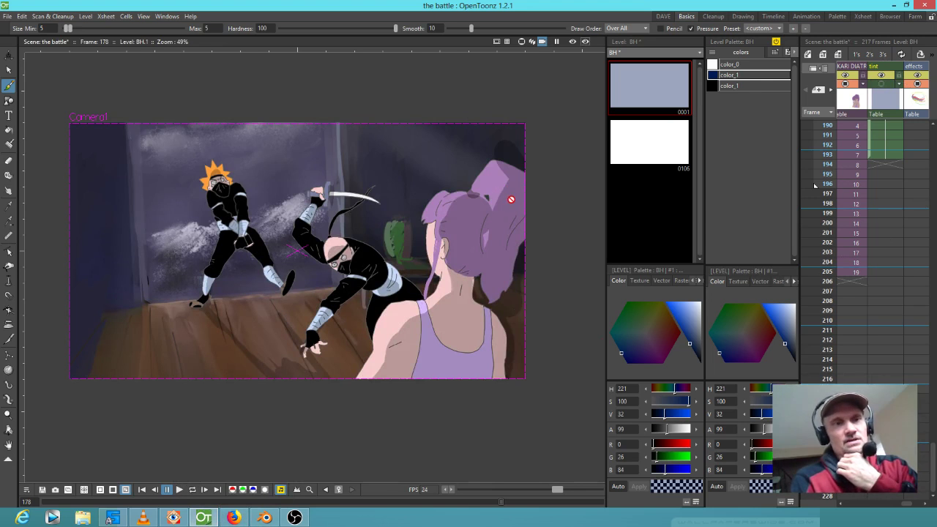
scroll(851, 256, up, 6)
drag(840, 278, 831, 176)
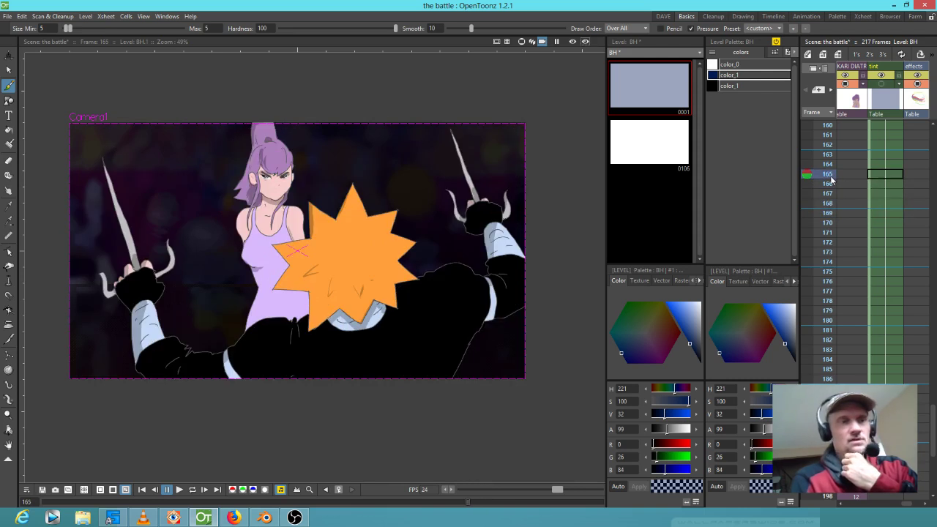
Step: Switch back to Blender and set the fill of Color.002 to a muted light purple, R 0.642 and G 0.592
click(265, 517)
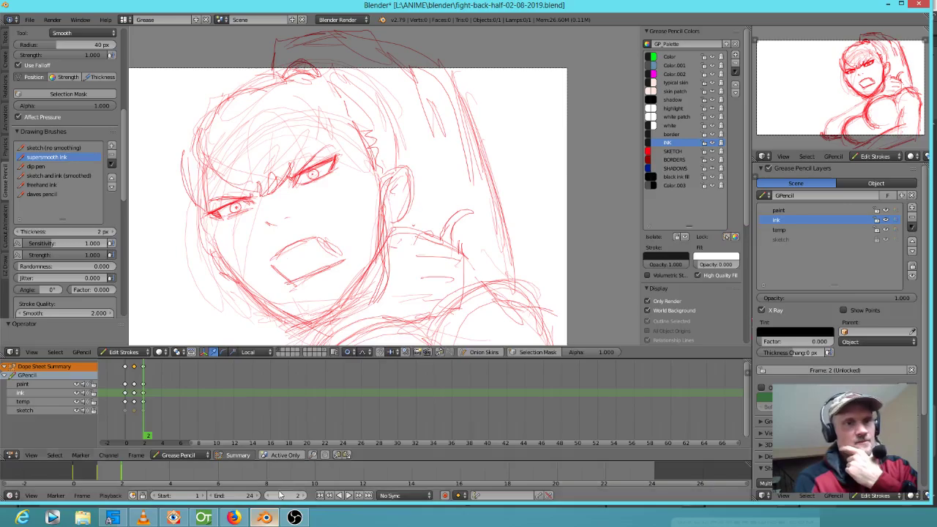
click(680, 75)
click(652, 74)
drag(701, 107, 697, 109)
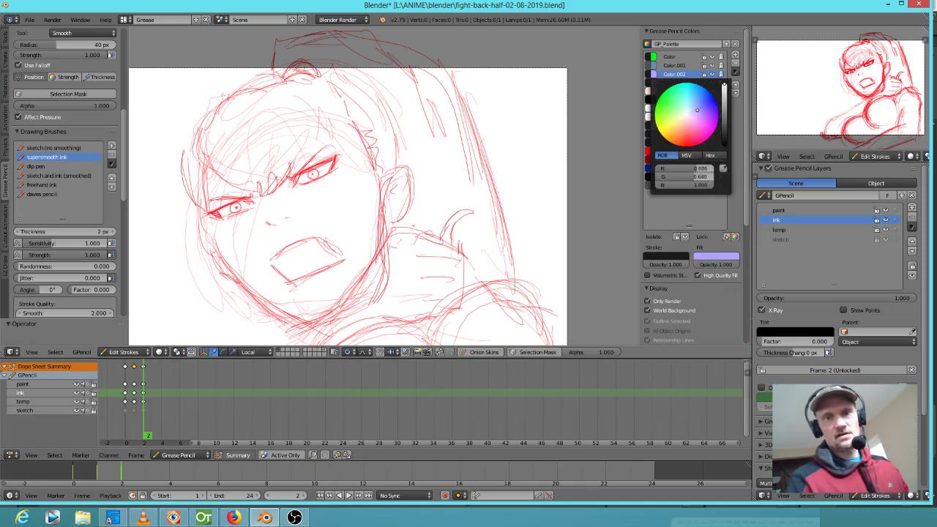
drag(724, 85, 725, 91)
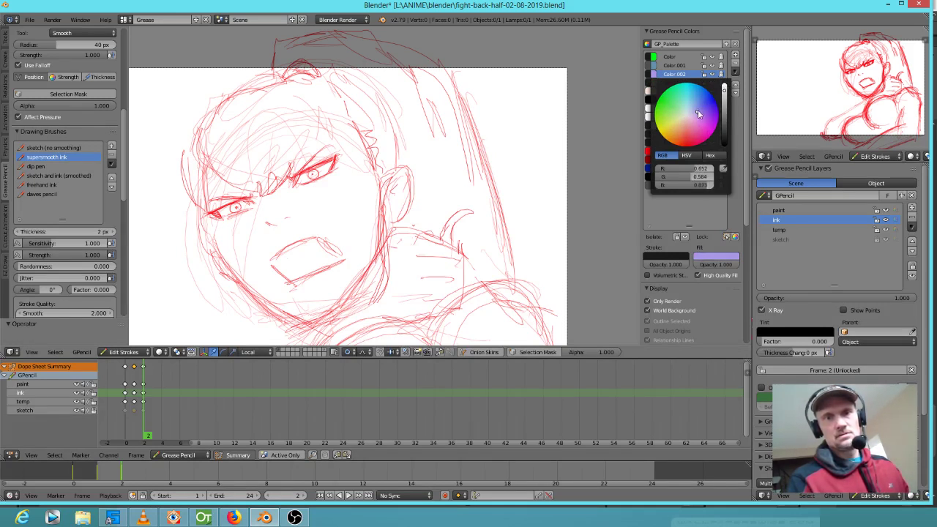
drag(696, 111, 697, 110)
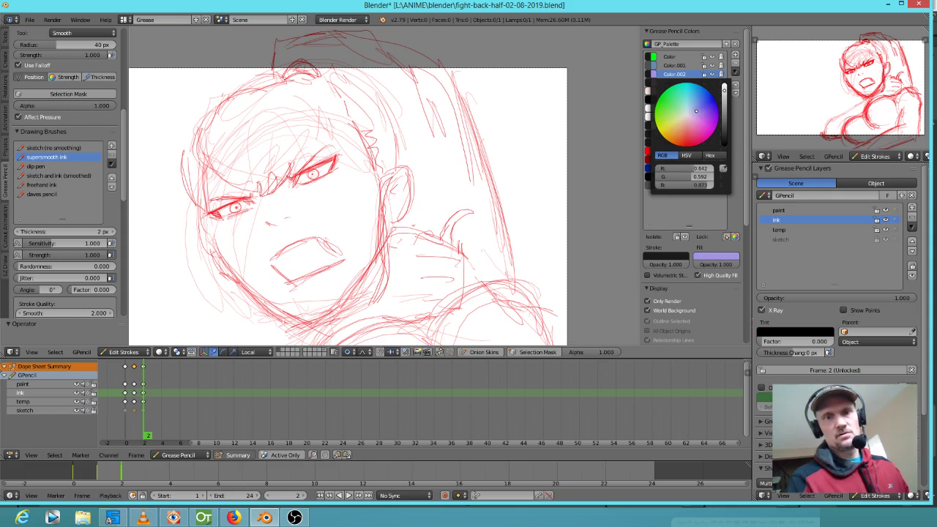
Step: Adjust the fill of Color.002 to a lighter muted purple, R 0.741 and G 0.659
drag(696, 112, 694, 114)
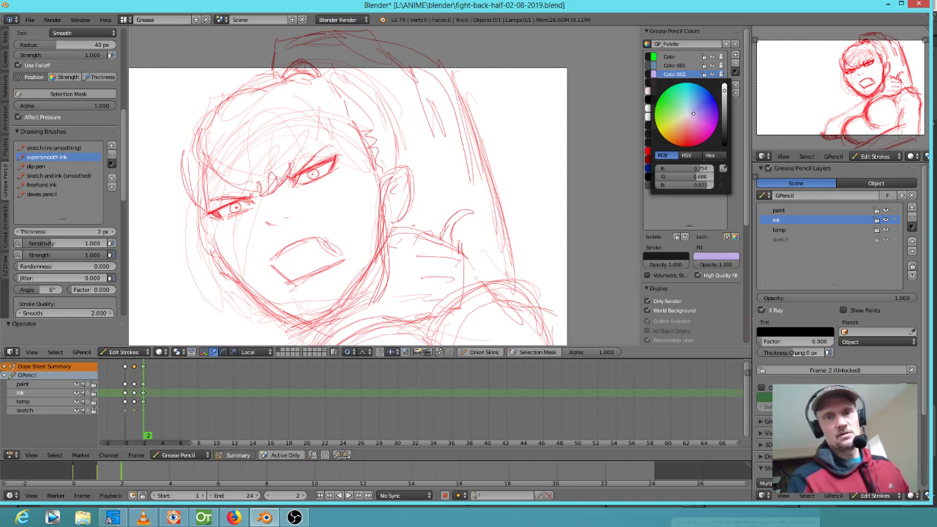
drag(693, 113, 694, 114)
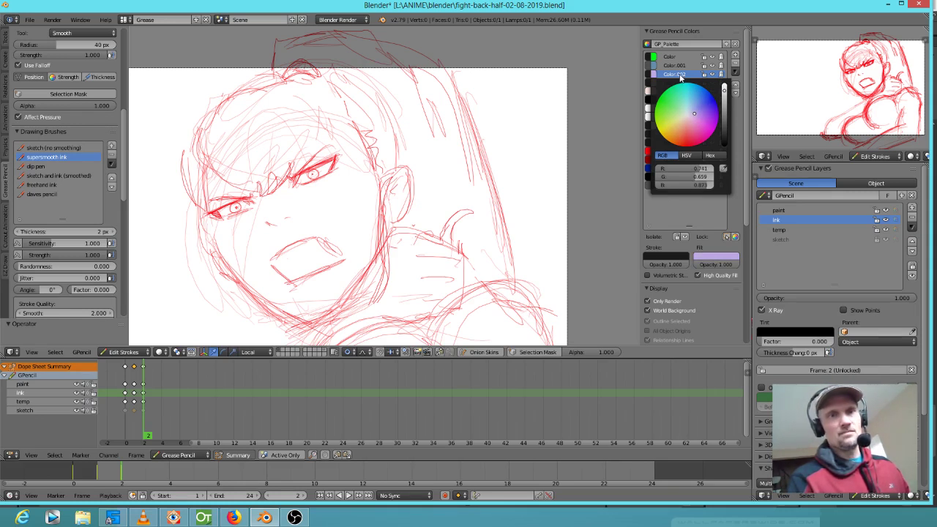
click(648, 74)
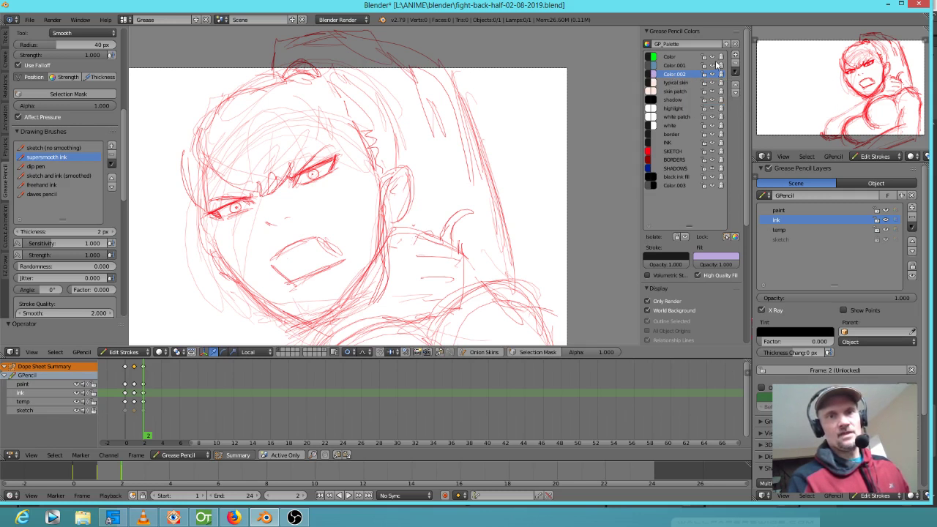
Step: Duplicate the Color.002 palette colour and darken the copy's fill to a deeper muted purple
click(735, 56)
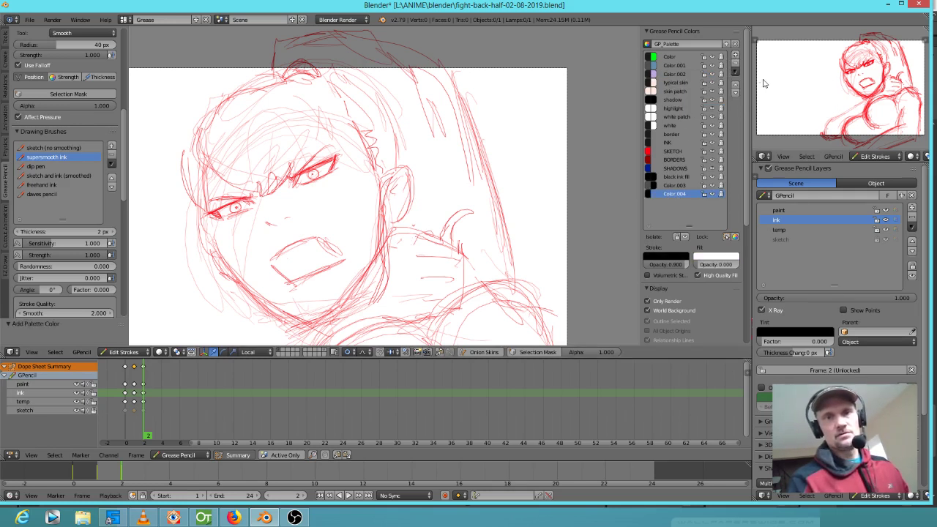
click(736, 65)
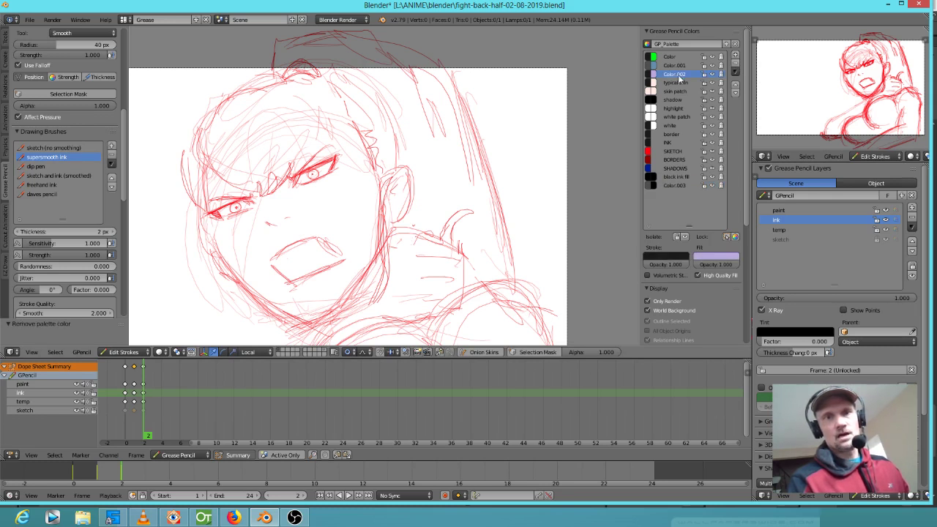
click(735, 74)
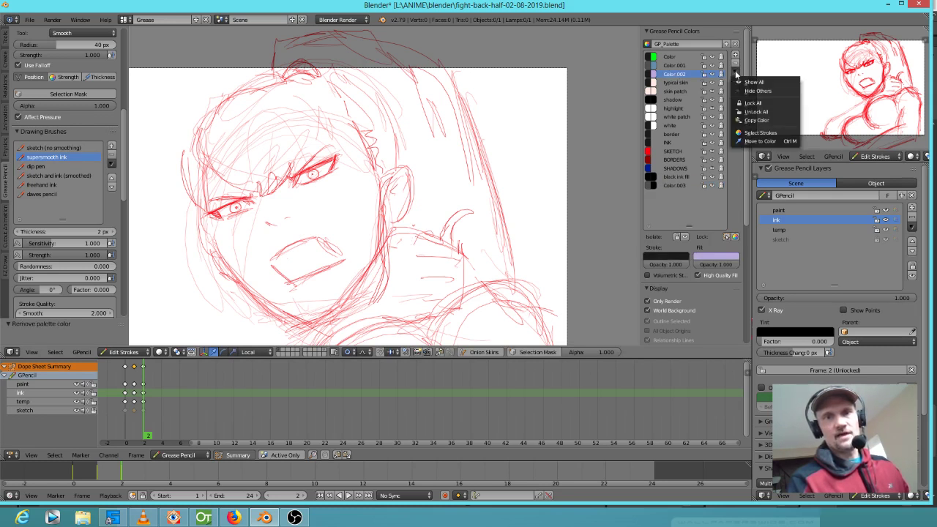
click(754, 118)
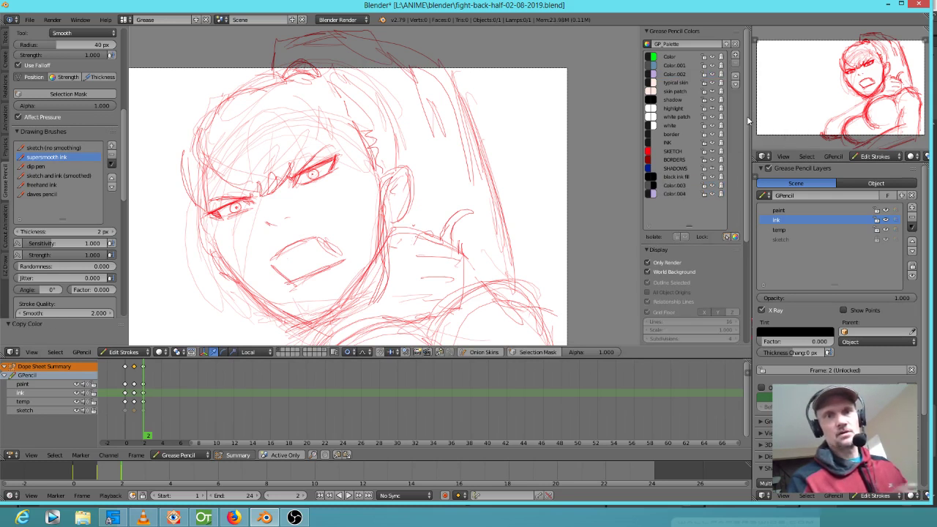
click(652, 194)
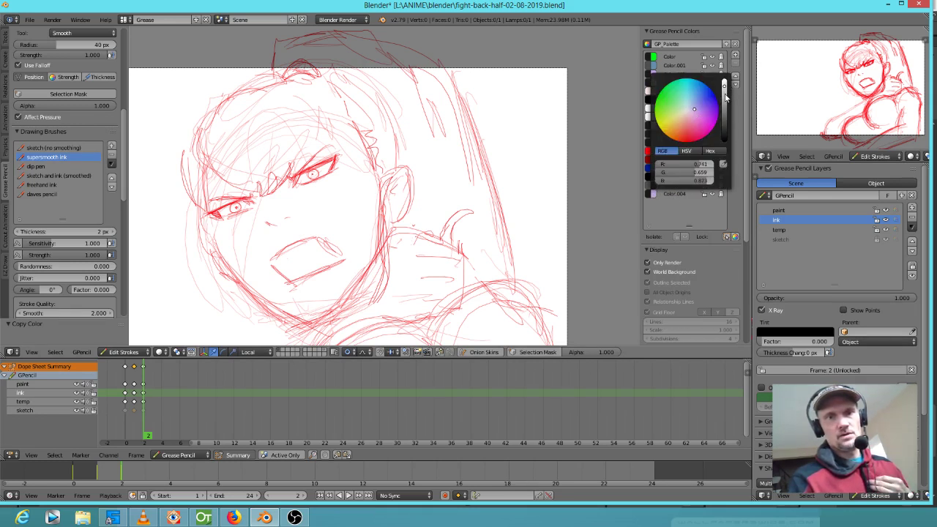
click(724, 96)
drag(724, 94, 725, 97)
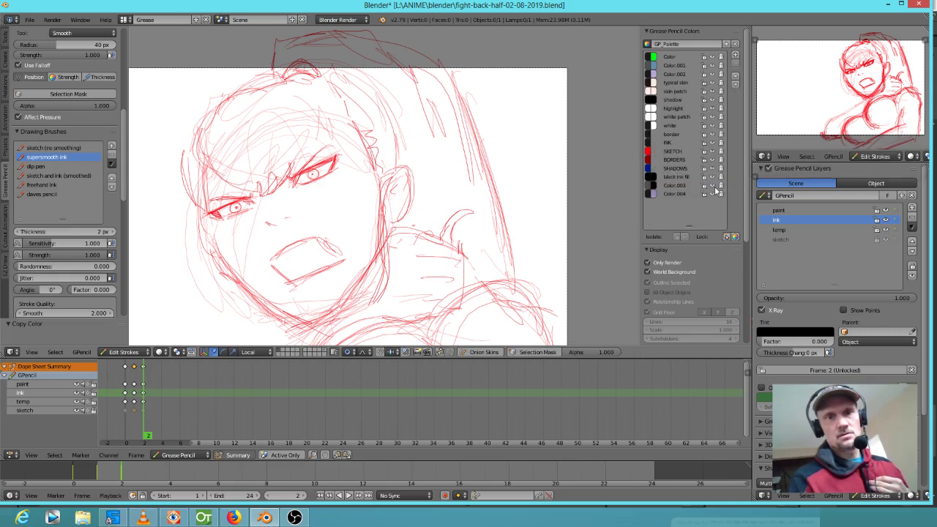
Step: Draw the woman's large ponytail behind her head as a closed shape filled with the darker purple Color.004
click(676, 195)
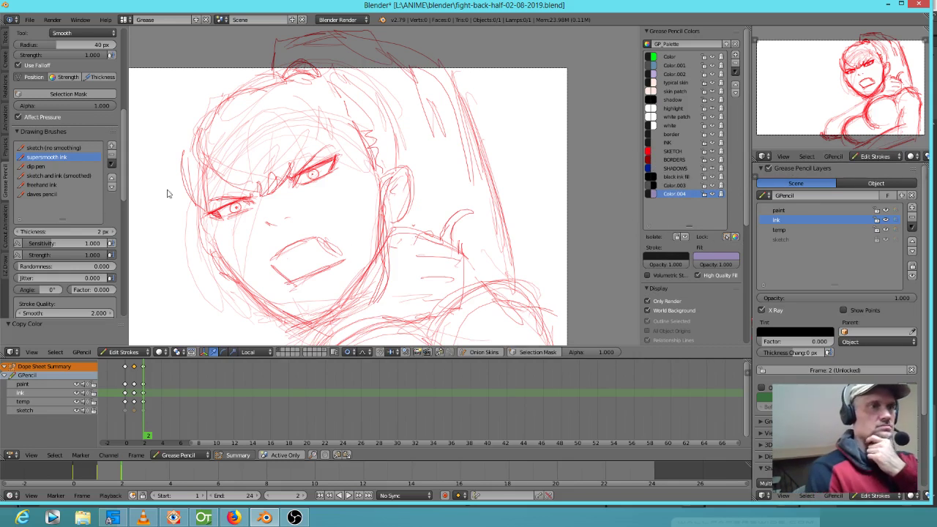
mouse_move(275, 95)
mouse_down()
mouse_move(292, 34)
mouse_move(368, 27)
mouse_move(398, 42)
mouse_move(470, 130)
mouse_move(507, 259)
mouse_move(485, 325)
mouse_move(385, 287)
mouse_move(277, 131)
mouse_up()
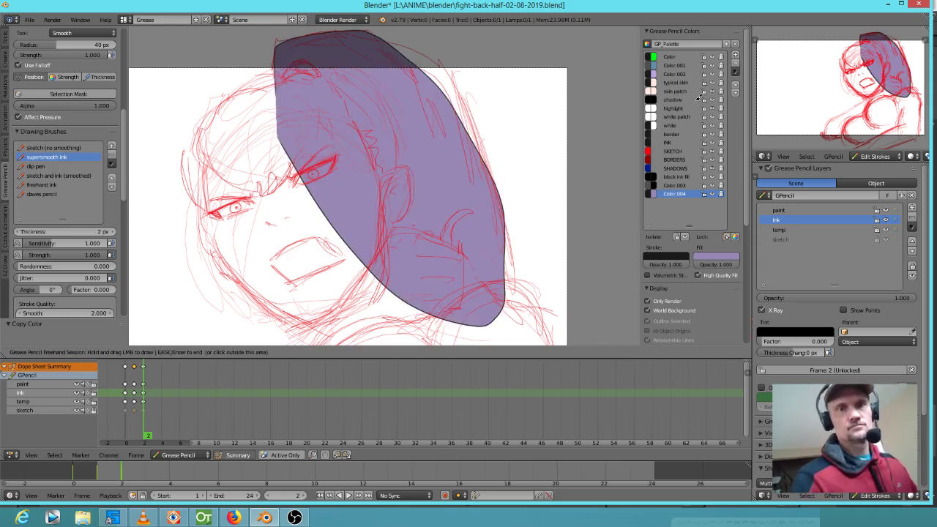
click(686, 185)
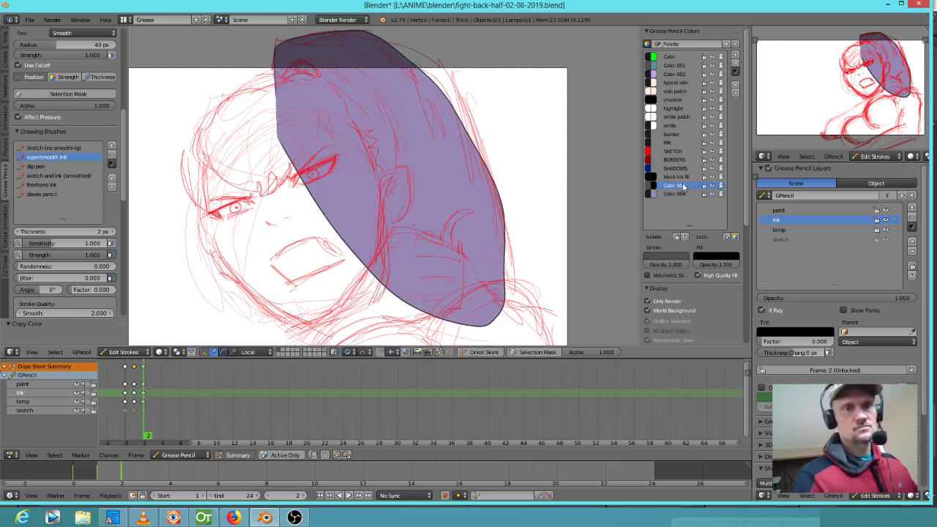
mouse_move(322, 79)
mouse_down()
mouse_move(291, 62)
mouse_move(298, 84)
mouse_move(315, 75)
mouse_up()
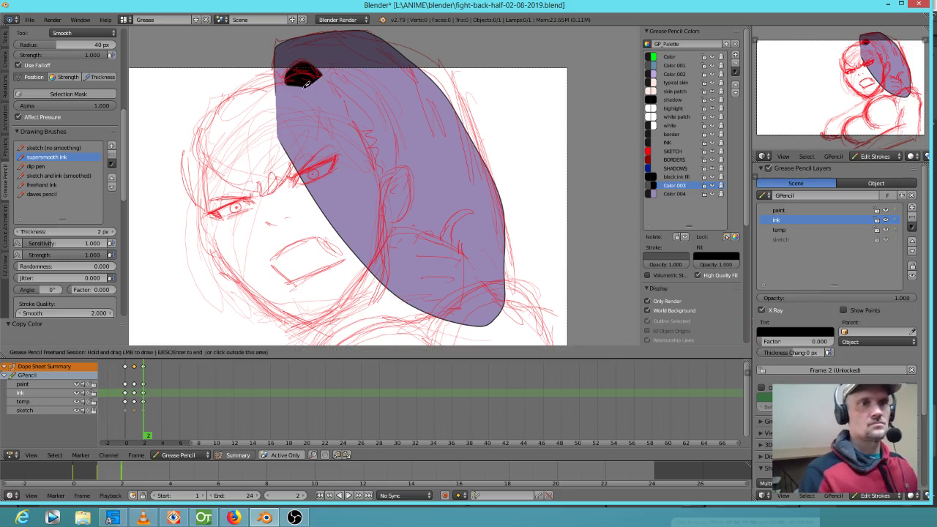
click(685, 185)
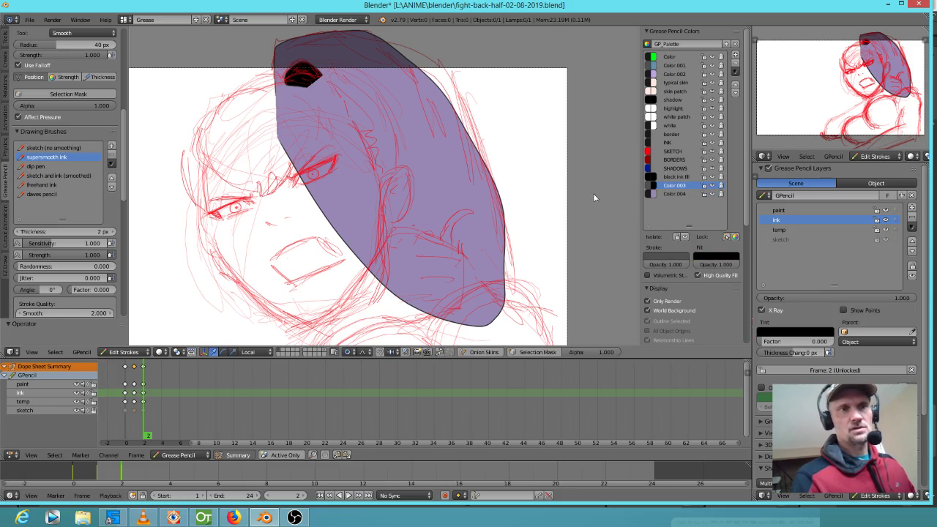
key(ctrl+z)
Step: Draw the hair tie at the base of the ponytail with the green palette colour named Color
click(683, 57)
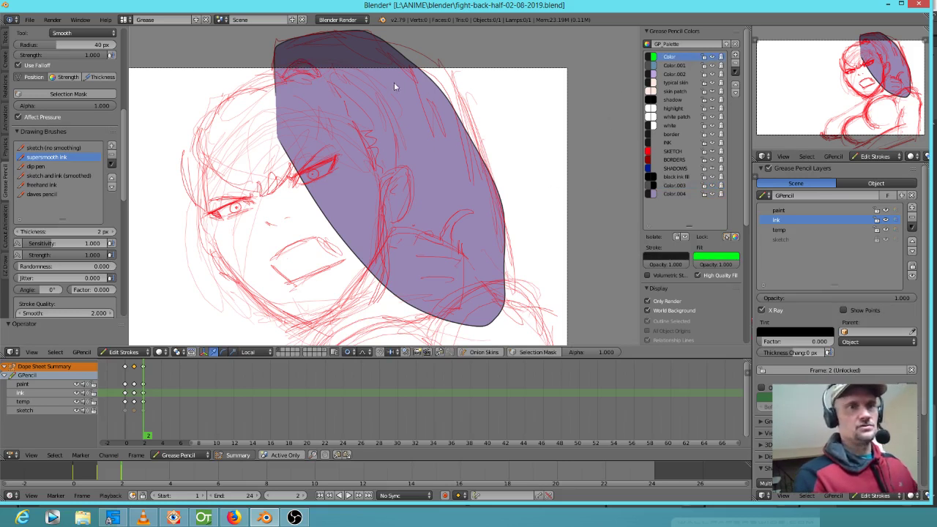
mouse_move(323, 75)
mouse_down()
mouse_move(319, 62)
mouse_move(299, 82)
mouse_move(308, 79)
mouse_up()
key(Escape)
click(679, 194)
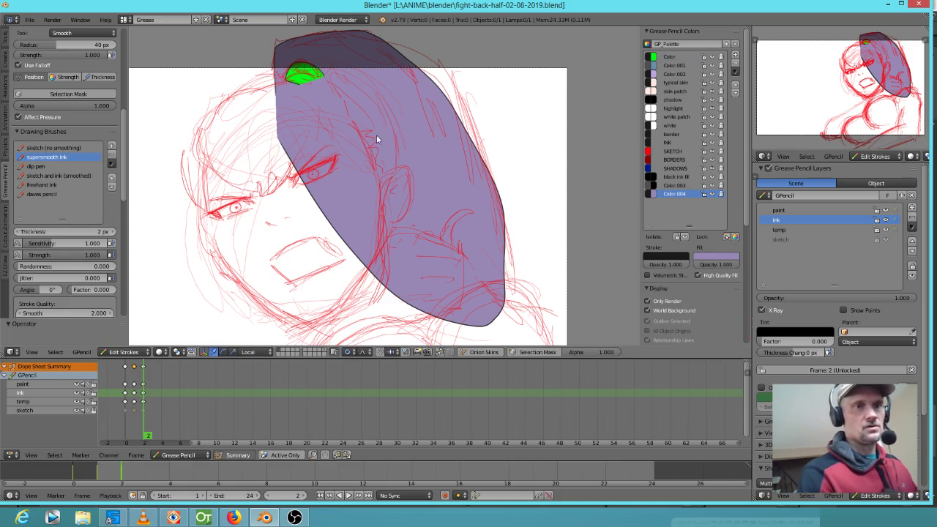
mouse_move(391, 200)
mouse_down()
mouse_move(392, 108)
mouse_move(334, 58)
mouse_up()
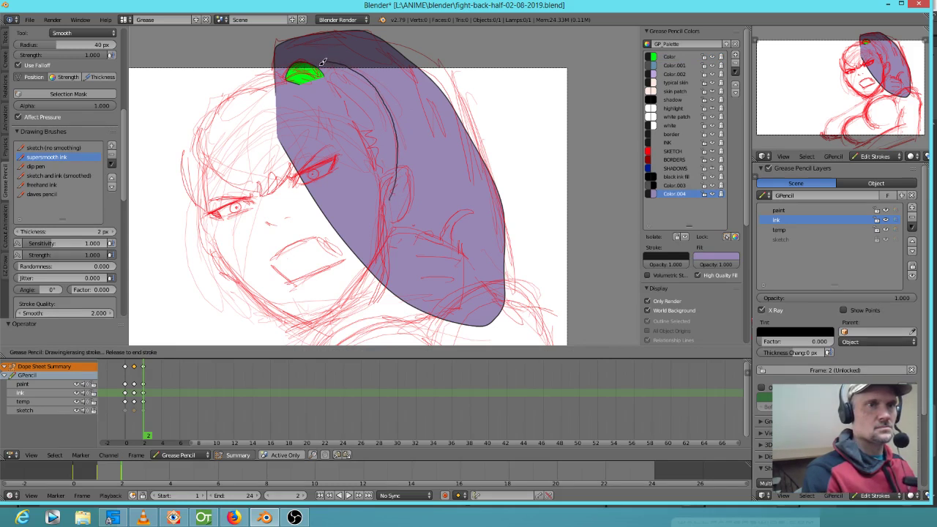
drag(322, 61, 326, 61)
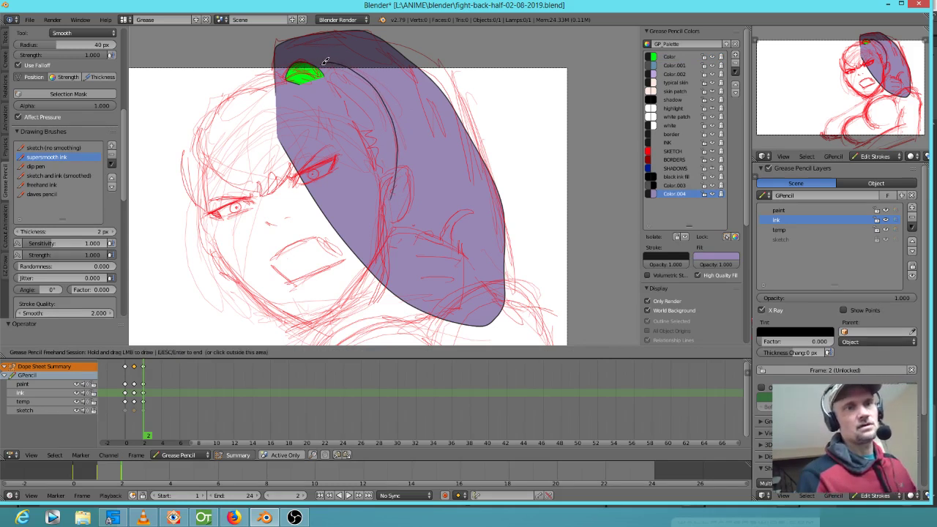
key(ctrl+z)
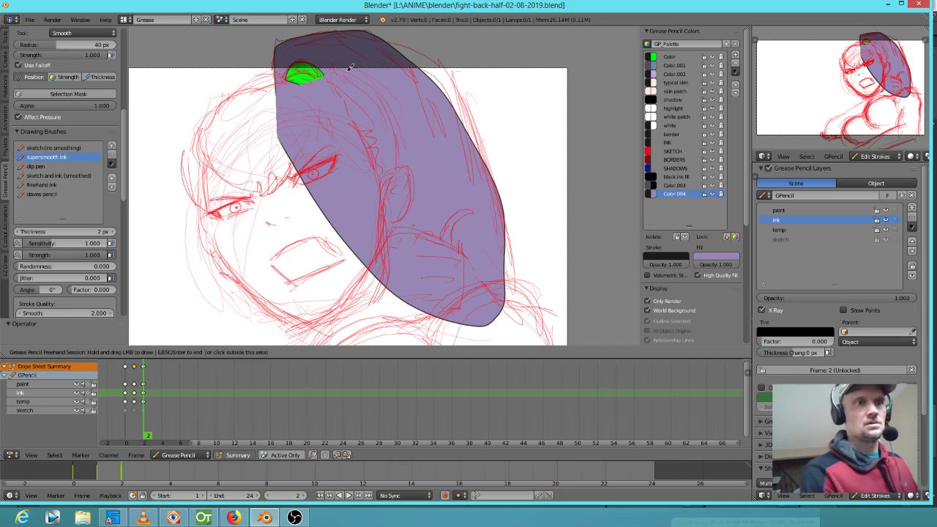
mouse_move(285, 76)
mouse_down()
mouse_move(311, 68)
mouse_move(377, 97)
mouse_move(395, 150)
mouse_move(387, 178)
mouse_move(347, 94)
mouse_move(333, 89)
mouse_up()
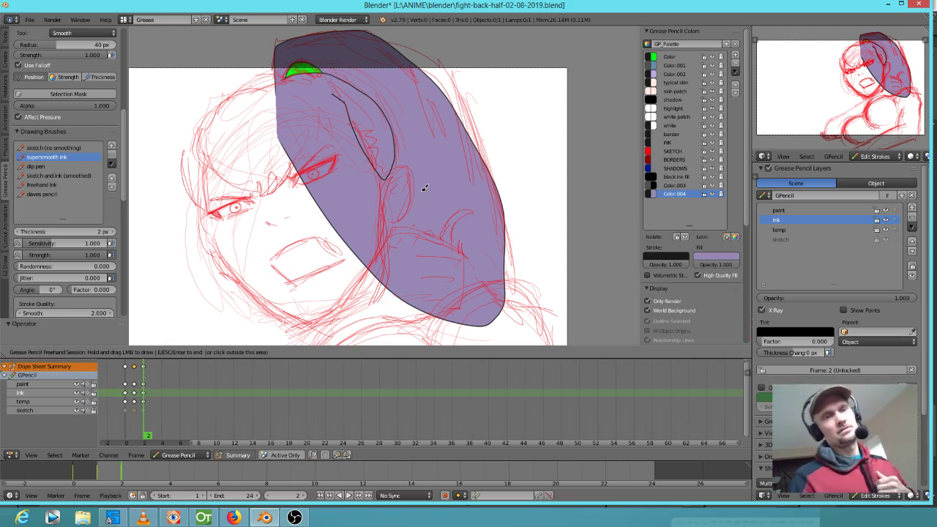
key(ctrl+z)
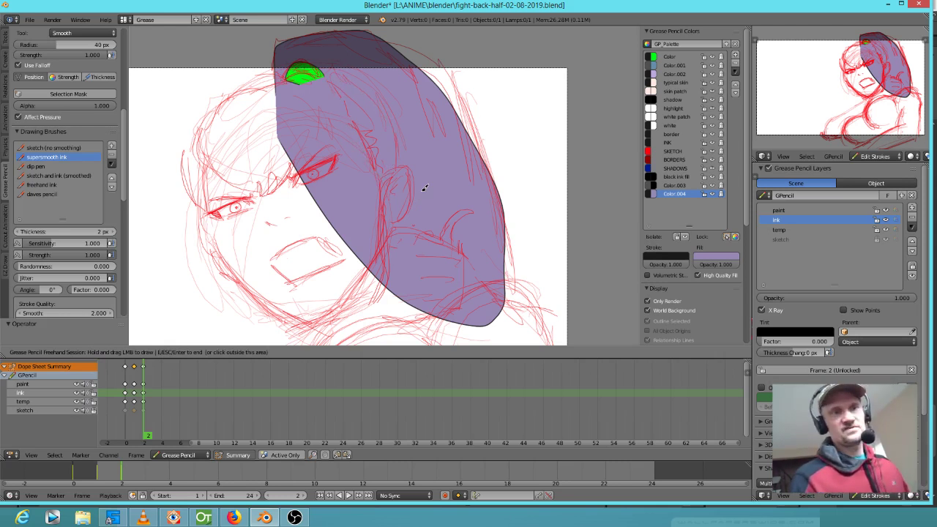
Step: Draw the woman's face outline from temple to chin to temple with the typical skin colour
click(680, 83)
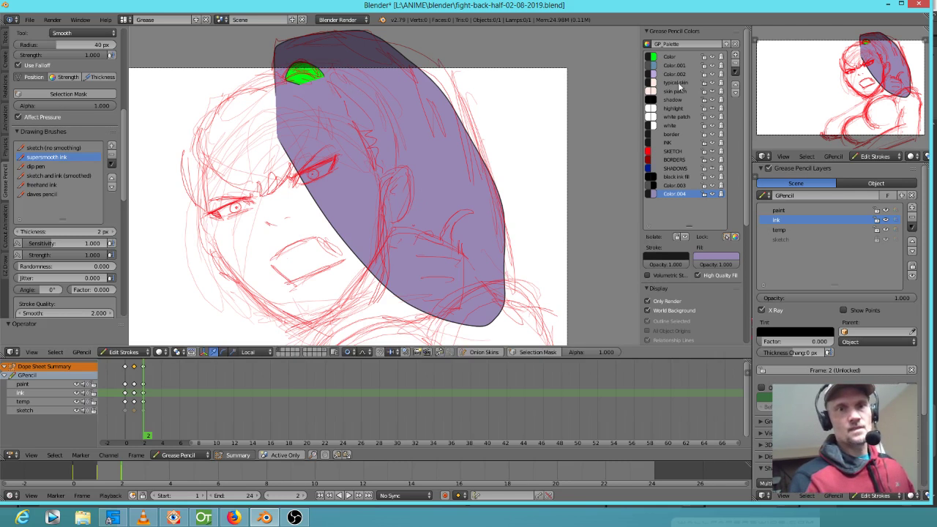
click(681, 83)
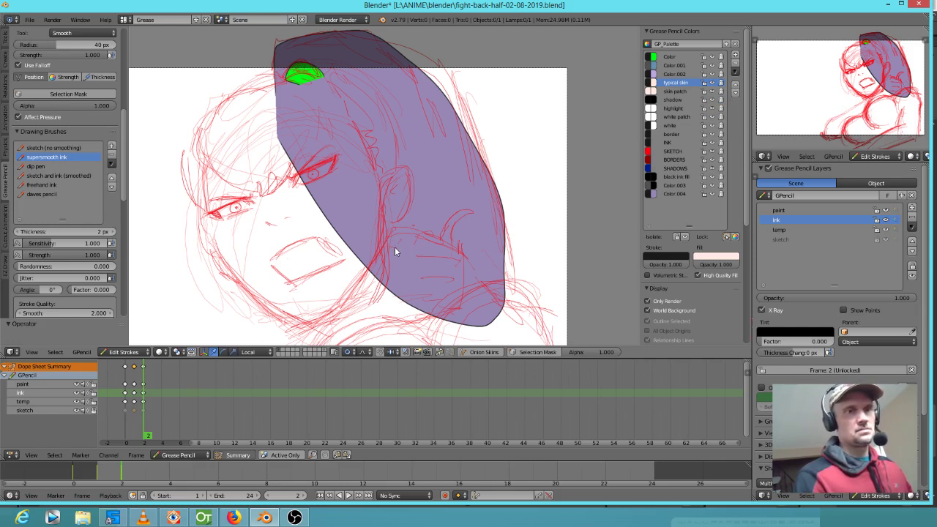
mouse_move(212, 141)
mouse_down()
mouse_move(206, 195)
mouse_move(231, 269)
mouse_move(302, 331)
mouse_move(344, 312)
mouse_move(385, 242)
mouse_move(395, 175)
mouse_move(346, 94)
mouse_up()
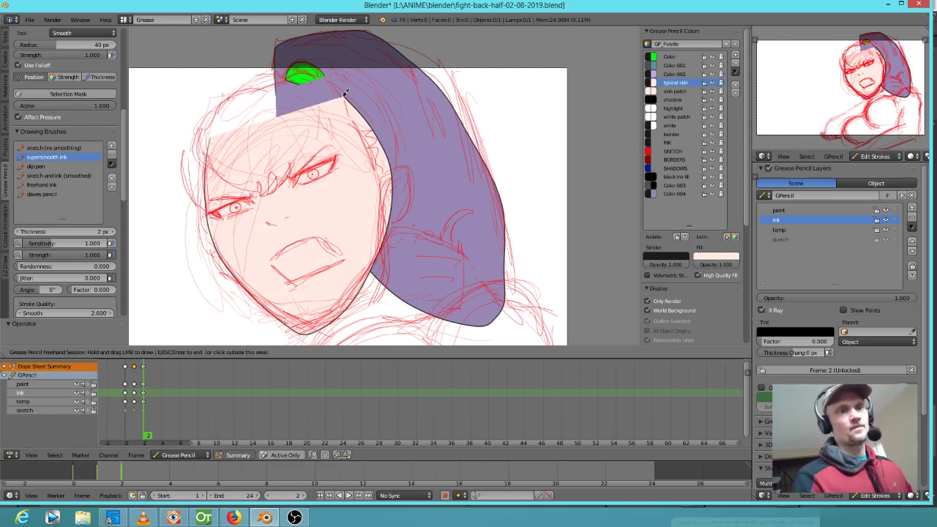
key(Escape)
Step: Raise the chin point of the face outline with proportional editing, using an enlarged influence radius of about 0.28
right_click(308, 334)
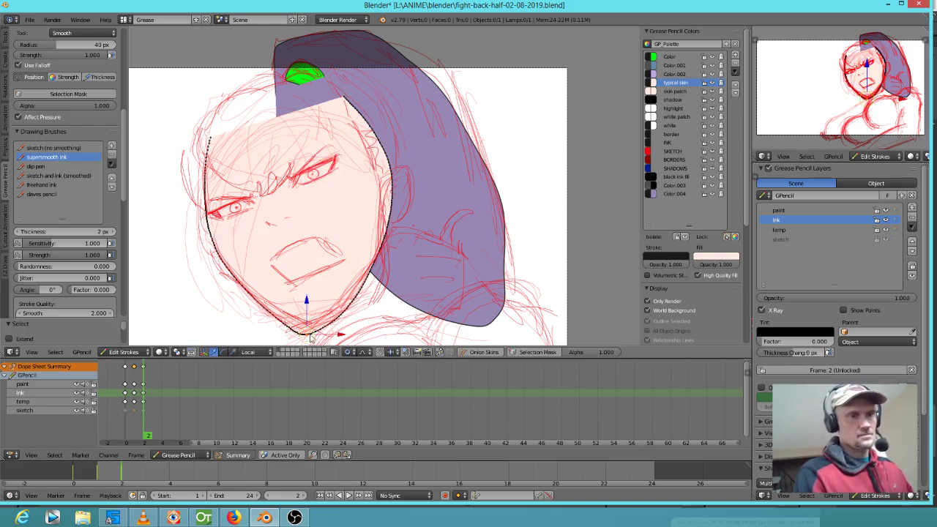
key(g)
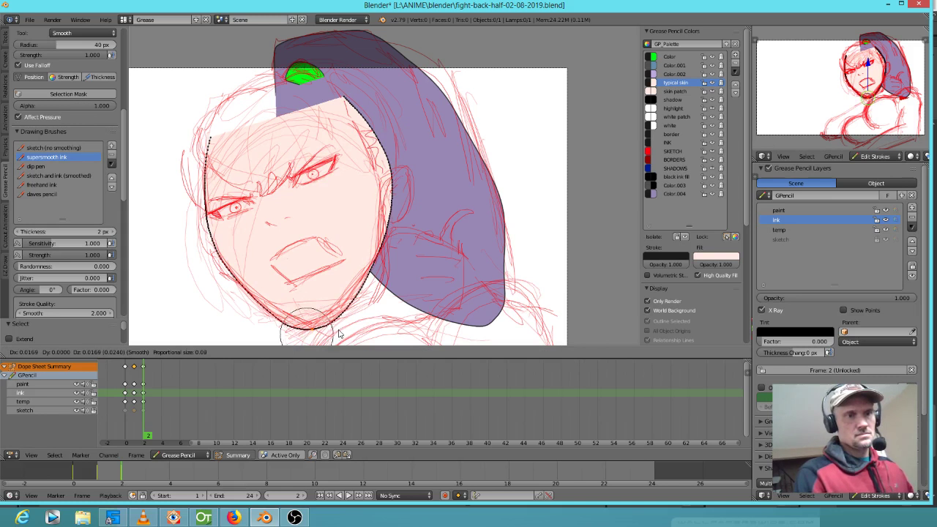
scroll(340, 332, down, 12)
scroll(341, 330, down, 2)
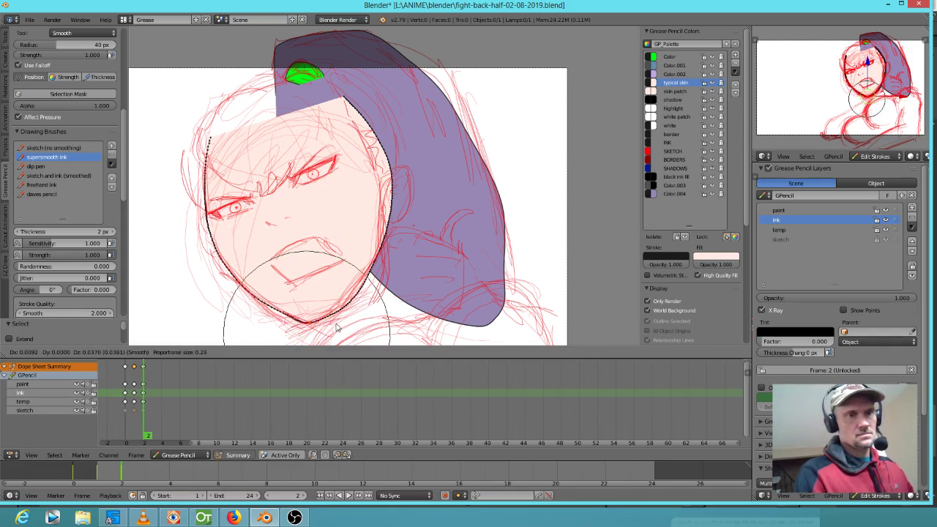
click(337, 327)
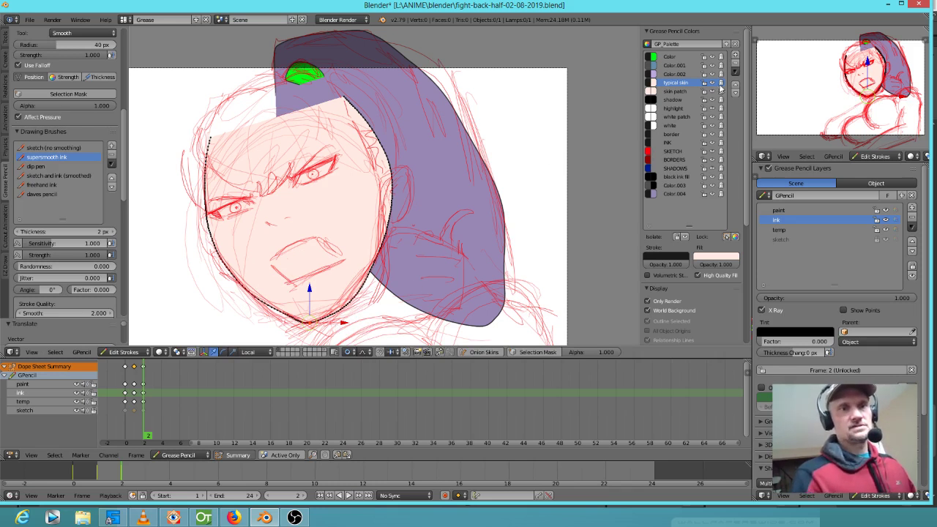
Step: Draw the hair section above the ear with Color.002, and the ear itself with the typical skin colour
click(685, 74)
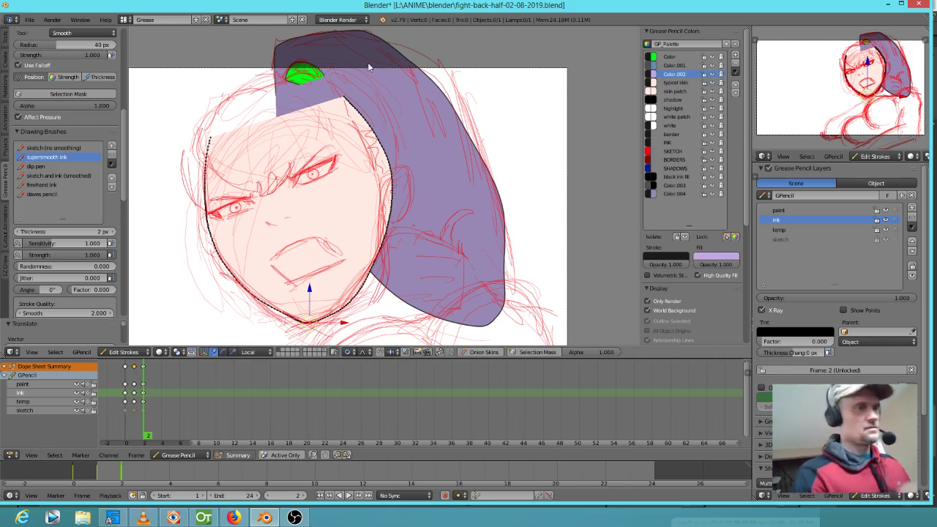
mouse_move(306, 79)
mouse_down()
mouse_move(357, 69)
mouse_move(393, 98)
mouse_move(401, 155)
mouse_move(389, 187)
mouse_move(344, 90)
mouse_up()
click(673, 82)
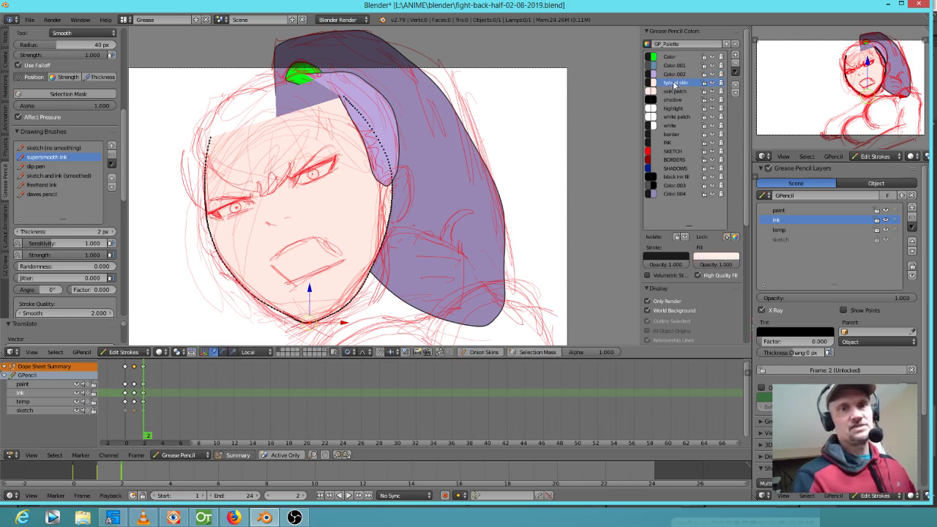
mouse_move(387, 187)
mouse_down()
mouse_move(395, 162)
mouse_move(410, 179)
mouse_move(400, 216)
mouse_up()
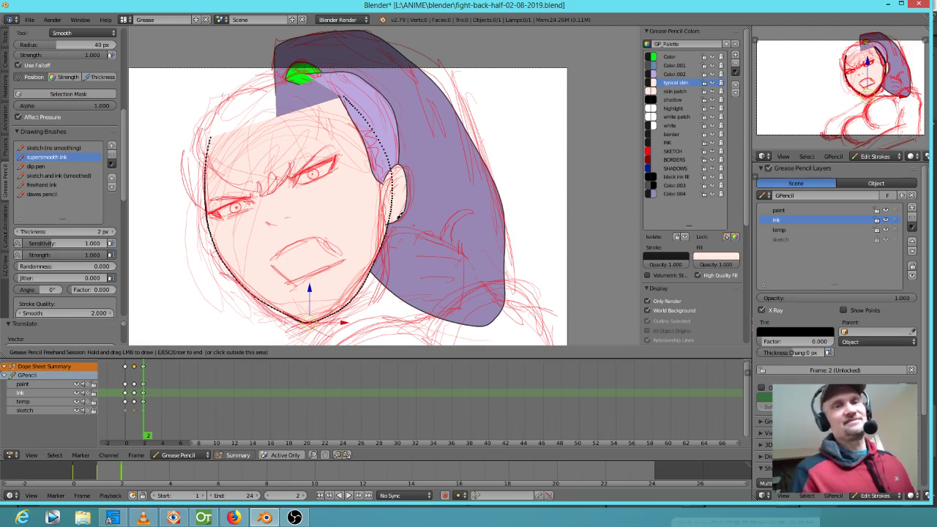
click(677, 84)
Step: Draw the hair at the far temple, the fringe across the forehead and the strand beside it with Color.002
click(677, 74)
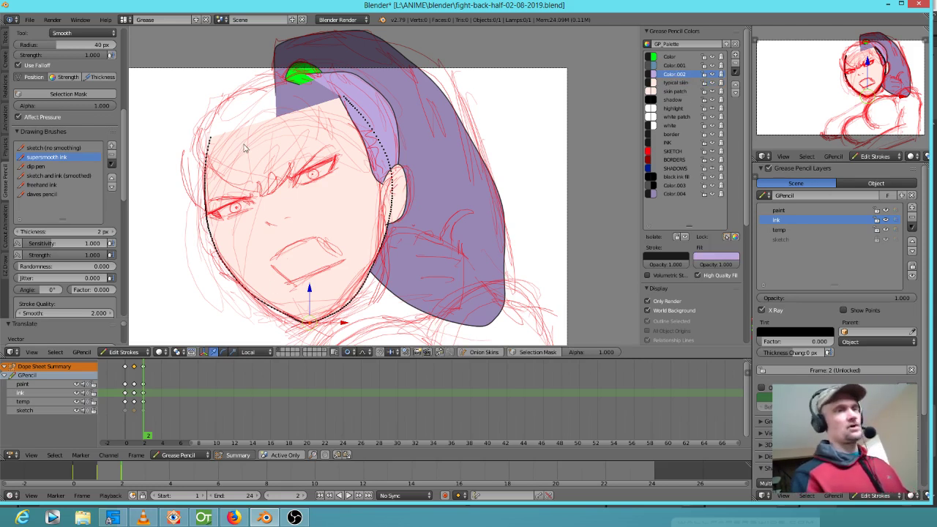
mouse_move(211, 137)
mouse_down()
mouse_move(193, 189)
mouse_move(208, 224)
mouse_move(210, 135)
mouse_up()
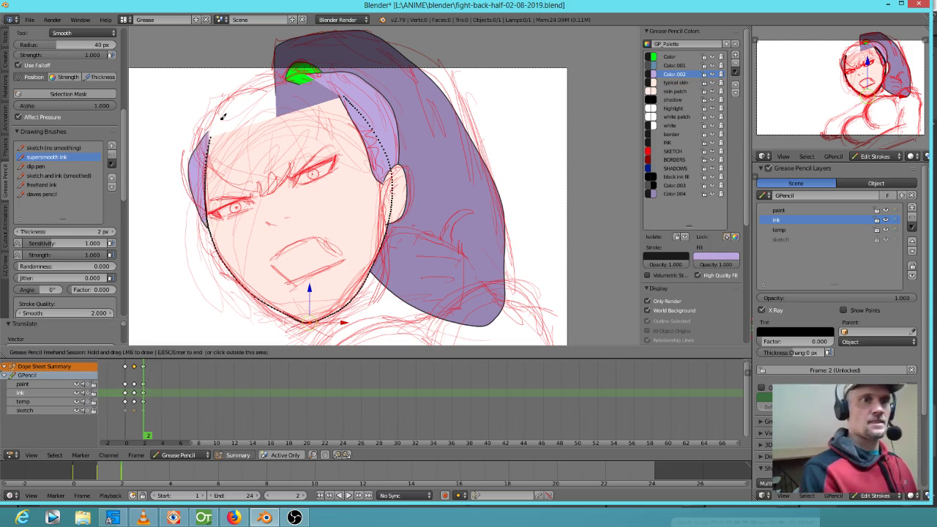
mouse_move(332, 74)
mouse_down()
mouse_move(254, 66)
mouse_move(202, 124)
mouse_move(227, 183)
mouse_move(265, 189)
mouse_move(274, 180)
mouse_move(276, 192)
mouse_move(329, 118)
mouse_up()
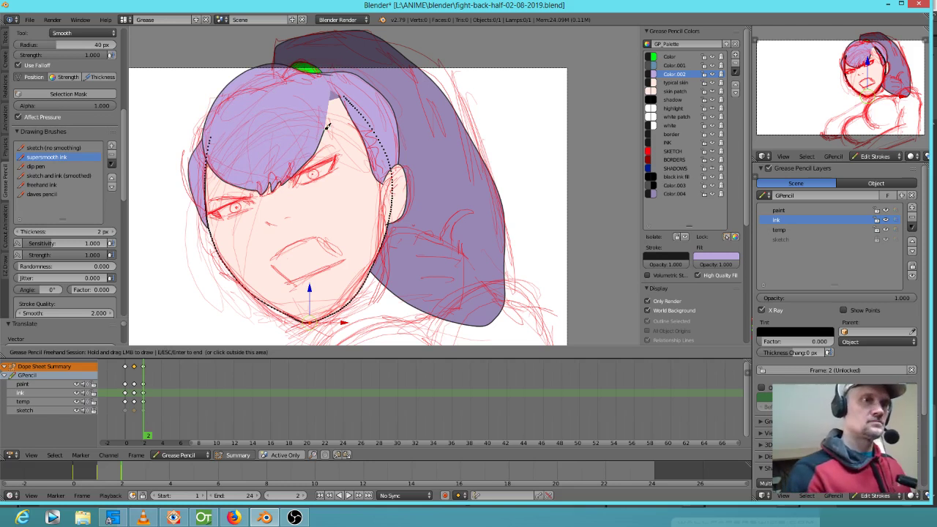
drag(326, 126, 373, 162)
click(699, 67)
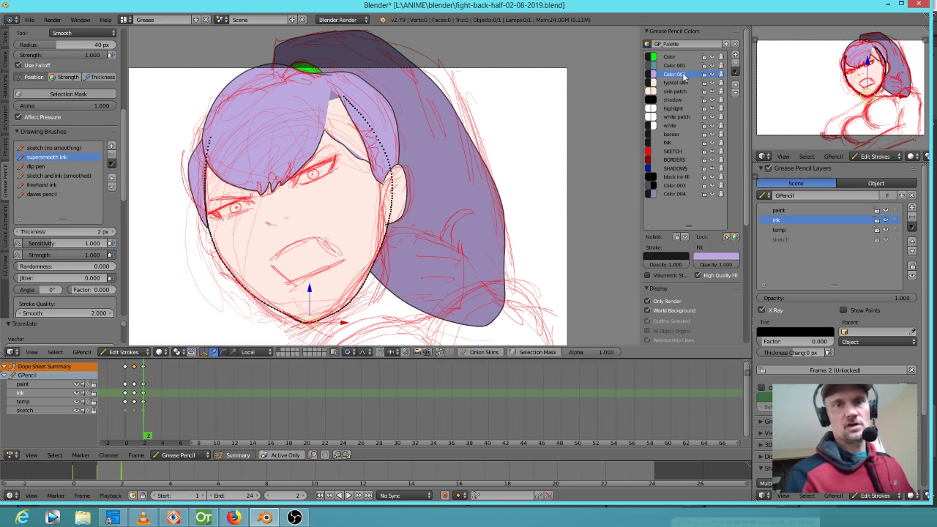
Step: Duplicate Color.002, move the copy directly beneath it in the palette, and set its stroke colour to the same light purple as the fill
click(735, 71)
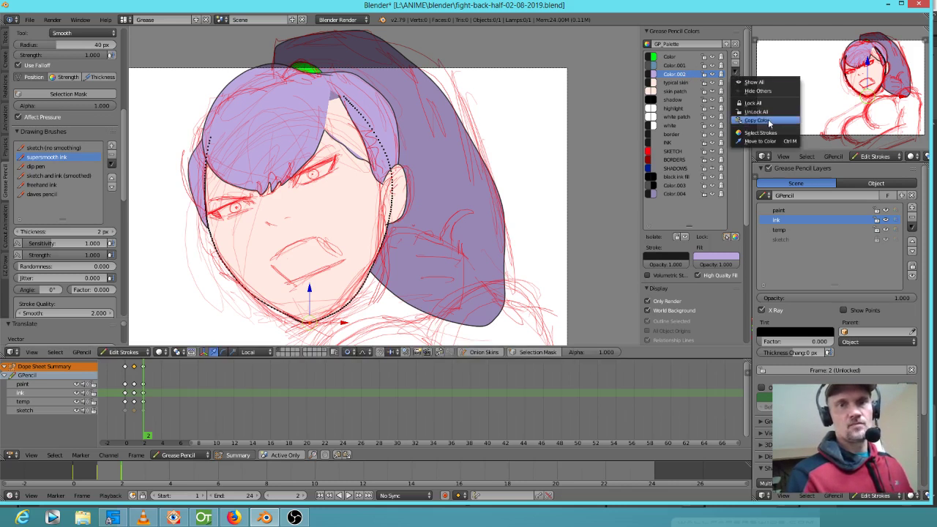
click(771, 122)
click(736, 86)
click(736, 87)
click(736, 87)
click(736, 86)
click(736, 86)
click(737, 87)
click(737, 86)
click(737, 87)
click(738, 87)
click(738, 86)
click(738, 87)
drag(653, 85, 651, 87)
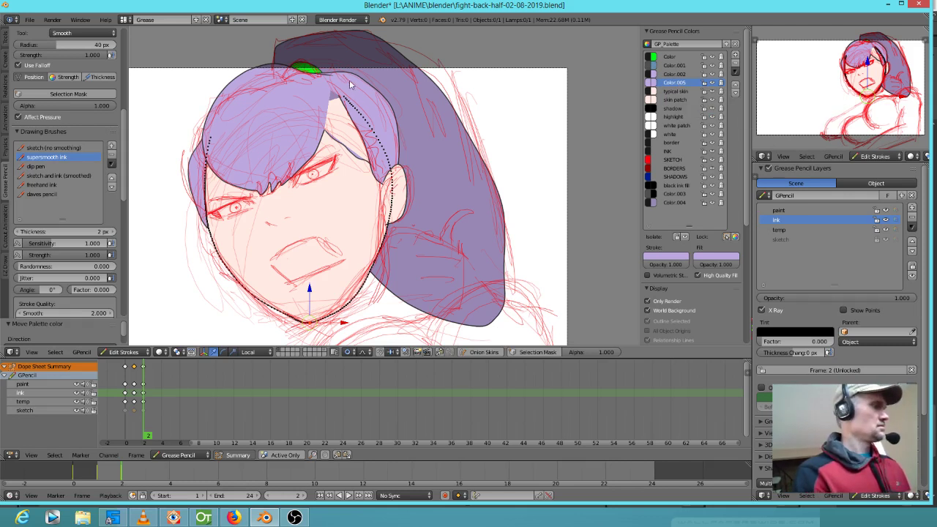
Step: Cover the skin-coloured gaps between the fringe and the hair above the ear with outline-free patches in Color.005
mouse_move(333, 80)
mouse_down()
mouse_move(319, 95)
mouse_move(333, 130)
mouse_move(371, 154)
mouse_move(379, 111)
mouse_up()
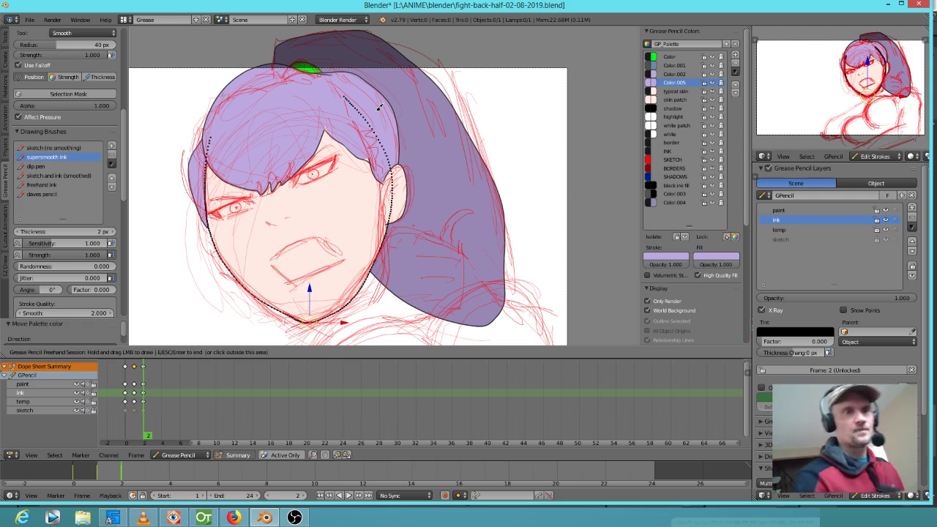
mouse_move(365, 155)
mouse_down()
mouse_move(373, 160)
mouse_move(377, 150)
mouse_up()
mouse_move(323, 121)
mouse_down()
mouse_move(329, 131)
mouse_move(332, 112)
mouse_up()
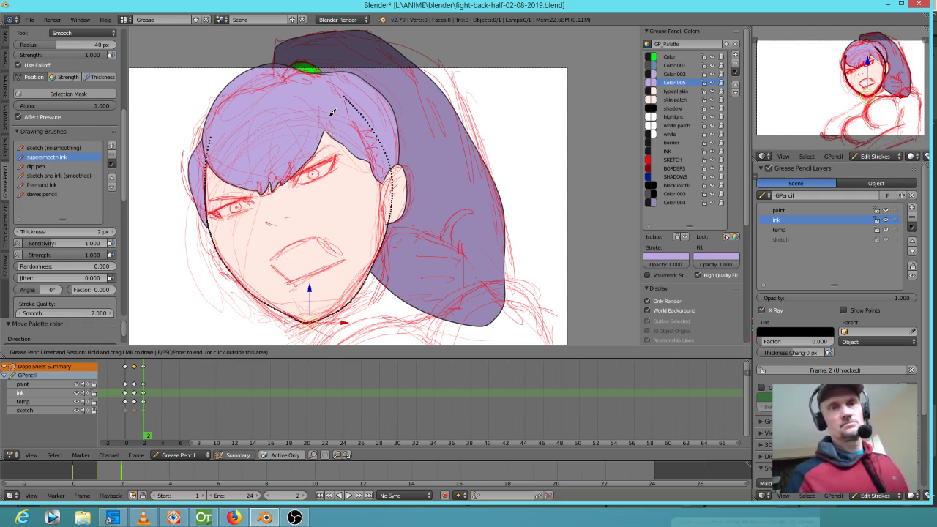
click(672, 134)
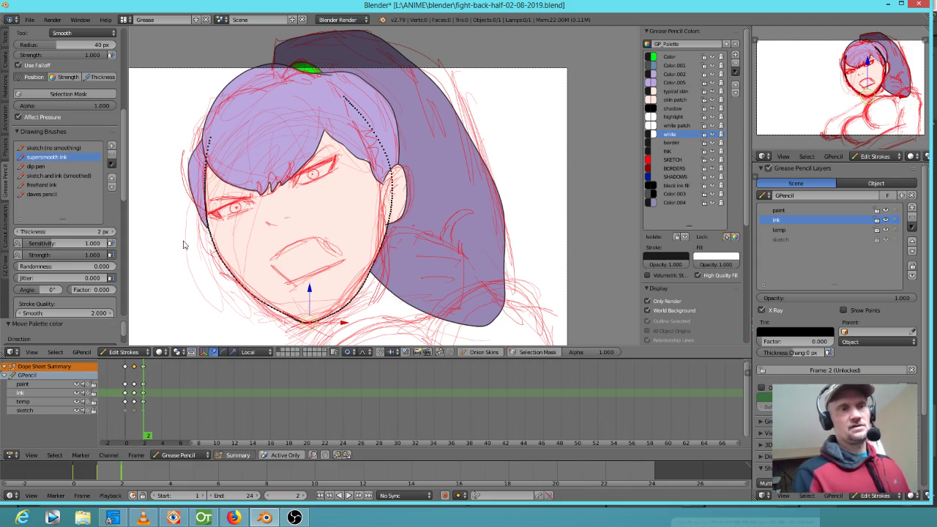
right_click(230, 186)
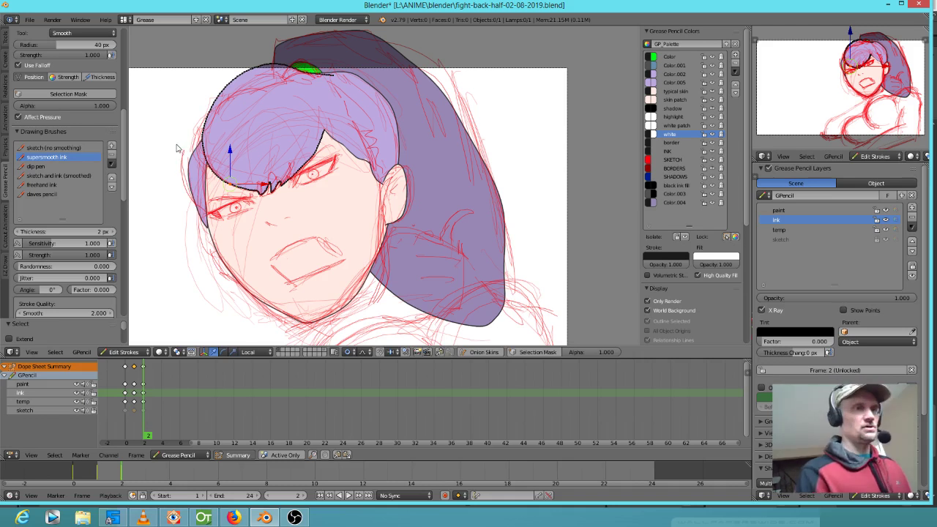
mouse_move(210, 124)
ctrl+mouse_down()
mouse_move(170, 165)
mouse_move(307, 148)
mouse_move(355, 161)
mouse_move(392, 100)
mouse_move(368, 89)
ctrl+mouse_up()
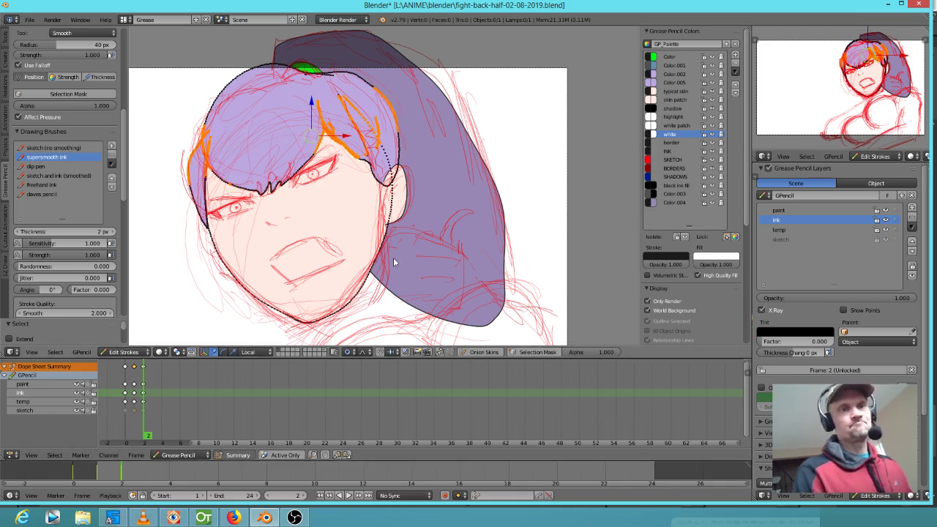
Step: Try to recolour the fringe, temple and side hair strokes and the large light patch with Color.004, and undo the recolouring
right_click(401, 141)
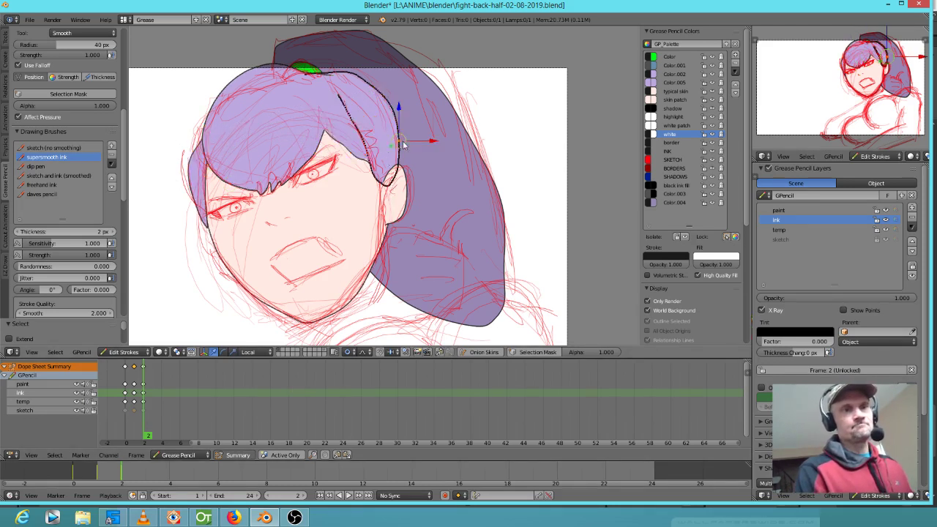
shift+right_click(335, 143)
shift+right_click(315, 151)
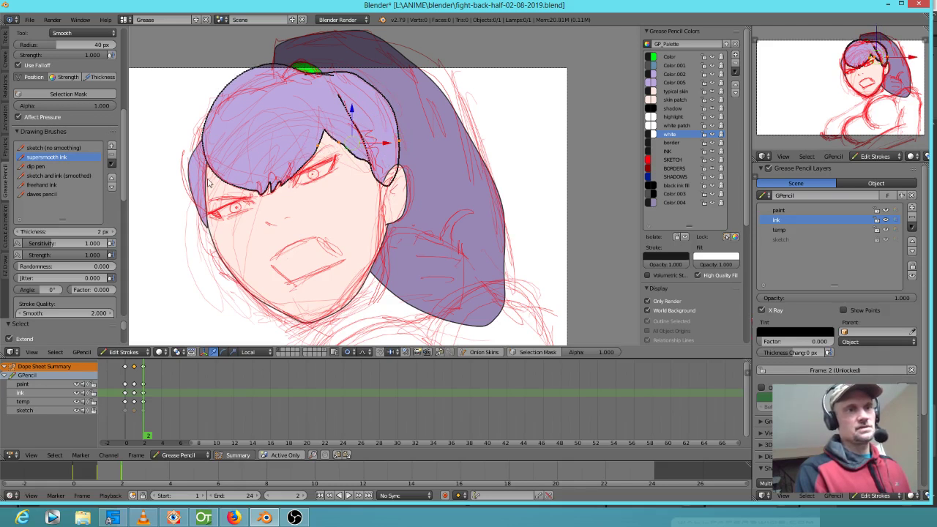
shift+right_click(189, 183)
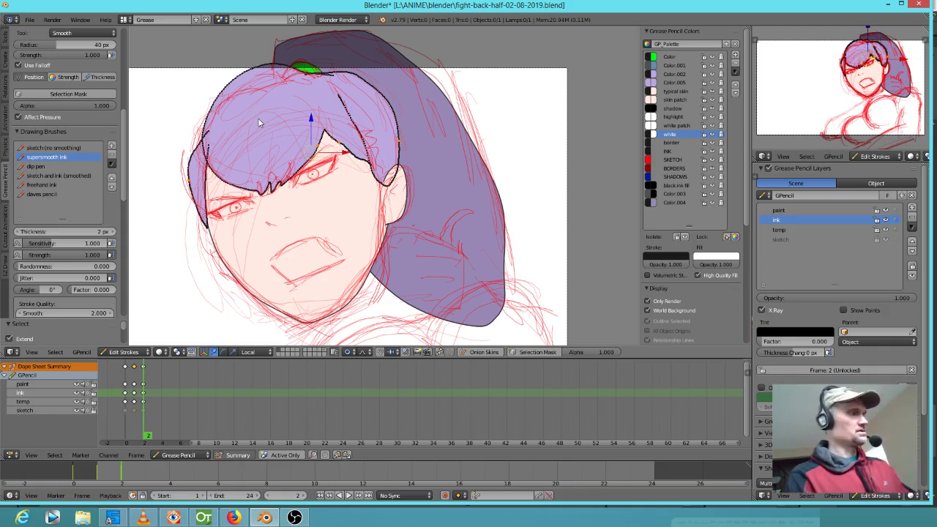
click(678, 204)
key(m)
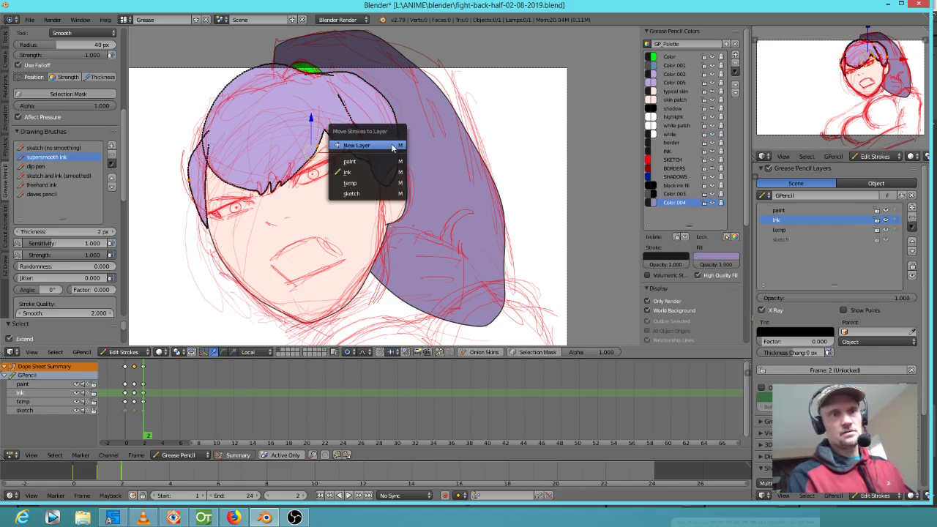
key(Escape)
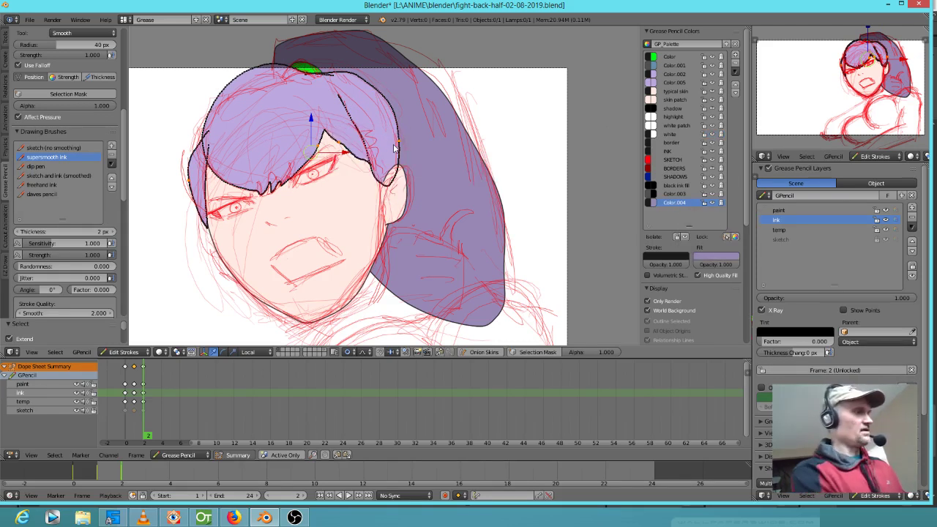
key(shift+m)
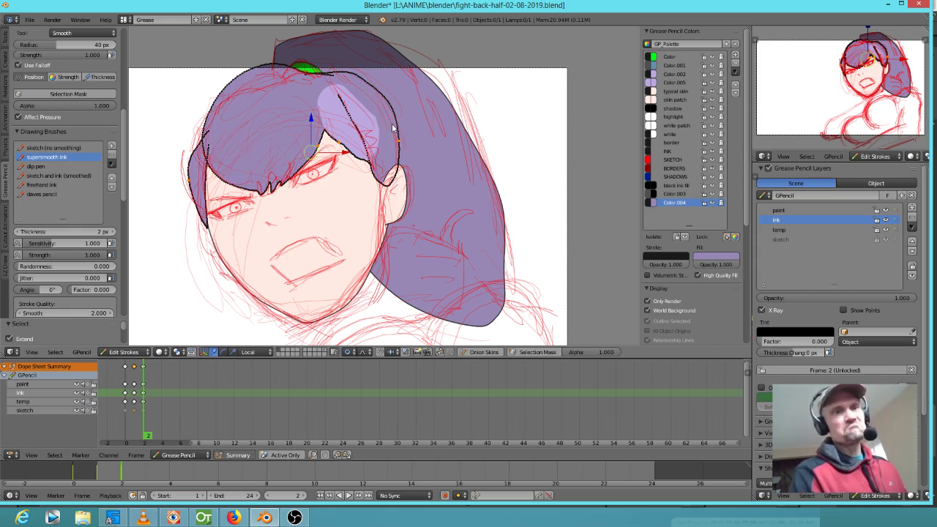
right_click(377, 122)
key(shift+m)
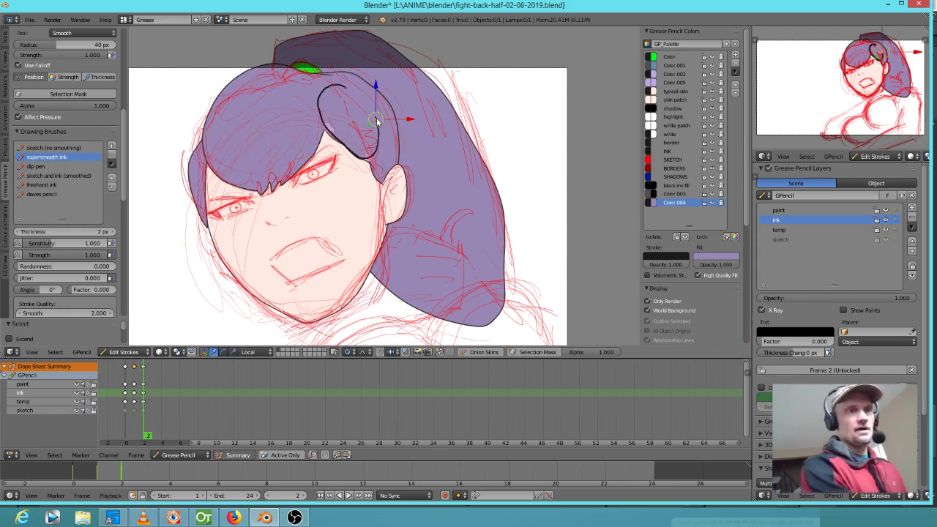
key(ctrl+z)
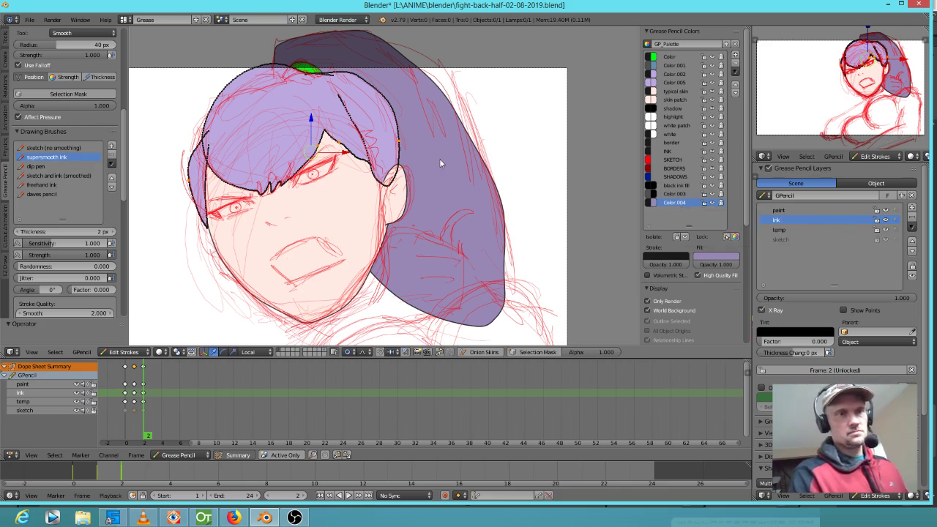
key(a)
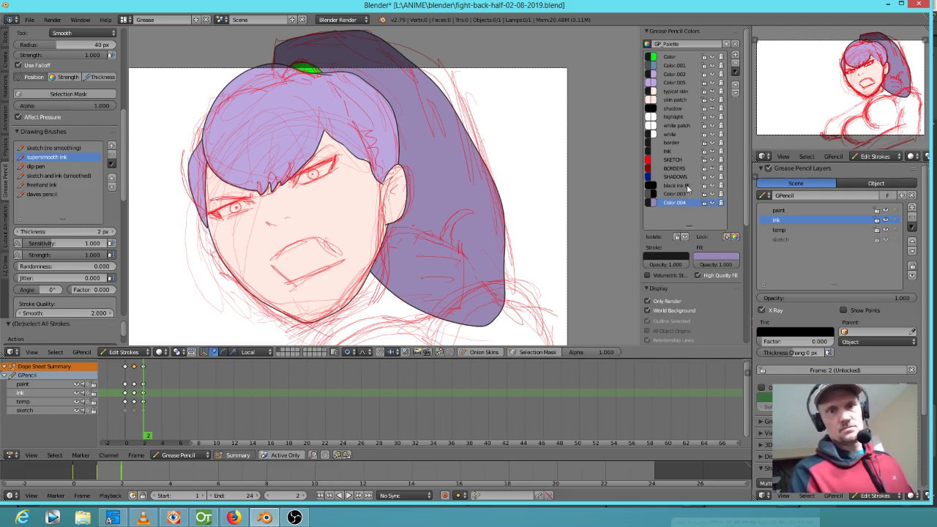
Step: Duplicate the ponytail's Color.004 and set the copy's stroke colour to the same purple as its fill
right_click(500, 214)
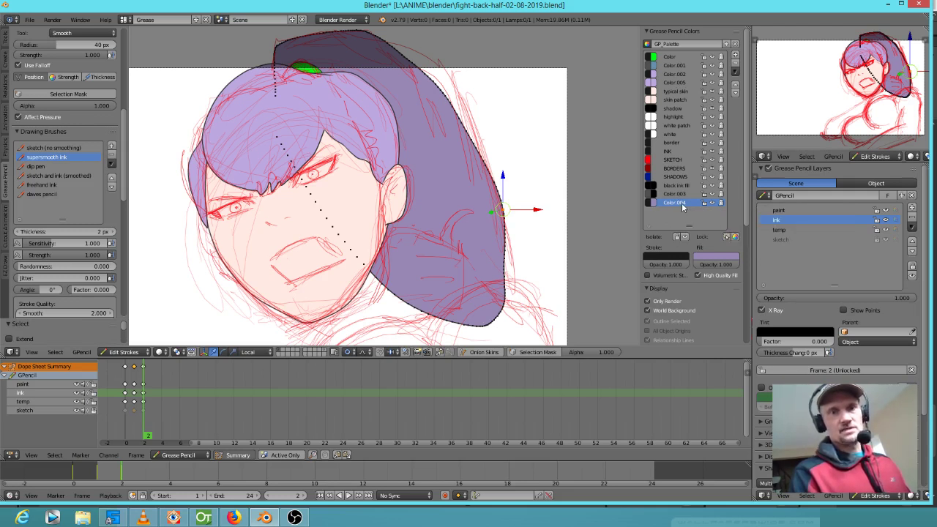
click(734, 71)
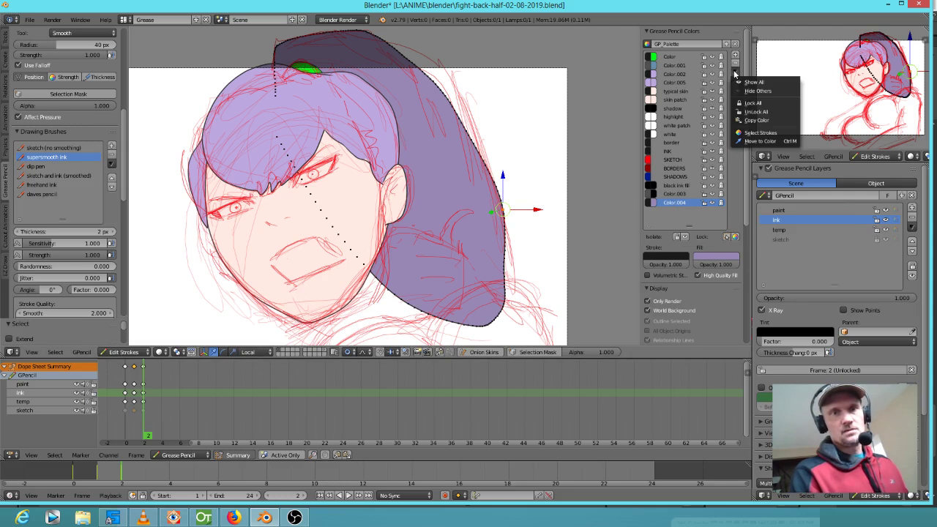
click(758, 120)
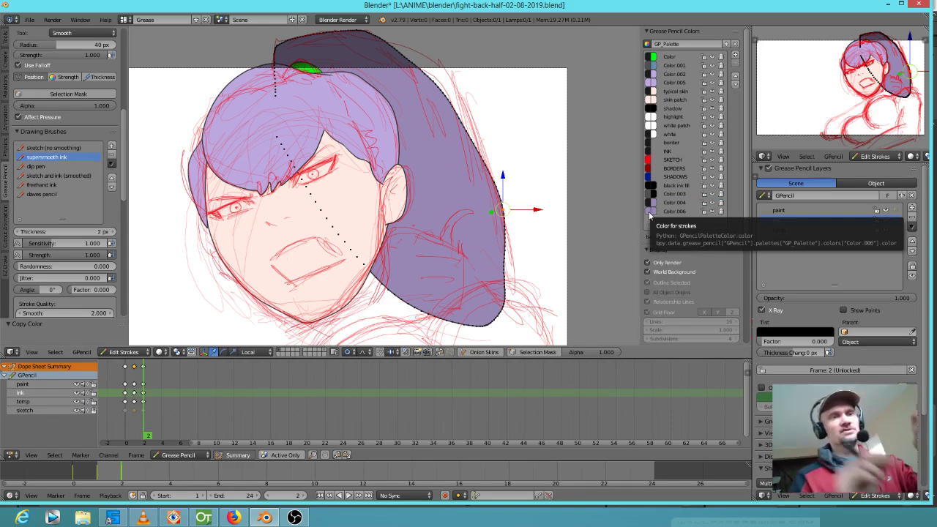
click(665, 210)
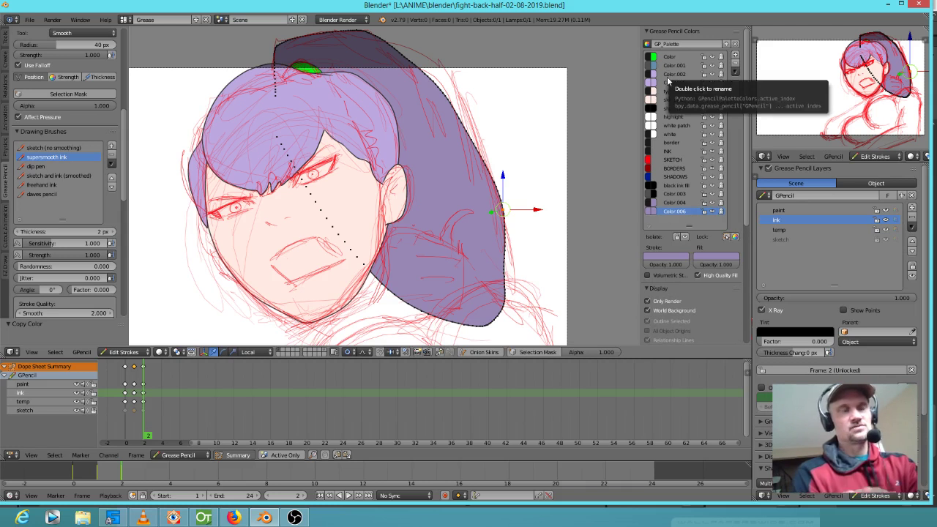
Step: Move the side hair, fringe and temple hair strokes and the large light patch to Color.006
right_click(398, 132)
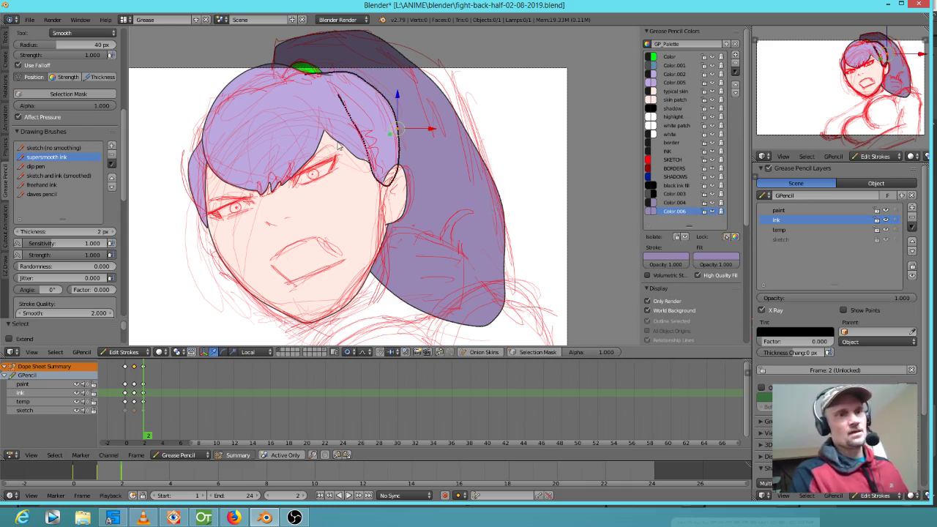
shift+right_click(317, 150)
shift+right_click(192, 186)
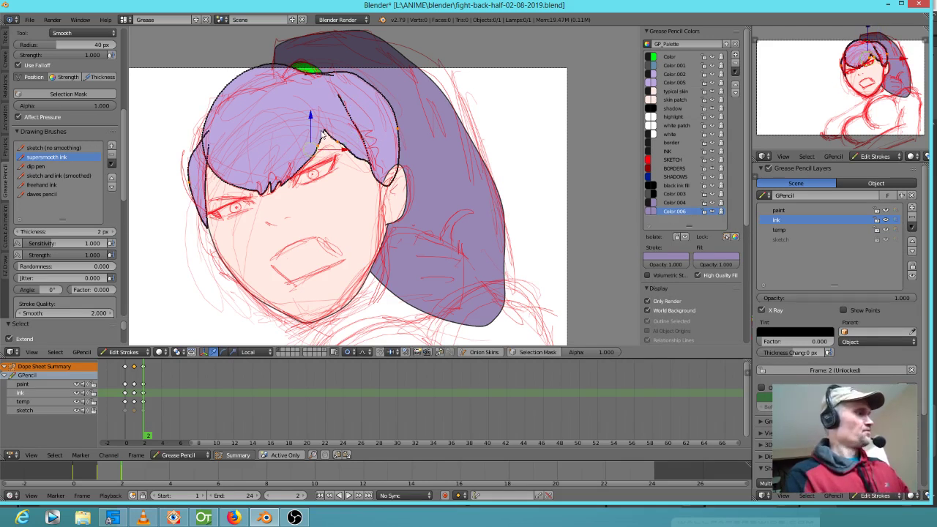
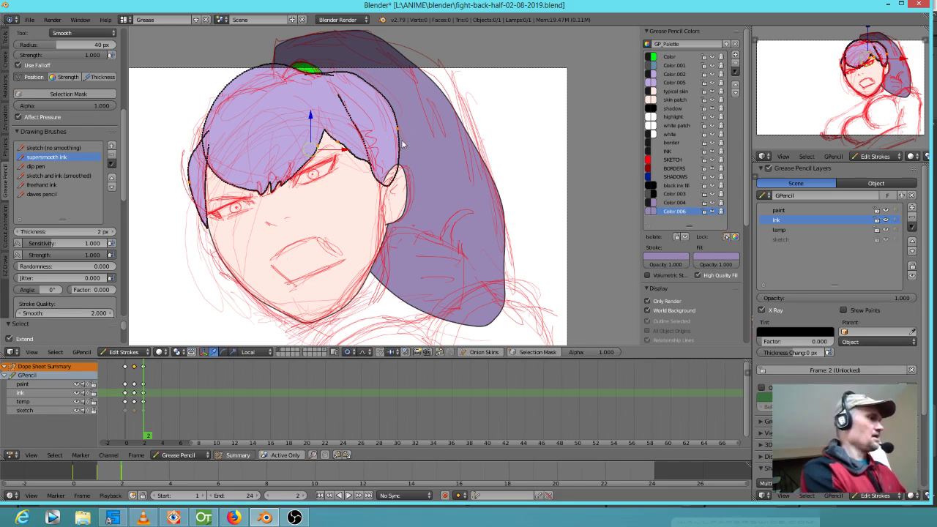
key(ctrl+shift+z)
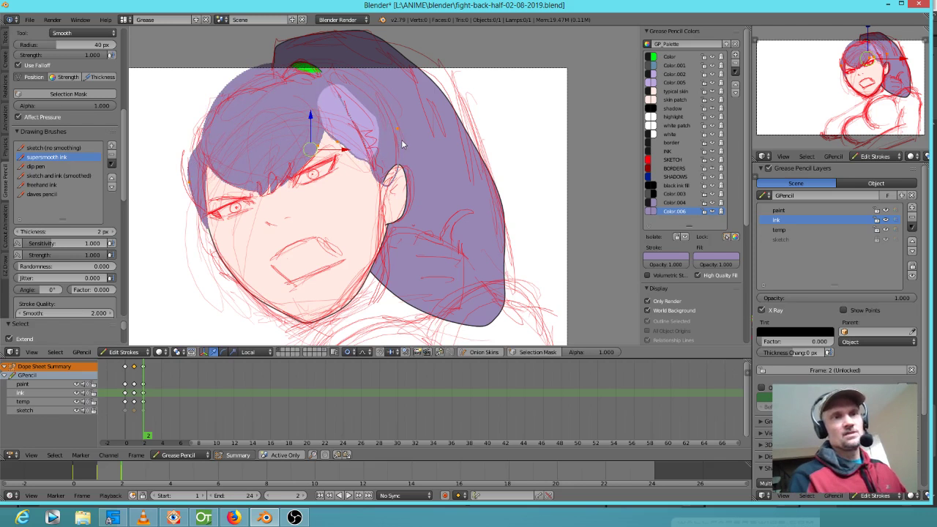
right_click(364, 108)
right_click(378, 123)
key(shift+r)
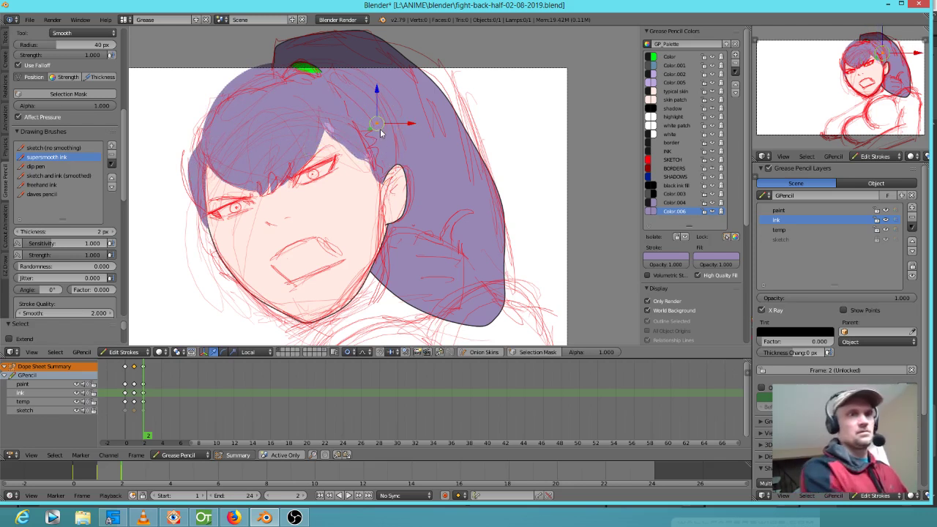
Step: Move the two small light patches along the hairline to Color.006 as well
scroll(370, 149, up, 8)
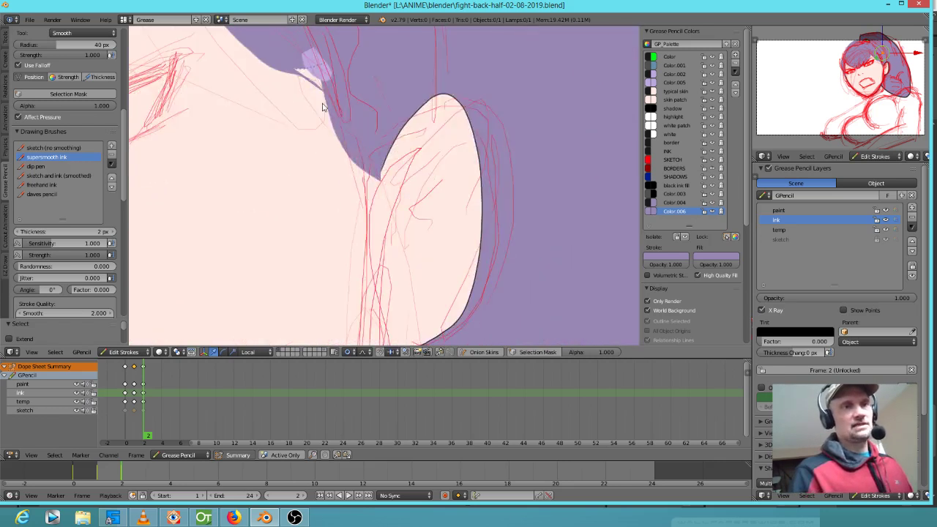
right_click(332, 143)
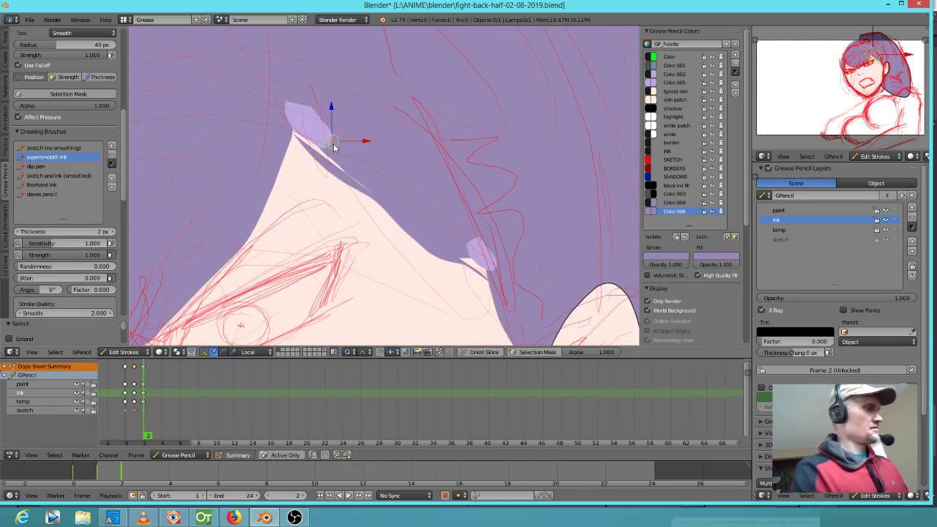
key(shift+r)
right_click(468, 245)
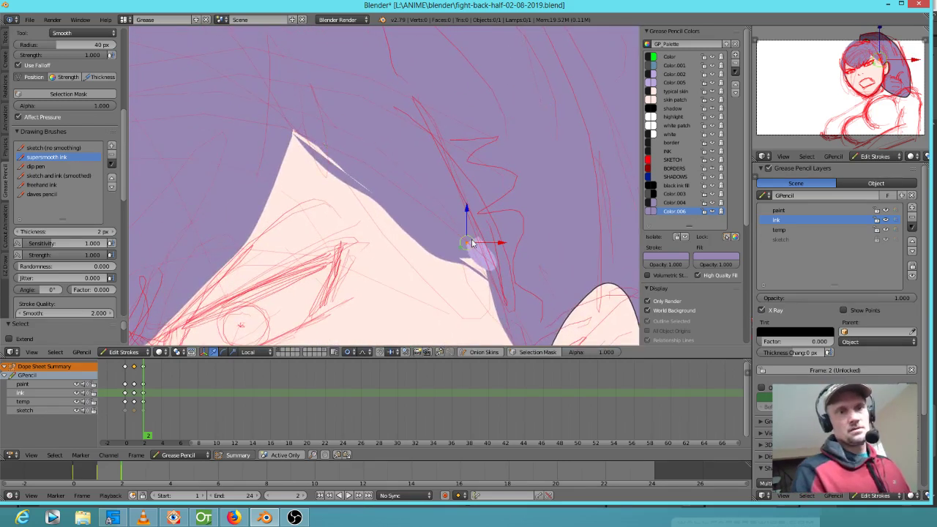
key(shift+r)
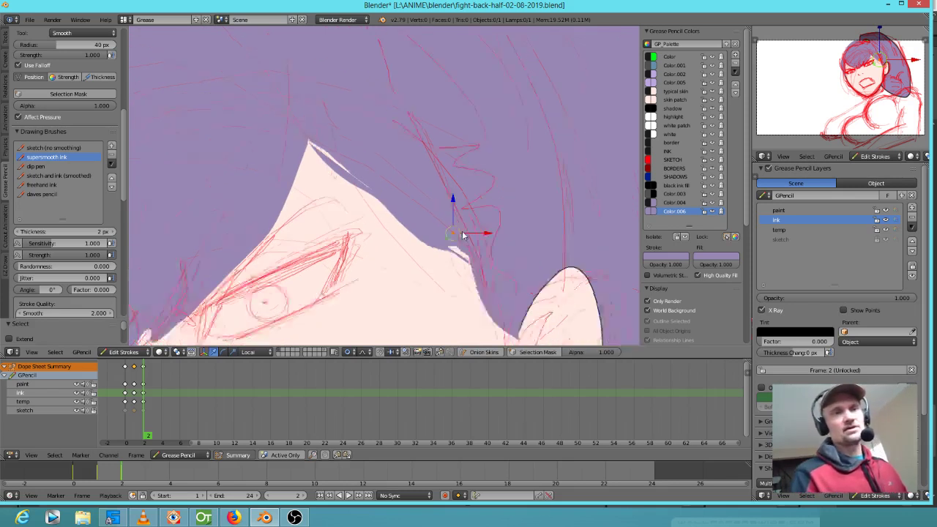
scroll(469, 241, down, 6)
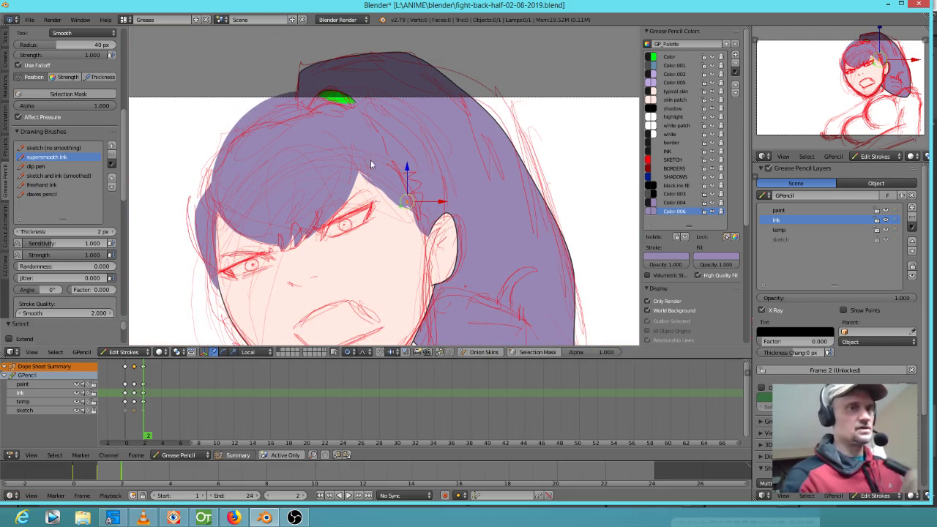
Step: Hide the sketch layer and make INK the active drawing colour
key(d)
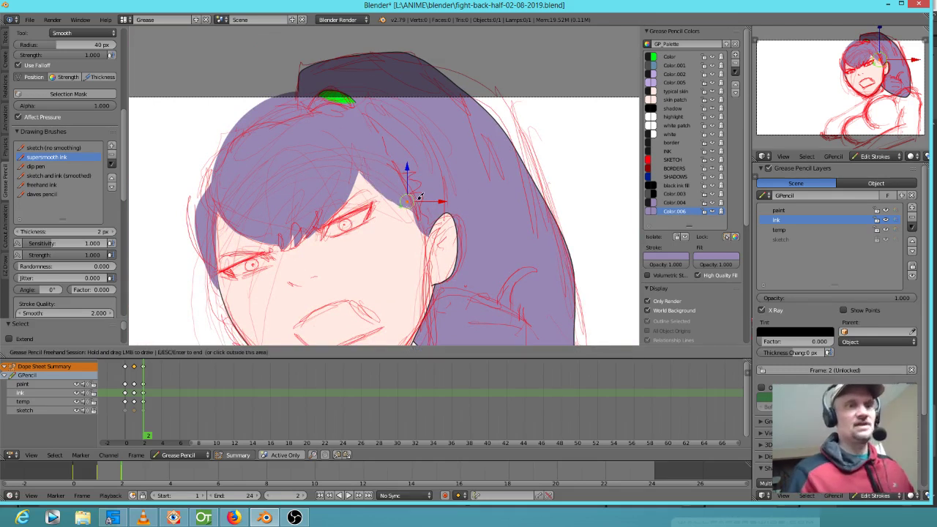
scroll(498, 249, down, 4)
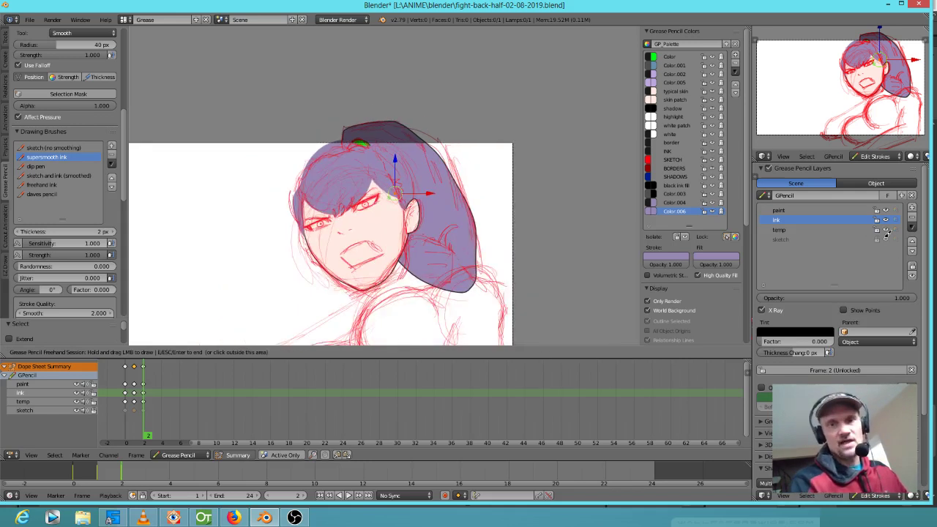
click(885, 237)
click(886, 240)
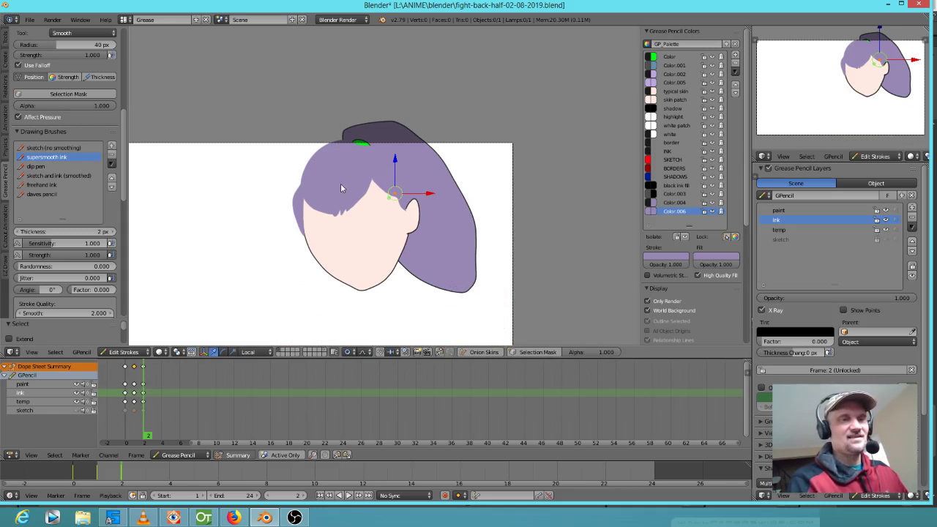
scroll(340, 183, up, 3)
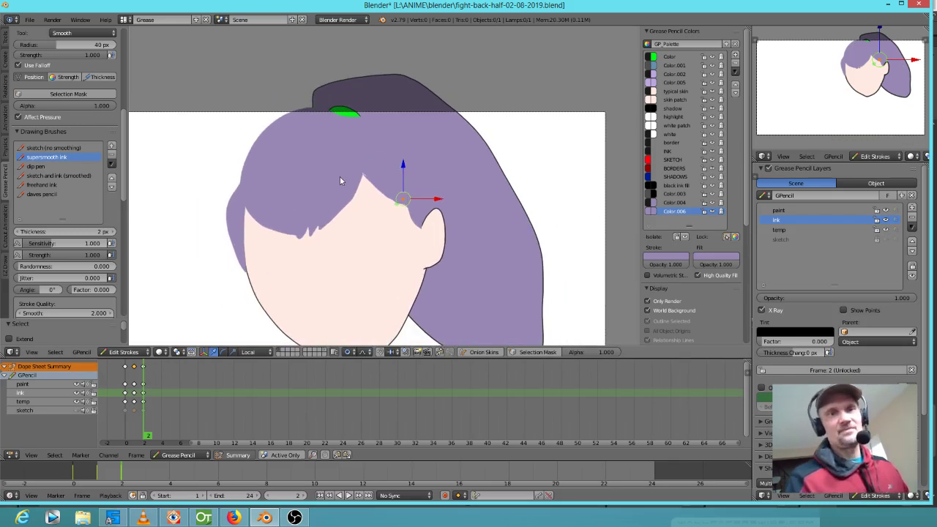
click(674, 151)
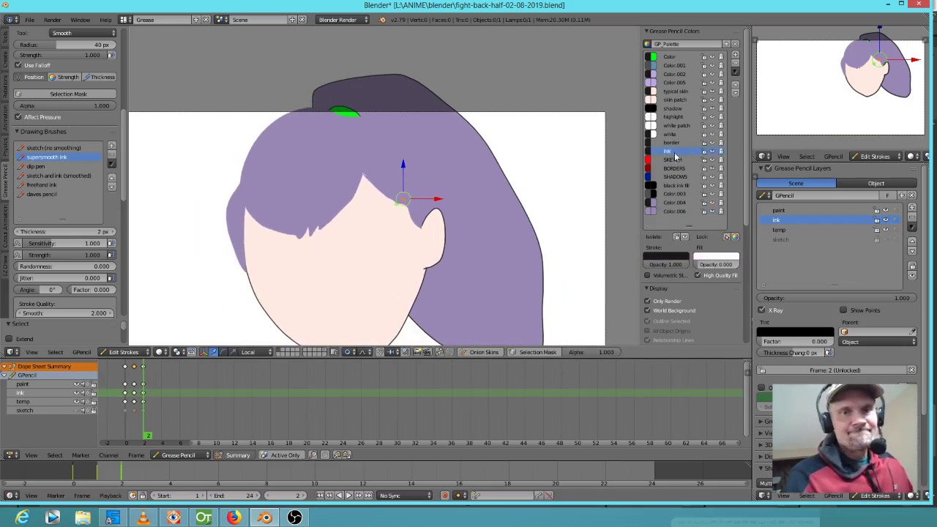
Step: Ink loose, sketchy outlines along the crown and outer side hair with the sketch (no smoothing) brush
click(59, 148)
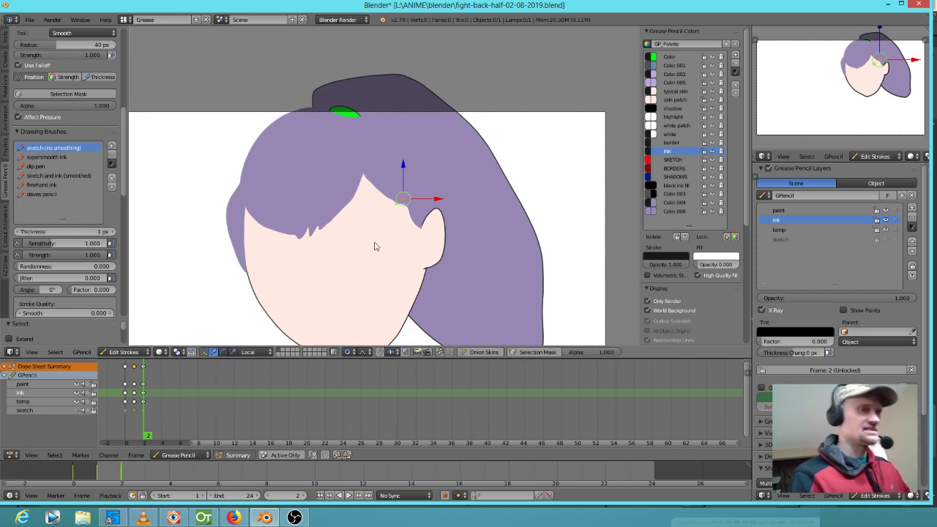
key(d)
mouse_move(304, 107)
mouse_down()
mouse_move(272, 126)
mouse_move(252, 157)
mouse_up()
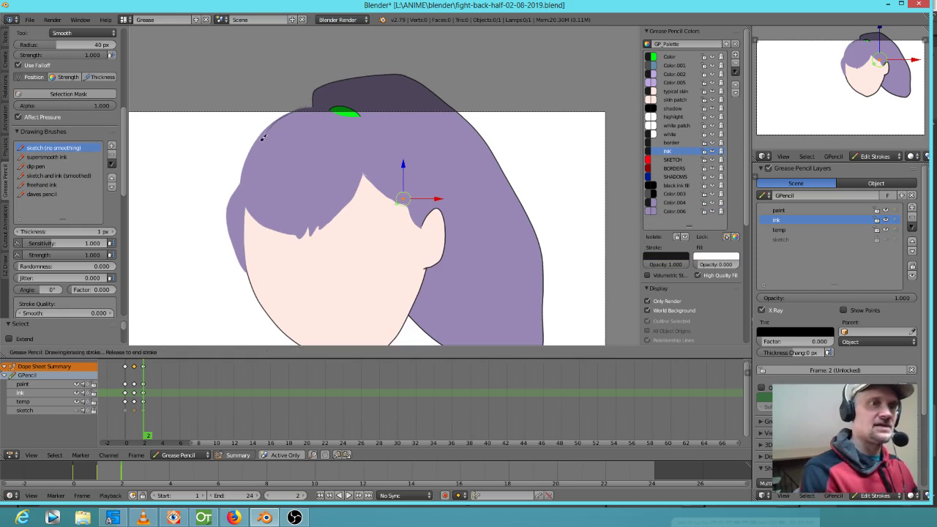
drag(287, 112, 241, 176)
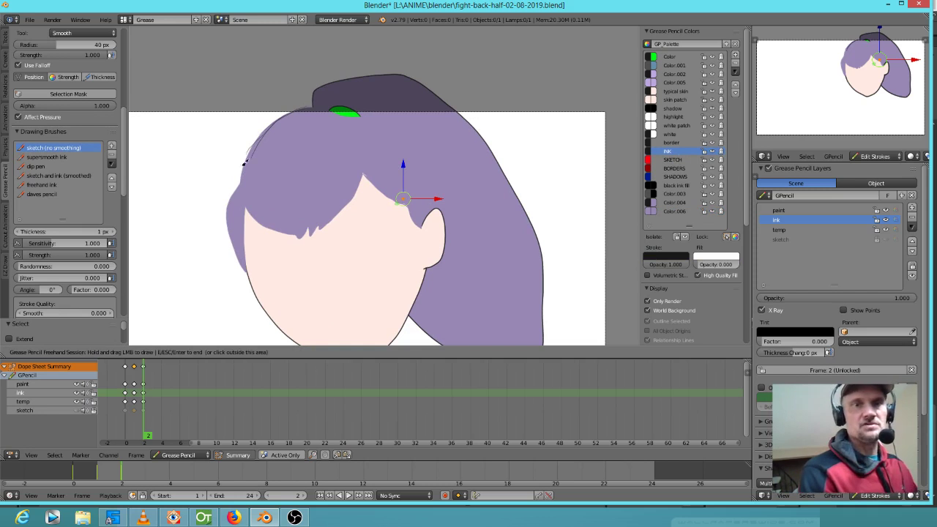
mouse_move(253, 146)
mouse_down()
mouse_move(235, 194)
mouse_move(229, 246)
mouse_move(238, 257)
mouse_up()
Step: Ink rough lines along the fringe and temple hair edges, with a few strands and an inner ear line
mouse_move(224, 210)
mouse_down()
mouse_move(235, 248)
mouse_move(249, 220)
mouse_move(300, 230)
mouse_up()
mouse_move(307, 232)
mouse_down()
mouse_move(363, 178)
mouse_move(358, 129)
mouse_up()
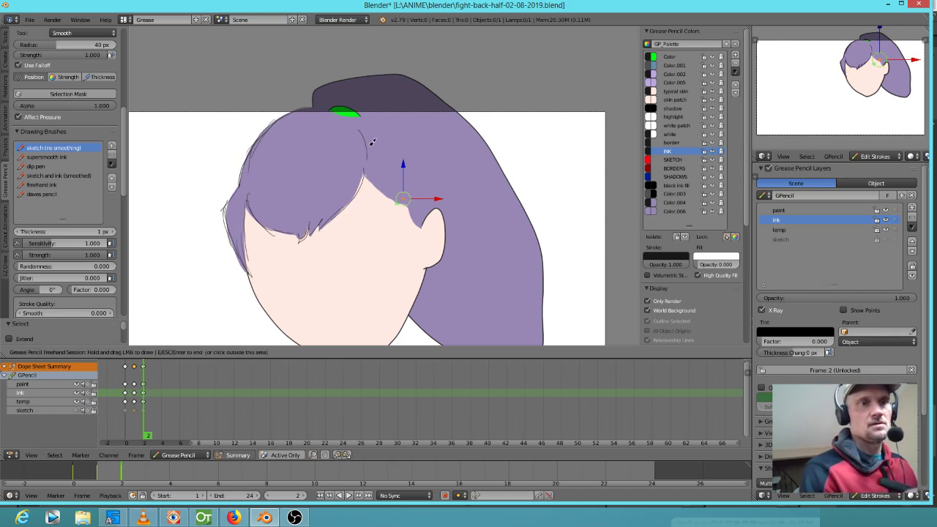
drag(296, 181, 293, 157)
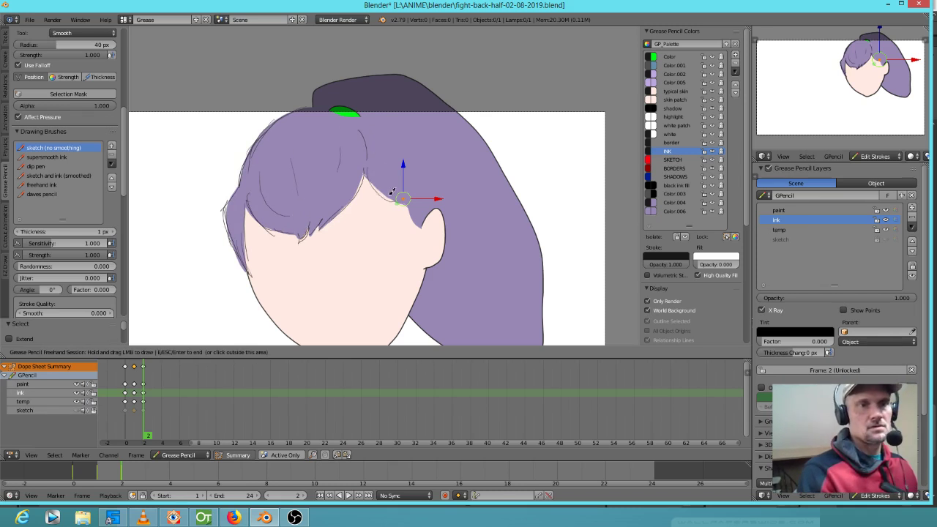
mouse_move(402, 202)
mouse_down()
mouse_move(421, 223)
mouse_move(425, 211)
mouse_up()
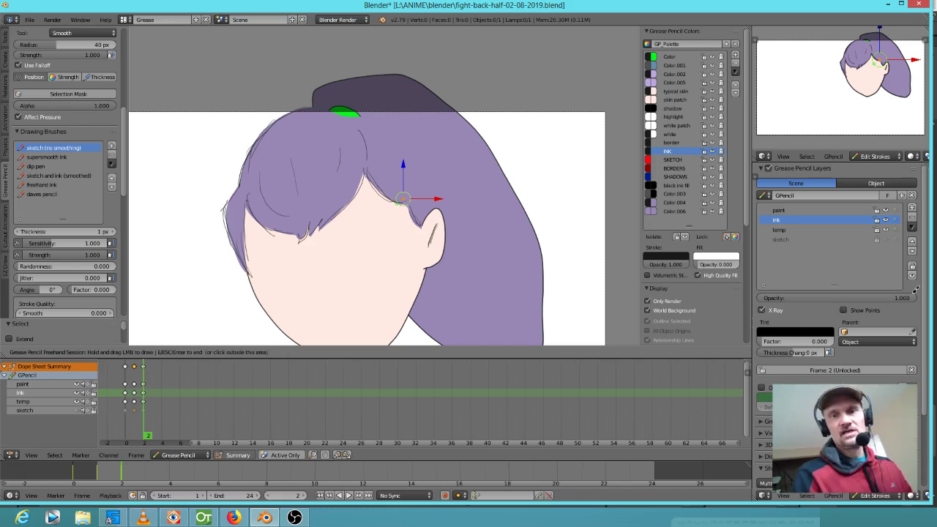
Step: Show the sketch layer and trace both eye shapes on the ink layer in the white palette colour
click(886, 239)
click(886, 238)
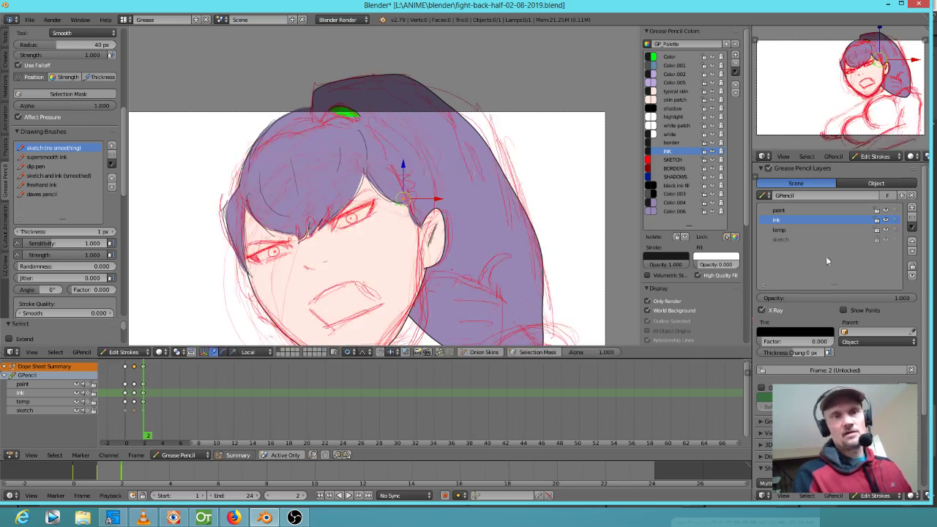
scroll(393, 242, up, 2)
scroll(393, 242, down, 1)
shift+middle_drag(393, 242, 394, 213)
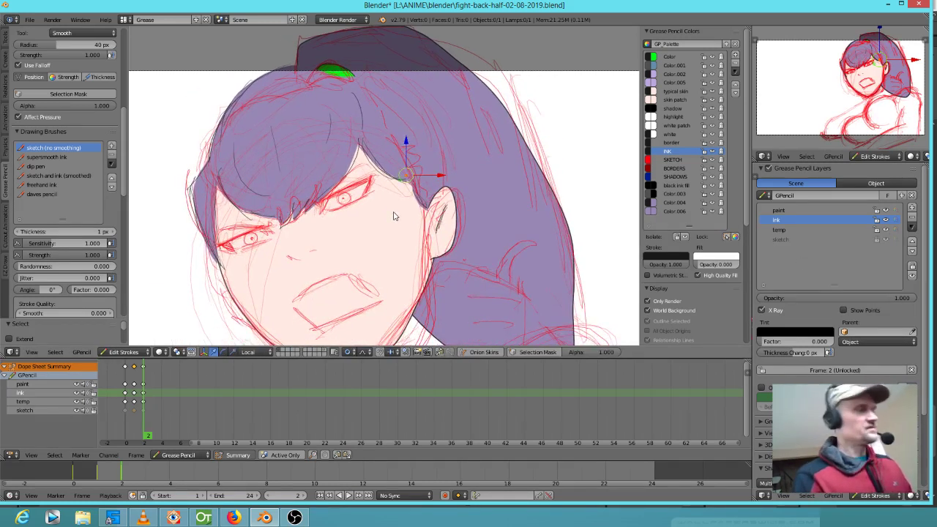
click(687, 142)
click(675, 151)
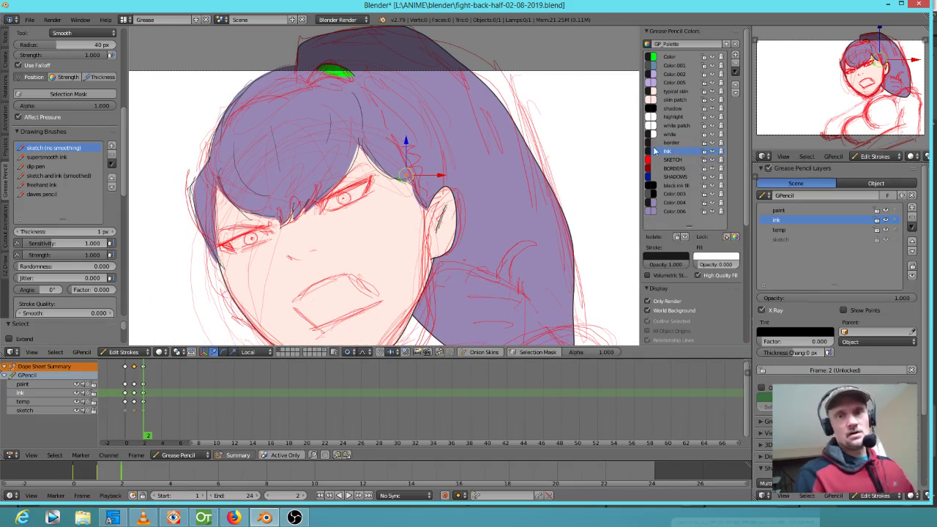
scroll(336, 197, up, 4)
scroll(333, 199, down, 3)
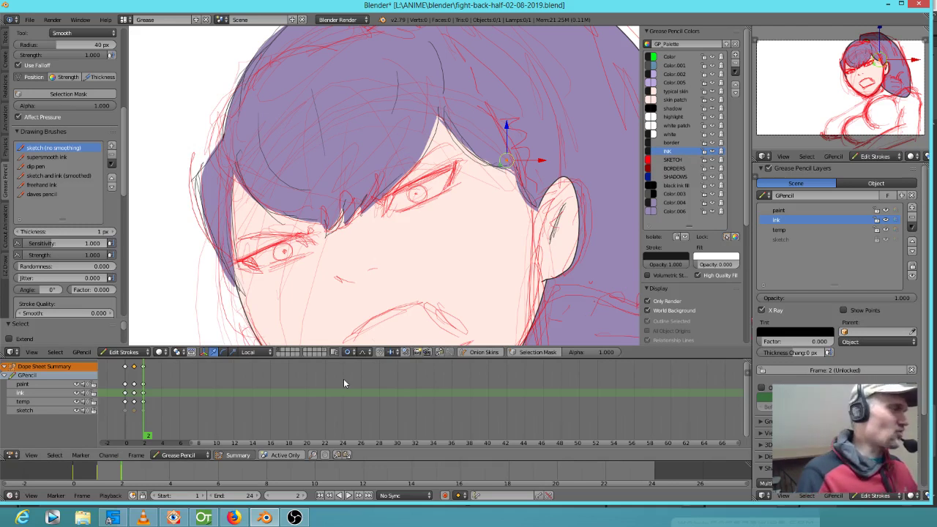
click(677, 135)
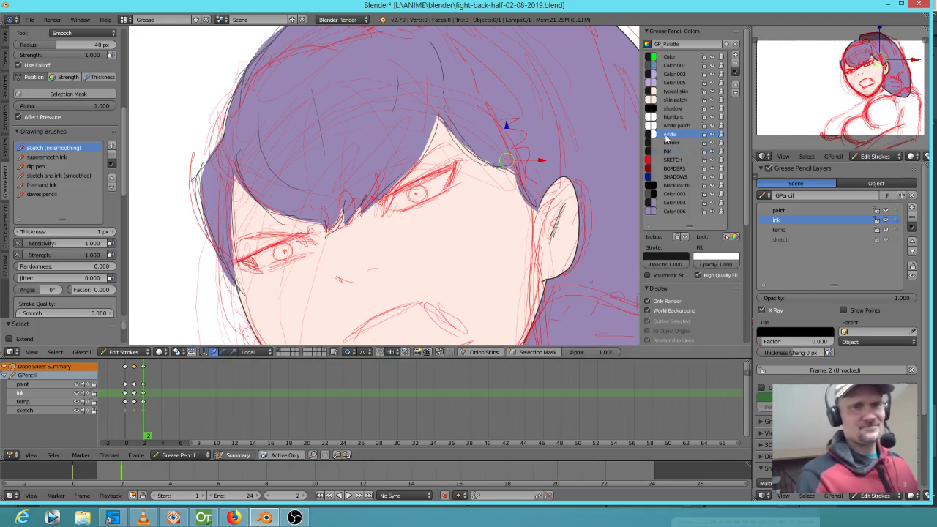
mouse_move(392, 207)
mouse_down()
mouse_move(395, 193)
mouse_move(458, 162)
mouse_move(450, 188)
mouse_move(393, 212)
mouse_up()
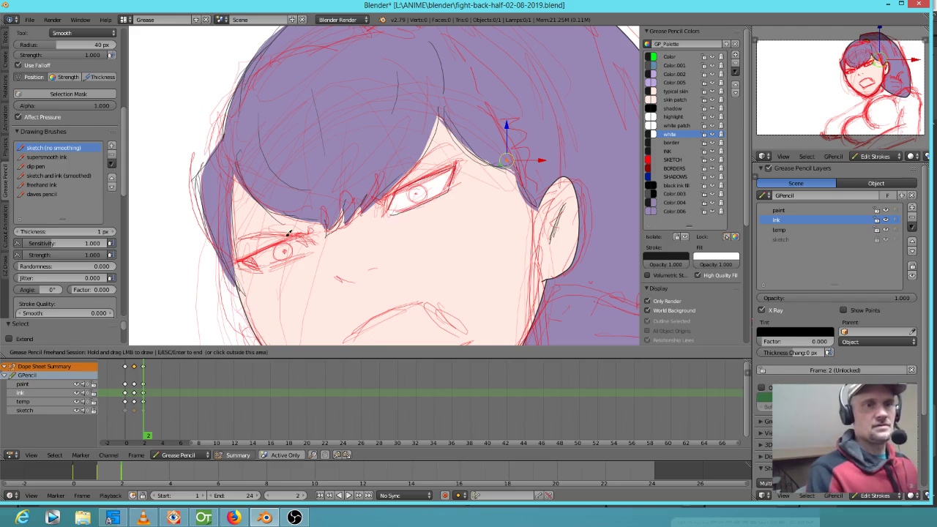
mouse_move(314, 241)
mouse_down()
mouse_move(301, 235)
mouse_move(246, 256)
mouse_move(313, 242)
mouse_up()
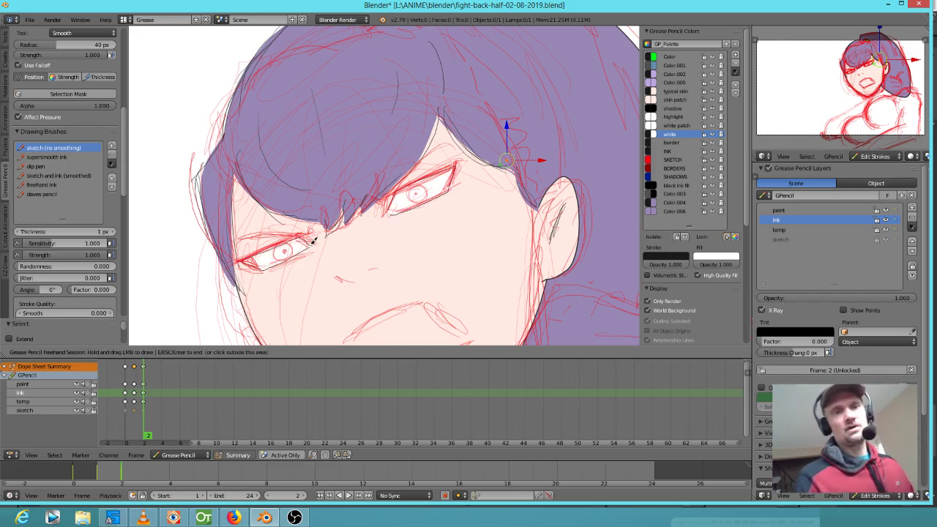
Step: Hide the sketch layer and smooth the lower edges of both eye whites with the Smooth sculpt brush
click(886, 240)
click(886, 240)
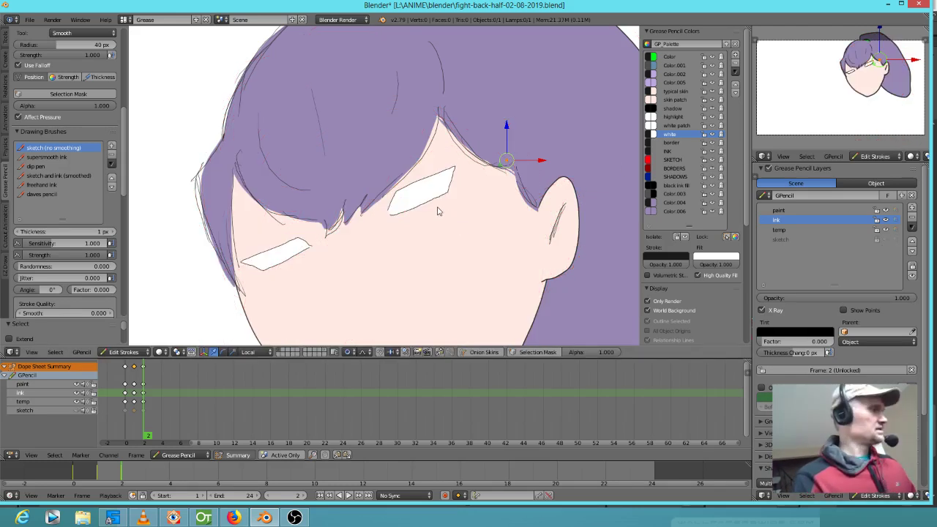
key(e)
drag(428, 213, 422, 217)
drag(297, 271, 269, 281)
Step: Outline both eyes with rough strokes in the INK colour, thickening the upper lids and outer corners
click(679, 150)
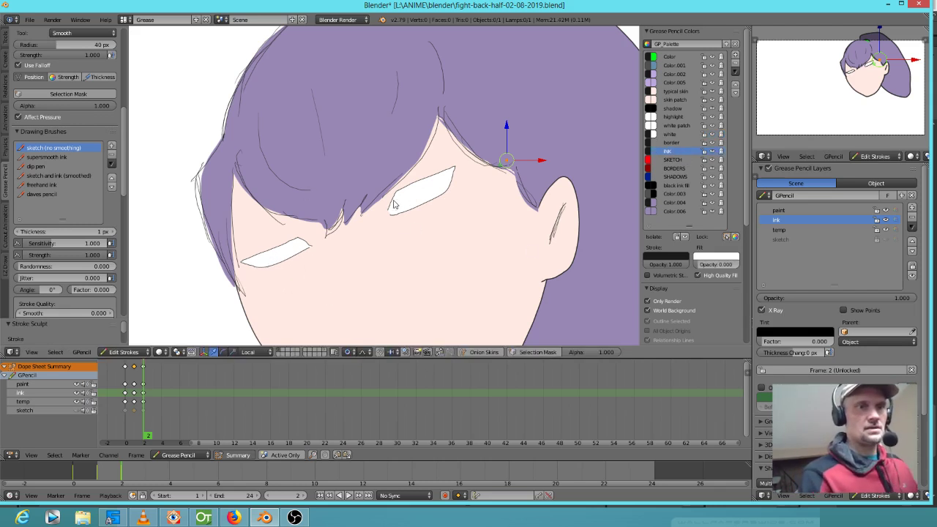
key(d)
mouse_move(390, 193)
mouse_down()
mouse_move(462, 163)
mouse_move(451, 186)
mouse_move(460, 165)
mouse_move(388, 194)
mouse_up()
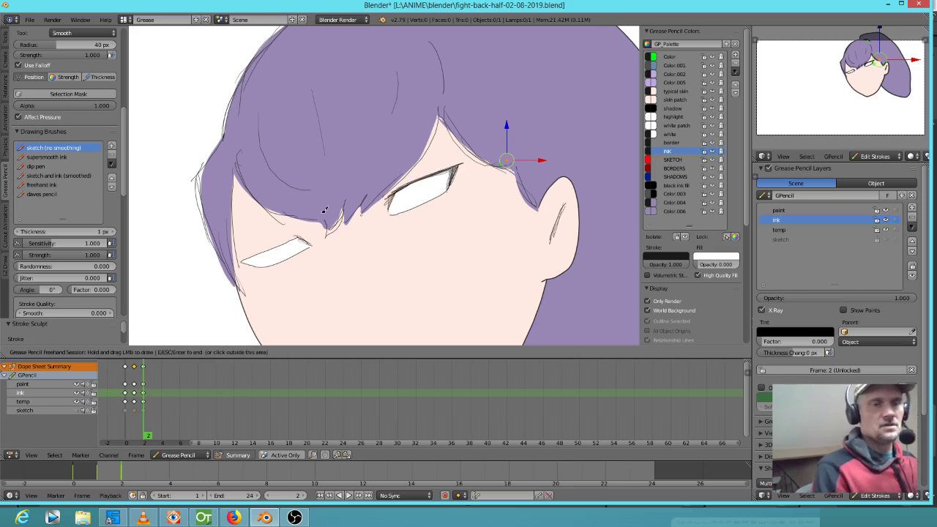
drag(304, 237, 243, 262)
mouse_move(243, 262)
mouse_down()
mouse_move(270, 263)
mouse_move(256, 265)
mouse_up()
drag(256, 266, 298, 253)
mouse_move(401, 188)
mouse_down()
mouse_move(386, 211)
mouse_move(429, 200)
mouse_up()
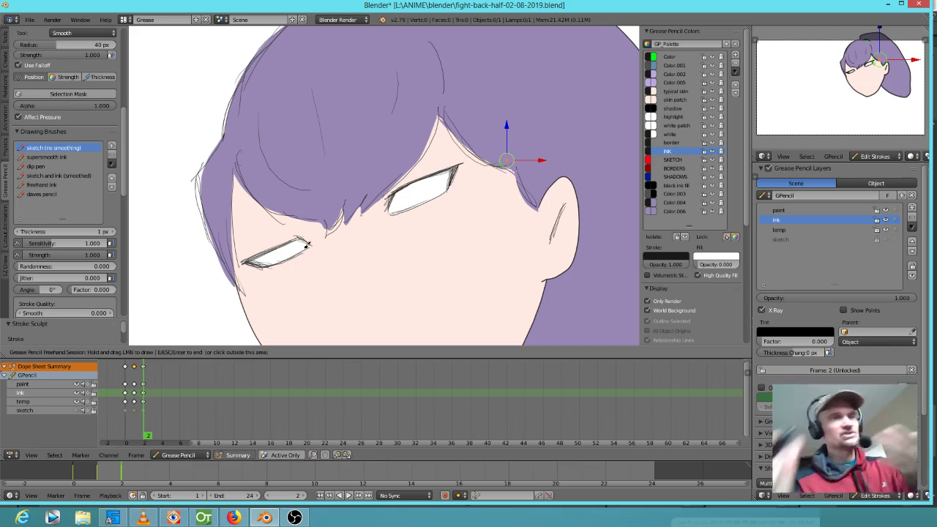
Step: Ink the lower edge of the fringe with repeated sketchy strokes around its pointed tips
mouse_move(439, 107)
mouse_down()
mouse_move(424, 152)
mouse_move(357, 215)
mouse_up()
mouse_move(383, 185)
mouse_down()
mouse_move(353, 216)
mouse_move(367, 165)
mouse_move(329, 232)
mouse_up()
drag(343, 195, 328, 233)
mouse_move(319, 239)
mouse_down()
mouse_move(330, 229)
mouse_move(324, 214)
mouse_move(249, 177)
mouse_move(307, 218)
mouse_up()
drag(235, 134, 258, 198)
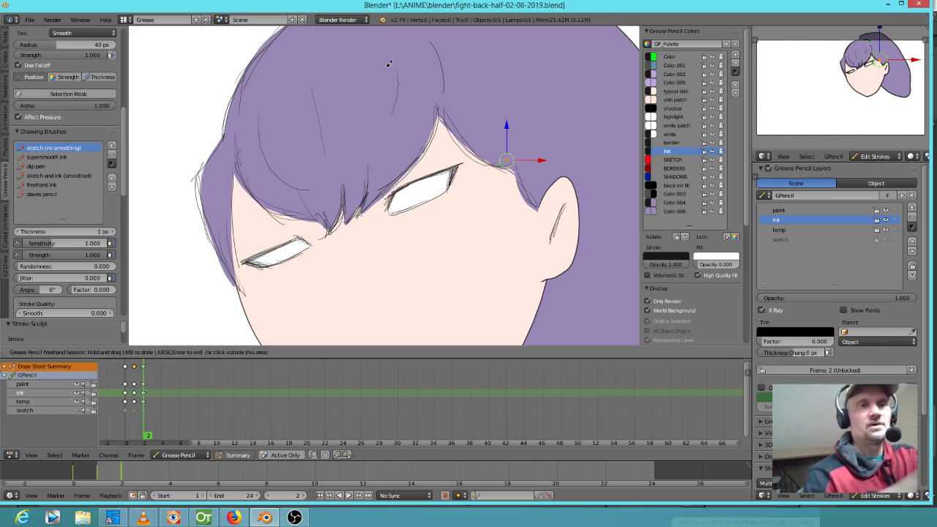
Step: Add thin ink strand lines inside the fringe and along the side hair beside the face
drag(263, 108, 299, 187)
drag(258, 104, 257, 150)
drag(324, 96, 340, 159)
drag(410, 66, 415, 118)
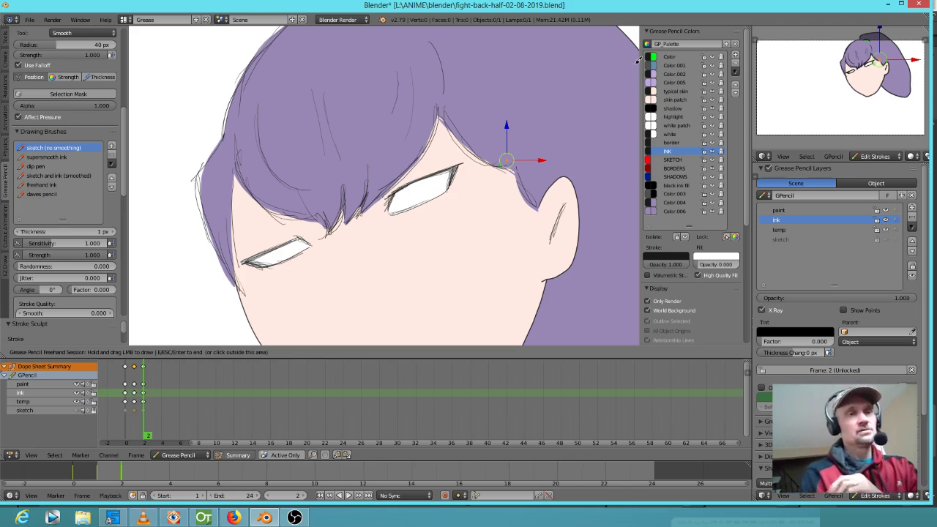
mouse_move(213, 152)
mouse_down()
mouse_move(201, 202)
mouse_move(209, 224)
mouse_up()
drag(214, 156, 212, 236)
mouse_move(233, 201)
mouse_down()
mouse_move(239, 266)
mouse_move(234, 245)
mouse_up()
drag(235, 172, 232, 238)
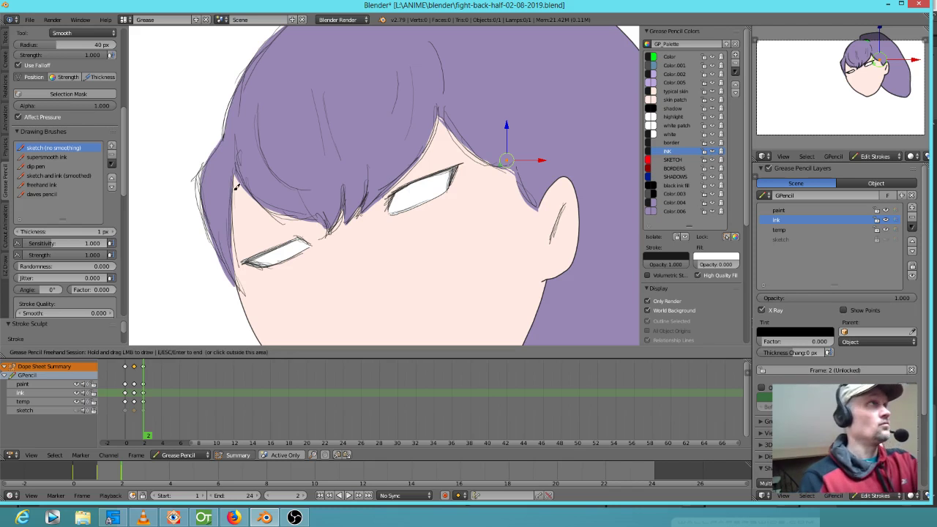
Step: Draw the irises and pupils in both eyes, and ink the angry brow lines above them
scroll(530, 222, down, 2)
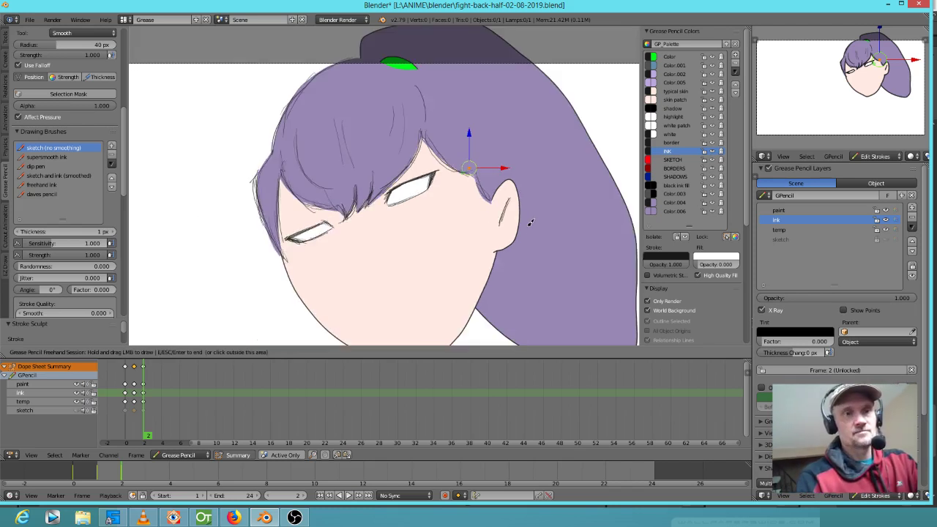
scroll(513, 214, down, 2)
scroll(478, 212, up, 1)
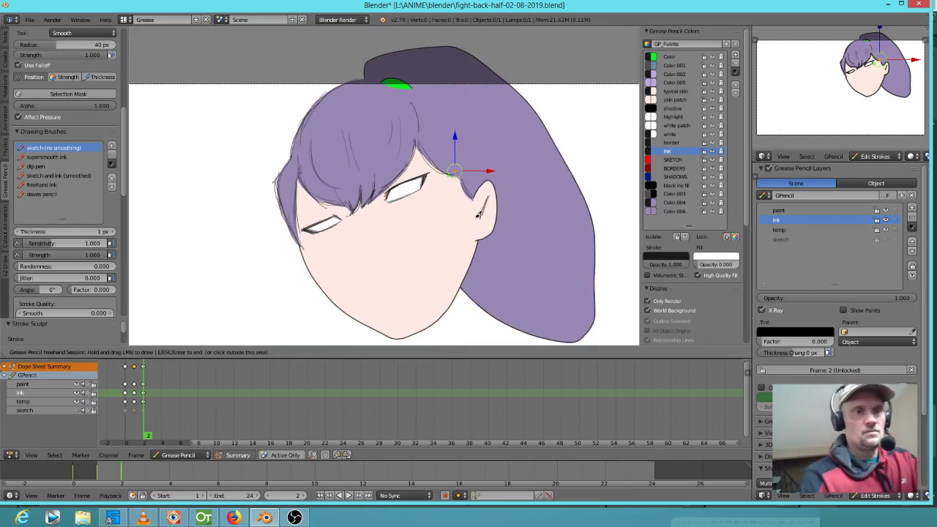
mouse_move(405, 187)
mouse_down()
mouse_move(396, 189)
mouse_move(407, 180)
mouse_move(408, 190)
mouse_up()
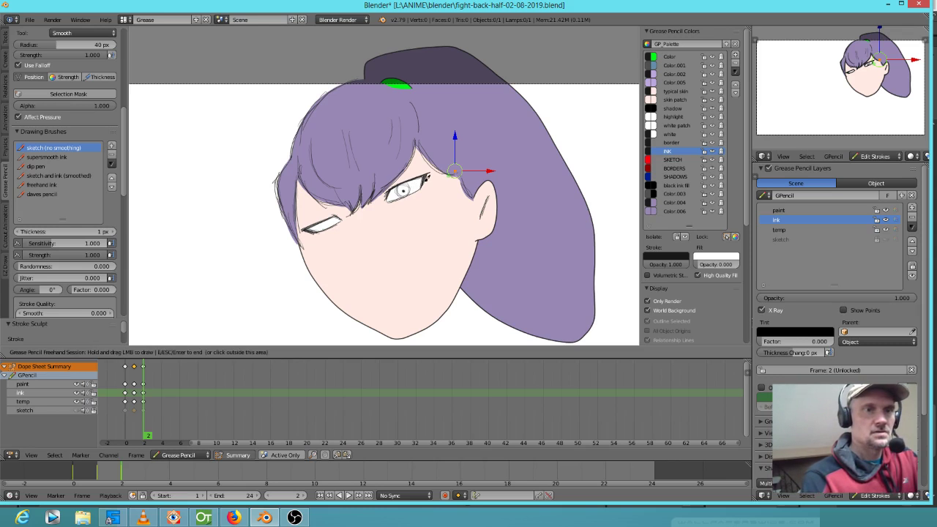
drag(332, 221, 326, 223)
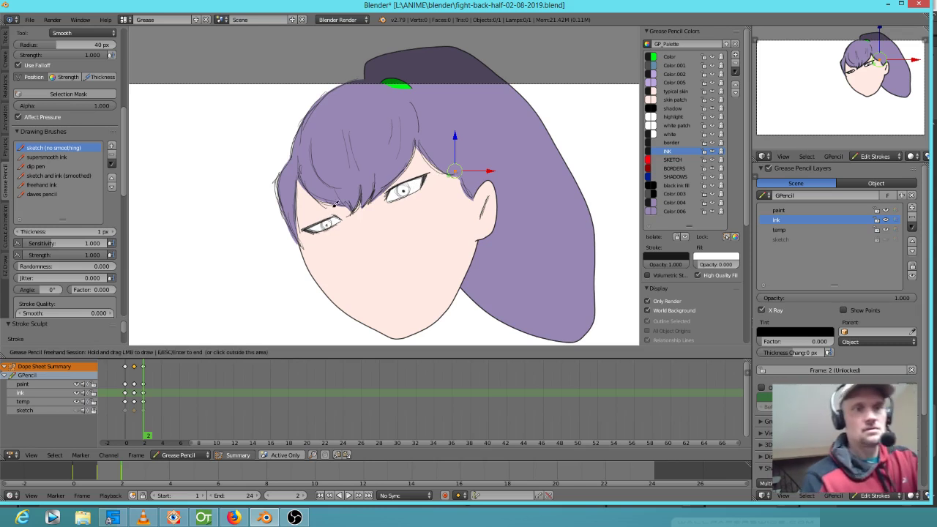
click(396, 185)
mouse_move(395, 185)
mouse_down()
mouse_move(421, 165)
mouse_move(391, 194)
mouse_move(414, 170)
mouse_move(380, 199)
mouse_move(338, 216)
mouse_move(303, 217)
mouse_move(346, 215)
mouse_move(341, 206)
mouse_move(306, 214)
mouse_up()
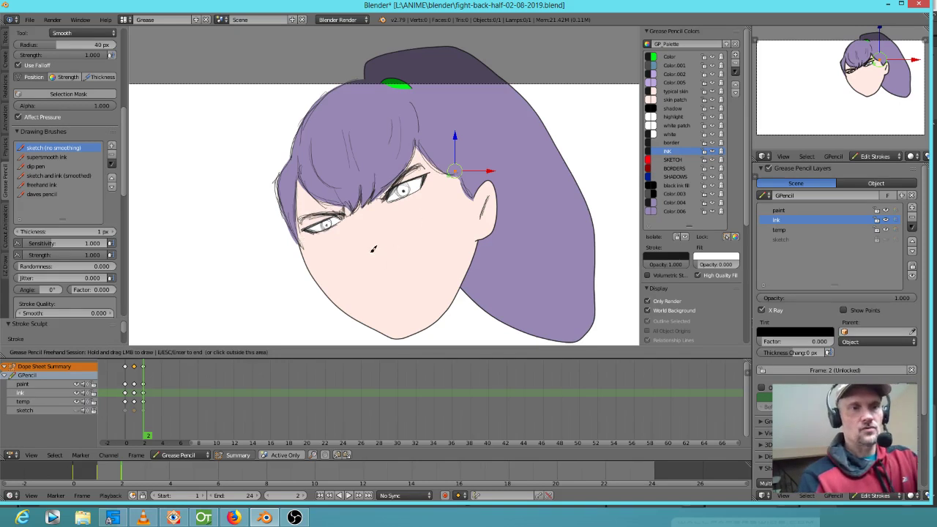
Step: Ink the small nose marks and the outline of the open, shouting mouth
drag(374, 248, 419, 227)
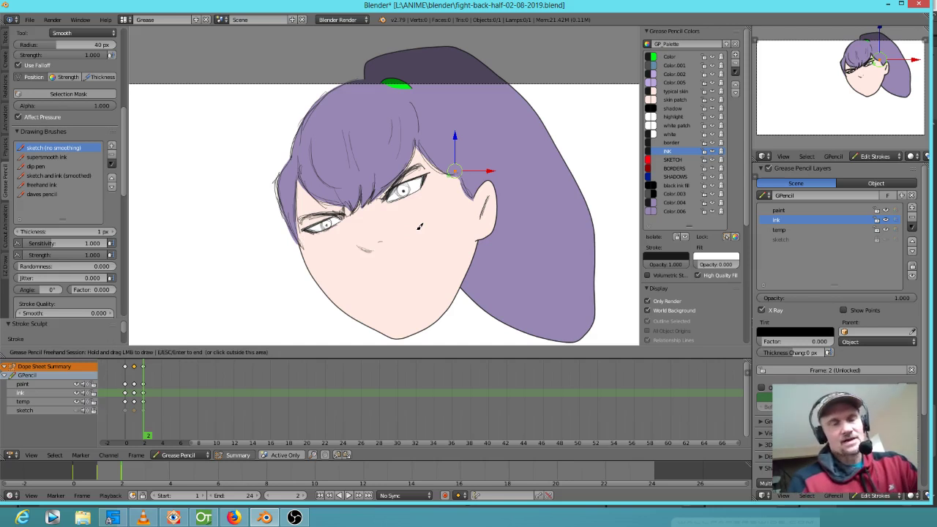
mouse_move(370, 276)
mouse_down()
mouse_move(418, 245)
mouse_move(438, 259)
mouse_move(377, 286)
mouse_move(388, 297)
mouse_move(423, 285)
mouse_up()
drag(420, 250, 438, 265)
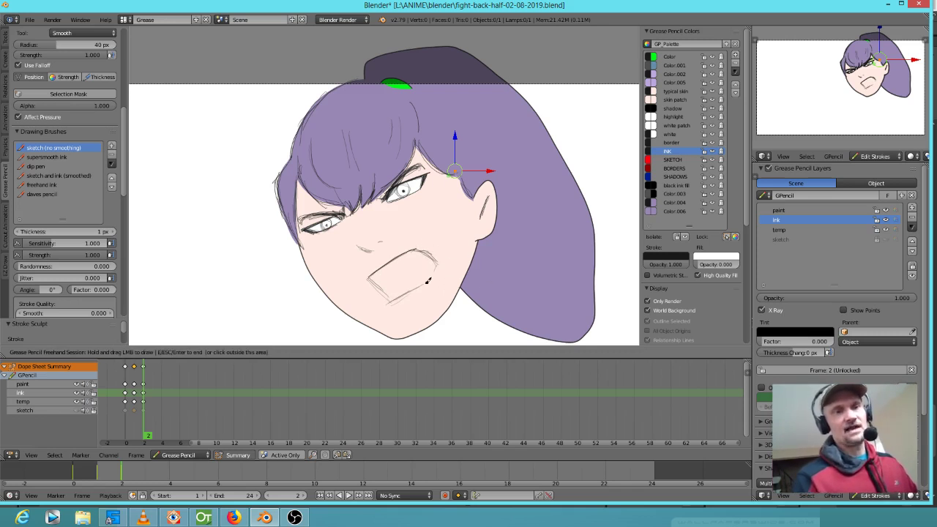
Step: Go to the masked fighter's drawing on frame 0, leave drawing mode and render the frame
scroll(438, 285, down, 2)
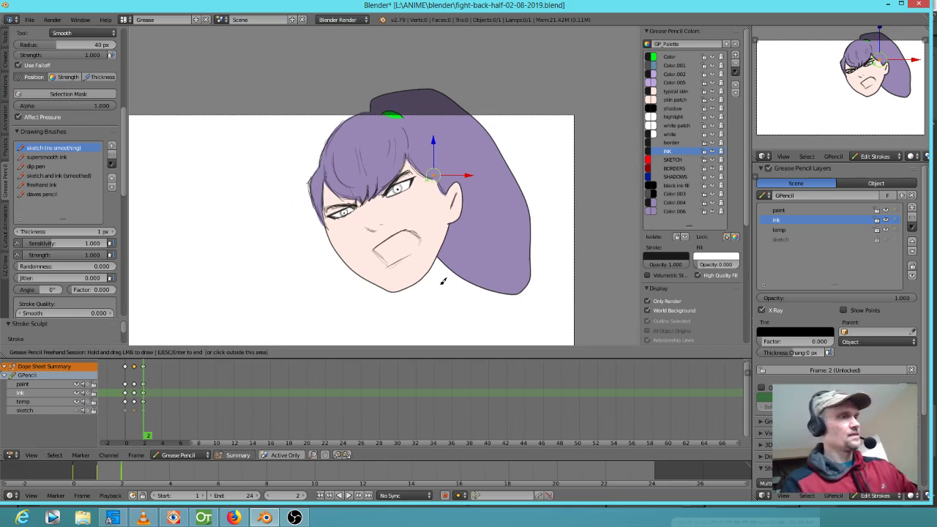
key(Up)
key(Down)
key(Down)
scroll(456, 286, down, 2)
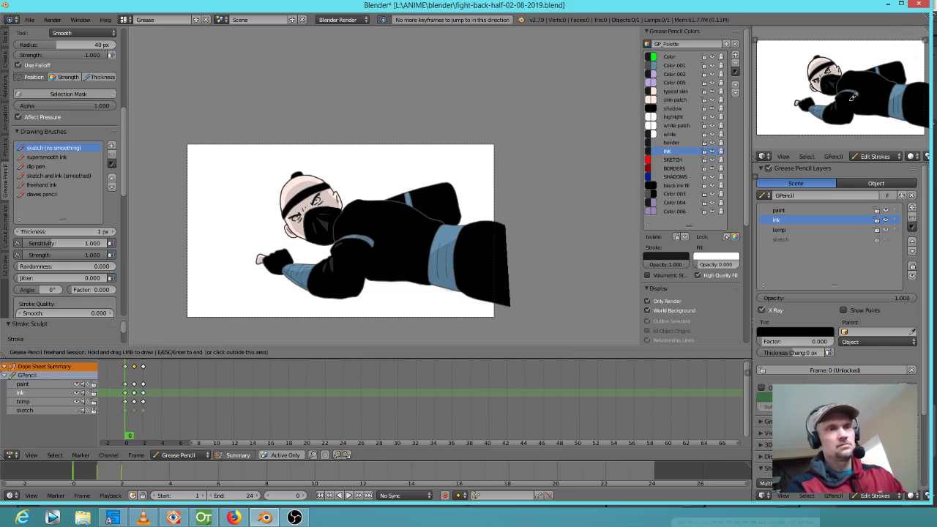
click(847, 105)
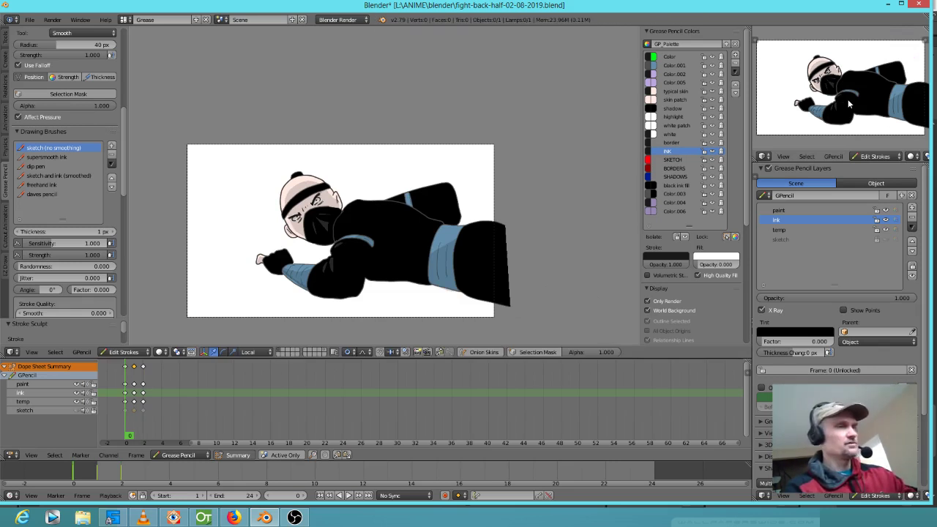
key(F12)
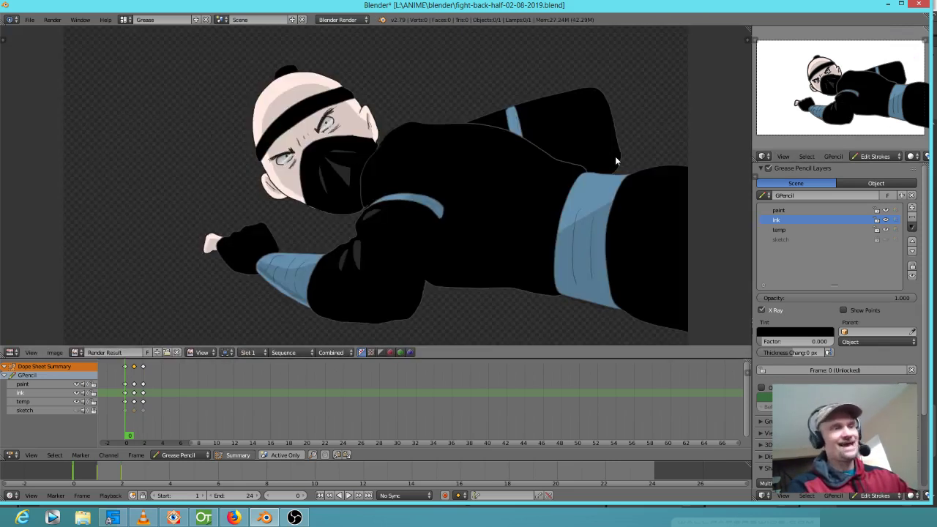
Step: Render frame 1 through the camera preview view and return to frame 2
key(Right)
key(F12)
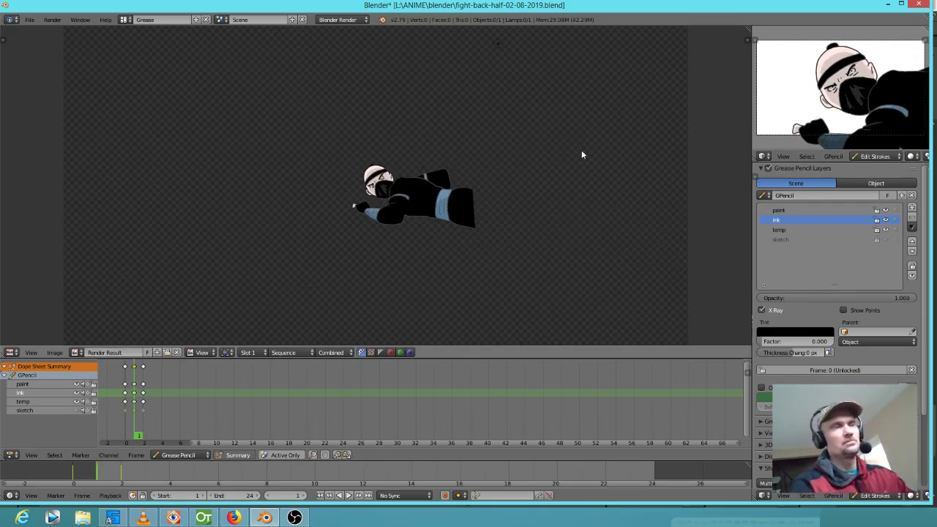
key(Escape)
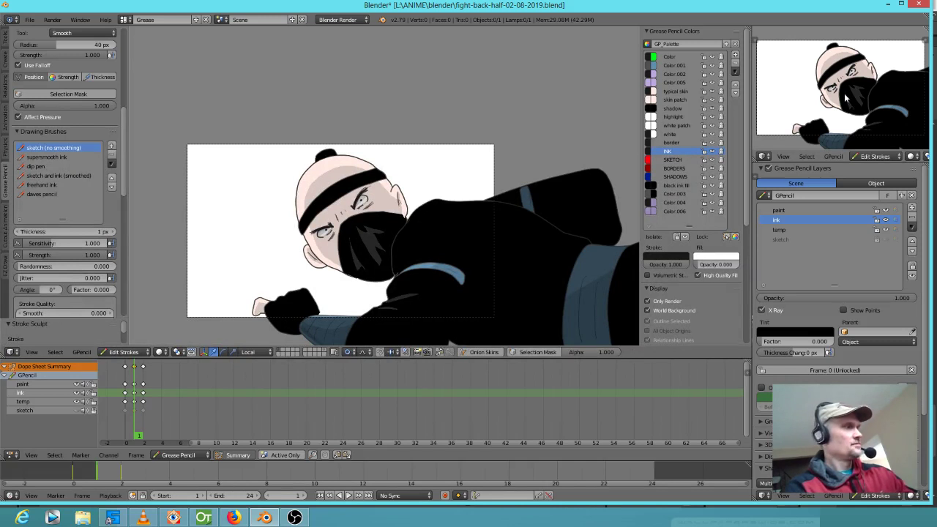
key(F12)
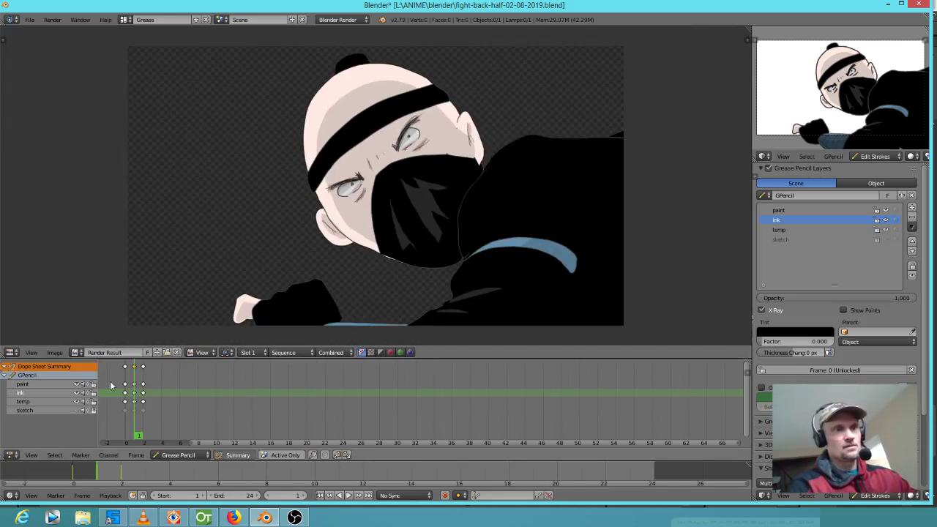
click(144, 380)
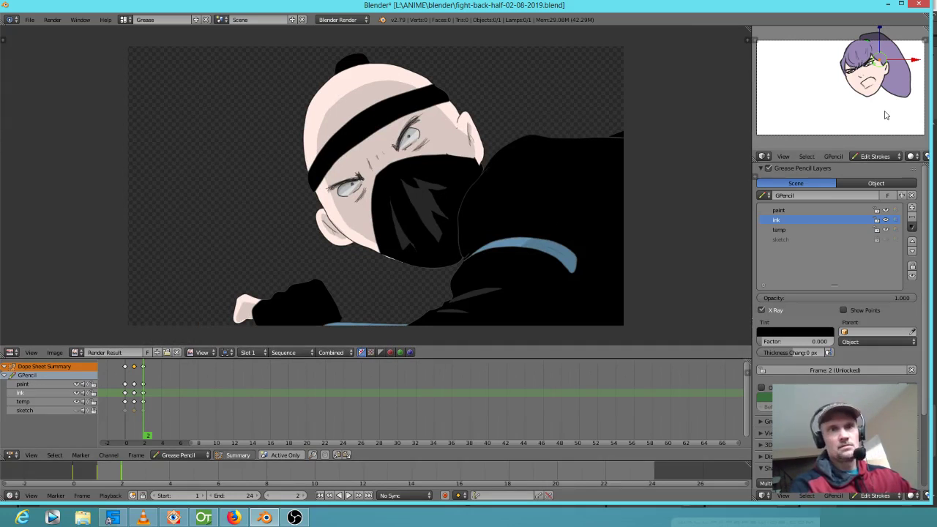
Step: Render frame 2 and return to the drawing view
key(F12)
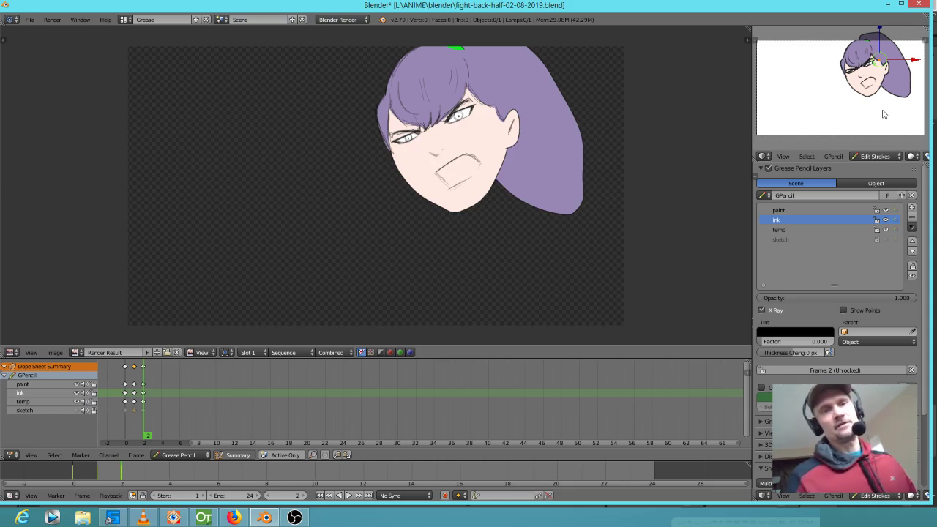
key(Escape)
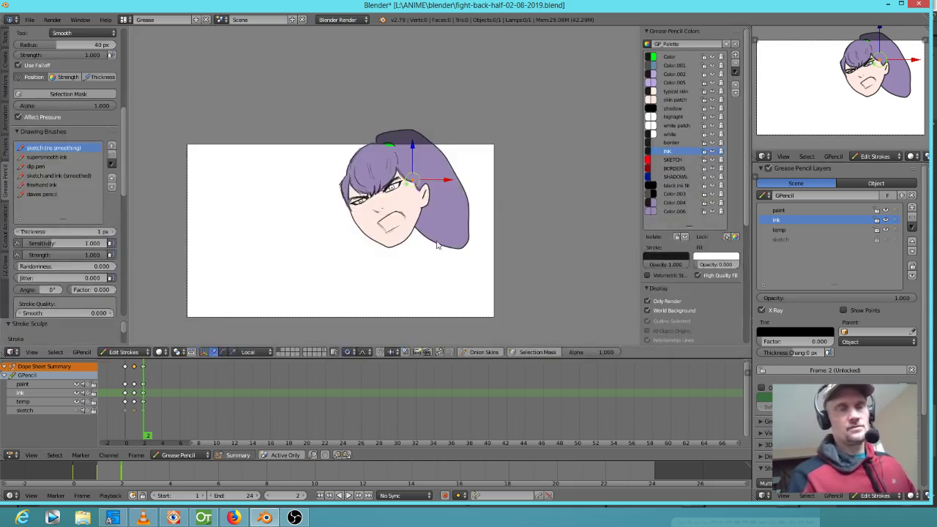
Step: With the shadow colour, paint translucent shading along the hair's edge by the face, over both eyes and beside the nose
scroll(410, 251, up, 5)
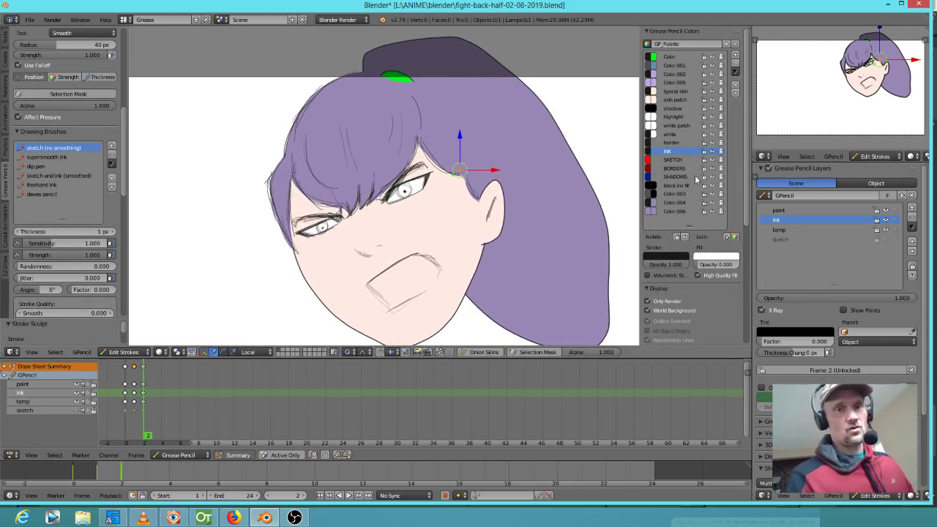
click(686, 108)
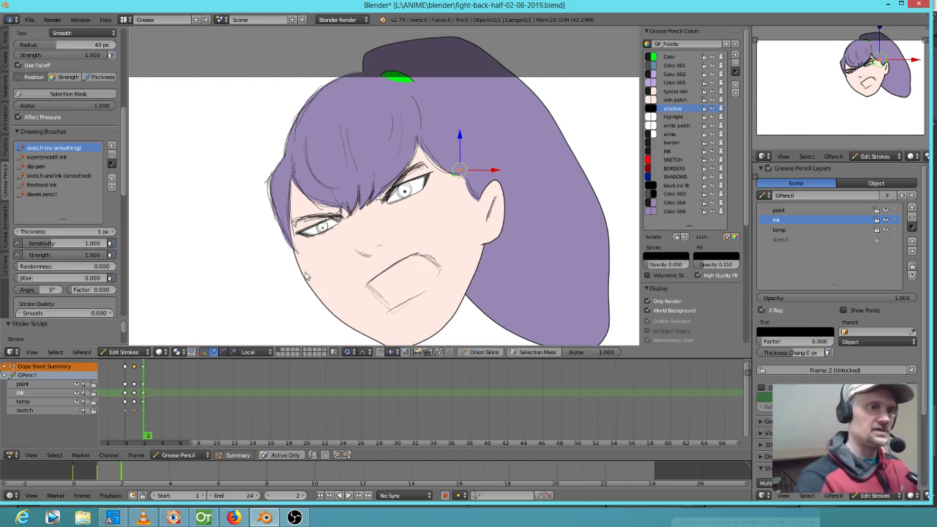
drag(306, 274, 295, 235)
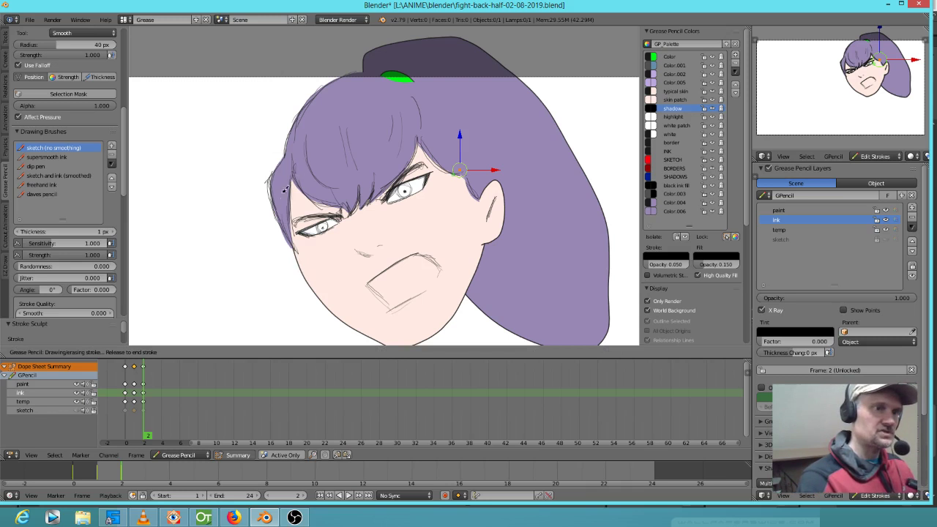
drag(290, 233, 294, 236)
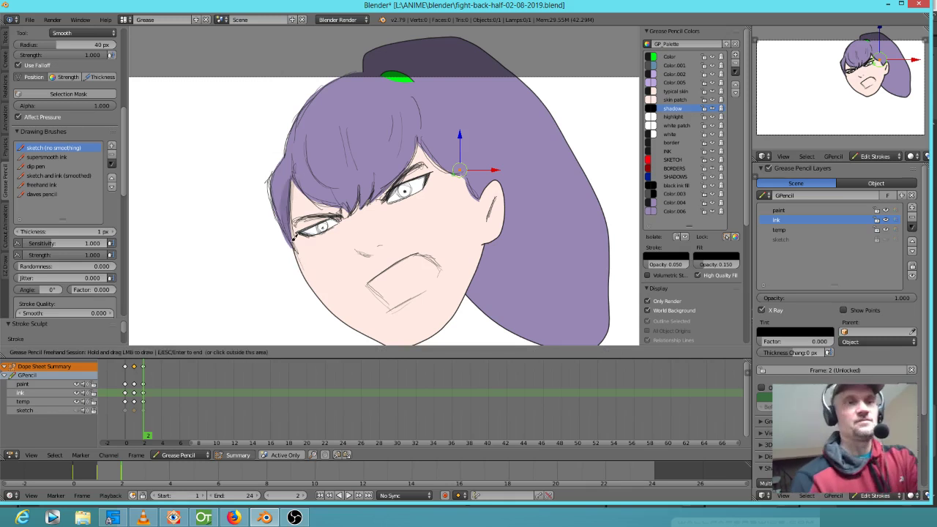
drag(343, 213, 335, 217)
mouse_move(385, 198)
mouse_down()
mouse_move(409, 166)
mouse_move(391, 196)
mouse_up()
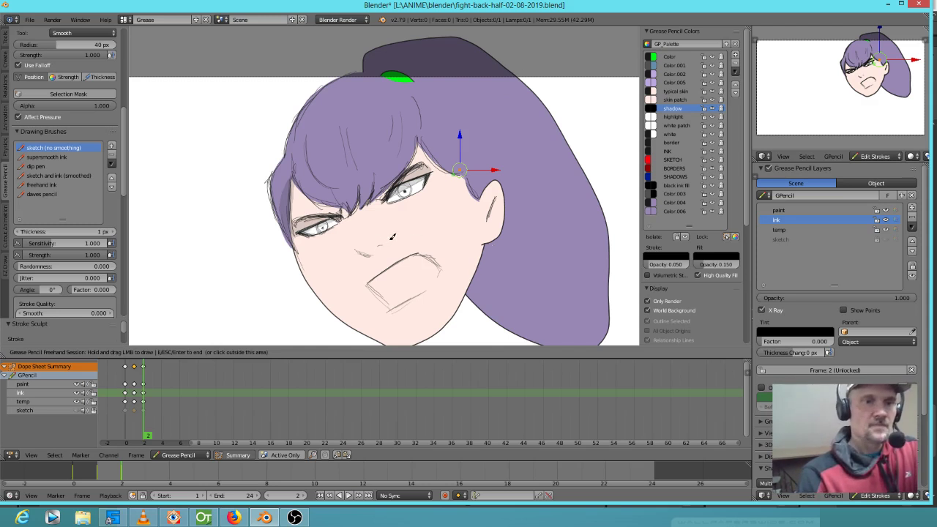
mouse_move(391, 235)
mouse_down()
mouse_move(363, 240)
mouse_move(395, 241)
mouse_up()
key(ctrl+z)
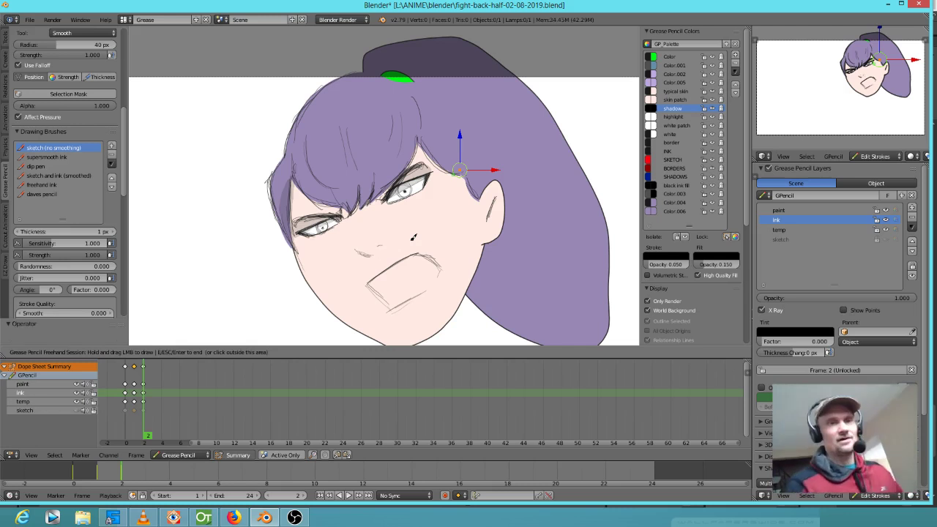
drag(385, 243, 382, 235)
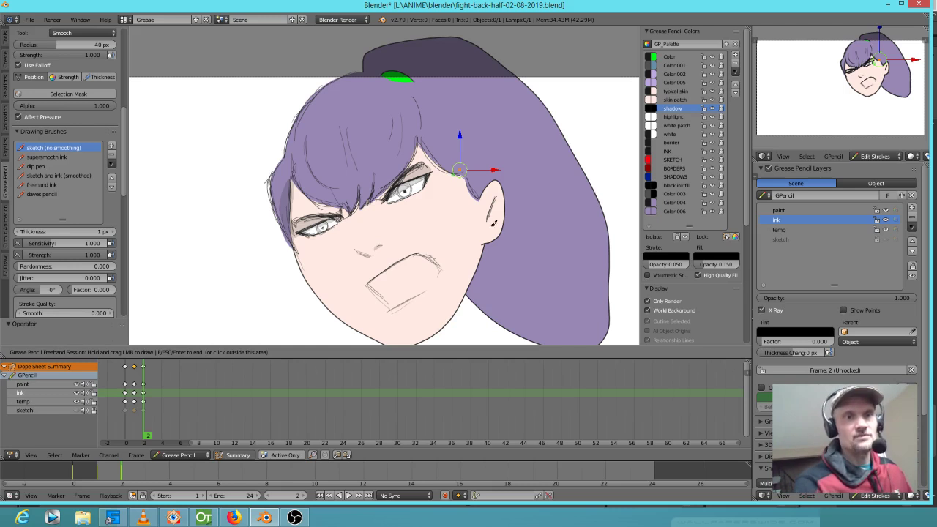
Step: Paint one large translucent shadow covering the inner ponytail, most of the fringe and the ear-side half of the face
shift+middle_drag(496, 233, 507, 197)
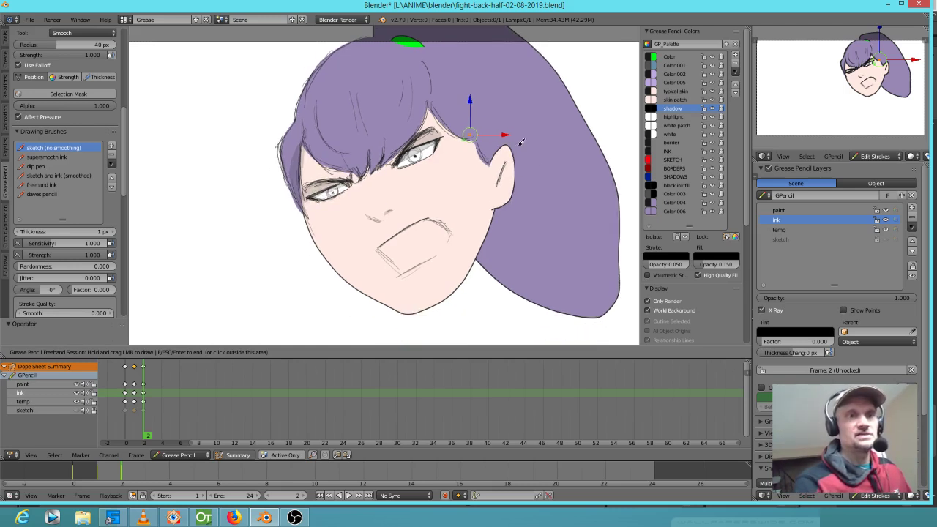
drag(483, 258, 480, 256)
drag(527, 292, 576, 308)
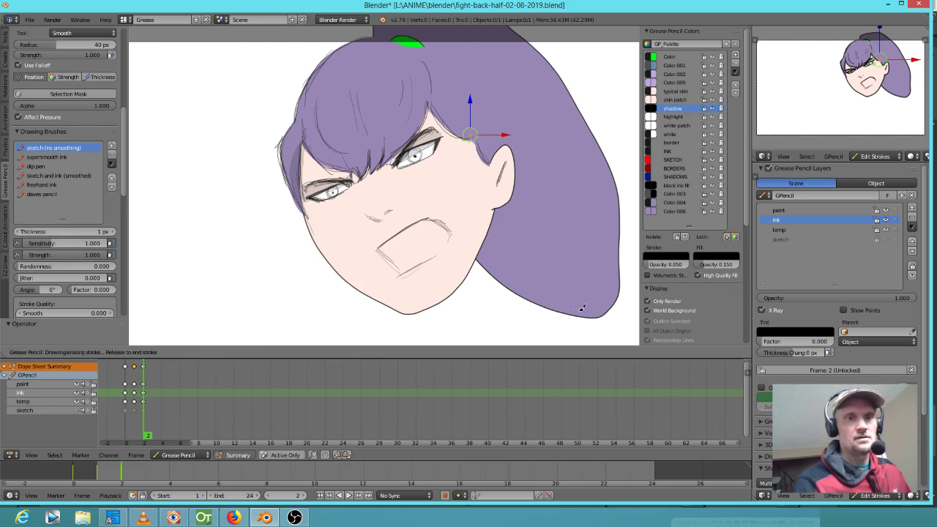
mouse_move(601, 255)
mouse_down()
mouse_move(591, 180)
mouse_move(518, 72)
mouse_move(440, 40)
mouse_move(399, 40)
mouse_move(350, 64)
mouse_up()
drag(360, 162, 364, 170)
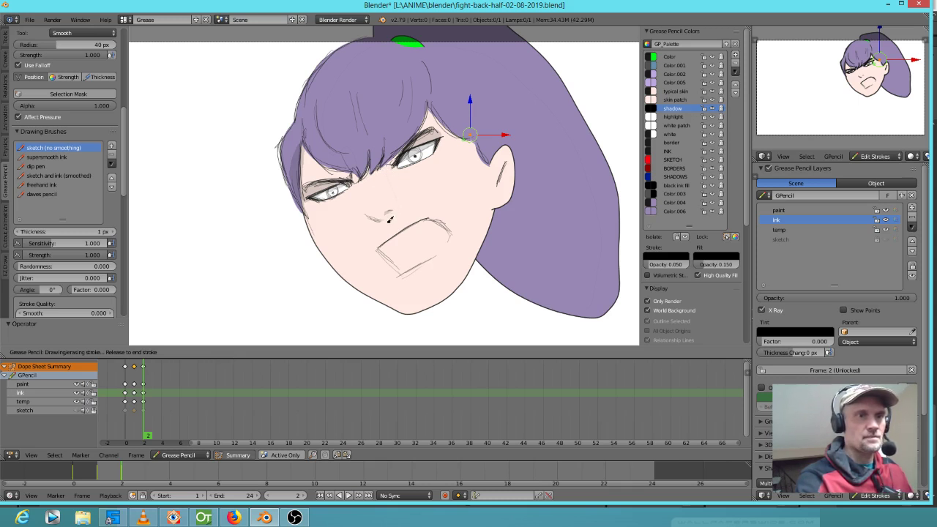
mouse_move(425, 304)
mouse_down()
mouse_move(458, 286)
mouse_move(484, 251)
mouse_up()
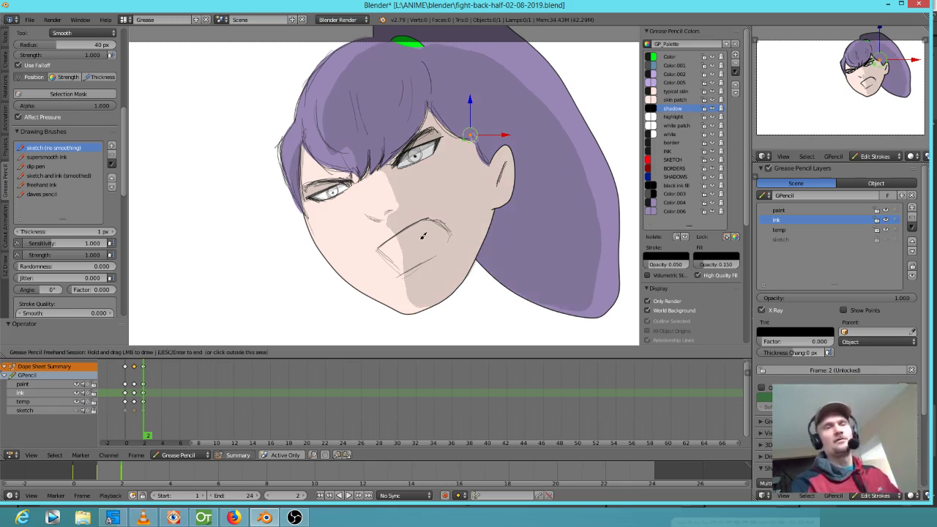
scroll(439, 260, down, 3)
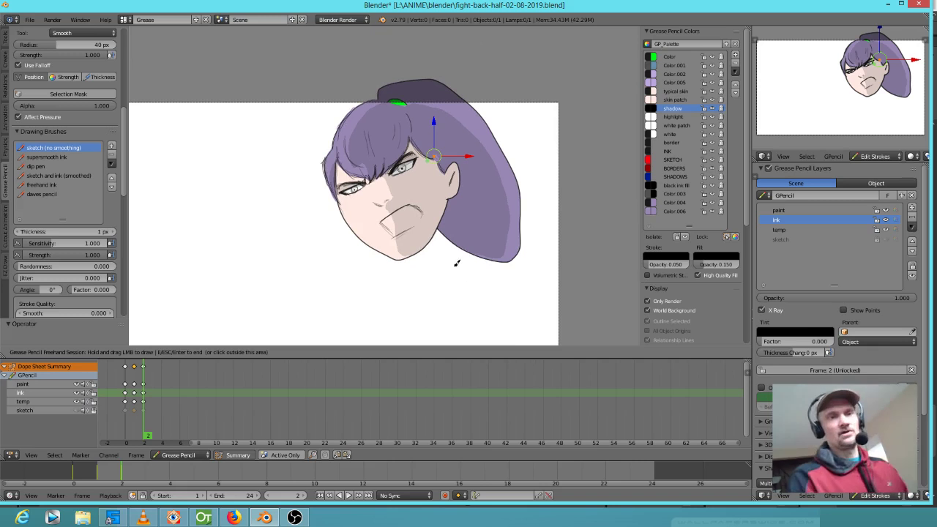
scroll(455, 264, up, 3)
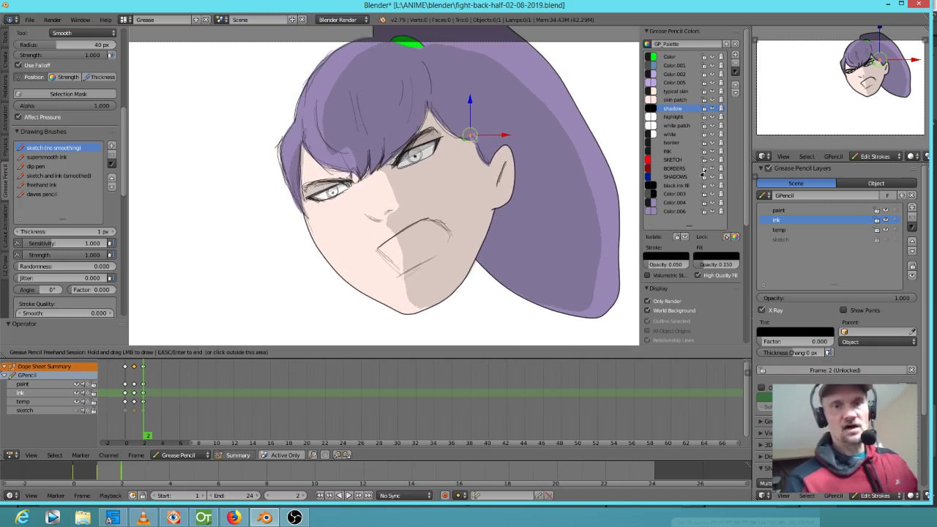
Step: Fill the open mouth solid black with the black ink fill colour
key(Escape)
click(683, 185)
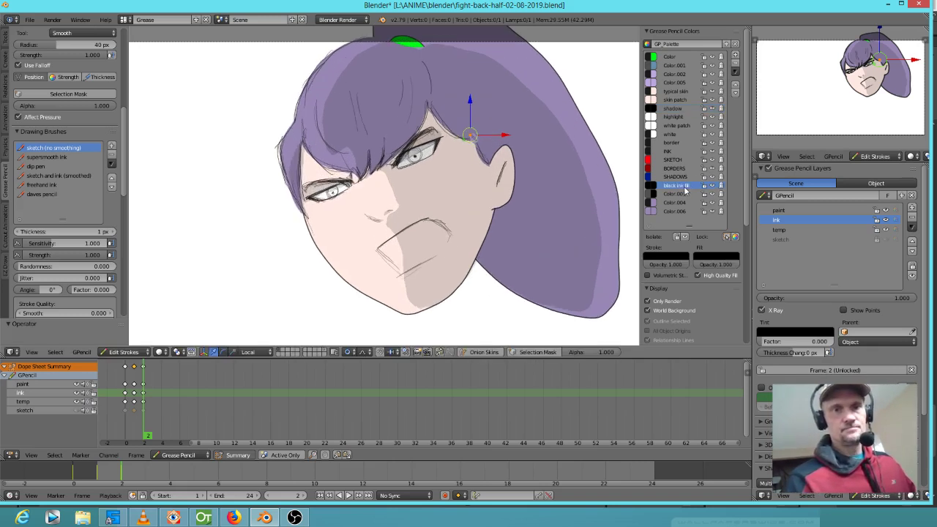
mouse_move(381, 249)
mouse_down()
mouse_move(423, 213)
mouse_move(456, 236)
mouse_up()
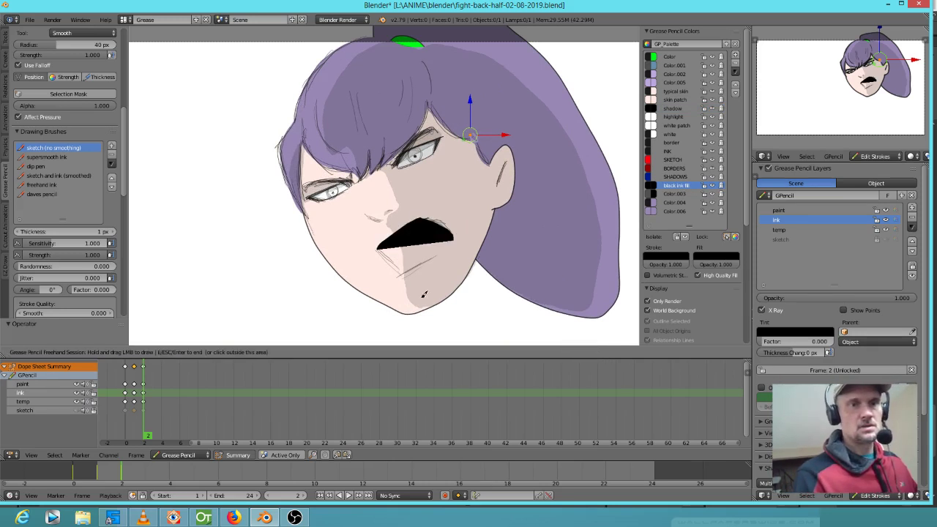
mouse_move(383, 247)
mouse_down()
mouse_move(407, 265)
mouse_move(452, 235)
mouse_up()
mouse_move(384, 242)
mouse_down()
mouse_move(403, 262)
mouse_move(450, 230)
mouse_up()
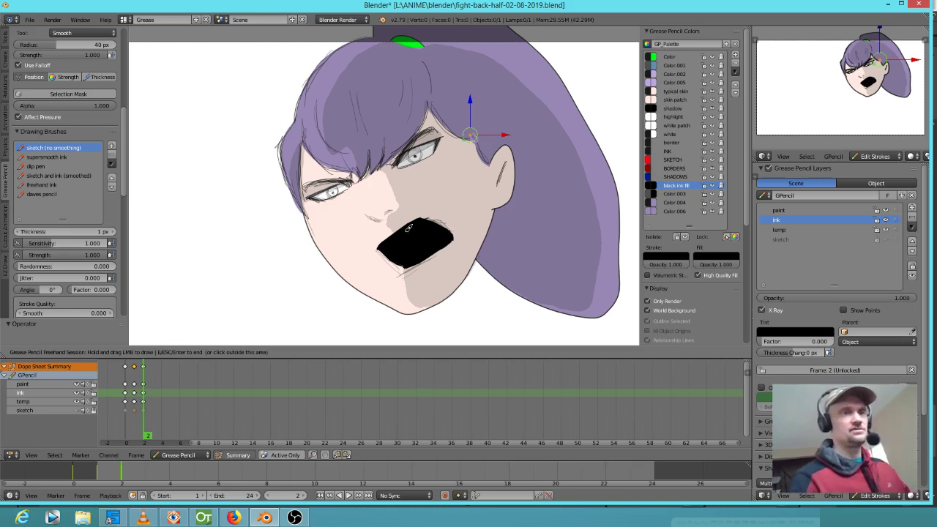
Step: Clean up the mouth's edges by smoothing its strokes with the Smooth sculpt brush
mouse_move(387, 239)
mouse_down()
mouse_move(381, 244)
mouse_move(397, 260)
mouse_move(423, 255)
mouse_move(407, 248)
mouse_move(388, 267)
mouse_up()
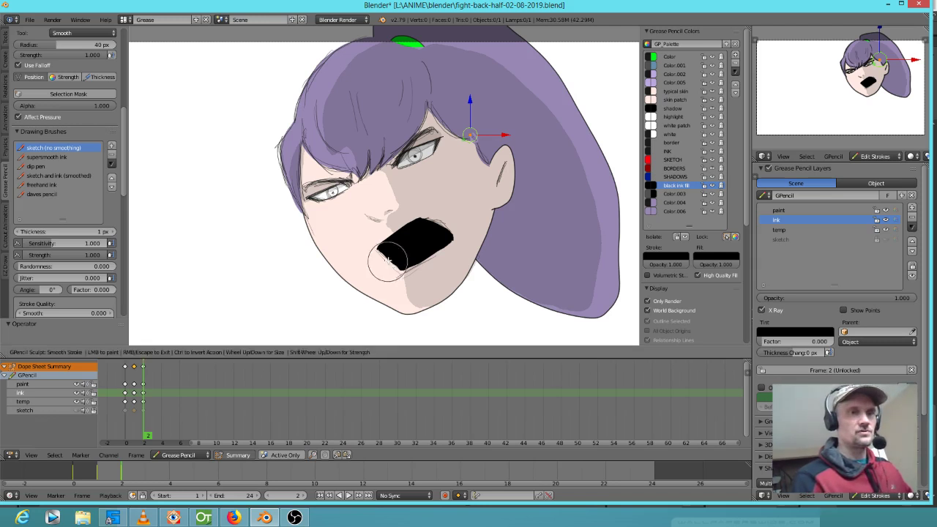
mouse_move(447, 218)
mouse_down()
mouse_move(432, 228)
mouse_move(458, 212)
mouse_move(429, 222)
mouse_move(440, 221)
mouse_up()
mouse_move(443, 266)
mouse_down()
mouse_move(433, 253)
mouse_move(429, 271)
mouse_move(446, 268)
mouse_up()
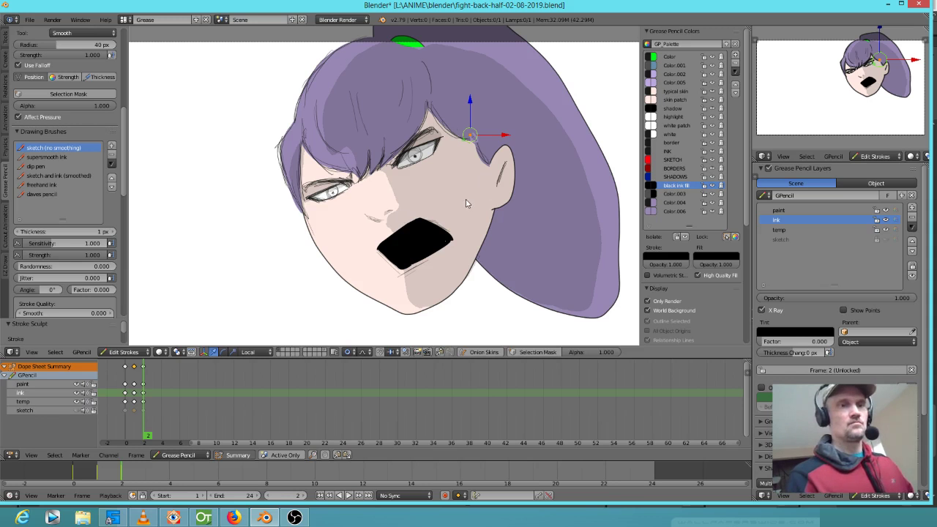
Step: Try to erase the stray sketch lines around the mouth and undo the erasing
right_click(443, 206)
key(d)
right_drag(463, 221, 460, 208)
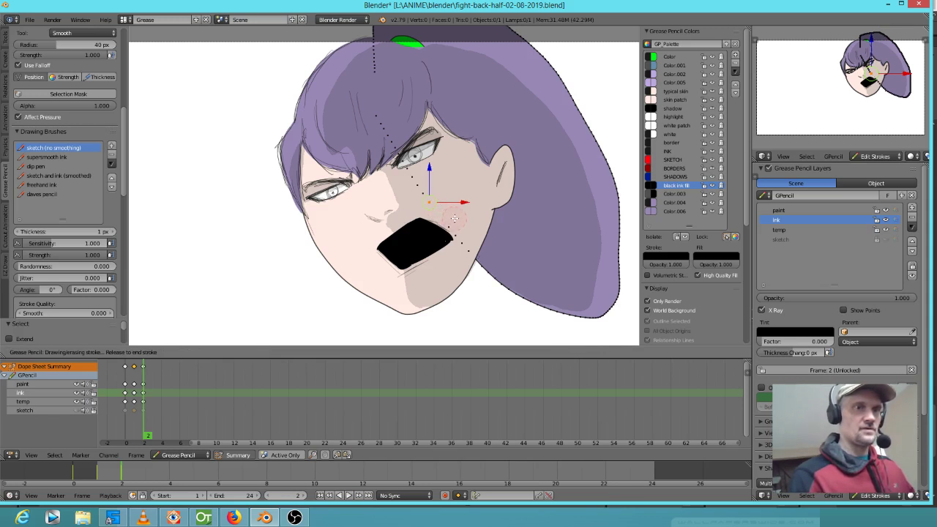
mouse_move(437, 210)
right_down()
mouse_move(435, 279)
mouse_move(410, 284)
mouse_move(430, 272)
mouse_move(454, 283)
right_up()
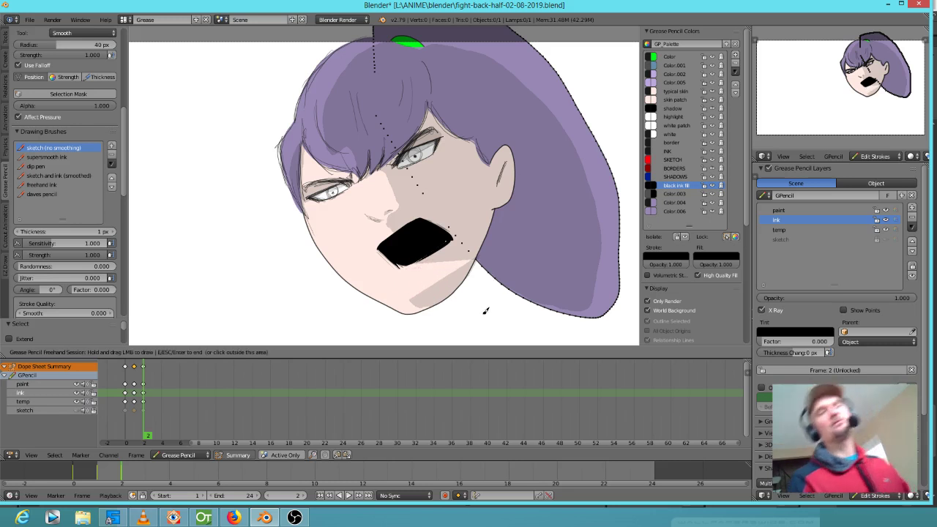
key(ctrl+z)
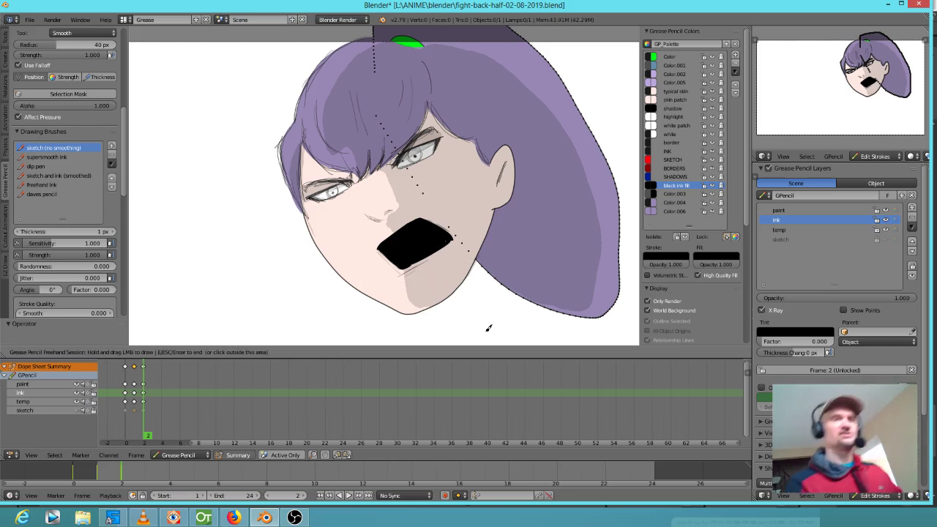
Step: Lock the SHADOWS colour, try erasing the lines below the mouth again, and undo it
click(711, 176)
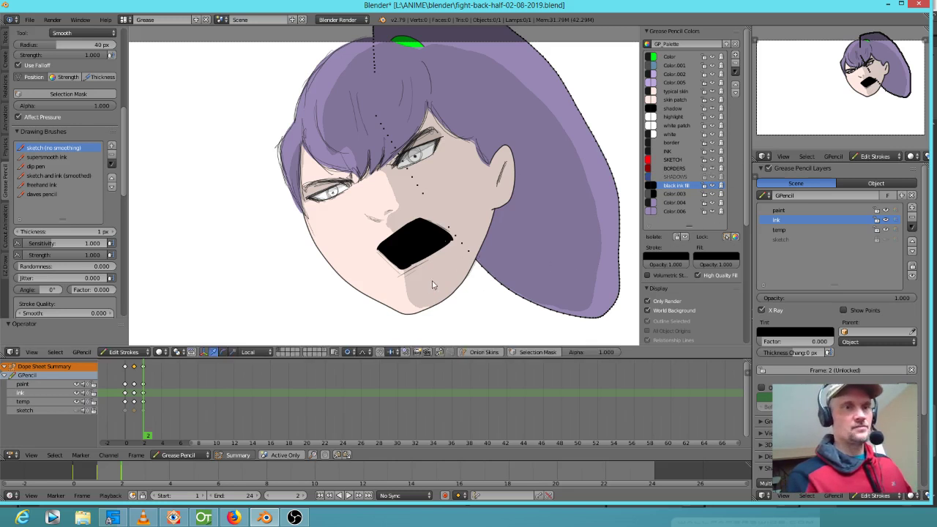
key(d)
right_drag(428, 278, 425, 282)
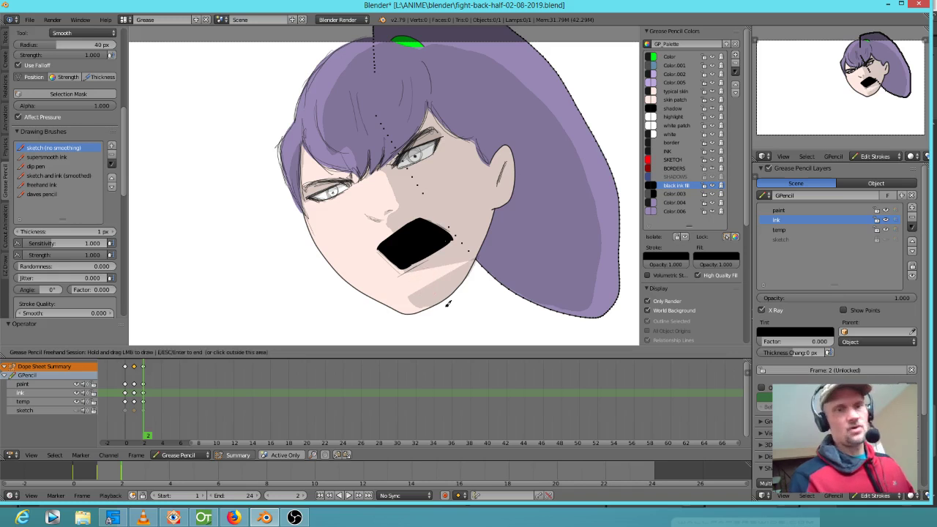
key(ctrl+z)
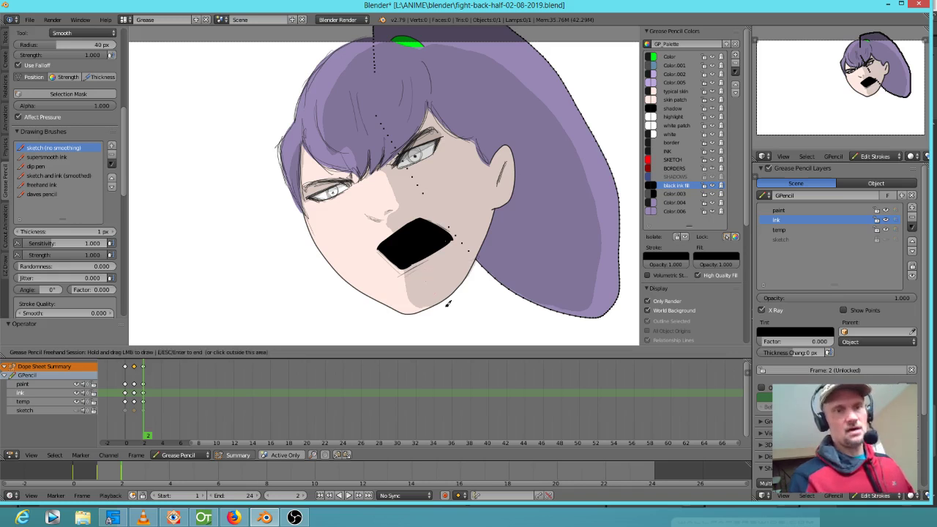
Step: Lock the shadow colour instead of SHADOWS and erase the stray sketch lines below the mouth
click(707, 177)
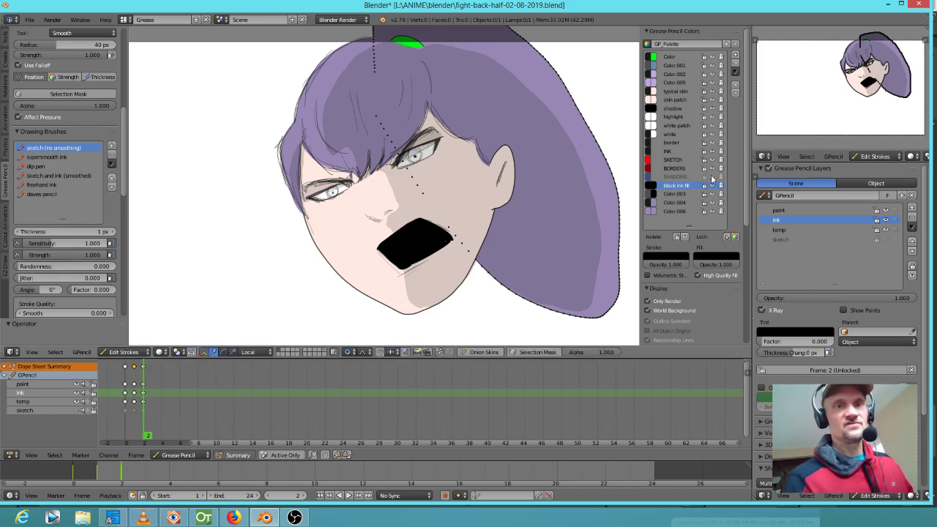
click(704, 178)
click(704, 108)
key(d)
click(427, 279)
mouse_move(422, 286)
right_down()
mouse_move(425, 275)
mouse_move(396, 284)
mouse_move(375, 268)
mouse_move(400, 280)
mouse_move(450, 238)
right_up()
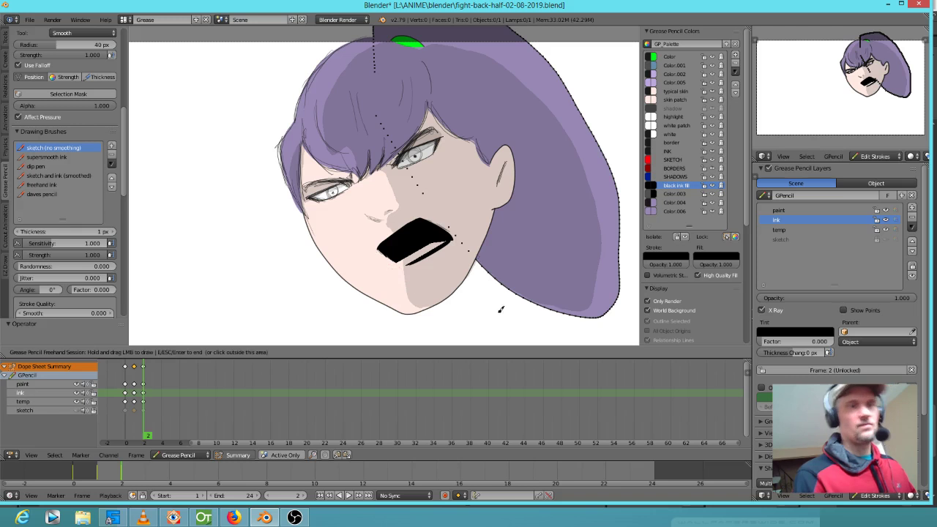
Step: Refill the erased lower part of the mouth with black ink fill and unlock the shadow colour
click(695, 185)
mouse_move(429, 236)
mouse_down()
mouse_move(388, 253)
mouse_move(415, 263)
mouse_move(451, 234)
mouse_up()
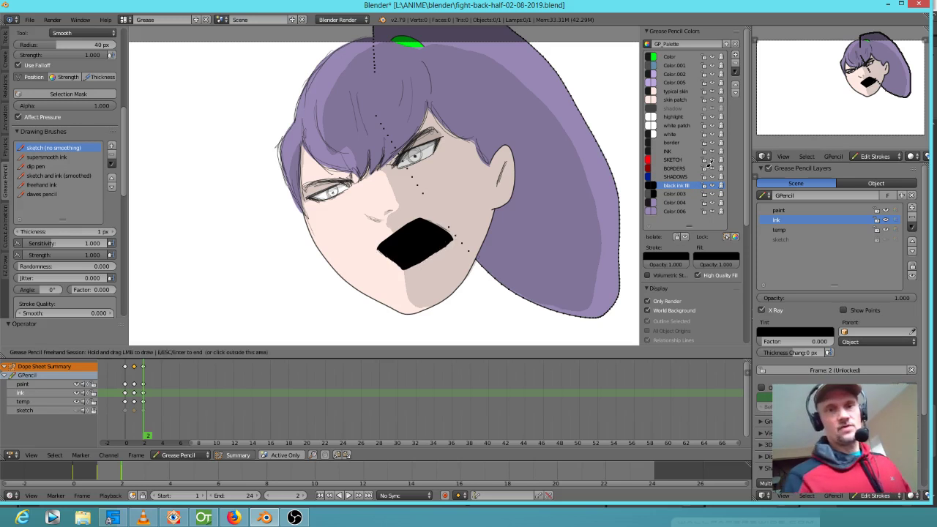
click(707, 108)
click(712, 108)
Step: Paint translucent highlight patches on the outer side of the fringe and the ponytail with the highlight colour
scroll(584, 195, down, 4)
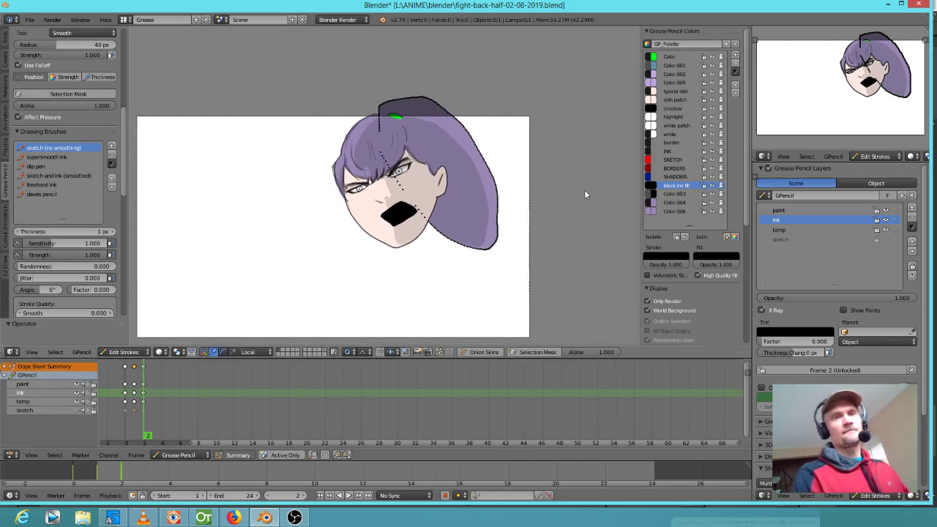
scroll(553, 210, up, 1)
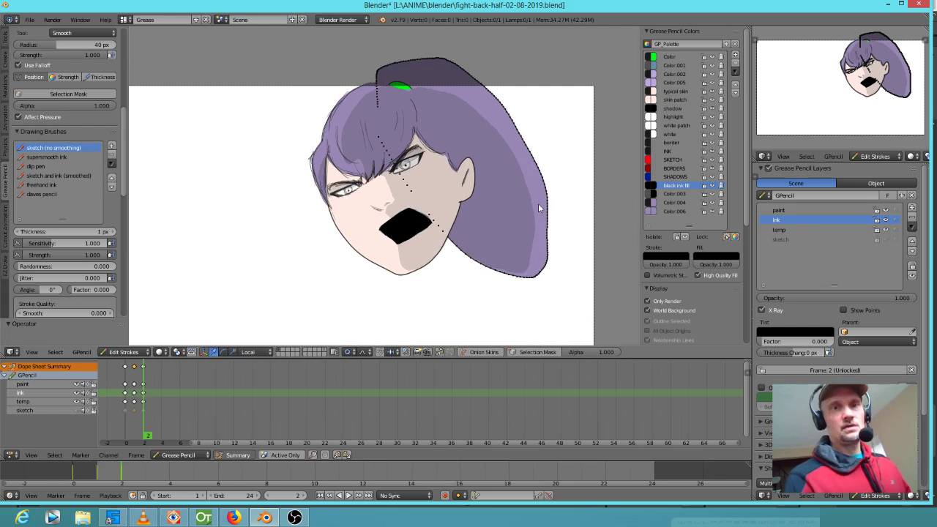
click(677, 116)
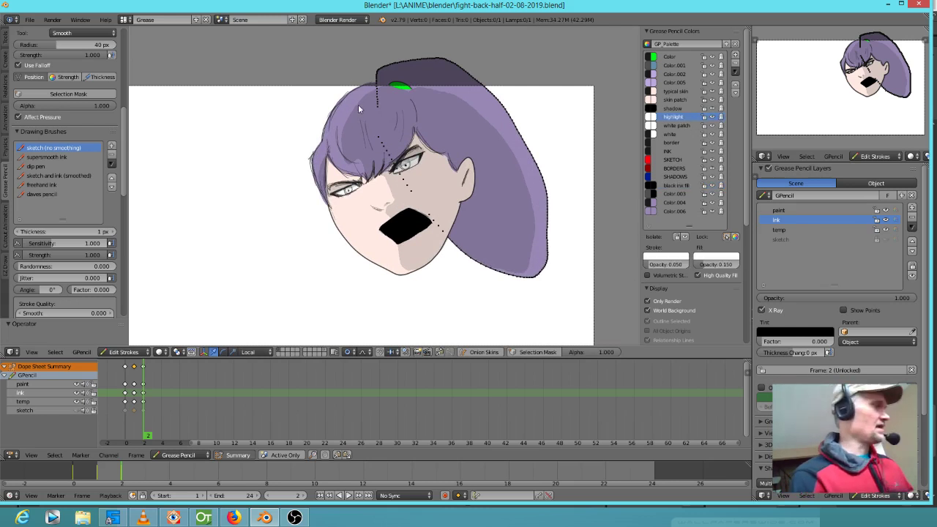
mouse_move(364, 86)
mouse_down()
mouse_move(351, 91)
mouse_move(331, 139)
mouse_up()
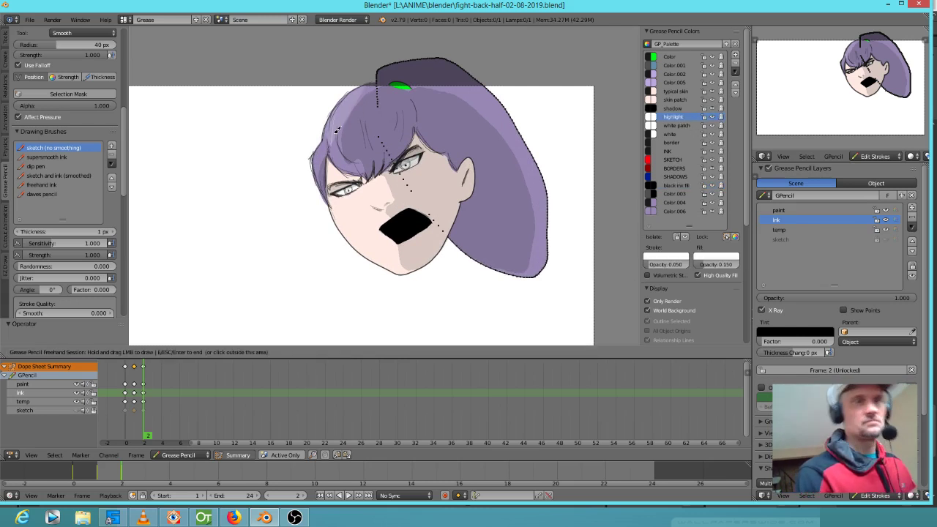
key(ctrl+z)
mouse_move(370, 85)
mouse_down()
mouse_move(345, 103)
mouse_move(326, 143)
mouse_move(357, 159)
mouse_up()
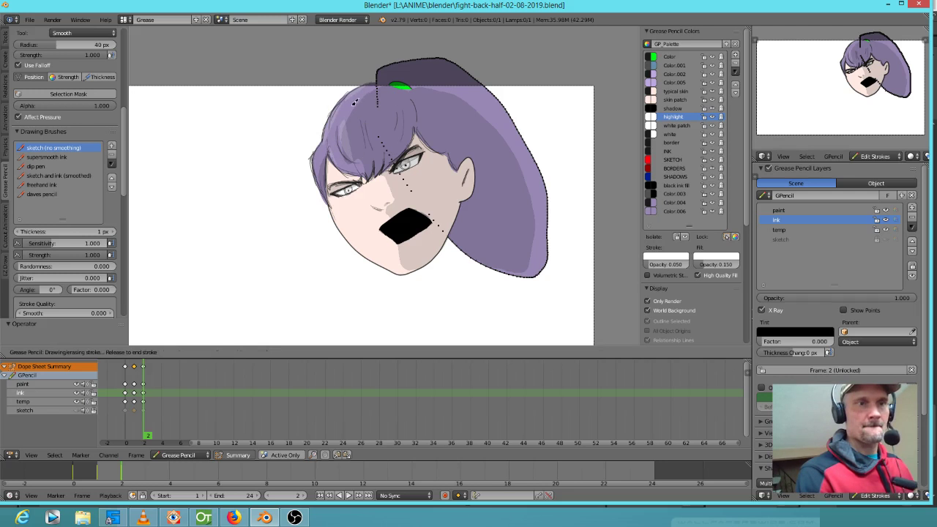
drag(327, 146, 320, 163)
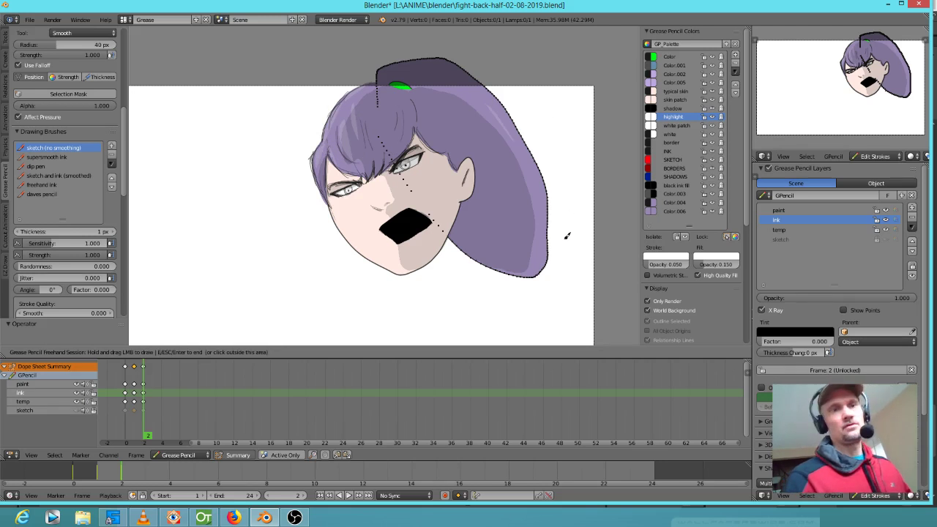
Step: Draw thin hair strand lines inside the ponytail with the INK colour
click(677, 108)
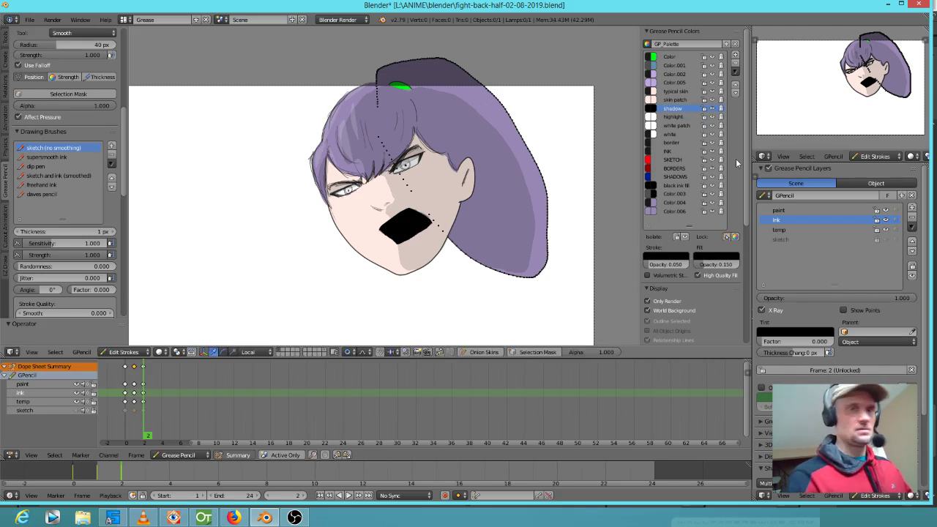
click(678, 151)
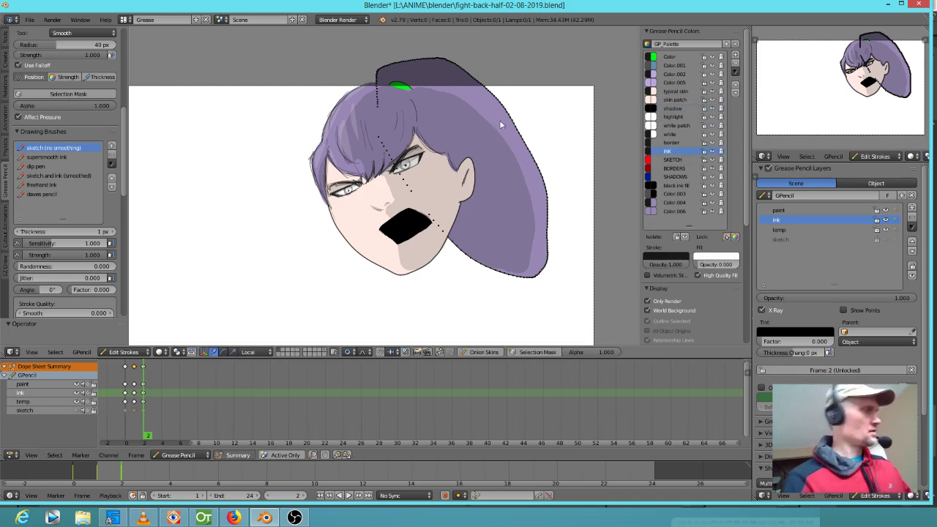
key(d)
drag(481, 93, 543, 218)
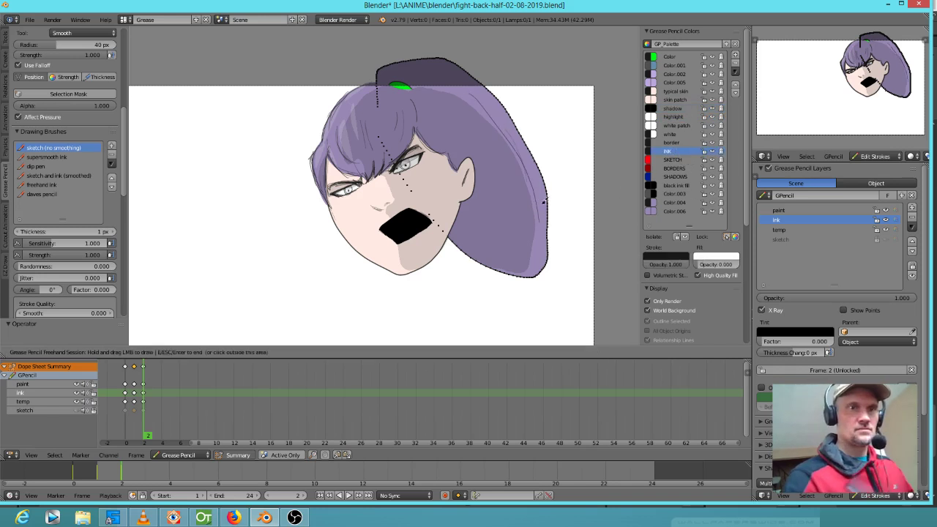
key(ctrl+z)
mouse_move(501, 123)
mouse_down()
mouse_move(532, 215)
mouse_move(503, 151)
mouse_up()
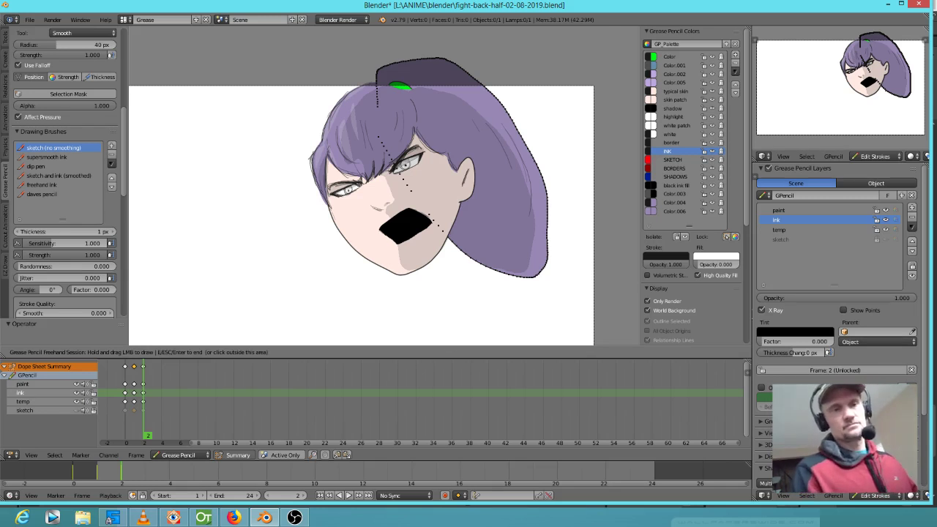
key(Escape)
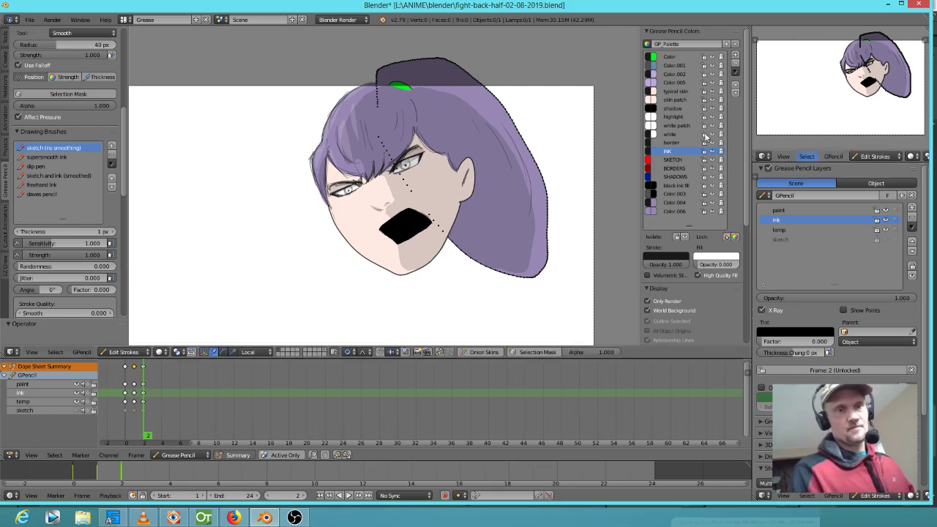
Step: Shift the chin of the inked face outline towards the ponytail and slightly up, using proportional editing with a size of about 0.35
right_click(400, 278)
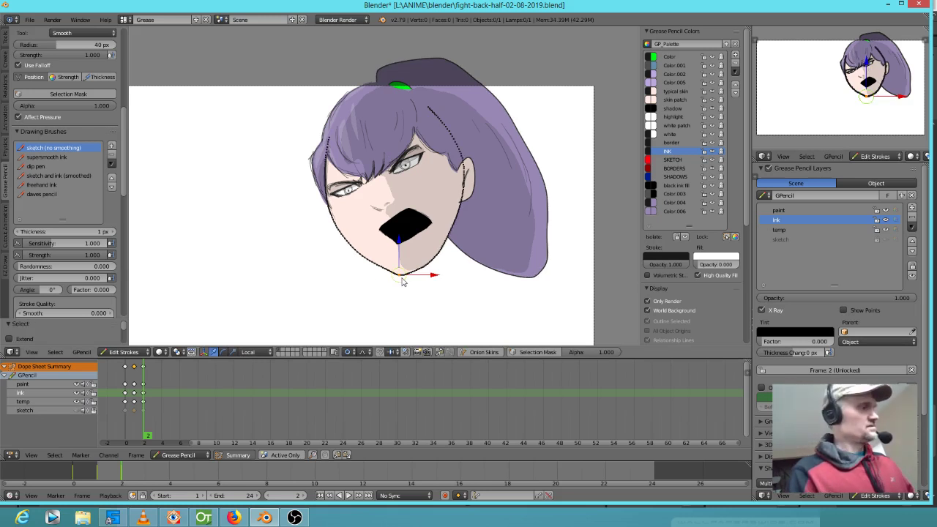
key(g)
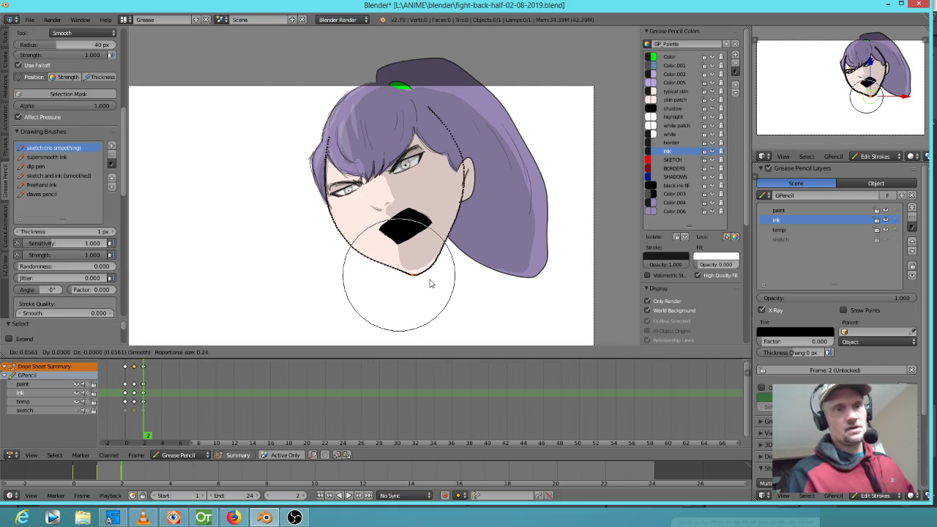
scroll(427, 280, down, 3)
scroll(427, 278, down, 1)
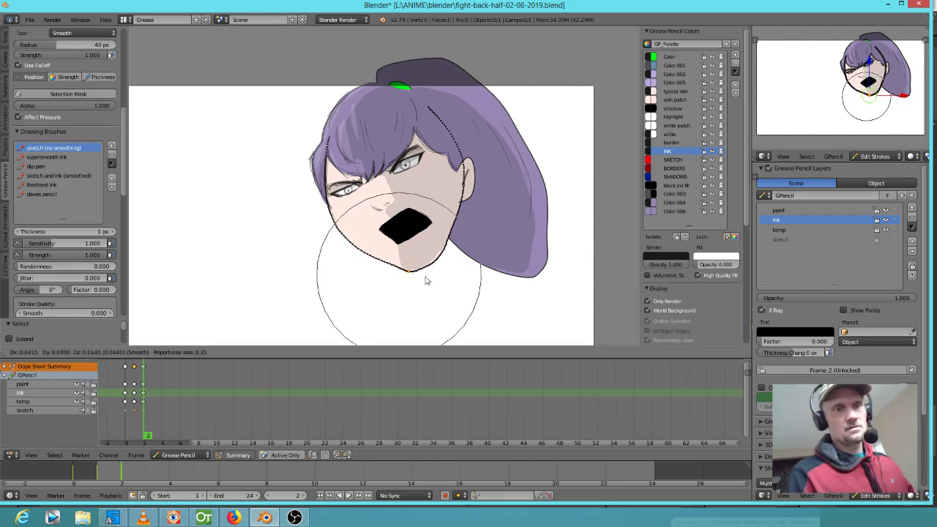
click(428, 277)
Step: Compare the inked head with the rough sketch layer, hide the sketch again, and check frame 2 in a render
click(885, 240)
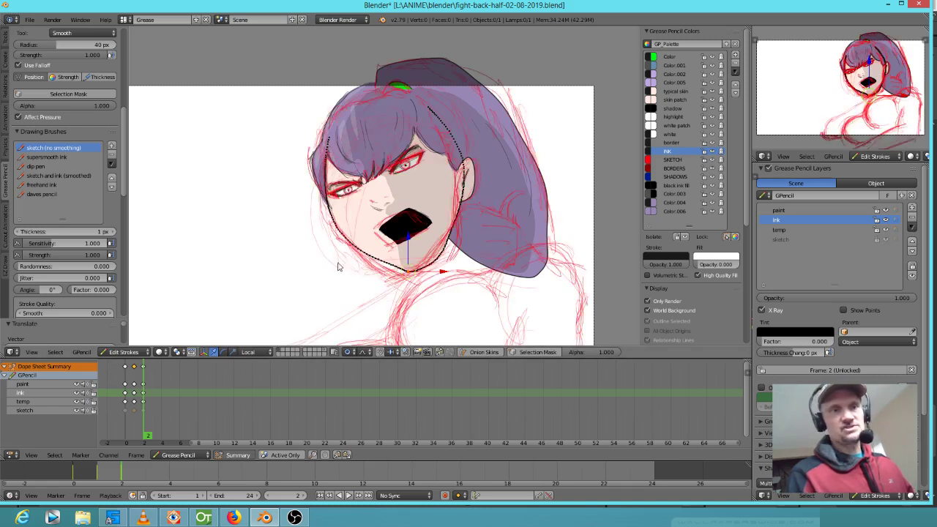
scroll(352, 267, down, 3)
scroll(427, 261, up, 2)
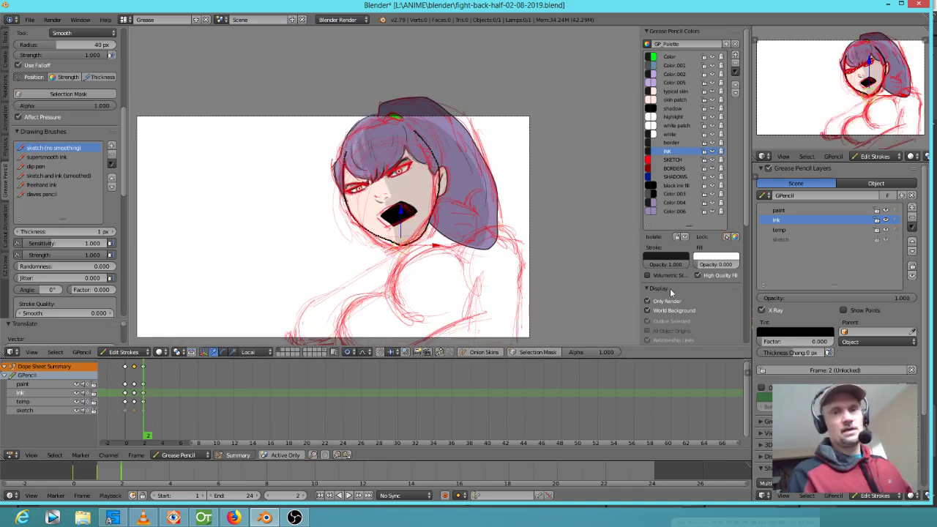
click(885, 239)
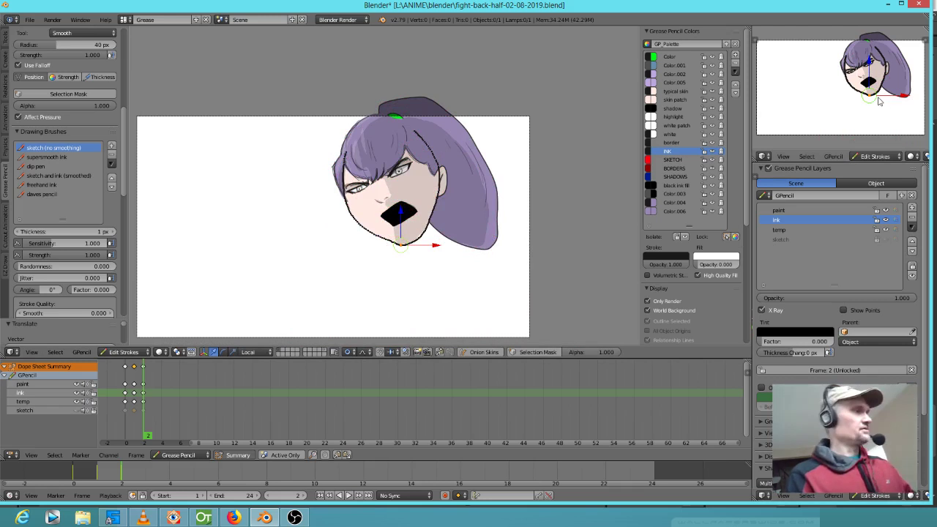
key(F12)
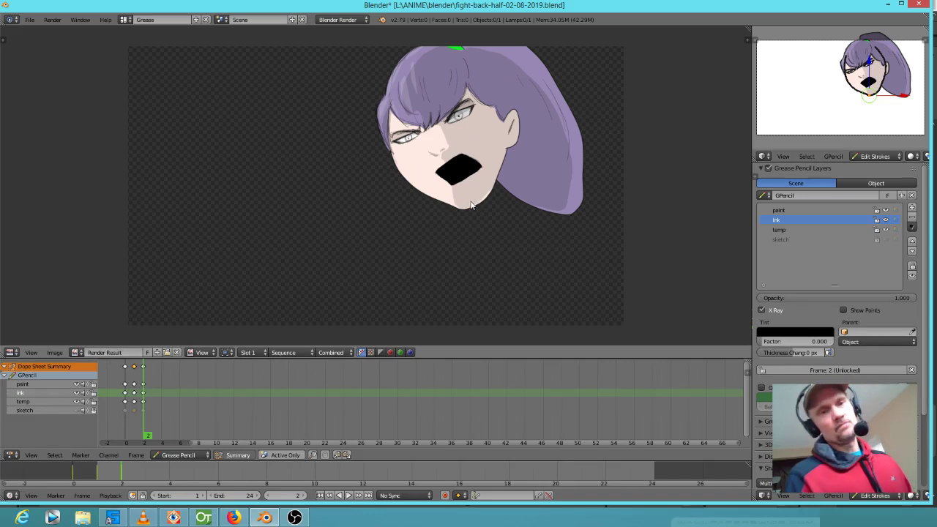
key(Escape)
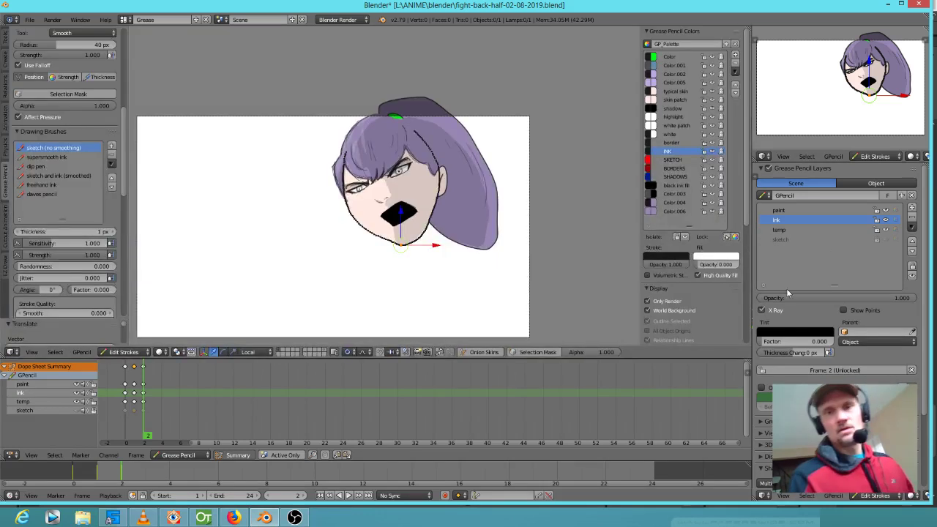
Step: Show the sketch layer, hide the paint, ink and temp drawings, and unlock the sketch layer as the active layer
click(884, 240)
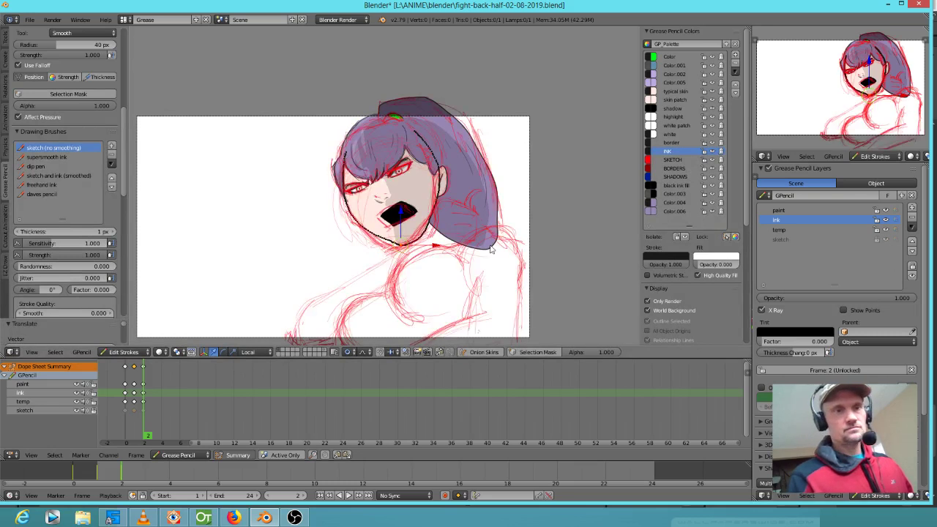
scroll(521, 213, down, 2)
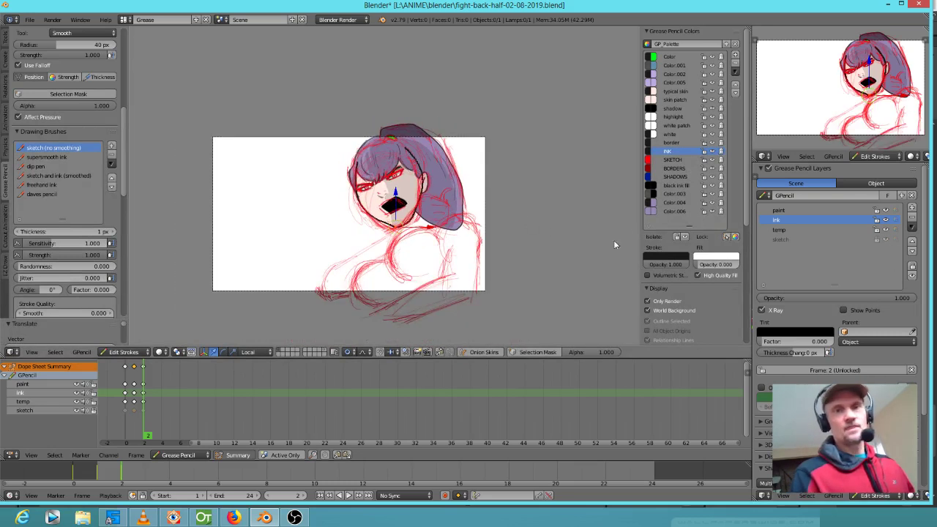
click(885, 221)
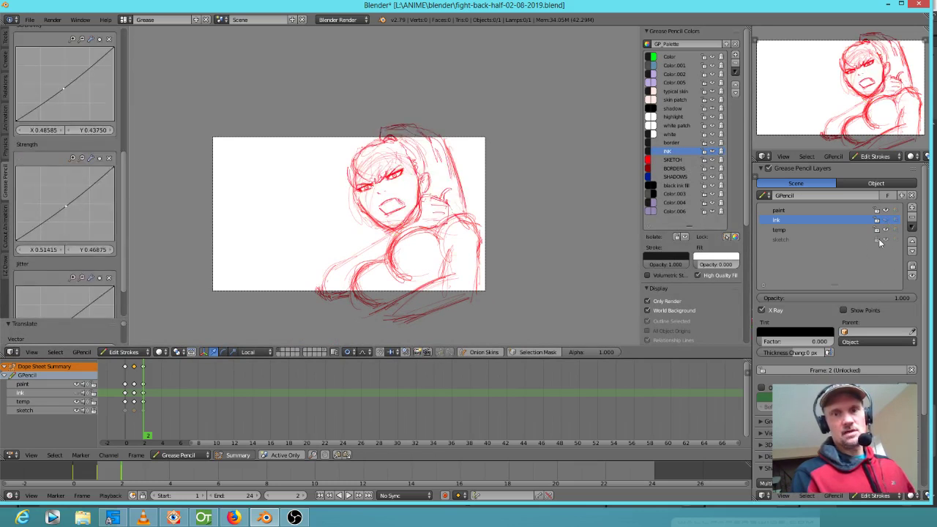
click(880, 242)
click(822, 240)
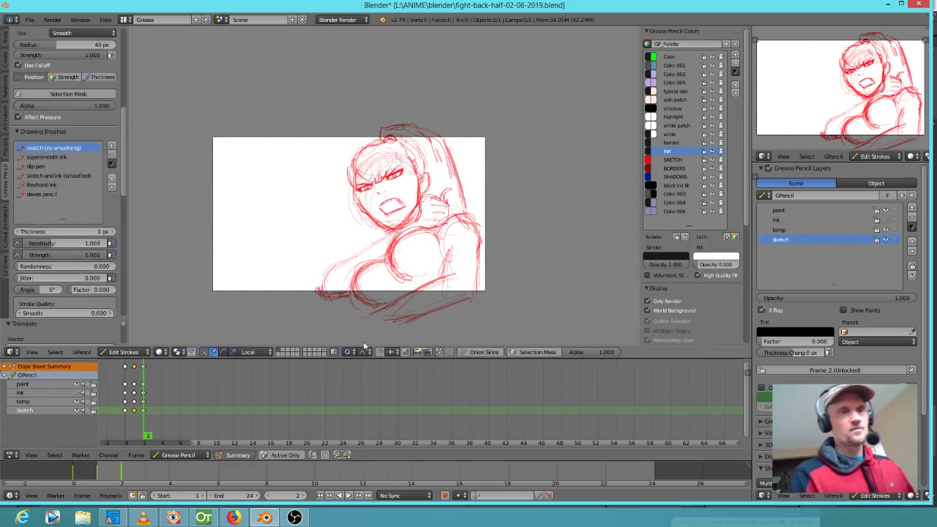
Step: Change the stroke of the SKETCH colour from red to a neutral dark grey
click(682, 160)
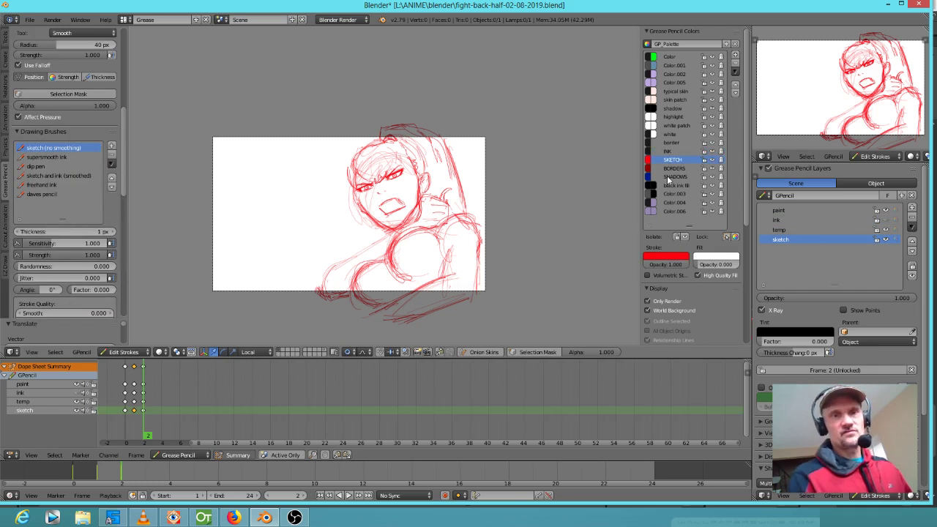
click(672, 258)
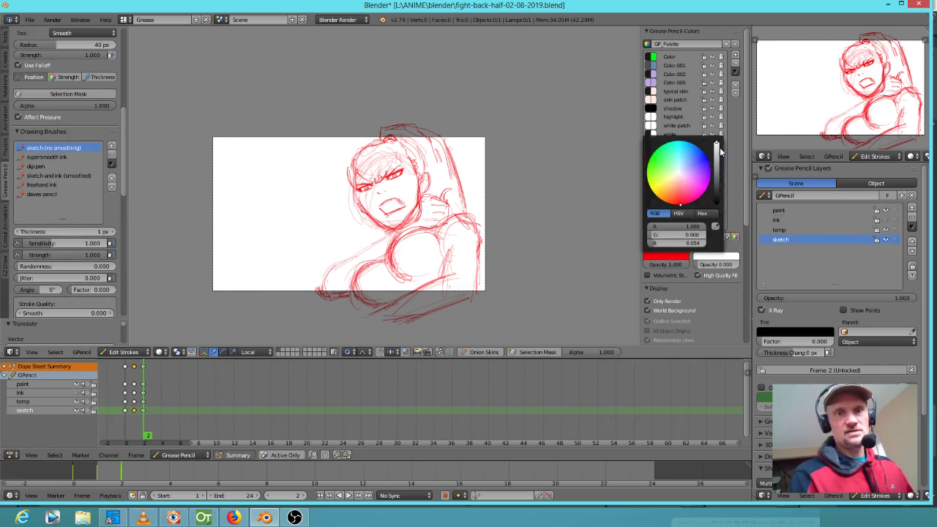
click(678, 175)
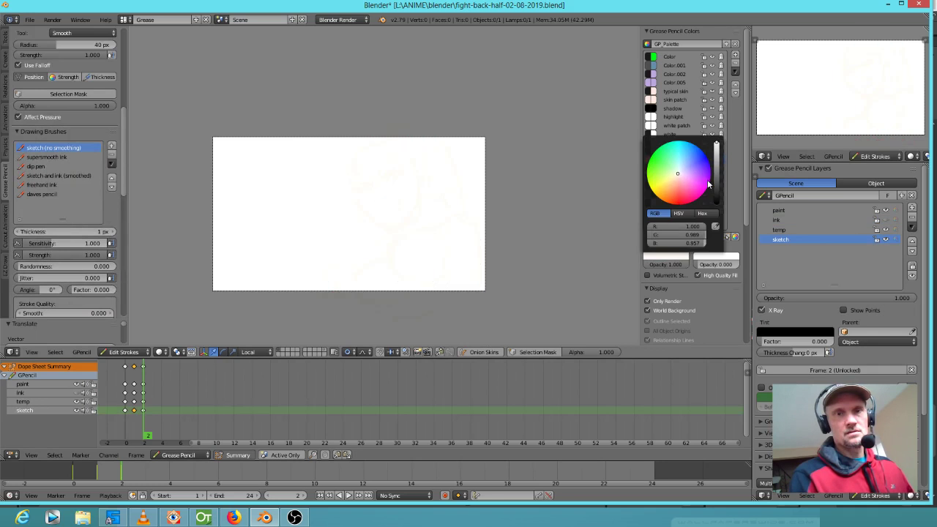
drag(716, 185, 717, 176)
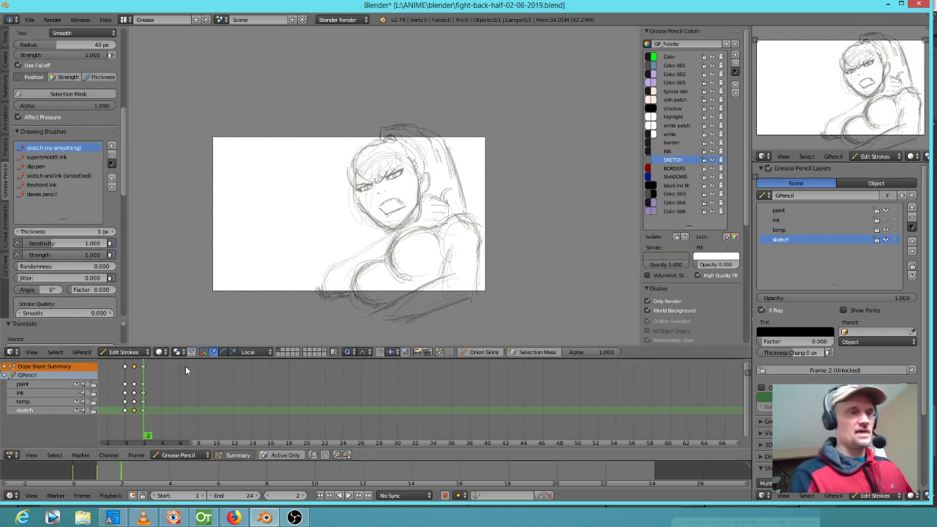
Step: Review the grey sketches by stepping through the first frames, starting with the masked man on frame 0
mouse_move(142, 435)
mouse_down()
mouse_move(152, 434)
mouse_move(128, 435)
mouse_up()
scroll(404, 224, up, 7)
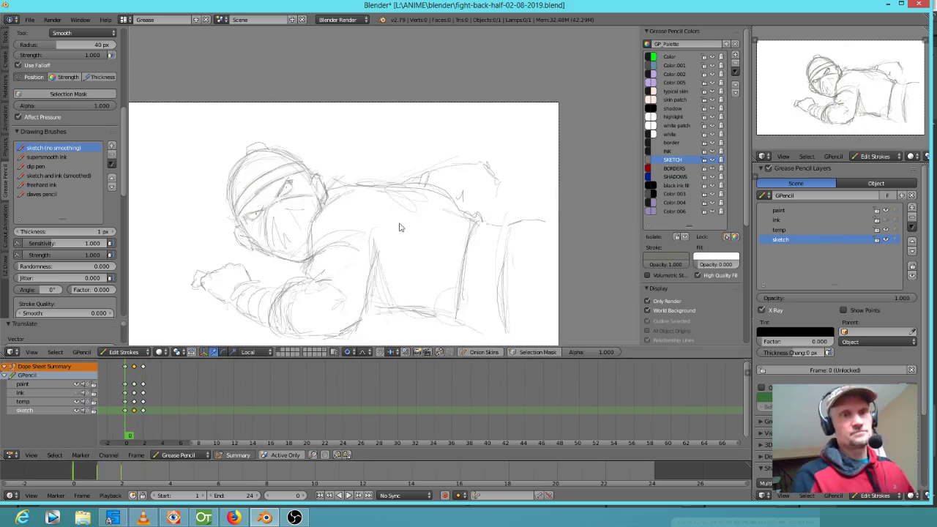
scroll(497, 238, down, 4)
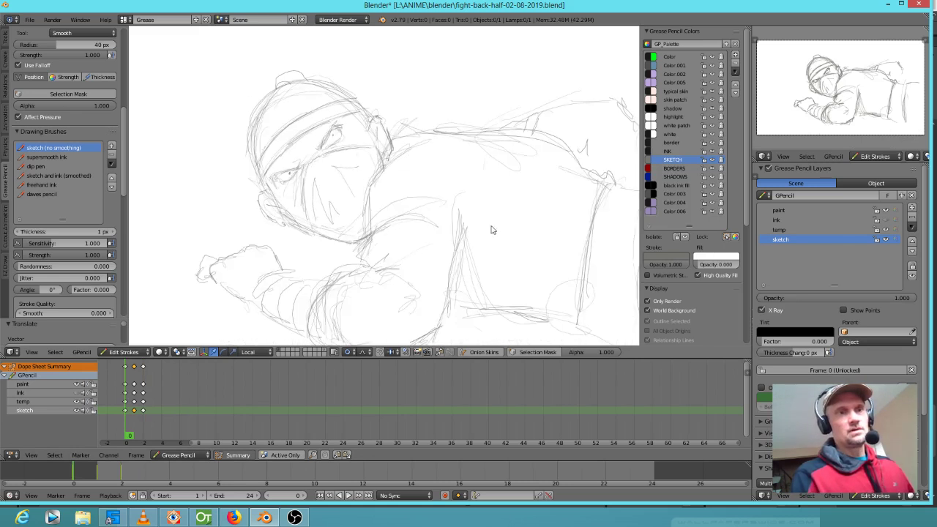
scroll(512, 233, down, 2)
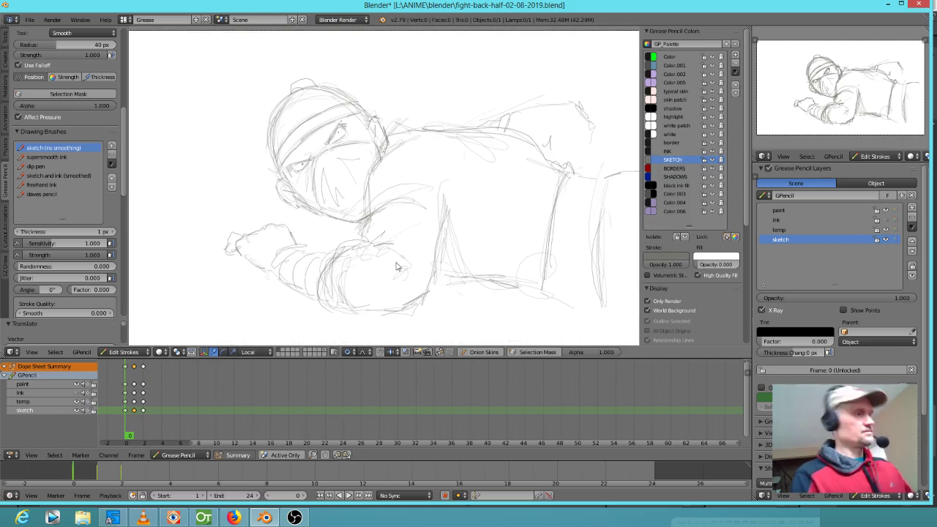
key(Right)
key(Right)
key(Left)
key(Left)
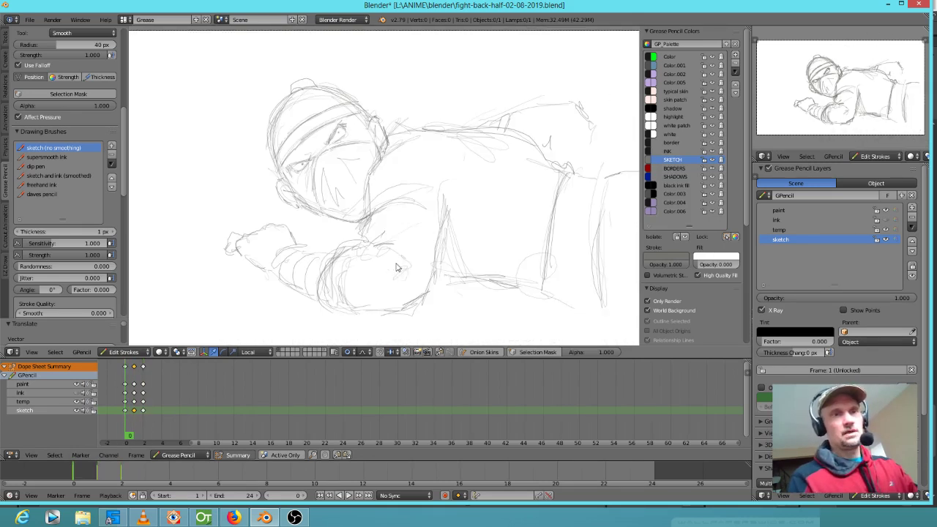
Step: Save the current Blender file
click(29, 20)
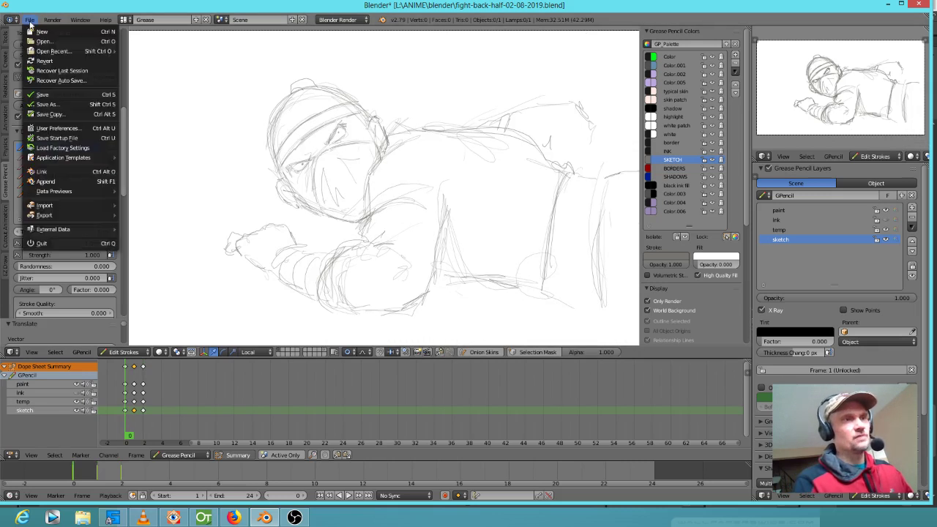
click(36, 94)
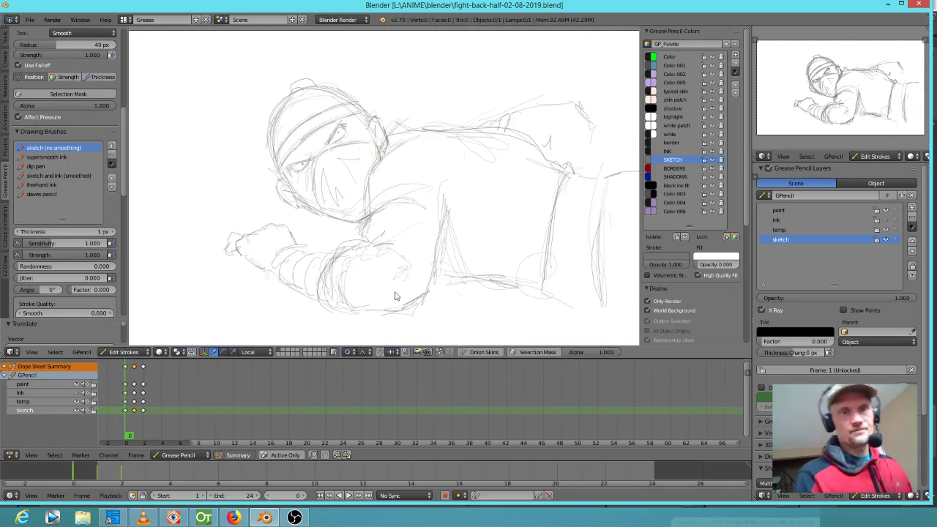
Step: Go to frame 3 and add keyframes there that duplicate the woman's drawing from frame 2
scroll(483, 281, down, 1)
scroll(526, 276, up, 1)
shift+middle_drag(515, 271, 529, 263)
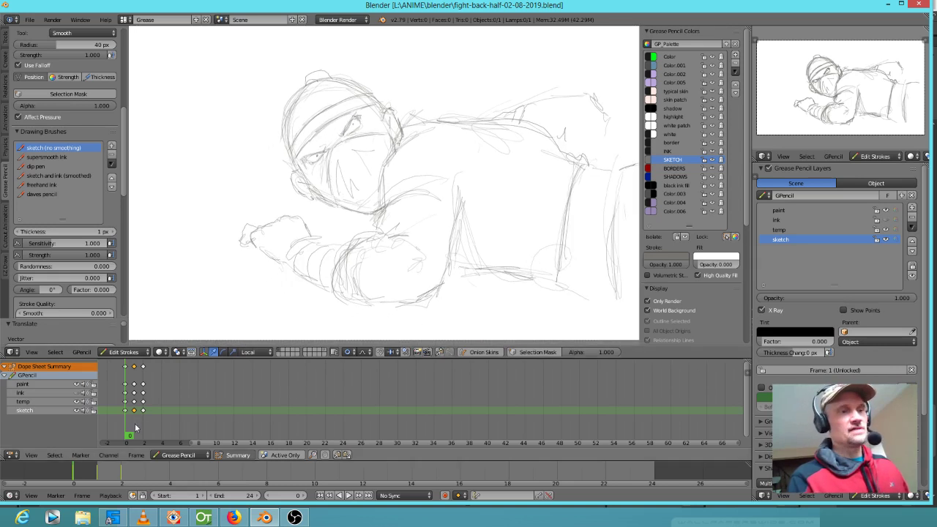
drag(135, 428, 150, 428)
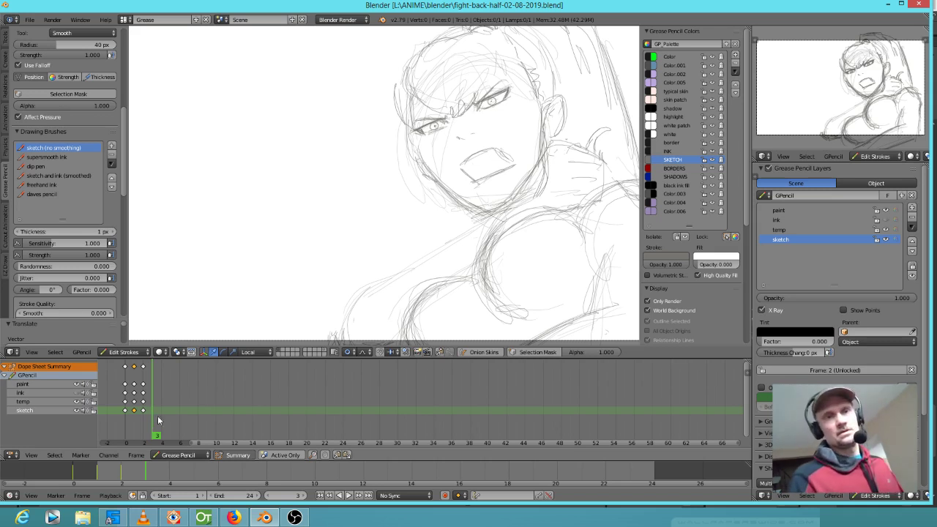
scroll(380, 280, down, 2)
scroll(380, 281, up, 1)
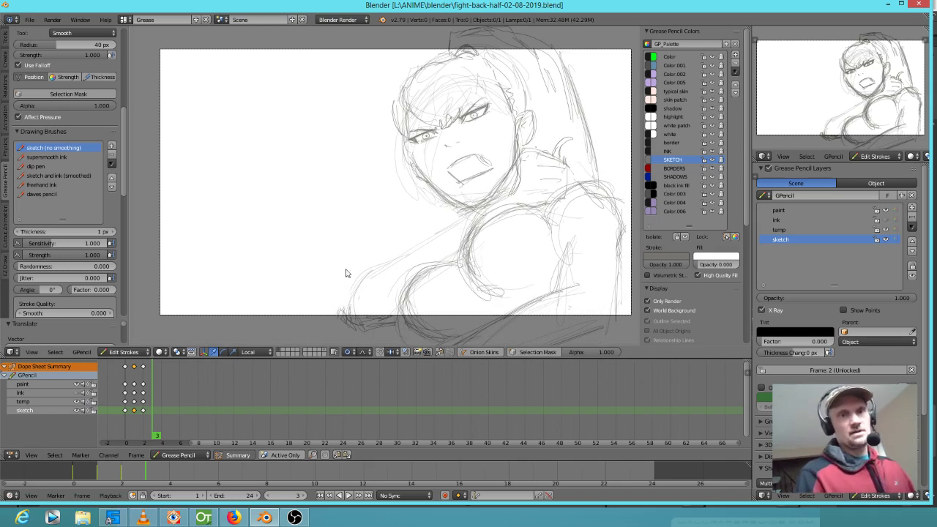
right_click(499, 226)
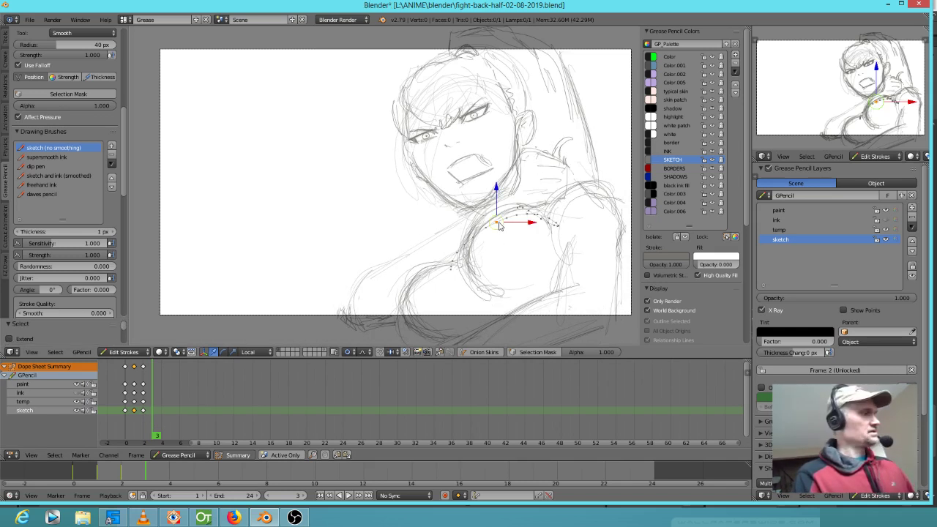
key(g)
right_click(492, 223)
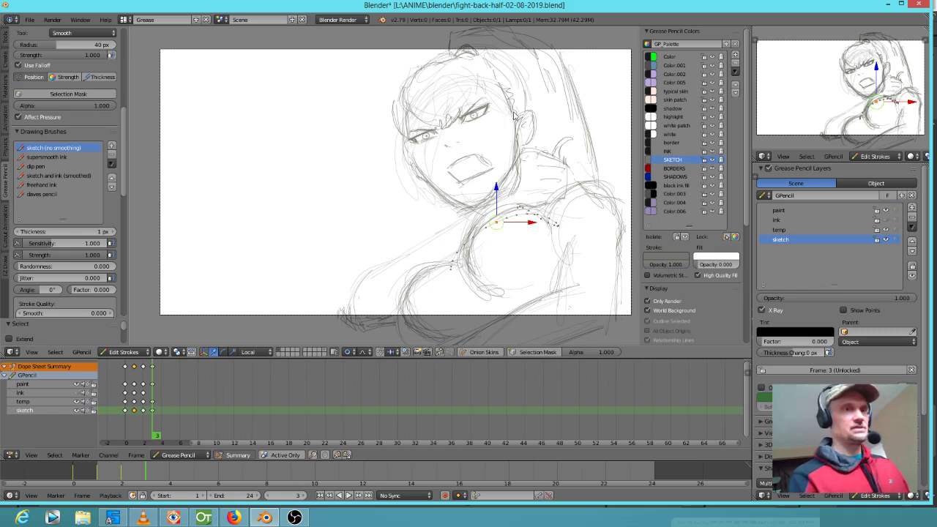
Step: Erase the head and hair from the frame 3 sketch and redraw the broken line above the extended arm
mouse_move(503, 125)
right_down()
mouse_move(531, 91)
mouse_move(591, 73)
mouse_move(516, 34)
right_up()
mouse_move(482, 60)
right_down()
mouse_move(406, 47)
mouse_move(476, 101)
mouse_move(540, 105)
mouse_move(511, 136)
mouse_move(524, 180)
mouse_move(514, 192)
mouse_move(525, 179)
mouse_move(477, 151)
mouse_move(477, 158)
mouse_move(378, 148)
mouse_move(403, 195)
mouse_move(424, 61)
mouse_move(447, 46)
right_up()
mouse_move(584, 87)
right_down()
mouse_move(581, 125)
mouse_move(596, 154)
mouse_move(590, 119)
mouse_move(600, 130)
right_up()
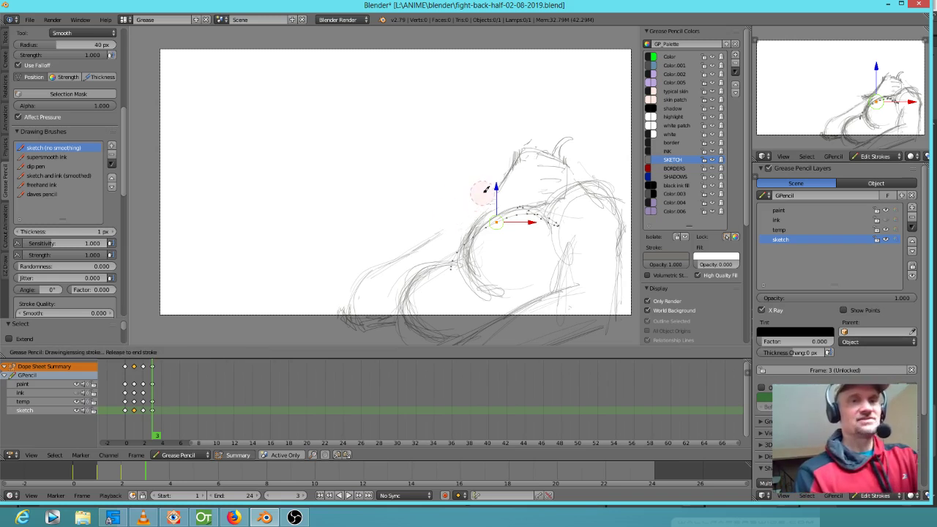
mouse_move(499, 191)
mouse_down()
mouse_move(465, 222)
mouse_move(494, 196)
mouse_up()
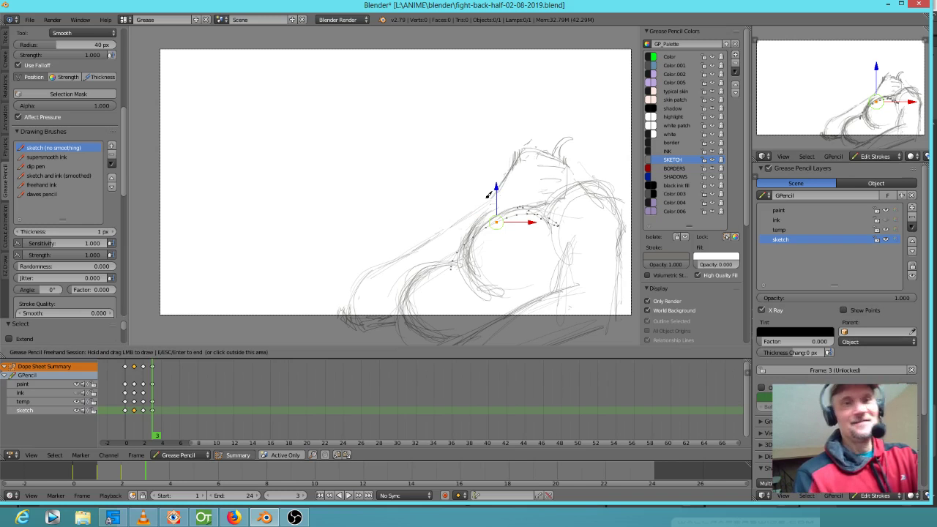
right_drag(596, 215, 581, 214)
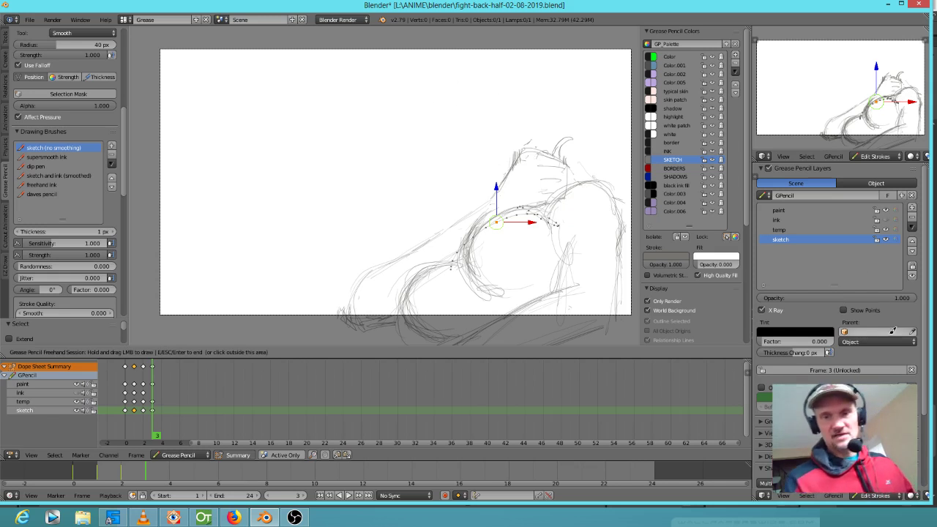
Step: Turn on onion skinning for the sketch layer and rough in the turned head's face outline, ear and hair on frame 3
click(766, 386)
click(765, 386)
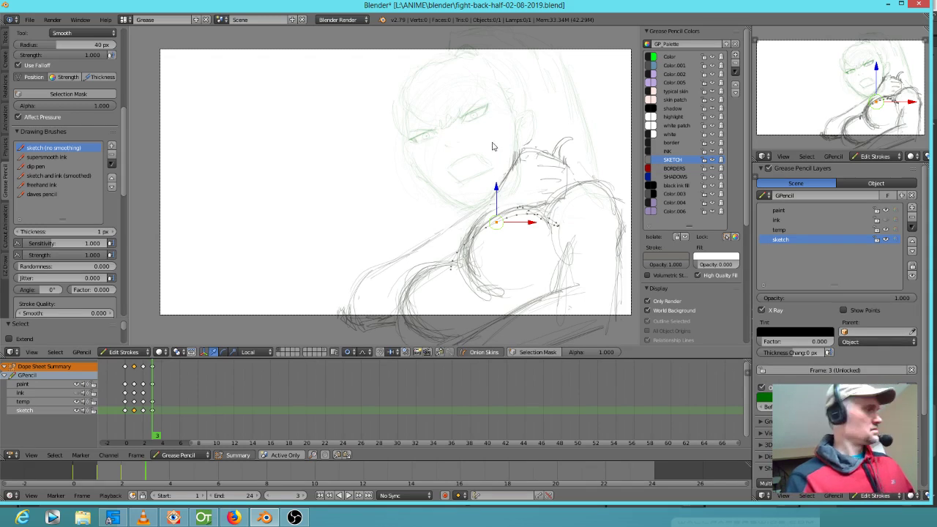
key(d)
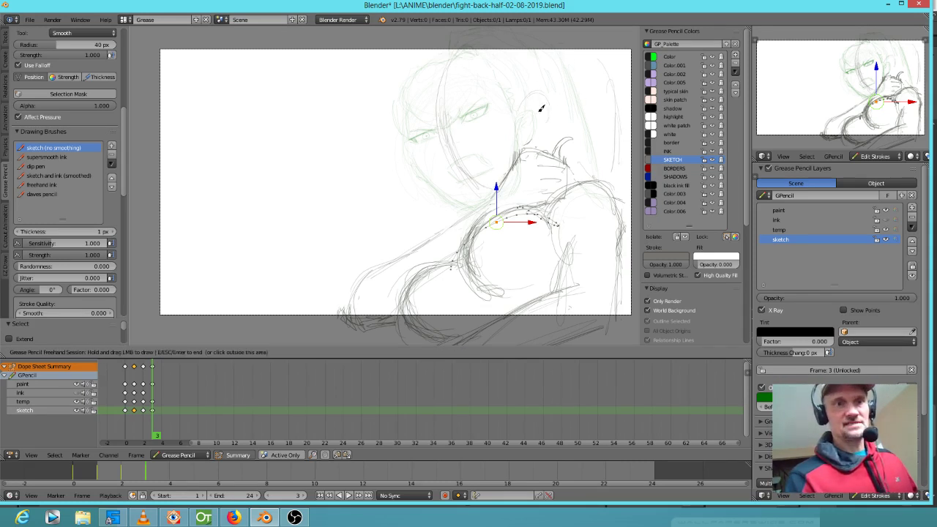
mouse_move(510, 89)
mouse_down()
mouse_move(461, 105)
mouse_move(448, 146)
mouse_up()
mouse_move(472, 115)
mouse_down()
mouse_move(461, 118)
mouse_move(469, 119)
mouse_move(455, 154)
mouse_up()
drag(443, 52, 439, 109)
key(Escape)
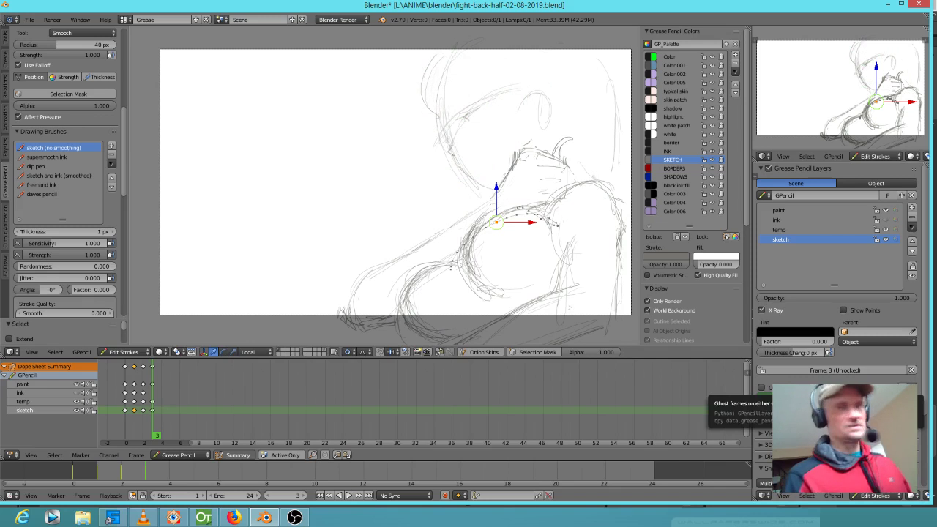
Step: Compare the rough head on frame 3 with the frame 2 sketch by flipping between the two keyframes
key(Up)
key(Down)
key(Up)
key(Down)
key(Up)
key(Down)
key(Up)
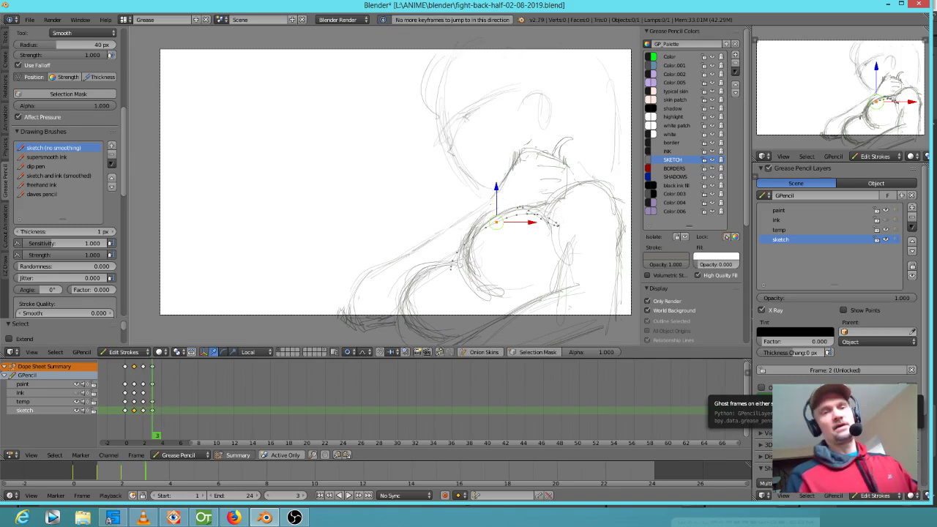
key(Down)
key(Up)
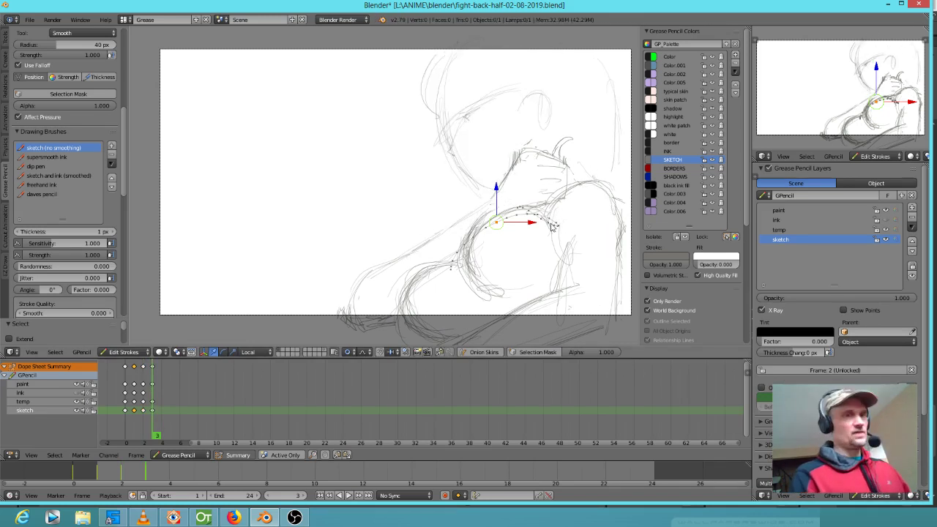
Step: Shift the entire frame 3 sketch slightly left and up, and turn off Only Render for the viewport
key(s)
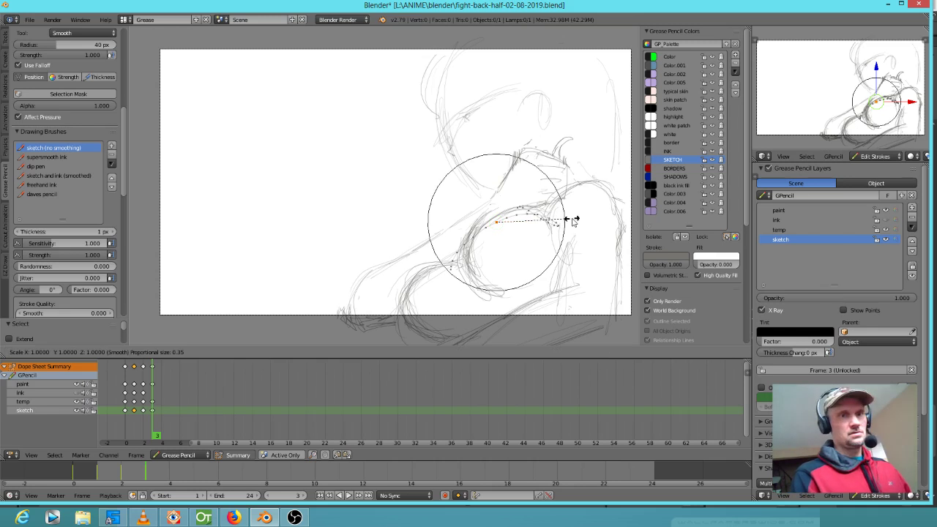
right_click(568, 218)
key(a)
key(a)
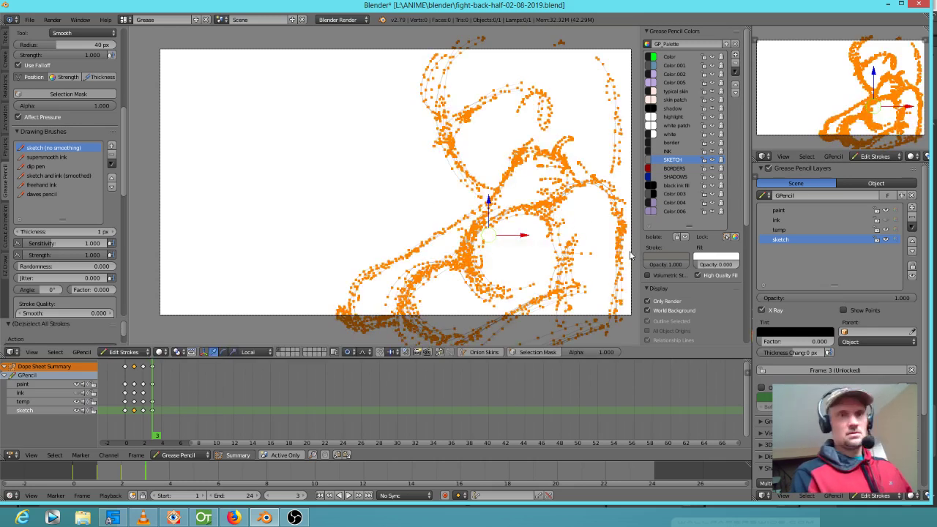
key(g)
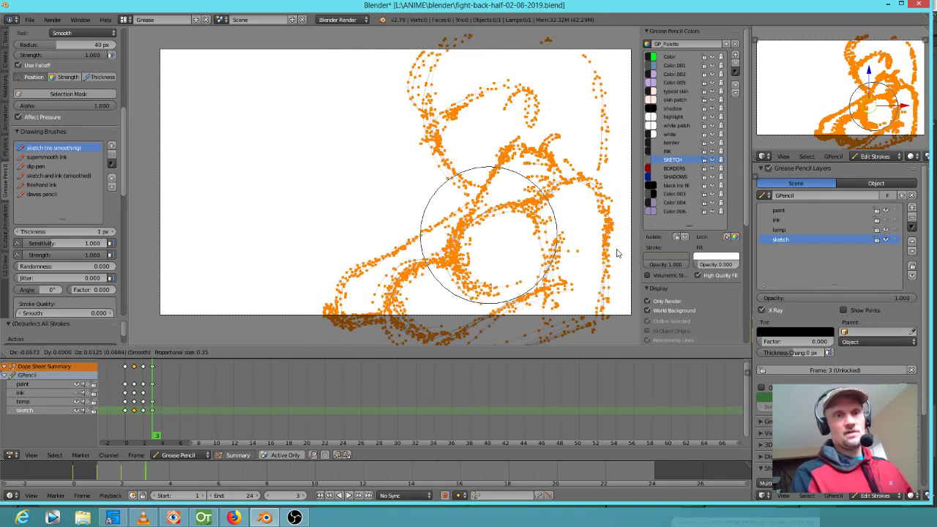
click(616, 253)
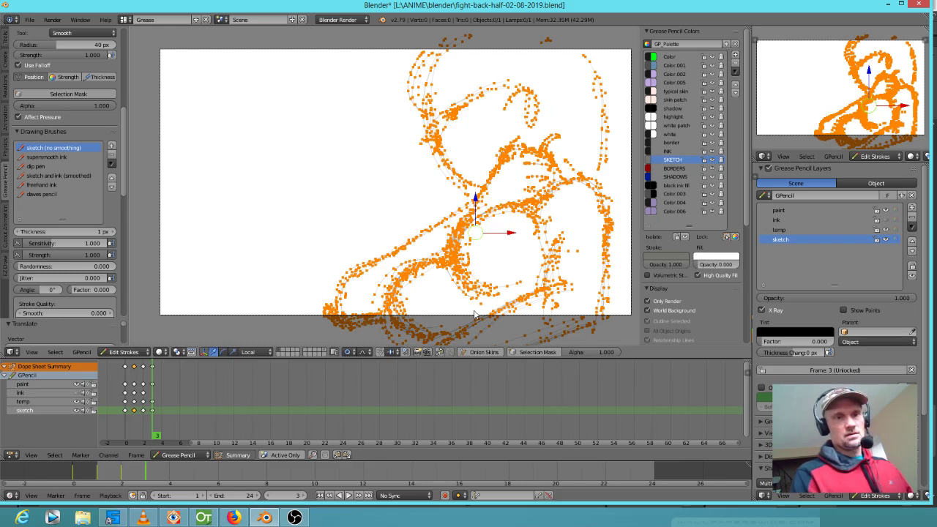
click(656, 302)
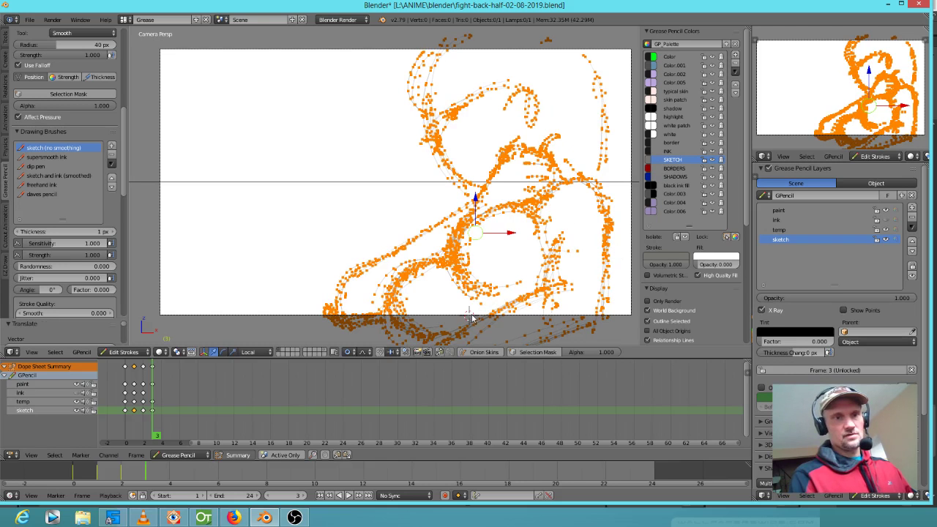
scroll(521, 320, down, 2)
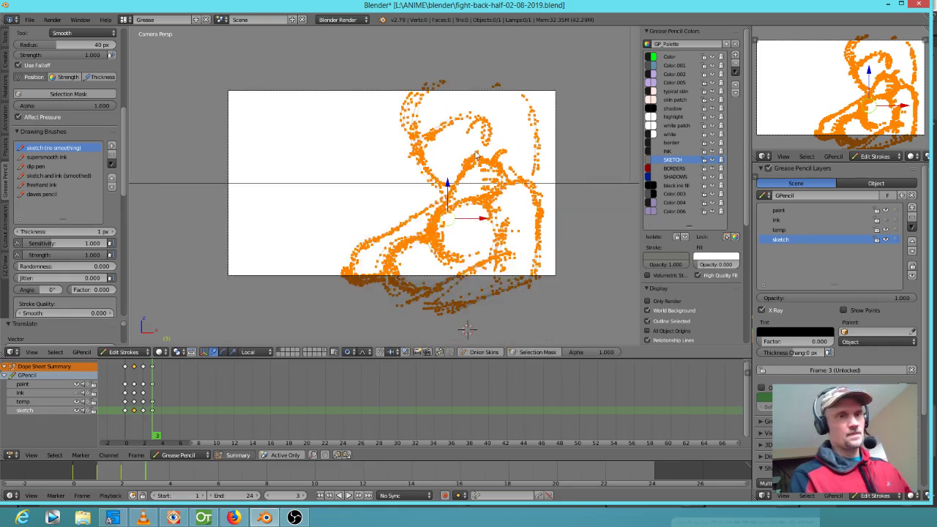
right_click(496, 82)
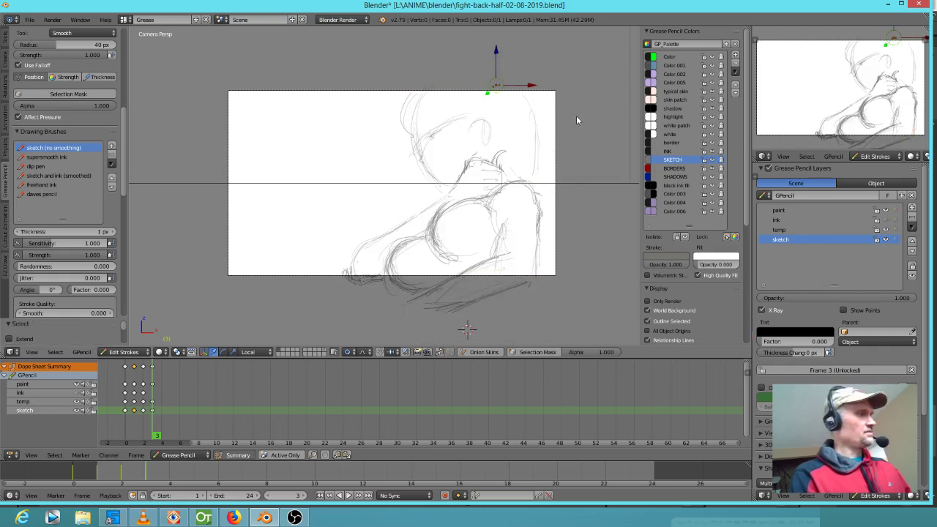
key(r)
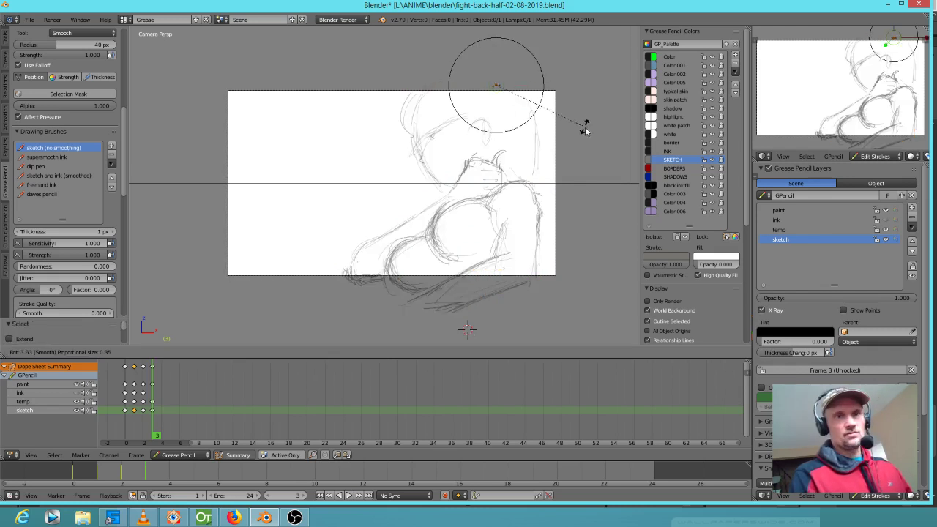
scroll(578, 147, down, 3)
scroll(579, 147, down, 20)
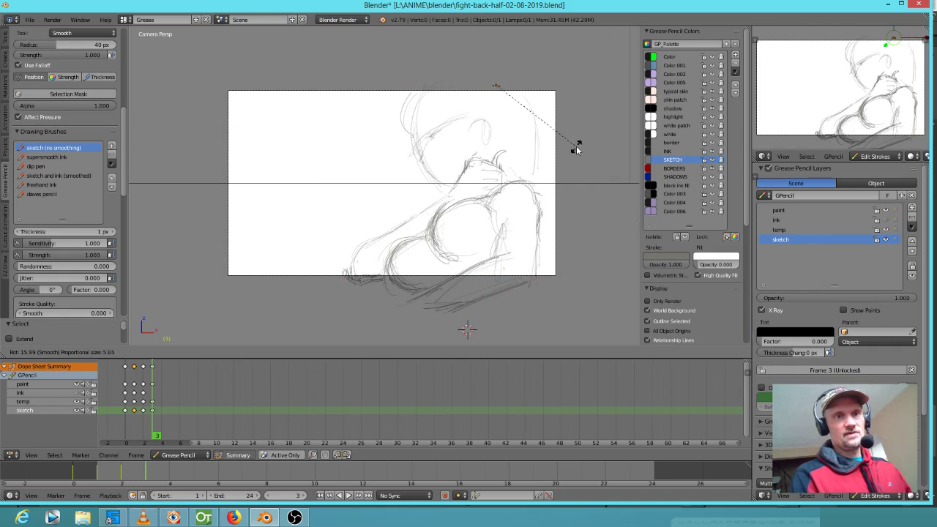
right_click(564, 110)
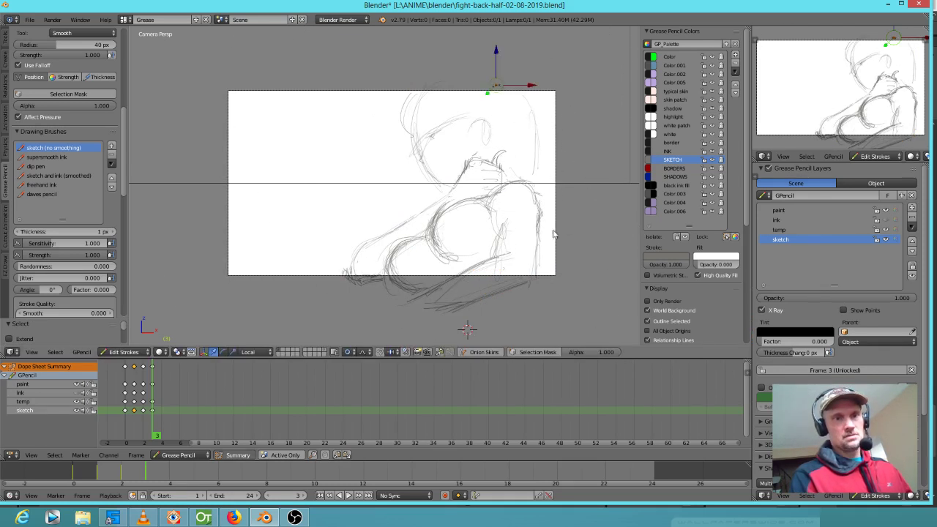
Step: Set proportional editing to Projected (2D) and make the 3D cursor the pivot point
click(350, 354)
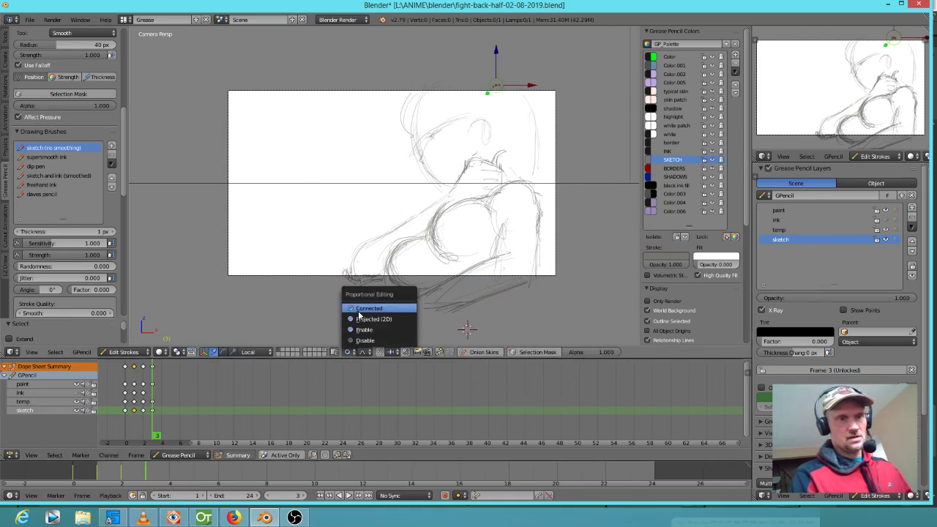
click(370, 317)
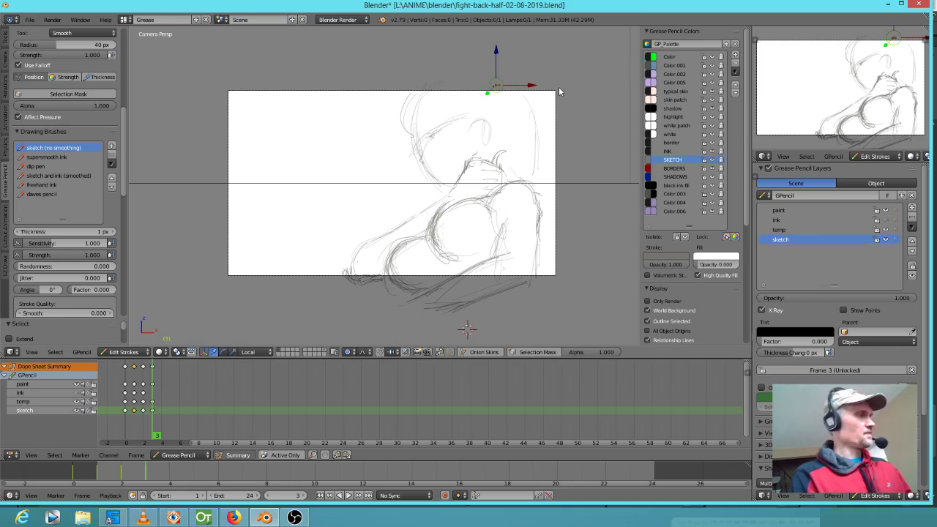
key(r)
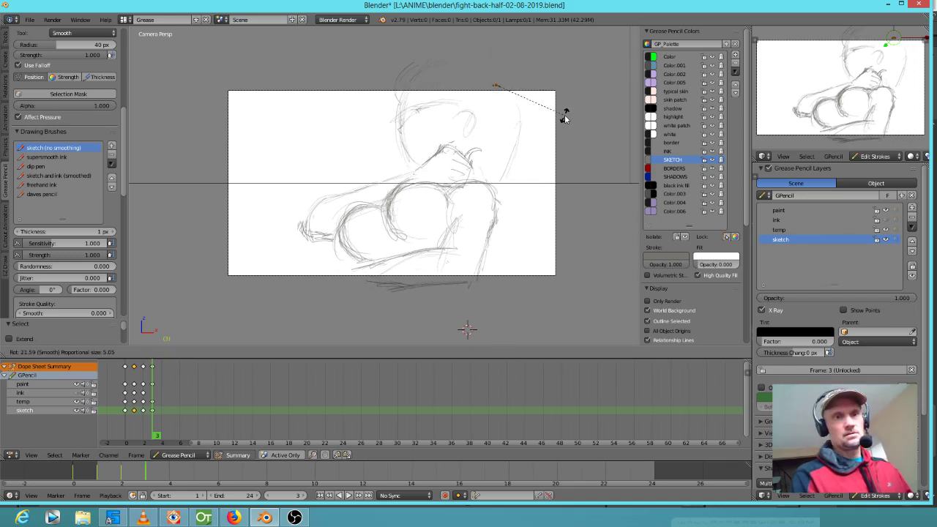
click(557, 101)
key(period)
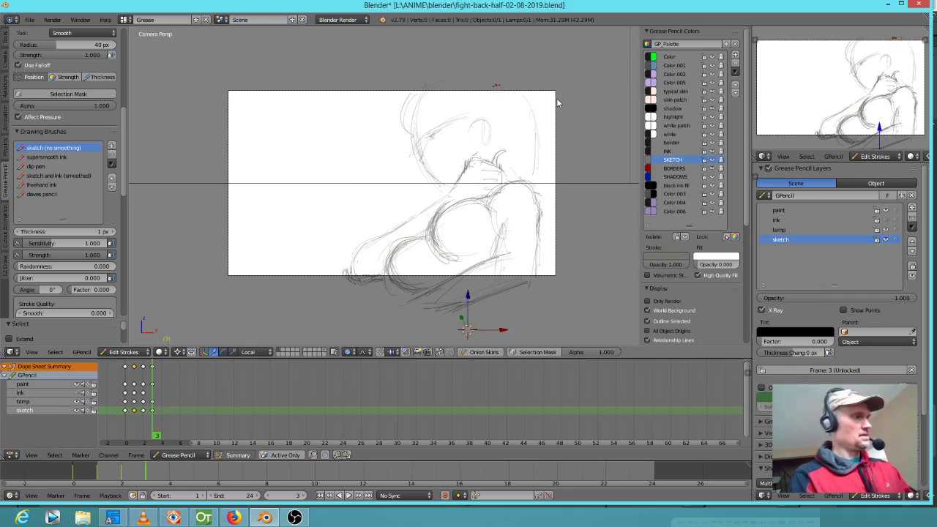
key(r)
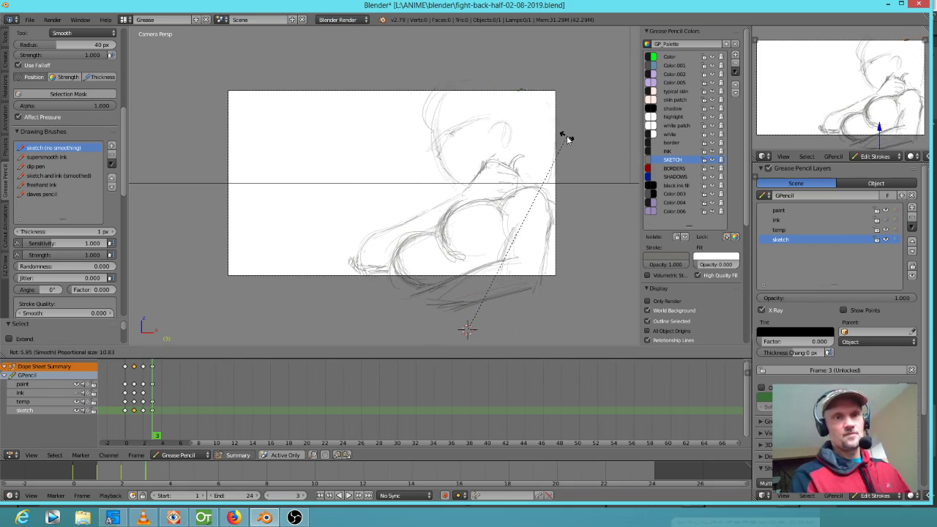
scroll(559, 136, up, 11)
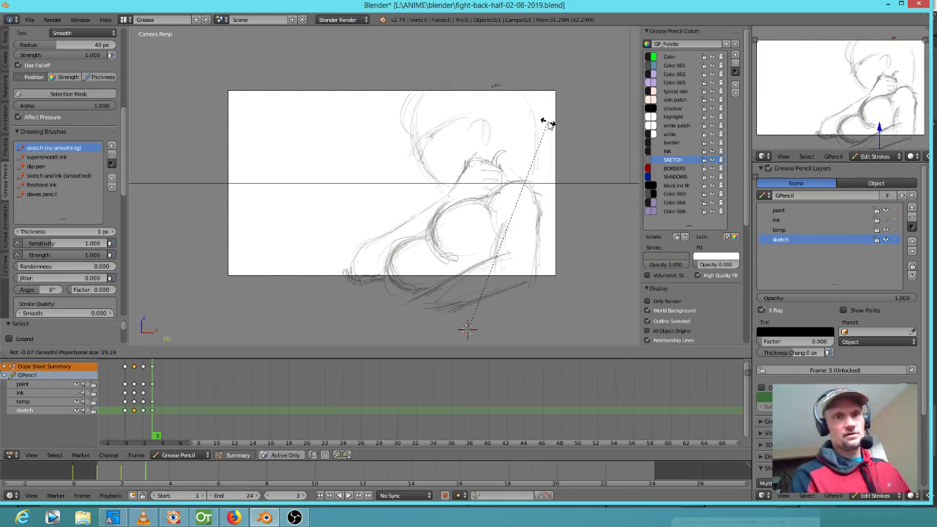
scroll(550, 124, up, 15)
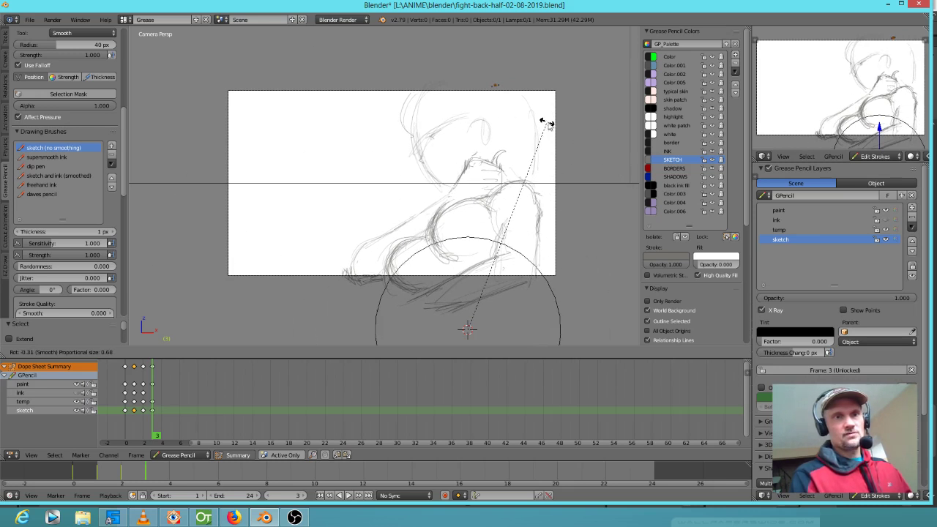
scroll(554, 138, down, 13)
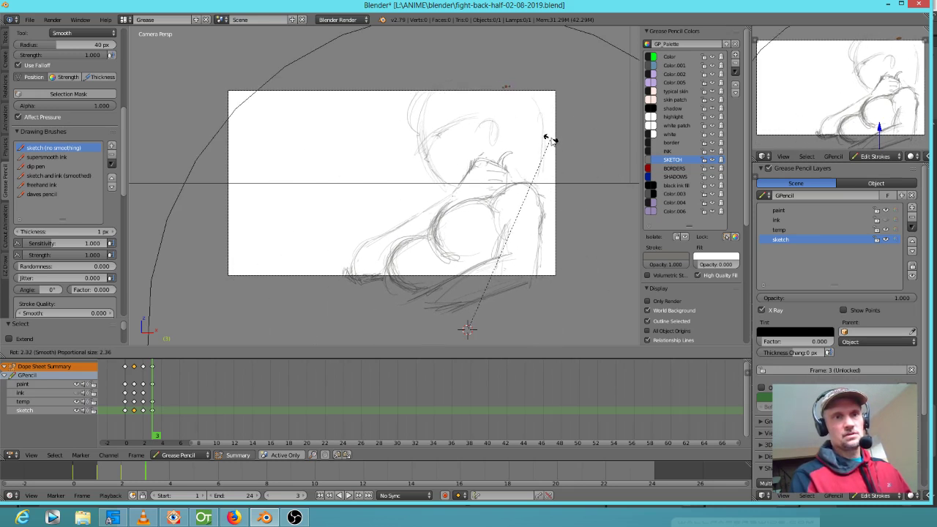
click(514, 104)
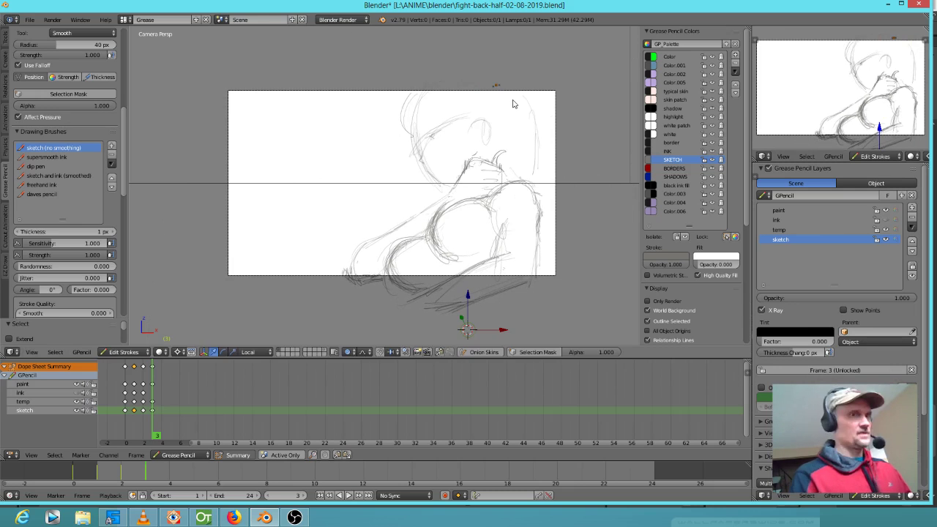
Step: Lasso-select the head and fist strokes on frame 3 and rotate them about 0.4 degrees around the 3D cursor
mouse_move(513, 71)
ctrl+mouse_down()
mouse_move(472, 59)
mouse_move(381, 180)
ctrl+mouse_up()
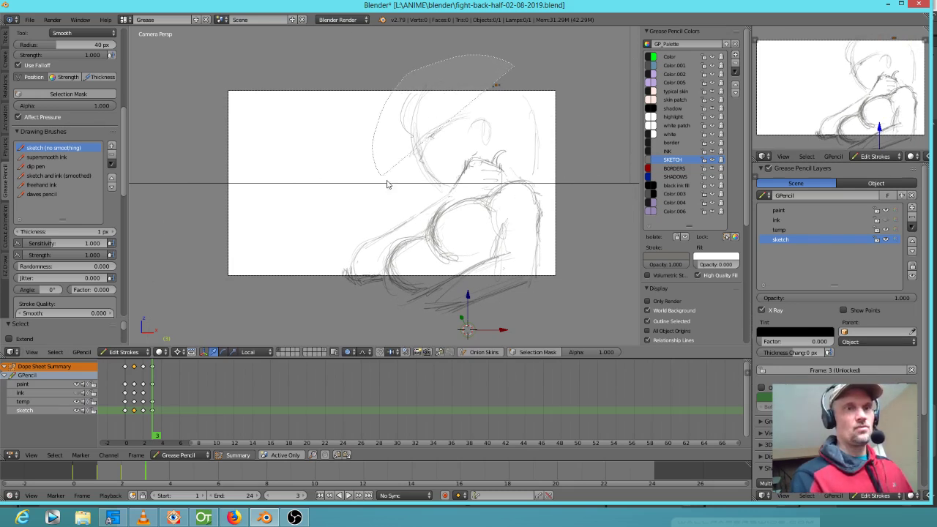
mouse_move(469, 174)
ctrl+mouse_down()
mouse_move(524, 86)
mouse_move(514, 83)
ctrl+mouse_up()
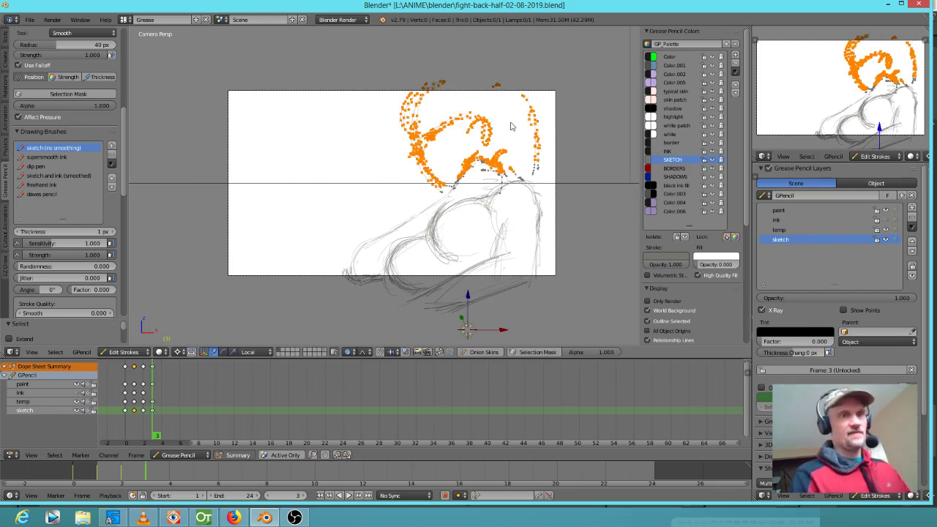
key(r)
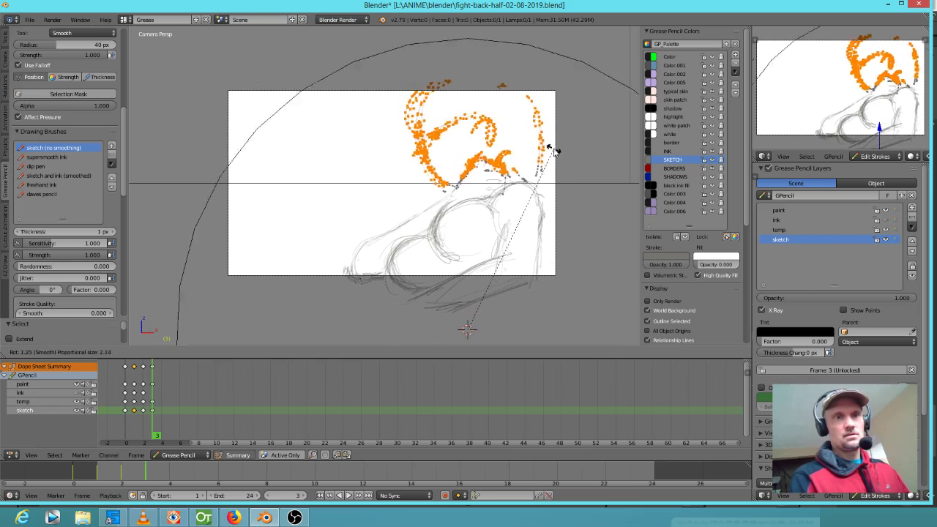
scroll(547, 167, up, 5)
scroll(546, 172, up, 2)
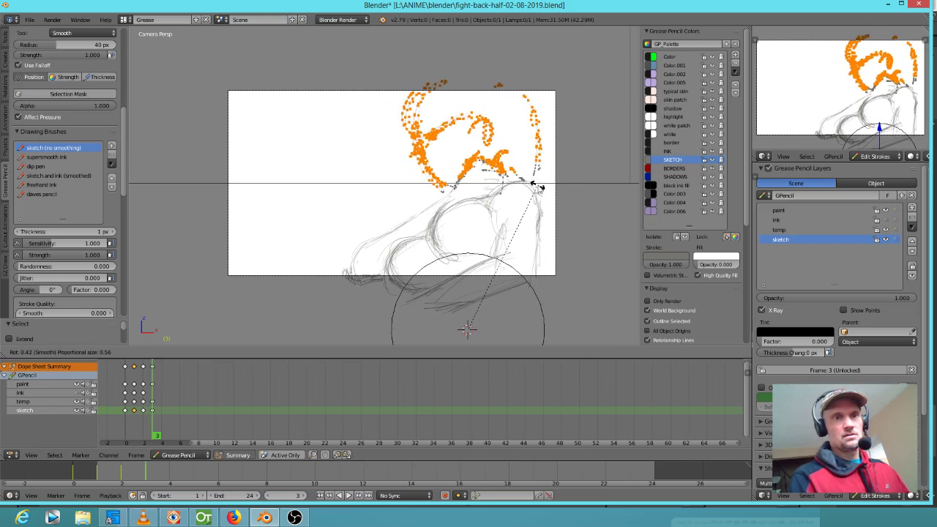
click(535, 190)
Step: Check the rotated head's motion by flipping between frames 2 and 3, ending on frame 3
key(Up)
key(Down)
key(Up)
key(Down)
key(Up)
key(Down)
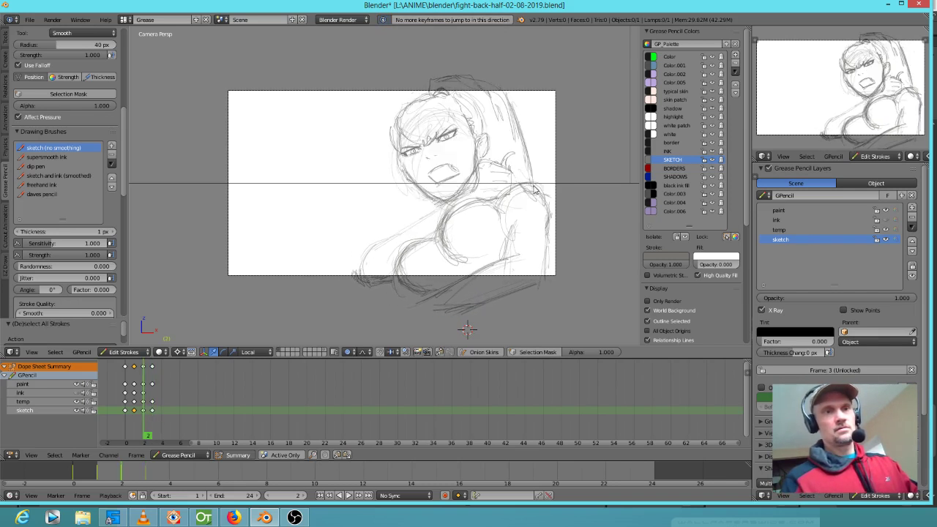
key(Up)
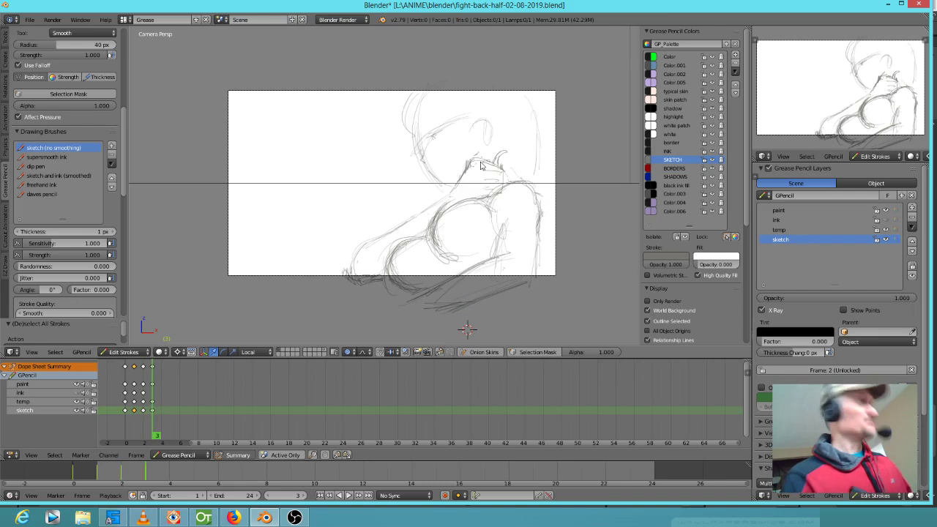
Step: Sketch the narrowed eye with its brow and iris, plus short mouth marks, on the frame 3 face
scroll(496, 120, up, 4)
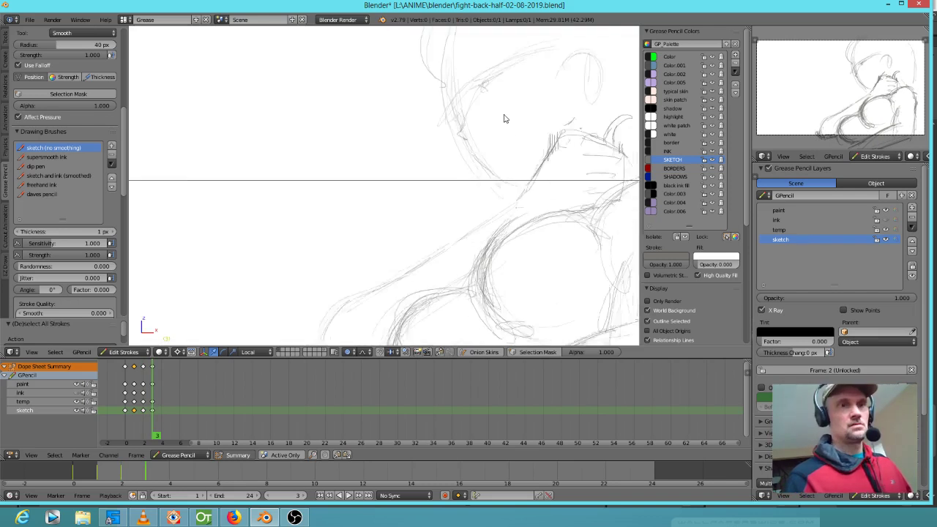
scroll(345, 274, down, 4)
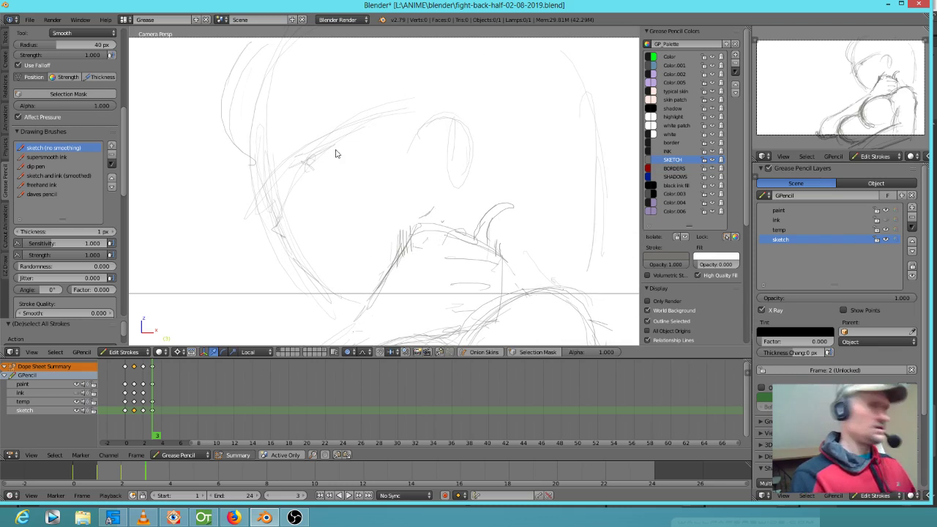
key(d)
mouse_move(315, 159)
mouse_down()
mouse_move(314, 170)
mouse_move(348, 127)
mouse_move(347, 151)
mouse_move(323, 155)
mouse_up()
mouse_move(315, 152)
mouse_down()
mouse_move(316, 167)
mouse_move(320, 132)
mouse_move(336, 119)
mouse_move(274, 229)
mouse_move(306, 263)
mouse_up()
mouse_move(314, 269)
mouse_down()
mouse_move(360, 291)
mouse_move(341, 251)
mouse_move(352, 248)
mouse_move(324, 255)
mouse_up()
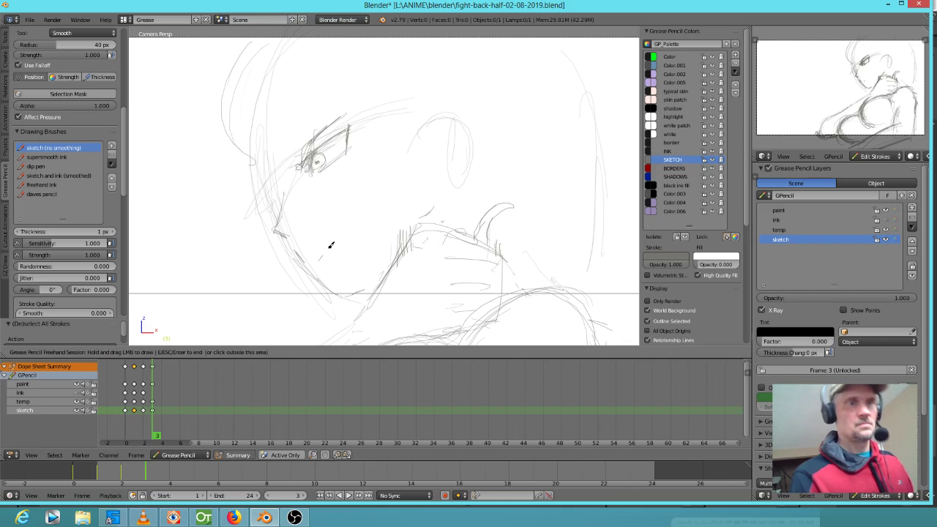
Step: Reinforce the face profile from forehead past the nose to the chin on frame 3, comparing it with frame 2
mouse_move(261, 160)
mouse_down()
mouse_move(285, 234)
mouse_move(351, 288)
mouse_up()
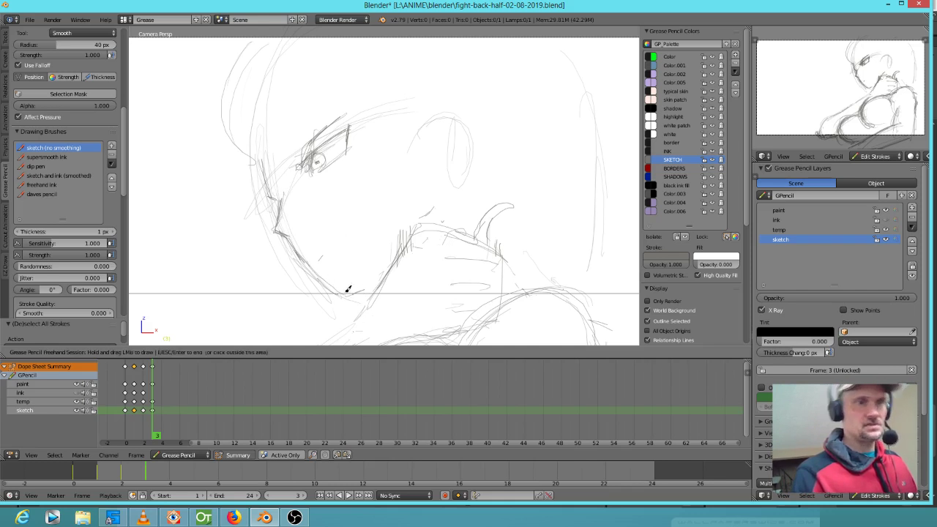
drag(271, 86, 268, 175)
mouse_move(225, 99)
mouse_down()
mouse_move(272, 174)
mouse_move(281, 226)
mouse_up()
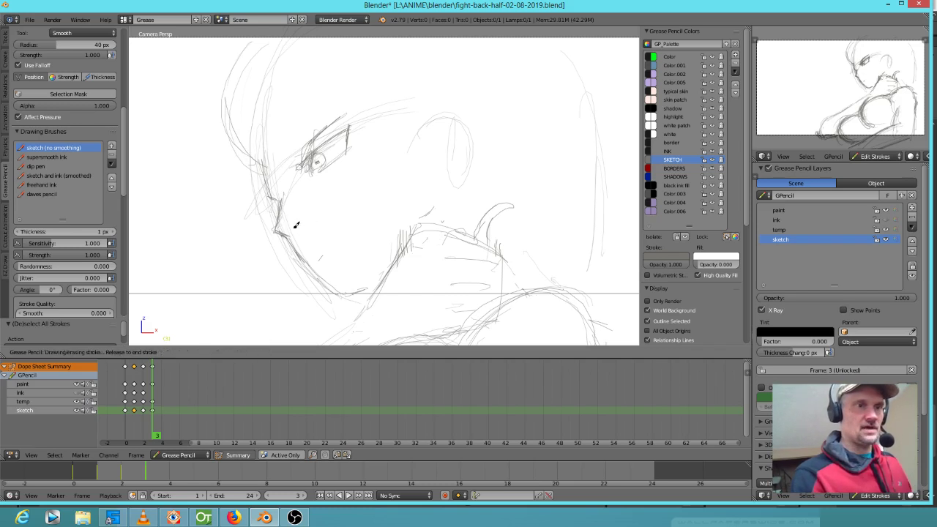
key(Left)
key(Right)
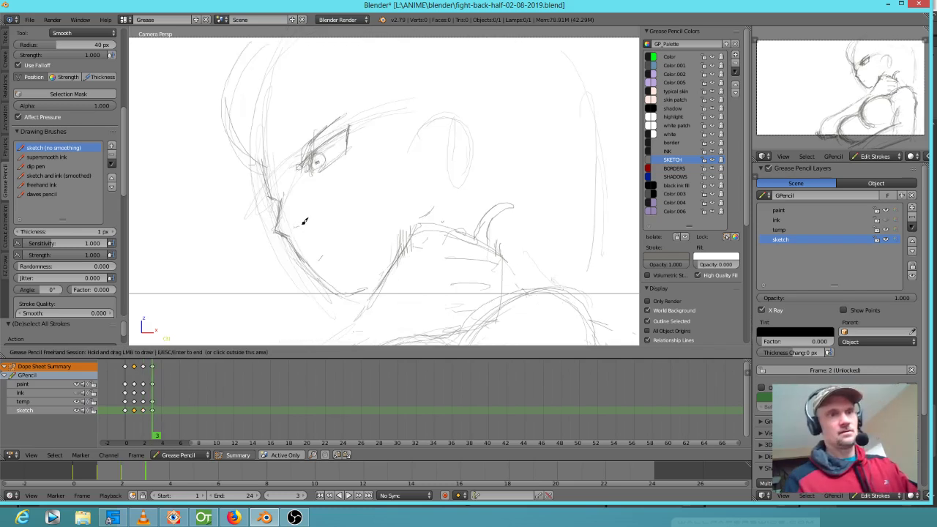
key(Left)
key(Right)
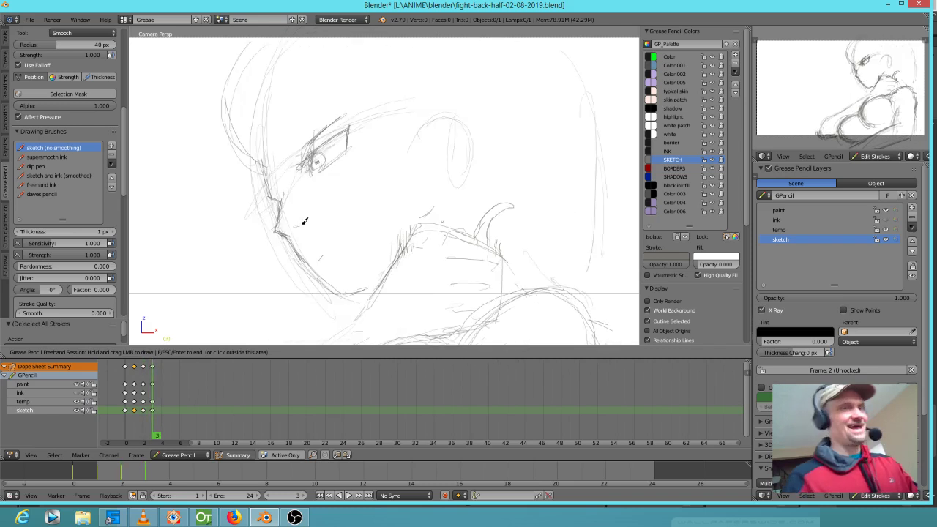
Step: Sketch the brow contour, front hair and temple hairline on the frame 3 head
mouse_move(271, 193)
mouse_down()
mouse_move(260, 140)
mouse_move(271, 163)
mouse_move(261, 149)
mouse_up()
mouse_move(256, 163)
mouse_down()
mouse_move(246, 151)
mouse_move(257, 174)
mouse_up()
drag(239, 142, 256, 171)
mouse_move(234, 126)
mouse_down()
mouse_move(263, 172)
mouse_move(304, 139)
mouse_up()
mouse_move(429, 203)
shift+middle_down()
mouse_move(449, 289)
mouse_move(440, 275)
shift+middle_up()
mouse_move(238, 177)
mouse_down()
mouse_move(236, 190)
mouse_move(260, 109)
mouse_up()
mouse_move(371, 82)
mouse_down()
mouse_move(359, 153)
mouse_move(432, 198)
mouse_up()
shift+middle_drag(462, 196, 491, 117)
Step: Draw the ear and its inner marks and darken the small mouth on frame 3, flipping to frame 2 for comparison
key(Up)
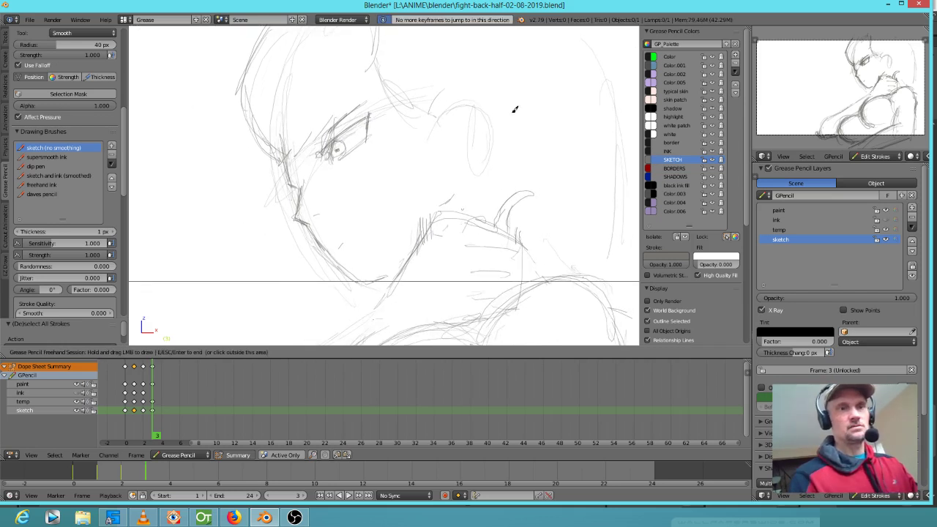
key(Down)
key(Right)
mouse_move(439, 121)
mouse_down()
mouse_move(445, 105)
mouse_move(473, 96)
mouse_move(494, 129)
mouse_move(480, 169)
mouse_move(462, 174)
mouse_up()
key(Left)
key(Right)
drag(369, 226, 344, 242)
key(Up)
key(Left)
key(Right)
key(Left)
key(Right)
mouse_move(461, 130)
mouse_down()
mouse_move(468, 108)
mouse_move(454, 139)
mouse_up()
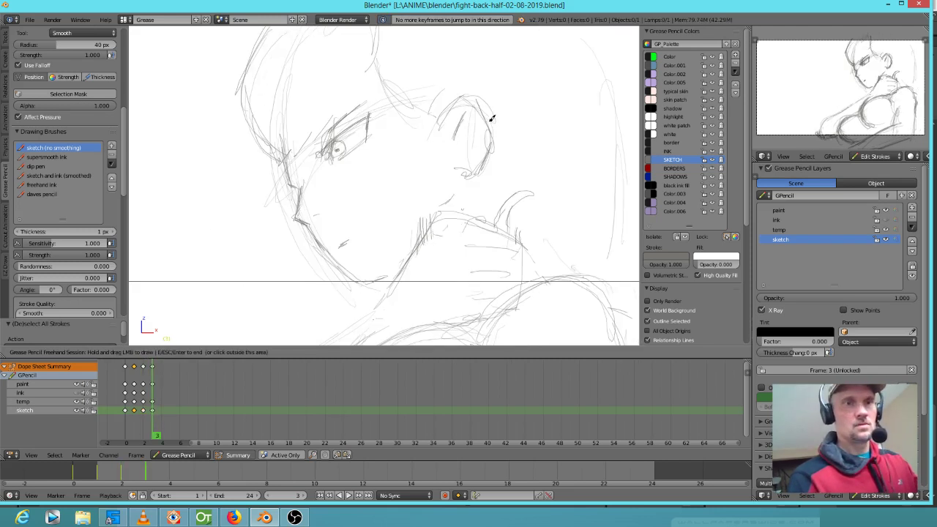
Step: Darken the temple hairline and rework the frame 3 eye, erasing excess strokes and redrawing the lower lid
mouse_move(384, 65)
mouse_down()
mouse_move(419, 116)
mouse_move(413, 103)
mouse_up()
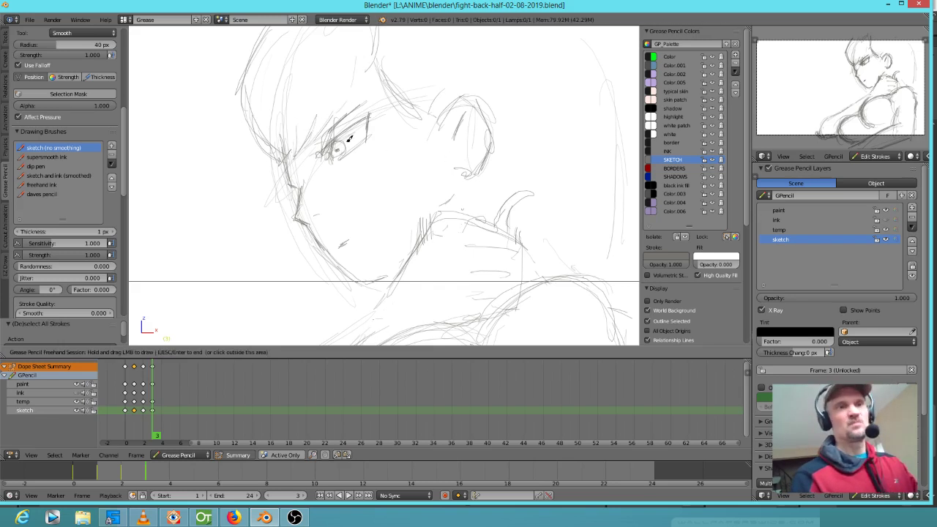
mouse_move(347, 130)
mouse_down()
mouse_move(366, 115)
mouse_move(337, 155)
mouse_up()
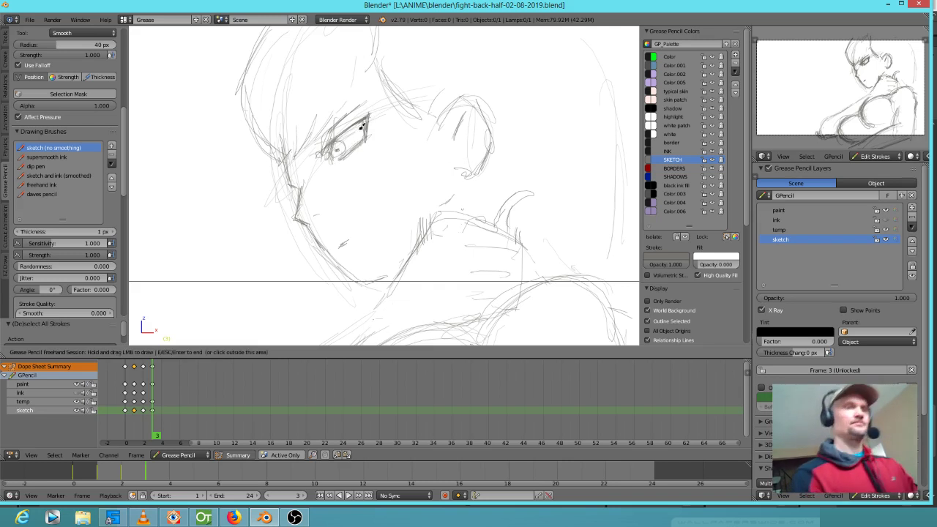
mouse_move(363, 167)
right_down()
mouse_move(363, 157)
mouse_move(343, 165)
right_up()
mouse_move(341, 157)
mouse_down()
mouse_move(364, 139)
mouse_move(345, 158)
mouse_move(360, 152)
mouse_up()
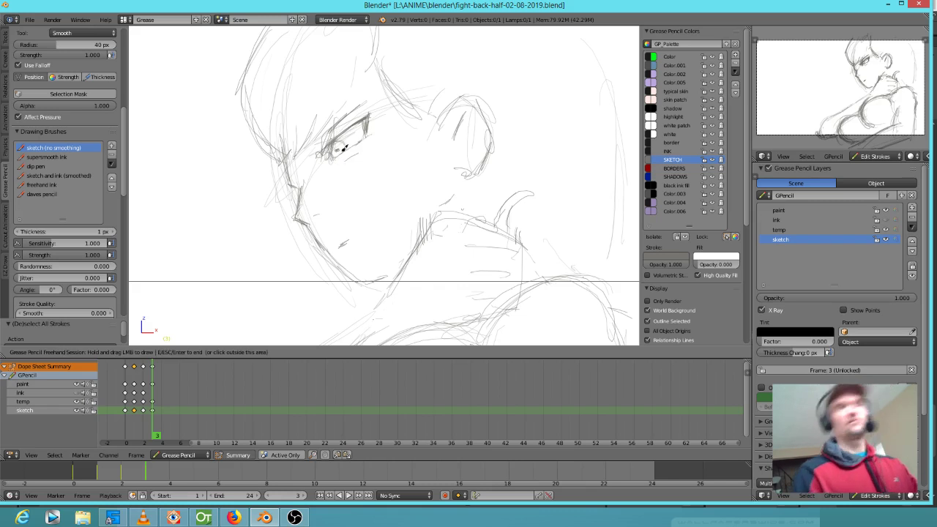
Step: Touch up the front hair outline on frame 2 and compare the head's turn by flipping between frames 2 and 3
scroll(432, 246, down, 5)
key(Left)
key(Right)
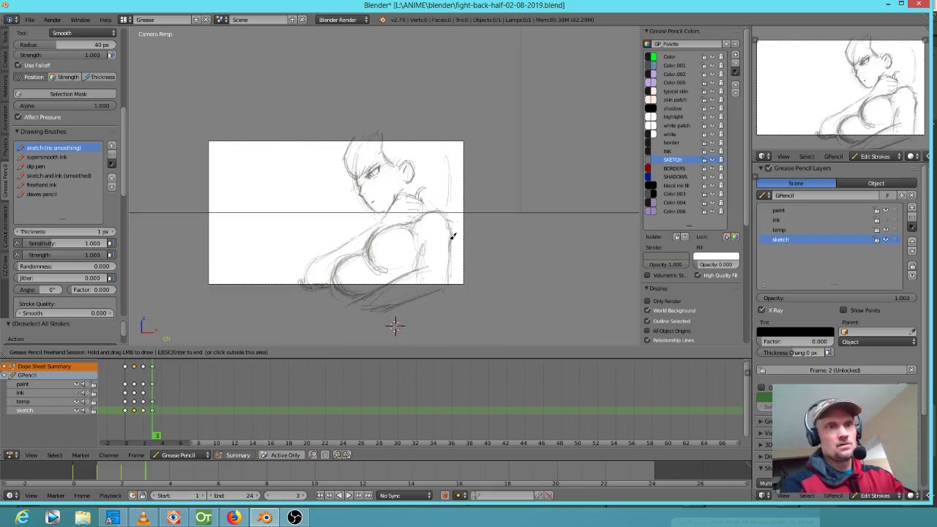
key(Left)
mouse_move(357, 143)
mouse_down()
mouse_move(341, 150)
mouse_move(337, 170)
mouse_up()
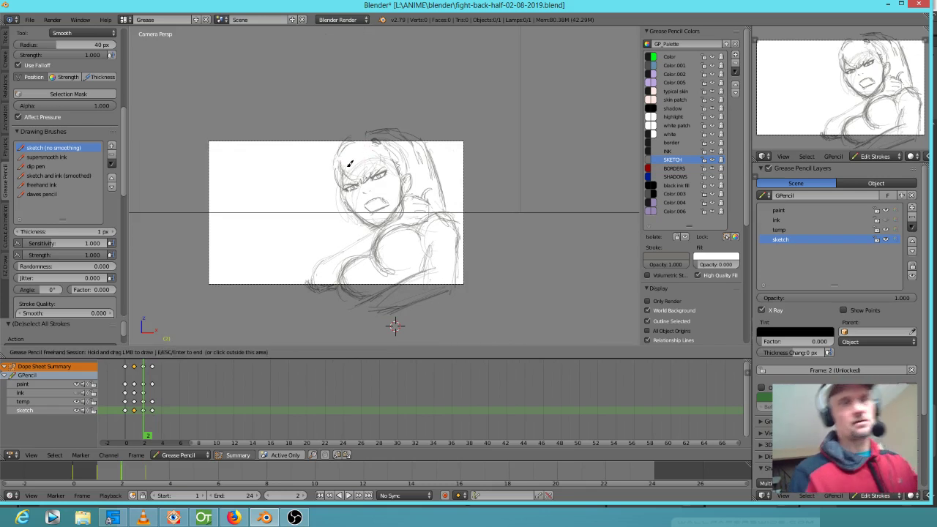
key(Right)
key(Left)
key(Right)
key(Left)
key(Right)
key(Right)
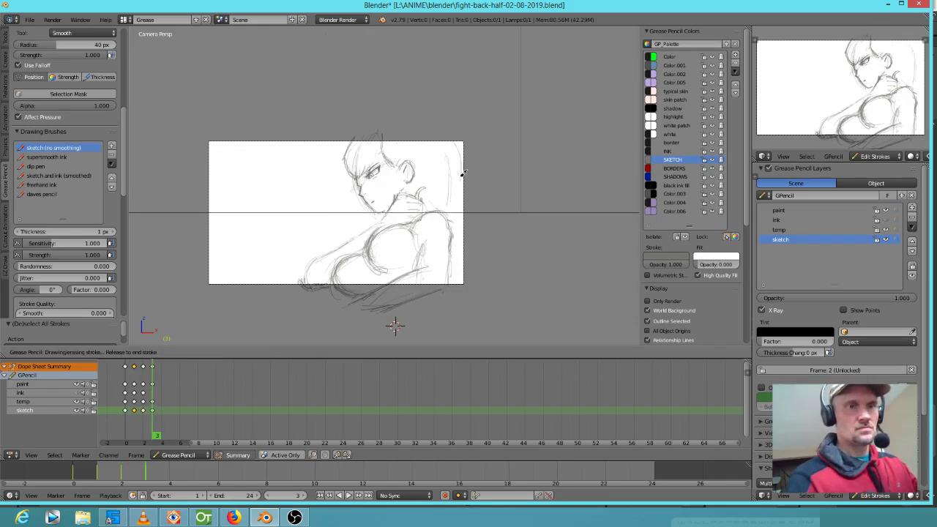
Step: Sketch the long hair behind the ear on frame 3 and review the motion across frames 1 to 3
drag(423, 171, 433, 140)
key(Left)
key(Right)
key(Left)
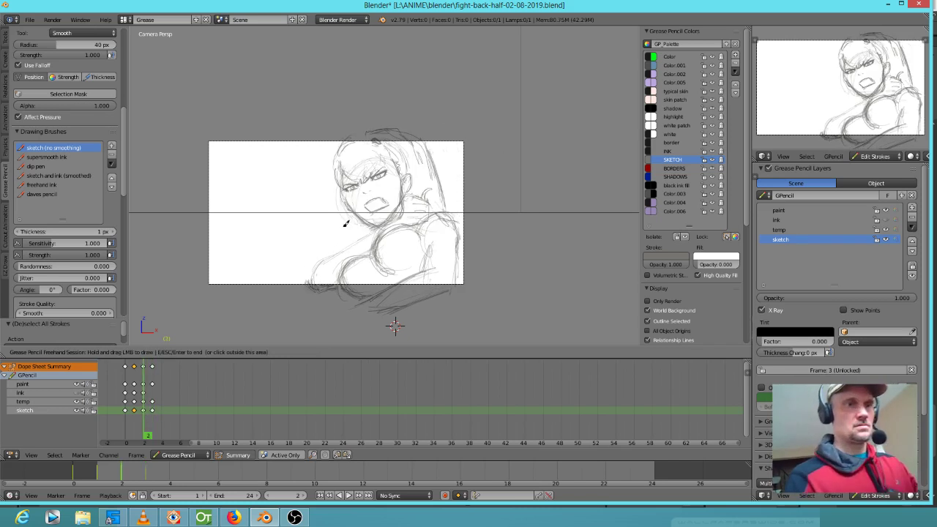
key(Left)
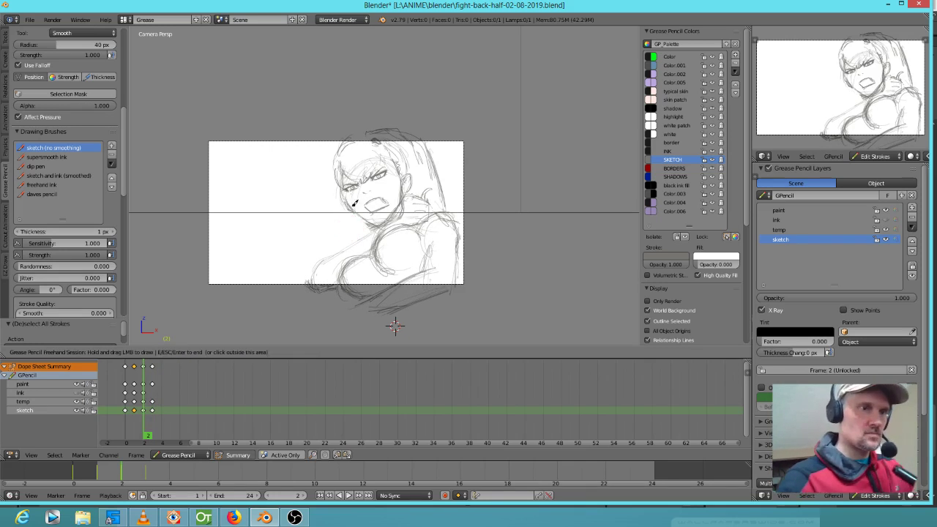
key(Left)
key(Right)
key(Right)
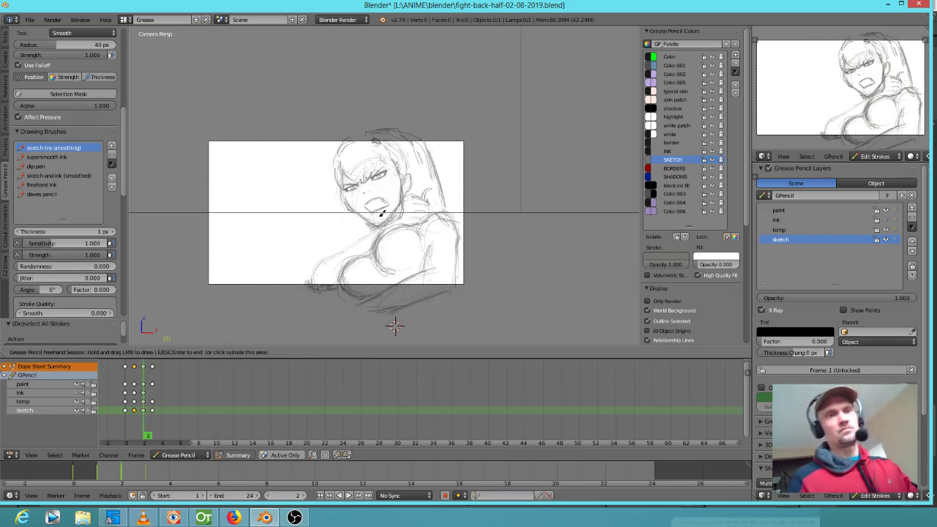
key(Left)
key(Right)
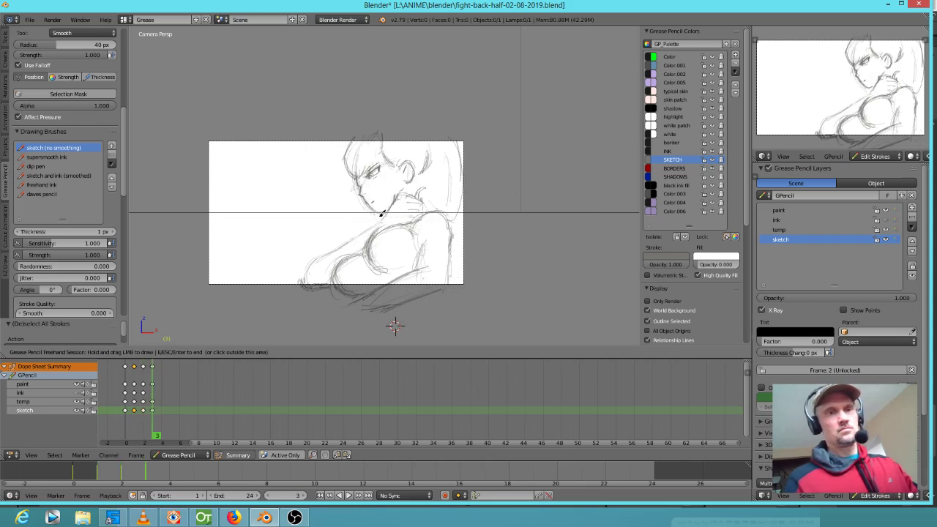
Step: Add a blank sketch keyframe on frame 4 and sketch a long diagonal pole across the camera view
key(Right)
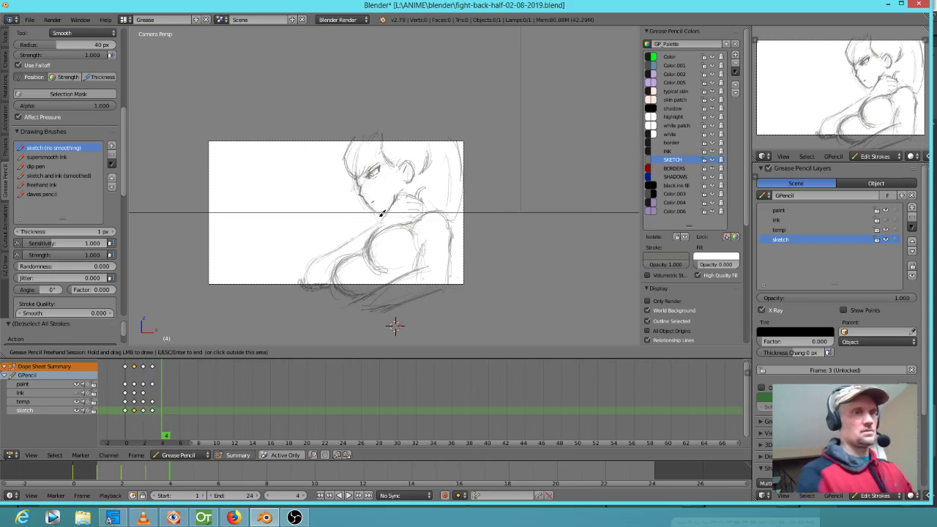
key(b)
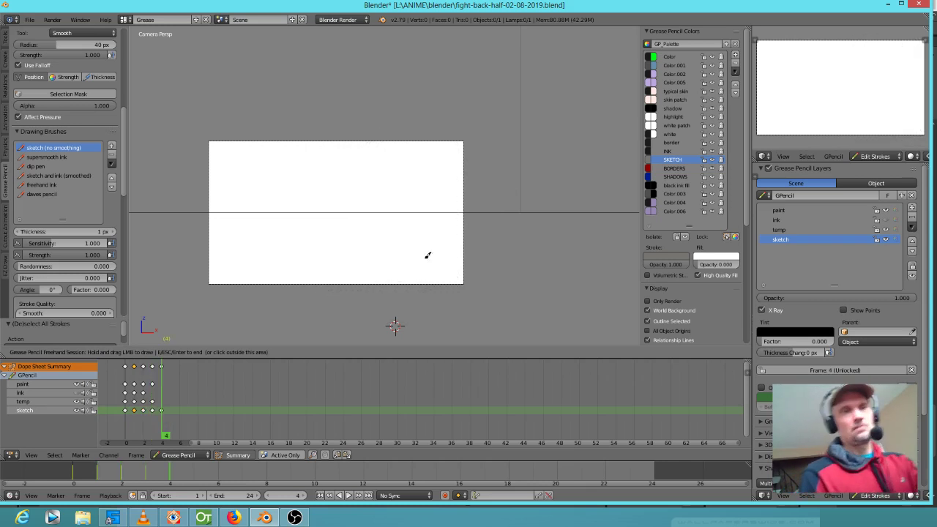
mouse_move(204, 284)
mouse_down()
mouse_move(182, 272)
mouse_move(208, 279)
mouse_move(174, 284)
mouse_move(189, 273)
mouse_up()
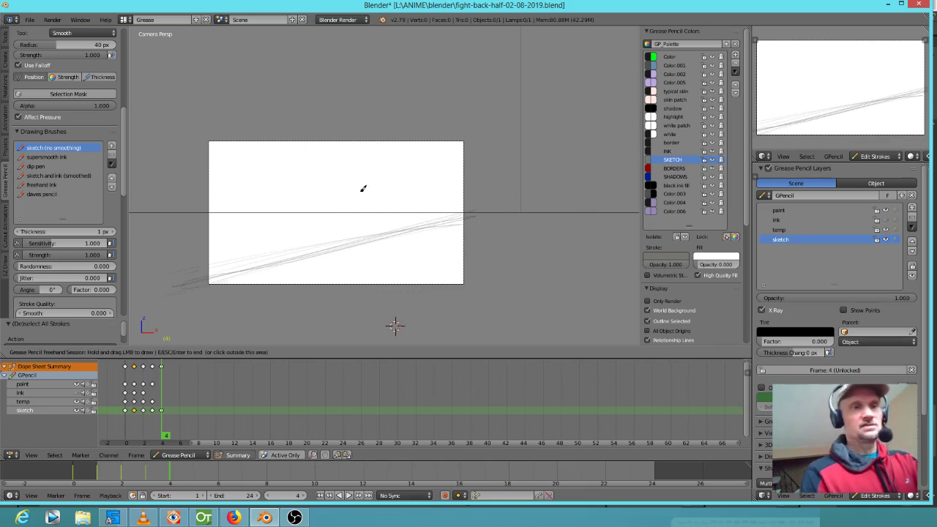
Step: Clear part of the pole on frame 4, sketch a hand gripping it, and darken the pole and fingers
right_drag(376, 234, 373, 237)
mouse_move(357, 222)
mouse_down()
mouse_move(347, 228)
mouse_move(391, 209)
mouse_move(402, 232)
mouse_move(350, 225)
mouse_move(340, 233)
mouse_move(349, 245)
mouse_move(384, 211)
mouse_move(350, 247)
mouse_move(368, 228)
mouse_move(389, 247)
mouse_move(383, 220)
mouse_move(379, 252)
mouse_move(377, 218)
mouse_move(366, 241)
mouse_move(415, 214)
mouse_move(425, 234)
mouse_move(412, 221)
mouse_move(403, 239)
mouse_move(411, 240)
mouse_move(412, 213)
mouse_move(407, 236)
mouse_move(428, 236)
mouse_up()
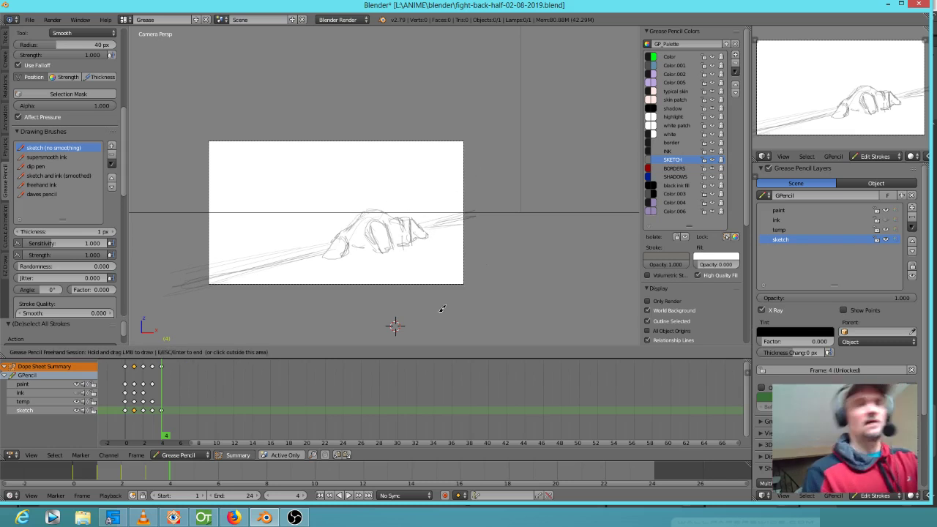
drag(336, 250, 197, 287)
drag(306, 253, 196, 288)
drag(363, 245, 353, 246)
drag(347, 246, 340, 254)
drag(329, 250, 338, 257)
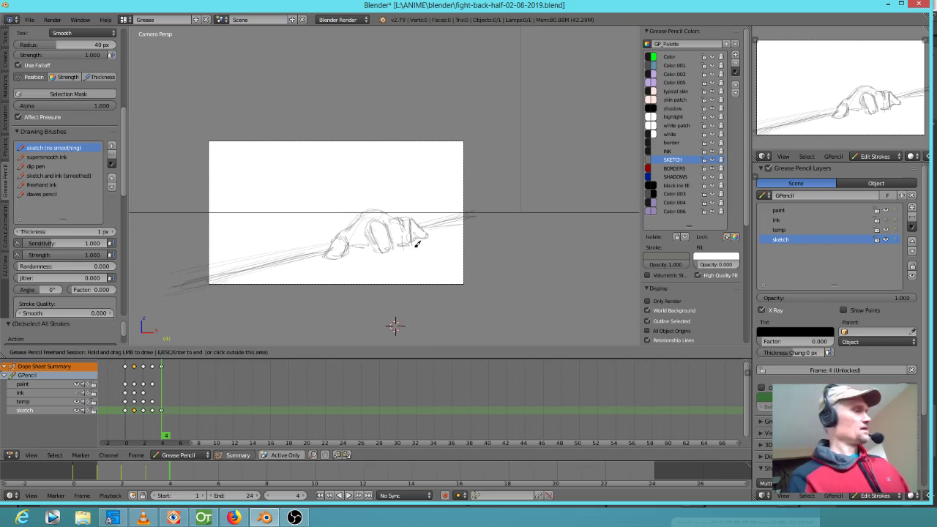
Step: Select all strokes on frame 4 and scale the hand and pole to about 0.37 around their own center
key(Escape)
key(a)
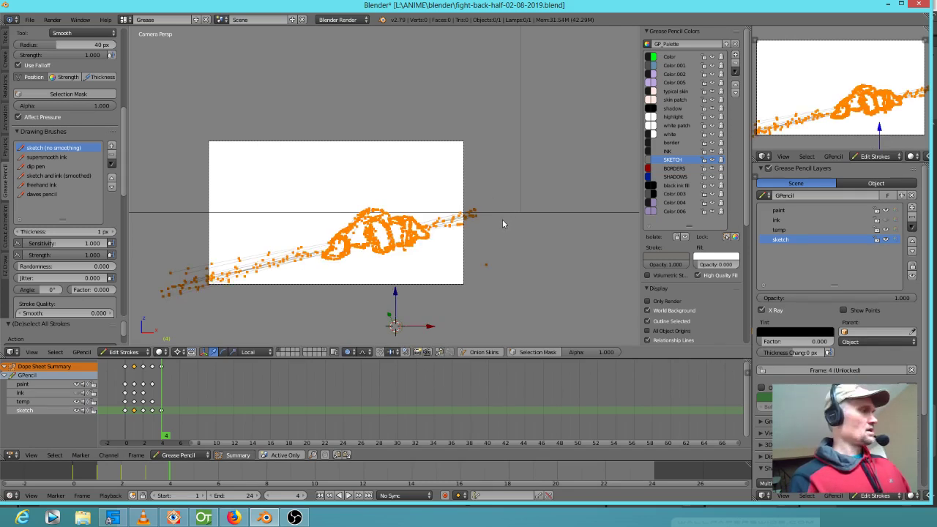
key(s)
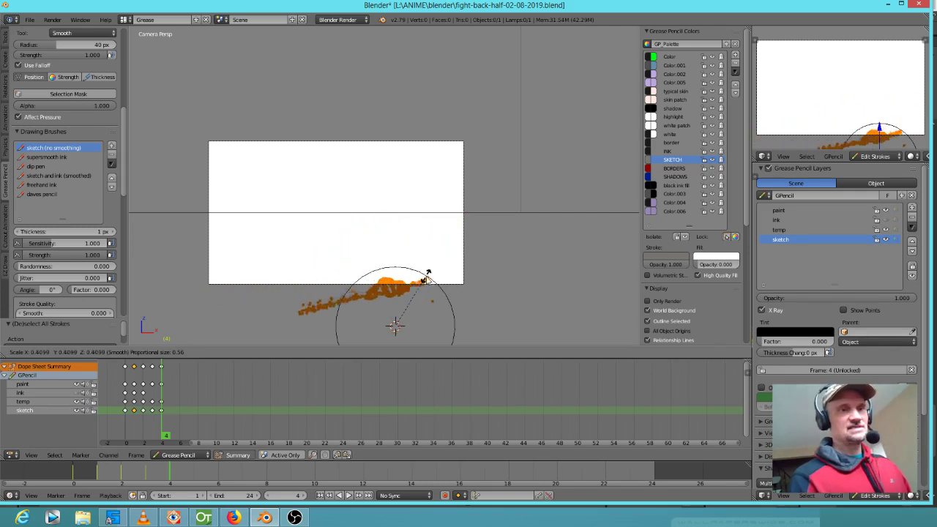
key(Escape)
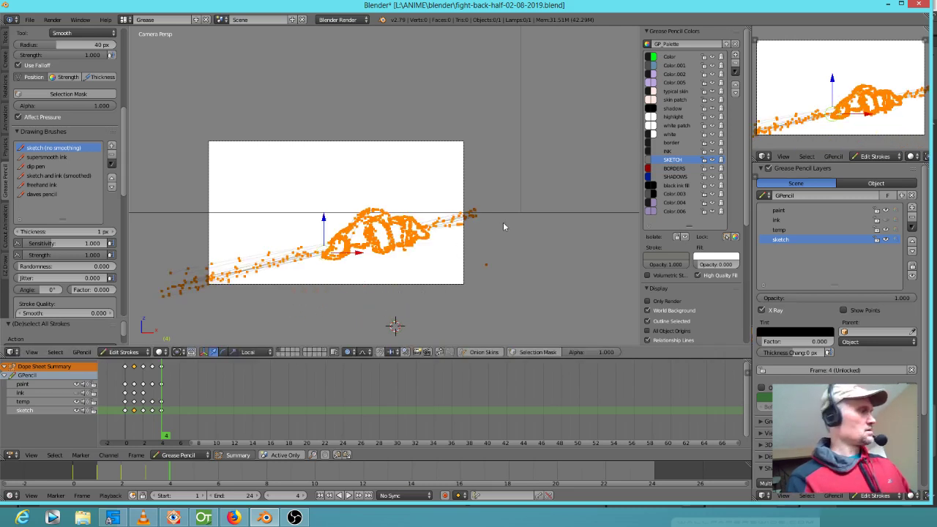
key(s)
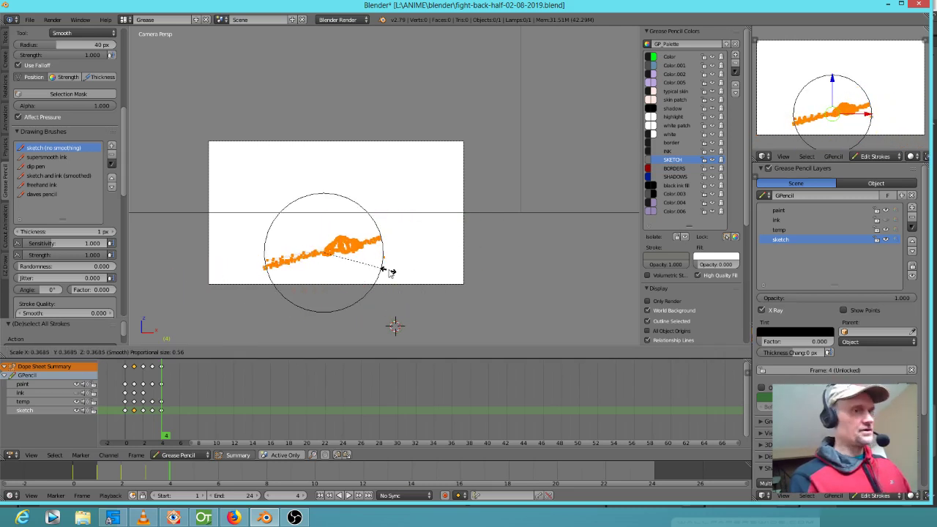
click(391, 269)
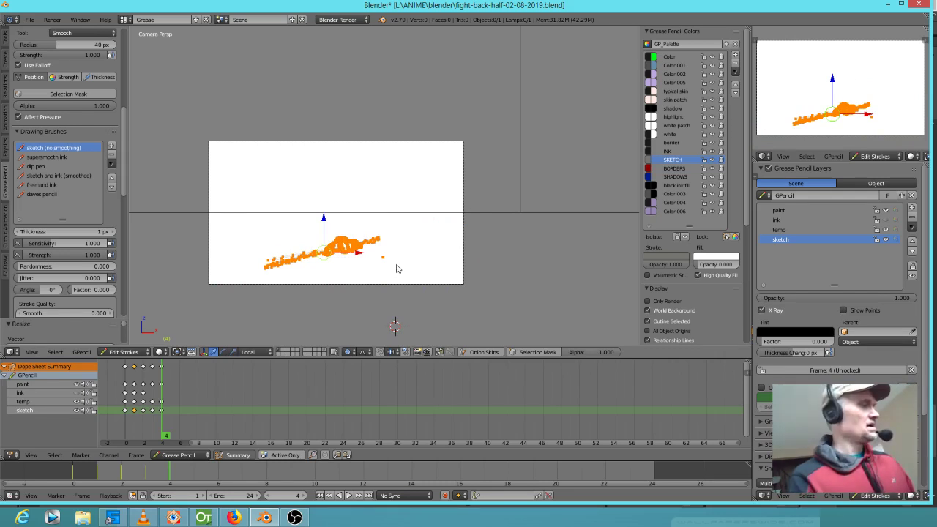
Step: Move the scaled hand and pole to the camera frame's right edge, tilt them slightly flatter and lower them
key(g)
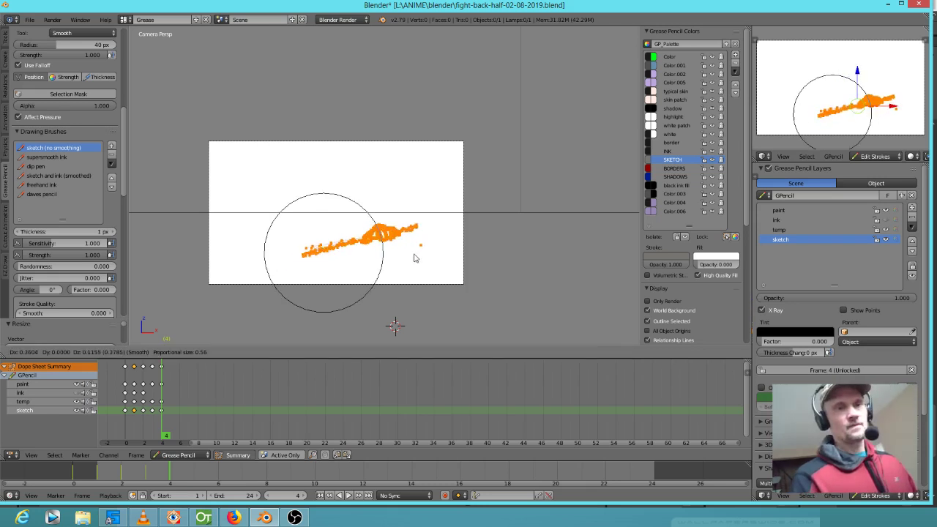
click(459, 248)
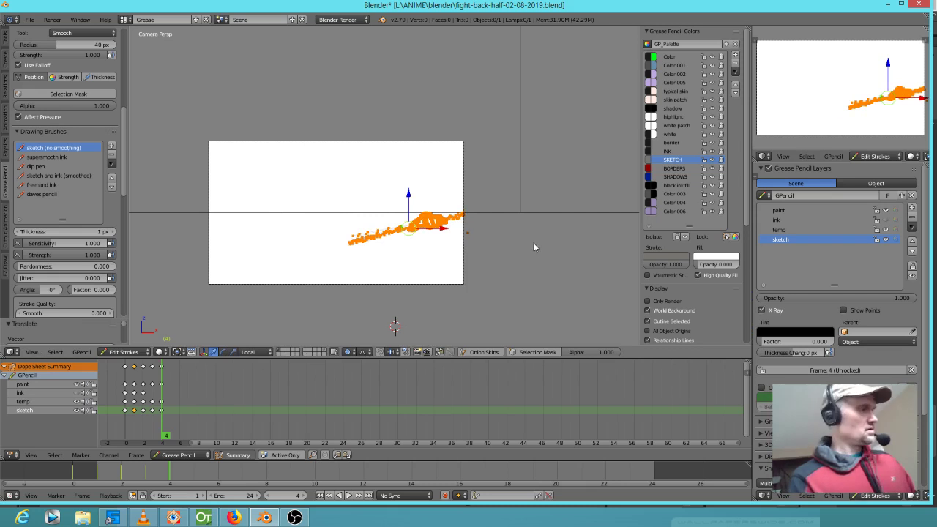
key(r)
click(530, 262)
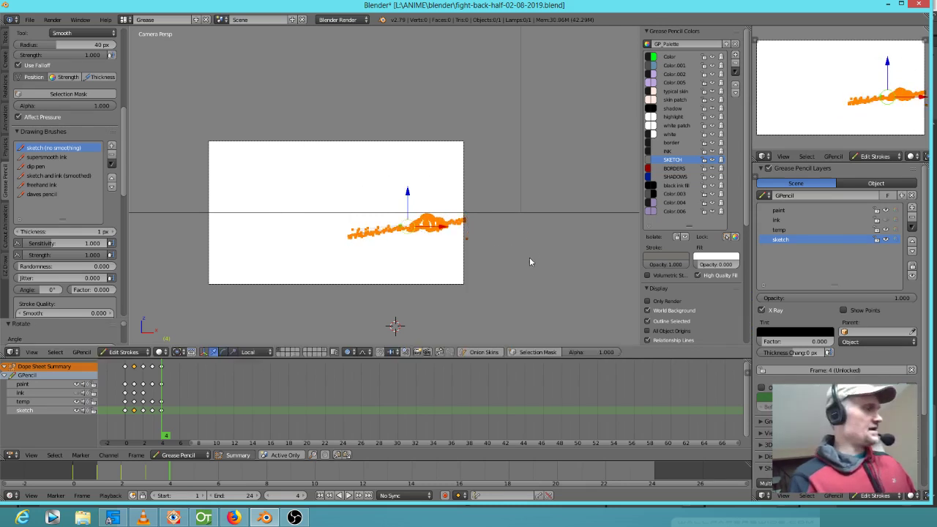
key(g)
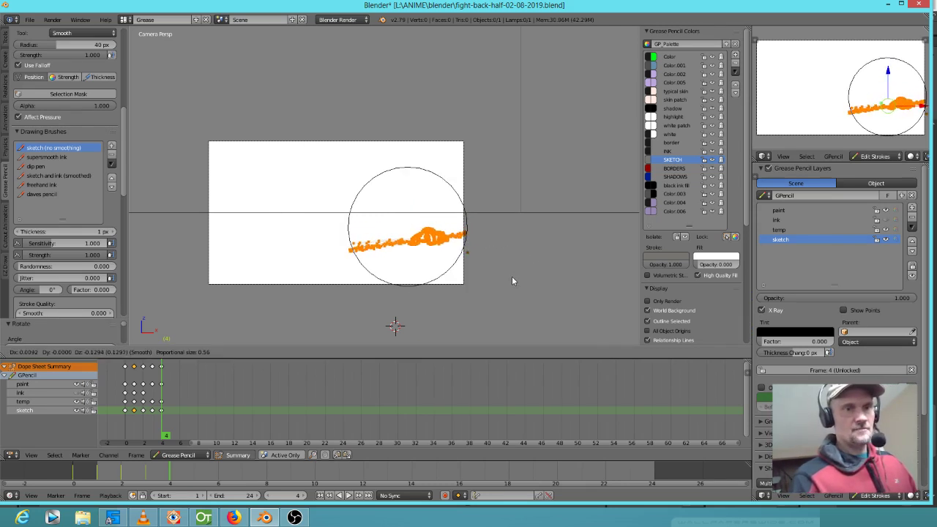
click(511, 279)
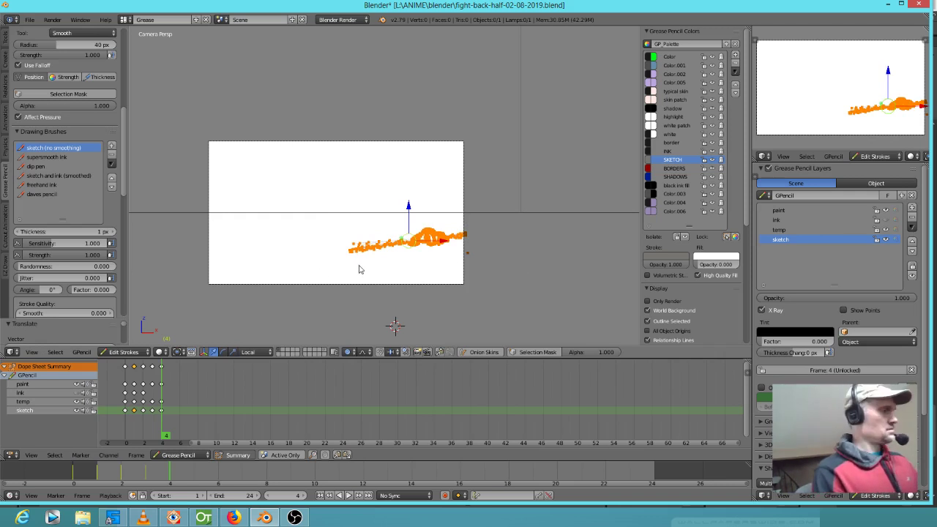
Step: Deselect the strokes, extend the pole past the left side of the camera frame and rough in a second, larger hand on it
key(a)
mouse_move(355, 251)
mouse_down()
mouse_move(193, 266)
mouse_move(354, 248)
mouse_up()
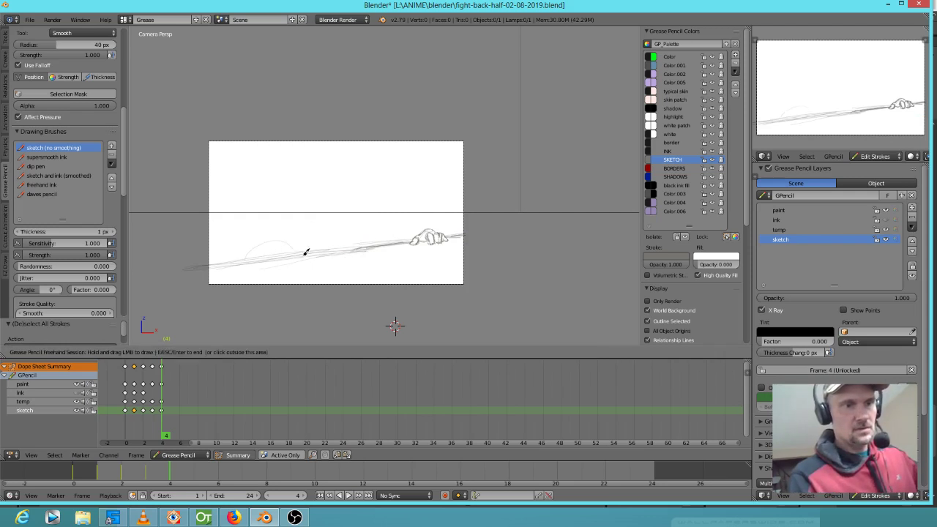
mouse_move(307, 251)
mouse_down()
mouse_move(260, 239)
mouse_move(307, 261)
mouse_move(325, 253)
mouse_up()
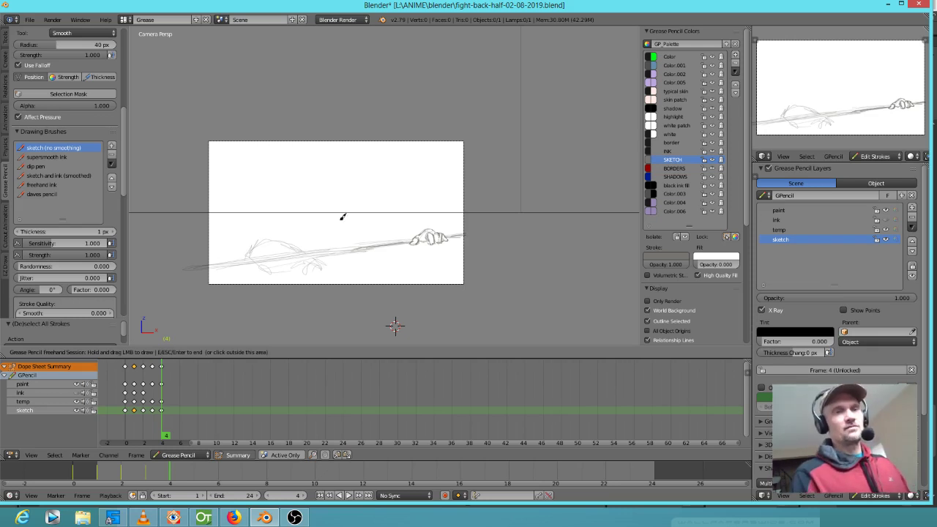
Step: Switch the viewport to front view and enable Only Render to hide the grid
scroll(372, 229, up, 5)
scroll(374, 231, down, 3)
key(KP_1)
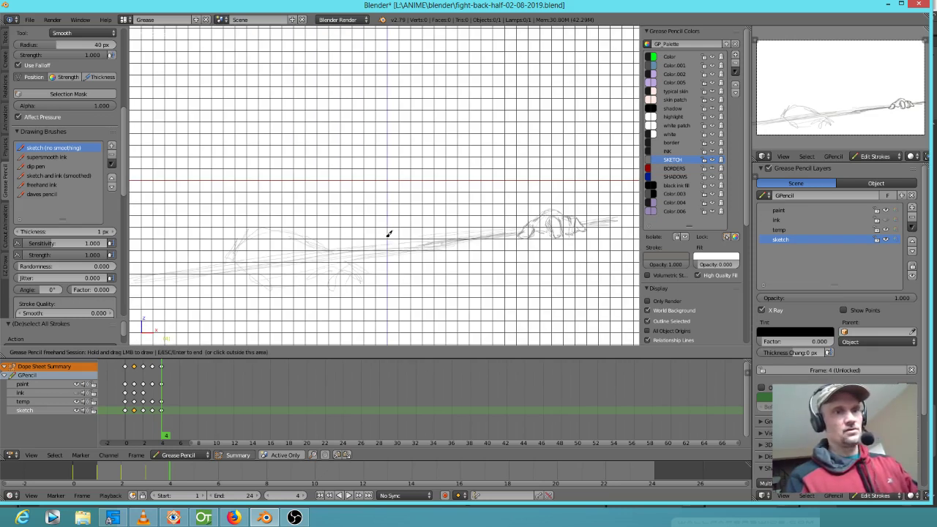
click(659, 301)
click(659, 301)
scroll(433, 239, up, 3)
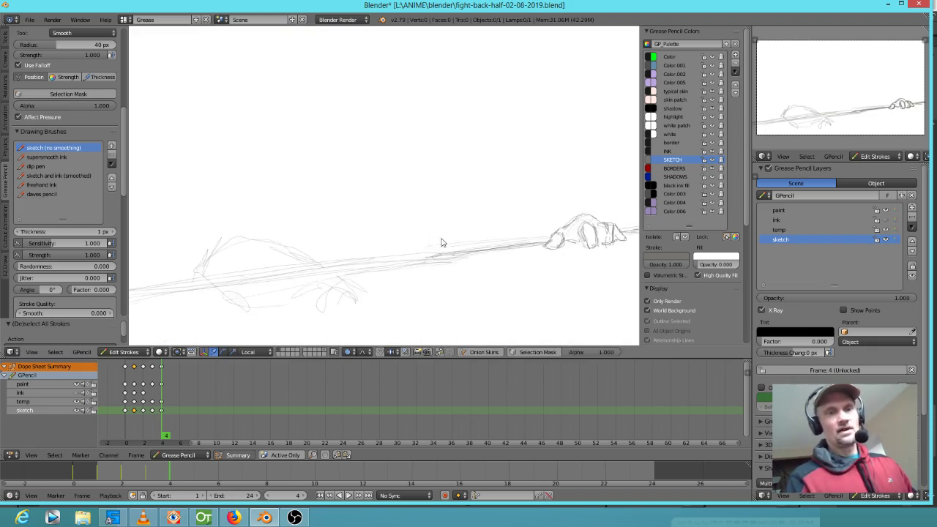
Step: Examine the small hand on the pole up close and compare it with the rough, larger shape on the pole
scroll(433, 239, up, 1)
shift+middle_drag(527, 241, 297, 229)
scroll(411, 271, up, 6)
scroll(412, 271, down, 2)
shift+middle_drag(445, 280, 479, 233)
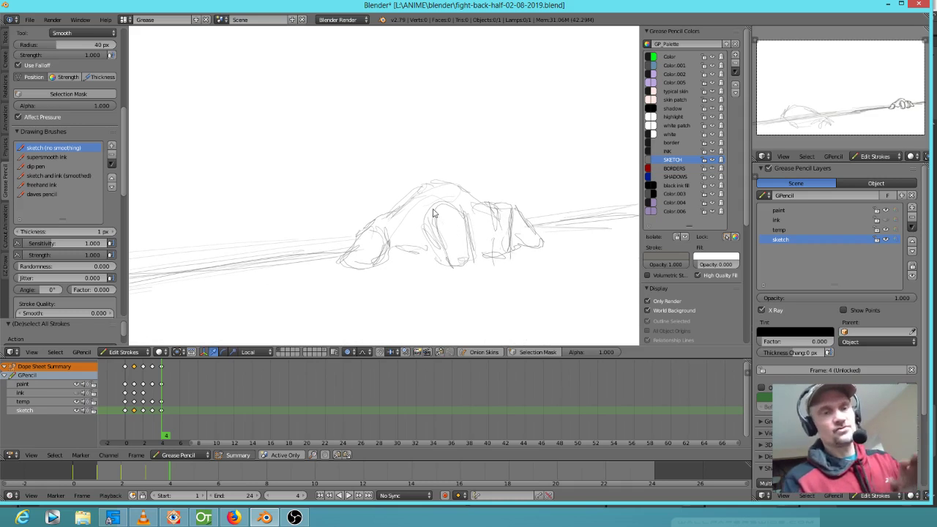
scroll(432, 211, down, 5)
shift+middle_drag(412, 219, 563, 234)
drag(563, 237, 543, 236)
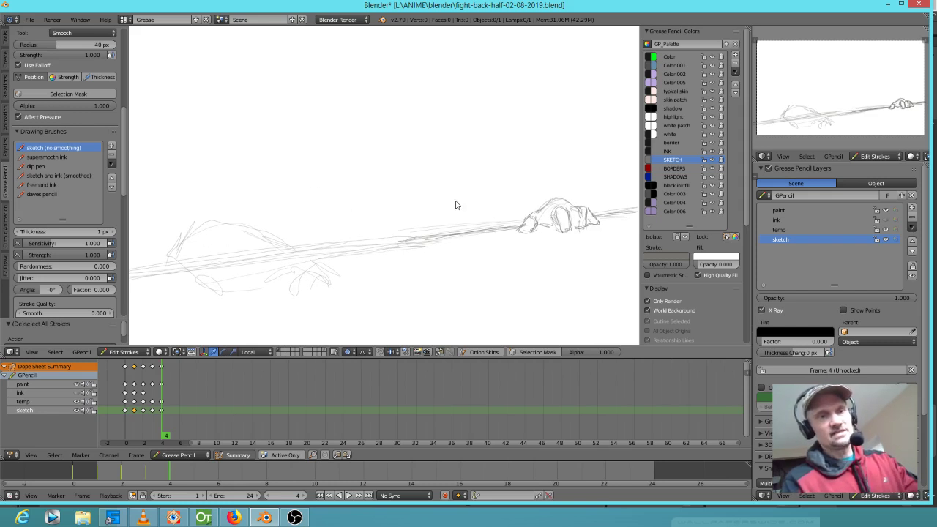
scroll(445, 246, down, 4)
scroll(434, 248, up, 3)
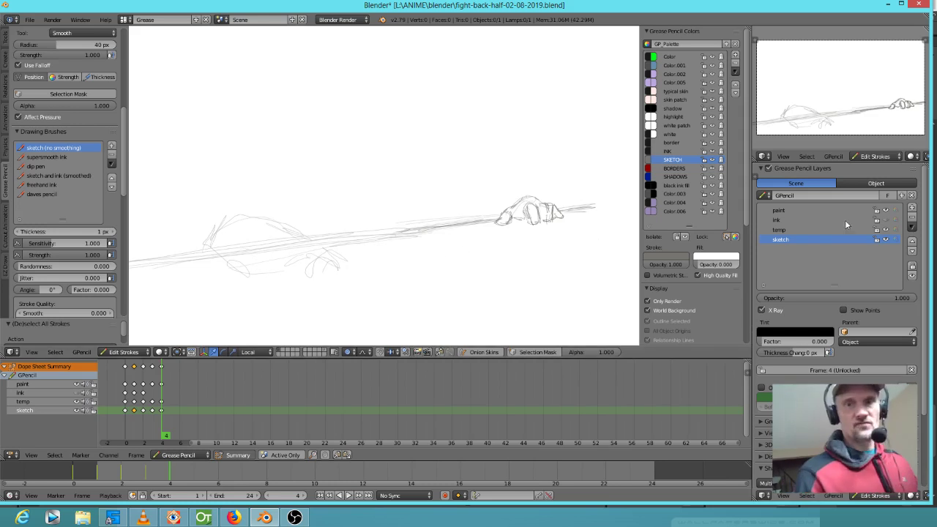
key(b)
drag(194, 209, 315, 282)
key(b)
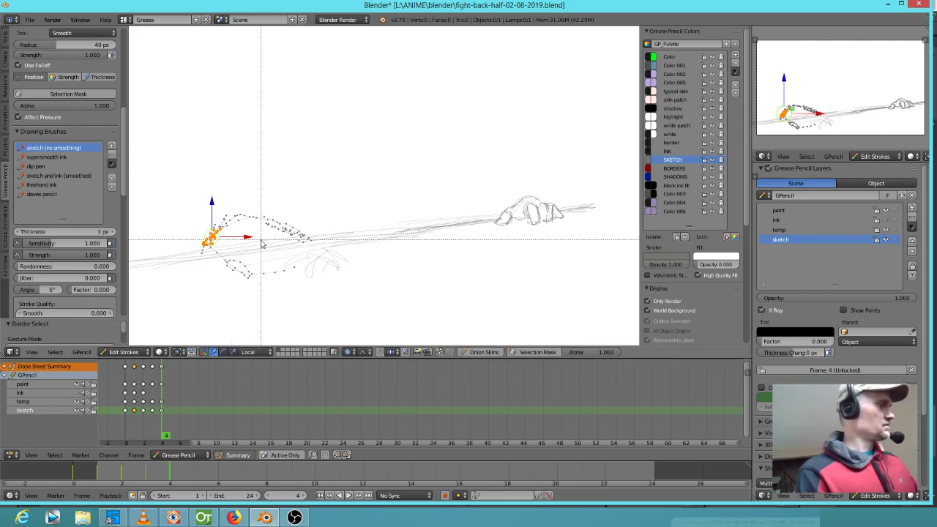
key(Escape)
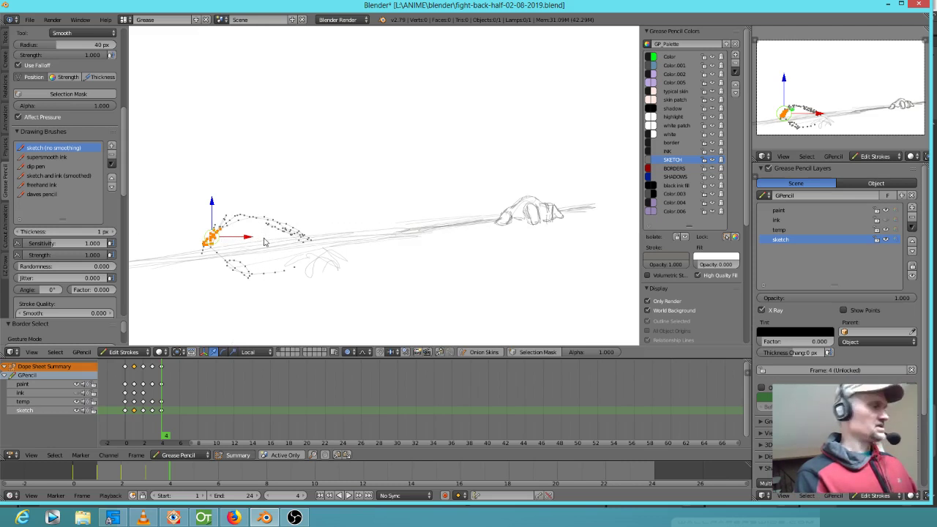
key(a)
Step: Sketch the contours and cuff lines of the larger near arm over the rough shape at the pole's left side
key(d)
mouse_move(209, 242)
mouse_down()
mouse_move(224, 218)
mouse_move(273, 210)
mouse_move(280, 225)
mouse_up()
mouse_move(268, 218)
mouse_down()
mouse_move(252, 221)
mouse_move(232, 271)
mouse_up()
drag(252, 224, 244, 277)
mouse_move(215, 254)
mouse_down()
mouse_move(246, 274)
mouse_move(301, 270)
mouse_up()
drag(271, 220, 336, 246)
drag(287, 220, 331, 247)
drag(284, 219, 299, 228)
drag(265, 220, 246, 241)
mouse_move(269, 222)
mouse_down()
mouse_move(241, 266)
mouse_move(248, 276)
mouse_up()
Step: Sketch the near arm's hand and finger shapes below the pole, reaching past the camera frame's lower edge
drag(320, 272, 306, 284)
drag(322, 243, 352, 253)
mouse_move(333, 252)
mouse_down()
mouse_move(341, 264)
mouse_move(327, 264)
mouse_move(355, 259)
mouse_move(314, 280)
mouse_move(371, 297)
mouse_move(358, 251)
mouse_move(378, 259)
mouse_up()
mouse_move(319, 304)
mouse_down()
mouse_move(325, 292)
mouse_move(318, 308)
mouse_move(329, 310)
mouse_move(326, 302)
mouse_up()
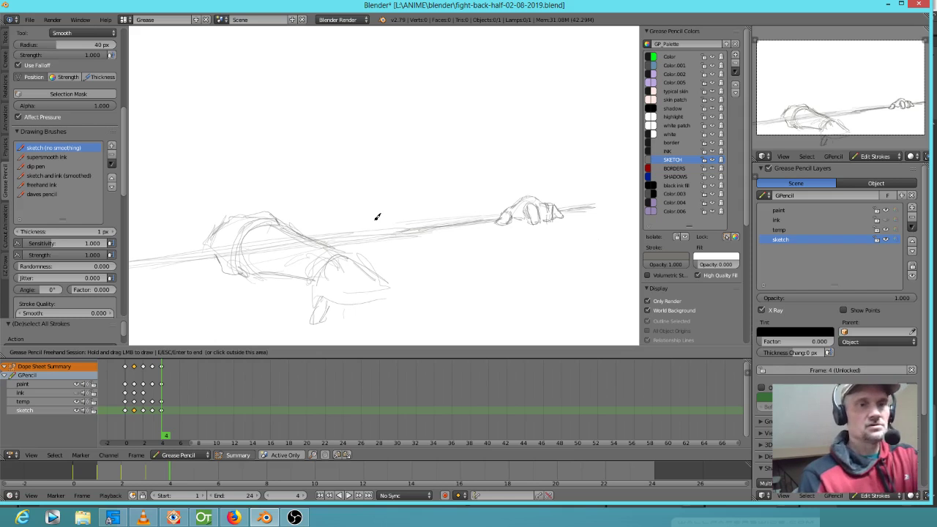
drag(386, 286, 403, 306)
mouse_move(381, 304)
mouse_down()
mouse_move(406, 313)
mouse_move(347, 316)
mouse_move(371, 322)
mouse_up()
mouse_move(341, 292)
mouse_down()
mouse_move(383, 289)
mouse_move(354, 307)
mouse_move(389, 279)
mouse_move(403, 291)
mouse_up()
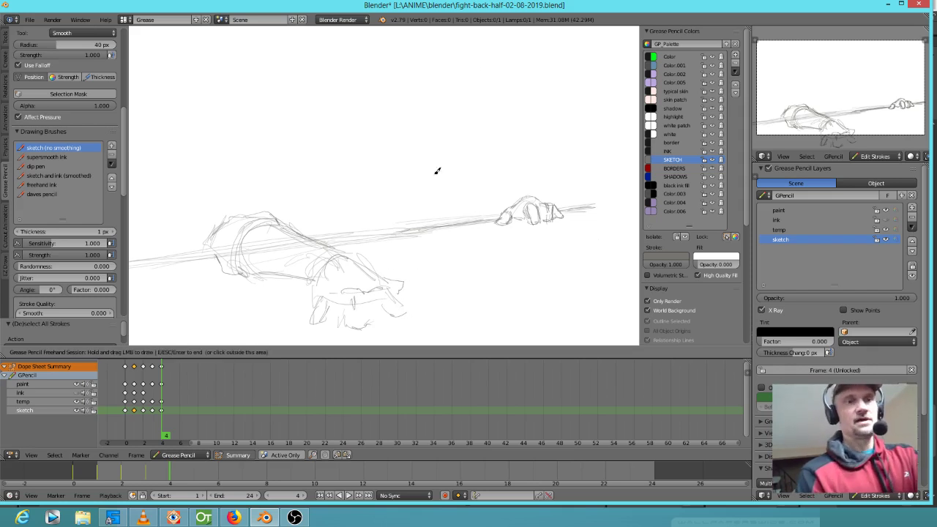
Step: Rough in a round head with spiky hair behind the pole and a curved band across its forehead
mouse_move(341, 183)
mouse_down()
mouse_move(319, 188)
mouse_move(393, 167)
mouse_move(421, 184)
mouse_up()
mouse_move(338, 222)
mouse_down()
mouse_move(325, 205)
mouse_move(334, 137)
mouse_move(380, 154)
mouse_move(421, 98)
mouse_move(431, 155)
mouse_move(486, 153)
mouse_move(465, 191)
mouse_up()
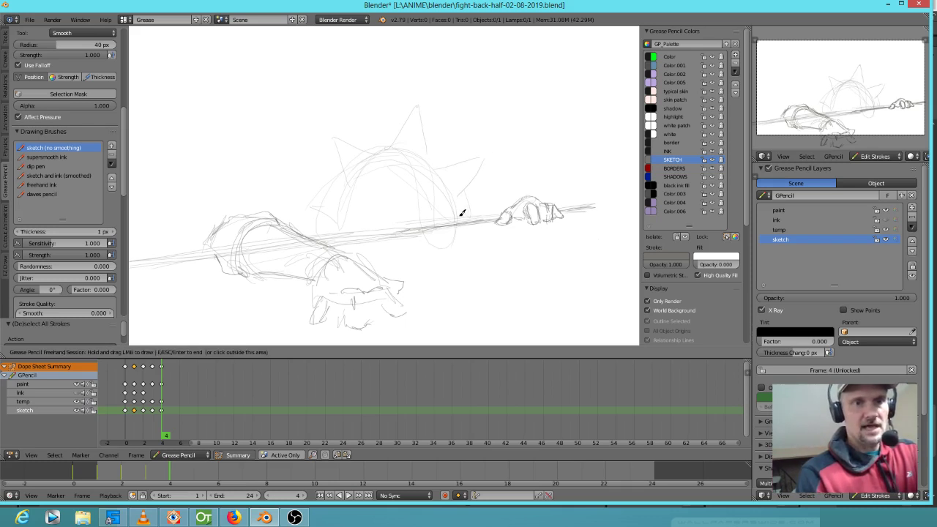
mouse_move(376, 151)
mouse_down()
mouse_move(376, 143)
mouse_move(394, 144)
mouse_up()
mouse_move(344, 191)
mouse_down()
mouse_move(330, 191)
mouse_move(342, 205)
mouse_move(436, 186)
mouse_up()
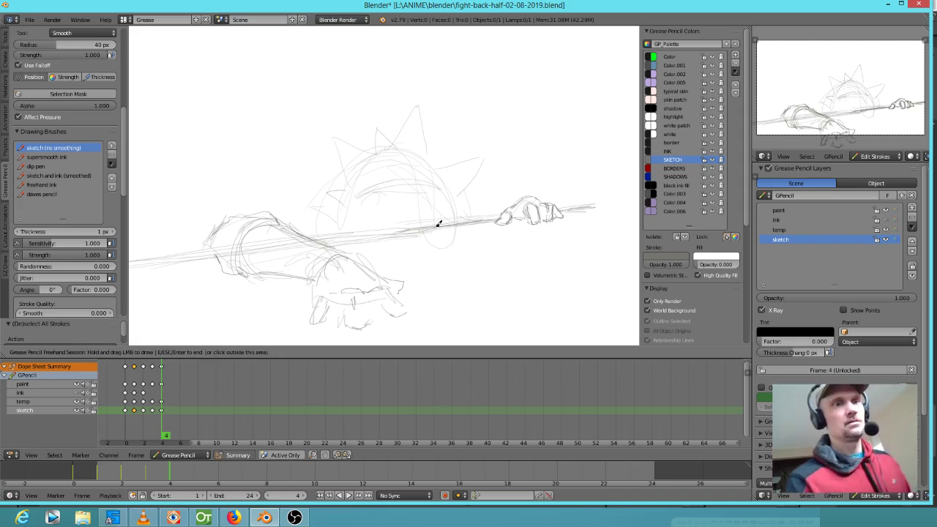
Step: Sketch both glaring eyes with small pupils and angry inner brows, and an arc across the nose bridge
scroll(423, 233, up, 5)
mouse_move(378, 192)
mouse_down()
mouse_move(351, 229)
mouse_move(375, 232)
mouse_up()
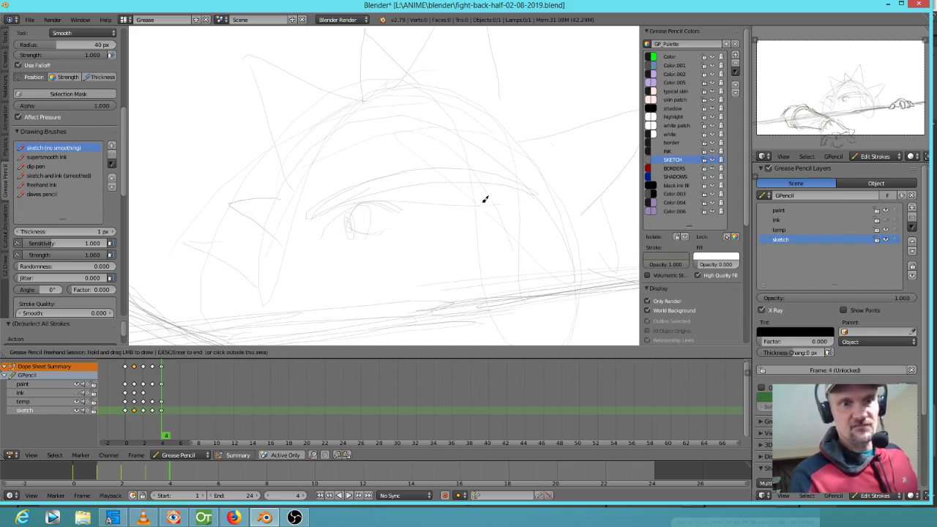
mouse_move(486, 196)
mouse_down()
mouse_move(502, 191)
mouse_move(508, 209)
mouse_move(498, 222)
mouse_up()
mouse_move(346, 218)
mouse_down()
mouse_move(349, 229)
mouse_move(397, 226)
mouse_move(368, 232)
mouse_move(351, 226)
mouse_move(400, 221)
mouse_up()
mouse_move(469, 220)
mouse_down()
mouse_move(510, 223)
mouse_move(510, 235)
mouse_up()
click(379, 224)
click(486, 221)
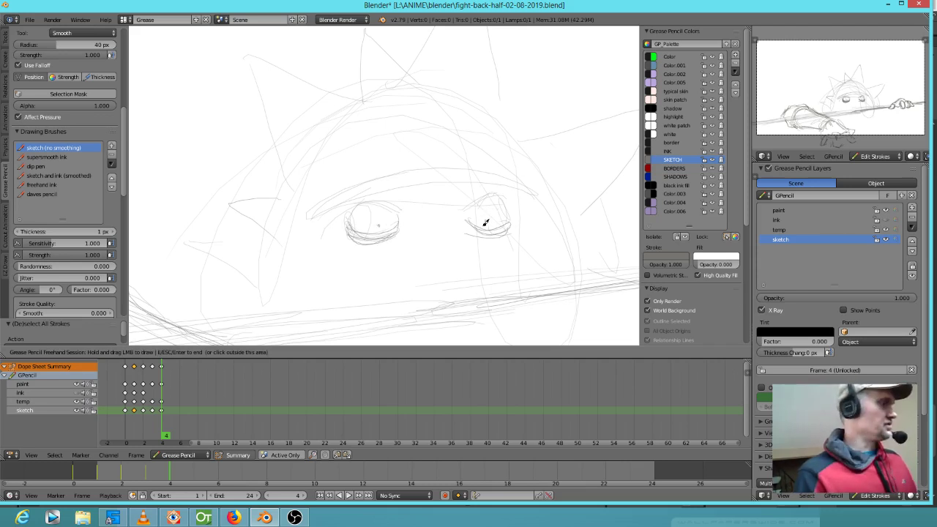
key(ctrl+z)
mouse_move(389, 220)
mouse_down()
mouse_move(478, 224)
mouse_move(486, 210)
mouse_move(407, 184)
mouse_move(362, 200)
mouse_move(397, 207)
mouse_move(446, 194)
mouse_move(506, 197)
mouse_move(466, 203)
mouse_move(437, 235)
mouse_move(439, 222)
mouse_move(454, 240)
mouse_up()
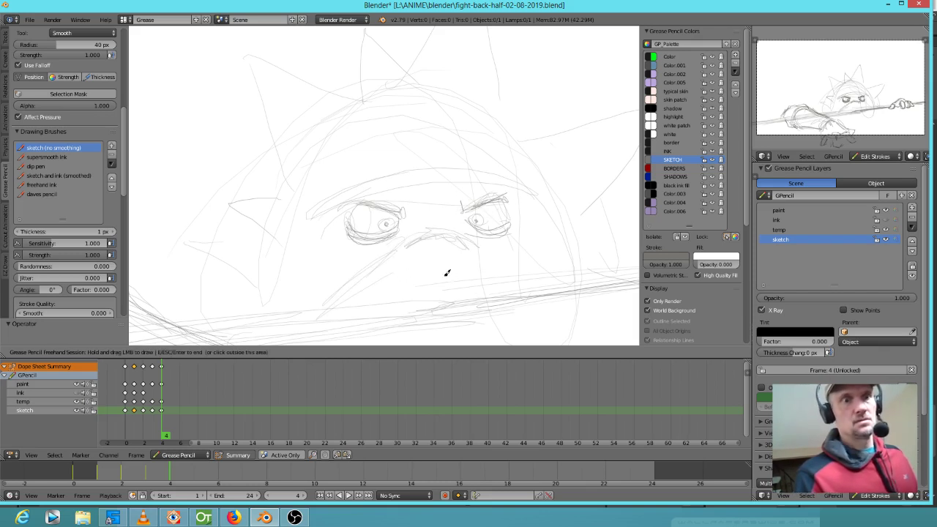
Step: Sketch the lower face outline from the nose bridge over the cheeks to the chin, and reinforce the pole lines
shift+middle_drag(525, 253, 493, 161)
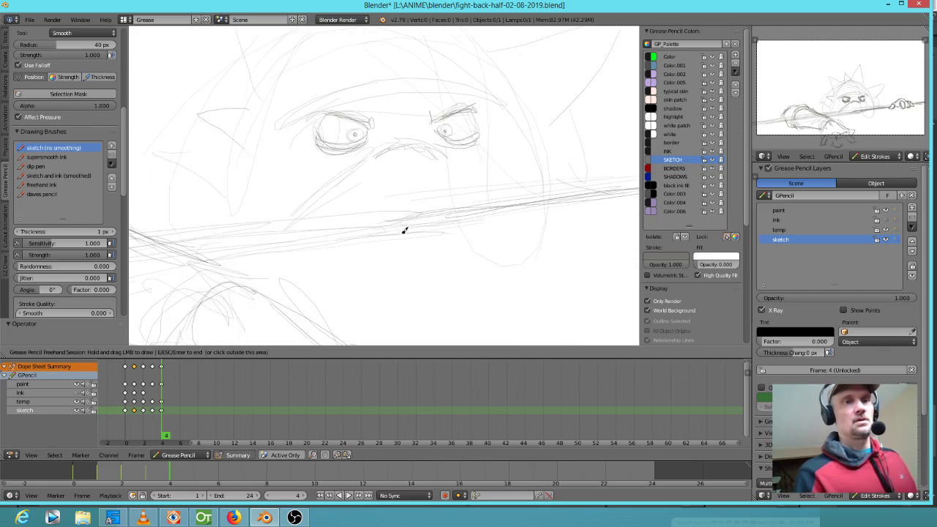
mouse_move(458, 162)
mouse_down()
mouse_move(481, 203)
mouse_move(431, 147)
mouse_move(331, 199)
mouse_move(305, 225)
mouse_up()
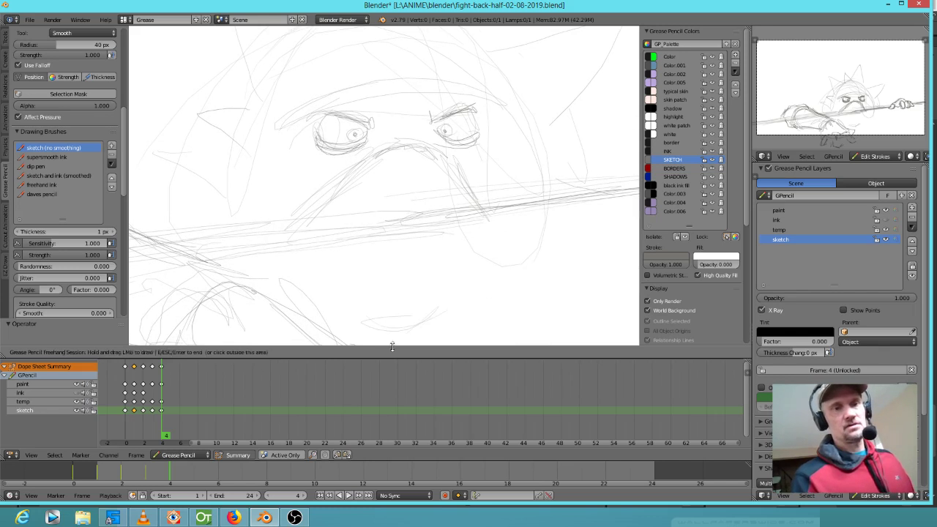
mouse_move(485, 235)
mouse_down()
mouse_move(491, 244)
mouse_move(471, 268)
mouse_move(385, 328)
mouse_move(447, 310)
mouse_move(489, 243)
mouse_up()
drag(389, 327, 341, 320)
mouse_move(217, 252)
mouse_down()
mouse_move(571, 208)
mouse_move(312, 234)
mouse_move(490, 234)
mouse_move(429, 315)
mouse_move(344, 315)
mouse_move(278, 268)
mouse_up()
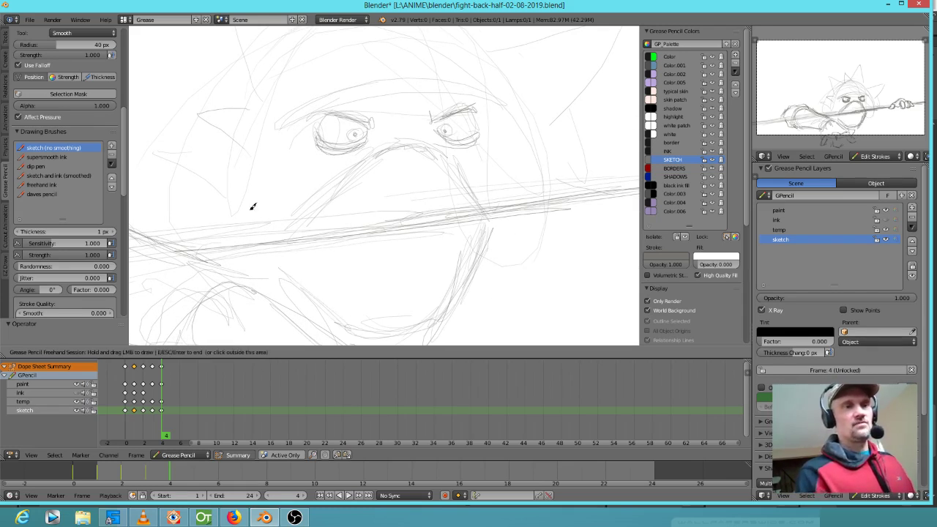
Step: Sketch an ear on each side of the head and short shading marks on both cheeks
mouse_move(265, 202)
mouse_down()
mouse_move(231, 216)
mouse_move(237, 193)
mouse_move(275, 225)
mouse_up()
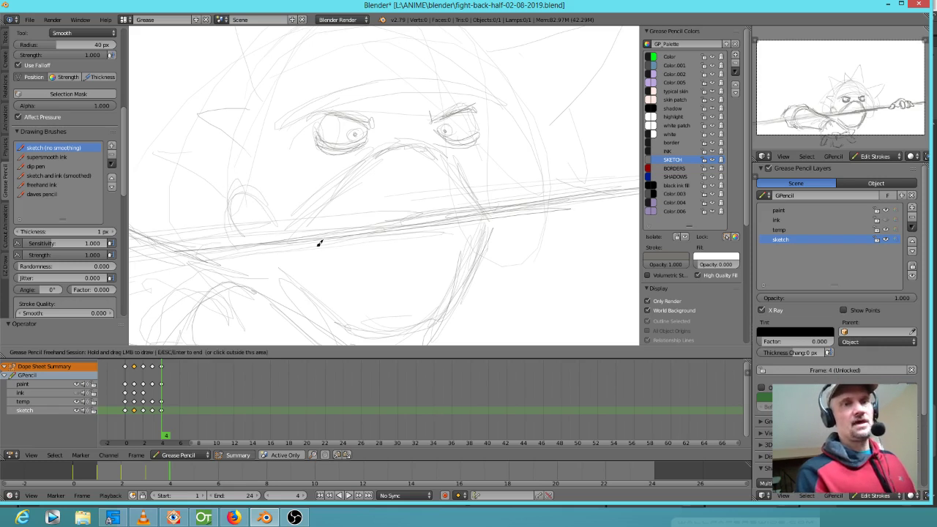
mouse_move(503, 155)
mouse_down()
mouse_move(504, 199)
mouse_move(521, 177)
mouse_move(516, 224)
mouse_move(505, 232)
mouse_up()
drag(284, 155, 301, 195)
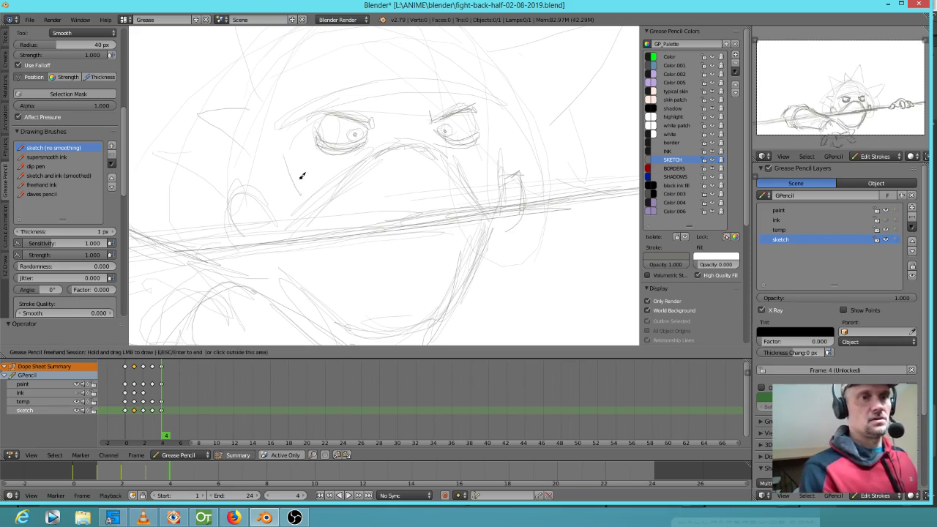
mouse_move(293, 157)
mouse_down()
mouse_move(291, 176)
mouse_move(326, 162)
mouse_up()
mouse_move(485, 146)
mouse_down()
mouse_move(478, 167)
mouse_move(478, 143)
mouse_up()
Step: Add frown lines between the brows and darken the upper and lower eyelids
mouse_move(382, 116)
mouse_down()
mouse_move(370, 118)
mouse_move(388, 112)
mouse_up()
mouse_move(406, 125)
mouse_down()
mouse_move(468, 110)
mouse_move(432, 110)
mouse_move(431, 122)
mouse_up()
mouse_move(367, 124)
mouse_down()
mouse_move(329, 114)
mouse_move(338, 112)
mouse_move(319, 121)
mouse_up()
drag(477, 130, 438, 132)
mouse_move(364, 147)
mouse_down()
mouse_move(366, 132)
mouse_move(320, 134)
mouse_move(341, 151)
mouse_move(315, 153)
mouse_up()
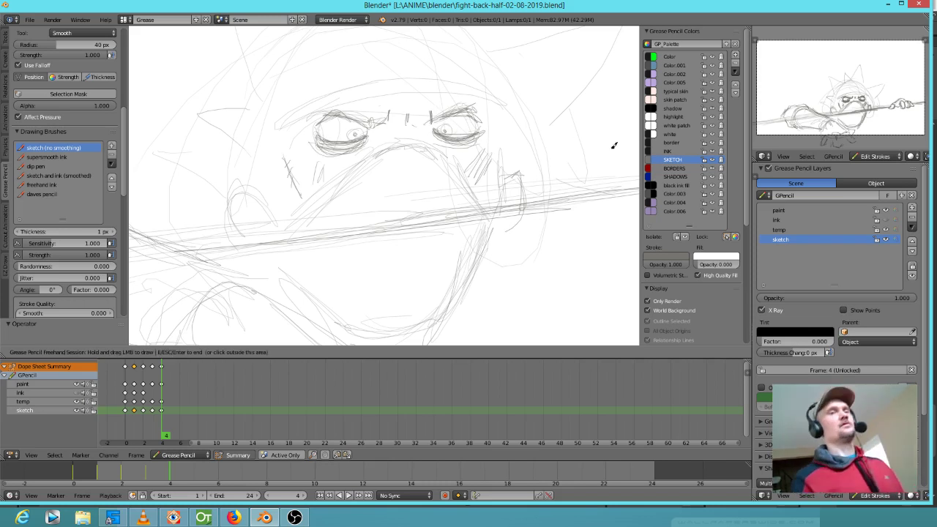
Step: Add a hair spike beside the right ear of the drawing and reinforce the band lines across the forehead
scroll(599, 143, down, 4)
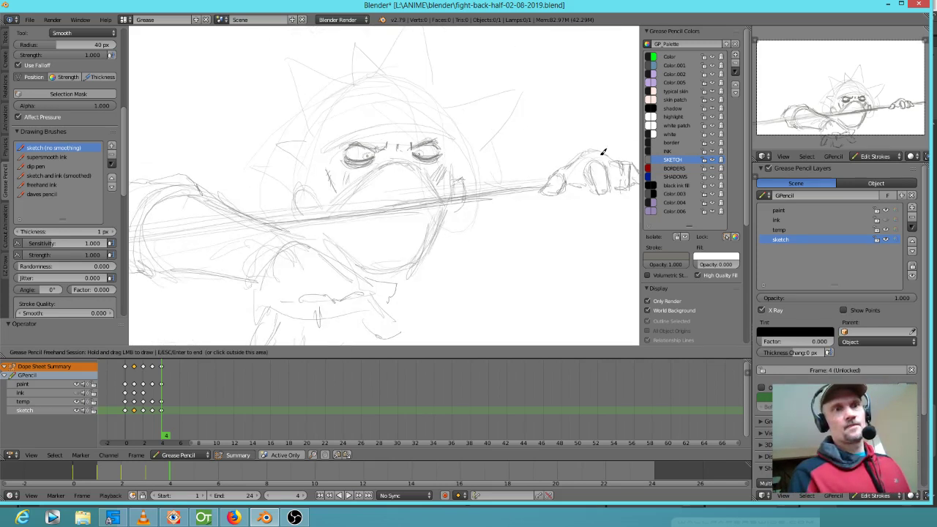
scroll(437, 134, up, 4)
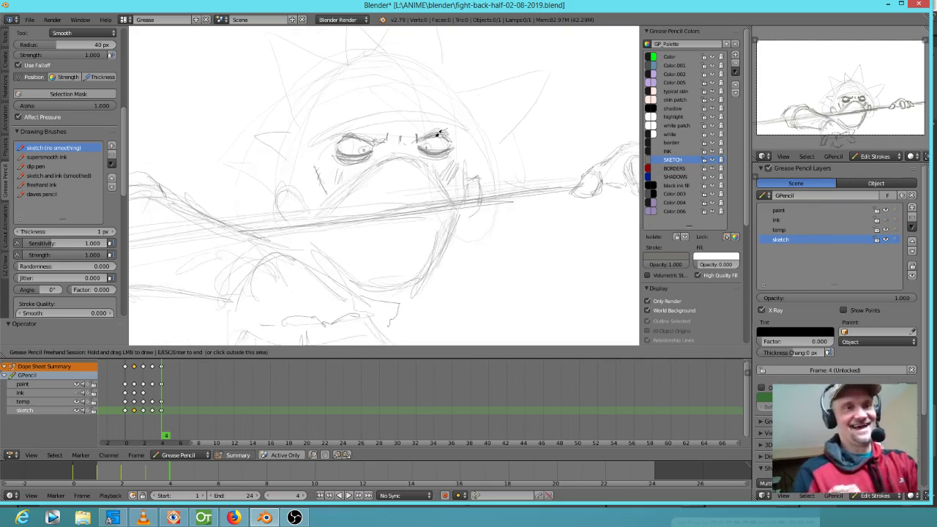
mouse_move(499, 152)
mouse_down()
mouse_move(541, 171)
mouse_move(506, 198)
mouse_move(521, 188)
mouse_move(470, 178)
mouse_move(469, 156)
mouse_up()
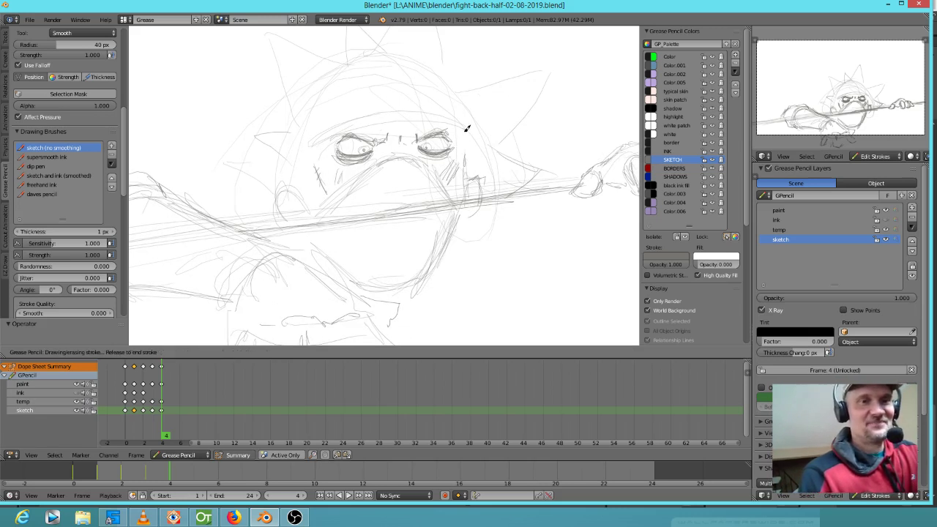
mouse_move(341, 139)
mouse_down()
mouse_move(351, 129)
mouse_move(464, 125)
mouse_move(412, 104)
mouse_move(454, 119)
mouse_up()
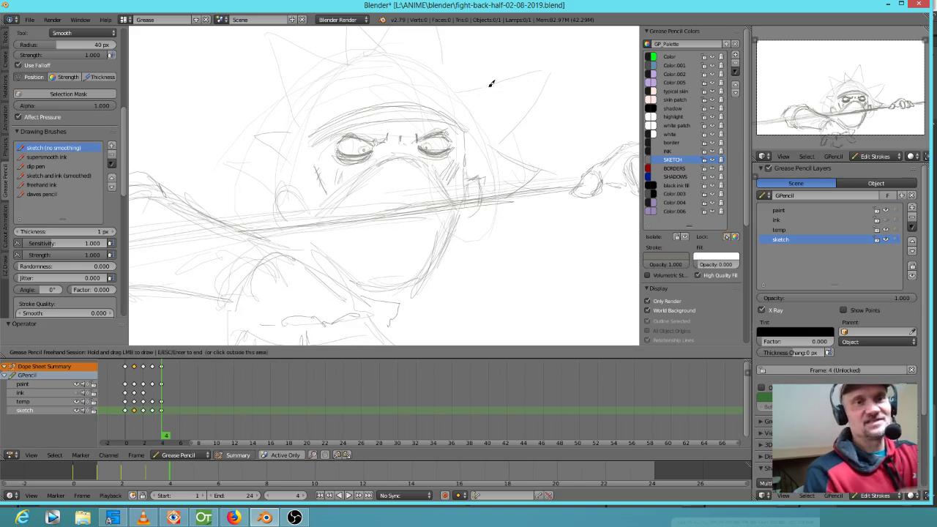
Step: Redraw the spiky hair with firmer lines from the head's right side over the crown to the left ear
mouse_move(448, 68)
mouse_down()
mouse_move(501, 48)
mouse_move(481, 95)
mouse_up()
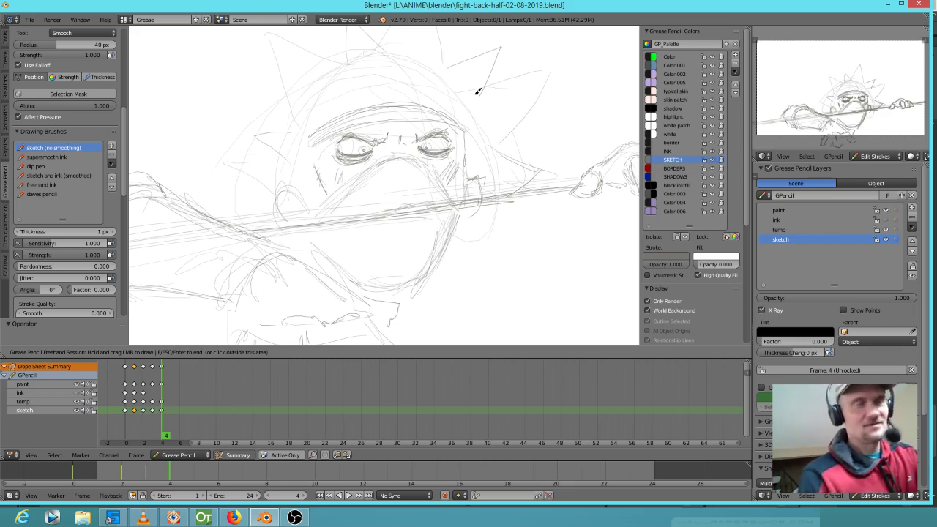
mouse_move(489, 90)
mouse_down()
mouse_move(552, 90)
mouse_move(492, 144)
mouse_up()
shift+middle_drag(515, 149, 537, 227)
mouse_move(489, 139)
mouse_down()
mouse_move(532, 122)
mouse_move(510, 172)
mouse_move(452, 46)
mouse_move(401, 126)
mouse_up()
drag(401, 126, 371, 93)
drag(371, 93, 365, 151)
drag(363, 143, 300, 112)
mouse_move(288, 102)
mouse_down()
mouse_move(313, 155)
mouse_move(311, 198)
mouse_up()
drag(293, 122, 320, 198)
mouse_move(268, 215)
mouse_down()
mouse_move(320, 207)
mouse_move(286, 232)
mouse_move(298, 237)
mouse_up()
mouse_move(294, 246)
mouse_down()
mouse_move(256, 259)
mouse_move(292, 286)
mouse_up()
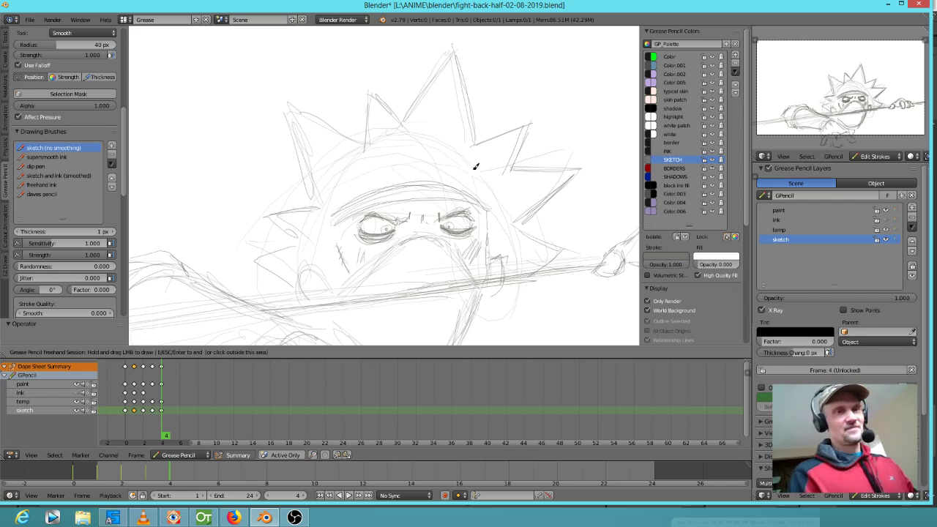
Step: End the drawing session and duplicate the frame 4 drawing onto frame 5
scroll(480, 164, up, 5)
scroll(470, 193, down, 2)
shift+middle_drag(500, 228, 444, 111)
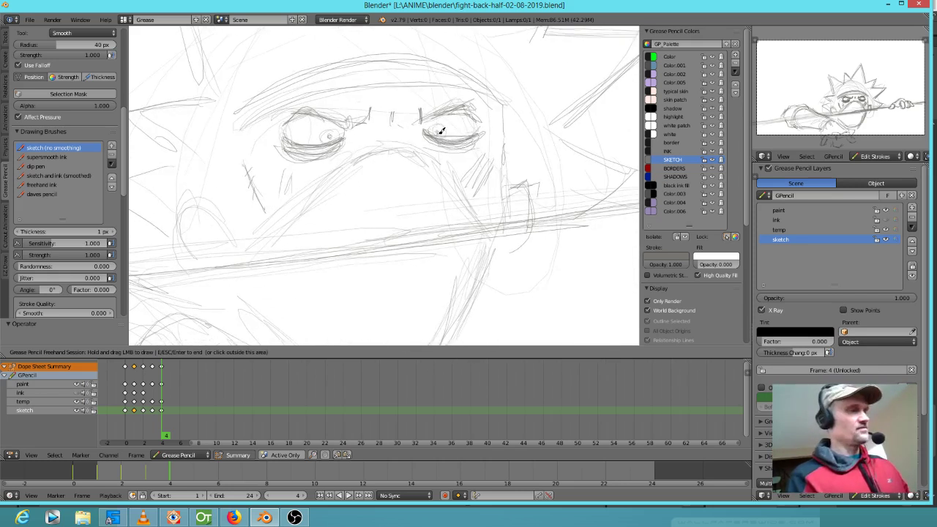
key(Escape)
click(167, 412)
right_click(444, 150)
key(g)
right_click(444, 154)
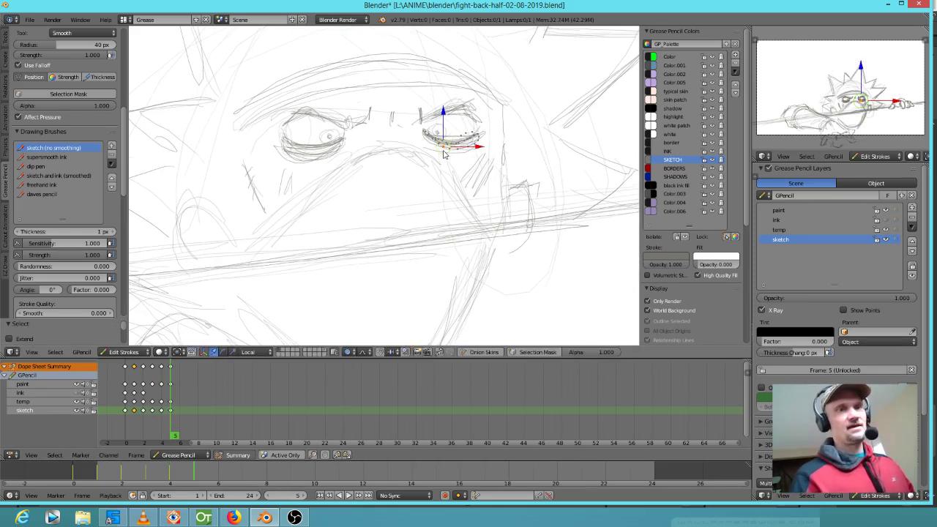
Step: Set proportional editing to Connected and raise both lower eyelids on frame 5 by about 0.015 with a proportional size of about 0.06
scroll(455, 164, up, 3)
scroll(454, 163, down, 2)
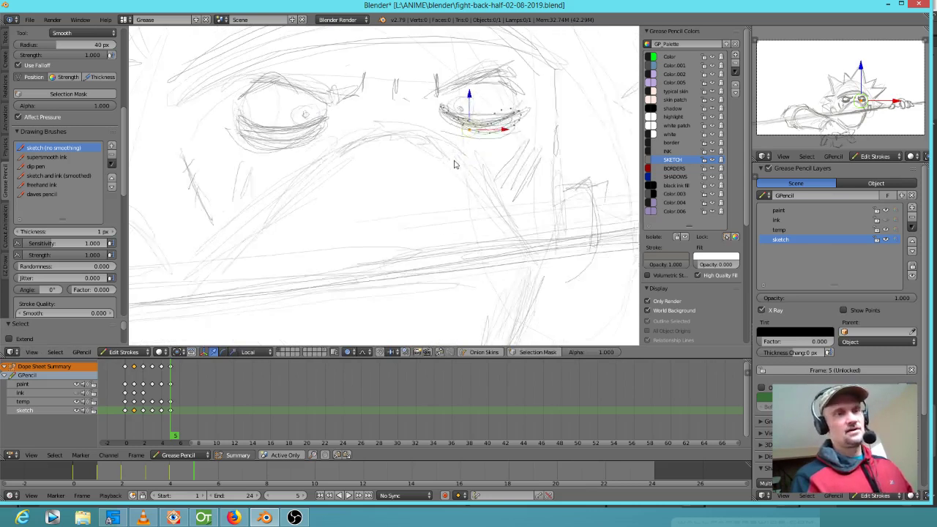
click(347, 352)
click(356, 307)
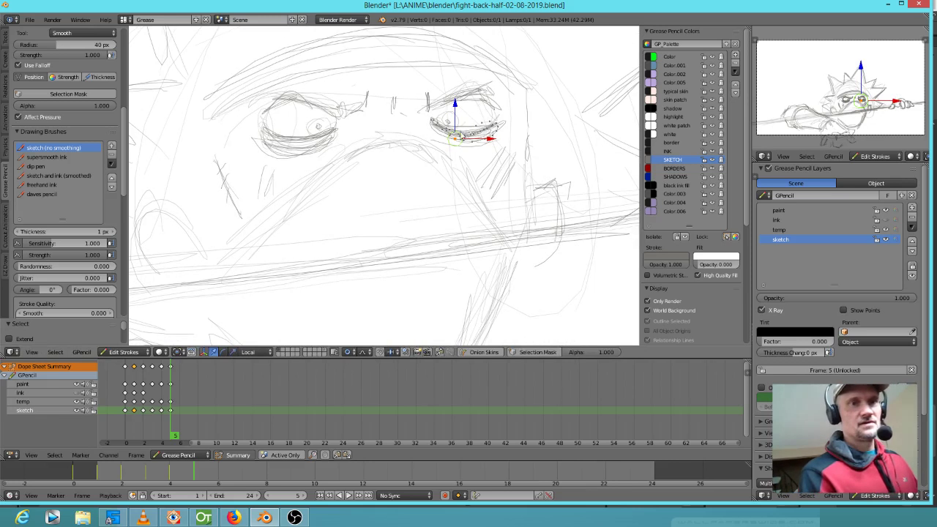
key(c)
drag(463, 137, 483, 132)
drag(317, 149, 298, 149)
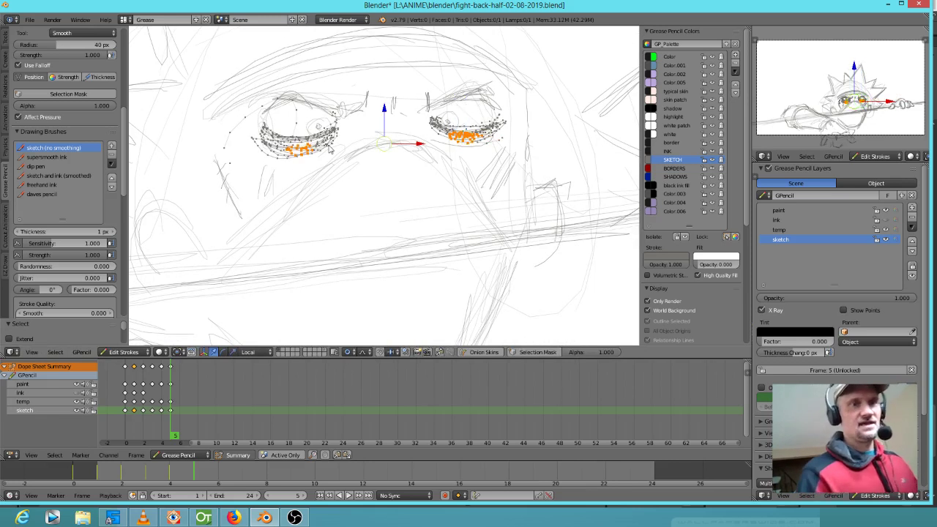
key(g)
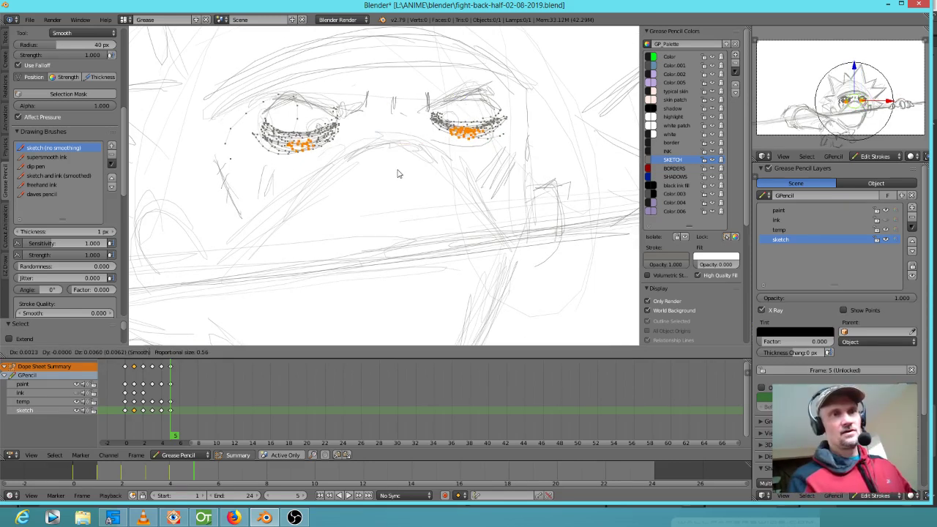
scroll(397, 174, up, 20)
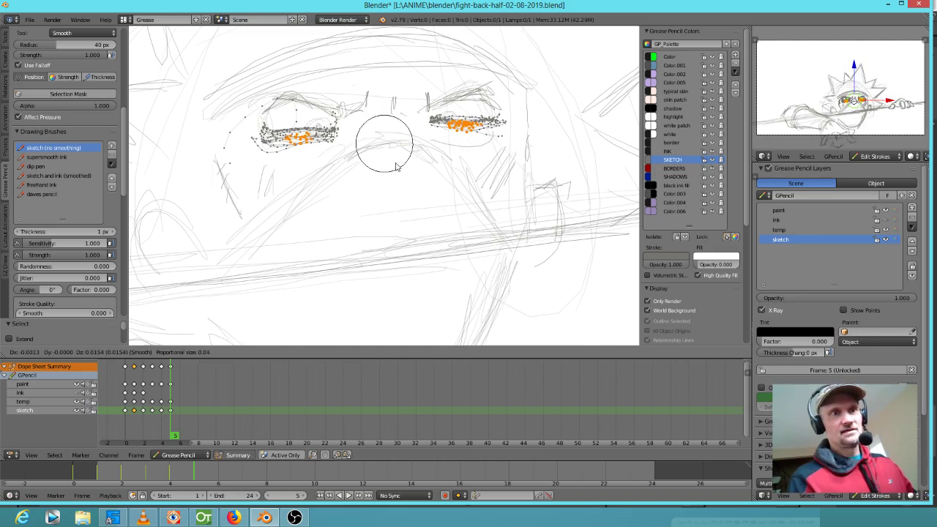
click(395, 166)
key(a)
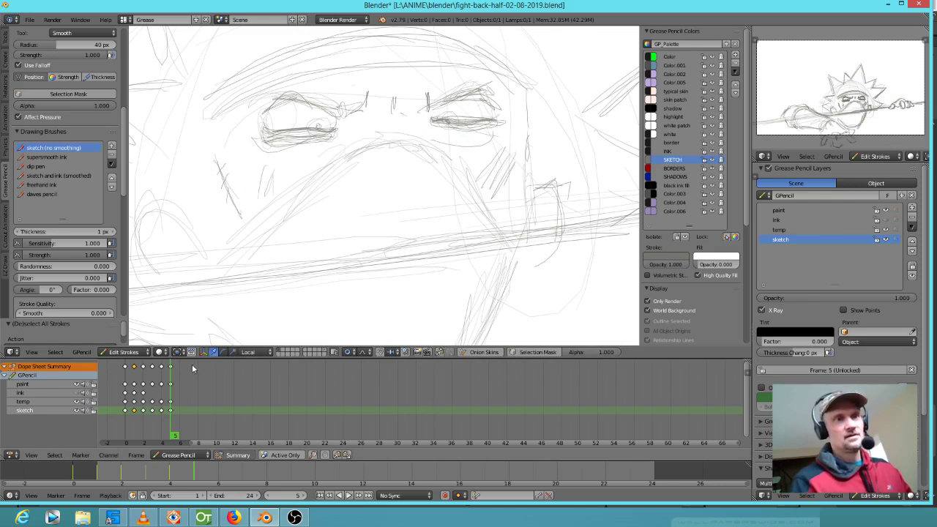
Step: Flip back and forth between frames 4 and 5 and across the keyframes to check the narrowing eyes
key(Left)
key(Right)
key(Left)
scroll(181, 401, down, 3)
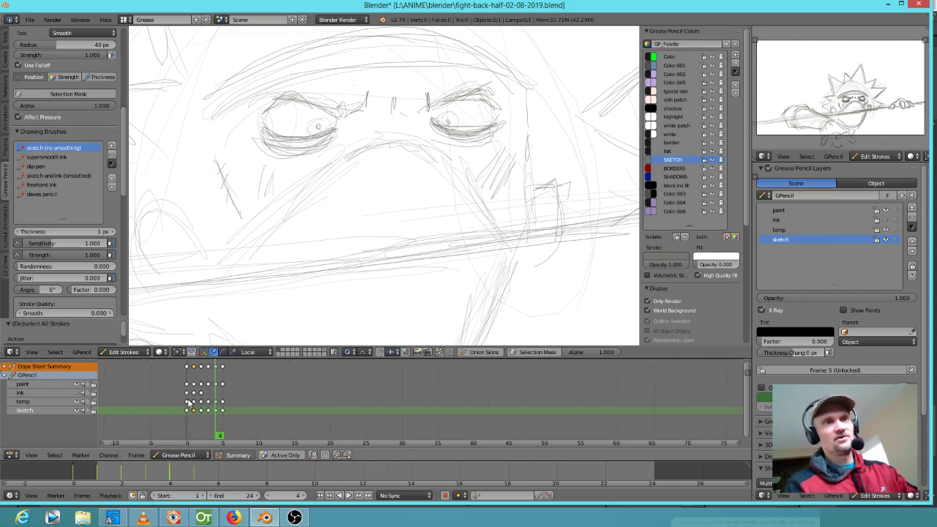
scroll(359, 290, down, 4)
key(Left)
key(Right)
key(Right)
key(Left)
key(Up)
key(Up)
key(Down)
key(Up)
key(Up)
key(Up)
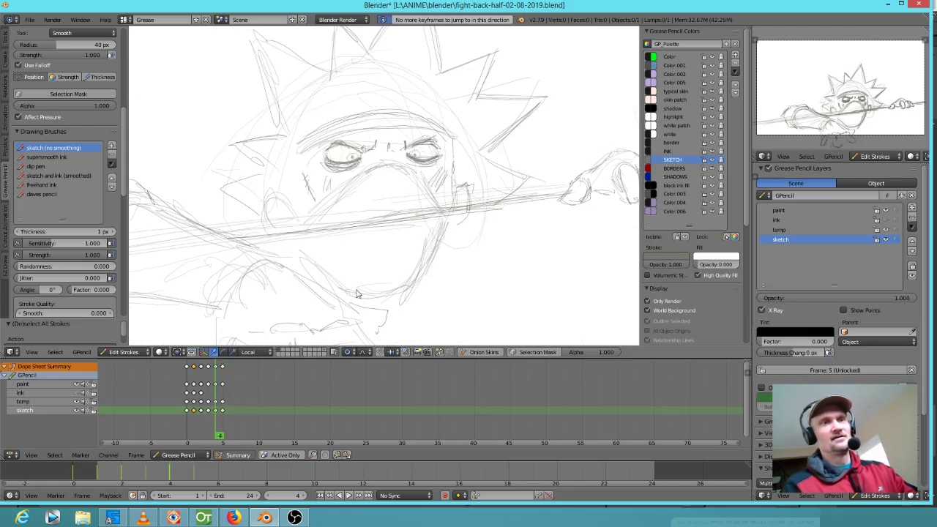
key(Down)
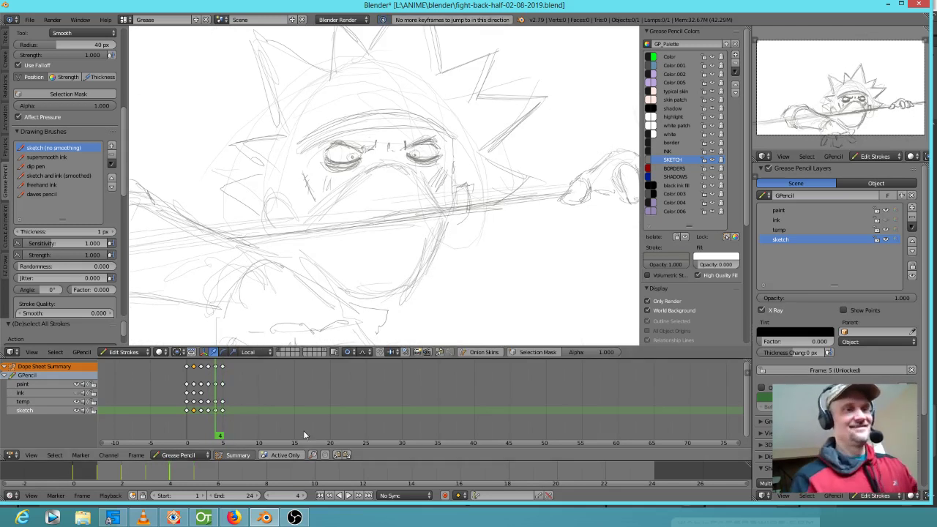
Step: Check the sketch layer's visibility and delete all keyframes of the paint layer in the dope sheet
click(216, 389)
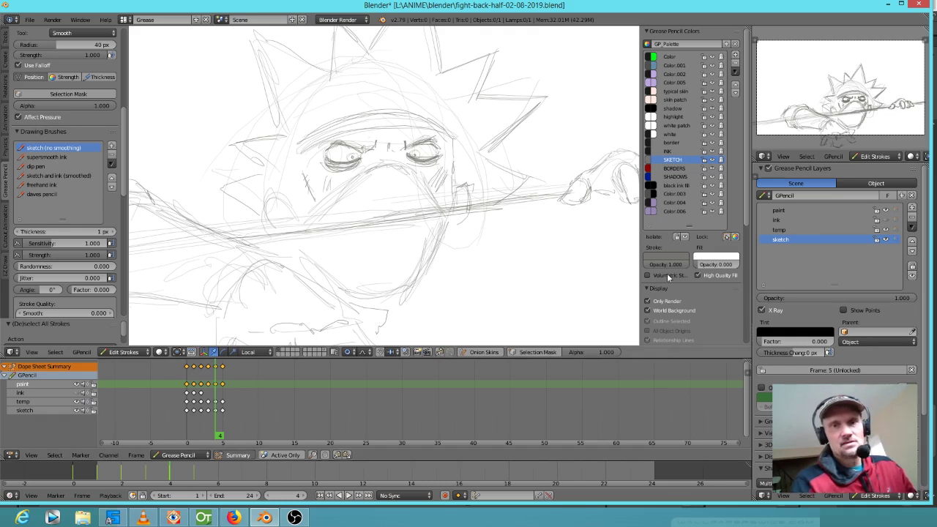
click(884, 241)
click(884, 240)
click(884, 242)
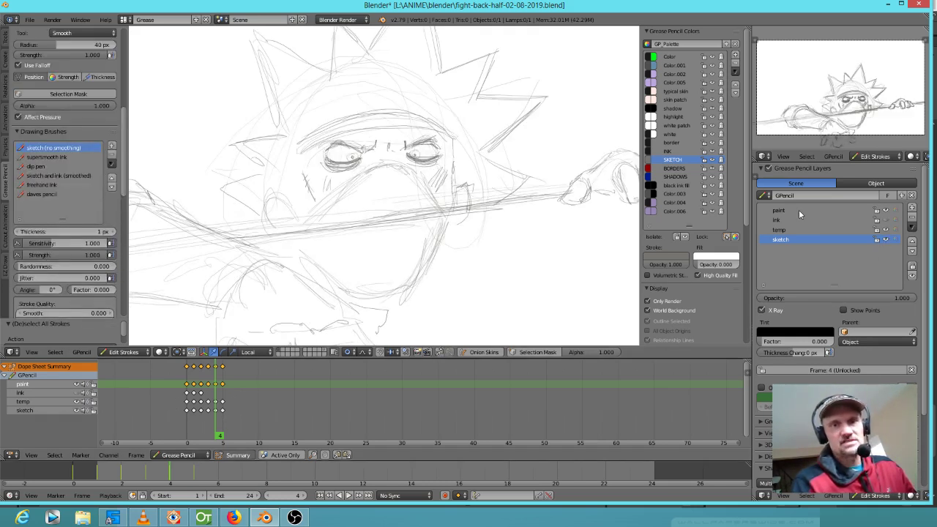
key(x)
click(218, 381)
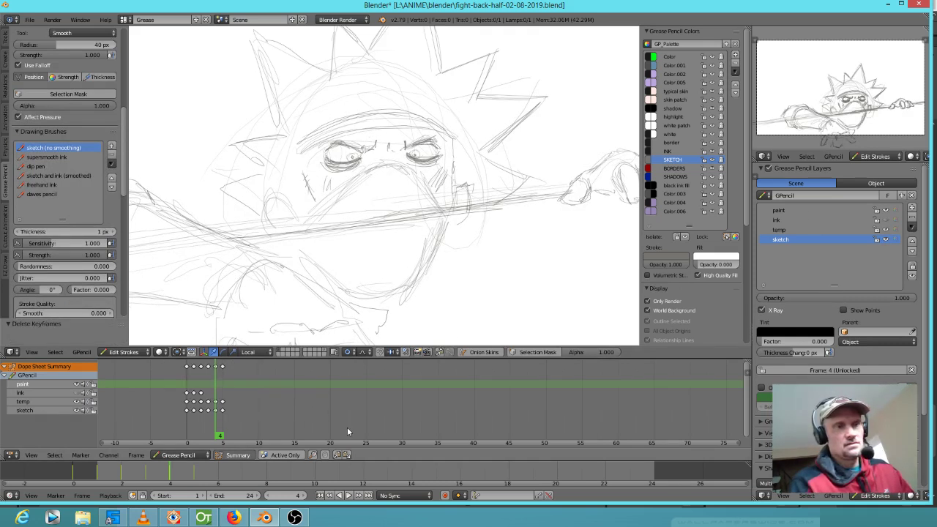
Step: Delete all keyframes of the temp layer in the dope sheet
click(222, 401)
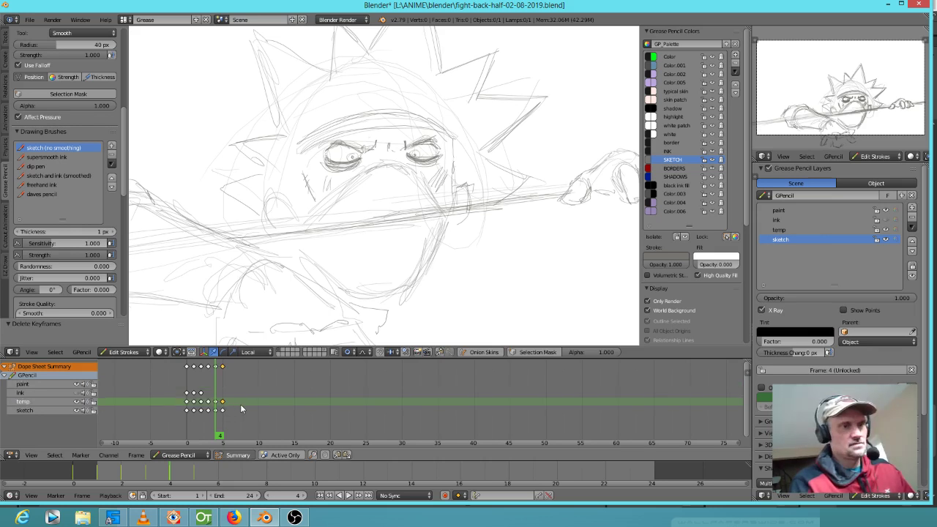
mouse_move(226, 405)
ctrl+mouse_down()
mouse_move(183, 403)
mouse_move(232, 407)
ctrl+mouse_up()
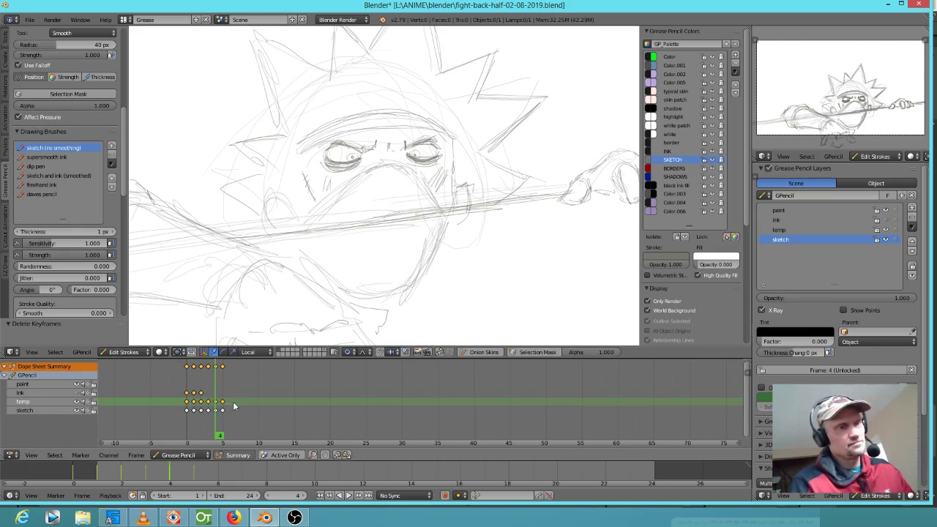
key(b)
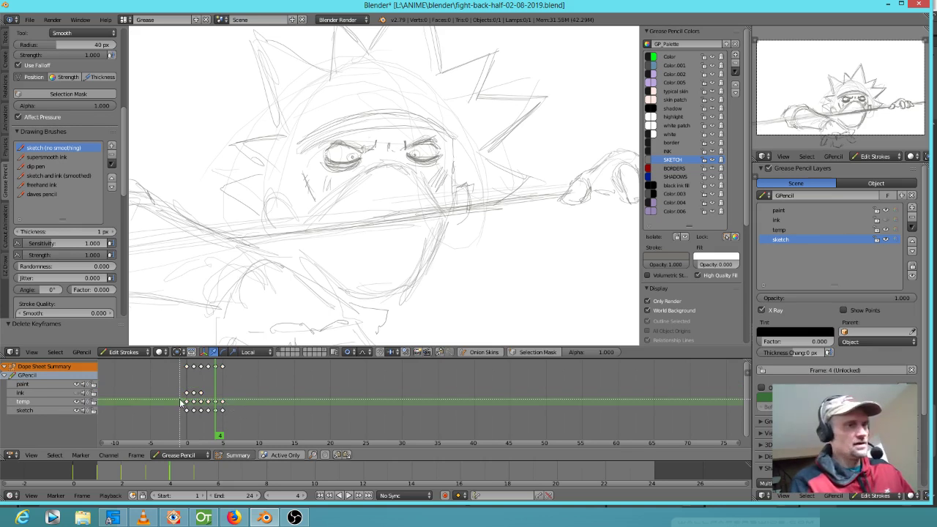
drag(180, 401, 237, 410)
key(x)
click(237, 411)
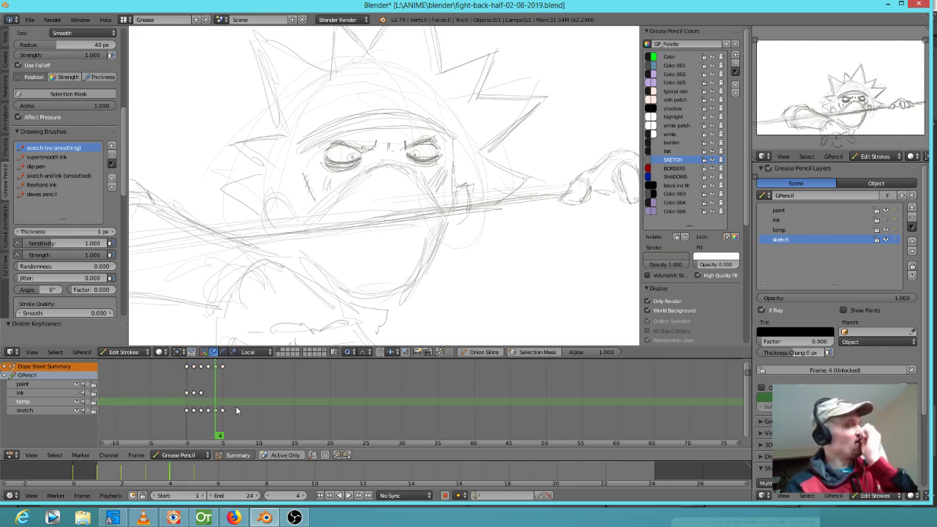
Step: Go to frame 2 and toggle the ink layer's visibility off and on to check its contents
click(201, 428)
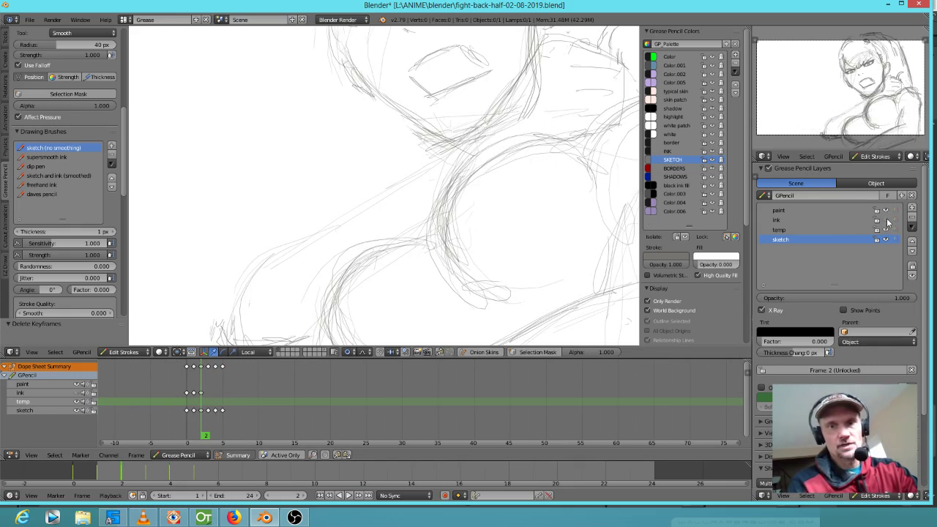
click(886, 220)
click(886, 220)
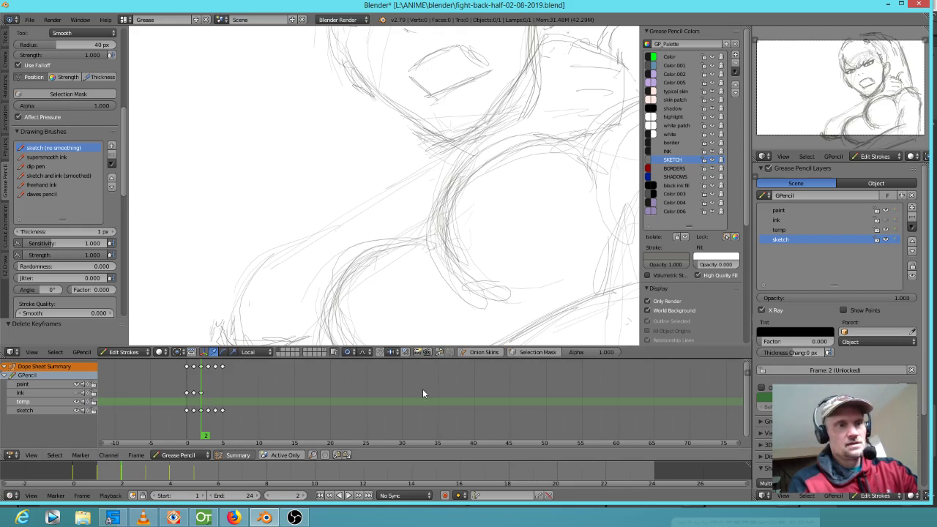
Step: Make the sketch channel active, frame the whole camera view, and step through frames 1 to 4 to review the sketches
click(48, 410)
scroll(550, 258, down, 5)
shift+middle_drag(553, 256, 526, 313)
key(KP_0)
mouse_move(530, 279)
shift+middle_down()
mouse_move(529, 221)
mouse_move(546, 207)
shift+middle_up()
key(Left)
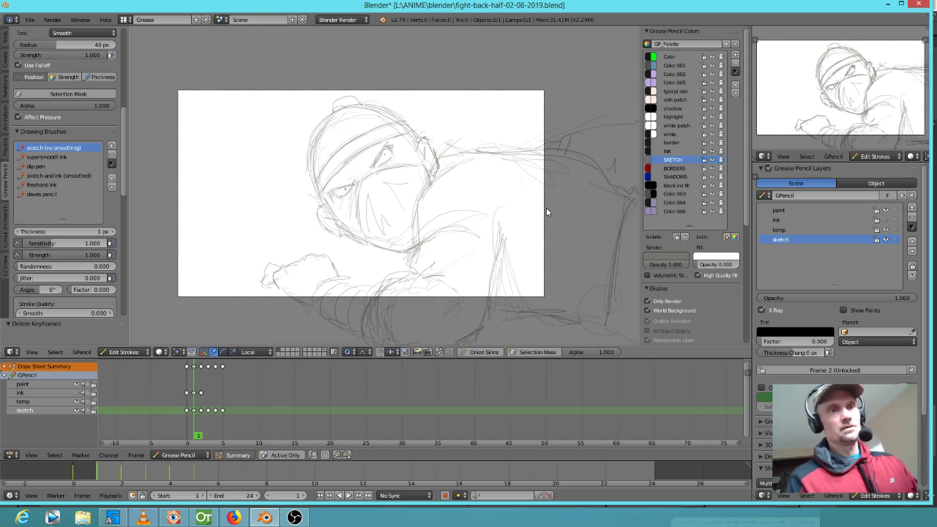
key(Right)
key(Right)
key(Right)
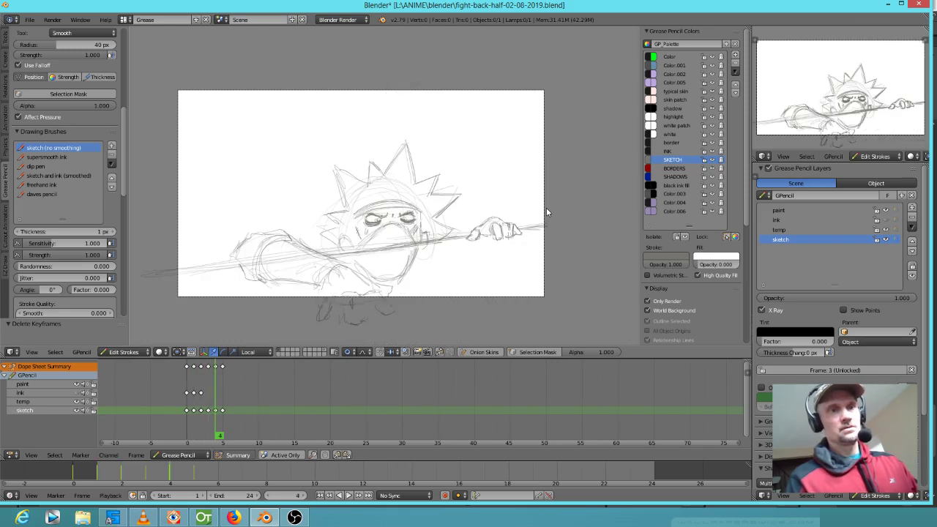
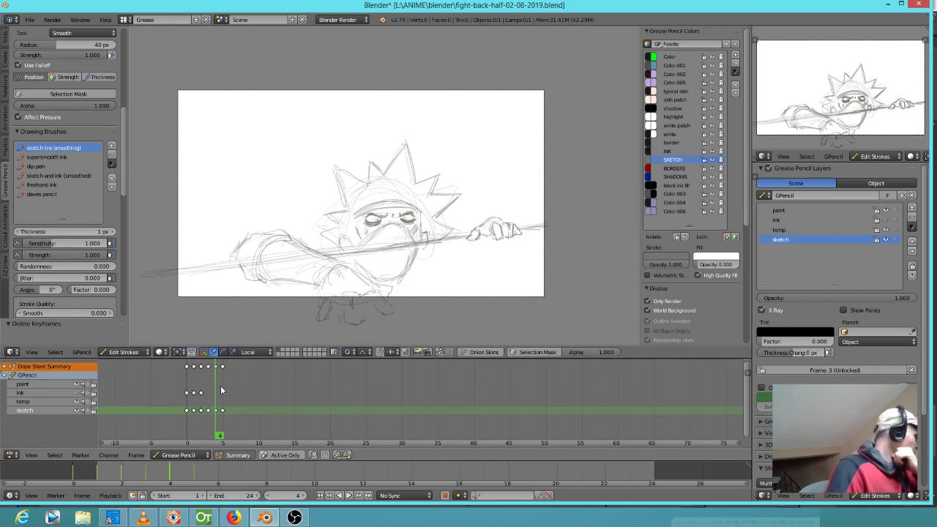
Step: On frame 6 of the sketch layer, rough in a large tilted head with shoulders below and a few loose strokes beside it
click(223, 422)
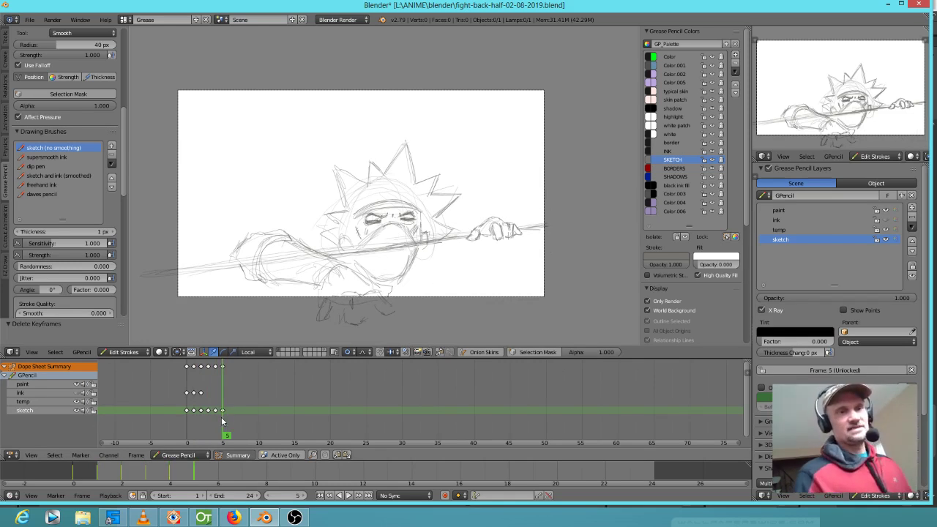
click(229, 422)
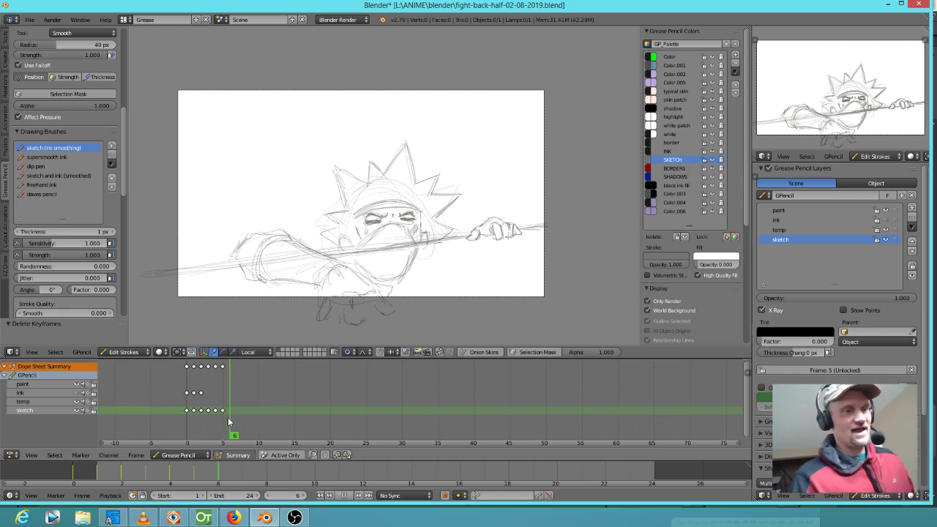
key(d)
click(452, 164)
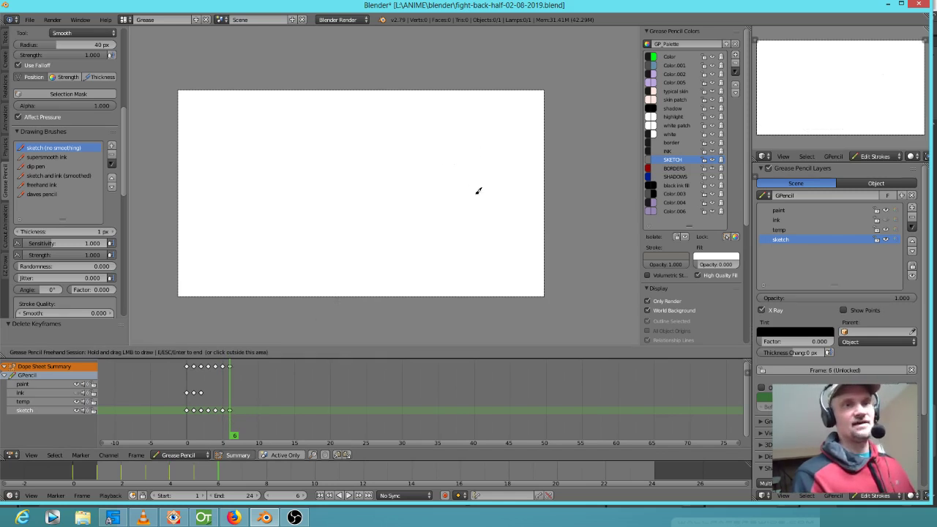
mouse_move(325, 145)
mouse_down()
mouse_move(356, 102)
mouse_move(325, 145)
mouse_up()
drag(297, 193, 416, 143)
mouse_move(350, 186)
mouse_down()
mouse_move(332, 211)
mouse_move(393, 236)
mouse_move(380, 240)
mouse_move(399, 232)
mouse_move(359, 110)
mouse_up()
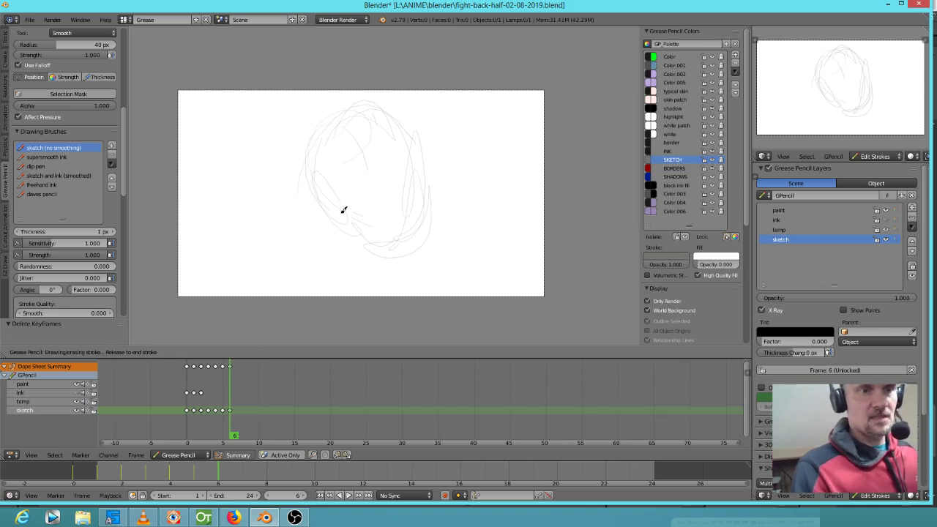
mouse_move(361, 257)
mouse_down()
mouse_move(335, 292)
mouse_move(372, 266)
mouse_move(410, 139)
mouse_up()
mouse_move(465, 146)
mouse_down()
mouse_move(497, 134)
mouse_move(504, 149)
mouse_move(418, 92)
mouse_move(491, 120)
mouse_up()
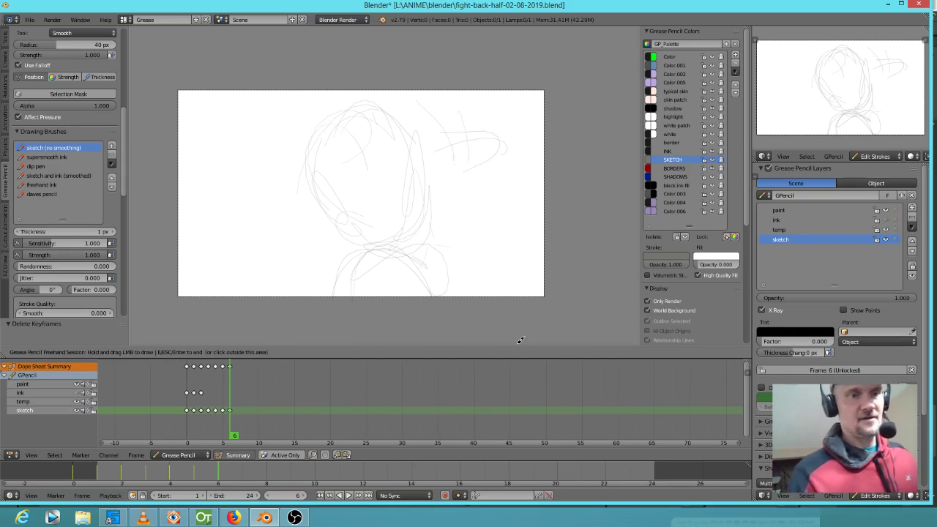
Step: On frame 7, sketch a jagged spiky outline in the lower-right foreground and a full-length standing figure on the canvas's left side
key(Right)
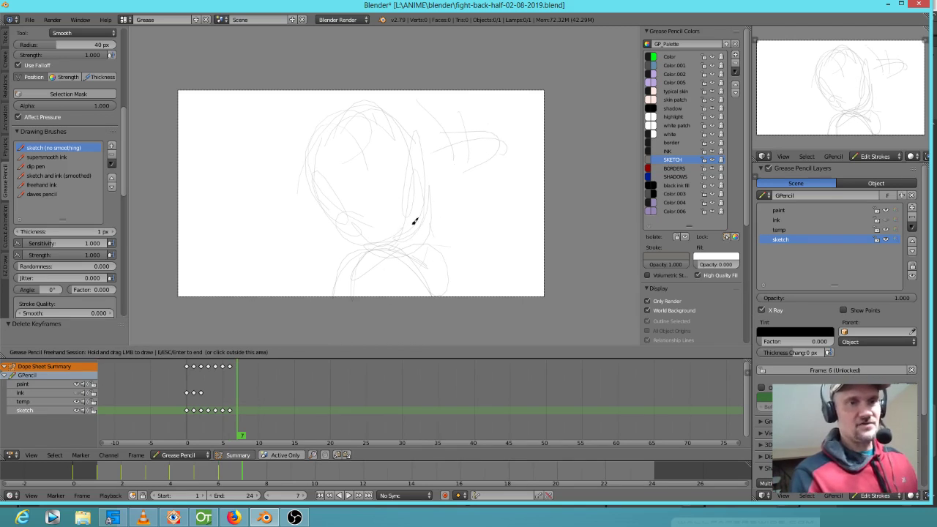
key(Right)
mouse_move(390, 270)
mouse_down()
mouse_move(410, 215)
mouse_move(441, 261)
mouse_move(496, 221)
mouse_move(484, 292)
mouse_move(341, 265)
mouse_move(350, 316)
mouse_up()
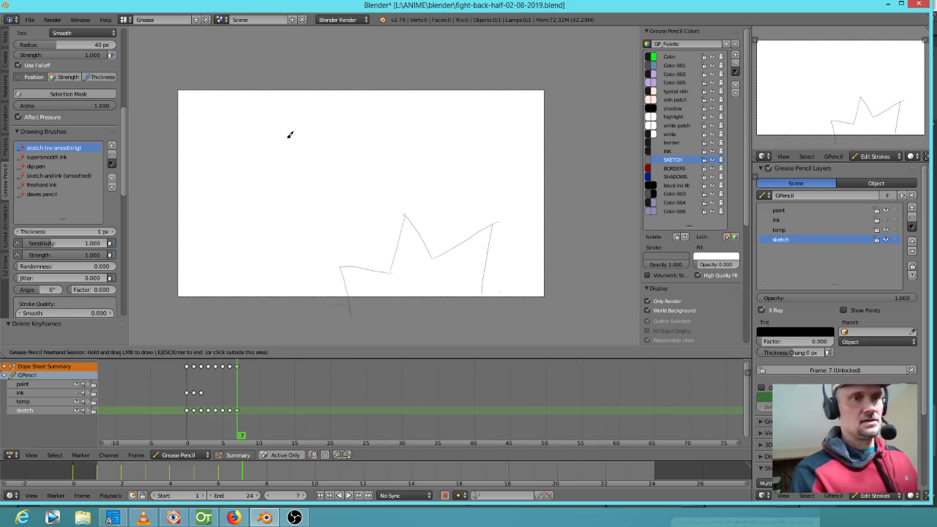
mouse_move(290, 132)
mouse_down()
mouse_move(299, 149)
mouse_move(302, 125)
mouse_move(299, 149)
mouse_move(280, 161)
mouse_move(275, 192)
mouse_move(312, 258)
mouse_up()
drag(312, 256, 288, 291)
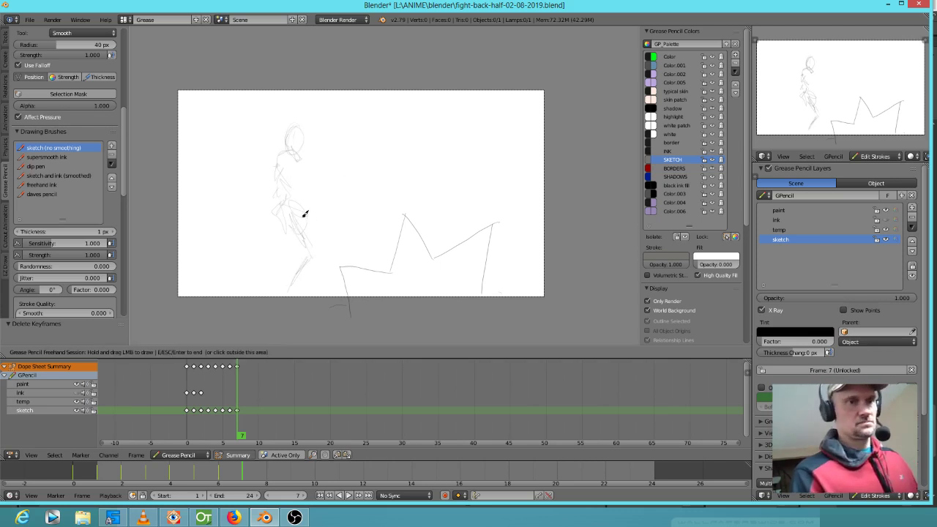
drag(290, 247, 272, 267)
drag(295, 166, 308, 180)
mouse_move(306, 168)
mouse_down()
mouse_move(310, 179)
mouse_move(314, 163)
mouse_move(286, 130)
mouse_move(272, 152)
mouse_up()
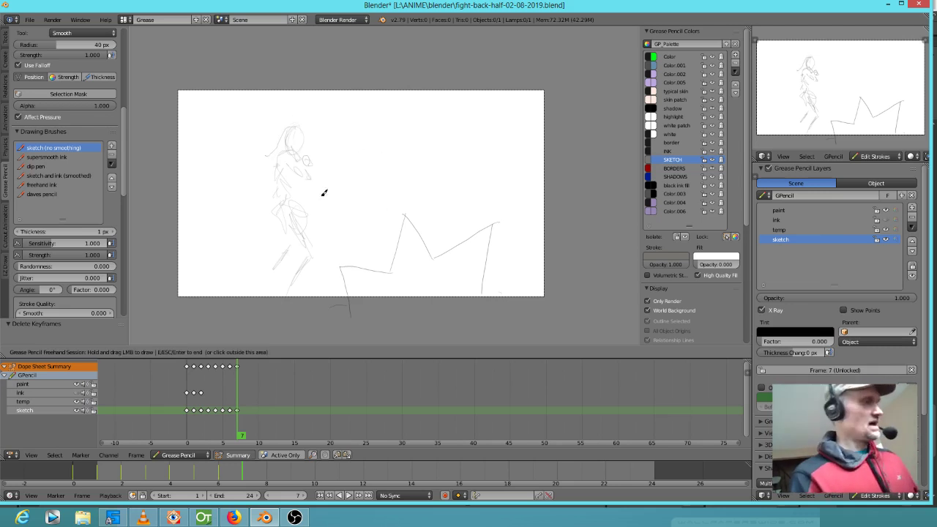
Step: Scale the standing figure down slightly, shift it up, and sketch in its feet
key(Escape)
mouse_move(324, 117)
ctrl+mouse_down()
mouse_move(239, 302)
mouse_move(320, 119)
ctrl+mouse_up()
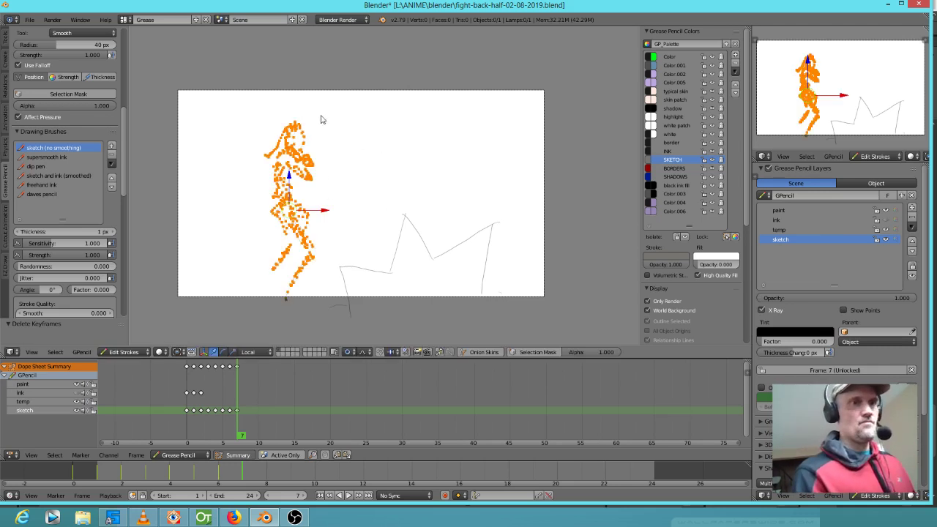
key(s)
click(388, 190)
key(g)
click(394, 173)
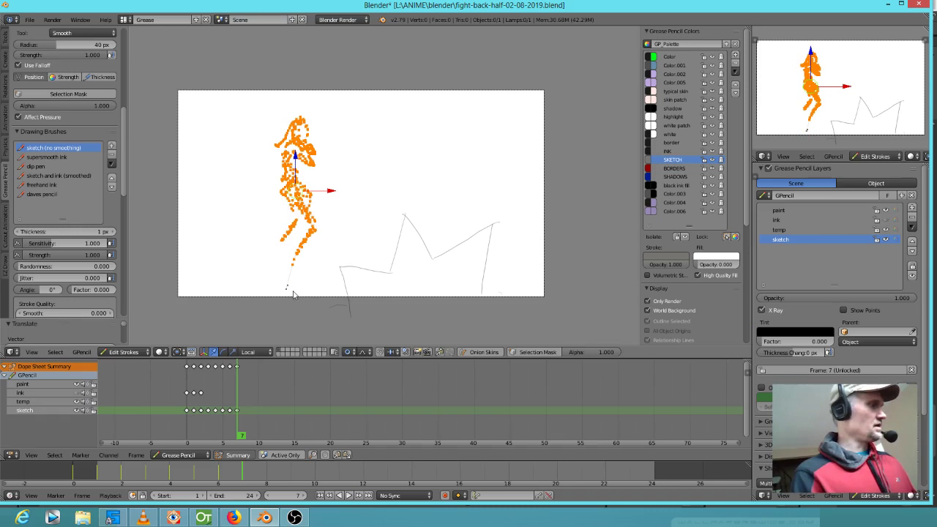
key(a)
key(d)
mouse_move(296, 264)
mouse_down()
mouse_move(307, 261)
mouse_move(287, 249)
mouse_move(319, 244)
mouse_up()
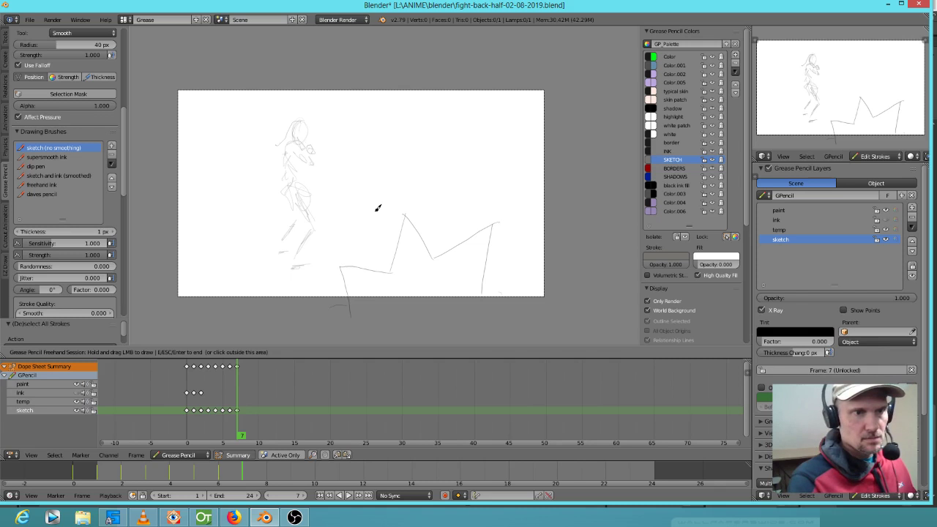
Step: Flip back and forth through the sketch keyframes to review how the drawn shots follow each other
key(Up)
key(Down)
key(Down)
key(Down)
key(Down)
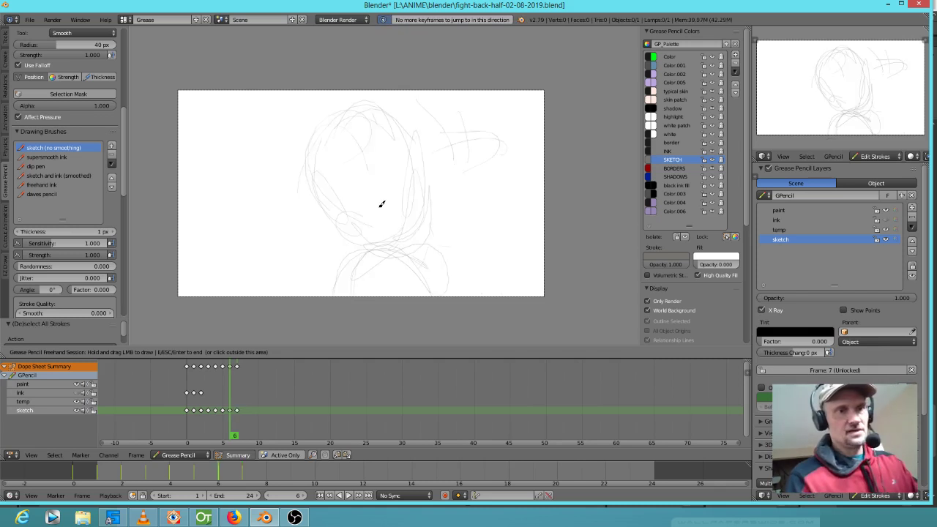
key(Down)
key(Down)
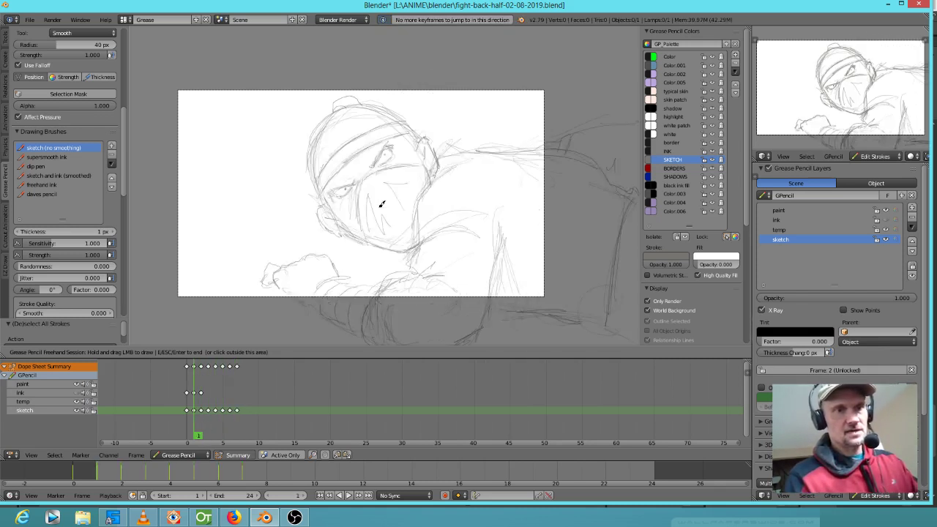
key(Up)
key(Up)
key(Up)
key(Up)
key(Up)
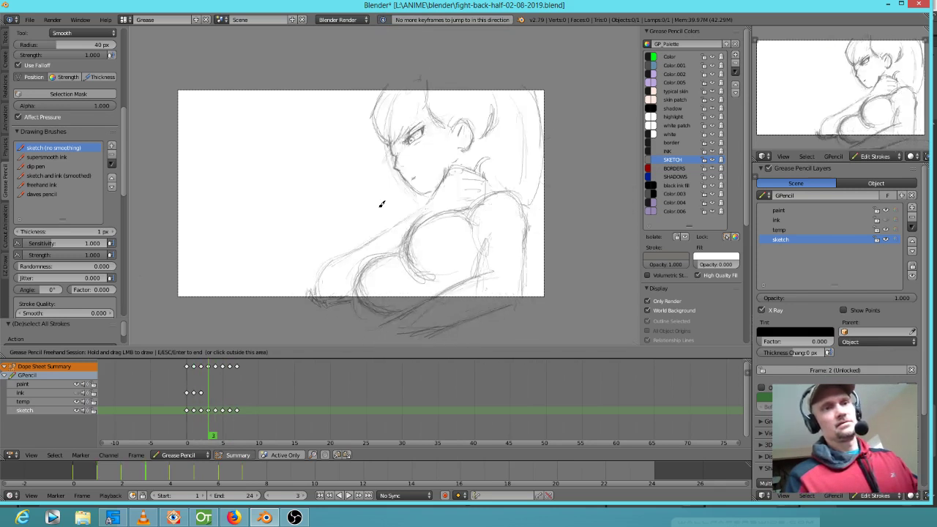
key(Up)
key(Down)
key(Down)
key(Down)
key(Down)
key(Down)
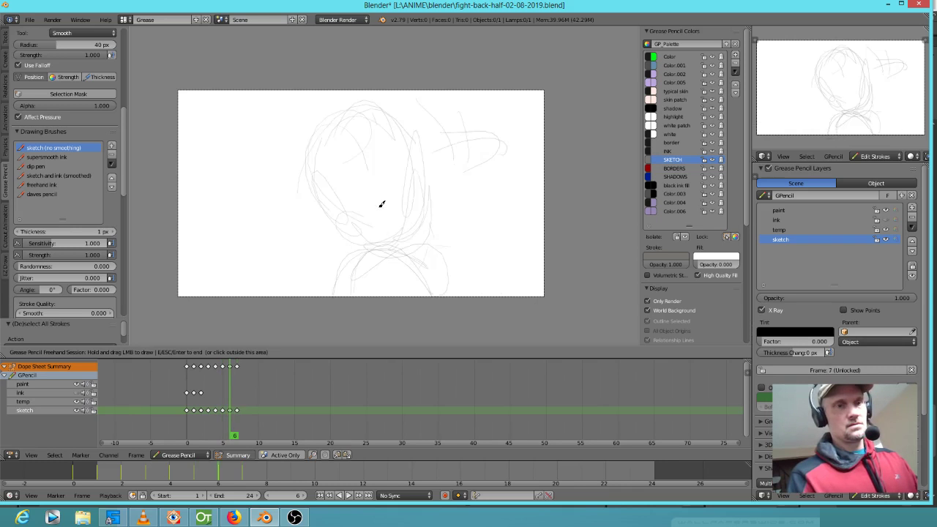
Step: On frame 0, sketch long slanted lines above and to the left of the masked character's head
key(Down)
key(Down)
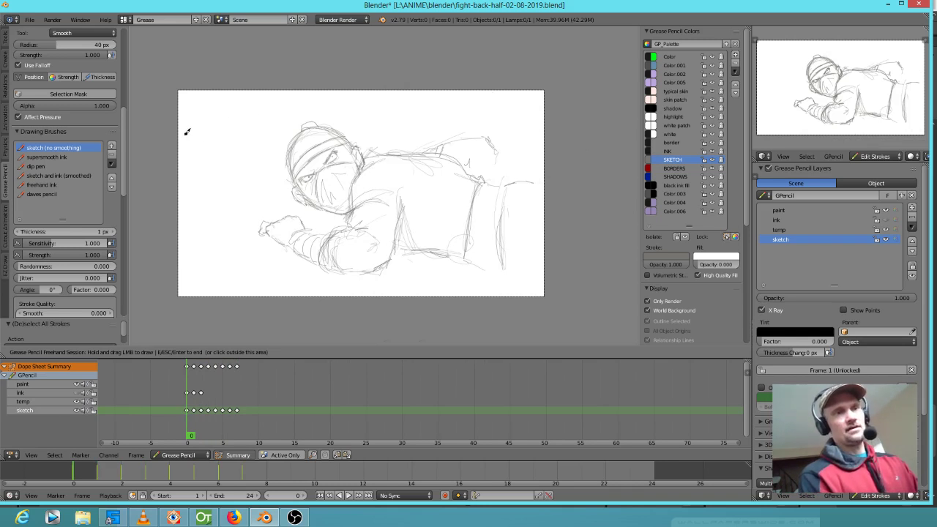
drag(187, 134, 329, 109)
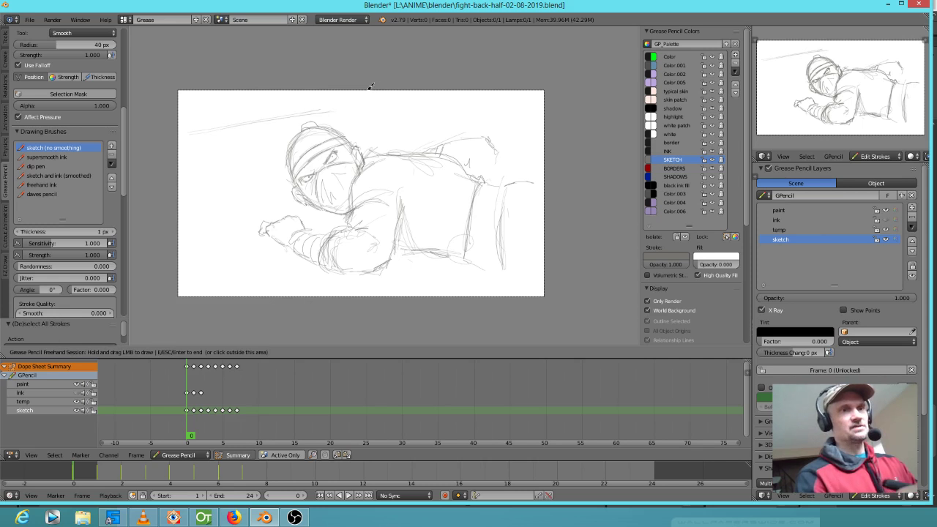
drag(333, 111, 361, 102)
Step: On frame 7, erase the jagged outline and redraw it farther right, and add a rounded form in the lower-left corner
key(Right)
key(Right)
key(Right)
key(Right)
key(Right)
key(Right)
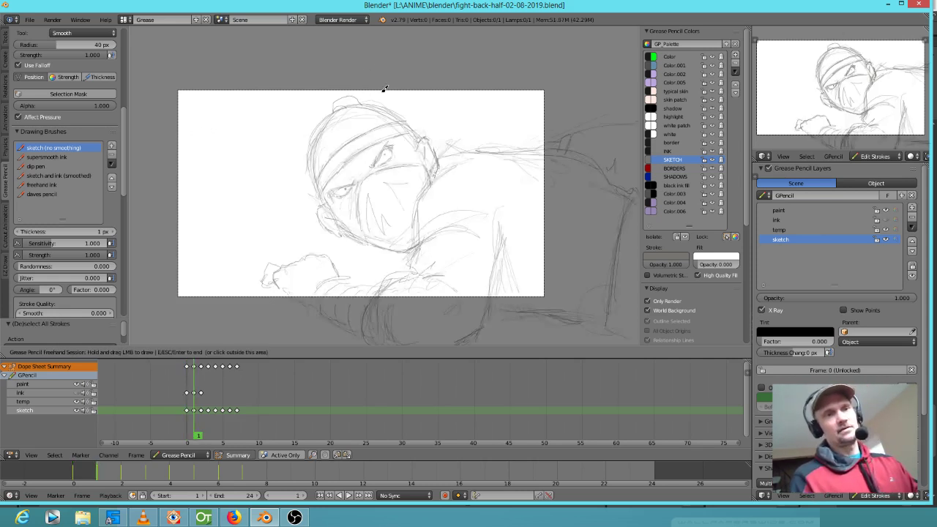
key(Right)
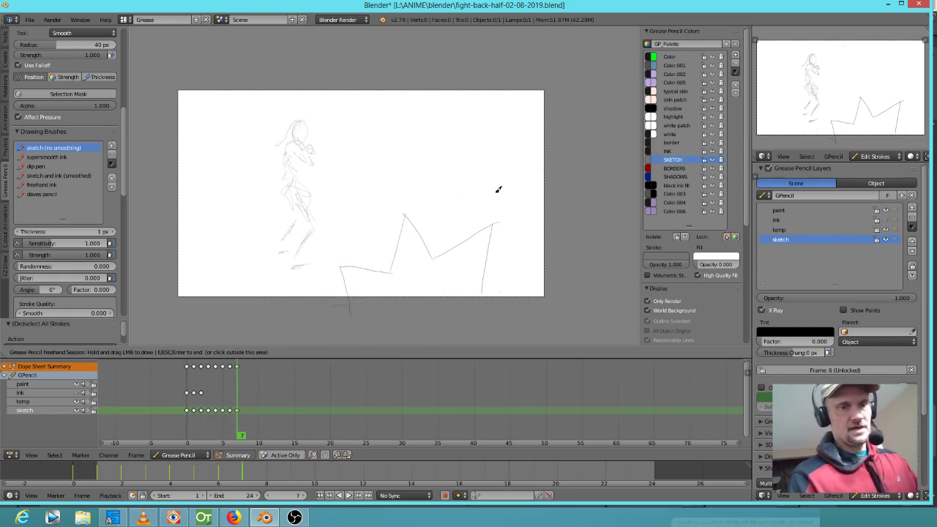
mouse_move(501, 269)
right_down()
mouse_move(486, 308)
mouse_move(420, 253)
mouse_move(351, 288)
mouse_move(406, 294)
right_up()
mouse_move(401, 280)
mouse_down()
mouse_move(472, 289)
mouse_move(471, 217)
mouse_move(532, 241)
mouse_move(559, 203)
mouse_up()
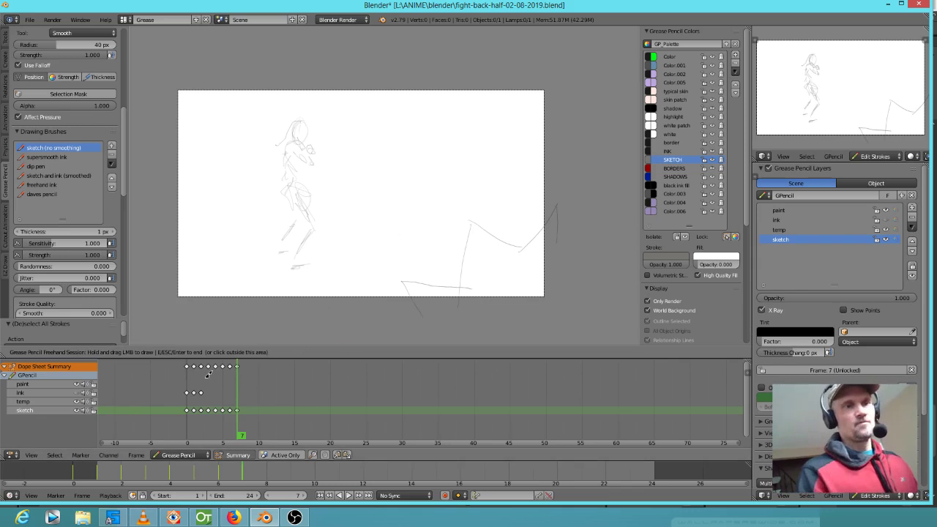
mouse_move(230, 295)
mouse_down()
mouse_move(224, 301)
mouse_move(215, 266)
mouse_move(190, 262)
mouse_up()
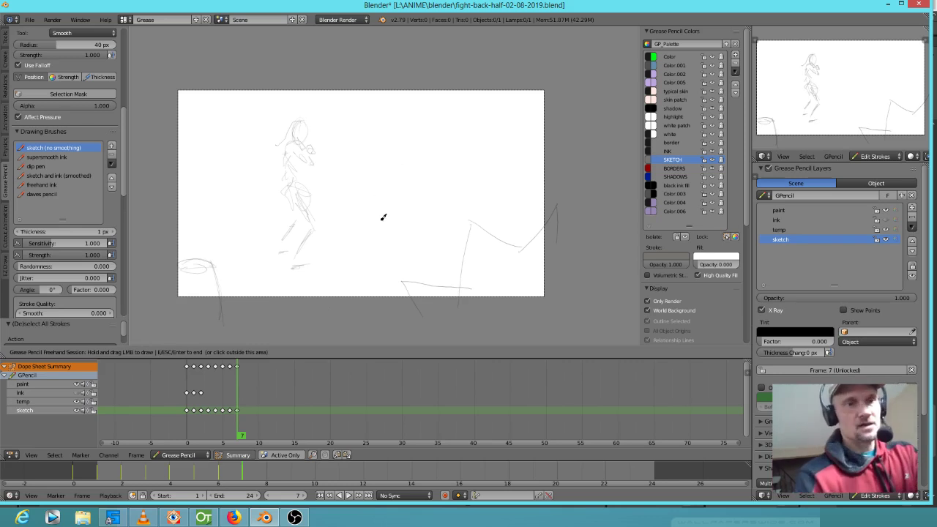
Step: Sketch a small figure down on the ground between the standing figure and the jagged outline, with head, body and raised leg
mouse_move(388, 214)
mouse_down()
mouse_move(390, 224)
mouse_move(399, 211)
mouse_move(389, 200)
mouse_move(390, 215)
mouse_move(409, 205)
mouse_move(415, 221)
mouse_move(408, 211)
mouse_up()
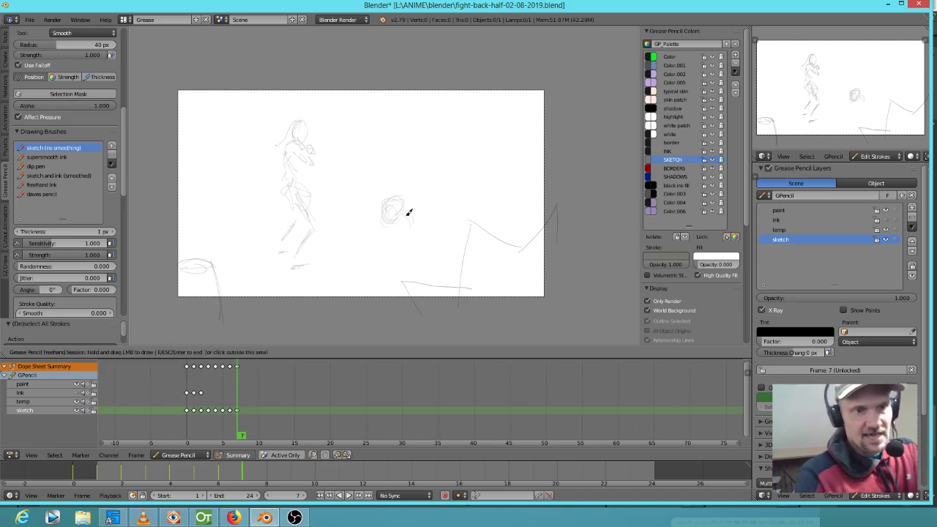
mouse_move(383, 242)
mouse_down()
mouse_move(374, 232)
mouse_move(371, 241)
mouse_move(392, 248)
mouse_move(399, 224)
mouse_move(407, 236)
mouse_move(424, 227)
mouse_move(407, 242)
mouse_up()
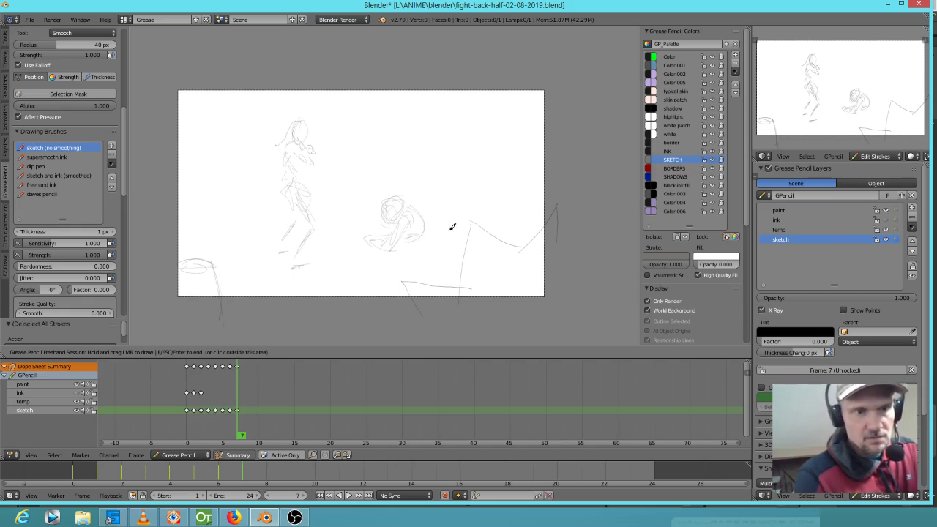
drag(430, 195, 431, 228)
mouse_move(423, 209)
mouse_down()
mouse_move(424, 185)
mouse_move(432, 194)
mouse_up()
drag(435, 196, 441, 220)
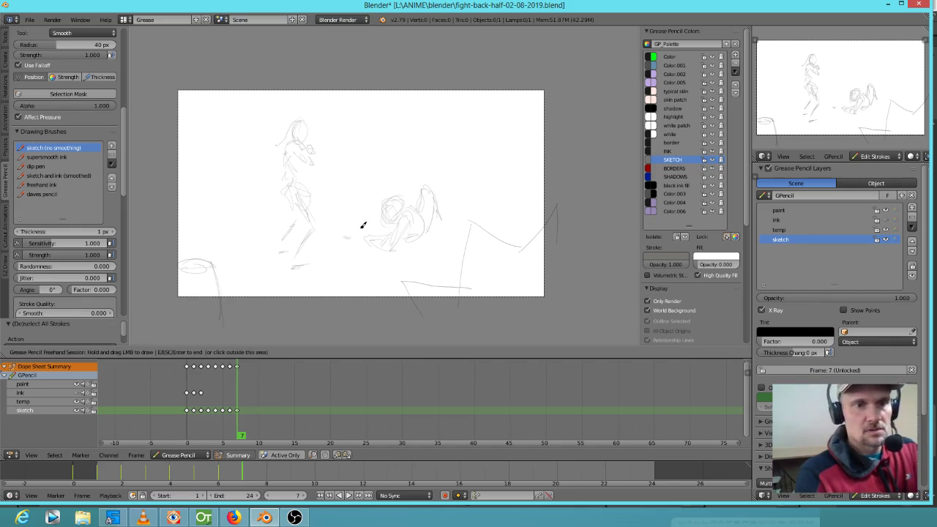
Step: Select the standing figure's strokes, scale them down and move the figure up toward the top edge of the frame
key(Escape)
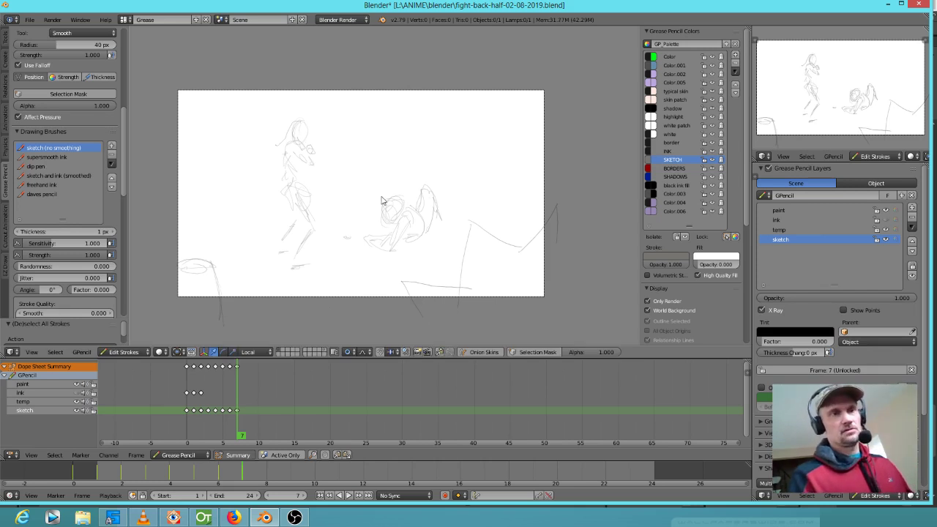
mouse_move(326, 116)
ctrl+mouse_down()
mouse_move(259, 157)
mouse_move(317, 156)
mouse_move(329, 121)
ctrl+mouse_up()
key(s)
click(376, 133)
key(g)
click(371, 124)
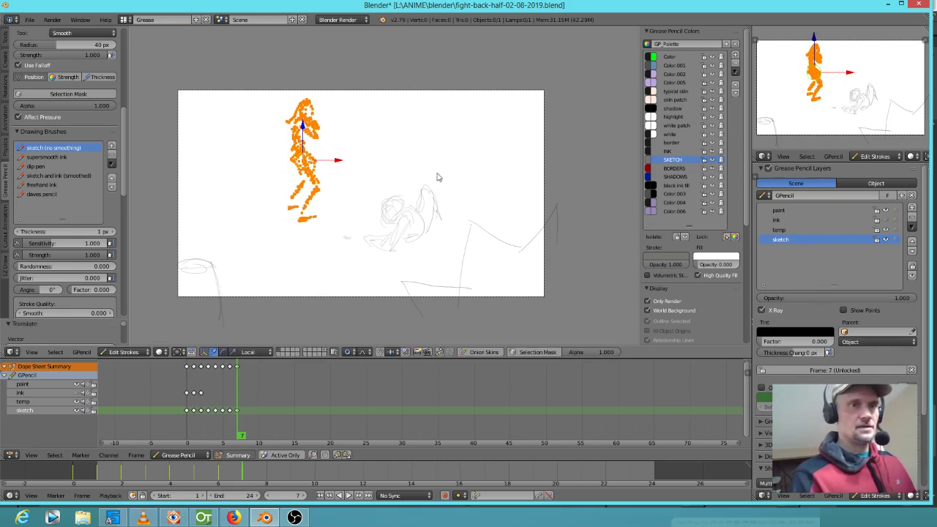
key(a)
Step: Select the grounded figure's strokes, enlarge them slightly and move the figure down
mouse_move(439, 197)
ctrl+mouse_down()
mouse_move(405, 183)
mouse_move(452, 204)
ctrl+mouse_up()
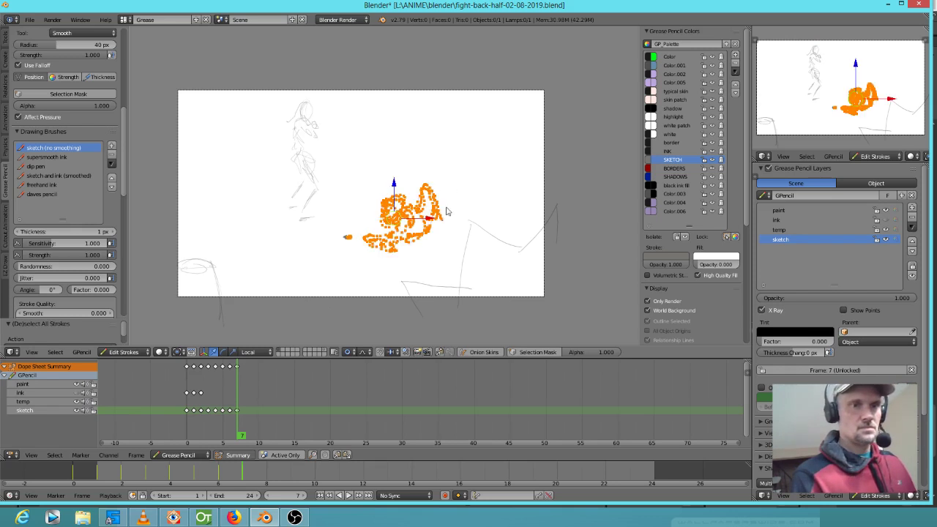
key(s)
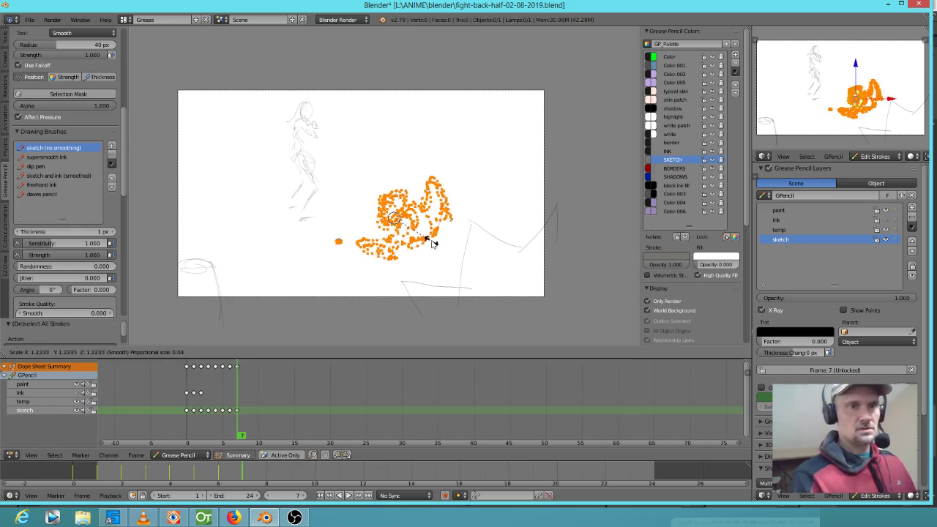
click(431, 231)
key(g)
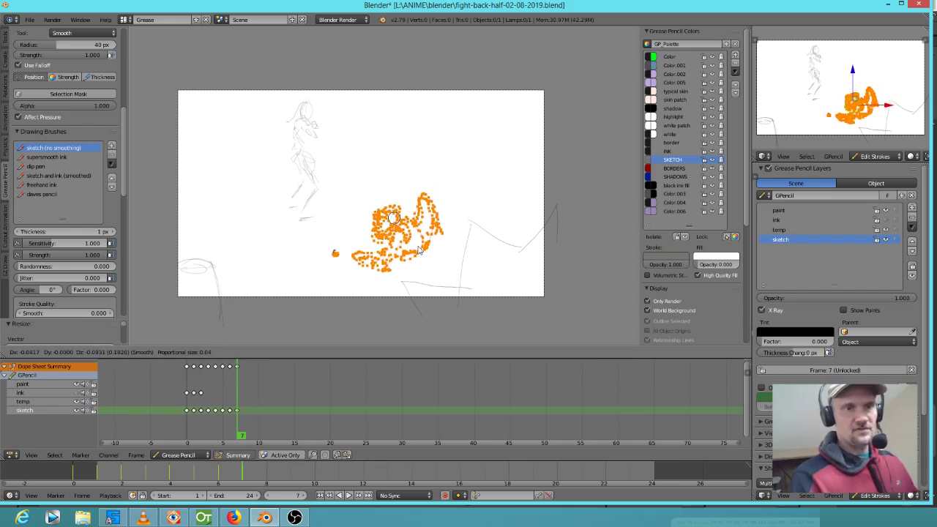
click(423, 253)
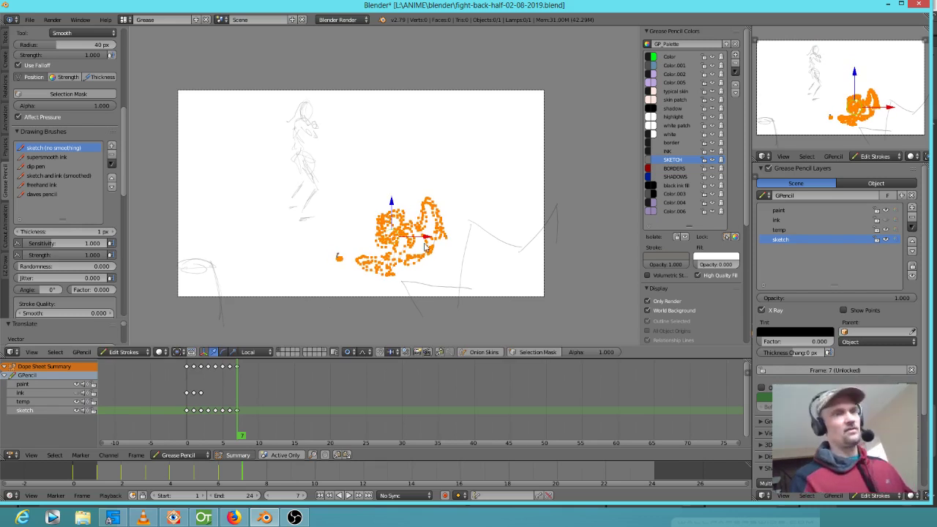
key(a)
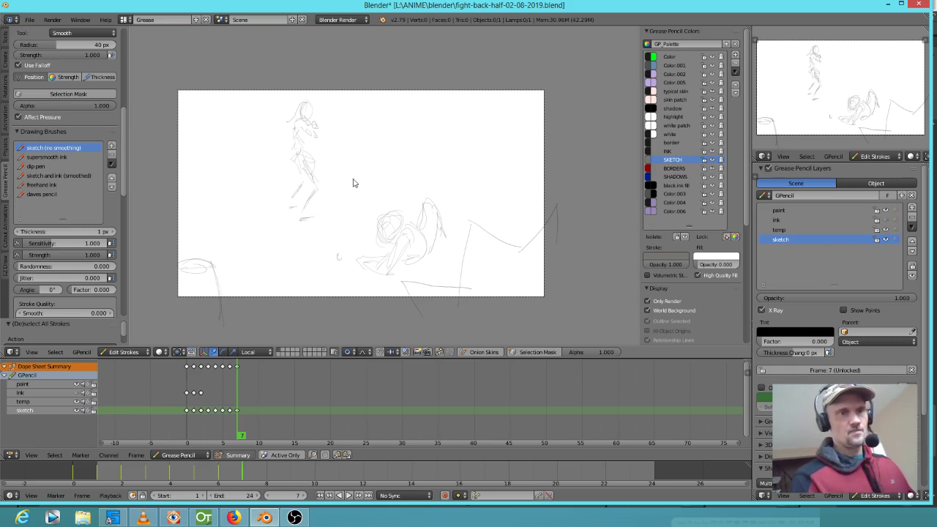
Step: Enlarge the standing figure slightly and lower it within the frame
mouse_move(311, 87)
ctrl+mouse_down()
mouse_move(319, 218)
mouse_move(339, 104)
ctrl+mouse_up()
key(s)
click(354, 157)
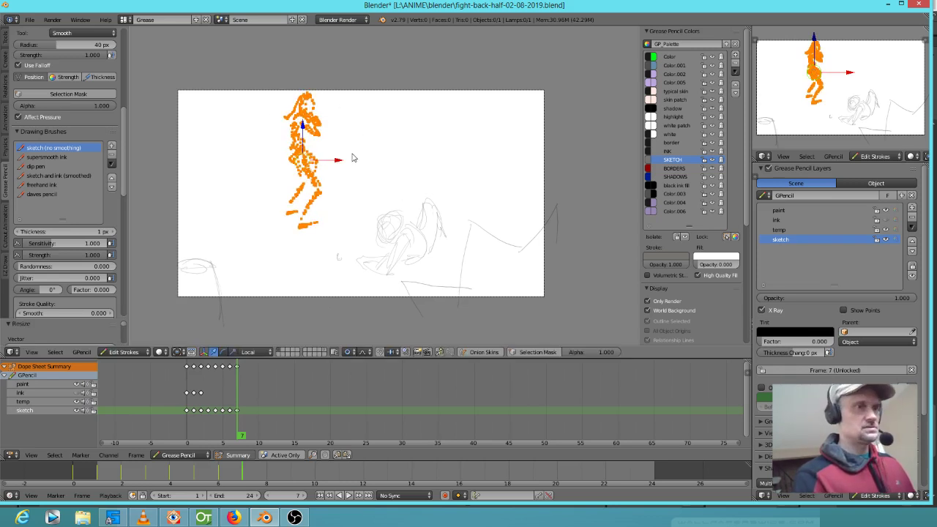
key(g)
click(346, 164)
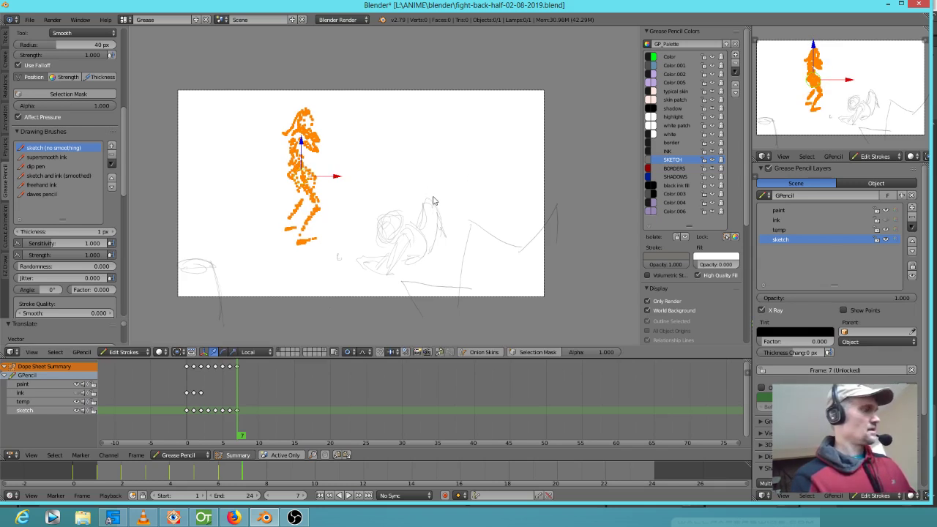
Step: Select the grounded figure's strokes, nudge them up and toward the jagged outline, and scale them down slightly
key(a)
mouse_move(408, 189)
ctrl+mouse_down()
mouse_move(333, 256)
mouse_move(411, 275)
mouse_move(442, 194)
ctrl+mouse_up()
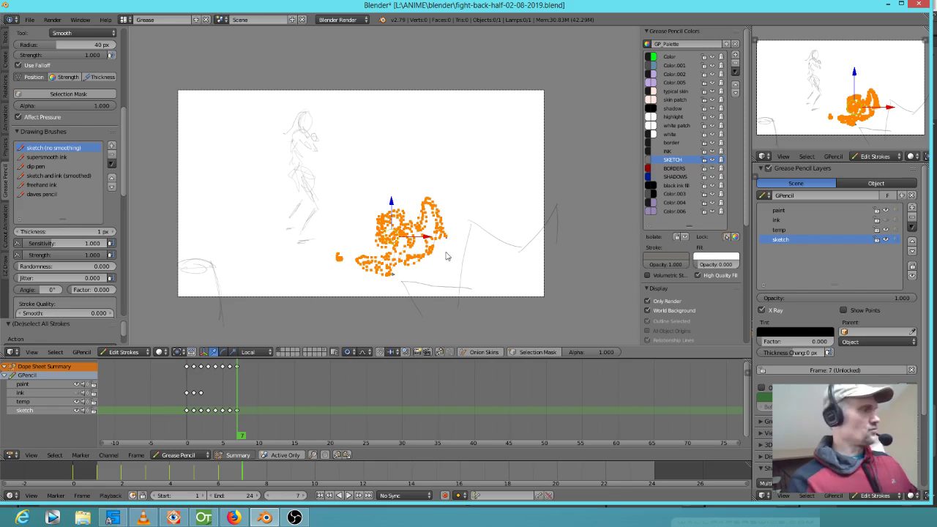
key(g)
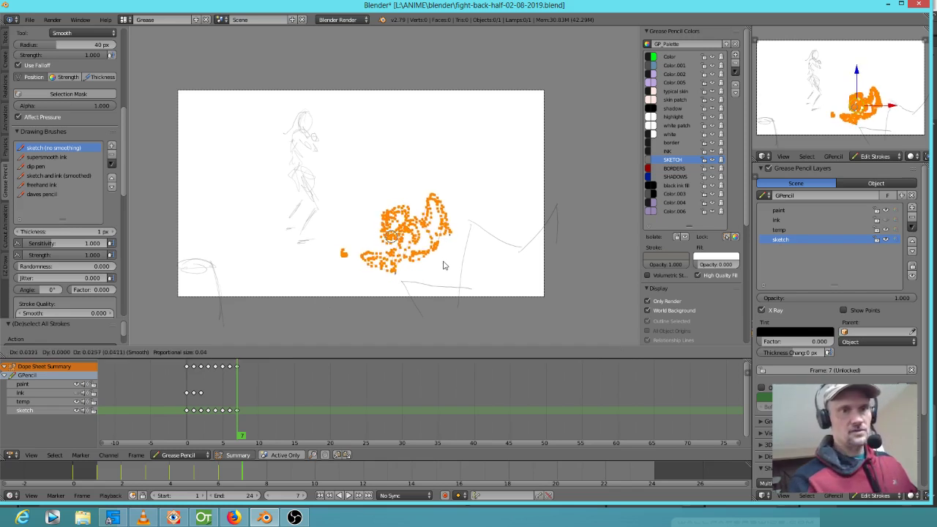
click(446, 263)
key(s)
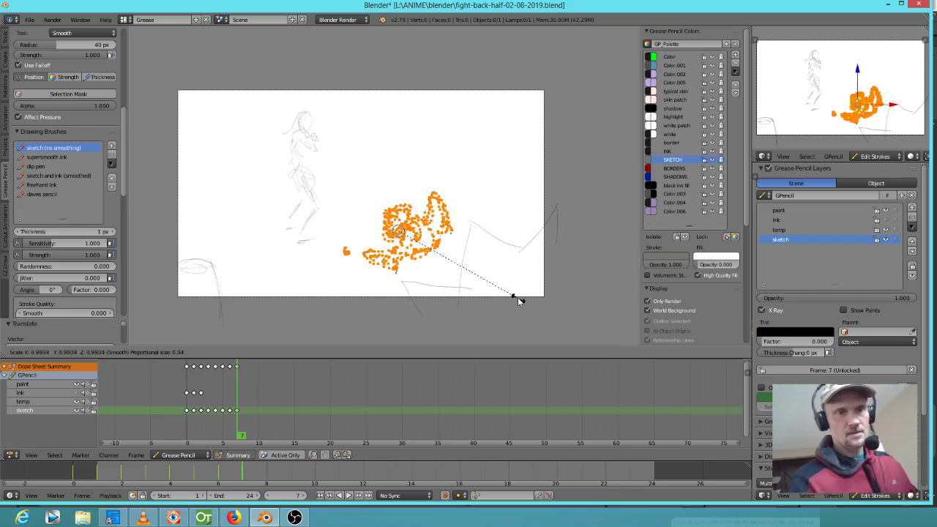
click(510, 300)
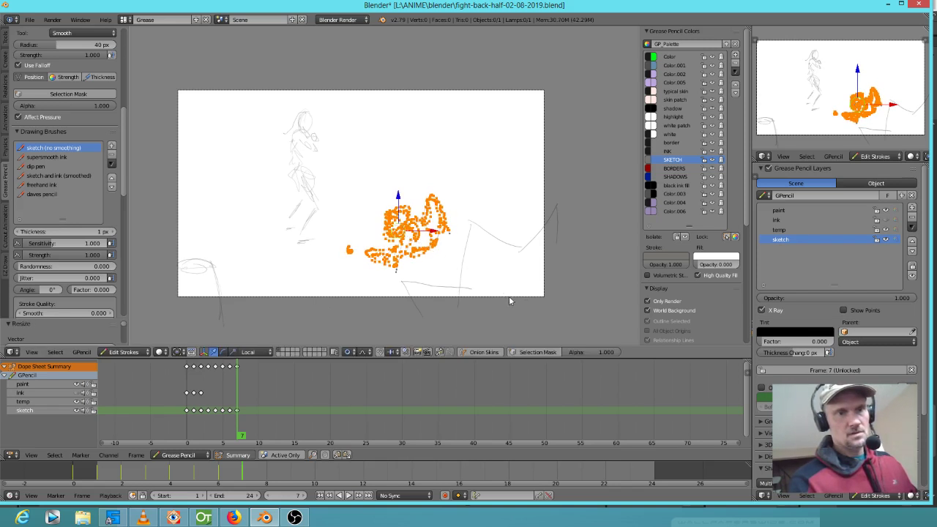
key(a)
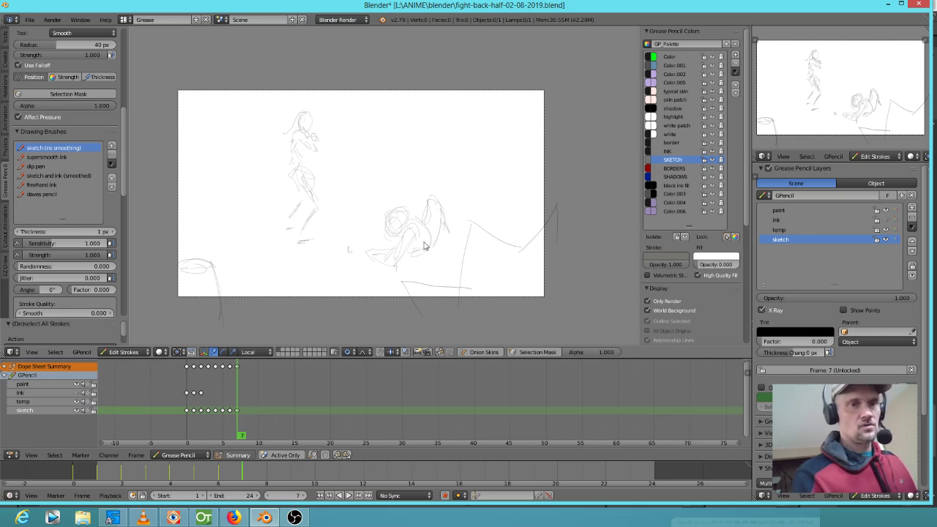
Step: Sketch loose hair strands, the side of the face and an eye line on the grounded figure's head
scroll(460, 188, up, 5)
shift+middle_drag(456, 334, 456, 226)
scroll(456, 156, up, 1)
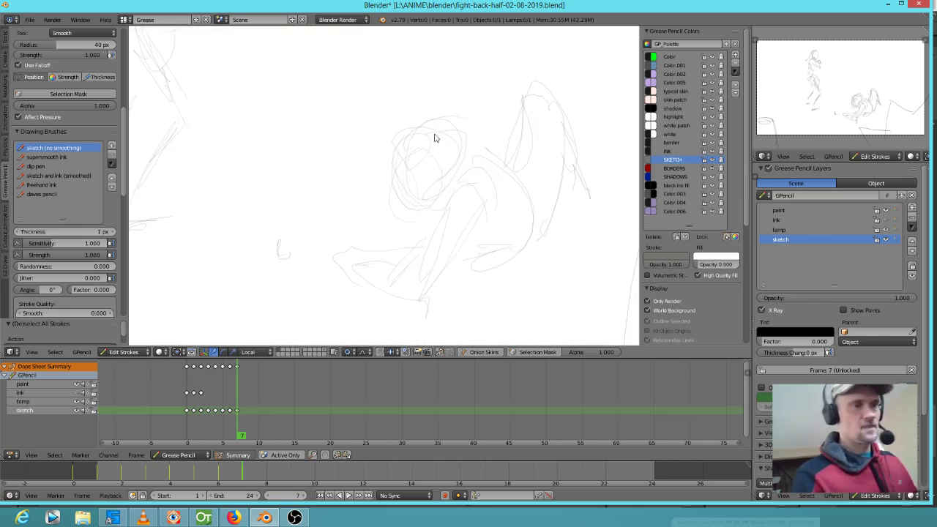
mouse_move(406, 165)
mouse_down()
mouse_move(363, 186)
mouse_move(369, 212)
mouse_move(398, 157)
mouse_move(378, 146)
mouse_move(353, 205)
mouse_up()
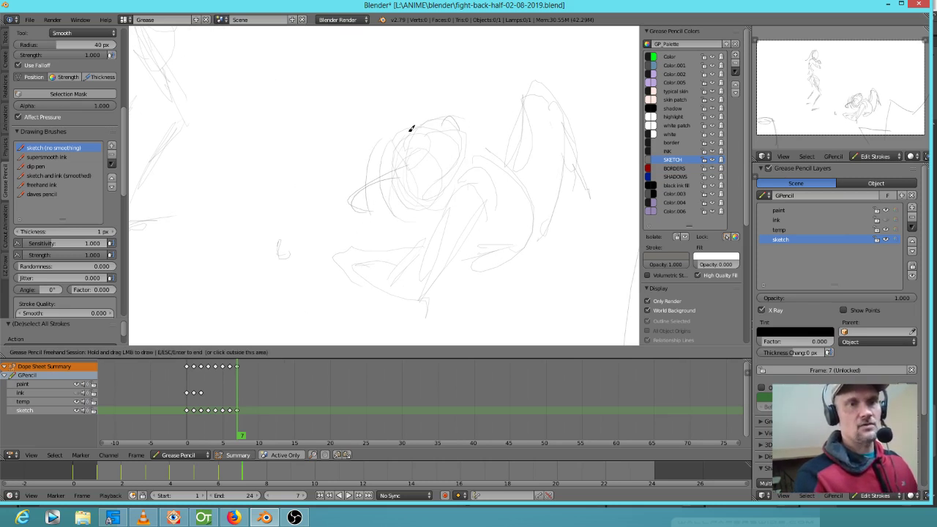
mouse_move(393, 153)
mouse_down()
mouse_move(418, 213)
mouse_move(436, 215)
mouse_up()
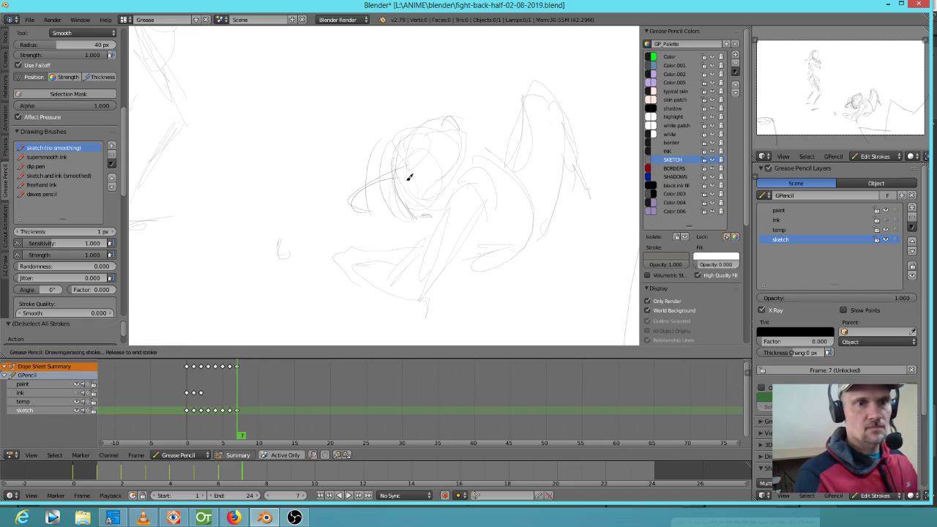
mouse_move(399, 169)
mouse_down()
mouse_move(437, 175)
mouse_move(437, 215)
mouse_move(467, 249)
mouse_up()
Step: Refine the grounded figure's shoulder, bent supporting arm and outstretched hand with darker strokes
mouse_move(434, 226)
mouse_down()
mouse_move(456, 257)
mouse_move(371, 270)
mouse_move(428, 301)
mouse_up()
drag(455, 269, 427, 299)
drag(487, 208, 474, 240)
drag(474, 157, 505, 156)
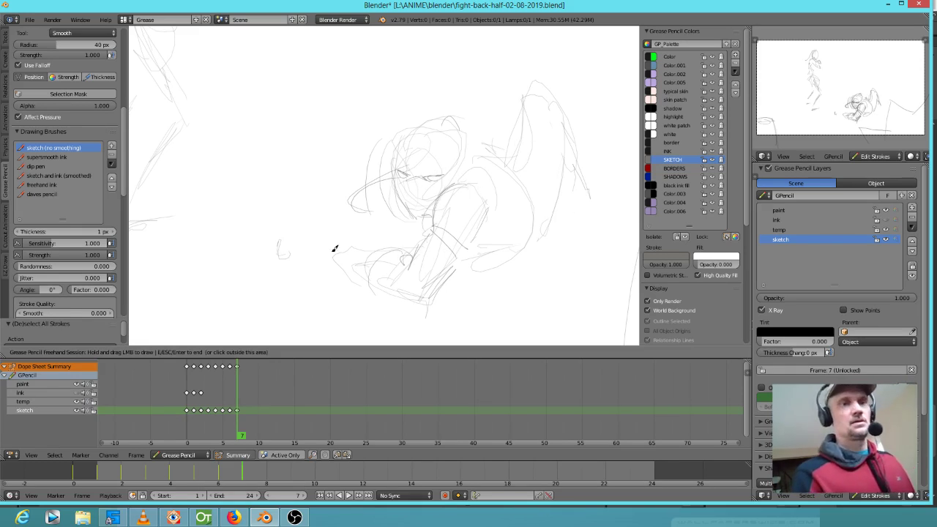
drag(278, 253, 332, 242)
Step: Define the grounded figure's raised leg and foot, erase the stray line beside the leg, and reinforce the hair and shoulder
mouse_move(529, 123)
mouse_down()
mouse_move(504, 163)
mouse_move(523, 245)
mouse_move(556, 151)
mouse_move(558, 181)
mouse_move(515, 95)
mouse_move(548, 102)
mouse_move(579, 163)
mouse_move(564, 217)
mouse_move(586, 218)
mouse_up()
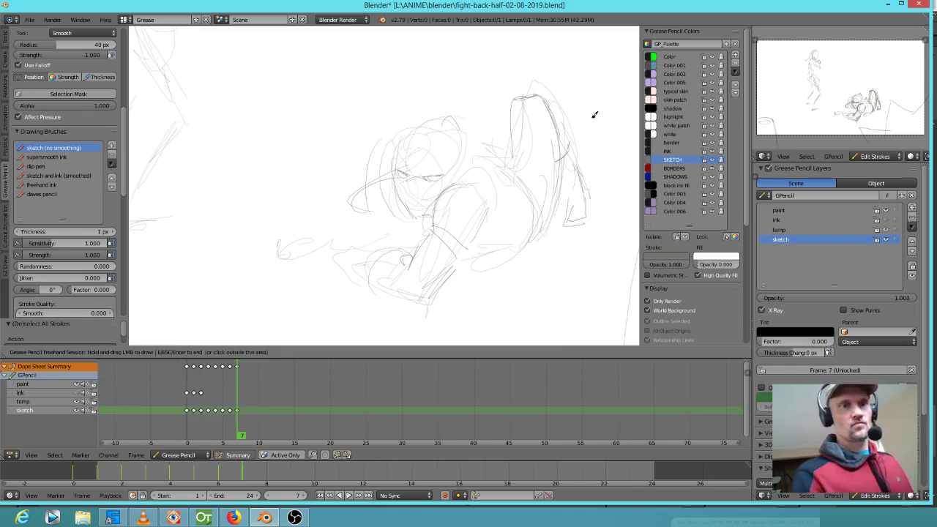
drag(510, 112, 507, 137)
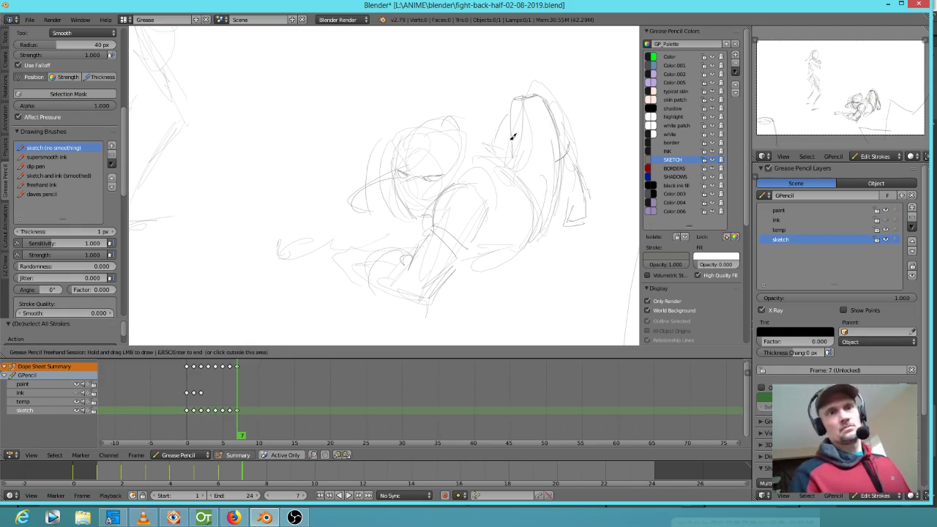
right_drag(489, 110, 489, 131)
mouse_move(399, 213)
mouse_down()
mouse_move(450, 252)
mouse_move(502, 202)
mouse_move(410, 196)
mouse_up()
drag(475, 184, 476, 184)
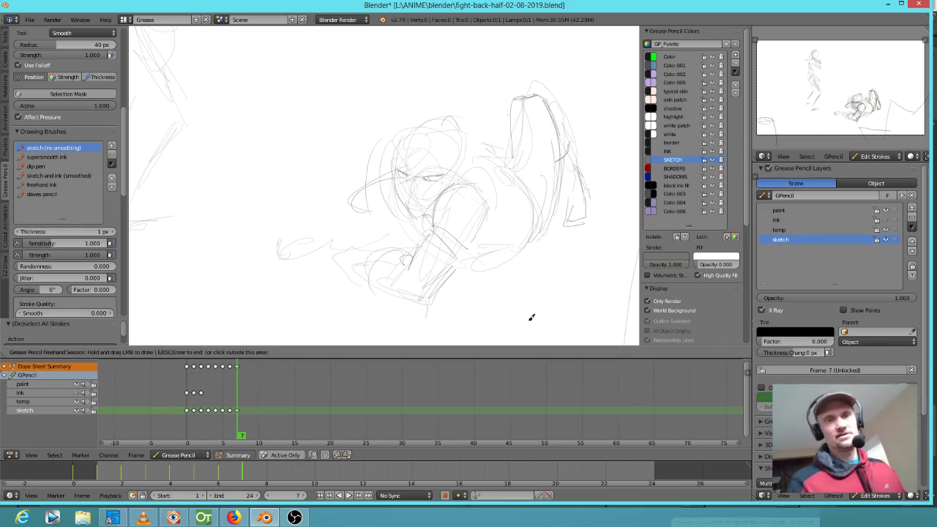
mouse_move(569, 216)
mouse_down()
mouse_move(567, 226)
mouse_move(583, 224)
mouse_move(587, 197)
mouse_up()
Step: Go back to the close-up head on frame 6 and sketch parted bangs across the forehead
scroll(527, 176, down, 5)
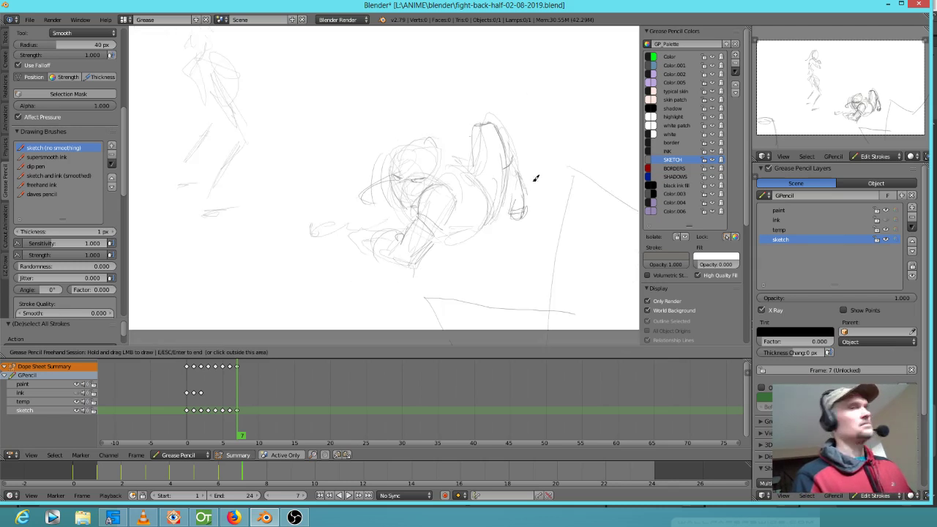
scroll(479, 187, down, 2)
scroll(468, 147, up, 3)
shift+middle_drag(464, 136, 462, 213)
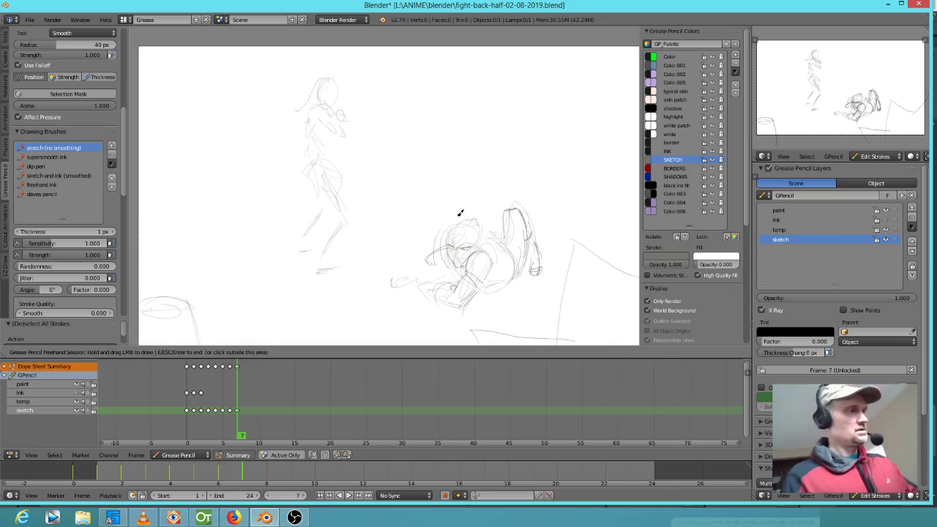
key(Left)
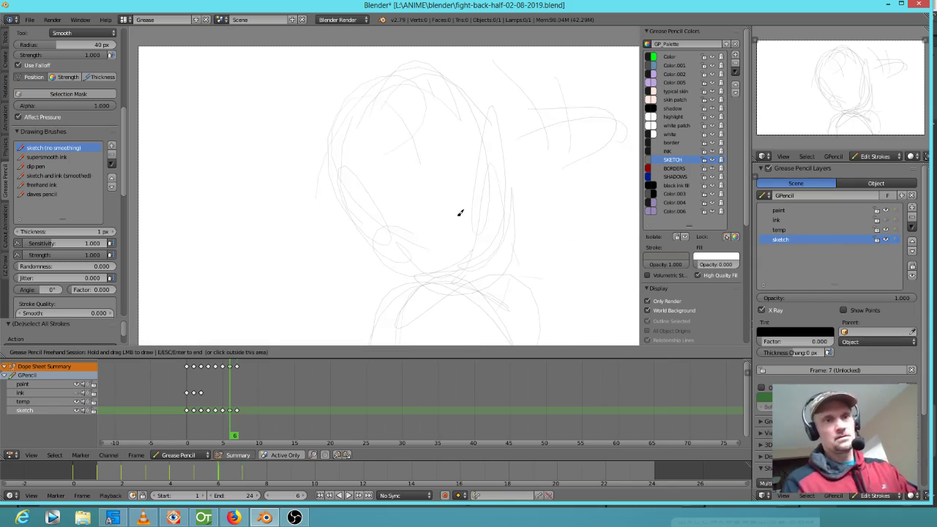
key(Left)
key(Right)
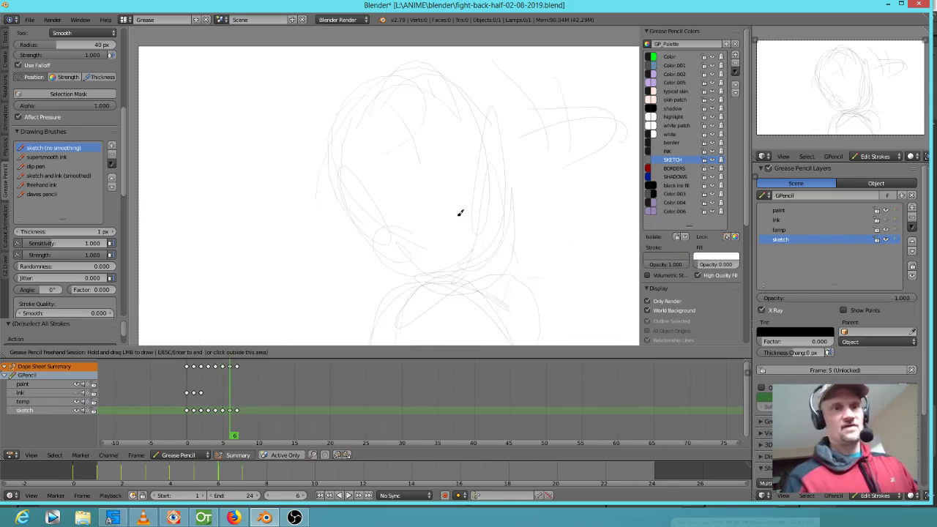
drag(447, 85, 423, 169)
drag(382, 141, 416, 166)
drag(432, 158, 448, 150)
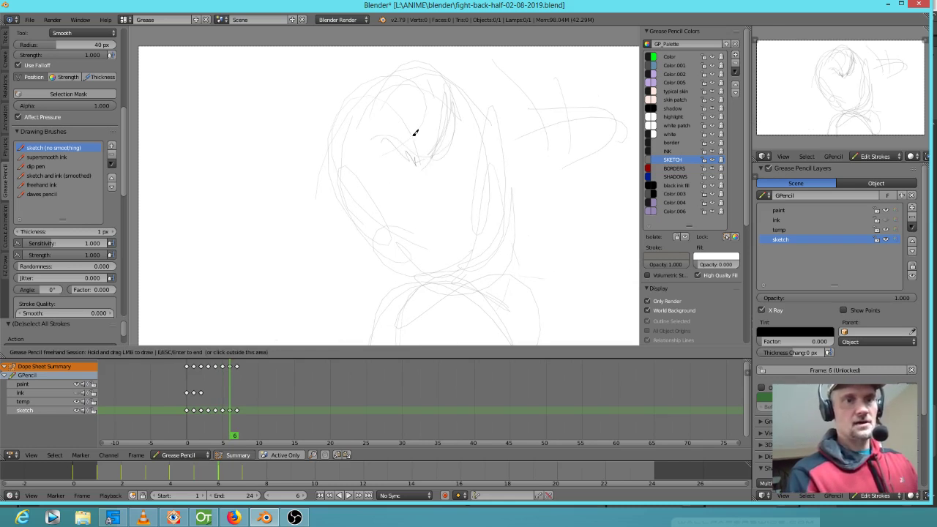
Step: Sketch a slanted guideline, eyes and lowered brows on the close-up face, and replace the long mouth line with a small mouth
mouse_move(517, 144)
mouse_down()
mouse_move(373, 195)
mouse_move(387, 203)
mouse_up()
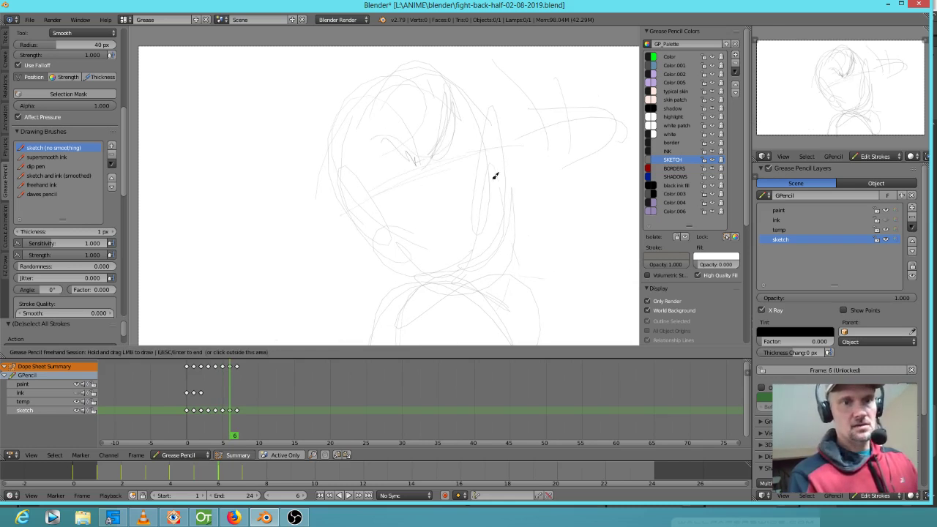
drag(468, 203, 427, 218)
mouse_move(420, 171)
mouse_down()
mouse_move(384, 178)
mouse_move(423, 172)
mouse_move(389, 169)
mouse_move(425, 171)
mouse_move(378, 179)
mouse_move(449, 168)
mouse_move(478, 142)
mouse_move(447, 161)
mouse_move(477, 145)
mouse_move(469, 158)
mouse_up()
mouse_move(402, 177)
mouse_down()
mouse_move(460, 157)
mouse_move(399, 177)
mouse_move(399, 162)
mouse_move(415, 160)
mouse_move(389, 167)
mouse_up()
drag(441, 156, 470, 147)
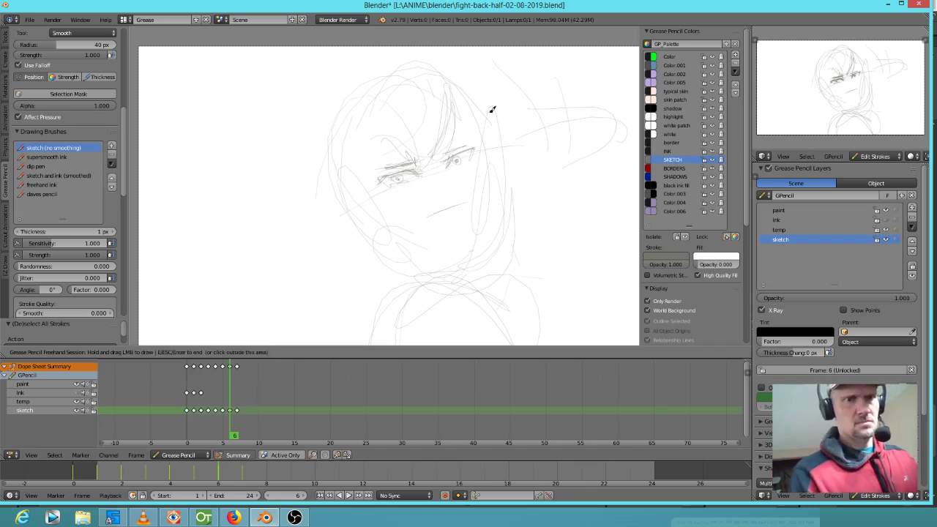
mouse_move(453, 207)
right_down()
mouse_move(427, 216)
mouse_move(449, 210)
right_up()
mouse_move(451, 226)
mouse_down()
mouse_move(443, 228)
mouse_move(451, 227)
mouse_up()
Step: Outline the cheek, jaw and chin of the close-up face and add the ear
drag(487, 153, 479, 224)
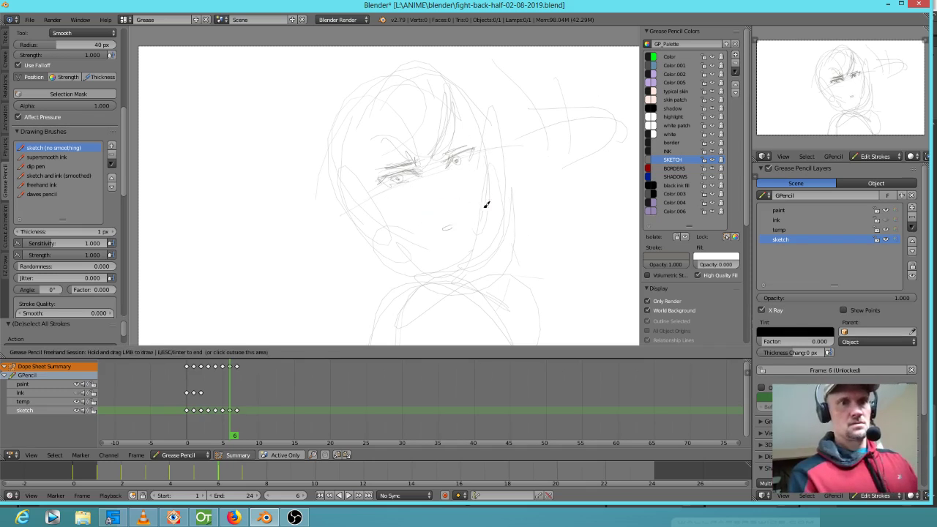
mouse_move(485, 150)
mouse_down()
mouse_move(483, 209)
mouse_move(455, 259)
mouse_up()
drag(391, 243, 454, 255)
drag(353, 197, 375, 232)
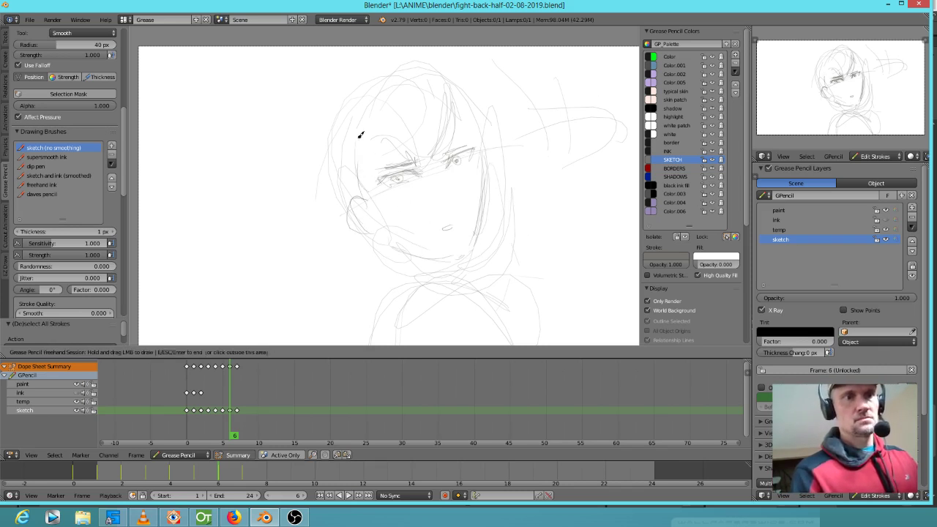
Step: Draw long hair locks hanging down both sides of the close-up face and reinforce the jawline
drag(366, 191, 363, 313)
drag(370, 202, 373, 291)
mouse_move(494, 167)
mouse_down()
mouse_move(567, 268)
mouse_move(520, 226)
mouse_move(591, 303)
mouse_move(491, 164)
mouse_move(588, 299)
mouse_up()
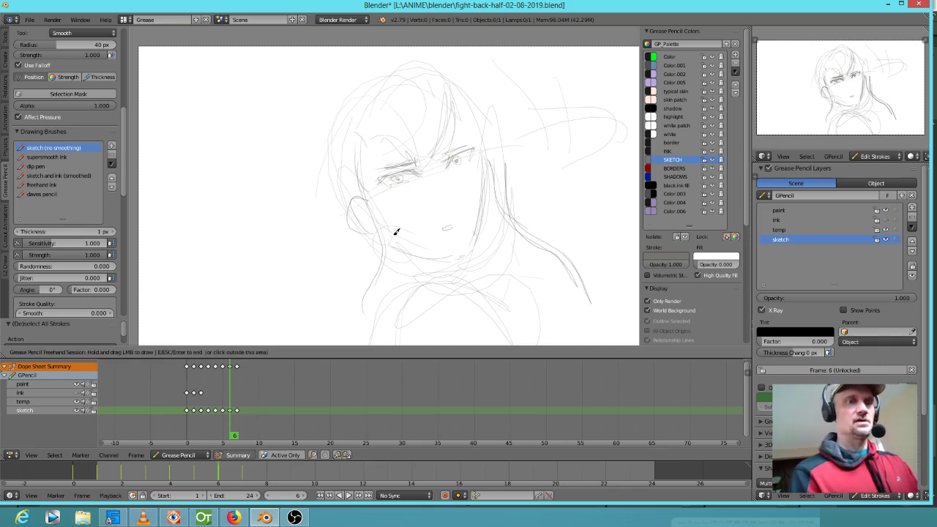
mouse_move(403, 246)
mouse_down()
mouse_move(455, 258)
mouse_move(476, 237)
mouse_move(483, 210)
mouse_up()
mouse_move(485, 175)
mouse_down()
mouse_move(472, 235)
mouse_move(484, 160)
mouse_up()
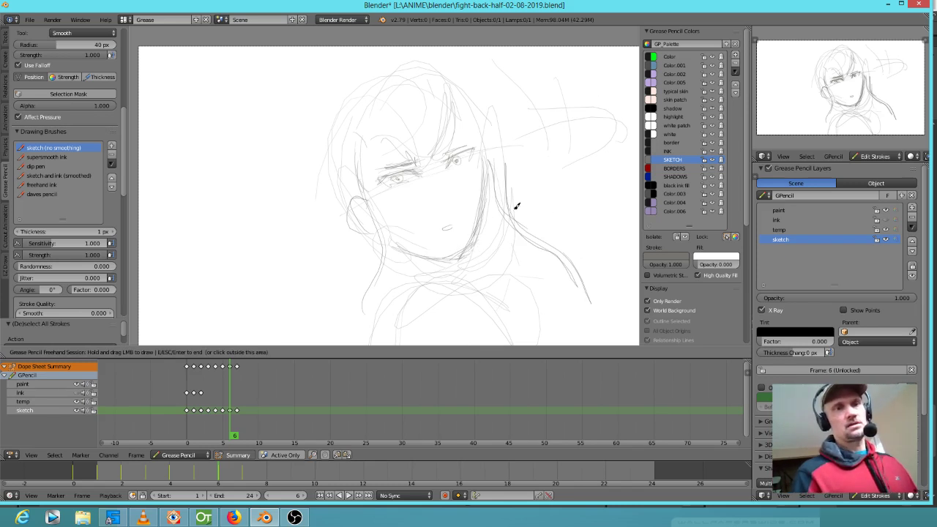
Step: Select the eye, brow and lower bang strokes of the close-up face and move them down slightly
key(Escape)
mouse_move(467, 123)
ctrl+mouse_down()
mouse_move(436, 107)
mouse_move(374, 188)
mouse_move(481, 147)
ctrl+mouse_up()
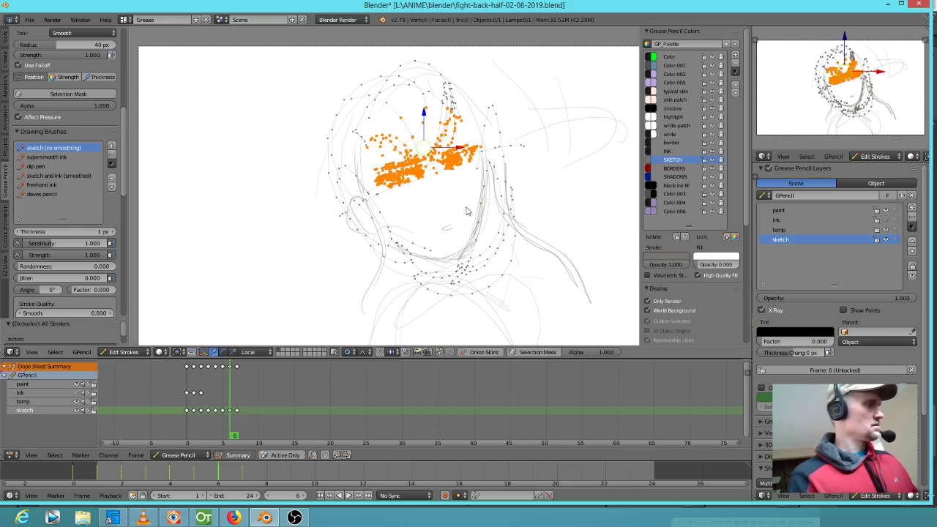
key(g)
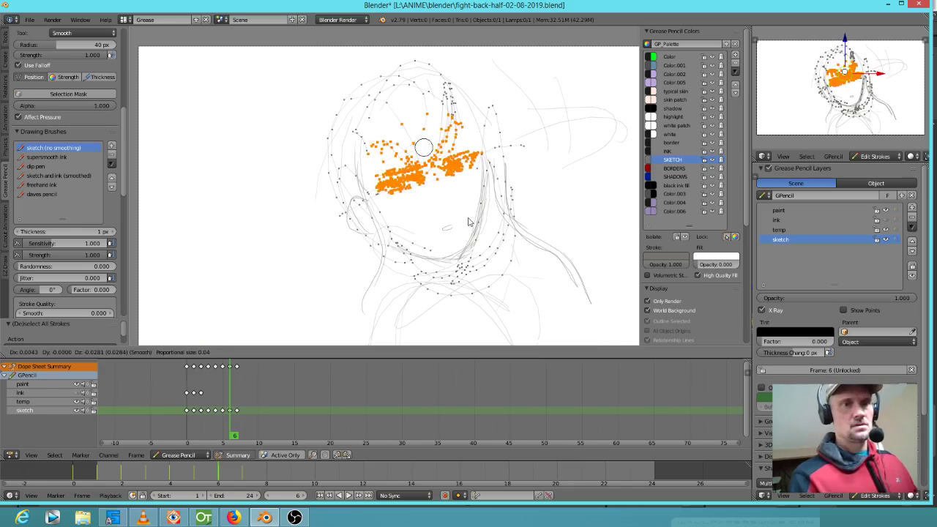
click(470, 221)
key(a)
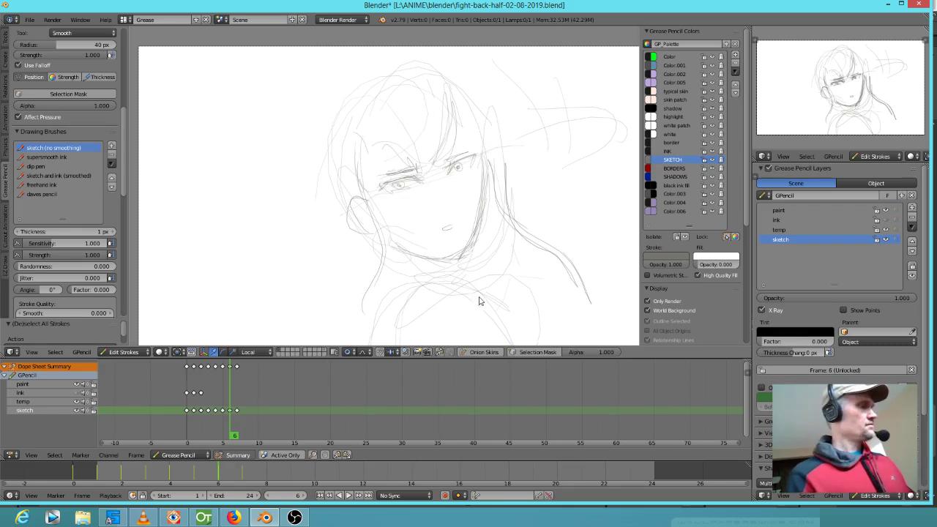
Step: Sketch the collar line, hair loops above the head and spiky strands blowing out from the side of the close-up head
mouse_move(437, 290)
mouse_down()
mouse_move(412, 288)
mouse_move(518, 305)
mouse_move(388, 332)
mouse_up()
mouse_move(355, 140)
mouse_down()
mouse_move(330, 130)
mouse_move(333, 167)
mouse_move(351, 71)
mouse_move(337, 91)
mouse_up()
shift+middle_drag(484, 198, 480, 254)
mouse_move(341, 115)
mouse_down()
mouse_move(310, 100)
mouse_move(395, 92)
mouse_move(412, 112)
mouse_up()
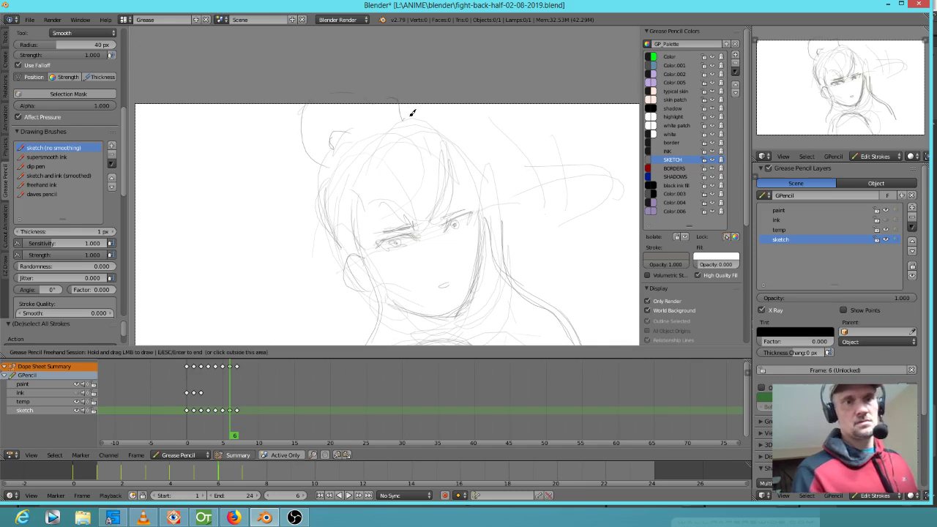
mouse_move(497, 201)
mouse_down()
mouse_move(566, 182)
mouse_move(531, 232)
mouse_move(506, 244)
mouse_up()
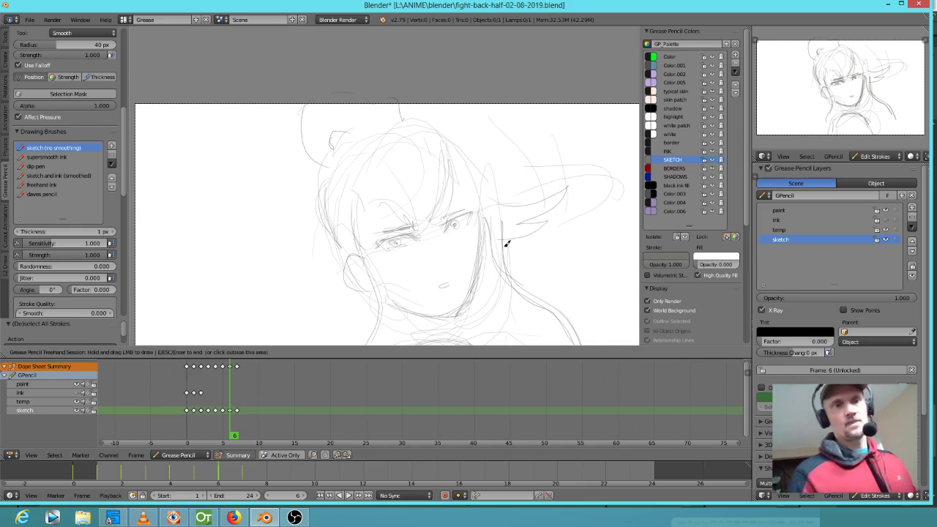
Step: Return to frame 7 and refine the standing figure's shoulder, folded arm, back and waist contours
scroll(455, 170, down, 1)
shift+middle_drag(511, 197, 537, 78)
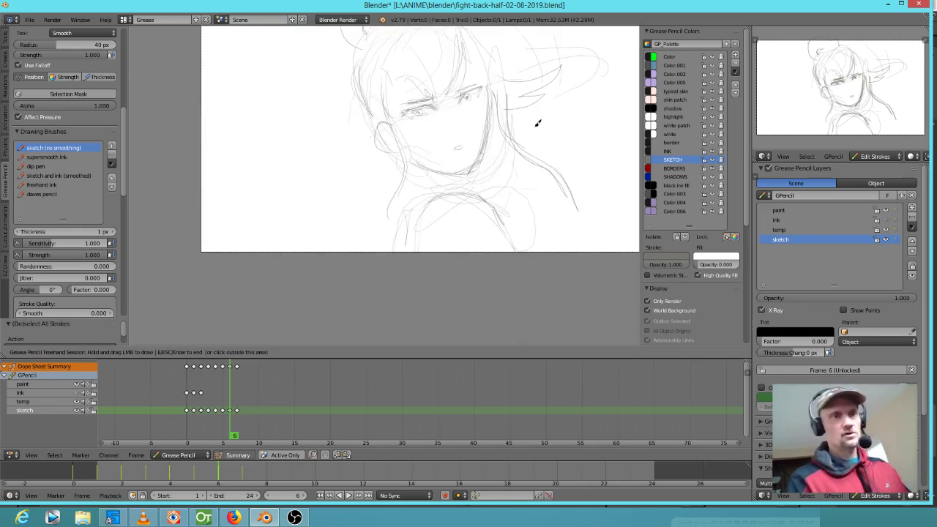
scroll(501, 166, down, 1)
key(Left)
key(Right)
key(Right)
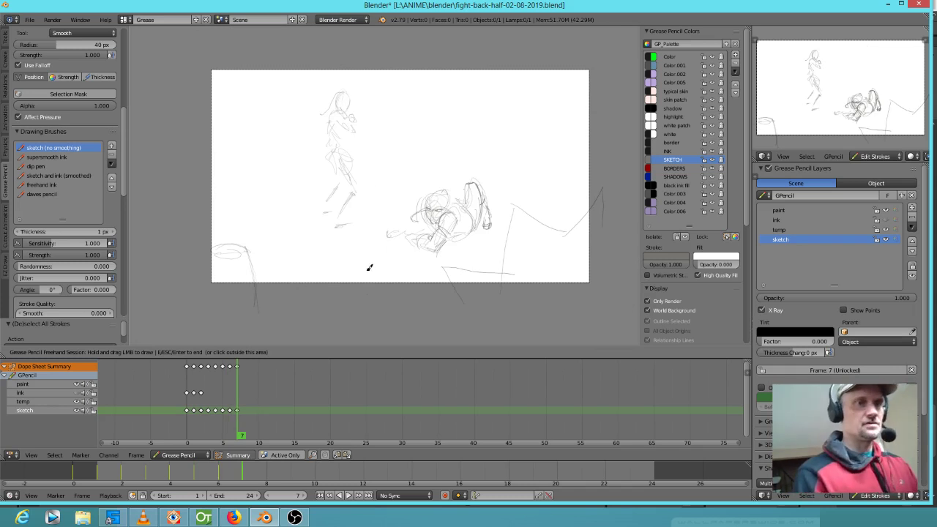
scroll(314, 198, up, 3)
scroll(429, 185, up, 4)
mouse_move(368, 150)
shift+middle_down()
mouse_move(421, 211)
mouse_move(427, 261)
shift+middle_up()
scroll(430, 200, down, 1)
scroll(431, 170, up, 2)
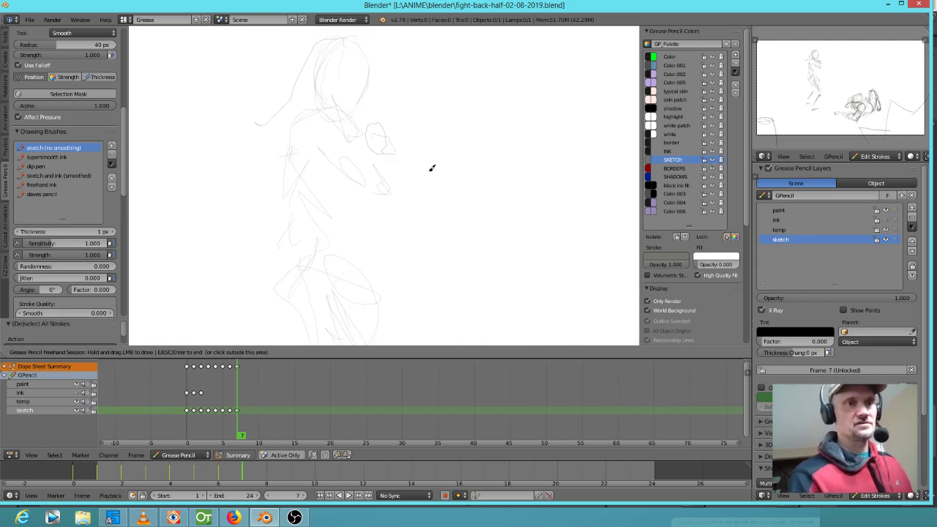
mouse_move(312, 116)
mouse_down()
mouse_move(349, 121)
mouse_move(345, 162)
mouse_move(381, 197)
mouse_up()
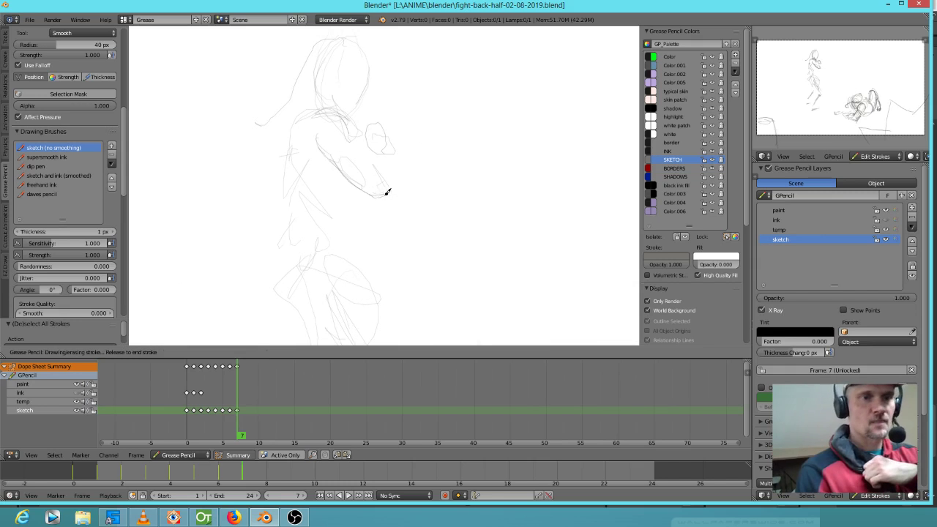
mouse_move(312, 110)
mouse_down()
mouse_move(299, 146)
mouse_move(307, 203)
mouse_up()
drag(307, 88, 329, 234)
mouse_move(293, 153)
mouse_down()
mouse_move(321, 206)
mouse_move(315, 272)
mouse_move(290, 291)
mouse_up()
drag(319, 256, 291, 296)
Step: Sketch the standing figure's back waist and skirt contour, with a bow and a long sash trailing behind
shift+drag(452, 237, 504, 144)
drag(350, 185, 354, 273)
mouse_move(353, 217)
mouse_down()
mouse_move(341, 276)
mouse_move(395, 267)
mouse_up()
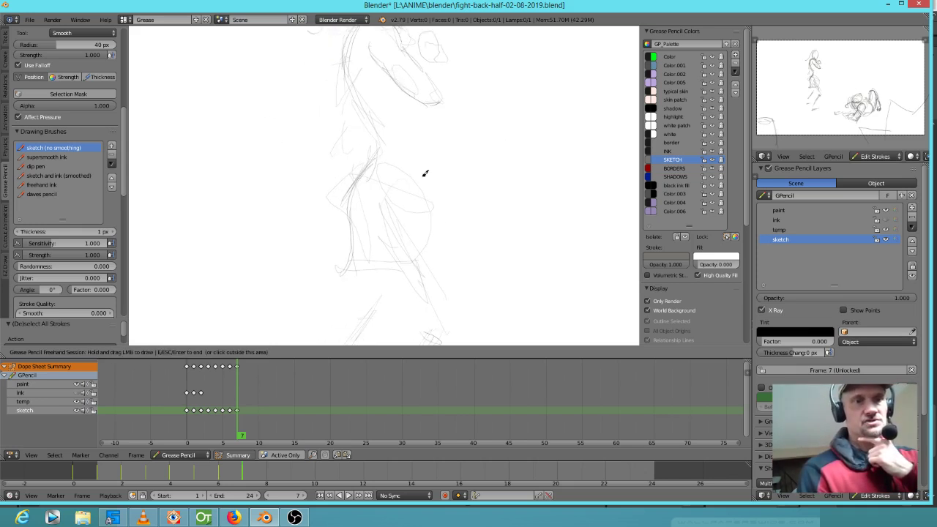
drag(352, 185, 373, 159)
drag(370, 115, 371, 117)
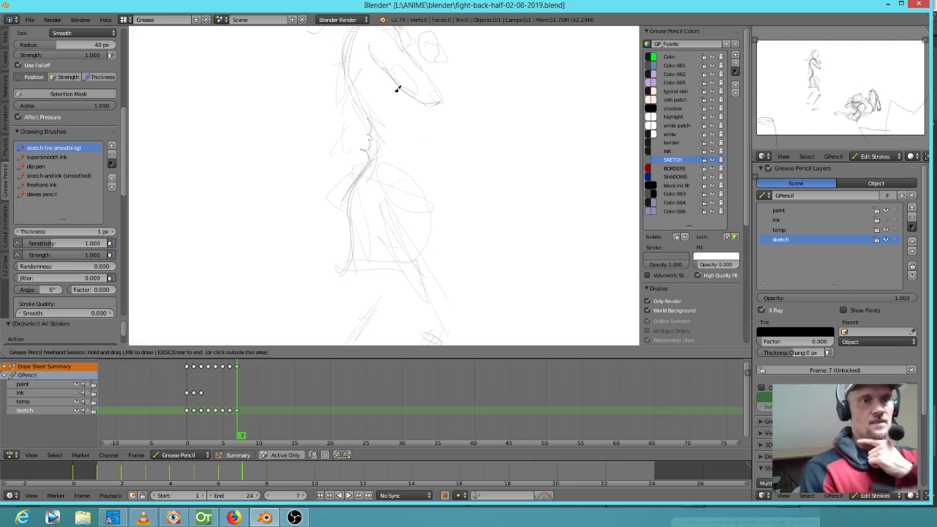
drag(259, 194, 350, 146)
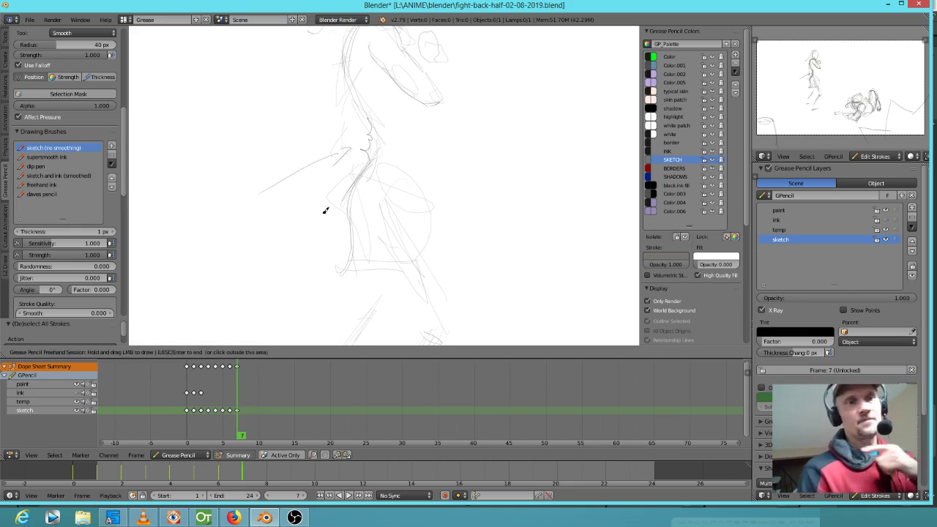
key(ctrl+z)
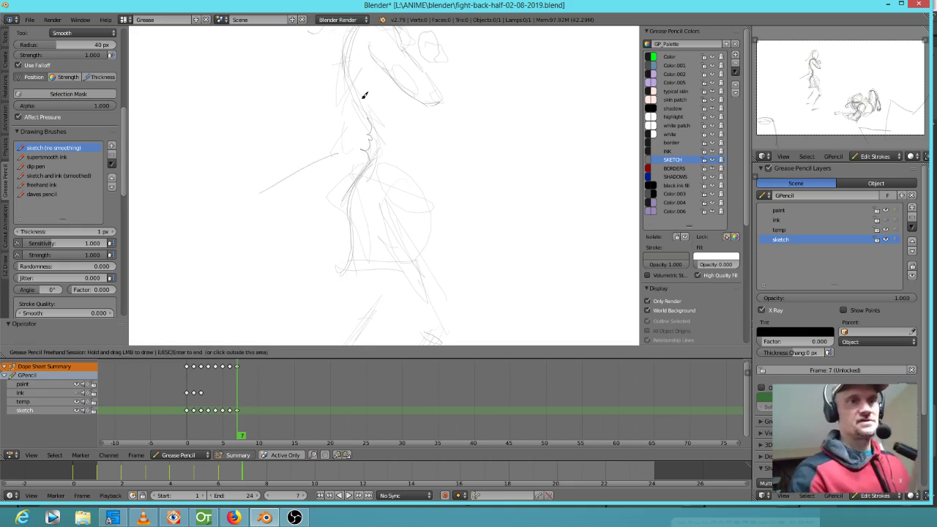
Step: Add waist folds and draw the front torso and skirt contour down from the folded arm
shift+middle_drag(385, 115, 408, 177)
mouse_move(389, 176)
mouse_down()
mouse_move(414, 145)
mouse_move(397, 171)
mouse_move(418, 155)
mouse_up()
drag(400, 175, 410, 172)
mouse_move(377, 95)
mouse_down()
mouse_move(371, 137)
mouse_move(391, 171)
mouse_move(458, 233)
mouse_up()
mouse_move(453, 183)
mouse_down()
mouse_move(457, 213)
mouse_move(444, 256)
mouse_up()
mouse_move(460, 220)
mouse_down()
mouse_move(446, 253)
mouse_move(455, 236)
mouse_up()
drag(460, 203, 452, 321)
drag(455, 263, 481, 309)
Step: Sketch the standing figure's raised hand and wrist above the folded arm
mouse_move(525, 260)
shift+middle_down()
mouse_move(519, 253)
mouse_move(465, 311)
shift+middle_up()
mouse_move(390, 165)
mouse_down()
mouse_move(396, 193)
mouse_move(383, 162)
mouse_move(398, 173)
mouse_up()
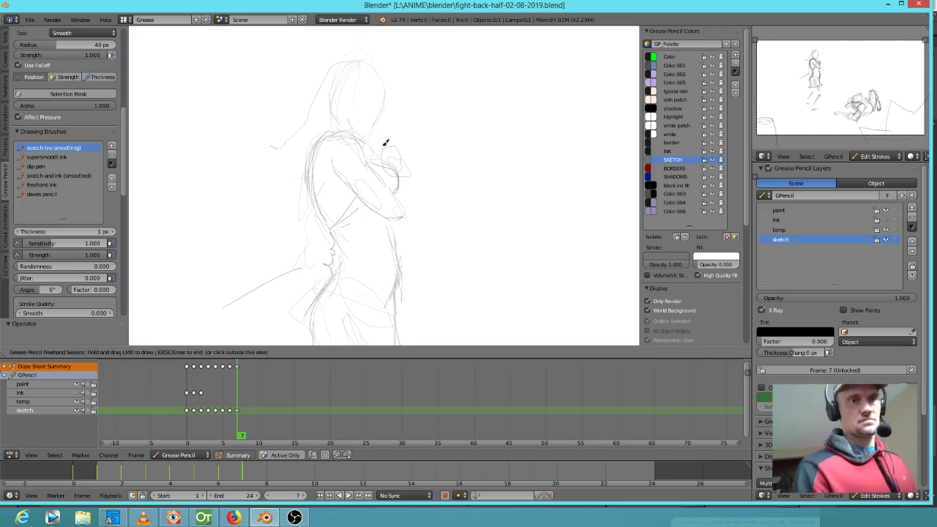
mouse_move(413, 139)
mouse_down()
mouse_move(388, 142)
mouse_move(401, 159)
mouse_move(381, 163)
mouse_up()
mouse_move(387, 150)
mouse_down()
mouse_move(380, 157)
mouse_move(395, 155)
mouse_move(392, 133)
mouse_move(390, 143)
mouse_up()
Step: Redraw the standing figure's jaw and ear, and add vertical and eye-level guide lines across the face
mouse_move(366, 138)
shift+middle_down()
mouse_move(388, 246)
mouse_move(467, 157)
shift+middle_up()
shift+middle_drag(435, 261, 452, 176)
drag(450, 150, 403, 212)
mouse_move(375, 140)
mouse_down()
mouse_move(358, 144)
mouse_move(402, 211)
mouse_up()
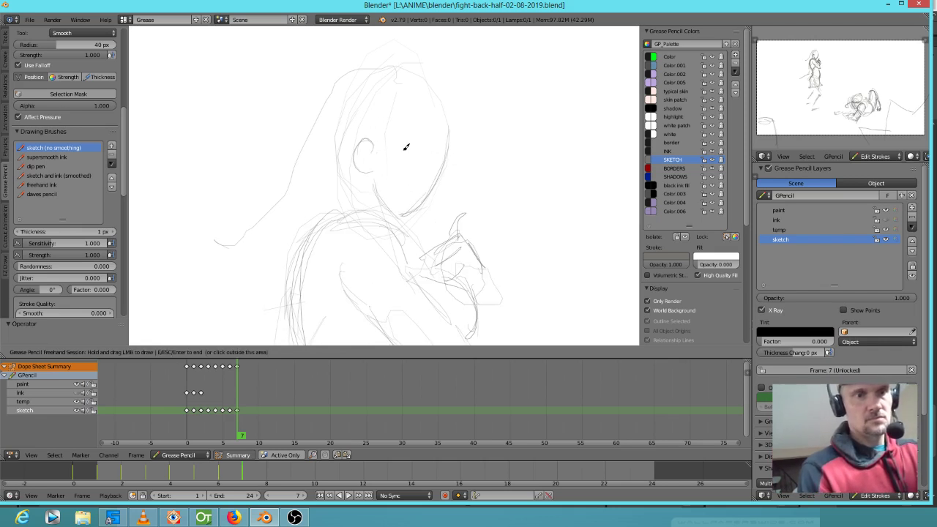
mouse_move(390, 136)
right_down()
mouse_move(356, 164)
mouse_move(372, 190)
right_up()
drag(361, 193, 398, 215)
drag(370, 195, 359, 151)
mouse_move(357, 153)
mouse_down()
mouse_move(358, 173)
mouse_move(355, 151)
mouse_move(370, 141)
mouse_move(443, 154)
mouse_move(411, 109)
mouse_move(406, 201)
mouse_up()
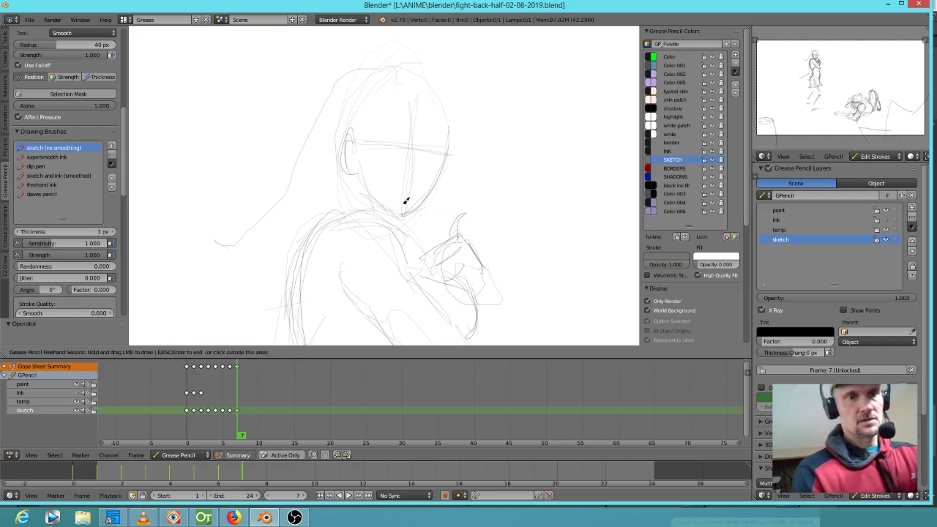
Step: Draw the standing figure's eyes along the guide line and a short straight mouth
scroll(373, 361, down, 2)
scroll(434, 226, down, 6)
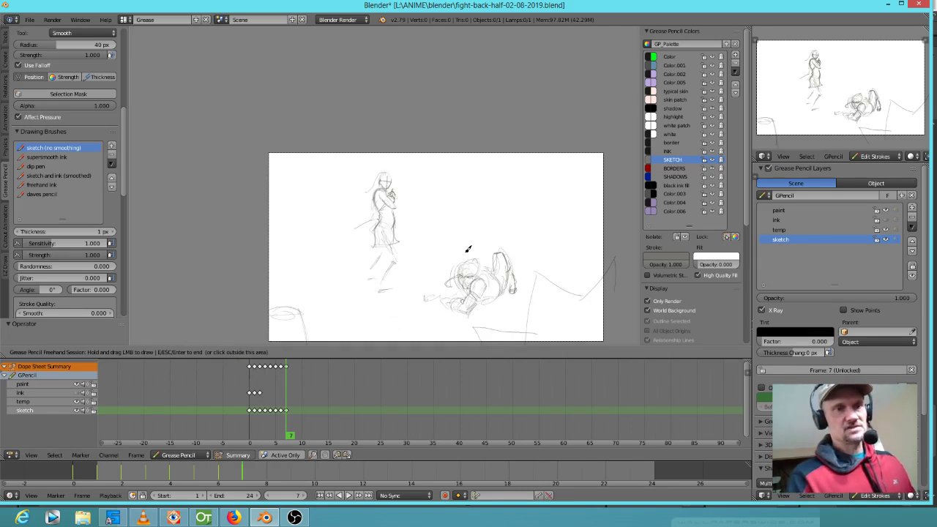
scroll(358, 198, up, 12)
drag(414, 118, 375, 117)
mouse_move(378, 114)
mouse_down()
mouse_move(399, 110)
mouse_move(392, 115)
mouse_up()
mouse_move(459, 122)
mouse_down()
mouse_move(448, 126)
mouse_move(460, 129)
mouse_up()
drag(408, 197, 430, 198)
Step: Draw the swept fringe and the hair contour around the standing figure's head and ear
mouse_move(489, 173)
shift+middle_down()
mouse_move(495, 201)
mouse_move(481, 264)
shift+middle_up()
mouse_move(474, 140)
mouse_down()
mouse_move(419, 205)
mouse_move(427, 200)
mouse_up()
drag(481, 144, 427, 200)
drag(430, 188, 414, 198)
mouse_move(414, 185)
mouse_down()
mouse_move(396, 195)
mouse_move(365, 102)
mouse_up()
drag(347, 118, 362, 174)
mouse_move(390, 70)
mouse_down()
mouse_move(426, 66)
mouse_move(475, 90)
mouse_move(488, 115)
mouse_move(475, 168)
mouse_move(427, 204)
mouse_up()
mouse_move(393, 70)
mouse_down()
mouse_move(346, 136)
mouse_move(345, 73)
mouse_move(298, 158)
mouse_up()
drag(314, 121, 297, 195)
drag(305, 138, 308, 199)
drag(345, 149, 339, 188)
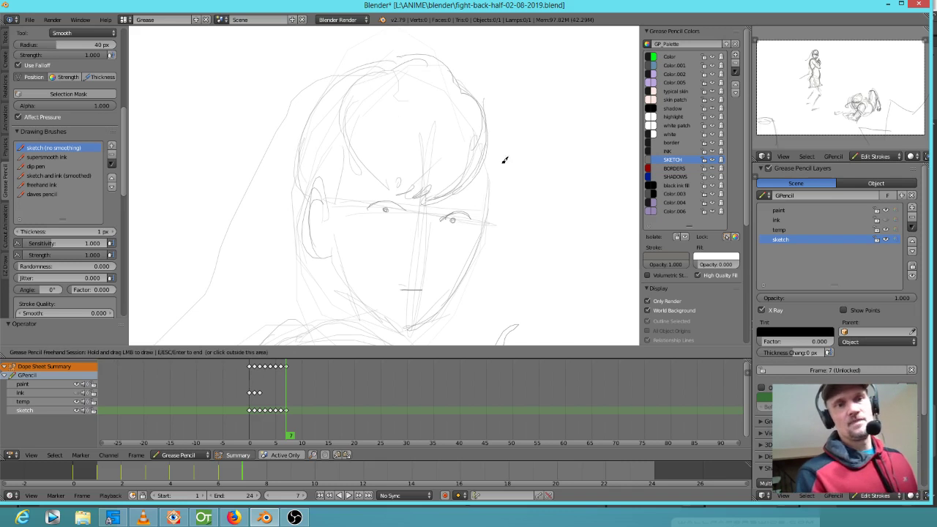
Step: Add frowning brows, strengthen the jaw and cheek lines, and replace the straight mouth with a small round one
mouse_move(407, 201)
mouse_down()
mouse_move(363, 196)
mouse_move(406, 213)
mouse_move(479, 202)
mouse_up()
mouse_move(486, 168)
mouse_down()
mouse_move(476, 241)
mouse_move(440, 311)
mouse_up()
mouse_move(342, 265)
mouse_down()
mouse_move(349, 294)
mouse_move(410, 326)
mouse_move(429, 320)
mouse_move(478, 242)
mouse_up()
drag(401, 290, 423, 289)
right_drag(409, 295, 422, 276)
drag(415, 295, 416, 297)
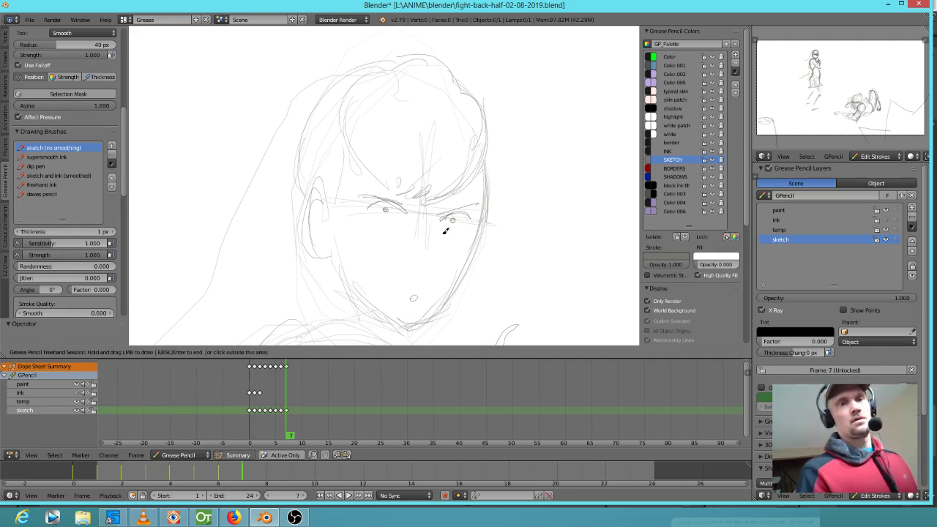
Step: Erase and redraw the outer edge of the fringe, and add the side strand and inner ear lines
mouse_move(479, 99)
right_down()
mouse_move(474, 142)
mouse_move(468, 137)
right_up()
mouse_move(462, 79)
mouse_down()
mouse_move(497, 139)
mouse_move(473, 186)
mouse_move(442, 204)
mouse_up()
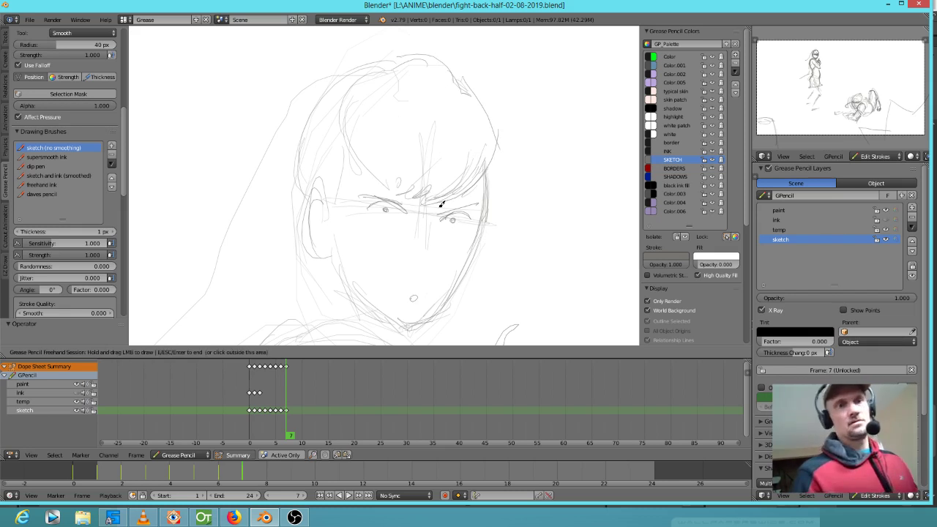
drag(488, 165, 483, 212)
drag(491, 166, 478, 236)
drag(330, 222, 315, 204)
mouse_move(316, 204)
mouse_down()
mouse_move(319, 260)
mouse_move(334, 258)
mouse_up()
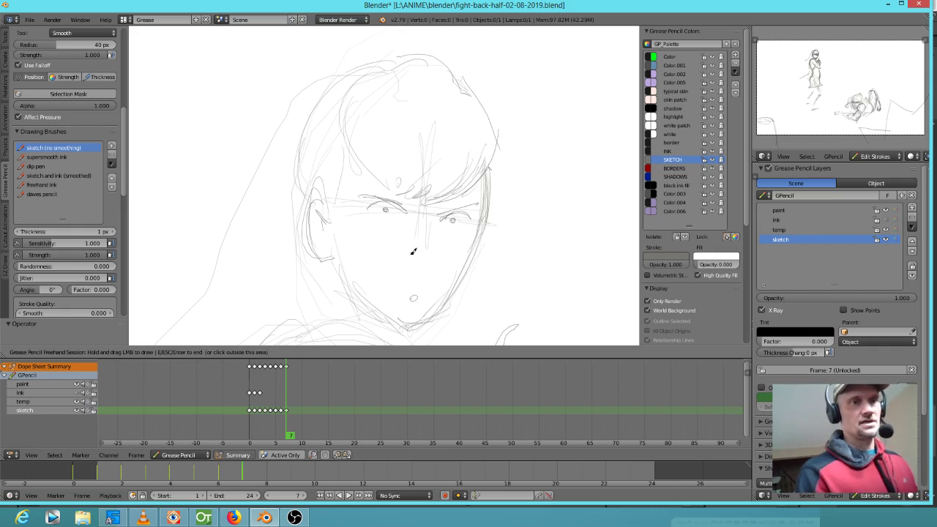
Step: Add a hair tie at the back of the head and refine the crown, fringe and ponytail strands
shift+middle_drag(476, 240, 560, 243)
mouse_move(431, 77)
mouse_down()
mouse_move(425, 71)
mouse_move(405, 100)
mouse_up()
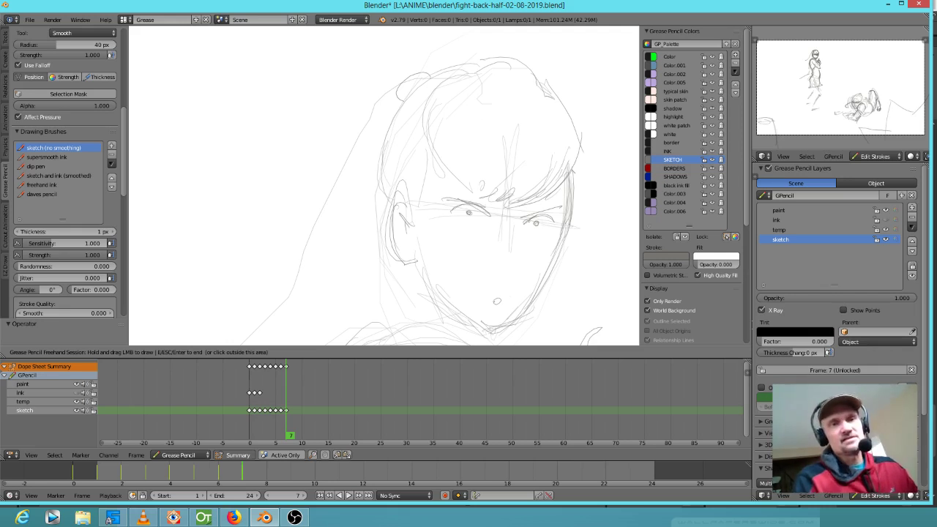
drag(583, 153, 578, 208)
mouse_move(388, 199)
mouse_down()
mouse_move(378, 173)
mouse_move(385, 141)
mouse_move(433, 199)
mouse_move(436, 158)
mouse_move(422, 98)
mouse_up()
mouse_move(493, 69)
mouse_down()
mouse_move(528, 75)
mouse_move(567, 147)
mouse_up()
mouse_move(552, 89)
mouse_down()
mouse_move(577, 122)
mouse_move(522, 210)
mouse_move(508, 209)
mouse_up()
mouse_move(488, 173)
mouse_down()
mouse_move(480, 191)
mouse_move(442, 156)
mouse_up()
right_drag(440, 146, 437, 133)
mouse_move(441, 95)
mouse_down()
mouse_move(441, 164)
mouse_move(446, 88)
mouse_move(435, 137)
mouse_up()
mouse_move(391, 84)
mouse_down()
mouse_move(323, 225)
mouse_move(322, 270)
mouse_up()
Step: Sketch the standing figure's thighs and front knee below the skirt
scroll(484, 260, down, 14)
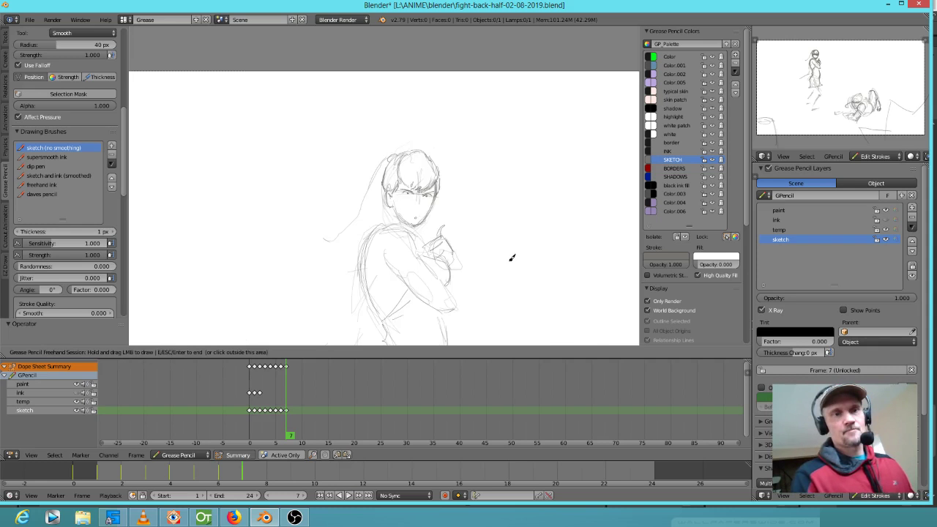
scroll(511, 258, down, 6)
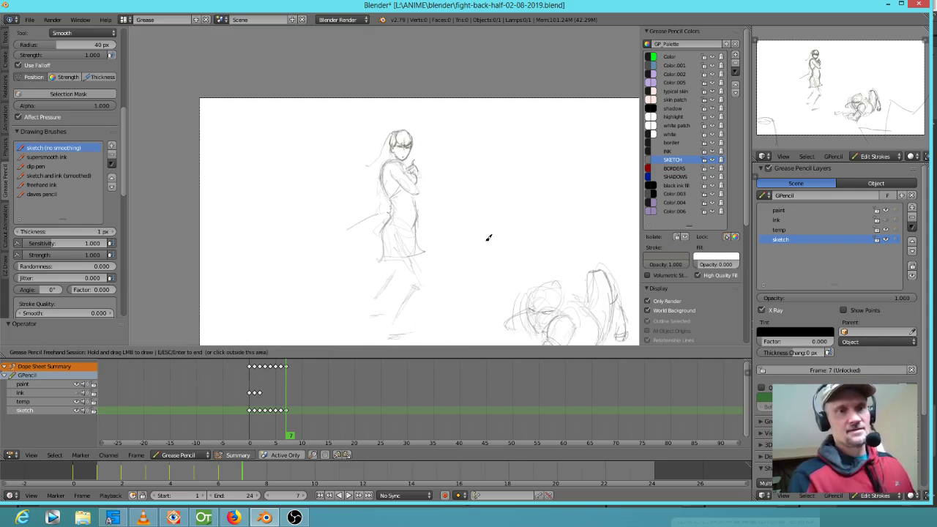
scroll(475, 218, up, 6)
drag(477, 234, 489, 317)
drag(422, 223, 455, 293)
drag(439, 259, 470, 303)
Step: Draw both bent legs in detail from the knees down to the heels and feet
shift+middle_drag(530, 243, 515, 129)
mouse_move(448, 176)
mouse_down()
mouse_move(466, 212)
mouse_move(476, 194)
mouse_move(429, 230)
mouse_up()
drag(457, 202, 411, 264)
drag(435, 224, 411, 273)
drag(443, 211, 386, 328)
mouse_move(386, 329)
mouse_down()
mouse_move(439, 330)
mouse_move(435, 318)
mouse_move(419, 315)
mouse_move(485, 196)
mouse_up()
mouse_move(427, 134)
mouse_down()
mouse_move(460, 192)
mouse_move(426, 237)
mouse_move(402, 298)
mouse_up()
drag(386, 334, 387, 335)
mouse_move(399, 131)
mouse_down()
mouse_move(409, 174)
mouse_move(369, 238)
mouse_up()
mouse_move(398, 190)
mouse_down()
mouse_move(366, 263)
mouse_move(378, 279)
mouse_up()
mouse_move(376, 282)
mouse_down()
mouse_move(386, 275)
mouse_move(378, 257)
mouse_move(430, 185)
mouse_move(407, 214)
mouse_up()
drag(394, 133, 409, 175)
drag(391, 133, 407, 171)
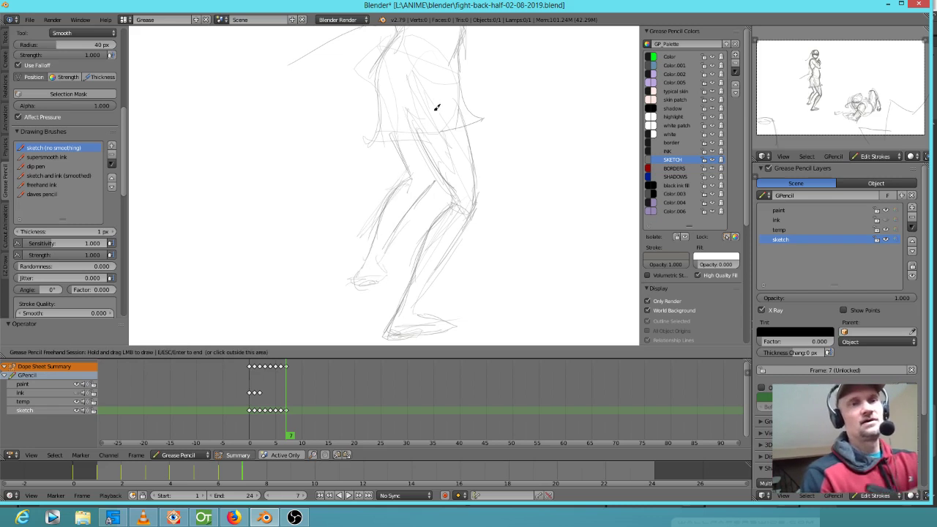
Step: Erase the construction lines over the skirt and thighs, and add bow and fold strokes at the back of the skirt
right_drag(420, 89, 433, 115)
right_drag(448, 147, 453, 166)
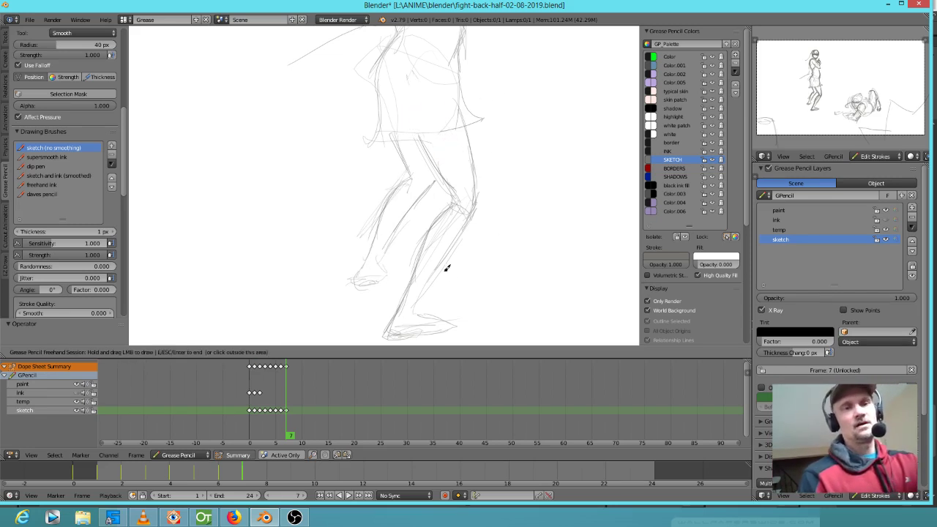
mouse_move(499, 169)
shift+middle_down()
mouse_move(464, 251)
mouse_move(465, 233)
shift+middle_up()
drag(361, 111, 339, 136)
drag(359, 110, 351, 123)
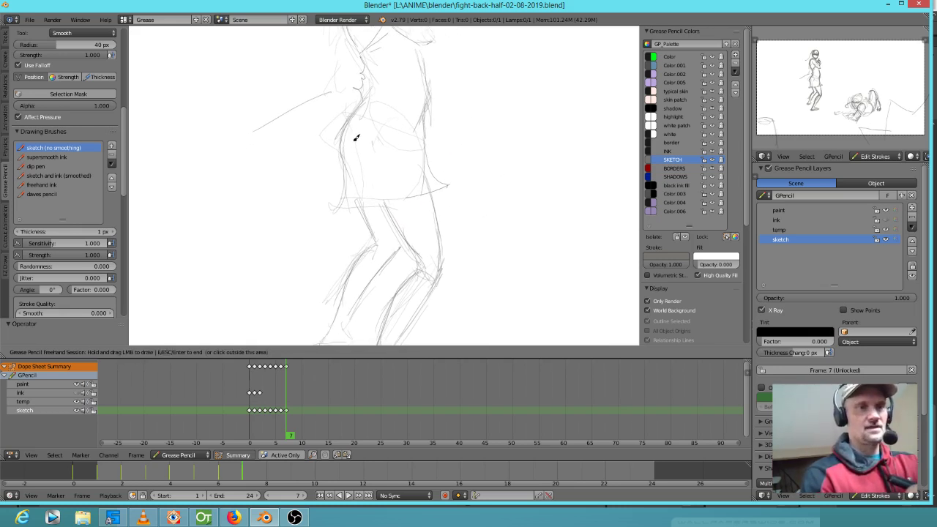
drag(355, 142, 369, 176)
drag(370, 174, 377, 176)
scroll(502, 176, down, 3)
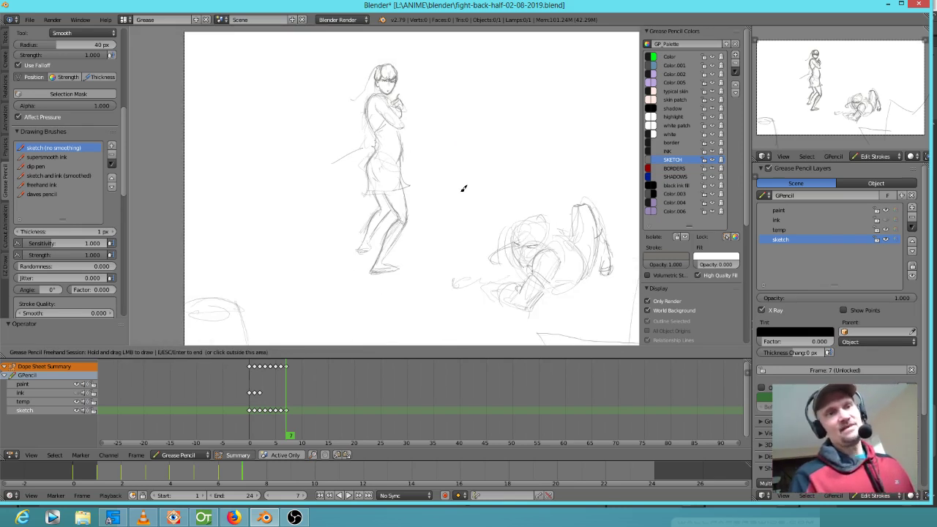
Step: Select the standing figure's strokes below the waist and scale them down slightly about the 3D cursor at the waist
key(Escape)
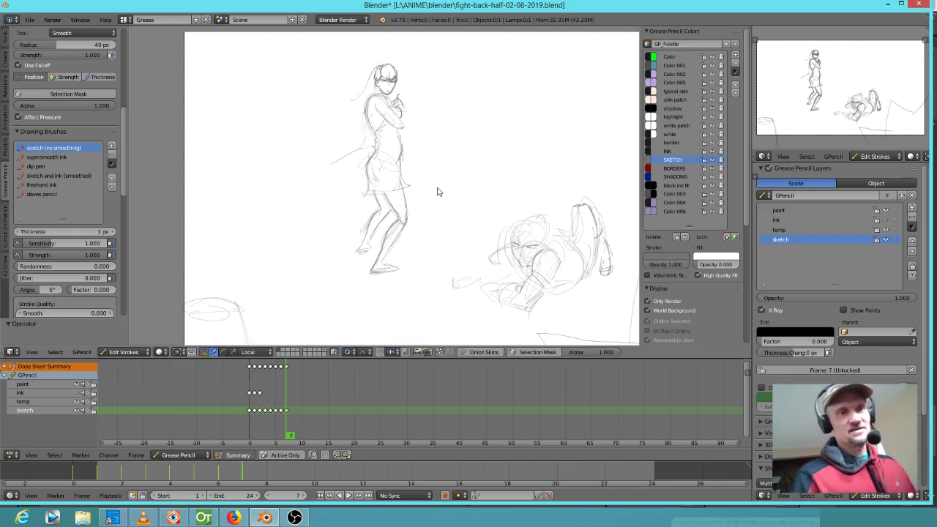
drag(316, 281, 435, 163)
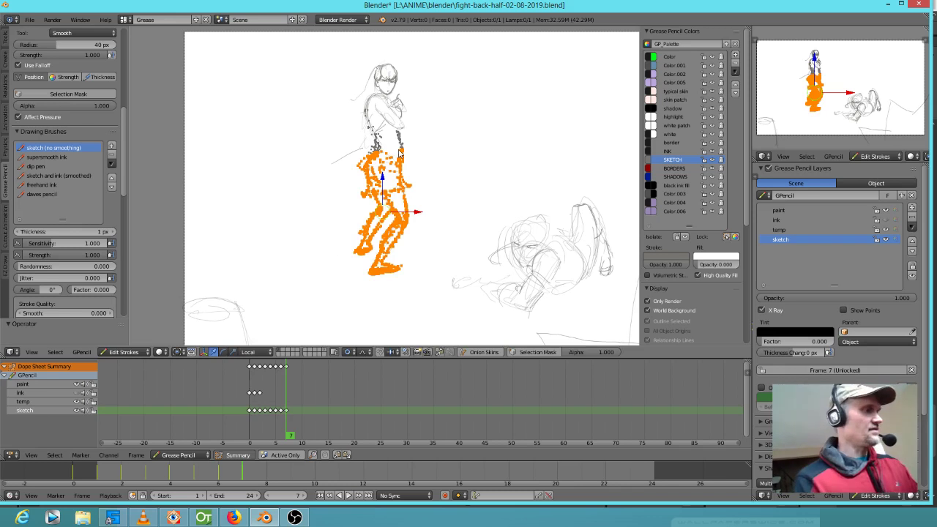
key(period)
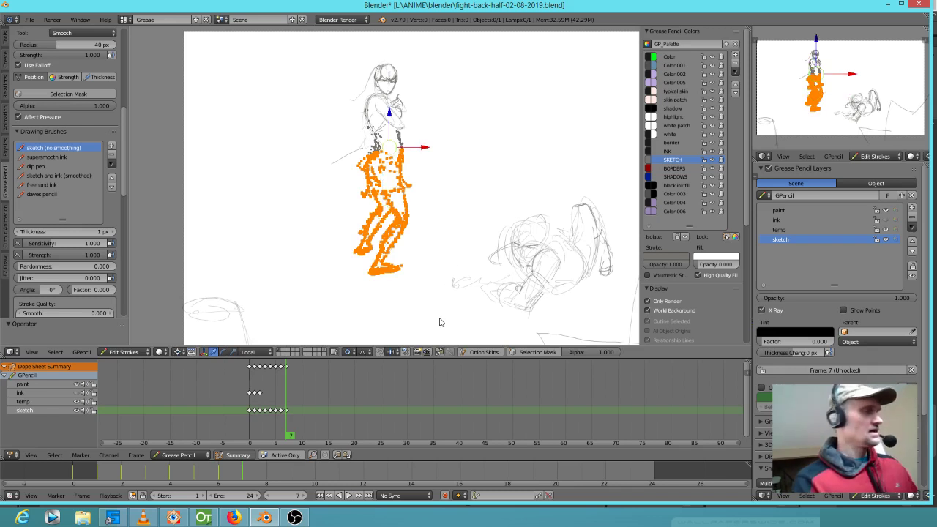
key(s)
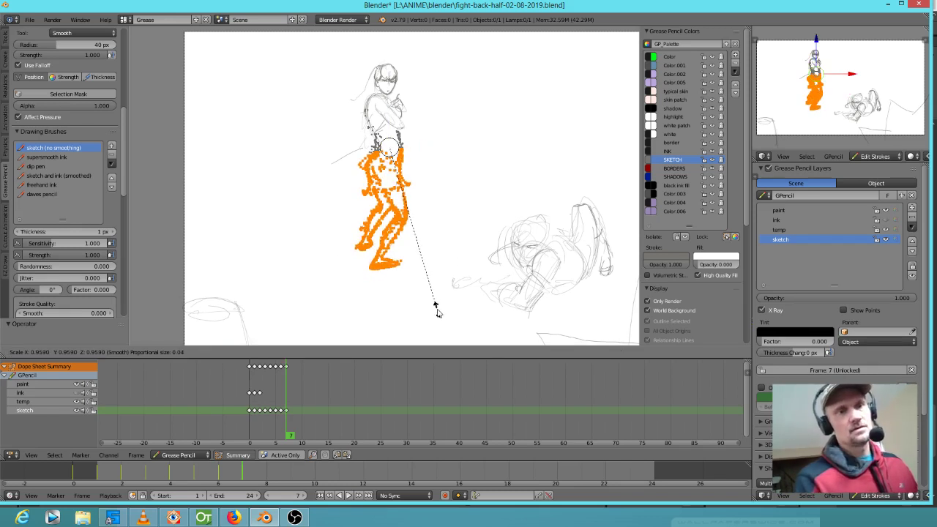
click(436, 308)
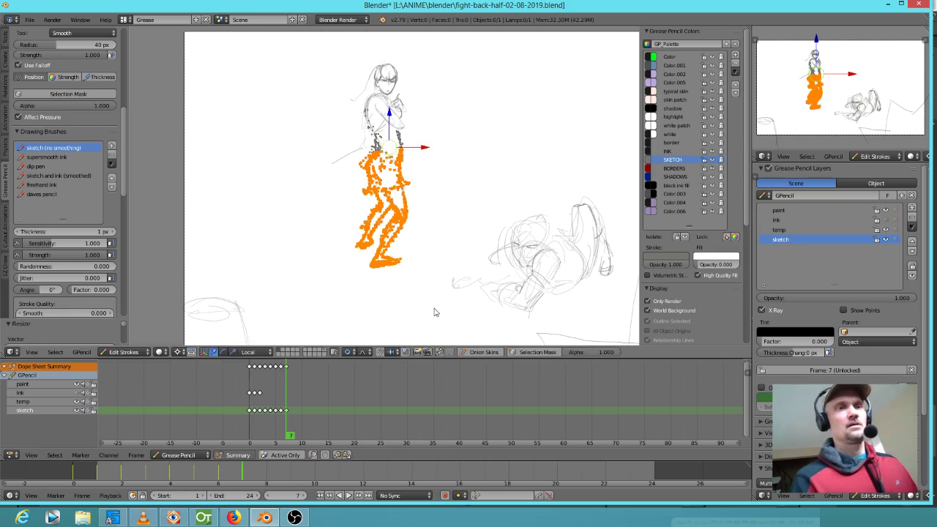
key(a)
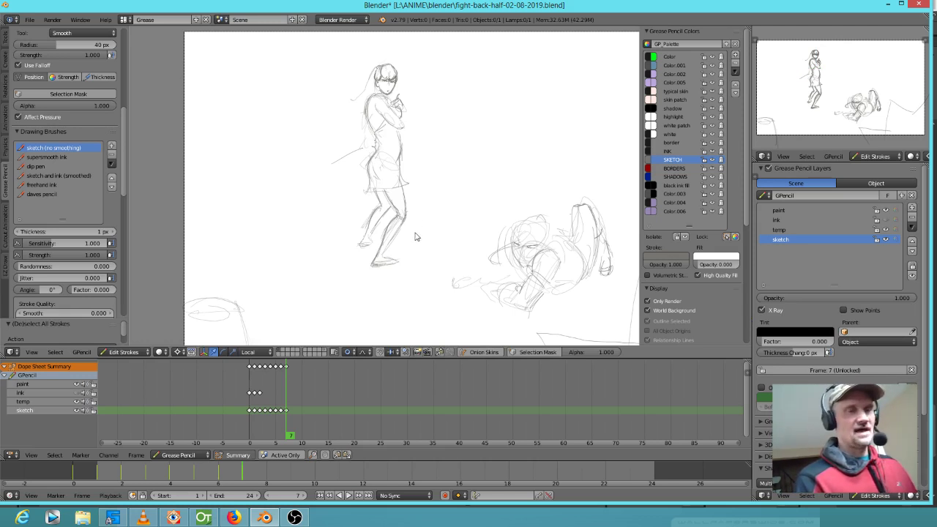
Step: Erase both of the standing figure's legs below the skirt
key(d)
right_drag(400, 260, 371, 271)
drag(387, 241, 385, 221)
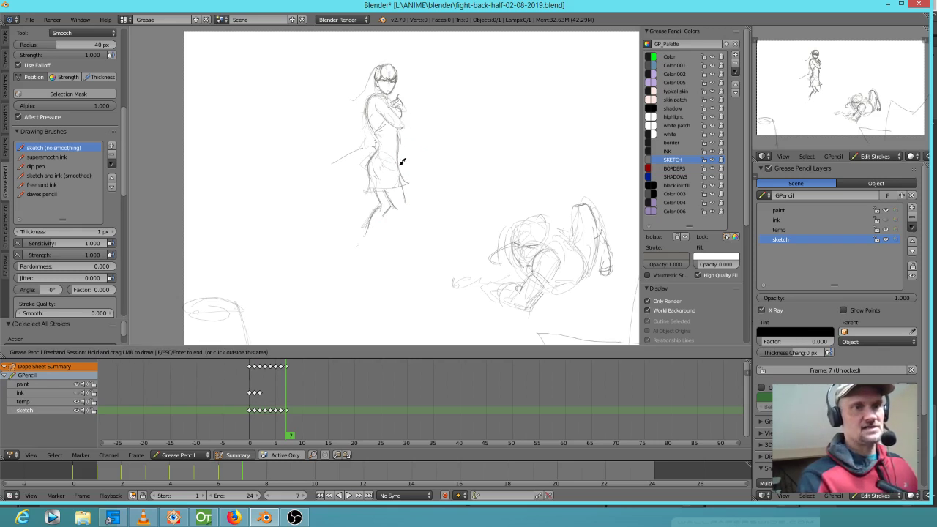
mouse_move(392, 233)
mouse_down()
mouse_move(415, 209)
mouse_move(386, 214)
mouse_up()
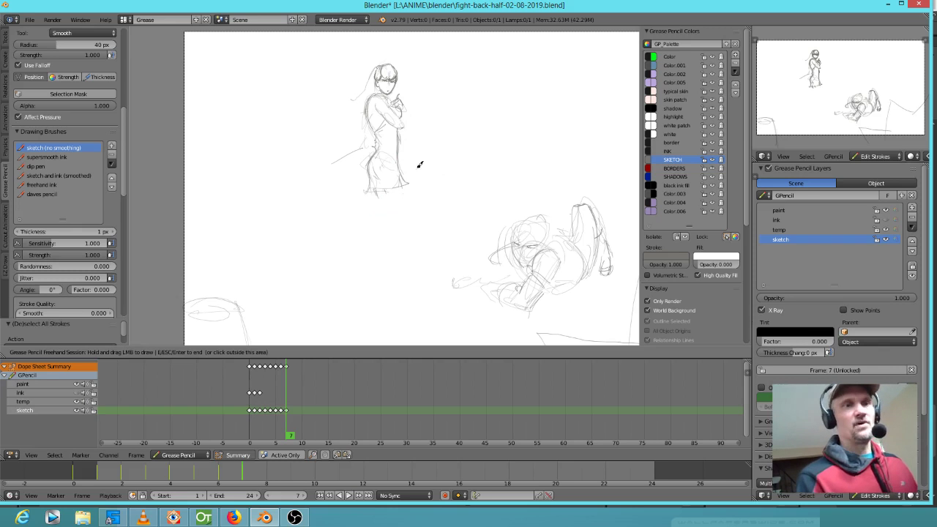
Step: Sketch straighter legs with feet and a vertical balance line through the standing figure
mouse_move(382, 181)
mouse_down()
mouse_move(401, 215)
mouse_move(402, 260)
mouse_move(429, 256)
mouse_move(405, 199)
mouse_move(408, 238)
mouse_up()
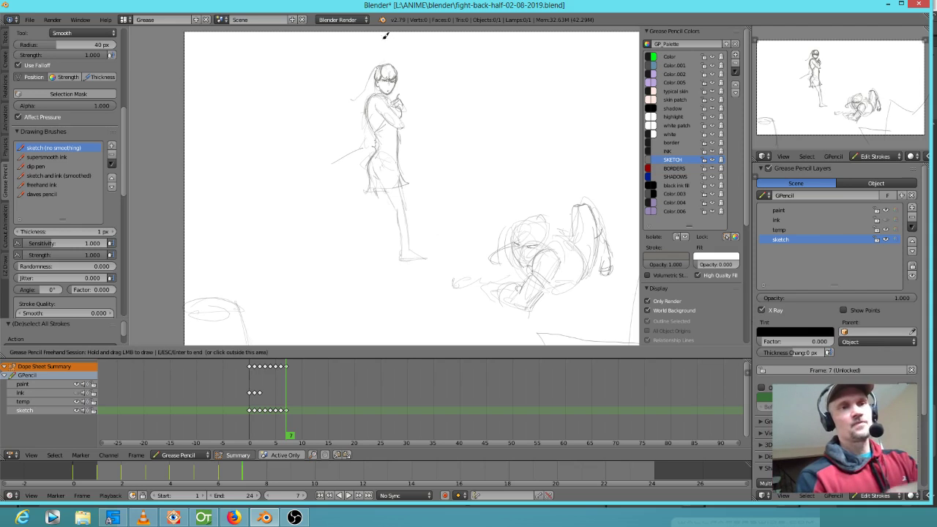
drag(377, 40, 391, 320)
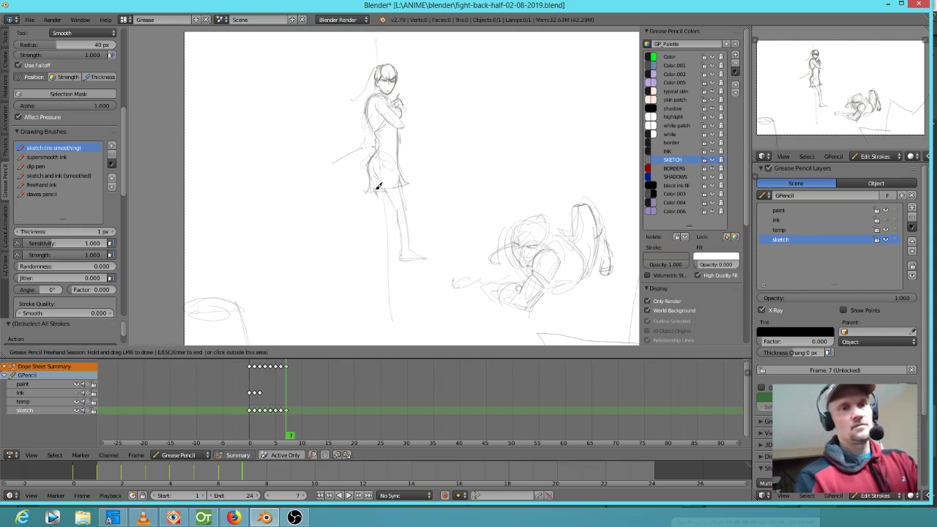
drag(371, 205, 370, 251)
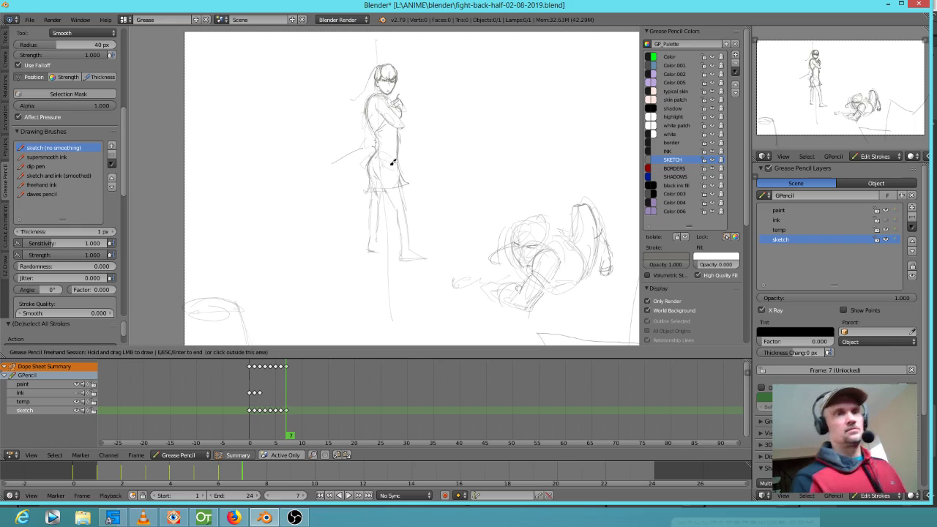
Step: Erase the guide lines through the standing figure's skirt, redraw the hem, and erase the rear lower leg
right_drag(381, 168, 373, 199)
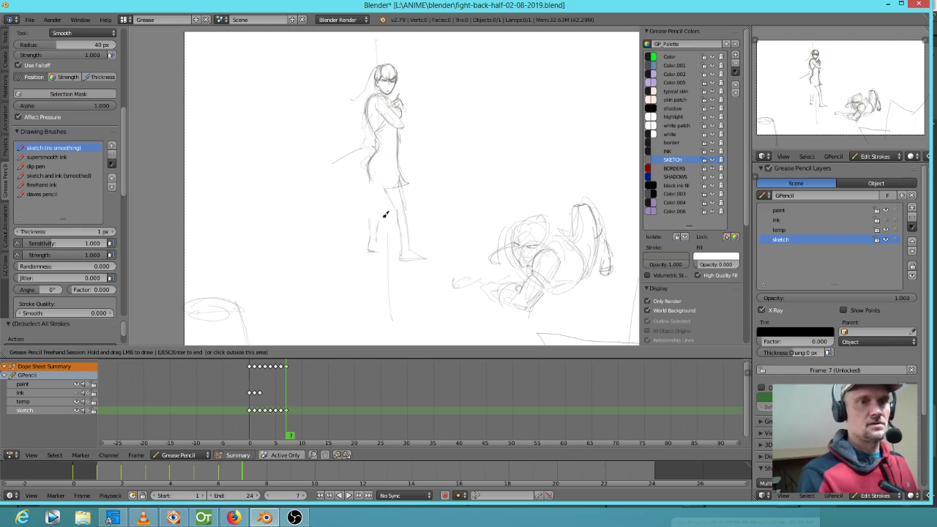
mouse_move(368, 172)
mouse_down()
mouse_move(370, 193)
mouse_move(390, 191)
mouse_up()
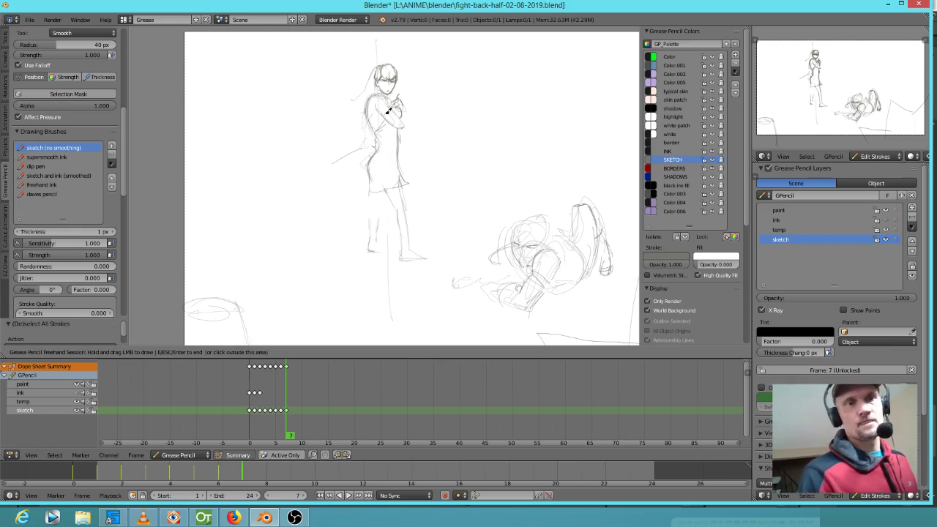
right_drag(370, 240, 401, 258)
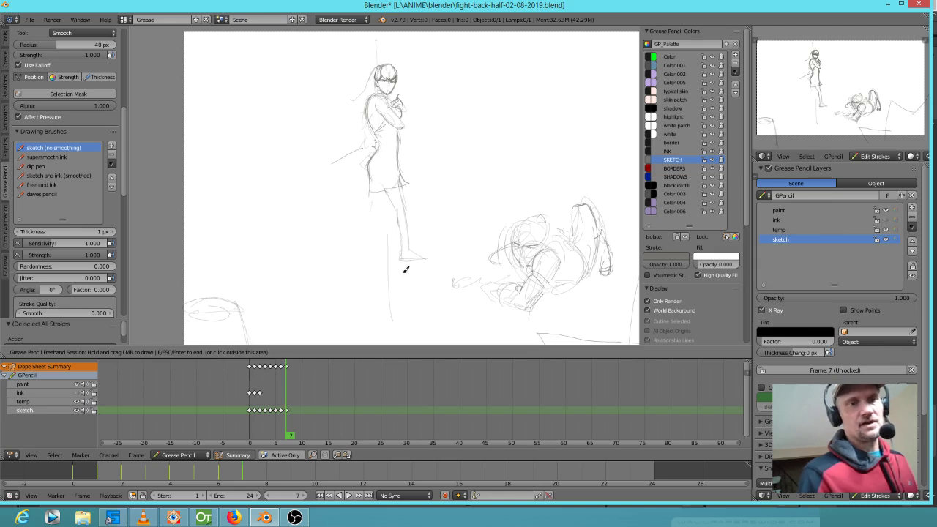
Step: Sketch sole lines for both of the standing figure's feet and erase the long stroke trailing behind the waist
drag(354, 256, 361, 247)
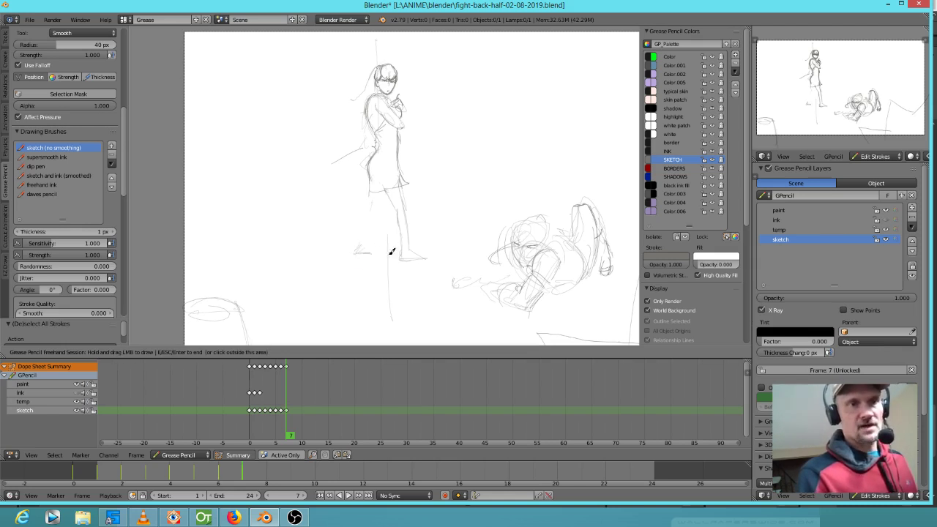
drag(359, 252, 429, 255)
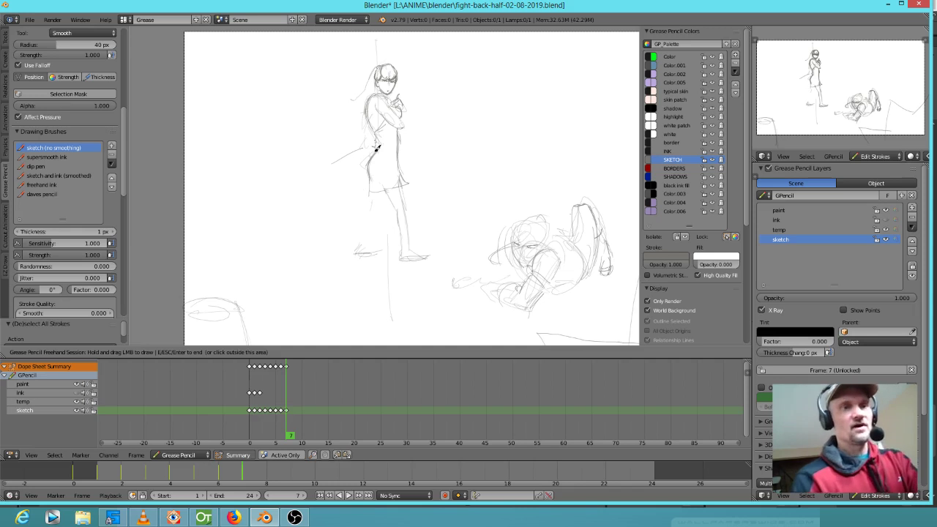
right_drag(350, 167, 349, 155)
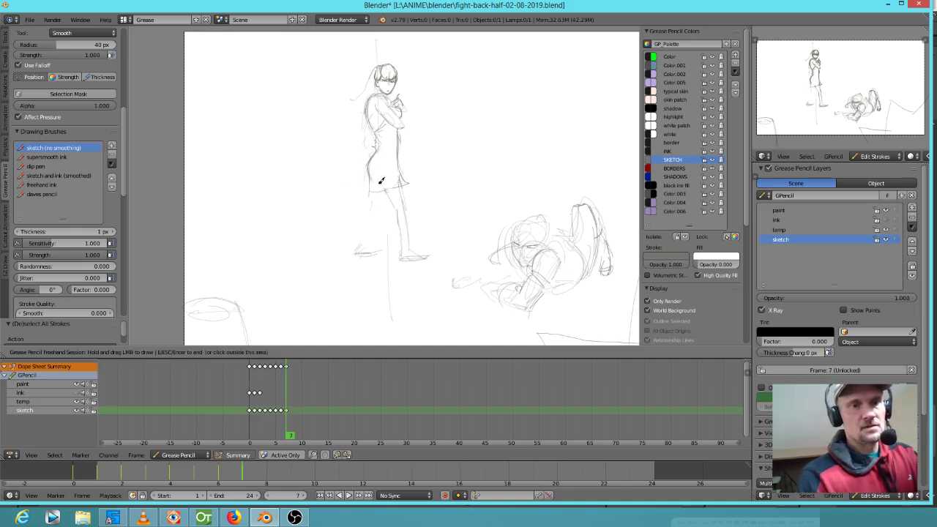
Step: Sketch the standing figure's rear lower leg angled backward from the knee to the back foot
drag(381, 212, 357, 251)
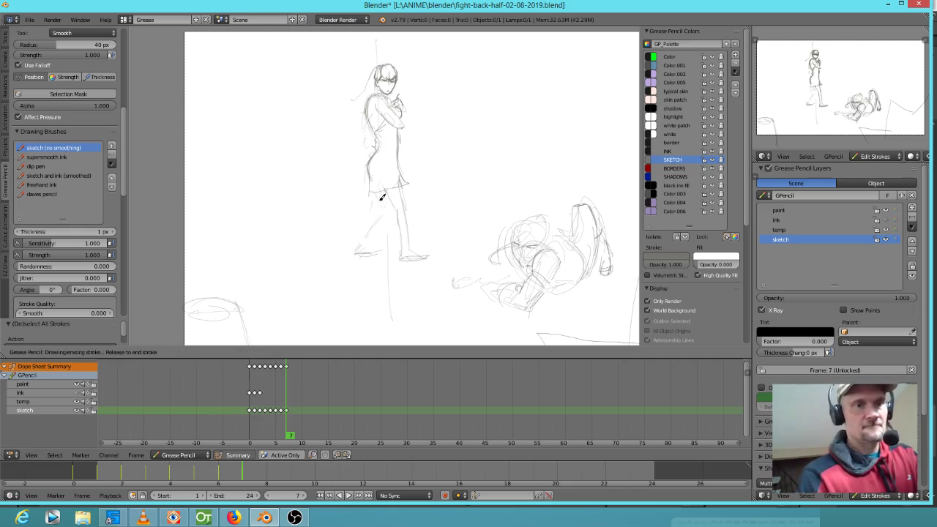
drag(382, 215, 366, 235)
drag(380, 228, 369, 249)
drag(383, 223, 380, 230)
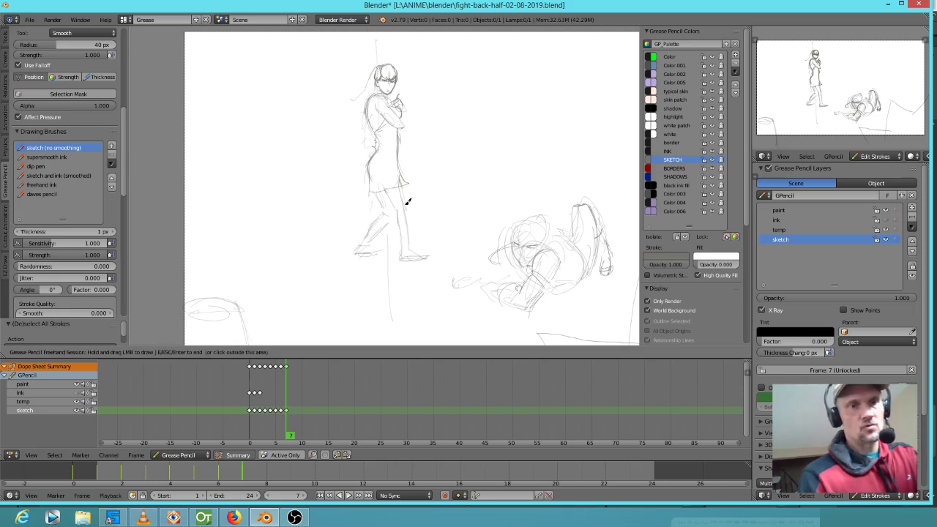
Step: Strengthen the front leg's outline with extra strokes from the skirt hem down to the ankle
drag(401, 189, 404, 208)
drag(403, 195, 406, 217)
drag(403, 203, 401, 241)
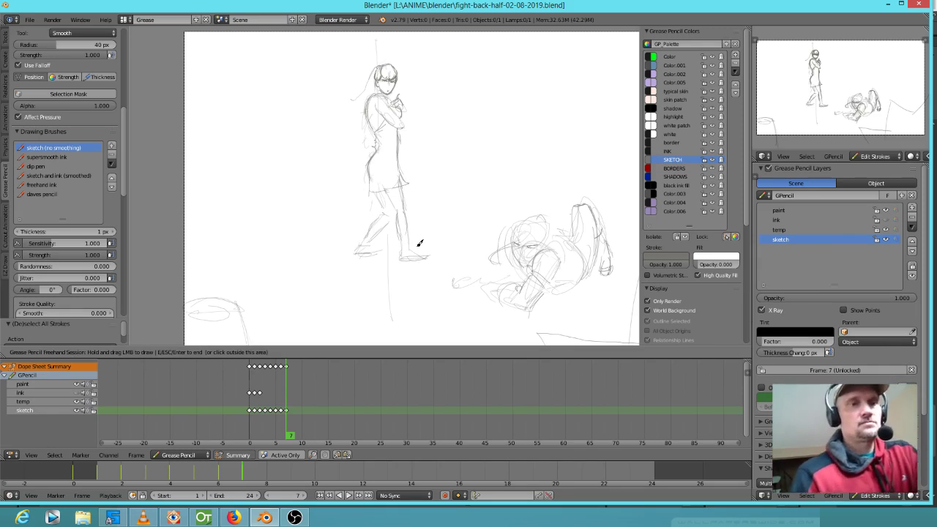
Step: Clean up and redraw the back contour and hem of the standing figure's skirt
drag(342, 217, 358, 196)
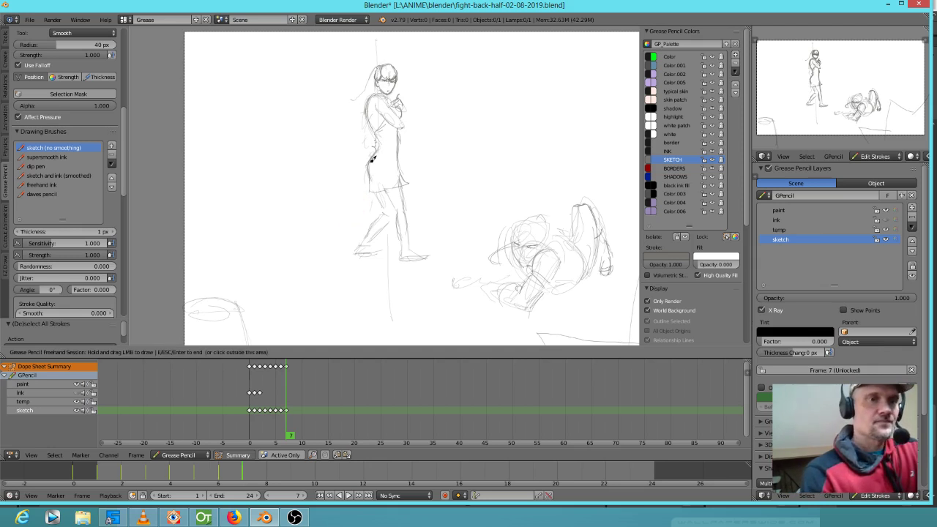
right_drag(356, 163, 352, 163)
drag(377, 150, 369, 173)
mouse_move(370, 167)
mouse_down()
mouse_move(370, 190)
mouse_move(409, 184)
mouse_up()
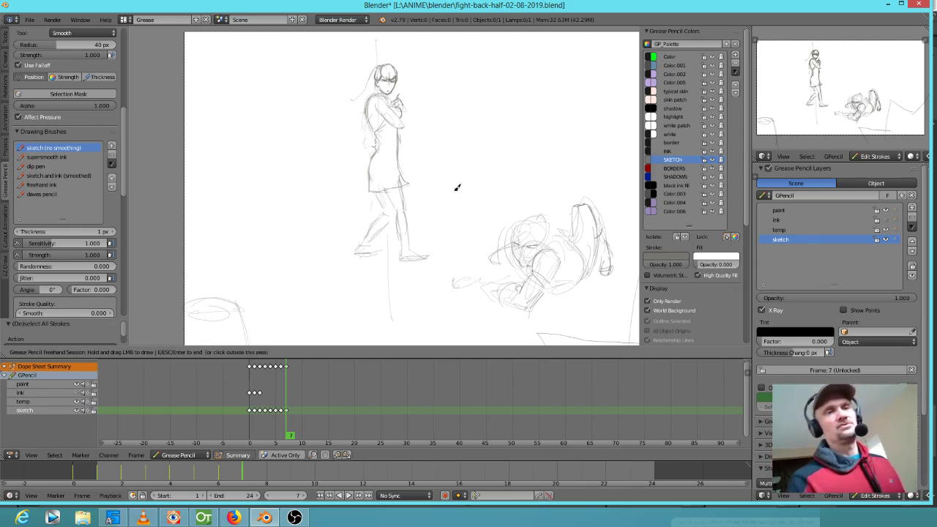
Step: Erase the backward-angled rear leg and sketch a straighter leg with a foot planted beside the front leg
mouse_move(345, 265)
right_down()
mouse_move(363, 260)
mouse_move(357, 249)
mouse_move(376, 233)
mouse_move(380, 249)
right_up()
drag(379, 193, 384, 249)
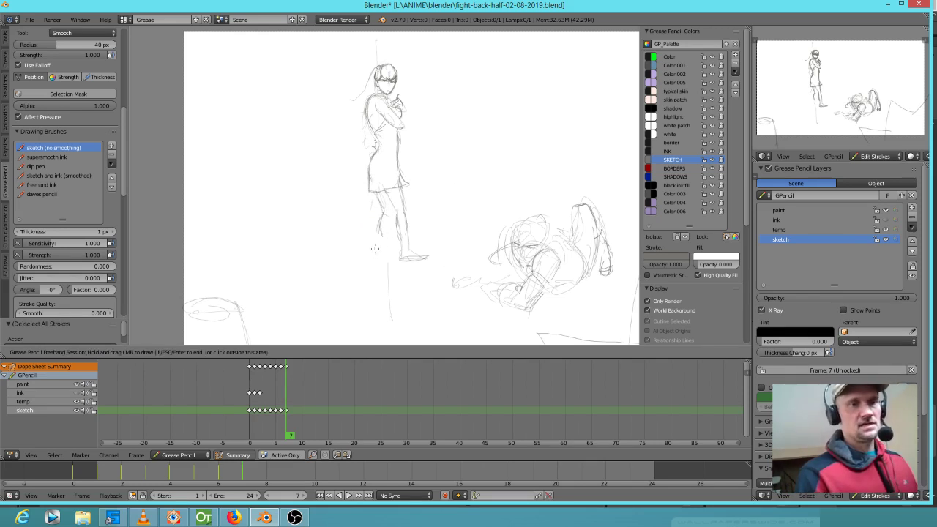
drag(382, 220, 377, 255)
mouse_move(379, 223)
mouse_down()
mouse_move(379, 264)
mouse_move(393, 260)
mouse_up()
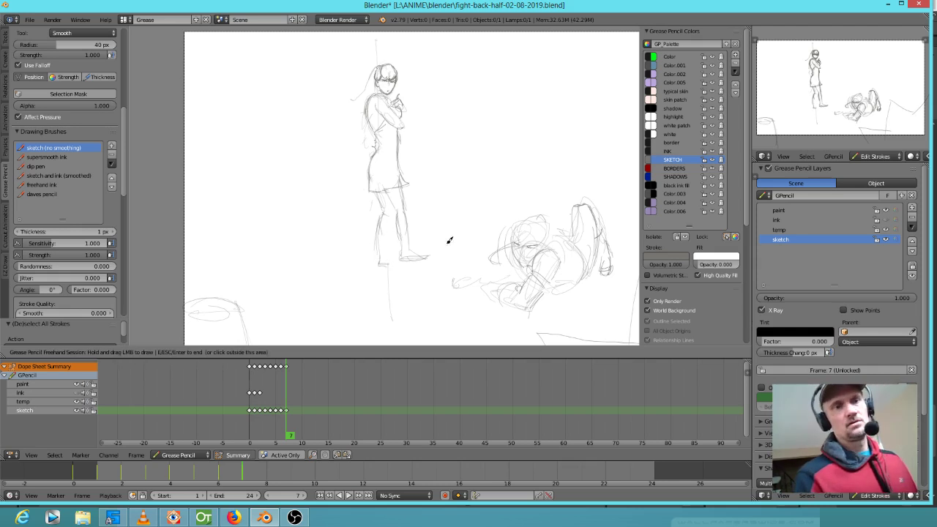
right_drag(379, 261, 380, 266)
drag(380, 221, 380, 257)
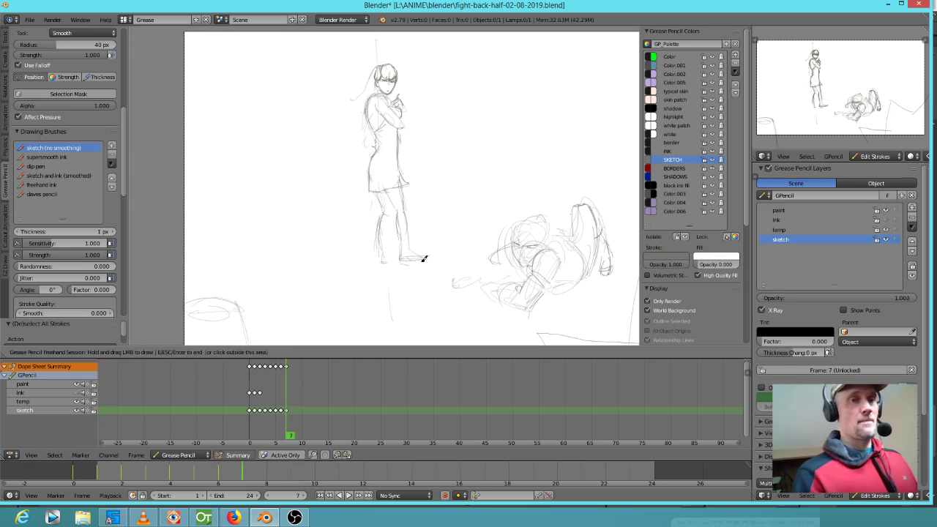
mouse_move(380, 251)
mouse_down()
mouse_move(390, 258)
mouse_move(402, 200)
mouse_up()
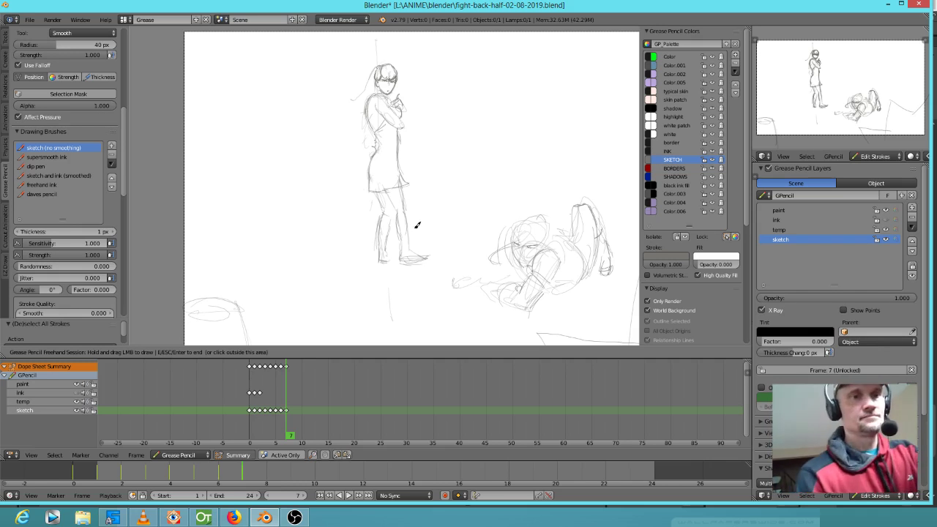
Step: Reinforce the fallen figure's head, back, arm and leg contours and add strokes for the outstretched hand
mouse_move(517, 231)
mouse_down()
mouse_move(546, 227)
mouse_move(517, 224)
mouse_move(532, 217)
mouse_move(548, 226)
mouse_up()
mouse_move(539, 218)
mouse_down()
mouse_move(561, 237)
mouse_move(531, 279)
mouse_move(502, 293)
mouse_move(493, 279)
mouse_move(493, 288)
mouse_move(505, 296)
mouse_move(574, 282)
mouse_up()
drag(556, 288, 591, 269)
drag(570, 233, 579, 241)
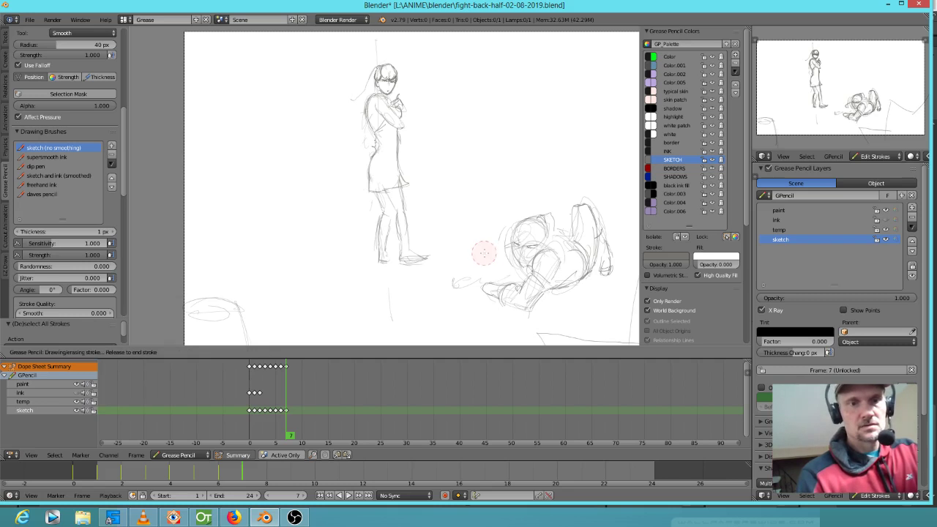
mouse_move(510, 261)
mouse_down()
mouse_move(487, 266)
mouse_move(518, 270)
mouse_up()
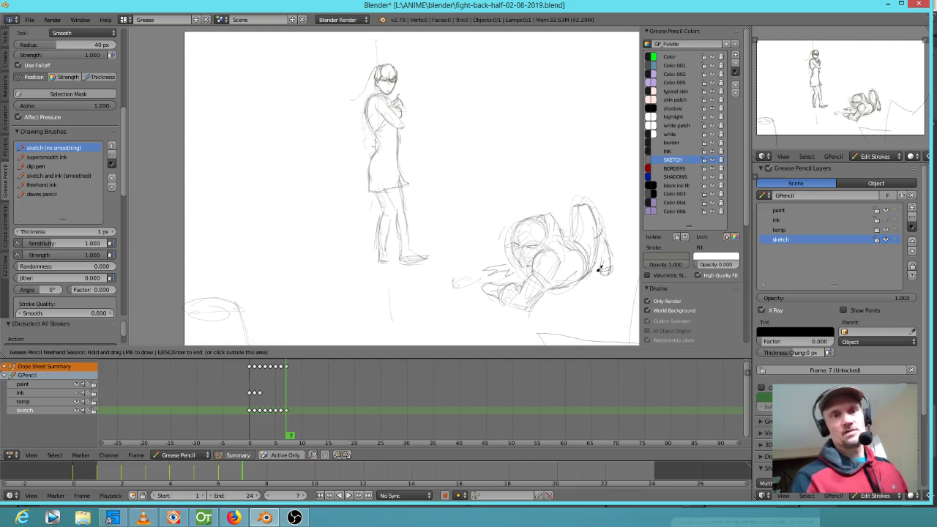
Step: Retrace the jagged foreground outline at the lower-right corner of the frame with darker strokes
scroll(476, 176, down, 2)
shift+middle_drag(475, 176, 405, 210)
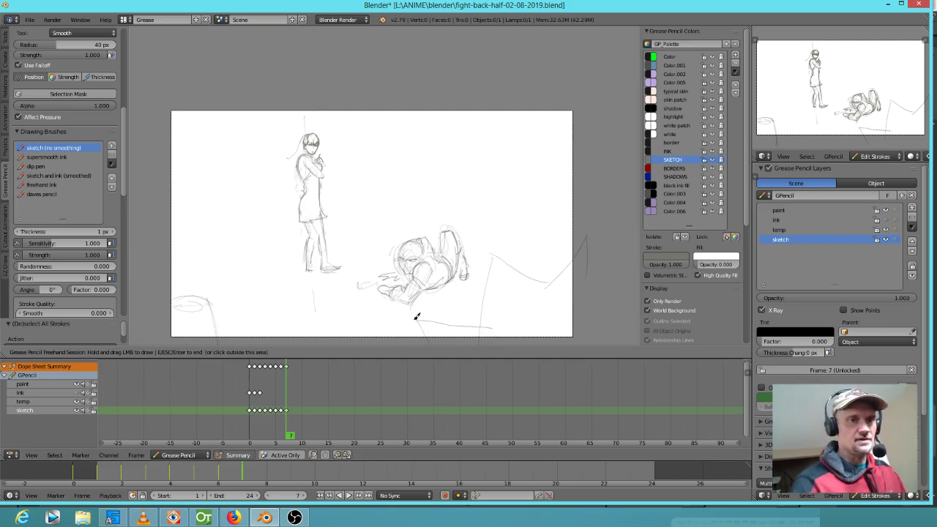
mouse_move(416, 317)
mouse_down()
mouse_move(492, 253)
mouse_move(548, 286)
mouse_move(583, 242)
mouse_up()
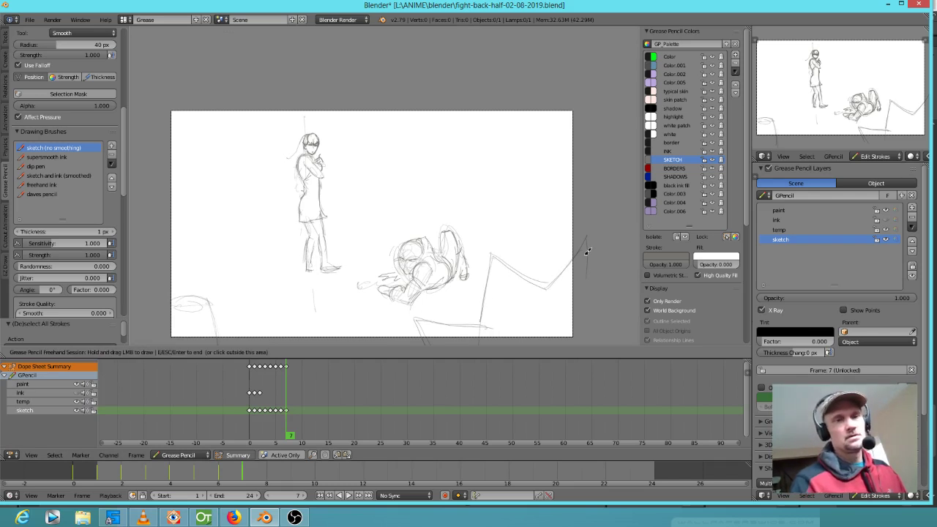
key(Escape)
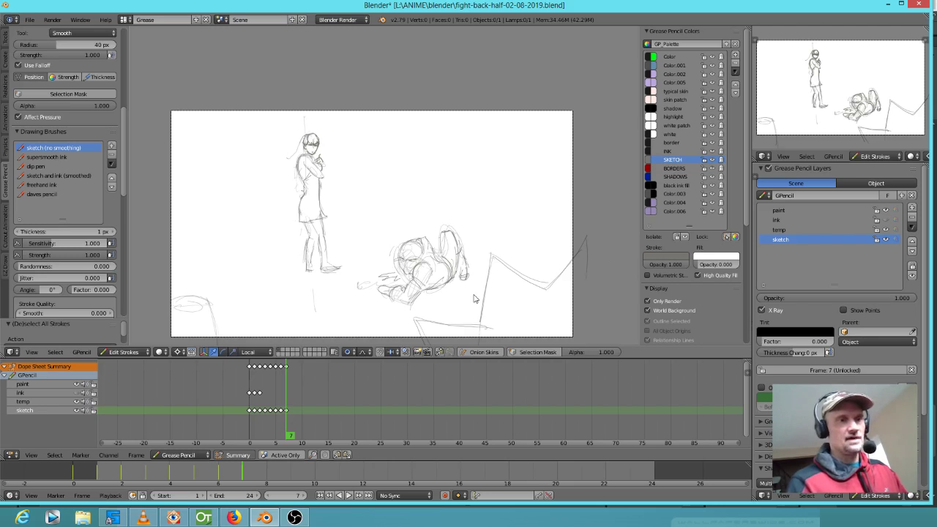
Step: Turn off proportional editing, select the jagged foreground outline and move it below the camera frame
key(o)
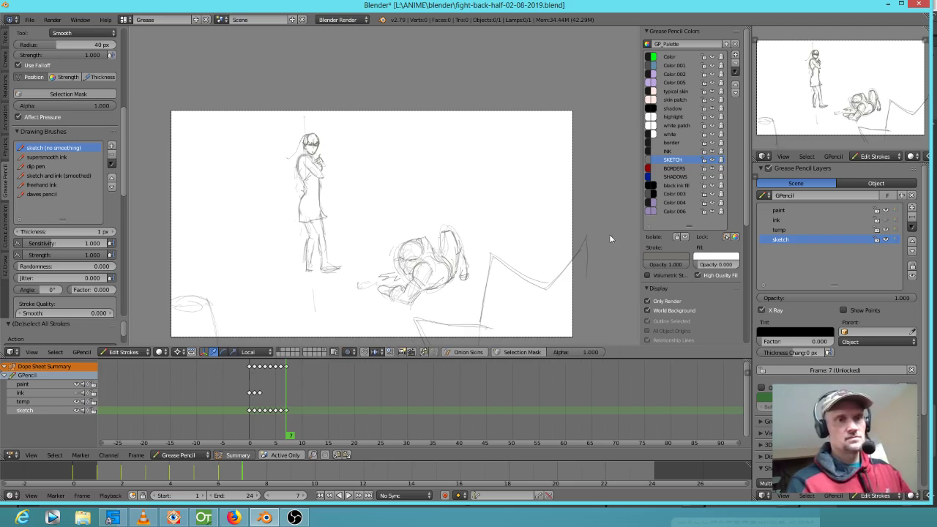
mouse_move(576, 226)
ctrl+mouse_down()
mouse_move(493, 251)
mouse_move(456, 309)
mouse_move(444, 362)
mouse_move(597, 303)
ctrl+mouse_up()
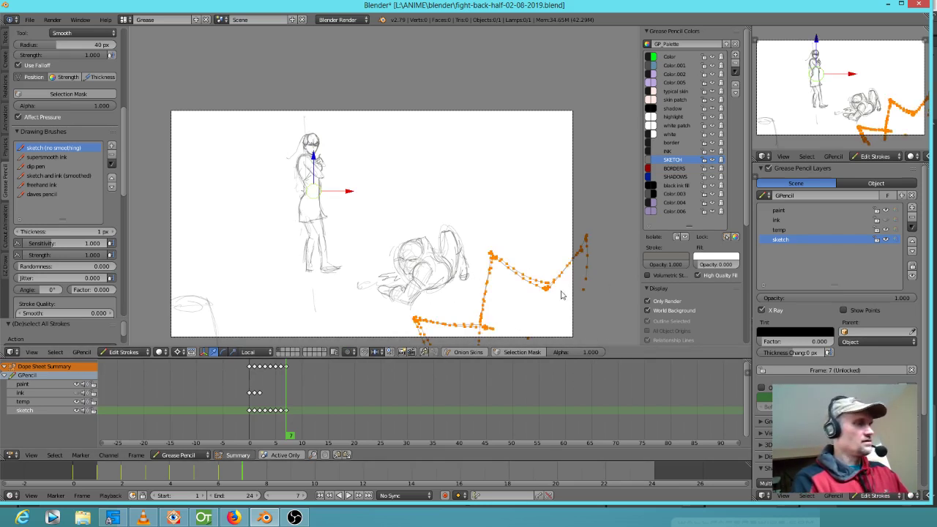
key(g)
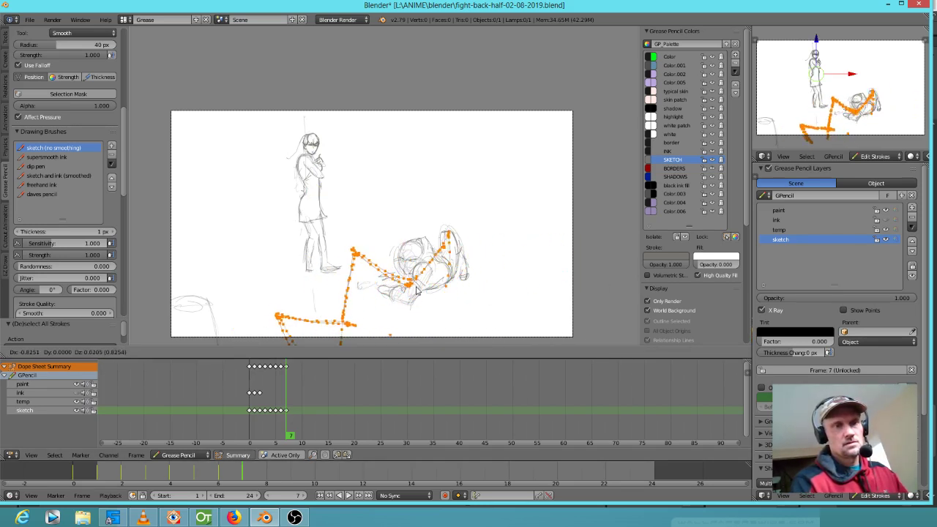
click(616, 315)
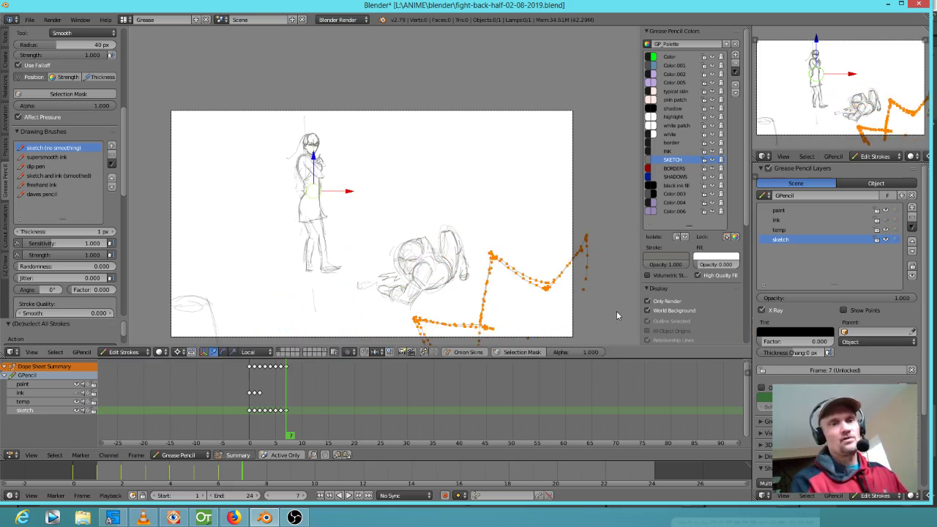
scroll(586, 263, down, 4)
scroll(509, 227, up, 3)
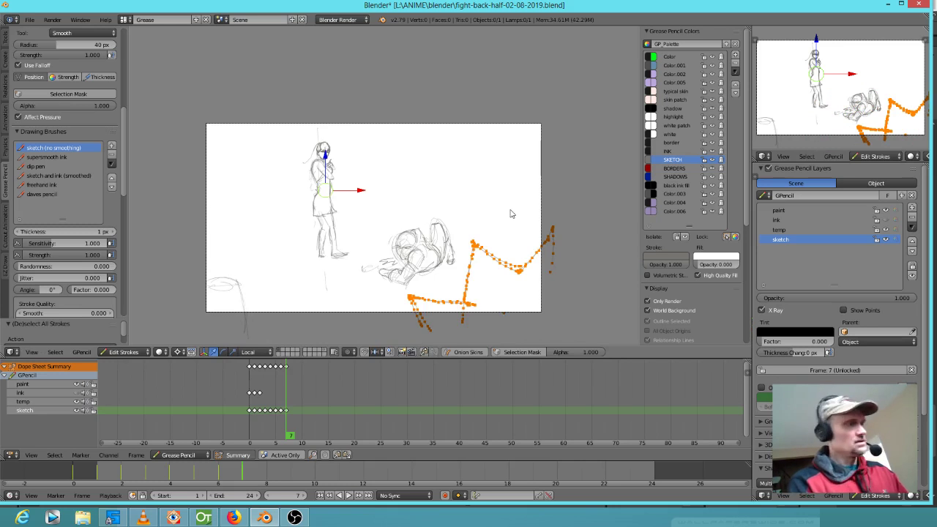
key(g)
click(484, 248)
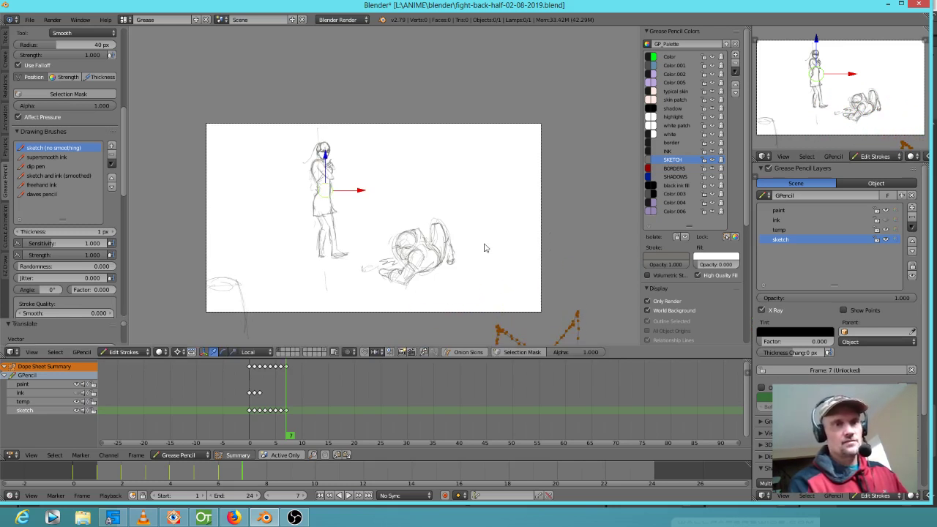
key(a)
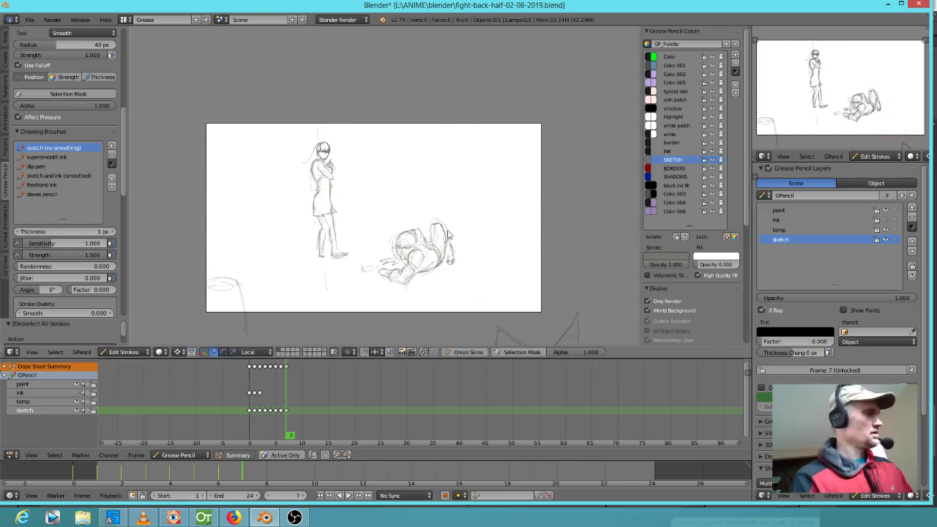
mouse_move(465, 220)
ctrl+mouse_down()
mouse_move(387, 303)
mouse_move(439, 262)
ctrl+mouse_up()
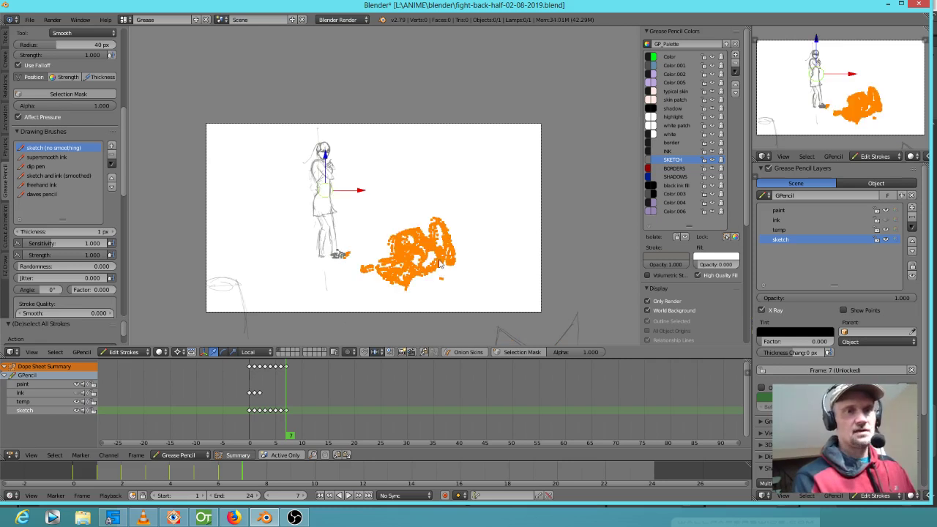
key(s)
right_click(469, 231)
key(a)
Step: Select only the fallen figure's strokes and move them to the right and slightly up within the frame
mouse_move(471, 216)
ctrl+mouse_down()
mouse_move(445, 205)
mouse_move(373, 254)
mouse_move(425, 299)
mouse_move(491, 257)
ctrl+mouse_up()
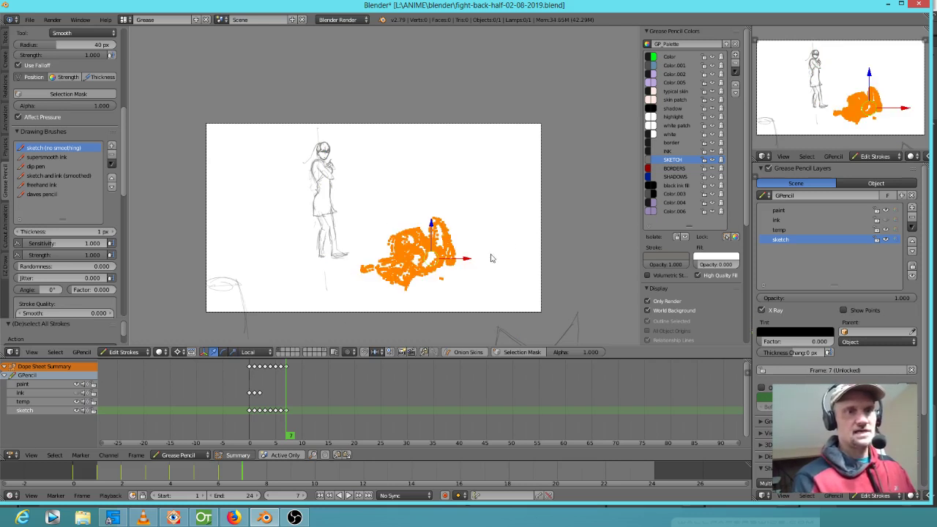
key(g)
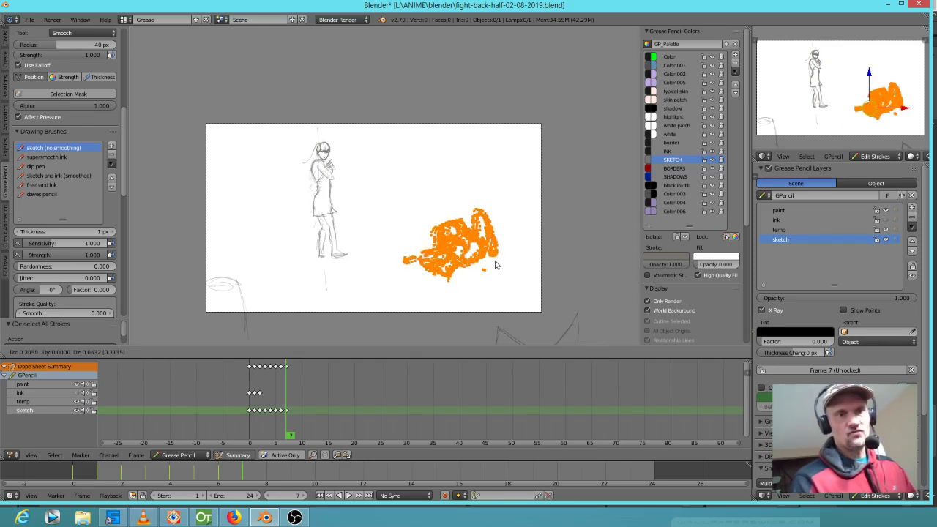
click(495, 256)
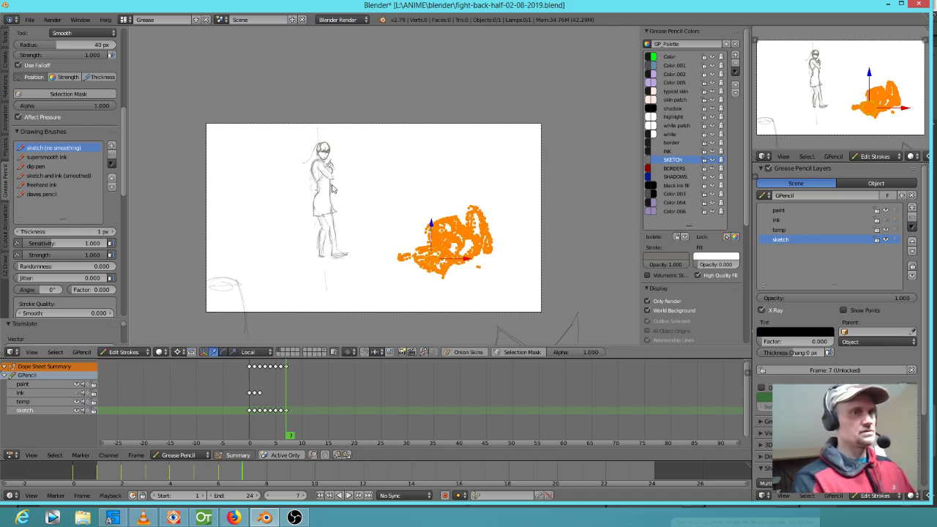
key(a)
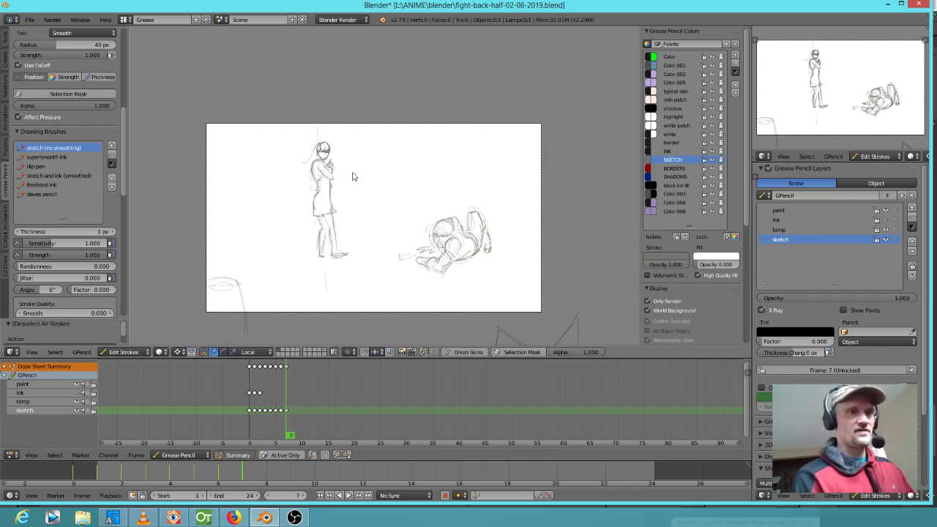
Step: Select the standing figure's strokes, move them to the left and slightly down, and scale the figure slightly smaller
mouse_move(329, 114)
ctrl+mouse_down()
mouse_move(366, 215)
mouse_move(360, 176)
ctrl+mouse_up()
key(g)
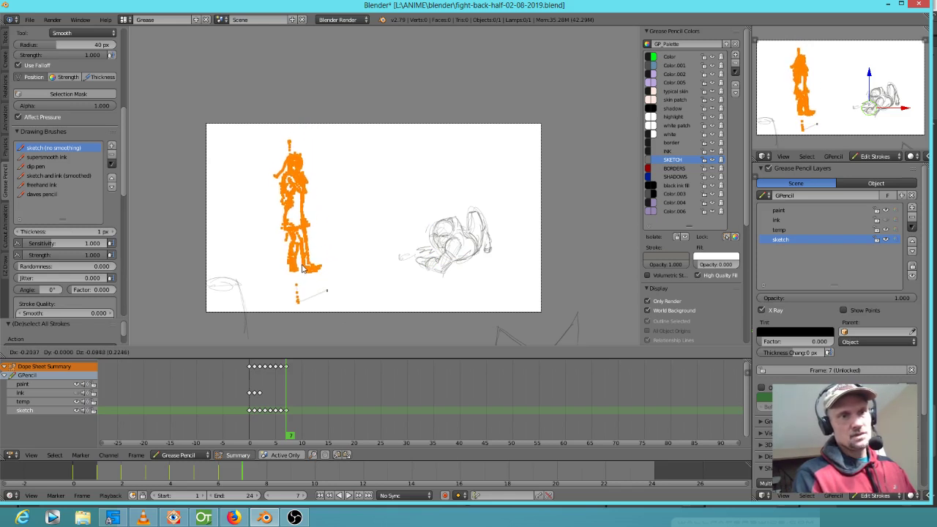
click(306, 264)
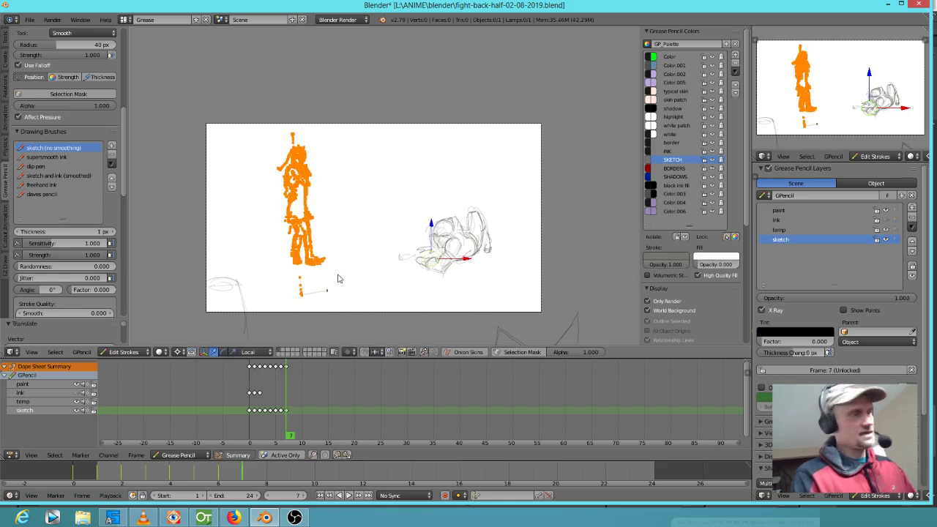
key(s)
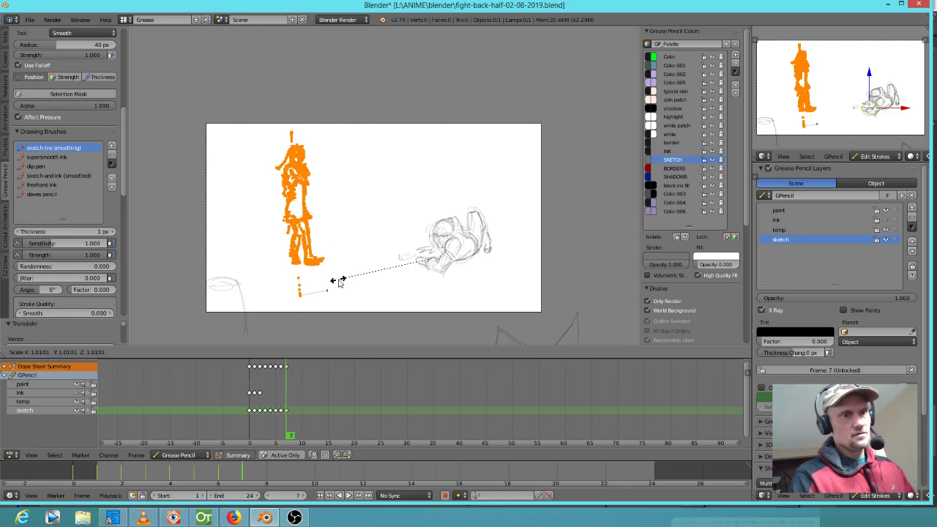
right_click(339, 284)
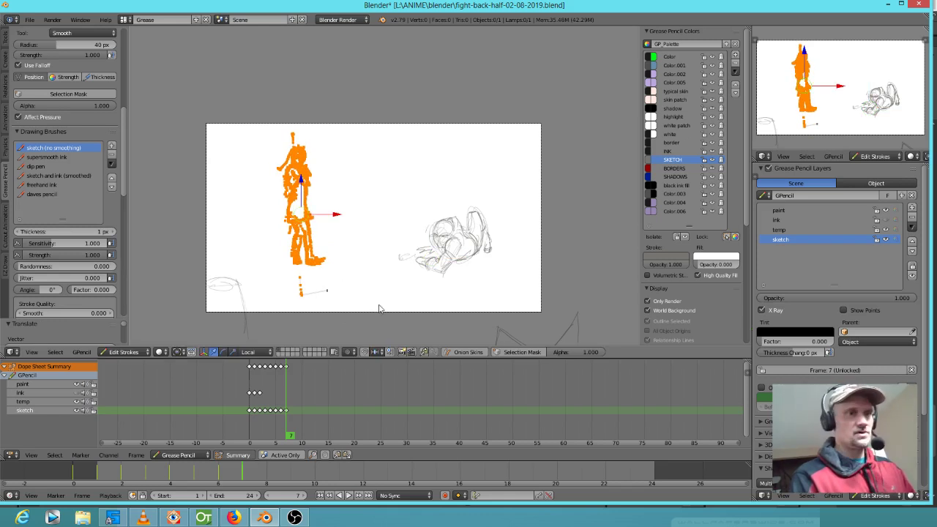
key(s)
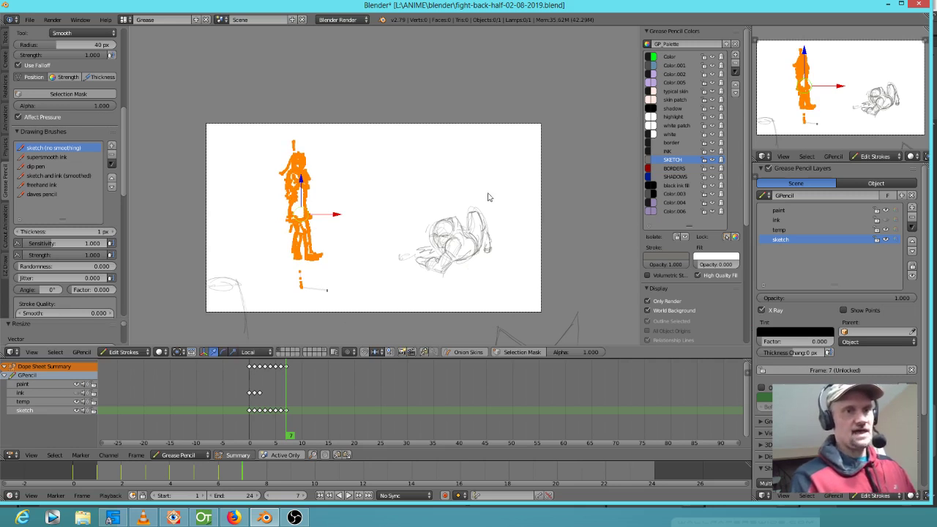
Step: Select only the fallen figure's strokes, scale them slightly smaller and shift them down and slightly left
key(a)
mouse_move(494, 192)
ctrl+mouse_down()
mouse_move(372, 271)
mouse_move(544, 241)
ctrl+mouse_up()
key(s)
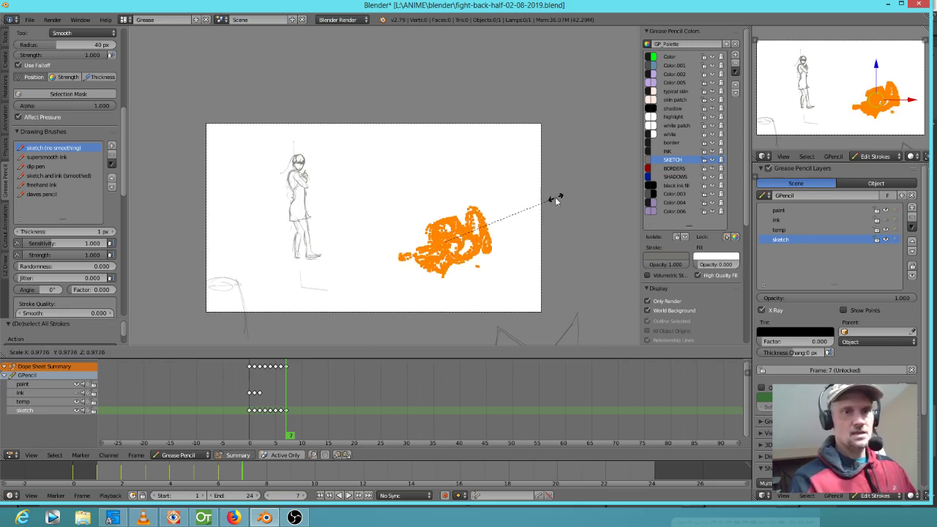
click(544, 207)
key(g)
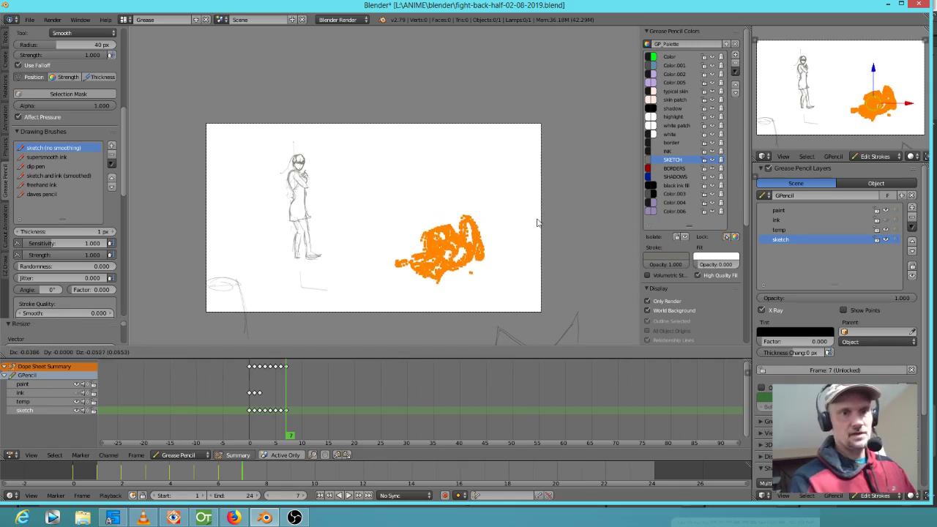
click(535, 227)
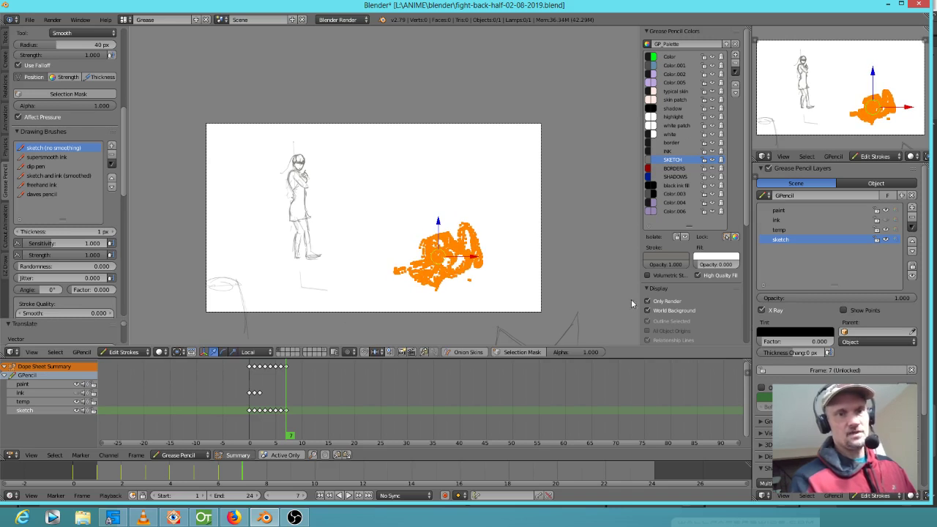
Step: Select the jagged outline below the frame, try rotating and moving it beneath the fallen figure, and delete it
scroll(631, 240, down, 2)
shift+middle_drag(585, 243, 580, 218)
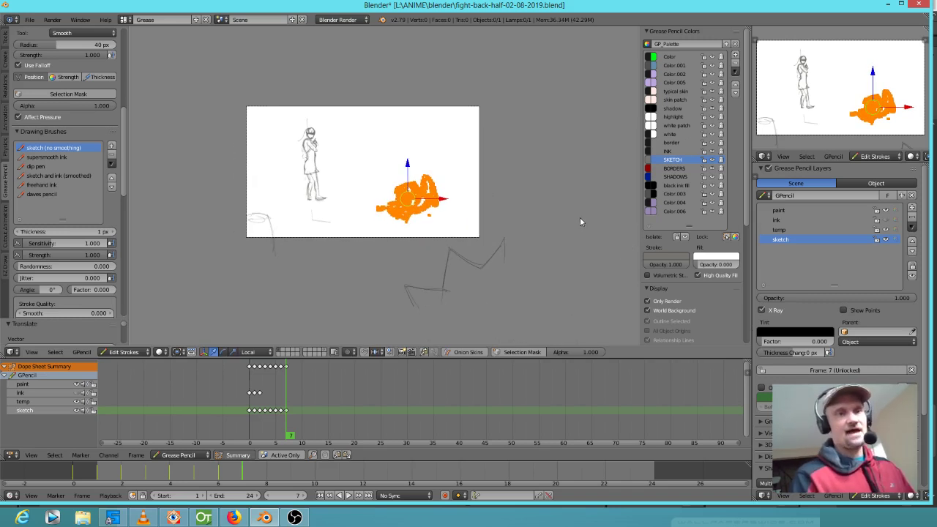
key(a)
mouse_move(533, 237)
ctrl+mouse_down()
mouse_move(495, 322)
mouse_move(506, 282)
ctrl+mouse_up()
key(r)
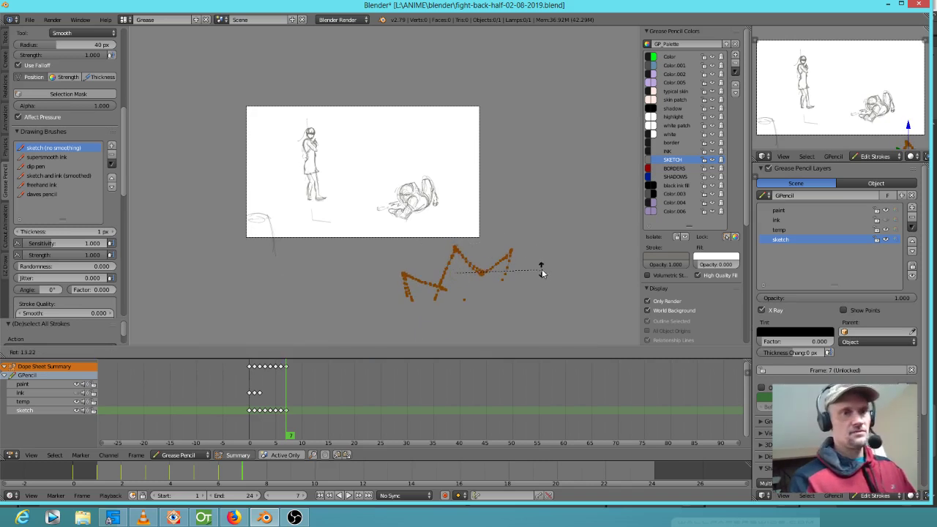
click(538, 269)
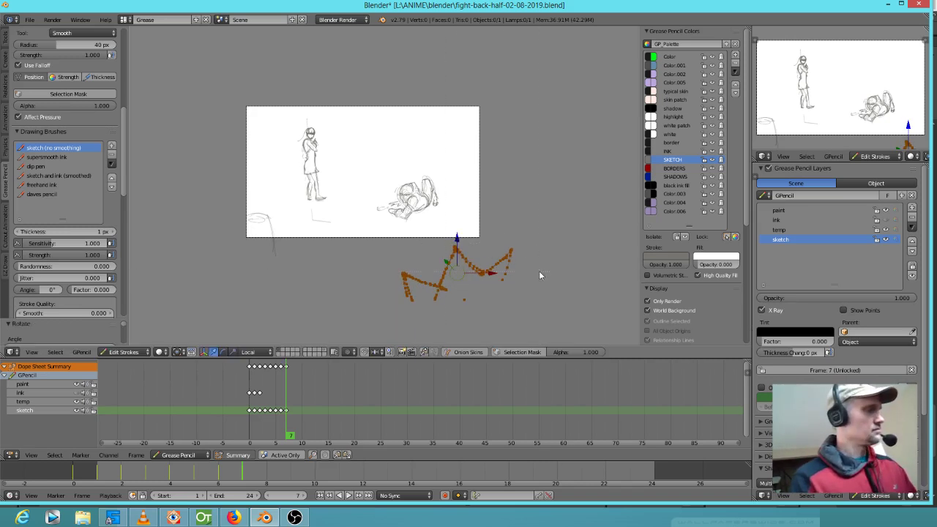
key(g)
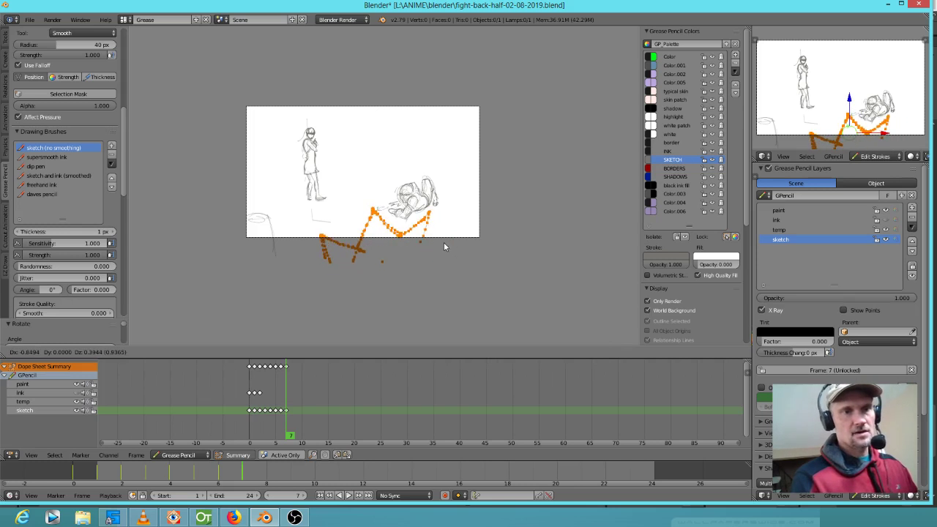
click(444, 248)
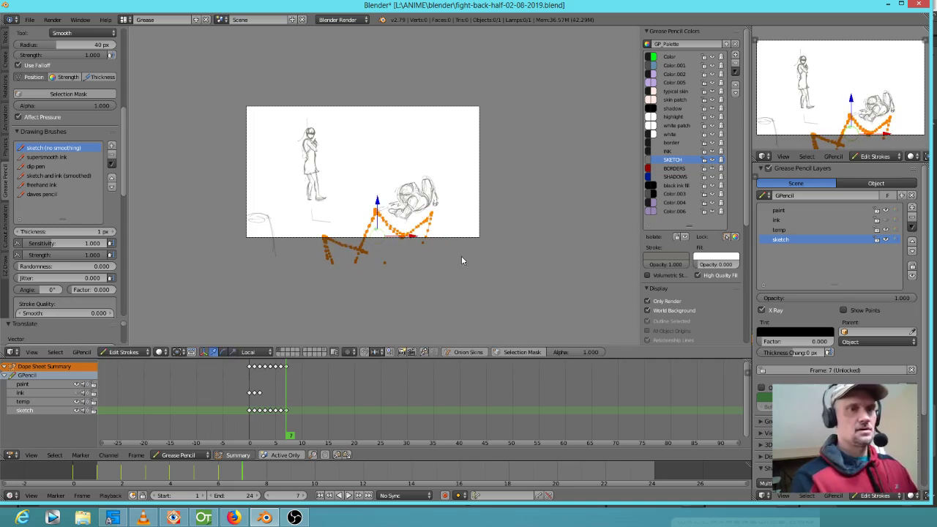
key(x)
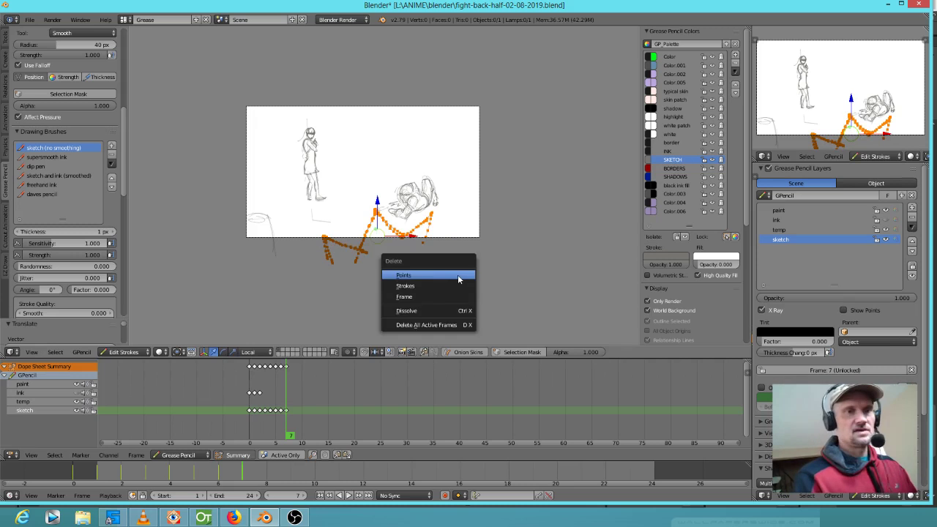
click(449, 284)
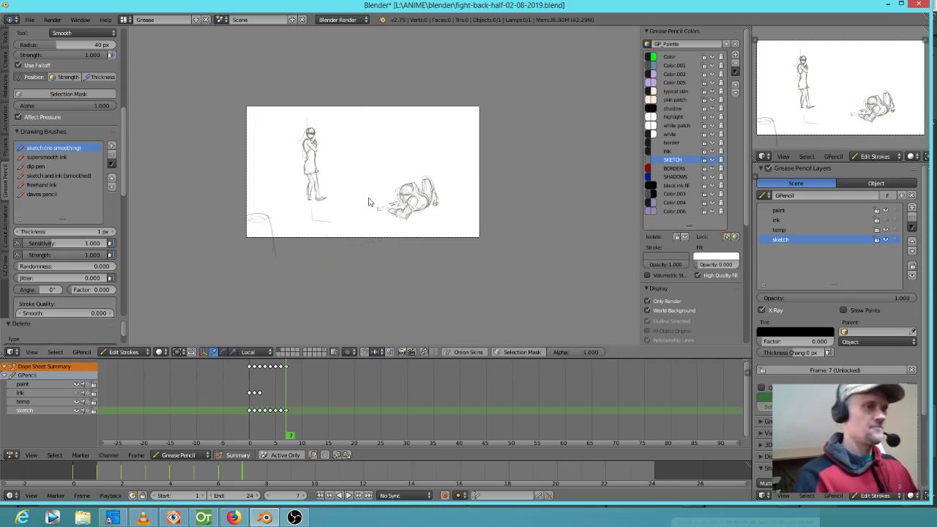
Step: Sketch a new jagged foreground outline with a tall central spike between the two figures and reinforce its edges
mouse_move(355, 216)
mouse_down()
mouse_move(358, 193)
mouse_move(386, 234)
mouse_move(415, 229)
mouse_move(327, 199)
mouse_move(330, 221)
mouse_up()
mouse_move(331, 223)
mouse_down()
mouse_move(317, 250)
mouse_move(309, 228)
mouse_move(305, 251)
mouse_move(326, 226)
mouse_up()
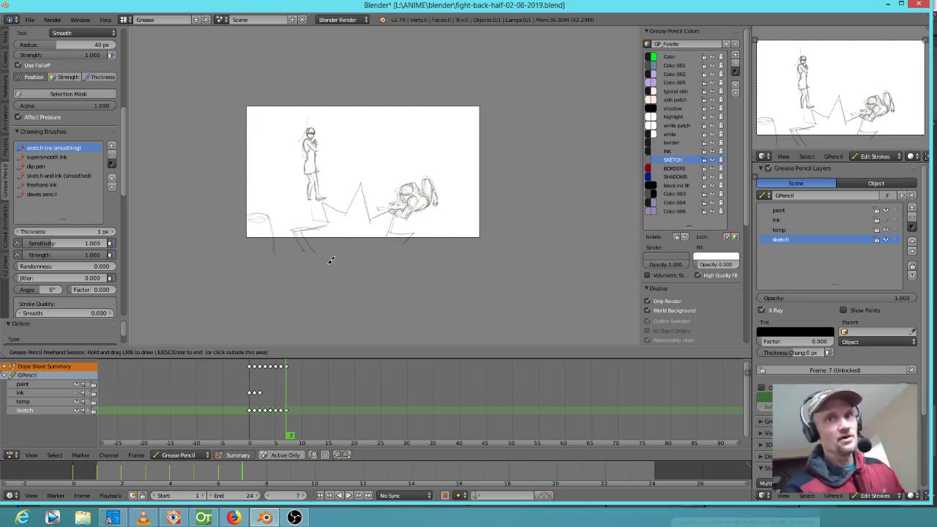
mouse_move(305, 235)
mouse_down()
mouse_move(296, 233)
mouse_move(328, 224)
mouse_up()
mouse_move(328, 223)
mouse_down()
mouse_move(324, 205)
mouse_move(327, 223)
mouse_move(329, 208)
mouse_move(345, 216)
mouse_move(362, 184)
mouse_move(369, 218)
mouse_move(389, 204)
mouse_move(374, 219)
mouse_move(416, 235)
mouse_up()
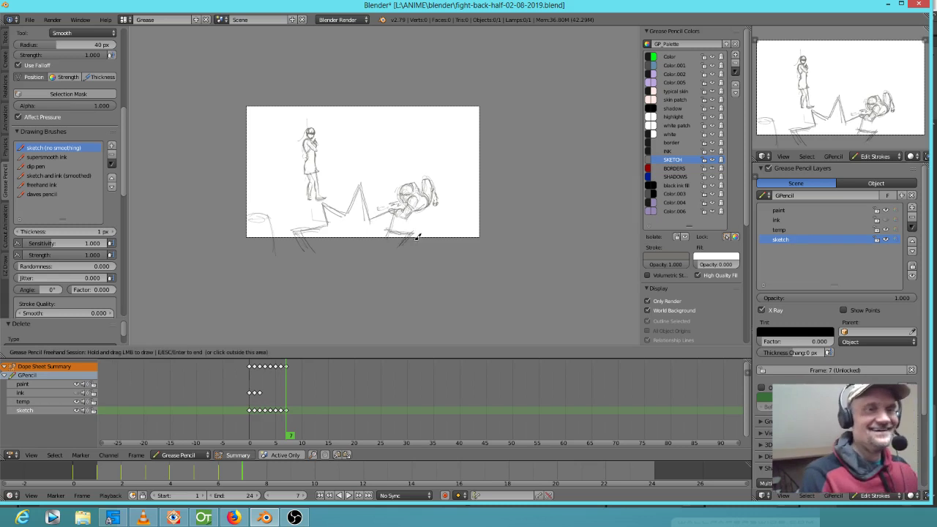
mouse_move(320, 229)
mouse_down()
mouse_move(311, 226)
mouse_move(305, 245)
mouse_up()
mouse_move(323, 204)
mouse_down()
mouse_move(326, 212)
mouse_move(360, 186)
mouse_move(380, 215)
mouse_up()
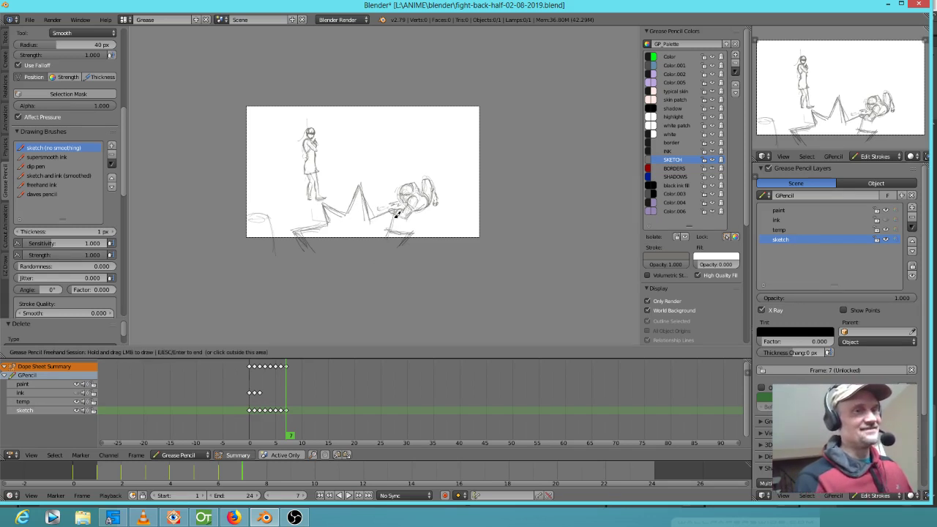
Step: Select the fallen figure's strokes, move them right and slightly up off the jagged outline, and scale them slightly smaller
shift+middle_drag(360, 298, 435, 219)
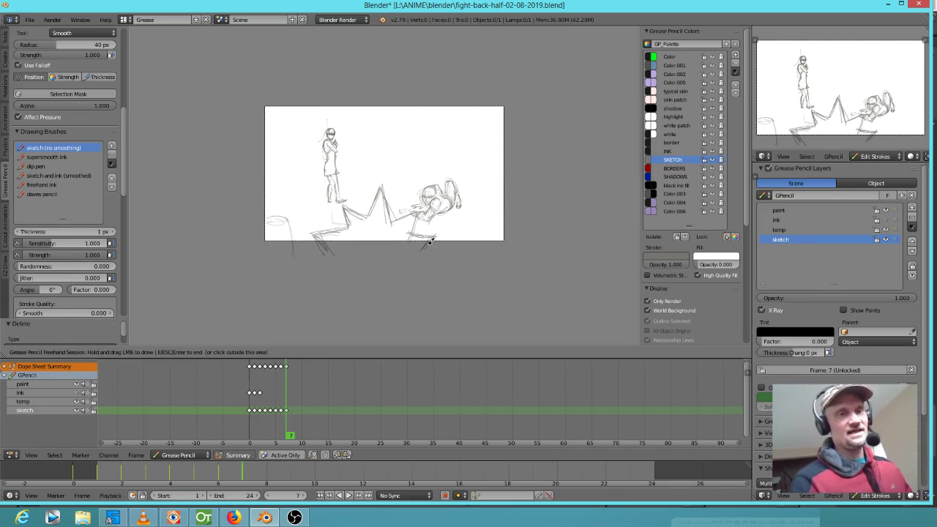
scroll(520, 184, up, 3)
scroll(520, 185, up, 1)
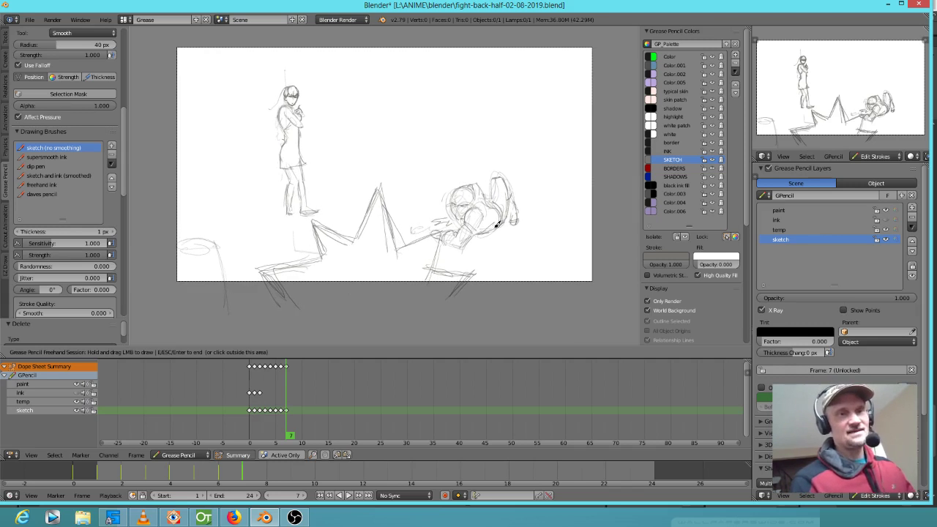
key(Escape)
mouse_move(522, 168)
ctrl+mouse_down()
mouse_move(444, 172)
mouse_move(407, 197)
mouse_move(410, 233)
mouse_move(448, 232)
mouse_move(449, 250)
mouse_move(533, 201)
mouse_move(548, 204)
ctrl+mouse_up()
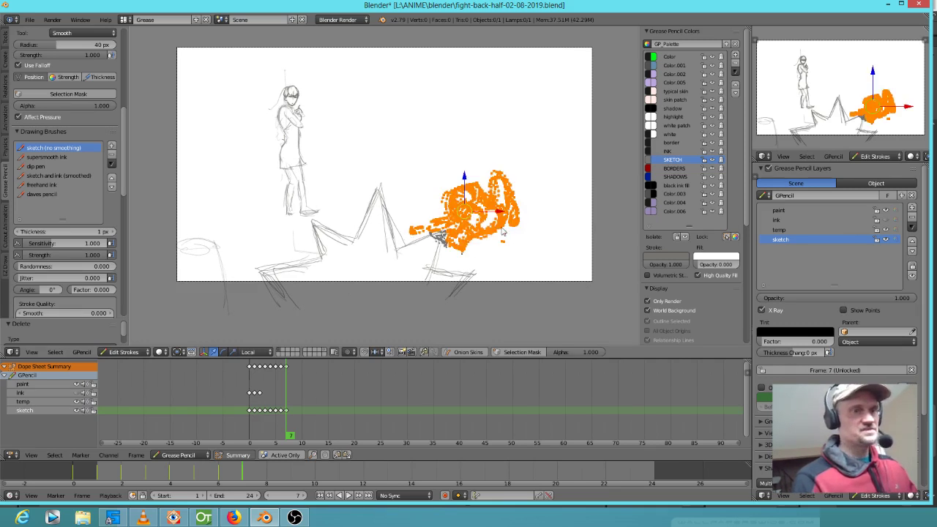
key(g)
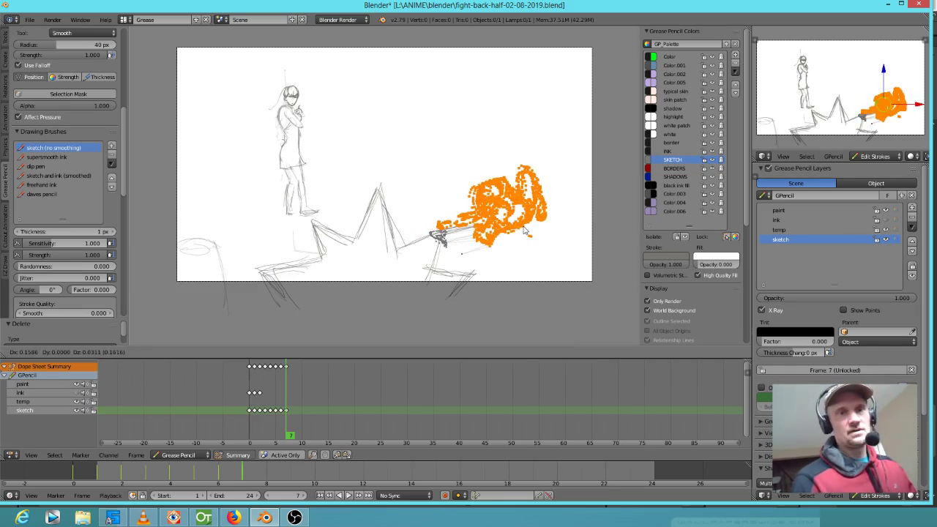
click(522, 223)
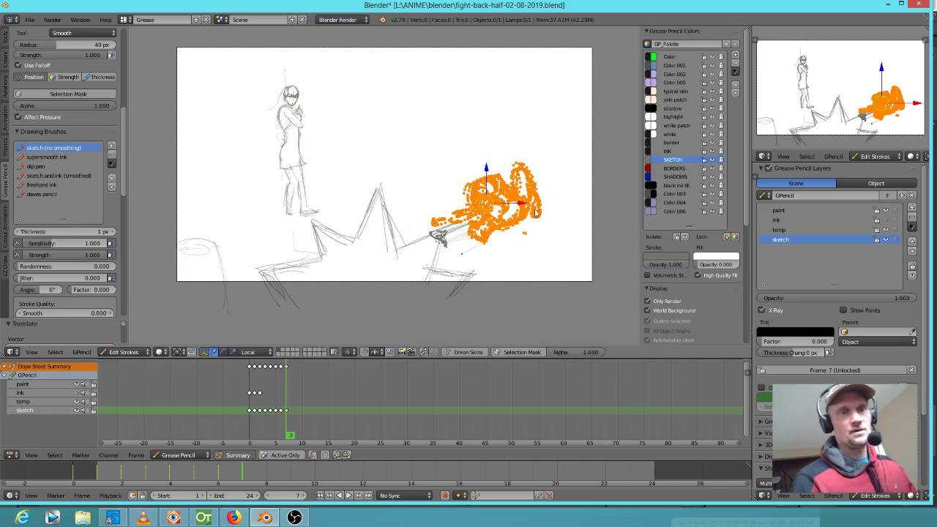
key(s)
click(564, 263)
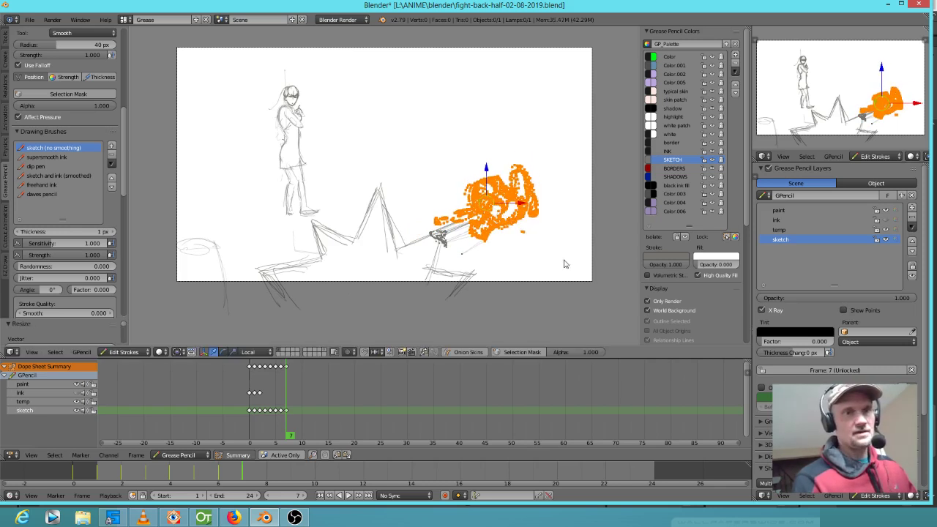
key(g)
click(546, 233)
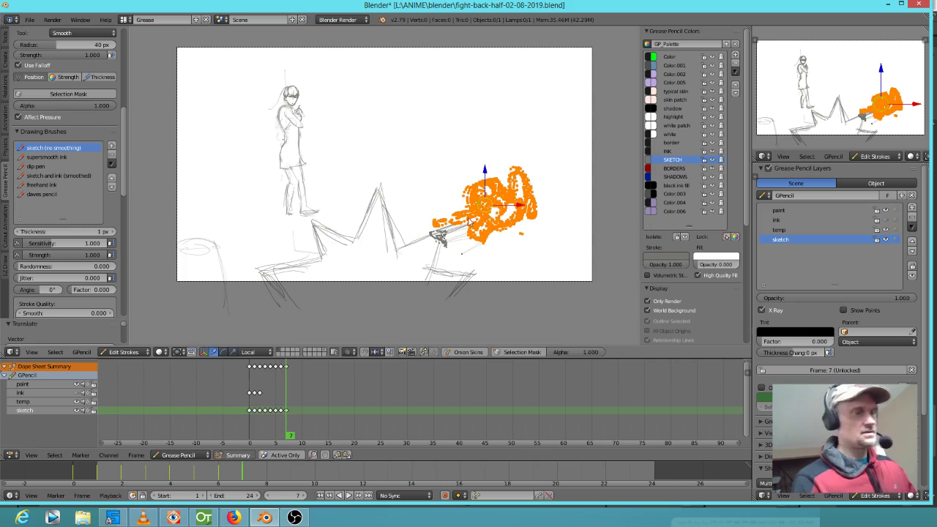
Step: Erase the right end of the jagged outline and redraw it as a spike below the fallen figure's outstretched hand
mouse_move(444, 258)
mouse_down()
mouse_move(433, 233)
mouse_move(454, 227)
mouse_move(437, 264)
mouse_up()
mouse_move(454, 234)
mouse_down()
mouse_move(437, 271)
mouse_move(427, 237)
mouse_move(479, 276)
mouse_up()
drag(478, 276, 452, 295)
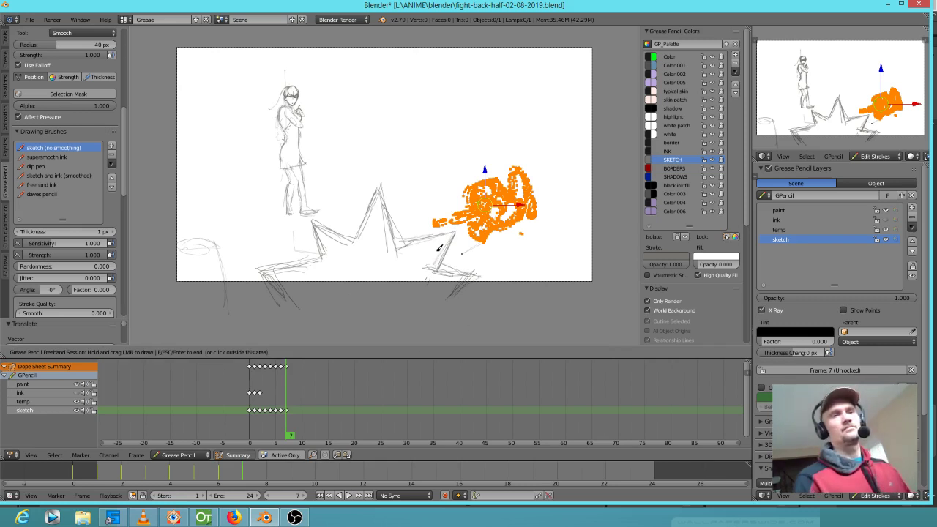
Step: Mark a small vanishing point above the central spike and sketch a horizontal horizon line through it
shift+middle_drag(445, 223, 452, 269)
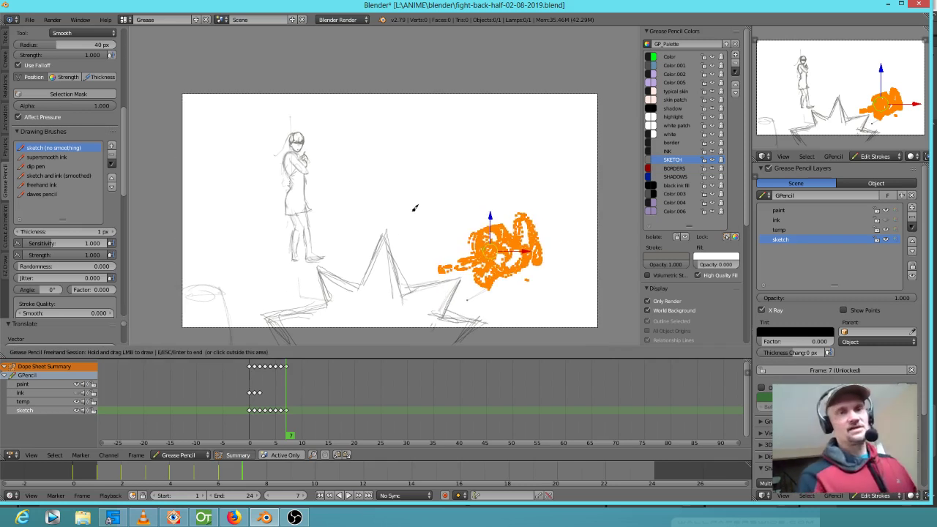
click(383, 198)
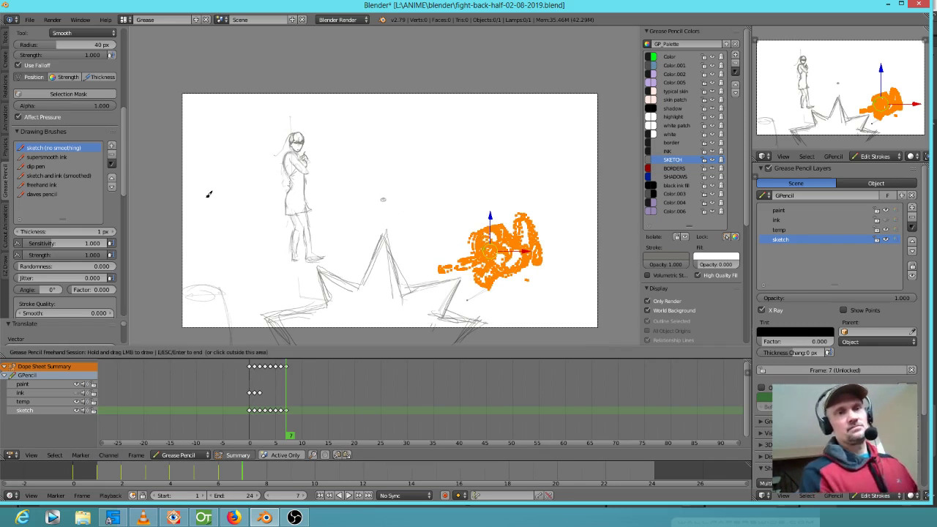
drag(415, 196, 500, 196)
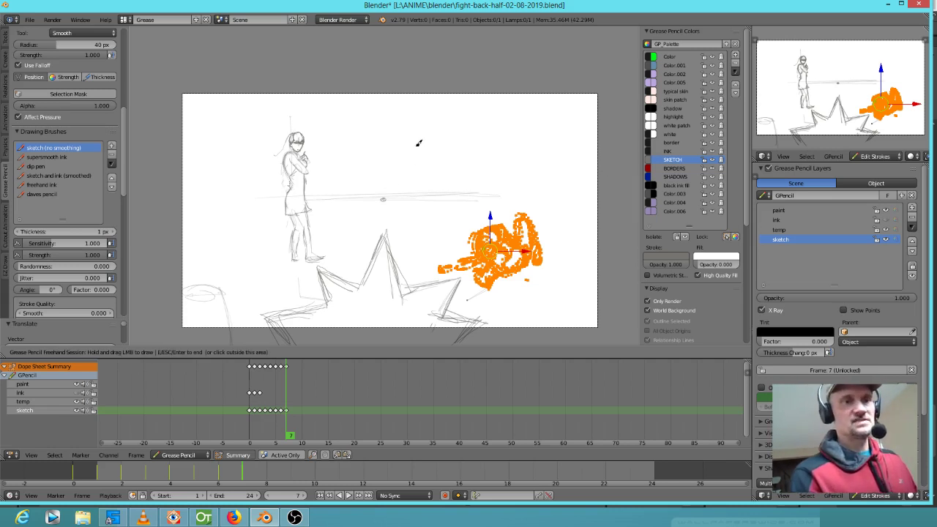
Step: Rough in two small background figures standing on the horizon line between the main figures
mouse_move(423, 130)
mouse_down()
mouse_move(419, 155)
mouse_move(436, 158)
mouse_move(434, 195)
mouse_up()
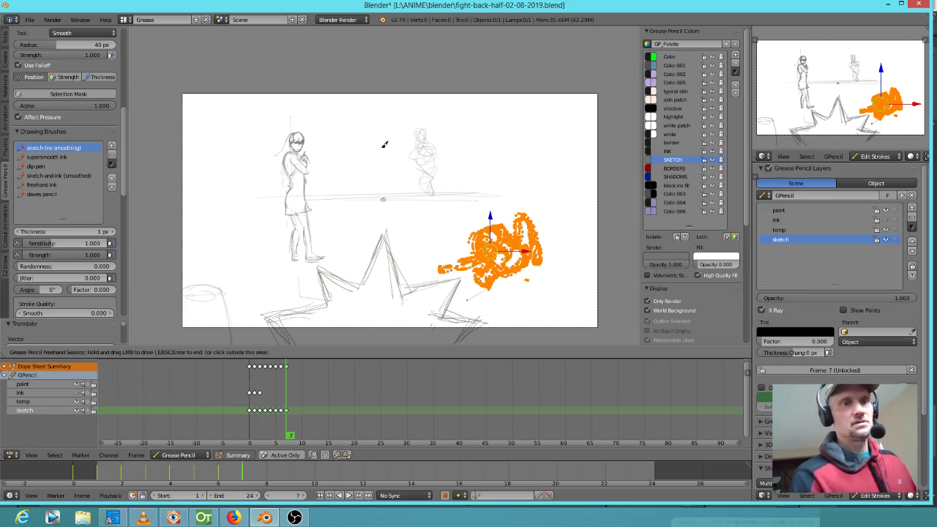
drag(379, 135, 374, 193)
mouse_move(435, 184)
mouse_down()
mouse_move(424, 159)
mouse_move(429, 145)
mouse_move(433, 153)
mouse_up()
drag(436, 184, 428, 183)
Step: Erase the standing figure's legs and redraw them with feet beneath the skirt hem
mouse_move(332, 247)
mouse_down()
mouse_move(283, 251)
mouse_move(292, 230)
mouse_up()
right_drag(293, 231, 308, 229)
drag(291, 213, 290, 223)
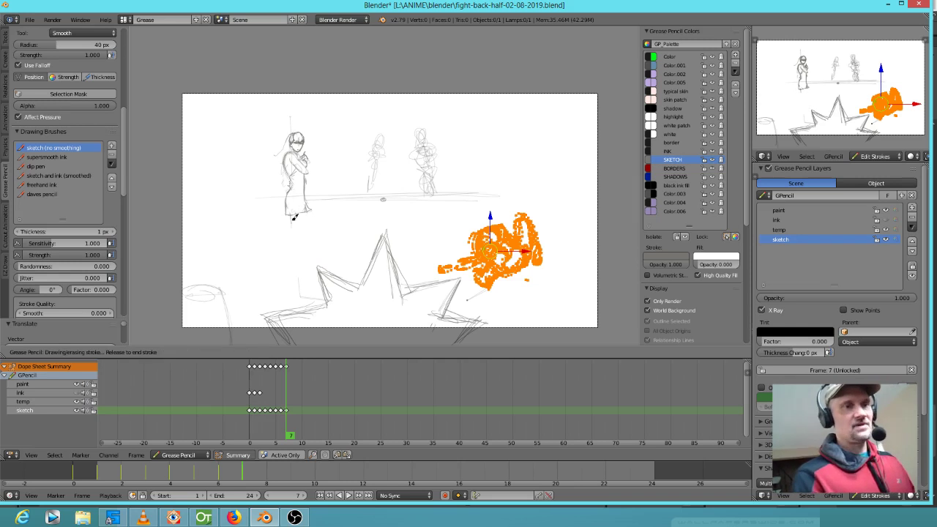
drag(289, 249, 297, 221)
mouse_move(291, 252)
mouse_down()
mouse_move(298, 217)
mouse_move(310, 237)
mouse_up()
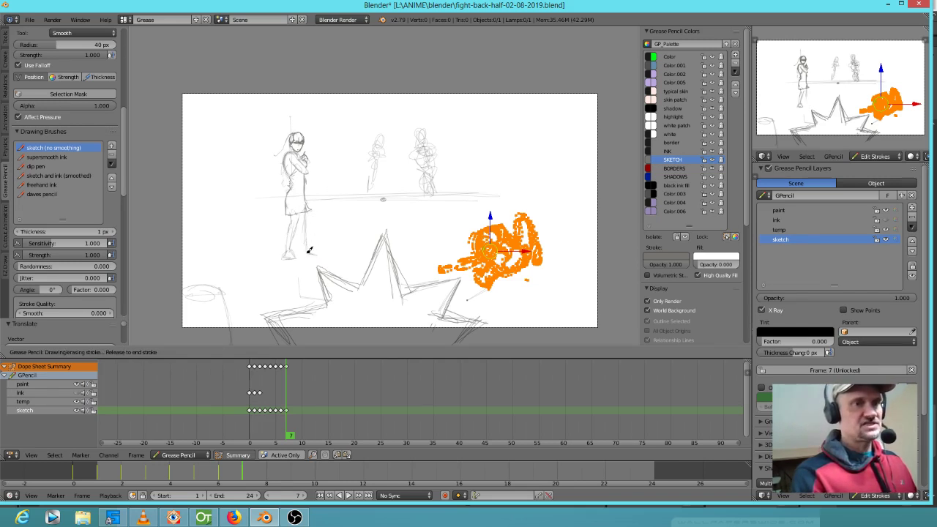
drag(306, 231, 301, 212)
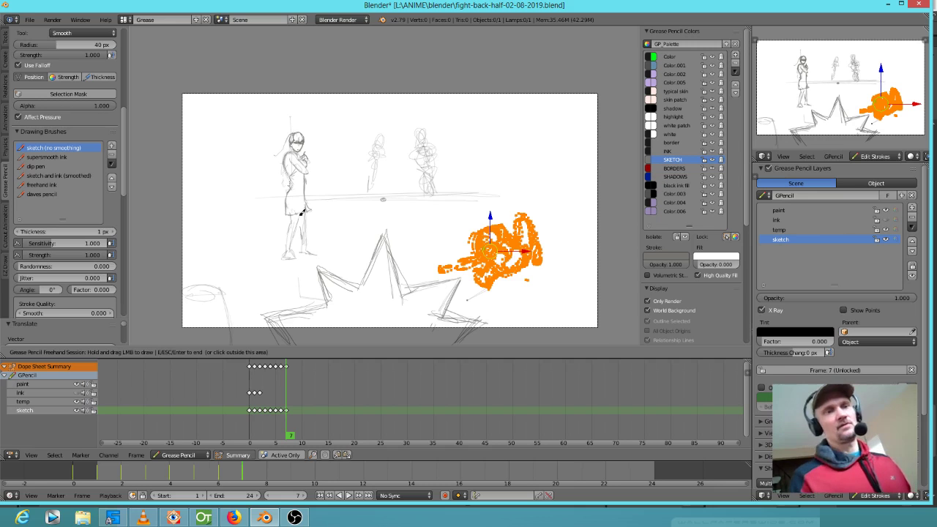
Step: Erase both background figures and sketch one small figure with head, torso and legs just right of the standing figure
right_drag(378, 126, 375, 169)
right_drag(338, 142, 341, 150)
mouse_move(339, 167)
mouse_down()
mouse_move(342, 155)
mouse_move(346, 173)
mouse_move(350, 157)
mouse_up()
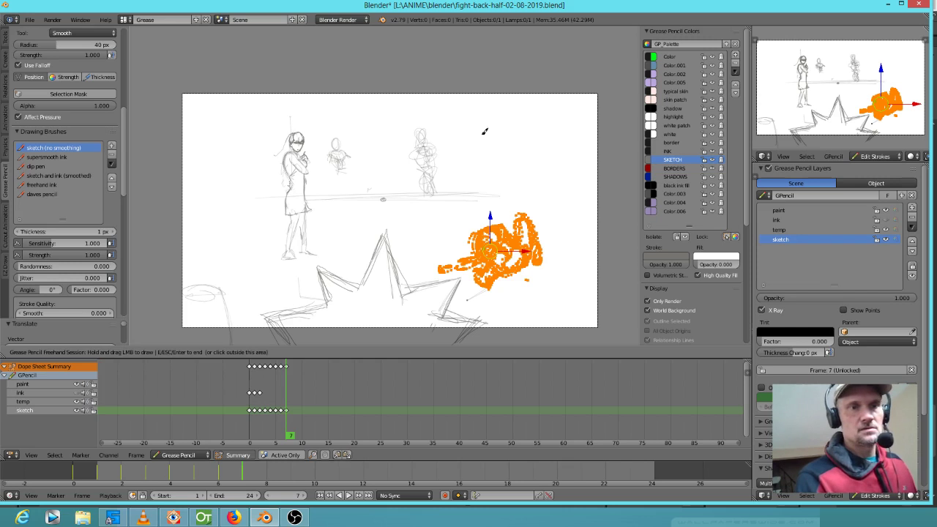
mouse_move(438, 117)
right_down()
mouse_move(414, 151)
mouse_move(418, 163)
mouse_move(435, 163)
right_up()
drag(350, 163, 335, 206)
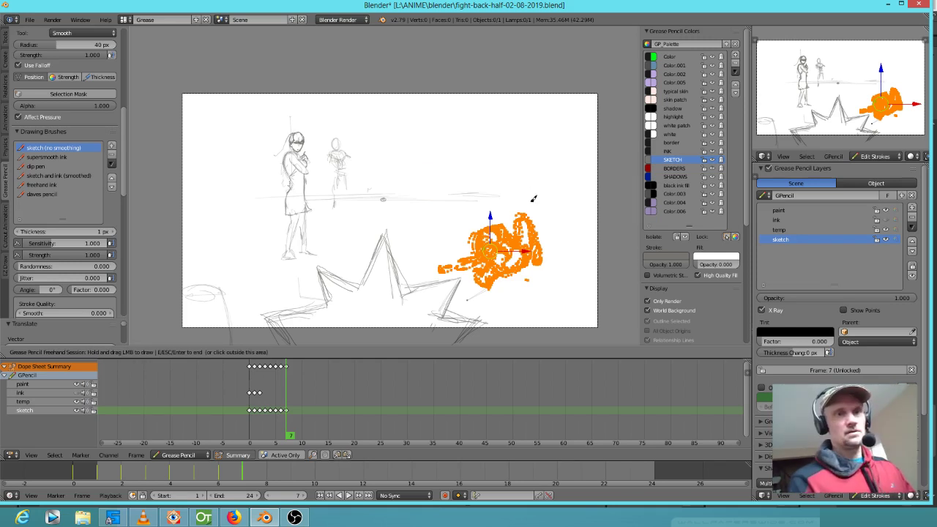
Step: Deselect the fallen figure's strokes and sketch its forearm and hand reaching out along the ground
key(Escape)
key(a)
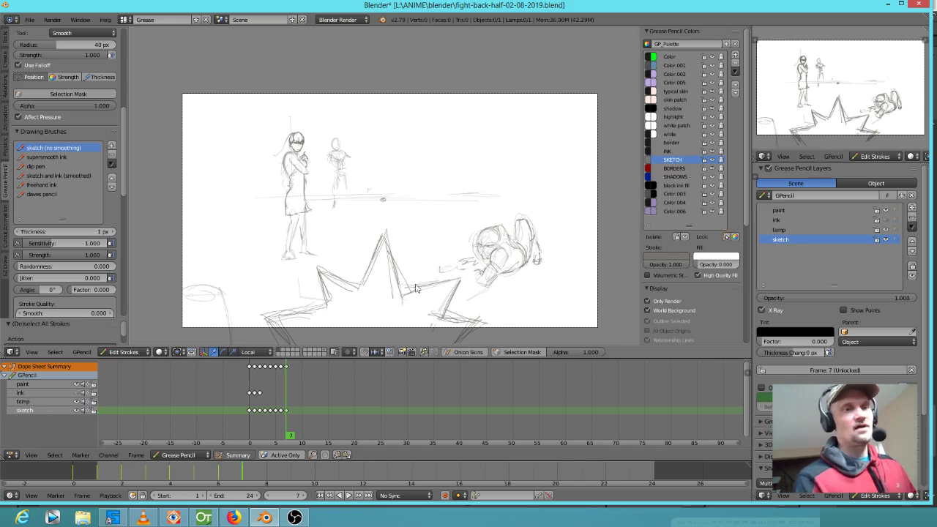
scroll(337, 220, up, 1)
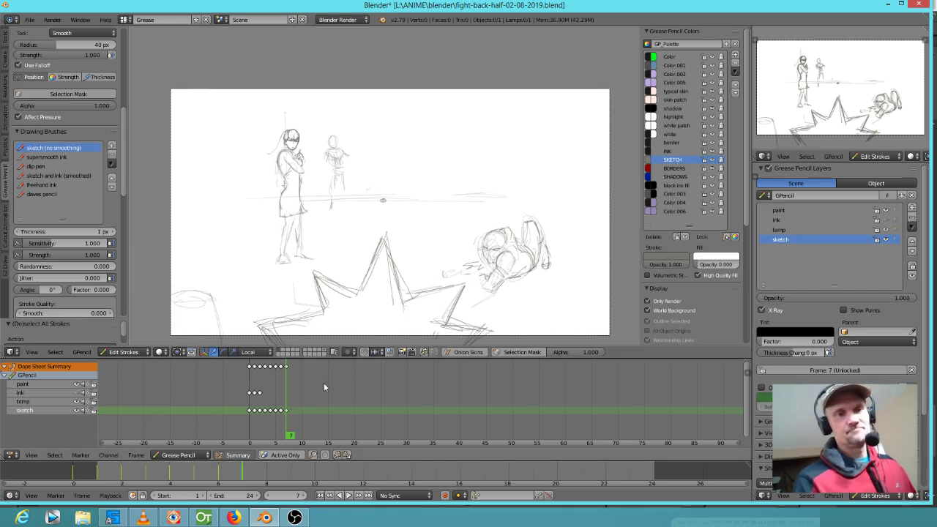
scroll(499, 265, up, 1)
shift+middle_drag(534, 296, 473, 194)
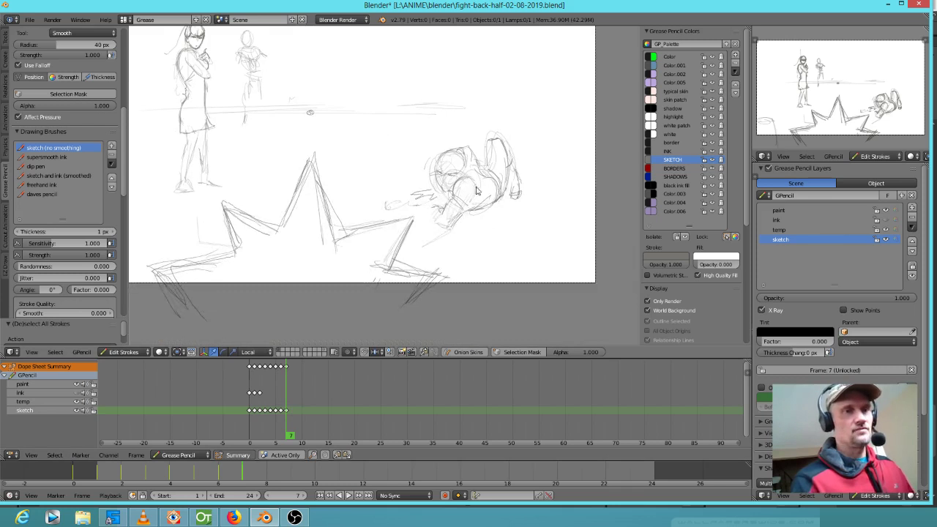
mouse_move(433, 199)
mouse_down()
mouse_move(436, 220)
mouse_move(425, 197)
mouse_move(451, 188)
mouse_move(416, 197)
mouse_move(453, 197)
mouse_up()
Step: Sketch both legs and an arm on the small background figure beside the standing one
mouse_move(343, 242)
shift+middle_down()
mouse_move(458, 328)
mouse_move(447, 337)
shift+middle_up()
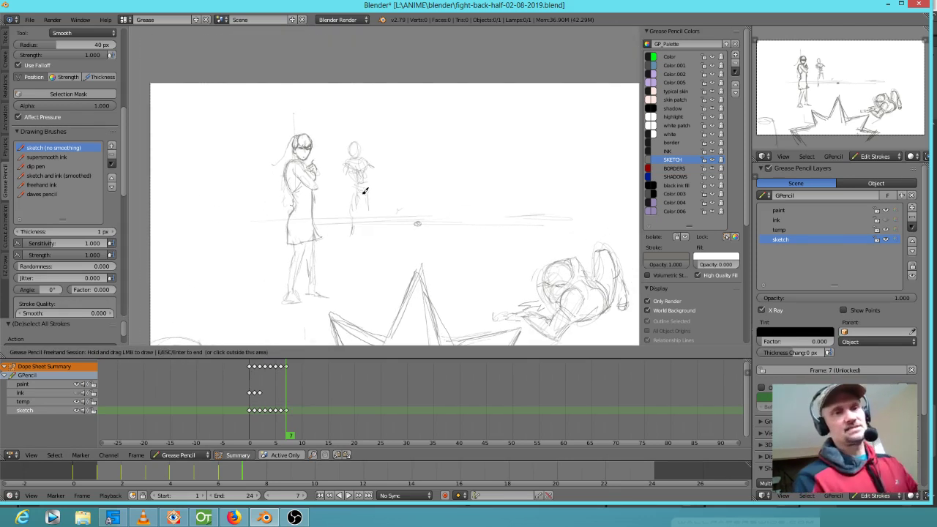
drag(357, 192, 358, 253)
drag(371, 197, 376, 249)
mouse_move(356, 161)
mouse_down()
mouse_move(372, 161)
mouse_move(345, 174)
mouse_up()
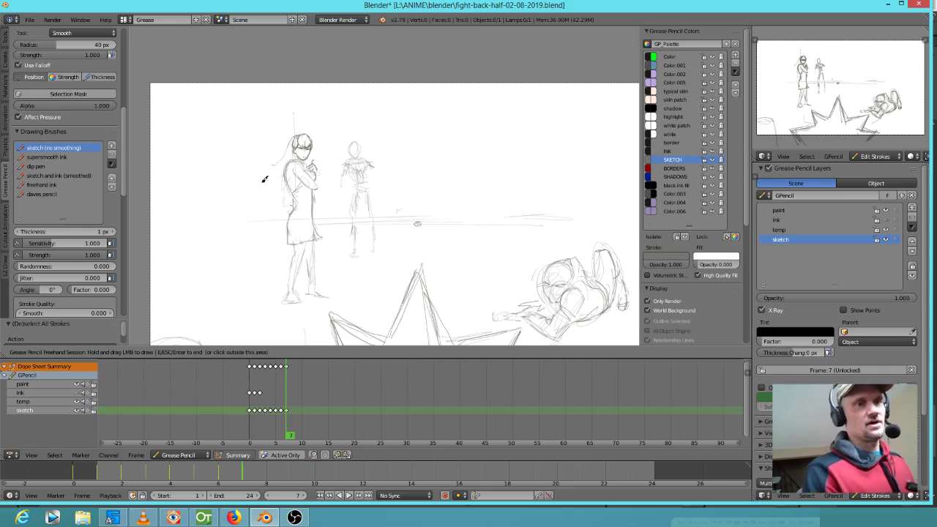
Step: Sketch a tall arch and a diagonal floor line behind the standing figure, and erase the wall lines above the fallen figure
mouse_move(262, 143)
mouse_down()
mouse_move(266, 216)
mouse_move(223, 125)
mouse_move(223, 213)
mouse_up()
drag(228, 128, 229, 229)
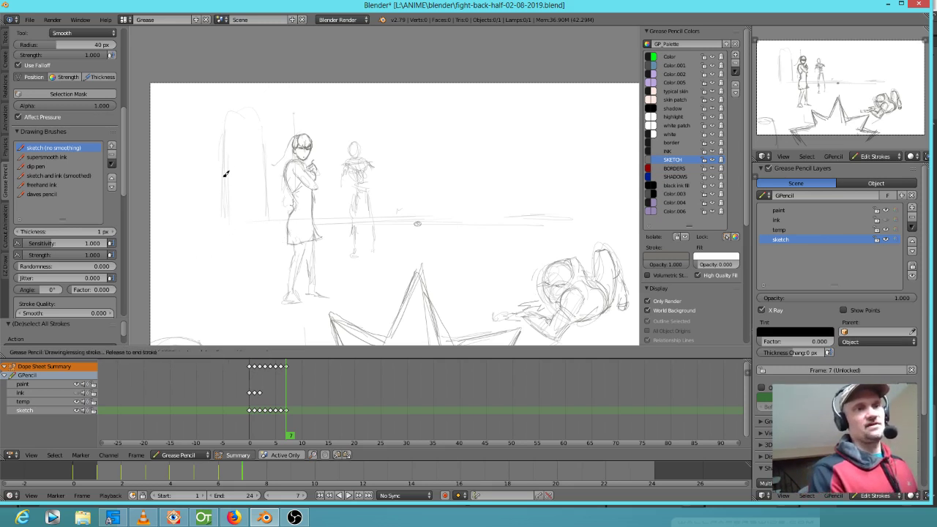
drag(258, 240, 175, 281)
shift+middle_drag(491, 258, 387, 268)
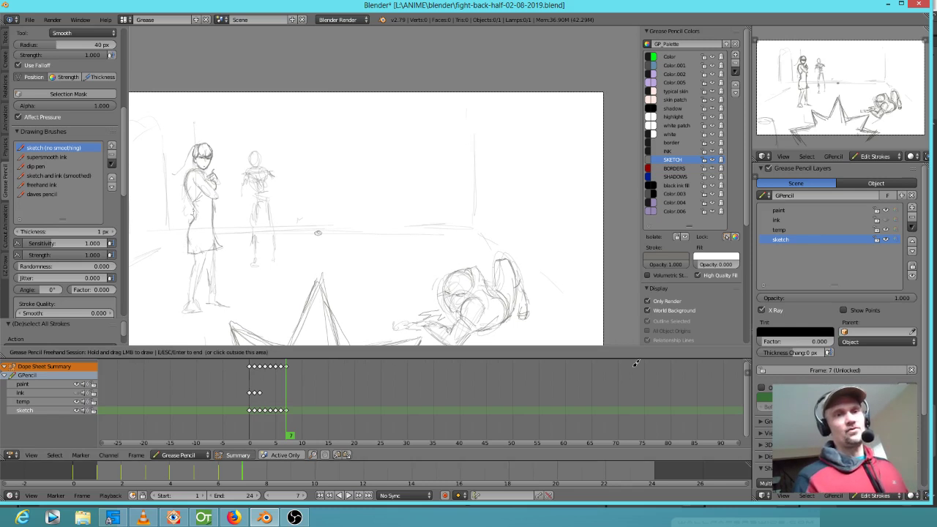
mouse_move(568, 291)
right_down()
mouse_move(493, 233)
mouse_move(477, 139)
right_up()
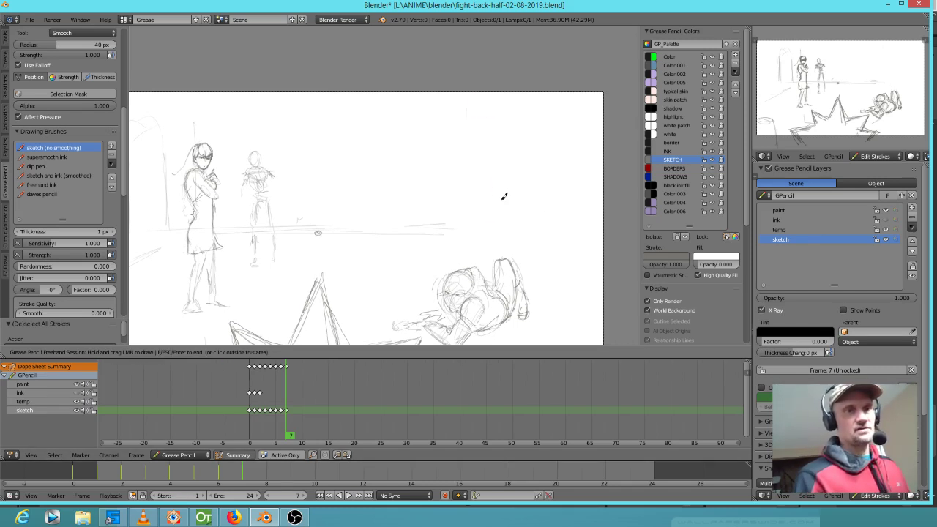
Step: Select the small background figure and paste a copy of it farther right along the horizon
mouse_move(479, 202)
shift+middle_down()
mouse_move(577, 203)
mouse_move(588, 180)
shift+middle_up()
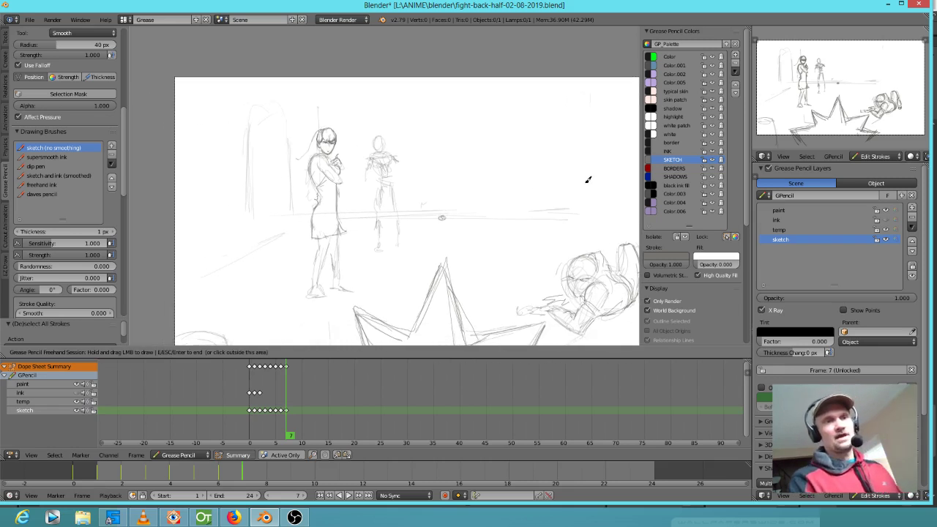
scroll(584, 177, down, 1)
key(Escape)
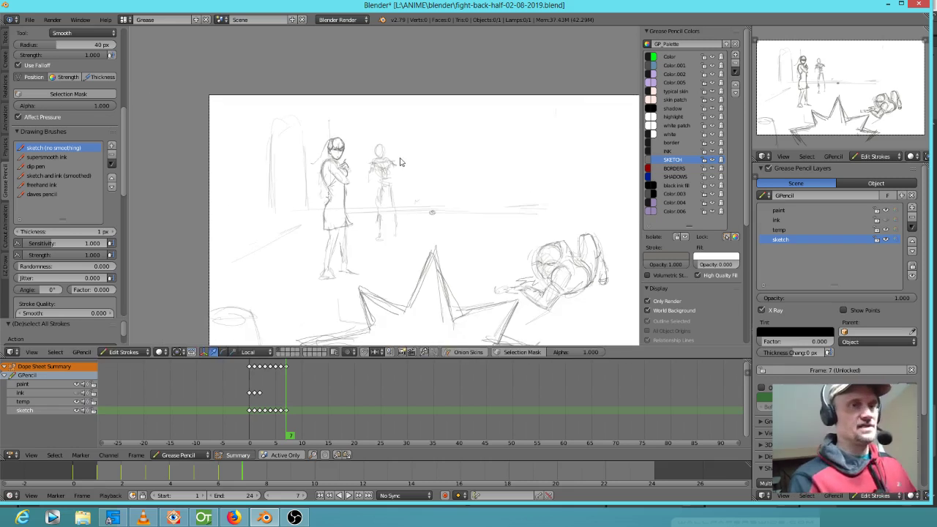
mouse_move(405, 152)
mouse_down()
mouse_move(364, 156)
mouse_move(418, 202)
mouse_move(423, 186)
mouse_up()
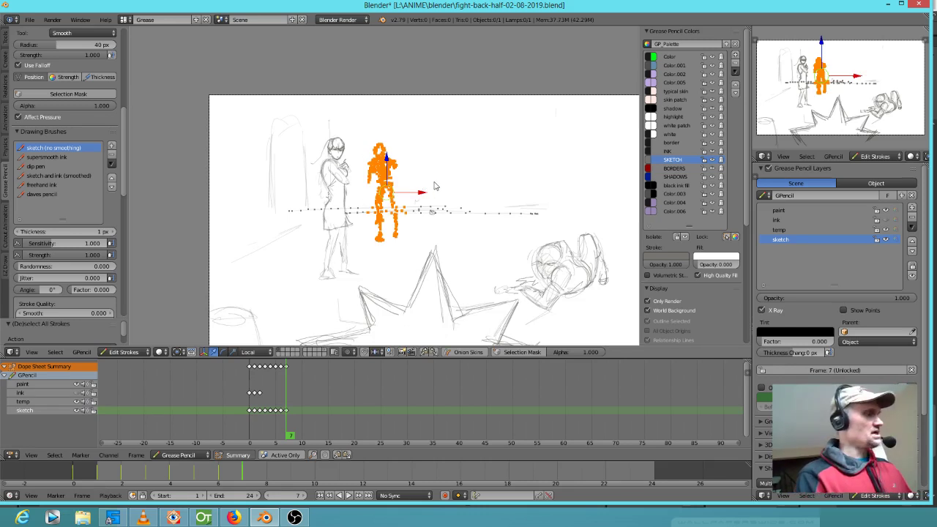
key(ctrl+v)
key(g)
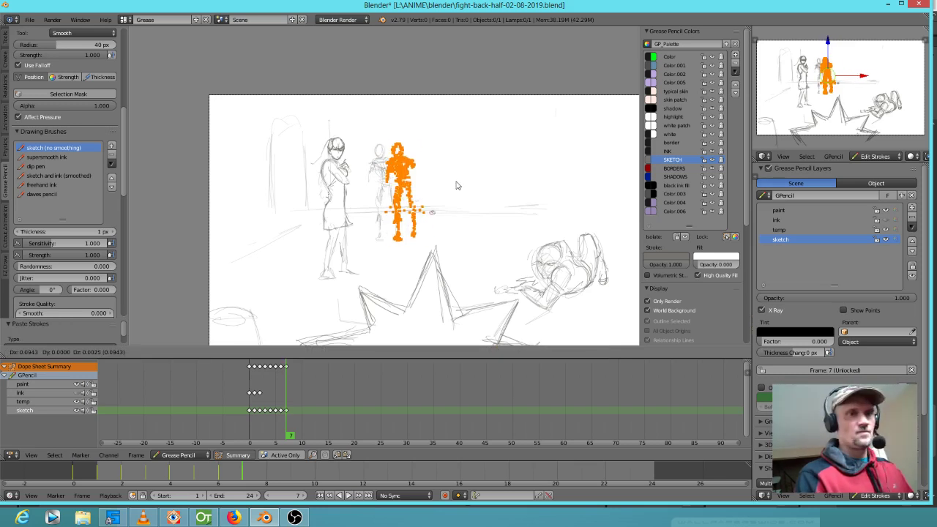
click(505, 181)
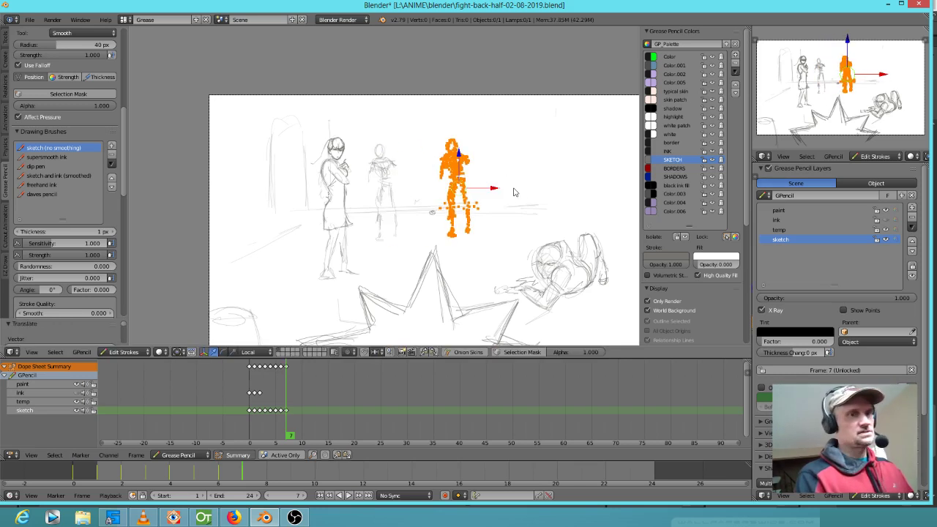
Step: Mirror the copied figure horizontally along X and scale it down slightly
key(s)
key(x)
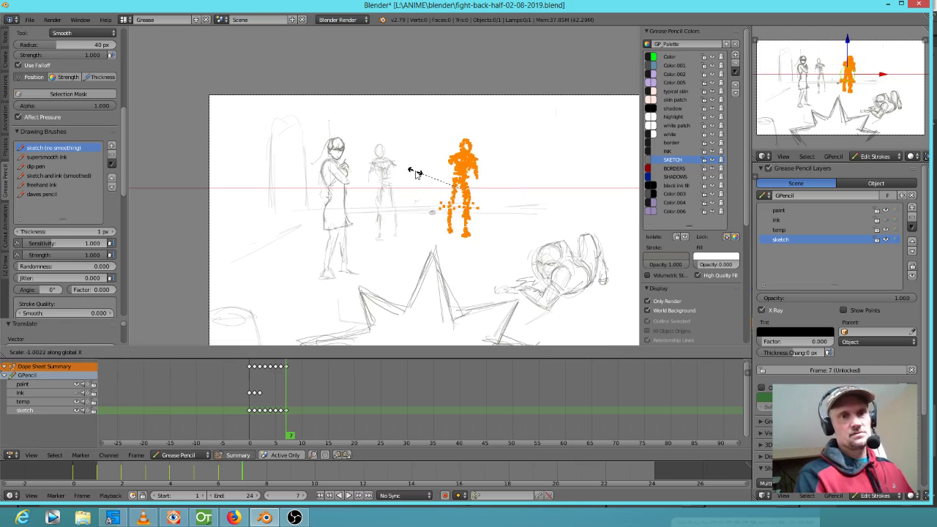
click(412, 177)
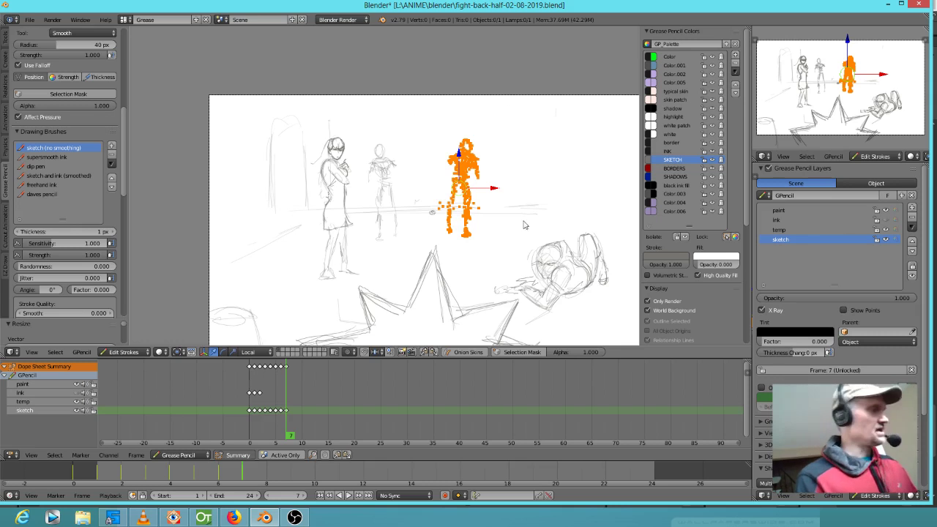
key(s)
click(503, 238)
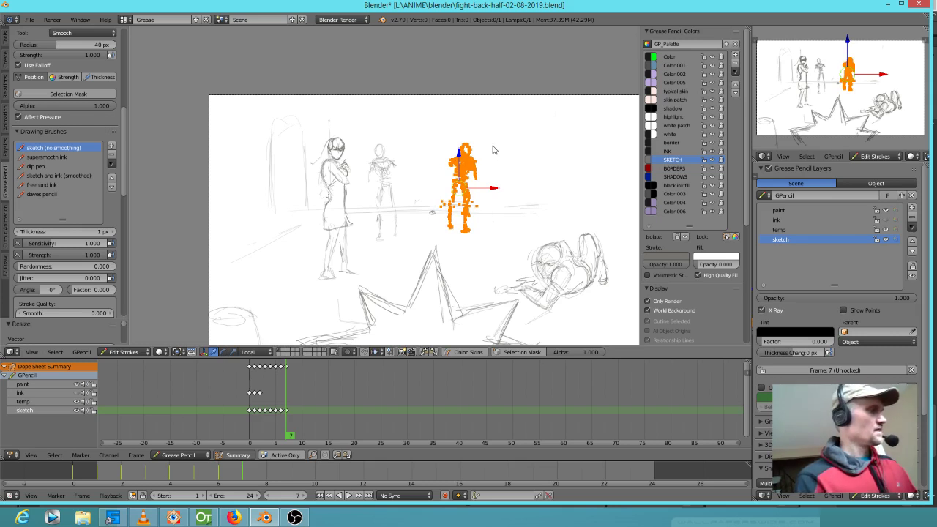
key(a)
Step: Select the copied figure's upper body, tilt it, and shift it slightly left over the legs
mouse_move(490, 138)
ctrl+mouse_down()
mouse_move(470, 184)
mouse_move(496, 155)
ctrl+mouse_up()
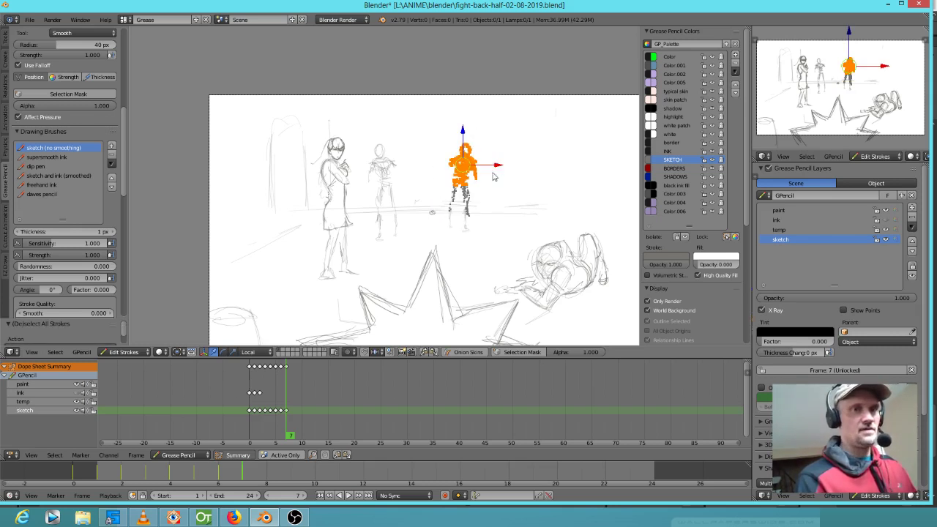
key(r)
click(505, 191)
key(g)
click(499, 191)
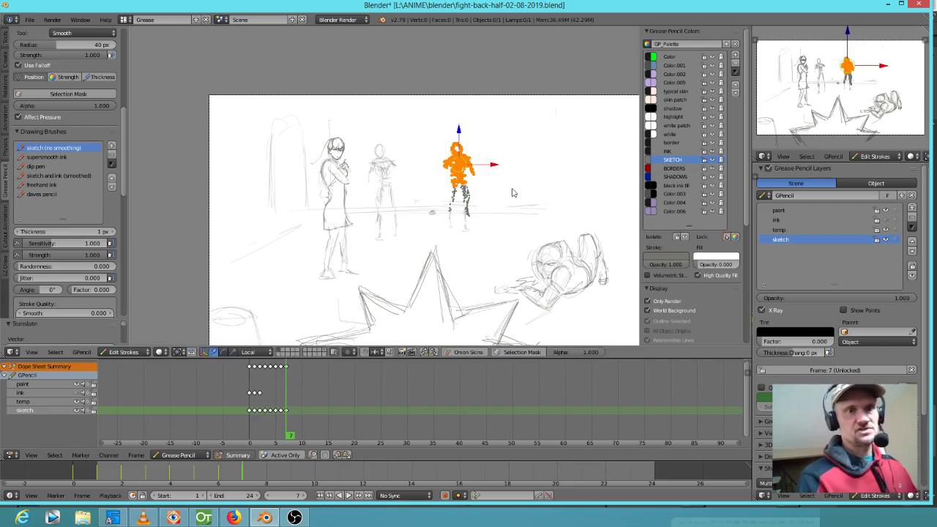
key(a)
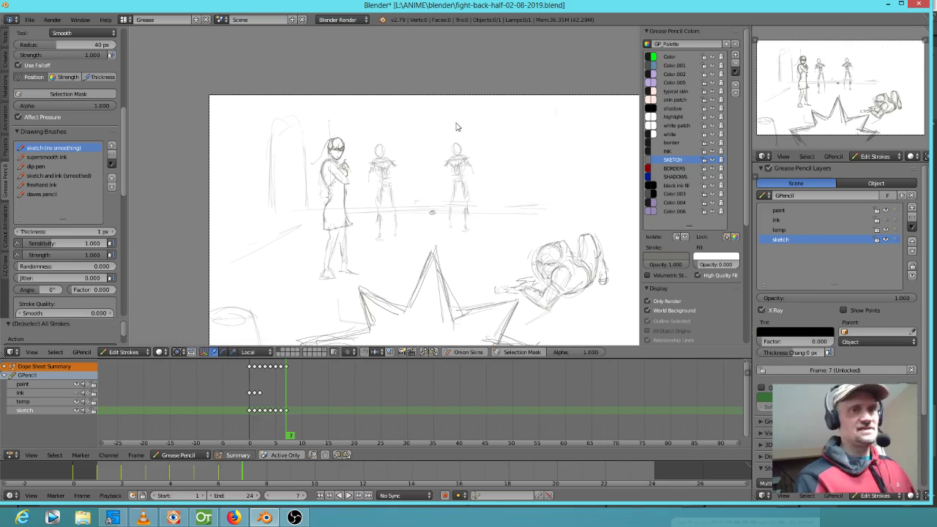
Step: Sketch a tall rectangular doorway and vertical wall lines to the right of the copied background figure
mouse_move(470, 121)
mouse_down()
mouse_move(473, 138)
mouse_move(476, 110)
mouse_move(525, 98)
mouse_move(525, 161)
mouse_up()
mouse_move(521, 112)
mouse_down()
mouse_move(519, 184)
mouse_move(523, 109)
mouse_move(473, 110)
mouse_move(469, 152)
mouse_up()
drag(519, 95, 536, 183)
mouse_move(546, 101)
mouse_down()
mouse_move(545, 199)
mouse_move(554, 150)
mouse_up()
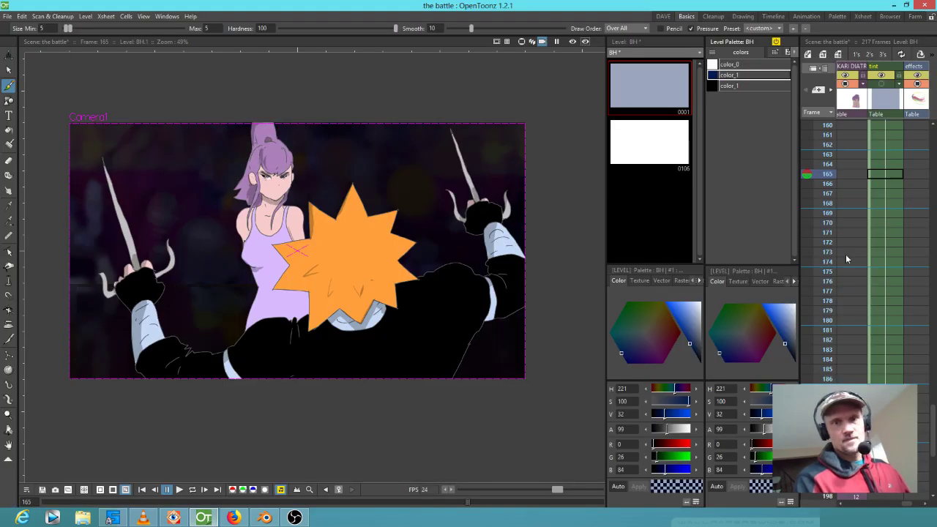
Step: Examine the earlier shot with foreground silhouettes in the OpenToonz battle scene around frames 150 to 152
scroll(838, 306, up, 6)
click(824, 293)
drag(823, 298, 813, 399)
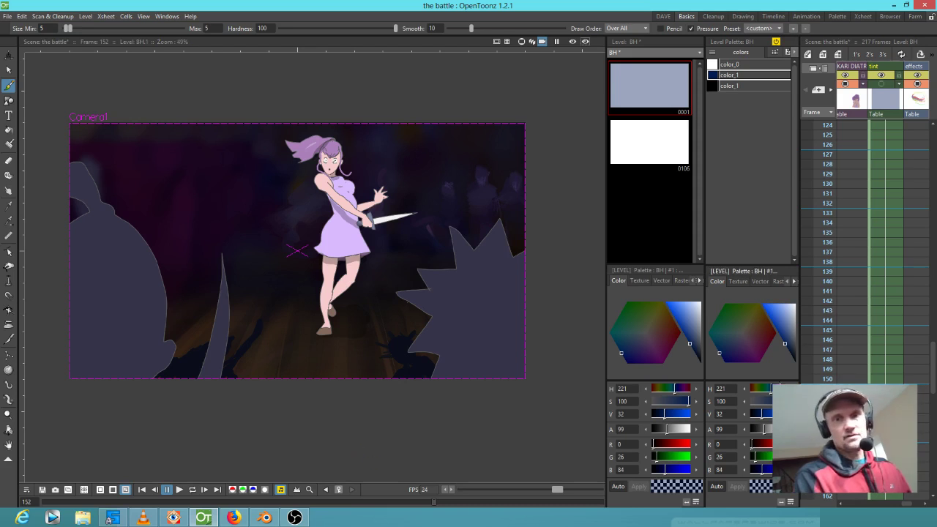
drag(814, 399, 814, 379)
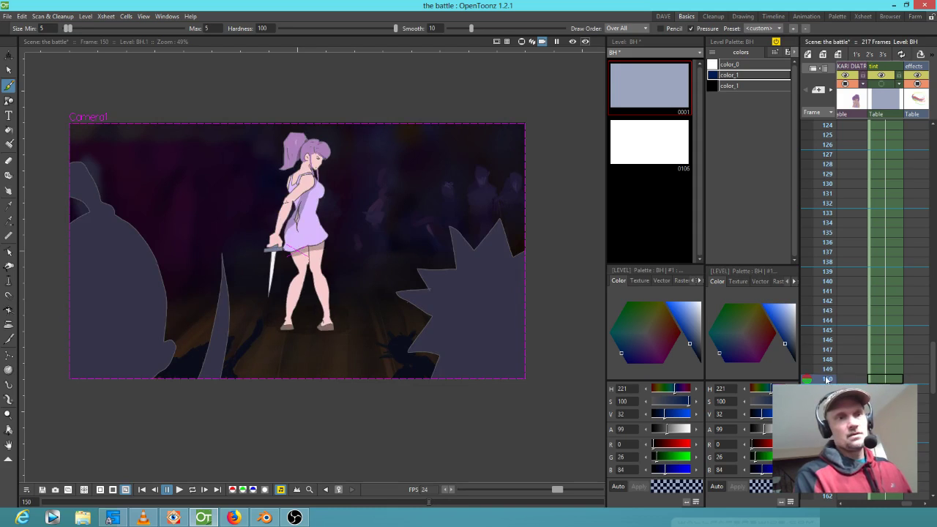
Step: Switch back to Blender and reinforce the doorway's upper corner and the vertical wall line beside it
click(265, 519)
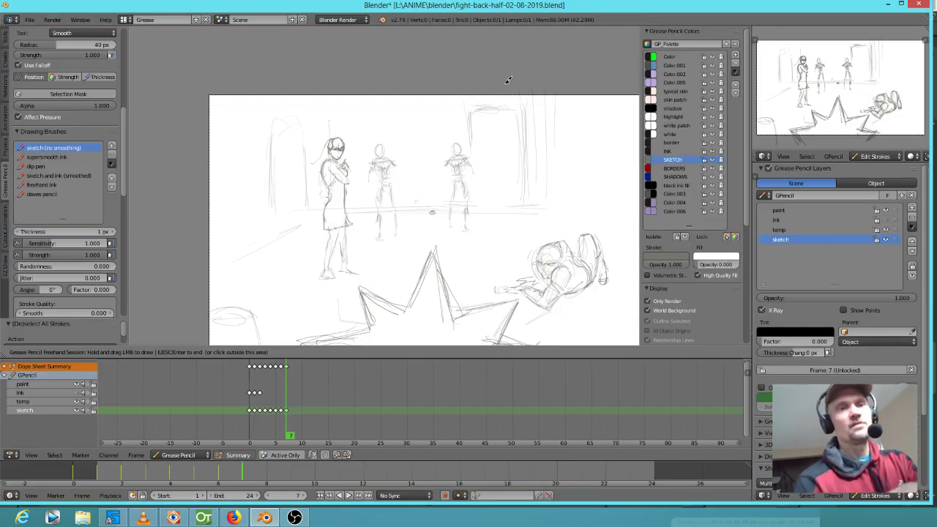
mouse_move(478, 111)
mouse_down()
mouse_move(519, 105)
mouse_move(523, 113)
mouse_move(469, 132)
mouse_up()
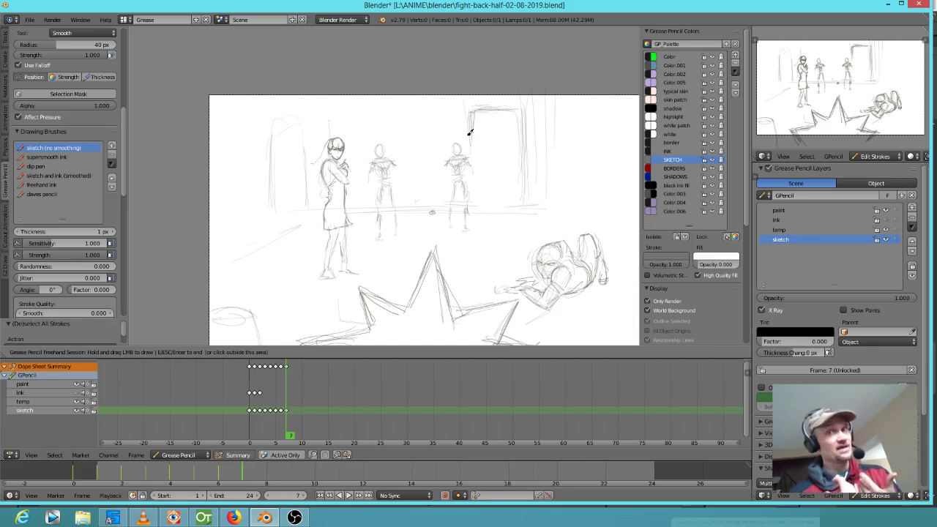
mouse_move(540, 100)
mouse_down()
mouse_move(530, 177)
mouse_move(476, 170)
mouse_move(532, 205)
mouse_up()
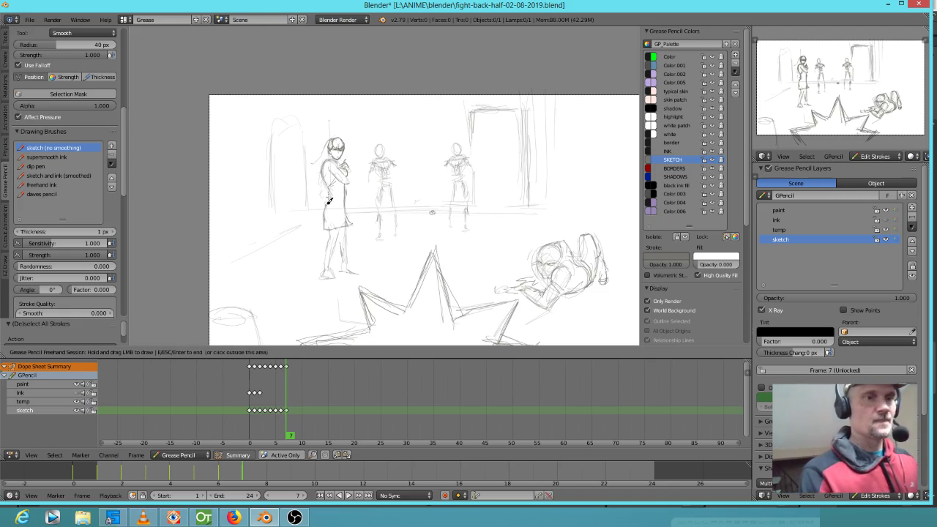
Step: Refine the standing figure's lower leg and foot, and retrace edges of the spiky foreground outline
mouse_move(346, 256)
mouse_down()
mouse_move(346, 274)
mouse_move(359, 275)
mouse_move(334, 276)
mouse_up()
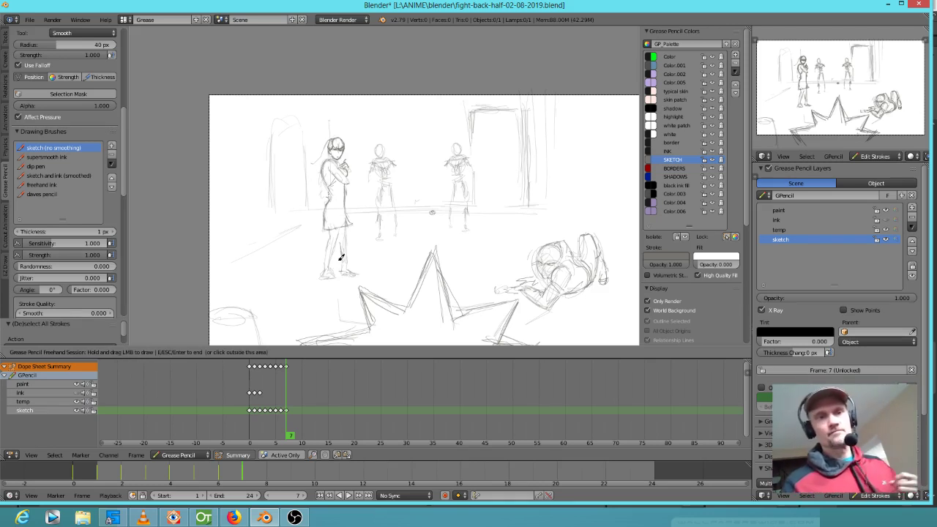
mouse_move(434, 253)
mouse_down()
mouse_move(437, 244)
mouse_move(444, 286)
mouse_move(481, 306)
mouse_move(515, 301)
mouse_up()
drag(516, 304, 500, 342)
drag(368, 328, 304, 342)
Step: Darken the doorway's sides and top edge, and draw a short vertical line beside the right background figure
drag(525, 104, 528, 176)
drag(474, 111, 471, 146)
drag(473, 111, 527, 111)
drag(519, 112, 523, 196)
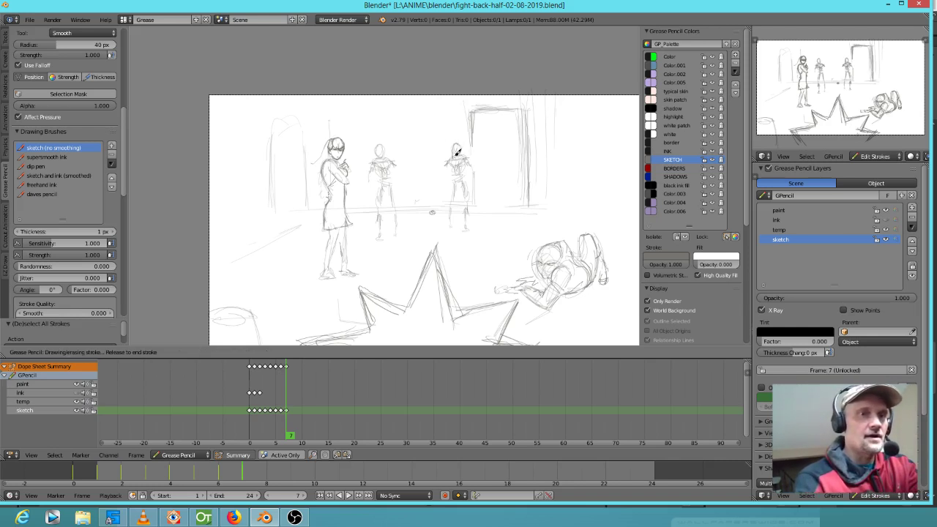
drag(435, 173, 439, 136)
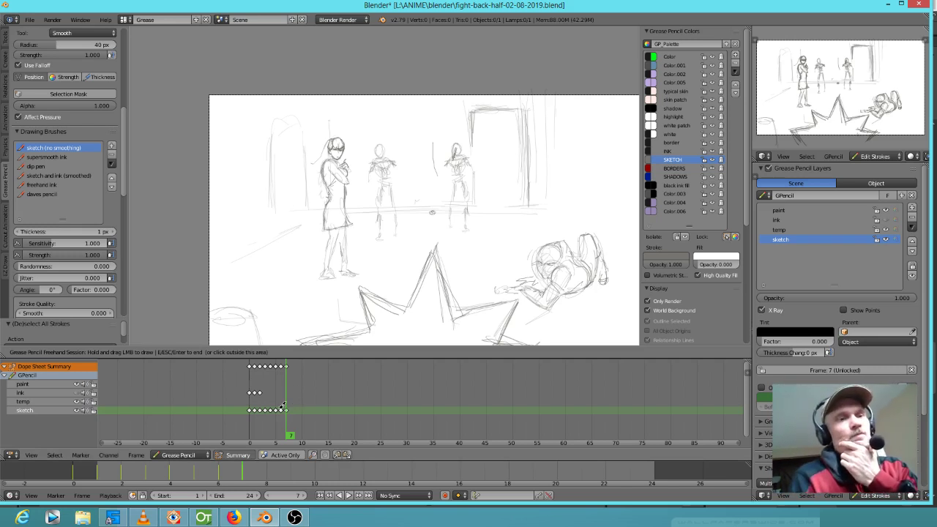
Step: Start a blank sketch drawing at frame 8 and rough in a vertical wall line and a long ground line
key(Right)
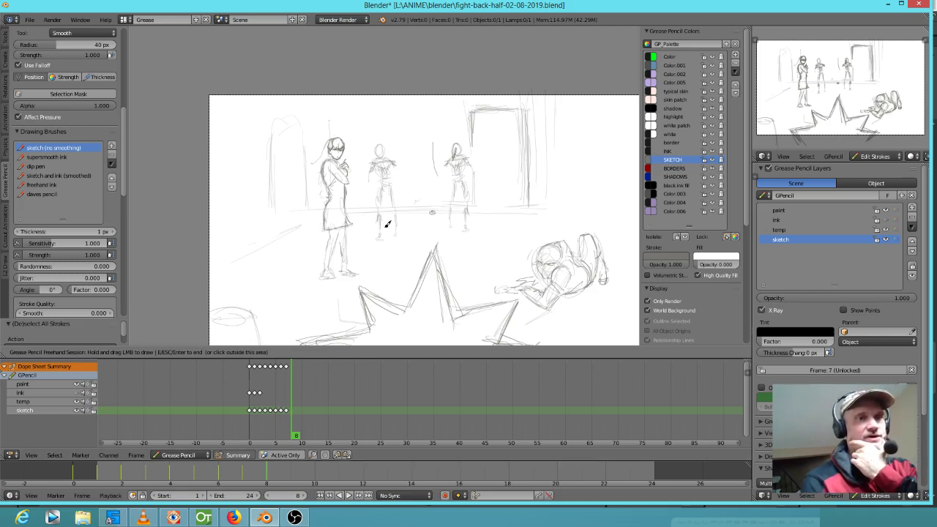
key(b)
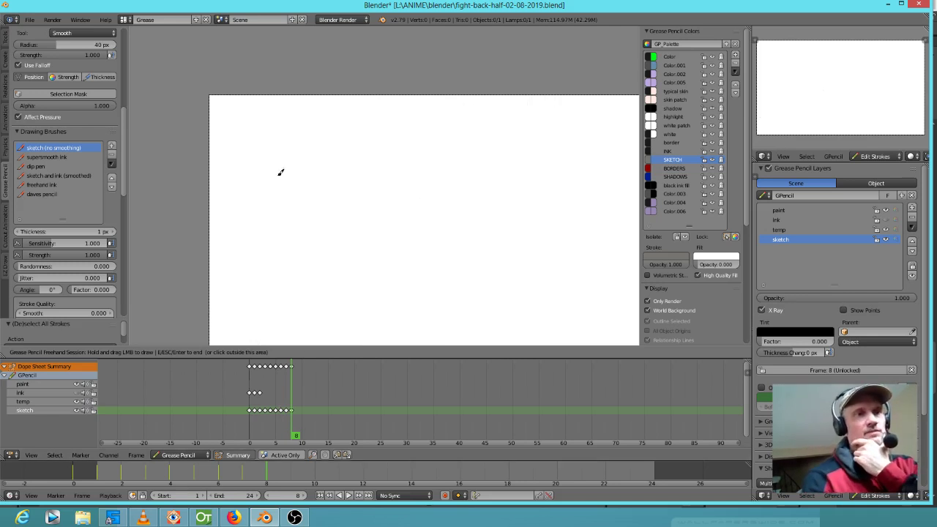
drag(263, 115, 269, 197)
drag(266, 254, 594, 241)
mouse_move(268, 258)
mouse_down()
mouse_move(266, 129)
mouse_move(222, 124)
mouse_up()
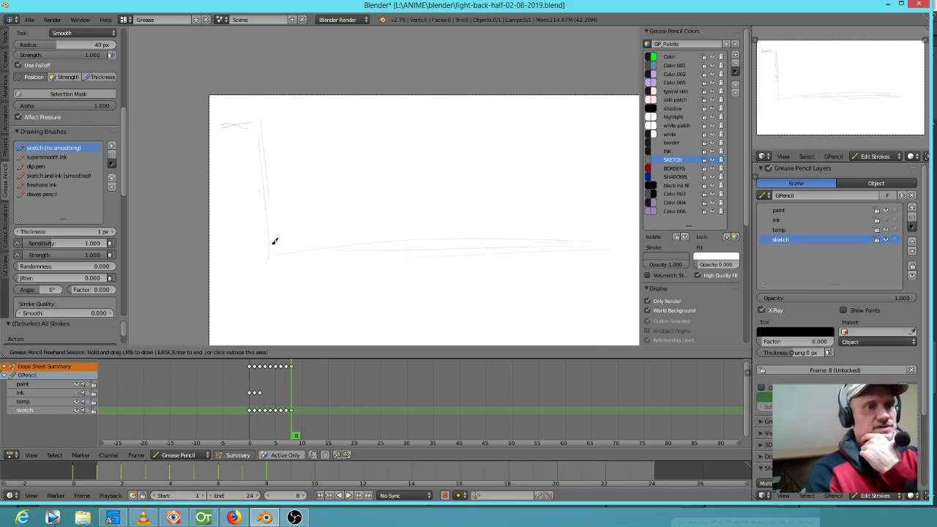
Step: Sketch a small slumped figure at the foot of the wall line with short marks beside it
mouse_move(254, 234)
mouse_down()
mouse_move(246, 242)
mouse_move(264, 234)
mouse_move(246, 245)
mouse_move(256, 223)
mouse_move(270, 240)
mouse_move(247, 236)
mouse_move(284, 265)
mouse_move(282, 243)
mouse_move(295, 246)
mouse_up()
drag(286, 209, 288, 236)
mouse_move(290, 212)
mouse_down()
mouse_move(300, 214)
mouse_move(296, 226)
mouse_up()
Step: Rough in a larger crouching foreground figure below the ground line, with rounded head and body, outstretched arm and bent legs
mouse_move(349, 283)
mouse_down()
mouse_move(309, 286)
mouse_move(305, 299)
mouse_up()
mouse_move(351, 285)
right_down()
mouse_move(298, 298)
mouse_move(295, 291)
right_up()
mouse_move(295, 284)
mouse_down()
mouse_move(305, 268)
mouse_move(332, 274)
mouse_up()
mouse_move(320, 257)
mouse_down()
mouse_move(308, 299)
mouse_move(364, 278)
mouse_up()
mouse_move(345, 281)
mouse_down()
mouse_move(366, 286)
mouse_move(355, 282)
mouse_up()
drag(314, 295, 359, 306)
drag(320, 296, 303, 310)
drag(312, 296, 298, 323)
drag(316, 320, 391, 320)
drag(341, 319, 362, 341)
drag(389, 306, 381, 329)
mouse_move(386, 298)
mouse_down()
mouse_move(356, 339)
mouse_move(382, 325)
mouse_up()
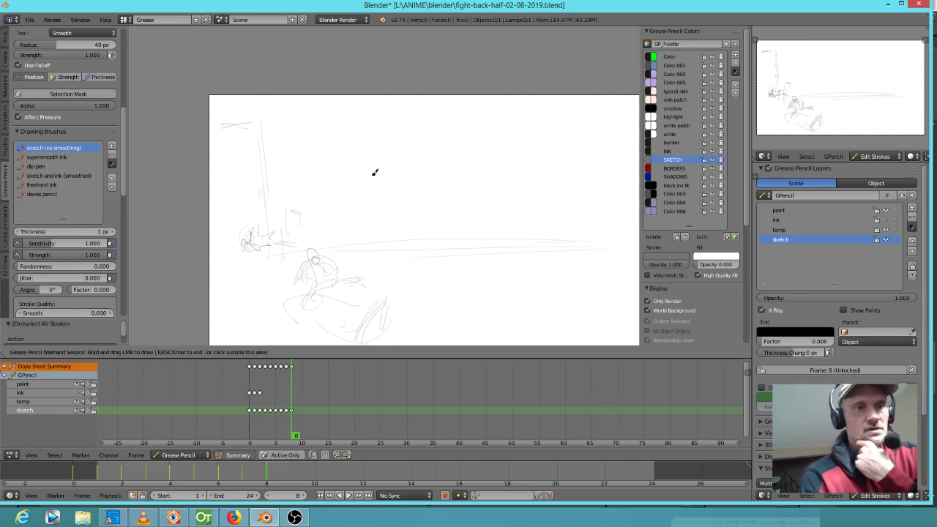
Step: Sketch a standing figure on the ground line near the middle of the frame, with head, torso and legs
mouse_move(378, 154)
mouse_down()
mouse_move(374, 163)
mouse_move(386, 165)
mouse_move(393, 148)
mouse_move(396, 167)
mouse_up()
mouse_move(392, 151)
mouse_down()
mouse_move(383, 149)
mouse_move(383, 183)
mouse_move(396, 197)
mouse_move(387, 243)
mouse_move(370, 236)
mouse_move(395, 245)
mouse_move(404, 260)
mouse_up()
mouse_move(394, 174)
mouse_down()
mouse_move(402, 192)
mouse_move(391, 199)
mouse_move(404, 186)
mouse_up()
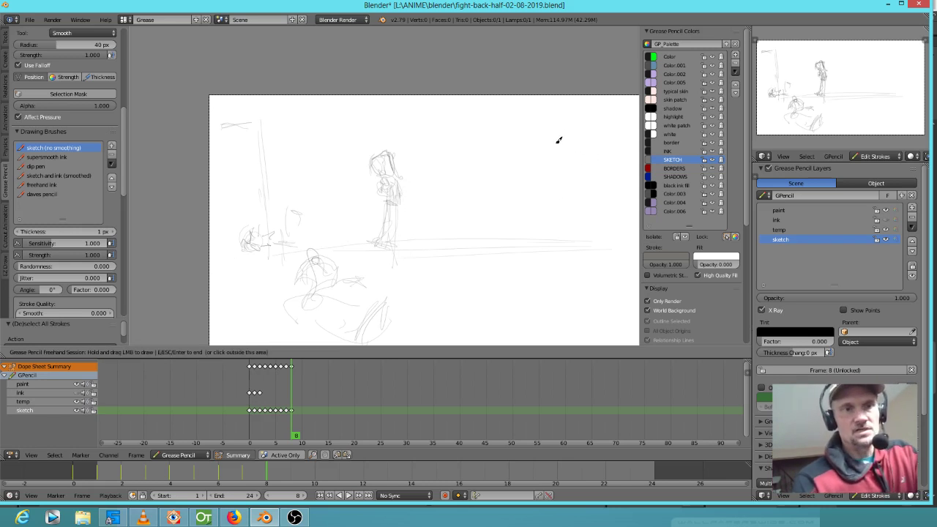
Step: Sketch an airborne figure's round head and trailing body high on the right of frame 8, and end the drawing session
mouse_move(548, 147)
mouse_down()
mouse_move(551, 169)
mouse_move(542, 152)
mouse_move(556, 151)
mouse_move(561, 161)
mouse_move(567, 153)
mouse_move(561, 167)
mouse_move(565, 160)
mouse_move(592, 173)
mouse_up()
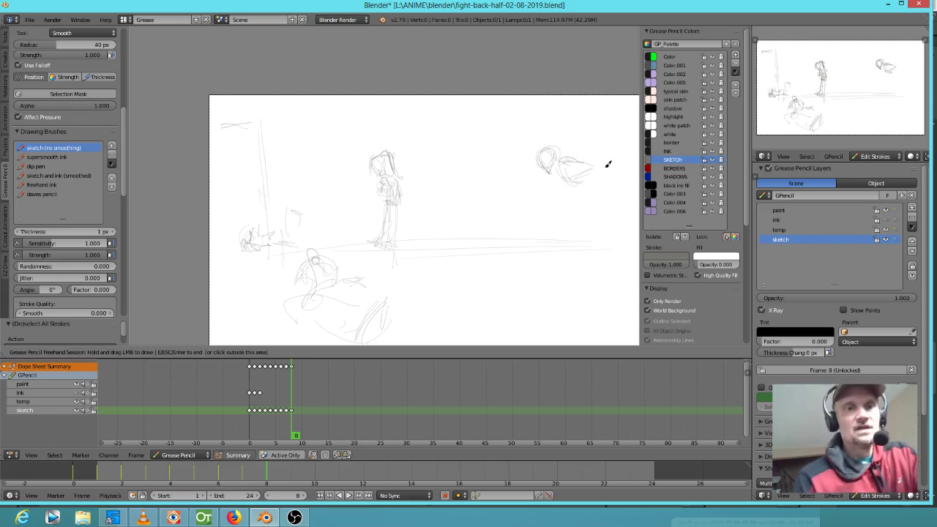
click(284, 381)
mouse_move(292, 396)
mouse_down()
mouse_move(242, 393)
mouse_move(291, 400)
mouse_up()
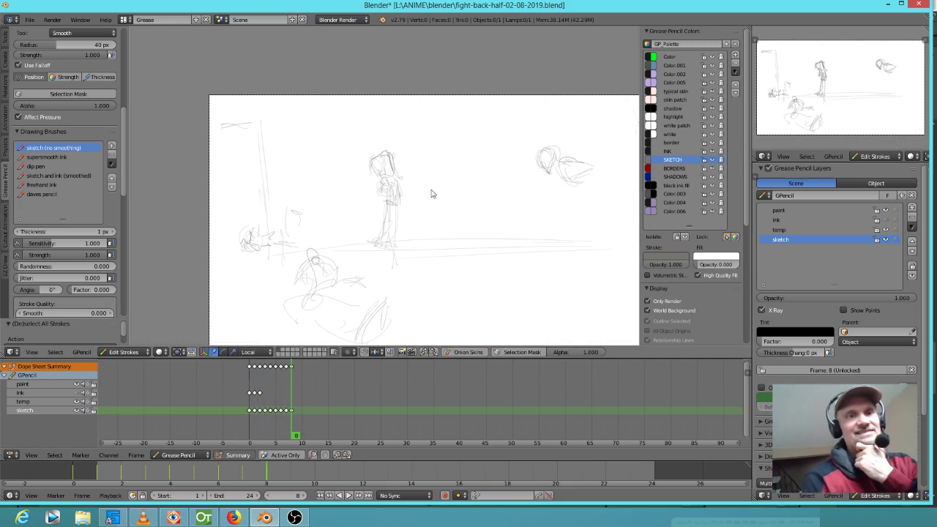
Step: Draw a long arrow in frame 8 from the airborne figure toward the standing figure, and end the drawing session
mouse_move(530, 181)
mouse_down()
mouse_move(474, 183)
mouse_move(496, 189)
mouse_up()
key(Escape)
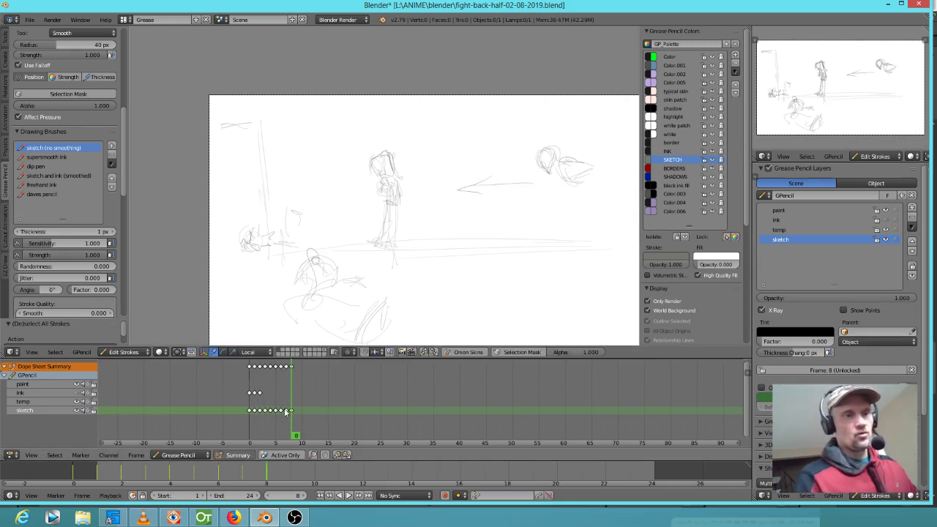
Step: Duplicate the sketch keyframe of frame 1, the masked head close-up, to frame 9
click(254, 416)
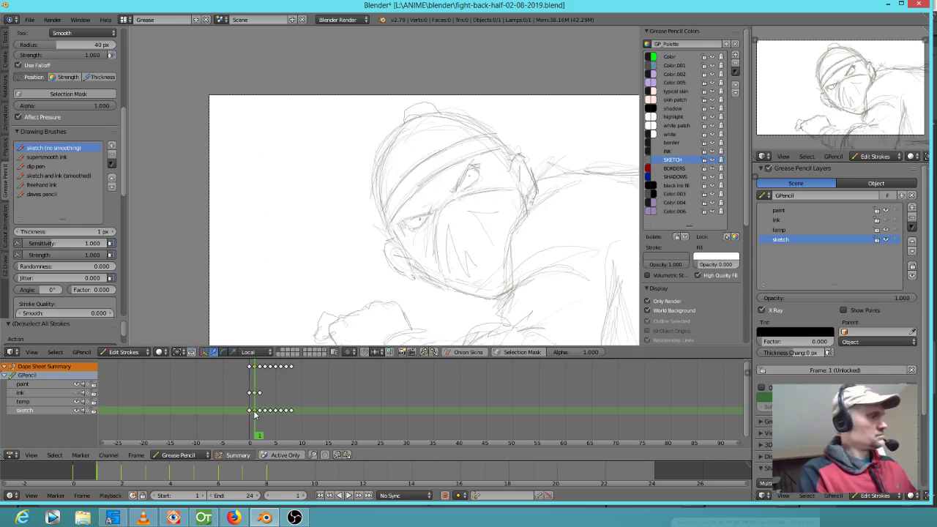
key(shift+d)
click(295, 420)
click(296, 421)
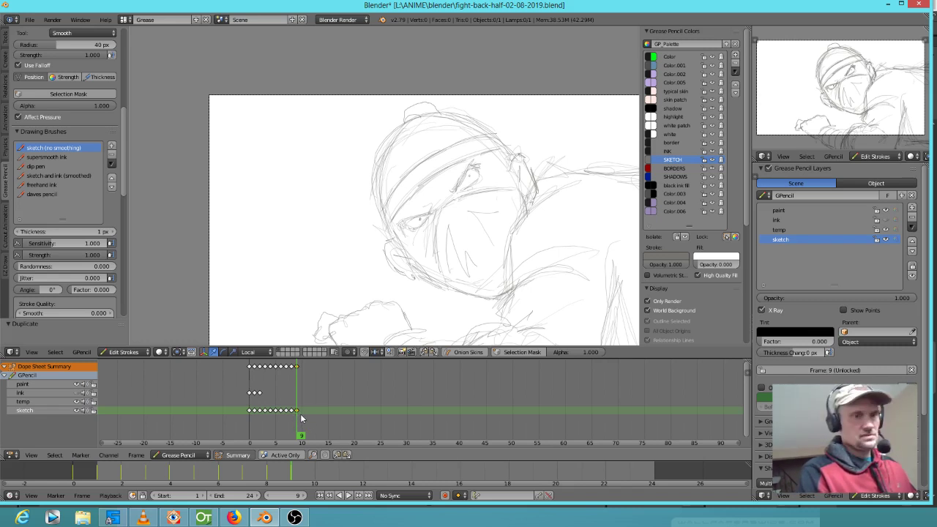
Step: Duplicate the frame 9 keyframe to frame 10 and erase the pupils from both of the masked man's eyes there
key(shift+d)
click(300, 422)
key(Right)
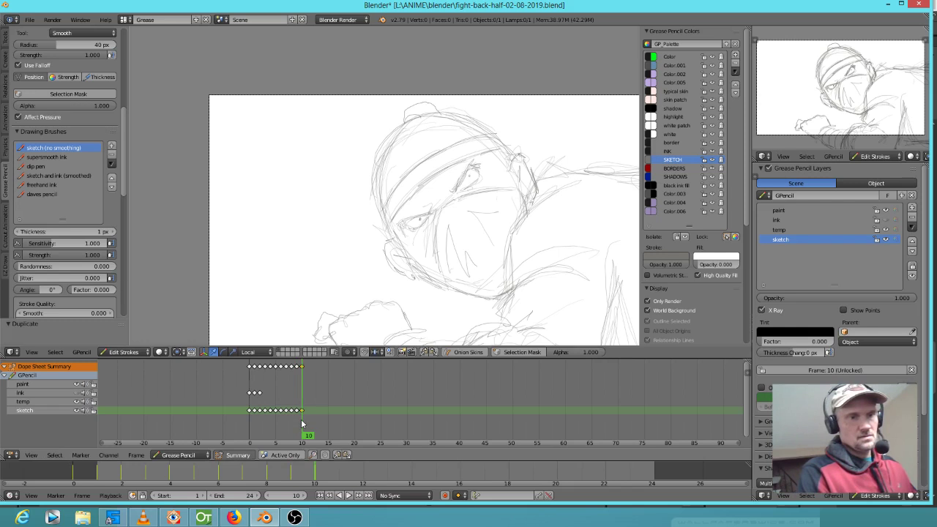
scroll(487, 193, up, 4)
shift+middle_drag(555, 221, 427, 149)
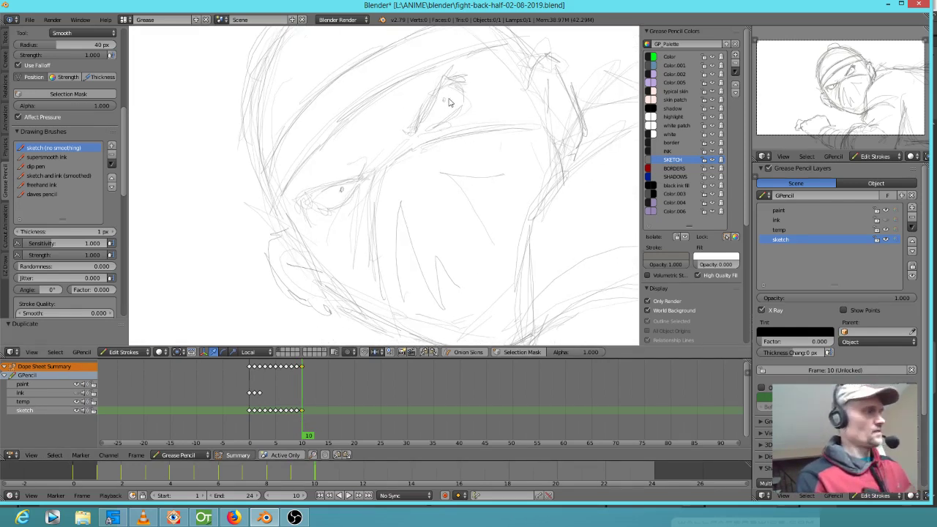
key(d)
right_drag(453, 101, 452, 101)
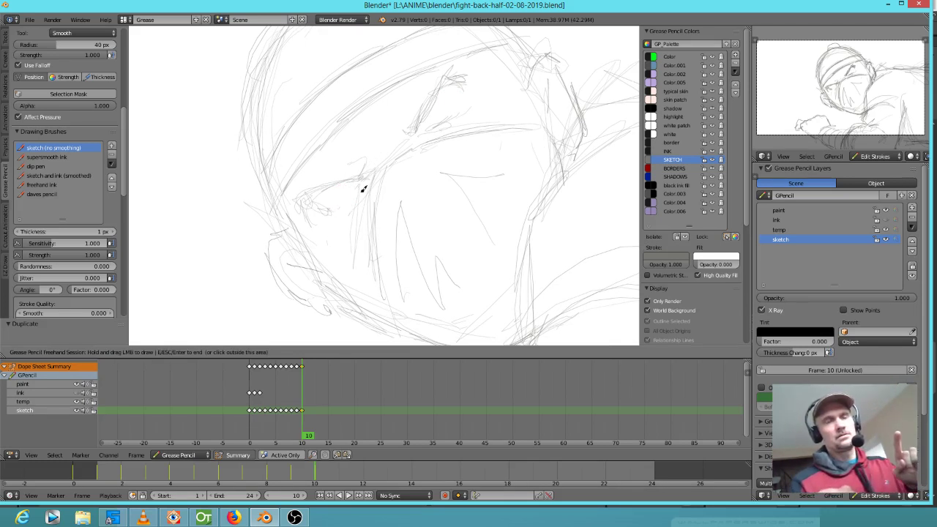
scroll(363, 189, down, 3)
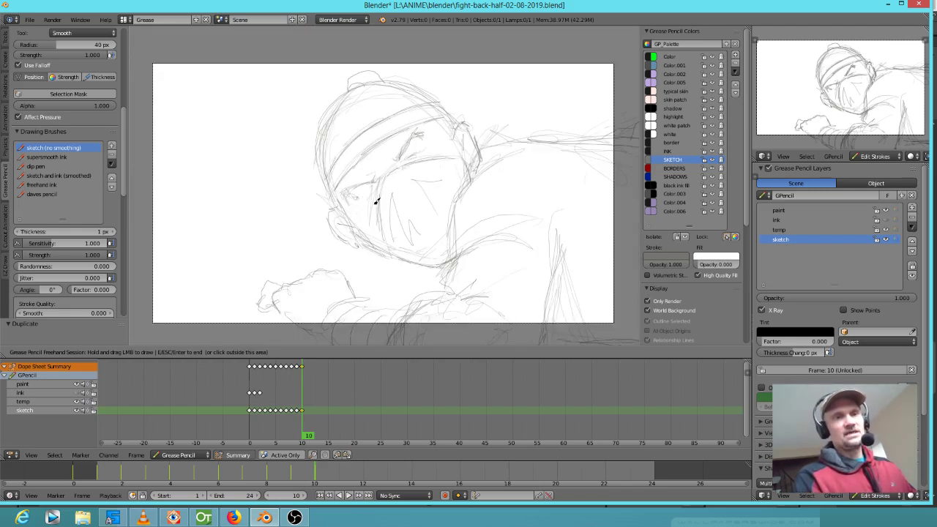
key(Escape)
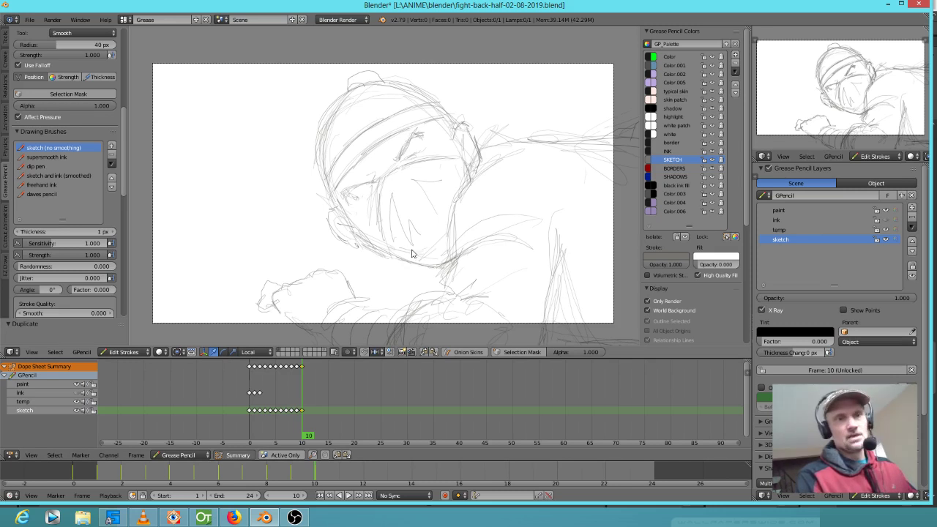
Step: Select all strokes in frame 9 and mirror the masked man horizontally with an X scale of -1
click(298, 433)
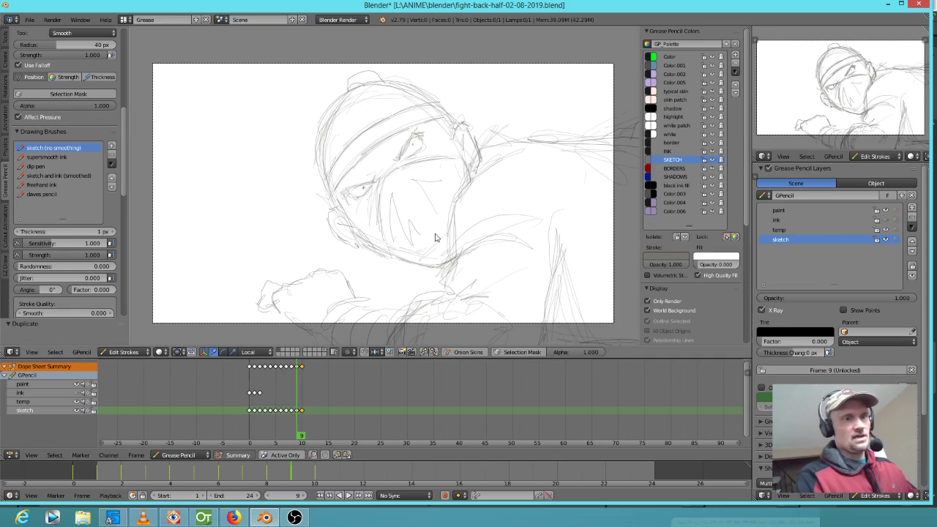
key(a)
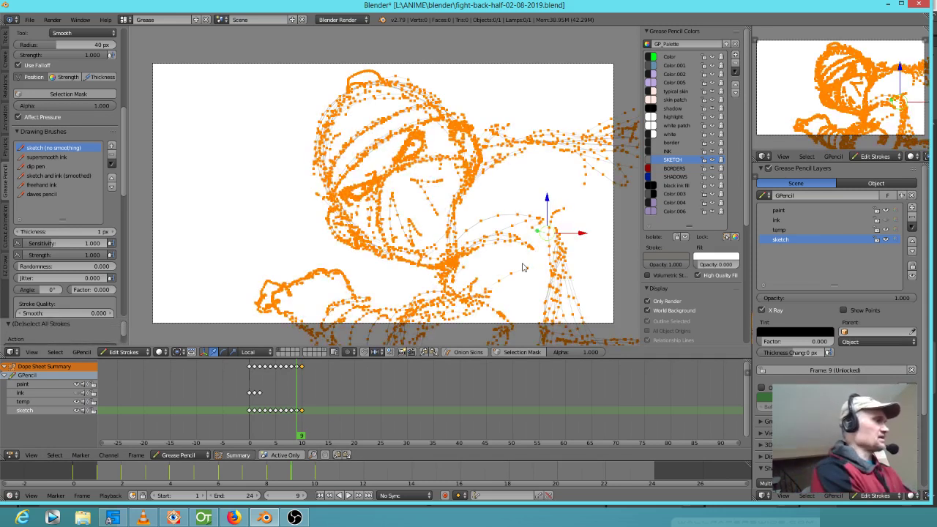
text(sx-1)
key(Return)
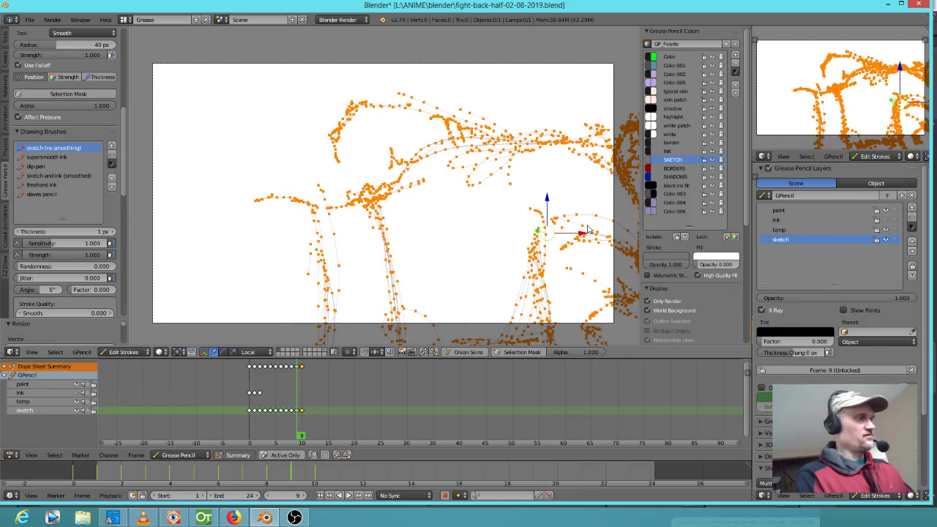
Step: Move the mirrored drawing back inside the camera frame and rotate it counterclockwise so the fist rises
key(g)
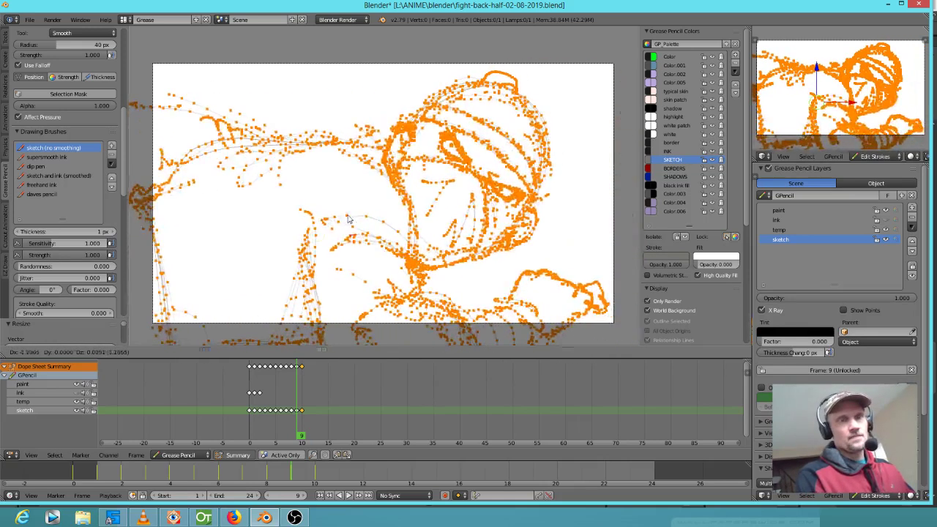
click(349, 219)
key(r)
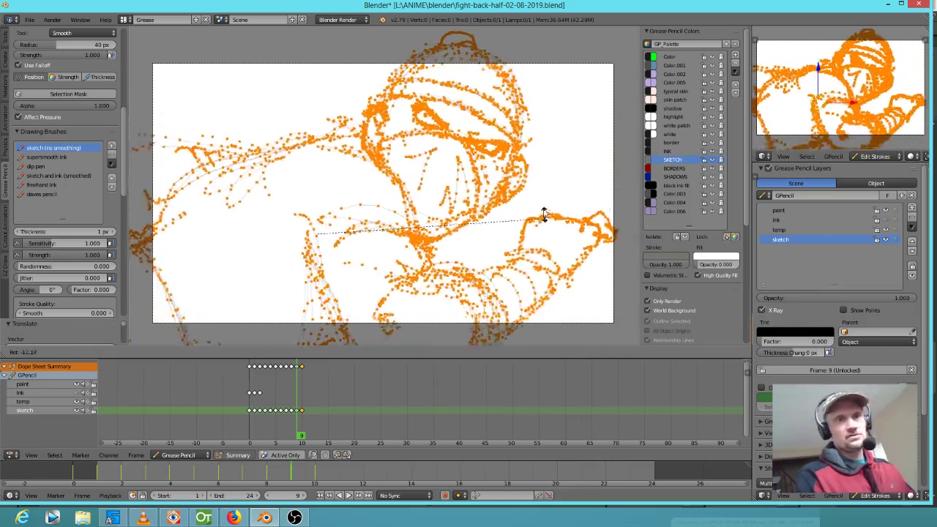
click(515, 198)
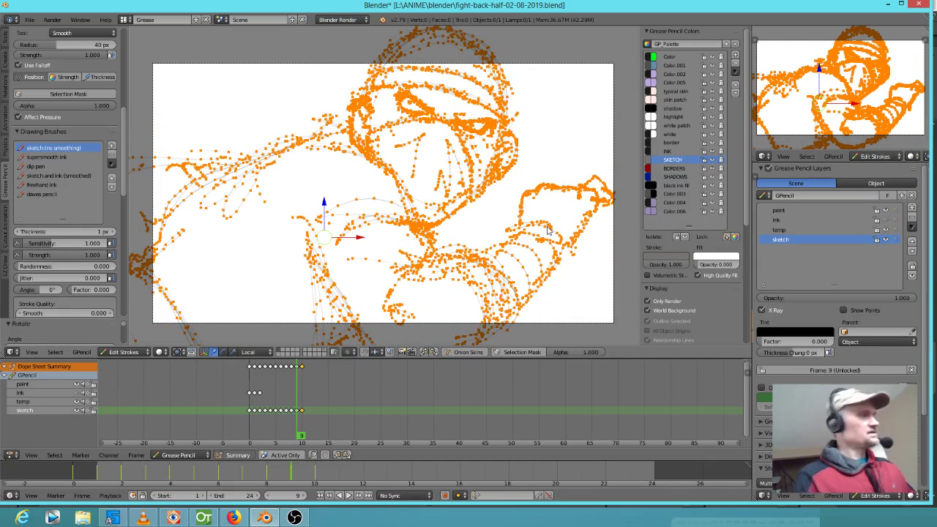
Step: Erase the raised fist and forearm from frame 9 and clean up stray strokes around the far shoulder
drag(557, 220, 593, 193)
mouse_move(594, 197)
right_down()
mouse_move(508, 210)
mouse_move(549, 213)
mouse_move(504, 278)
mouse_move(487, 224)
mouse_move(554, 268)
mouse_move(547, 299)
right_up()
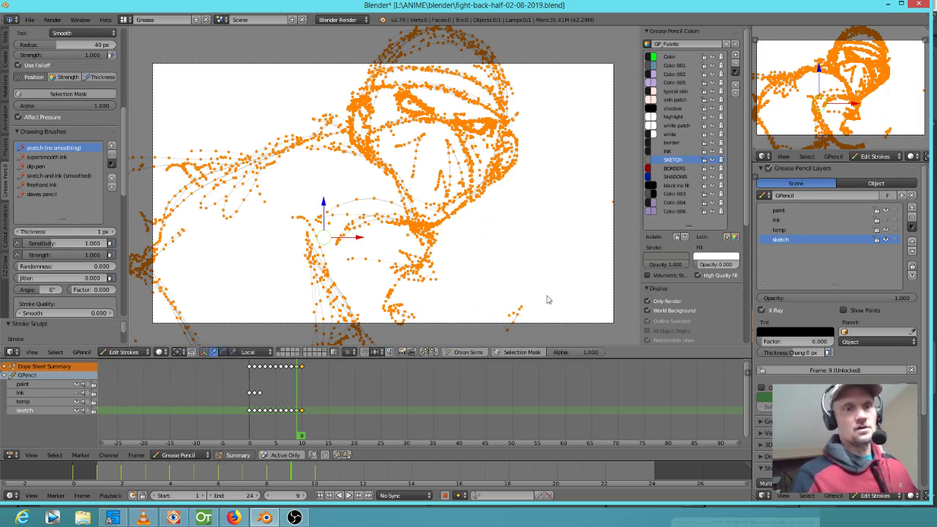
right_drag(316, 319, 290, 399)
mouse_move(163, 236)
right_down()
mouse_move(149, 221)
mouse_move(165, 184)
mouse_move(480, 161)
mouse_move(467, 250)
right_up()
right_click(367, 269)
shift+middle_drag(257, 267, 386, 281)
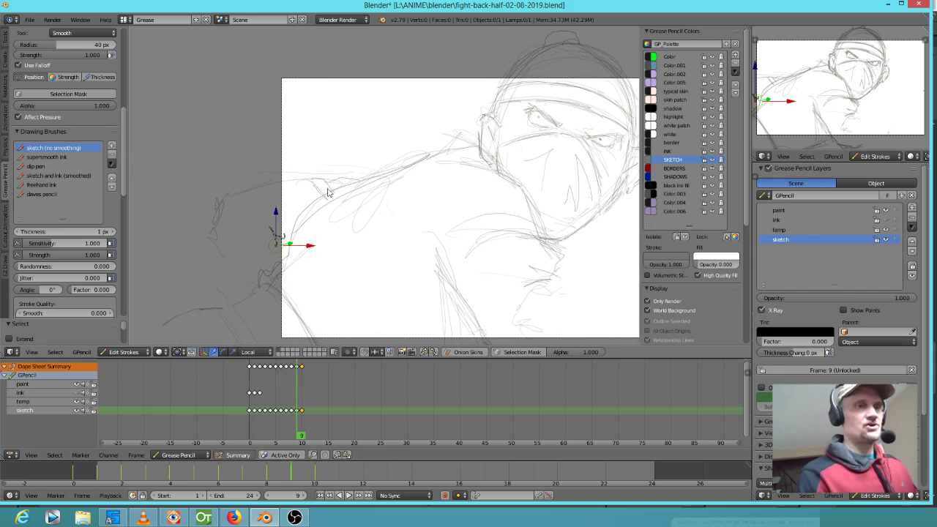
mouse_move(314, 177)
right_down()
mouse_move(330, 156)
mouse_move(195, 241)
mouse_move(310, 178)
right_up()
shift+middle_drag(550, 250, 379, 227)
Step: Delete the frame 10 keyframe and duplicate the mirrored frame 9 keyframe into its place
click(321, 410)
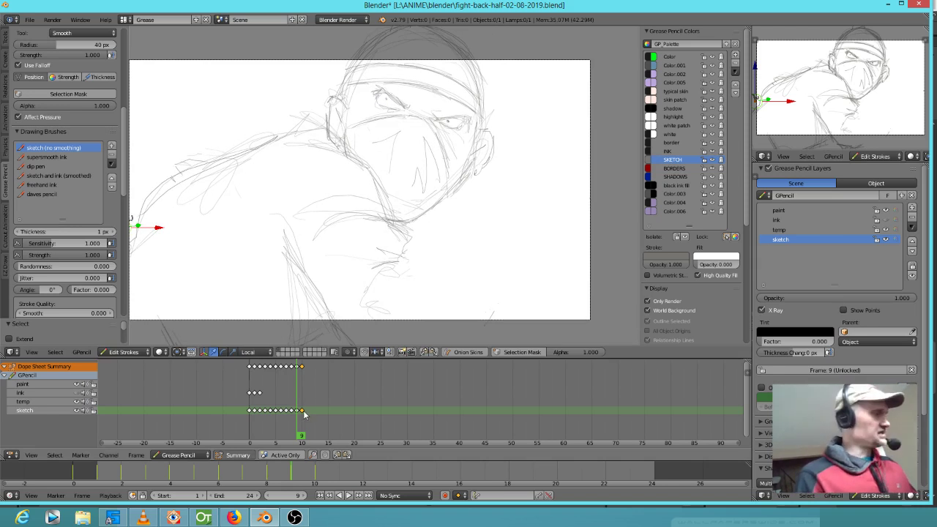
key(x)
click(306, 415)
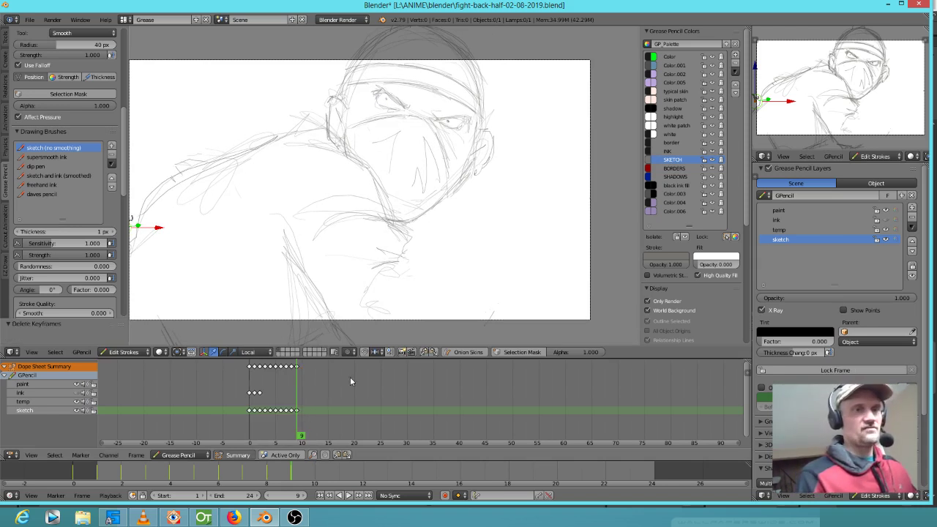
key(shift+d)
click(309, 411)
Step: Erase the leftover arm strokes below the chin in frame 9 and sketch a new torso outline down past the frame edge
shift+middle_drag(430, 183, 437, 240)
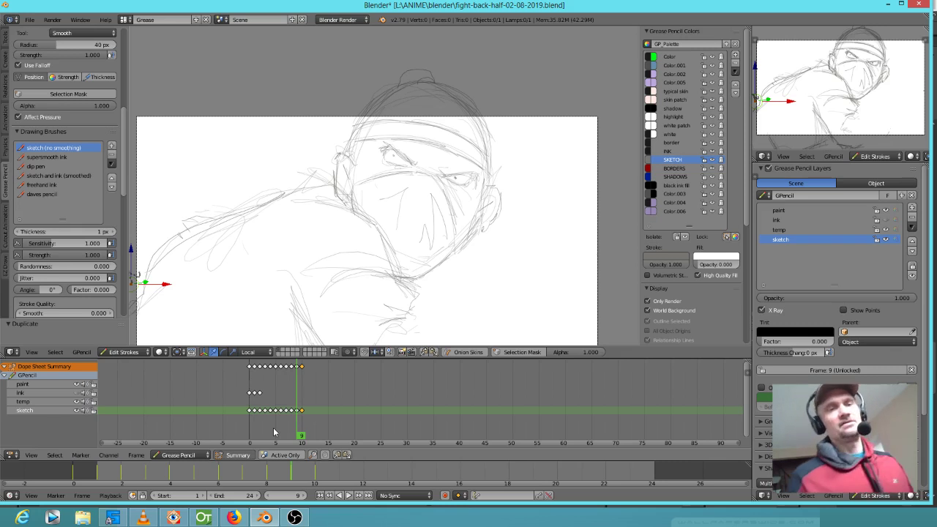
mouse_move(460, 295)
shift+middle_down()
mouse_move(469, 184)
mouse_move(462, 173)
shift+middle_up()
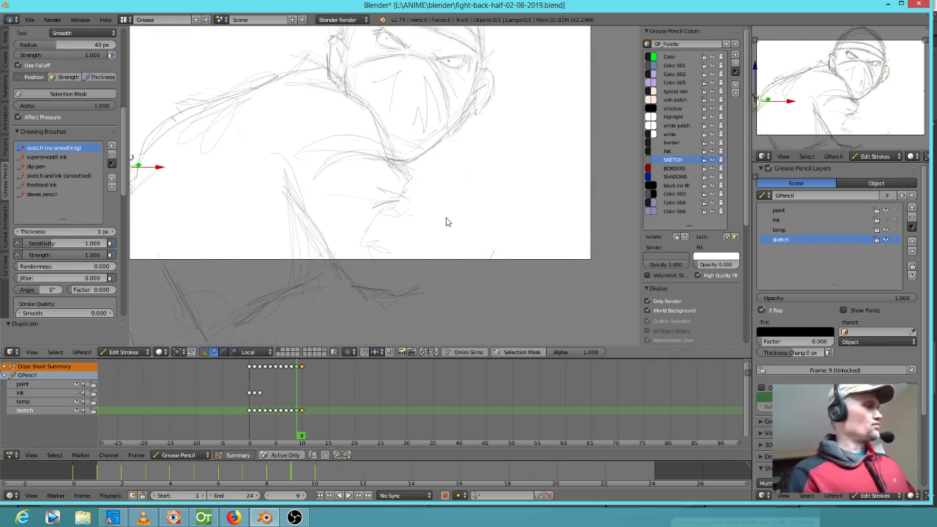
key(d)
mouse_move(431, 283)
right_down()
mouse_move(390, 301)
mouse_move(483, 256)
mouse_move(432, 244)
mouse_move(398, 205)
mouse_move(412, 180)
mouse_move(392, 162)
right_up()
mouse_move(395, 170)
mouse_down()
mouse_move(407, 175)
mouse_move(439, 260)
mouse_up()
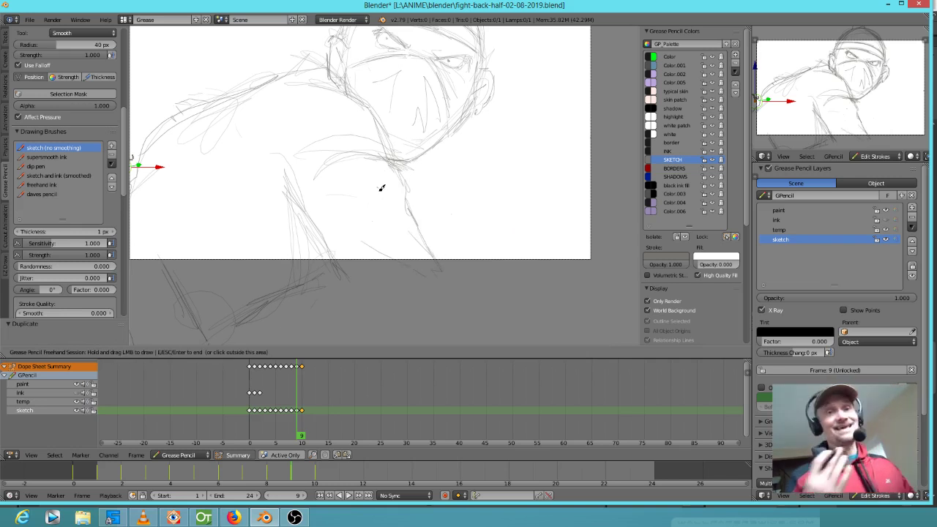
Step: Erase the old curved strokes below the neck and sketch two curved bands across the chest up to the neck
mouse_move(389, 176)
right_down()
mouse_move(322, 145)
mouse_move(355, 152)
right_up()
right_drag(406, 176, 390, 174)
mouse_move(390, 168)
mouse_down()
mouse_move(301, 212)
mouse_move(396, 187)
mouse_up()
drag(389, 170, 396, 186)
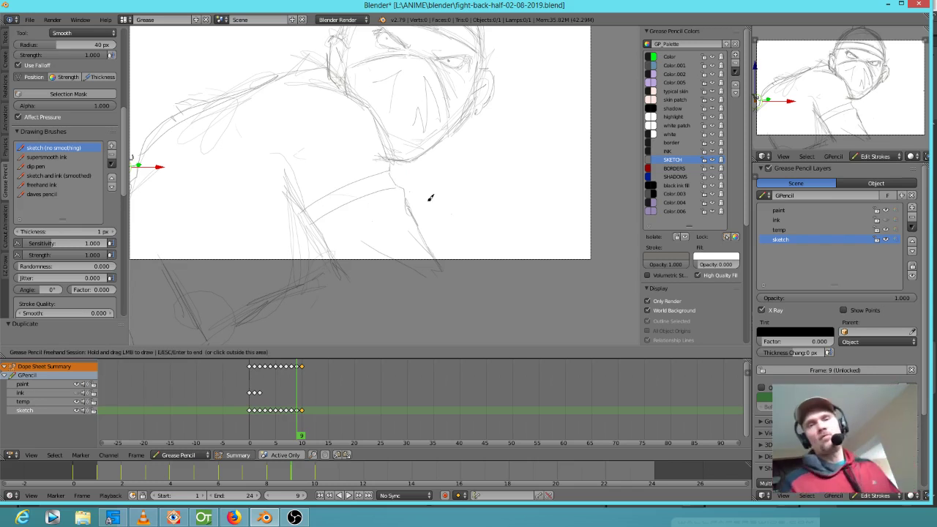
Step: Erase the excess strokes hanging below the camera frame in frame 9, and end the drawing session
shift+middle_drag(412, 268, 516, 243)
mouse_move(392, 278)
right_down()
mouse_move(281, 302)
mouse_move(310, 328)
mouse_move(212, 316)
mouse_move(197, 259)
mouse_move(229, 196)
mouse_move(377, 281)
mouse_move(400, 265)
right_up()
mouse_move(565, 208)
shift+middle_down()
mouse_move(422, 310)
mouse_move(432, 319)
shift+middle_up()
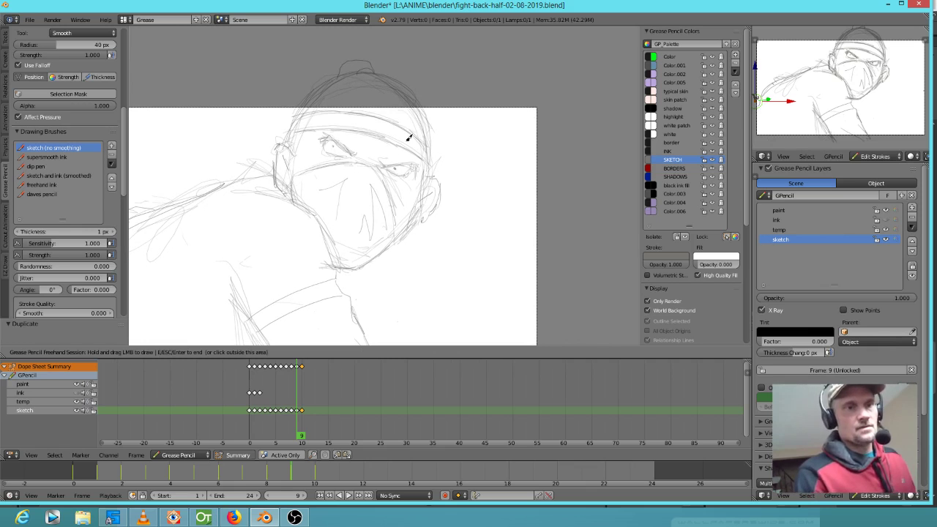
key(Escape)
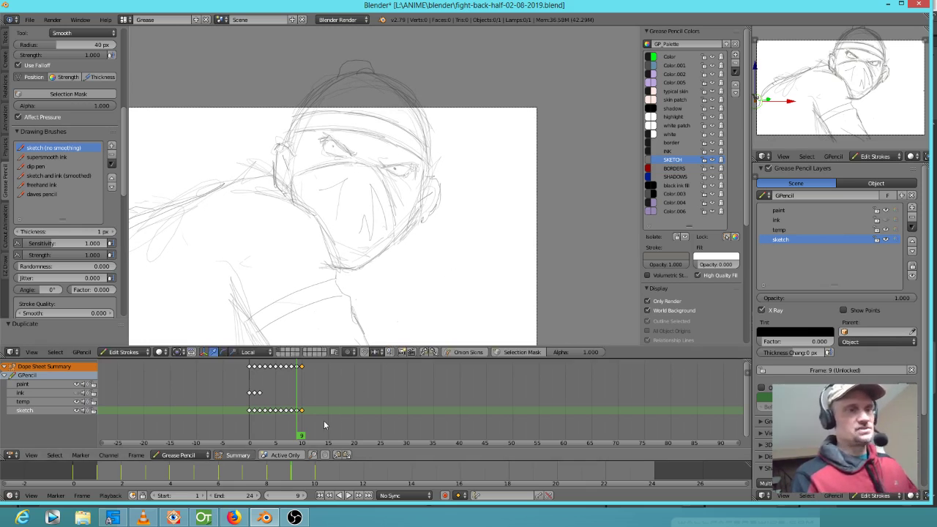
Step: Delete the outdated frame 10 keyframe and duplicate the reworked frame 9 keyframe to frame 10
key(Left)
key(Right)
key(Right)
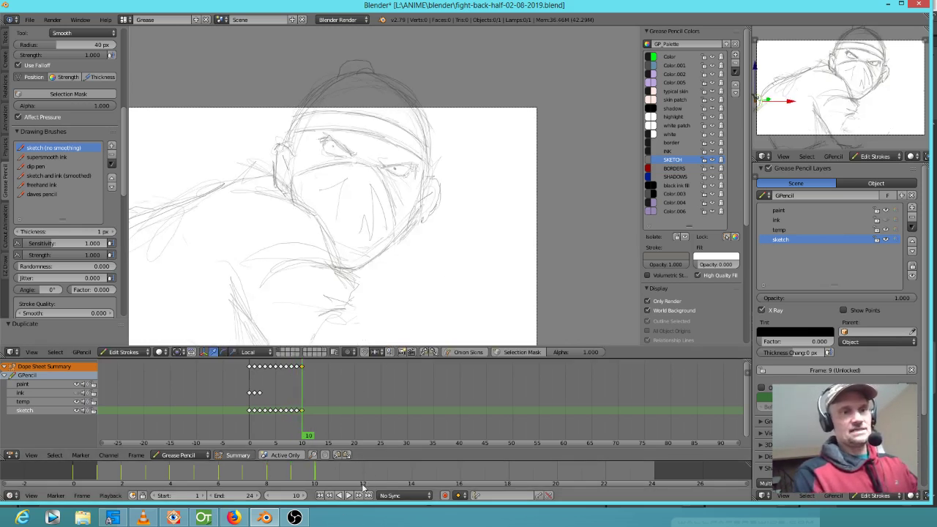
key(x)
click(314, 412)
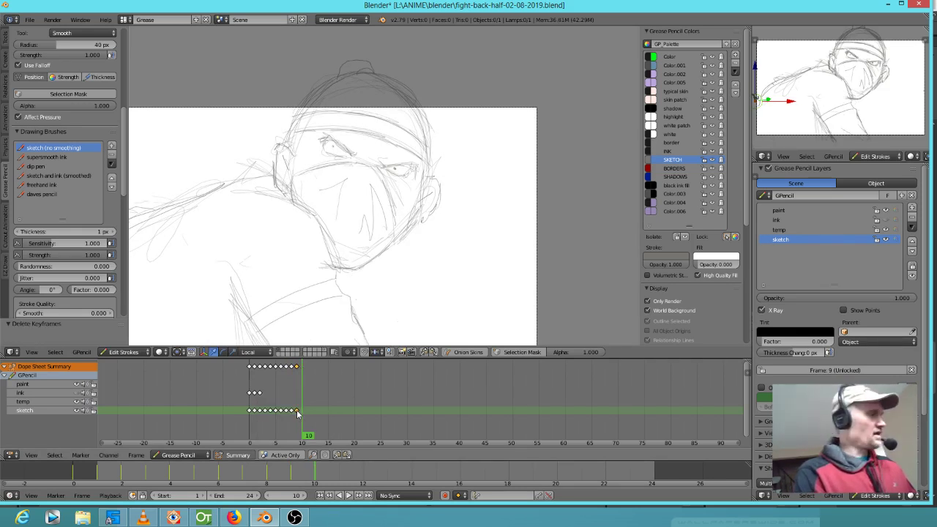
key(shift+d)
click(302, 412)
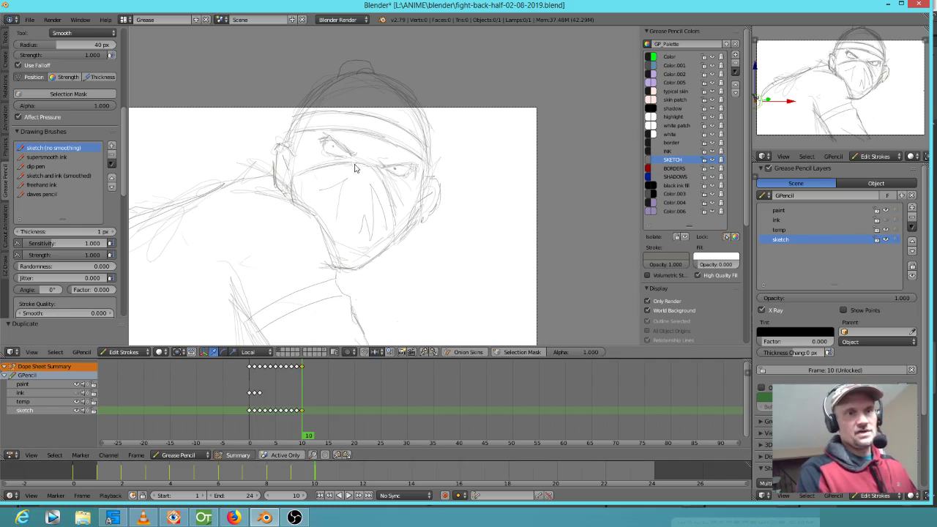
Step: Erase the pupils in frame 10 and redraw them as tiny circles in both eyes, then end the drawing session
scroll(359, 164, up, 6)
shift+middle_drag(381, 250, 381, 247)
key(d)
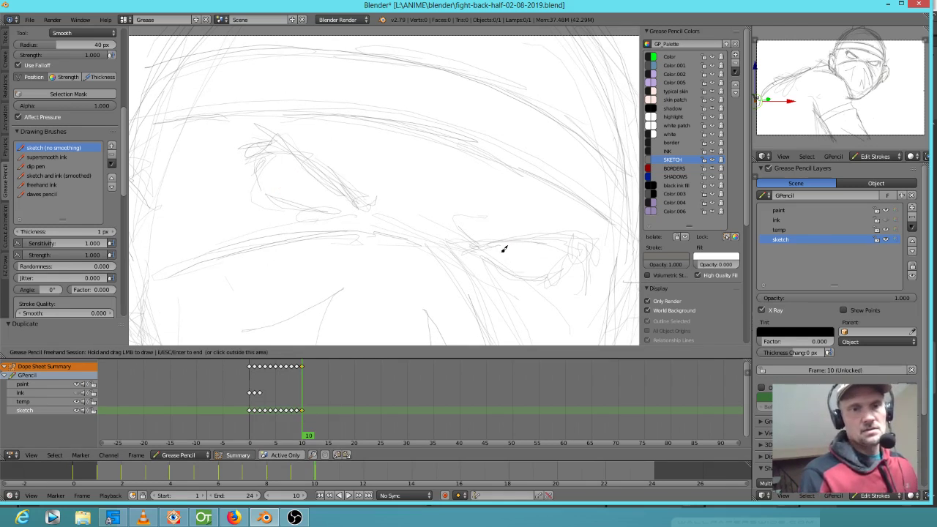
drag(502, 247, 497, 247)
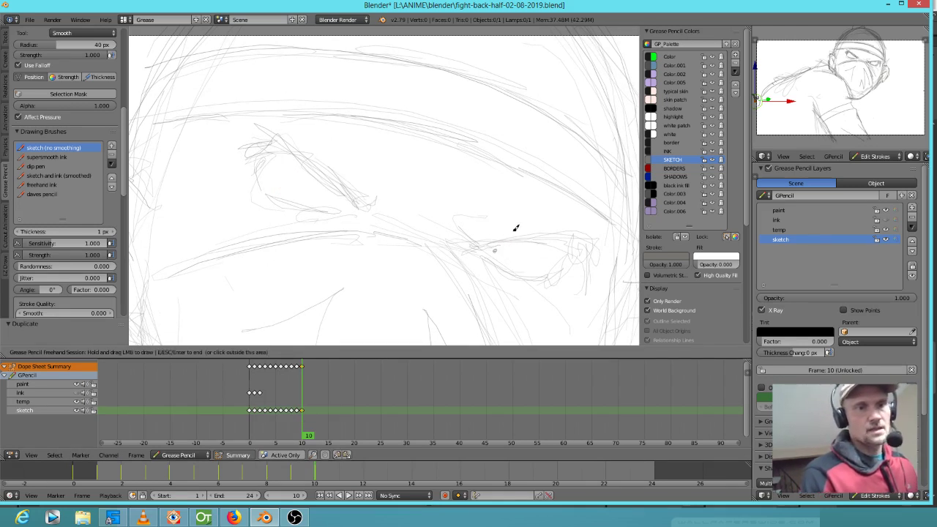
drag(272, 165, 273, 157)
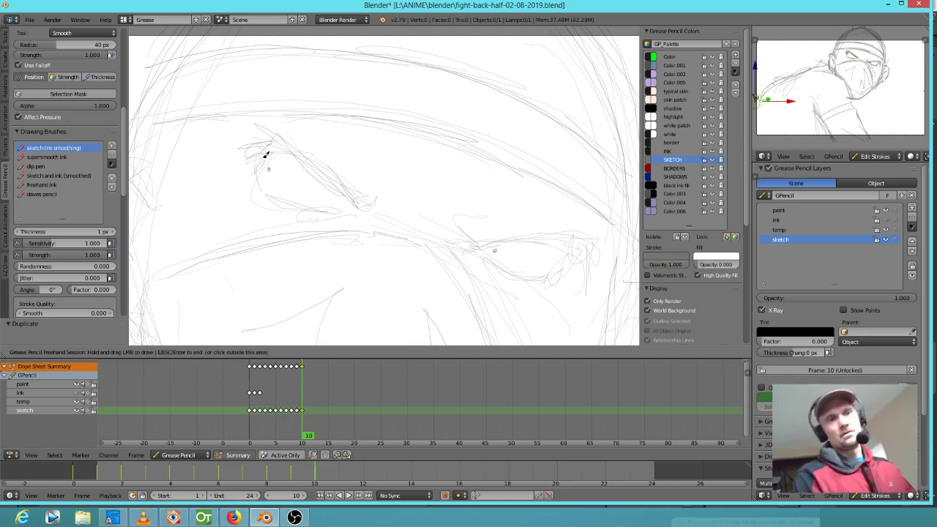
scroll(339, 205, down, 5)
key(Escape)
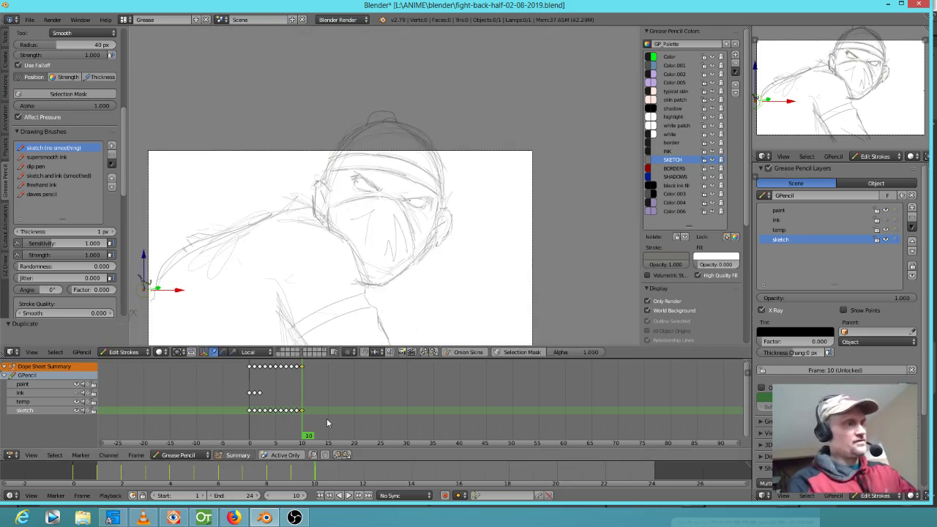
Step: Flip back and forth between frames 9 and 10 to compare the masked man's pupils
key(Left)
key(Left)
key(Right)
key(Left)
key(Right)
key(Right)
key(Left)
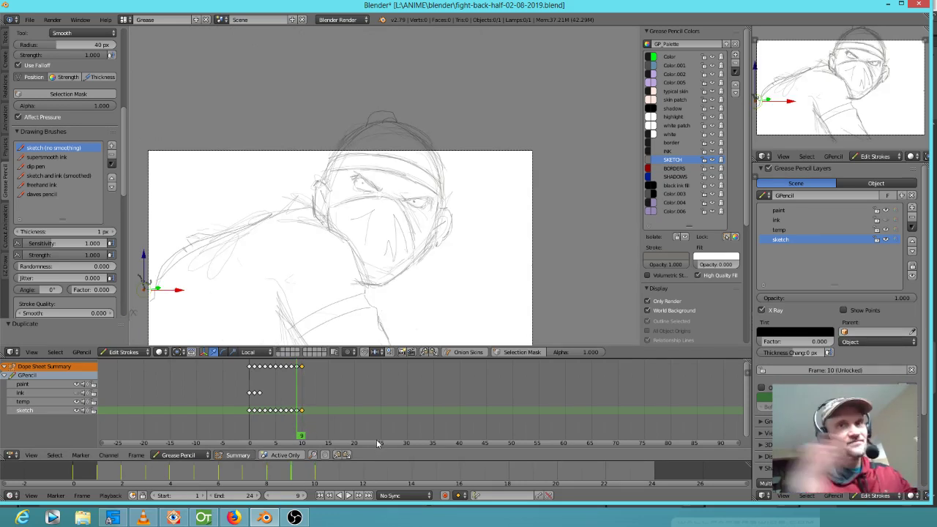
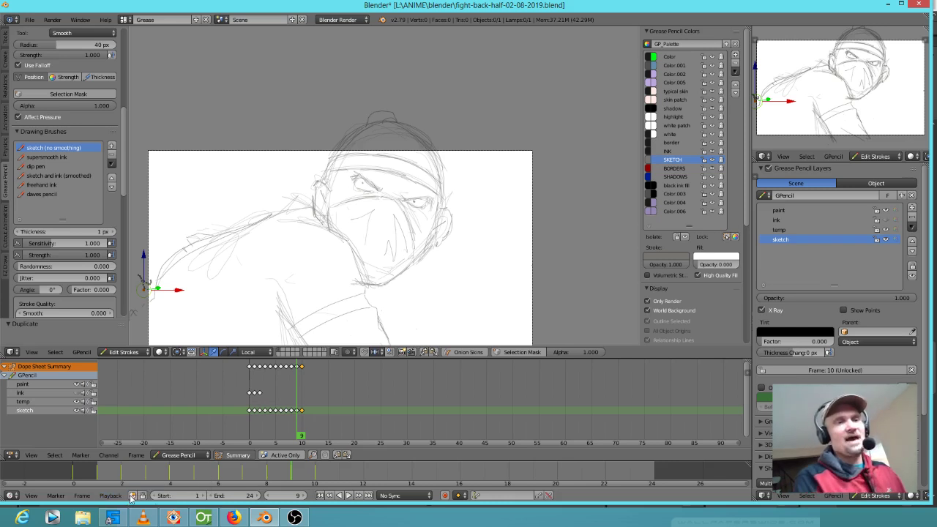
Step: Go back to frame 8 to review its wide composition sketch
shift+middle_drag(435, 220, 447, 171)
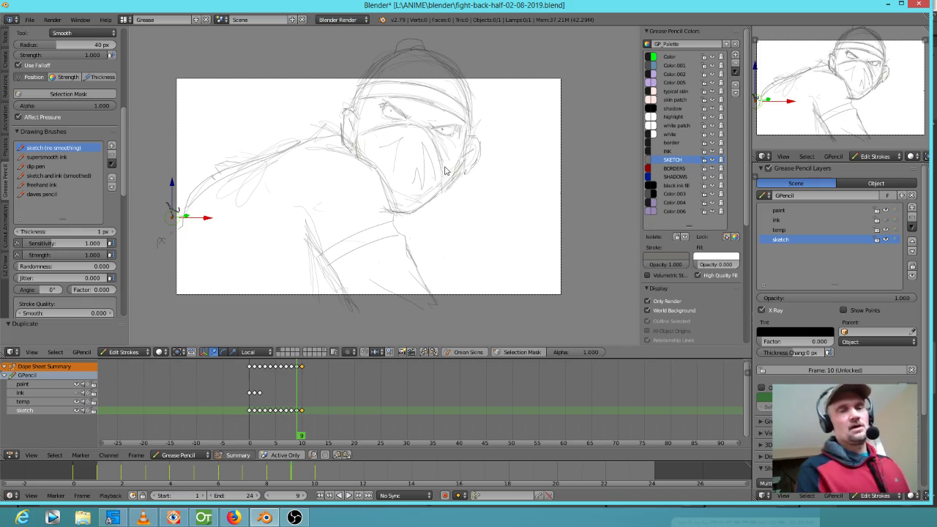
click(301, 385)
mouse_move(300, 389)
mouse_down()
mouse_move(270, 391)
mouse_move(300, 396)
mouse_move(293, 402)
mouse_up()
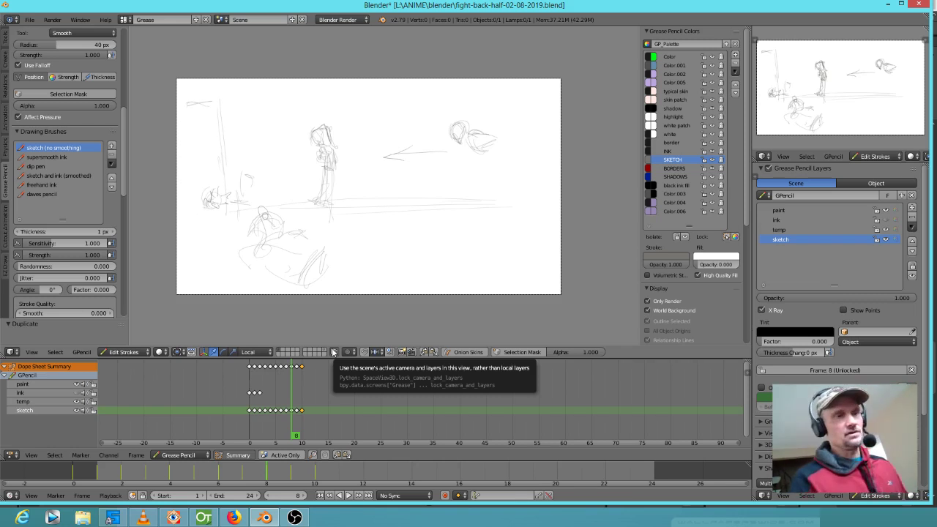
Step: In frame 8, select the attacker's head and torso sketch, move it slightly down, shrink it a little, and deselect it
click(297, 396)
mouse_move(299, 396)
mouse_down()
mouse_move(250, 386)
mouse_move(292, 393)
mouse_up()
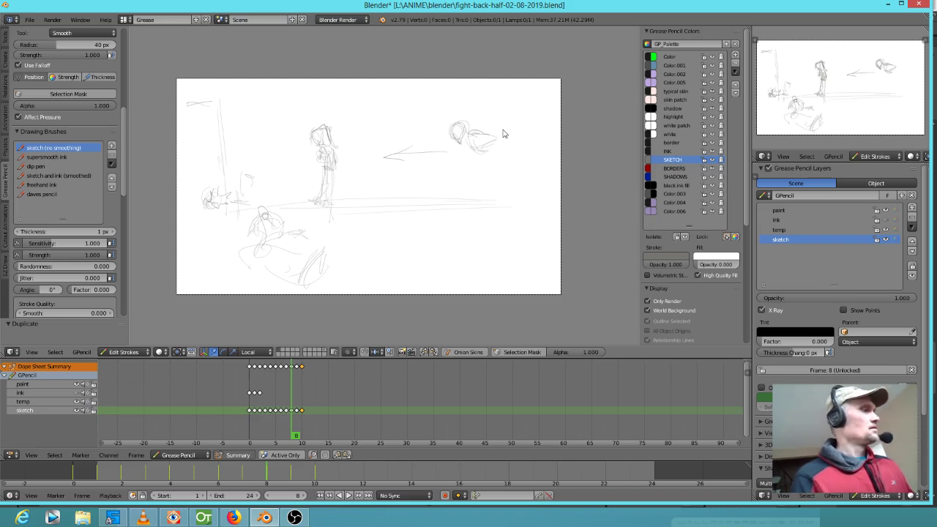
mouse_move(490, 148)
right_down()
mouse_move(502, 138)
mouse_move(514, 151)
right_up()
right_click(515, 153)
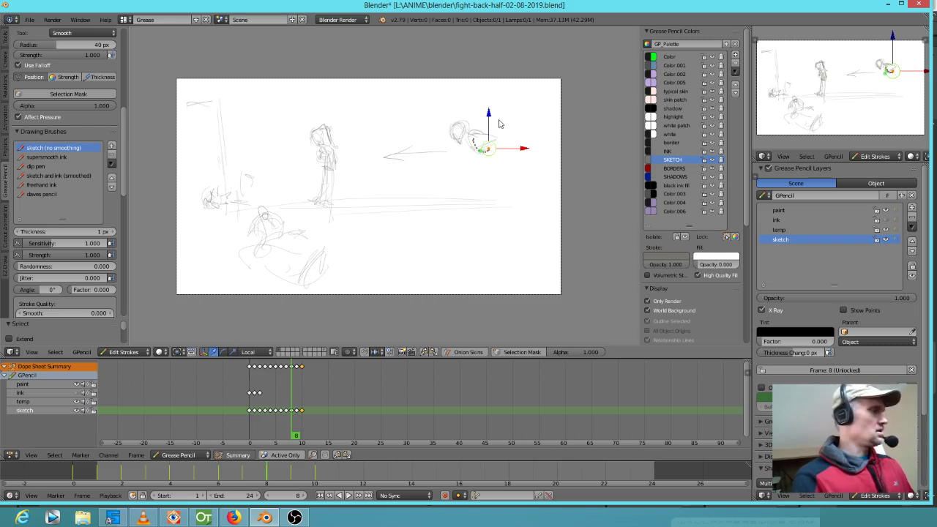
mouse_move(501, 119)
ctrl+mouse_down()
mouse_move(499, 174)
mouse_move(514, 127)
ctrl+mouse_up()
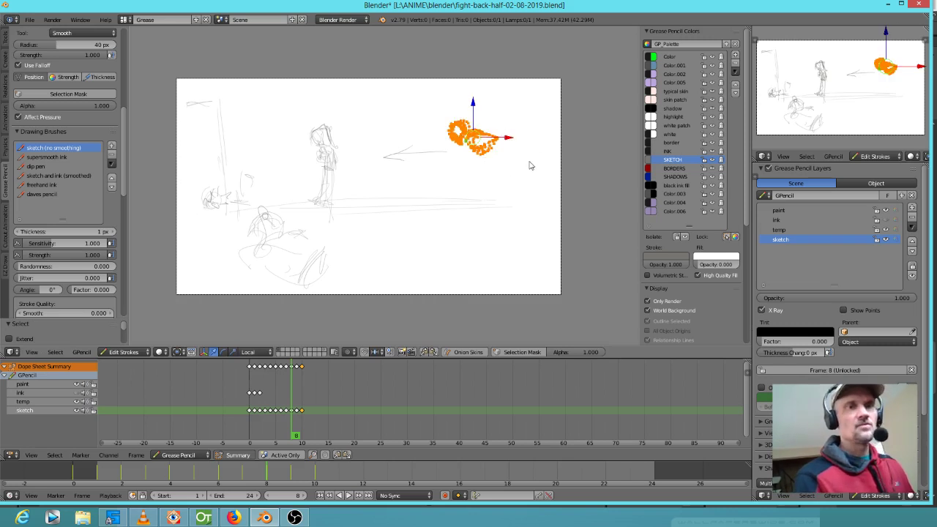
key(g)
click(498, 181)
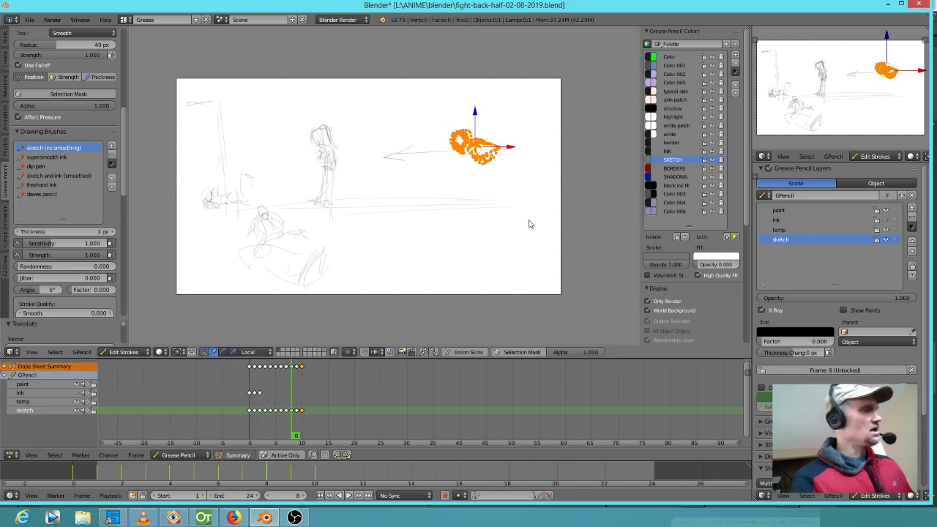
key(s)
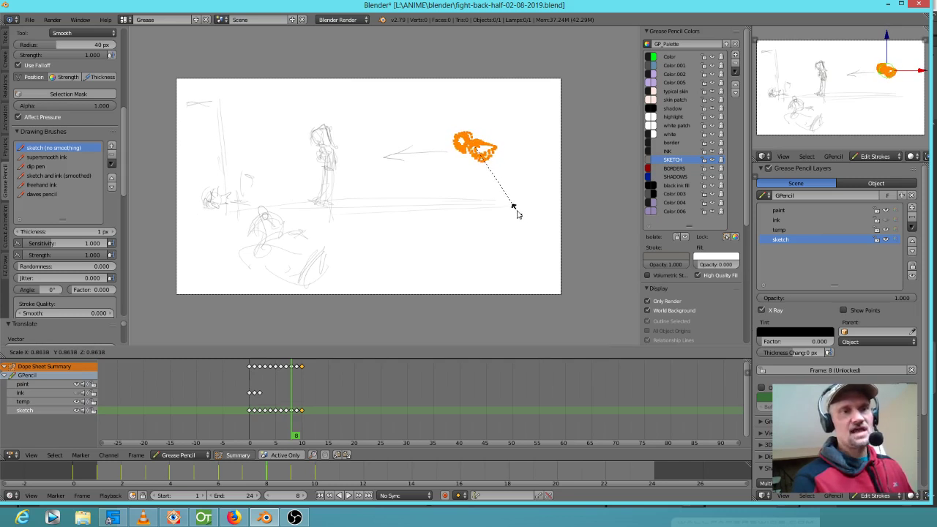
click(516, 211)
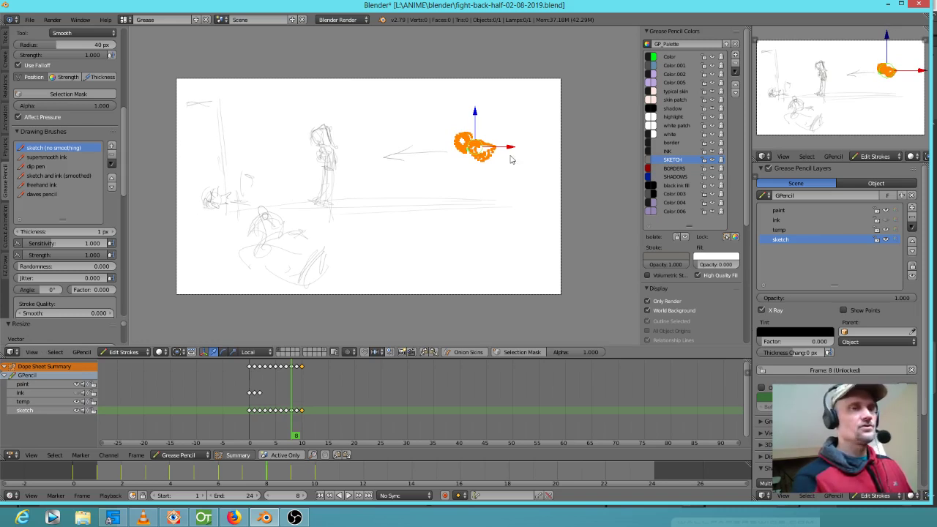
key(a)
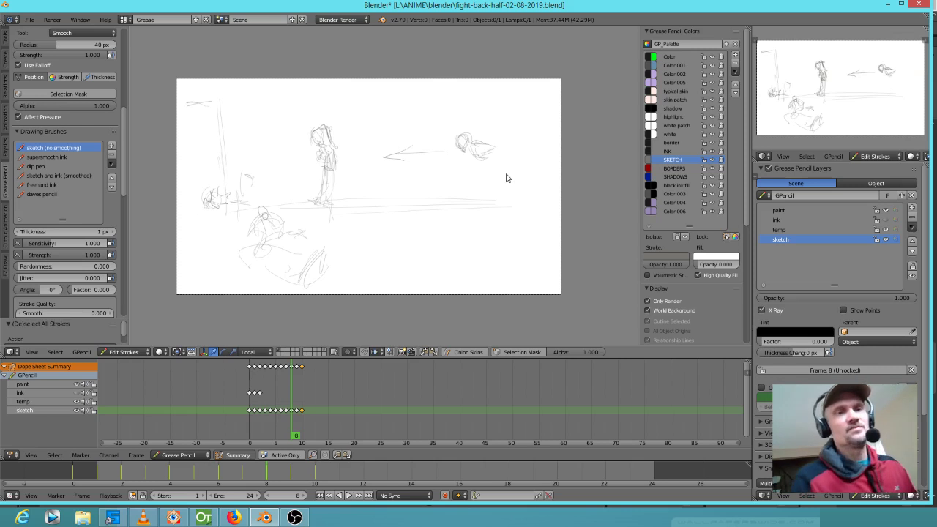
Step: Sketch the attacker's swinging arms and hips onto the torso in frame 8 with freehand strokes
key(d+e)
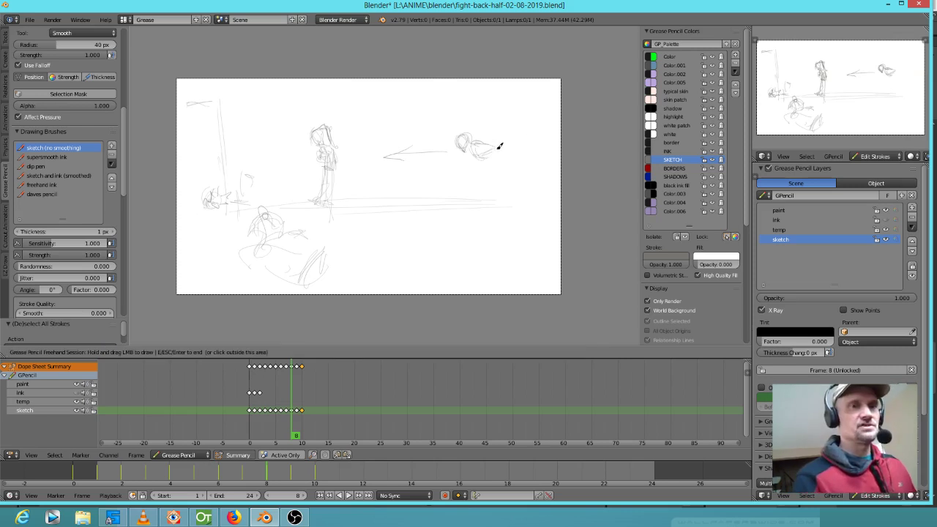
mouse_move(495, 150)
mouse_down()
mouse_move(508, 161)
mouse_move(506, 153)
mouse_move(497, 164)
mouse_move(485, 145)
mouse_move(491, 151)
mouse_move(506, 137)
mouse_up()
drag(495, 142, 501, 131)
right_drag(522, 128, 502, 127)
mouse_move(486, 144)
mouse_down()
mouse_move(498, 131)
mouse_move(510, 144)
mouse_up()
mouse_move(500, 130)
mouse_down()
mouse_move(514, 142)
mouse_move(508, 146)
mouse_move(518, 137)
mouse_move(487, 139)
mouse_move(492, 131)
mouse_up()
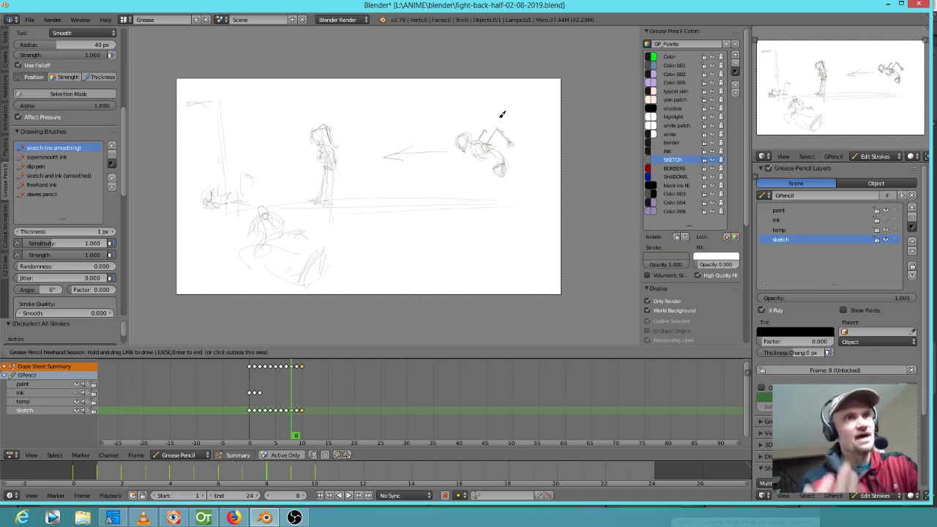
Step: Sketch the attacker's raised bent front leg and extended back leg with feet in frame 8, then end the drawing session
drag(464, 168, 488, 169)
mouse_move(488, 167)
mouse_down()
mouse_move(470, 169)
mouse_move(481, 199)
mouse_move(485, 188)
mouse_move(479, 182)
mouse_move(481, 204)
mouse_move(502, 192)
mouse_move(503, 204)
mouse_move(502, 186)
mouse_move(503, 203)
mouse_up()
drag(503, 193, 512, 217)
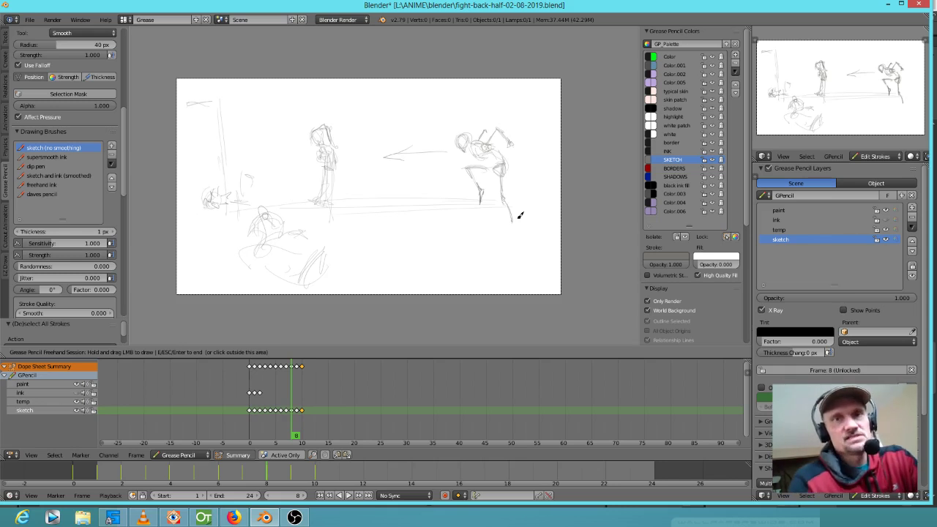
mouse_move(516, 220)
mouse_down()
mouse_move(510, 231)
mouse_move(515, 224)
mouse_up()
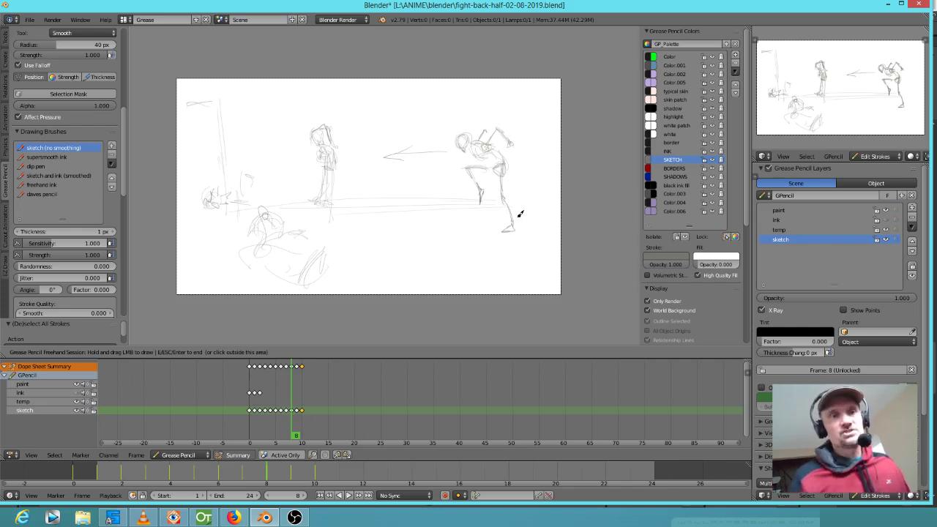
key(Escape)
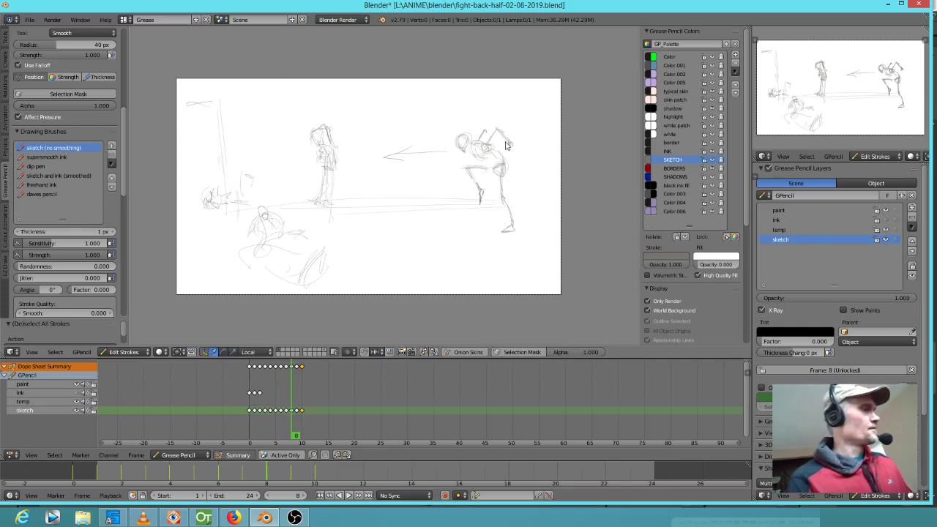
Step: Lasso the whole running attacker in frame 8, scale it down to about 0.83, and move it up and to the left
mouse_move(519, 126)
ctrl+mouse_down()
mouse_move(454, 146)
mouse_move(491, 240)
mouse_move(529, 154)
ctrl+mouse_up()
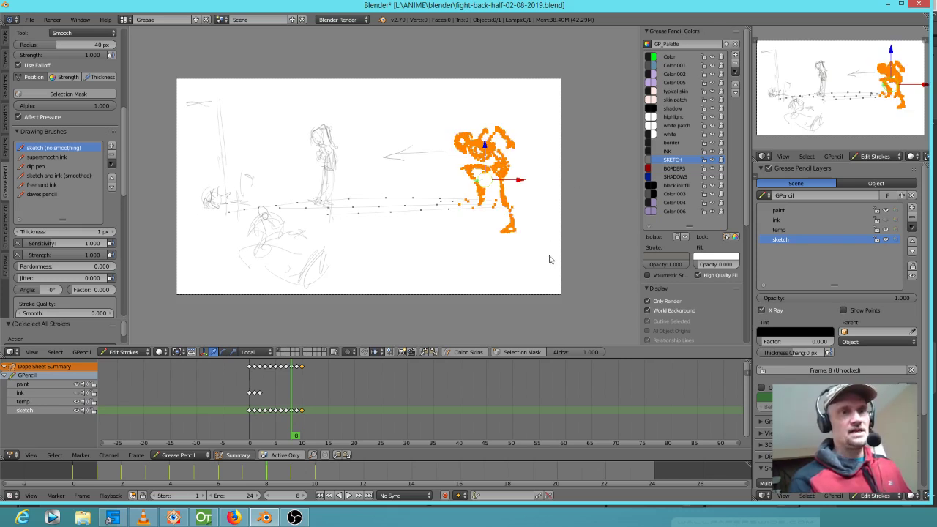
key(s)
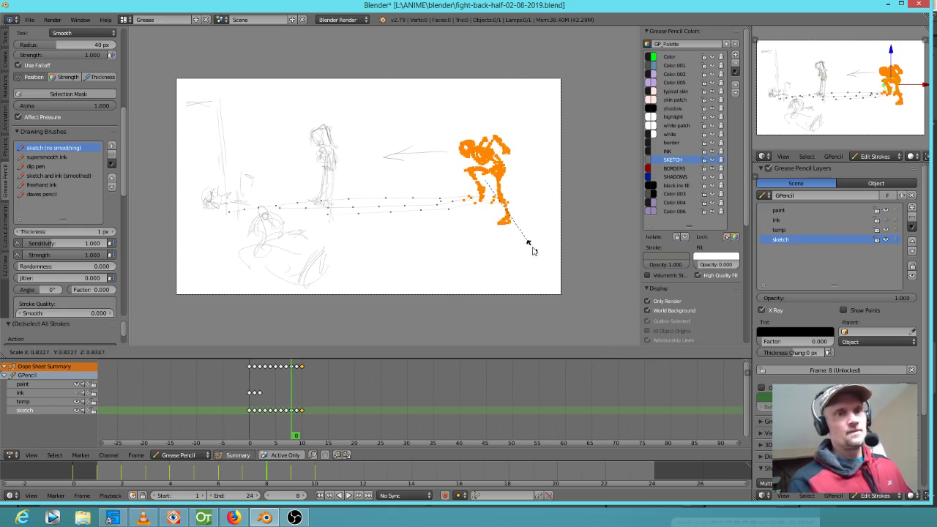
click(532, 250)
key(g)
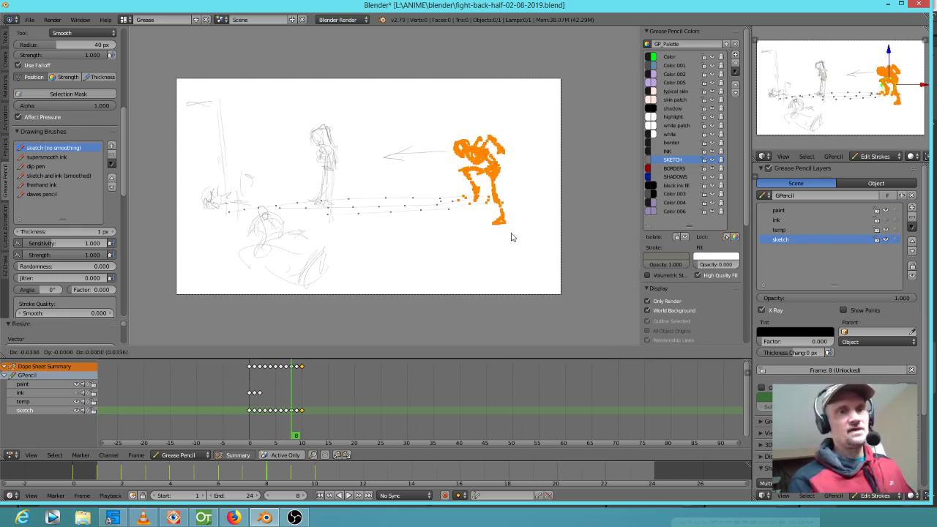
click(512, 226)
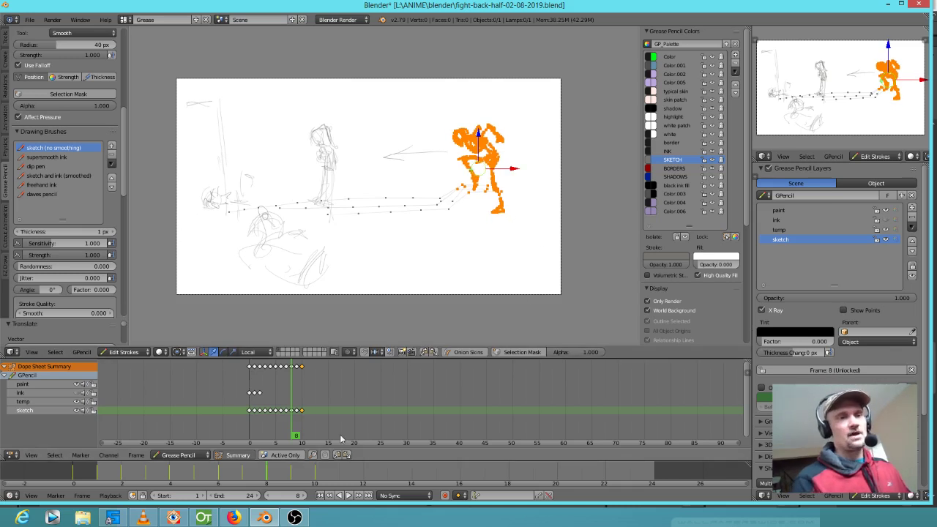
Step: Select the masked-man close-up keyframes at frames 9 and 10 and shift them one frame later
scroll(292, 415, up, 2)
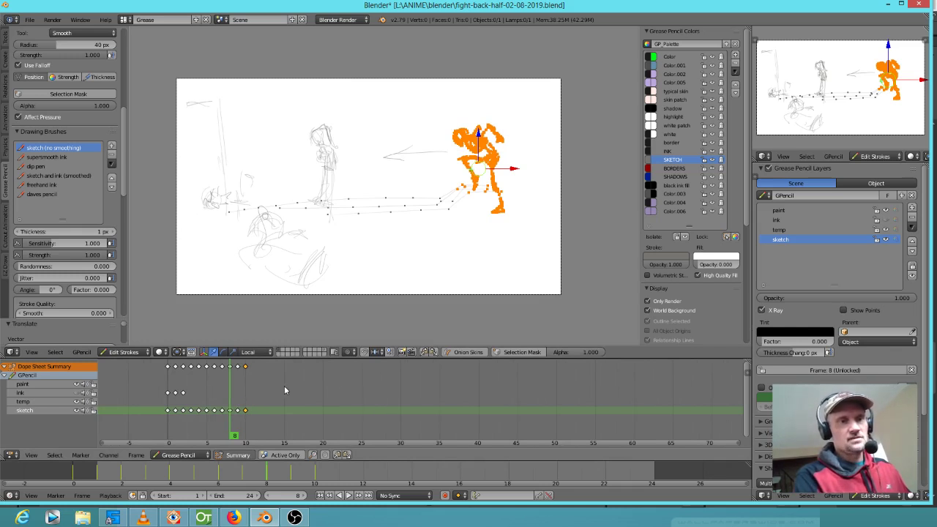
scroll(276, 400, up, 2)
right_click(368, 394)
click(174, 409)
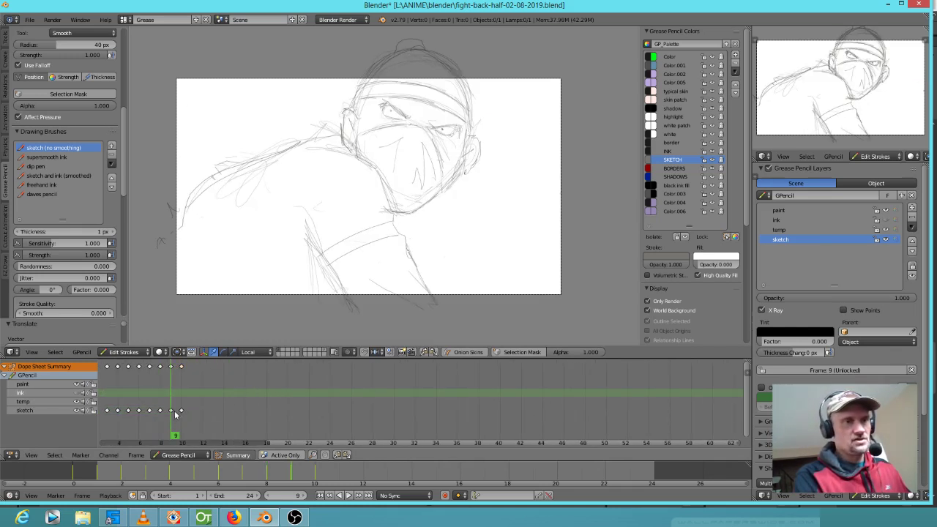
right_click(173, 409)
click(161, 414)
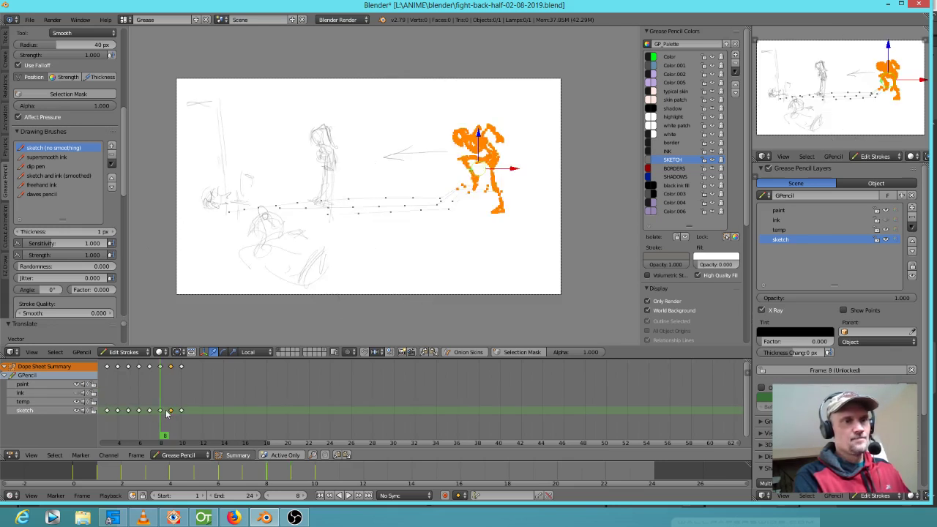
click(173, 412)
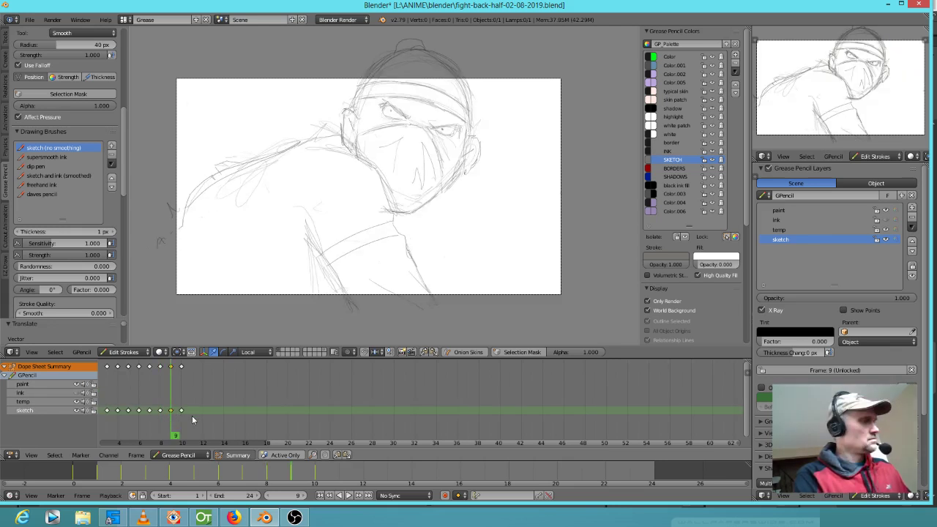
mouse_move(196, 417)
ctrl+mouse_down()
mouse_move(176, 407)
mouse_move(165, 415)
ctrl+mouse_up()
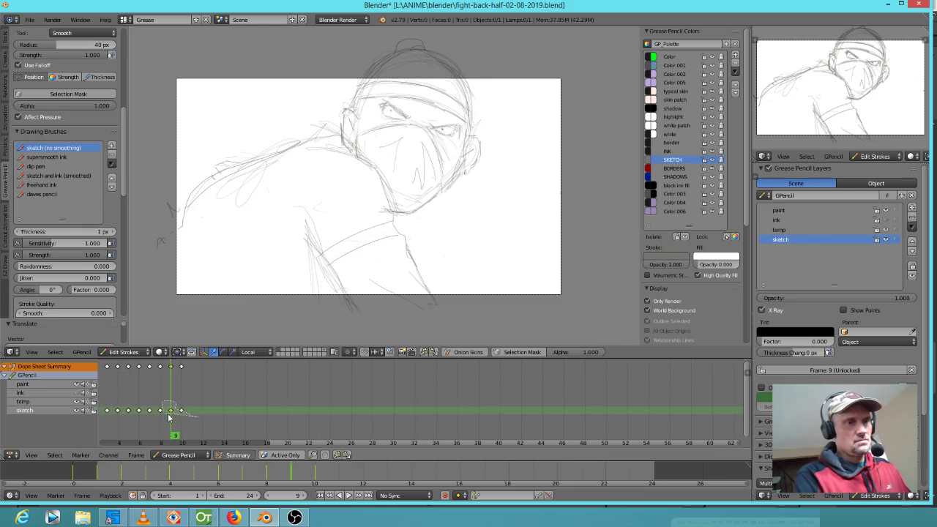
key(g)
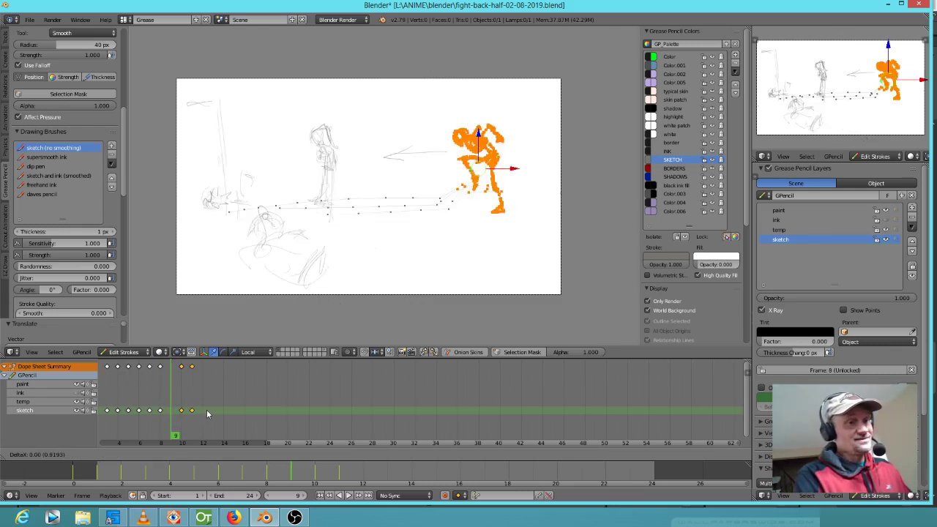
click(206, 412)
Step: Duplicate the frame 8 sketch keyframe to the freed frame 9
mouse_move(171, 417)
mouse_down()
mouse_move(161, 418)
mouse_move(169, 418)
mouse_up()
right_click(162, 412)
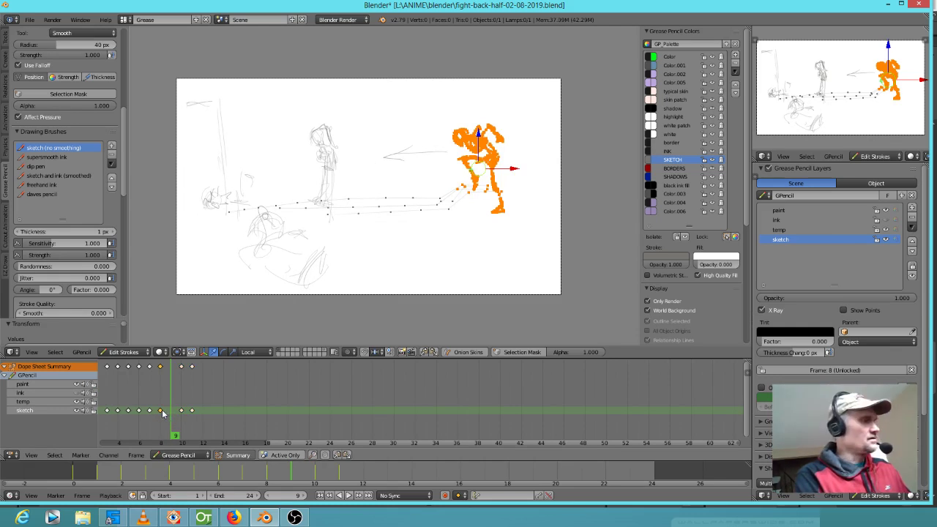
key(shift+d)
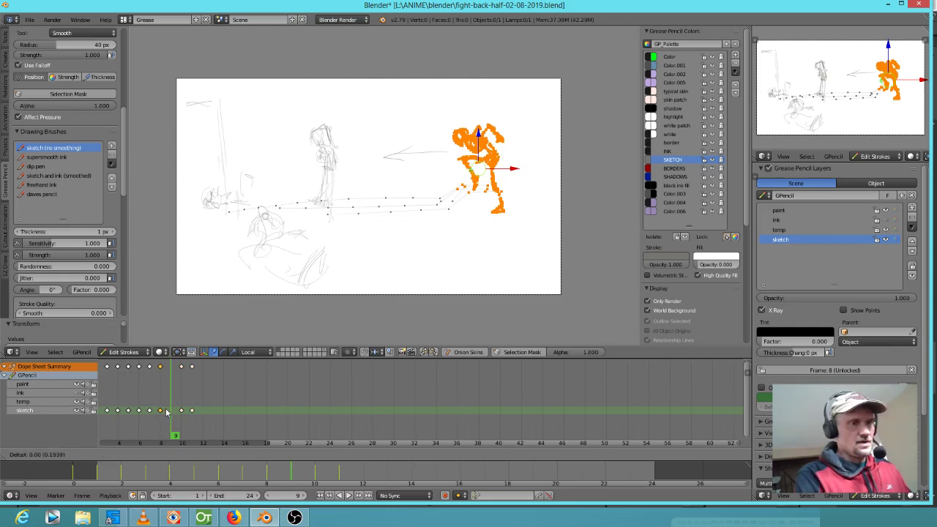
click(170, 412)
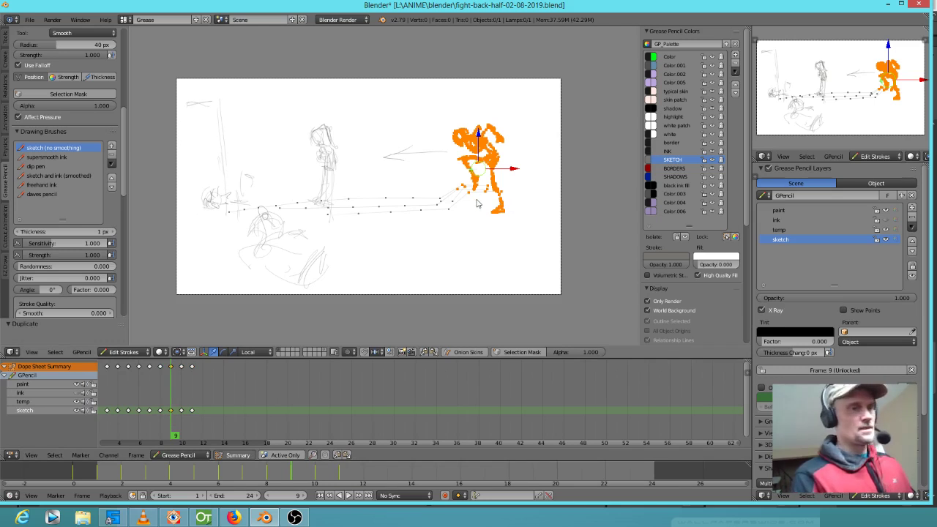
Step: In frame 9, erase the ground lines near the attacker and move the attacker left toward the standing figure
key(d)
mouse_move(457, 220)
right_down()
mouse_move(446, 201)
mouse_move(448, 224)
right_up()
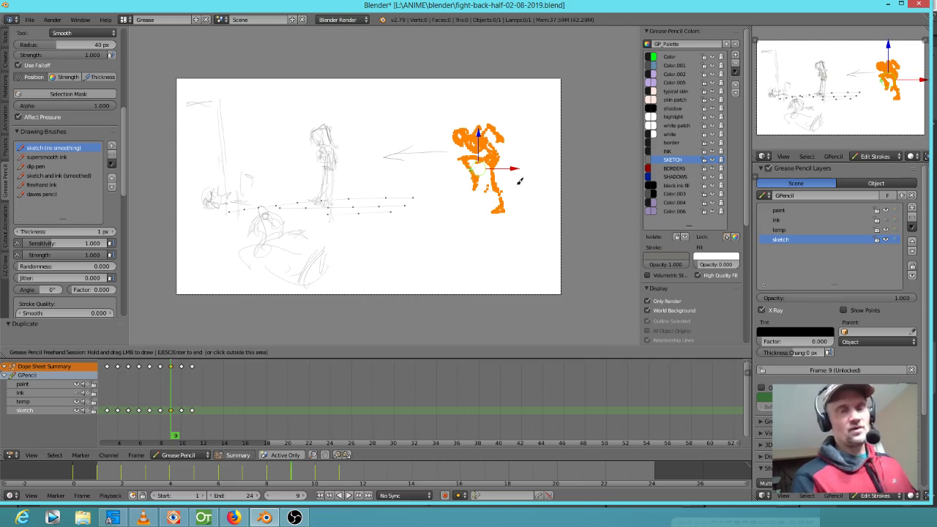
key(Escape)
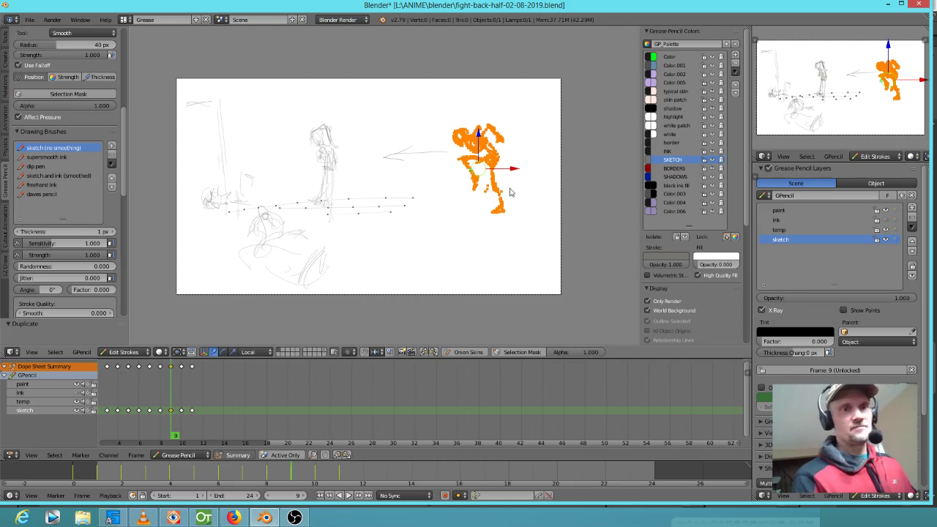
key(g)
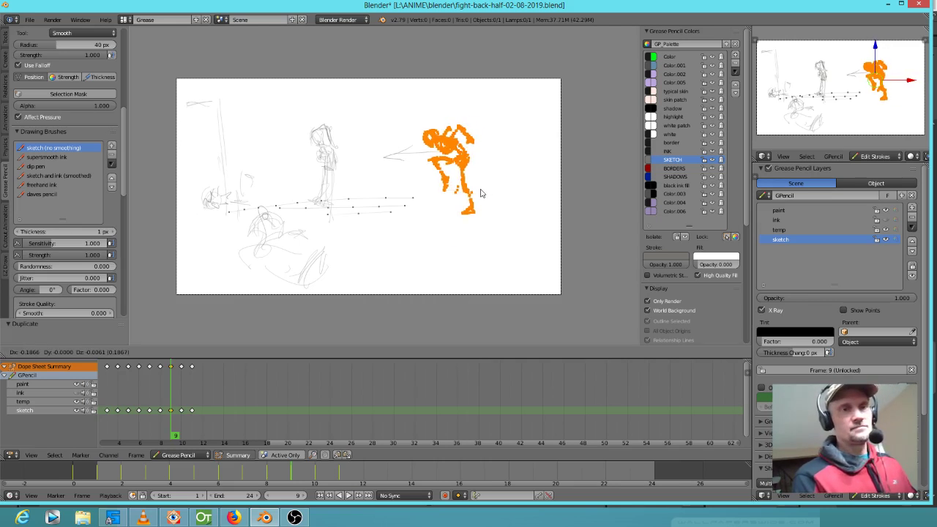
click(481, 192)
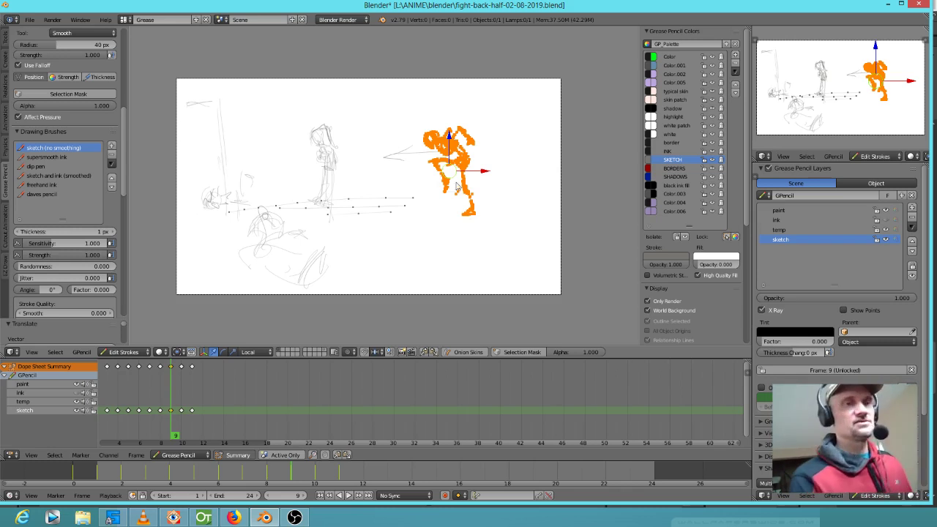
Step: Erase the attacker's legs in frame 9 and redraw both in a new running pose, checking them against frame 8
mouse_move(478, 207)
mouse_down()
mouse_move(483, 194)
mouse_move(464, 211)
mouse_move(431, 166)
mouse_move(455, 158)
mouse_move(449, 185)
mouse_move(468, 163)
mouse_move(462, 187)
mouse_up()
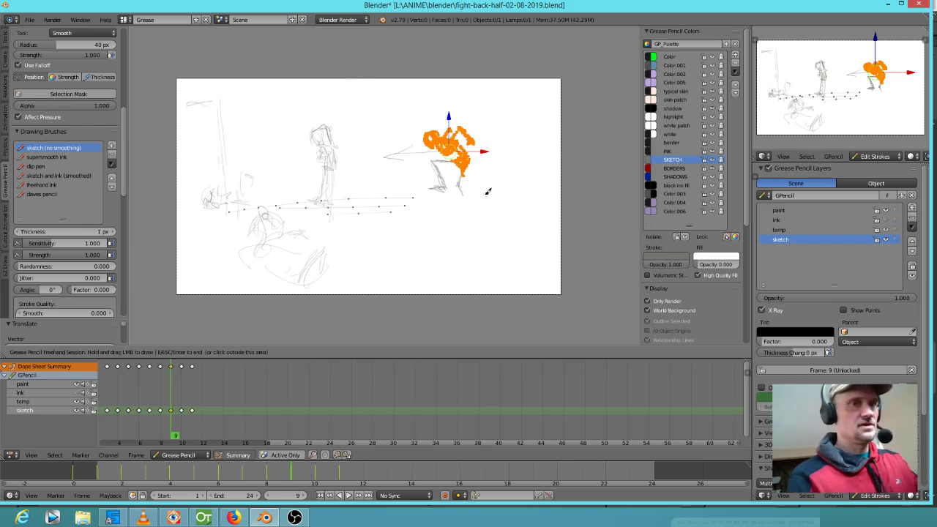
key(Right)
key(Left)
key(Left)
key(Right)
key(Left)
key(Right)
key(Left)
key(Right)
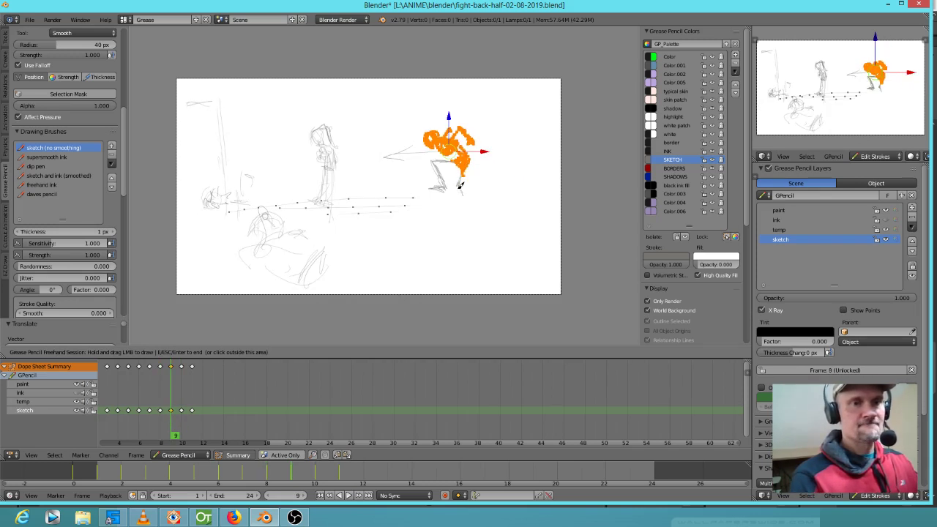
key(Left)
key(Right)
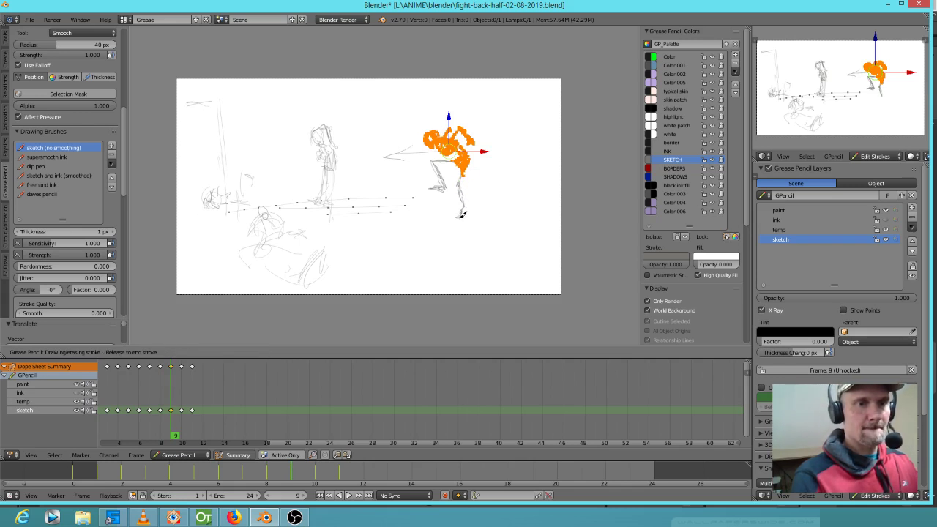
drag(464, 199, 466, 207)
Step: Flip between frames 8 and 9 to compare the running poses, then end drawing and deselect all strokes in frame 8
key(Left)
key(Right)
key(Left)
key(Right)
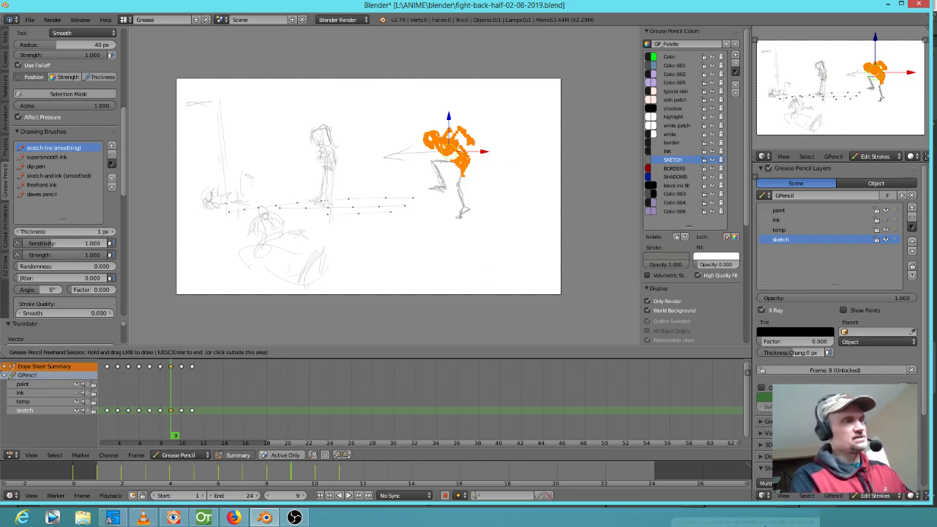
key(Right)
key(Left)
key(Left)
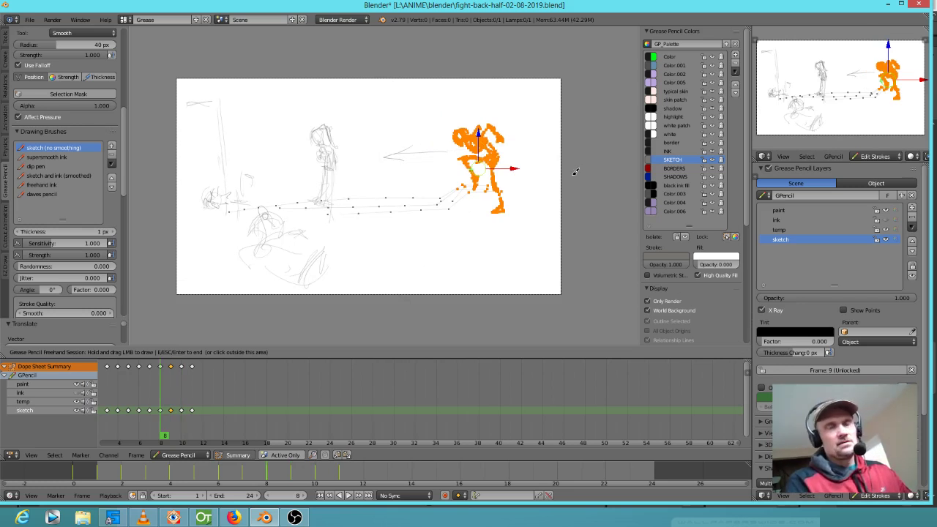
key(Escape)
key(a)
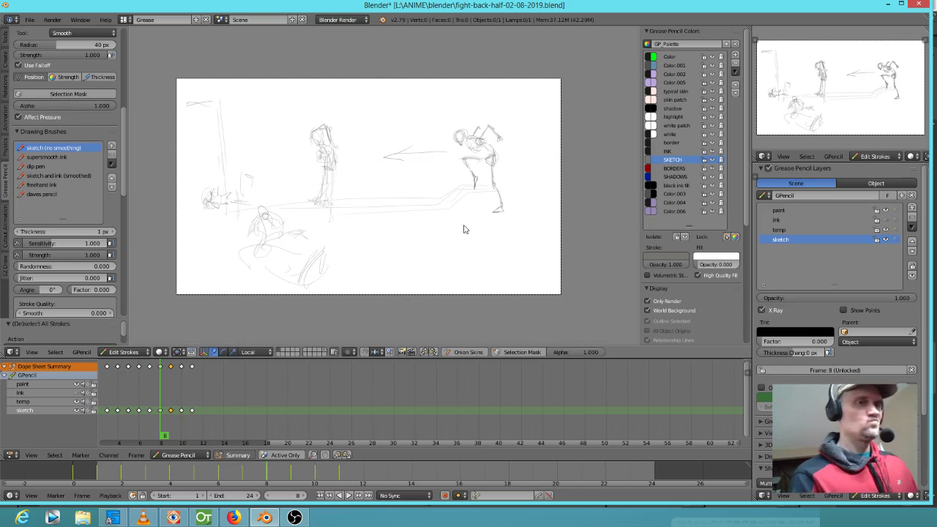
Step: In frame 8, erase the slanted ground lines near the attacker and sketch a new level ground line behind the attacker
key(d)
mouse_move(450, 199)
right_down()
mouse_move(450, 221)
mouse_move(431, 213)
right_up()
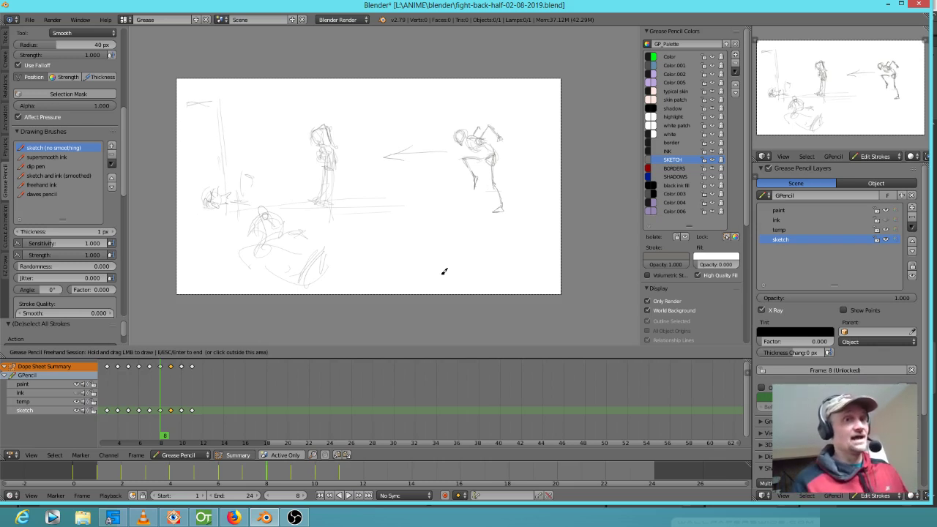
drag(410, 199, 542, 200)
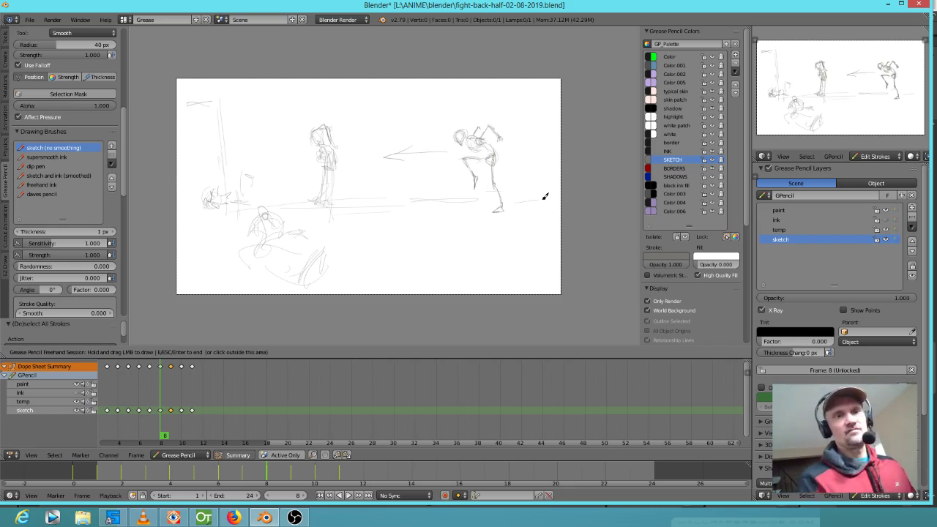
Step: Extend frame 8's ground line, then redraw the standing figure's skirt and legs, erasing ground lines that cross them
mouse_move(520, 192)
mouse_down()
mouse_move(582, 190)
mouse_move(268, 210)
mouse_up()
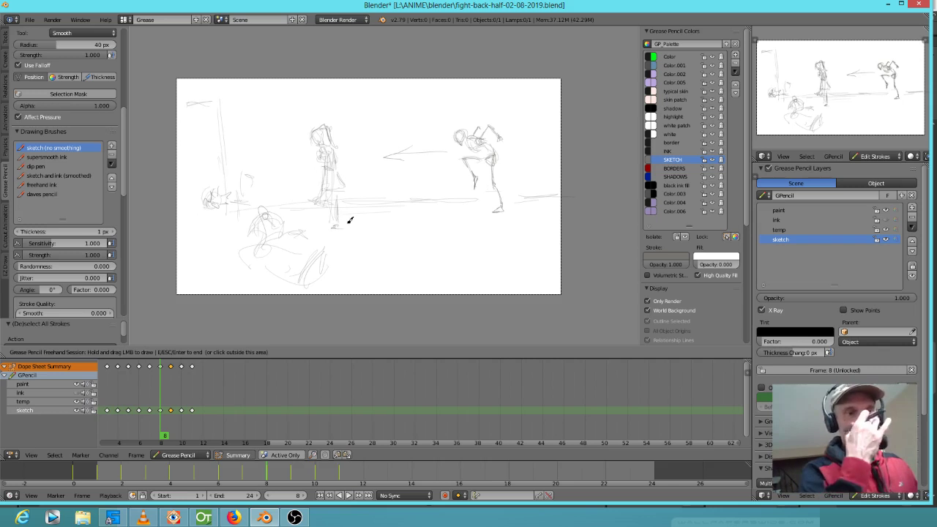
right_drag(306, 209, 311, 208)
drag(327, 194, 321, 224)
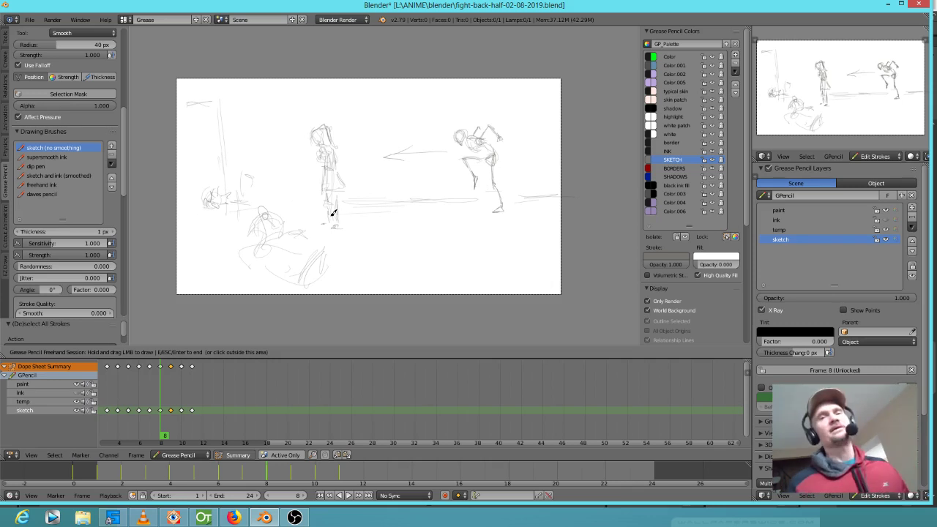
Step: Flip between frames 8 and 9 to compare the standing figure's legs and the ground lines
key(Left)
key(Right)
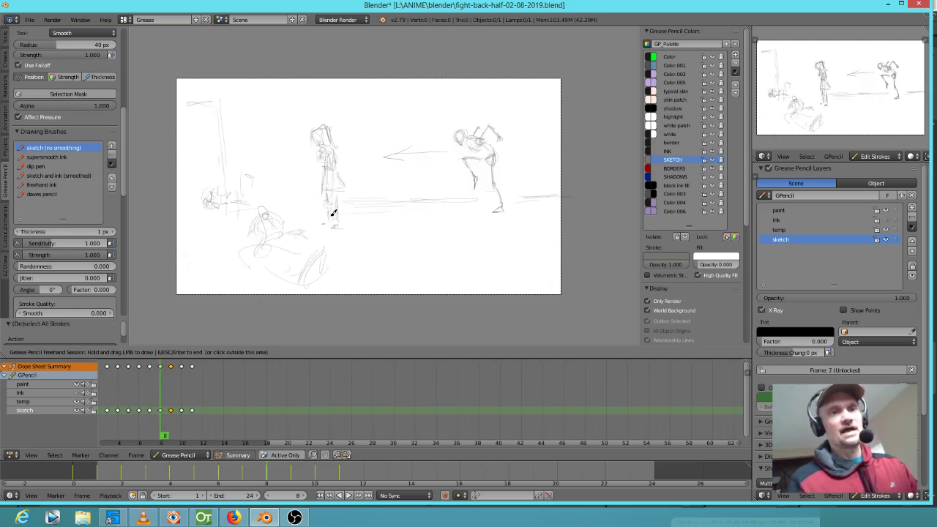
key(Right)
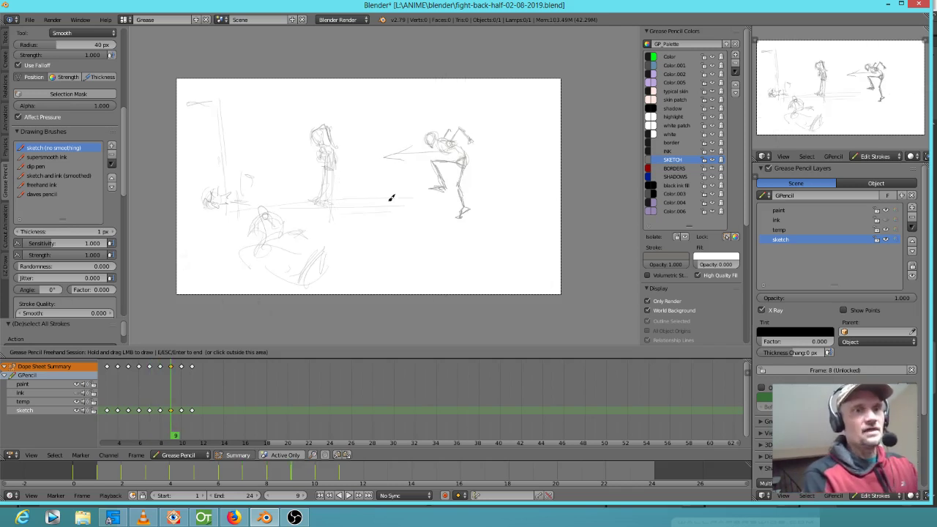
key(Left)
key(Right)
key(Left)
key(Right)
key(Left)
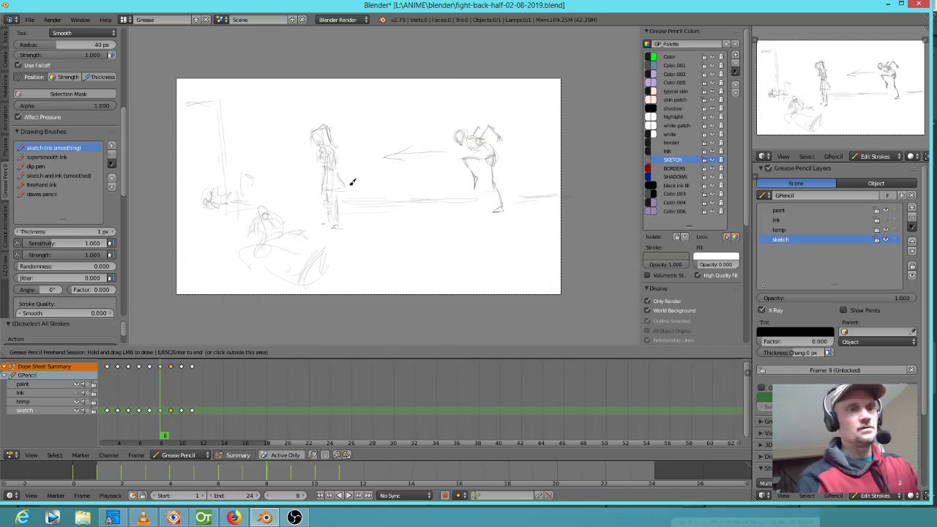
Step: In frame 9, sketch the standing figure's longer legs and a level ground line behind the attacker, checking against frame 8
key(Right)
drag(337, 189, 337, 228)
key(Left)
key(Right)
key(Left)
key(Right)
key(Left)
key(Right)
drag(326, 189, 328, 217)
key(Left)
key(Right)
key(Left)
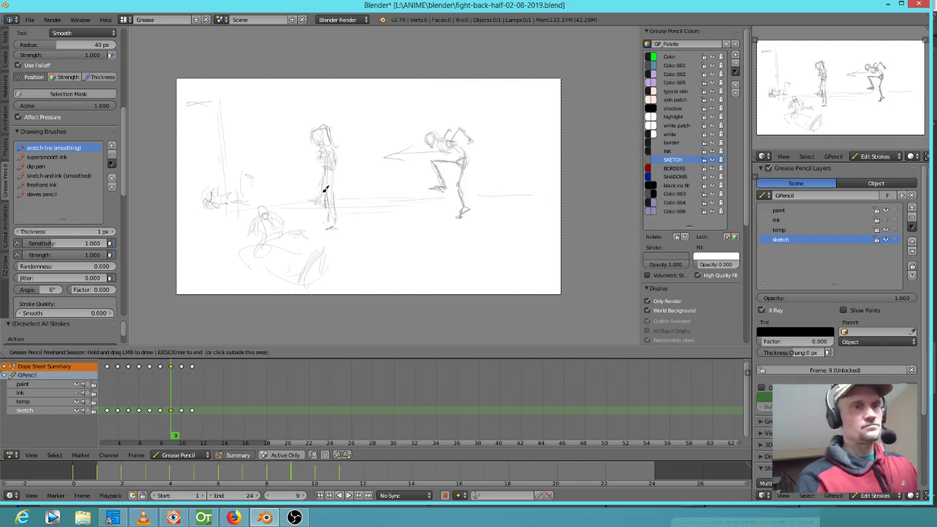
Step: Flip between frames 8 and 9 to check how the redrawn standing figure and running attacker move
key(Left)
key(Right)
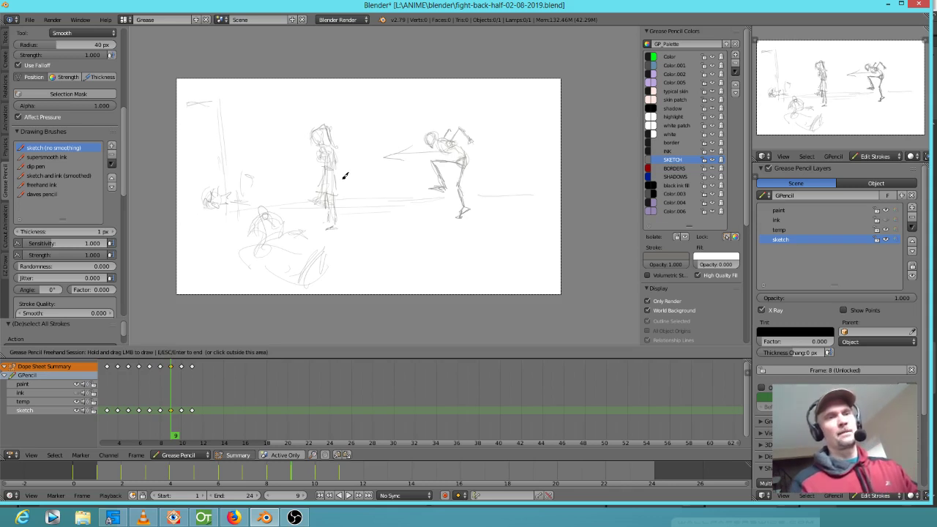
key(Left)
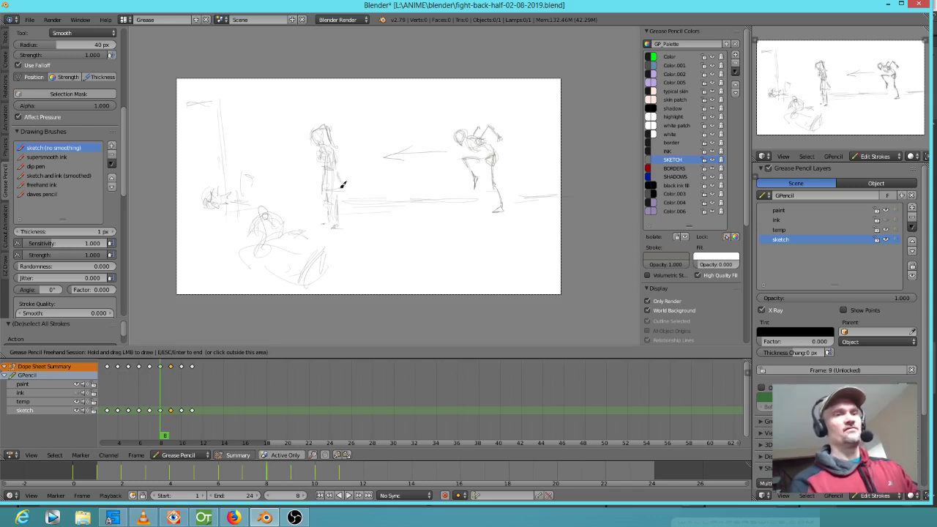
key(Right)
key(Left)
key(Right)
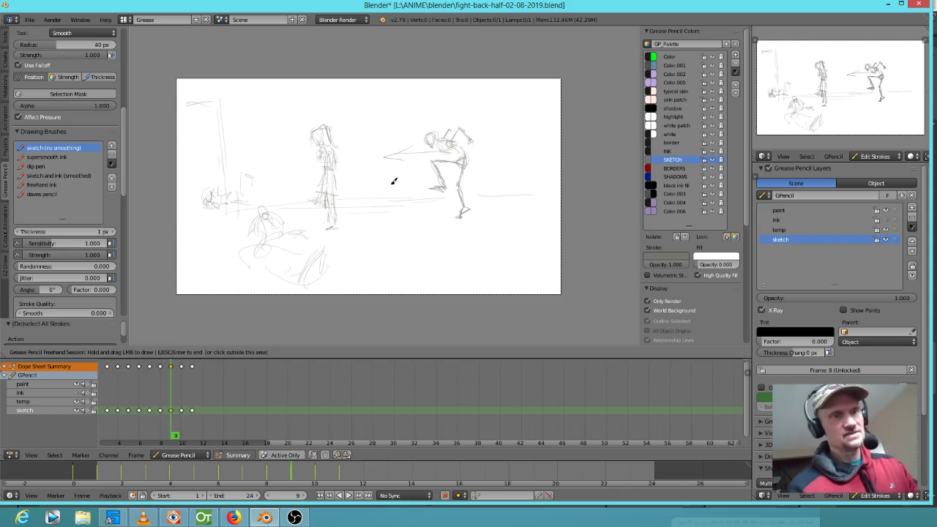
key(Left)
key(Right)
Step: Step back through the earlier sketch keyframes to review the sequence as far as frame 0
key(Right)
key(Left)
key(Left)
key(Left)
key(Left)
key(Down)
key(Down)
key(Down)
key(Down)
key(Down)
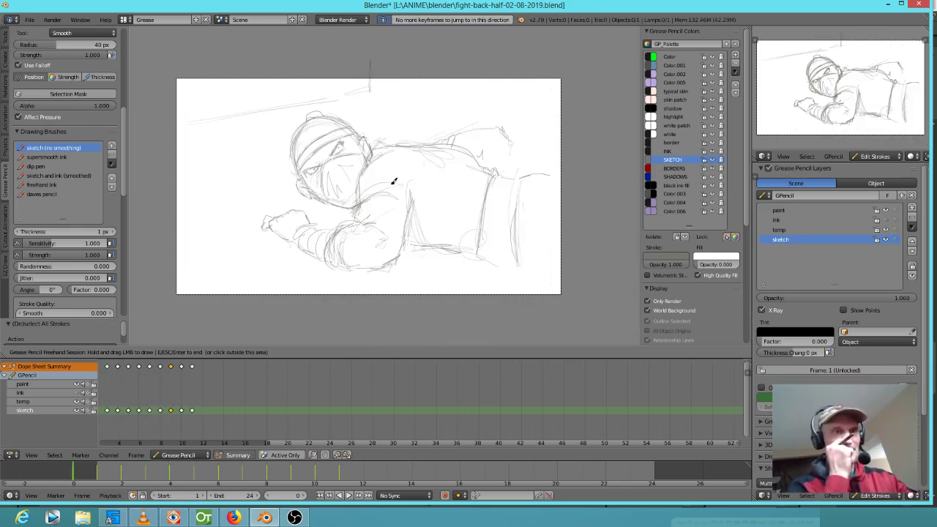
Step: Switch to OpenToonz and scrub the finished battle scene from frame 1 to frame 29
click(205, 517)
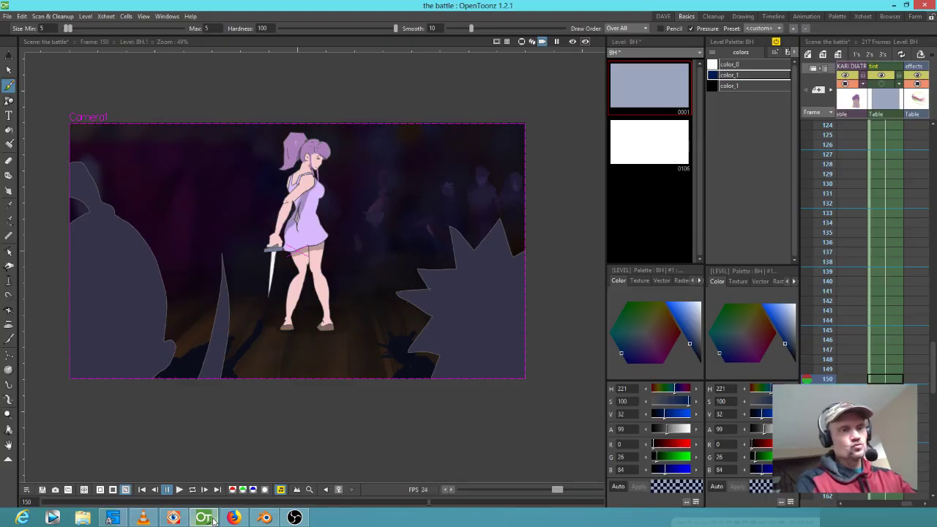
scroll(856, 235, up, 7)
scroll(855, 235, up, 10)
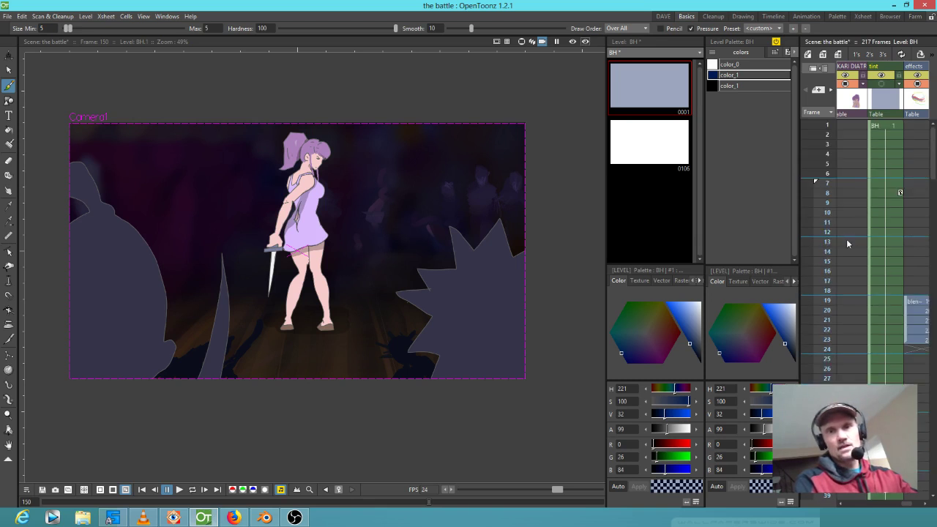
click(827, 128)
mouse_move(827, 132)
mouse_down()
mouse_move(825, 311)
mouse_move(820, 354)
mouse_move(800, 383)
mouse_up()
middle_drag(817, 367, 879, 120)
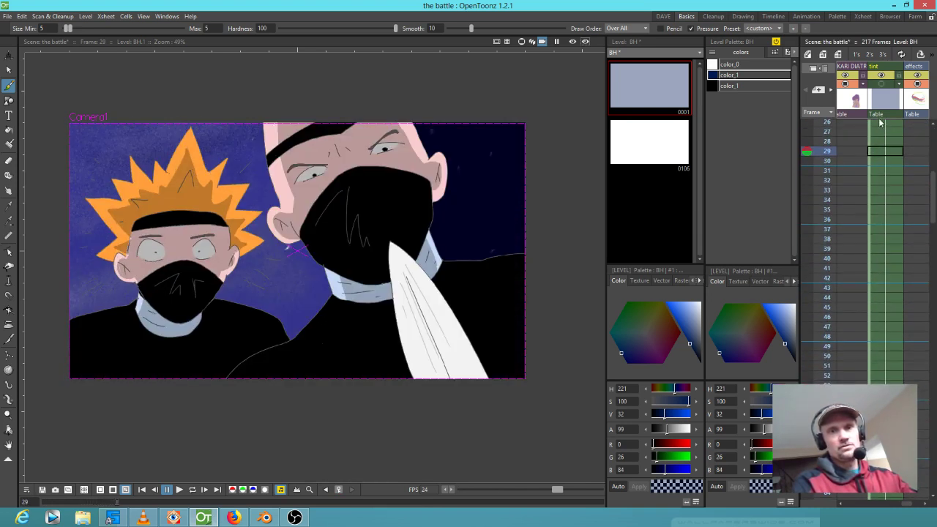
Step: Scrub the battle scene from frame 29 to the sword-grip close-up at frame 101
mouse_move(831, 153)
mouse_down()
mouse_move(824, 230)
mouse_move(821, 200)
mouse_move(827, 220)
mouse_move(789, 373)
mouse_up()
middle_drag(846, 368, 908, 168)
mouse_move(828, 167)
mouse_down()
mouse_move(808, 336)
mouse_move(803, 313)
mouse_move(800, 331)
mouse_up()
middle_drag(840, 354, 875, 179)
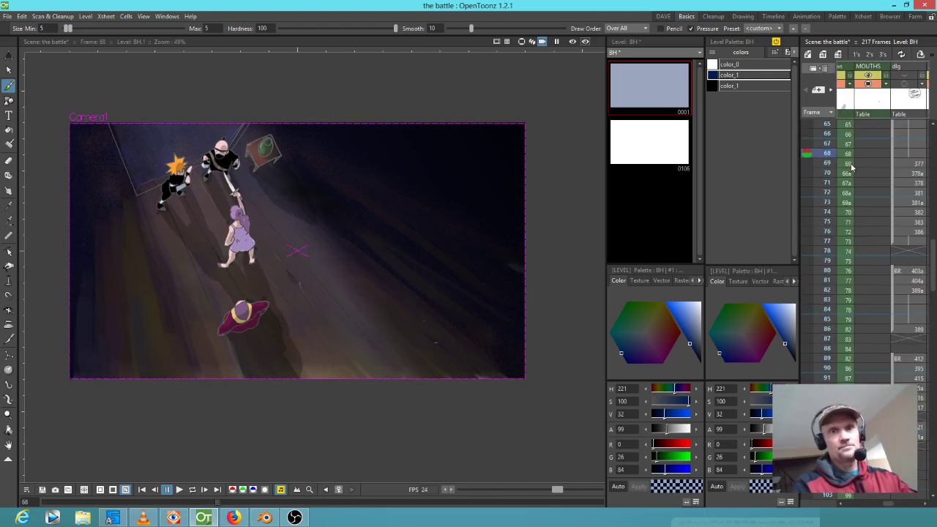
drag(825, 160, 827, 310)
middle_drag(862, 319, 882, 192)
drag(830, 181, 819, 348)
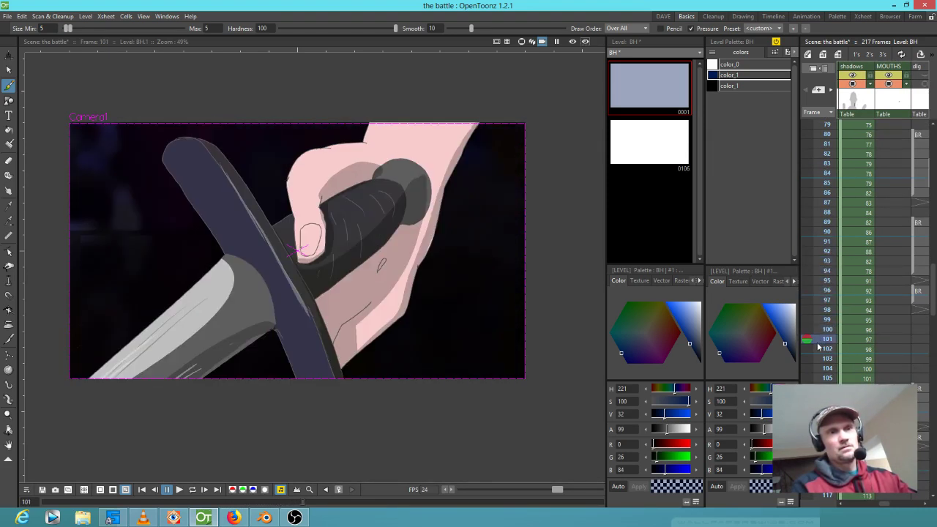
Step: Scrub the battle scene from frame 101 to frame 131 to review the purple-haired woman's shots
middle_drag(849, 341, 876, 182)
drag(827, 183, 822, 336)
middle_drag(848, 334, 880, 240)
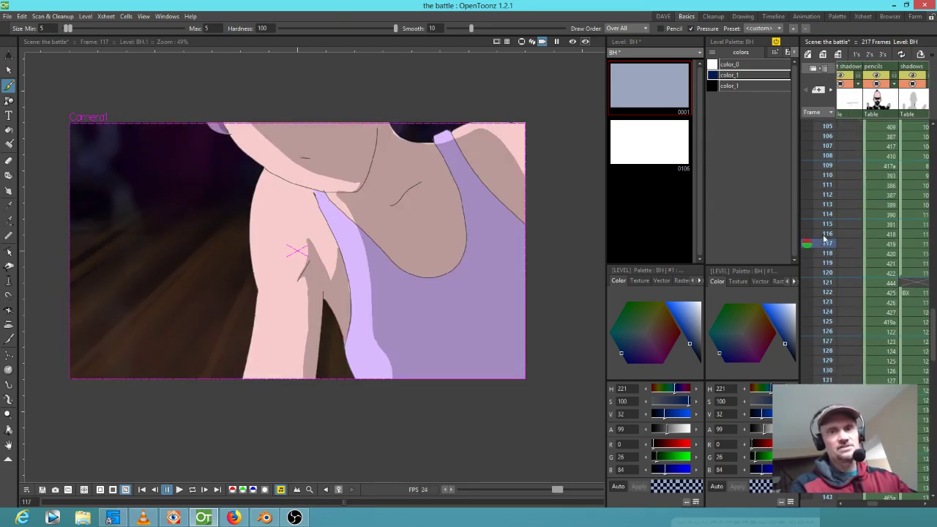
drag(826, 249, 824, 301)
right_click(823, 303)
click(824, 305)
drag(827, 302, 827, 381)
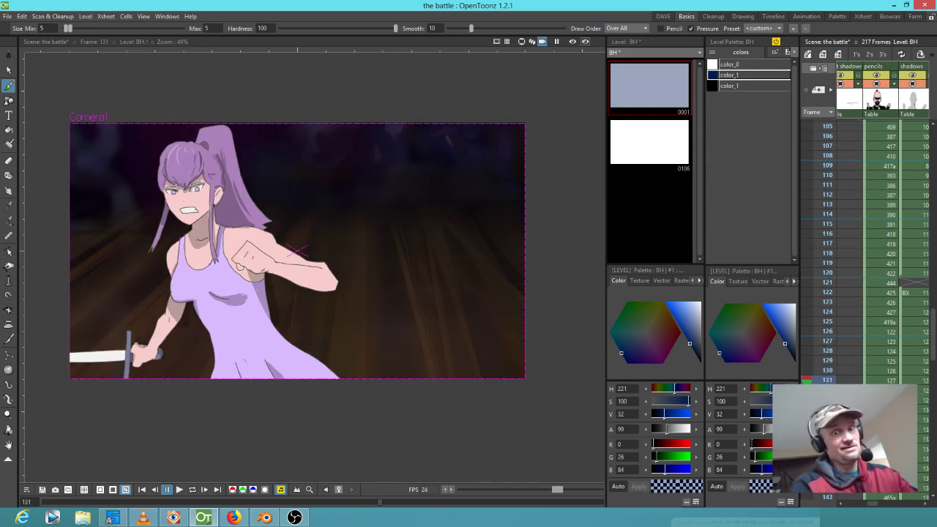
Step: Scrub the battle scene from frame 131 to the orange-haired fighter's shot at frame 165
middle_drag(847, 354, 882, 192)
mouse_move(821, 218)
mouse_down()
mouse_move(821, 353)
mouse_move(820, 295)
mouse_move(821, 324)
mouse_up()
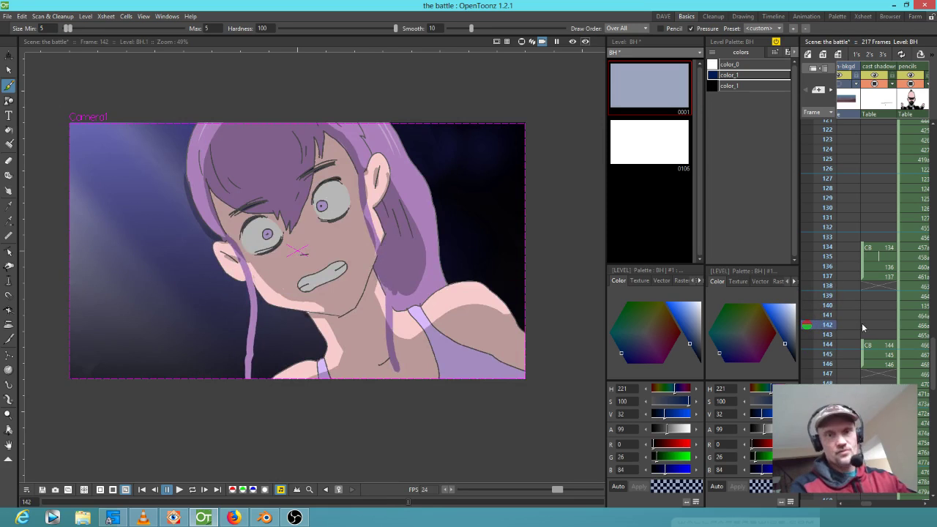
middle_drag(858, 322, 864, 287)
drag(828, 297, 818, 407)
middle_drag(851, 392, 871, 256)
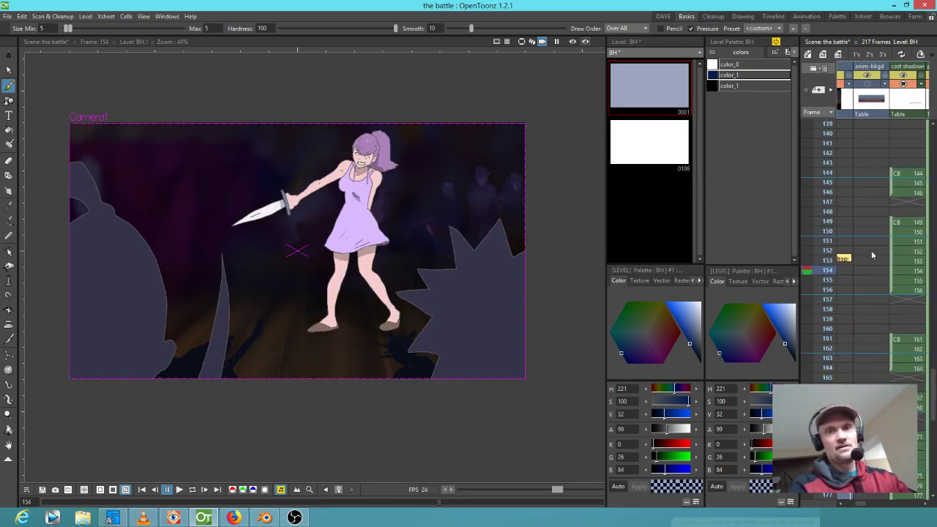
drag(829, 263, 829, 378)
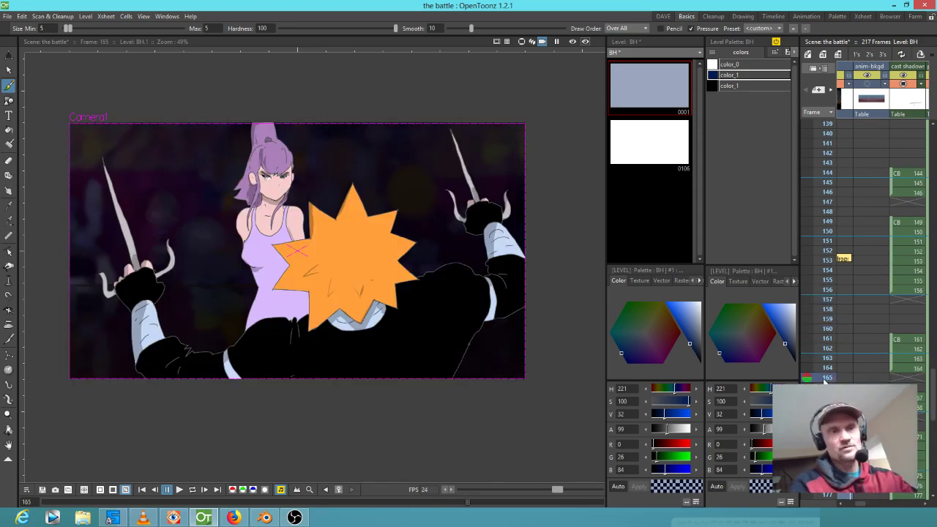
Step: Scrub the battle scene from frame 165 to frame 200 to review the two attackers' shots
middle_drag(867, 328, 880, 206)
drag(819, 252, 814, 355)
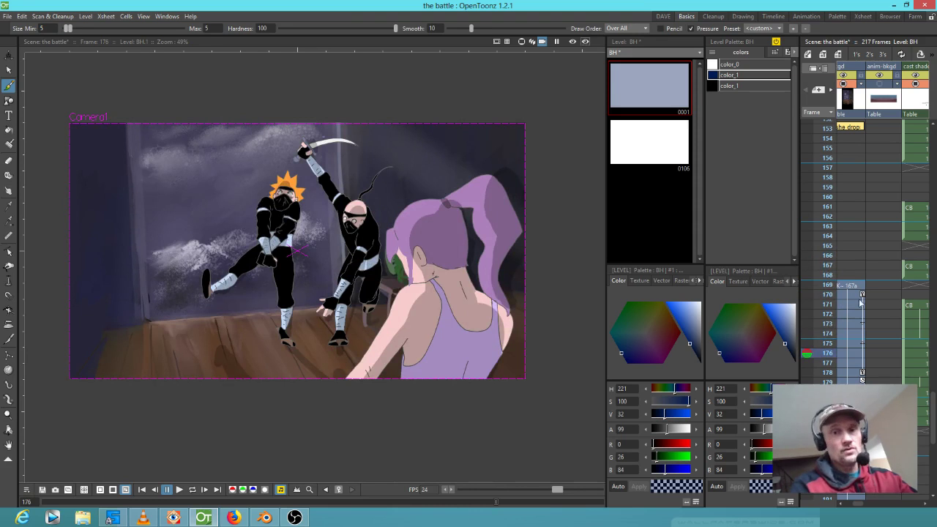
middle_drag(864, 304, 870, 261)
drag(819, 182, 814, 373)
middle_drag(844, 363, 855, 258)
drag(829, 258, 819, 381)
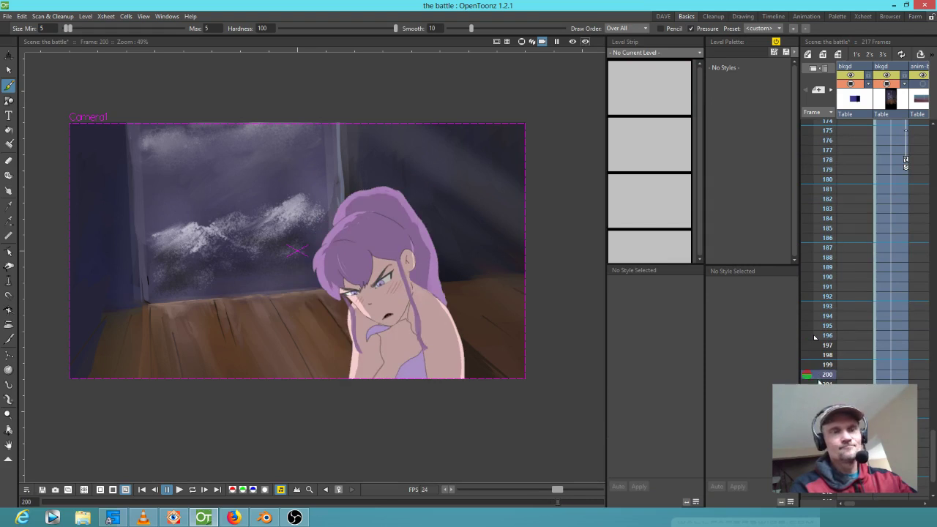
Step: Switch back to Blender and examine the woman's close-up sketch in frame 2
click(265, 517)
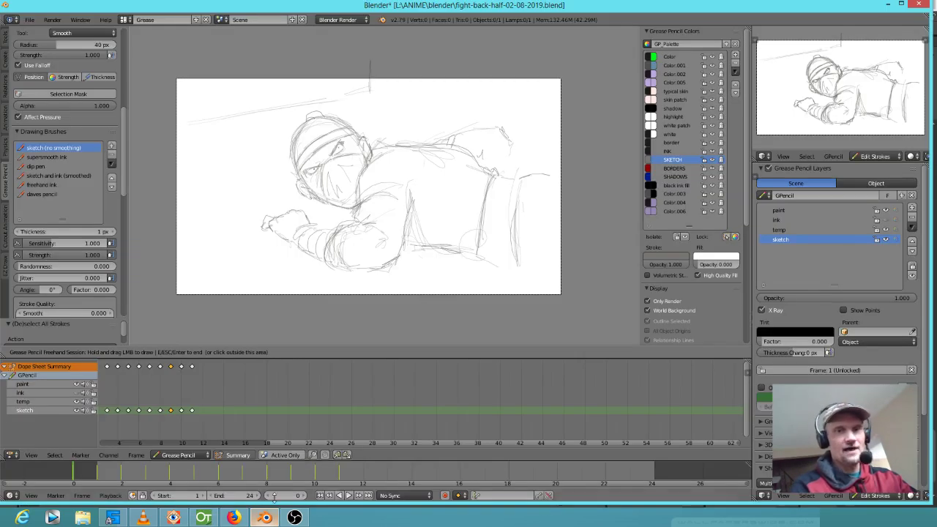
click(138, 412)
mouse_move(133, 420)
mouse_down()
mouse_move(126, 429)
mouse_move(98, 424)
mouse_up()
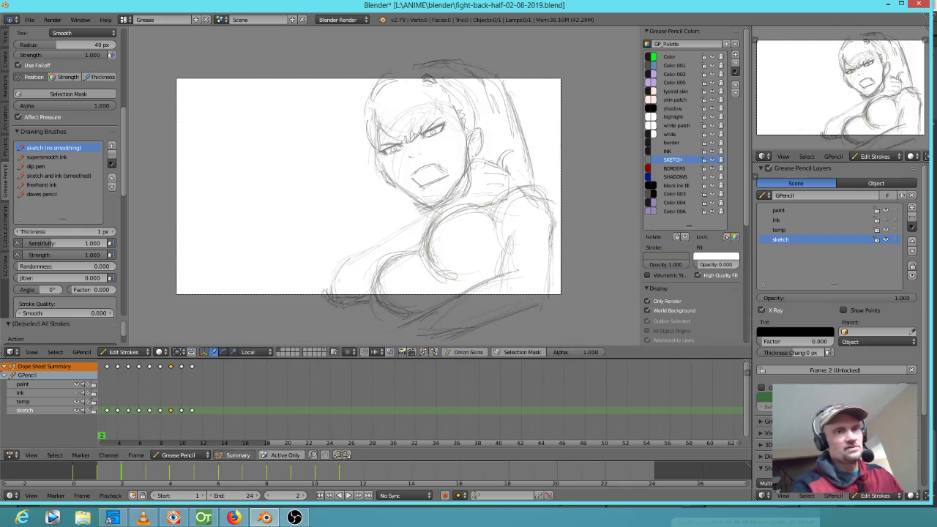
scroll(524, 193, up, 1)
shift+middle_drag(524, 194, 546, 175)
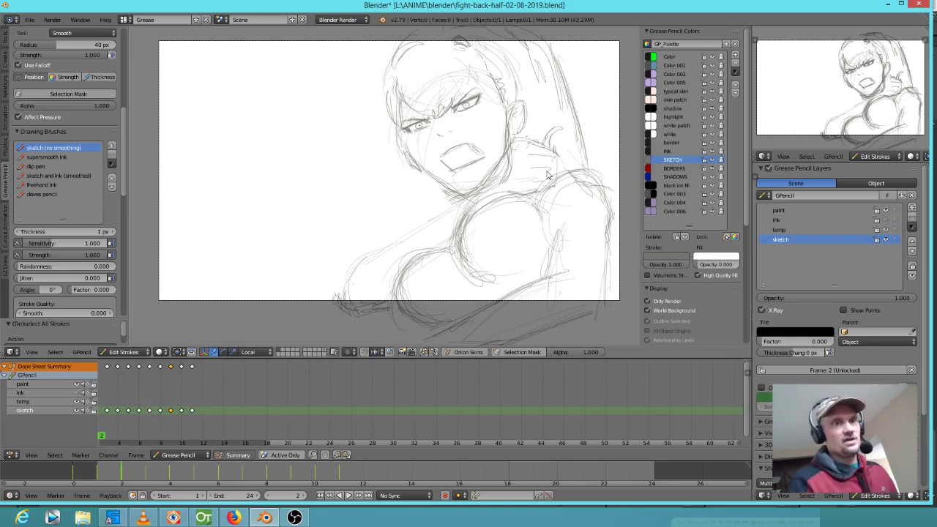
Step: Scrub and play through the sketch frames to review the whole sequence, then return to frame 2
click(107, 395)
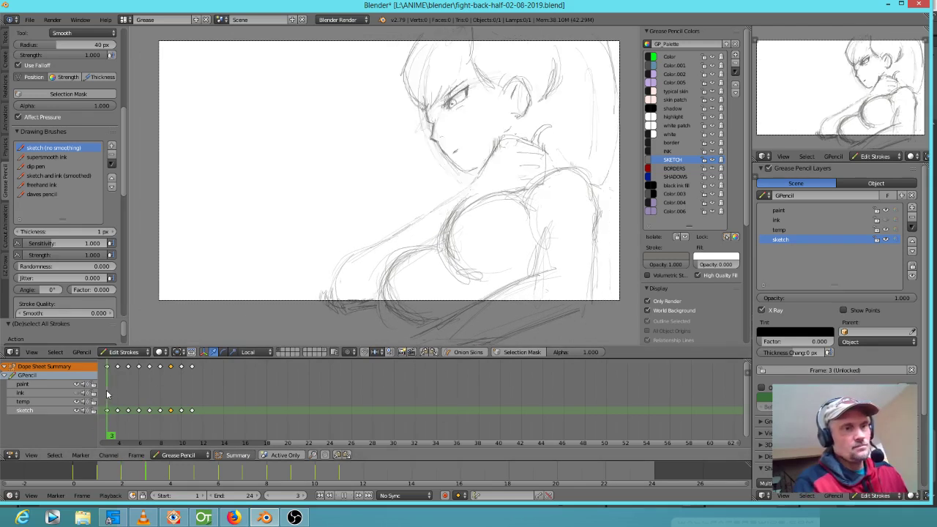
click(119, 395)
click(127, 396)
key(alt+a)
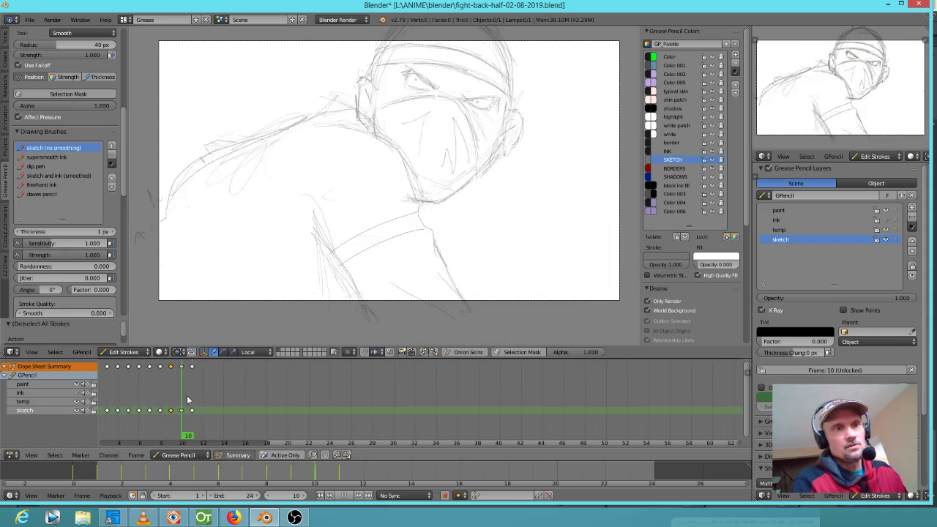
mouse_move(193, 398)
mouse_down()
mouse_move(126, 392)
mouse_move(734, 384)
mouse_up()
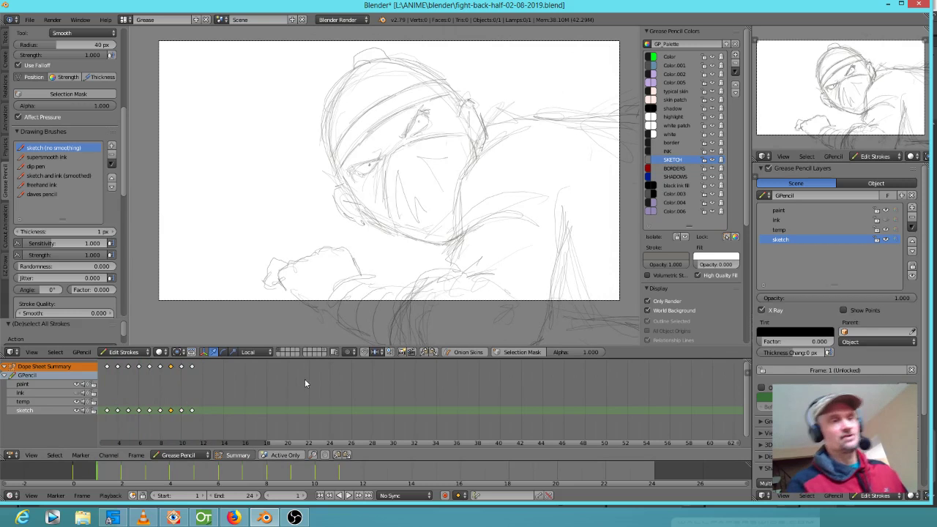
key(alt+a)
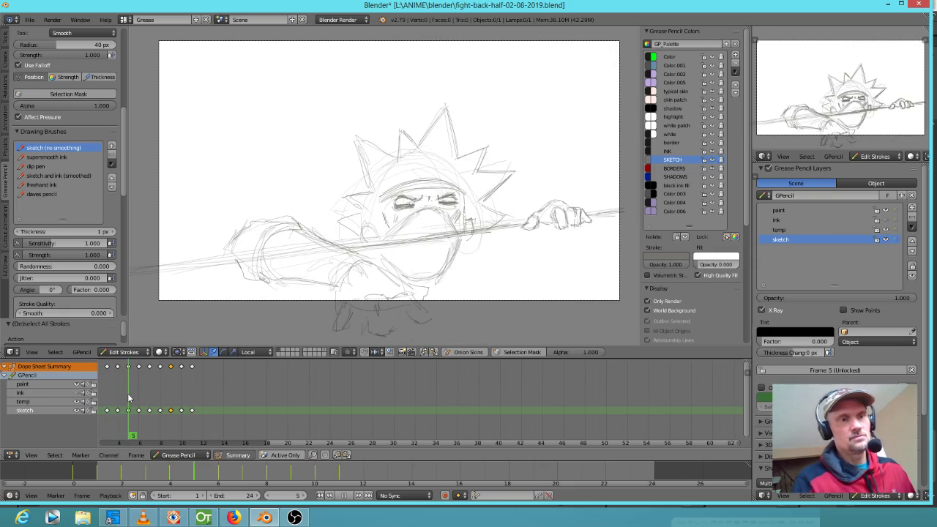
key(alt+a)
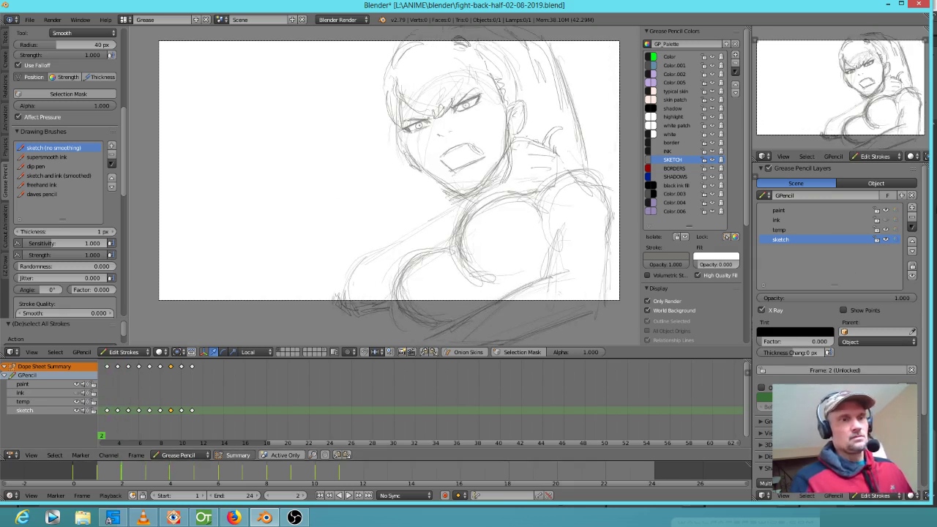
Step: In frame 2, strengthen the outline of the woman's extended arm and elbow, erasing and redrawing its lower contour
key(d)
mouse_move(356, 272)
mouse_down()
mouse_move(342, 299)
mouse_move(348, 279)
mouse_up()
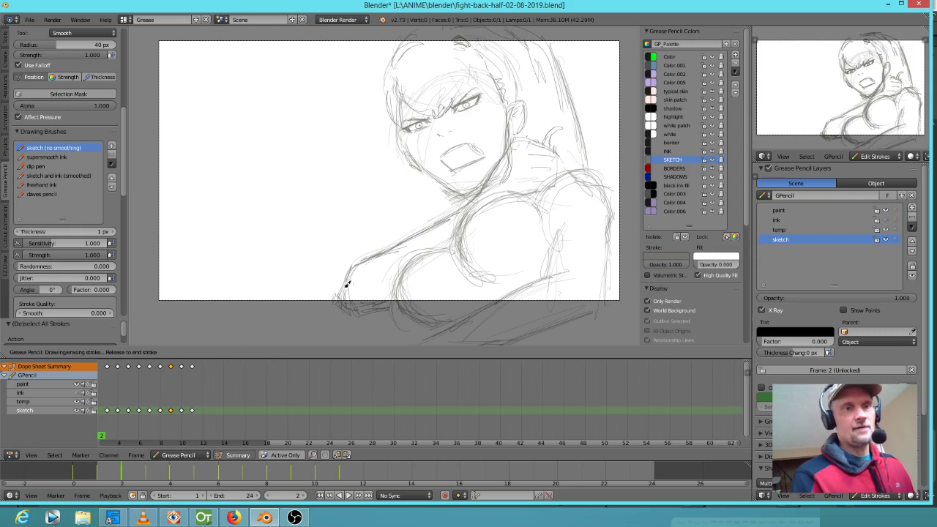
drag(351, 306, 363, 315)
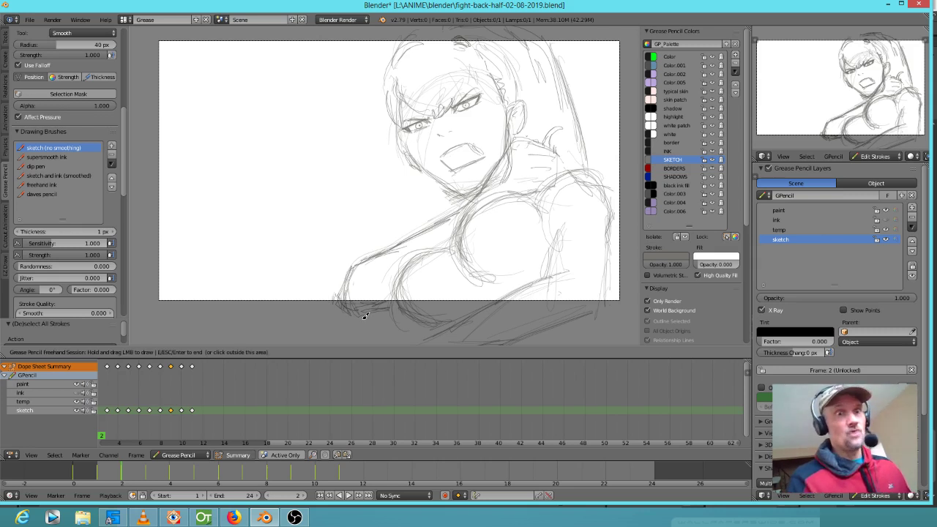
right_drag(378, 303, 369, 311)
drag(348, 308, 369, 314)
mouse_move(373, 313)
mouse_down()
mouse_move(397, 320)
mouse_move(357, 306)
mouse_move(416, 323)
mouse_up()
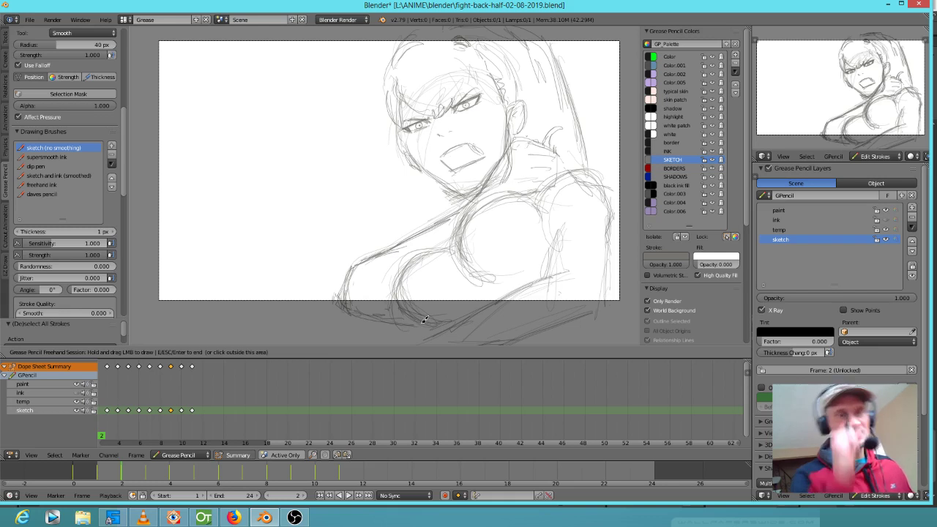
Step: In frame 2, erase the rough upper contour of the woman's extended arm and redraw it cleanly down around the elbow
mouse_move(396, 247)
right_down()
mouse_move(389, 241)
mouse_move(377, 254)
right_up()
drag(373, 259, 453, 216)
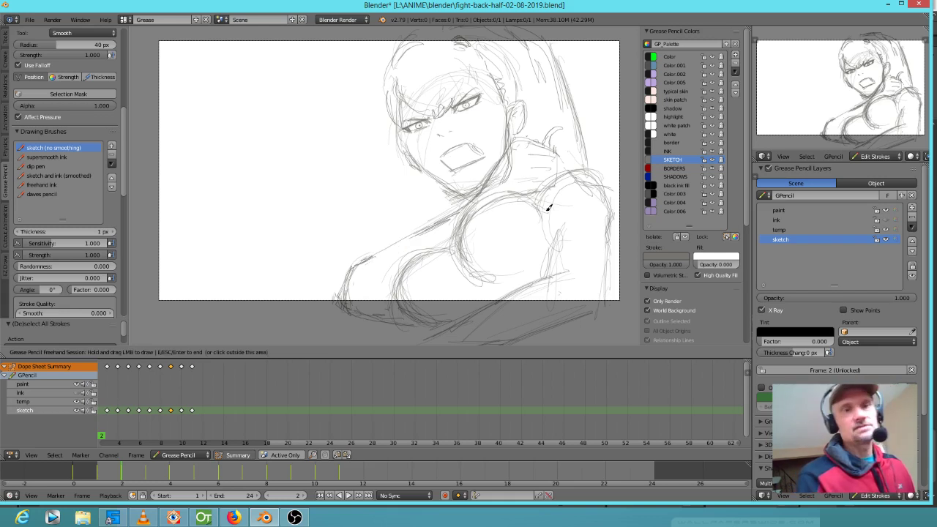
mouse_move(419, 229)
right_down()
mouse_move(429, 202)
mouse_move(440, 216)
right_up()
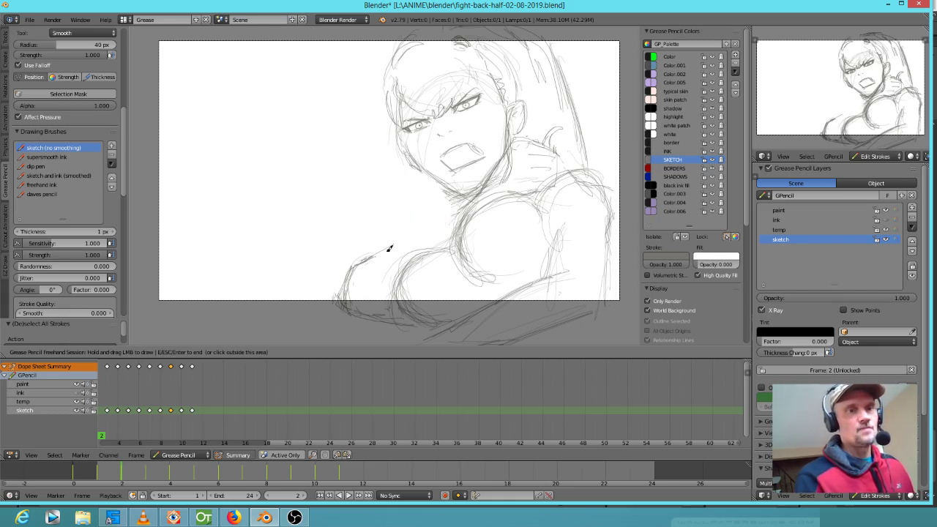
mouse_move(418, 226)
mouse_down()
mouse_move(344, 271)
mouse_move(319, 302)
mouse_up()
mouse_move(323, 302)
right_down()
mouse_move(359, 289)
mouse_move(361, 302)
right_up()
mouse_move(346, 287)
mouse_down()
mouse_move(357, 309)
mouse_move(395, 323)
mouse_up()
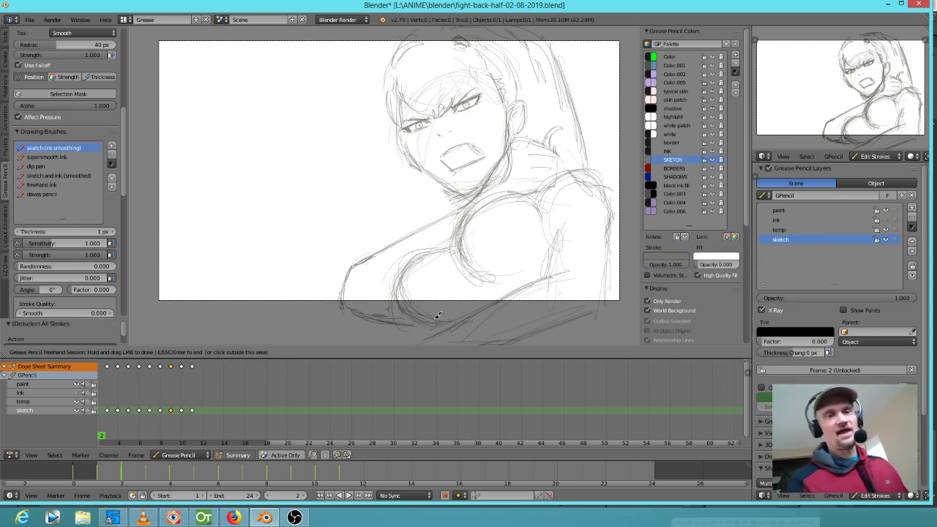
Step: Erase the loose lines under the woman's chest in frame 2 and sketch the lower arm and its rounded end below the canvas edge
shift+scroll(533, 290, down, 4)
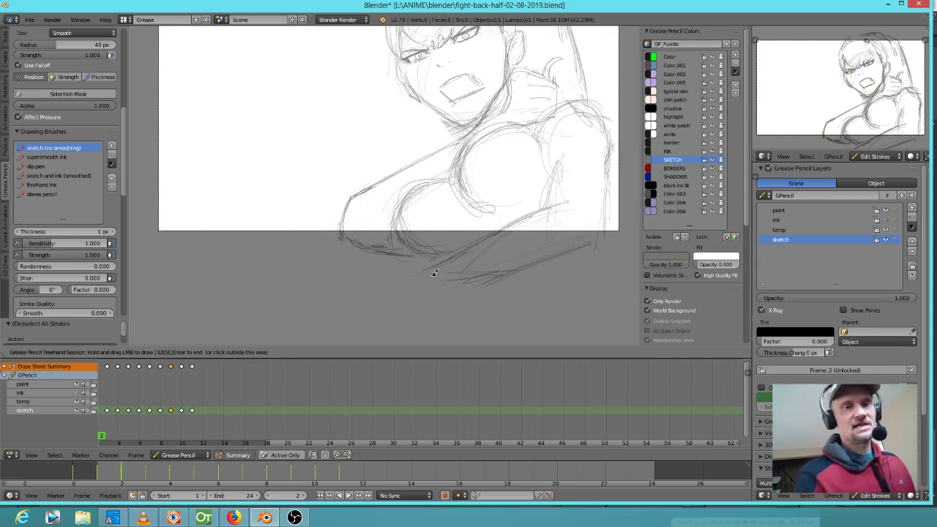
drag(439, 287, 451, 256)
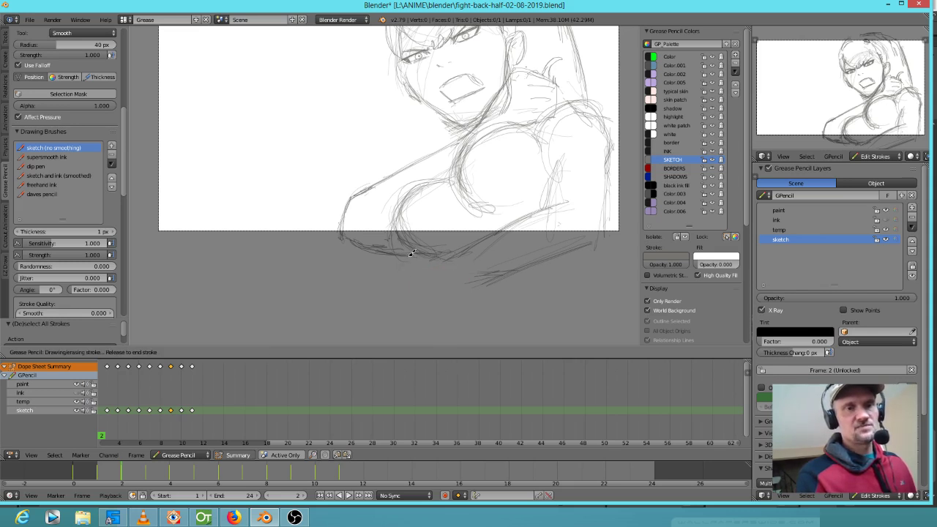
mouse_move(400, 285)
mouse_down()
mouse_move(396, 300)
mouse_move(412, 311)
mouse_move(476, 294)
mouse_move(428, 304)
mouse_move(458, 286)
mouse_move(442, 304)
mouse_up()
right_drag(484, 301, 455, 306)
mouse_move(456, 286)
mouse_down()
mouse_move(512, 269)
mouse_move(412, 302)
mouse_move(392, 291)
mouse_move(407, 313)
mouse_move(419, 313)
mouse_up()
drag(398, 277, 388, 299)
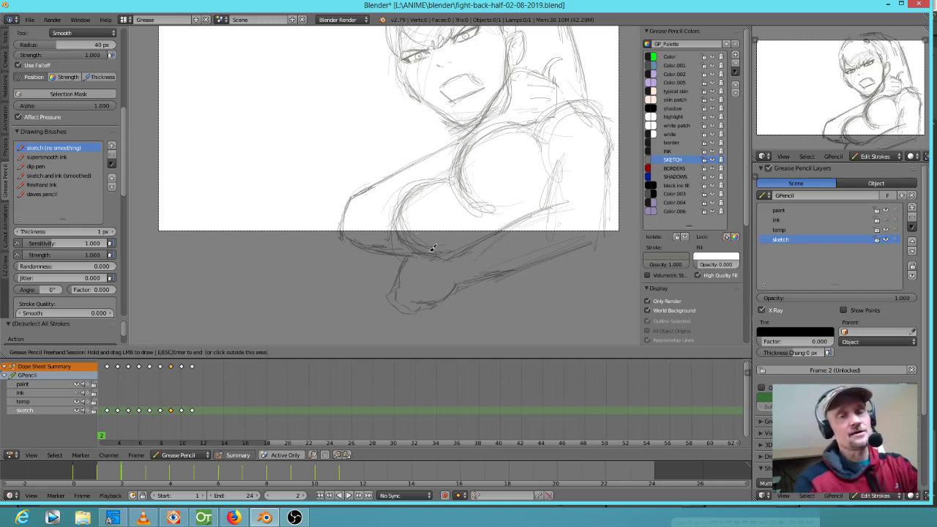
Step: Play and scrub through the sketch frames to check the updated arms, returning to frame 2
scroll(469, 274, down, 3)
click(173, 394)
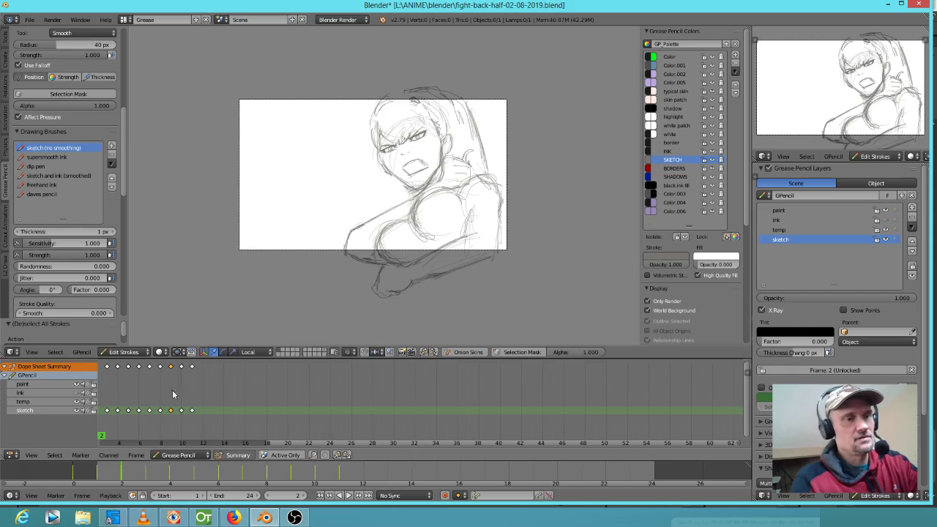
key(alt+a)
drag(182, 395, 101, 380)
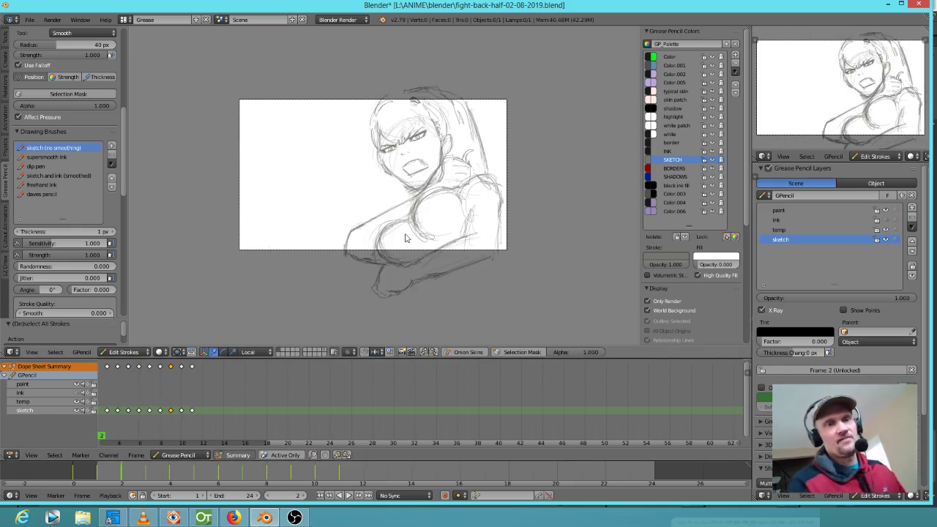
scroll(410, 236, up, 4)
scroll(414, 236, down, 1)
mouse_move(105, 386)
mouse_down()
mouse_move(186, 399)
mouse_move(100, 367)
mouse_up()
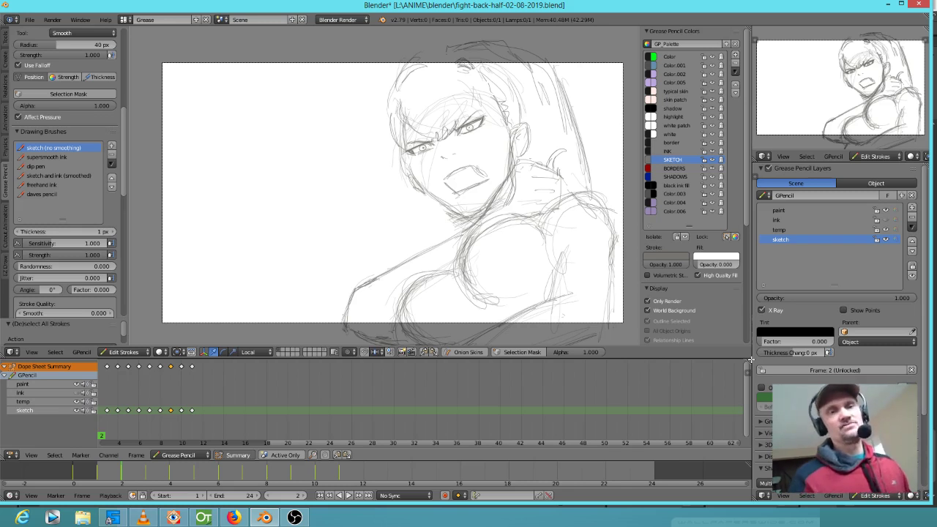
Step: Select a point on the extended arm's upper contour in frame 2 and shift it slightly
right_click(421, 254)
key(g)
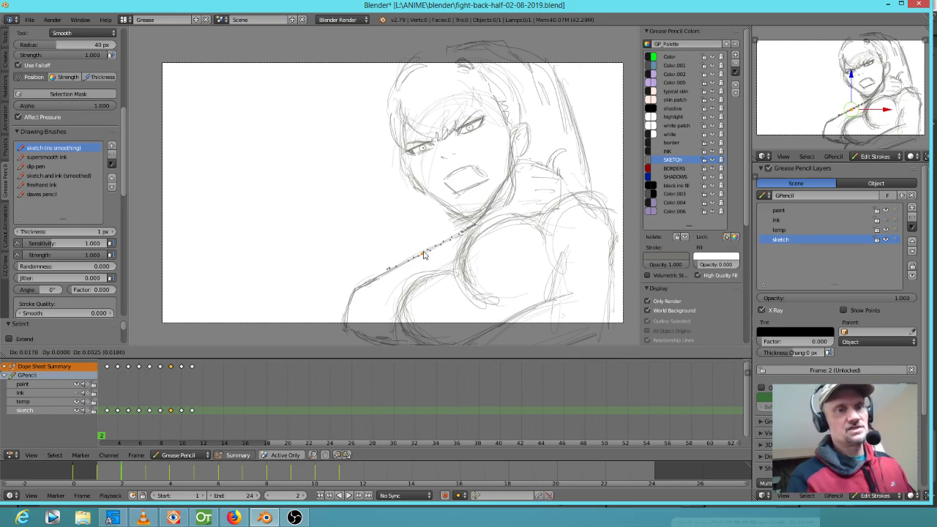
click(423, 254)
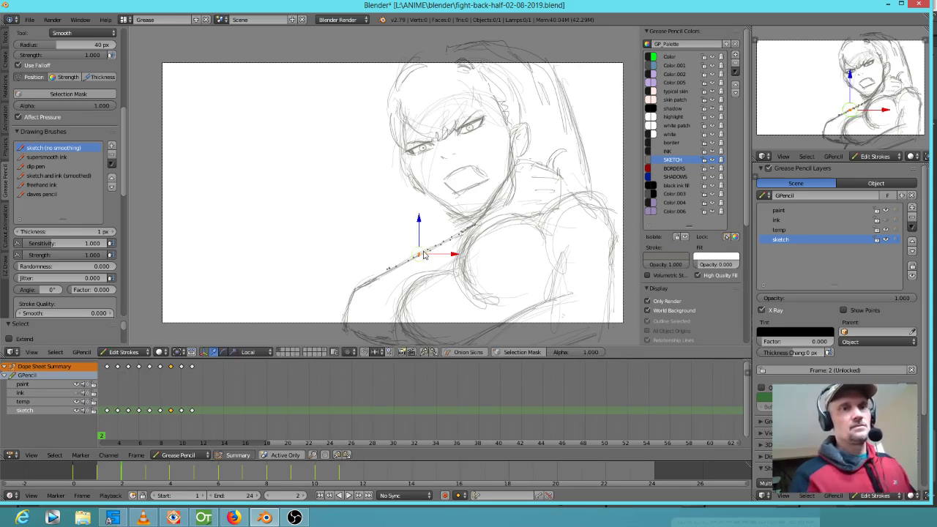
Step: Play and scrub the sketch sequence again, stopping at the woman's side-profile drawing in frame 3
scroll(540, 192, down, 2)
shift+middle_drag(544, 191, 517, 189)
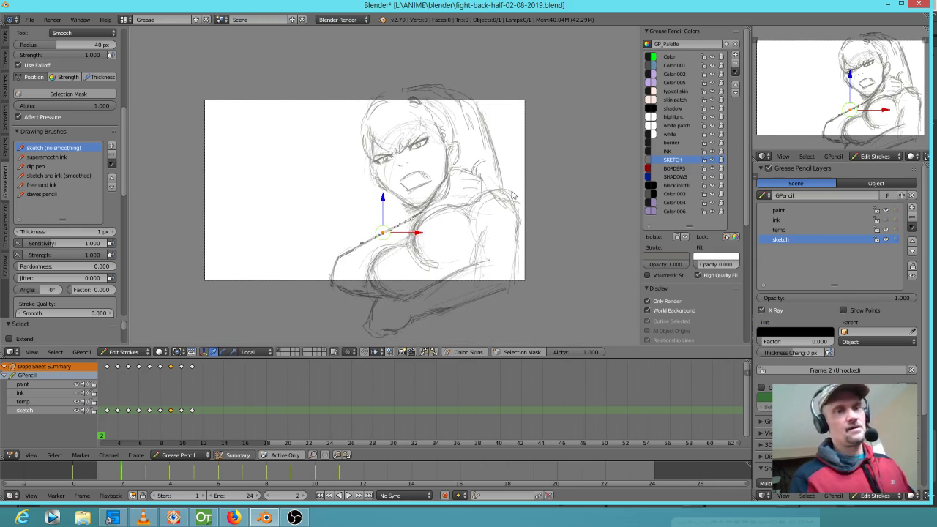
key(alt+a)
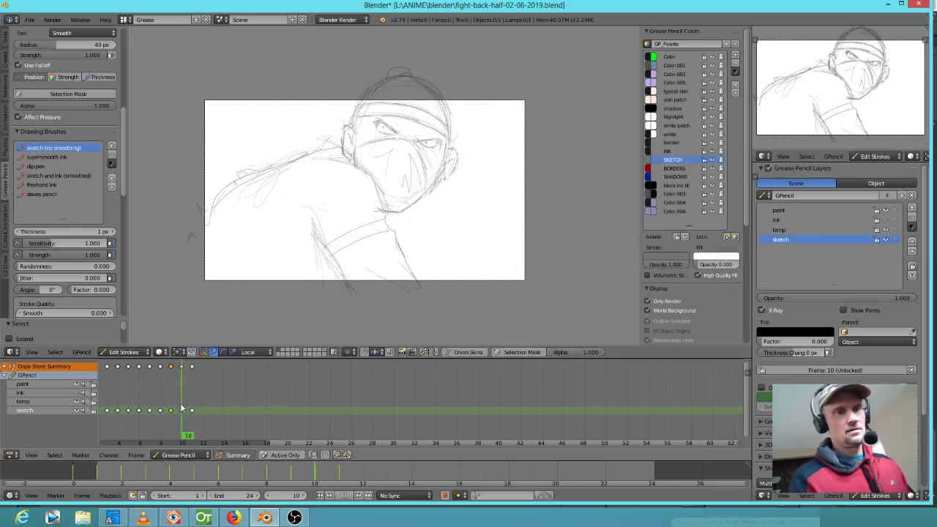
mouse_move(187, 411)
mouse_down()
mouse_move(129, 405)
mouse_move(104, 390)
mouse_up()
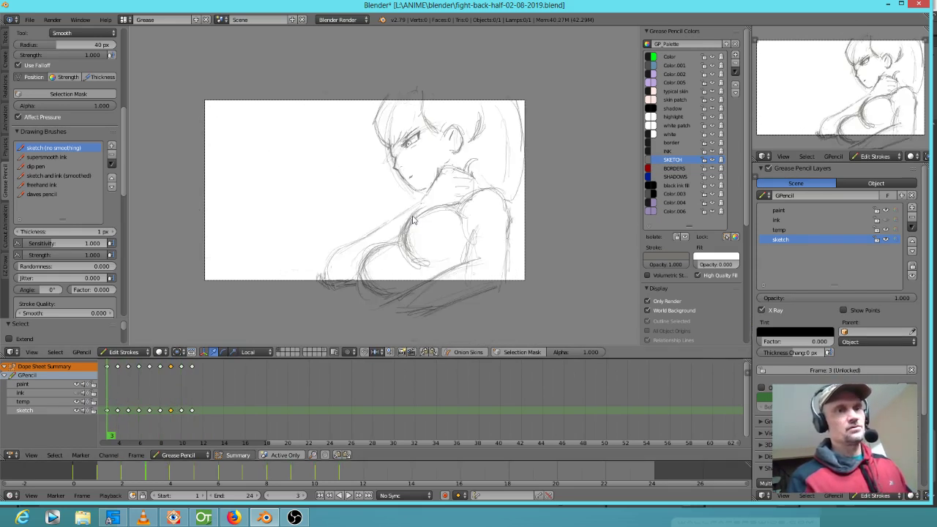
scroll(412, 220, up, 3)
scroll(411, 227, down, 1)
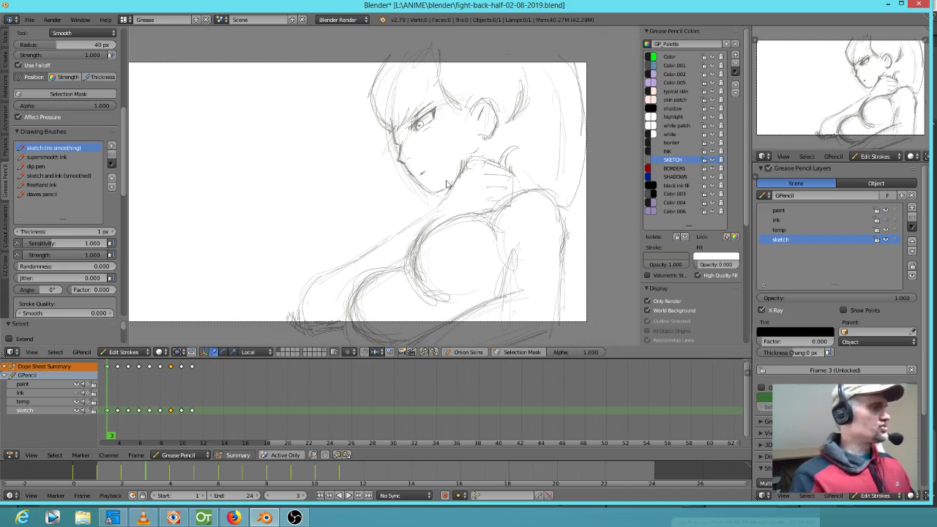
Step: In frame 3, erase the doubled lines along the woman's raised forearm and redraw its upper contour from the chin toward the elbow
drag(451, 189, 385, 244)
mouse_move(379, 222)
right_down()
mouse_move(386, 216)
mouse_move(386, 228)
mouse_move(418, 209)
mouse_move(378, 241)
mouse_move(370, 230)
right_up()
drag(392, 240, 399, 236)
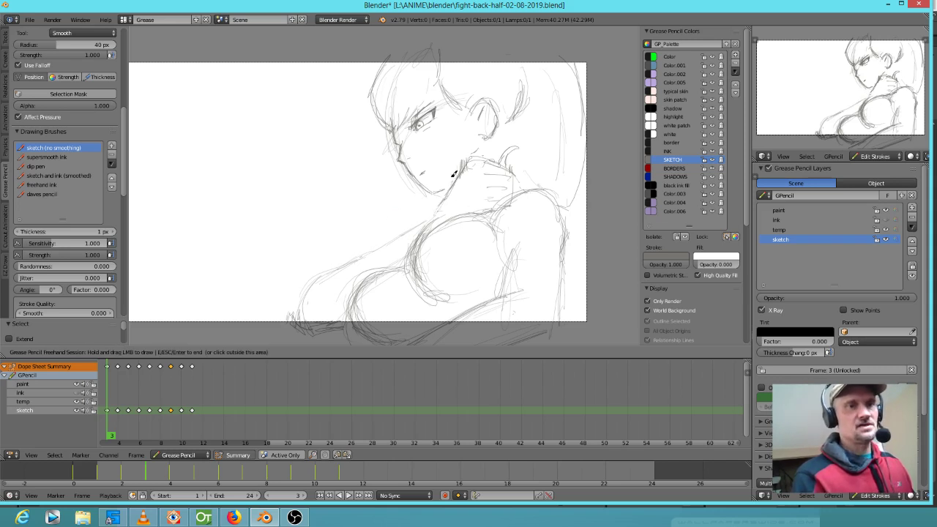
right_drag(438, 216, 446, 210)
mouse_move(459, 188)
mouse_down()
mouse_move(424, 223)
mouse_move(483, 214)
mouse_up()
mouse_move(416, 238)
mouse_down()
mouse_move(482, 215)
mouse_move(426, 234)
mouse_move(463, 216)
mouse_up()
drag(415, 250, 448, 221)
drag(438, 209, 388, 240)
drag(435, 212, 380, 243)
Step: In frame 3, strengthen the outer contour of the woman's upper arm and clean up and redraw the lines under her chest
shift+middle_drag(437, 260, 329, 202)
drag(452, 146, 450, 192)
drag(454, 150, 448, 245)
drag(452, 196, 443, 265)
drag(408, 176, 397, 235)
mouse_move(418, 250)
right_down()
mouse_move(421, 234)
mouse_move(386, 290)
right_up()
drag(402, 237, 354, 259)
drag(354, 296, 425, 277)
mouse_move(359, 299)
mouse_down()
mouse_move(437, 273)
mouse_move(432, 254)
mouse_up()
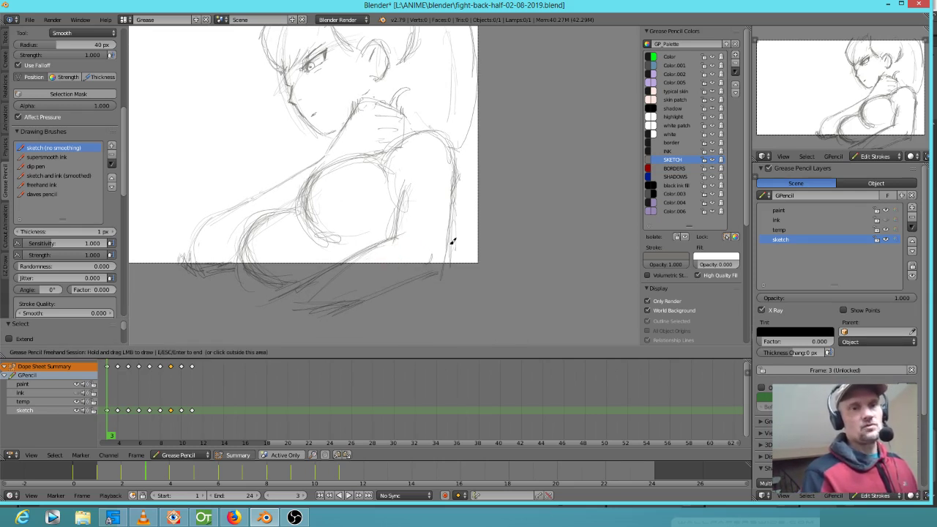
Step: Redraw the inner contour of the woman's upper arm in frame 3, adding short muscle lines beside it
shift+middle_drag(456, 225, 494, 255)
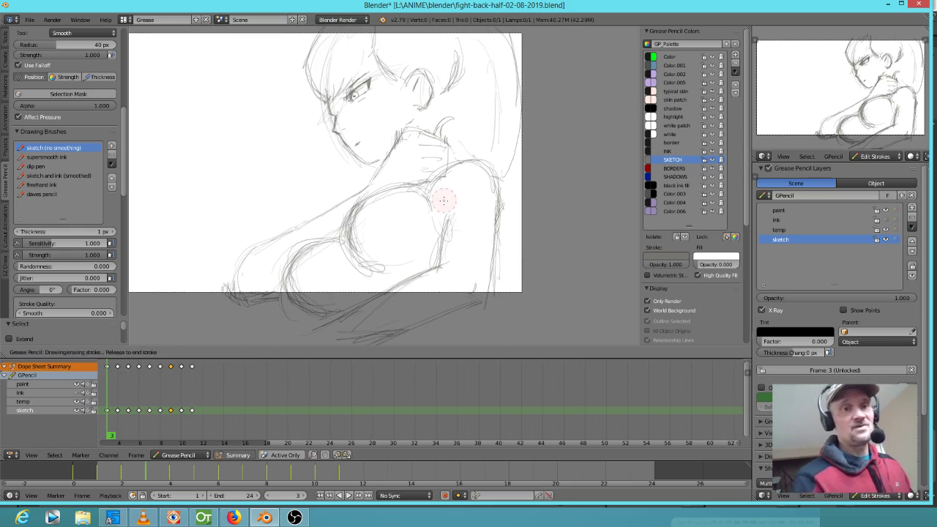
mouse_move(418, 192)
mouse_down()
mouse_move(412, 234)
mouse_move(420, 259)
mouse_move(434, 265)
mouse_up()
drag(422, 207, 422, 264)
drag(446, 193, 464, 230)
drag(446, 195, 455, 217)
drag(451, 217, 471, 235)
drag(460, 218, 474, 228)
mouse_move(453, 205)
mouse_down()
mouse_move(458, 229)
mouse_move(471, 226)
mouse_up()
right_drag(473, 226, 479, 213)
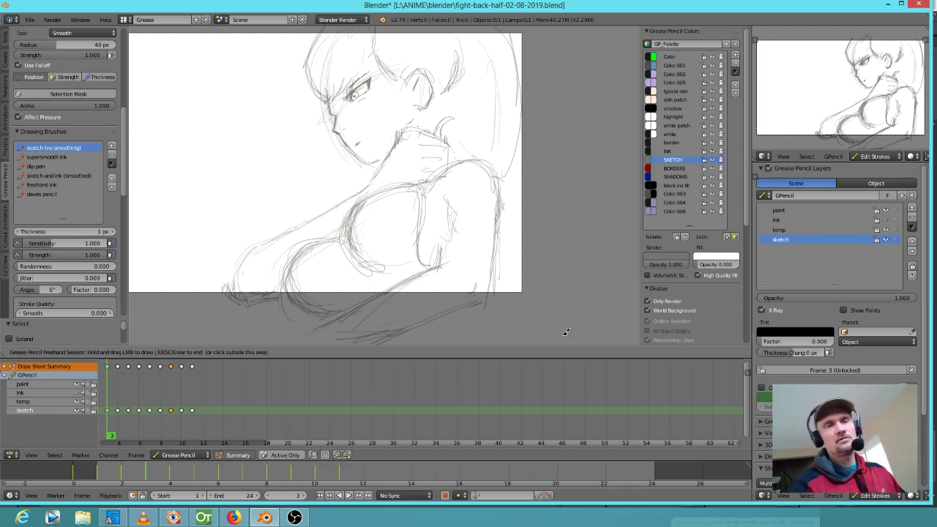
Step: Compare frame 3 with frame 2, then erase and redraw the woman's elbow shorter and reinforce her lower and outer arm contours
scroll(448, 260, down, 2)
shift+middle_drag(477, 237, 503, 250)
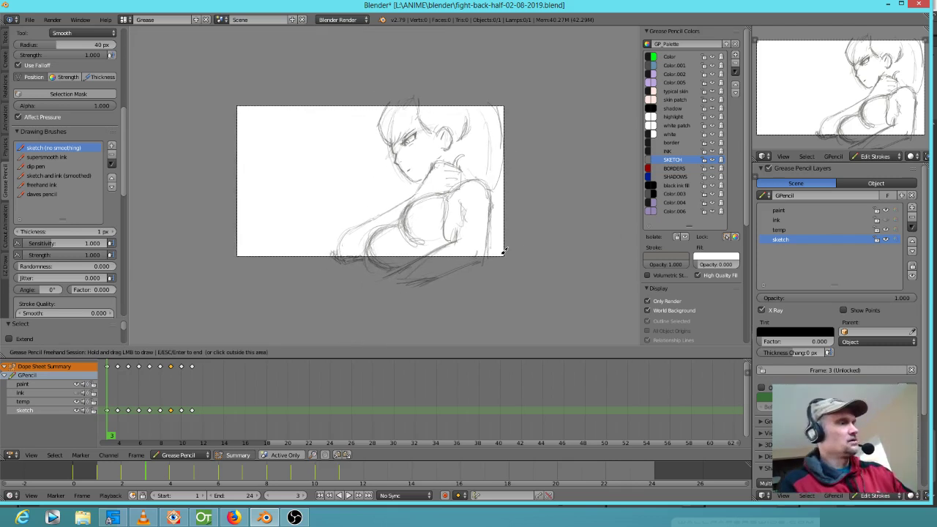
key(Left)
key(Right)
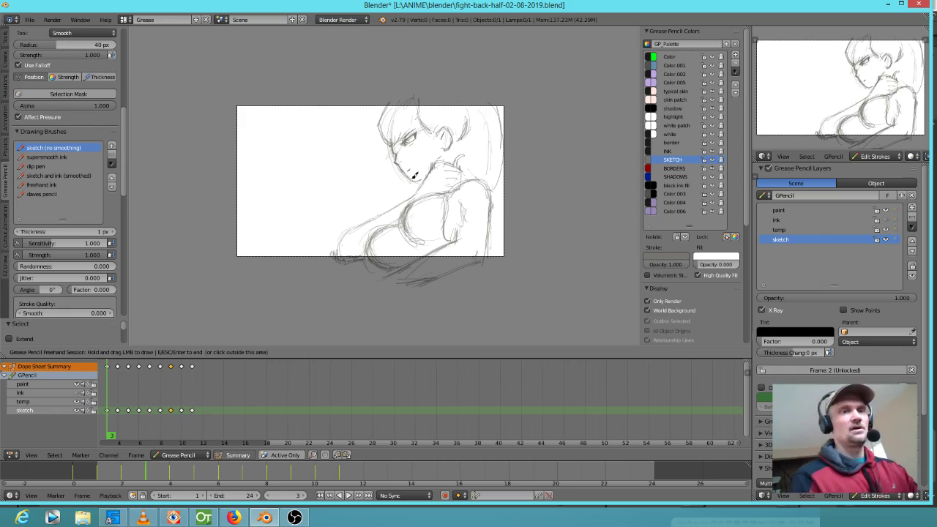
mouse_move(342, 247)
mouse_down()
mouse_move(324, 244)
mouse_move(348, 254)
mouse_up()
right_drag(342, 221, 334, 239)
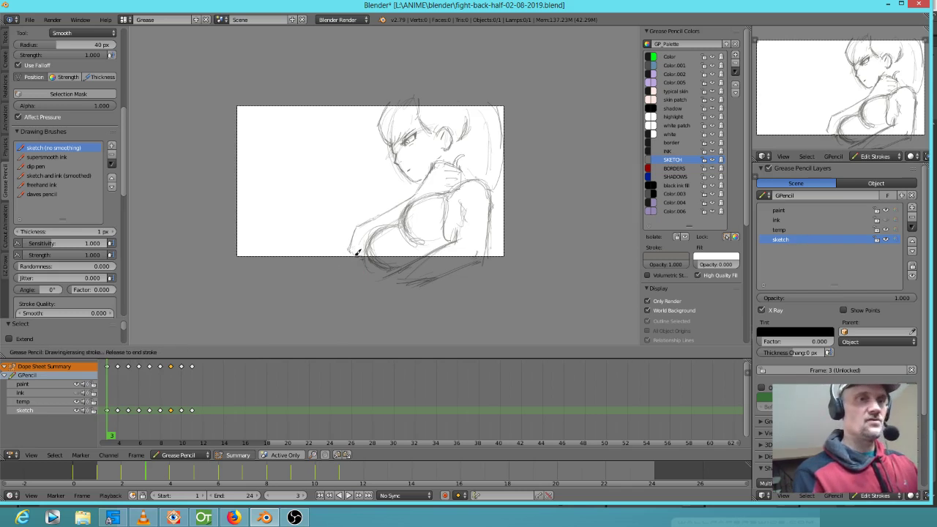
drag(500, 253, 439, 279)
drag(491, 194, 488, 245)
drag(490, 223, 486, 262)
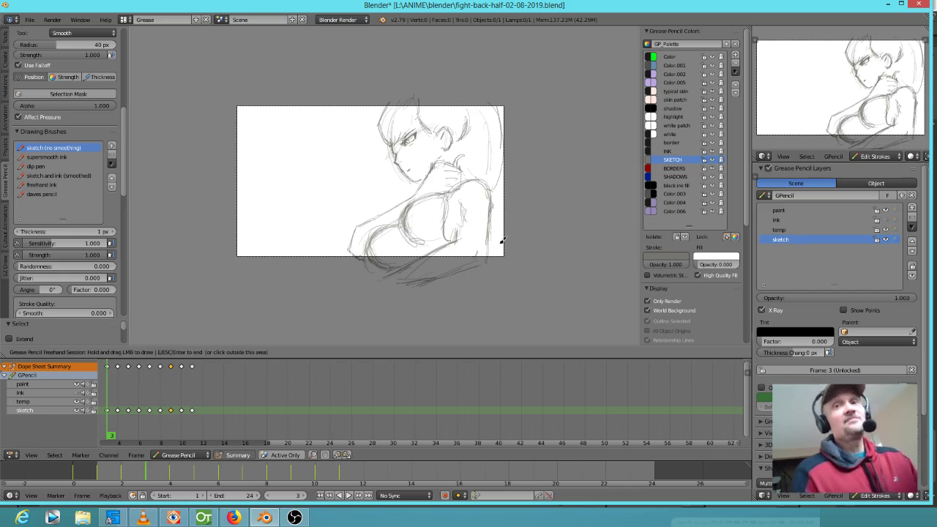
Step: Erase the short muscle lines in frame 3, redraw the inner upper-arm line, and remove stray marks inside the chest contour
right_drag(475, 207, 472, 219)
drag(461, 201, 458, 232)
drag(461, 205, 460, 221)
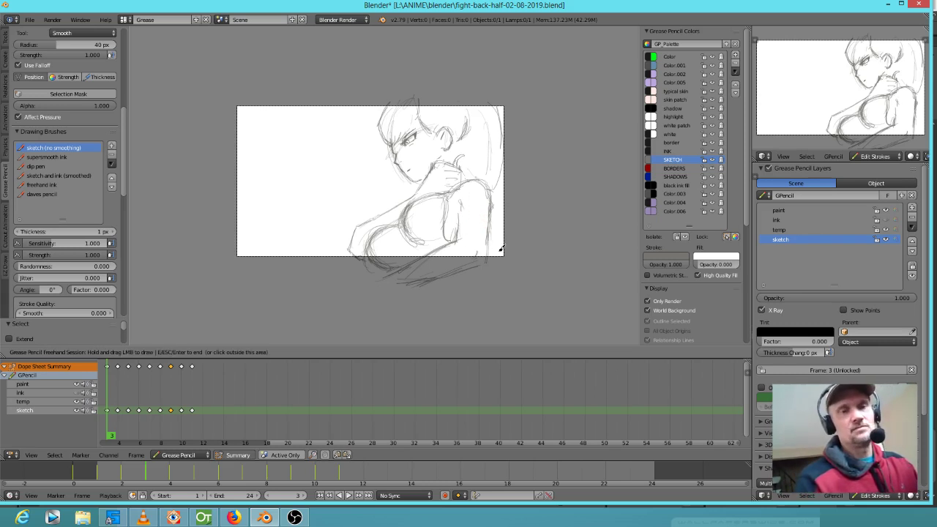
right_drag(430, 230, 421, 235)
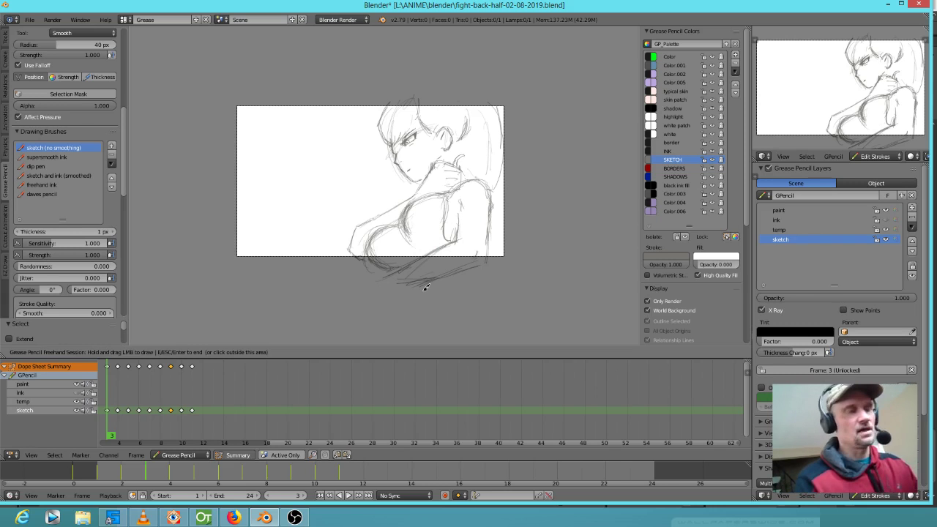
Step: Flip between frames 2 and 3 to compare the poses, and erase stray construction lines inside the chest contour
key(Left)
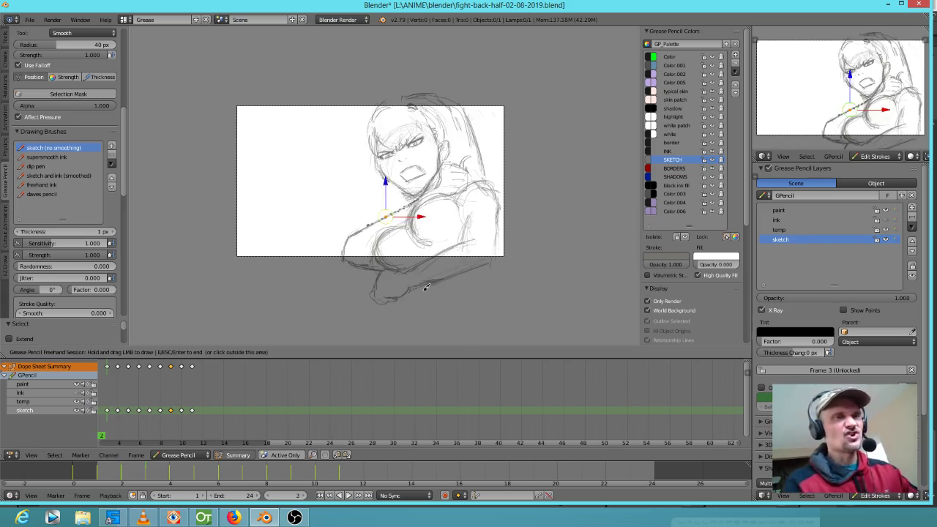
key(Right)
key(Left)
key(Right)
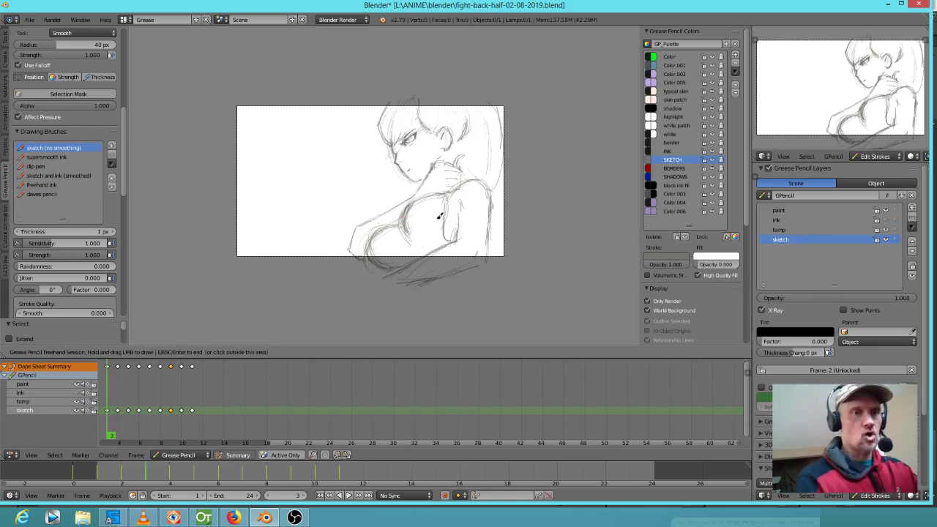
key(Left)
key(Right)
mouse_move(432, 229)
right_down()
mouse_move(422, 229)
mouse_move(437, 236)
right_up()
Step: Flip back and forth through frames 1 to 3 to check continuity of the woman's arms and chest
key(Left)
key(Right)
key(Left)
key(Left)
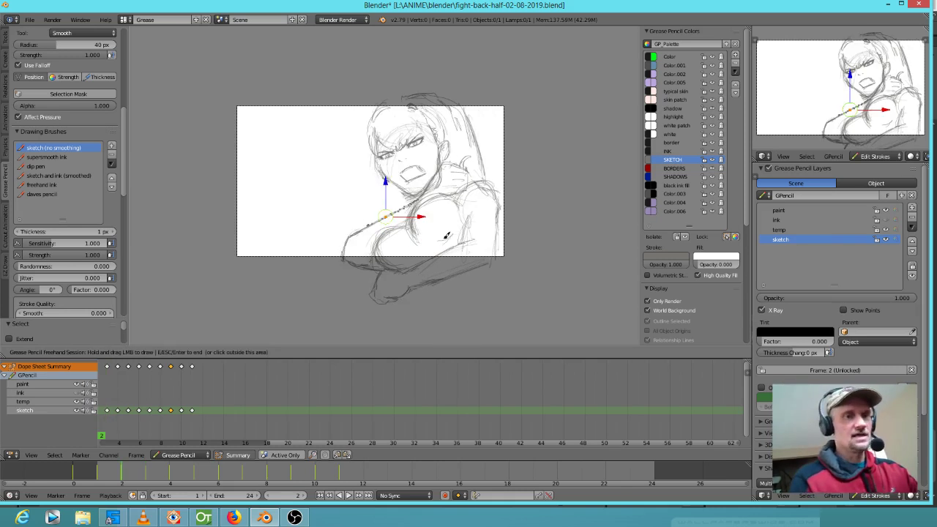
key(Left)
key(Right)
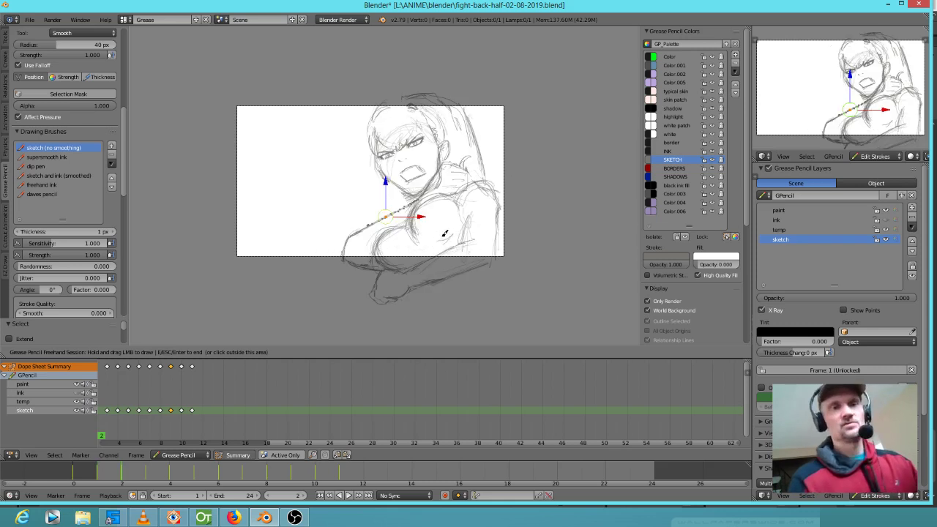
key(Right)
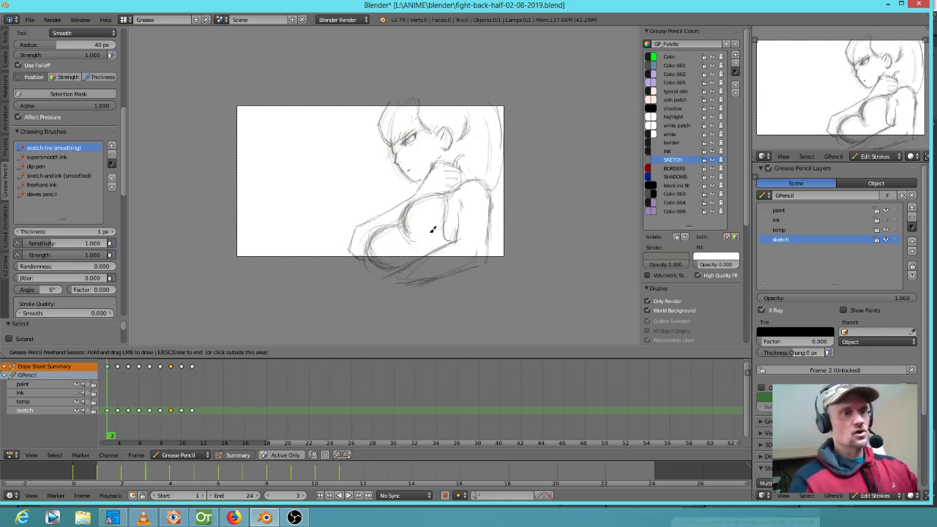
Step: In frame 4, erase the staff lines crossing the spiky-haired attacker's arm and chest, and redraw the clothing edge below the canvas
key(Right)
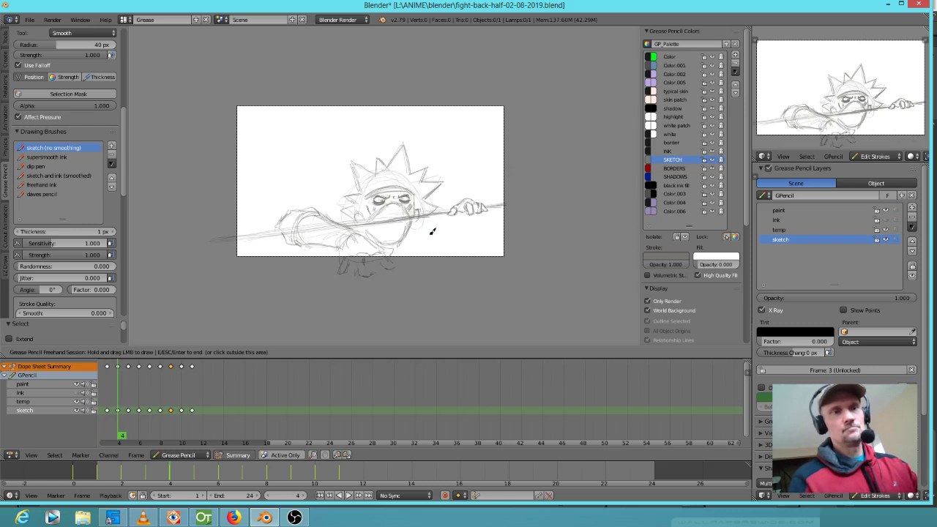
scroll(299, 235, up, 5)
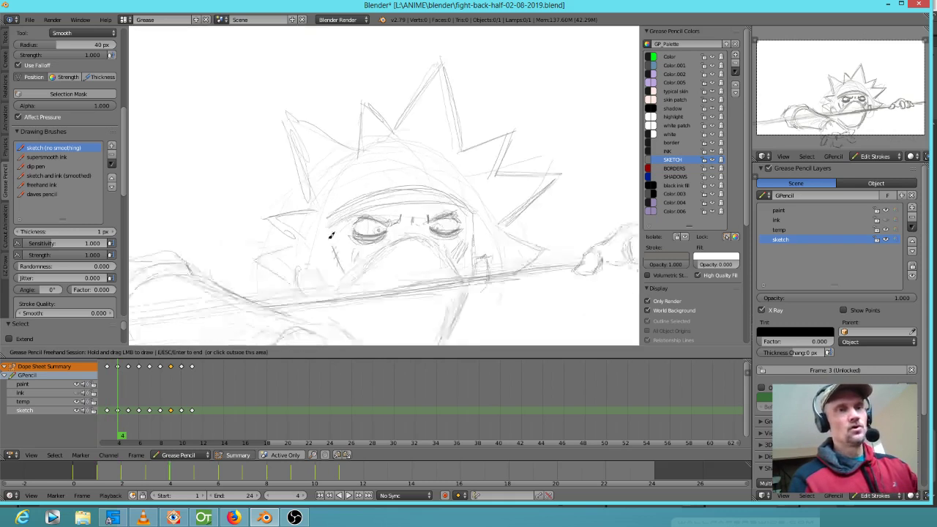
scroll(410, 229, down, 2)
shift+middle_drag(448, 226, 516, 190)
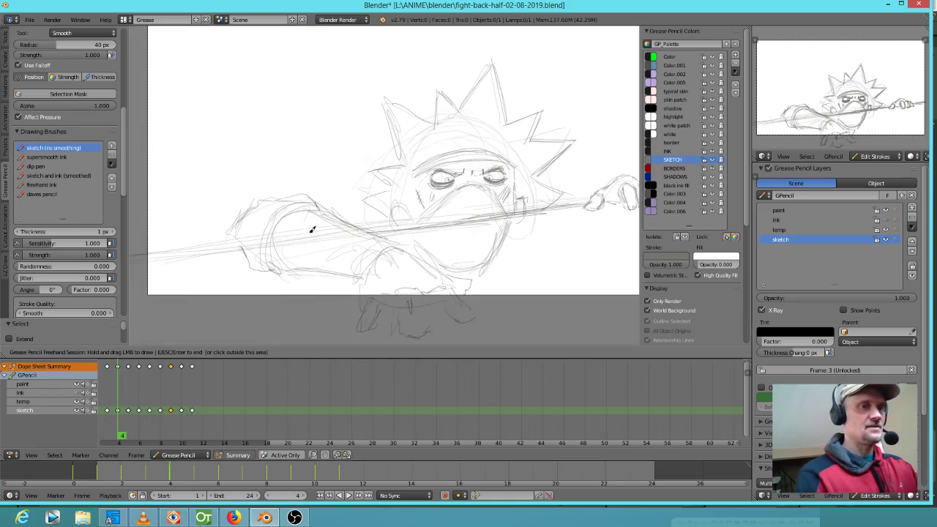
mouse_move(304, 234)
right_down()
mouse_move(298, 245)
mouse_move(337, 252)
mouse_move(292, 241)
mouse_move(284, 250)
right_up()
right_drag(348, 256, 355, 252)
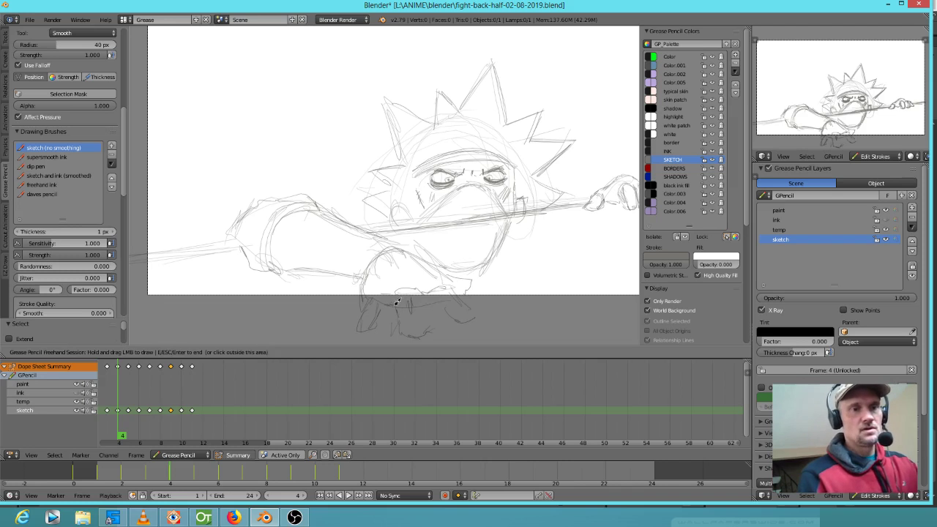
mouse_move(425, 302)
mouse_down()
mouse_move(430, 331)
mouse_move(442, 299)
mouse_move(472, 322)
mouse_move(463, 298)
mouse_move(471, 307)
mouse_up()
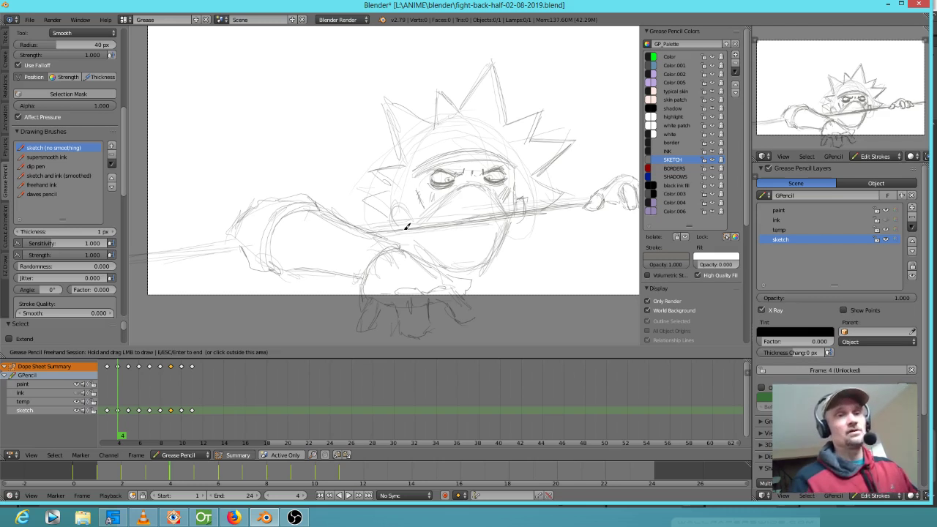
Step: In frame 4, redraw the bandage edge and lower contour of the attacker's extended forearm, erasing the old construction lines there
mouse_move(306, 205)
mouse_down()
mouse_move(270, 244)
mouse_move(285, 261)
mouse_move(284, 251)
mouse_up()
mouse_move(262, 231)
right_down()
mouse_move(264, 223)
mouse_move(264, 252)
right_up()
drag(307, 203, 283, 262)
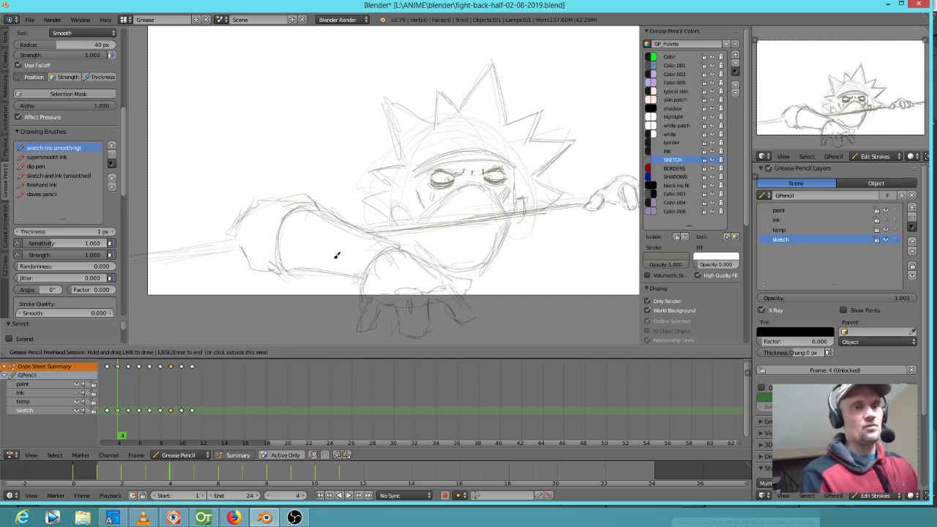
right_drag(304, 272, 315, 263)
drag(295, 271, 354, 275)
Step: Draw curved bandage lines across the attacker's extended forearm in frame 4
mouse_move(311, 213)
mouse_down()
mouse_move(293, 250)
mouse_move(298, 266)
mouse_up()
mouse_move(309, 214)
mouse_down()
mouse_move(293, 261)
mouse_move(306, 271)
mouse_up()
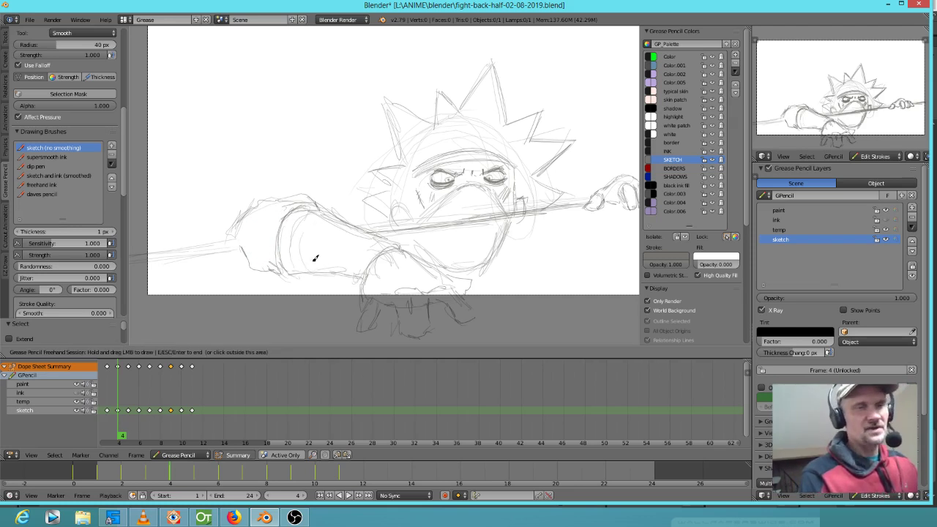
mouse_move(326, 223)
mouse_down()
mouse_move(338, 260)
mouse_move(355, 265)
mouse_up()
mouse_move(379, 231)
mouse_down()
mouse_move(358, 265)
mouse_move(331, 252)
mouse_up()
Step: Erase the rough chin lines below the staff and redraw both sides of the attacker's jaw as cleaner contours
mouse_move(552, 249)
shift+middle_down()
mouse_move(443, 254)
mouse_move(477, 244)
shift+middle_up()
mouse_move(351, 239)
right_down()
mouse_move(385, 249)
mouse_move(420, 226)
mouse_move(422, 246)
mouse_move(408, 258)
right_up()
drag(403, 261, 393, 264)
drag(437, 228, 420, 259)
drag(441, 217, 422, 259)
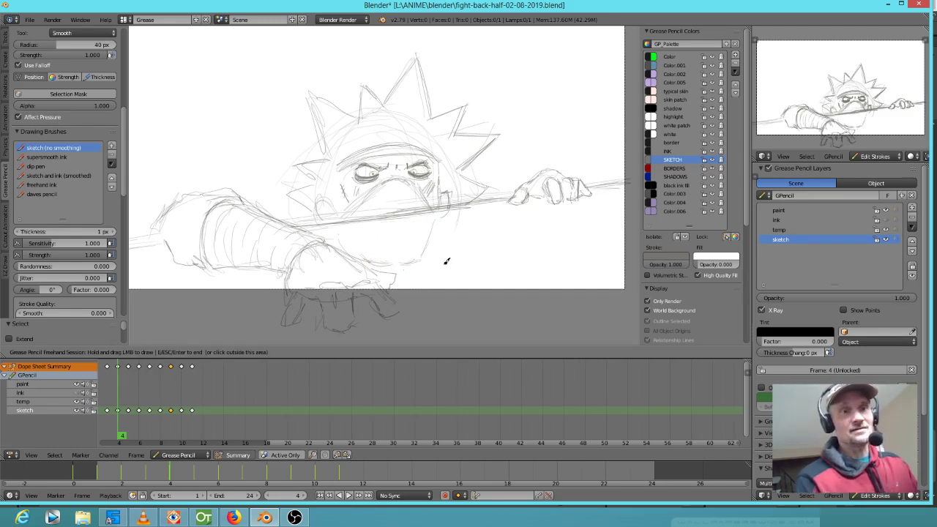
right_drag(368, 245, 387, 254)
drag(343, 231, 357, 248)
drag(348, 236, 364, 255)
drag(360, 250, 393, 265)
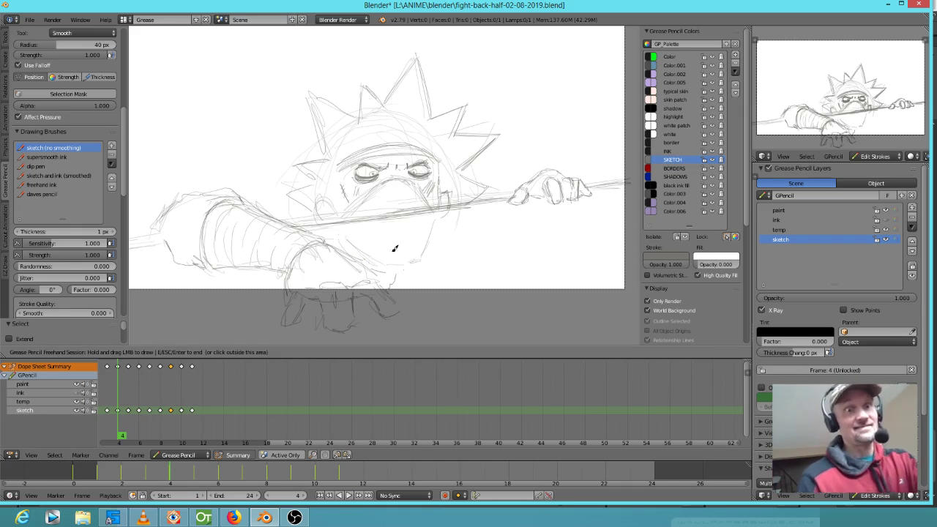
Step: Erase the round skull construction lines running through the hair and beside the face, and redraw the small hair spike
mouse_move(419, 118)
right_down()
mouse_move(351, 125)
mouse_move(341, 135)
mouse_move(324, 137)
mouse_move(322, 126)
right_up()
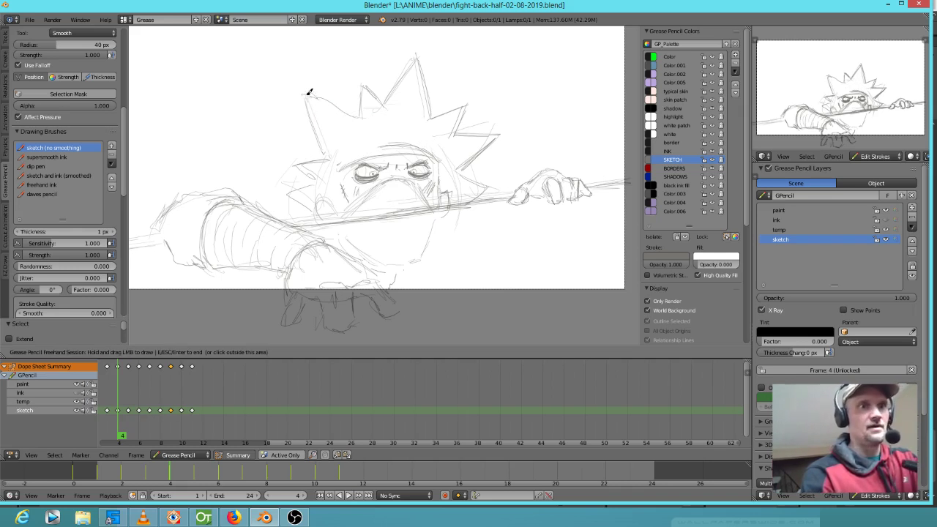
drag(368, 82, 373, 108)
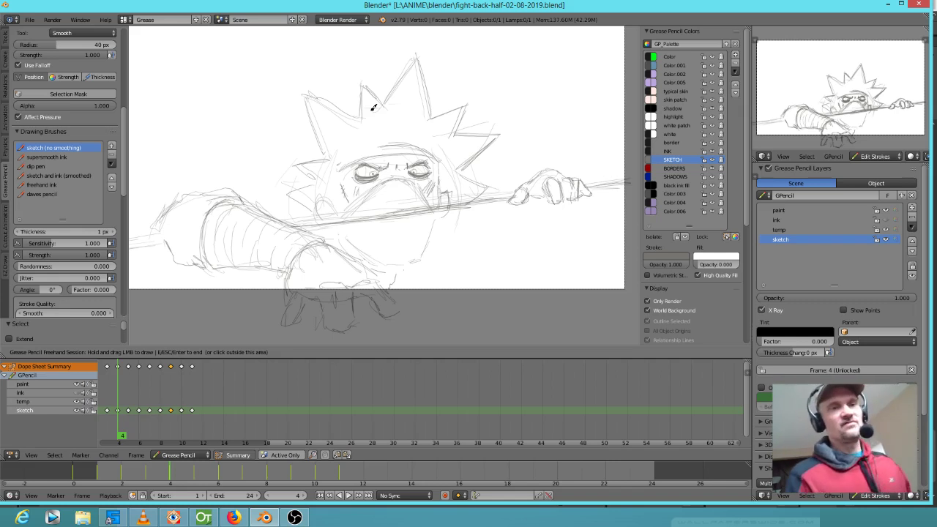
right_drag(459, 222, 458, 225)
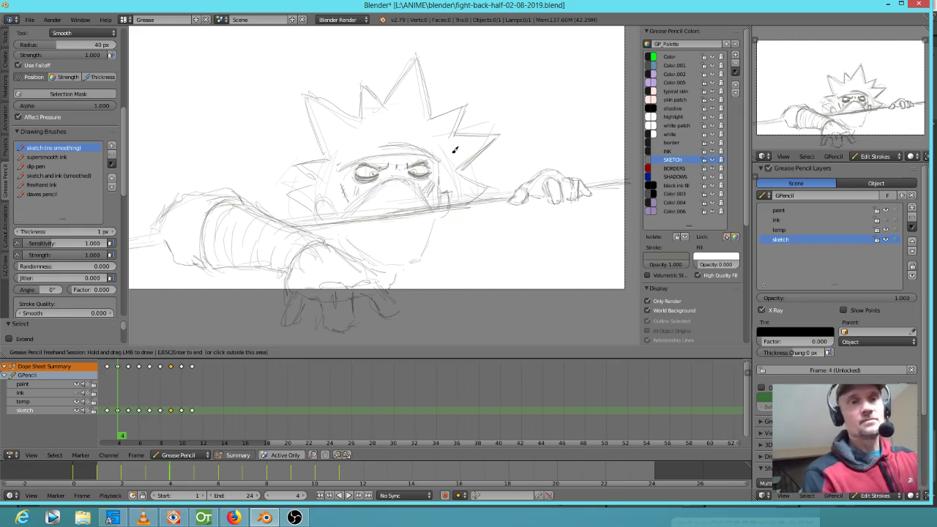
right_click(451, 152)
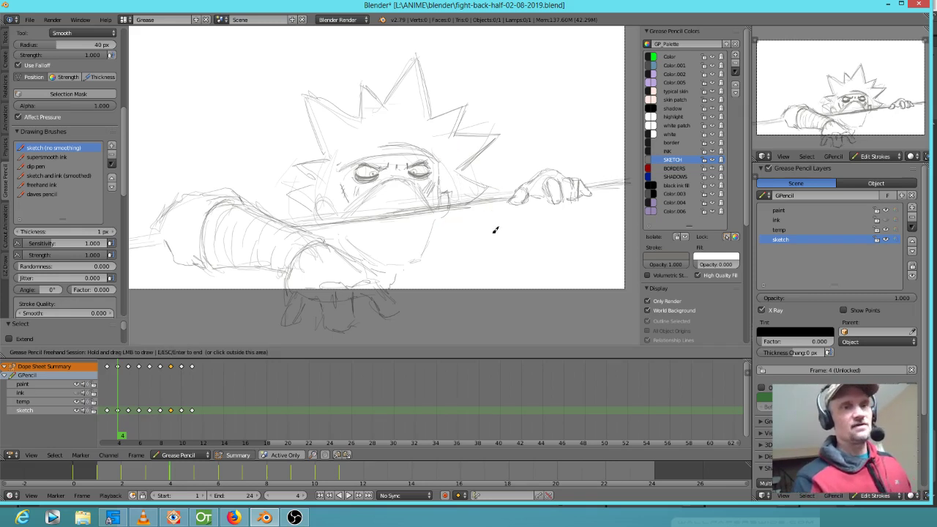
Step: Scrub and play through the frames around 4 to 6 to compare the cleaned-up attacker sketch with its neighbours
shift+middle_drag(509, 233, 505, 195)
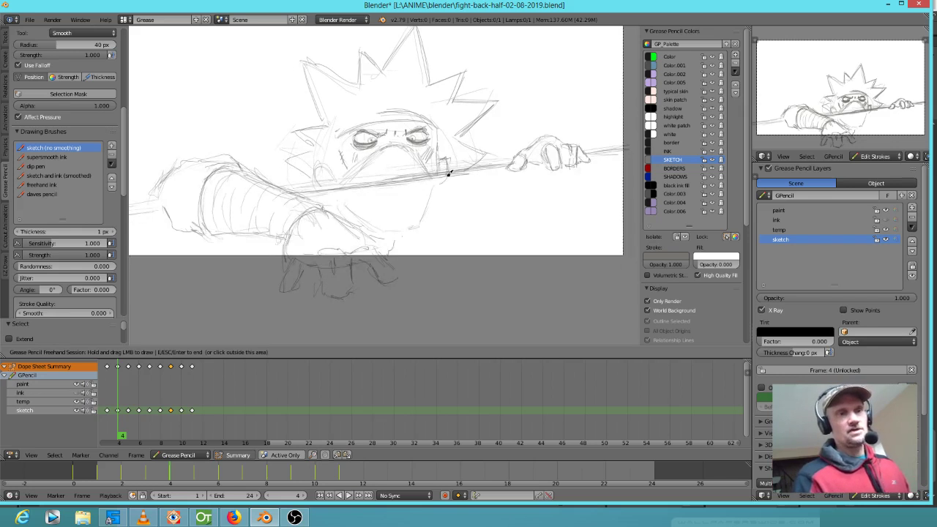
scroll(450, 174, down, 4)
scroll(459, 185, up, 6)
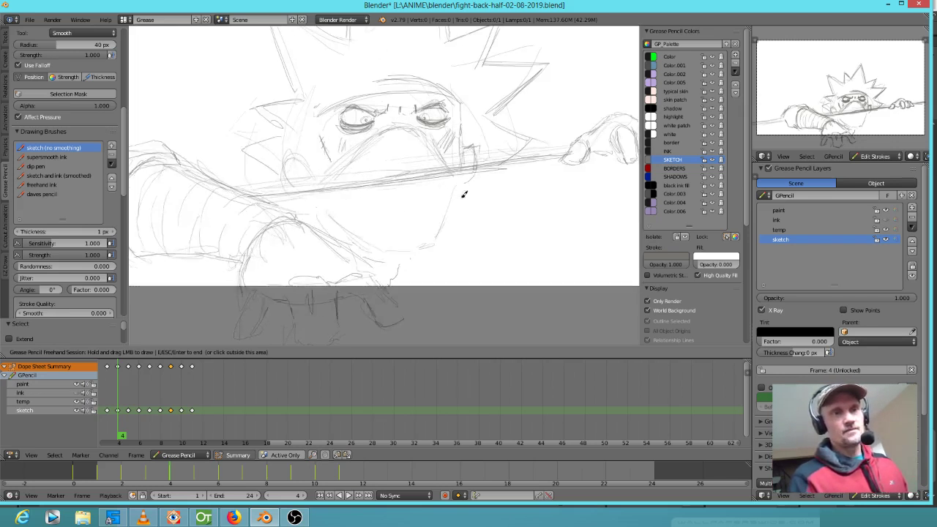
scroll(464, 194, down, 1)
shift+middle_drag(466, 196, 515, 216)
click(113, 393)
key(alt+a)
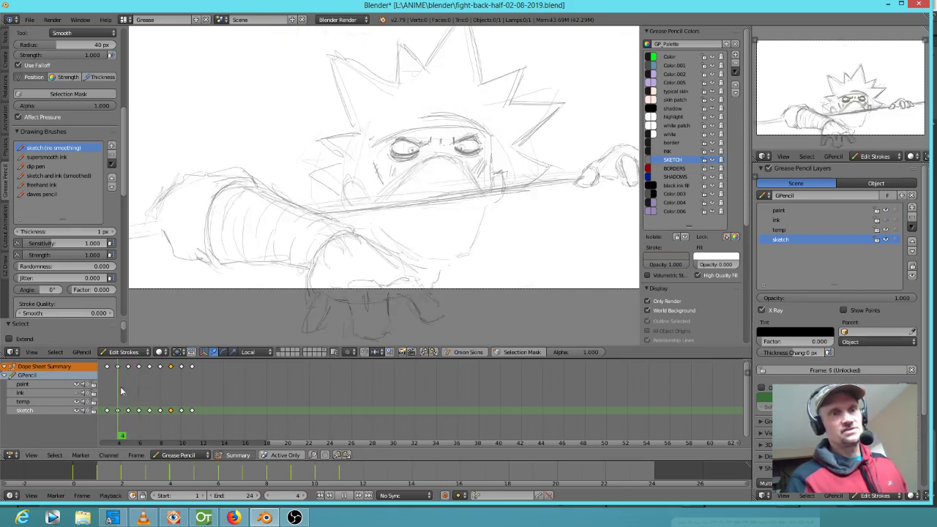
mouse_move(122, 386)
mouse_down()
mouse_move(147, 391)
mouse_move(124, 391)
mouse_up()
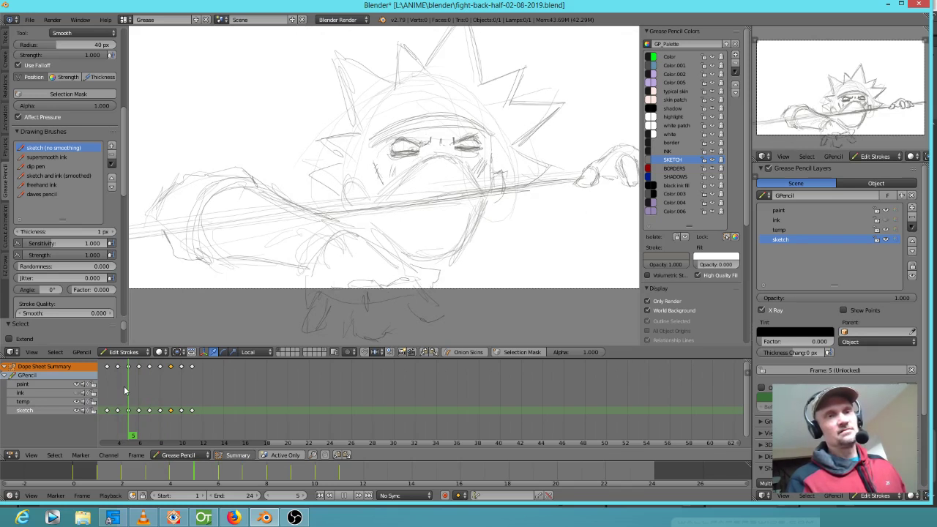
drag(124, 386, 124, 386)
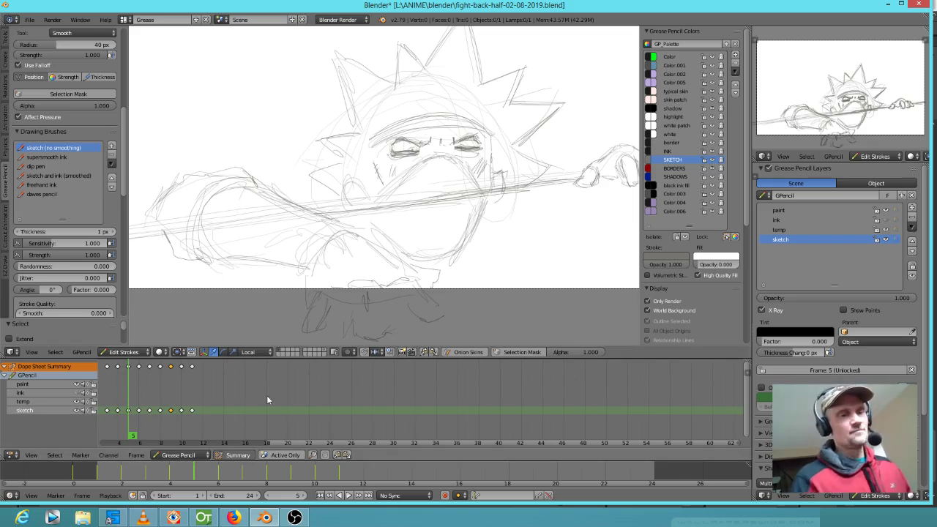
key(alt+a)
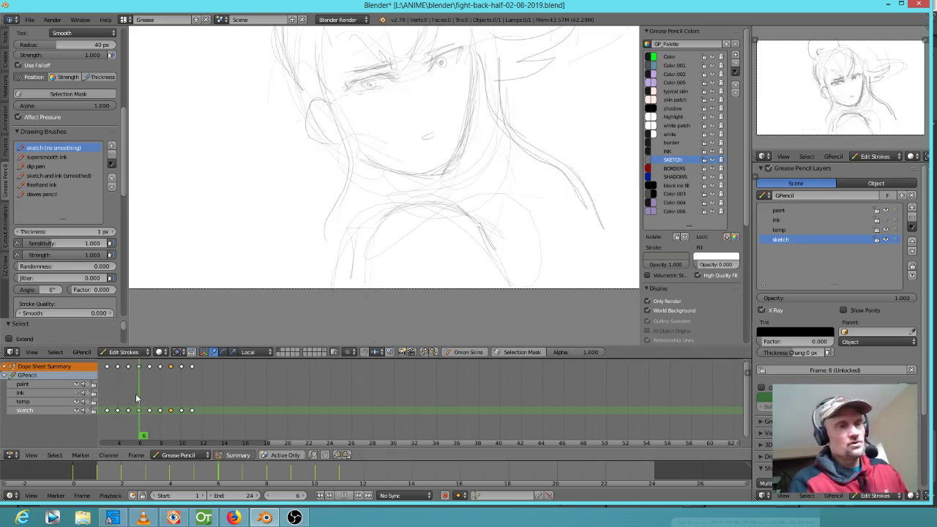
key(Escape)
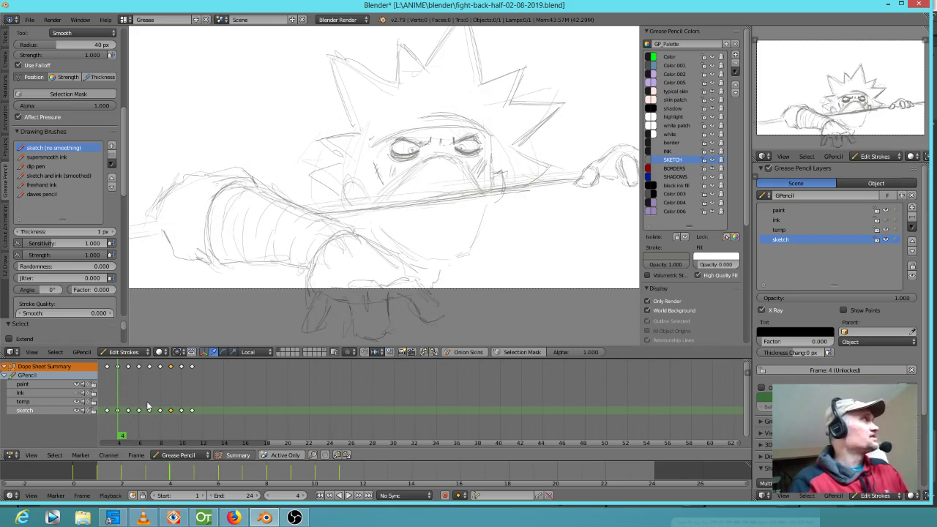
Step: Try to move the sketch keyframes from frame 6 through 11 together along the timeline, with frame 12 as the current frame
click(192, 410)
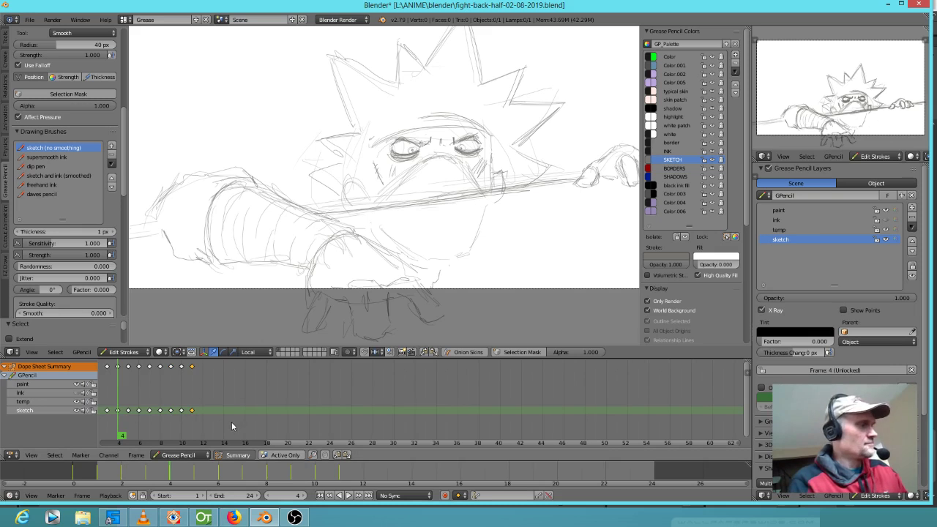
key(b)
drag(223, 422, 134, 394)
click(201, 415)
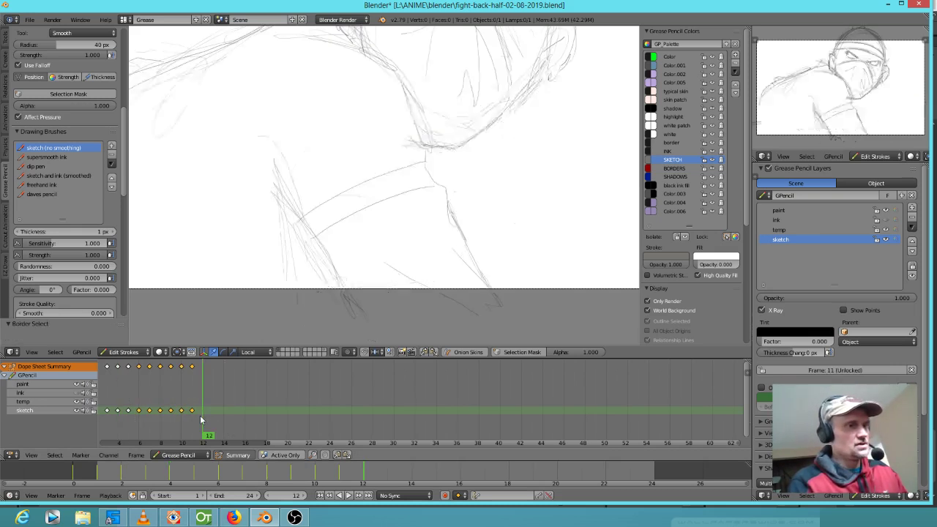
right_click(193, 412)
mouse_move(221, 407)
ctrl+mouse_down()
mouse_move(165, 391)
mouse_move(132, 399)
mouse_move(174, 430)
ctrl+mouse_up()
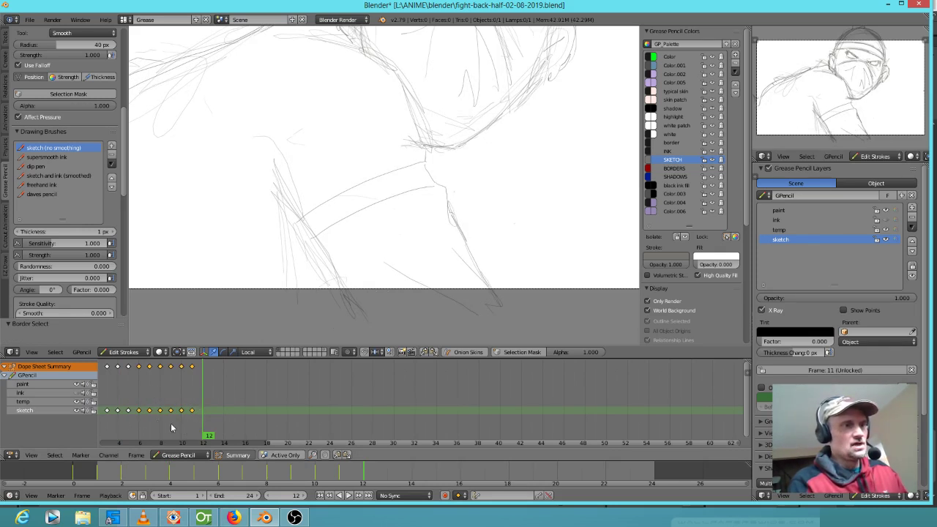
key(g)
click(139, 414)
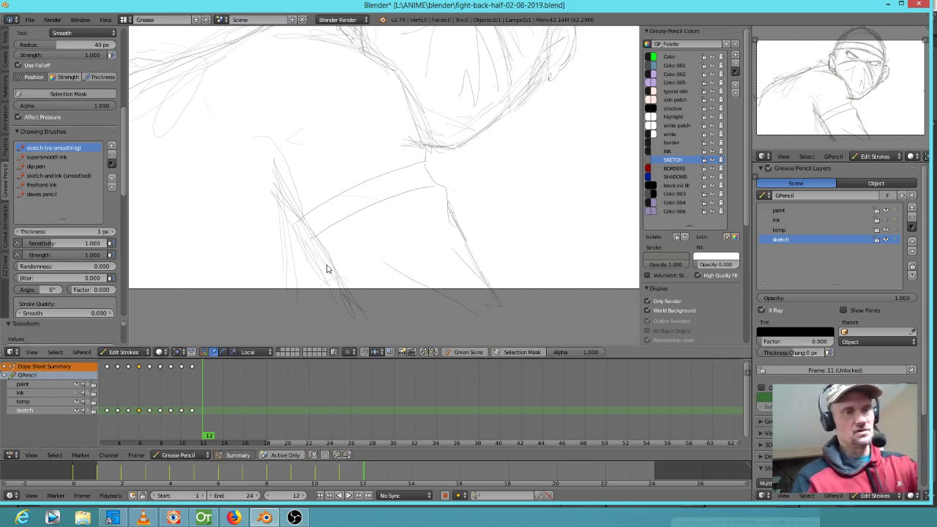
scroll(379, 172, down, 4)
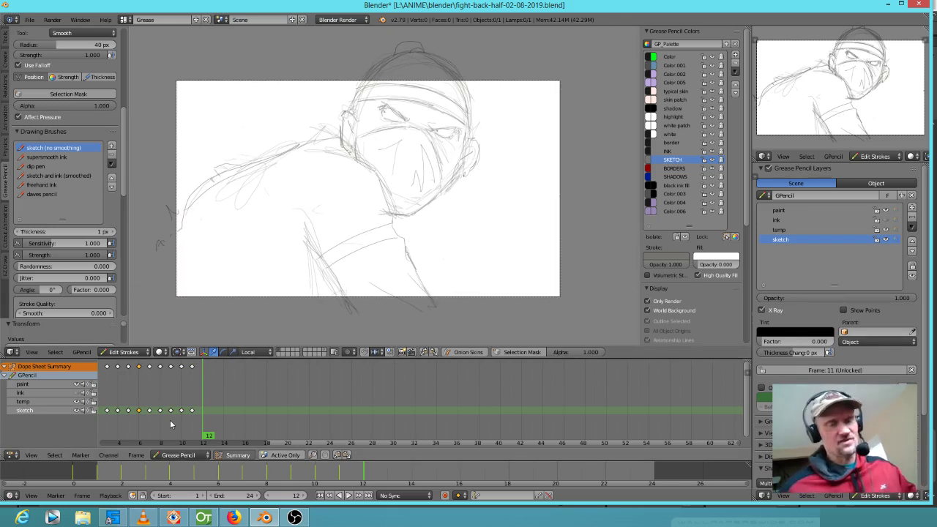
scroll(217, 387, down, 11)
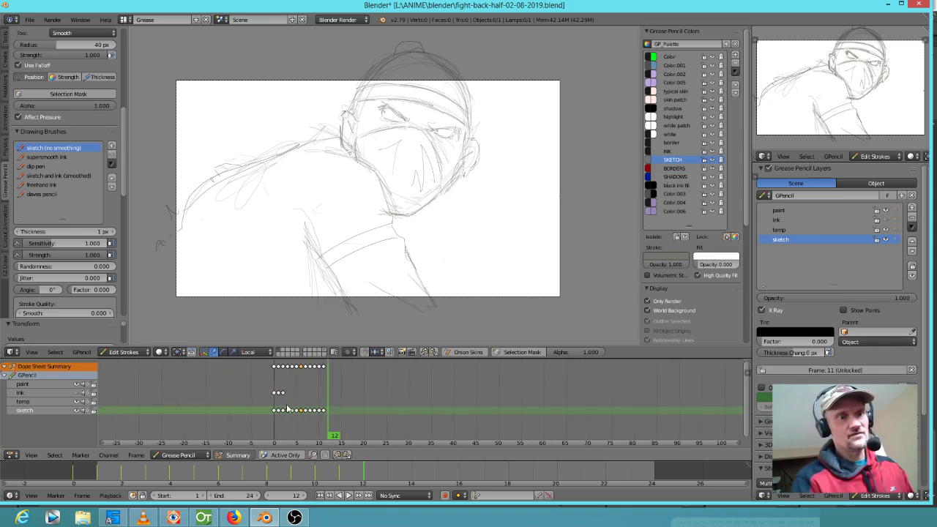
scroll(294, 401, up, 11)
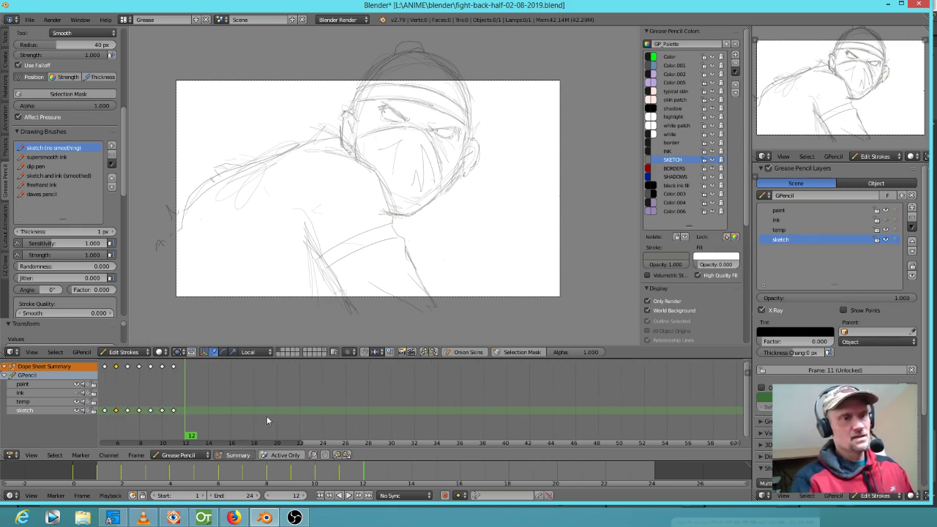
scroll(266, 420, down, 2)
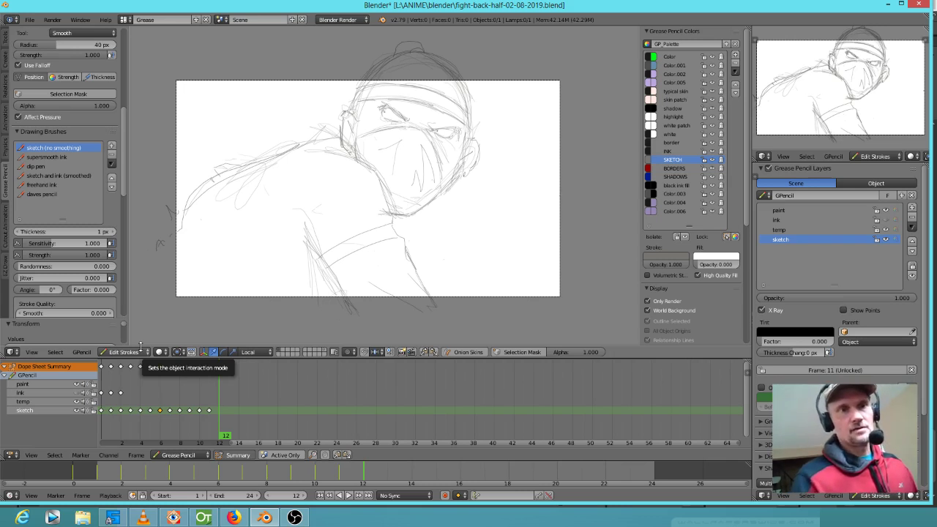
Step: Start a new drawing at frame 12 on the sketch layer and lightly rough in two overlapping figures with heads, torsos and arms
mouse_move(221, 382)
mouse_down()
mouse_move(177, 391)
mouse_move(218, 396)
mouse_up()
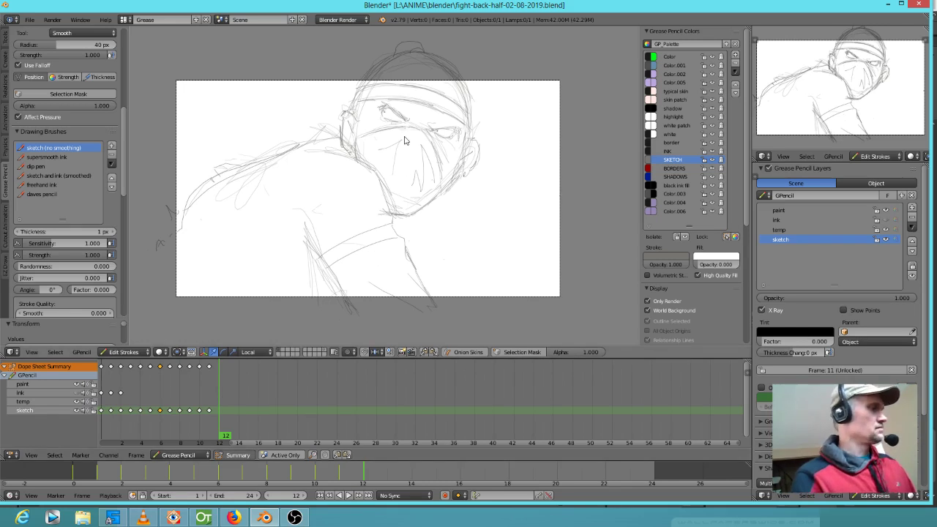
key(d)
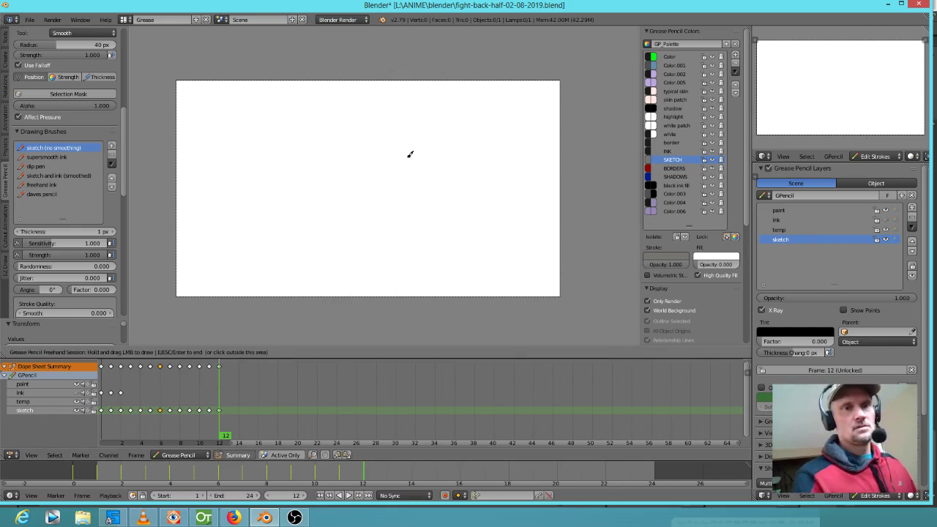
drag(324, 134, 328, 124)
mouse_move(416, 145)
mouse_down()
mouse_move(388, 175)
mouse_move(420, 161)
mouse_up()
mouse_move(359, 186)
mouse_down()
mouse_move(325, 168)
mouse_move(285, 209)
mouse_move(376, 203)
mouse_move(345, 288)
mouse_move(389, 203)
mouse_move(349, 224)
mouse_move(376, 180)
mouse_move(356, 241)
mouse_move(330, 217)
mouse_move(292, 239)
mouse_move(379, 222)
mouse_move(343, 186)
mouse_move(359, 161)
mouse_up()
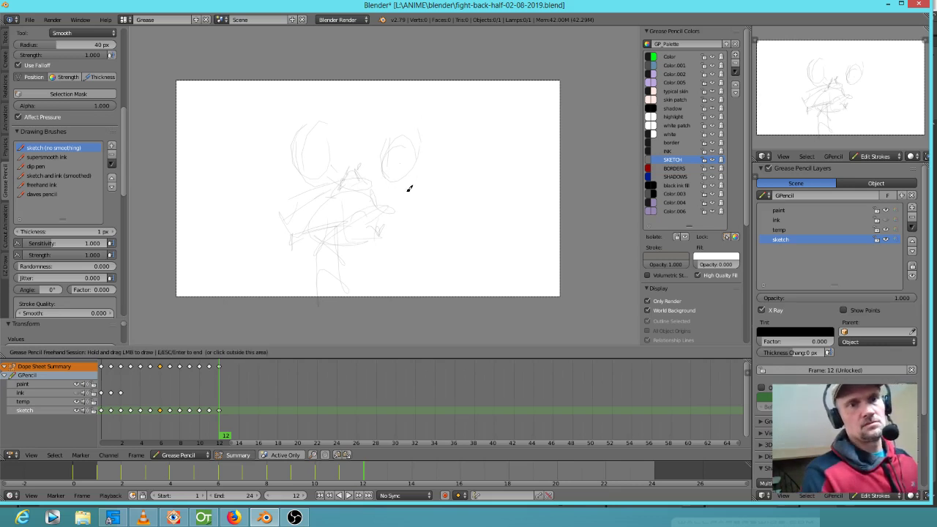
drag(417, 184, 427, 191)
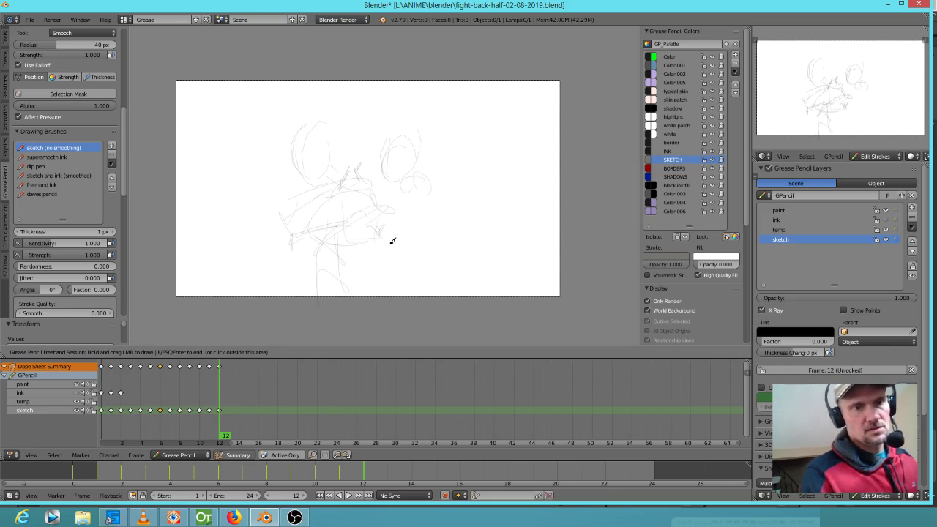
mouse_move(374, 249)
mouse_down()
mouse_move(381, 266)
mouse_move(387, 250)
mouse_up()
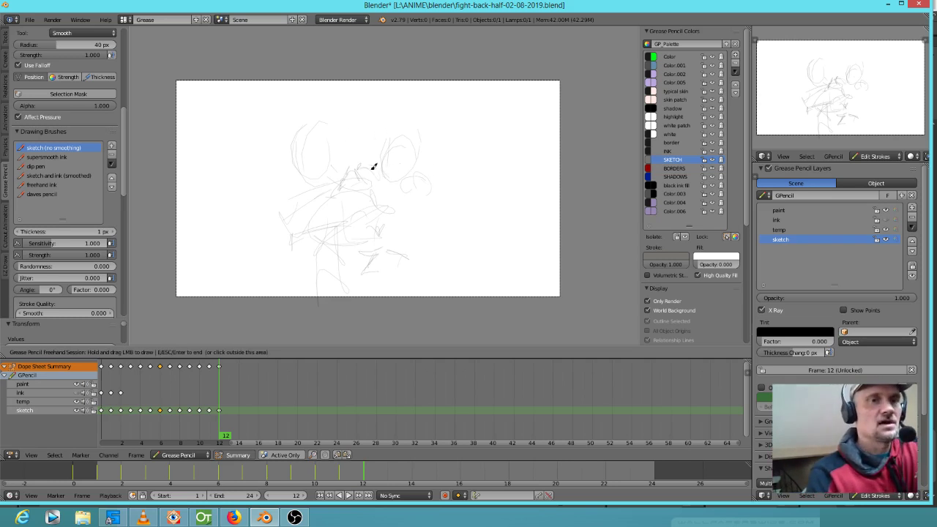
mouse_move(431, 197)
mouse_down()
mouse_move(408, 244)
mouse_move(397, 238)
mouse_move(418, 230)
mouse_up()
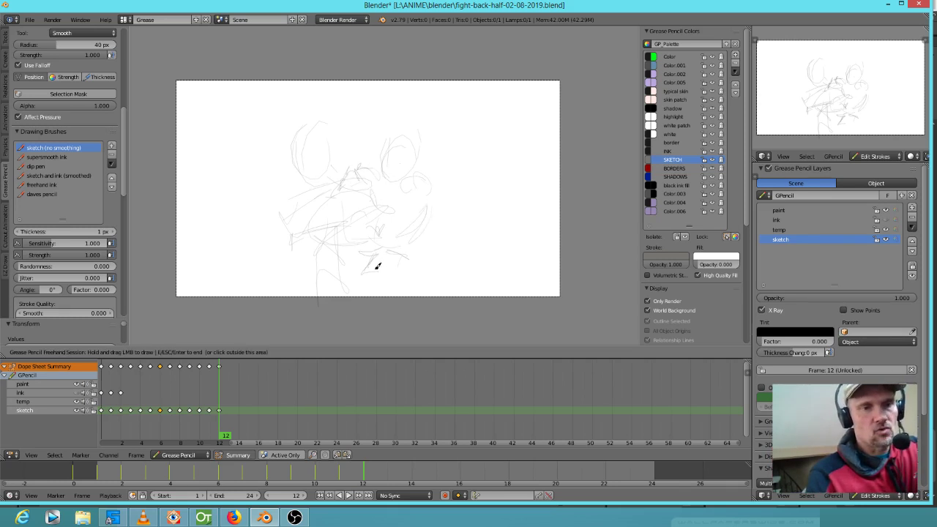
Step: Rough in the splayed fingers of the outstretched hands on both sides of the two figures
drag(379, 248, 400, 239)
drag(376, 252, 399, 243)
mouse_move(388, 249)
mouse_down()
mouse_move(402, 252)
mouse_move(405, 267)
mouse_up()
drag(387, 266, 389, 275)
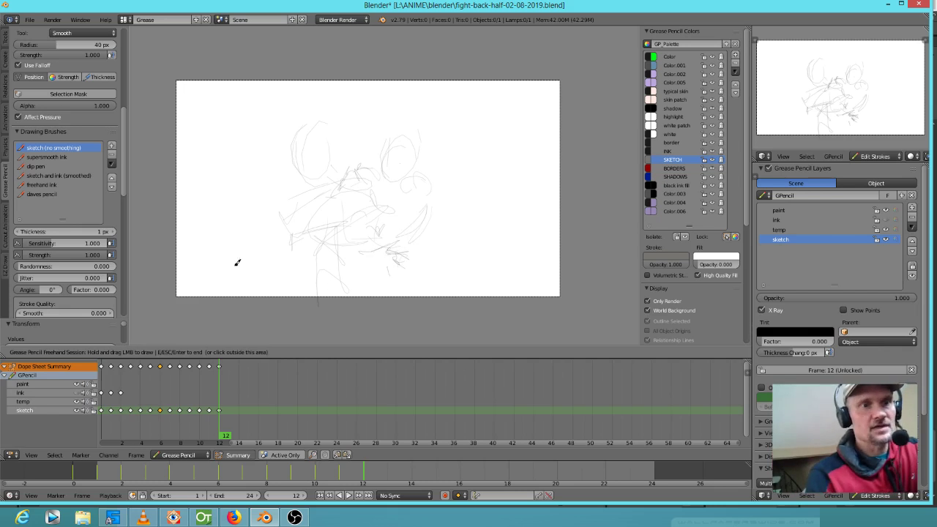
mouse_move(285, 170)
mouse_down()
mouse_move(281, 151)
mouse_move(280, 167)
mouse_move(244, 167)
mouse_move(263, 178)
mouse_move(238, 192)
mouse_move(241, 206)
mouse_up()
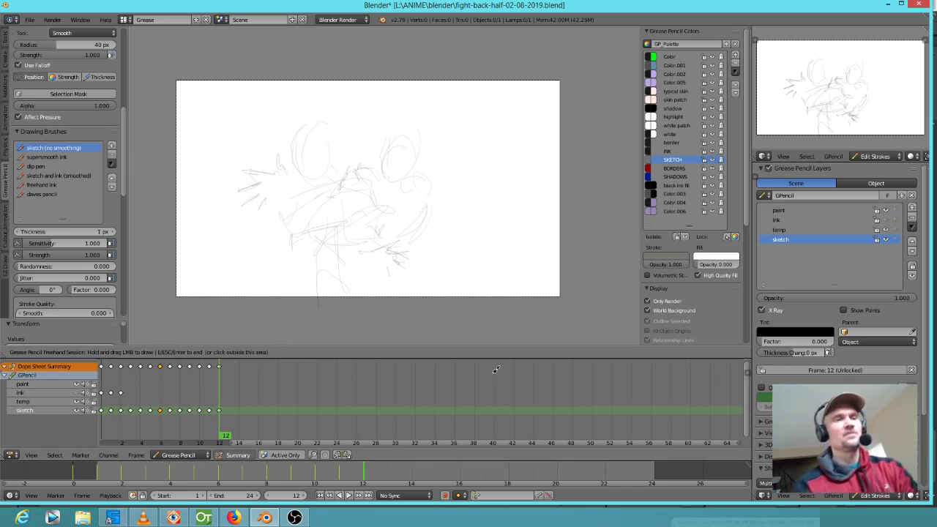
Step: Firm up the front figure's head outline and add the ear beside it
mouse_move(299, 132)
mouse_down()
mouse_move(308, 144)
mouse_move(328, 121)
mouse_up()
mouse_move(317, 162)
mouse_down()
mouse_move(316, 174)
mouse_move(326, 174)
mouse_move(341, 153)
mouse_move(337, 141)
mouse_move(341, 153)
mouse_up()
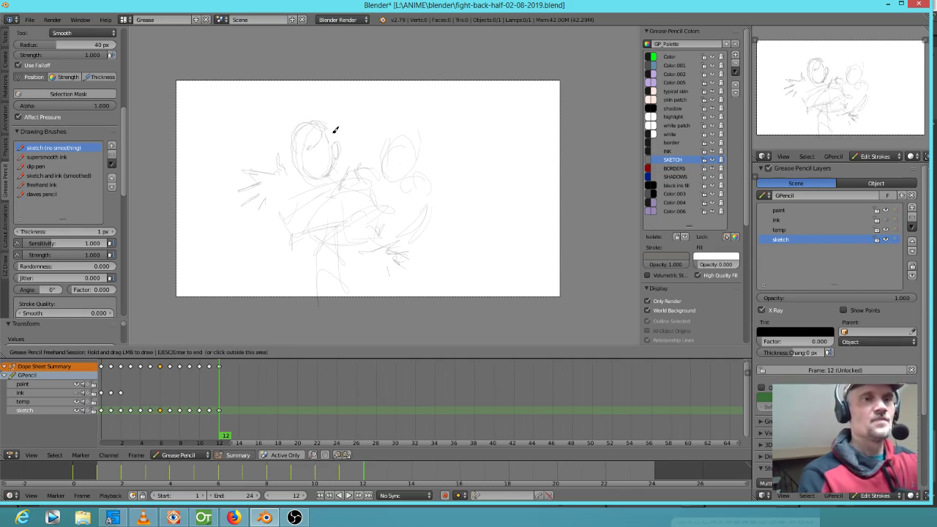
drag(334, 130, 304, 165)
drag(330, 129, 337, 144)
drag(318, 179, 329, 174)
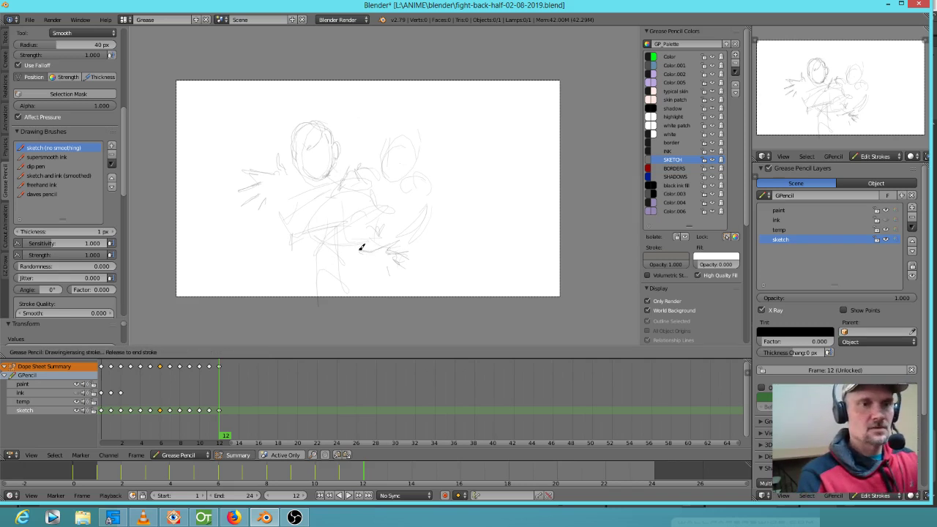
Step: Outline the fingers and palms of both open reaching hands
mouse_move(353, 252)
mouse_down()
mouse_move(401, 236)
mouse_move(398, 247)
mouse_move(413, 247)
mouse_move(413, 262)
mouse_move(393, 267)
mouse_move(373, 256)
mouse_move(383, 261)
mouse_up()
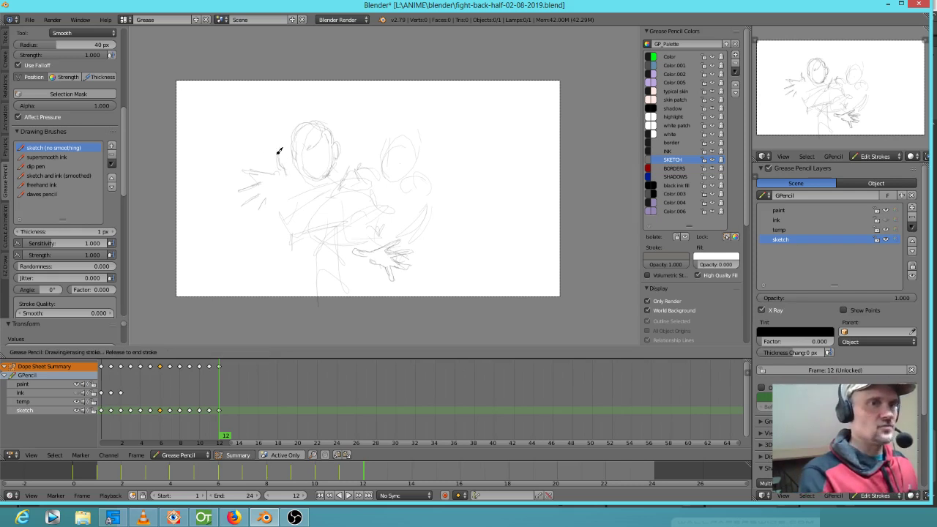
mouse_move(278, 156)
mouse_down()
mouse_move(250, 199)
mouse_move(264, 194)
mouse_move(268, 210)
mouse_up()
drag(267, 207, 272, 196)
drag(274, 198, 282, 189)
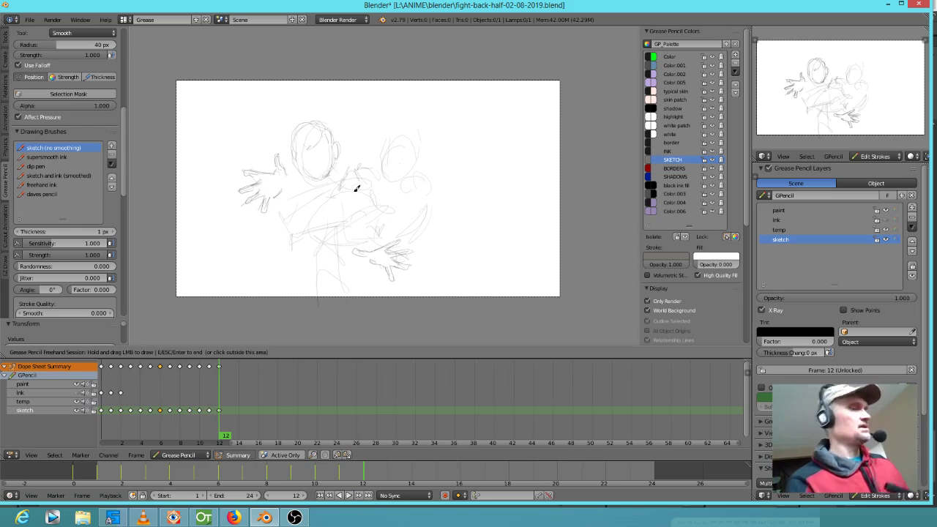
Step: Sketch the front figure's hairline and swept fringe, erasing stray strokes on the forehead
scroll(355, 188, up, 5)
ctrl+middle_drag(479, 123, 480, 119)
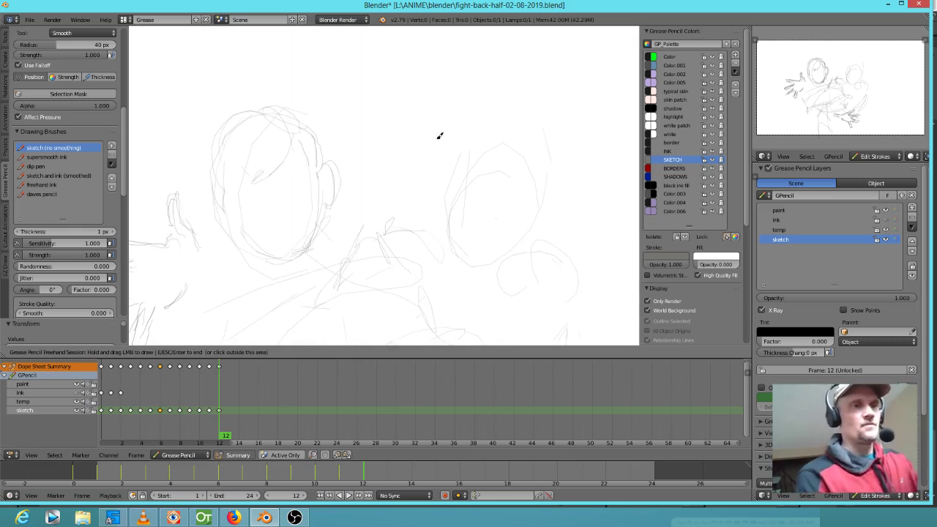
mouse_move(287, 141)
mouse_down()
mouse_move(268, 178)
mouse_move(223, 148)
mouse_up()
mouse_move(215, 147)
mouse_down()
mouse_move(220, 129)
mouse_move(270, 111)
mouse_up()
mouse_move(263, 112)
mouse_down()
mouse_move(290, 130)
mouse_move(308, 169)
mouse_up()
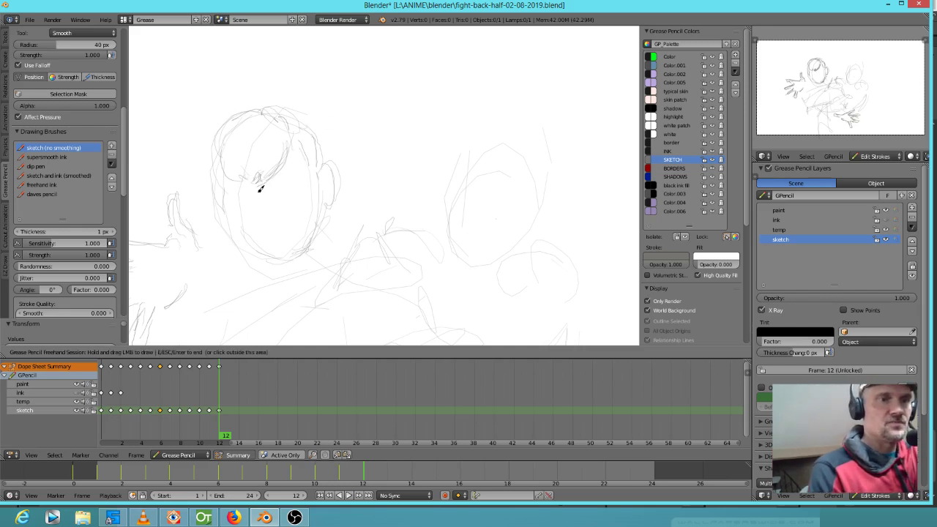
drag(286, 155, 284, 169)
right_drag(283, 161, 252, 184)
Step: Draw the front figure's angry slanted brows, narrow eye lines and a short mouth line
drag(237, 182, 269, 181)
mouse_move(259, 186)
mouse_down()
mouse_move(282, 173)
mouse_move(286, 151)
mouse_move(231, 214)
mouse_move(290, 179)
mouse_up()
drag(281, 184, 301, 173)
mouse_move(259, 194)
mouse_down()
mouse_move(250, 194)
mouse_move(307, 172)
mouse_move(306, 180)
mouse_up()
drag(233, 201, 251, 199)
drag(291, 180, 294, 184)
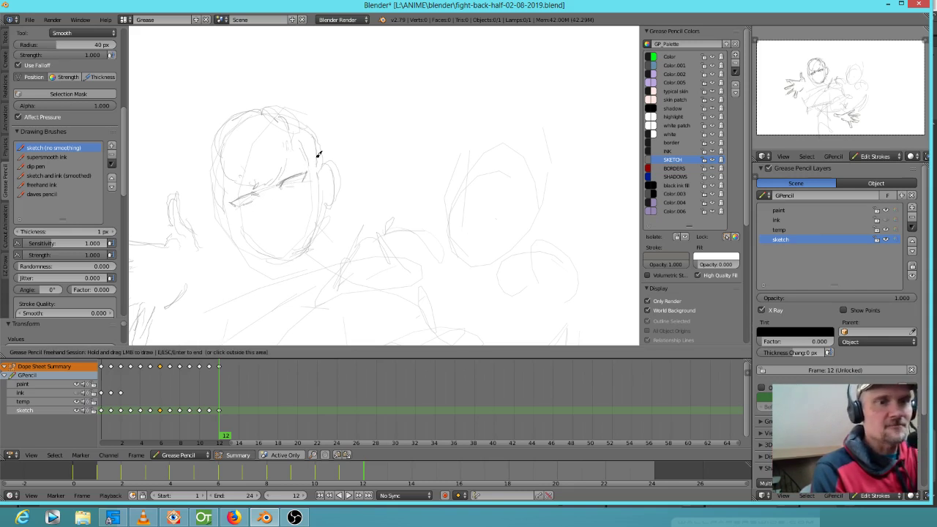
drag(285, 220, 283, 223)
drag(302, 173, 246, 189)
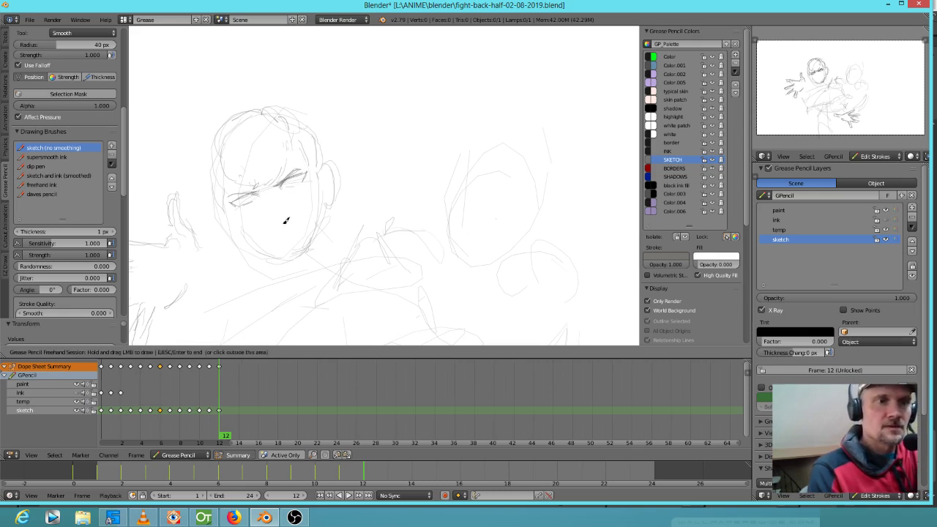
drag(286, 227, 279, 231)
Step: Define the front figure's ear, cheek and jaw, and strengthen the outline of the hair
mouse_move(321, 176)
mouse_down()
mouse_move(334, 174)
mouse_move(329, 202)
mouse_up()
drag(223, 206, 243, 241)
mouse_move(240, 237)
mouse_down()
mouse_move(275, 256)
mouse_move(308, 247)
mouse_move(326, 202)
mouse_move(251, 246)
mouse_move(282, 255)
mouse_up()
drag(269, 249, 272, 251)
mouse_move(290, 151)
mouse_down()
mouse_move(273, 184)
mouse_move(257, 190)
mouse_move(282, 178)
mouse_move(291, 143)
mouse_up()
mouse_move(242, 181)
mouse_down()
mouse_move(221, 165)
mouse_move(219, 132)
mouse_up()
mouse_move(222, 132)
mouse_down()
mouse_move(264, 110)
mouse_move(308, 164)
mouse_up()
drag(295, 125, 321, 164)
mouse_move(223, 178)
mouse_down()
mouse_move(224, 197)
mouse_move(213, 172)
mouse_move(222, 200)
mouse_up()
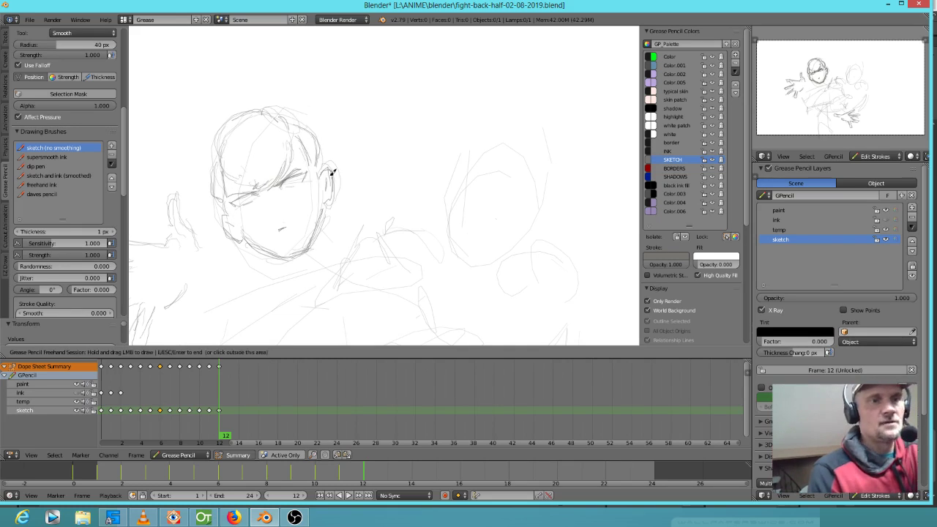
Step: Add the eyes beneath the front figure's brows and redraw the mouth as a longer slanted line
drag(250, 195, 245, 202)
drag(250, 195, 247, 201)
mouse_move(292, 181)
mouse_down()
mouse_move(246, 192)
mouse_move(268, 184)
mouse_up()
right_drag(284, 222, 287, 226)
drag(277, 229, 292, 221)
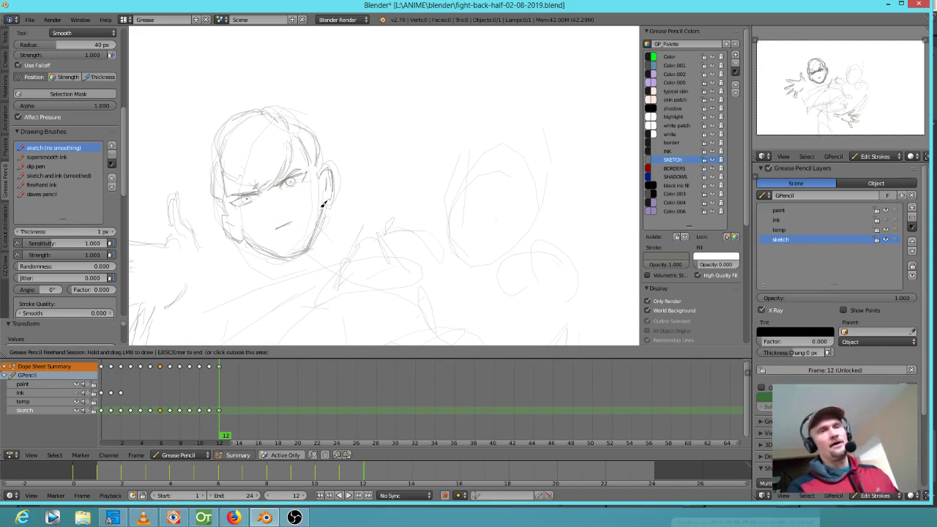
Step: Outline the rear figure's tilted head as a smooth mask with two pointed eye shapes
drag(463, 176, 459, 257)
mouse_move(455, 214)
mouse_down()
mouse_move(459, 259)
mouse_move(520, 242)
mouse_up()
mouse_move(475, 178)
mouse_down()
mouse_move(473, 157)
mouse_move(498, 142)
mouse_move(550, 153)
mouse_move(545, 213)
mouse_move(521, 242)
mouse_move(466, 191)
mouse_move(465, 210)
mouse_up()
mouse_move(467, 191)
mouse_down()
mouse_move(475, 211)
mouse_move(517, 222)
mouse_up()
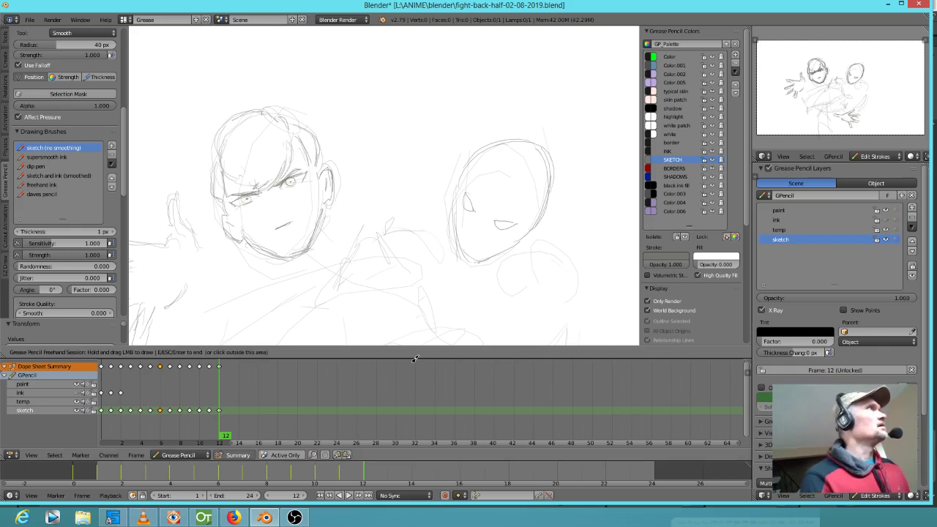
Step: Darken the detail around the front figure's brow and eye
mouse_move(518, 256)
shift+middle_down()
mouse_move(639, 239)
mouse_move(599, 239)
shift+middle_up()
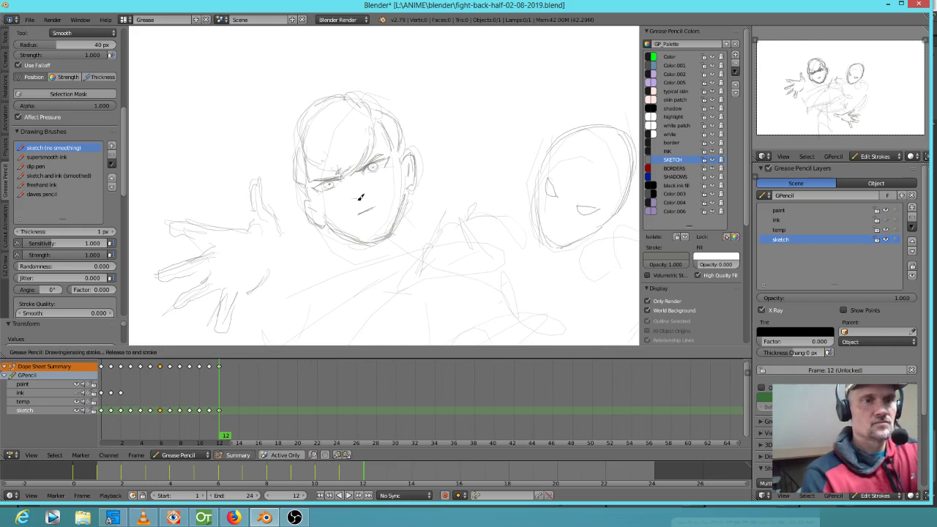
shift+middle_drag(443, 188, 417, 148)
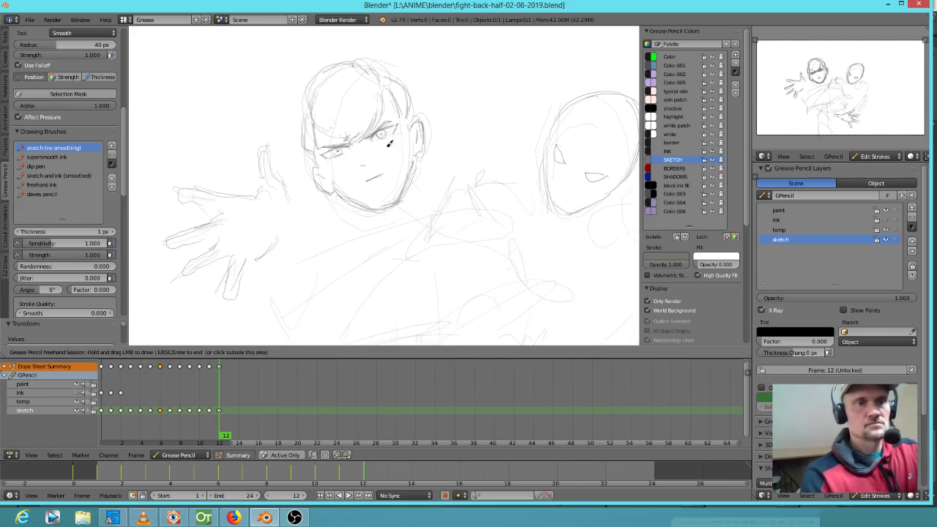
drag(343, 146, 348, 144)
Step: Sketch the front figure's raised fist and the arm and shoulder contours across the chest
mouse_move(520, 251)
shift+middle_down()
mouse_move(476, 146)
mouse_move(435, 241)
mouse_move(398, 163)
shift+middle_up()
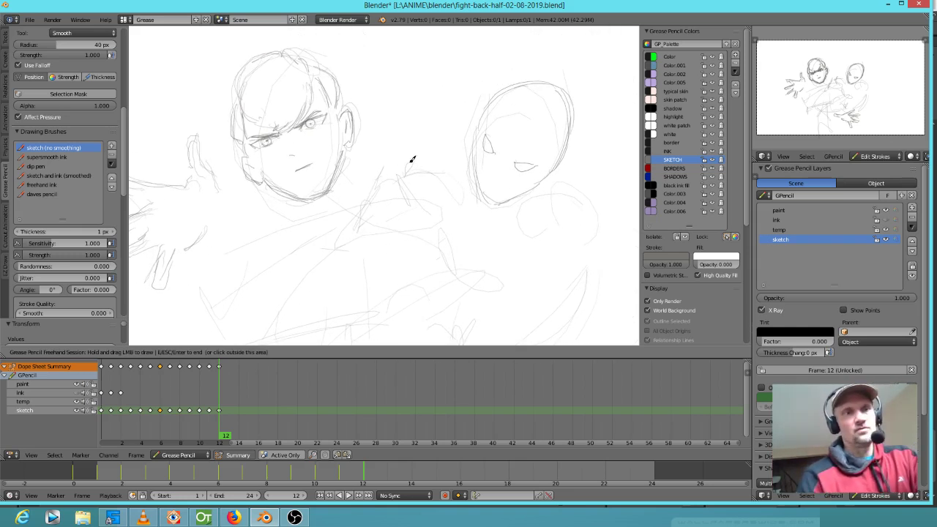
scroll(412, 159, down, 1)
shift+middle_drag(490, 202, 507, 158)
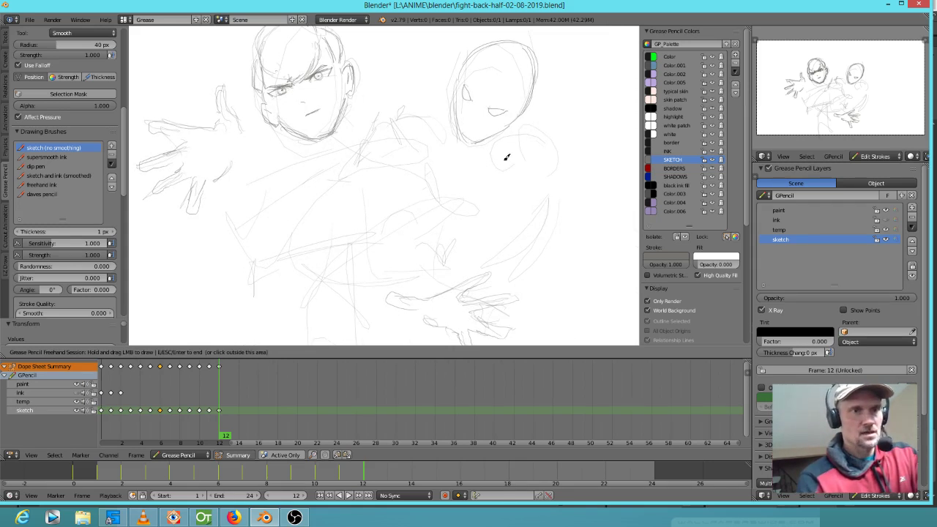
mouse_move(362, 143)
mouse_down()
mouse_move(378, 110)
mouse_move(404, 107)
mouse_move(412, 121)
mouse_move(397, 156)
mouse_move(320, 174)
mouse_move(262, 203)
mouse_move(233, 238)
mouse_move(244, 249)
mouse_move(275, 242)
mouse_up()
mouse_move(370, 169)
mouse_down()
mouse_move(344, 176)
mouse_move(327, 209)
mouse_up()
drag(368, 167, 340, 178)
mouse_move(363, 152)
mouse_down()
mouse_move(329, 212)
mouse_move(281, 226)
mouse_move(279, 235)
mouse_up()
drag(305, 196, 275, 223)
drag(288, 194, 267, 221)
mouse_move(339, 189)
mouse_down()
mouse_move(247, 203)
mouse_move(309, 174)
mouse_move(236, 218)
mouse_move(281, 216)
mouse_up()
drag(302, 180, 262, 200)
mouse_move(312, 177)
mouse_down()
mouse_move(272, 214)
mouse_move(278, 224)
mouse_up()
mouse_move(316, 179)
mouse_down()
mouse_move(291, 233)
mouse_move(299, 235)
mouse_up()
drag(304, 181, 311, 226)
mouse_move(261, 169)
mouse_down()
mouse_move(237, 218)
mouse_move(242, 187)
mouse_up()
scroll(338, 176, down, 4)
scroll(395, 195, up, 4)
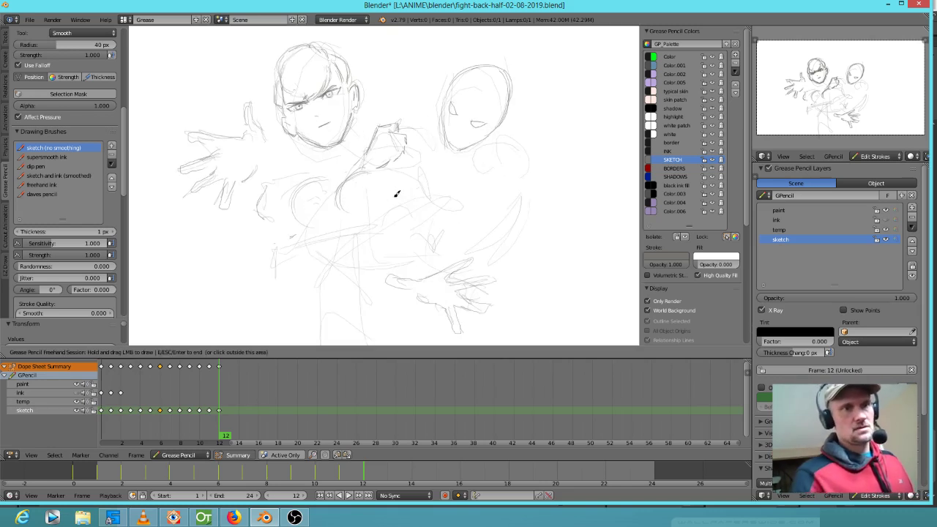
Step: Define the front figure's near shoulder and upper arm, erasing the rough construction lines around them
drag(266, 191, 271, 221)
drag(273, 184, 328, 170)
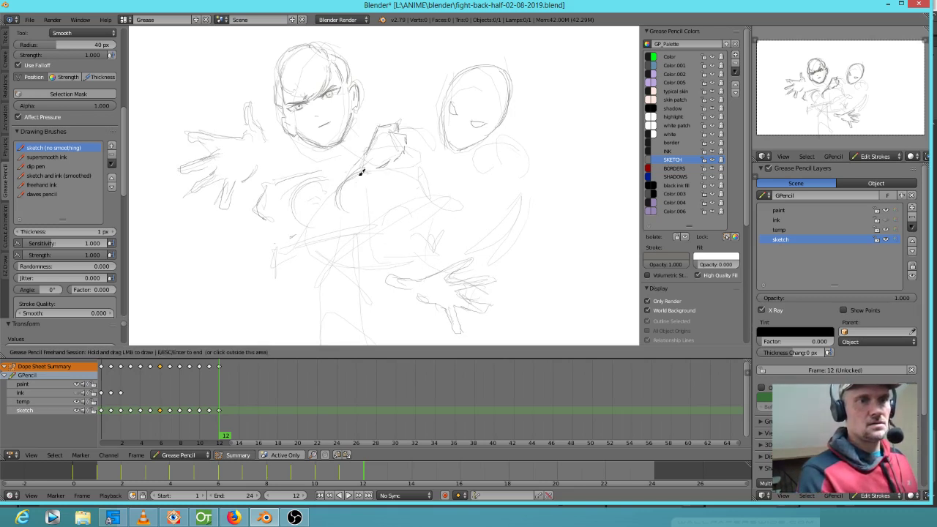
right_drag(316, 190, 298, 205)
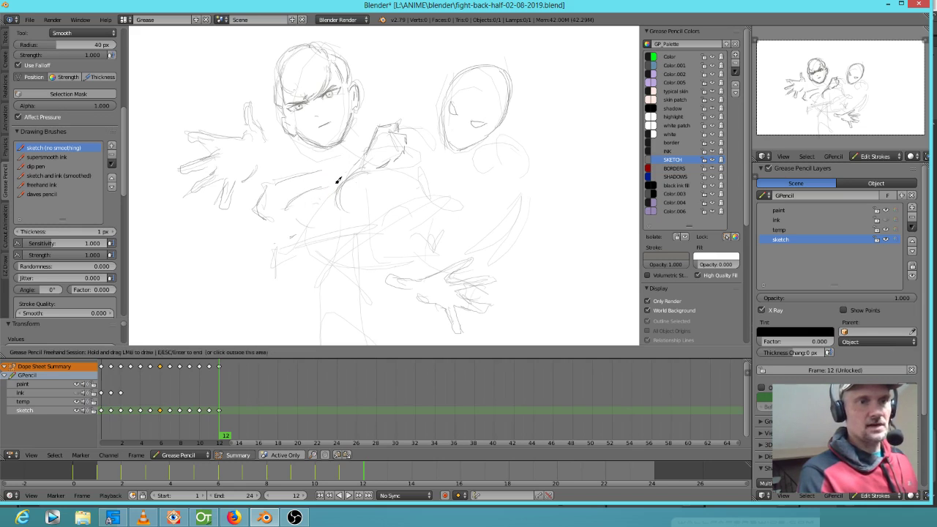
mouse_move(284, 194)
mouse_down()
mouse_move(287, 214)
mouse_move(263, 195)
mouse_move(267, 183)
mouse_up()
mouse_move(258, 182)
mouse_down()
mouse_move(284, 160)
mouse_move(257, 188)
mouse_up()
mouse_move(284, 153)
mouse_down()
mouse_move(251, 200)
mouse_move(271, 225)
mouse_up()
right_drag(273, 191, 272, 197)
mouse_move(254, 194)
mouse_down()
mouse_move(257, 215)
mouse_move(269, 222)
mouse_up()
Step: Draw the front figure's lower forearm across the waist with its clenched fist and elbow, erasing stray lines
mouse_move(421, 220)
mouse_down()
mouse_move(432, 249)
mouse_move(388, 219)
mouse_move(318, 234)
mouse_move(287, 223)
mouse_move(266, 250)
mouse_move(291, 266)
mouse_move(321, 254)
mouse_up()
right_drag(303, 262, 276, 268)
mouse_move(300, 238)
mouse_down()
mouse_move(273, 224)
mouse_move(262, 247)
mouse_move(274, 261)
mouse_move(310, 249)
mouse_move(417, 248)
mouse_up()
mouse_move(312, 254)
mouse_down()
mouse_move(410, 254)
mouse_move(413, 218)
mouse_up()
drag(396, 169, 401, 184)
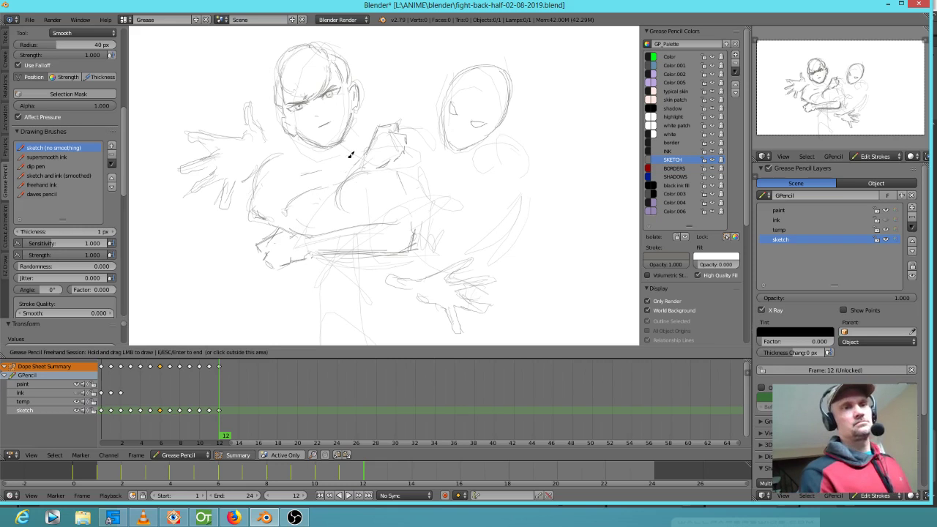
Step: Add a neckline stroke to the front figure and draw a contour from behind the head down to the raised fist
mouse_move(294, 160)
mouse_down()
mouse_move(304, 152)
mouse_move(294, 162)
mouse_move(307, 161)
mouse_up()
drag(386, 123, 393, 106)
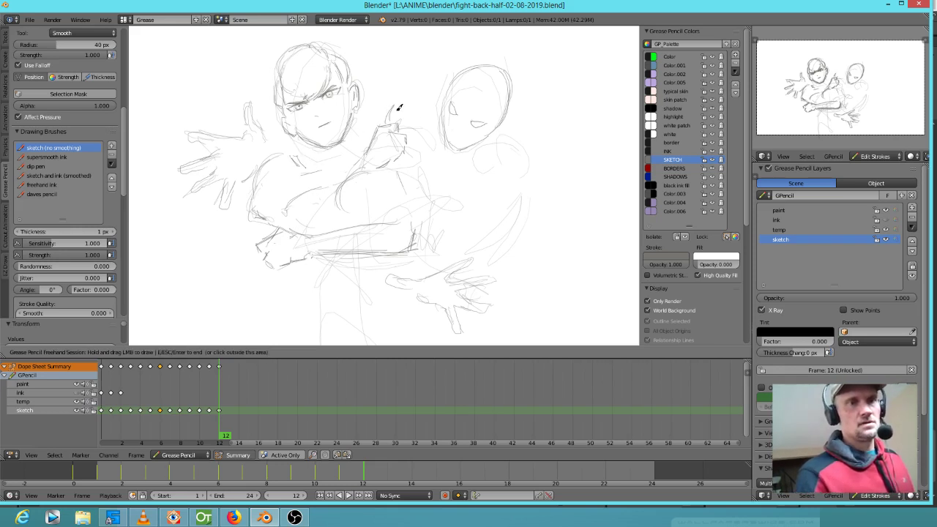
mouse_move(322, 44)
mouse_down()
mouse_move(347, 29)
mouse_move(392, 97)
mouse_up()
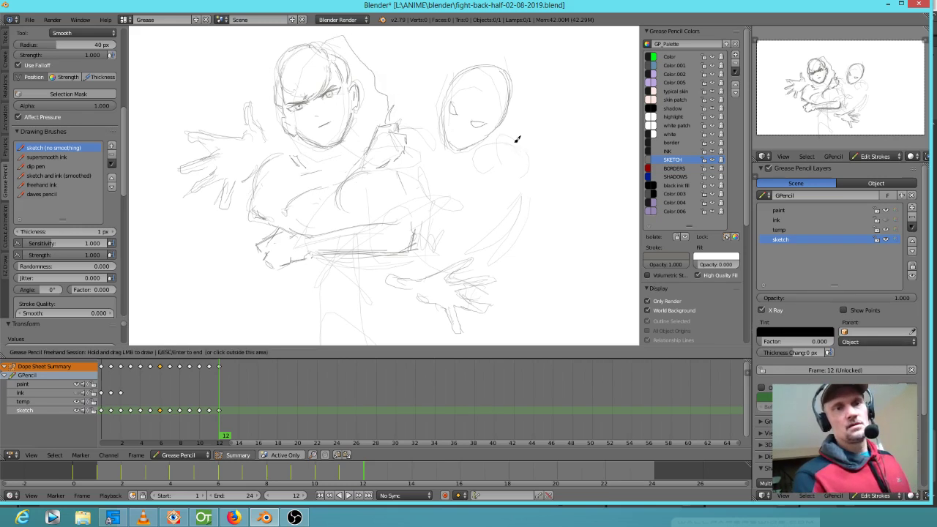
Step: Outline the masked rear figure's shoulders and bent arm leading down to the lower open hand
mouse_move(499, 144)
mouse_down()
mouse_move(525, 176)
mouse_move(532, 163)
mouse_up()
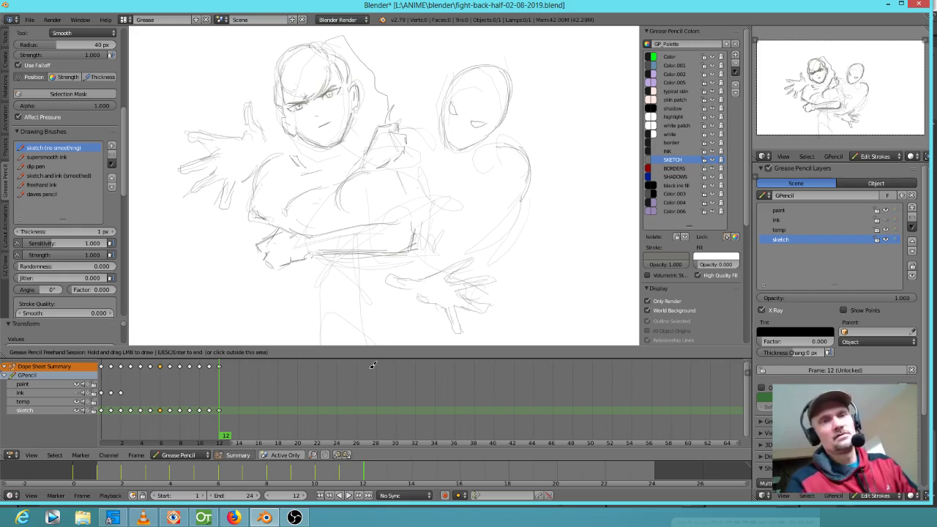
mouse_move(531, 167)
mouse_down()
mouse_move(508, 203)
mouse_move(516, 228)
mouse_move(503, 253)
mouse_move(485, 201)
mouse_move(465, 240)
mouse_move(492, 209)
mouse_move(462, 250)
mouse_up()
mouse_move(477, 214)
mouse_down()
mouse_move(485, 193)
mouse_move(481, 202)
mouse_move(502, 202)
mouse_move(522, 184)
mouse_move(494, 266)
mouse_move(516, 224)
mouse_move(512, 184)
mouse_move(489, 195)
mouse_move(493, 180)
mouse_move(468, 239)
mouse_up()
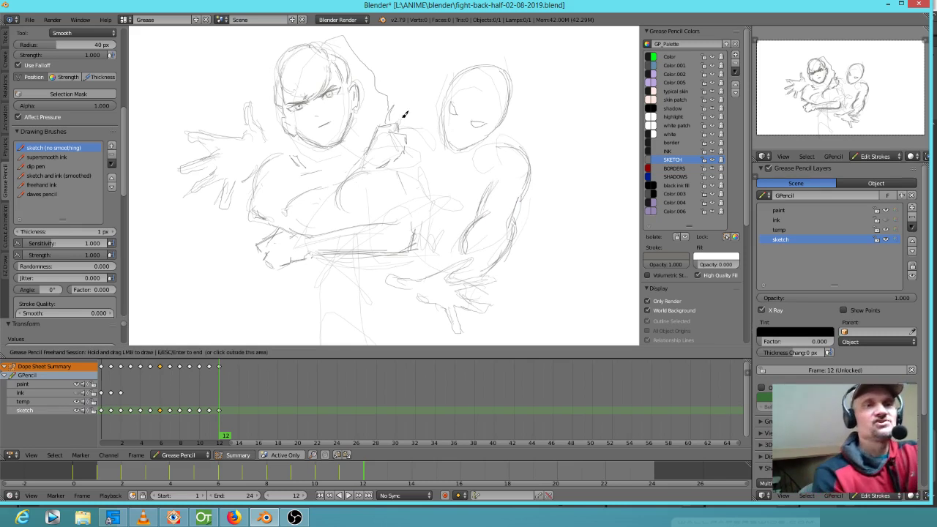
mouse_move(407, 115)
mouse_down()
mouse_move(435, 131)
mouse_move(443, 113)
mouse_move(393, 114)
mouse_up()
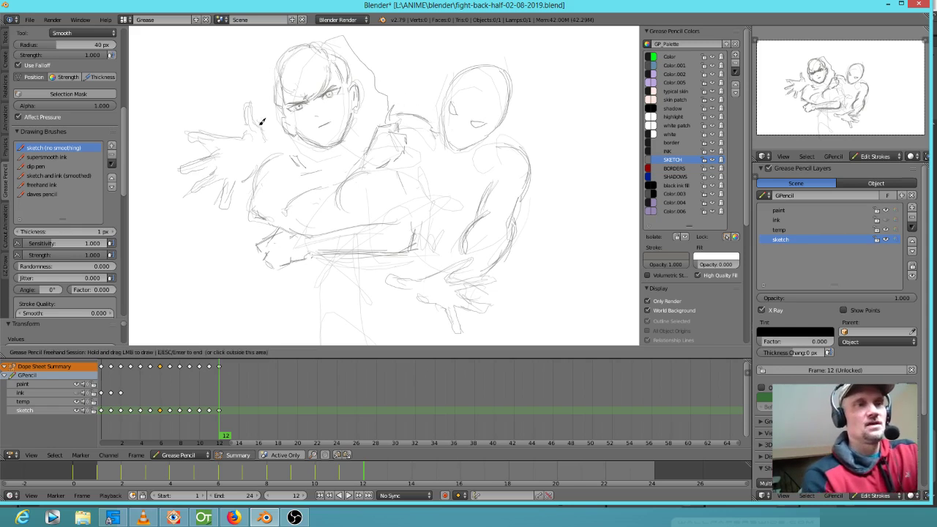
Step: Refine the open hand beside the front figure's head and the chest line, erasing stray lines below the forearm
drag(189, 131, 223, 150)
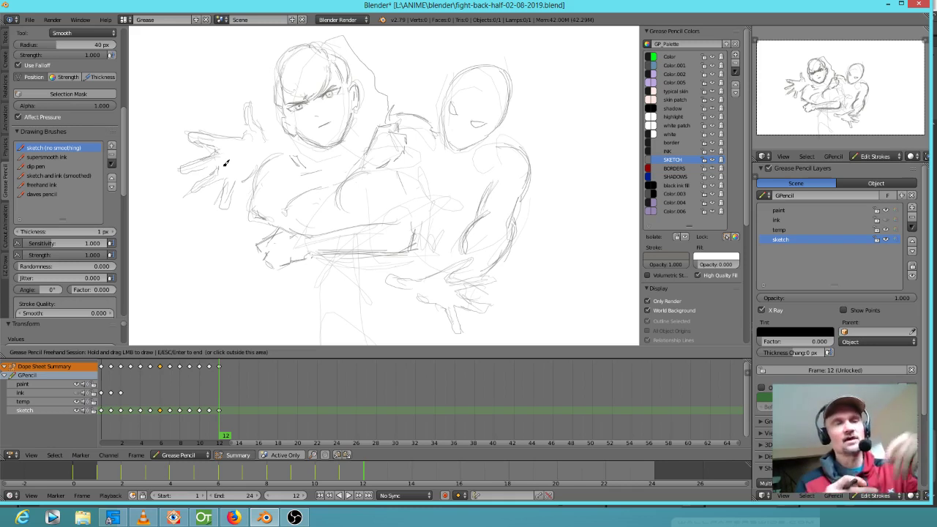
mouse_move(333, 167)
mouse_down()
mouse_move(272, 184)
mouse_move(352, 160)
mouse_up()
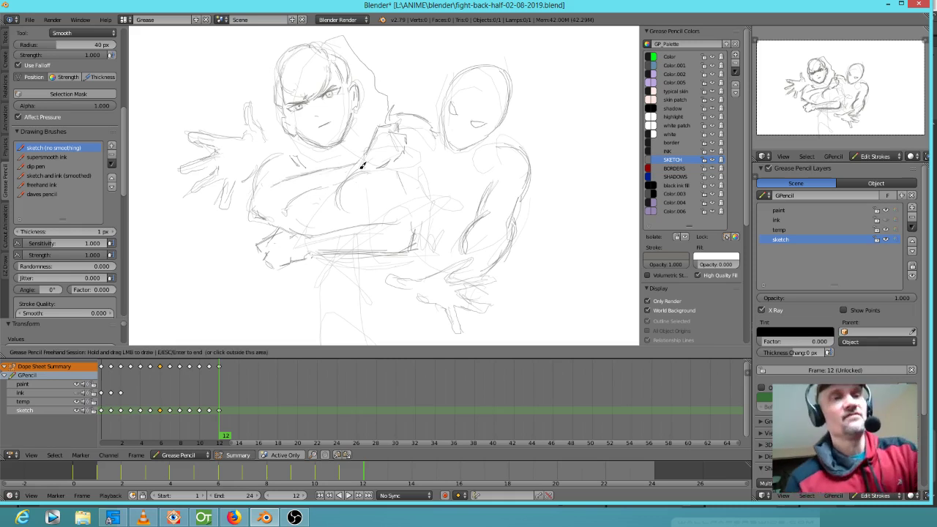
mouse_move(378, 254)
mouse_down()
mouse_move(328, 256)
mouse_move(338, 250)
mouse_up()
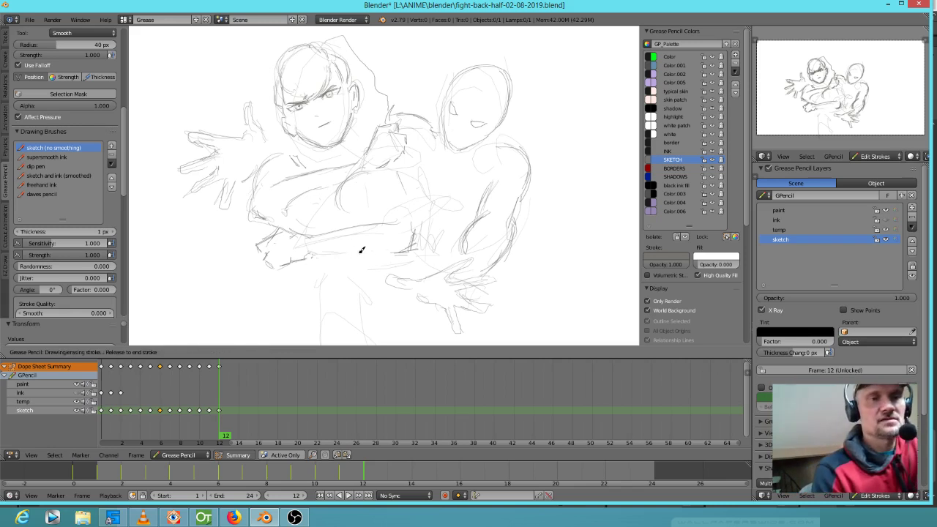
Step: Draw the front figure's other upper arm from shoulder to elbow with its inner contour, clearing rough lines around it
drag(415, 239, 416, 225)
right_drag(419, 225, 409, 239)
mouse_move(404, 252)
mouse_down()
mouse_move(418, 237)
mouse_move(419, 177)
mouse_up()
mouse_move(420, 176)
mouse_down()
mouse_move(424, 168)
mouse_move(423, 179)
mouse_up()
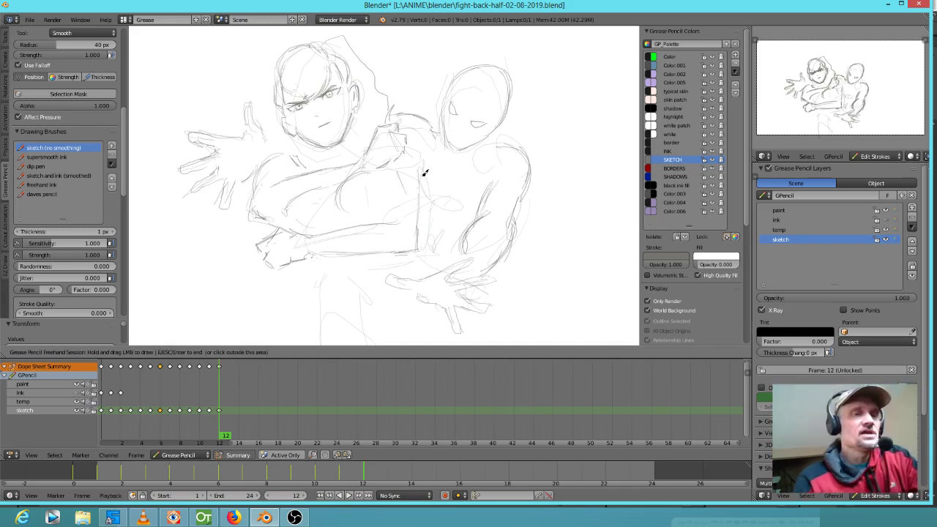
right_drag(413, 108, 419, 112)
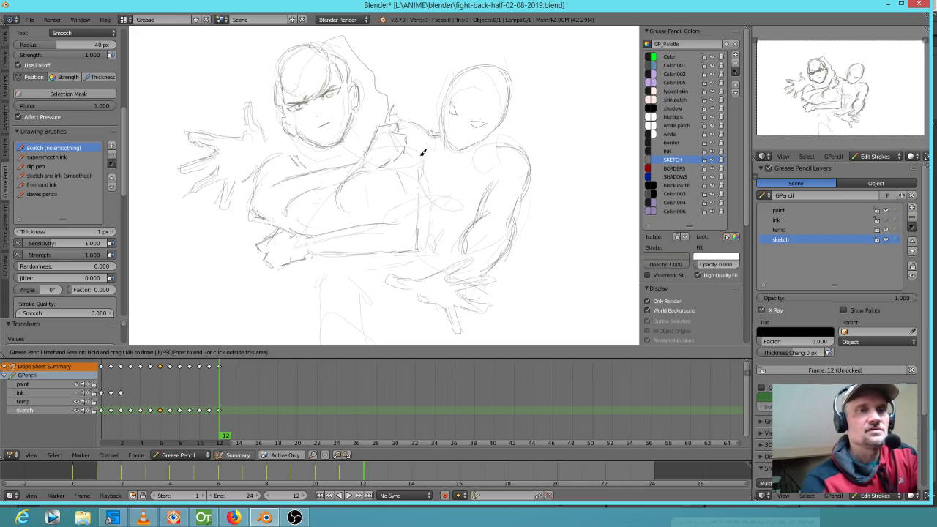
drag(424, 151, 419, 240)
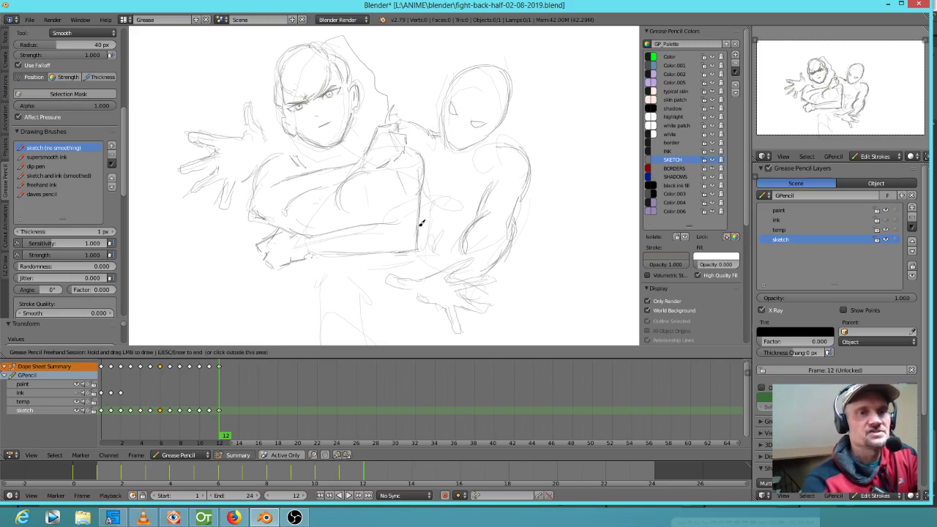
drag(391, 201, 386, 220)
drag(395, 181, 387, 220)
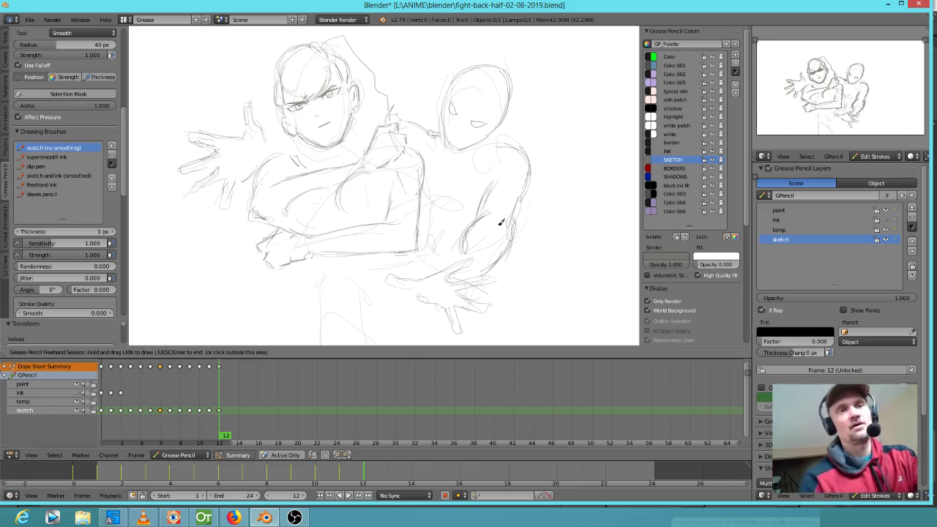
Step: Draw both sides of the front figure's waist and hips, running down past the canvas's lower edge
shift+middle_drag(500, 221, 513, 171)
mouse_move(298, 163)
mouse_down()
mouse_move(317, 183)
mouse_move(326, 250)
mouse_up()
shift+middle_drag(345, 248, 381, 191)
drag(356, 183, 360, 280)
drag(452, 146, 451, 166)
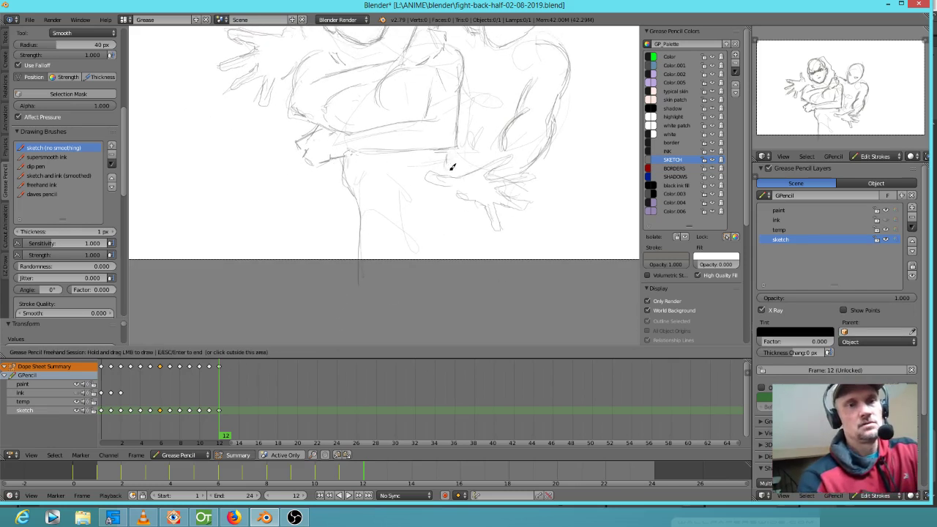
mouse_move(466, 202)
mouse_down()
mouse_move(485, 220)
mouse_move(496, 261)
mouse_up()
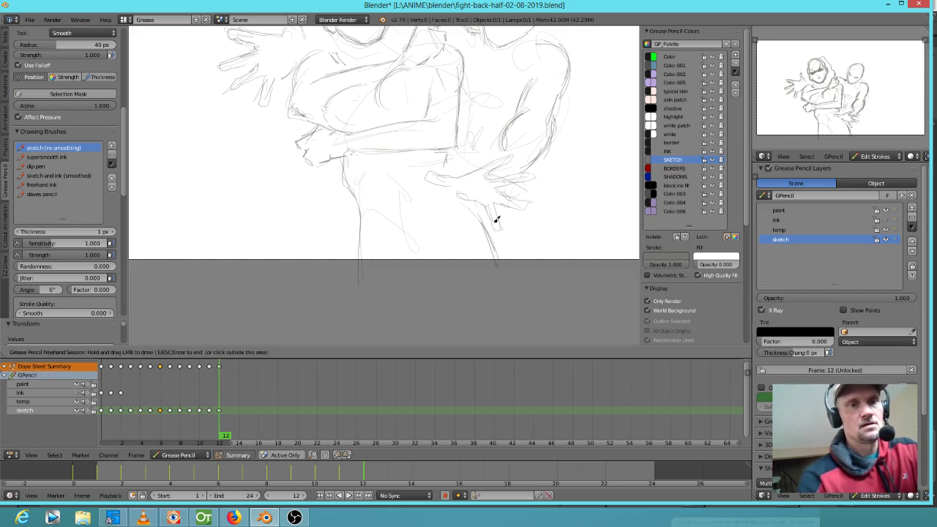
Step: Touch up the front figure's shoulder area and reinforce the outline over the top of the masked figure's head
shift+middle_drag(497, 220, 405, 340)
mouse_move(465, 293)
shift+middle_down()
mouse_move(472, 265)
mouse_move(484, 261)
shift+middle_up()
mouse_move(459, 132)
mouse_down()
mouse_move(462, 121)
mouse_move(464, 130)
mouse_up()
shift+middle_drag(452, 204, 462, 251)
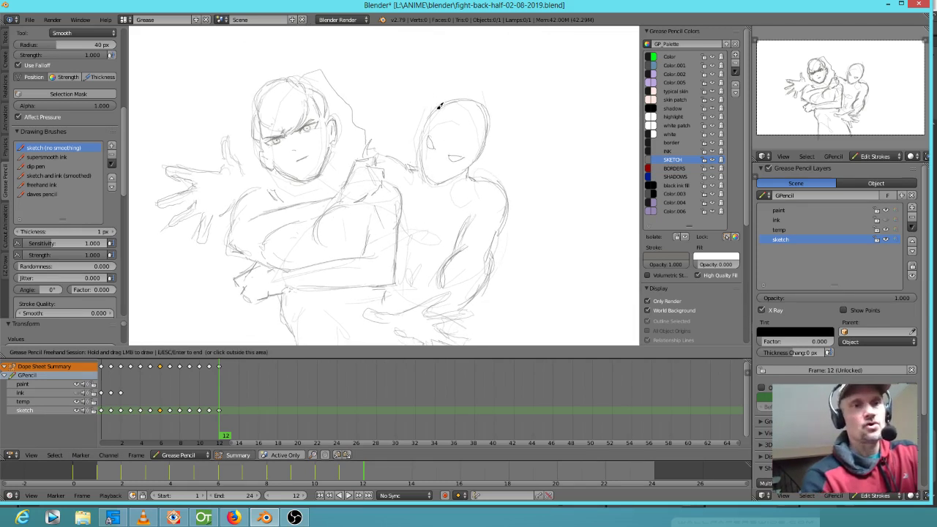
mouse_move(431, 116)
mouse_down()
mouse_move(430, 182)
mouse_move(476, 158)
mouse_move(493, 111)
mouse_up()
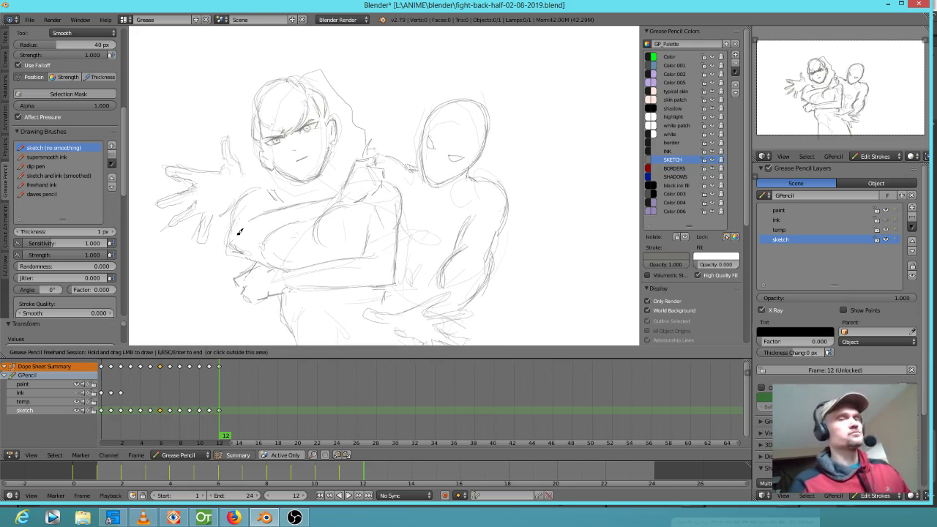
Step: Strengthen the front figure's hip line around the lower open hand and add a leg line for the rear figure
shift+middle_drag(430, 203, 442, 190)
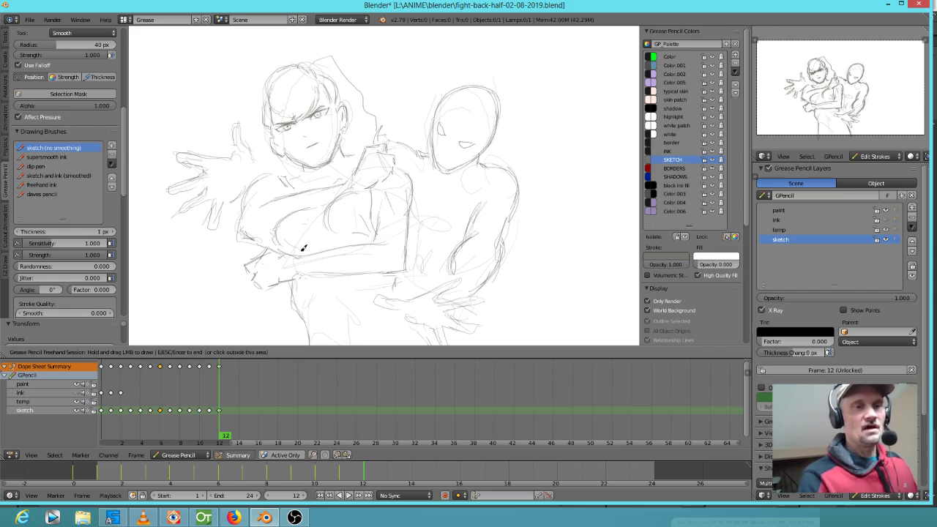
shift+middle_drag(454, 298, 429, 159)
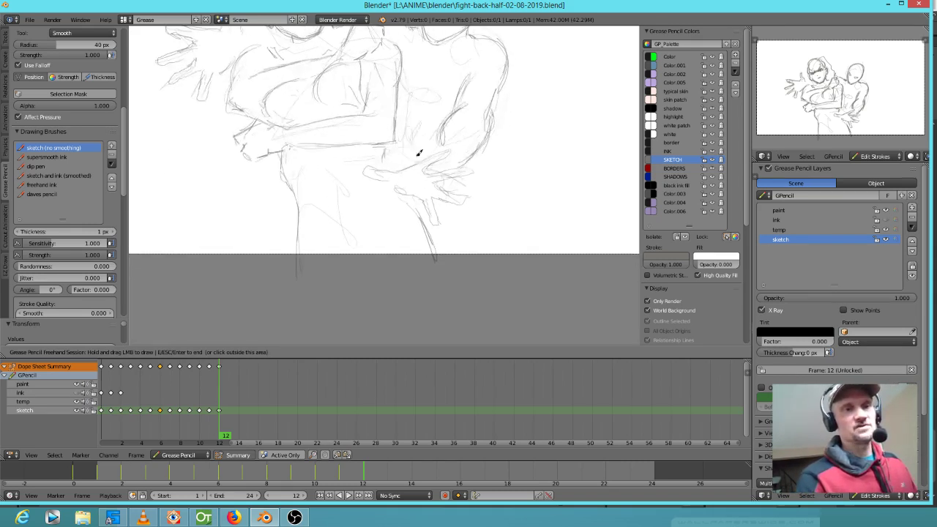
mouse_move(412, 200)
mouse_down()
mouse_move(437, 258)
mouse_move(392, 196)
mouse_move(417, 210)
mouse_up()
drag(386, 178, 406, 191)
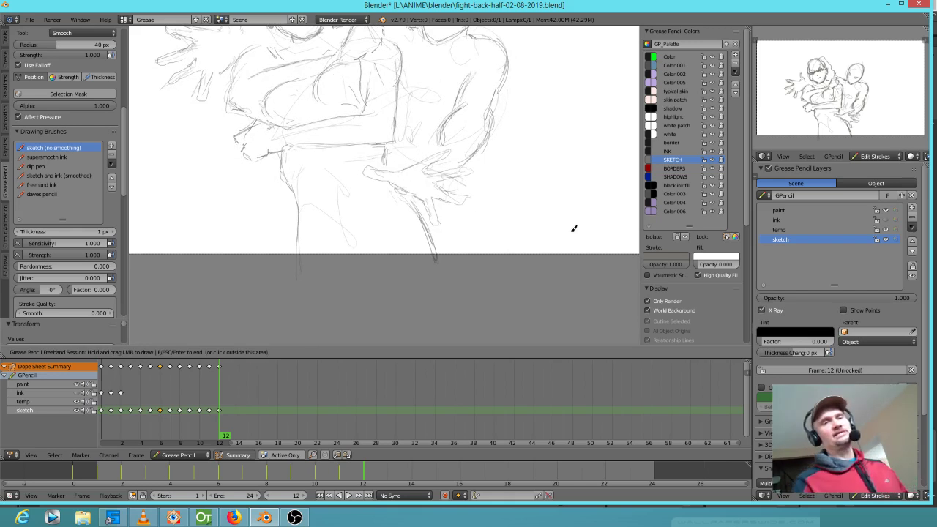
scroll(572, 231, down, 3)
shift+middle_drag(469, 167, 472, 224)
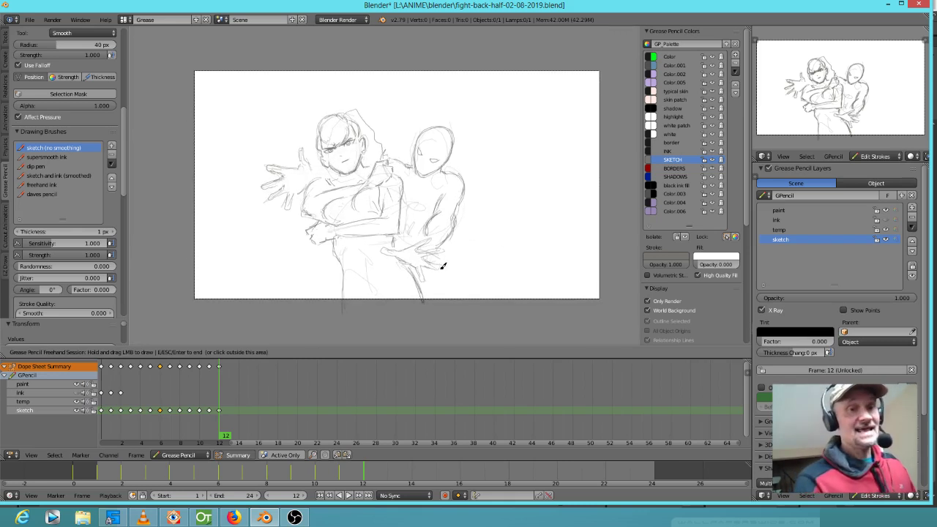
drag(442, 281, 443, 302)
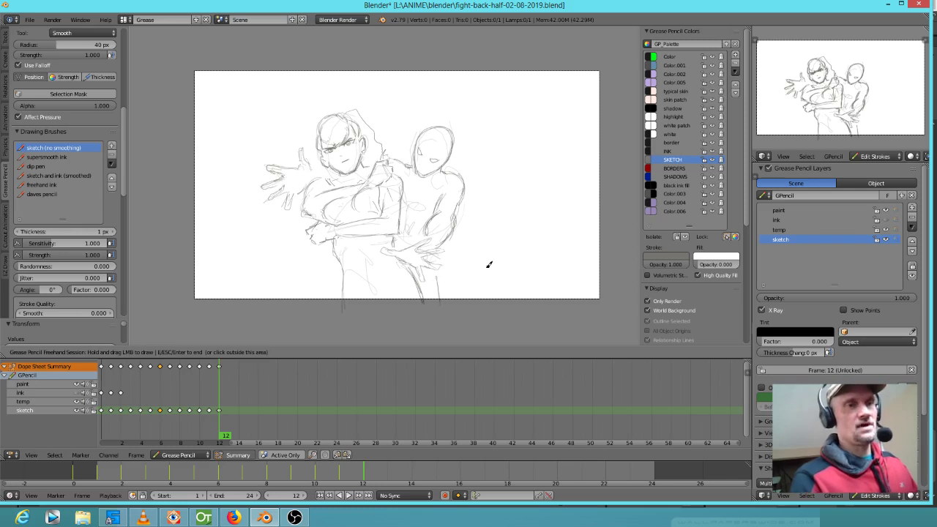
Step: Select the open hand beside the front figure's head, scale it down slightly, and move it closer to her
key(Escape)
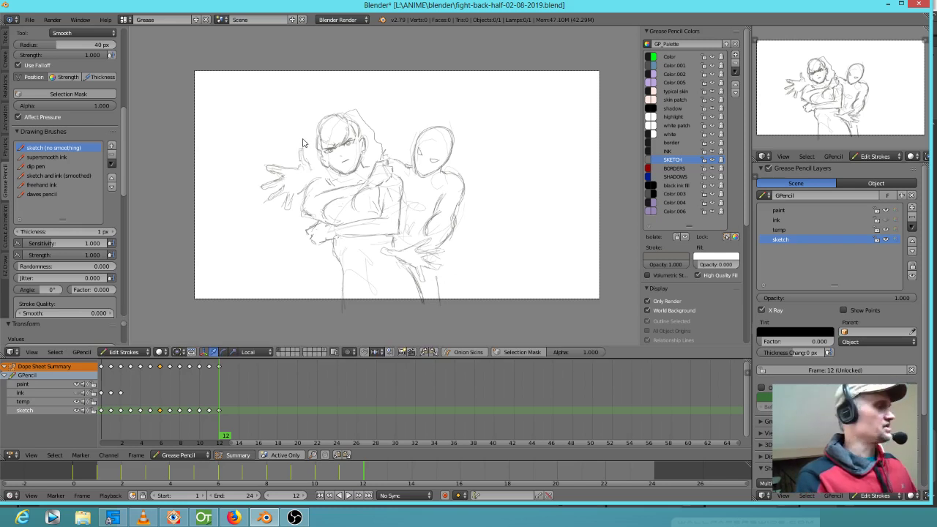
mouse_move(302, 142)
ctrl+mouse_down()
mouse_move(244, 188)
mouse_move(271, 227)
mouse_move(300, 183)
mouse_move(306, 150)
ctrl+mouse_up()
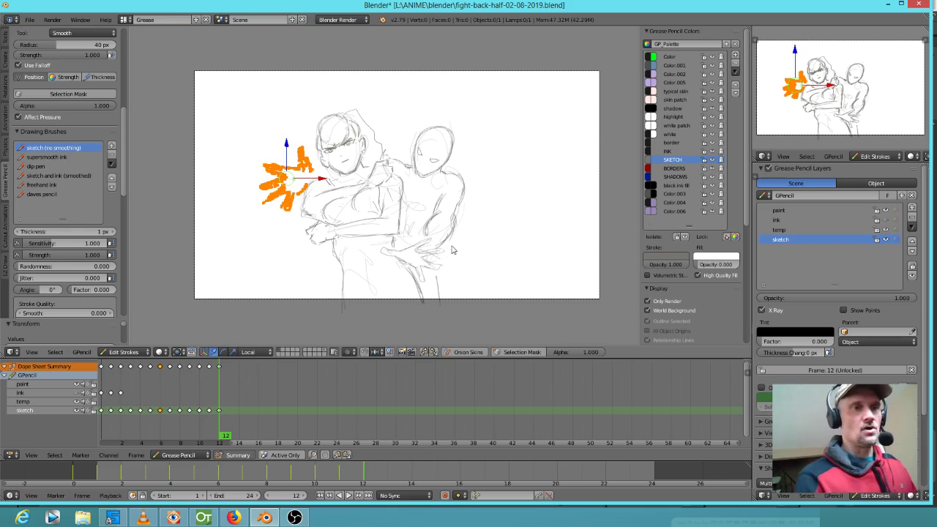
key(s)
click(425, 244)
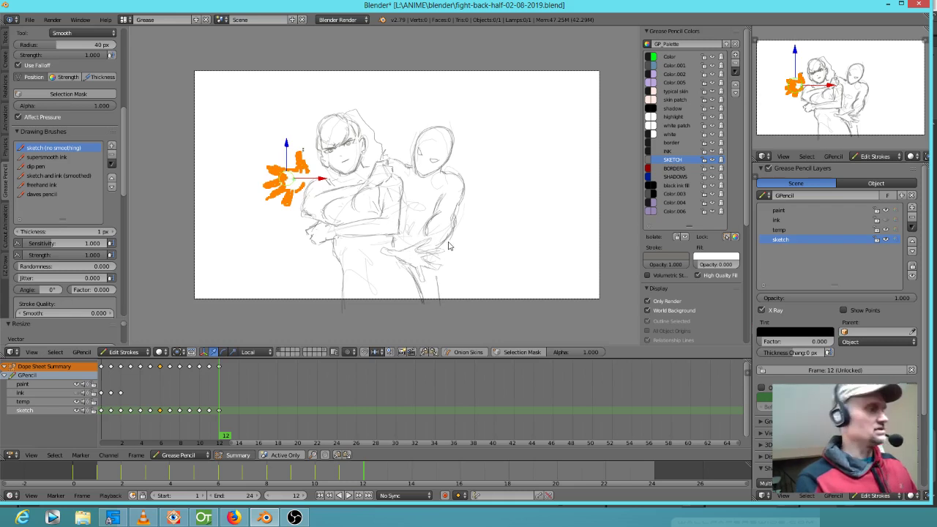
key(s)
click(438, 243)
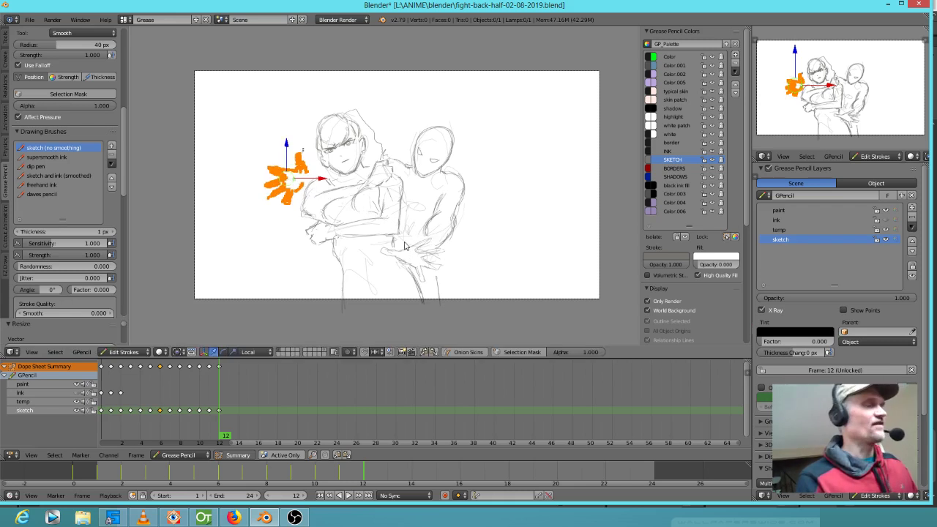
key(g)
click(414, 235)
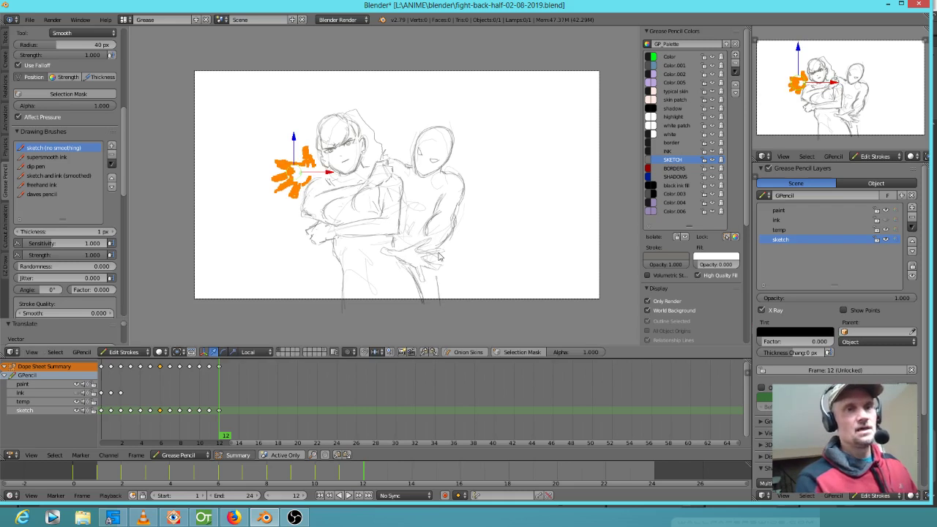
key(a)
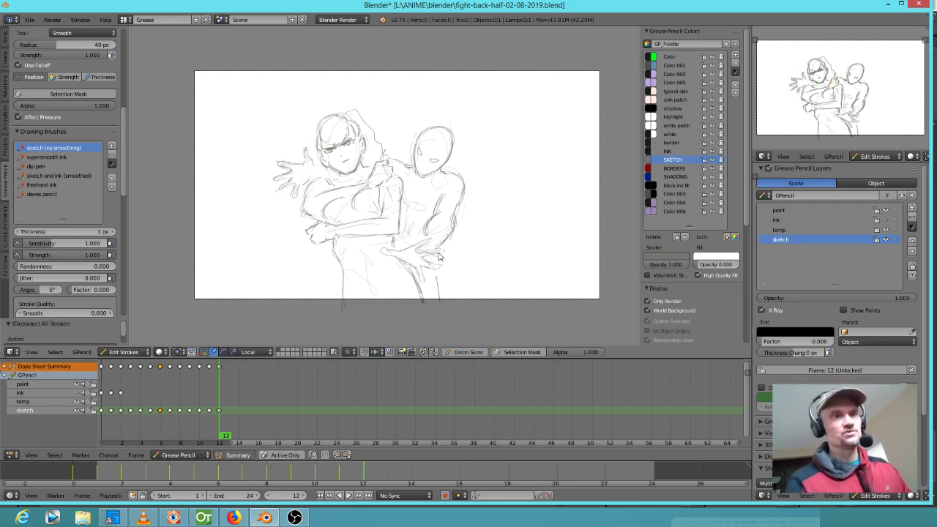
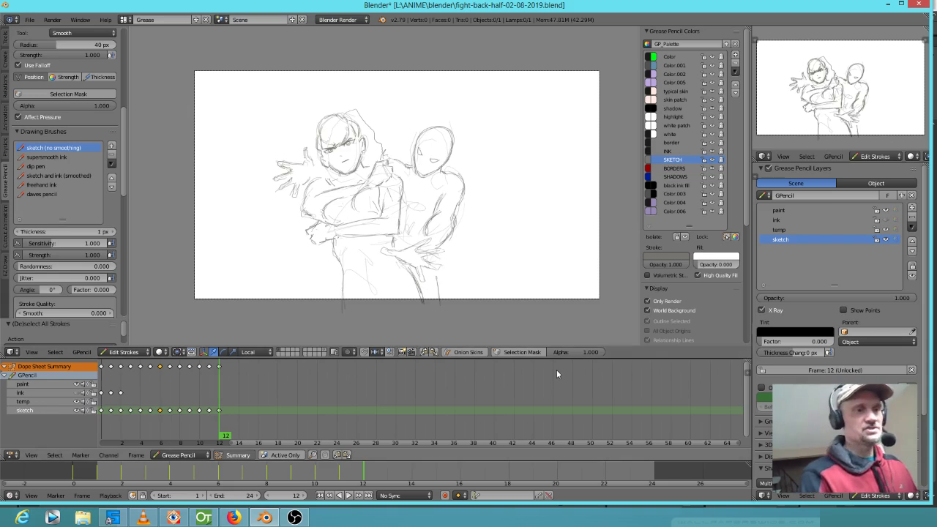
Step: Carry the sketch over to a new keyframe at frame 13 and rotate it slightly clockwise about a point near the canvas's lower edge
click(225, 437)
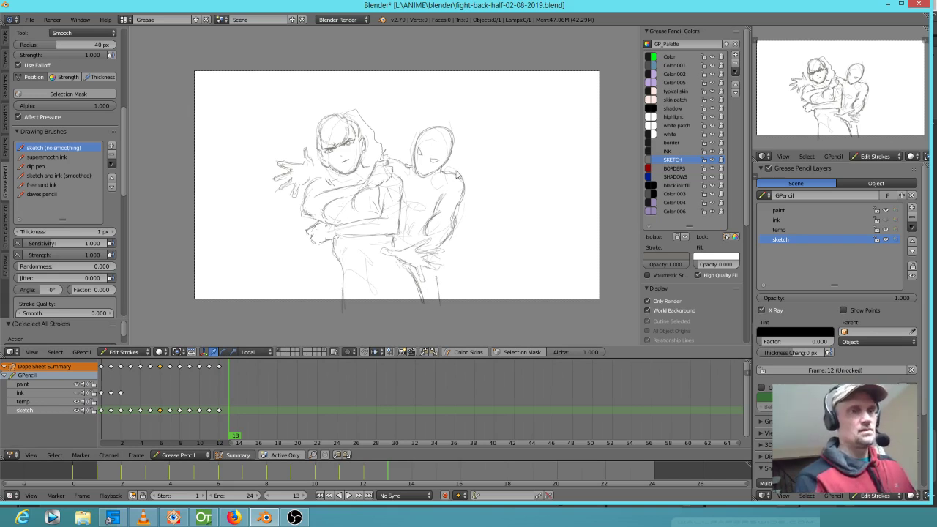
key(a)
key(r)
right_click(483, 190)
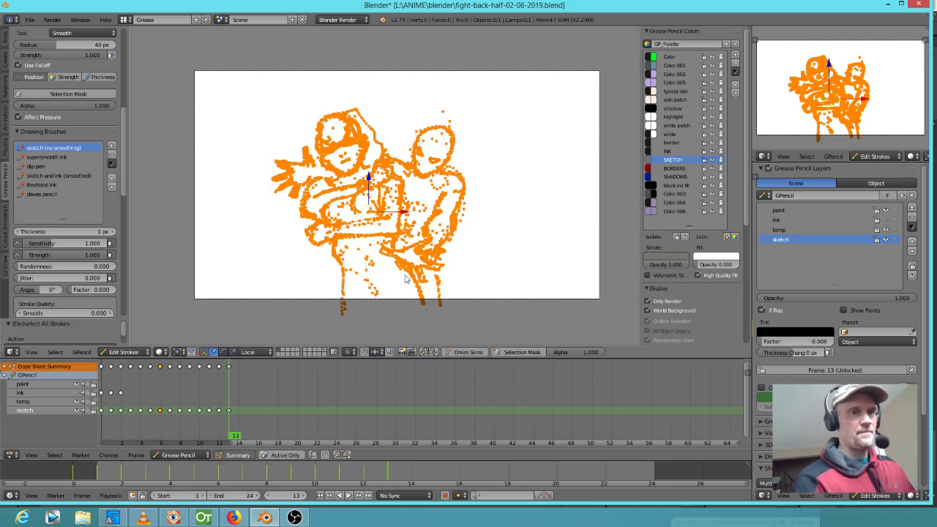
key(r)
right_click(518, 196)
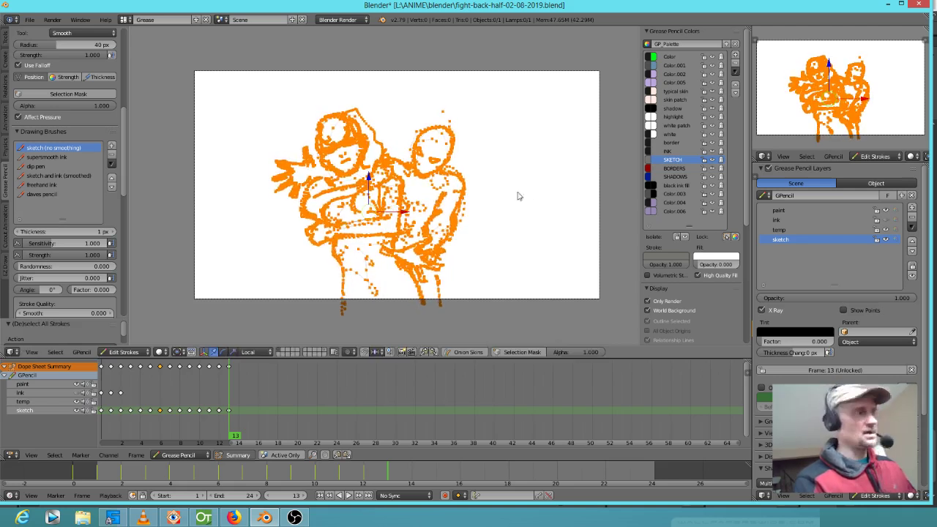
key(r)
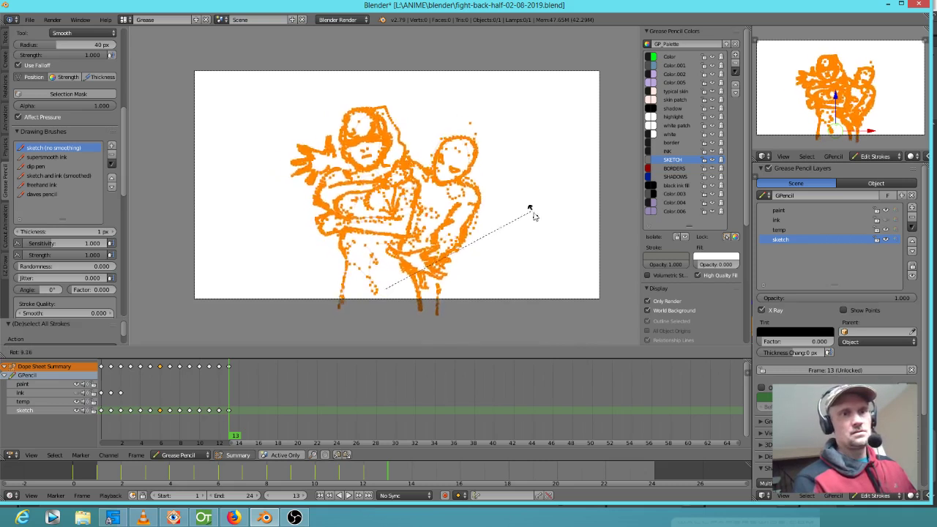
right_click(533, 212)
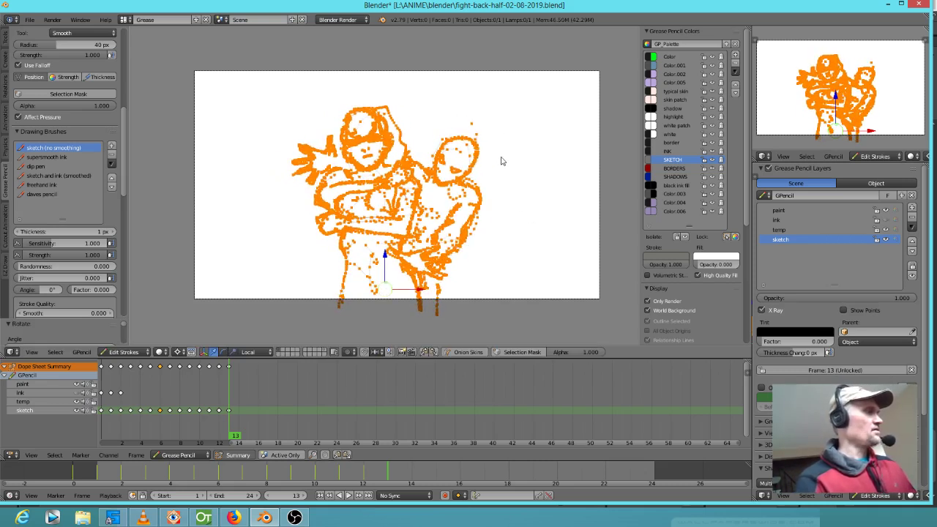
key(a)
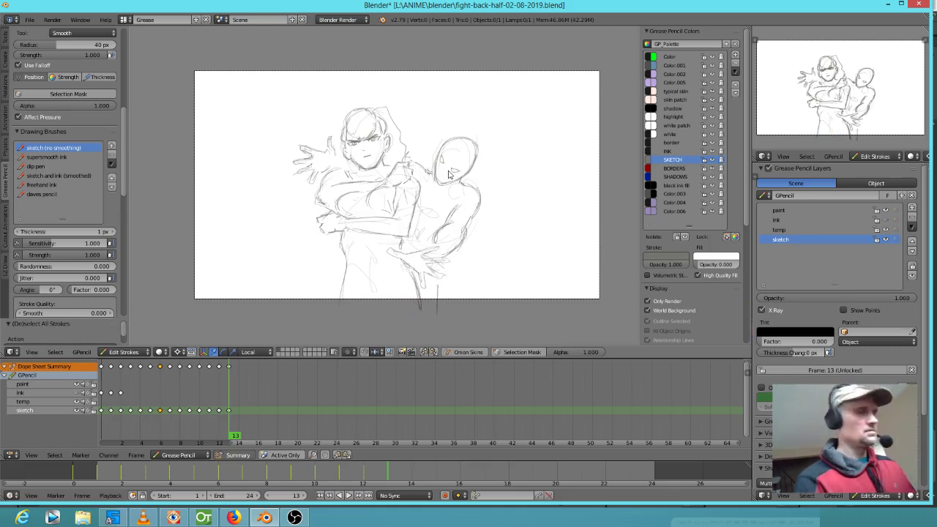
Step: Erase the masked rear figure from frame 13 and delete the open hand beside the front figure's head
mouse_move(476, 171)
mouse_down()
mouse_move(495, 157)
mouse_move(493, 178)
mouse_move(456, 209)
mouse_move(455, 251)
mouse_move(428, 261)
mouse_move(438, 283)
mouse_move(456, 210)
mouse_move(422, 153)
mouse_move(439, 205)
mouse_up()
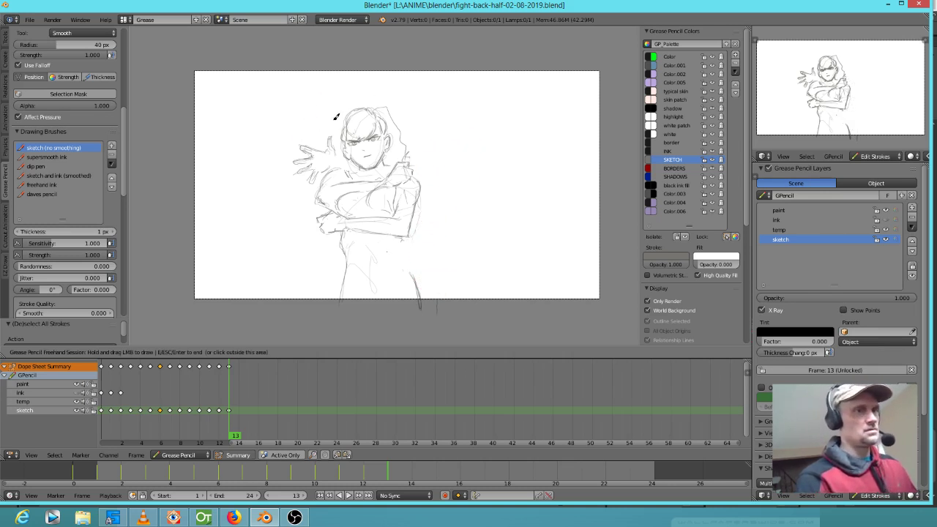
key(Escape)
mouse_move(327, 123)
ctrl+mouse_down()
mouse_move(311, 125)
mouse_move(276, 198)
mouse_move(310, 188)
mouse_move(342, 126)
ctrl+mouse_up()
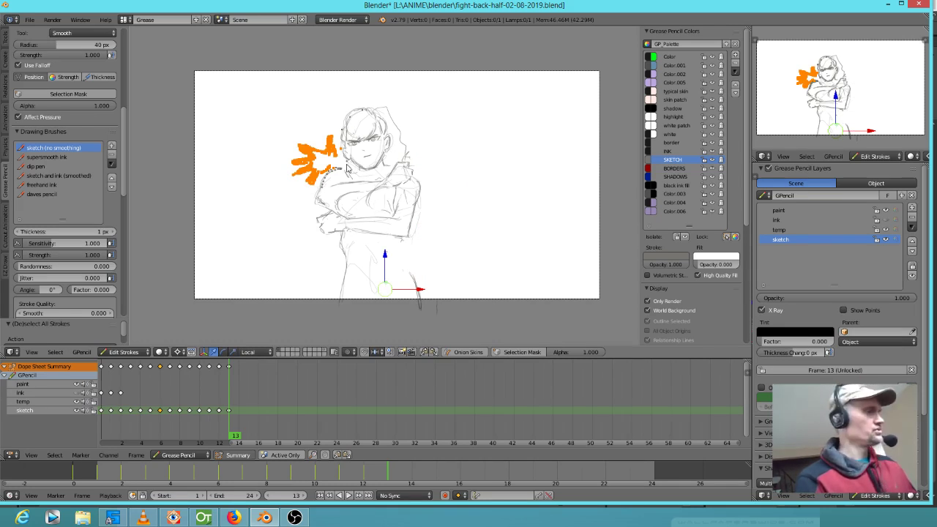
key(g)
right_click(311, 212)
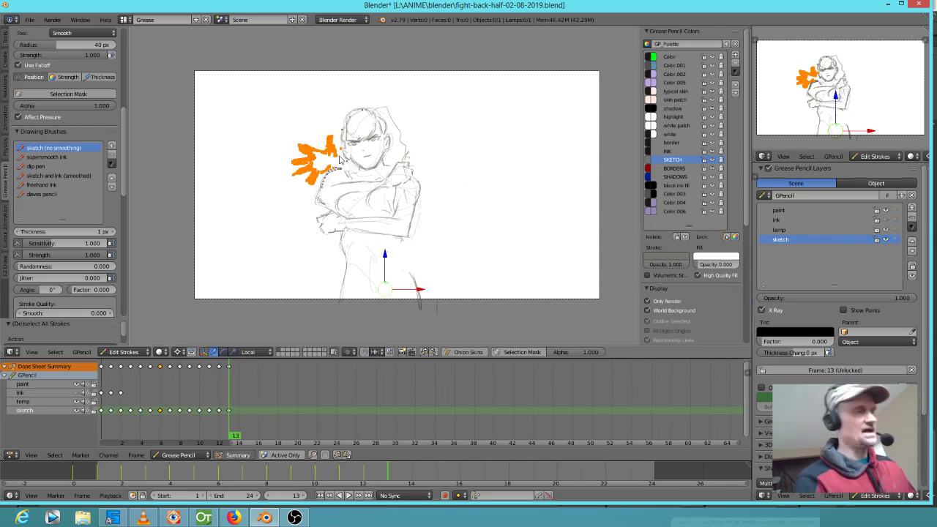
key(x)
click(329, 182)
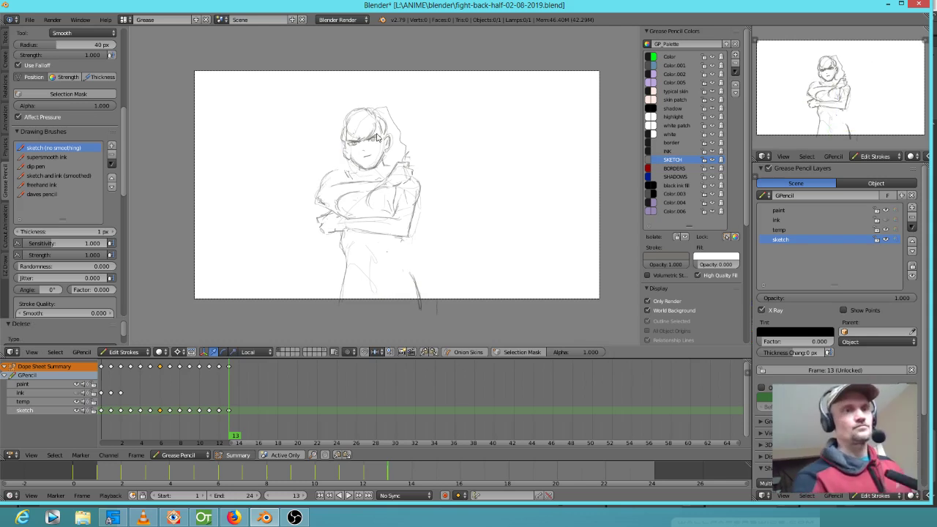
Step: Select the upper-lid stroke of the eye nearest the ear and move it slightly up with smooth proportional editing
scroll(330, 185, up, 3)
scroll(389, 130, up, 3)
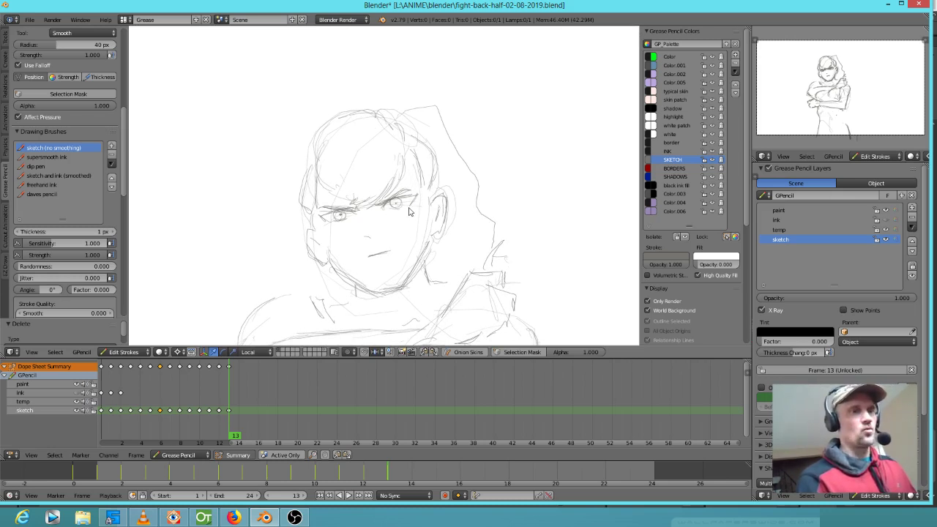
scroll(403, 225, up, 2)
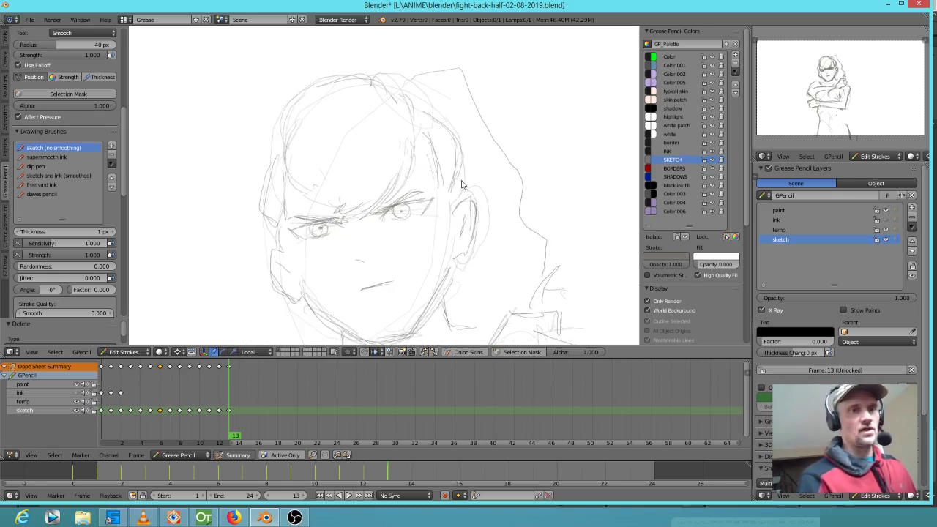
right_click(399, 207)
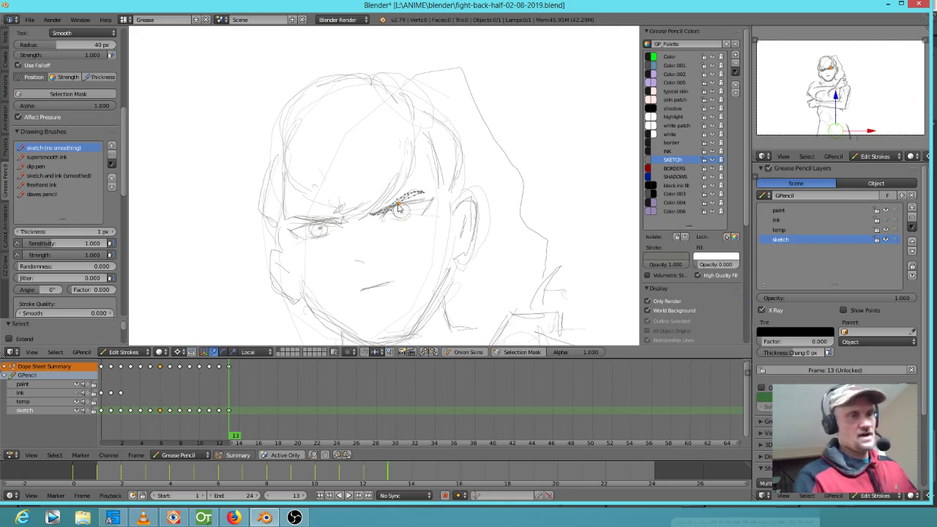
scroll(403, 211, up, 4)
scroll(408, 214, down, 2)
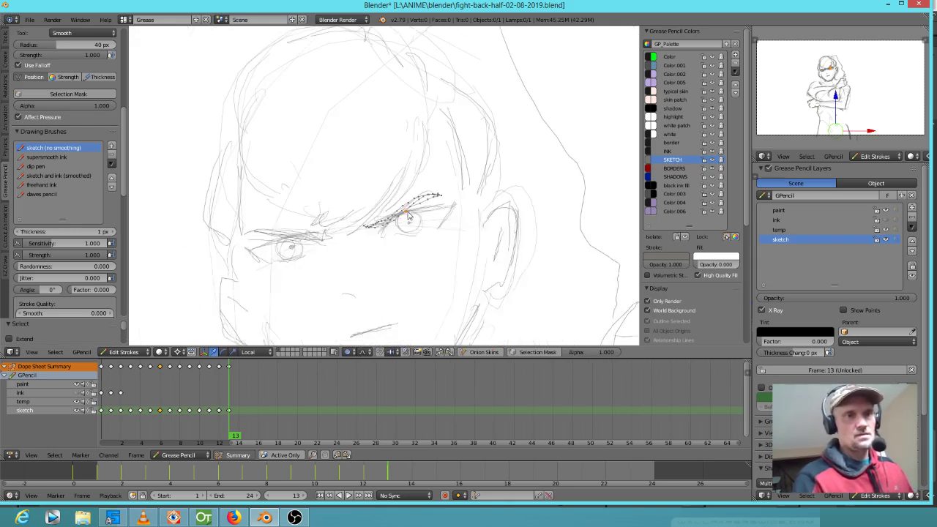
key(g)
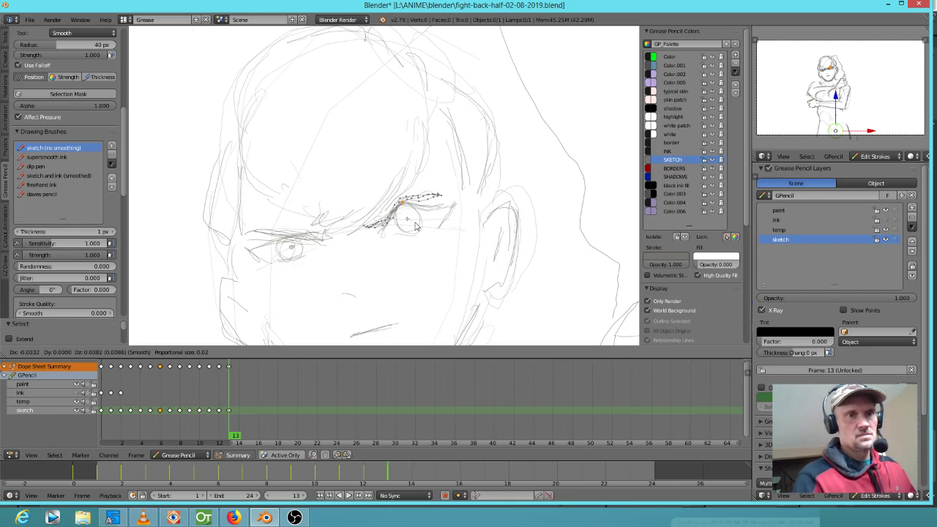
scroll(416, 223, down, 10)
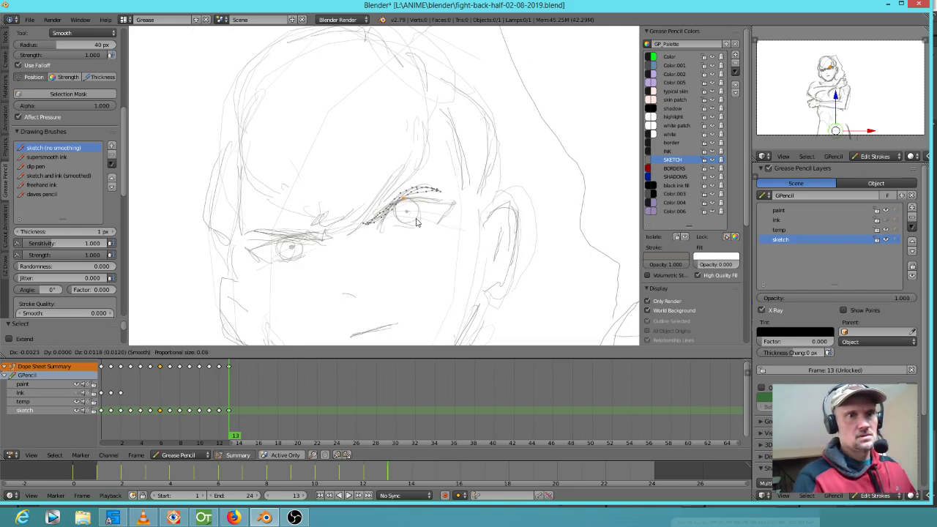
click(415, 223)
Step: Raise the far eye's iris slightly and nudge the end of its lower-lid stroke with proportional editing
right_click(290, 243)
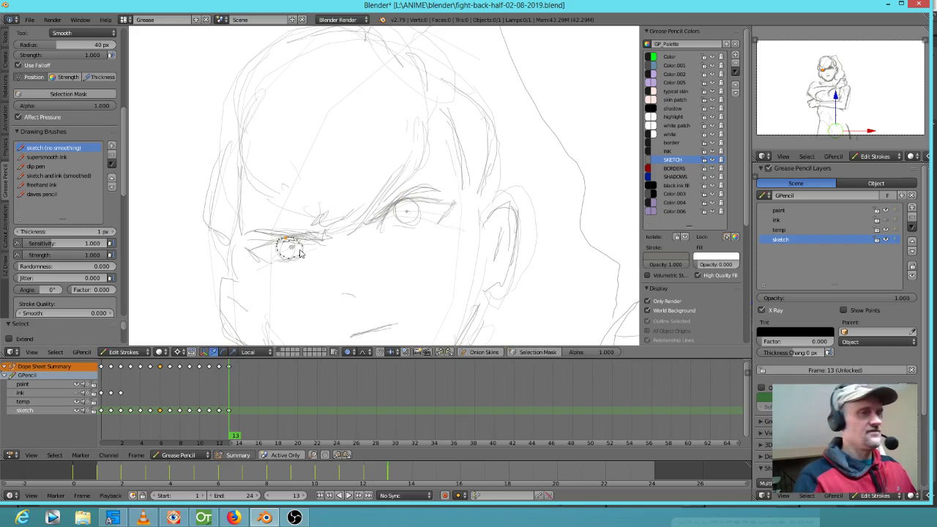
key(g)
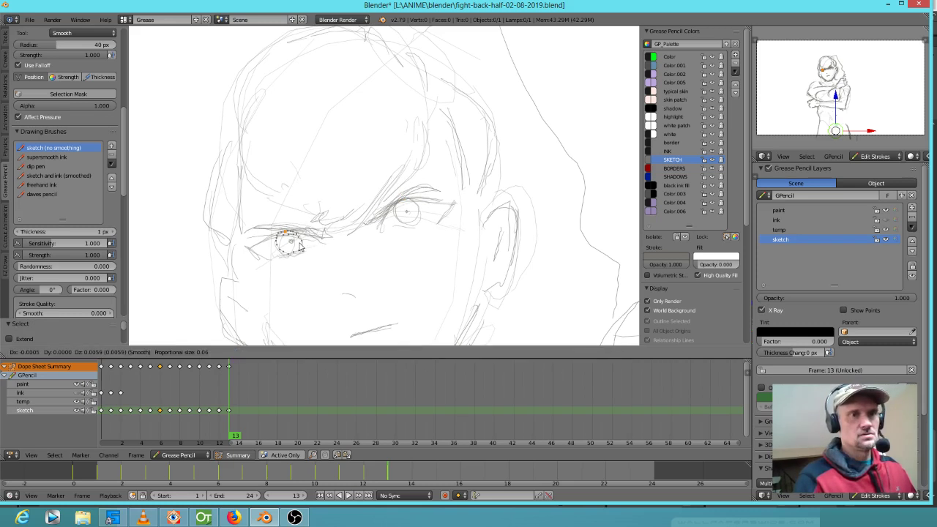
click(300, 245)
right_click(298, 257)
key(g)
scroll(298, 265, up, 7)
scroll(298, 257, up, 10)
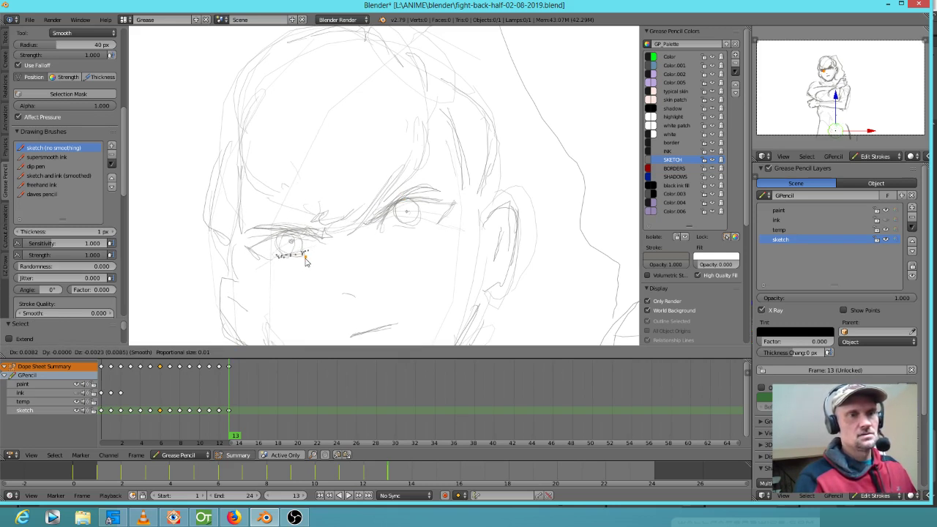
click(305, 252)
Step: Turn off Only Render to try a proportional move of the lower-lid stroke with overlays shown, and turn Only Render back on
scroll(315, 253, down, 11)
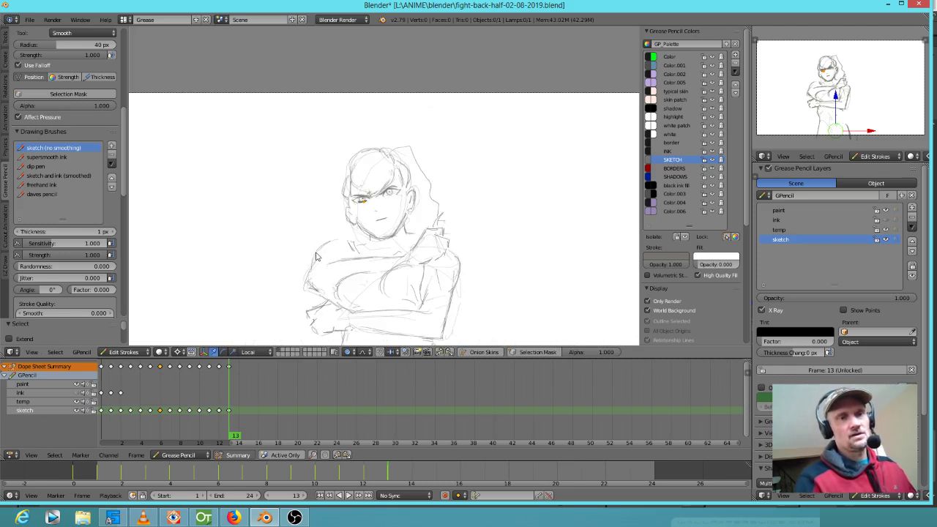
key(g)
click(387, 228)
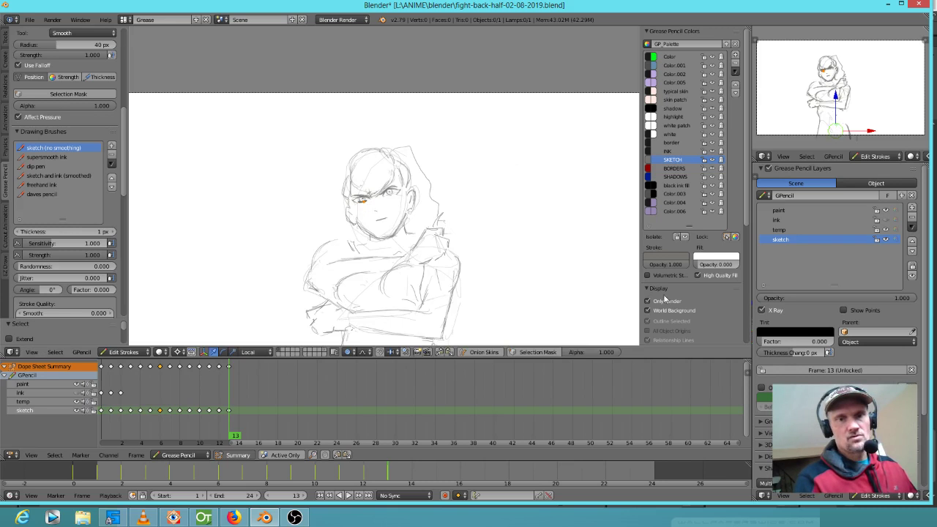
click(655, 301)
key(g)
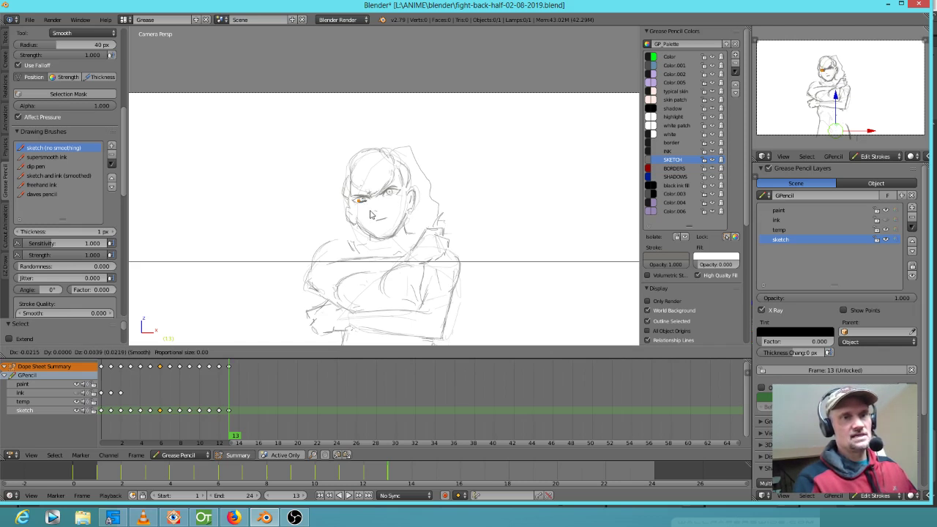
click(375, 223)
scroll(374, 223, up, 5)
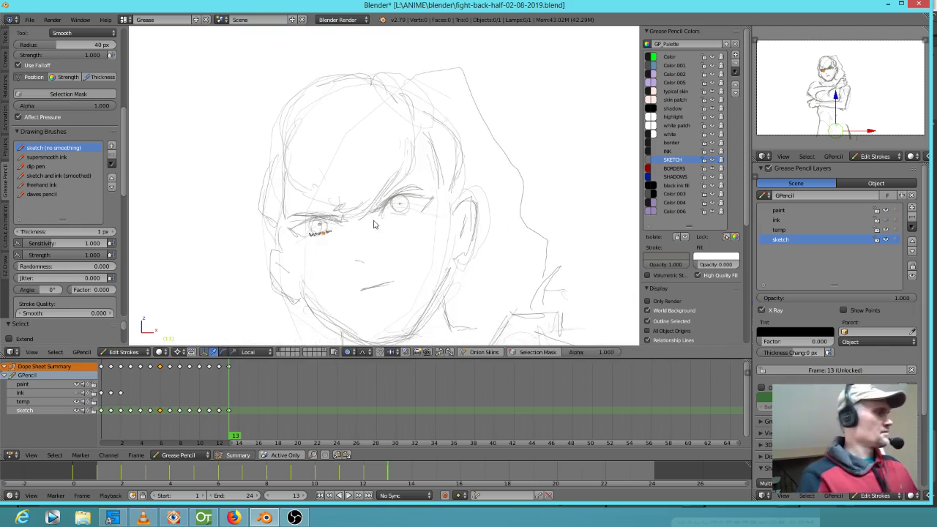
click(665, 302)
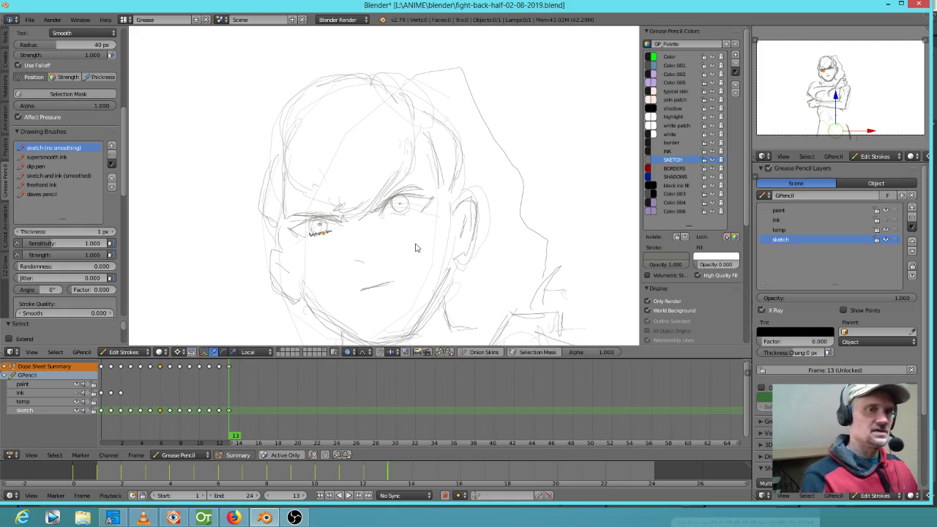
Step: Erase the irises and pupils of both eyes on the front figure in frame 13
key(d)
shift+middle_drag(352, 241, 350, 245)
right_drag(338, 246, 318, 249)
right_drag(402, 226, 396, 212)
right_drag(314, 245, 317, 239)
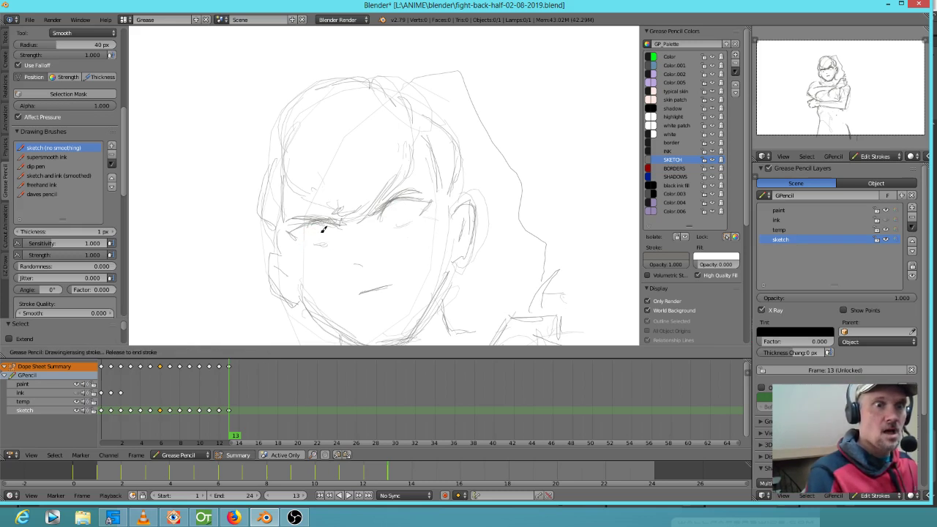
Step: Redraw both of the front figure's eyes with small round irises and dot pupils
mouse_move(321, 224)
mouse_down()
mouse_move(312, 233)
mouse_move(322, 225)
mouse_up()
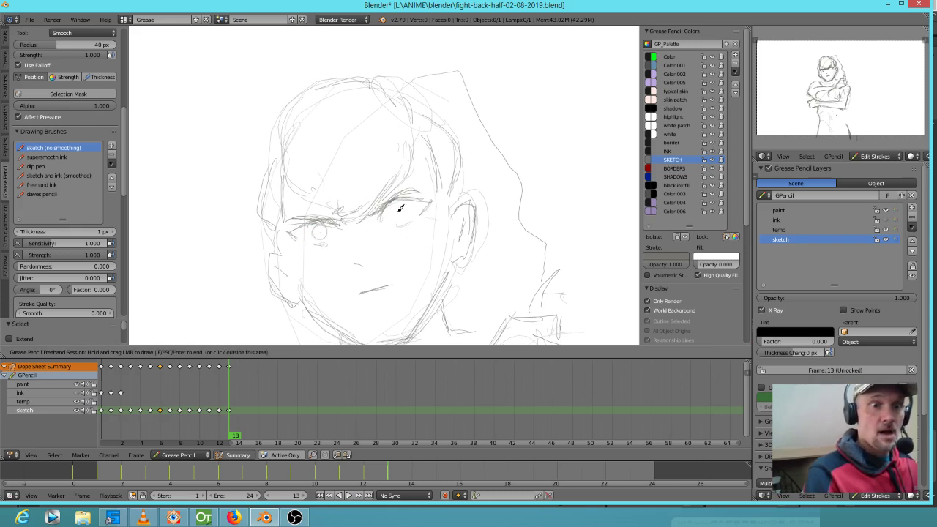
drag(389, 205, 393, 214)
drag(318, 232, 320, 233)
Step: Replace the front figure's mouth line with a small round open mouth and darken the upper lids and outer corners of both eyes
mouse_move(395, 283)
right_down()
mouse_move(360, 296)
mouse_move(376, 299)
right_up()
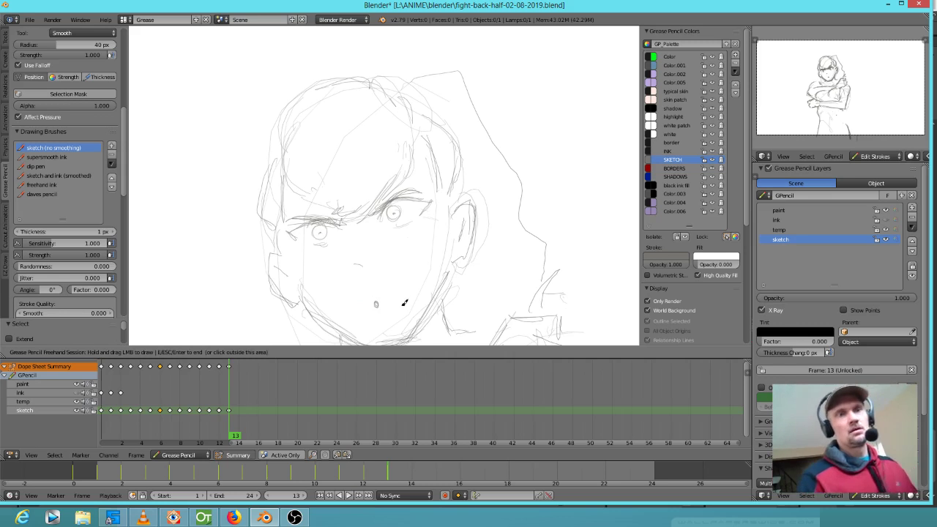
mouse_move(315, 217)
mouse_down()
mouse_move(294, 229)
mouse_move(308, 238)
mouse_up()
mouse_move(405, 195)
mouse_down()
mouse_move(432, 196)
mouse_move(426, 207)
mouse_up()
mouse_move(304, 222)
mouse_down()
mouse_move(297, 226)
mouse_move(406, 194)
mouse_up()
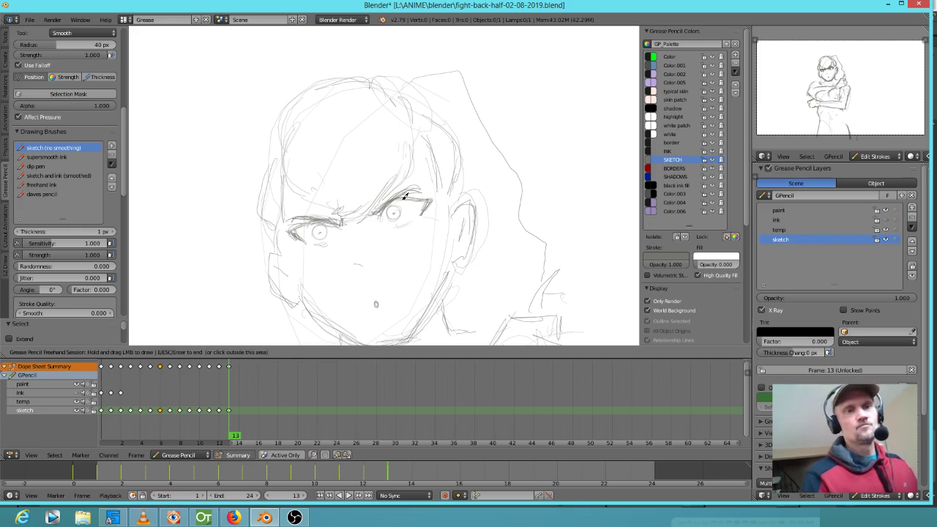
Step: Erase the outer line of the front figure's shoulder on the fist side and sketch a shorter shoulder curve closer to the neck
shift+middle_drag(545, 272, 538, 192)
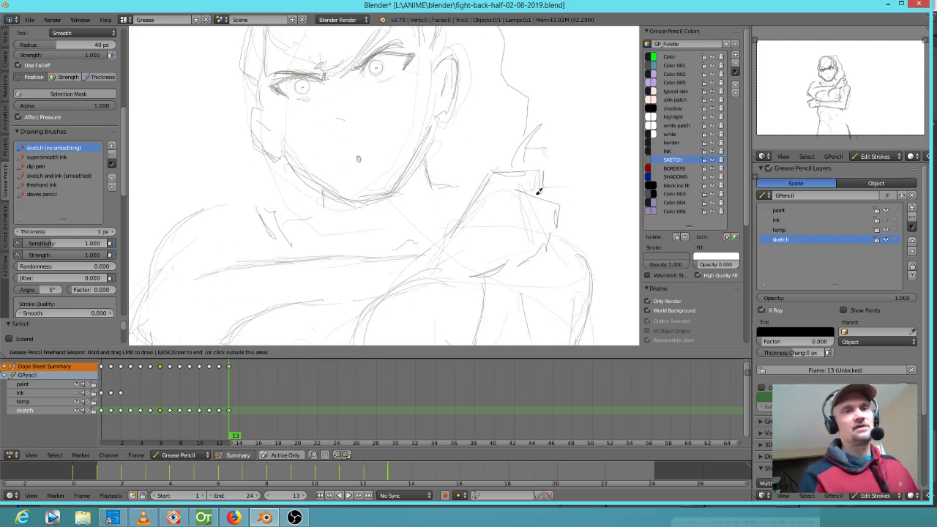
scroll(520, 187, down, 3)
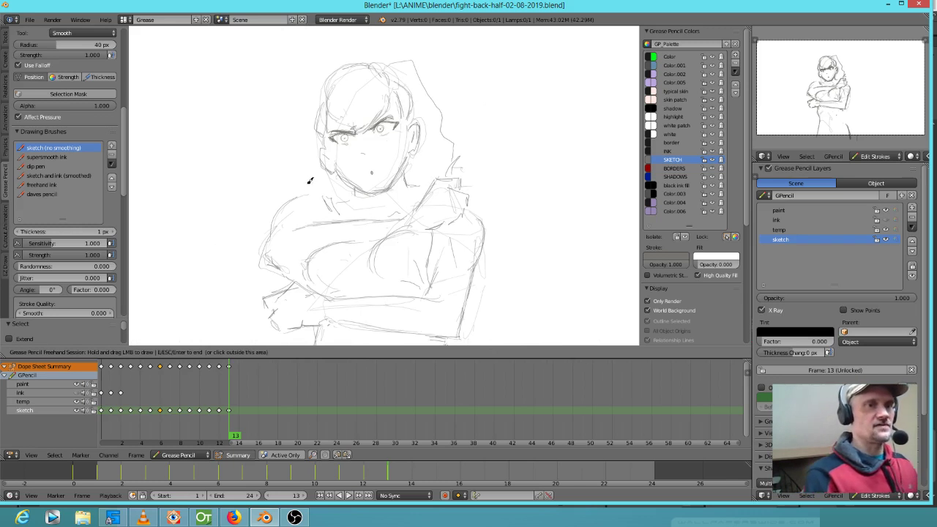
mouse_move(292, 207)
mouse_down()
mouse_move(281, 205)
mouse_move(259, 251)
mouse_move(265, 230)
mouse_up()
mouse_move(320, 202)
mouse_down()
mouse_move(281, 234)
mouse_move(279, 260)
mouse_up()
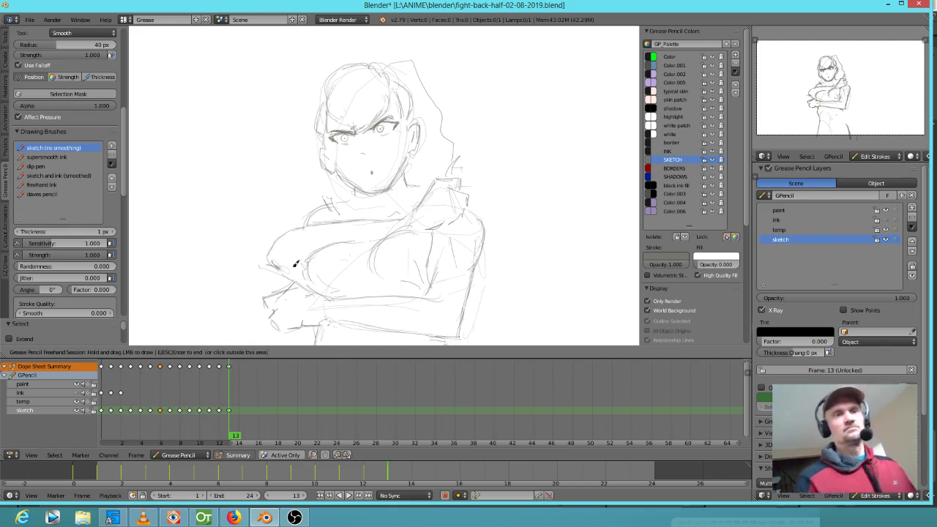
Step: Erase the rounded upper-arm outline above the fist and redraw the shoulder and upper arm sloping from the neck to a pointed elbow
mouse_move(508, 262)
shift+middle_down()
mouse_move(544, 217)
mouse_move(543, 237)
shift+middle_up()
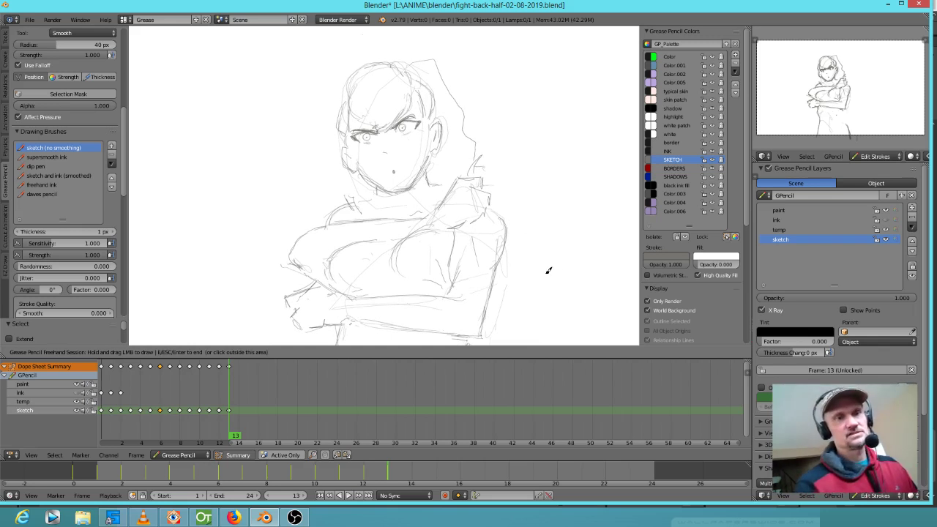
shift+middle_drag(545, 288, 547, 178)
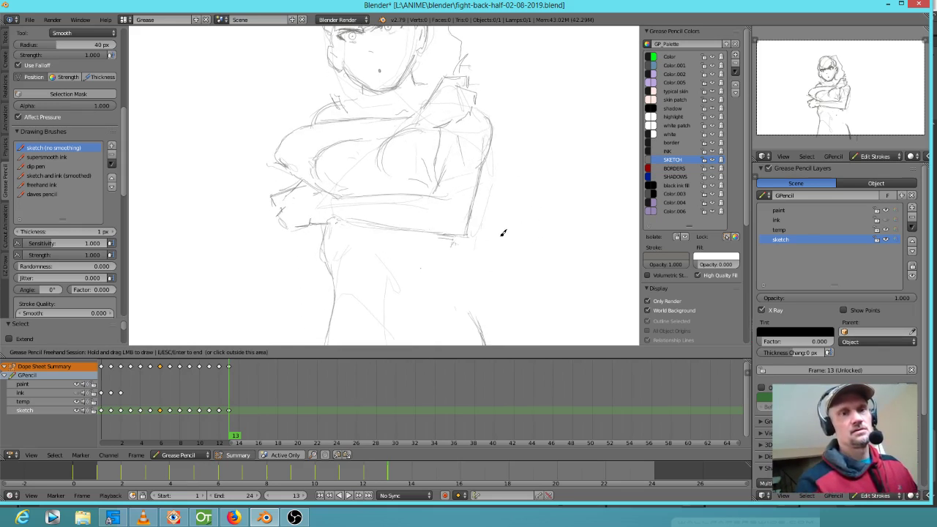
shift+middle_drag(497, 251, 494, 286)
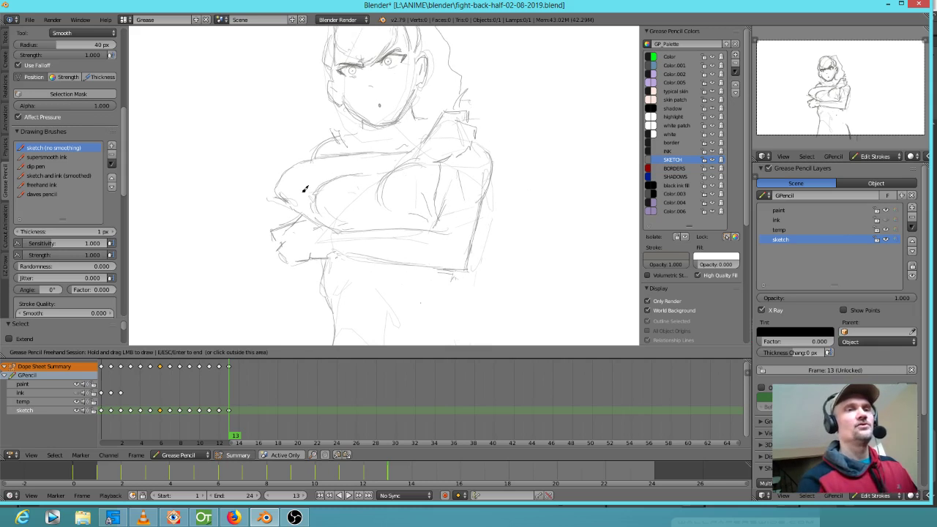
mouse_move(285, 197)
ctrl+mouse_down()
mouse_move(272, 188)
mouse_move(282, 192)
ctrl+mouse_up()
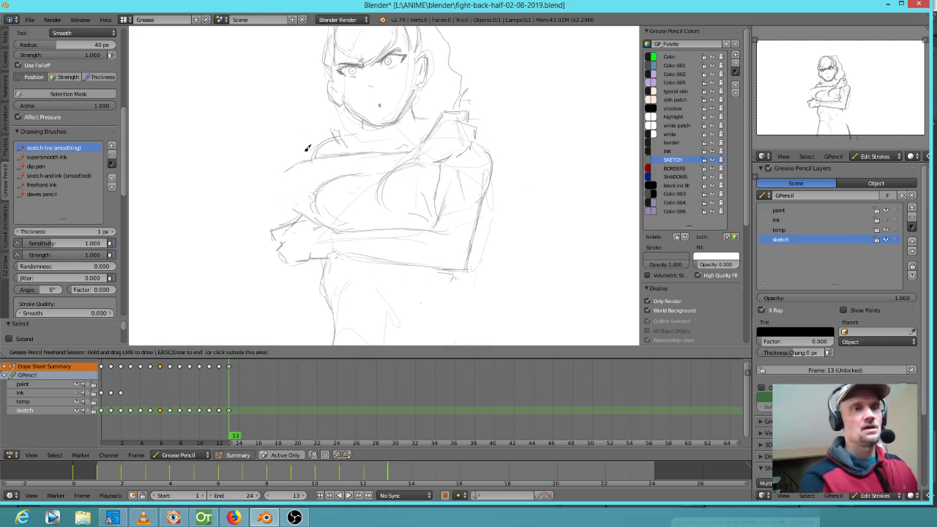
drag(334, 139, 311, 157)
mouse_move(314, 157)
mouse_down()
mouse_move(269, 186)
mouse_move(279, 216)
mouse_move(299, 214)
mouse_move(280, 181)
mouse_move(310, 158)
mouse_up()
right_drag(324, 166, 309, 174)
drag(349, 155, 399, 153)
right_drag(329, 162, 368, 155)
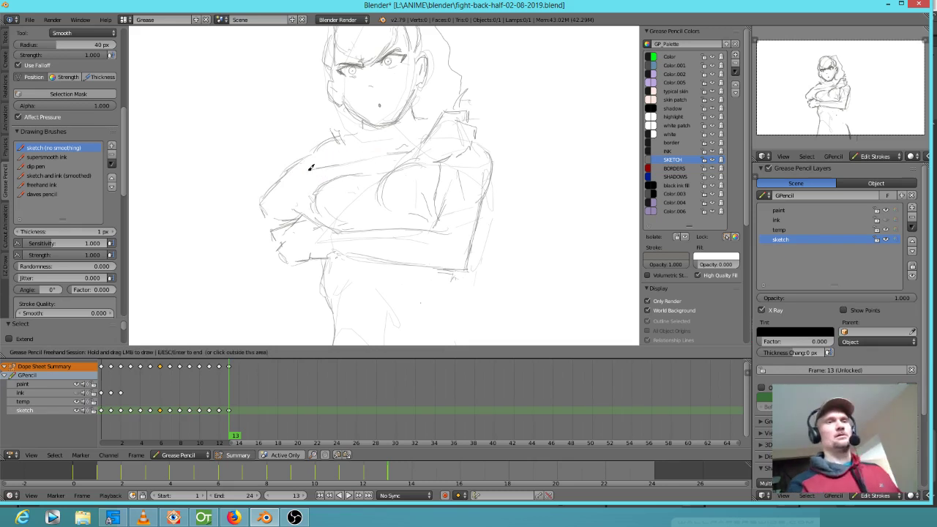
Step: Clean up stray lines at the base of the front figure's neck and refine the shoulder contour beside them
right_drag(346, 130, 344, 140)
shift+middle_drag(481, 256, 469, 281)
right_drag(327, 166, 321, 168)
drag(317, 174, 352, 152)
right_drag(357, 152, 352, 159)
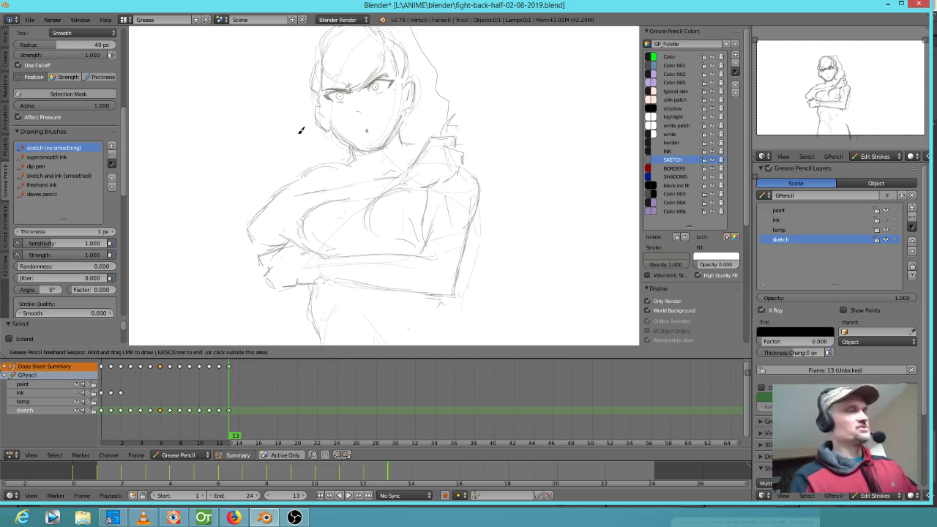
Step: Compare the poses in frames 12 and 13 by flipping back and forth between them
scroll(425, 181, down, 4)
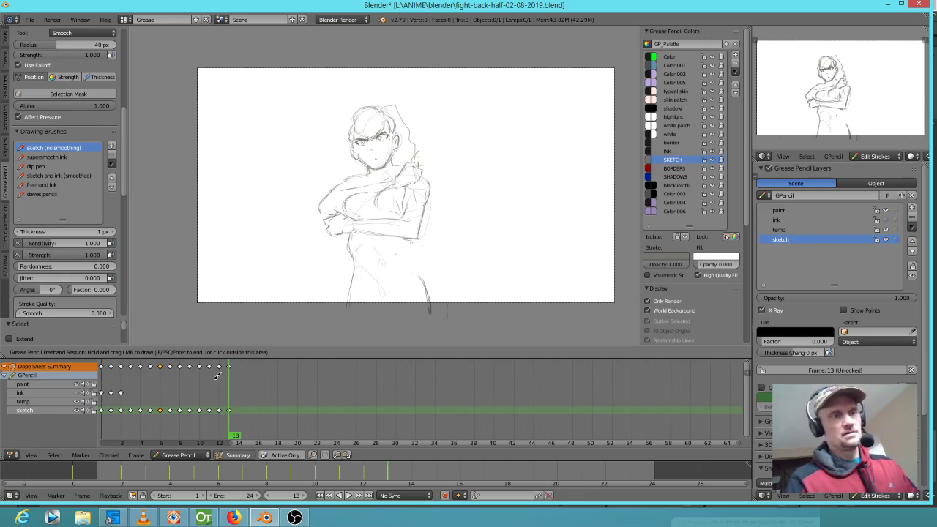
click(232, 412)
key(Down)
key(Left)
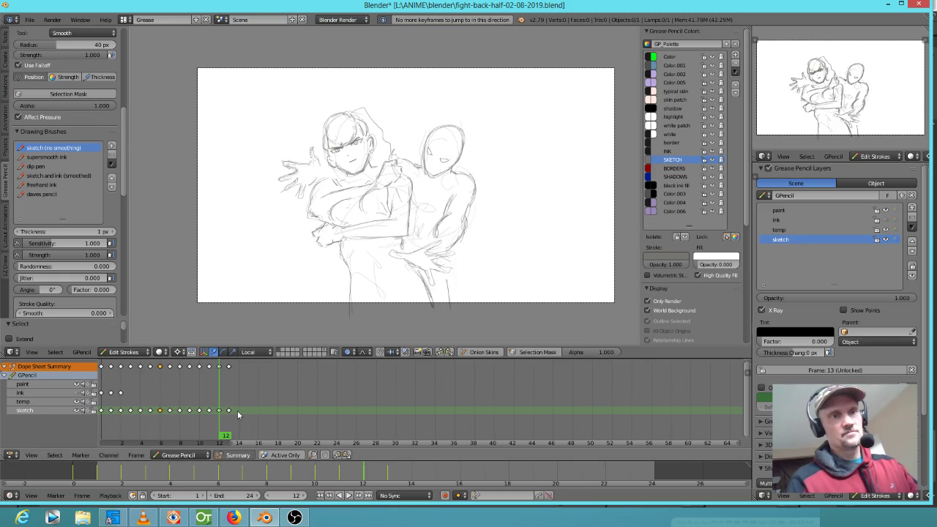
key(Right)
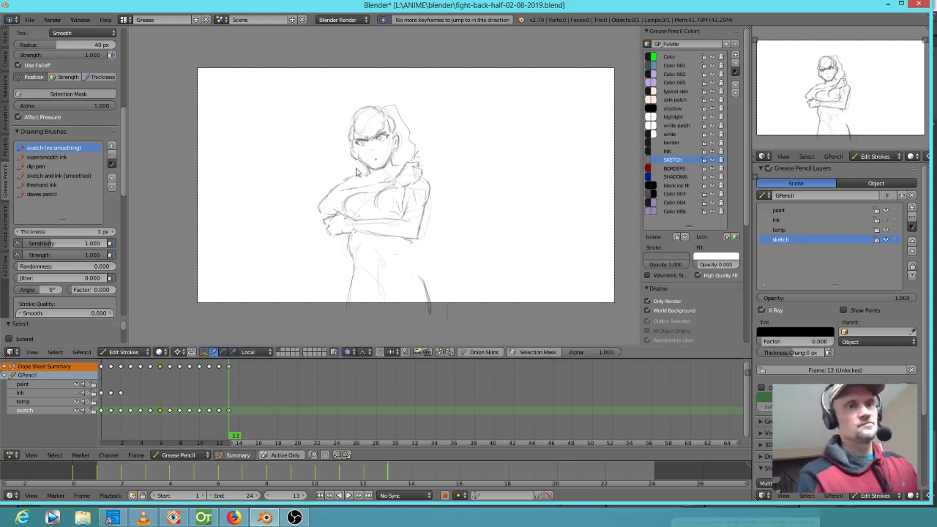
key(Left)
key(Right)
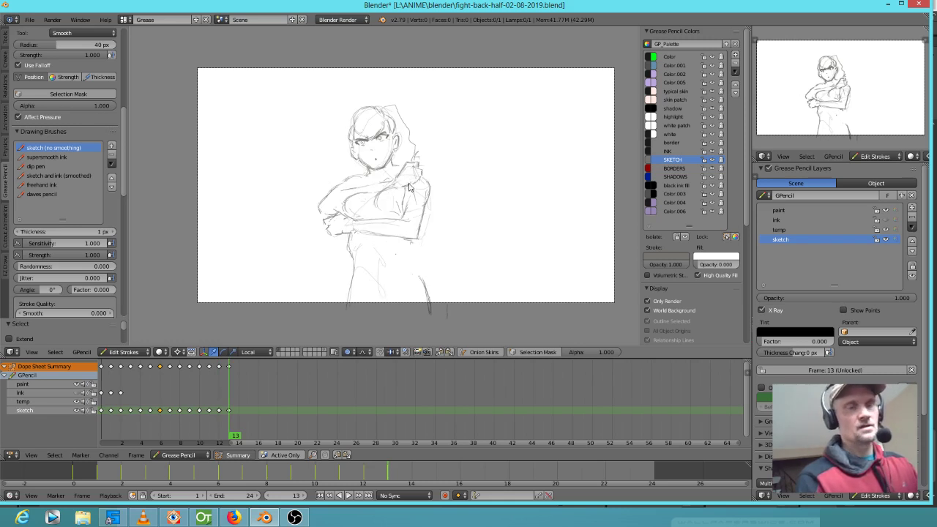
Step: Erase the arm lines crossing the front figure's upper chest and sketch a new forearm and hand wrapped around her waist
mouse_move(396, 199)
mouse_down()
mouse_move(390, 178)
mouse_move(351, 178)
mouse_move(376, 183)
mouse_up()
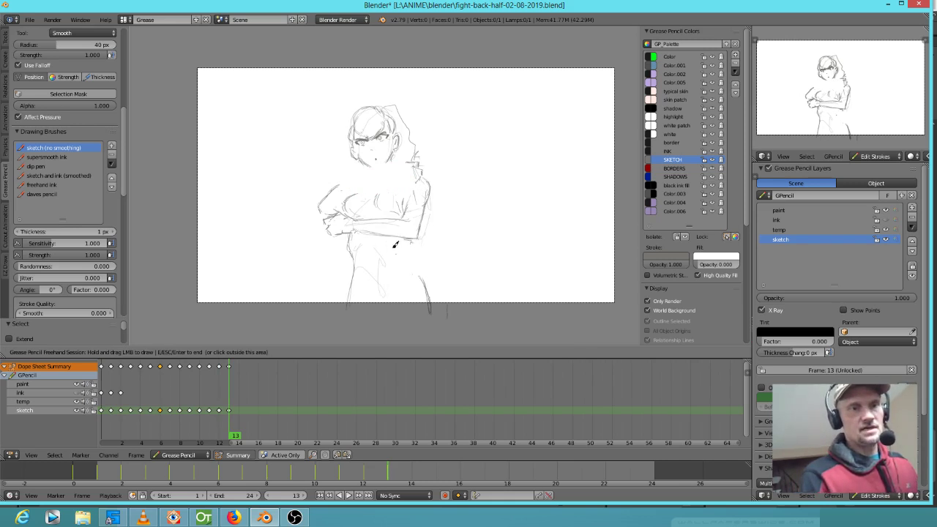
mouse_move(352, 265)
mouse_down()
mouse_move(364, 256)
mouse_move(350, 275)
mouse_move(377, 272)
mouse_move(359, 278)
mouse_move(380, 254)
mouse_move(387, 268)
mouse_move(372, 273)
mouse_up()
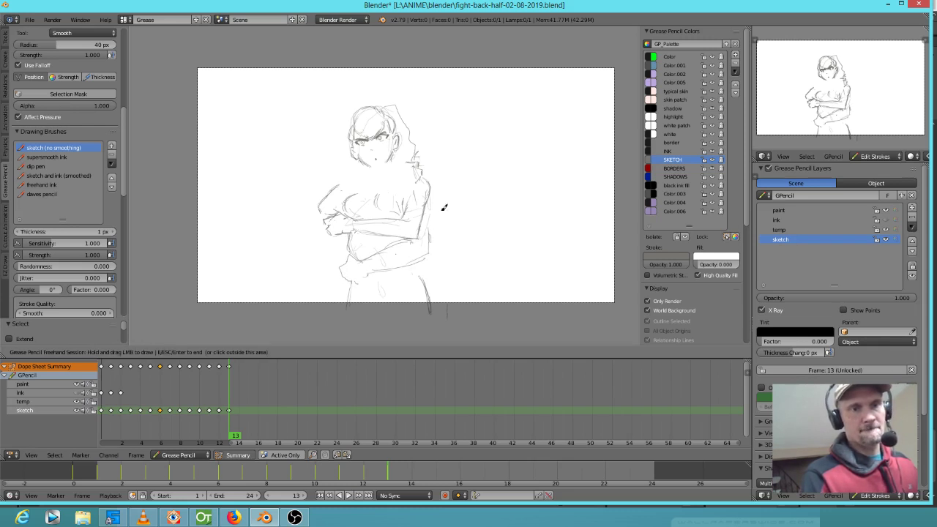
Step: Sketch the rear figure's upper arm curving down behind the front figure to meet the forearm at her waist
mouse_move(429, 192)
mouse_down()
mouse_move(474, 157)
mouse_move(430, 184)
mouse_move(477, 181)
mouse_move(445, 168)
mouse_move(457, 155)
mouse_up()
drag(438, 221, 430, 252)
mouse_move(446, 202)
mouse_down()
mouse_move(444, 220)
mouse_move(442, 185)
mouse_move(432, 243)
mouse_up()
mouse_move(453, 138)
right_down()
mouse_move(479, 153)
mouse_move(439, 159)
mouse_move(464, 184)
mouse_move(461, 214)
mouse_move(446, 146)
right_up()
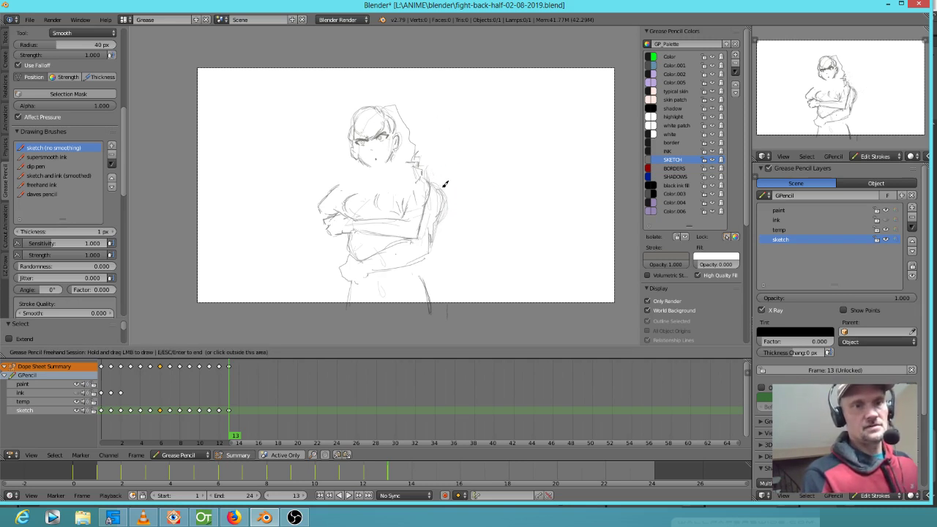
Step: Rough in the rear figure's oval head behind the front figure's shoulder, with neck and shoulder lines below it
drag(441, 184, 454, 135)
mouse_move(462, 148)
mouse_down()
mouse_move(415, 152)
mouse_move(428, 180)
mouse_up()
mouse_move(423, 176)
mouse_down()
mouse_move(419, 169)
mouse_move(464, 151)
mouse_move(450, 127)
mouse_move(425, 144)
mouse_up()
mouse_move(423, 146)
mouse_down()
mouse_move(430, 172)
mouse_move(425, 148)
mouse_move(446, 163)
mouse_move(448, 195)
mouse_up()
drag(448, 184, 454, 203)
Step: Sketch the rear figure's raised arm bending around the front figure's far shoulder and tidy the lower edge of her hair
drag(347, 151, 318, 162)
drag(352, 151, 322, 157)
mouse_move(325, 154)
mouse_down()
mouse_move(313, 170)
mouse_move(393, 169)
mouse_up()
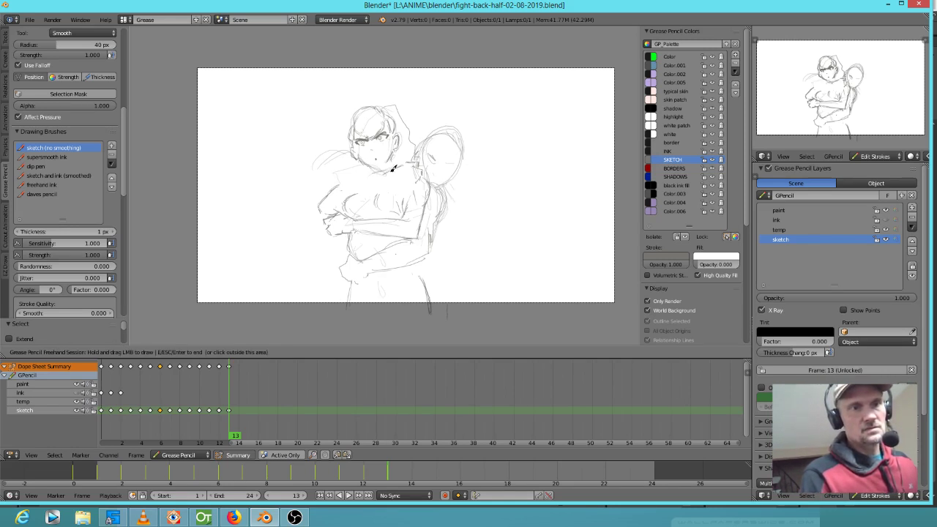
right_drag(393, 170, 385, 181)
mouse_move(467, 203)
shift+middle_down()
mouse_move(490, 209)
mouse_move(508, 195)
shift+middle_up()
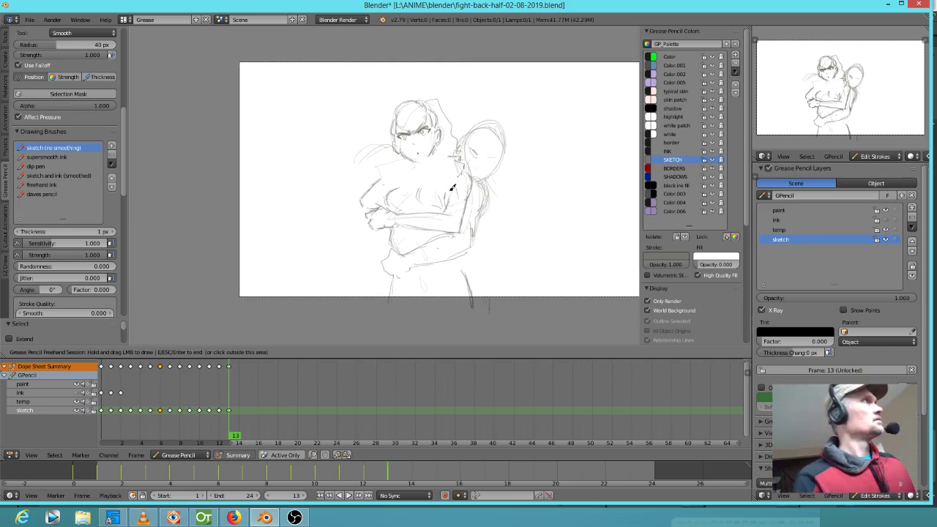
scroll(457, 201, up, 2)
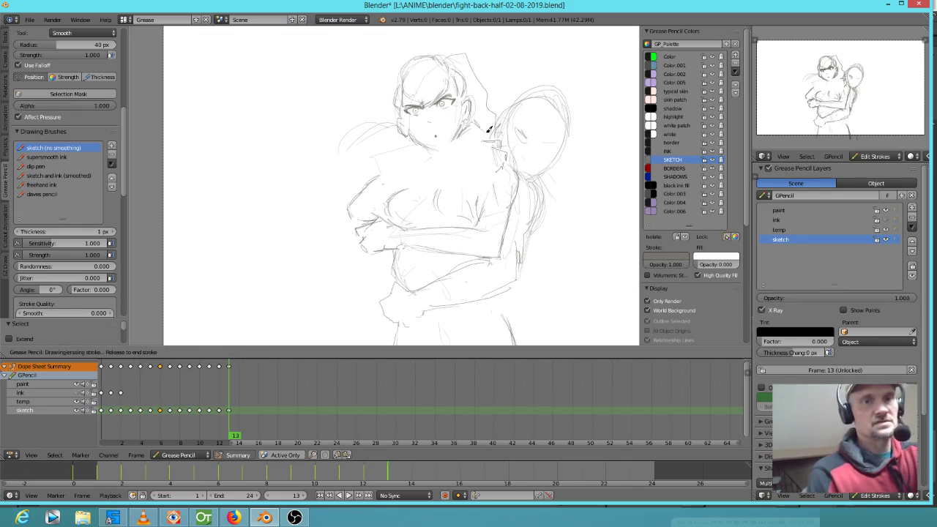
drag(497, 134, 490, 141)
right_drag(487, 129, 483, 132)
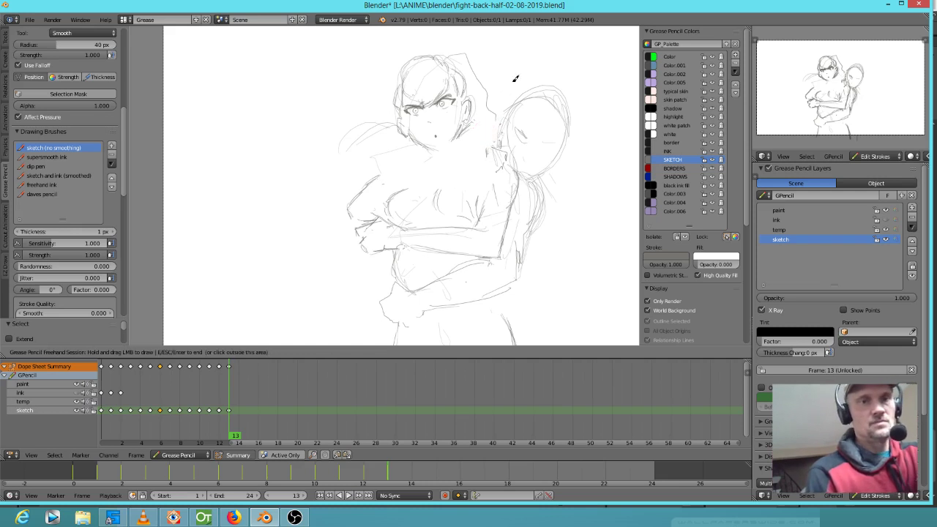
mouse_move(562, 96)
mouse_down()
mouse_move(569, 126)
mouse_move(546, 170)
mouse_up()
mouse_move(389, 126)
mouse_down()
mouse_move(350, 154)
mouse_move(352, 168)
mouse_up()
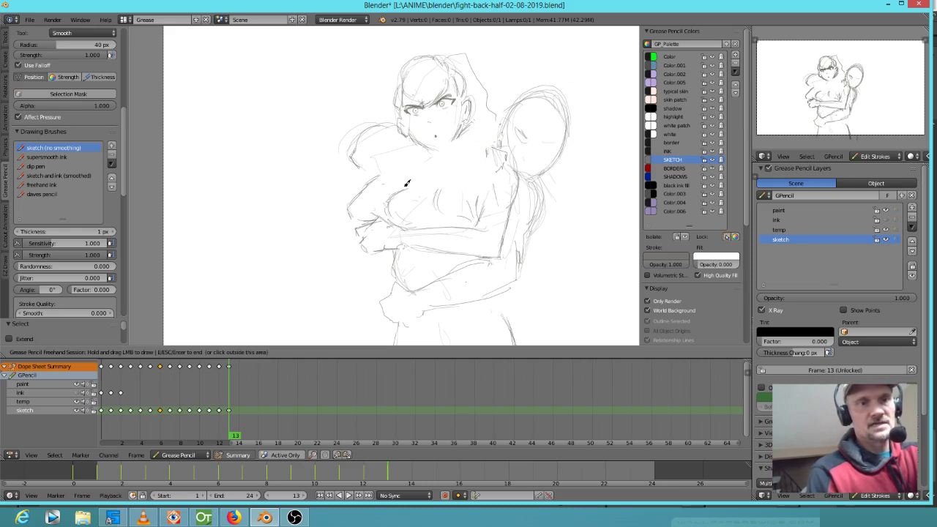
Step: Sketch the rear figure's forearm and hand wrapping across the front figure's upper chest beneath her chin
drag(480, 153, 466, 169)
drag(413, 180, 449, 172)
drag(419, 179, 467, 167)
drag(472, 178, 468, 186)
drag(402, 193, 473, 185)
mouse_move(439, 150)
mouse_down()
mouse_move(471, 126)
mouse_move(466, 141)
mouse_move(485, 142)
mouse_move(476, 158)
mouse_up()
mouse_move(477, 156)
mouse_down()
mouse_move(466, 166)
mouse_move(449, 152)
mouse_move(456, 143)
mouse_move(440, 153)
mouse_move(423, 141)
mouse_up()
drag(375, 169, 411, 164)
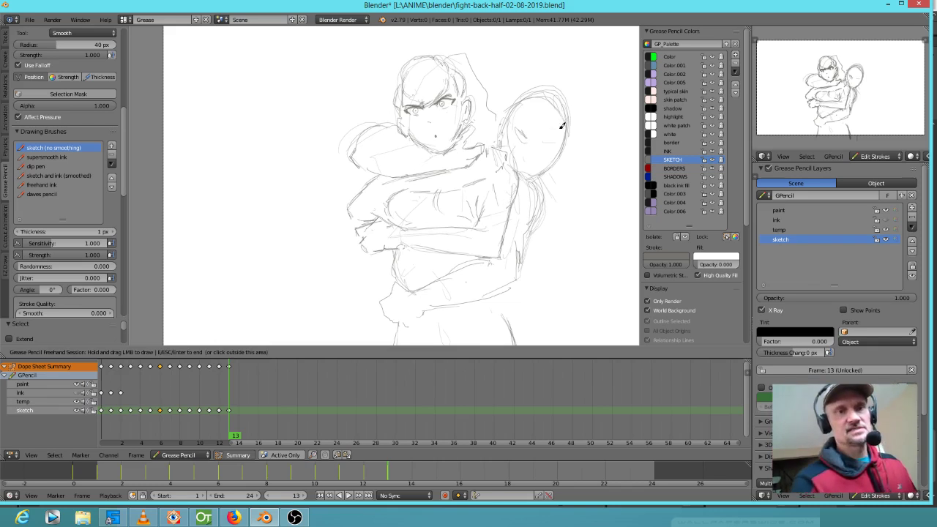
Step: Erase the rear figure's head, shoulder and lower arm, then sketch a smaller round head tucked closer behind the front figure's hair
mouse_move(578, 157)
right_down()
mouse_move(554, 92)
mouse_move(517, 94)
mouse_move(539, 182)
mouse_move(517, 266)
mouse_move(483, 282)
mouse_move(412, 278)
mouse_move(397, 314)
mouse_move(525, 282)
right_up()
drag(405, 140, 353, 150)
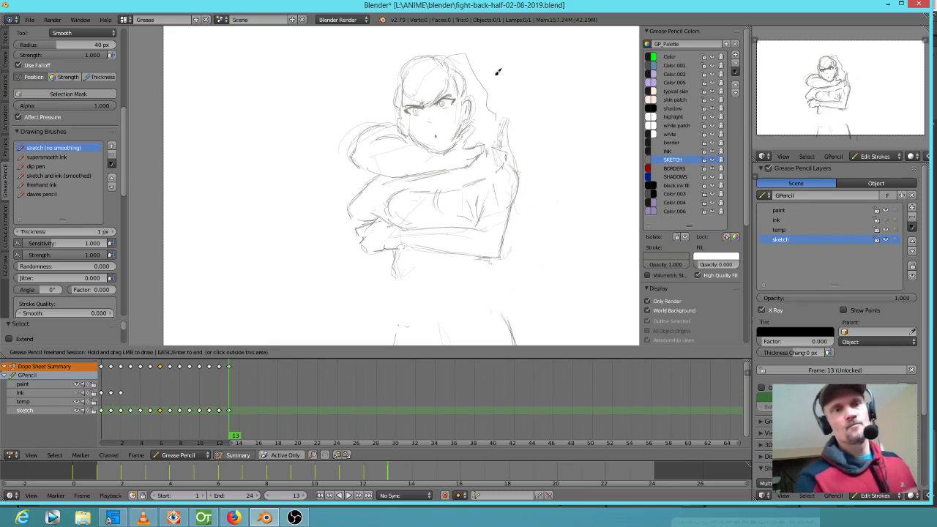
mouse_move(487, 81)
mouse_down()
mouse_move(537, 95)
mouse_move(525, 134)
mouse_up()
drag(528, 82, 517, 136)
Step: Sketch the rear figure's shoulder and upper arm close behind the front figure, with the forearm wrapped around her waist
mouse_move(554, 162)
mouse_down()
mouse_move(516, 151)
mouse_move(534, 205)
mouse_up()
drag(477, 253, 425, 264)
mouse_move(426, 262)
mouse_down()
mouse_move(387, 267)
mouse_move(378, 291)
mouse_up()
drag(388, 283, 401, 292)
drag(402, 289, 492, 288)
drag(529, 210, 501, 274)
drag(526, 208, 513, 263)
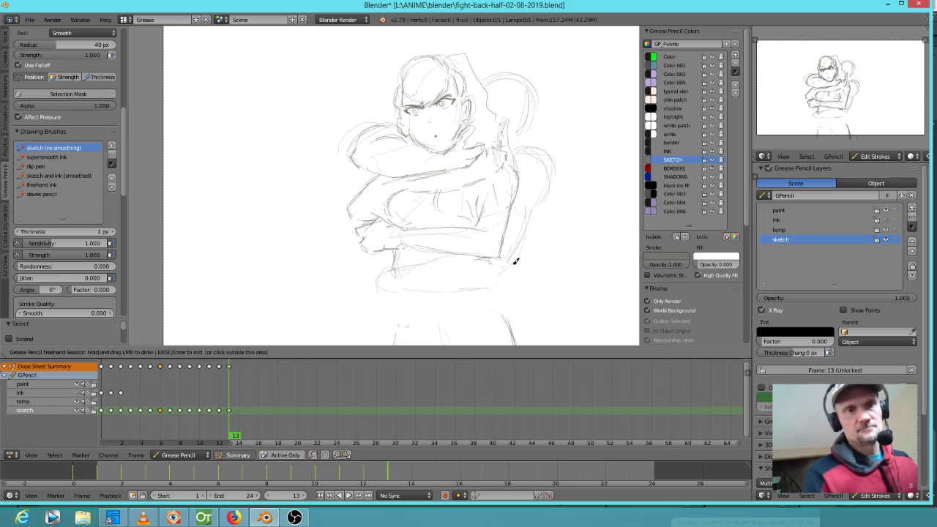
Step: Compare the new grabbing pose in frame 13 with frame 12 by flipping between them
scroll(504, 243, down, 3)
scroll(504, 245, up, 3)
key(Up)
key(Left)
key(Right)
key(Left)
key(Right)
key(Left)
key(Right)
key(Left)
key(Right)
Step: Erase the front figure's narrowed eyes and redraw them wide open with small pupils under angry brows
scroll(439, 144, up, 6)
scroll(479, 117, down, 3)
shift+middle_drag(514, 99, 352, 325)
drag(370, 230, 276, 242)
right_drag(276, 242, 333, 254)
right_drag(389, 210, 394, 223)
drag(366, 199, 394, 202)
mouse_move(370, 199)
mouse_down()
mouse_move(396, 213)
mouse_move(368, 240)
mouse_up()
drag(289, 253, 307, 257)
mouse_move(287, 223)
mouse_down()
mouse_move(274, 234)
mouse_move(299, 262)
mouse_move(305, 240)
mouse_move(362, 225)
mouse_move(354, 229)
mouse_up()
drag(359, 225, 360, 226)
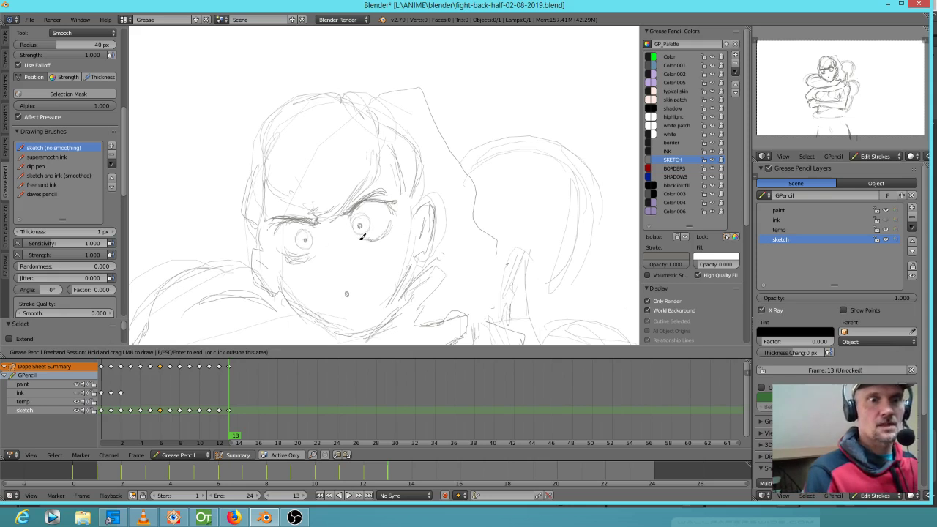
Step: Flip repeatedly between frames 12 and 13 to check how the face and pose change
scroll(414, 213, down, 2)
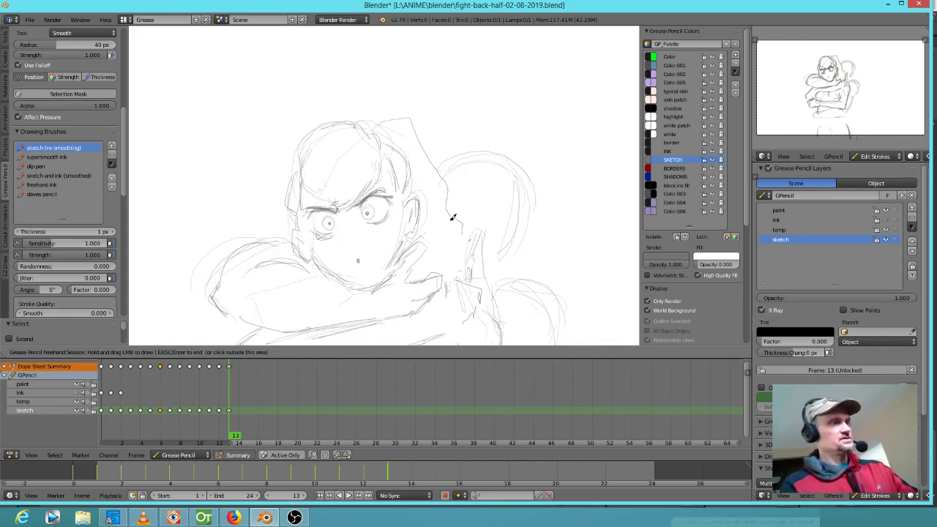
key(Left)
scroll(454, 216, down, 1)
key(Right)
key(Left)
key(Right)
key(Left)
key(Right)
key(Left)
key(Right)
key(Left)
key(Right)
Step: Erase the fingers at the front figure's neck and redraw that end of the arm curving up beside her jaw
mouse_move(405, 221)
mouse_down()
mouse_move(399, 233)
mouse_move(416, 238)
mouse_move(391, 251)
mouse_move(396, 259)
mouse_move(406, 227)
mouse_move(420, 248)
mouse_move(396, 266)
mouse_move(405, 265)
mouse_move(413, 251)
mouse_move(390, 259)
mouse_up()
key(Left)
key(Right)
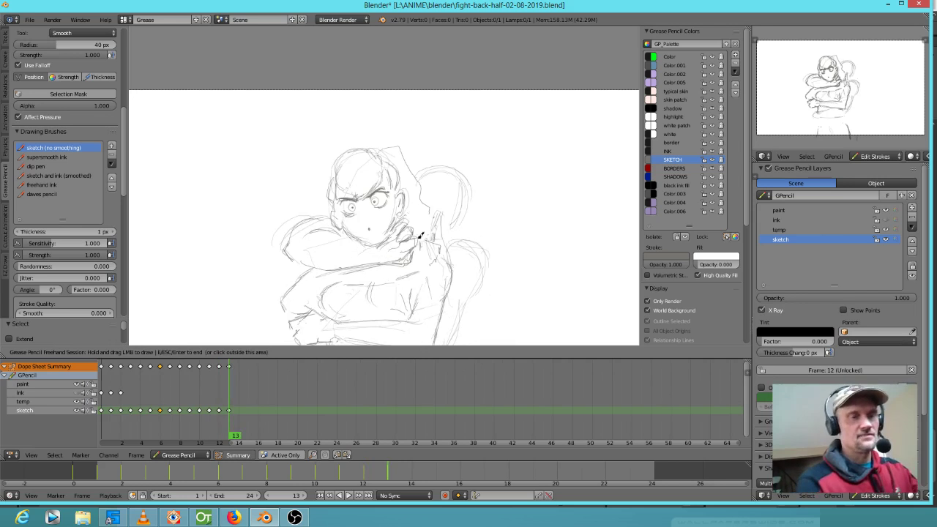
scroll(409, 265, up, 4)
shift+middle_drag(489, 256, 487, 172)
scroll(511, 185, up, 2)
mouse_move(452, 229)
right_down()
mouse_move(435, 242)
mouse_move(428, 226)
mouse_move(469, 268)
mouse_move(424, 280)
mouse_move(484, 265)
mouse_move(460, 184)
mouse_move(443, 212)
mouse_move(387, 234)
right_up()
mouse_move(348, 311)
mouse_down()
mouse_move(407, 295)
mouse_move(488, 247)
mouse_move(475, 167)
mouse_move(489, 178)
mouse_move(480, 245)
mouse_move(403, 295)
mouse_up()
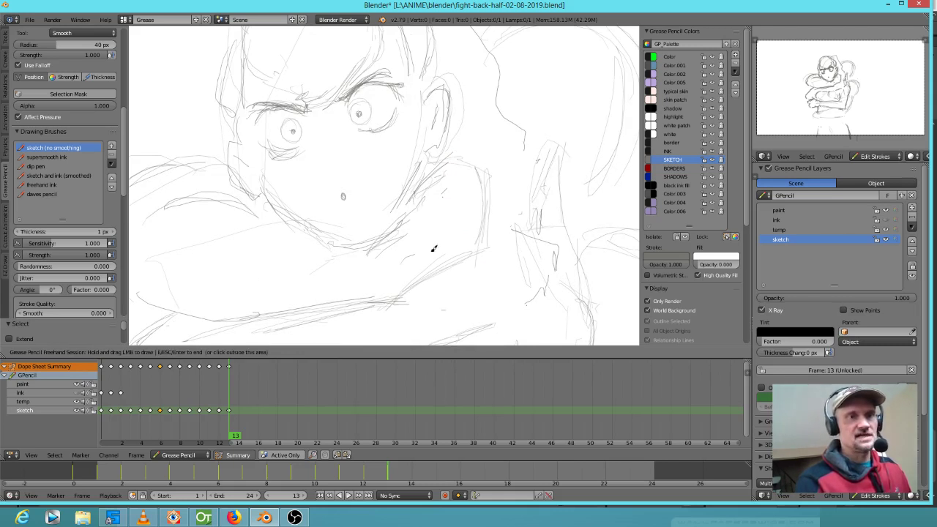
mouse_move(477, 246)
mouse_down()
mouse_move(486, 196)
mouse_move(419, 203)
mouse_move(438, 180)
mouse_move(446, 202)
mouse_up()
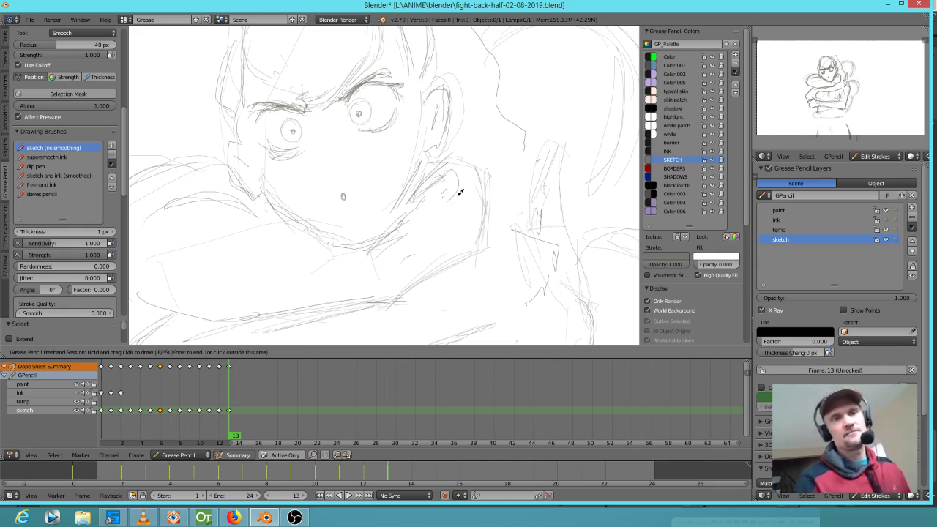
Step: Sketch the hip and leg lines of both figures and firm up the forearm and hand around the front figure's waist
scroll(459, 192, down, 5)
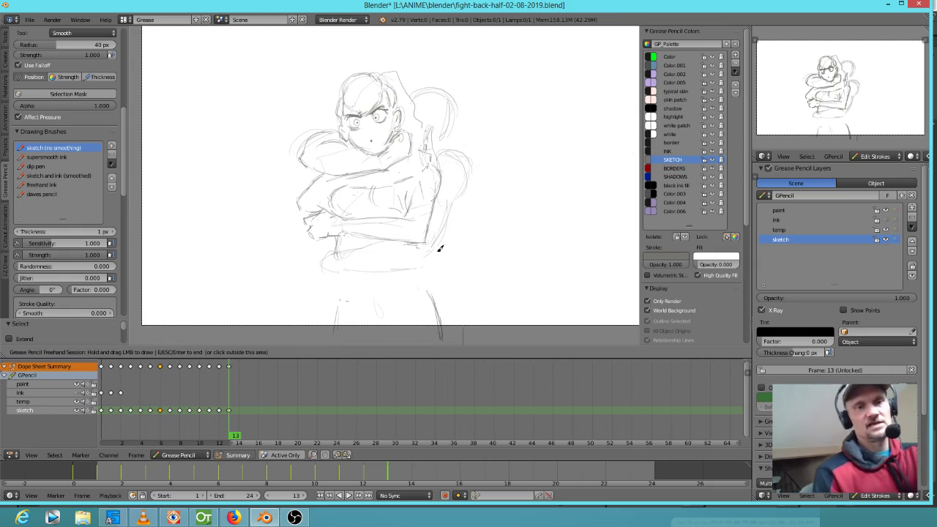
drag(439, 253, 466, 303)
mouse_move(500, 227)
shift+middle_down()
mouse_move(485, 151)
mouse_move(483, 206)
shift+middle_up()
drag(439, 251, 473, 326)
mouse_move(438, 221)
mouse_down()
mouse_move(430, 243)
mouse_move(418, 224)
mouse_move(445, 159)
mouse_move(439, 133)
mouse_move(412, 238)
mouse_up()
drag(416, 232, 407, 242)
mouse_move(338, 254)
mouse_down()
mouse_move(357, 252)
mouse_move(324, 253)
mouse_up()
mouse_move(363, 228)
mouse_down()
mouse_move(321, 239)
mouse_move(316, 224)
mouse_move(306, 254)
mouse_move(329, 261)
mouse_move(312, 333)
mouse_up()
drag(400, 245, 417, 266)
Step: Rework the front figure's near hip line and add curved motion lines on both sides of the figures
key(Up)
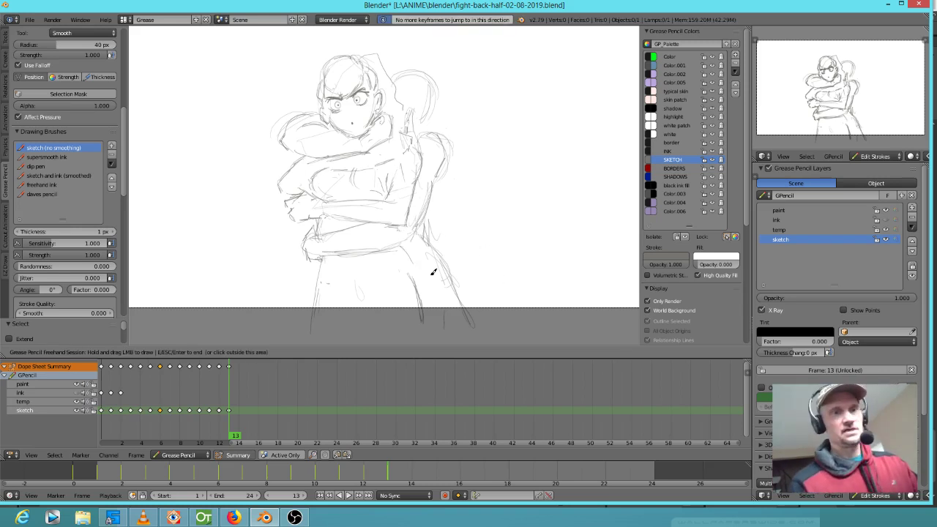
key(Down)
key(Up)
drag(401, 247, 428, 311)
right_drag(404, 273, 421, 319)
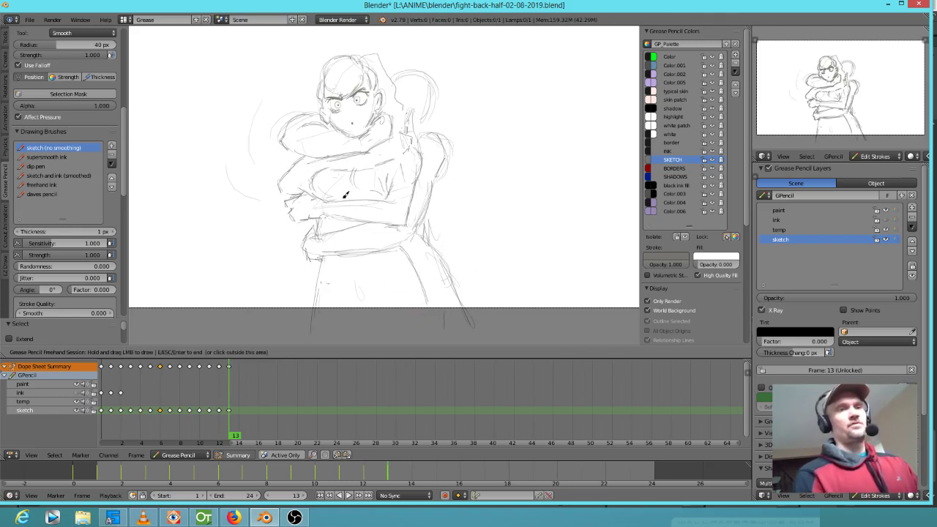
key(Down)
key(Up)
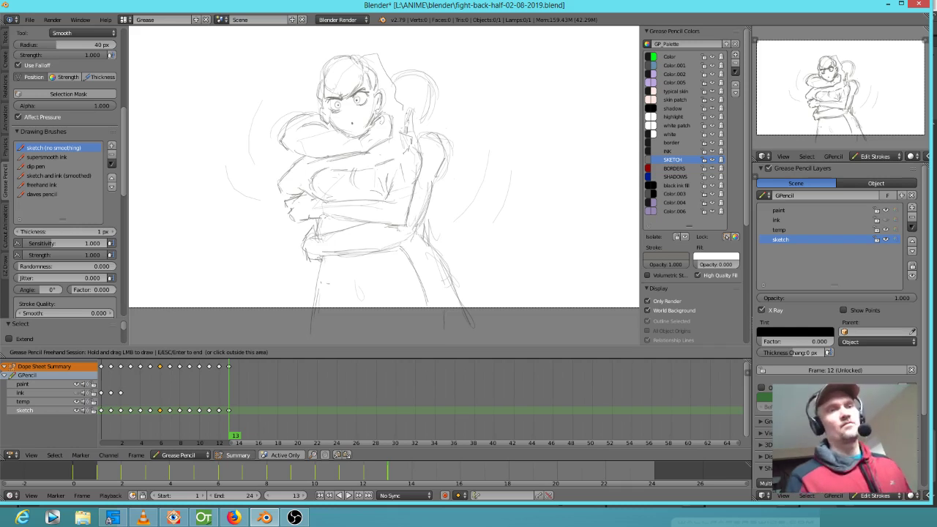
Step: Clean up and redraw the contours of the rear figure's forearm at the waist and bent arm around the neck
mouse_move(450, 231)
shift+middle_down()
mouse_move(473, 195)
mouse_move(549, 168)
shift+middle_up()
right_drag(415, 197, 419, 198)
mouse_move(408, 177)
mouse_down()
mouse_move(405, 198)
mouse_move(453, 179)
mouse_up()
mouse_move(410, 212)
mouse_down()
mouse_move(485, 202)
mouse_move(496, 189)
mouse_move(486, 199)
mouse_up()
drag(487, 205, 507, 182)
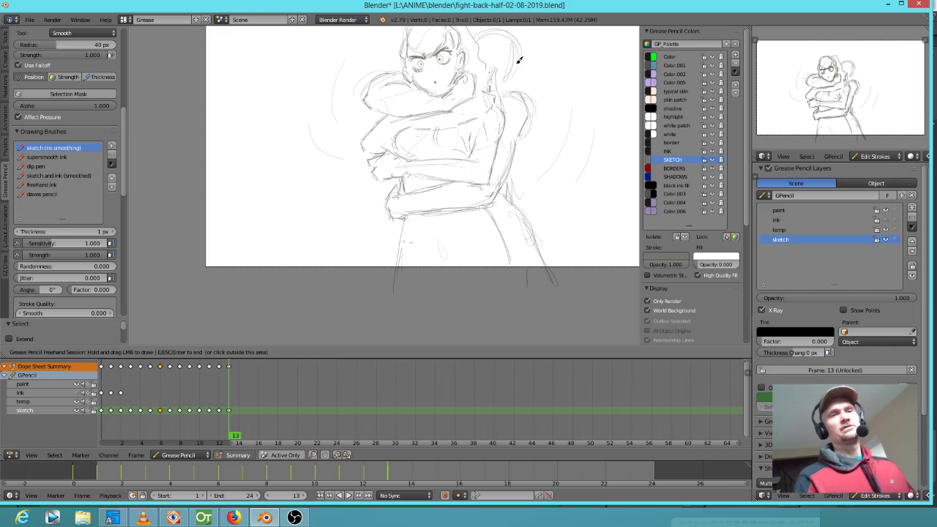
right_drag(382, 66, 382, 74)
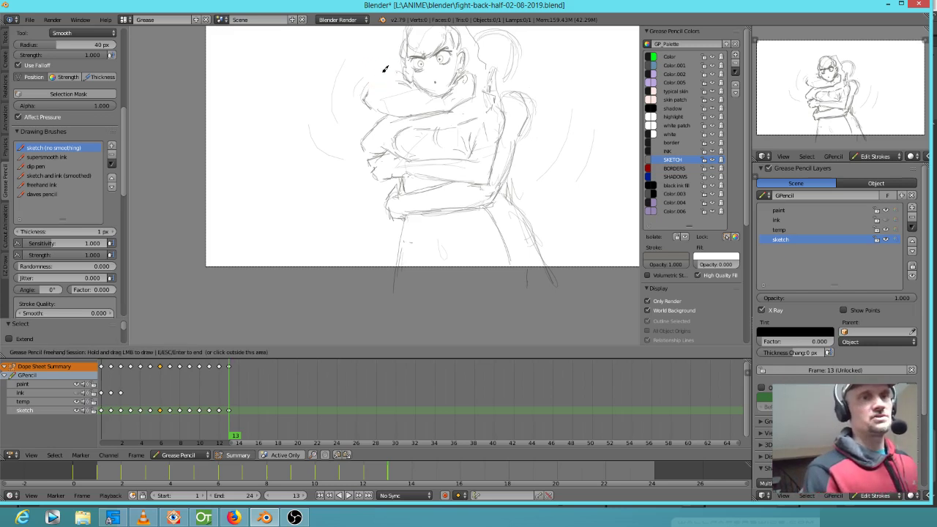
mouse_move(380, 86)
mouse_down()
mouse_move(401, 82)
mouse_move(366, 93)
mouse_move(401, 75)
mouse_up()
drag(379, 109, 441, 112)
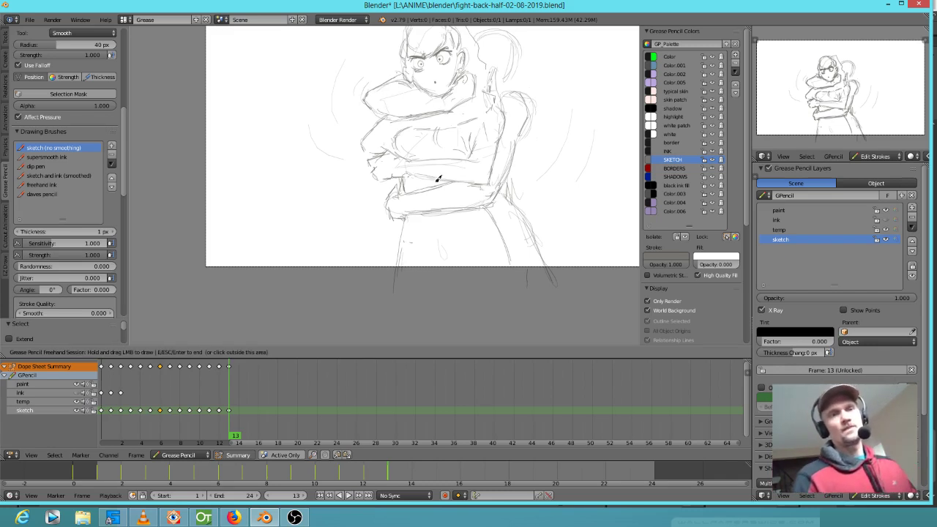
Step: Refine the front figure's near shoulder and chest lines below the arm around her neck
scroll(439, 178, down, 1)
shift+middle_drag(490, 184, 467, 205)
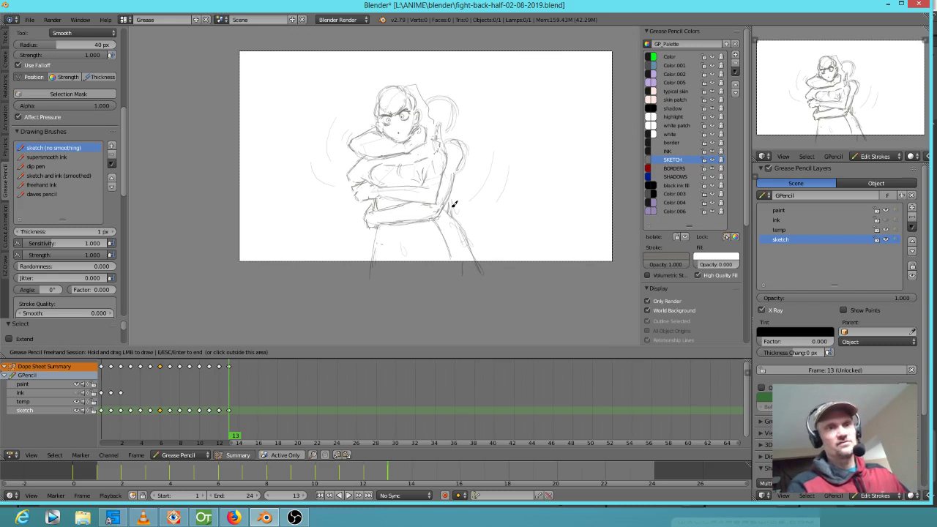
scroll(454, 205, up, 2)
drag(443, 118, 458, 108)
drag(439, 118, 464, 101)
mouse_move(478, 95)
mouse_down()
mouse_move(495, 91)
mouse_move(486, 95)
mouse_up()
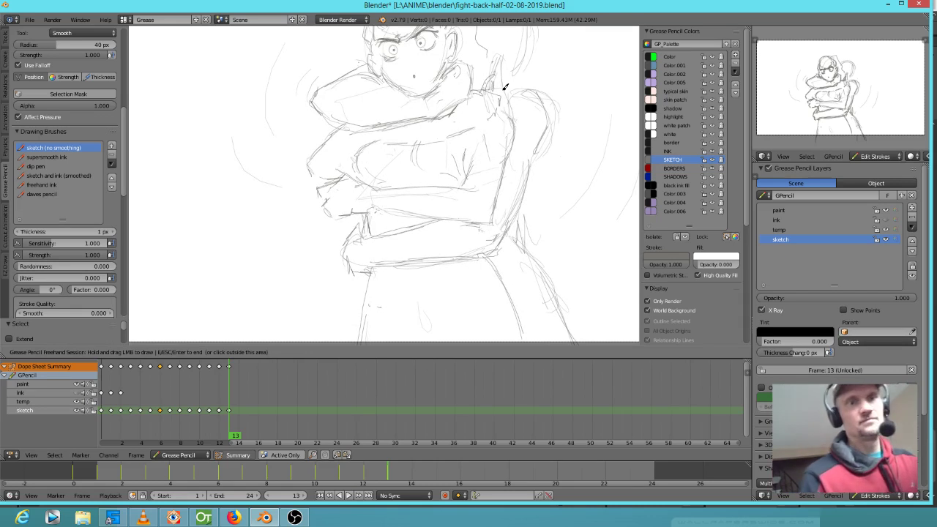
mouse_move(479, 128)
mouse_down()
mouse_move(487, 121)
mouse_move(461, 124)
mouse_up()
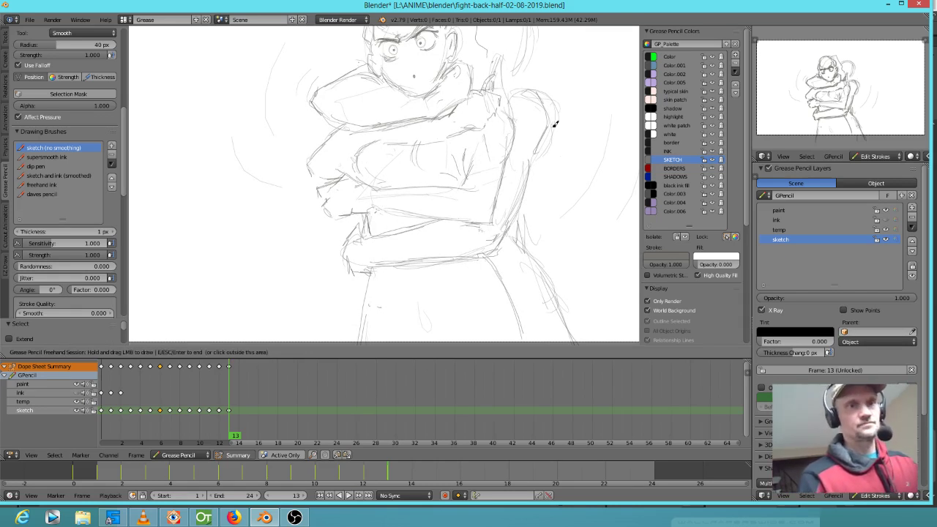
drag(368, 145, 359, 171)
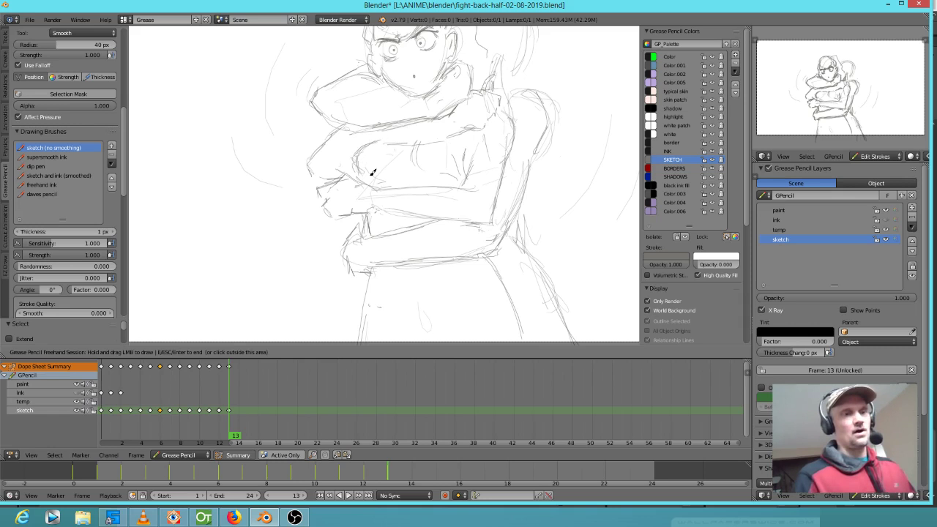
Step: Switch to OpenToonz to look over the battle scene shot at frame 153, and return to Blender
click(204, 517)
scroll(819, 203, up, 5)
mouse_move(819, 218)
mouse_down()
mouse_move(824, 168)
mouse_move(813, 251)
mouse_move(813, 188)
mouse_move(807, 240)
mouse_move(806, 212)
mouse_up()
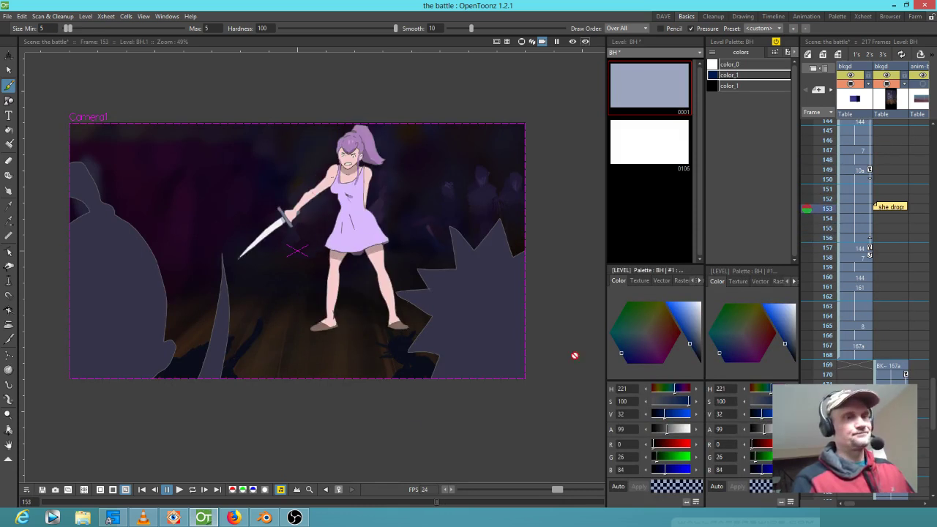
click(264, 518)
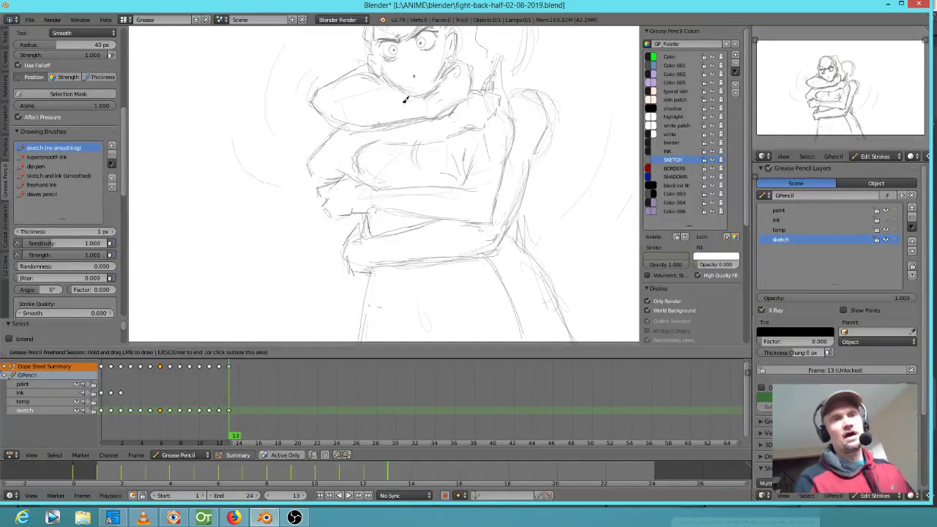
Step: Check the whole frame 13 drawing against frame 12 by flipping between the two
scroll(405, 98, down, 2)
scroll(392, 95, down, 2)
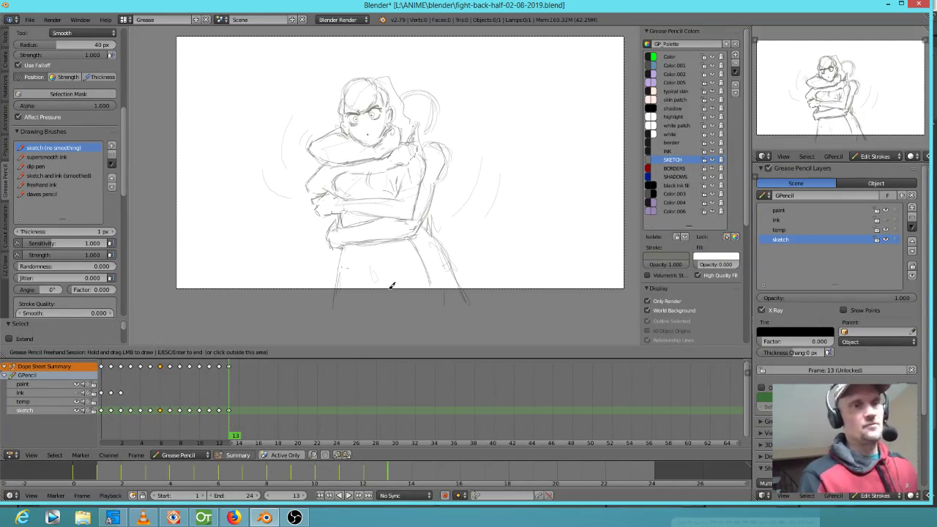
key(Left)
key(Right)
key(Left)
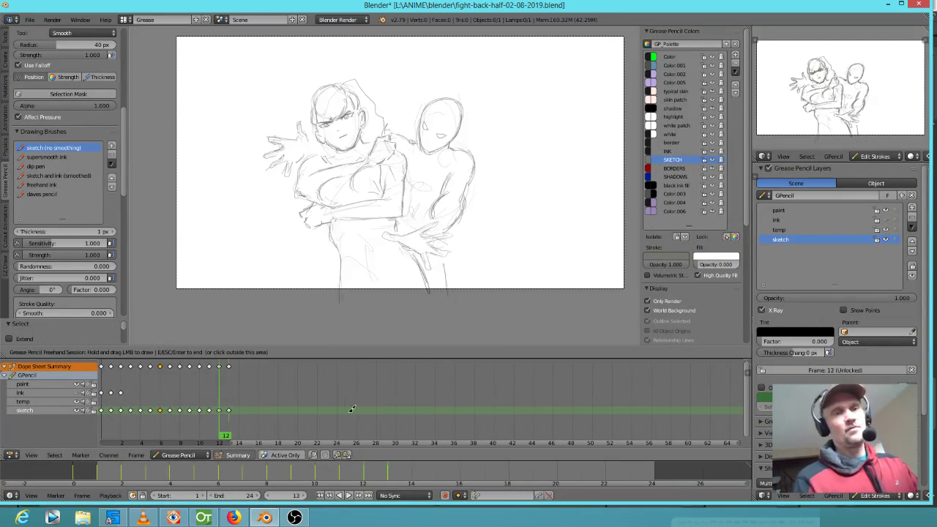
key(Right)
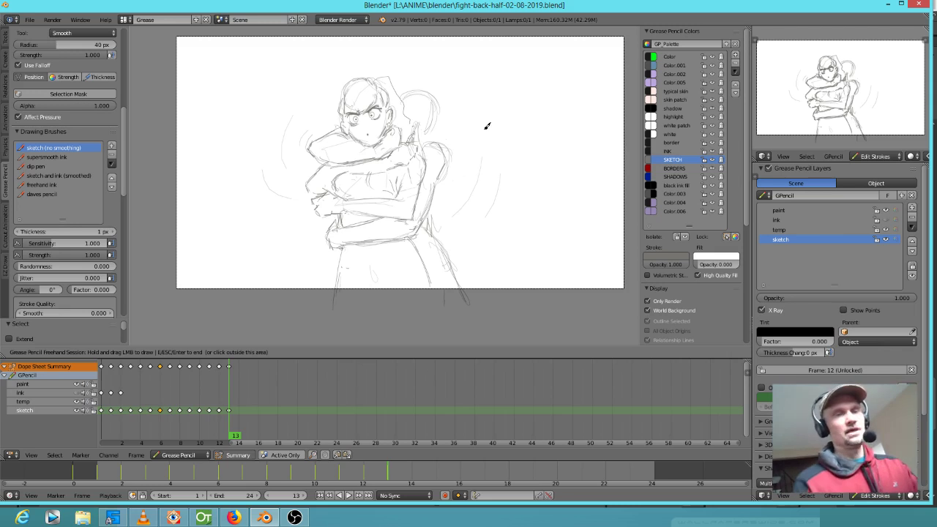
Step: Erase and redraw the rear figure's shoulder and upper arm, and strengthen the outlines of the arms across the front figure
right_drag(458, 151, 448, 174)
mouse_move(435, 146)
mouse_down()
mouse_move(446, 177)
mouse_move(434, 172)
mouse_move(432, 205)
mouse_move(411, 238)
mouse_up()
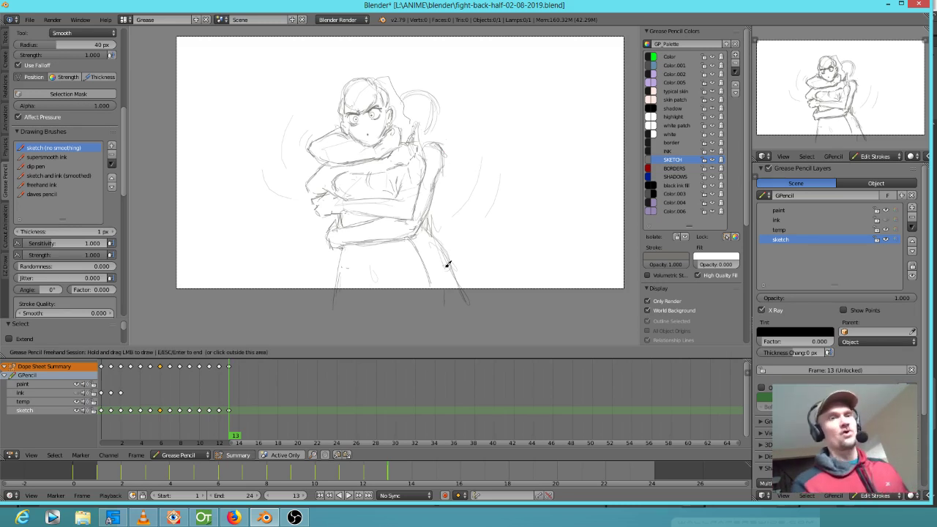
drag(324, 141, 385, 130)
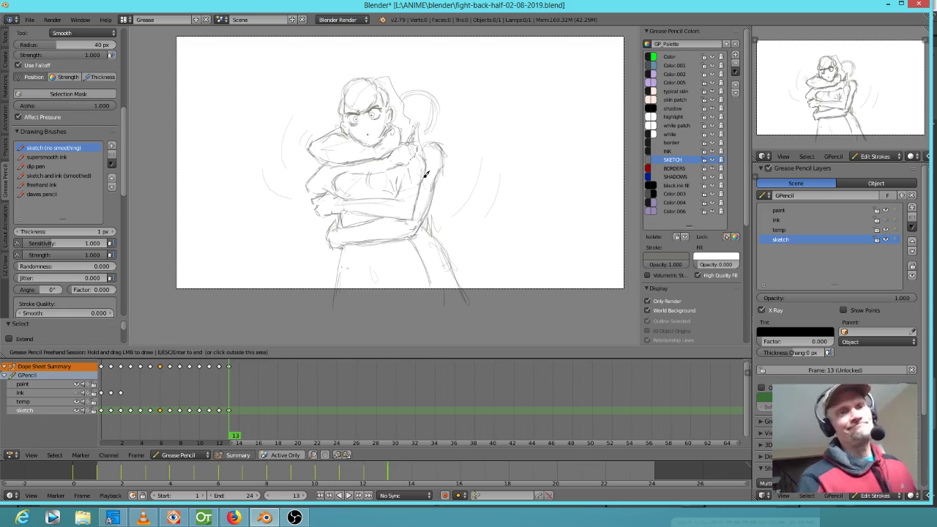
shift+middle_drag(355, 165, 383, 183)
drag(356, 184, 338, 204)
mouse_move(339, 211)
mouse_down()
mouse_move(355, 212)
mouse_move(379, 178)
mouse_move(427, 173)
mouse_up()
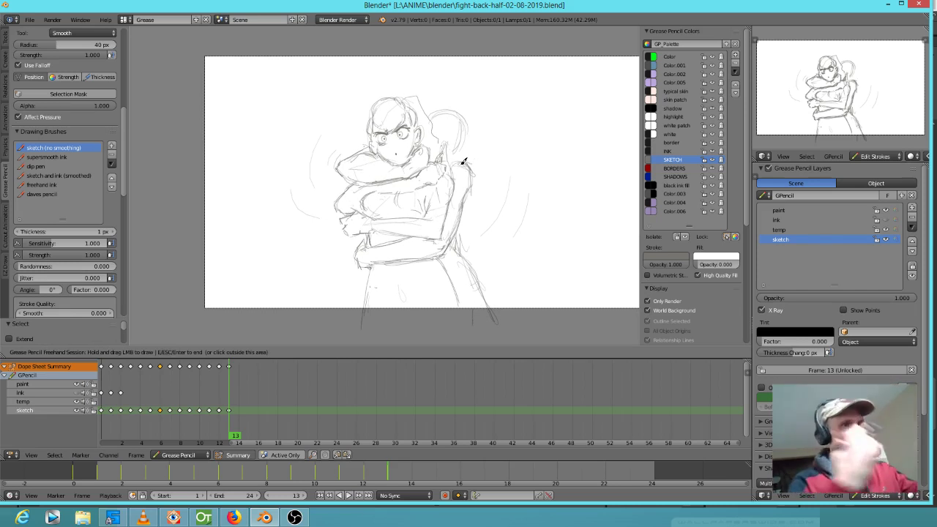
Step: Advance the timeline to frame 14
mouse_move(369, 201)
shift+middle_down()
mouse_move(386, 194)
mouse_move(371, 204)
shift+middle_up()
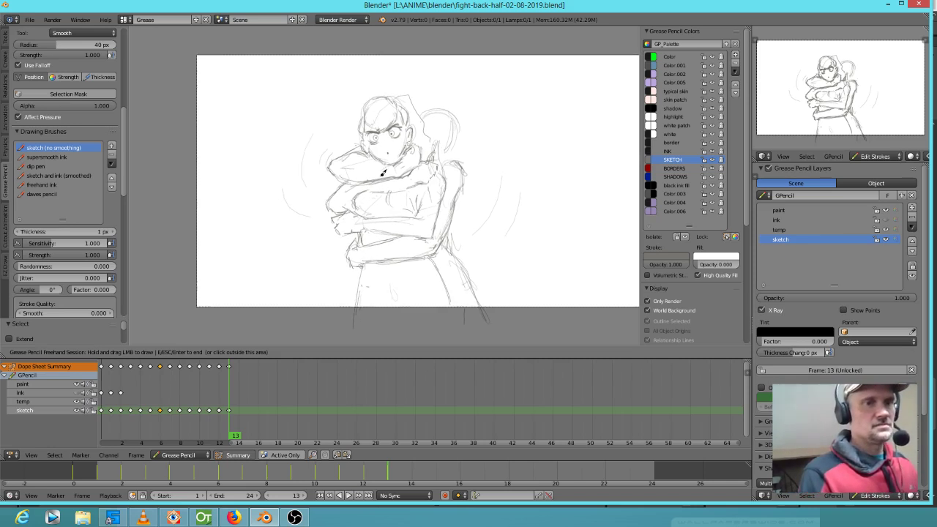
scroll(380, 210, up, 1)
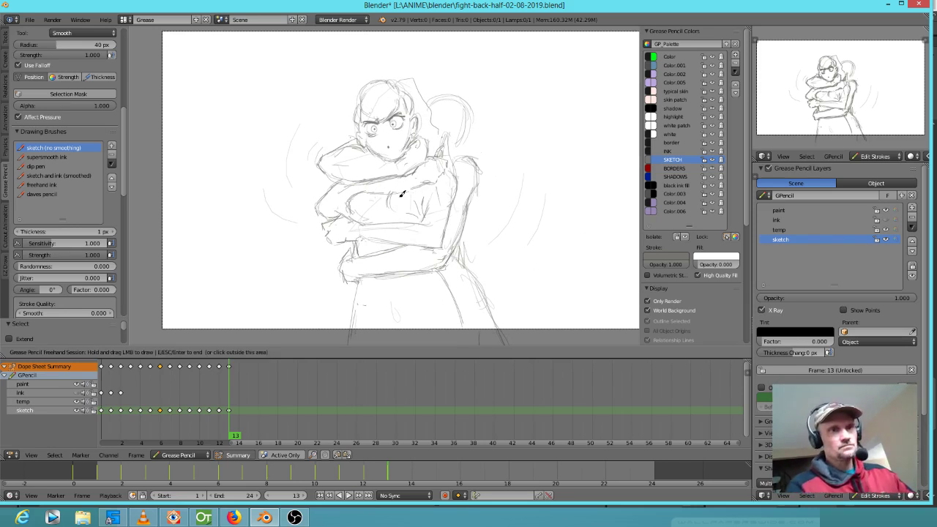
key(Right)
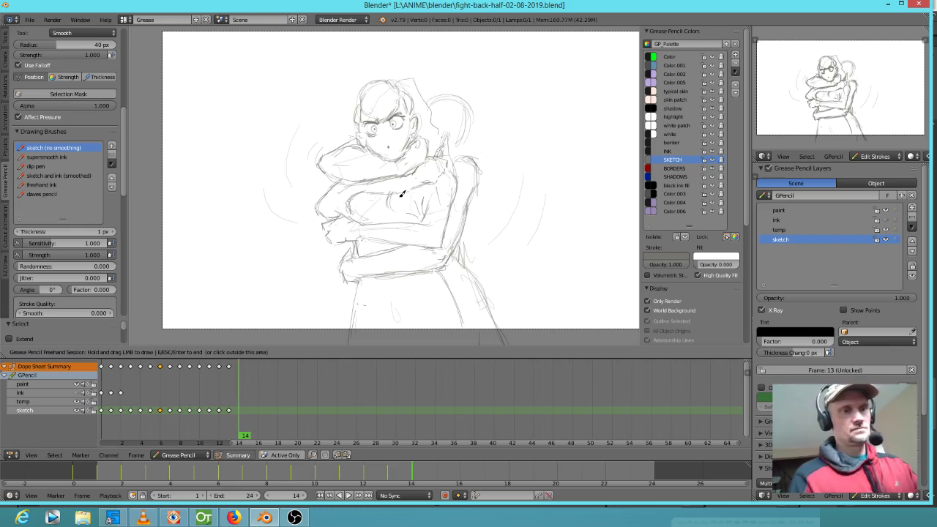
Step: Sketch a large tilted head on frame 14, with cranium and jaw construction lines, slanted brow lines and two round eyes
click(384, 174)
drag(496, 85, 340, 115)
mouse_move(510, 161)
mouse_down()
mouse_move(324, 177)
mouse_move(337, 301)
mouse_up()
mouse_move(413, 93)
mouse_down()
mouse_move(337, 118)
mouse_move(360, 302)
mouse_up()
mouse_move(335, 255)
mouse_down()
mouse_move(352, 287)
mouse_move(489, 269)
mouse_up()
mouse_move(410, 289)
mouse_down()
mouse_move(432, 305)
mouse_move(555, 122)
mouse_up()
mouse_move(448, 278)
mouse_down()
mouse_move(454, 293)
mouse_move(560, 156)
mouse_move(345, 299)
mouse_move(359, 318)
mouse_move(375, 315)
mouse_up()
mouse_move(507, 150)
mouse_down()
mouse_move(458, 161)
mouse_move(376, 132)
mouse_move(535, 142)
mouse_move(386, 170)
mouse_move(338, 163)
mouse_move(363, 150)
mouse_move(356, 181)
mouse_up()
drag(430, 194, 478, 206)
mouse_move(440, 188)
mouse_down()
mouse_move(456, 177)
mouse_move(447, 234)
mouse_move(456, 209)
mouse_up()
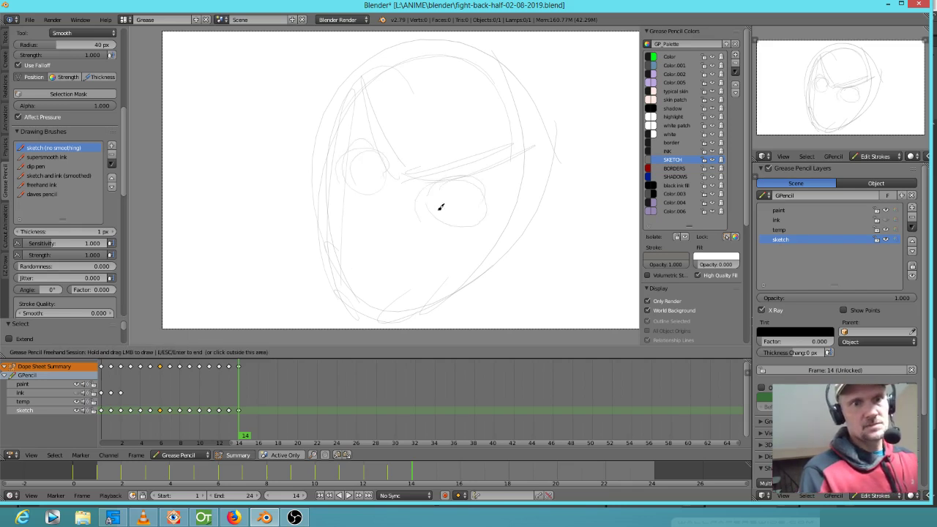
Step: Sketch a wide-open shouting mouth with vertical teeth lines in the lower face
mouse_move(356, 244)
mouse_down()
mouse_move(424, 251)
mouse_move(416, 293)
mouse_up()
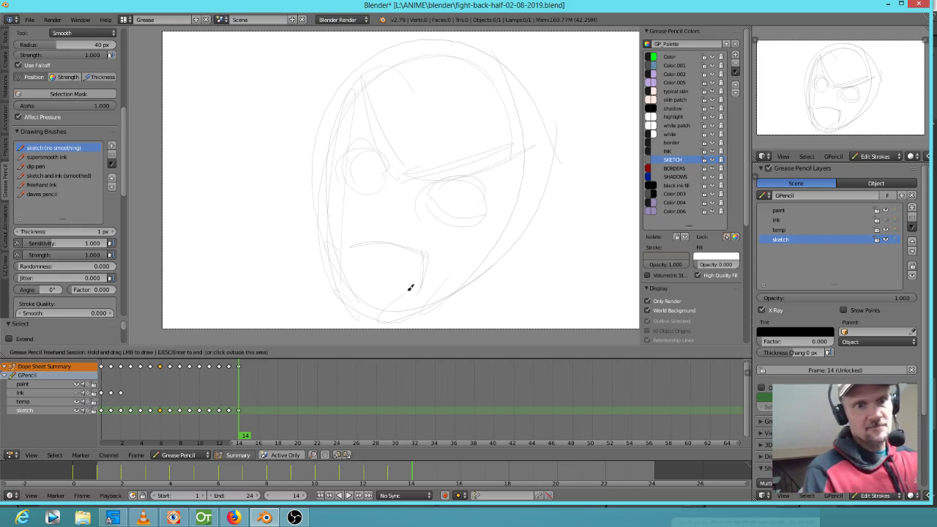
mouse_move(356, 246)
mouse_down()
mouse_move(357, 289)
mouse_move(420, 296)
mouse_up()
mouse_move(366, 253)
mouse_down()
mouse_move(367, 296)
mouse_move(382, 297)
mouse_up()
mouse_move(394, 260)
mouse_down()
mouse_move(393, 295)
mouse_move(419, 292)
mouse_up()
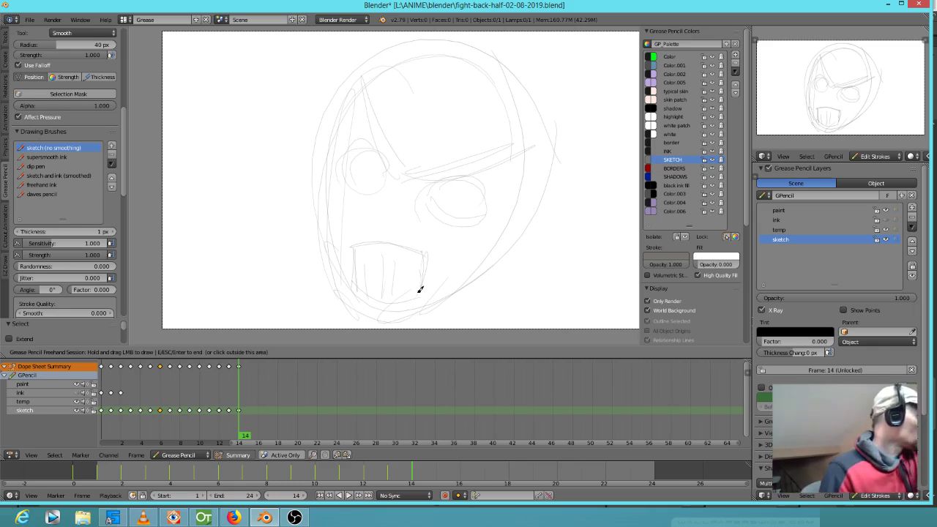
Step: Draw both ears and firm up the jaw, chin and sides of the face
drag(329, 155, 340, 292)
shift+middle_drag(520, 233, 521, 198)
mouse_move(323, 154)
mouse_down()
mouse_move(349, 293)
mouse_move(430, 298)
mouse_move(498, 247)
mouse_up()
drag(410, 298, 503, 217)
mouse_move(530, 186)
mouse_down()
mouse_move(527, 169)
mouse_move(539, 161)
mouse_move(551, 188)
mouse_move(511, 220)
mouse_up()
mouse_move(322, 109)
mouse_down()
mouse_move(317, 168)
mouse_move(358, 63)
mouse_up()
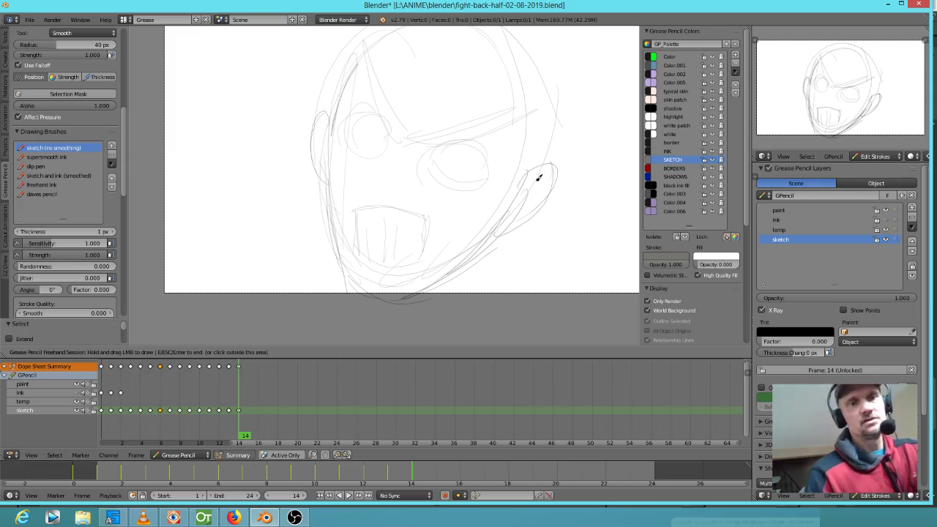
scroll(538, 177, up, 1)
drag(519, 158, 511, 190)
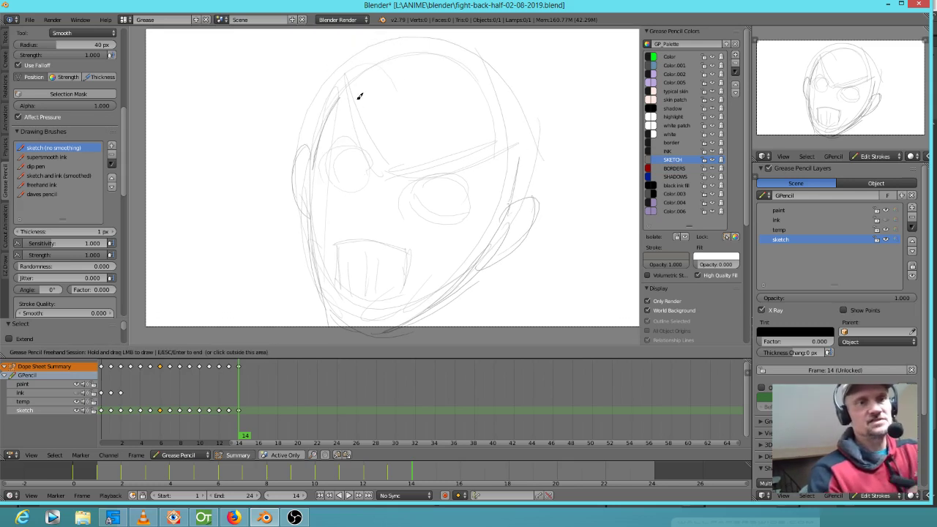
Step: Sketch the hairline, the hair over the top and back of the head, and a long vertical ponytail strand beside it
mouse_move(346, 95)
mouse_down()
mouse_move(368, 167)
mouse_move(377, 178)
mouse_move(405, 175)
mouse_up()
mouse_move(391, 182)
mouse_down()
mouse_move(519, 123)
mouse_move(505, 88)
mouse_move(378, 90)
mouse_move(361, 112)
mouse_up()
shift+scroll(463, 83, up, 3)
mouse_move(378, 89)
mouse_down()
mouse_move(445, 72)
mouse_move(499, 118)
mouse_up()
mouse_move(410, 79)
mouse_down()
mouse_move(319, 155)
mouse_move(314, 184)
mouse_up()
mouse_move(515, 126)
mouse_down()
mouse_move(544, 156)
mouse_move(545, 202)
mouse_up()
drag(541, 138, 547, 219)
drag(517, 178, 504, 252)
mouse_move(545, 77)
mouse_down()
mouse_move(535, 103)
mouse_move(512, 117)
mouse_up()
mouse_move(579, 82)
mouse_down()
mouse_move(588, 217)
mouse_move(574, 275)
mouse_up()
Step: Draw small pupils, irises, heavy angled brows and pointed outer corners to give the eyes a furious glare
drag(368, 224, 359, 236)
drag(415, 243, 416, 251)
mouse_move(471, 224)
mouse_down()
mouse_move(411, 236)
mouse_move(347, 180)
mouse_move(370, 225)
mouse_up()
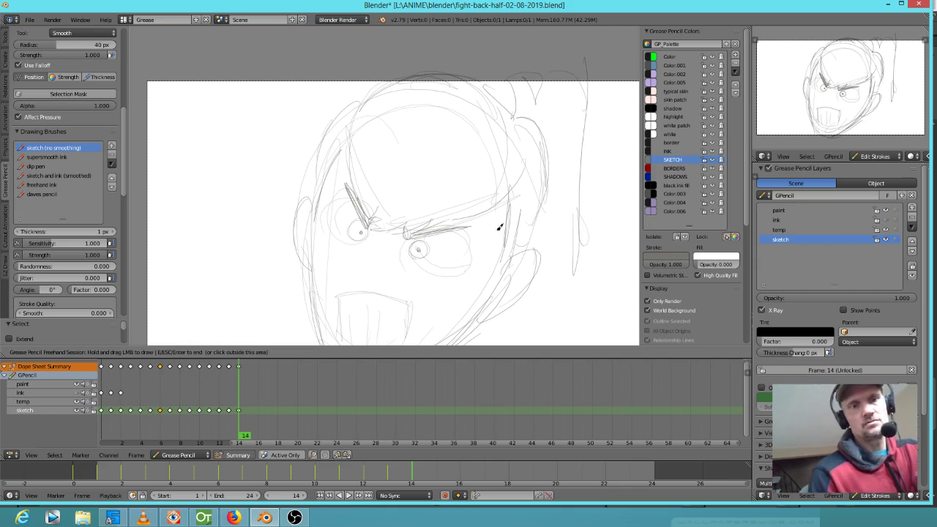
middle_drag(340, 231, 360, 174)
drag(473, 218, 434, 201)
mouse_move(469, 179)
mouse_down()
mouse_move(502, 186)
mouse_move(483, 187)
mouse_up()
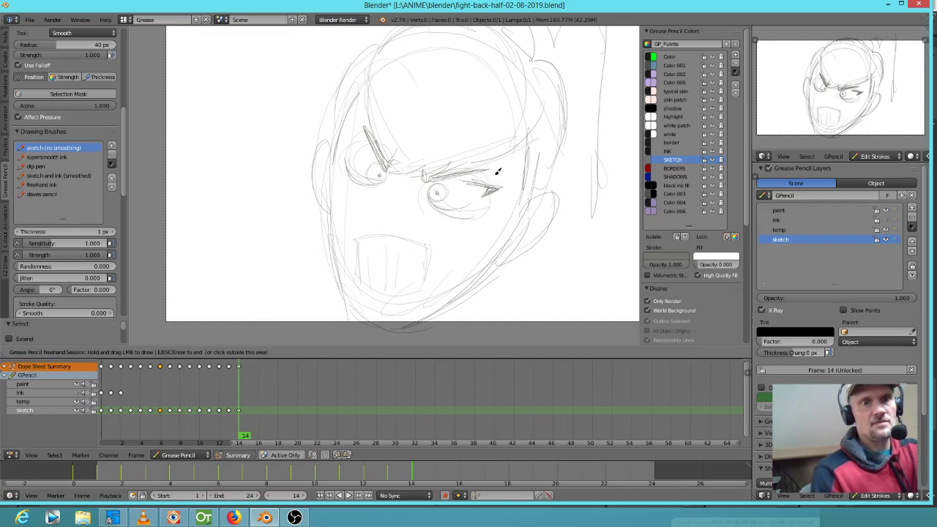
mouse_move(370, 145)
mouse_down()
mouse_move(355, 131)
mouse_move(351, 142)
mouse_move(369, 150)
mouse_move(356, 139)
mouse_move(360, 121)
mouse_up()
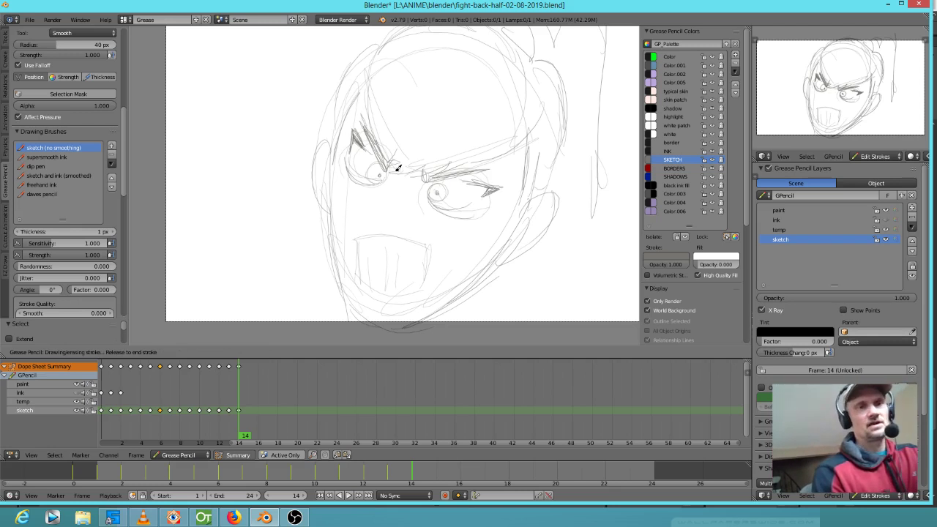
drag(378, 177, 378, 161)
mouse_move(442, 183)
mouse_down()
mouse_move(430, 199)
mouse_move(443, 180)
mouse_up()
Step: Redraw the shouting mouth with a stronger outline, shaded interior and tongue
mouse_move(354, 237)
mouse_down()
mouse_move(431, 246)
mouse_move(423, 292)
mouse_move(368, 280)
mouse_move(367, 289)
mouse_up()
mouse_move(383, 237)
mouse_down()
mouse_move(357, 241)
mouse_move(379, 243)
mouse_up()
mouse_move(366, 253)
mouse_down()
mouse_move(375, 266)
mouse_move(421, 265)
mouse_up()
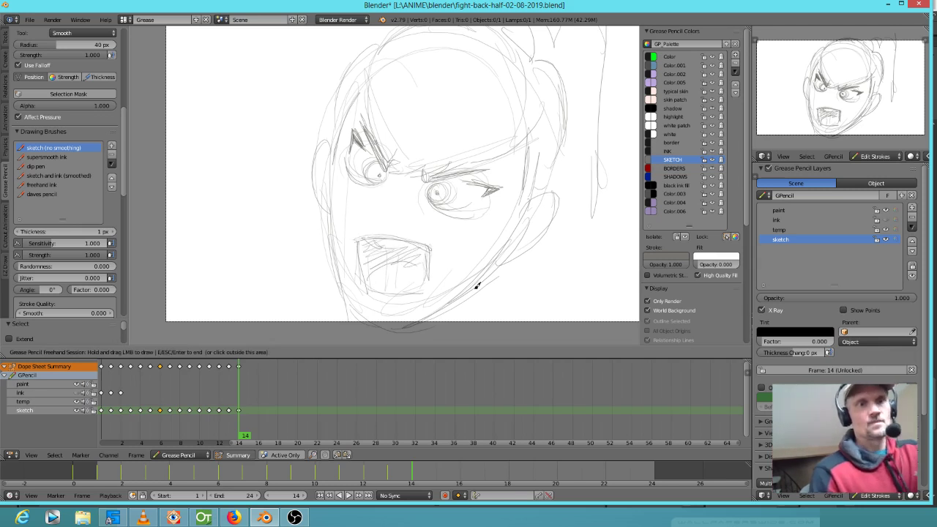
Step: Go back to frame 0 and review the drawings one by one up to frame 14, flipping between frames 10 and 11
scroll(483, 236, down, 2)
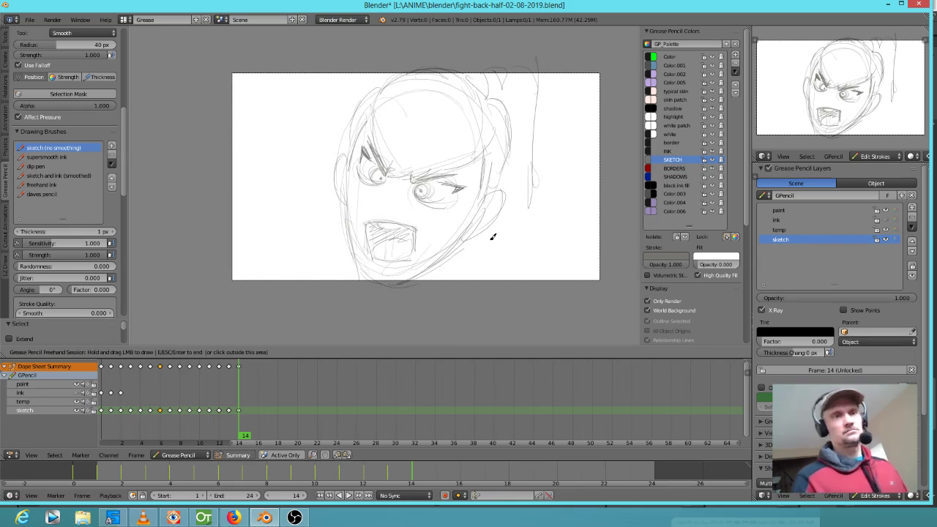
key(Left)
key(Left)
key(Left)
key(Left)
key(Left)
key(Left)
key(Left)
key(Left)
key(Left)
key(Left)
key(Left)
key(Left)
key(Left)
key(Left)
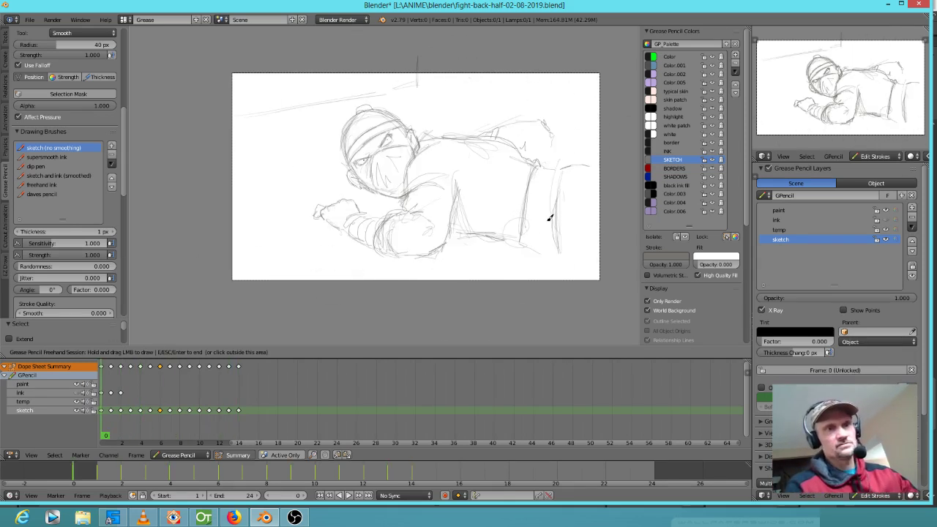
key(Right)
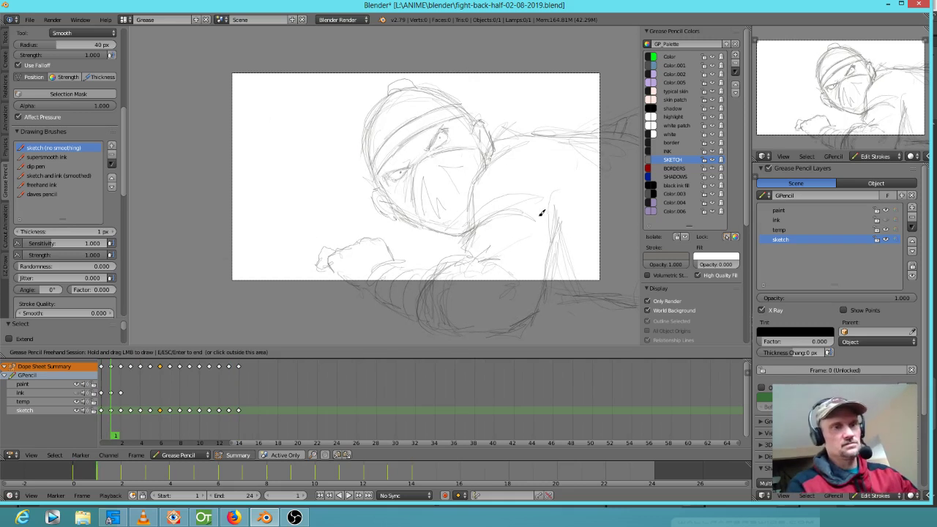
key(Right)
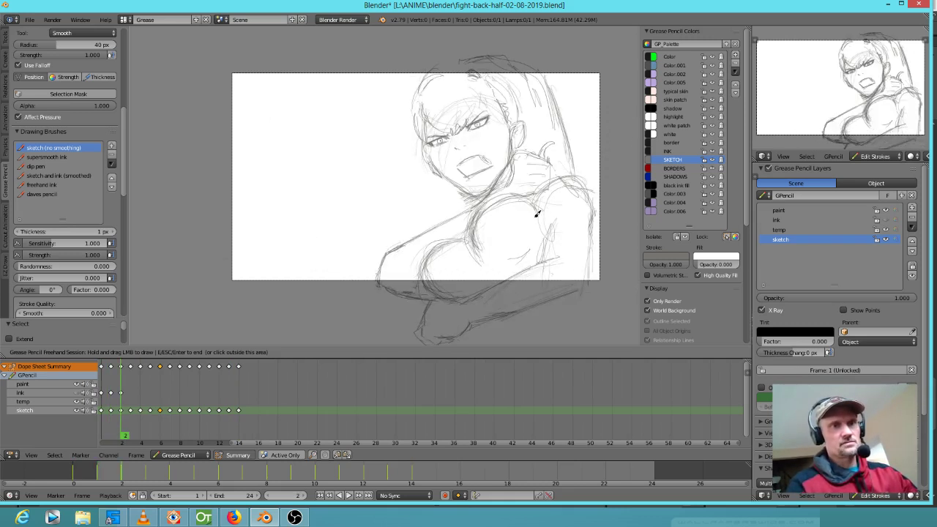
key(Right)
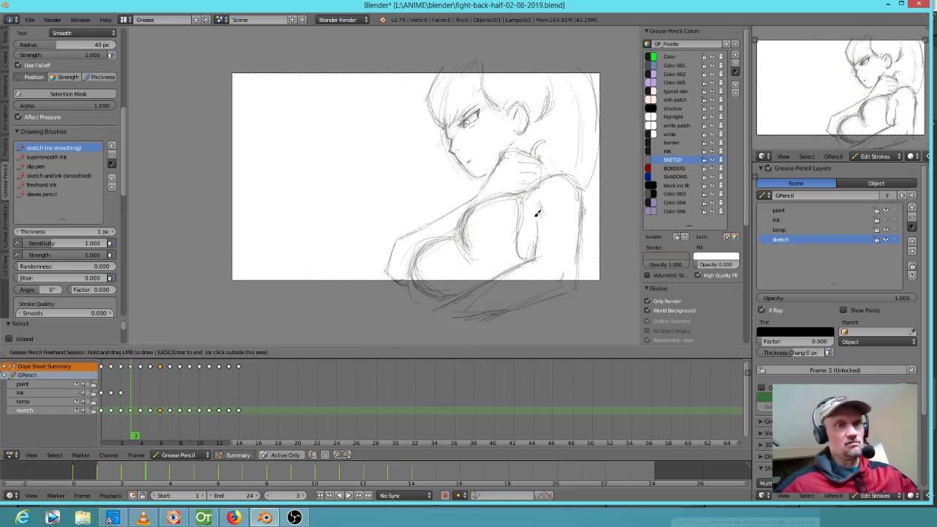
key(Right)
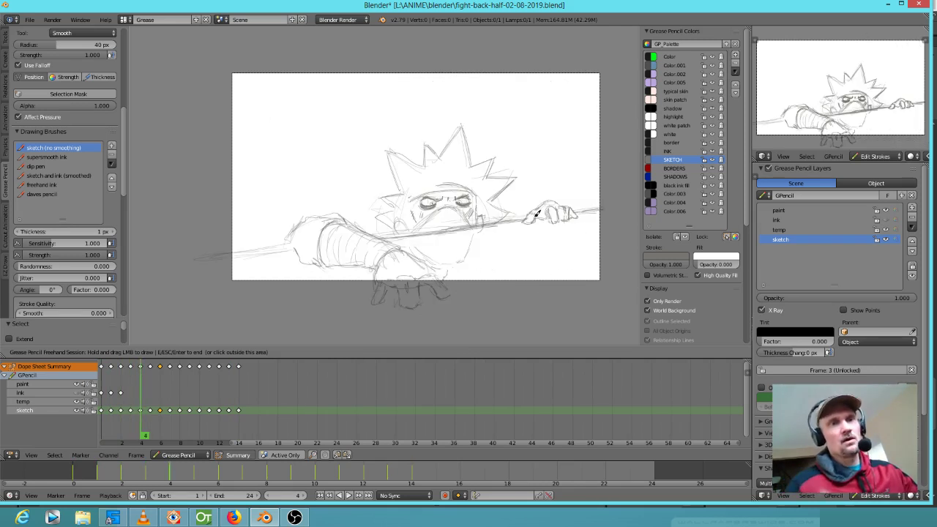
key(Right)
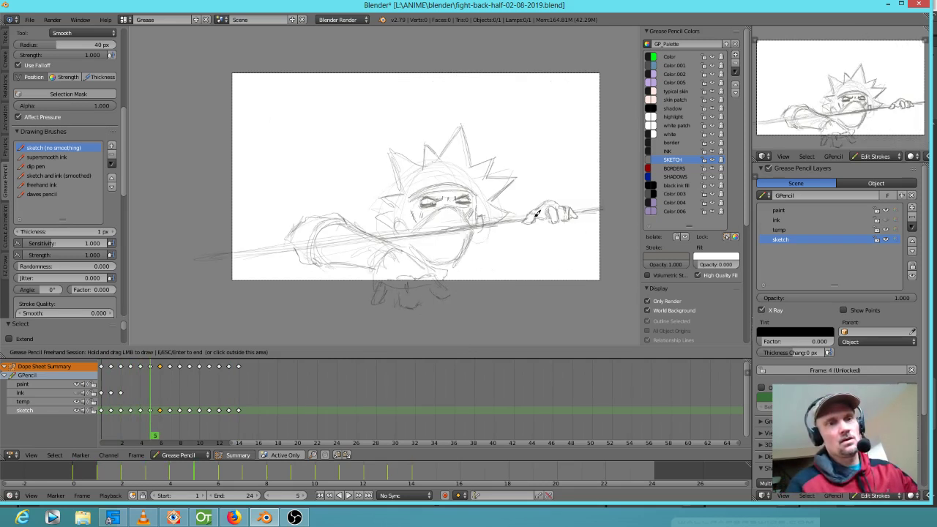
key(Right)
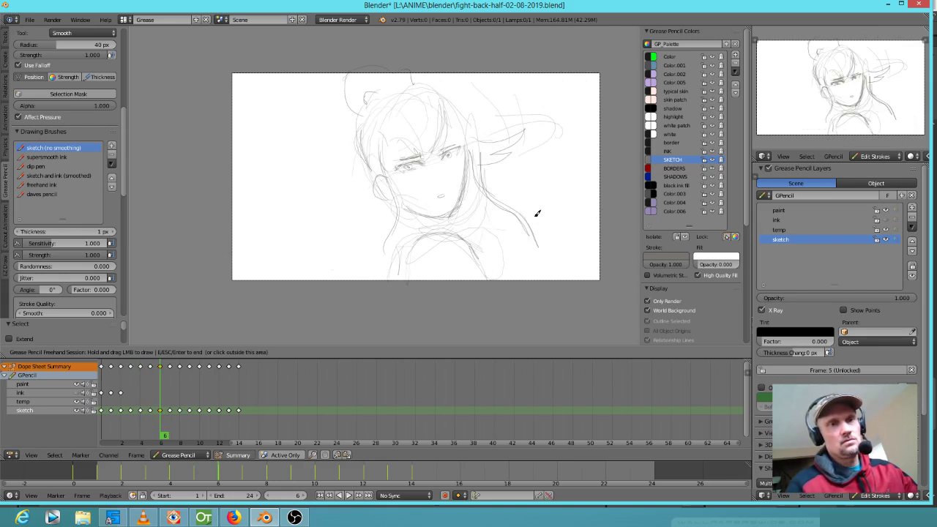
key(Right)
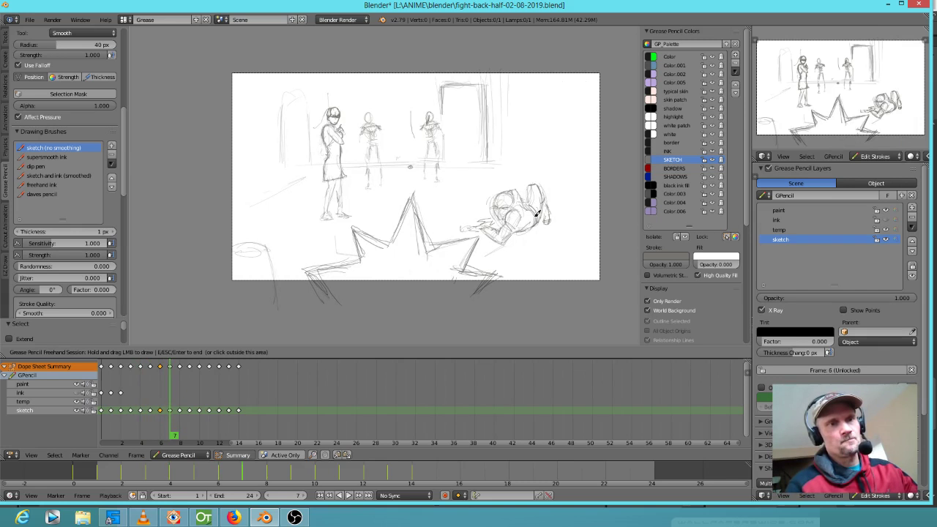
key(Right)
key(Right)
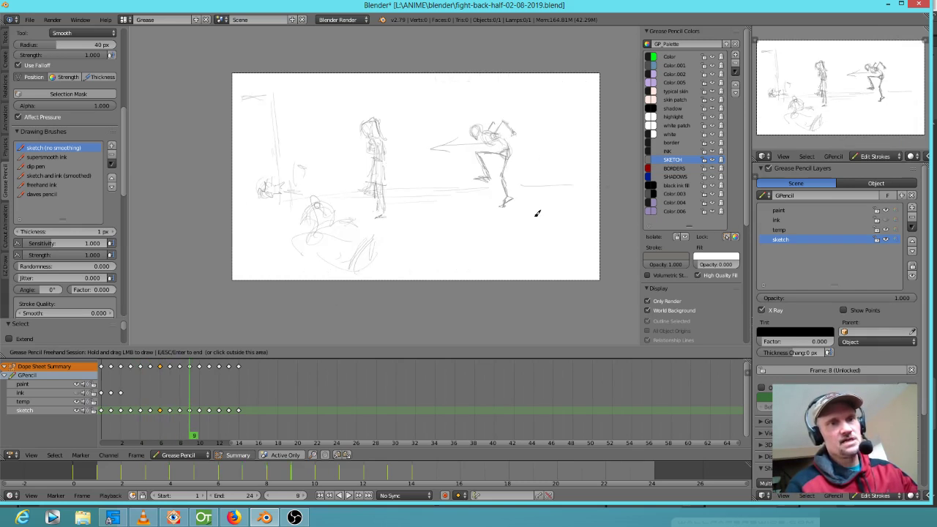
key(Right)
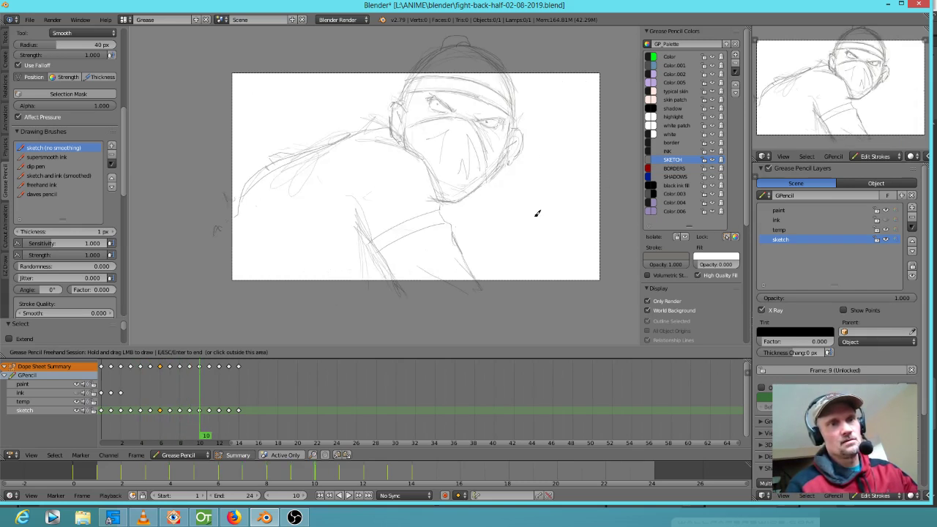
key(Right)
key(Left)
key(Right)
key(Left)
key(Right)
key(Right)
key(Right)
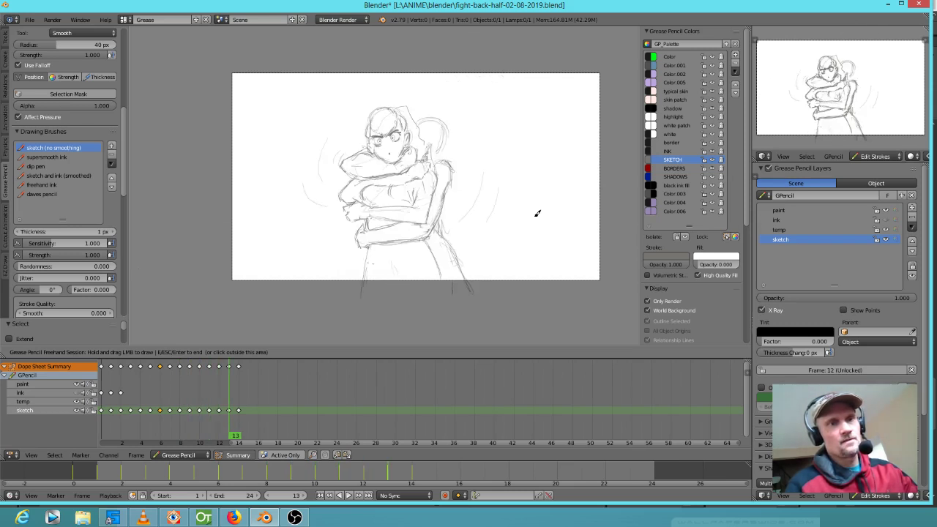
key(Right)
key(Left)
key(Right)
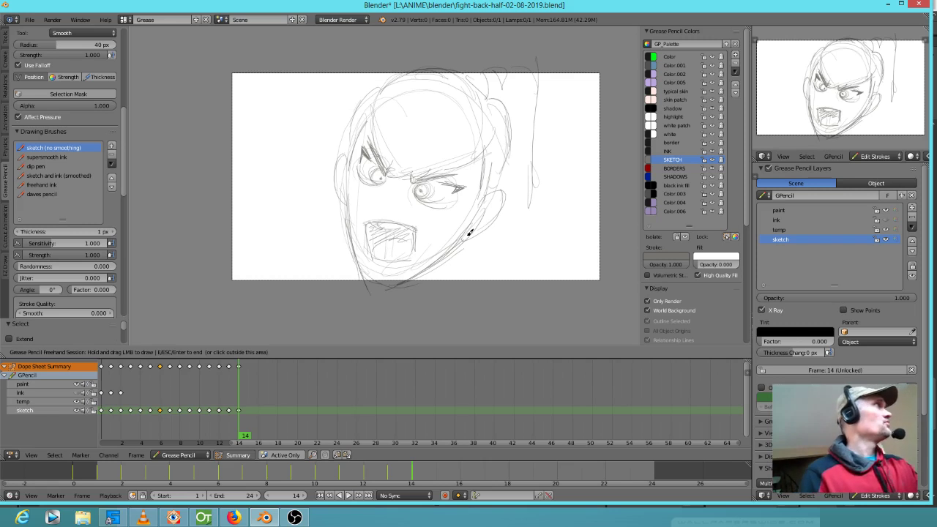
Step: Strengthen the ear and side of the face, and add hair strands sweeping back from the forehead
mouse_move(489, 195)
mouse_down()
mouse_move(503, 193)
mouse_move(463, 238)
mouse_up()
drag(349, 155, 348, 221)
mouse_move(488, 161)
mouse_down()
mouse_move(476, 212)
mouse_move(502, 174)
mouse_move(496, 105)
mouse_up()
mouse_move(484, 103)
mouse_down()
mouse_move(484, 150)
mouse_move(396, 179)
mouse_move(433, 158)
mouse_up()
shift+middle_drag(381, 149, 359, 189)
mouse_move(357, 184)
mouse_down()
mouse_move(370, 123)
mouse_move(376, 188)
mouse_move(444, 174)
mouse_move(402, 196)
mouse_move(381, 132)
mouse_up()
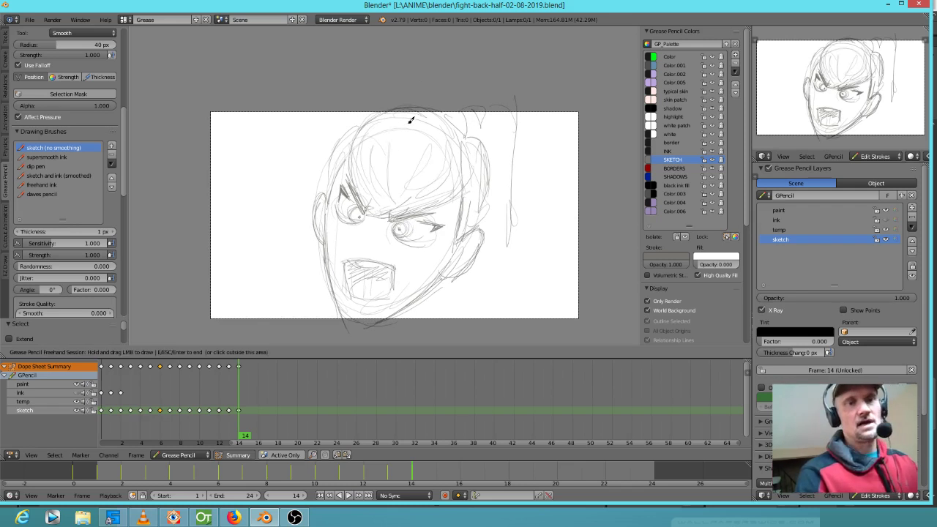
Step: Darken the open mouth's outline and interior, and refine the pupils, eye corners and lower lids
mouse_move(343, 273)
mouse_down()
mouse_move(344, 264)
mouse_move(396, 265)
mouse_move(392, 288)
mouse_move(350, 300)
mouse_up()
mouse_move(350, 299)
mouse_down()
mouse_move(389, 298)
mouse_move(379, 300)
mouse_up()
drag(350, 269, 384, 275)
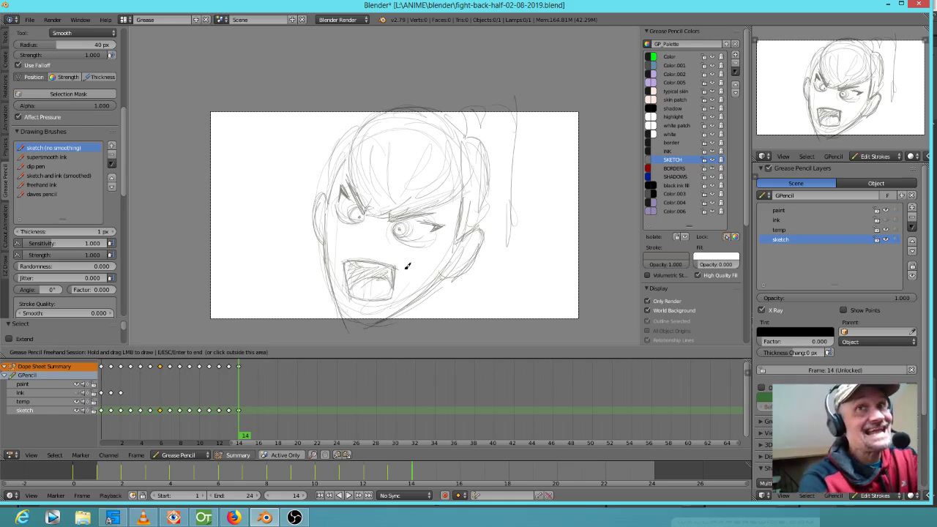
mouse_move(341, 193)
mouse_down()
mouse_move(337, 212)
mouse_move(356, 208)
mouse_up()
mouse_move(442, 228)
mouse_down()
mouse_move(428, 235)
mouse_move(437, 232)
mouse_up()
mouse_move(342, 194)
mouse_down()
mouse_move(359, 215)
mouse_move(404, 227)
mouse_move(396, 239)
mouse_up()
drag(347, 220, 363, 214)
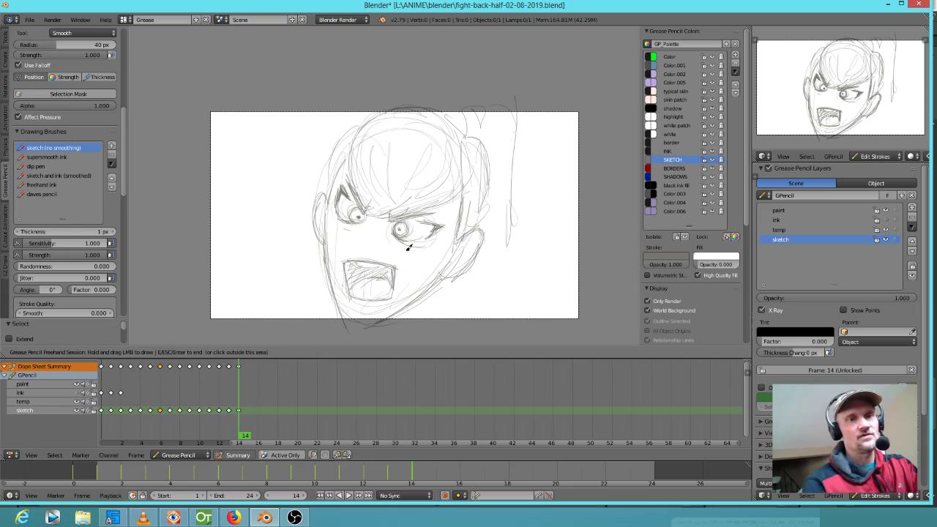
Step: Clean up the chin and darken the jawline, both ears and the outer contour of the head
mouse_move(350, 328)
right_down()
mouse_move(364, 333)
mouse_move(361, 317)
mouse_move(372, 327)
right_up()
drag(372, 327, 471, 247)
drag(328, 199, 320, 221)
drag(476, 244, 460, 260)
mouse_move(323, 213)
mouse_down()
mouse_move(322, 200)
mouse_move(324, 221)
mouse_up()
drag(481, 217, 486, 192)
mouse_move(338, 162)
mouse_down()
mouse_move(344, 141)
mouse_move(336, 145)
mouse_move(360, 119)
mouse_up()
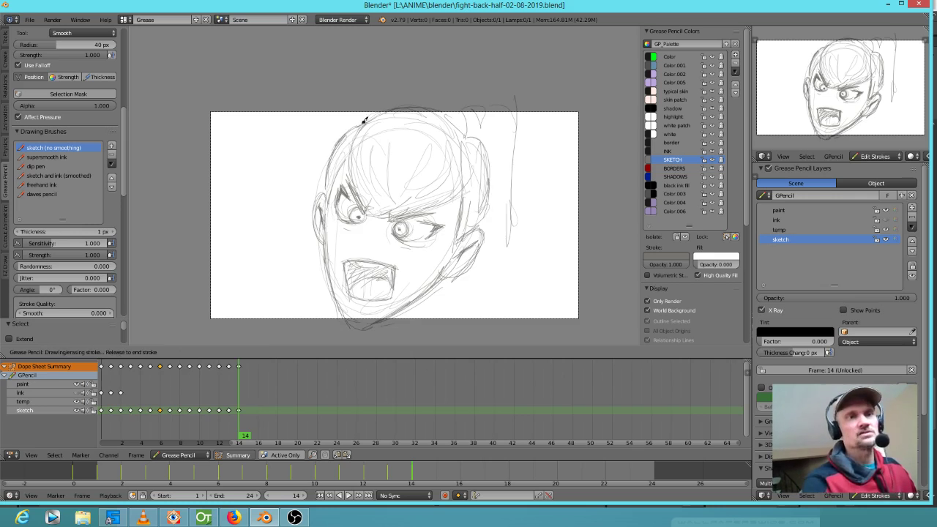
Step: Darken the hair at the back of the head and extend the vertical ponytail strand toward the frame's lower edge
mouse_move(465, 110)
mouse_down()
mouse_move(490, 151)
mouse_move(491, 212)
mouse_up()
drag(524, 172, 514, 306)
drag(519, 119, 521, 314)
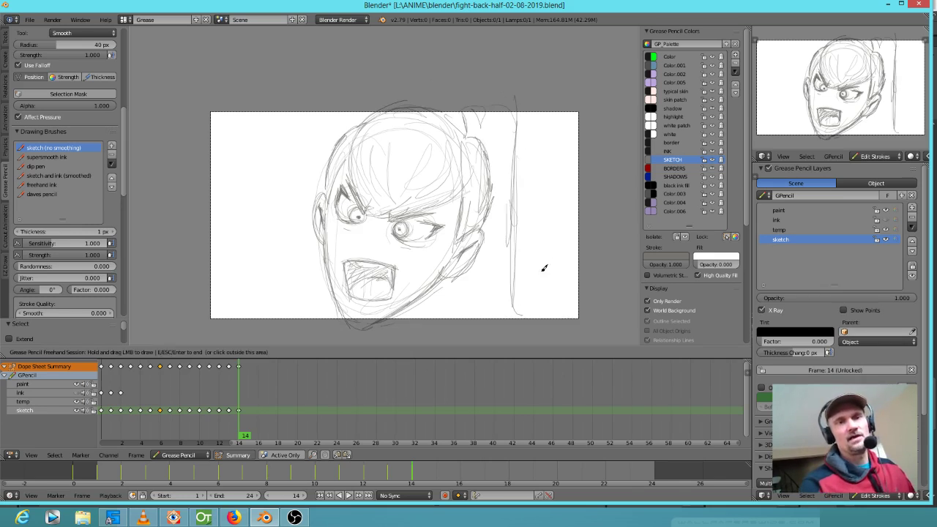
Step: Rough in a second figure's partly cropped head behind the face, and add neck and shoulder lines between the two figures
mouse_move(511, 199)
mouse_down()
mouse_move(517, 183)
mouse_move(608, 190)
mouse_move(611, 221)
mouse_up()
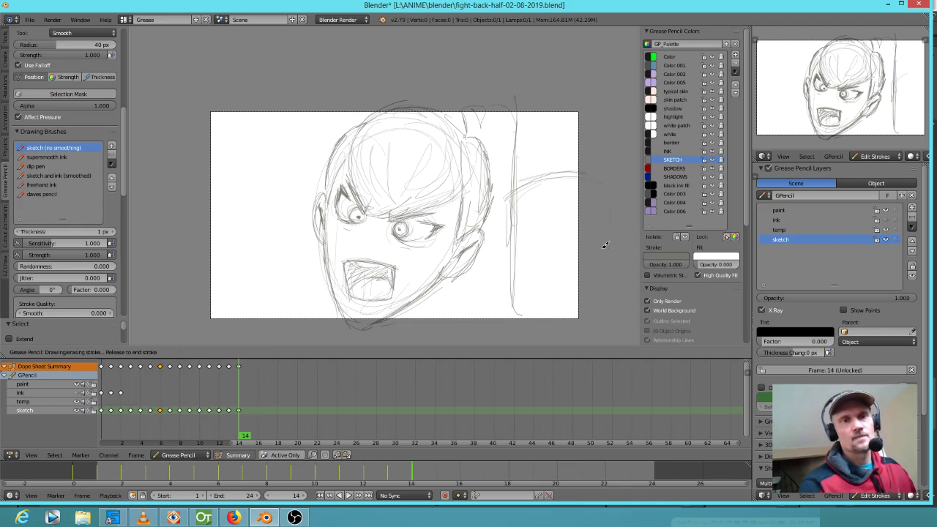
mouse_move(529, 252)
mouse_down()
mouse_move(514, 217)
mouse_move(523, 255)
mouse_up()
drag(563, 278, 600, 278)
drag(637, 248, 540, 345)
drag(527, 287, 487, 330)
drag(512, 217, 511, 317)
mouse_move(482, 297)
mouse_down()
mouse_move(484, 261)
mouse_move(492, 333)
mouse_up()
mouse_move(458, 283)
mouse_down()
mouse_move(471, 316)
mouse_move(437, 315)
mouse_up()
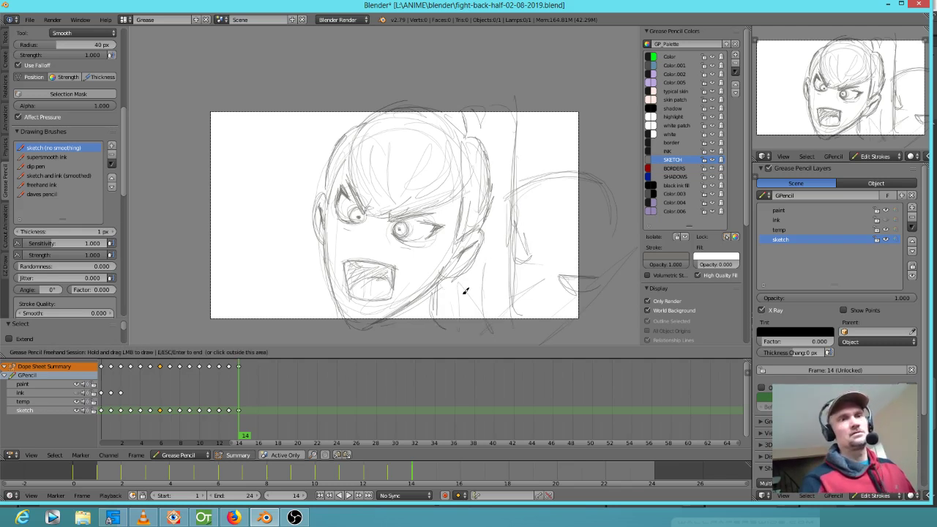
Step: Add crease lines under both eyes and redraw the cheek, chin and jaw outlines
drag(340, 207, 349, 218)
drag(402, 235, 435, 242)
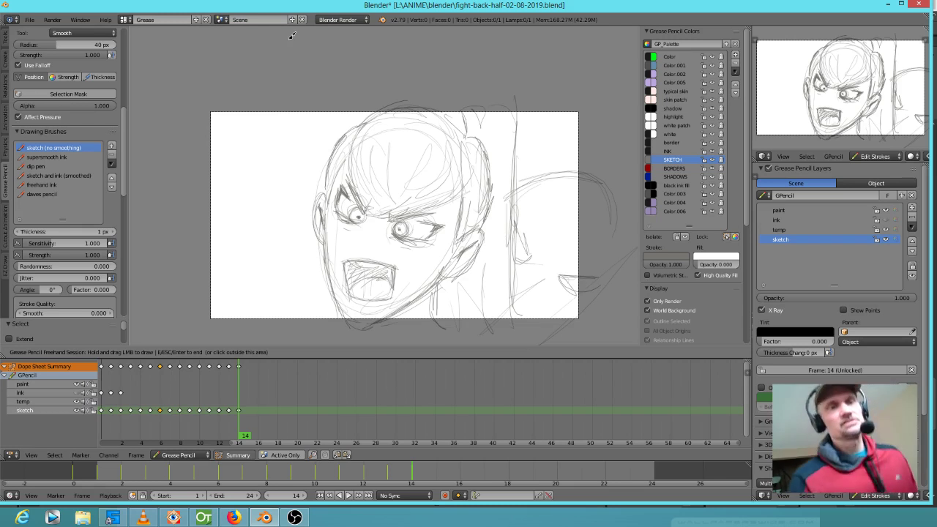
mouse_move(361, 319)
mouse_down()
mouse_move(391, 305)
mouse_move(334, 299)
mouse_move(351, 326)
mouse_move(371, 324)
mouse_move(339, 304)
mouse_up()
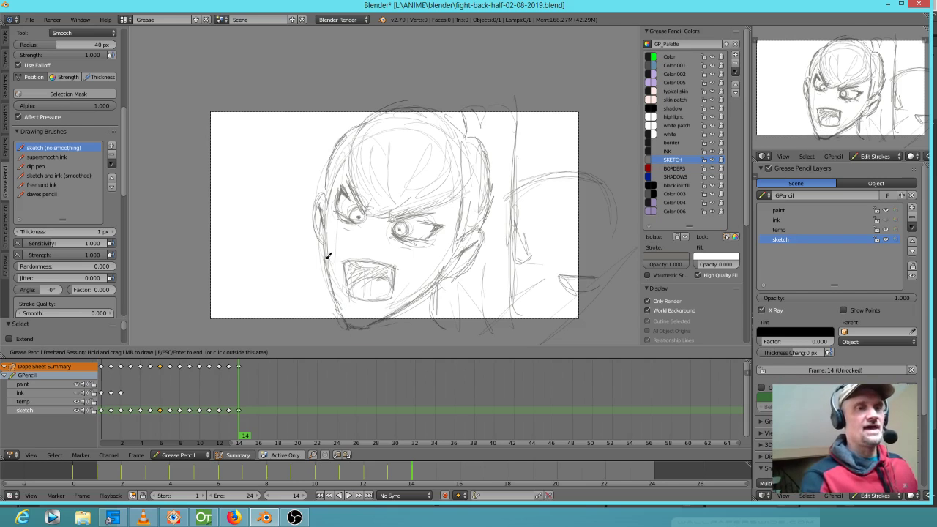
drag(323, 320, 330, 328)
drag(333, 291, 353, 329)
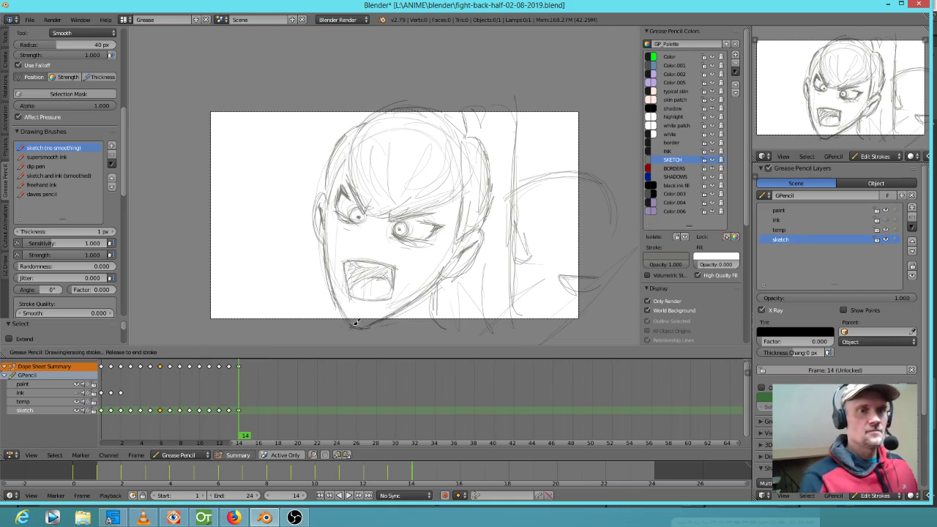
drag(407, 306, 421, 276)
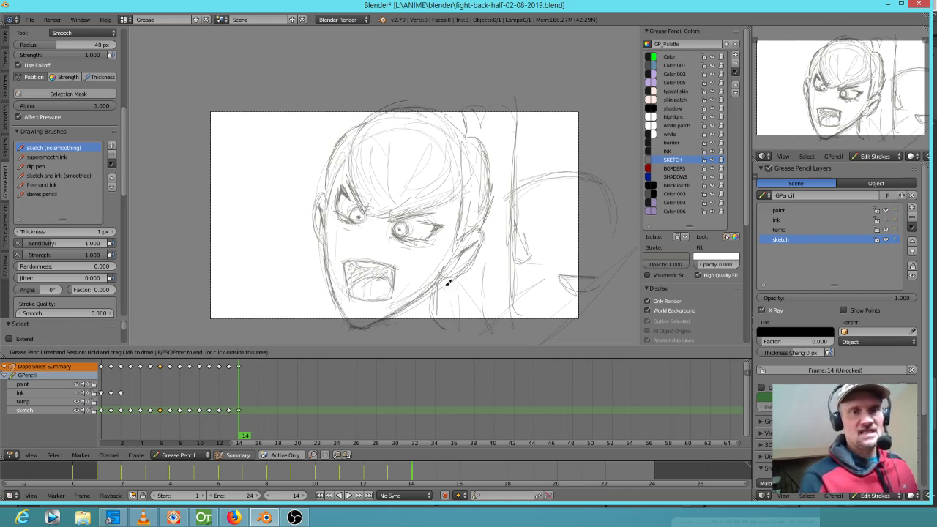
Step: Erase stray construction lines around the jaw, ear, cheek and mouth of the shouting face
scroll(449, 275, up, 4)
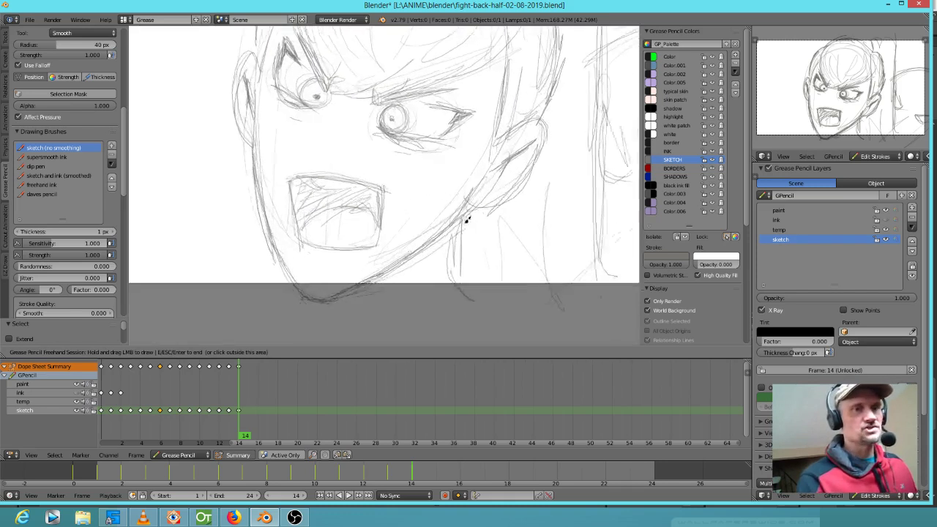
scroll(453, 233, up, 2)
mouse_move(451, 226)
right_down()
mouse_move(486, 164)
mouse_move(521, 184)
right_up()
right_drag(519, 138, 514, 153)
shift+middle_drag(376, 175, 379, 176)
mouse_move(305, 159)
right_down()
mouse_move(289, 245)
mouse_move(311, 318)
right_up()
mouse_move(502, 233)
shift+middle_down()
mouse_move(502, 191)
mouse_move(486, 171)
shift+middle_up()
right_drag(310, 255, 321, 278)
Step: Redraw the shouting mouth's upper, lower and side outlines with darker strokes
drag(308, 237, 395, 260)
drag(316, 246, 395, 254)
drag(428, 177, 417, 258)
drag(310, 163, 424, 182)
shift+scroll(388, 211, up, 5)
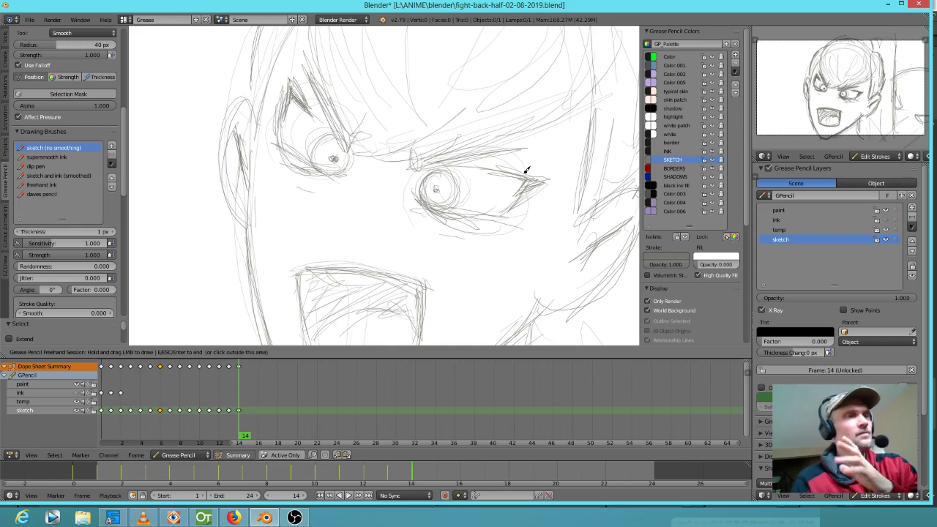
Step: Redraw the ear outlines and the jawline below the near ear on the shouting face with darker strokes
mouse_move(245, 96)
mouse_down()
mouse_move(230, 100)
mouse_move(220, 142)
mouse_move(242, 219)
mouse_up()
shift+middle_drag(556, 253, 398, 276)
mouse_move(475, 218)
mouse_down()
mouse_move(494, 233)
mouse_move(475, 288)
mouse_up()
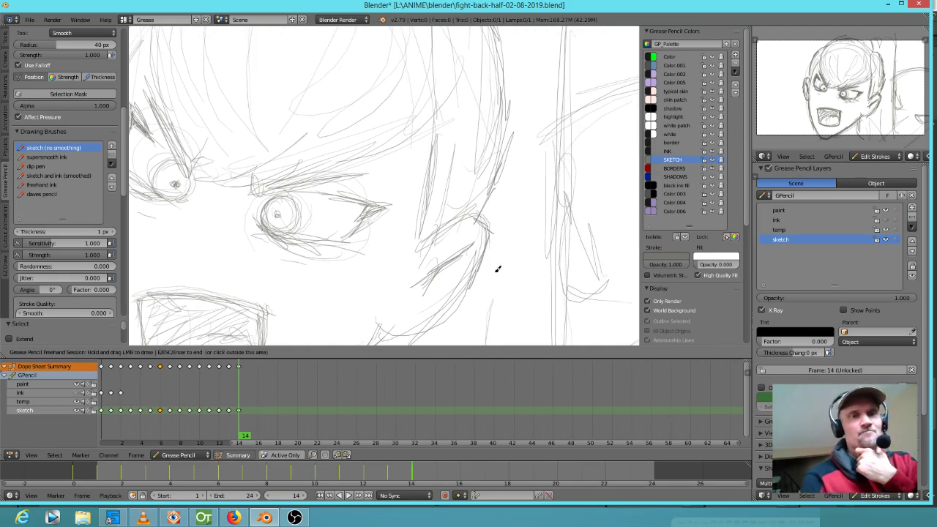
shift+middle_drag(453, 297, 519, 236)
mouse_move(518, 237)
mouse_down()
mouse_move(458, 282)
mouse_move(532, 234)
mouse_up()
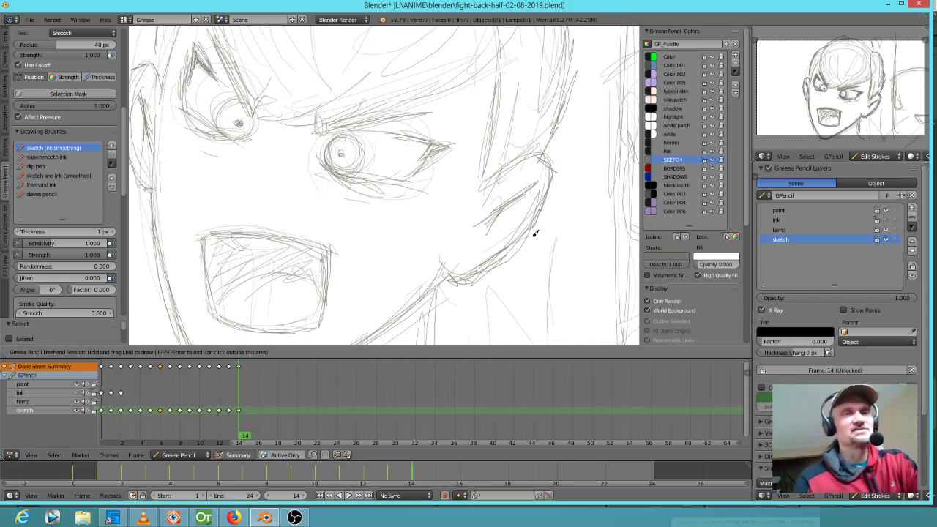
drag(540, 156, 486, 182)
shift+middle_drag(463, 221, 535, 233)
mouse_move(275, 58)
shift+middle_down()
mouse_move(283, 138)
mouse_move(259, 150)
shift+middle_up()
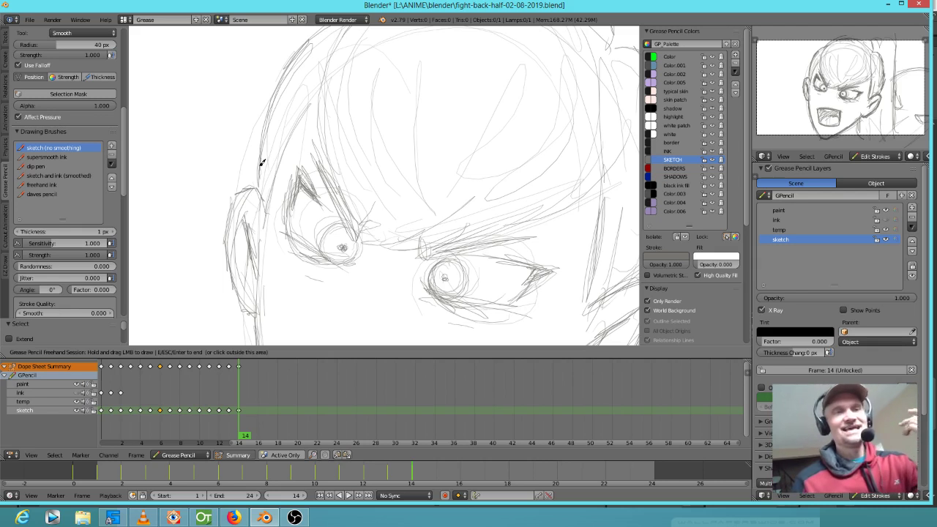
shift+middle_drag(510, 262, 458, 191)
scroll(503, 176, down, 2)
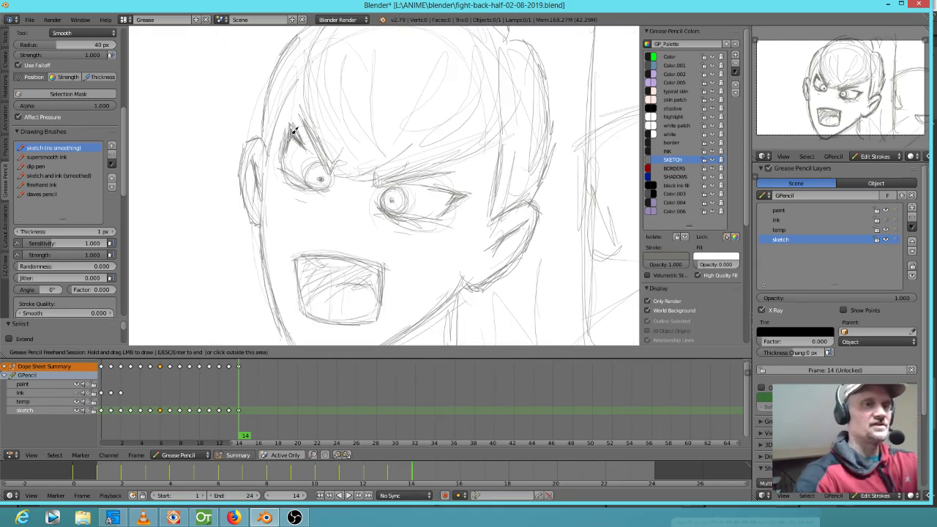
Step: Erase the outer corner of the shouting face's far eye and redraw its upper lid with a cleaner pointed corner
mouse_move(296, 139)
right_down()
mouse_move(290, 149)
mouse_move(290, 135)
right_up()
drag(284, 134, 321, 160)
mouse_move(284, 133)
mouse_down()
mouse_move(326, 163)
mouse_move(283, 162)
mouse_up()
drag(280, 135, 306, 151)
mouse_move(284, 138)
mouse_down()
mouse_move(310, 151)
mouse_move(289, 141)
mouse_up()
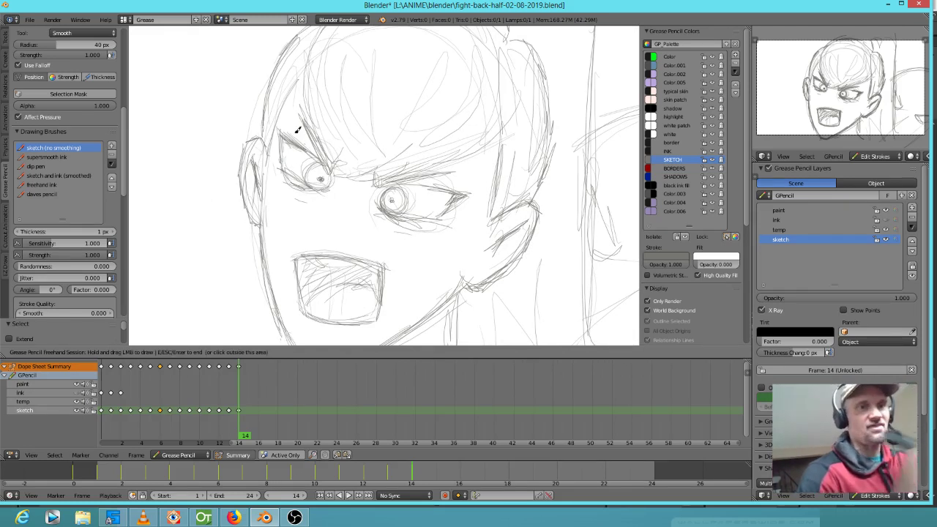
Step: Darken the upper lids, outer corners and irises of both eyes on the shouting face
drag(413, 189, 446, 194)
drag(409, 186, 443, 193)
mouse_move(284, 137)
mouse_down()
mouse_move(292, 141)
mouse_move(279, 158)
mouse_up()
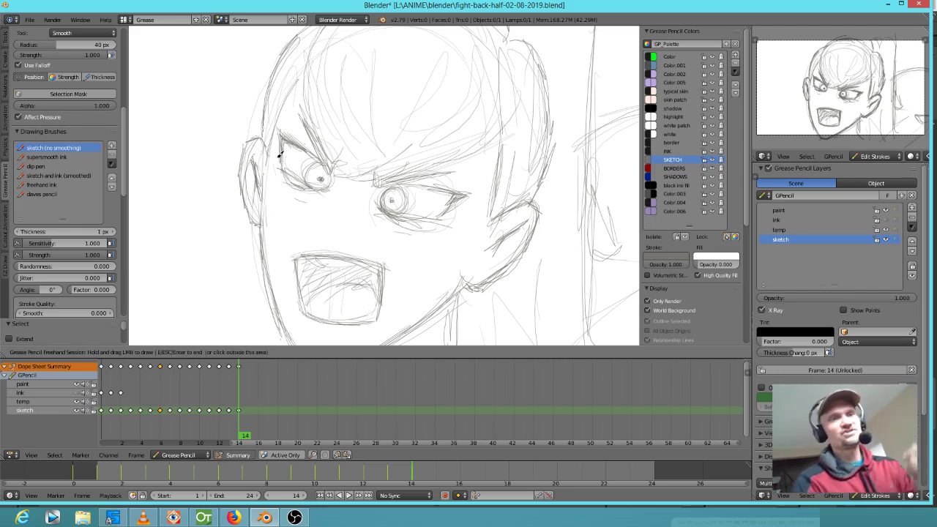
drag(318, 170, 321, 178)
drag(394, 196, 393, 202)
mouse_move(404, 192)
mouse_down()
mouse_move(400, 212)
mouse_move(401, 185)
mouse_move(473, 195)
mouse_up()
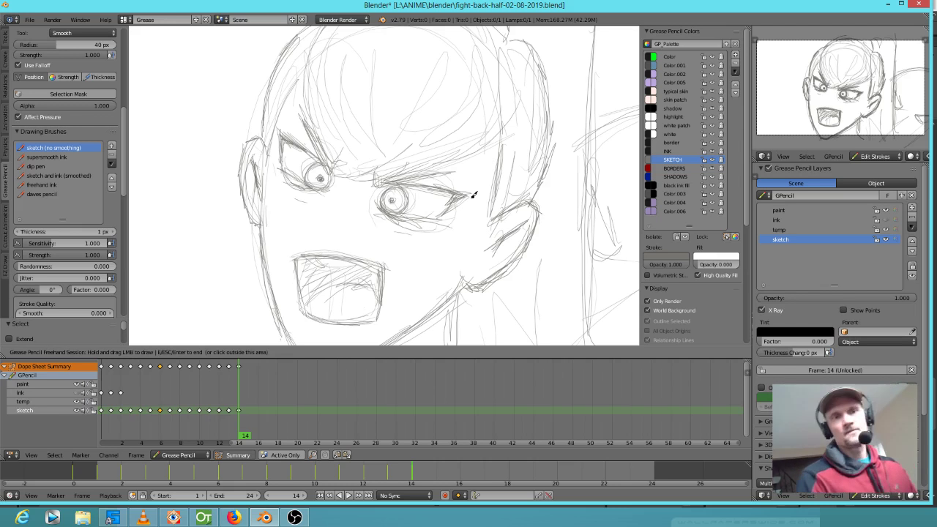
Step: Strengthen the furious brow line and the front hairline running down to it
shift+middle_drag(444, 157, 442, 228)
mouse_move(299, 175)
mouse_down()
mouse_move(328, 218)
mouse_move(422, 236)
mouse_up()
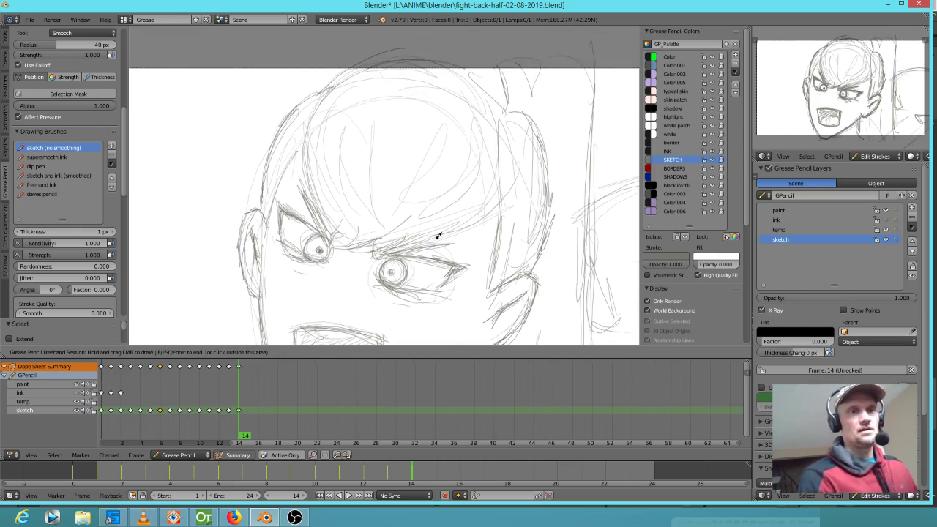
mouse_move(312, 134)
mouse_down()
mouse_move(300, 123)
mouse_move(312, 195)
mouse_up()
Step: Redraw the tied hair tuft at the crown and darken the outer hair contours on both sides of the head
mouse_move(510, 226)
shift+middle_down()
mouse_move(508, 247)
mouse_move(467, 286)
shift+middle_up()
drag(451, 130, 464, 166)
drag(429, 131, 461, 174)
drag(454, 125, 463, 170)
drag(455, 121, 462, 172)
drag(317, 119, 223, 219)
drag(468, 174, 500, 208)
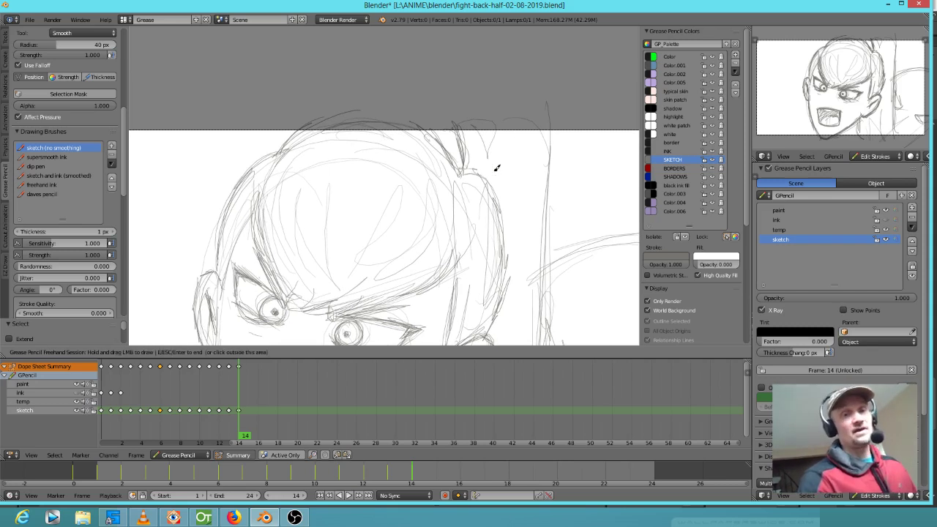
drag(483, 174, 505, 258)
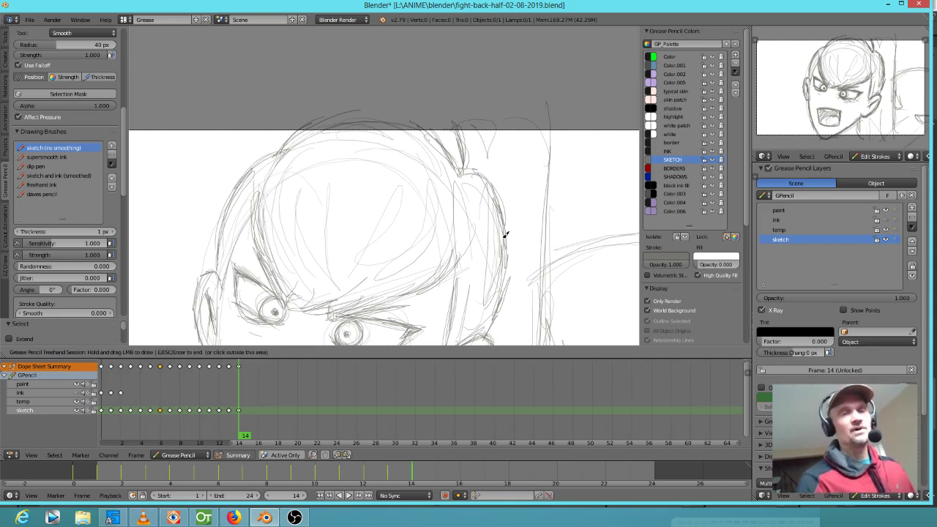
Step: Darken the hairline from the near brow to the temple, the sideburn in front of the ear, and the far temple
shift+middle_drag(489, 273, 523, 176)
drag(432, 204, 492, 166)
mouse_move(448, 203)
mouse_down()
mouse_move(489, 176)
mouse_move(496, 159)
mouse_up()
drag(490, 168, 476, 233)
mouse_move(491, 175)
mouse_down()
mouse_move(476, 249)
mouse_move(483, 253)
mouse_up()
mouse_move(274, 134)
mouse_down()
mouse_move(261, 167)
mouse_move(288, 111)
mouse_up()
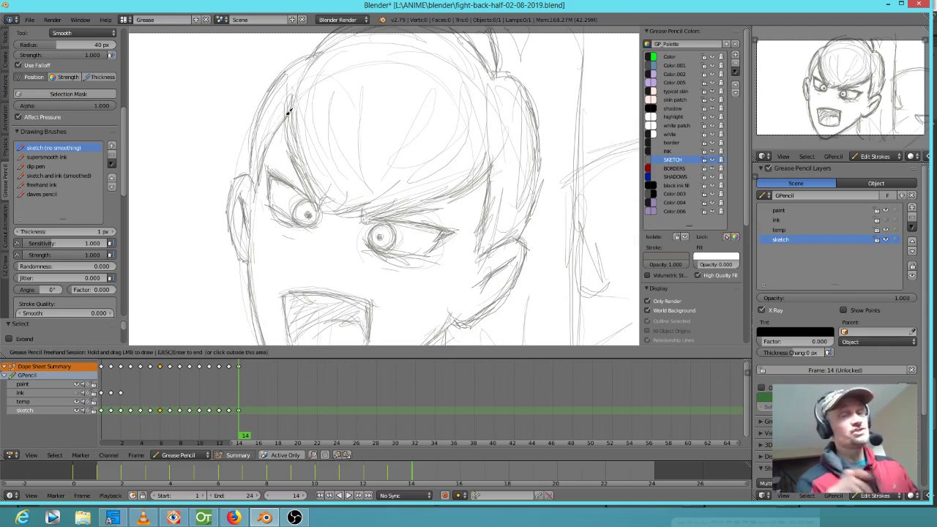
shift+middle_drag(373, 166, 373, 180)
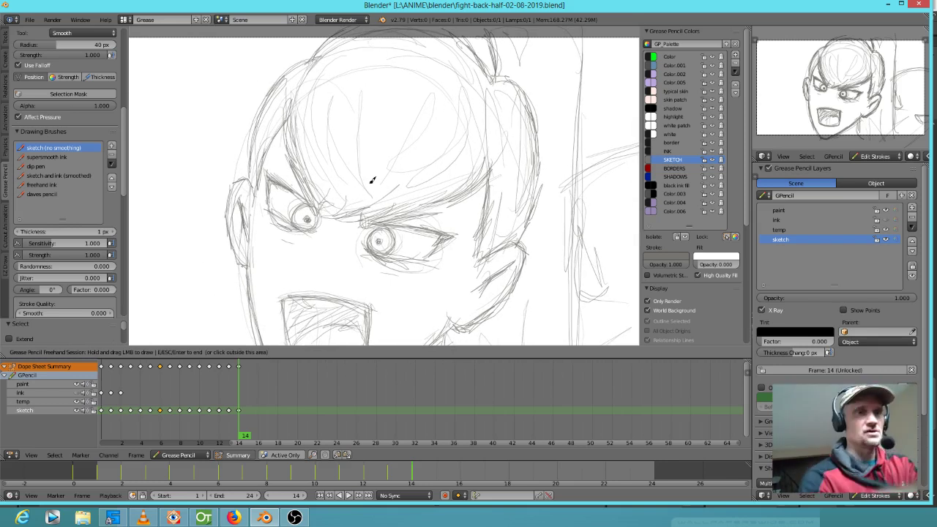
Step: Erase stray construction lines around the crown, temple and far eyebrow, and redraw the front hairline
shift+middle_drag(306, 88, 314, 121)
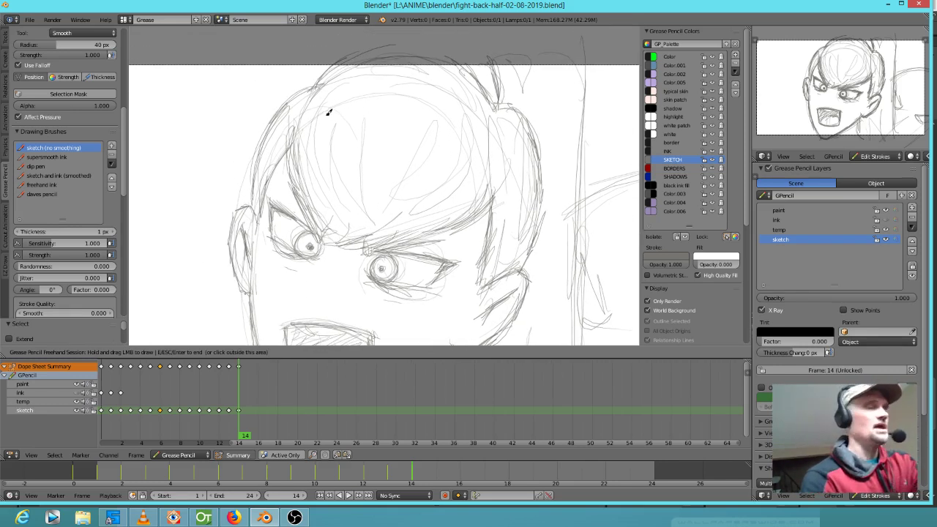
mouse_move(312, 139)
right_down()
mouse_move(311, 162)
mouse_move(310, 118)
mouse_move(331, 91)
right_up()
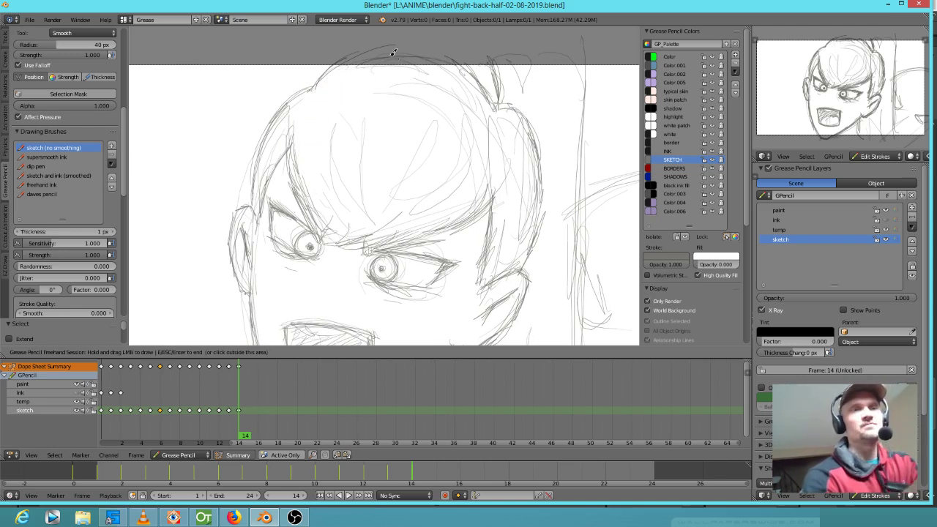
right_drag(552, 81, 582, 73)
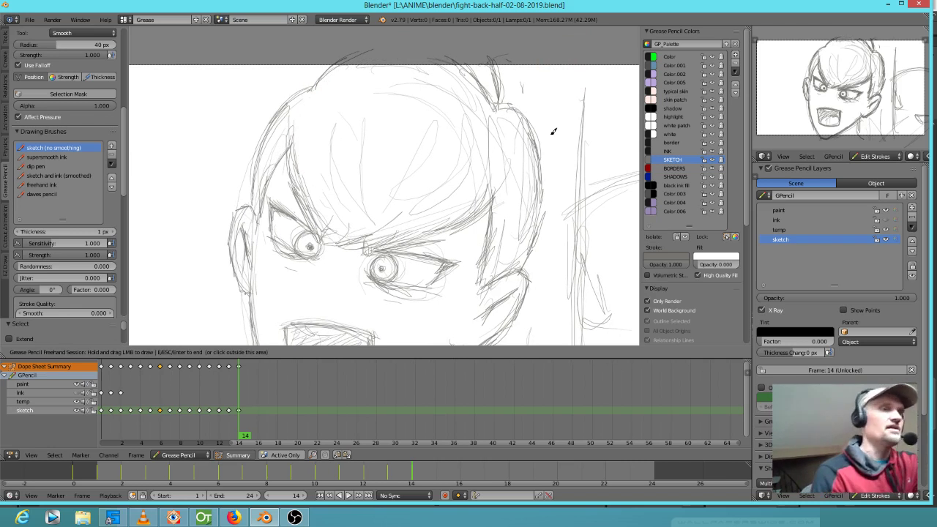
mouse_move(319, 161)
right_down()
mouse_move(308, 175)
mouse_move(303, 144)
right_up()
mouse_move(317, 209)
right_down()
mouse_move(305, 178)
mouse_move(314, 209)
mouse_move(328, 206)
right_up()
mouse_move(290, 128)
mouse_down()
mouse_move(312, 212)
mouse_move(341, 237)
mouse_move(431, 212)
mouse_up()
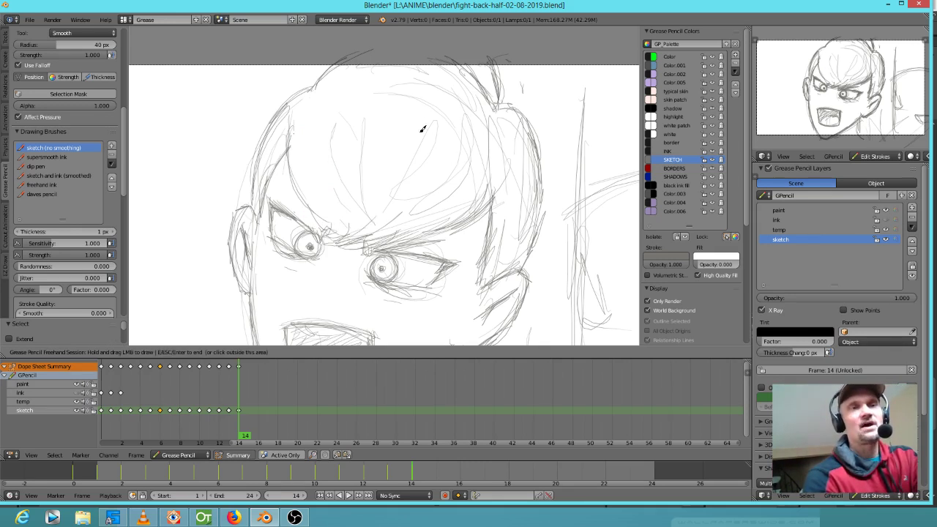
Step: Redraw the curved top outline of the shouting figure's head with several overlapping strokes
shift+middle_drag(421, 131, 443, 194)
drag(349, 150, 454, 145)
mouse_move(367, 145)
mouse_down()
mouse_move(438, 139)
mouse_move(470, 154)
mouse_up()
drag(409, 135, 483, 156)
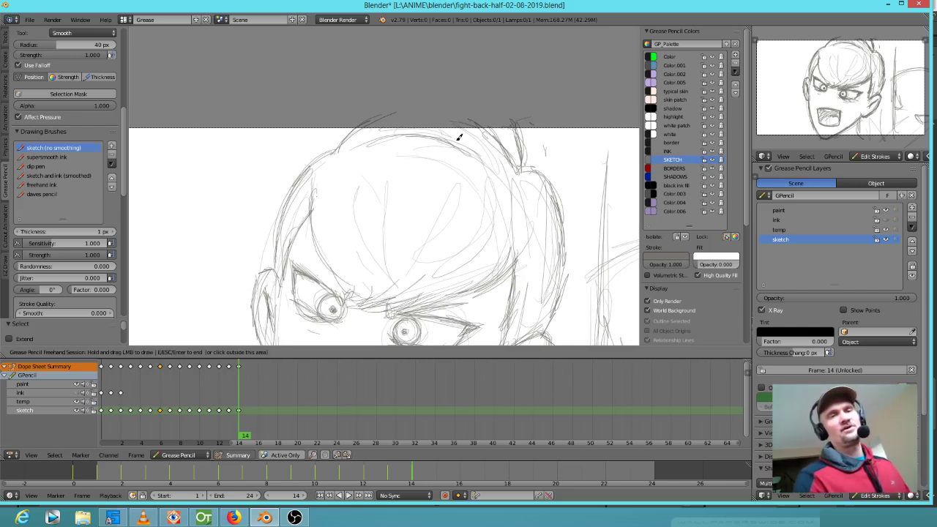
Step: Darken the tall vertical line between the two figures and the shouting figure's neck line below the ear
shift+middle_drag(539, 184, 539, 80)
shift+middle_drag(521, 211, 509, 145)
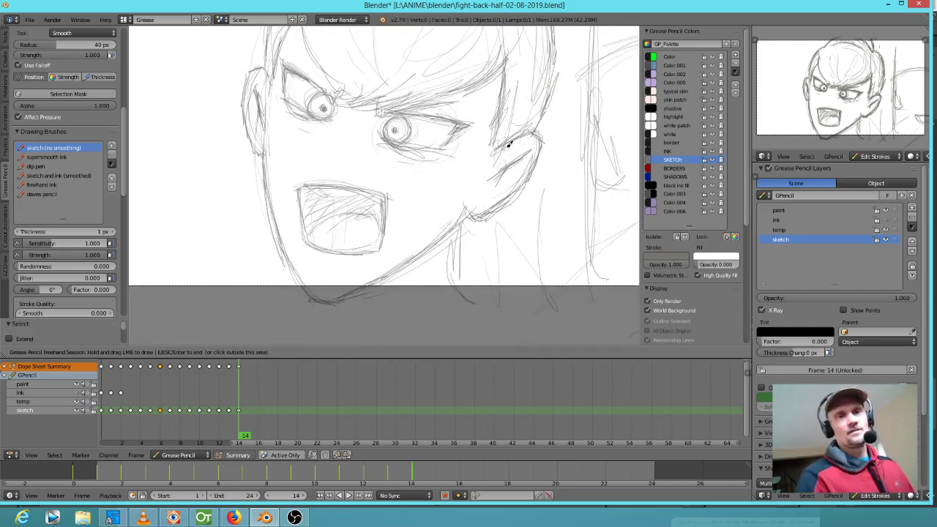
scroll(512, 150, down, 4)
scroll(471, 151, up, 2)
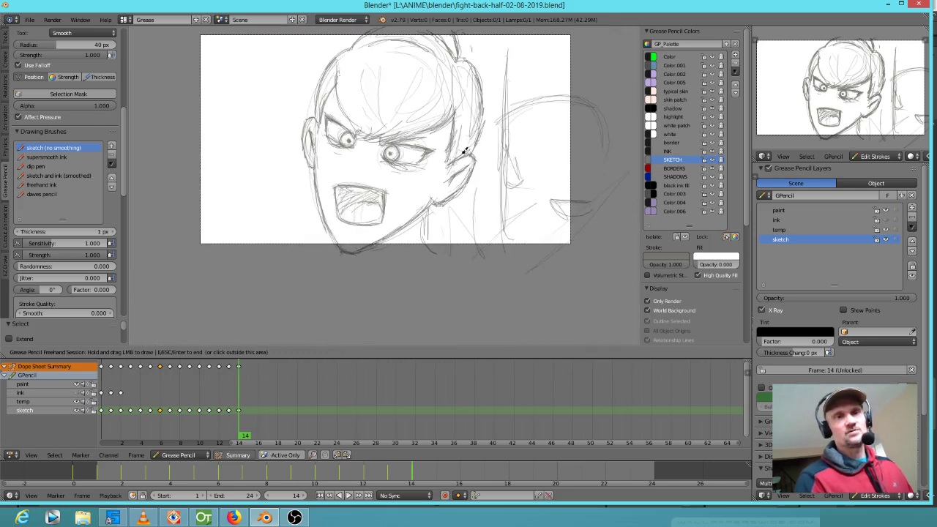
shift+middle_drag(464, 150, 461, 173)
drag(505, 51, 496, 249)
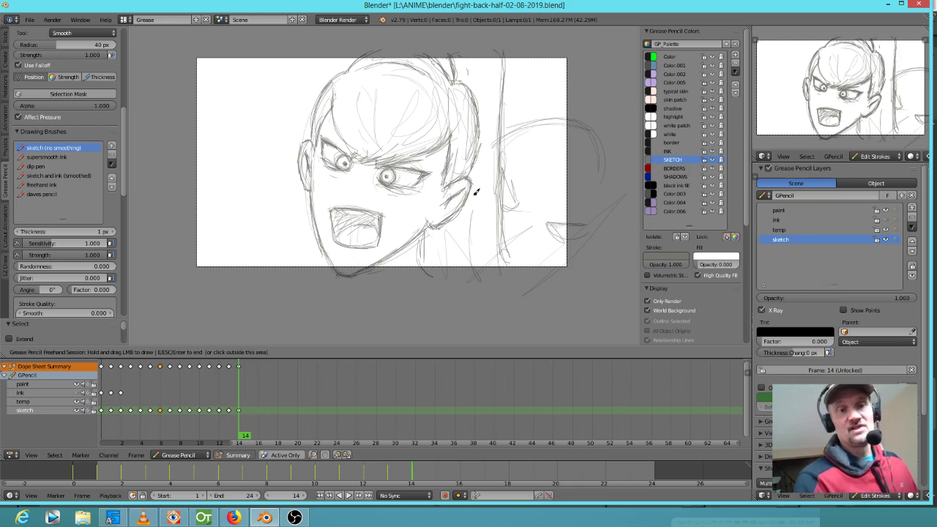
drag(422, 230, 436, 279)
drag(351, 280, 350, 277)
Step: Redraw the second figure's round head outline, cheek and jaw with darker strokes extending past the frame edge
drag(498, 143, 530, 124)
drag(524, 126, 569, 133)
drag(505, 145, 608, 173)
drag(540, 122, 615, 192)
mouse_move(499, 170)
mouse_down()
mouse_move(520, 202)
mouse_move(560, 224)
mouse_move(568, 241)
mouse_up()
mouse_move(512, 253)
mouse_down()
mouse_move(531, 232)
mouse_move(514, 266)
mouse_move(515, 289)
mouse_move(596, 255)
mouse_move(609, 186)
mouse_up()
mouse_move(596, 140)
mouse_down()
mouse_move(607, 197)
mouse_move(578, 246)
mouse_up()
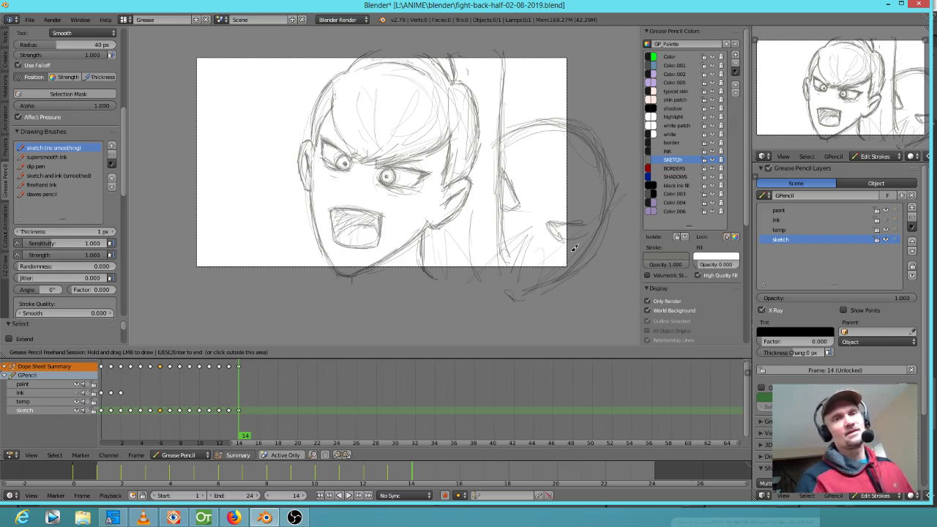
Step: Erase the second figure's near-side eye and redraw both of its angry eyes, checking them in a mirrored view
mouse_move(535, 187)
right_down()
mouse_move(519, 218)
mouse_move(517, 190)
right_up()
drag(514, 192, 532, 218)
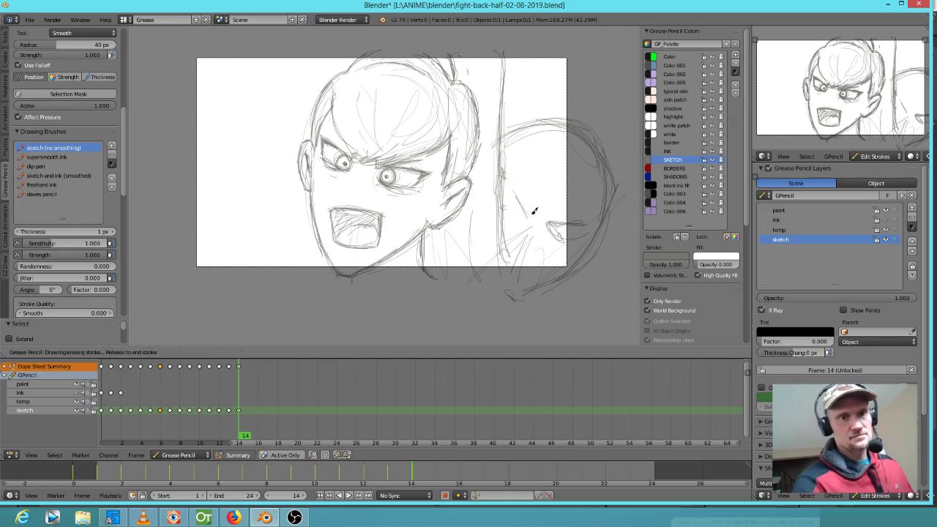
key(KP_0)
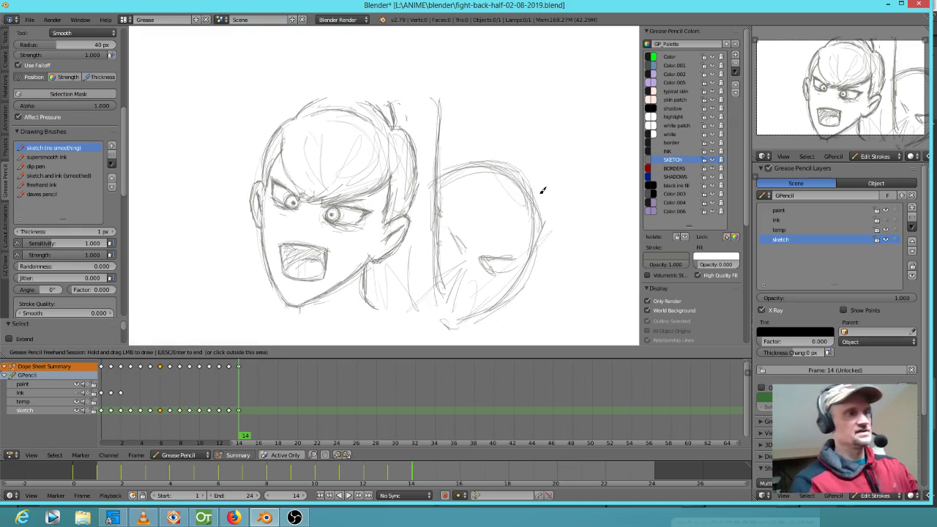
key(ctrl+KP_1)
mouse_move(304, 248)
mouse_down()
mouse_move(330, 220)
mouse_move(310, 254)
mouse_move(328, 247)
mouse_move(311, 242)
mouse_move(304, 251)
mouse_up()
drag(242, 260, 272, 267)
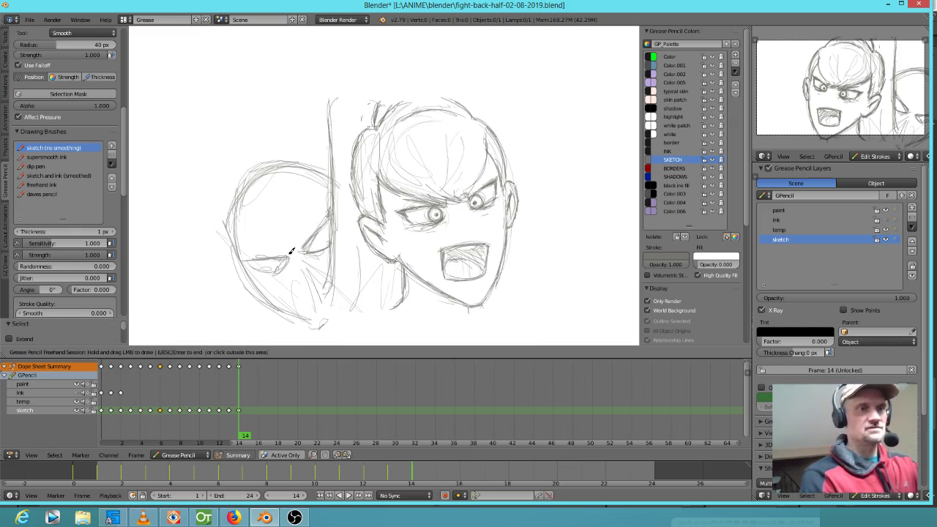
Step: Return to the camera view, refine the second figure's eyes and add a guideline down its forehead
key(KP_1)
key(KP_0)
shift+middle_drag(531, 246, 511, 265)
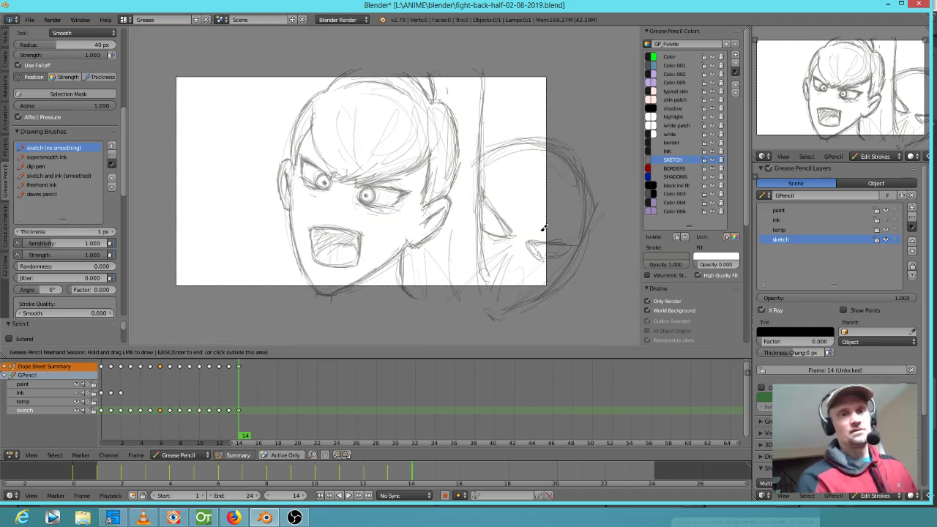
mouse_move(543, 228)
mouse_down()
mouse_move(534, 246)
mouse_move(548, 259)
mouse_up()
drag(494, 229, 504, 236)
drag(545, 178, 529, 221)
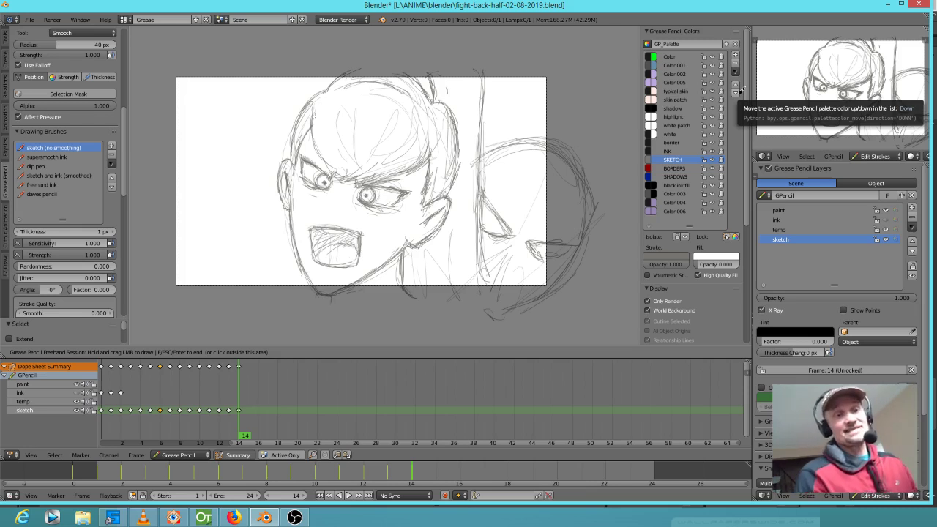
Step: Add a neck line under the shouting figure's chin, clean up the jaw area and redraw the mouth outline
mouse_move(314, 307)
mouse_down()
mouse_move(309, 299)
mouse_move(349, 300)
mouse_move(327, 293)
mouse_move(315, 312)
mouse_up()
mouse_move(309, 277)
mouse_down()
mouse_move(341, 291)
mouse_move(410, 236)
mouse_move(356, 283)
mouse_move(366, 278)
mouse_up()
right_drag(394, 233, 349, 278)
mouse_move(359, 254)
mouse_down()
mouse_move(356, 265)
mouse_move(359, 240)
mouse_up()
drag(360, 235, 310, 229)
drag(310, 230, 315, 256)
Step: Darken the far side of the face and erase stray lines around the cheek, eye and temple
drag(287, 180, 294, 234)
right_drag(280, 260, 276, 237)
right_drag(304, 202, 301, 199)
mouse_move(331, 125)
right_down()
mouse_move(316, 131)
mouse_move(318, 118)
right_up()
Step: Redraw the temple hairline with repeated strokes, and clean up and redraw the brow line between the eyes
drag(314, 122, 307, 139)
drag(312, 112, 319, 162)
drag(311, 117, 316, 155)
drag(312, 117, 319, 161)
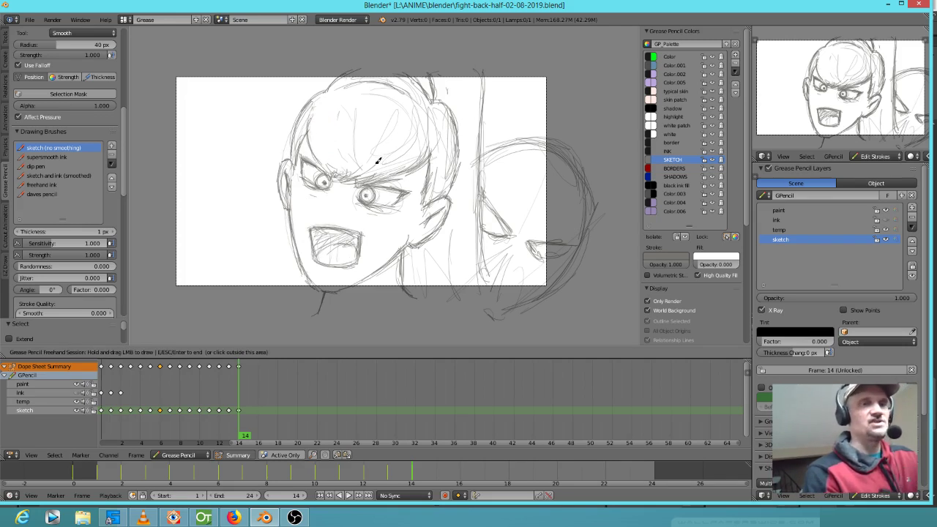
mouse_move(370, 158)
right_down()
mouse_move(342, 168)
mouse_move(350, 174)
right_up()
mouse_move(334, 169)
mouse_down()
mouse_move(355, 185)
mouse_move(373, 183)
mouse_up()
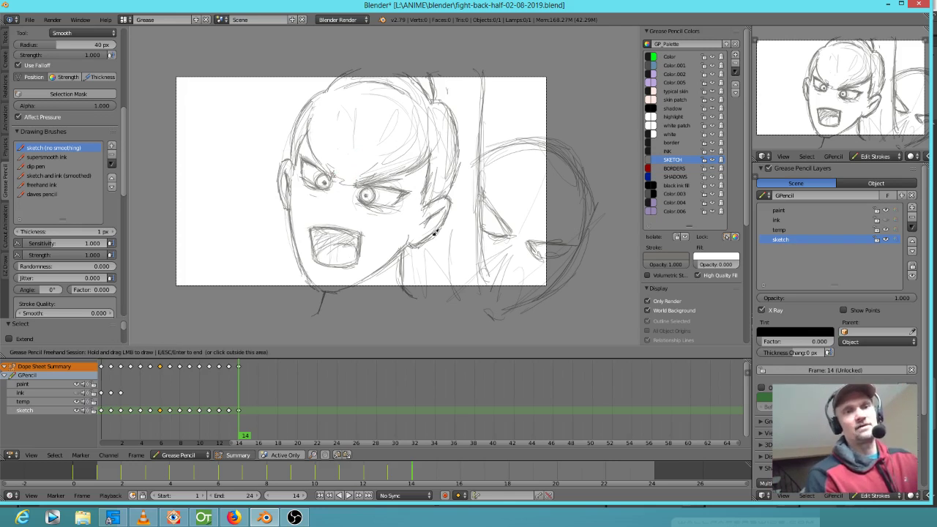
Step: Redraw the neck line below the ear, and extend the tall vertical line into an arch above the shouting figure's head
shift+middle_drag(454, 273, 464, 235)
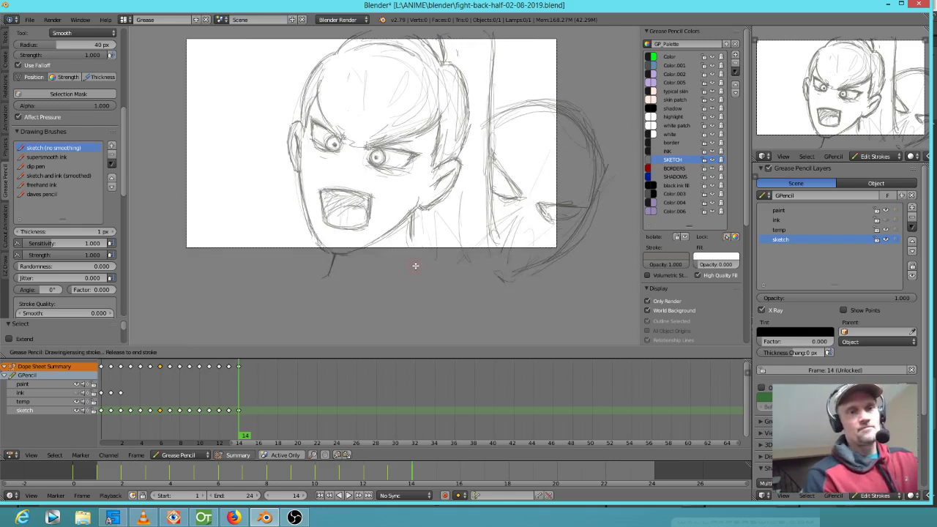
mouse_move(414, 210)
mouse_down()
mouse_move(399, 277)
mouse_move(410, 286)
mouse_up()
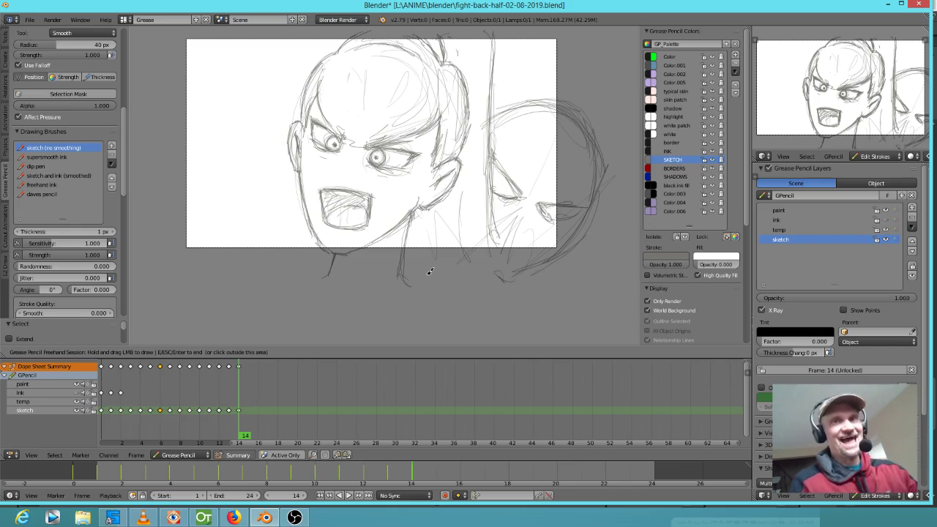
mouse_move(494, 195)
mouse_down()
mouse_move(491, 205)
mouse_move(489, 144)
mouse_up()
shift+middle_drag(491, 209, 483, 287)
drag(486, 103, 485, 241)
mouse_move(467, 62)
mouse_down()
mouse_move(429, 58)
mouse_move(360, 97)
mouse_up()
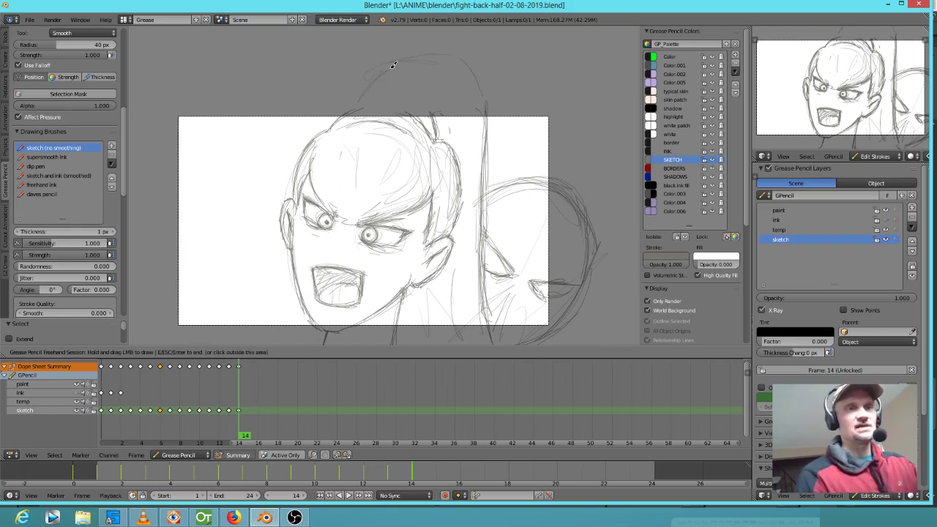
mouse_move(391, 59)
mouse_down()
mouse_move(355, 90)
mouse_move(357, 76)
mouse_move(401, 57)
mouse_move(454, 54)
mouse_move(474, 71)
mouse_move(489, 162)
mouse_up()
shift+middle_drag(505, 231, 527, 164)
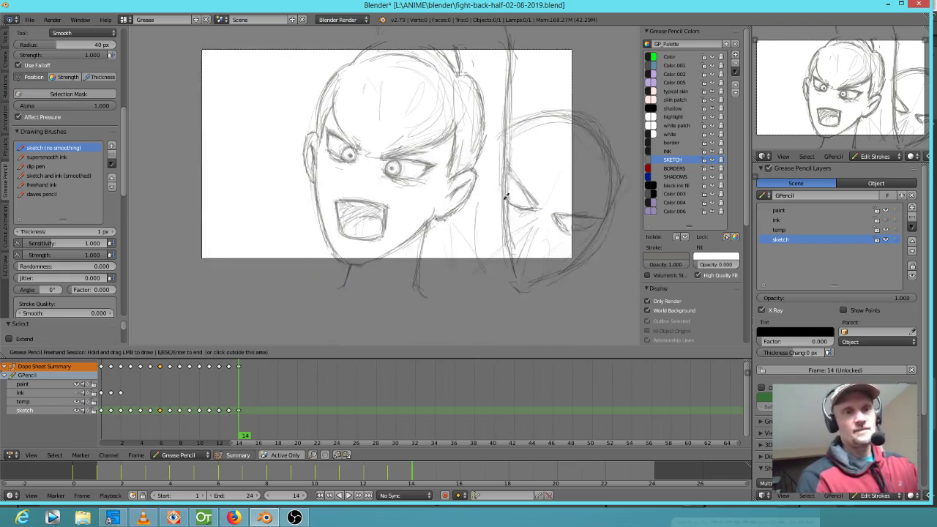
drag(429, 224, 419, 257)
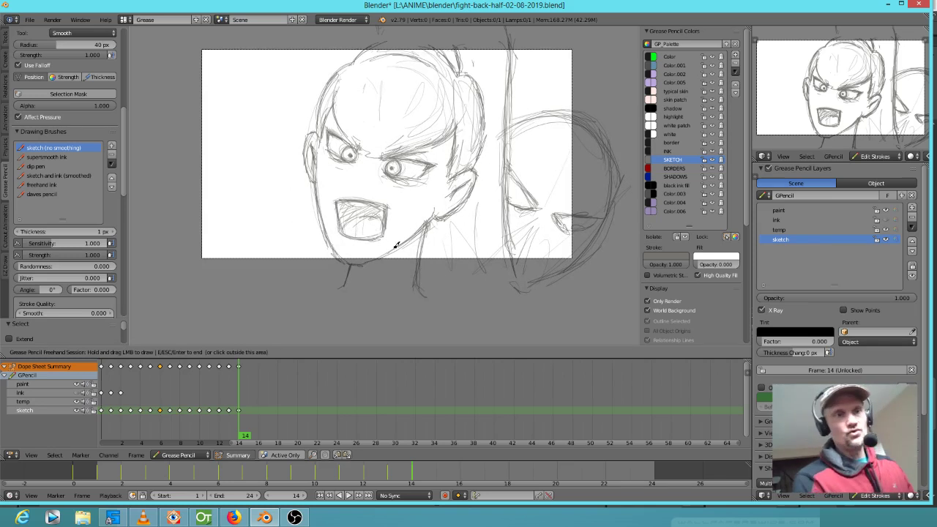
Step: End the Grease Pencil freehand session on frame 14 in the dope sheet
shift+middle_drag(502, 295, 450, 254)
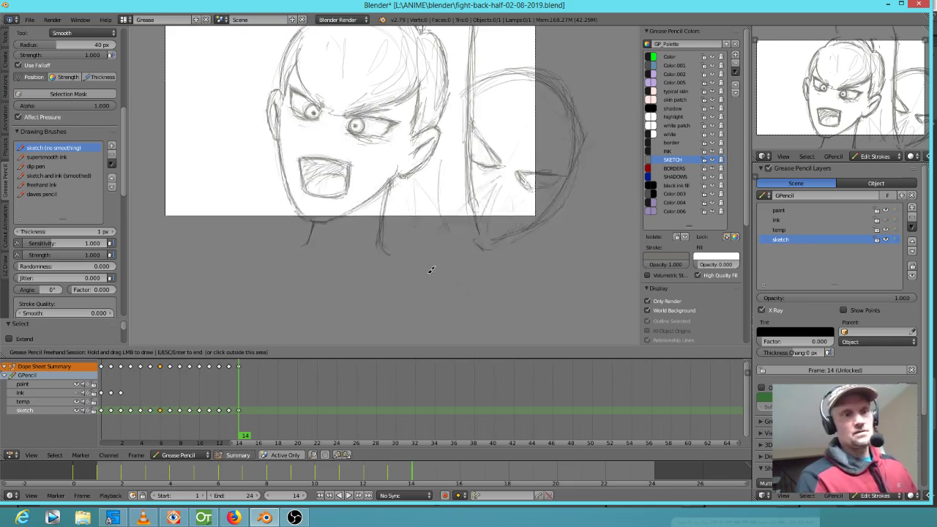
mouse_move(395, 173)
shift+middle_down()
mouse_move(454, 276)
mouse_move(434, 212)
mouse_move(412, 224)
shift+middle_up()
scroll(440, 253, up, 2)
click(240, 402)
mouse_move(240, 401)
mouse_down()
mouse_move(214, 401)
mouse_move(235, 398)
mouse_up()
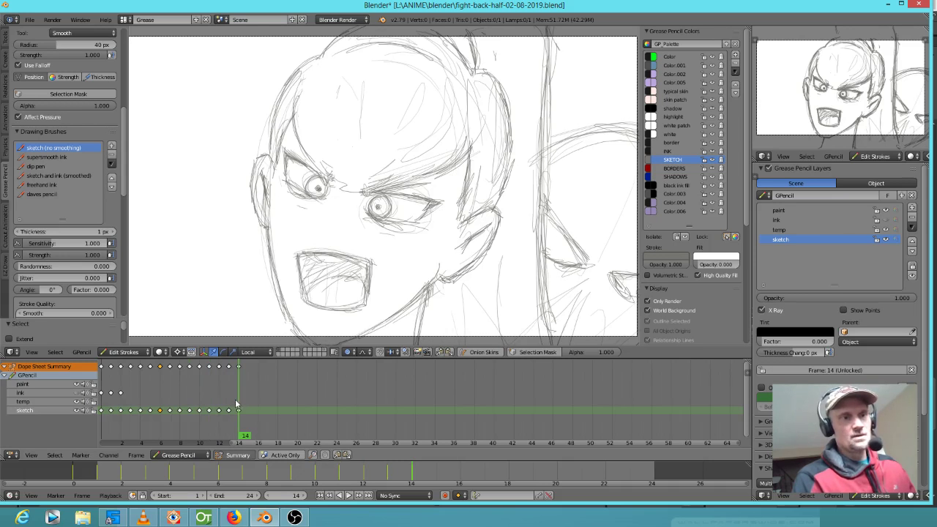
Step: Duplicate the sketch layer's frame 14 keyframe to frame 15 in the dope sheet
right_click(239, 412)
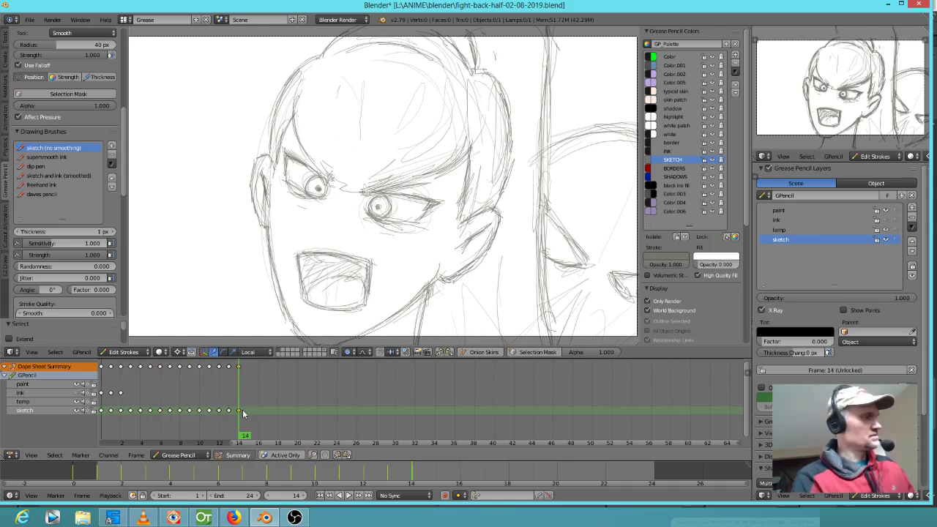
key(shift+d)
click(255, 413)
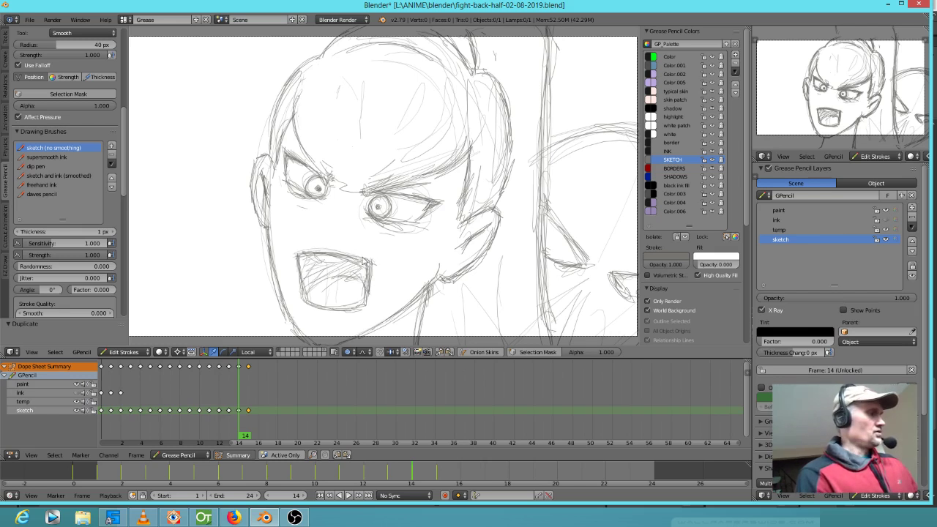
Step: On frame 14, erase the open shouting mouth and draw a narrow, nearly closed rectangular mouth in its place
key(d)
mouse_move(351, 247)
right_down()
mouse_move(305, 261)
mouse_move(342, 306)
mouse_move(350, 290)
right_up()
mouse_move(300, 277)
mouse_down()
mouse_move(373, 276)
mouse_move(369, 288)
mouse_up()
drag(308, 287, 367, 288)
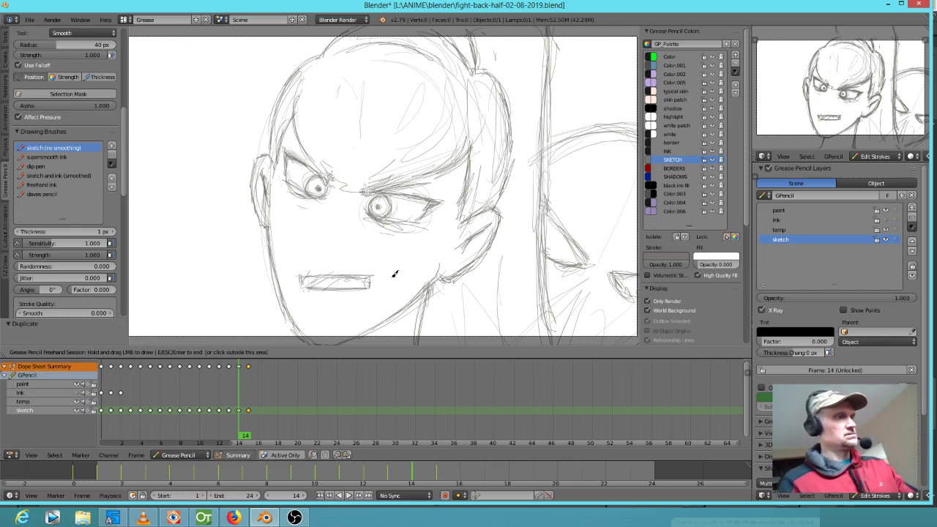
Step: Flip back and forth between frames 14 and 15 to compare the narrow mouth with the shouting mouth
key(Right)
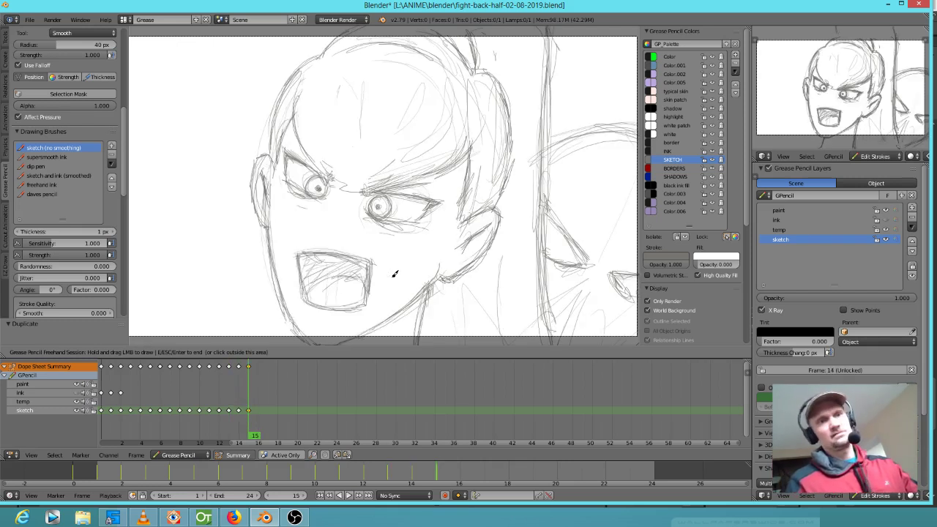
scroll(386, 222, down, 3)
key(Up)
key(Down)
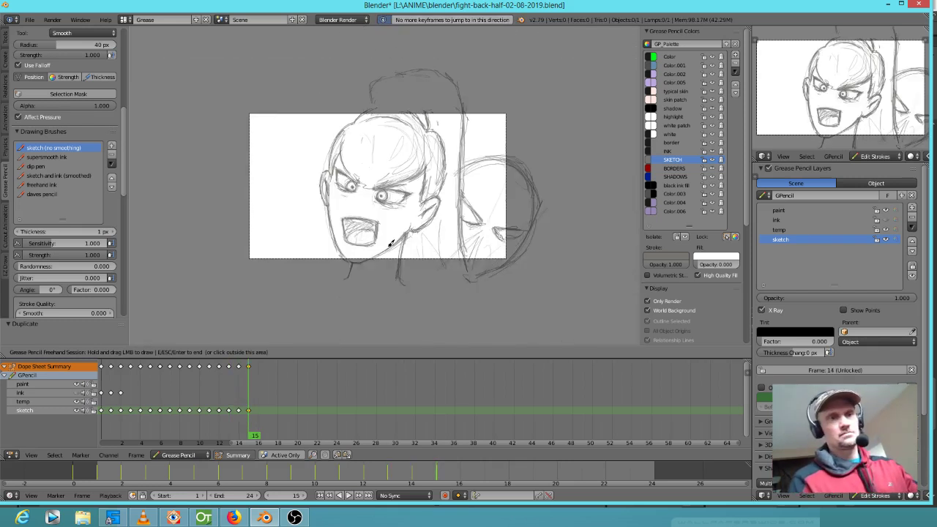
key(Right)
key(Left)
key(Right)
key(Left)
scroll(388, 252, up, 5)
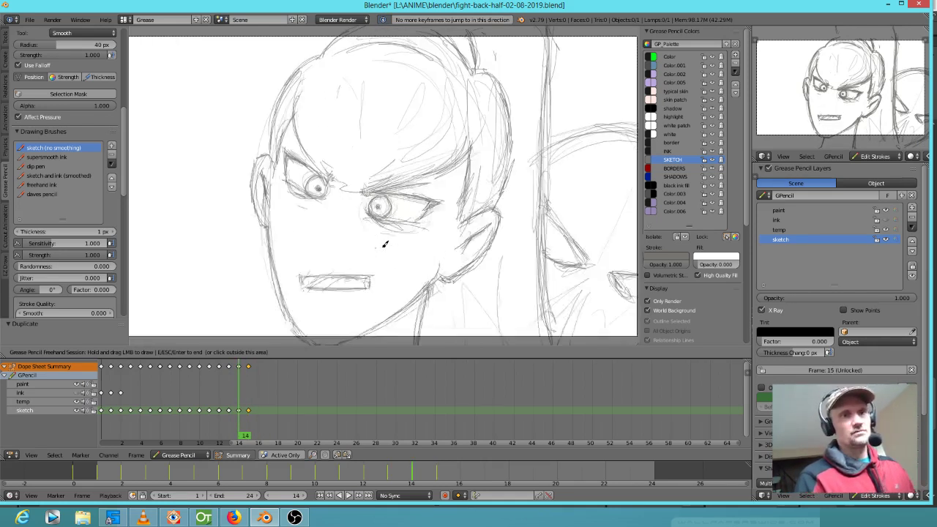
scroll(408, 208, down, 1)
key(Right)
key(Left)
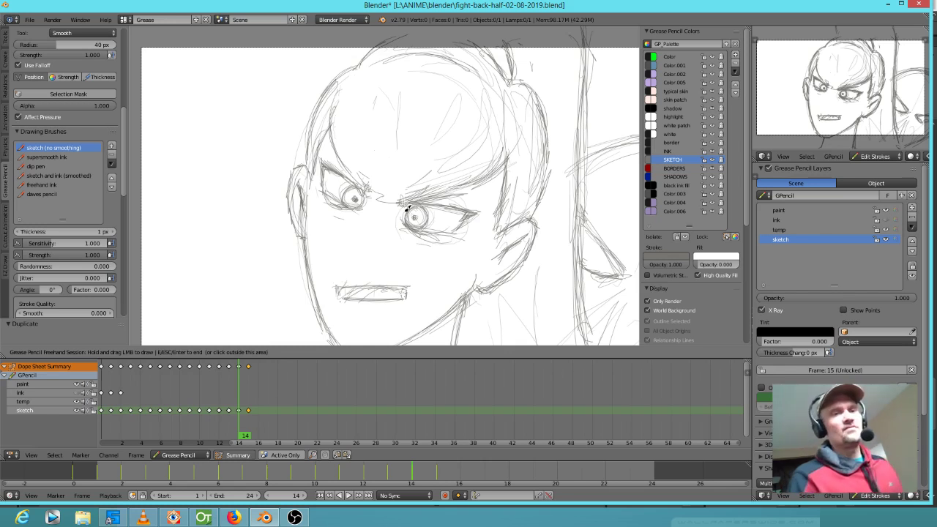
Step: Erase the chin on frame 14, redraw the chin and jawline higher to suit the narrow mouth, and go to frame 15
mouse_move(510, 271)
shift+middle_down()
mouse_move(497, 204)
mouse_move(494, 213)
shift+middle_up()
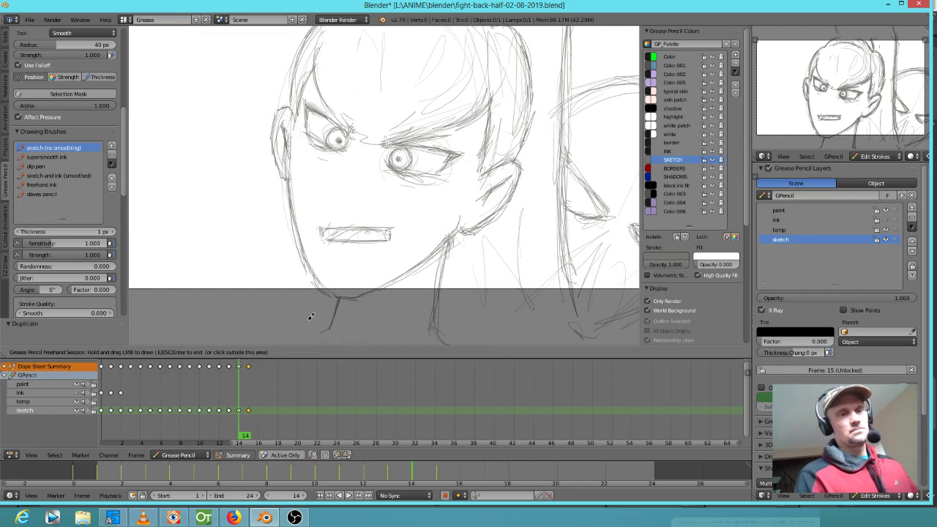
mouse_move(302, 242)
right_down()
mouse_move(341, 290)
mouse_move(399, 275)
right_up()
drag(295, 225, 320, 275)
drag(299, 236, 331, 284)
mouse_move(290, 214)
mouse_down()
mouse_move(315, 269)
mouse_move(360, 288)
mouse_move(343, 284)
mouse_move(399, 278)
mouse_up()
mouse_move(373, 284)
mouse_down()
mouse_move(428, 262)
mouse_move(449, 235)
mouse_up()
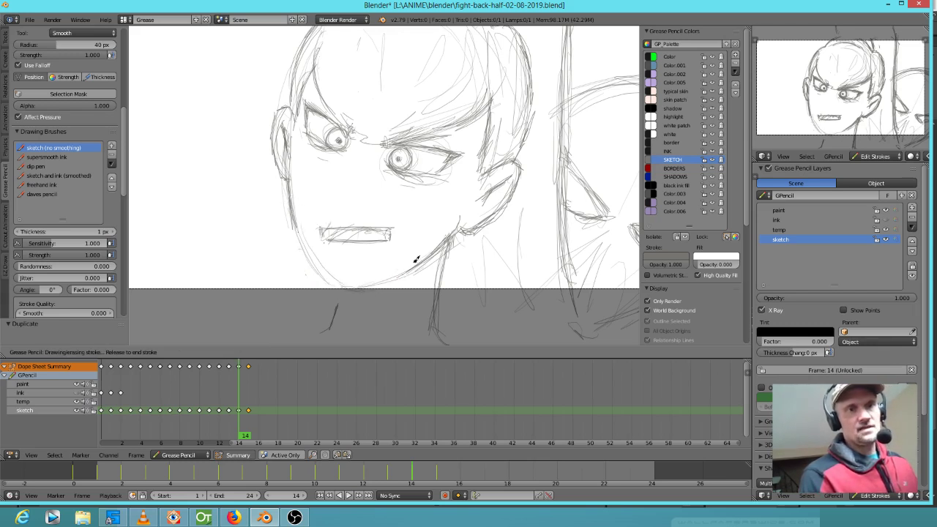
click(252, 387)
drag(248, 395, 250, 395)
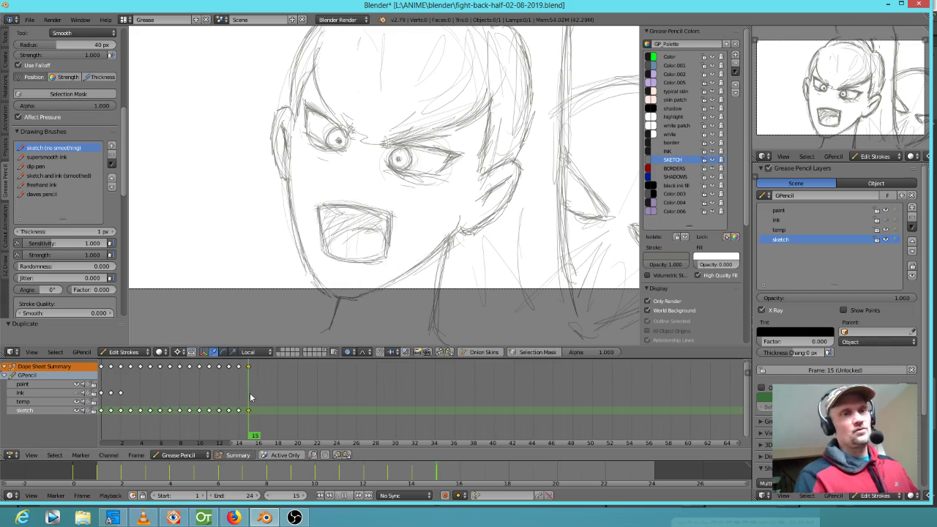
right_click(333, 288)
key(g)
key(Escape)
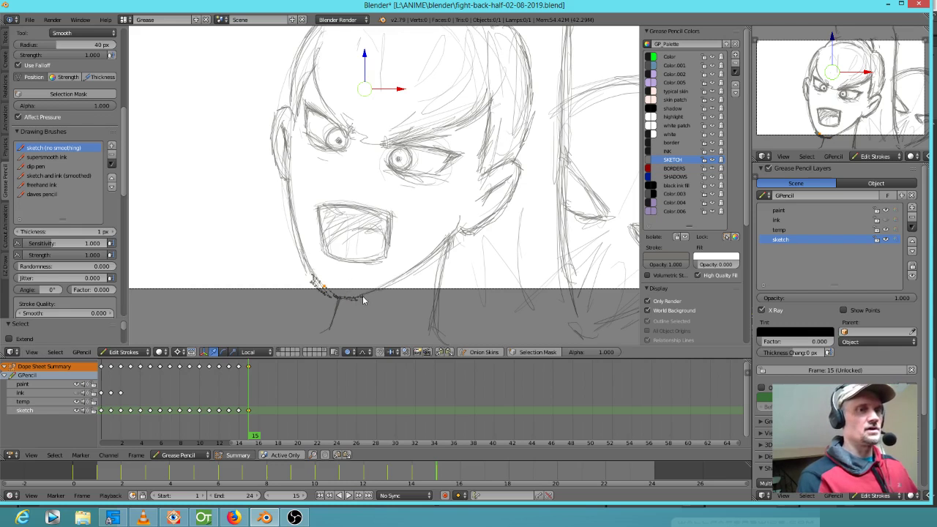
Step: Erase the chin of the shouting face on frame 15 and redraw the chin and jawline with sketch strokes
key(d)
mouse_move(316, 273)
right_down()
mouse_move(350, 296)
mouse_move(396, 280)
right_up()
mouse_move(303, 253)
mouse_down()
mouse_move(328, 304)
mouse_move(376, 300)
mouse_move(434, 258)
mouse_move(381, 289)
mouse_up()
mouse_move(426, 262)
mouse_down()
mouse_move(356, 301)
mouse_move(414, 259)
mouse_up()
Step: Alternate repeatedly between frames 14 and 15 to check the chin and jaw movement, close up and in the full shot
key(Left)
key(Right)
key(Left)
key(Right)
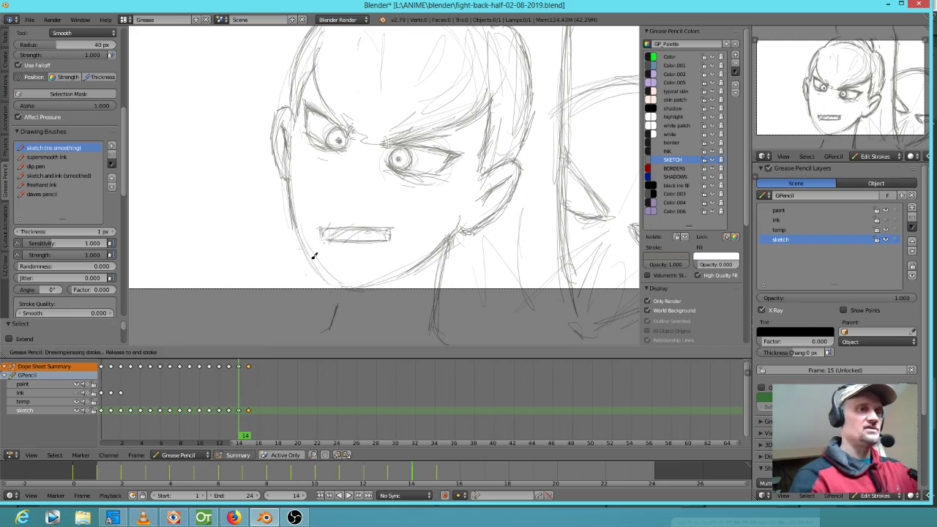
key(Left)
key(Right)
key(Left)
key(Right)
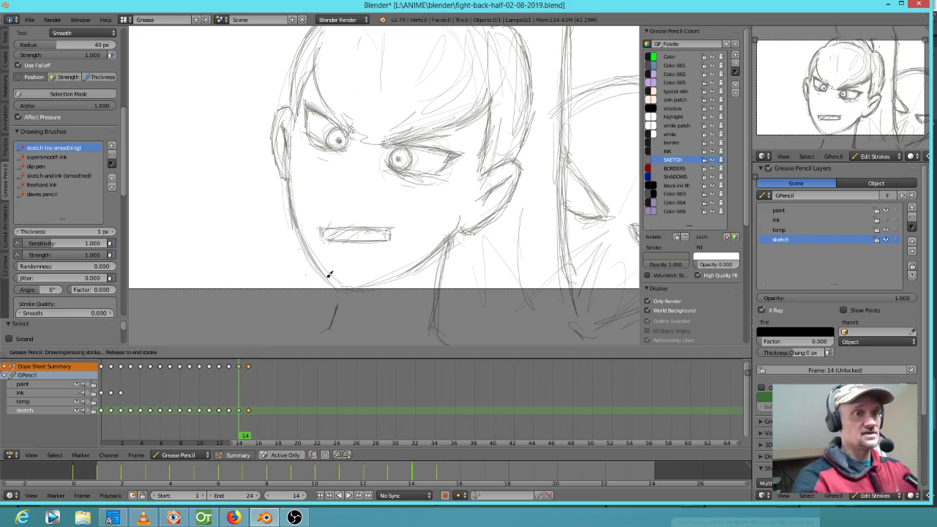
key(Left)
key(Right)
key(Left)
key(Right)
key(Left)
key(Right)
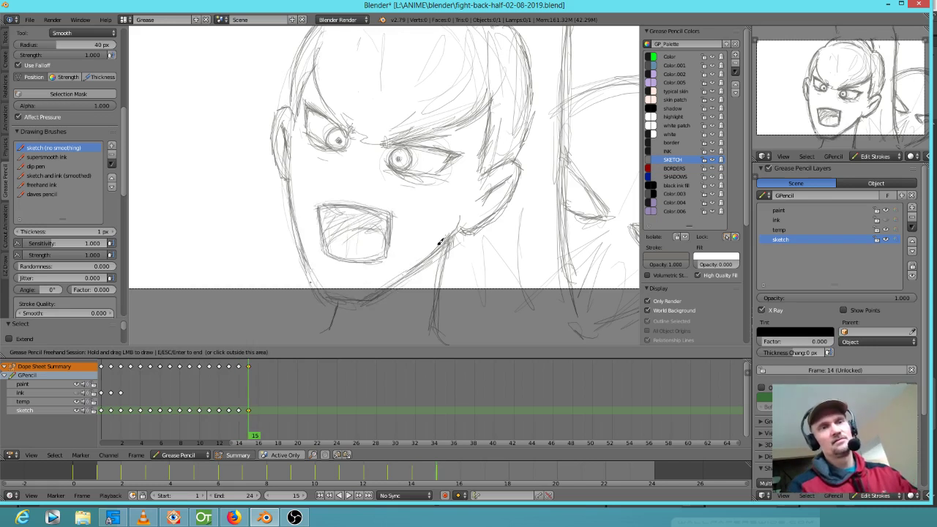
scroll(440, 241, down, 3)
key(Left)
key(Right)
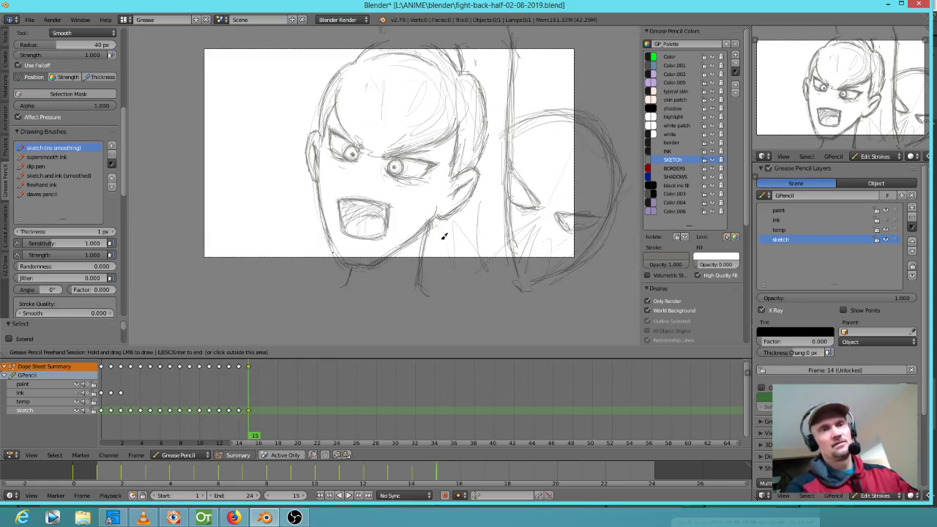
key(Left)
key(Right)
key(Up)
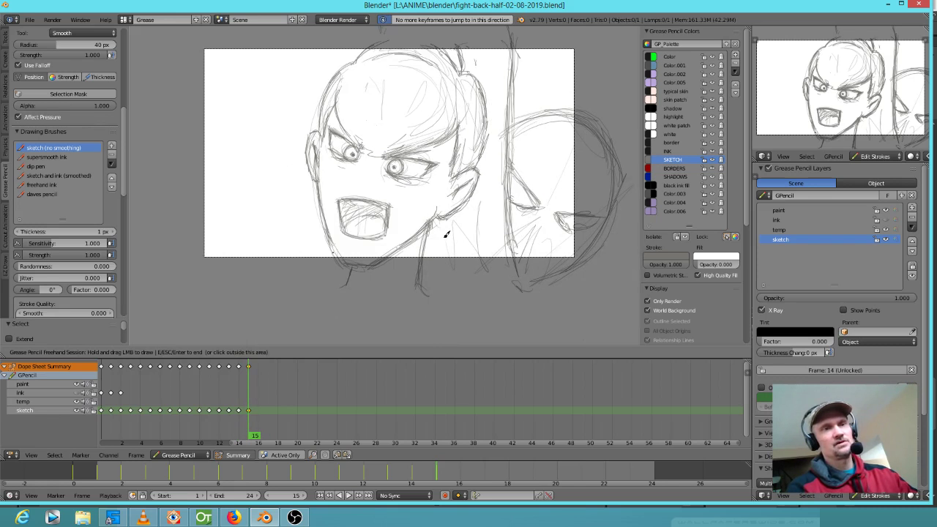
Step: Go back to frame 12 and add sketch strokes around the front figure's neck and shoulder
key(Left)
key(Left)
key(Left)
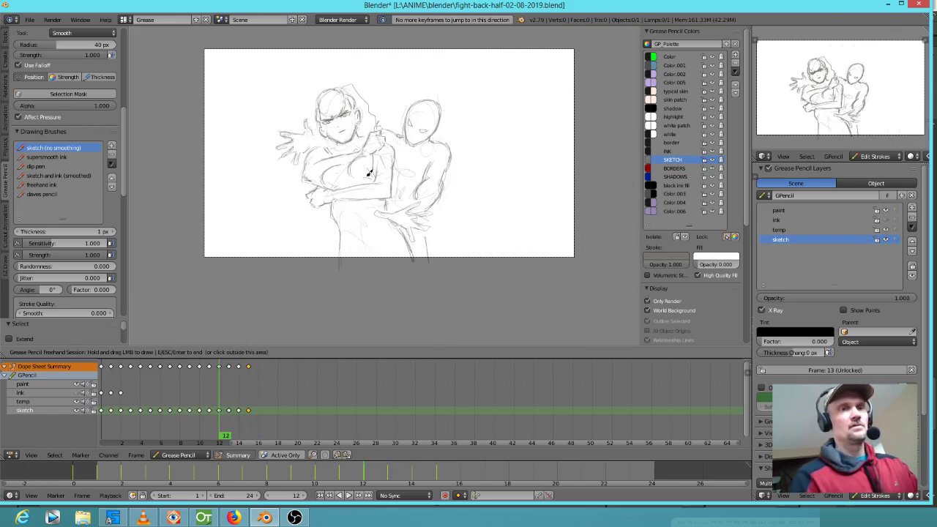
shift+middle_drag(344, 173, 362, 206)
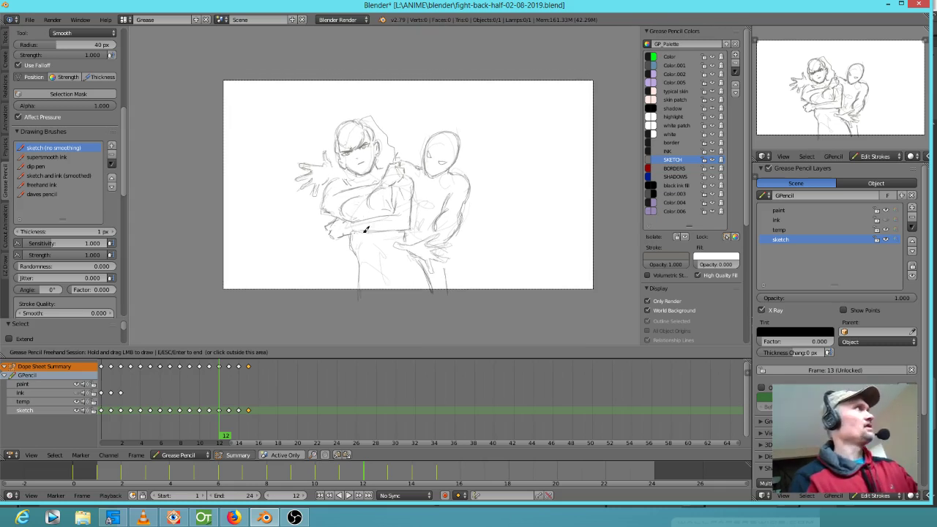
scroll(371, 221, up, 2)
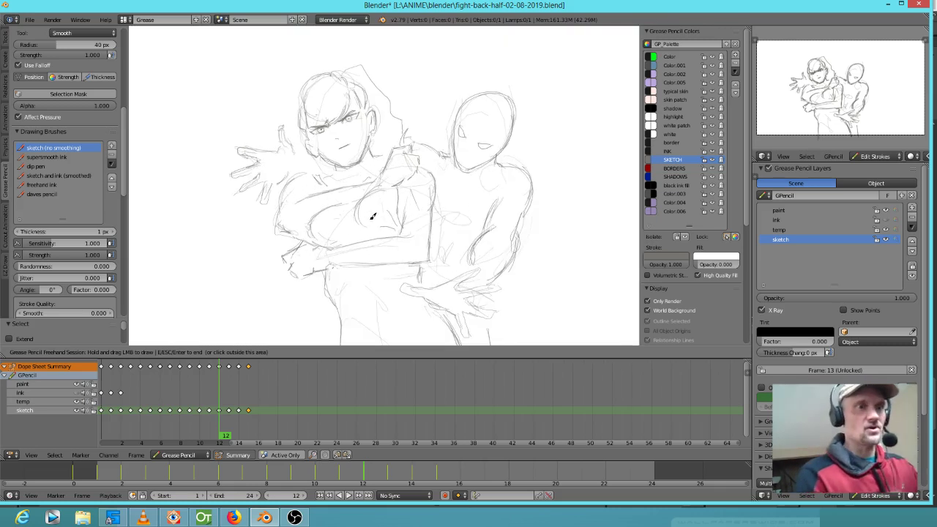
mouse_move(298, 180)
mouse_down()
mouse_move(304, 174)
mouse_move(290, 192)
mouse_move(316, 161)
mouse_up()
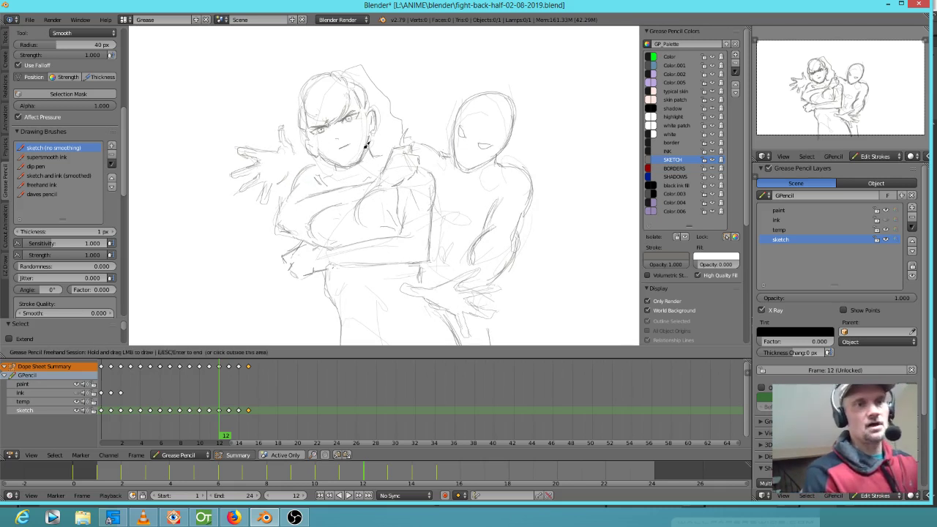
key(Left)
key(Right)
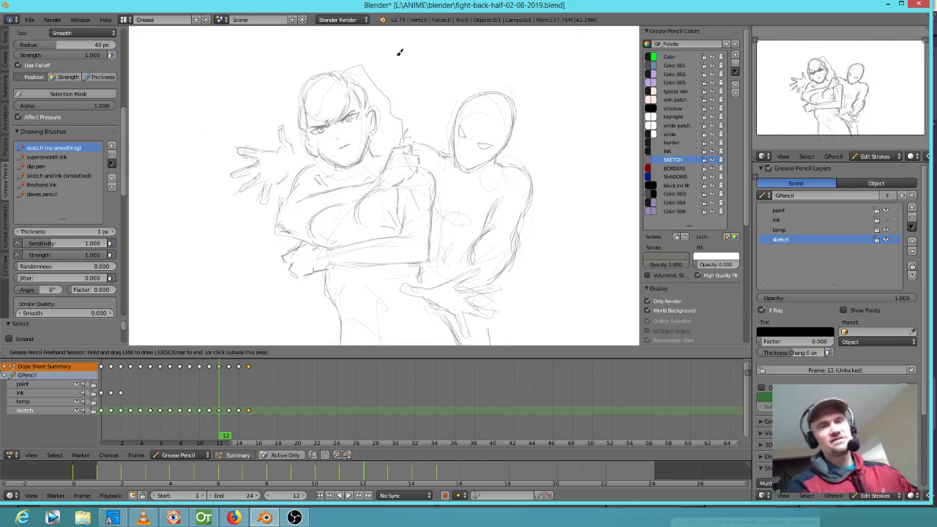
drag(308, 167, 286, 199)
mouse_move(294, 183)
mouse_down()
mouse_move(310, 167)
mouse_move(295, 182)
mouse_up()
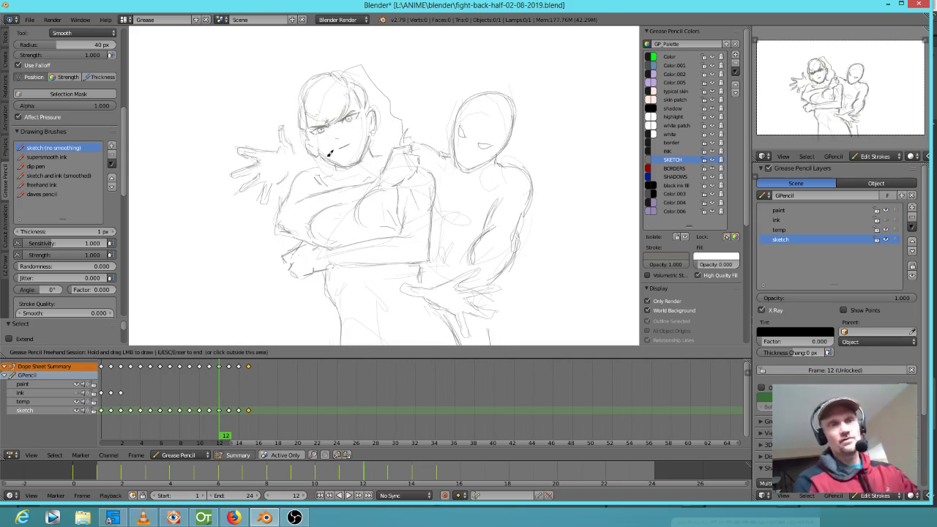
Step: Step back to frame 10 and forward to frame 15 to review how the grab sequence leads into the shouting close-up
key(Left)
key(Left)
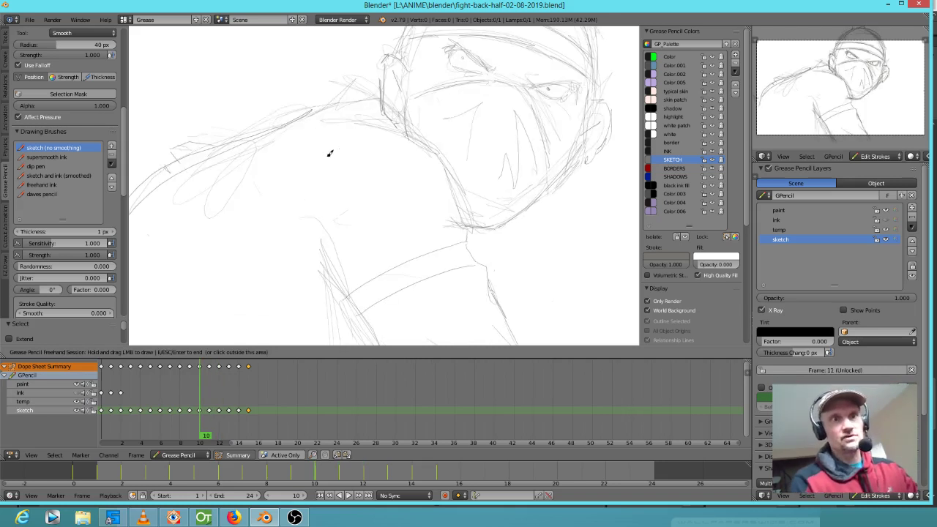
scroll(338, 199, down, 2)
scroll(448, 260, up, 3)
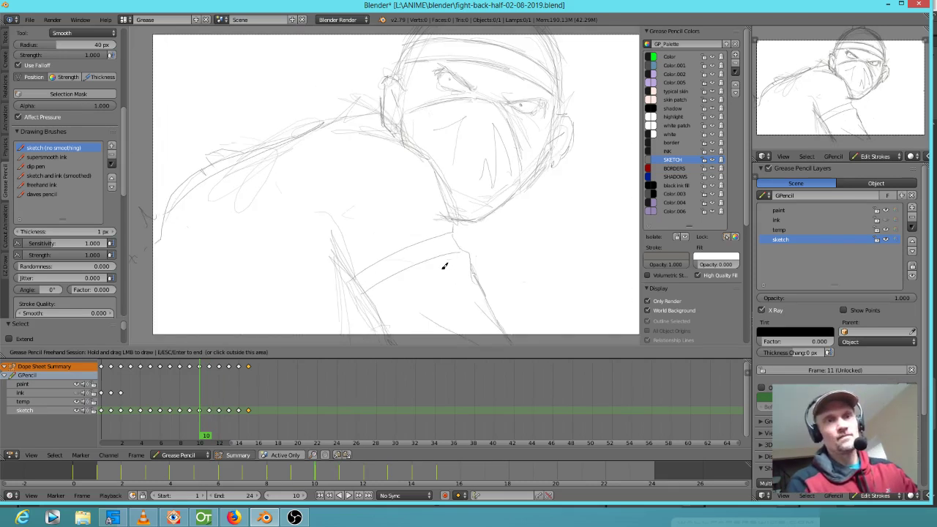
key(Right)
key(Right)
key(Right)
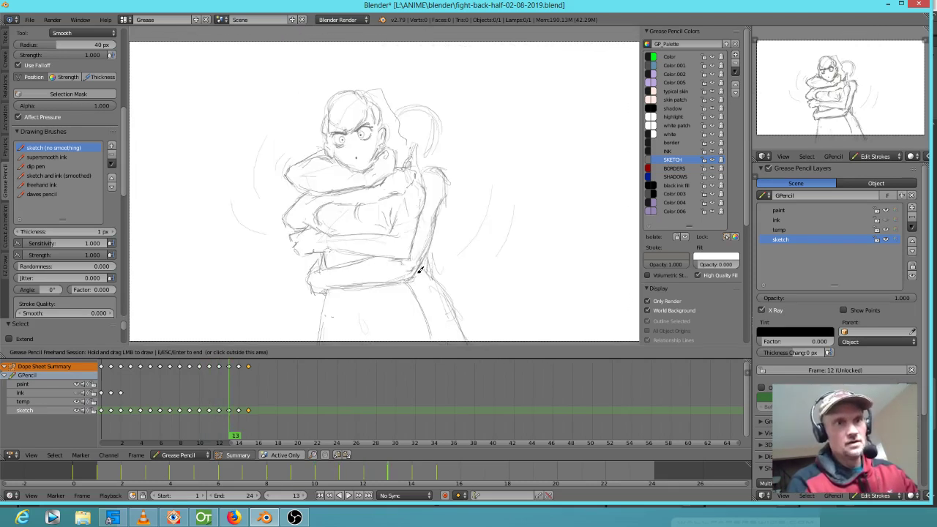
key(Right)
key(Left)
key(Right)
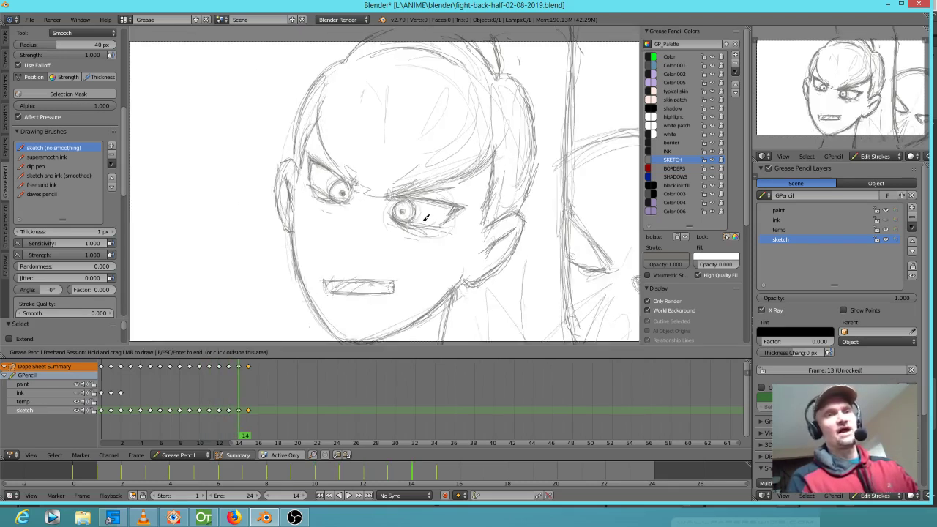
key(Up)
key(Up)
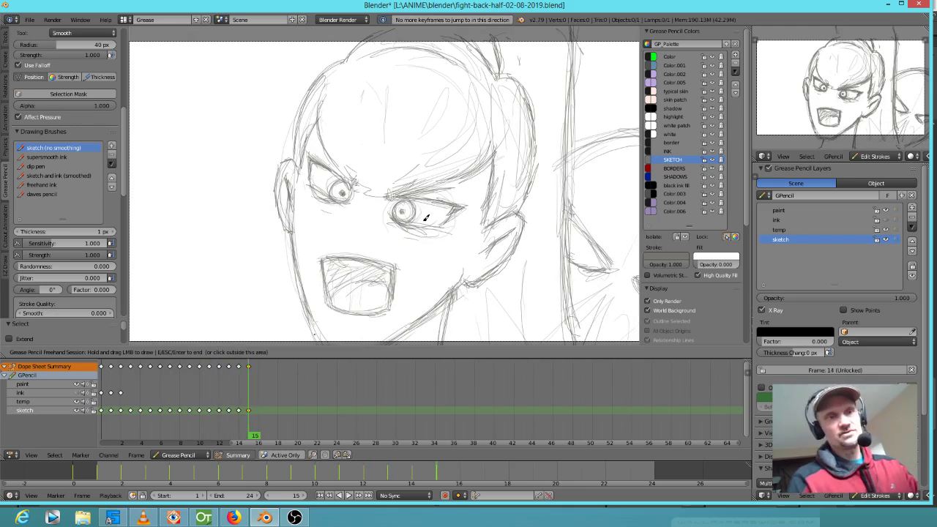
key(Down)
key(Left)
key(Right)
key(Right)
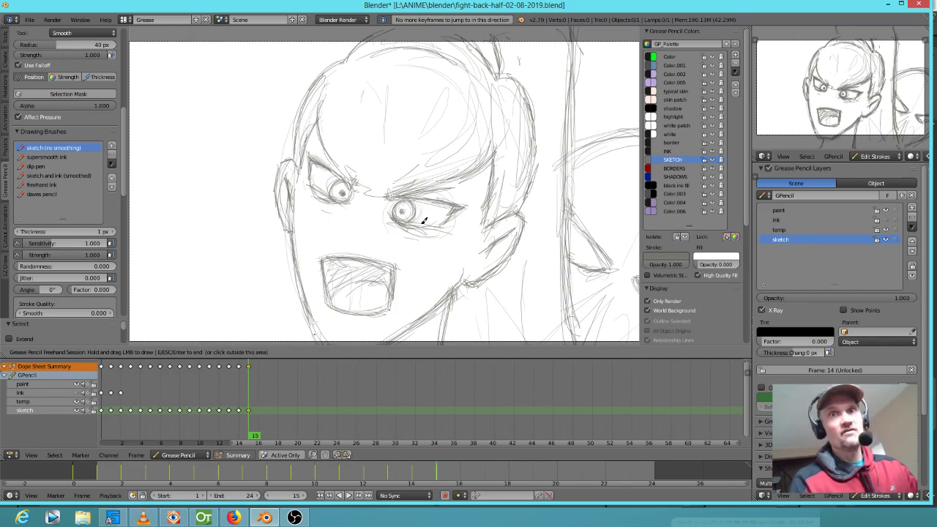
Step: Step back through the earlier frames past frame 7, and forward to frame 15 to review the whole sketched sequence
key(Left)
key(Left)
key(Left)
key(Left)
key(Left)
key(Left)
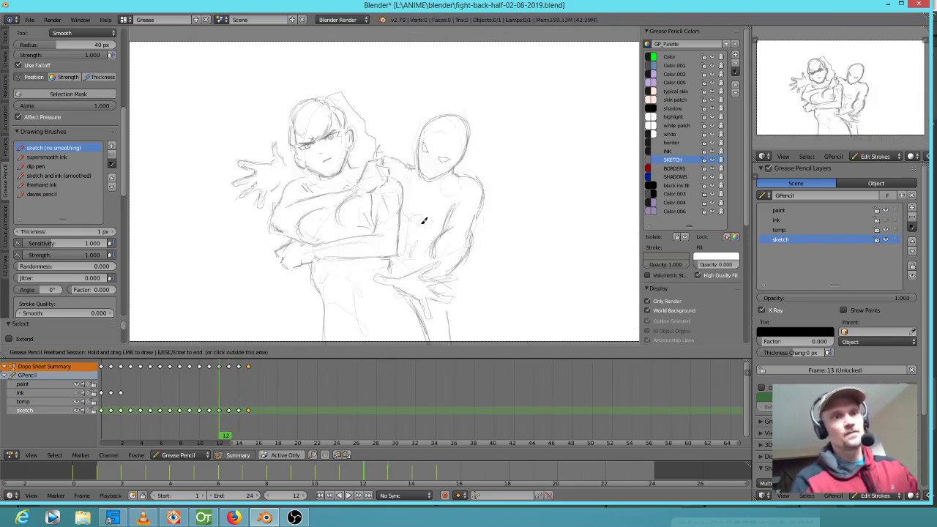
key(Left)
key(Left)
key(Left)
key(Left)
key(Left)
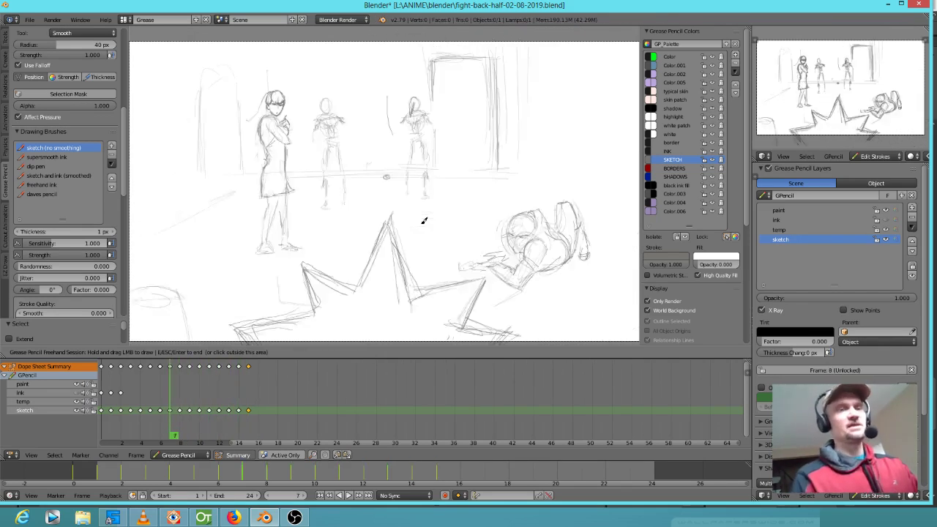
key(Right)
key(Right)
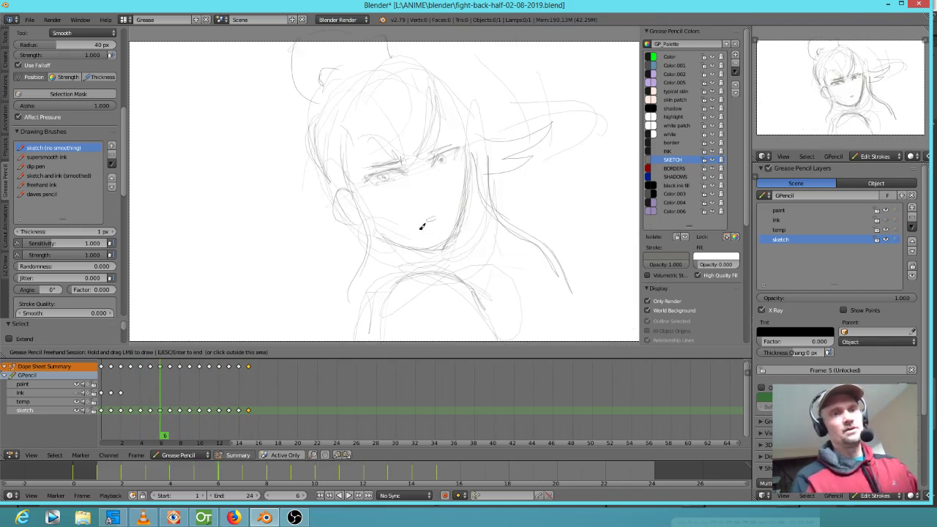
key(Right)
key(Right)
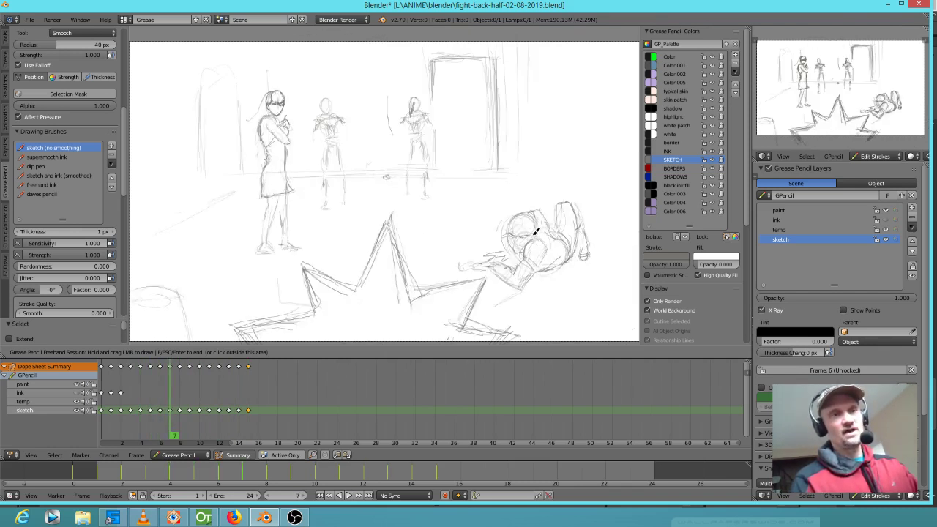
key(Right)
key(Right)
key(Right)
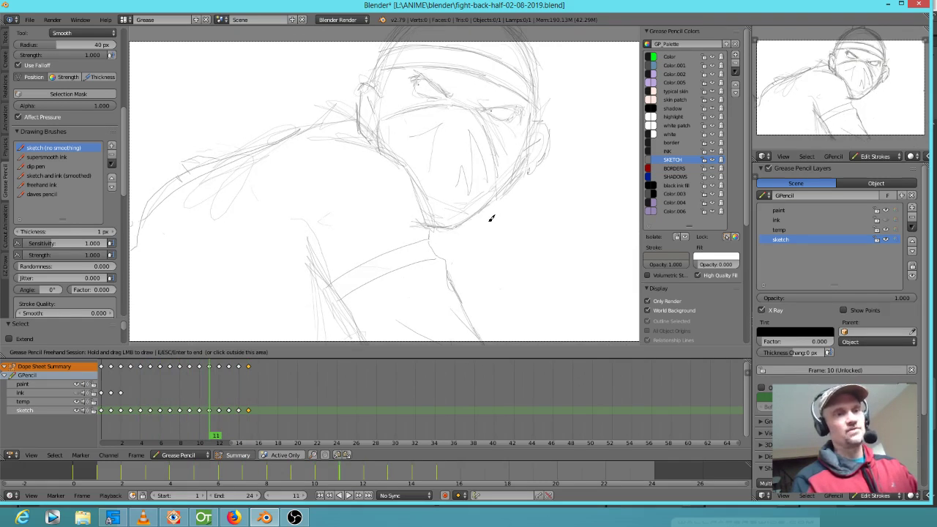
key(Right)
key(Right)
key(Up)
key(Up)
key(Up)
key(Down)
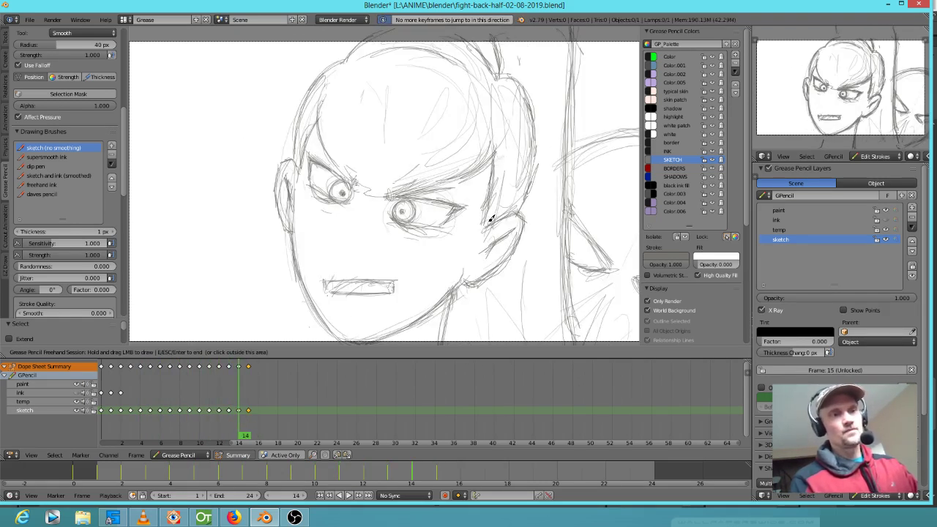
key(Right)
key(Left)
key(Right)
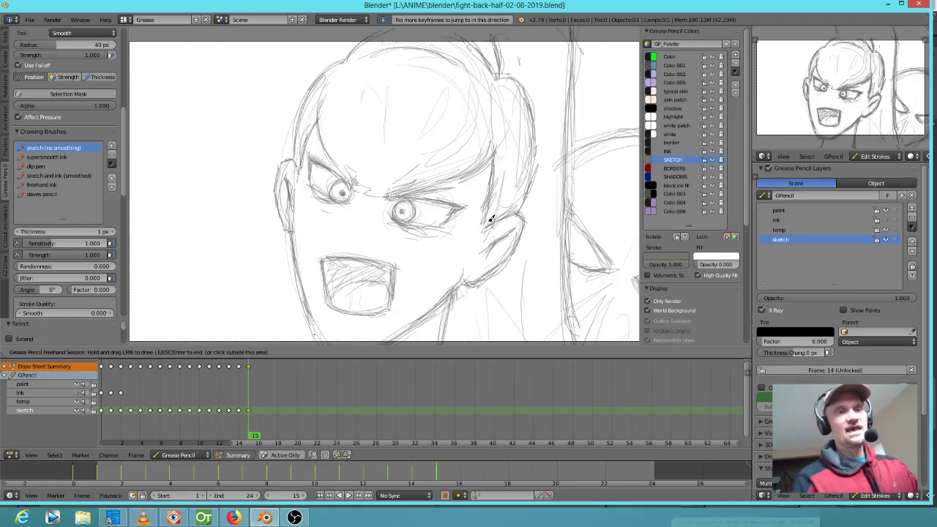
Step: Move from the shouting close-up at frame 15 to the undrawn frame 16 and study the held drawing
scroll(416, 210, down, 1)
scroll(417, 210, up, 2)
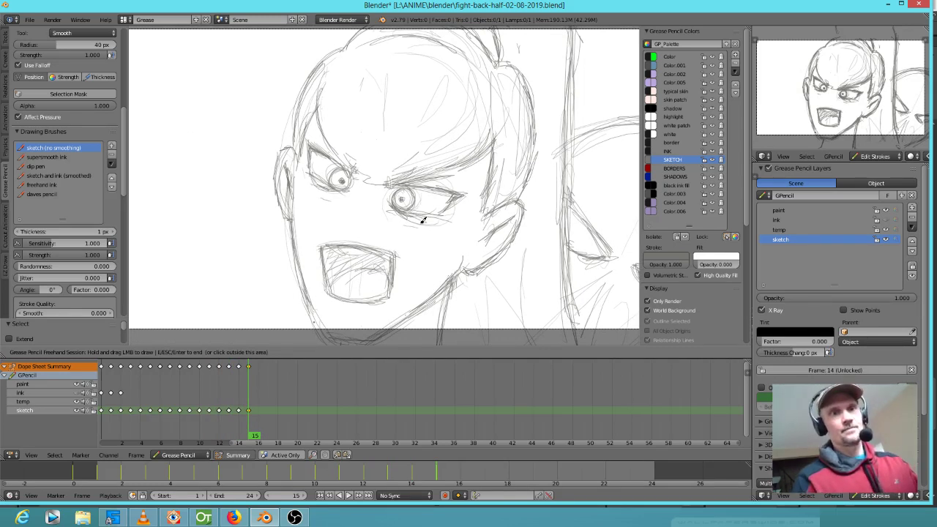
scroll(449, 220, down, 1)
shift+middle_drag(449, 220, 438, 234)
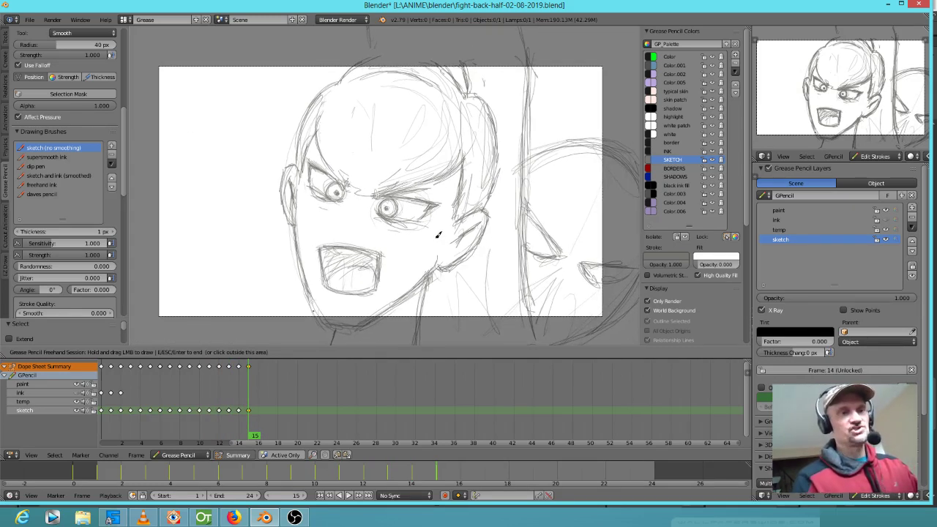
click(248, 389)
mouse_move(249, 395)
mouse_down()
mouse_move(140, 406)
mouse_move(249, 409)
mouse_up()
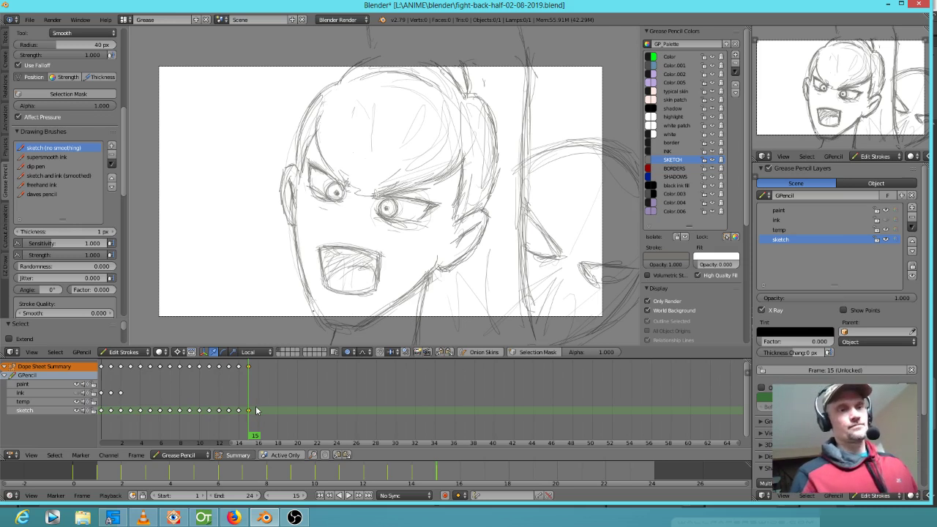
click(254, 391)
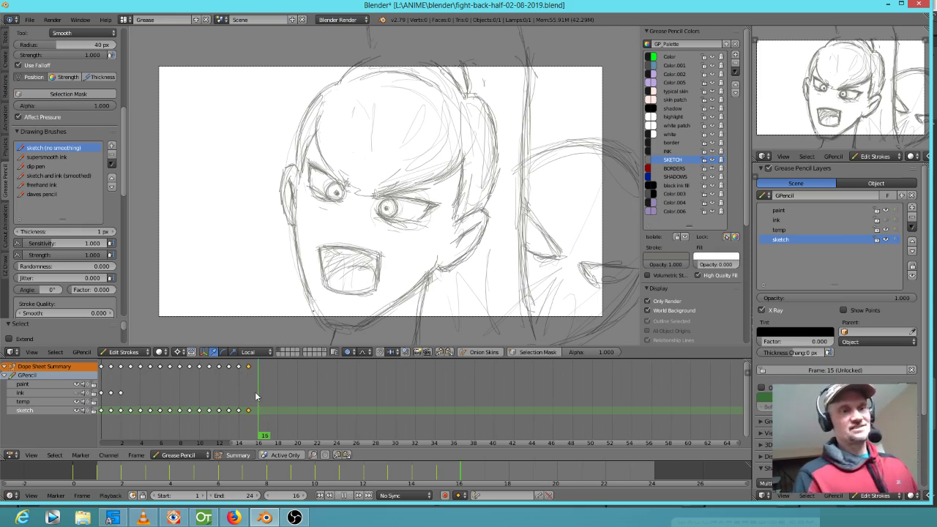
scroll(335, 265, down, 1)
scroll(388, 262, up, 2)
shift+middle_drag(388, 261, 406, 253)
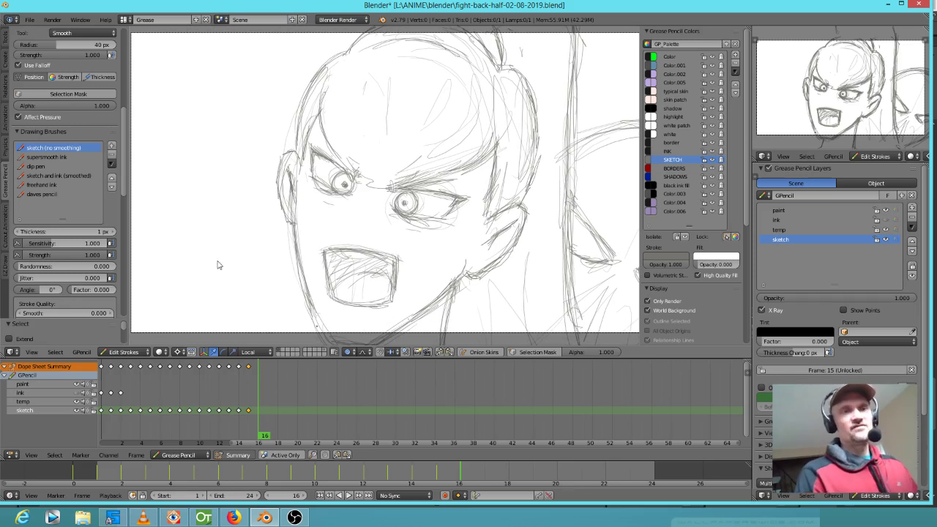
mouse_move(374, 232)
shift+middle_down()
mouse_move(424, 224)
mouse_move(423, 233)
mouse_move(437, 236)
shift+middle_up()
scroll(424, 232, down, 1)
scroll(444, 238, up, 1)
shift+middle_drag(489, 272, 486, 267)
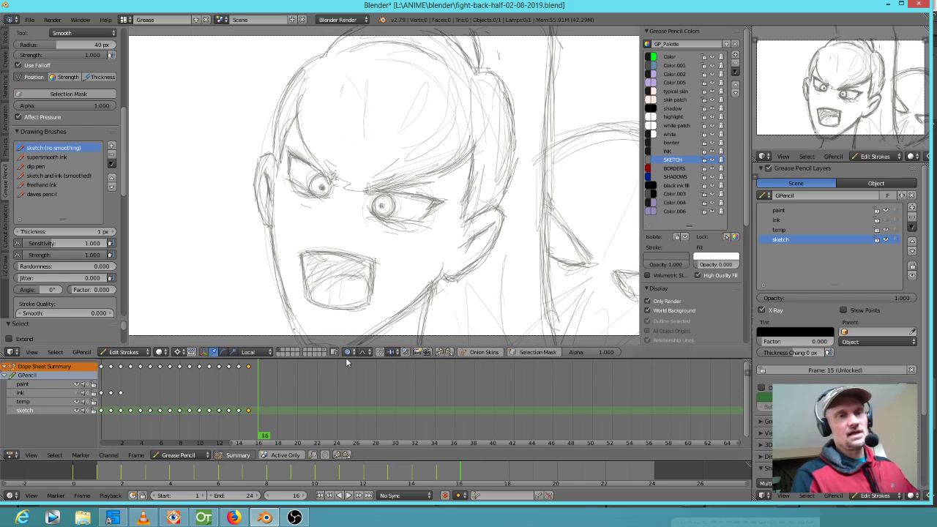
Step: Return to frame 0 and step through all the keyframes to frame 15 to review the whole sketched sequence
key(alt+a)
mouse_move(259, 398)
mouse_down()
mouse_move(106, 398)
mouse_move(242, 414)
mouse_move(102, 414)
mouse_up()
click(164, 399)
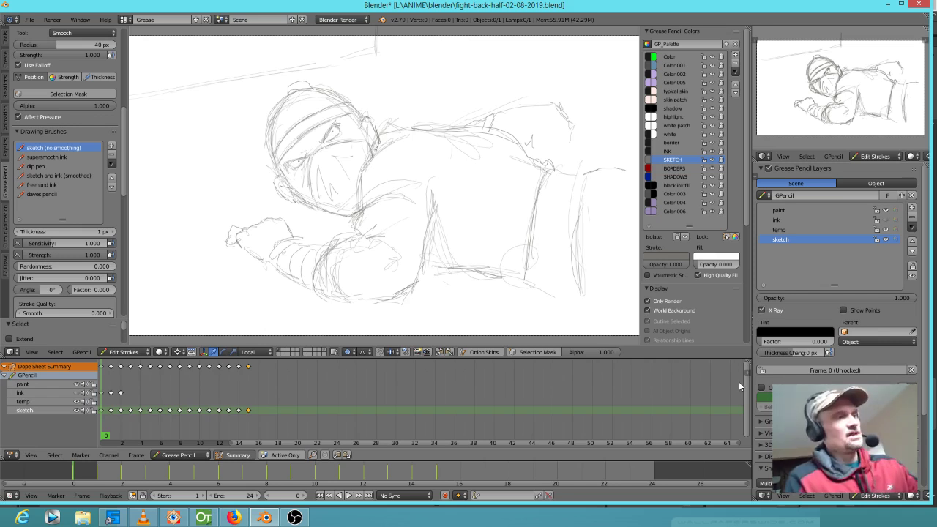
key(Down)
key(Up)
key(Up)
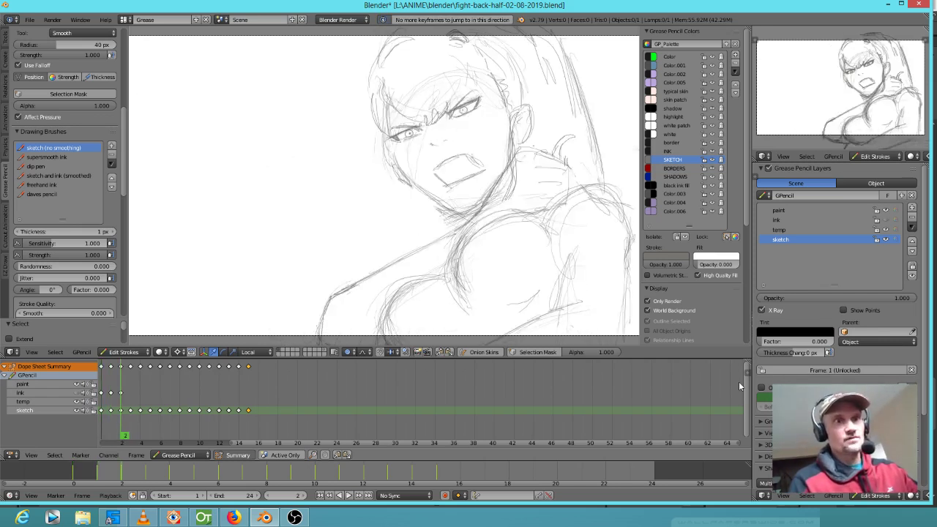
key(Up)
key(Up)
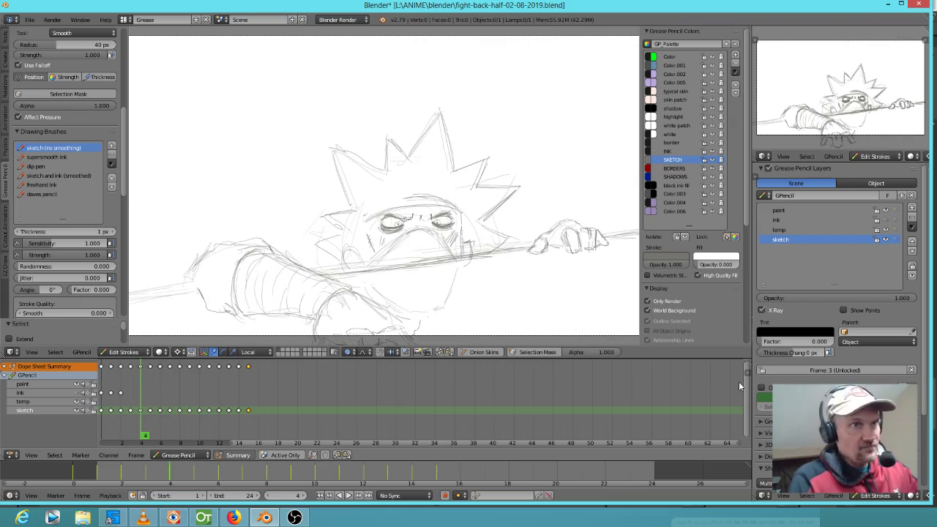
key(Up)
key(Up)
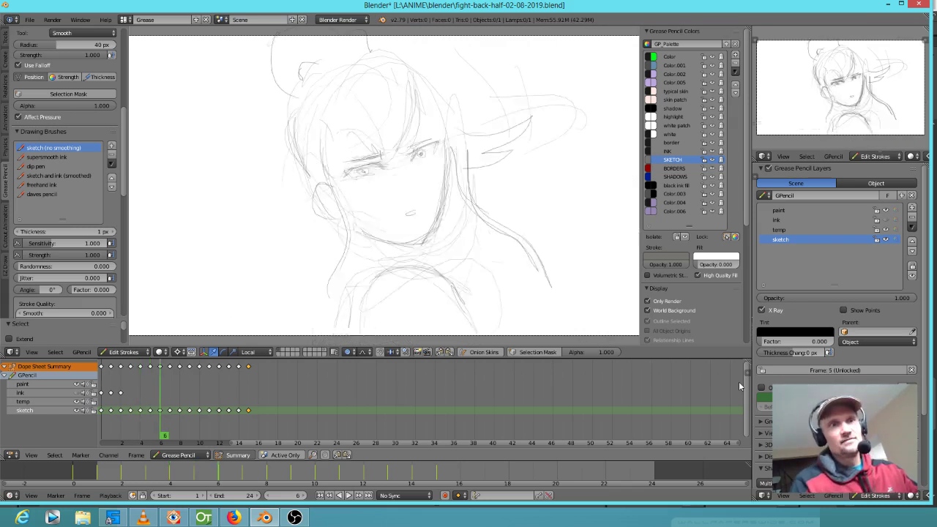
key(Up)
key(Up)
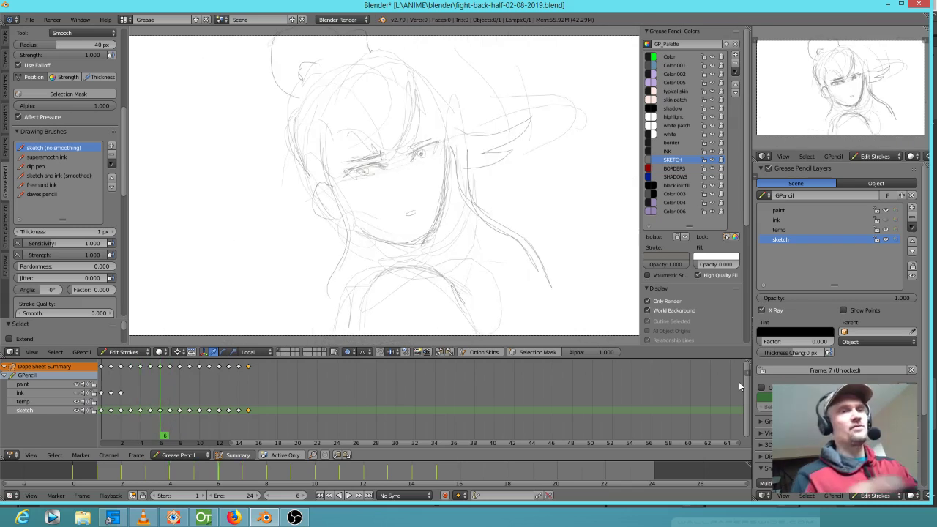
key(Up)
key(Up)
key(Up)
key(Up)
key(Up)
key(Up)
key(Up)
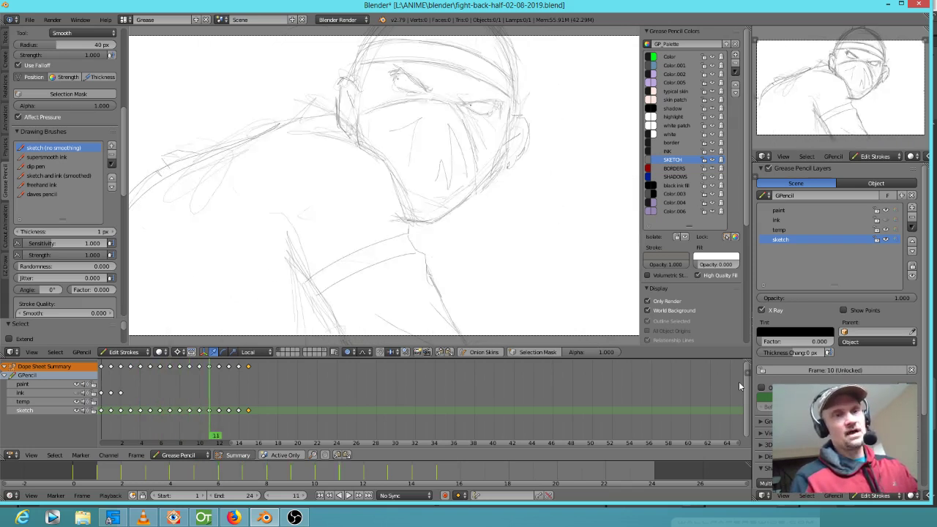
scroll(535, 203, down, 2)
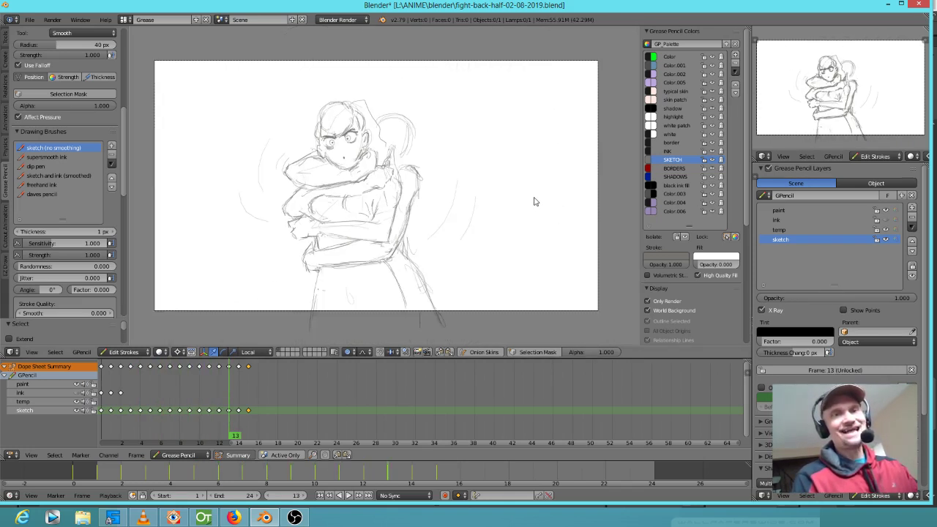
scroll(534, 203, up, 2)
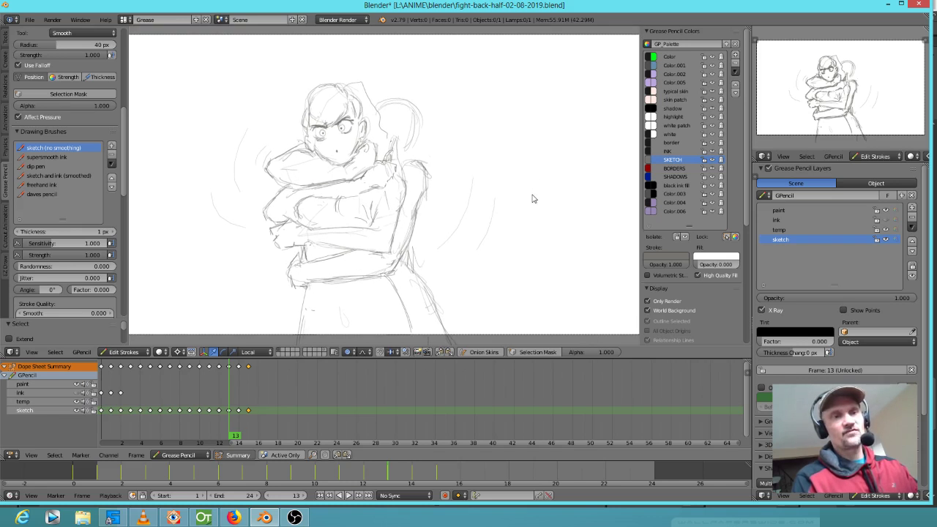
key(Up)
key(Up)
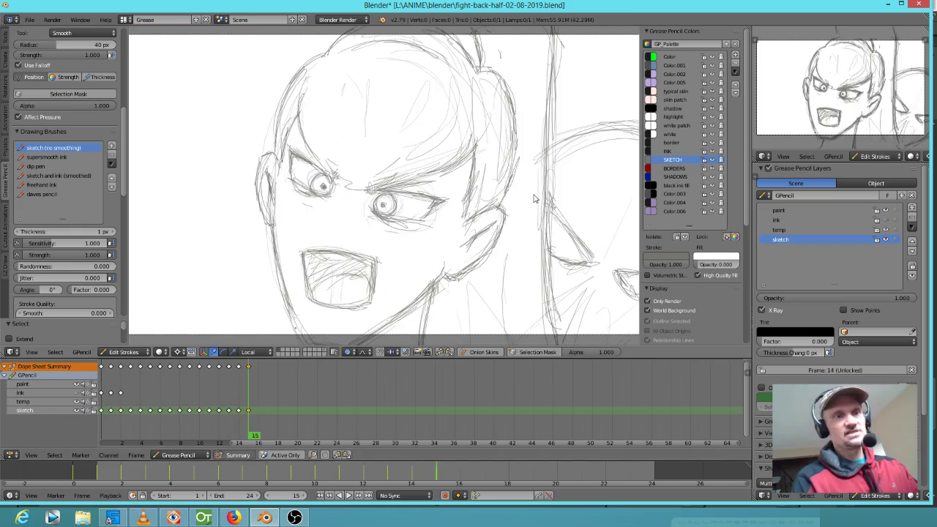
Step: Alternate between frames 14 and 15 and check frames 16 and 13 to review how the shouting close-up fits the sequence
key(Down)
key(Up)
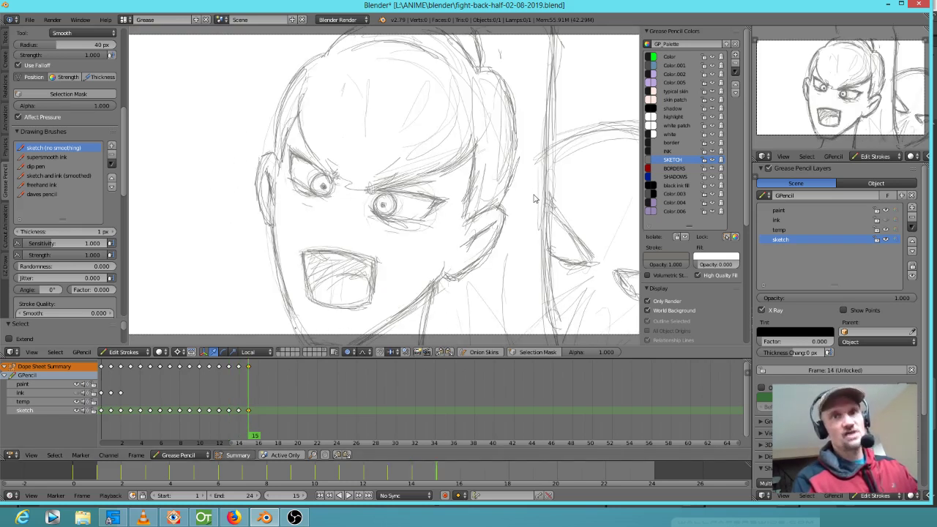
key(Down)
key(Up)
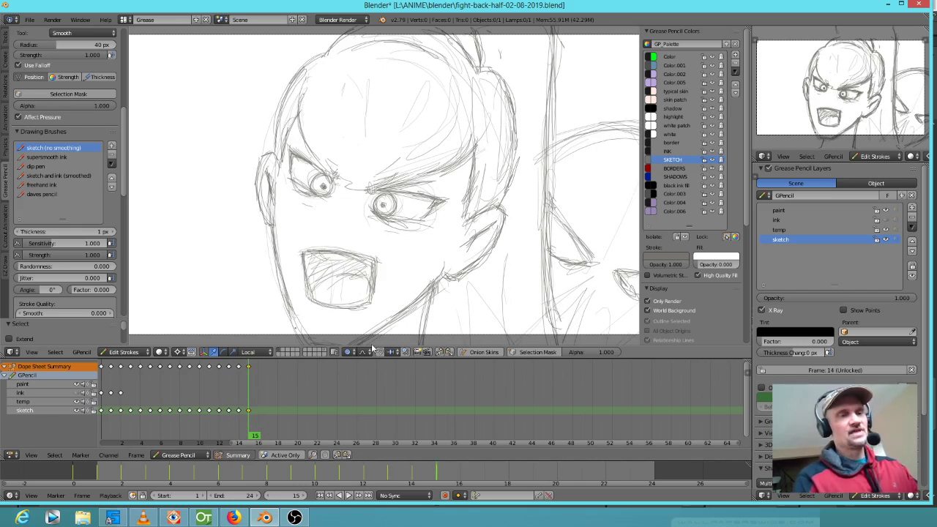
click(261, 377)
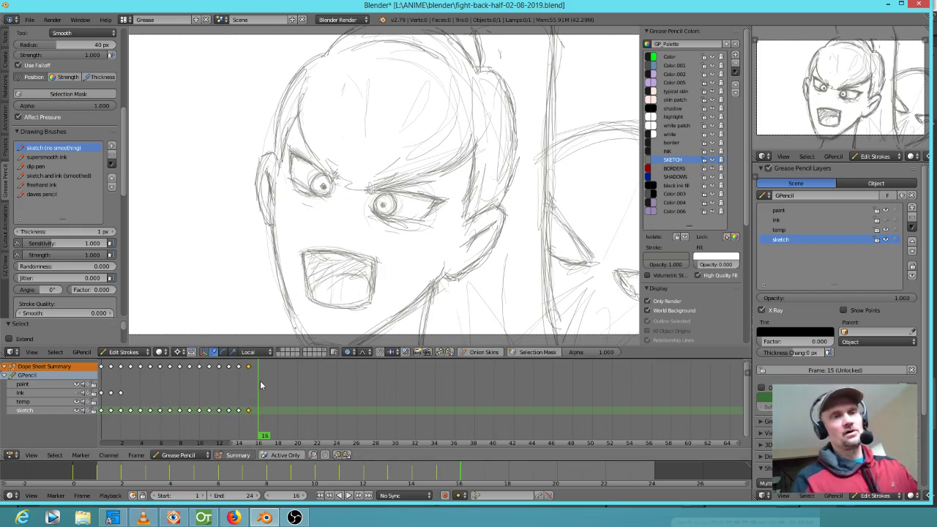
scroll(326, 303, down, 1)
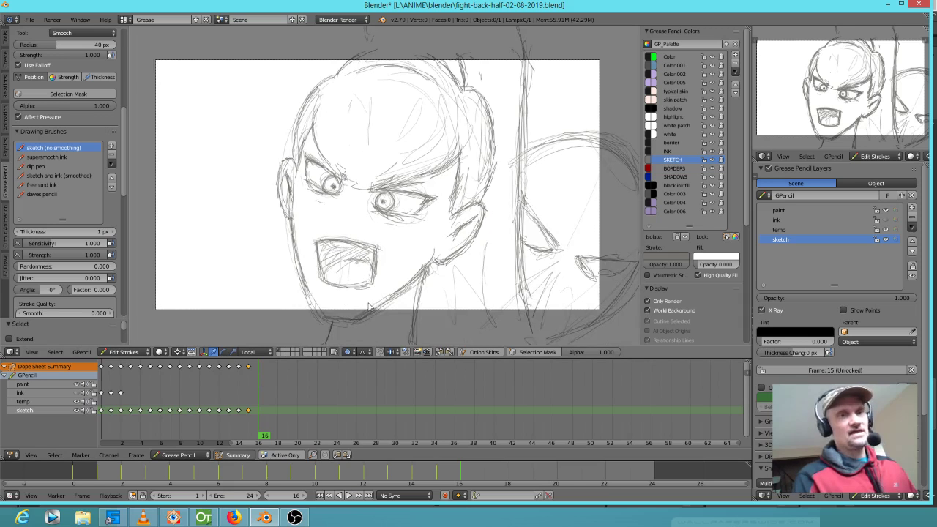
scroll(370, 308, up, 1)
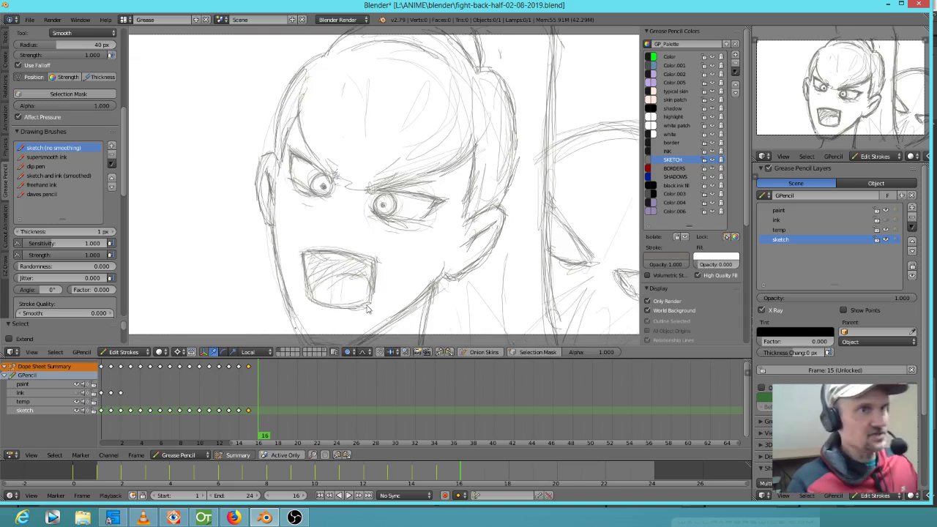
key(Left)
key(Left)
key(Right)
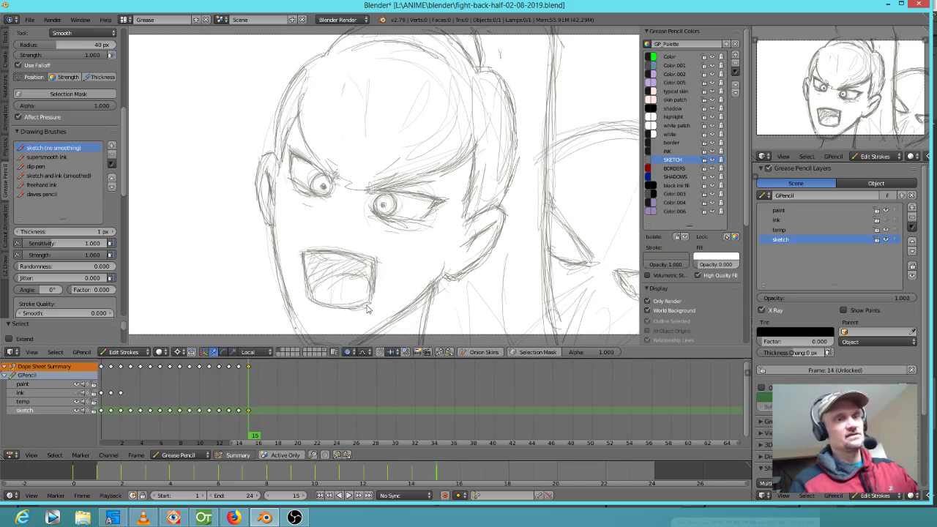
mouse_move(248, 399)
mouse_down()
mouse_move(218, 397)
mouse_move(257, 396)
mouse_up()
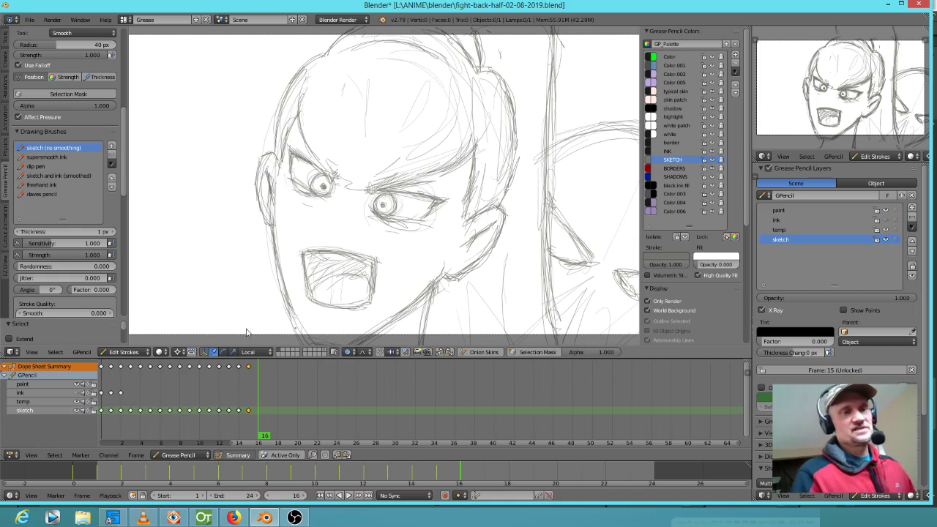
drag(254, 395, 229, 390)
scroll(329, 308, down, 1)
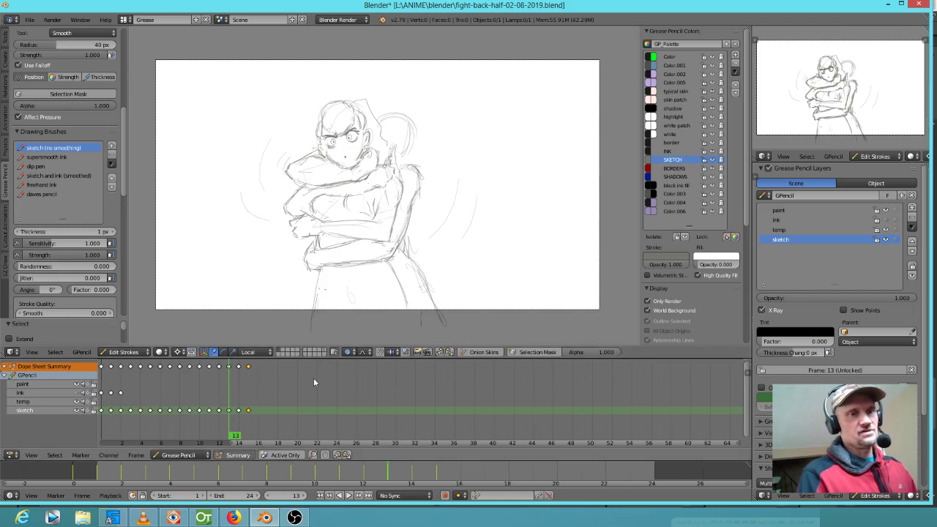
click(259, 414)
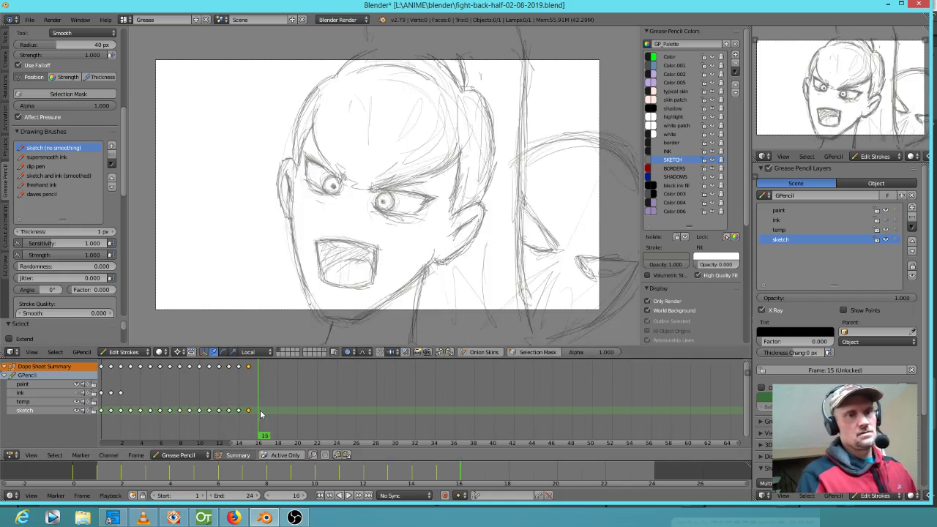
key(d)
click(400, 169)
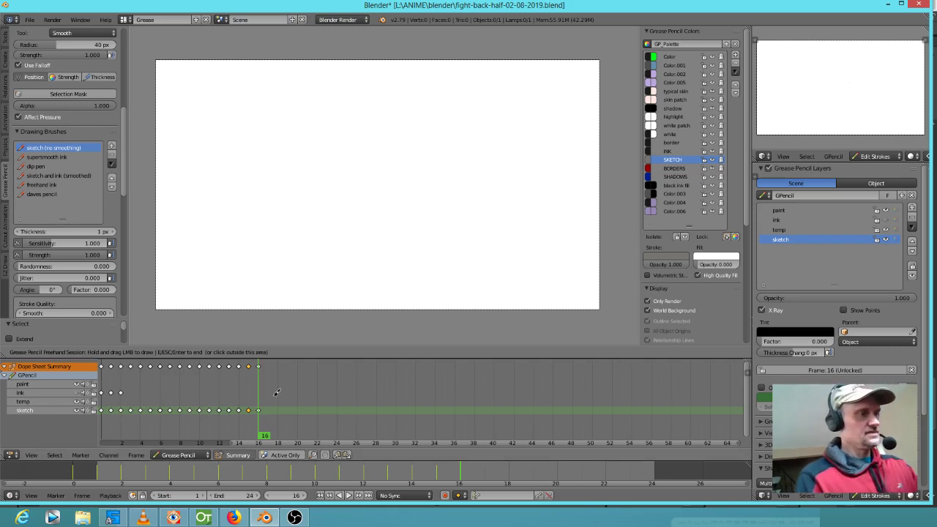
key(Left)
key(Right)
key(Left)
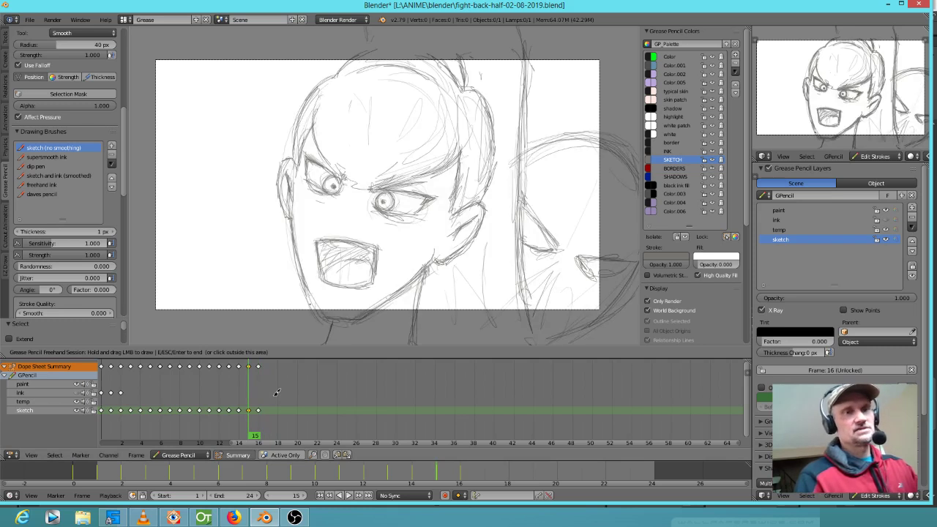
key(Left)
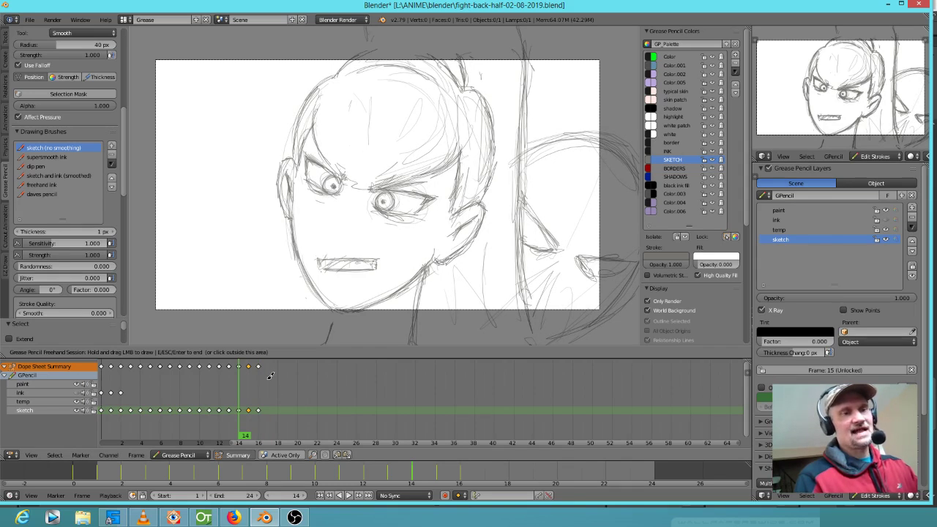
click(272, 411)
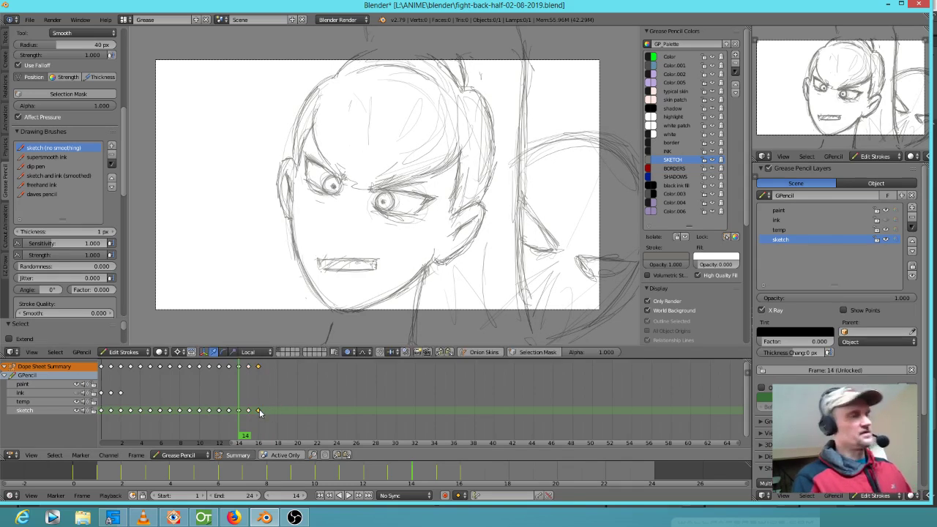
key(x)
click(259, 411)
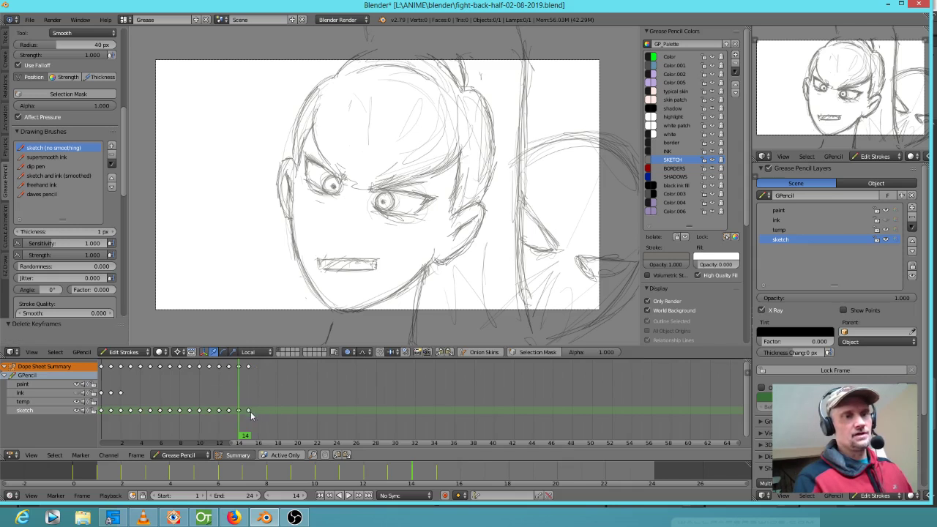
Step: Duplicate the shouting close-up's keyframe from frame 15 to frame 16
key(shift+d)
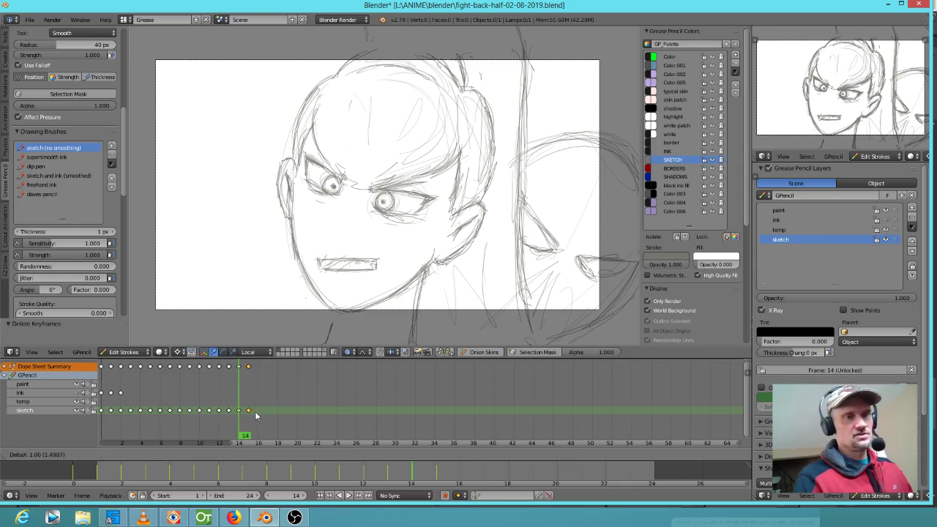
click(258, 411)
Step: Scale all strokes on frame 14 down to a tiny pair of heads and rotate them by about -12°
key(a)
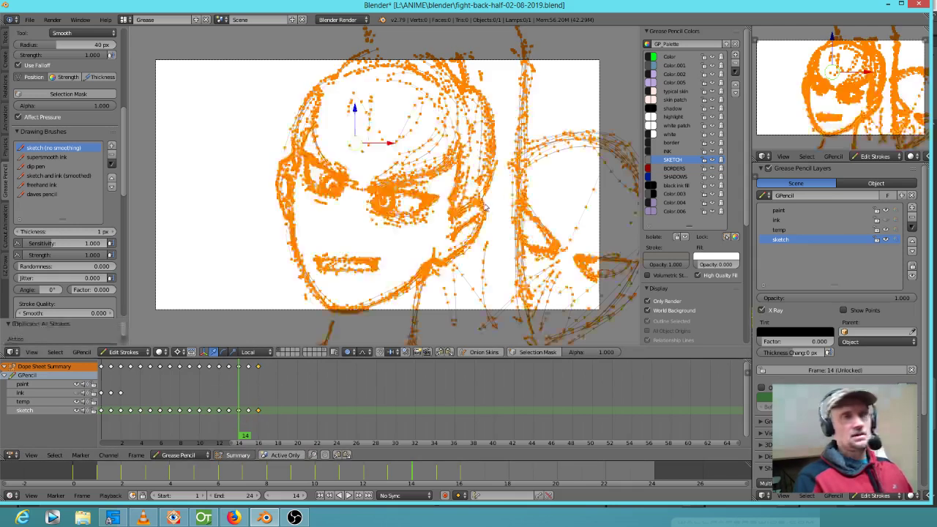
key(s)
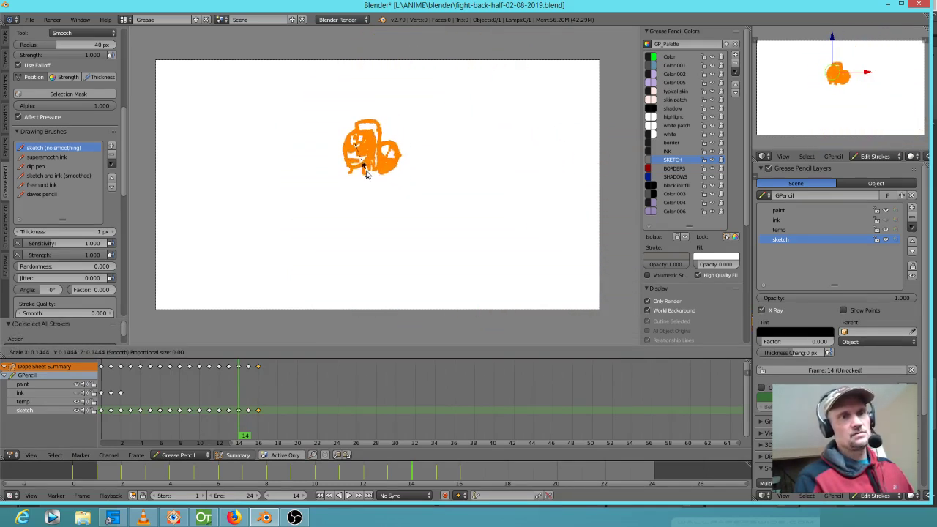
click(359, 167)
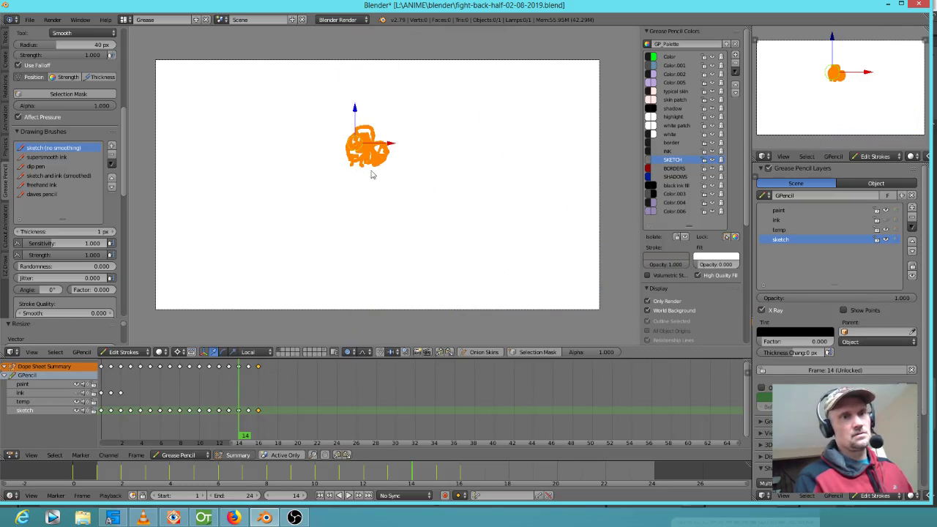
key(r)
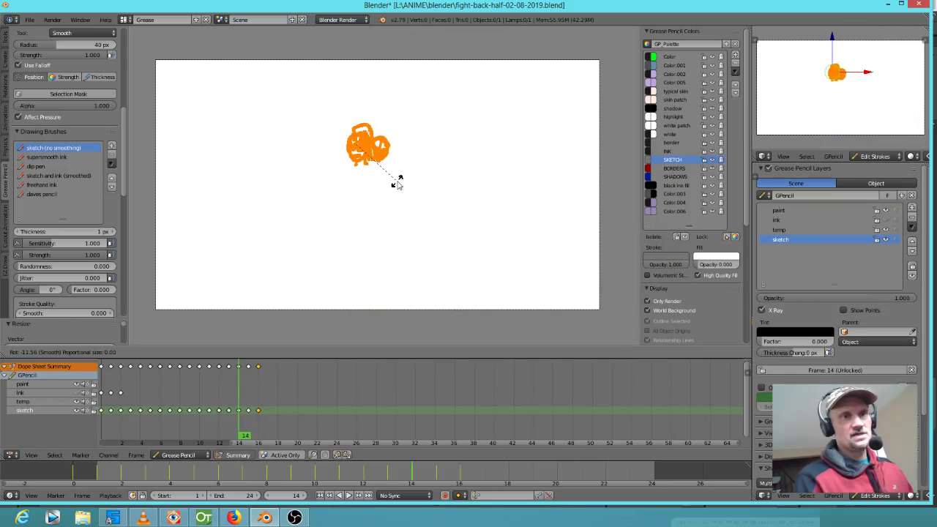
click(399, 183)
key(a)
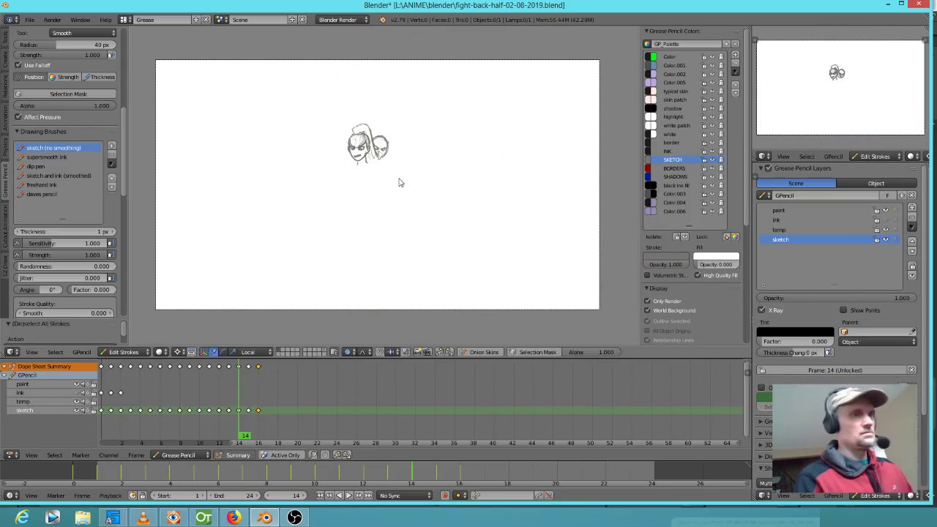
Step: Sketch a rough standing body with torso, hips and one leg below the tiny heads on frame 14
scroll(401, 188, up, 8)
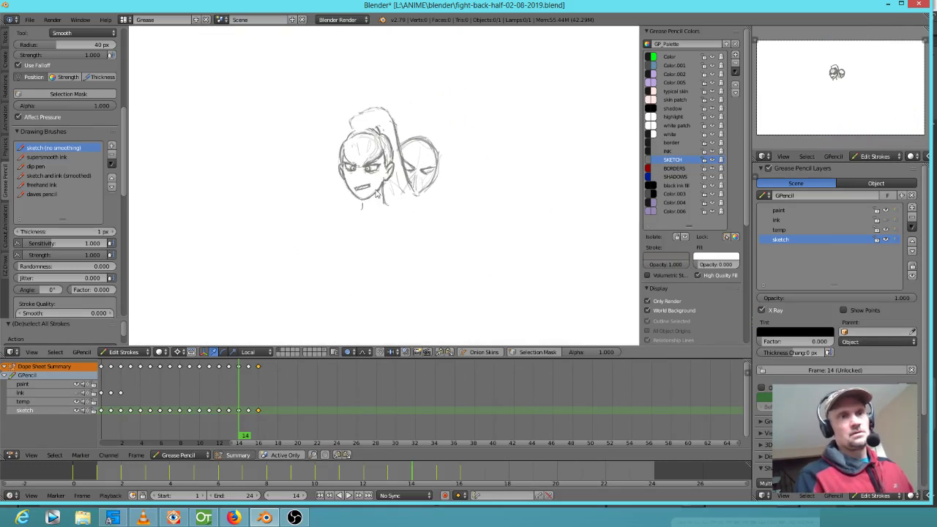
scroll(371, 186, down, 7)
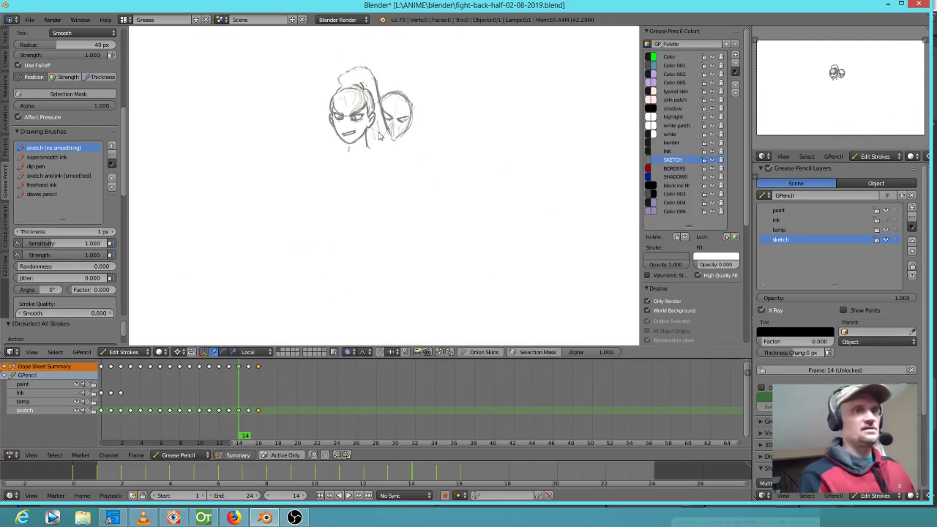
scroll(337, 239, down, 4)
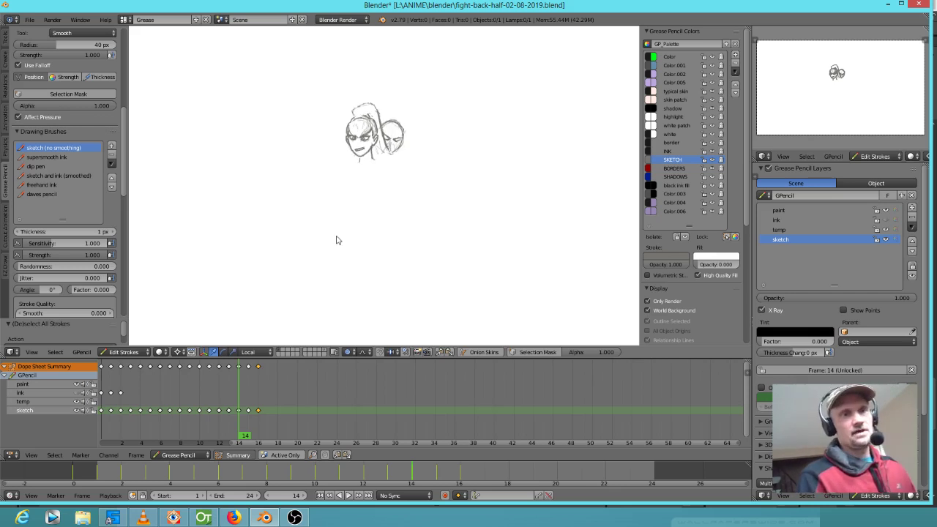
scroll(338, 240, up, 1)
key(d)
mouse_move(375, 172)
mouse_down()
mouse_move(359, 172)
mouse_move(388, 169)
mouse_move(355, 174)
mouse_move(372, 198)
mouse_move(389, 192)
mouse_move(372, 186)
mouse_move(393, 222)
mouse_move(368, 220)
mouse_move(383, 293)
mouse_up()
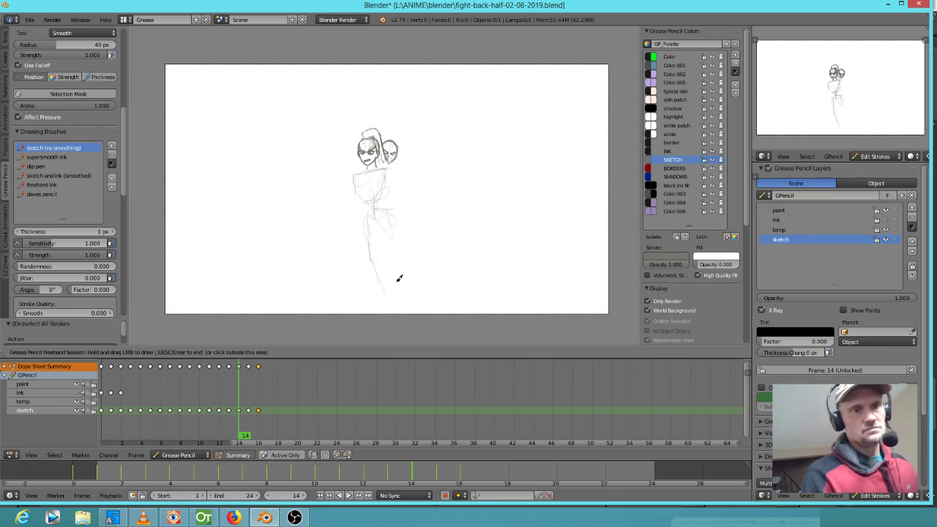
Step: Scale all strokes of the full-body sketch on frame 14 down to roughly three quarters of their size
key(a)
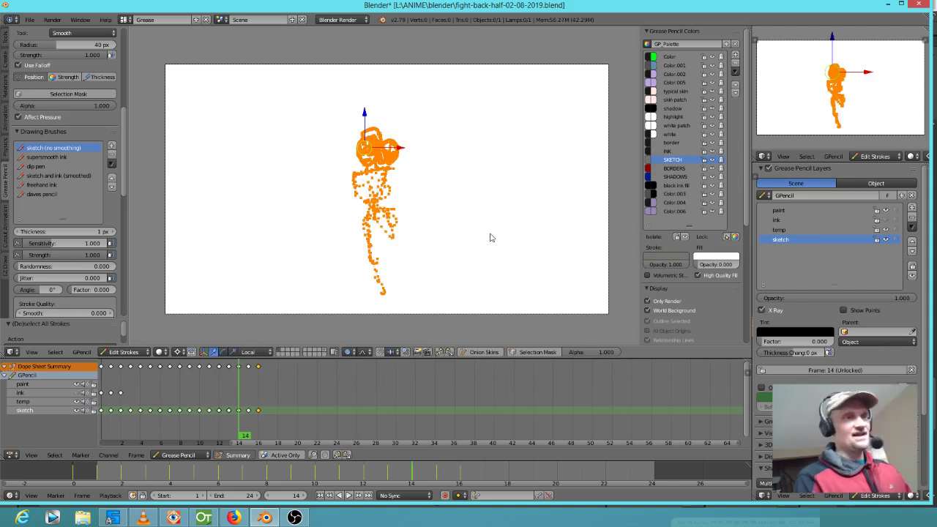
key(s)
click(468, 227)
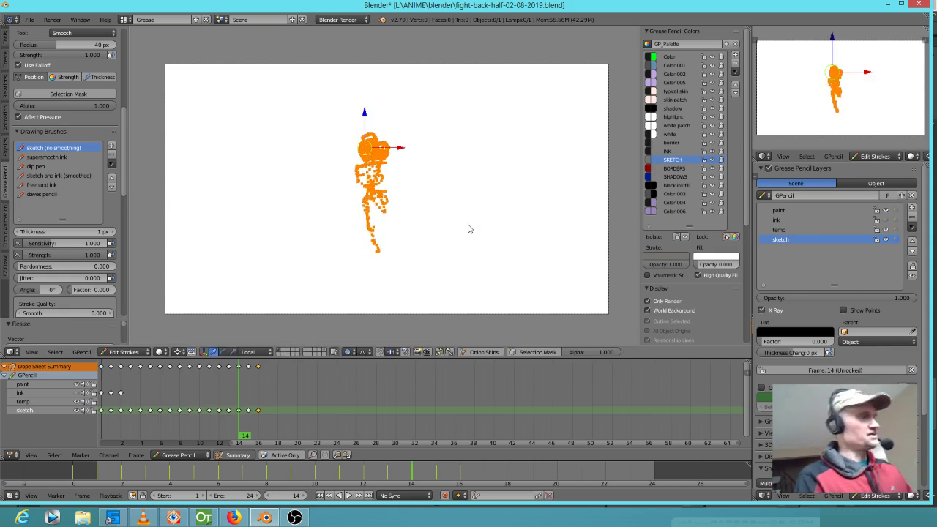
key(a)
Step: Reinforce the figure's torso and sketch both long legs down to the feet on frame 14
scroll(428, 215, up, 4)
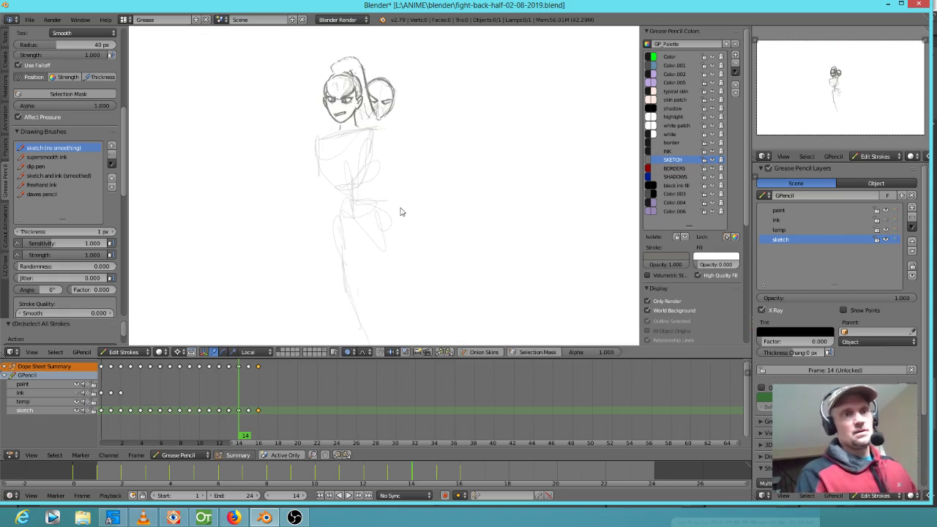
scroll(400, 212, down, 2)
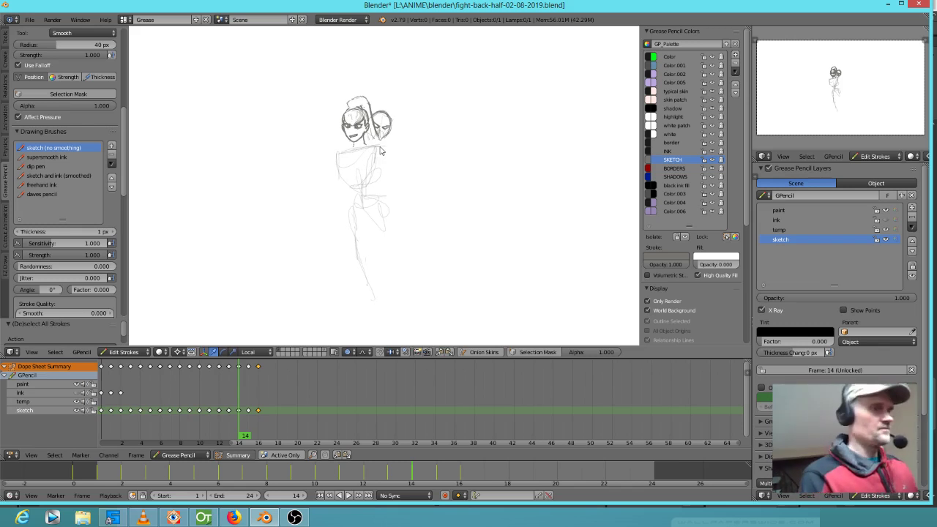
mouse_move(352, 149)
mouse_down()
mouse_move(376, 147)
mouse_move(346, 175)
mouse_move(376, 183)
mouse_move(362, 209)
mouse_move(352, 201)
mouse_move(351, 247)
mouse_move(375, 333)
mouse_up()
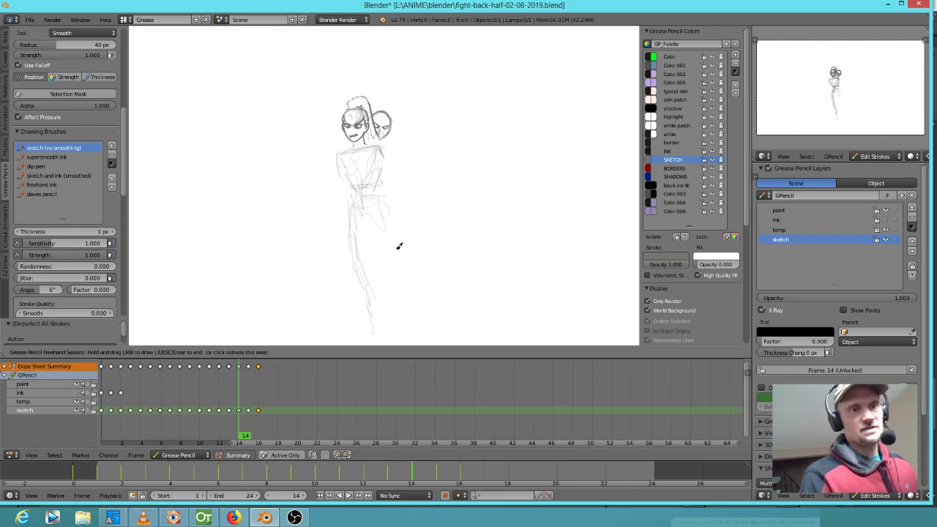
drag(373, 224, 370, 315)
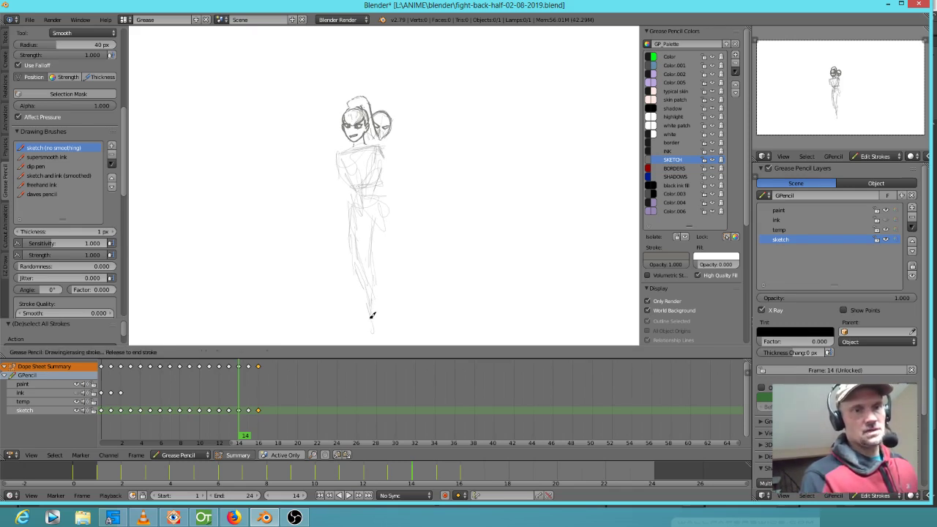
shift+middle_drag(395, 278, 398, 221)
drag(377, 253, 375, 274)
drag(378, 235, 380, 243)
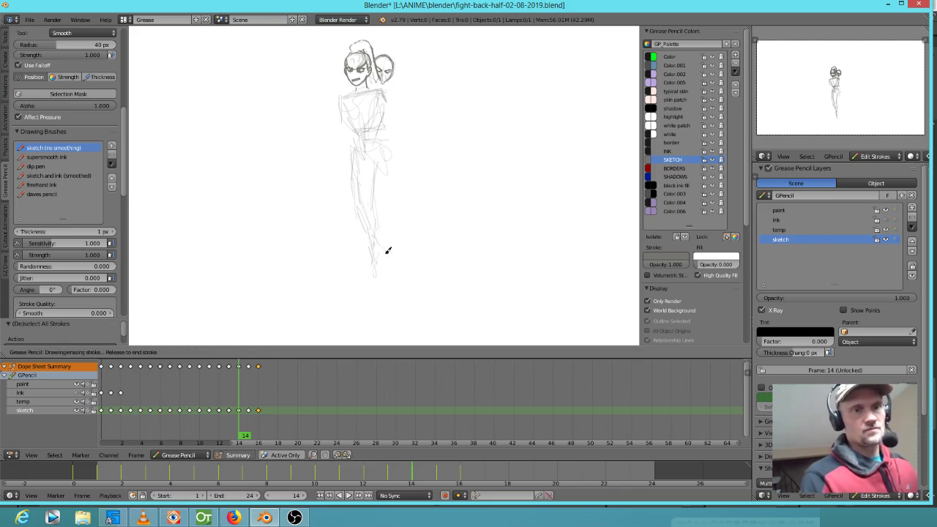
drag(371, 276, 386, 275)
mouse_move(362, 220)
mouse_down()
mouse_move(356, 270)
mouse_move(366, 279)
mouse_up()
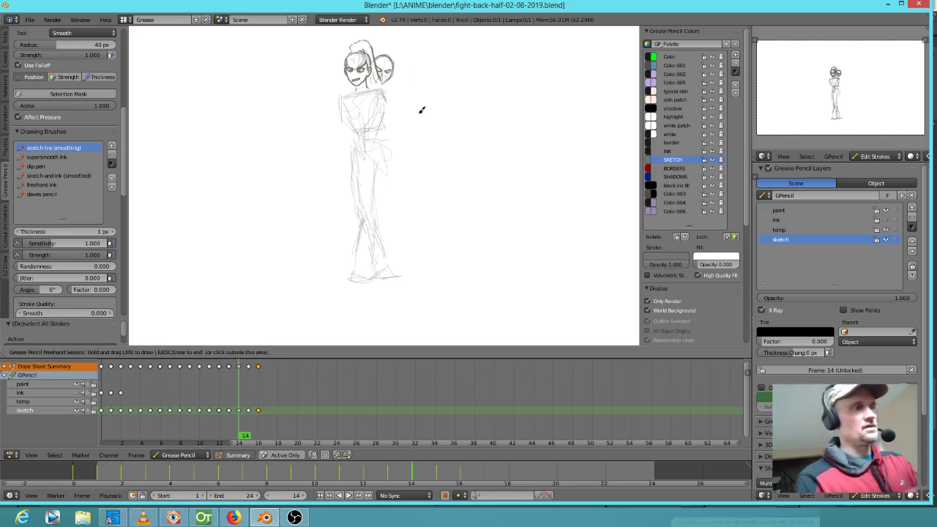
Step: Flip back and forth through the neighbouring frames and keyframes around frame 14 to judge how the full-body drawing fits the sequence
key(Left)
key(Right)
key(Left)
key(Right)
key(Right)
key(Up)
key(Up)
key(Down)
key(Left)
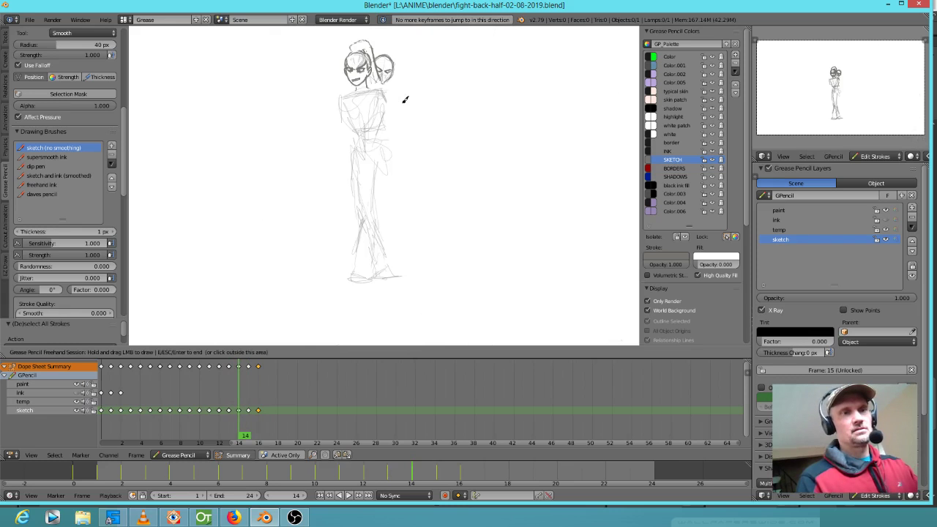
key(Left)
key(Right)
key(Left)
key(Right)
key(Left)
key(Right)
key(Left)
key(Right)
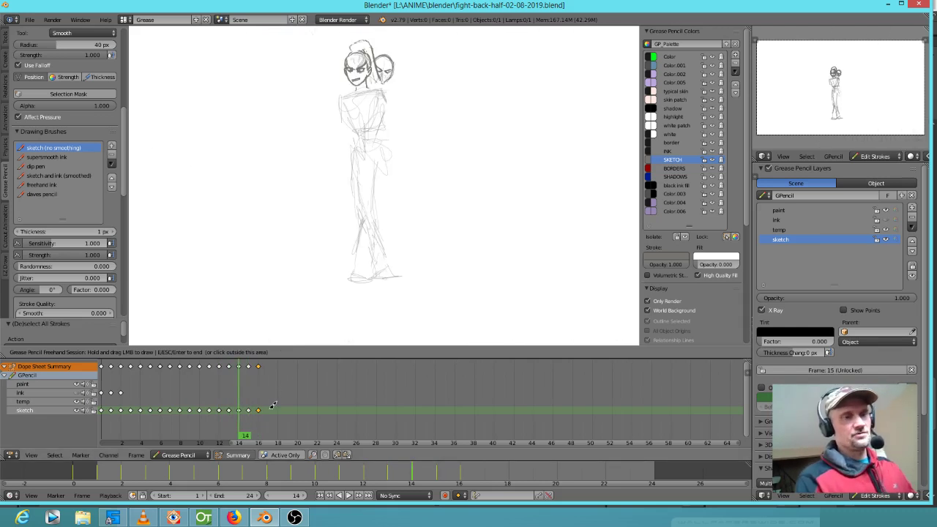
Step: Move the full-body drawing's keyframe behind the two close-ups, placing the close-ups at frames 14 and 15 and the full body at 16
click(252, 423)
drag(241, 414, 267, 416)
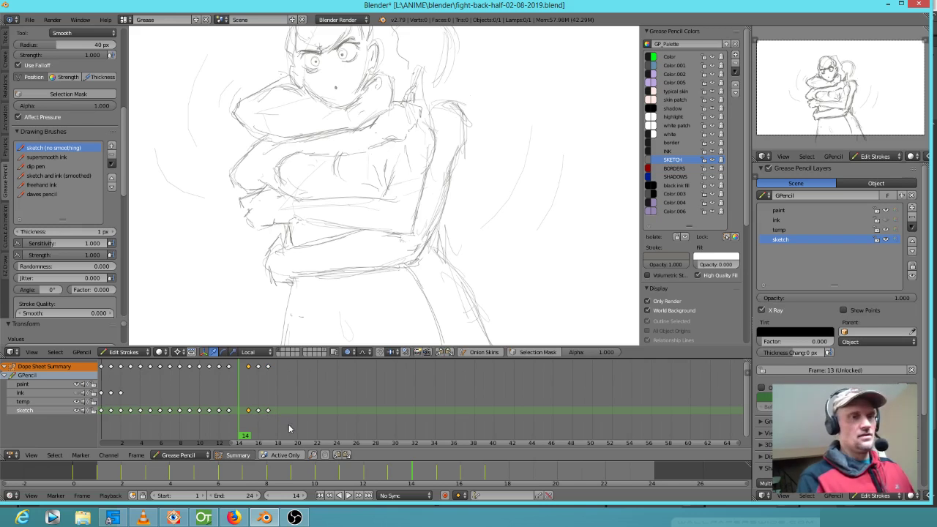
mouse_move(289, 428)
mouse_down()
mouse_move(247, 407)
mouse_move(257, 414)
mouse_up()
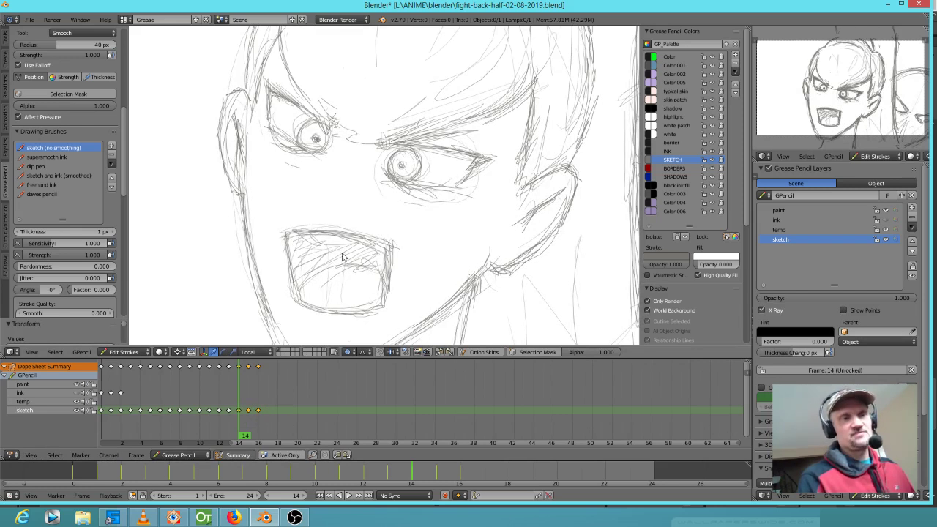
Step: Play the reordered animation and compare frames 13 and 16 to check the new drawing order
key(alt+a)
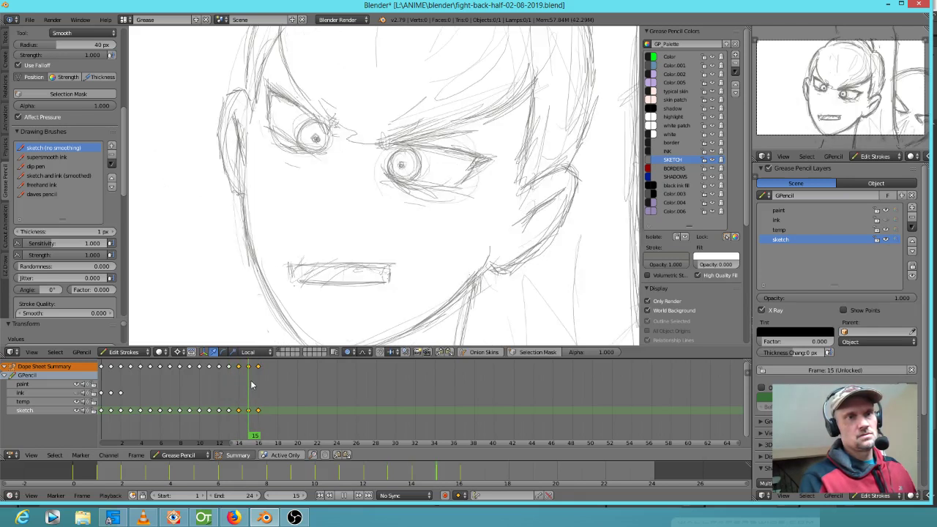
key(alt+a)
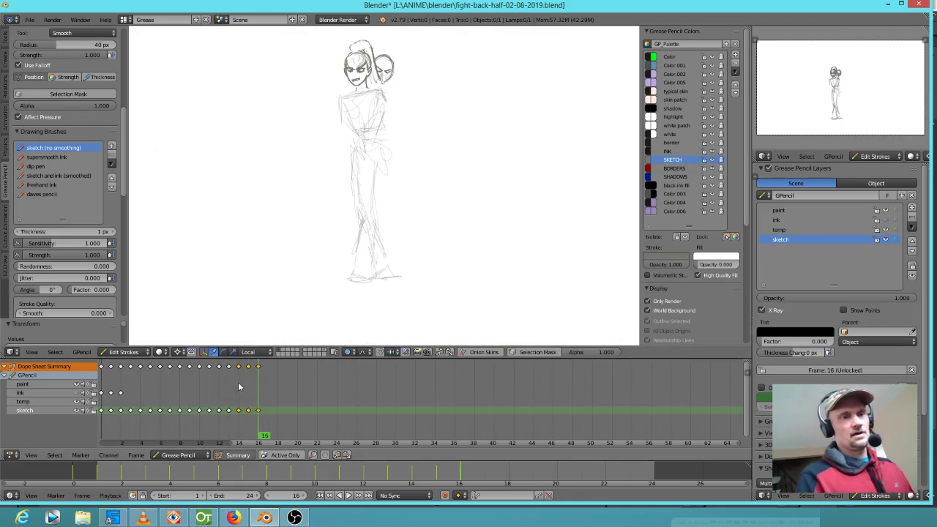
click(239, 386)
click(231, 391)
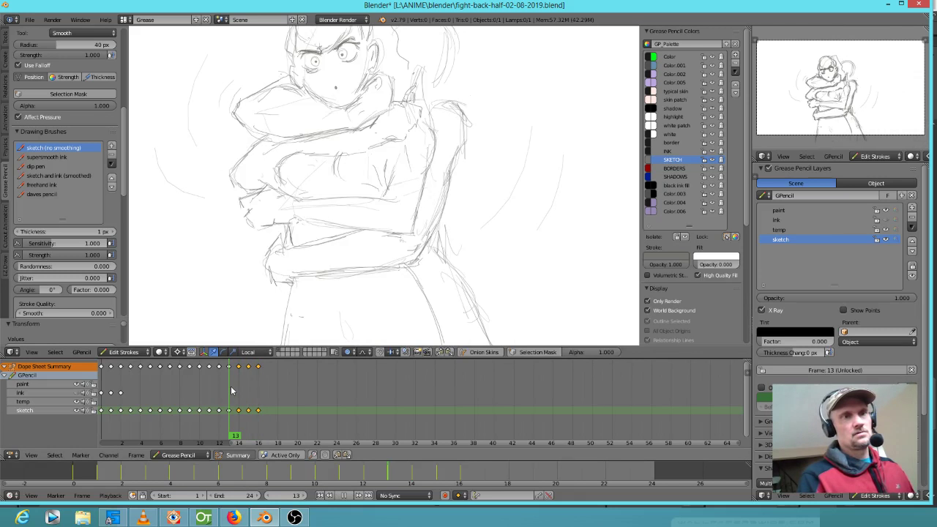
click(258, 393)
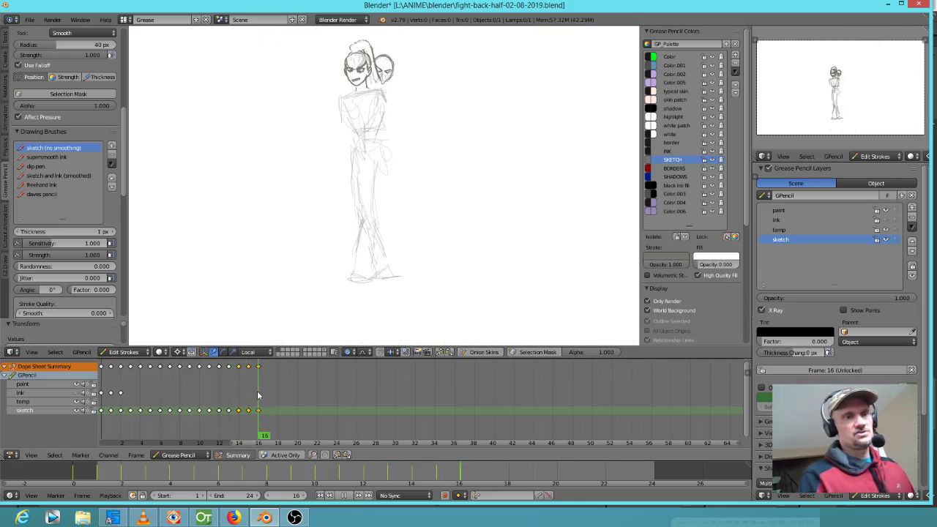
Step: Sketch the chest, shoulders, folded arms and hands onto the full-body figure on frame 16
scroll(377, 108, up, 3)
scroll(377, 108, down, 3)
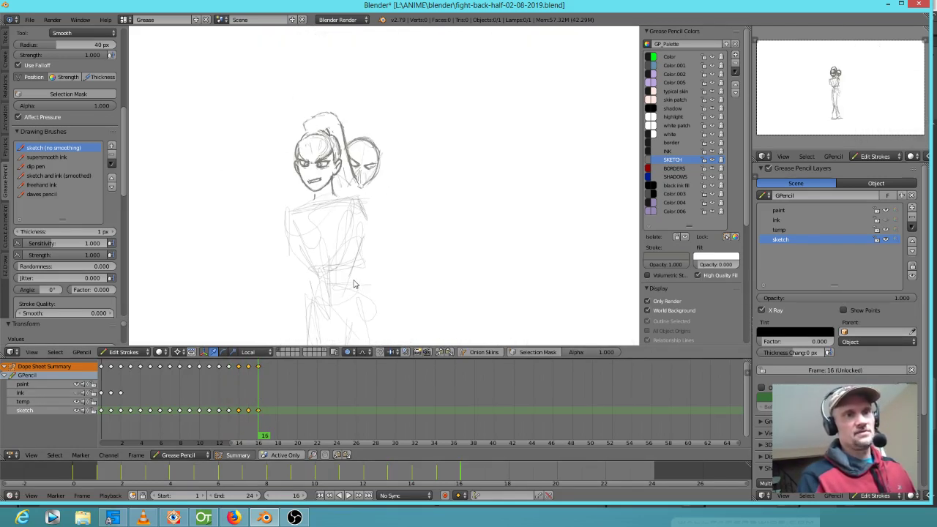
key(d)
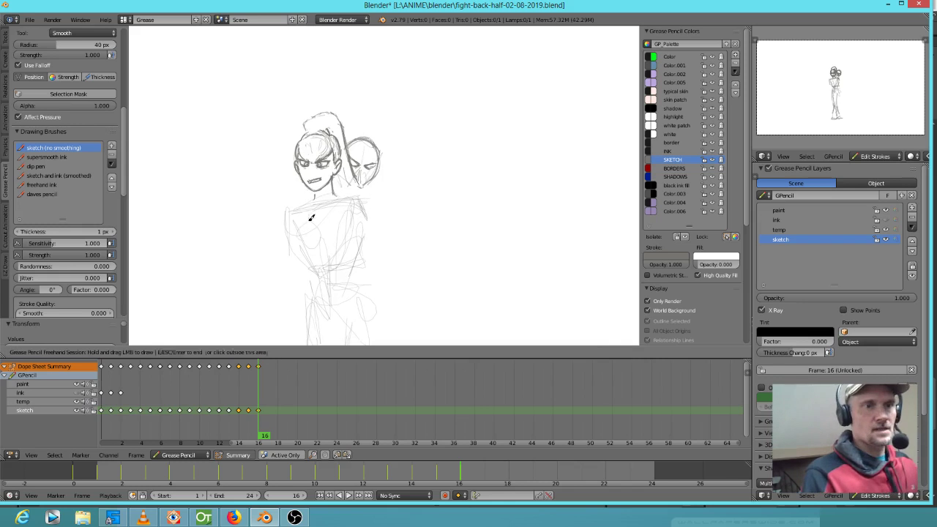
drag(315, 226, 330, 236)
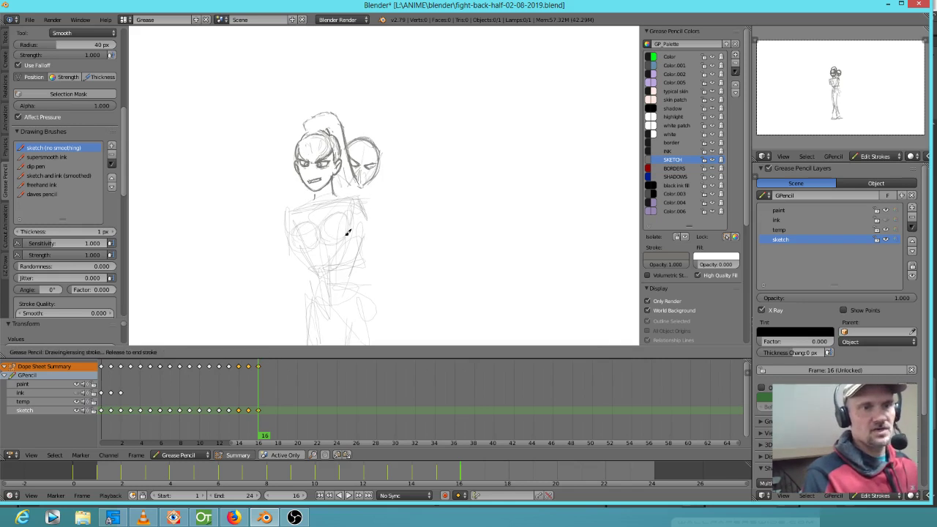
mouse_move(338, 202)
mouse_down()
mouse_move(349, 188)
mouse_move(273, 240)
mouse_move(288, 198)
mouse_move(277, 207)
mouse_move(333, 202)
mouse_move(355, 183)
mouse_move(355, 234)
mouse_move(374, 244)
mouse_move(343, 245)
mouse_move(309, 269)
mouse_move(376, 256)
mouse_move(366, 270)
mouse_move(311, 276)
mouse_move(300, 283)
mouse_move(303, 296)
mouse_move(383, 264)
mouse_move(381, 192)
mouse_move(390, 219)
mouse_up()
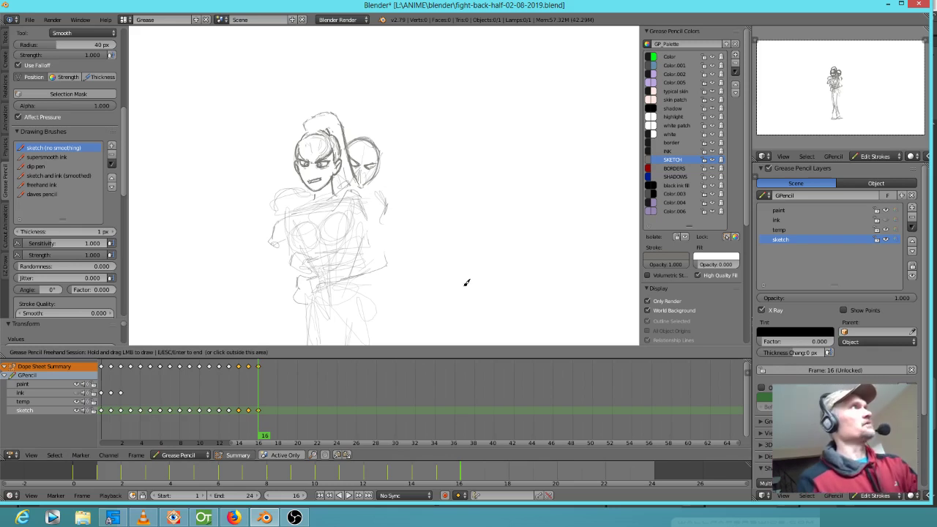
Step: Reinforce the outlines of the chest and crossed arms on frame 16 and end the drawing session
shift+middle_drag(434, 240, 437, 127)
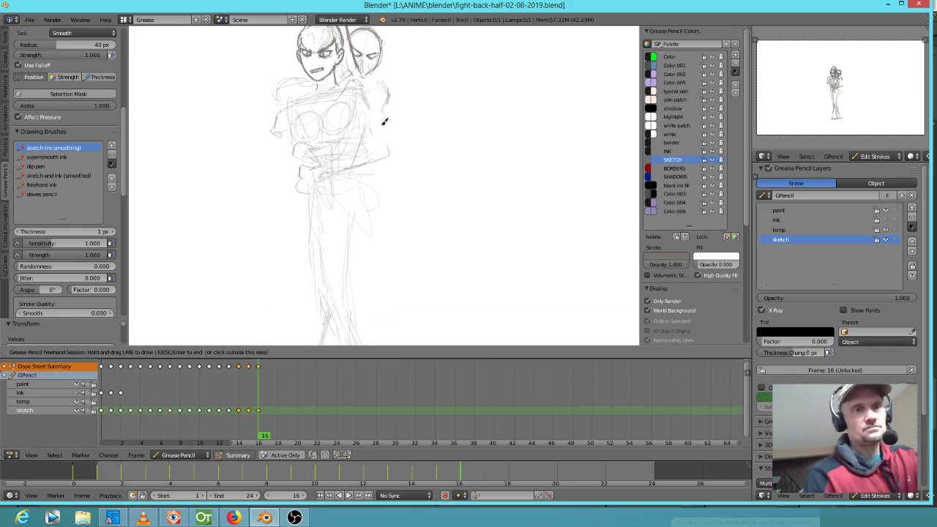
mouse_move(305, 142)
mouse_down()
mouse_move(293, 154)
mouse_move(333, 158)
mouse_move(377, 146)
mouse_move(380, 132)
mouse_up()
mouse_move(355, 79)
mouse_down()
mouse_move(358, 91)
mouse_move(324, 119)
mouse_up()
drag(319, 113, 296, 125)
drag(302, 121, 280, 135)
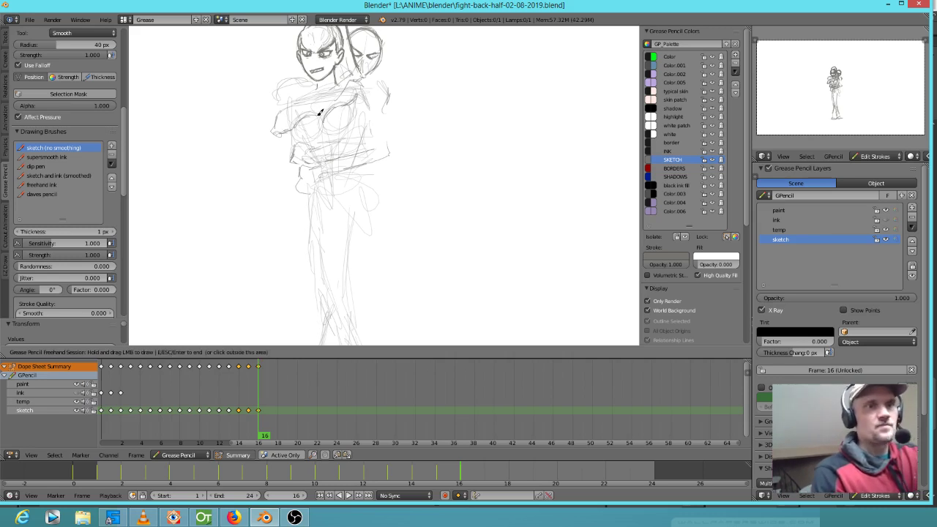
scroll(378, 99, down, 7)
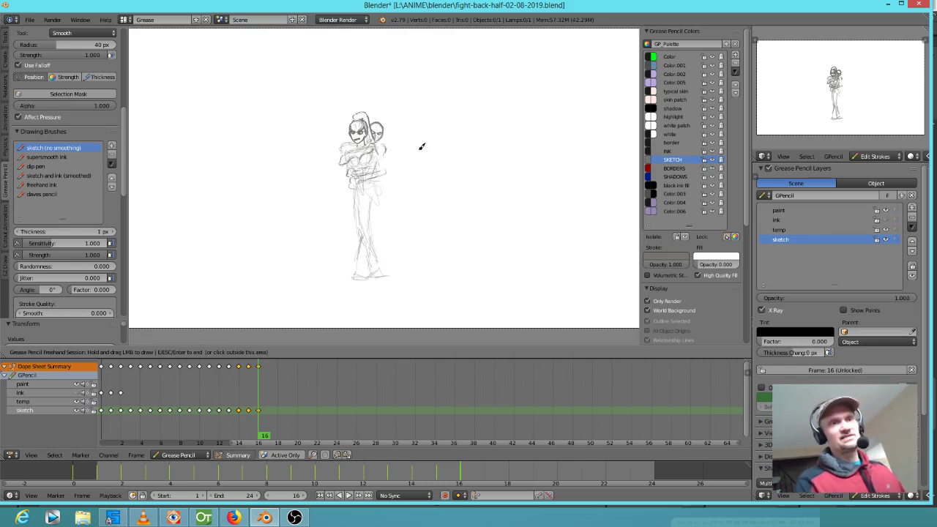
click(859, 53)
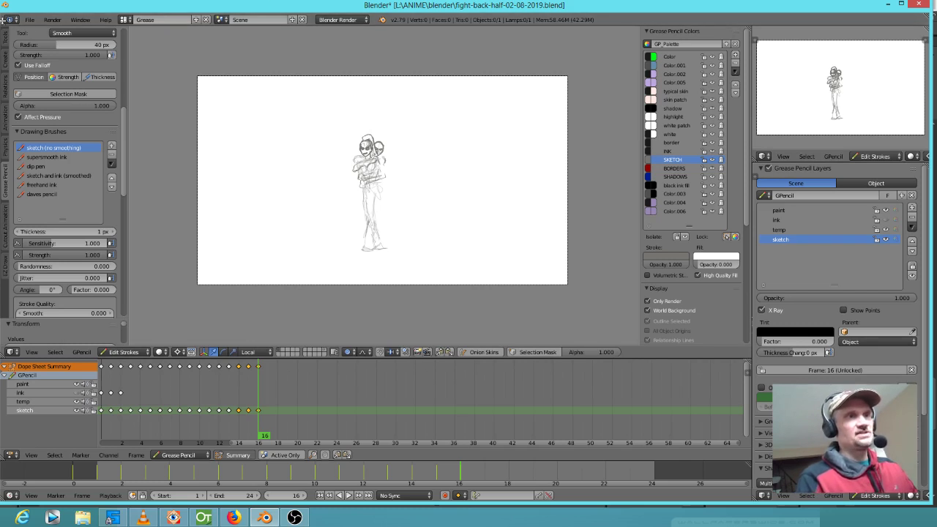
Step: Render frame 16, examine the full-body figure in the rendered image, and return to the drawing view
click(52, 19)
mouse_move(95, 76)
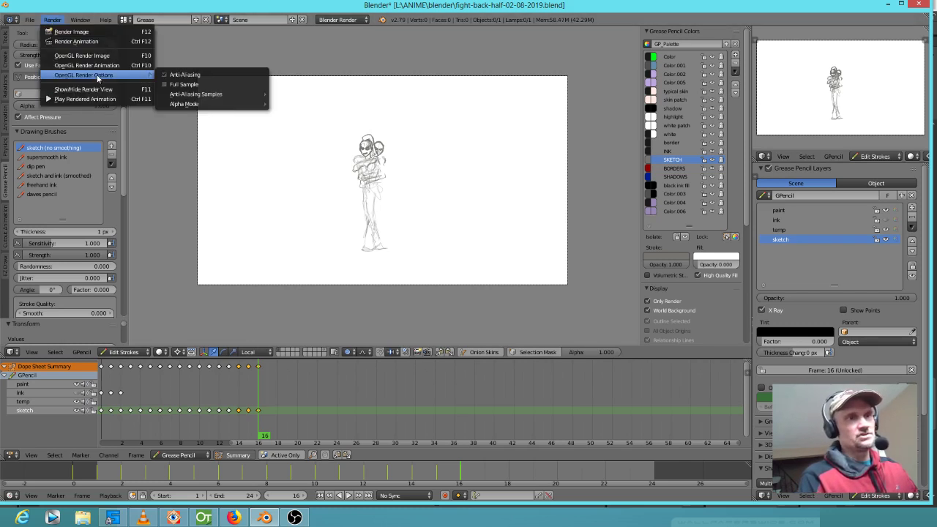
mouse_move(232, 104)
click(283, 107)
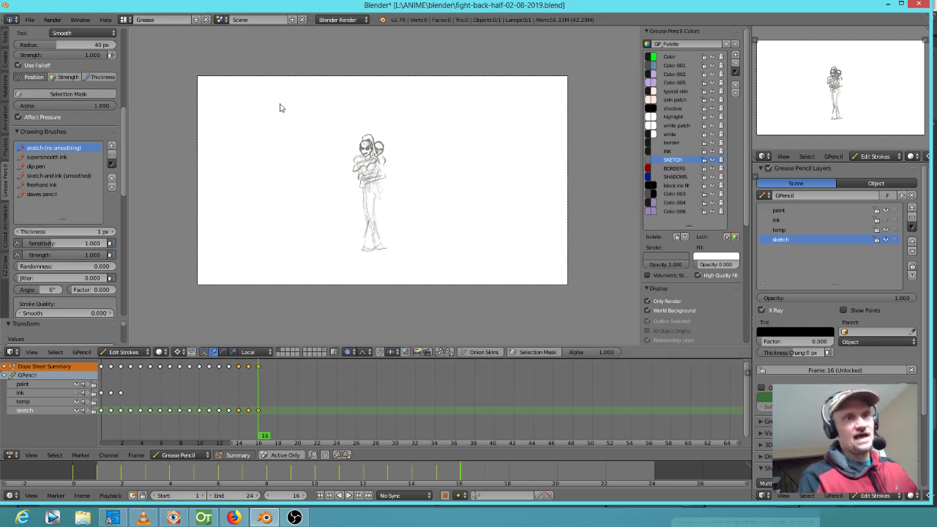
key(F12)
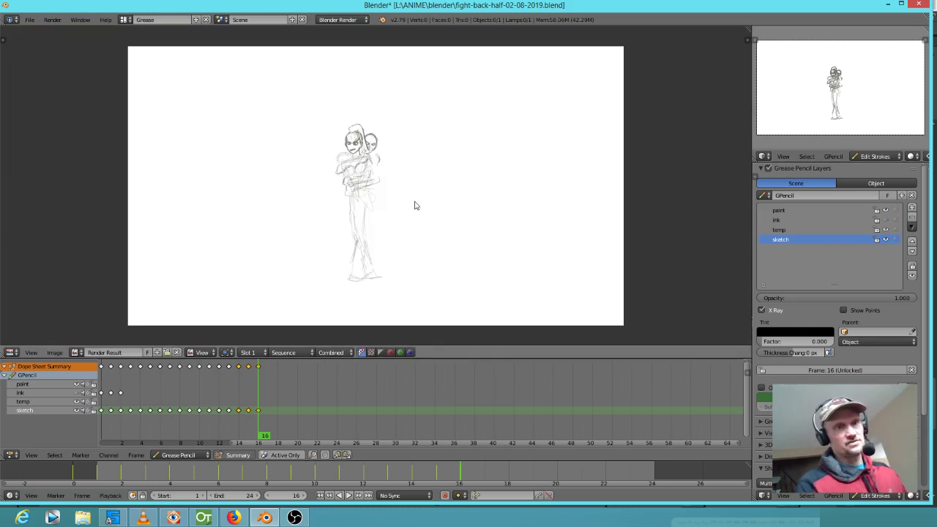
scroll(415, 206, up, 2)
scroll(415, 206, down, 2)
scroll(413, 204, up, 1)
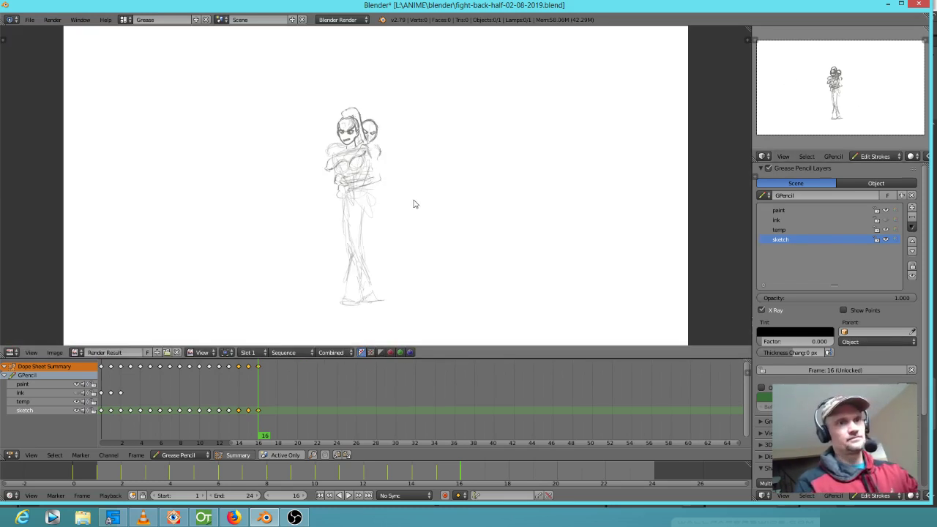
scroll(413, 205, down, 6)
scroll(413, 204, up, 6)
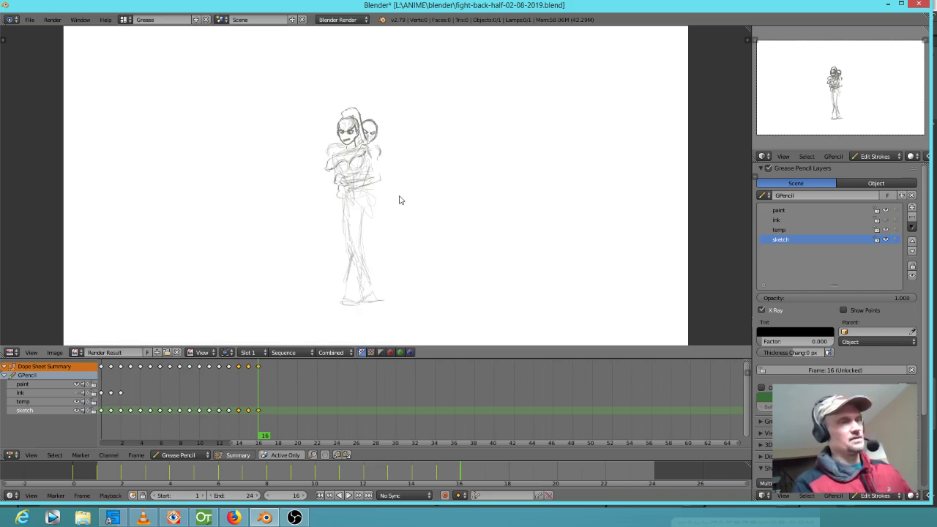
key(Escape)
Step: Darken the front figure's shoulders and folded arms on frame 16 and outline the rear figure's shoulder and encircling arm
scroll(410, 194, up, 3)
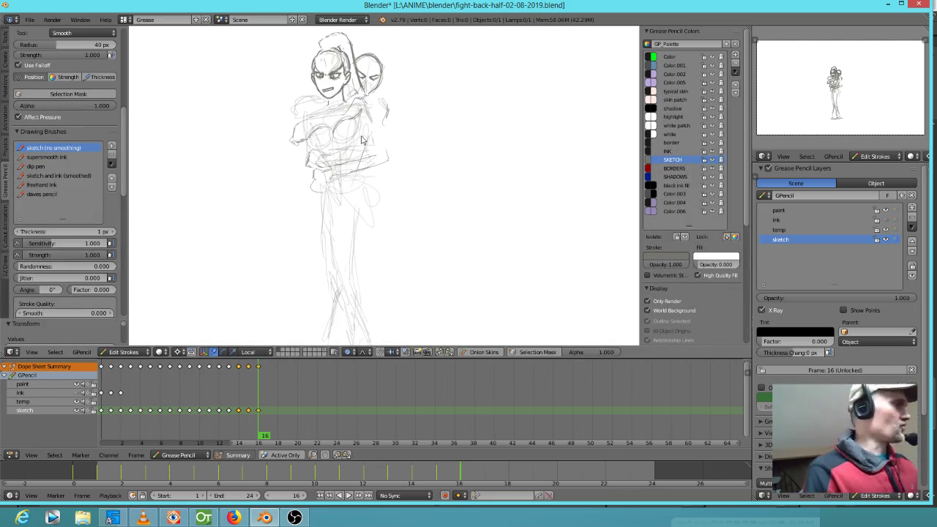
key(d)
drag(302, 112, 299, 118)
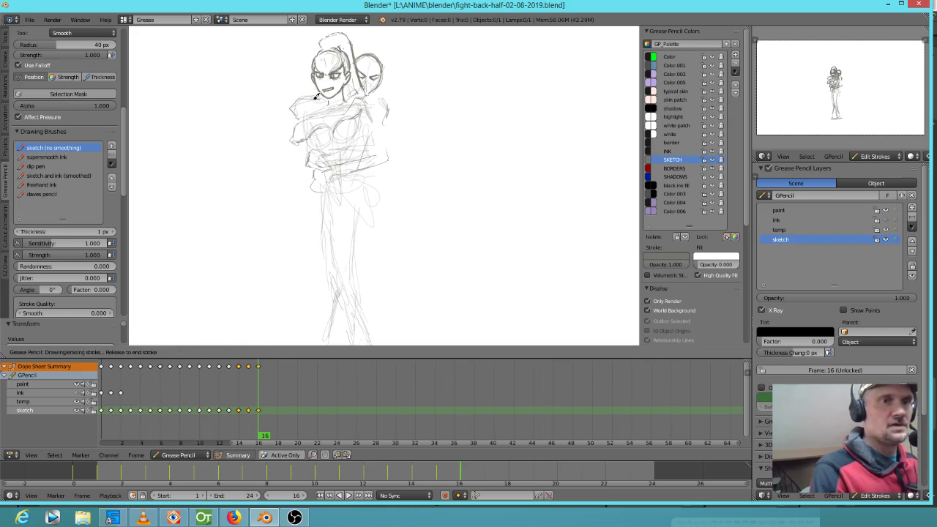
drag(302, 119, 348, 100)
mouse_move(346, 101)
mouse_down()
mouse_move(364, 91)
mouse_move(296, 129)
mouse_up()
mouse_move(387, 101)
mouse_down()
mouse_move(387, 157)
mouse_move(361, 153)
mouse_move(375, 145)
mouse_move(330, 166)
mouse_up()
drag(332, 178, 387, 165)
mouse_move(372, 112)
mouse_down()
mouse_move(368, 150)
mouse_move(336, 155)
mouse_move(360, 134)
mouse_up()
mouse_move(362, 123)
mouse_down()
mouse_move(314, 149)
mouse_move(324, 170)
mouse_move(315, 174)
mouse_up()
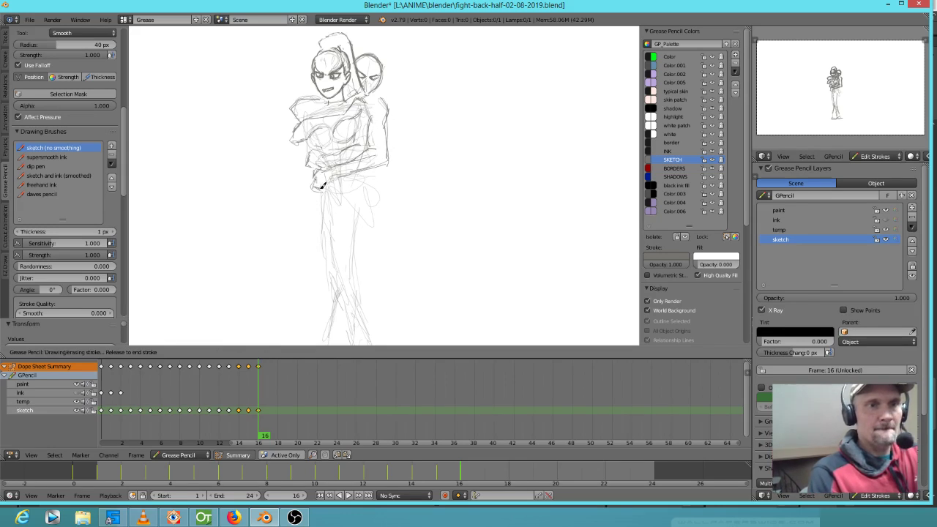
drag(350, 171, 376, 165)
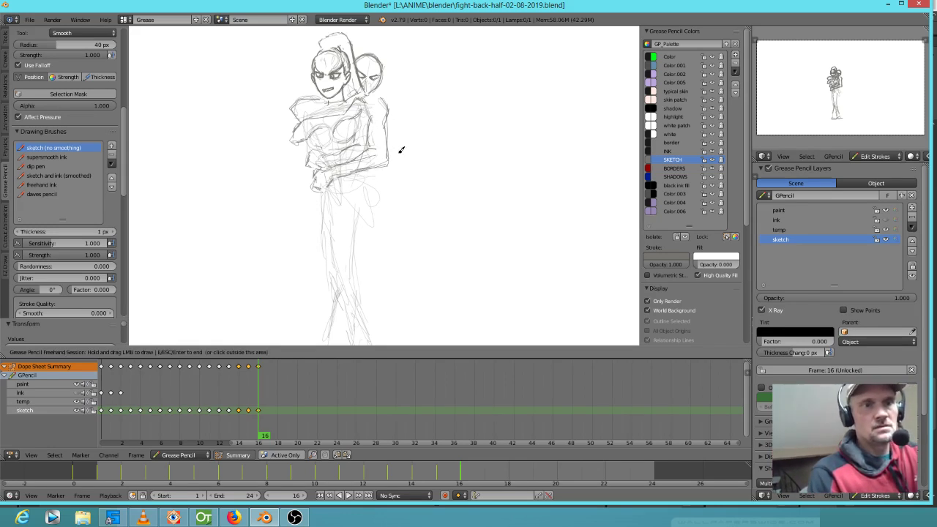
Step: Examine the drawing on frame 13 as a reference for the clothing and pose, and return to frame 16
shift+middle_drag(417, 220, 427, 176)
key(Left)
key(Up)
key(Up)
key(Down)
key(Down)
key(Down)
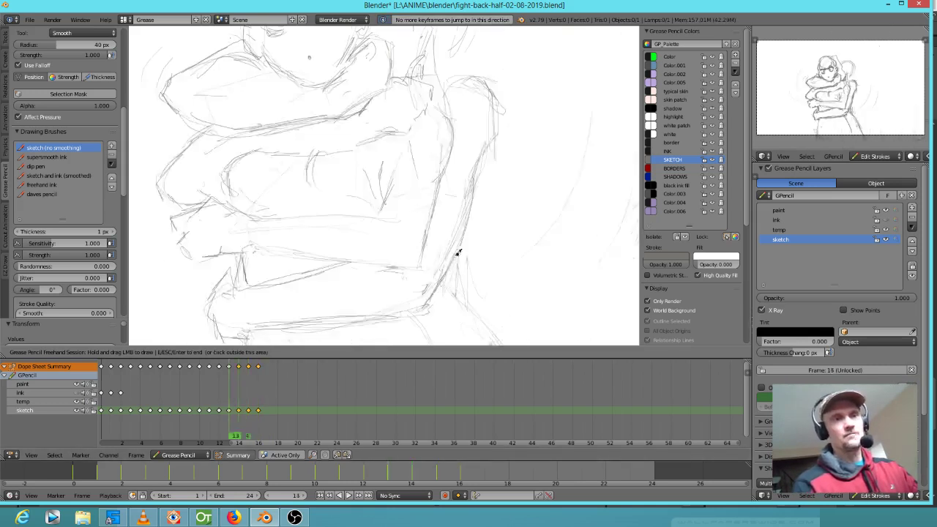
shift+middle_drag(467, 254, 481, 255)
scroll(448, 264, down, 2)
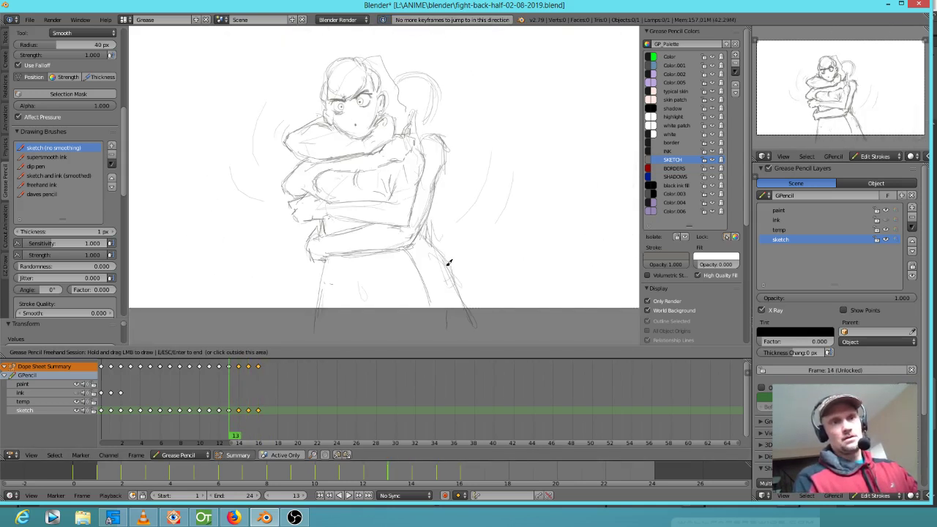
key(Right)
key(Right)
key(Right)
Step: Sketch a short flared skirt on the front figure on frame 16 and outline her legs, knees and shoes
scroll(396, 171, up, 4)
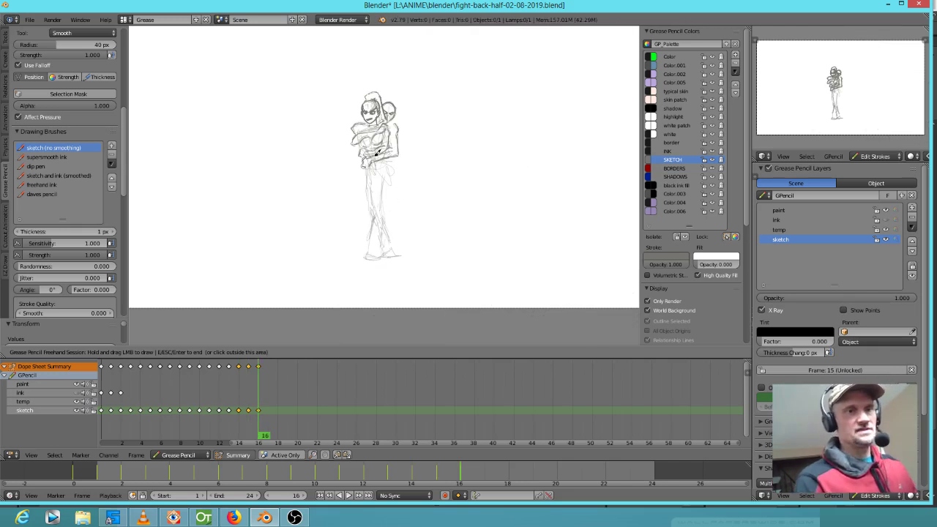
mouse_move(363, 194)
mouse_down()
mouse_move(403, 189)
mouse_move(368, 169)
mouse_move(367, 191)
mouse_up()
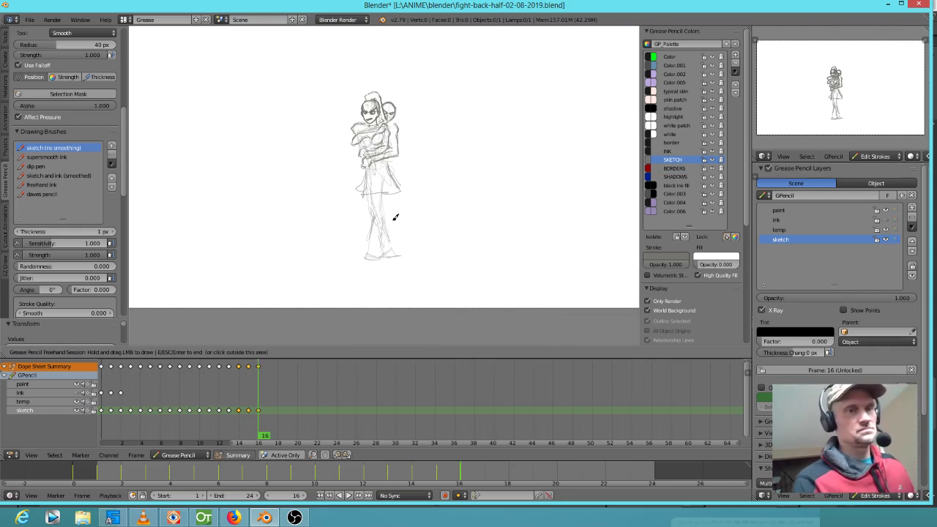
scroll(395, 218, up, 3)
mouse_move(378, 169)
mouse_down()
mouse_move(377, 241)
mouse_move(395, 304)
mouse_up()
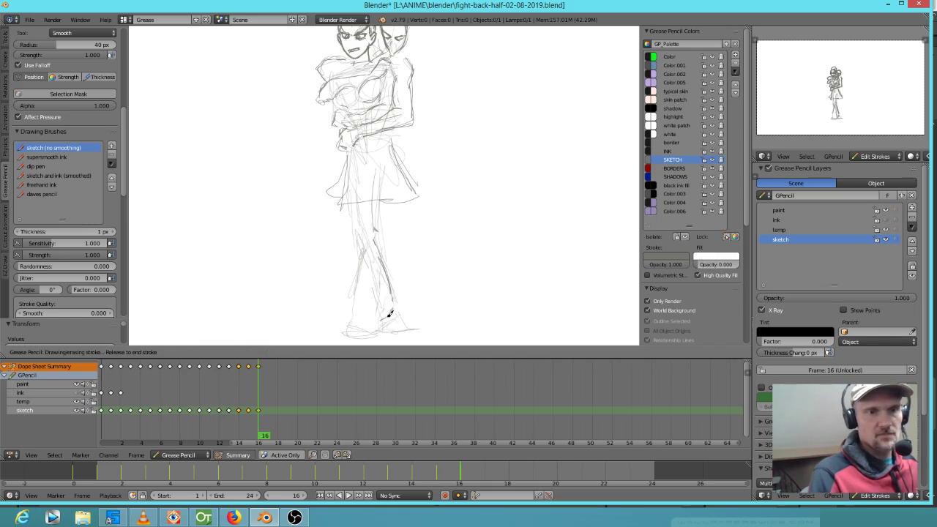
mouse_move(378, 326)
mouse_down()
mouse_move(417, 319)
mouse_move(387, 226)
mouse_move(393, 201)
mouse_move(388, 228)
mouse_up()
mouse_move(354, 199)
mouse_down()
mouse_move(375, 246)
mouse_move(353, 297)
mouse_move(372, 329)
mouse_move(356, 330)
mouse_move(372, 317)
mouse_move(358, 278)
mouse_move(350, 320)
mouse_move(360, 310)
mouse_up()
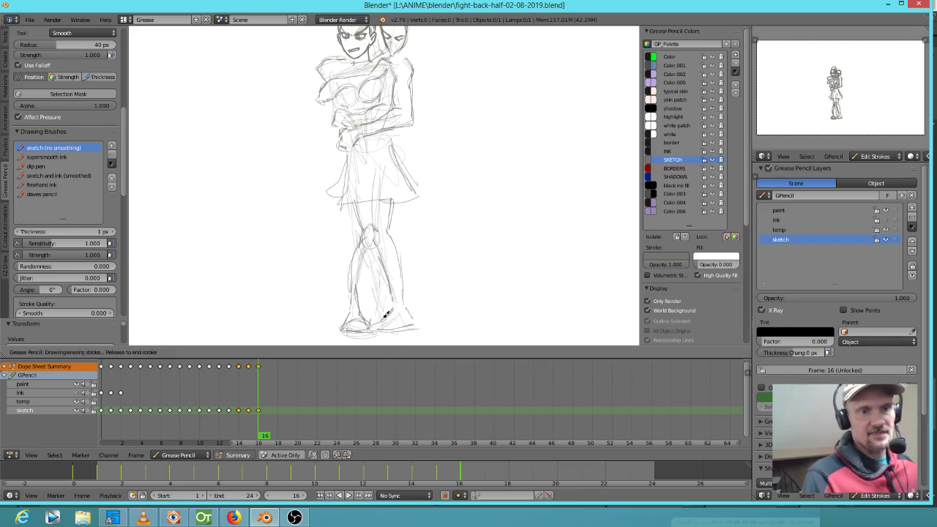
drag(372, 251, 363, 293)
scroll(398, 234, down, 1)
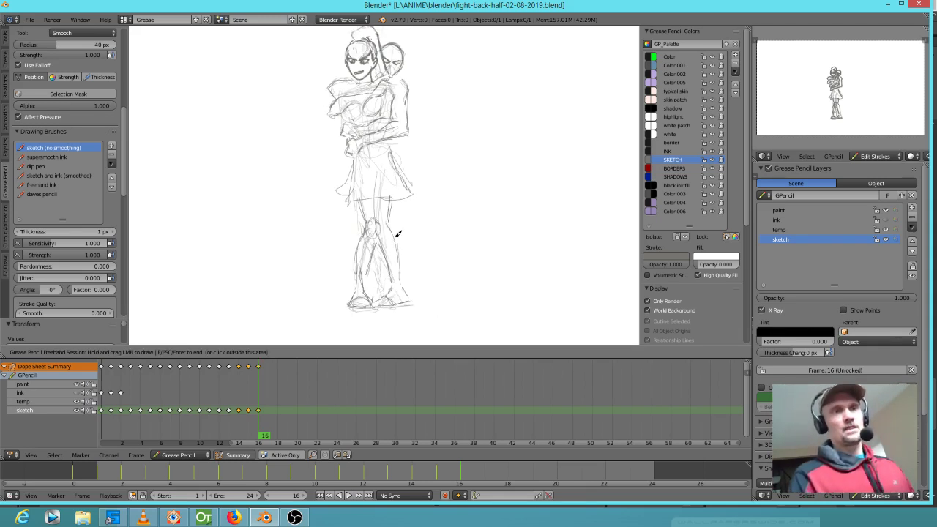
Step: Sketch the rear figure's side, leg and foot behind the front figure on frame 16
scroll(406, 231, up, 2)
shift+middle_drag(403, 220, 393, 254)
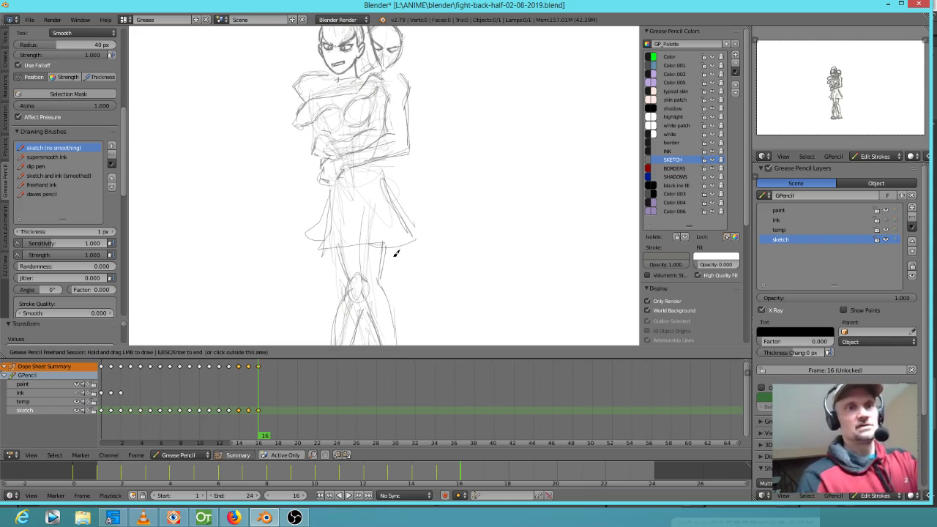
drag(397, 155, 398, 185)
mouse_move(408, 245)
mouse_down()
mouse_move(403, 276)
mouse_move(386, 280)
mouse_move(406, 274)
mouse_up()
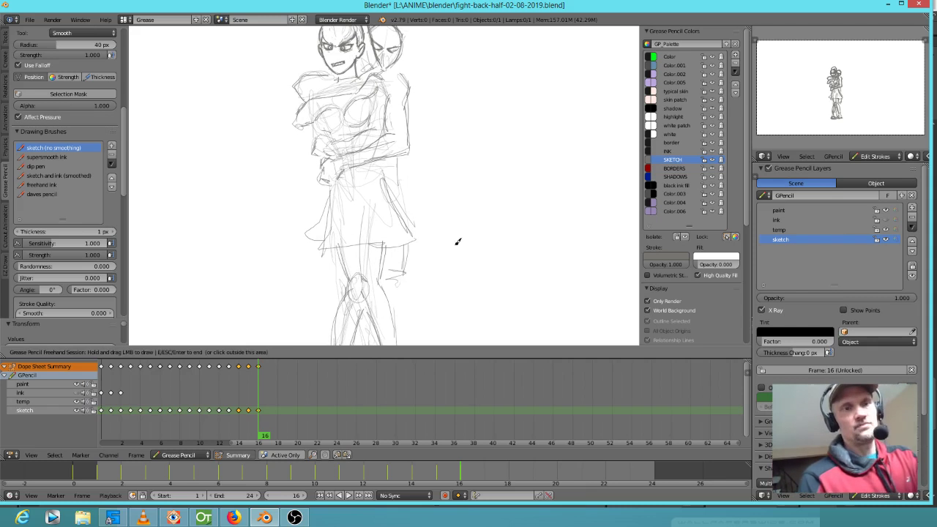
shift+middle_drag(458, 244, 446, 145)
mouse_move(402, 172)
mouse_down()
mouse_move(405, 257)
mouse_move(426, 292)
mouse_up()
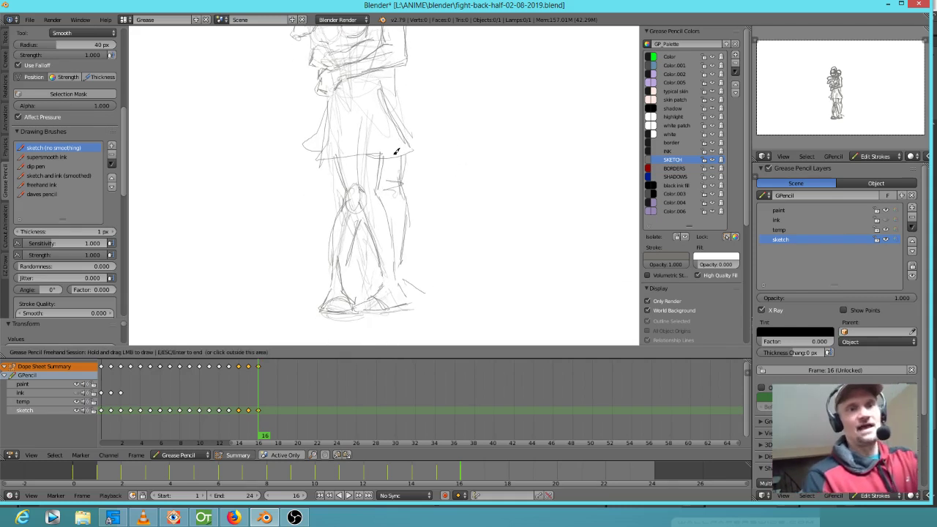
drag(364, 246, 371, 276)
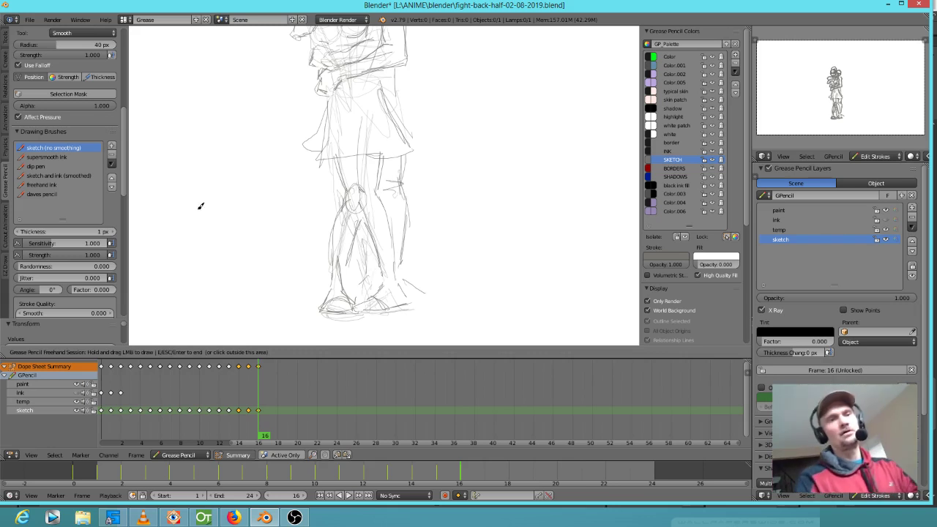
Step: Try wavy motion lines on both sides of the two figures on frame 16, and undo them
scroll(443, 184, down, 4)
mouse_move(437, 152)
shift+middle_down()
mouse_move(428, 165)
mouse_move(437, 274)
mouse_move(445, 210)
shift+middle_up()
scroll(445, 205, down, 1)
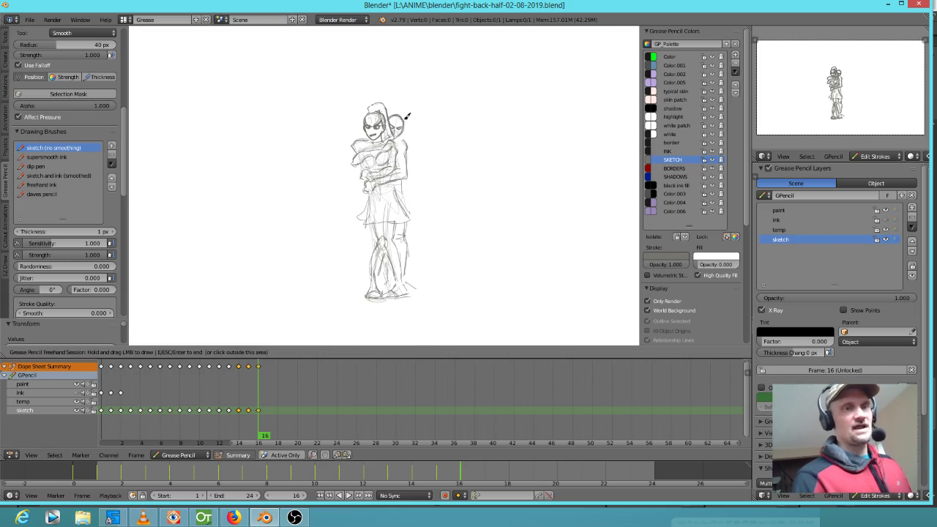
mouse_move(412, 117)
mouse_down()
mouse_move(423, 195)
mouse_move(433, 153)
mouse_move(440, 184)
mouse_up()
drag(355, 119, 350, 205)
drag(326, 165, 337, 225)
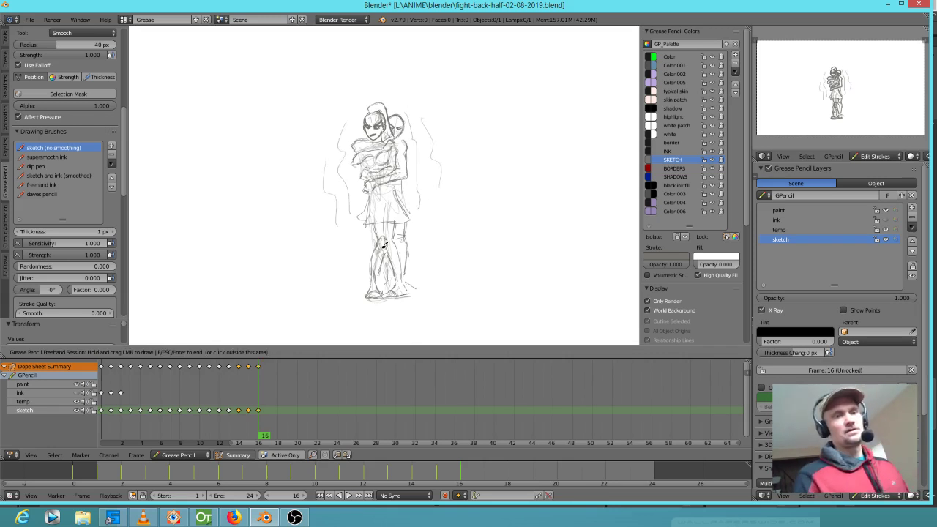
key(ctrl+z)
key(ctrl+z)
key(ctrl+z)
key(ctrl+z)
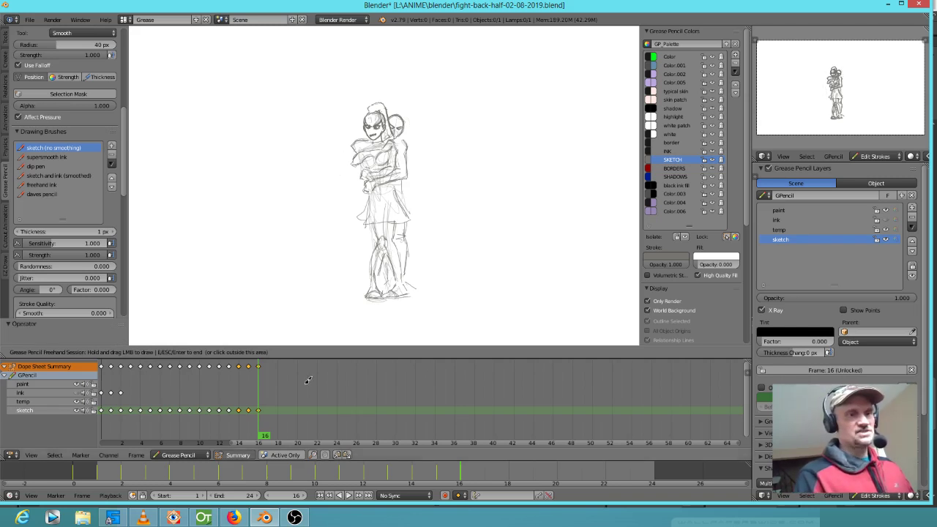
Step: Duplicate the sketch keyframe from frame 16 to frame 17
click(284, 408)
right_click(259, 411)
key(shift+d)
click(268, 411)
right_click(380, 130)
key(o)
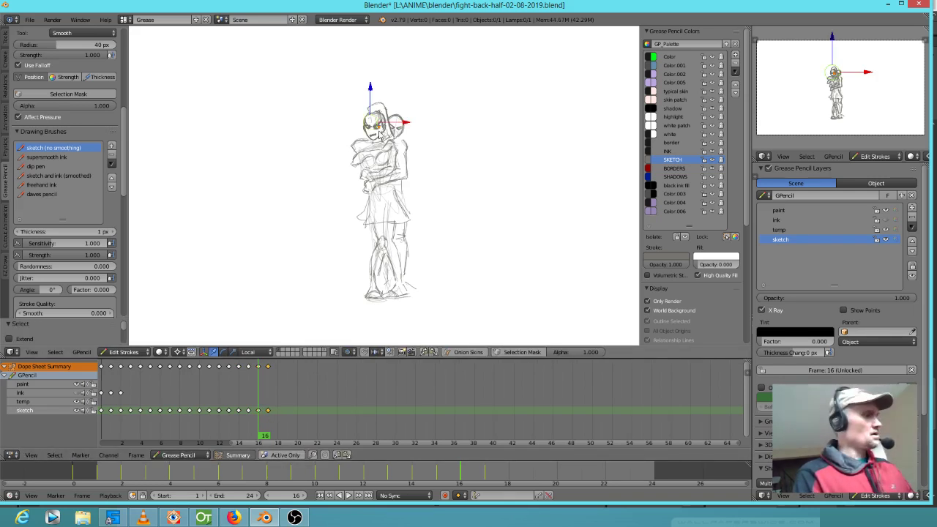
key(g)
right_click(380, 135)
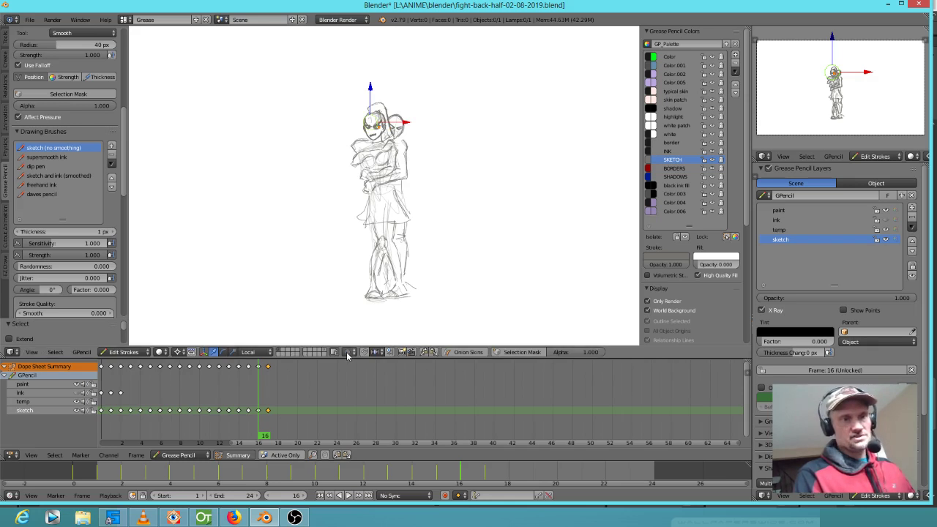
key(o)
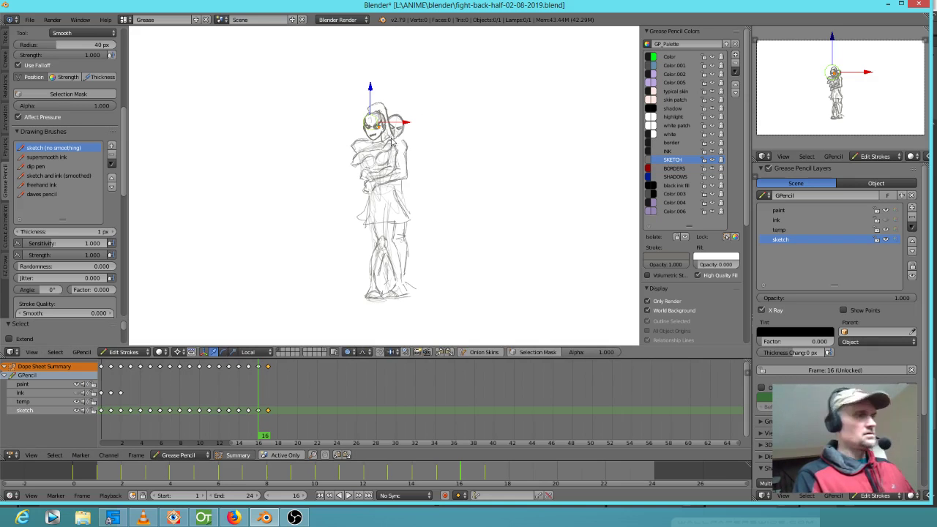
key(g)
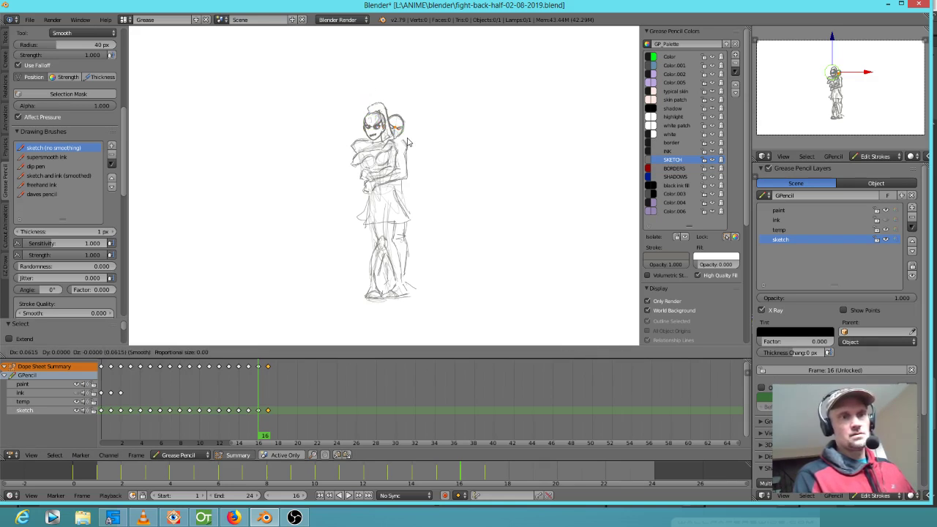
click(408, 142)
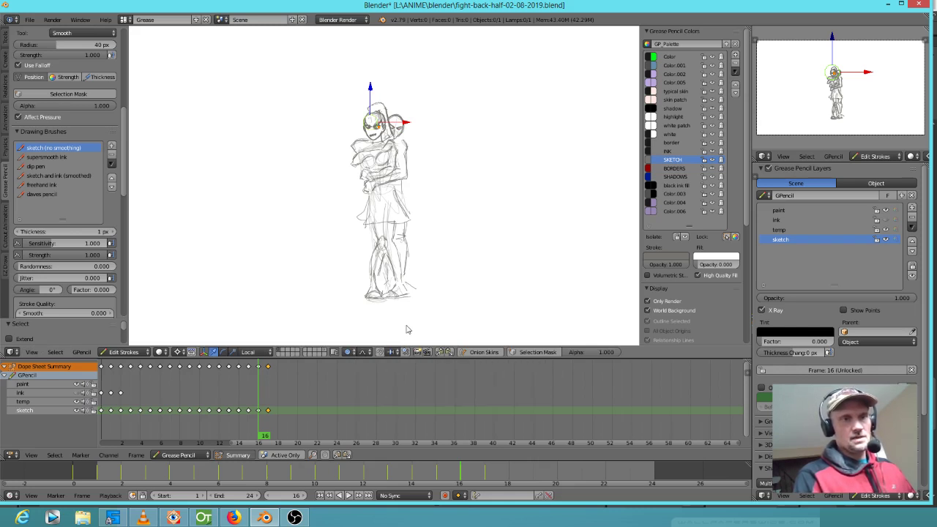
key(g)
click(417, 184)
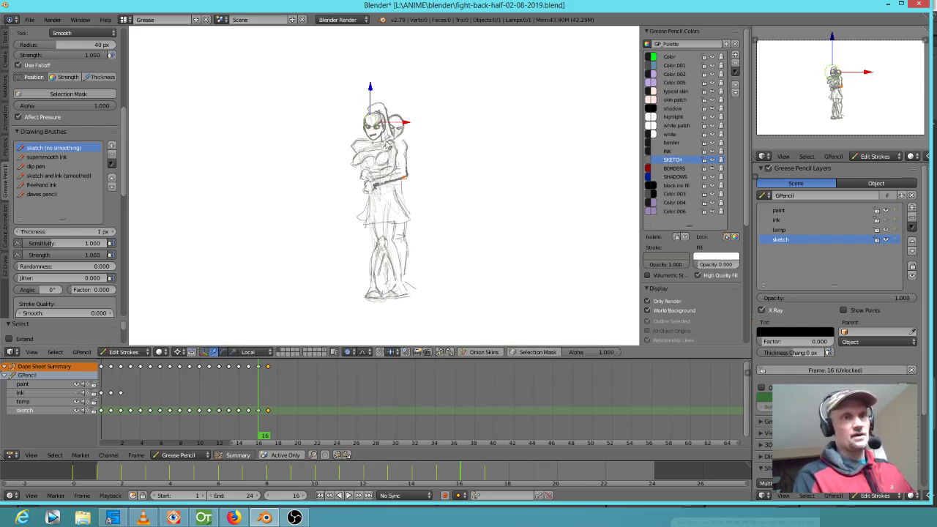
key(g)
scroll(411, 149, up, 11)
scroll(416, 156, down, 3)
right_click(414, 158)
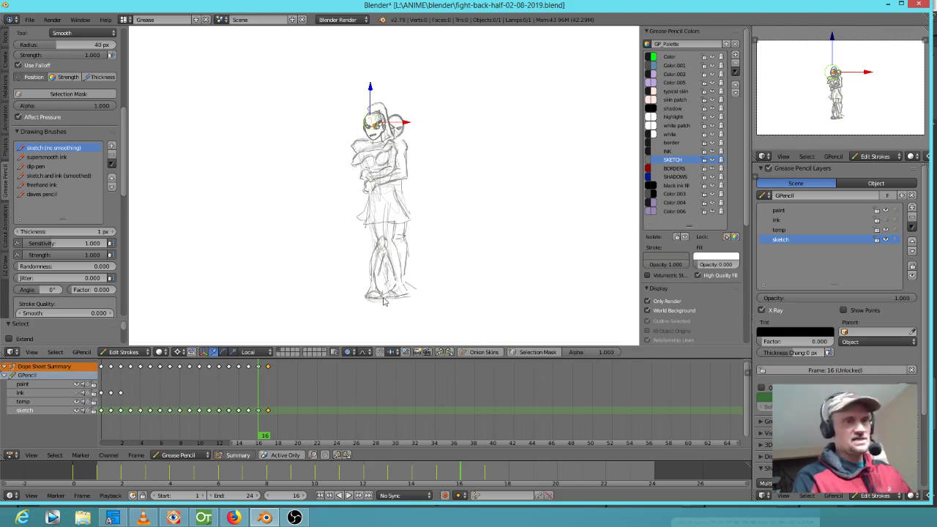
Step: Rotate the figures on frame 16 about 2 degrees around the feet with smooth proportional editing at size 0.75
right_click(386, 301)
key(r)
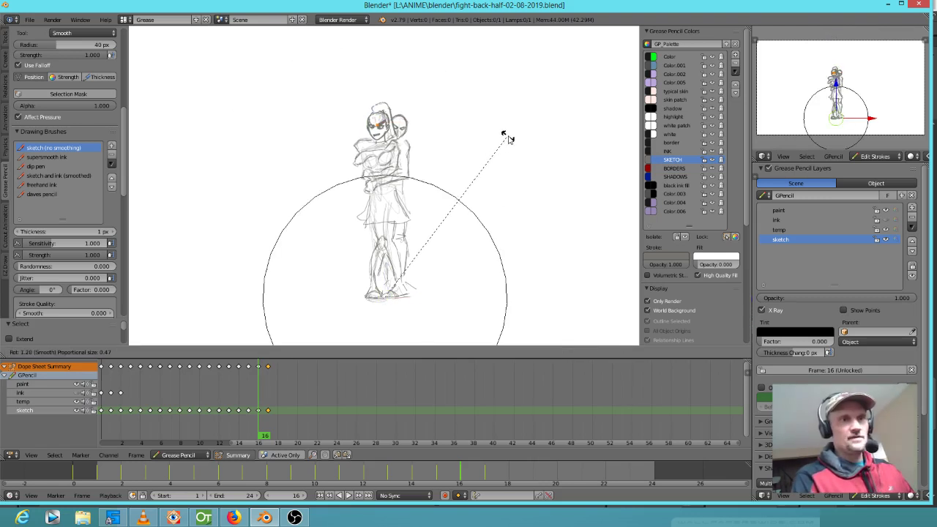
scroll(514, 140, down, 5)
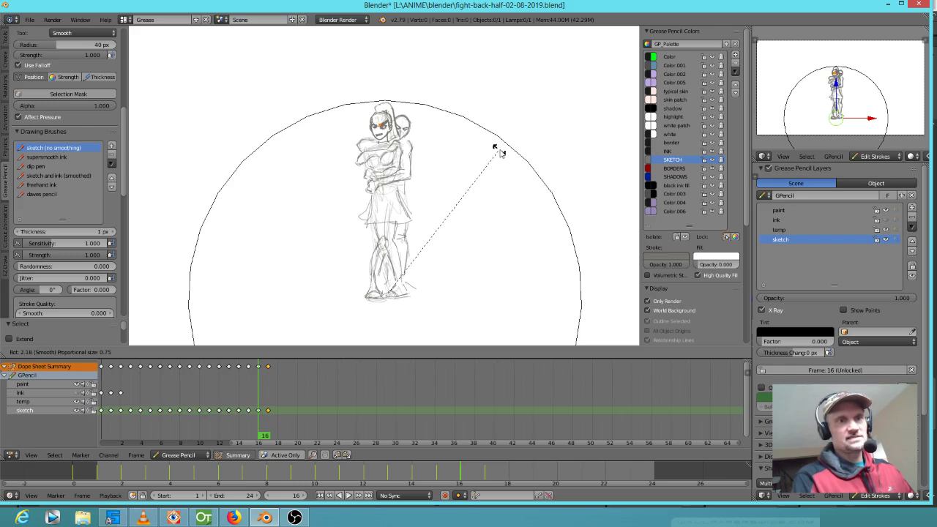
click(499, 154)
Step: Flip repeatedly between frames 16 and 17 to check the swaying motion of the two figures
key(Left)
key(Right)
key(Right)
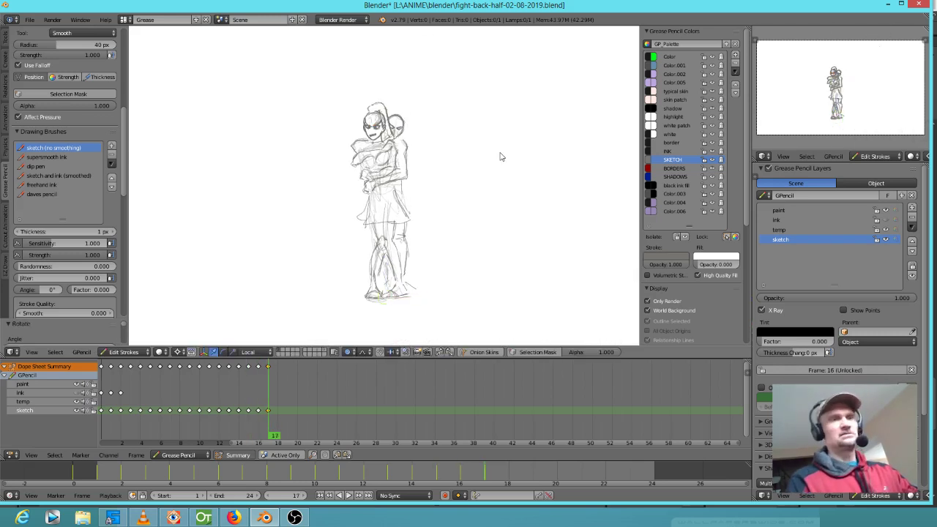
key(Left)
key(Right)
key(Left)
key(Right)
key(Left)
key(Right)
key(Left)
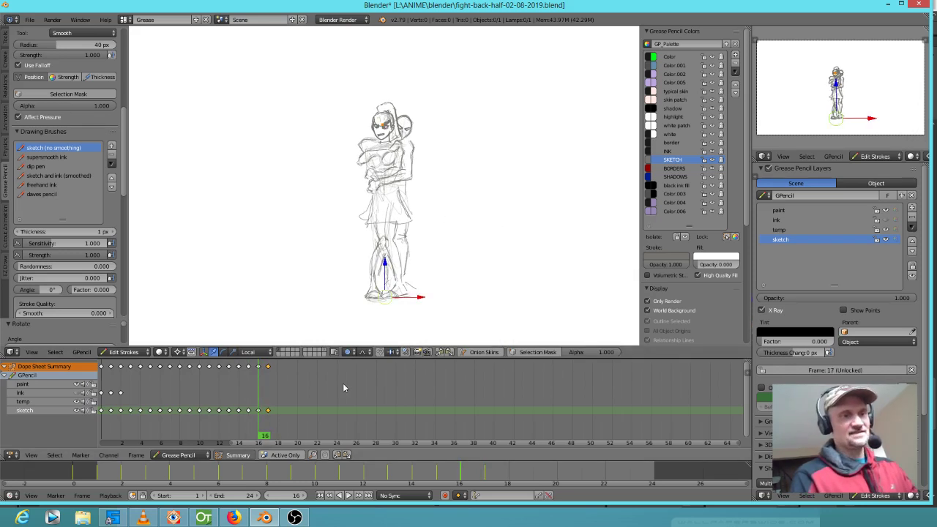
Step: Delete the selected stroke points from the drawing on frame 16
click(268, 411)
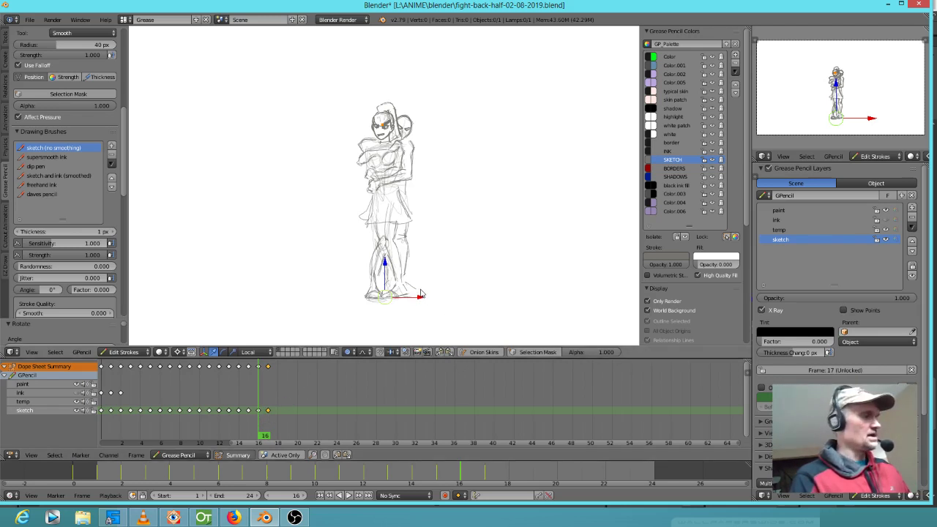
key(x)
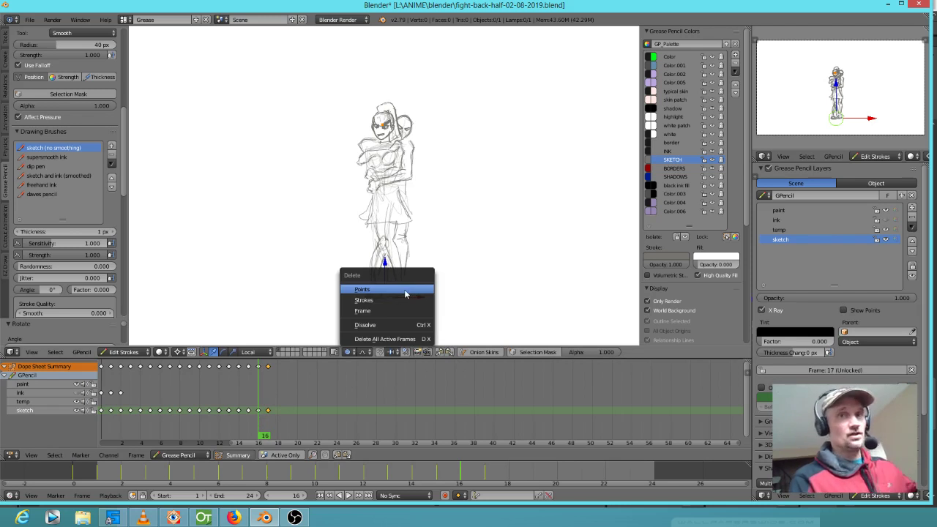
click(399, 291)
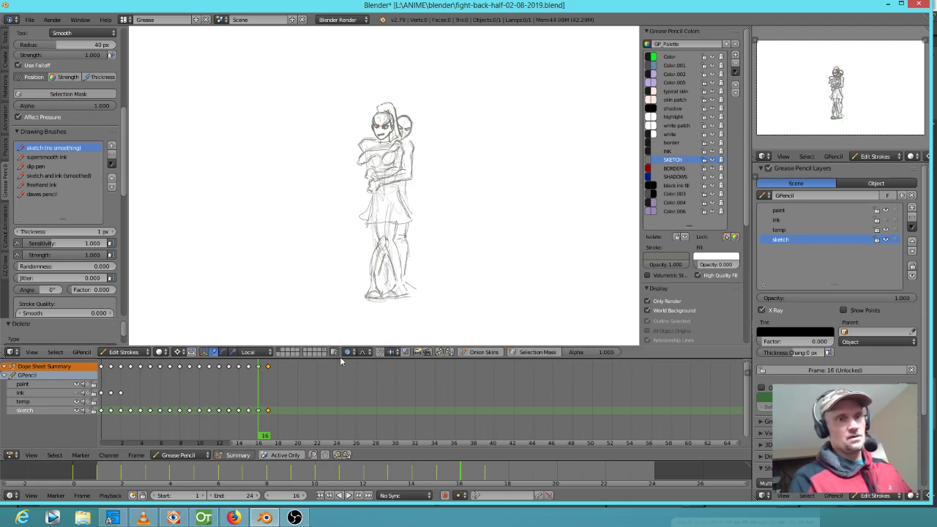
Step: Delete the sketch keyframe on frame 17 and replace it with a duplicate of the frame 16 keyframe
mouse_move(261, 414)
mouse_down()
mouse_move(248, 415)
mouse_move(269, 418)
mouse_up()
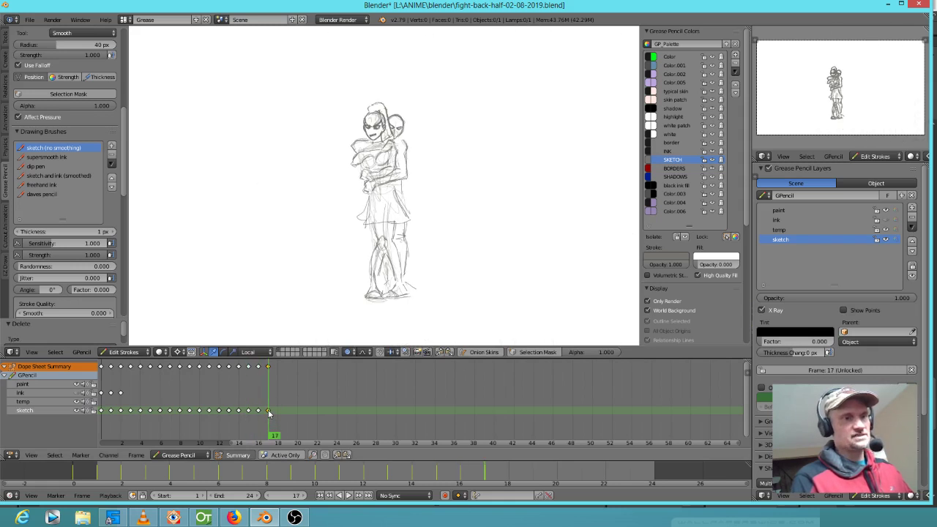
key(x)
click(270, 413)
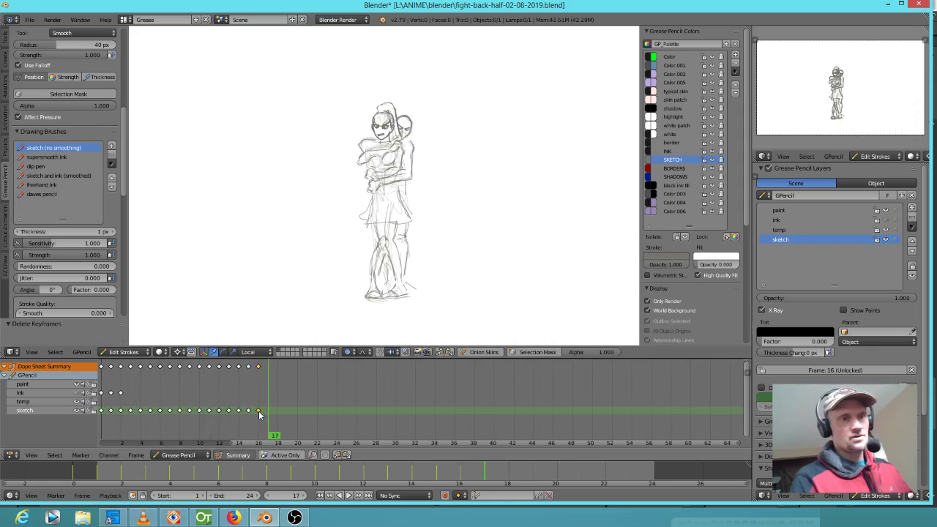
key(shift+d)
click(268, 412)
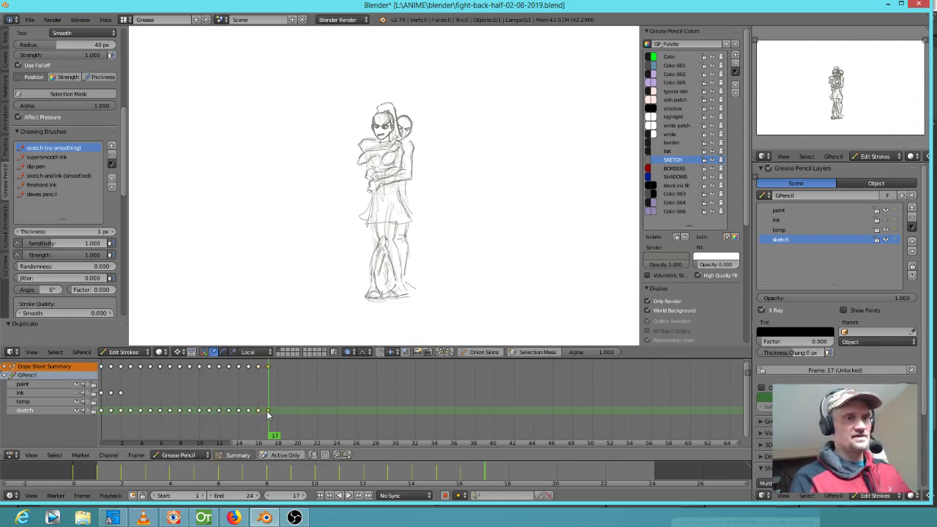
Step: Rotate the figures on frame 17 slightly around the feet with smooth proportional editing at size 0.75
right_click(390, 108)
key(r)
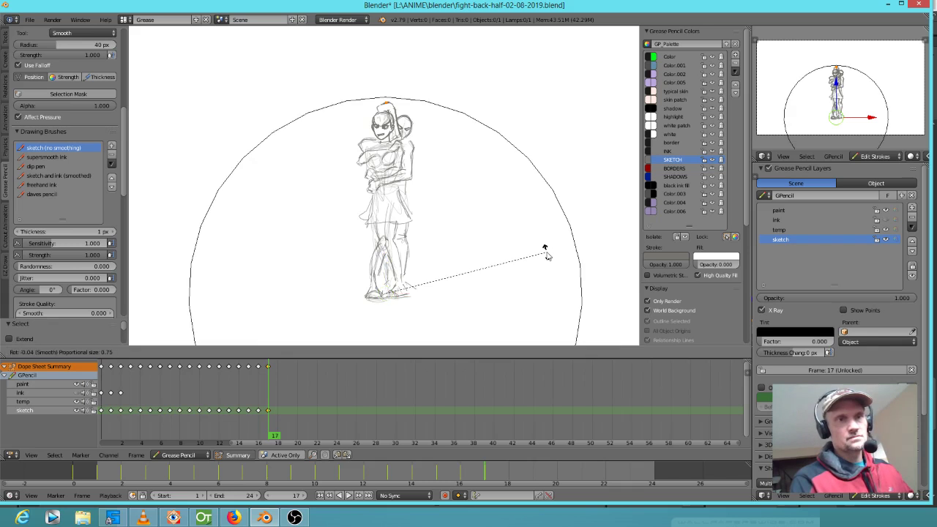
click(546, 257)
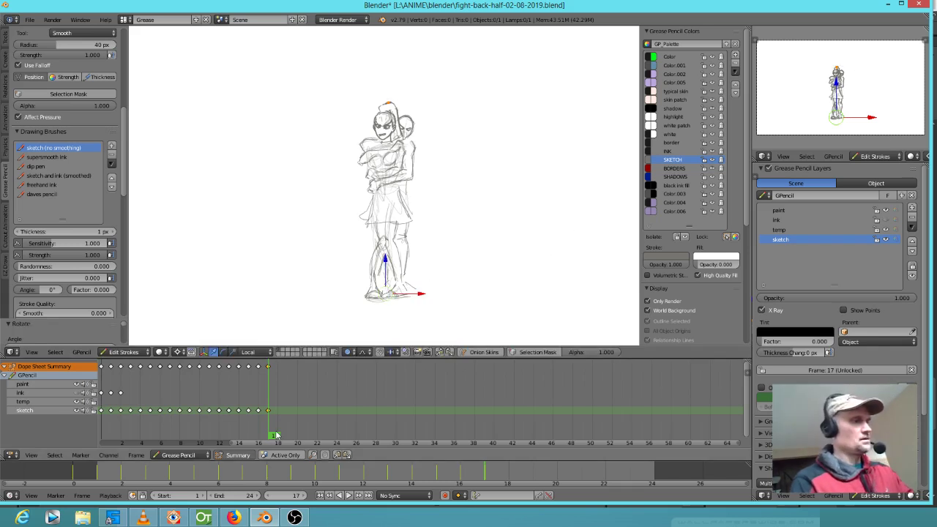
Step: Flip back and forth between frames 16 and 17 to compare the tilt of the two figures, and advance to frame 18
key(Up)
key(Down)
key(Up)
key(Down)
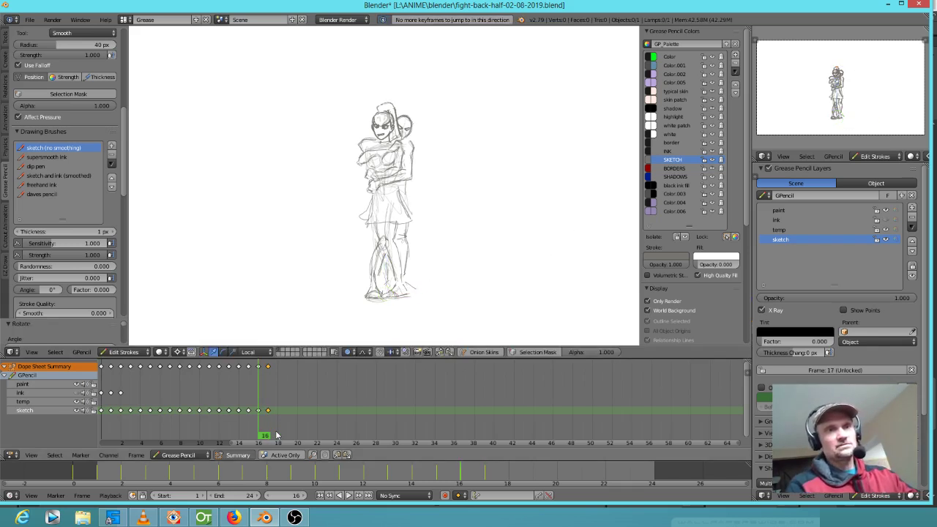
key(Up)
key(Down)
key(Up)
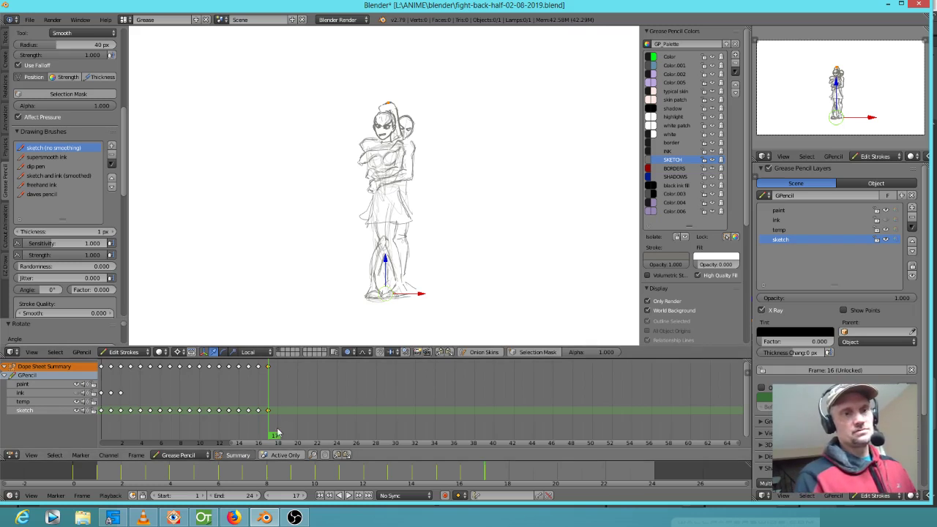
mouse_move(275, 436)
mouse_down()
mouse_move(309, 437)
mouse_move(236, 437)
mouse_move(273, 437)
mouse_up()
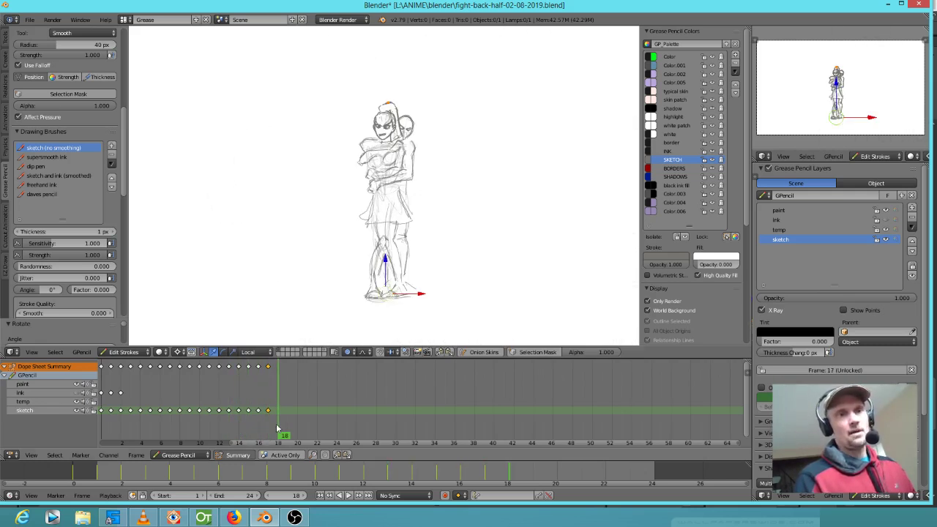
click(275, 437)
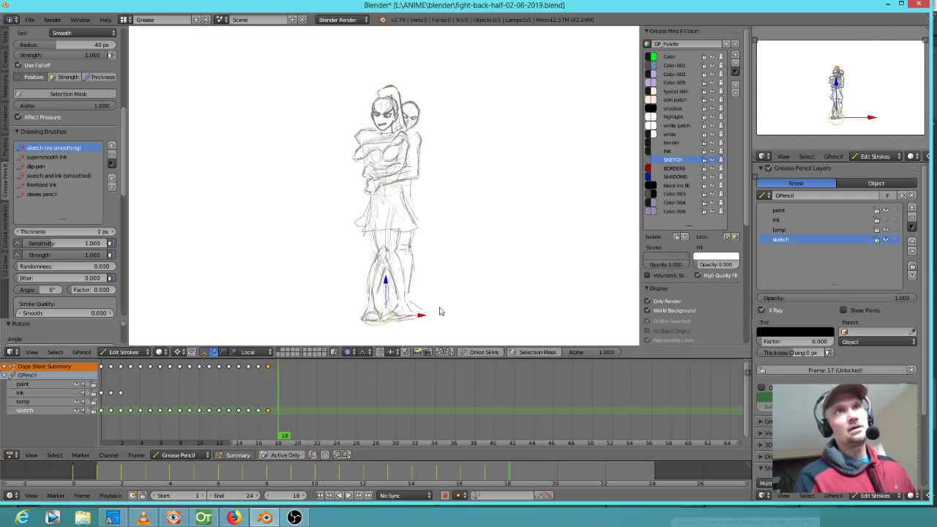
Step: Play back the animation from the early frames and scrub on to frames 16 and 17 to review the figures' motion
shift+middle_drag(410, 317, 409, 310)
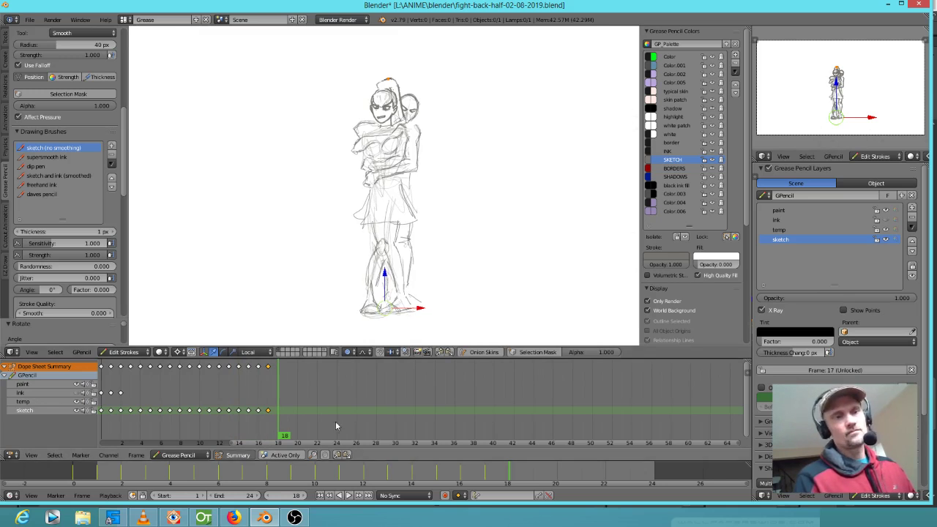
click(269, 423)
scroll(291, 416, down, 1)
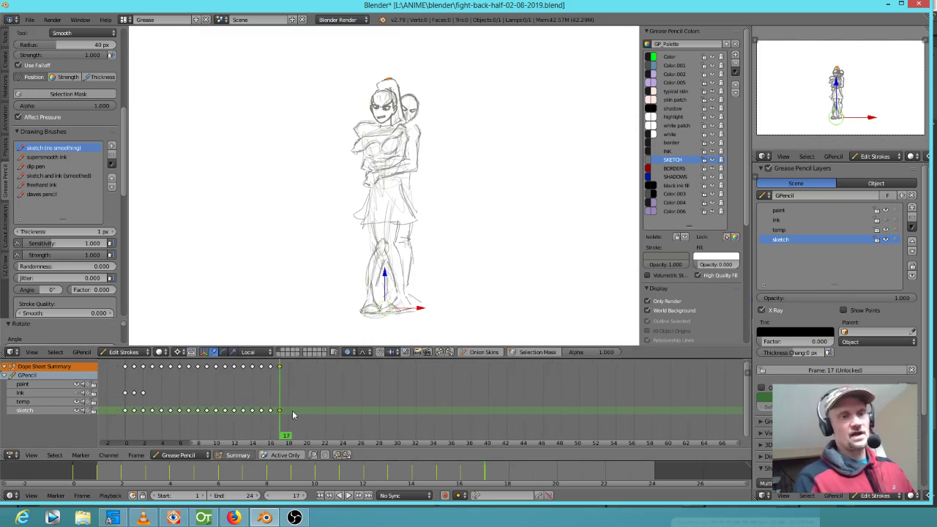
key(alt+a)
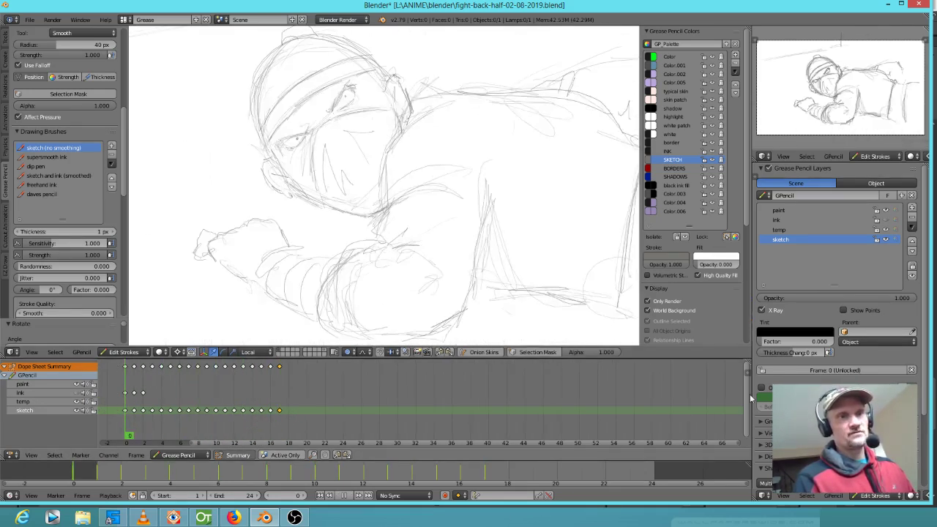
key(alt+a)
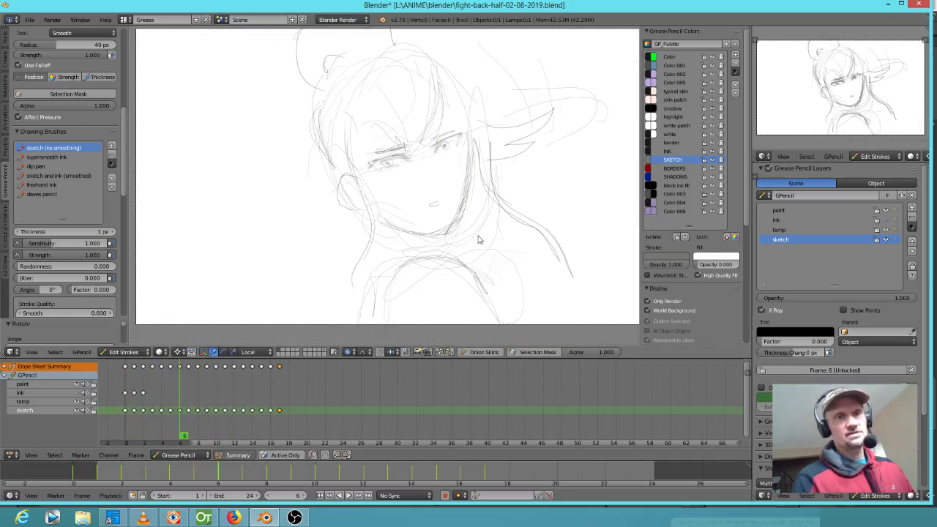
key(alt+a)
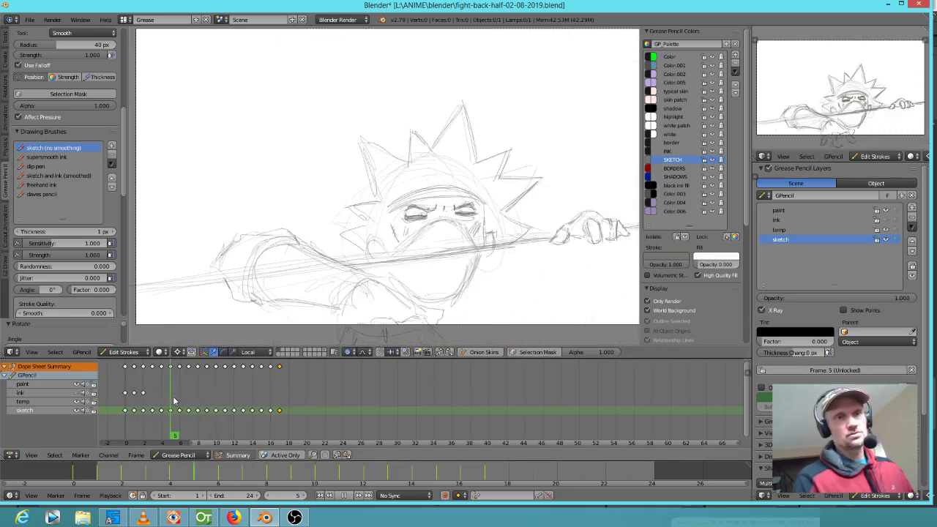
drag(193, 402, 272, 413)
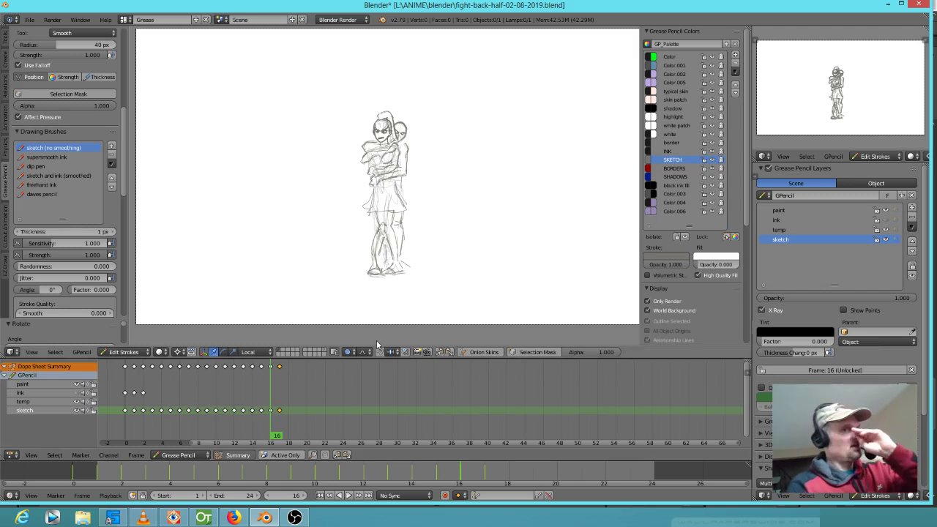
mouse_move(272, 437)
mouse_down()
mouse_move(283, 438)
mouse_move(171, 430)
mouse_move(134, 409)
mouse_move(279, 438)
mouse_move(184, 428)
mouse_move(146, 411)
mouse_move(129, 432)
mouse_move(279, 435)
mouse_move(275, 424)
mouse_move(295, 435)
mouse_move(271, 433)
mouse_move(277, 429)
mouse_up()
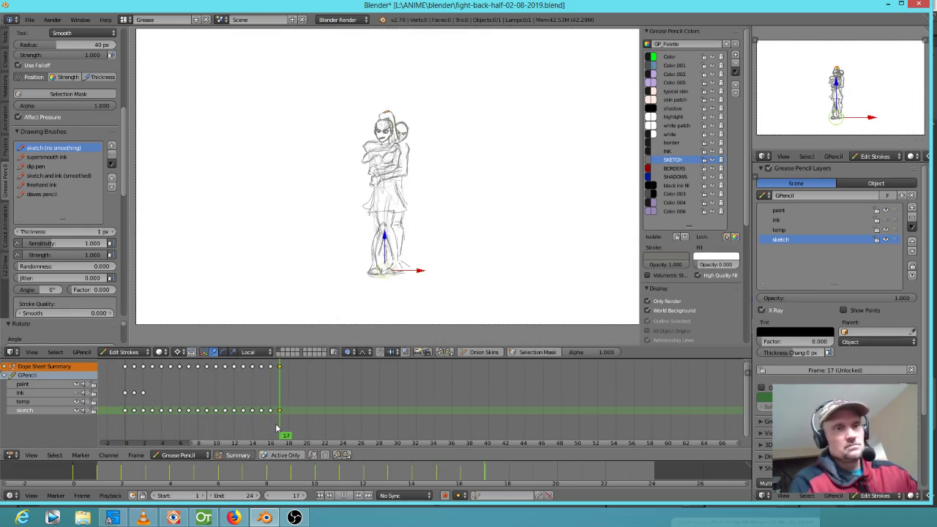